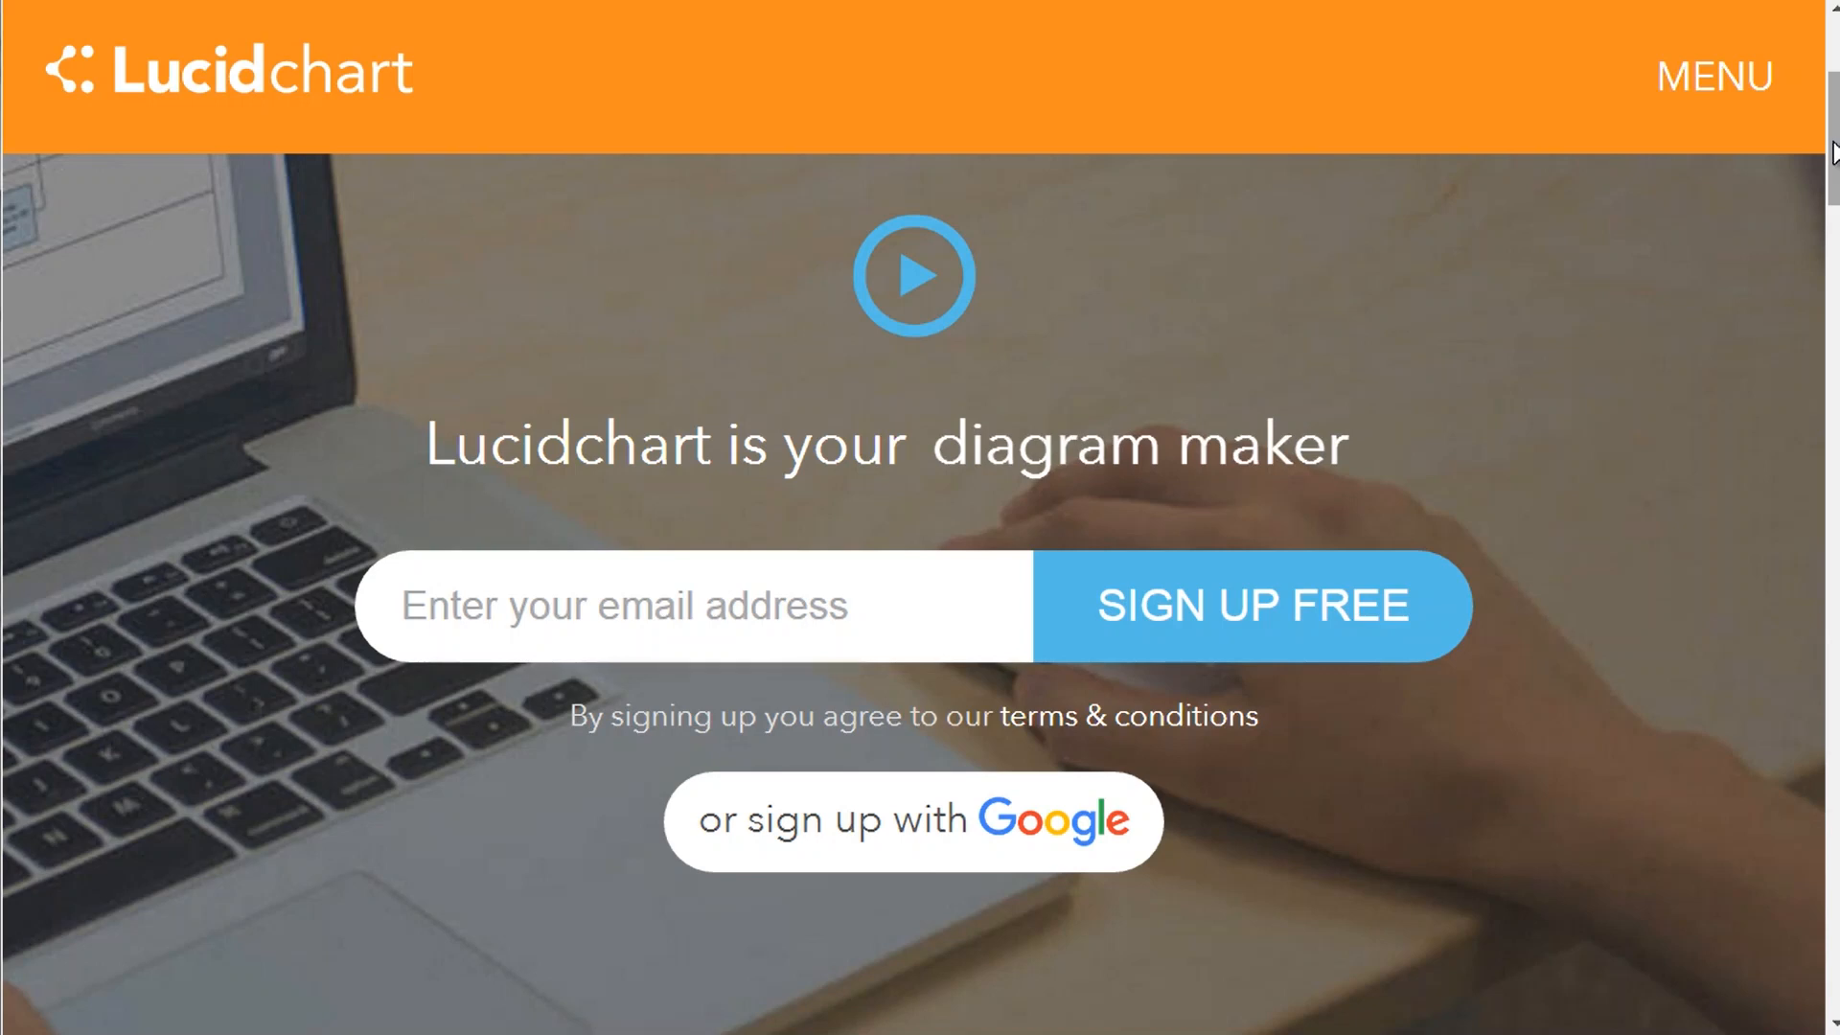
# - Look through the Standard and Flowchart shape sets in the shape library
pyautogui.moveTo(1832, 153); pyautogui.dragTo(1766, 29)
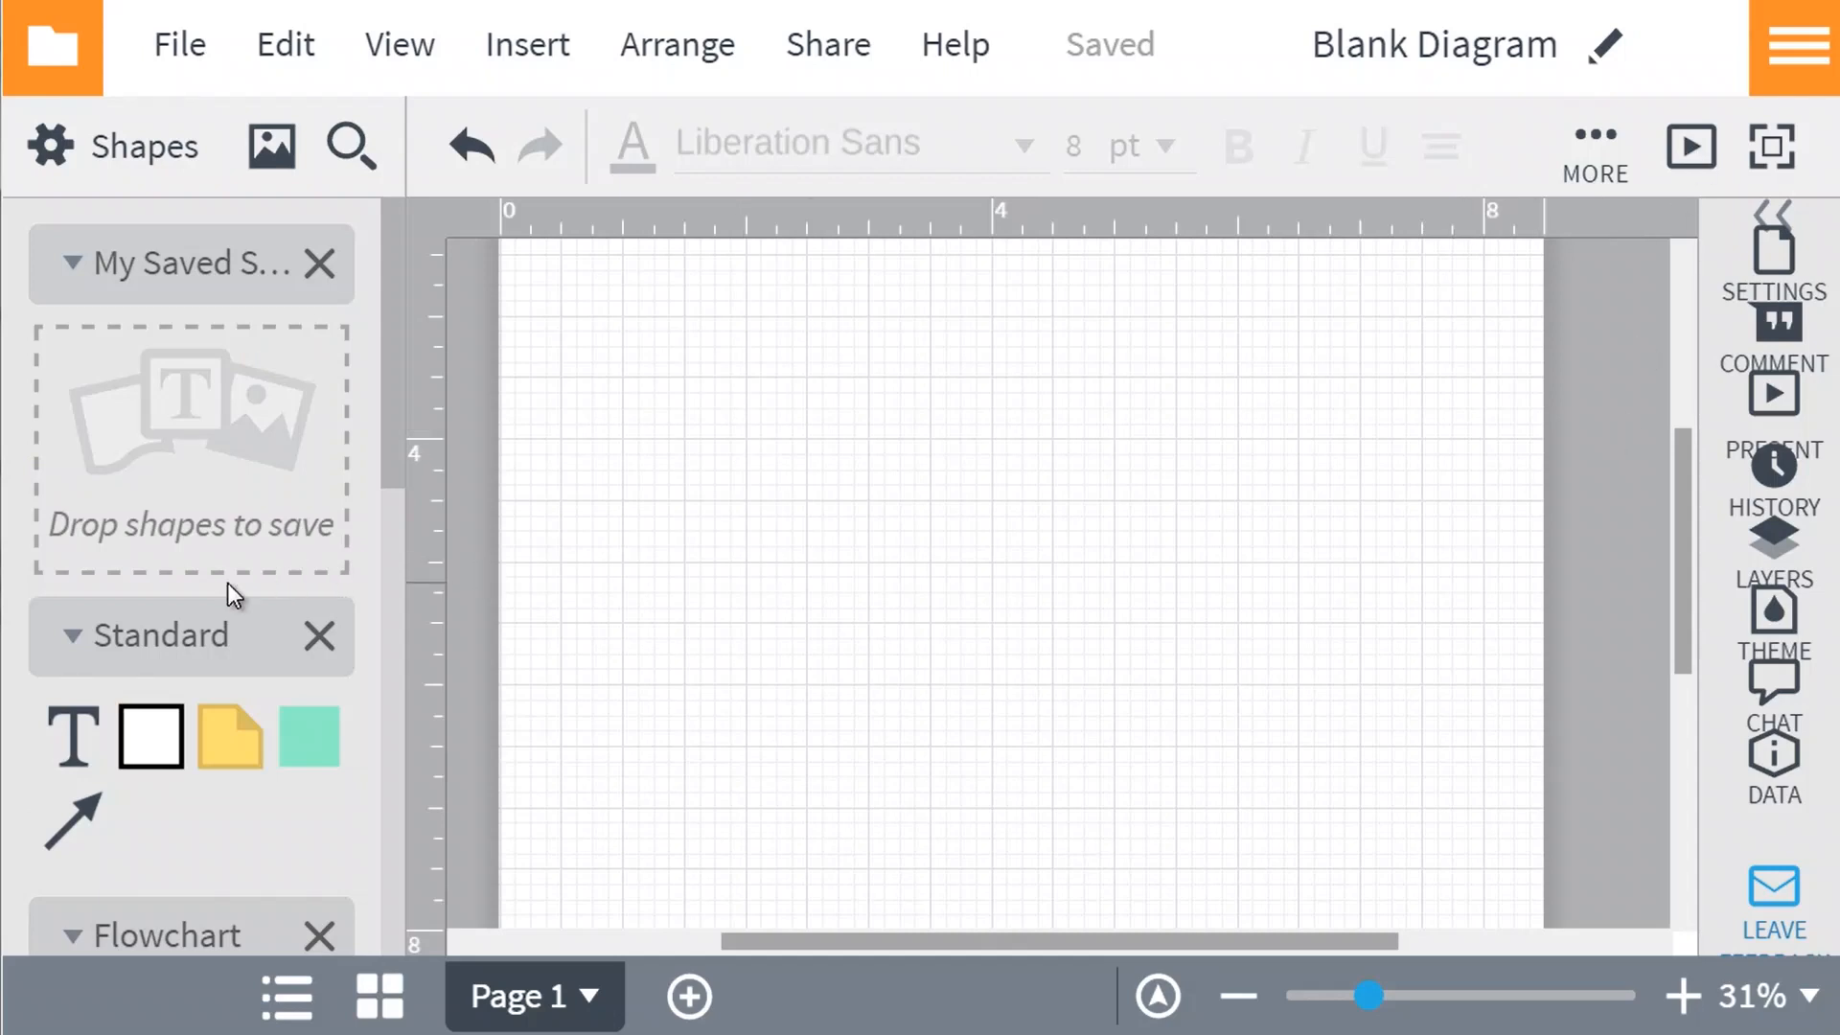
pyautogui.scroll(-8, 232, 594)
pyautogui.scroll(-2, 172, 422)
pyautogui.scroll(10, 172, 422)
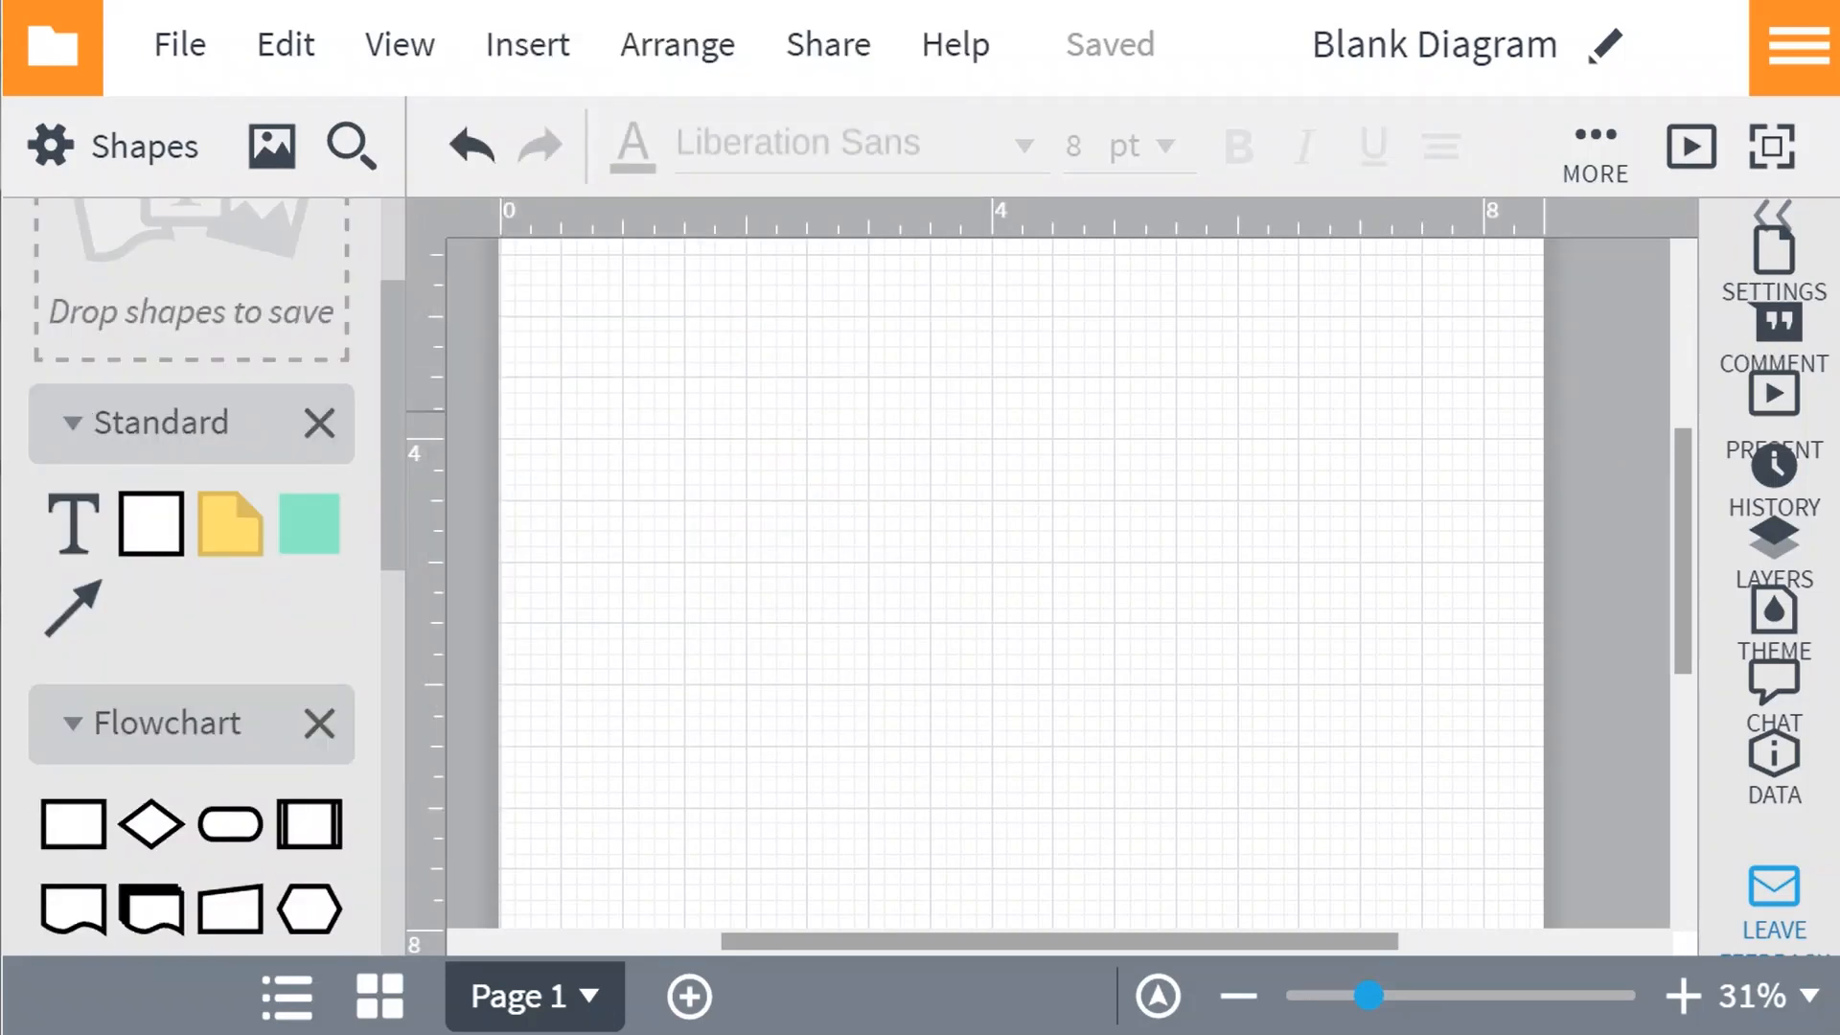
pyautogui.scroll(2, 186, 418)
pyautogui.scroll(-3, 186, 417)
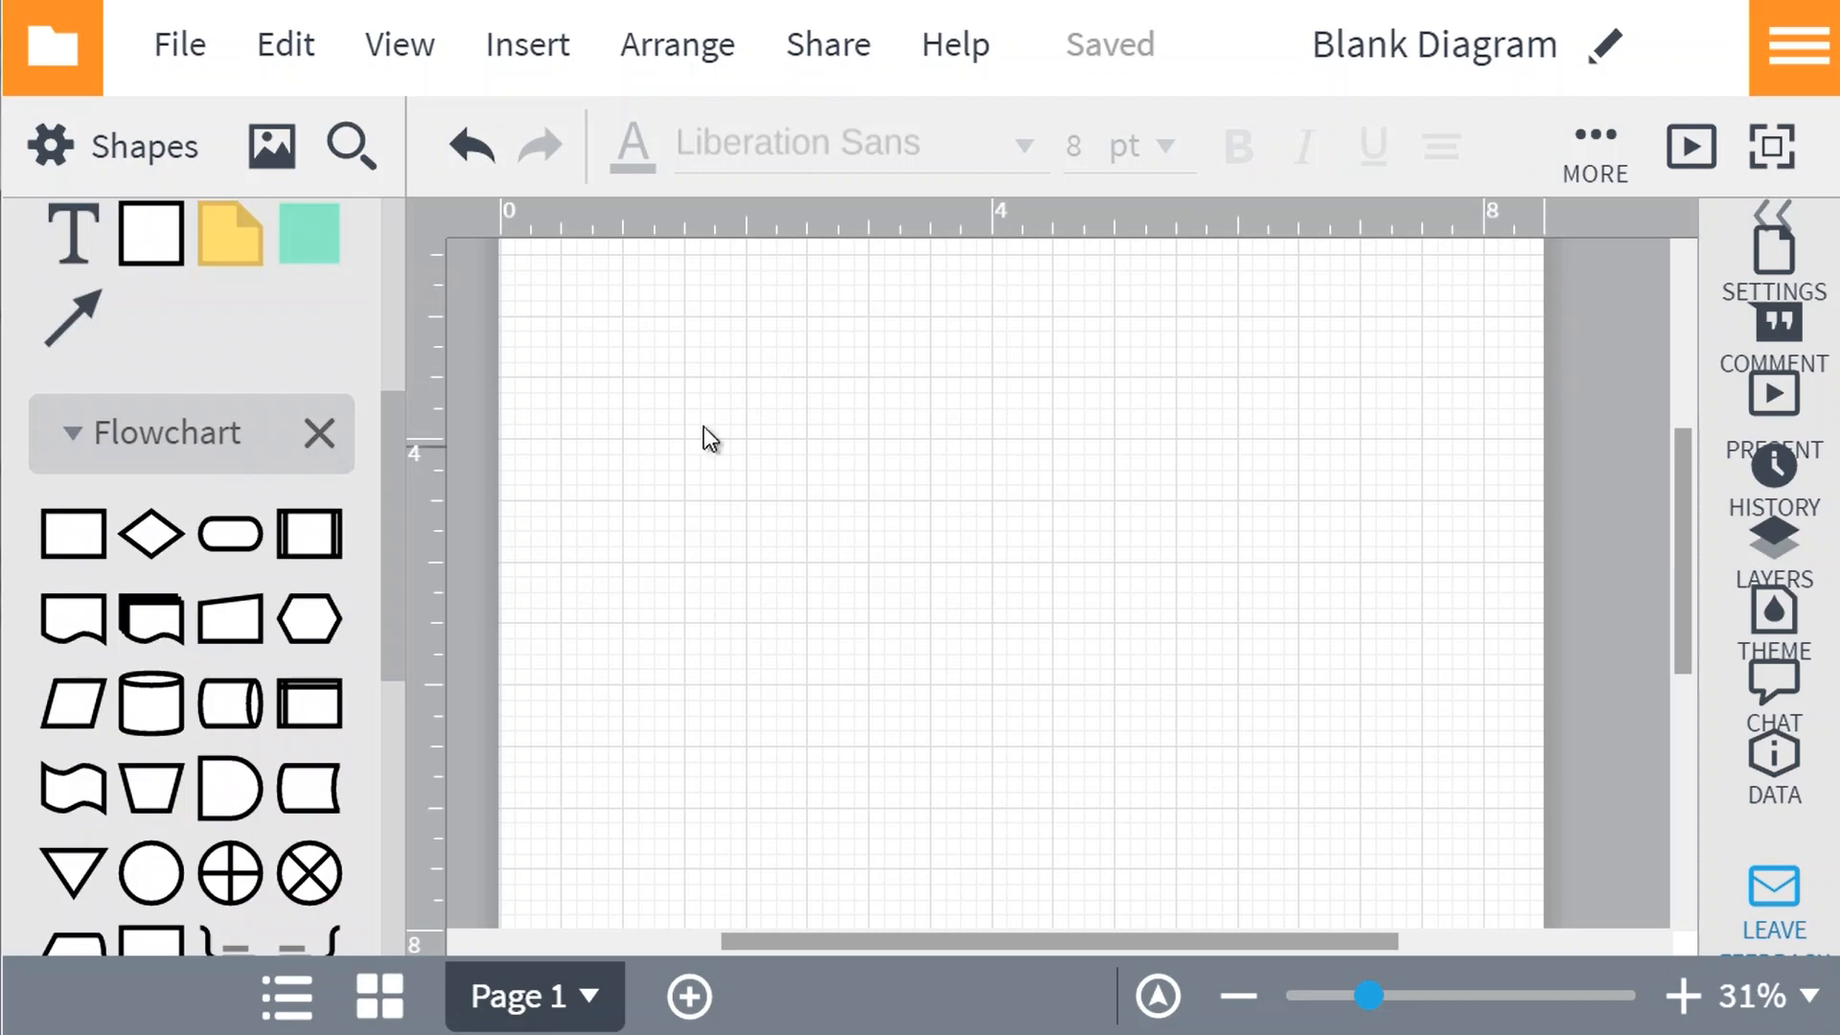
# - Place a square block from the Standard shape set in the upper-left part of the blank diagram page
pyautogui.moveTo(1679, 506); pyautogui.dragTo(1677, 393)
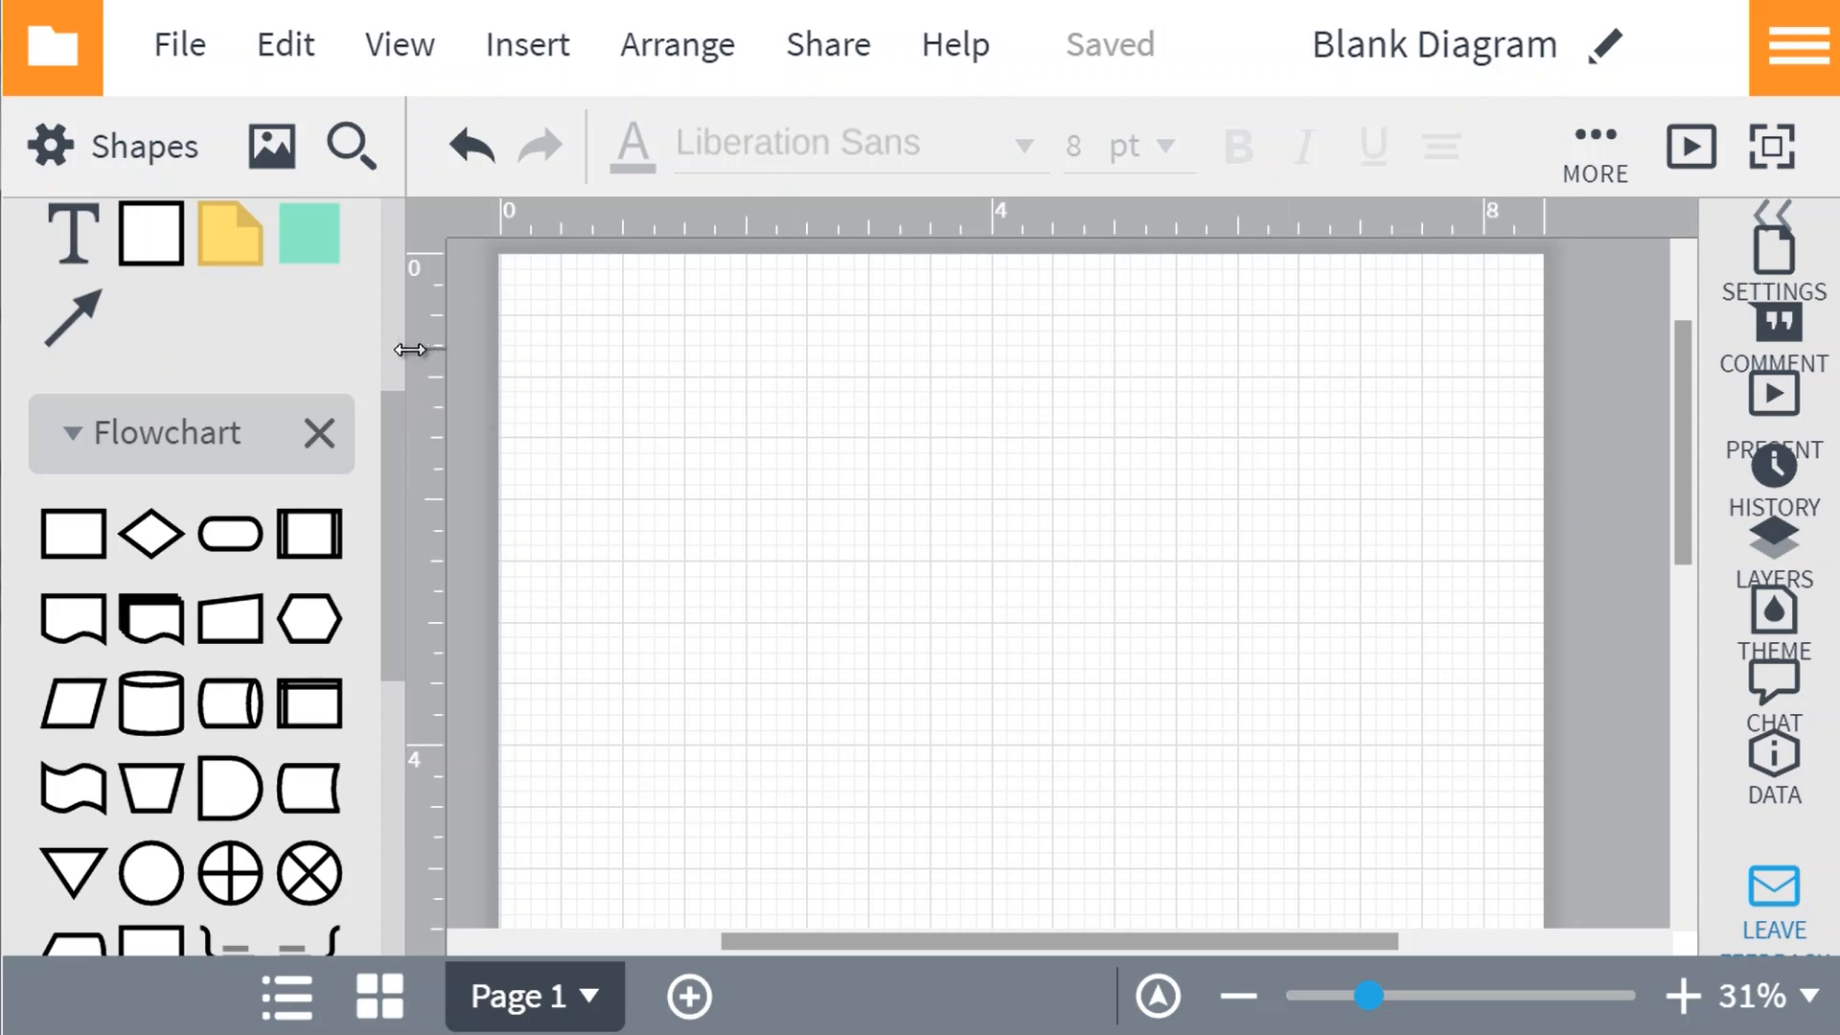
pyautogui.moveTo(164, 251); pyautogui.dragTo(815, 511)
pyautogui.doubleClick(775, 513)
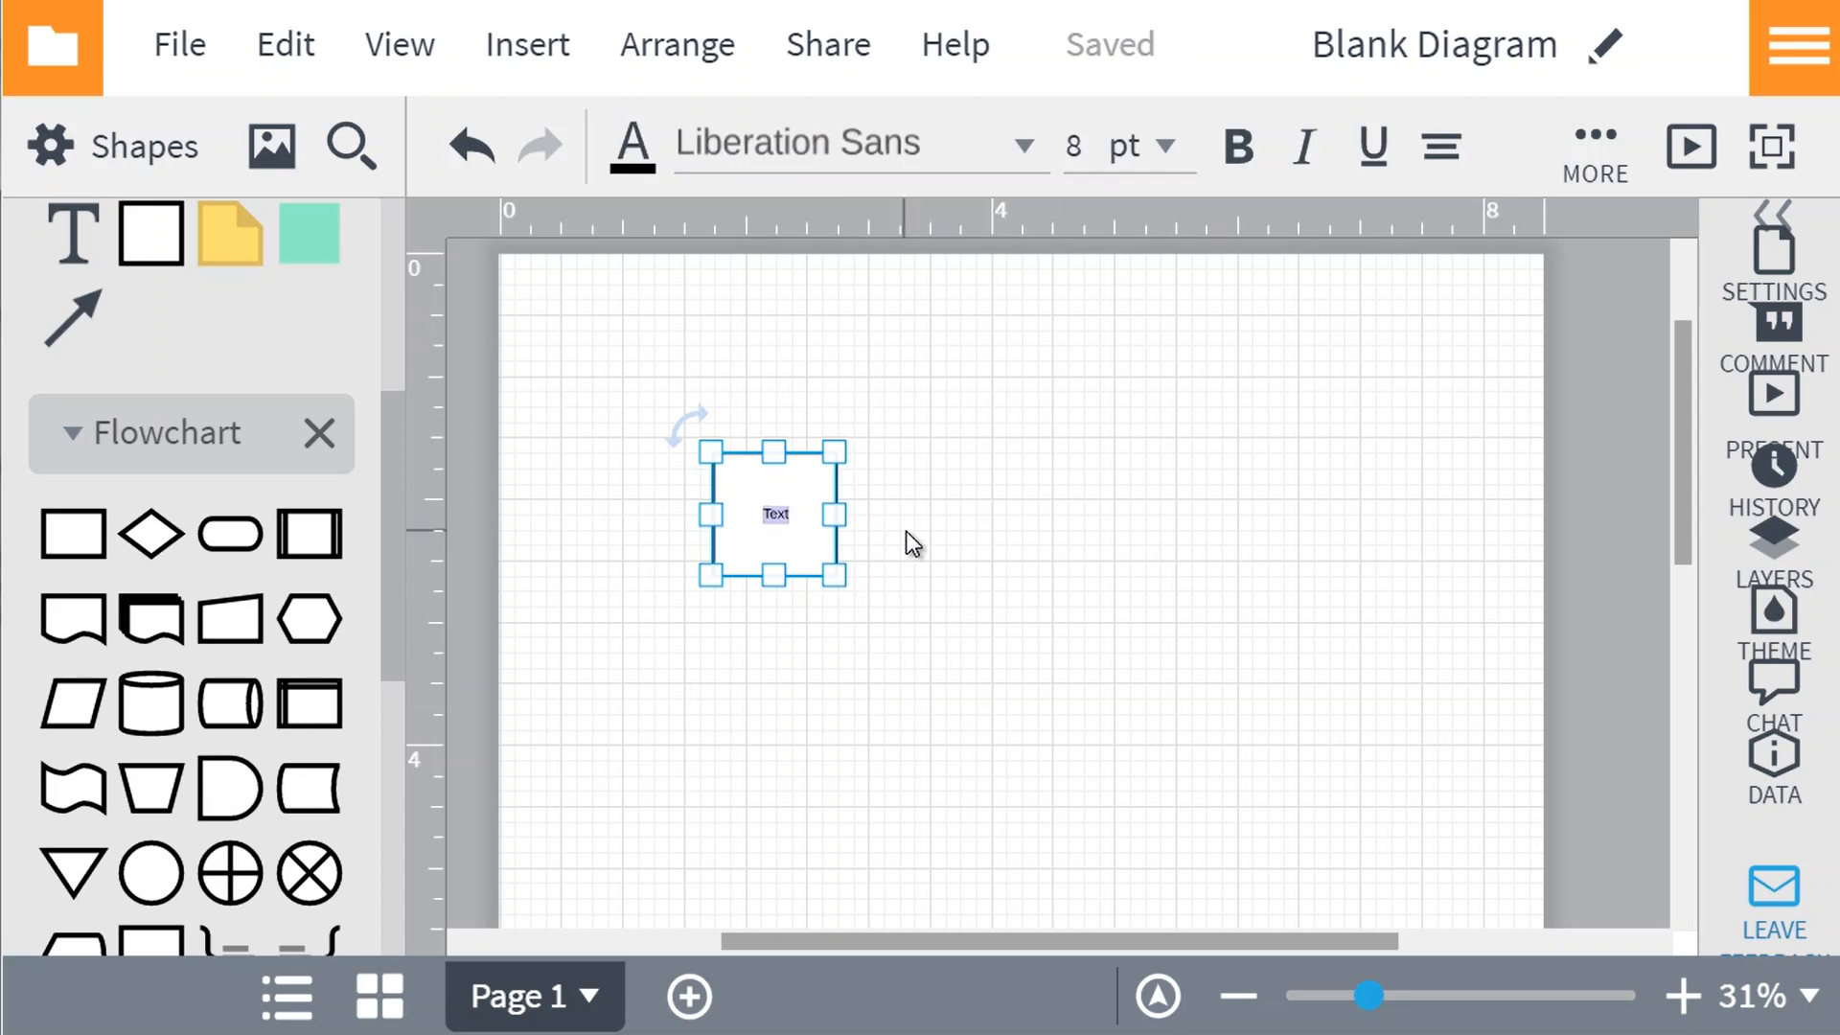
pyautogui.moveTo(885, 514); pyautogui.dragTo(1129, 481)
pyautogui.scroll(2, 1134, 554)
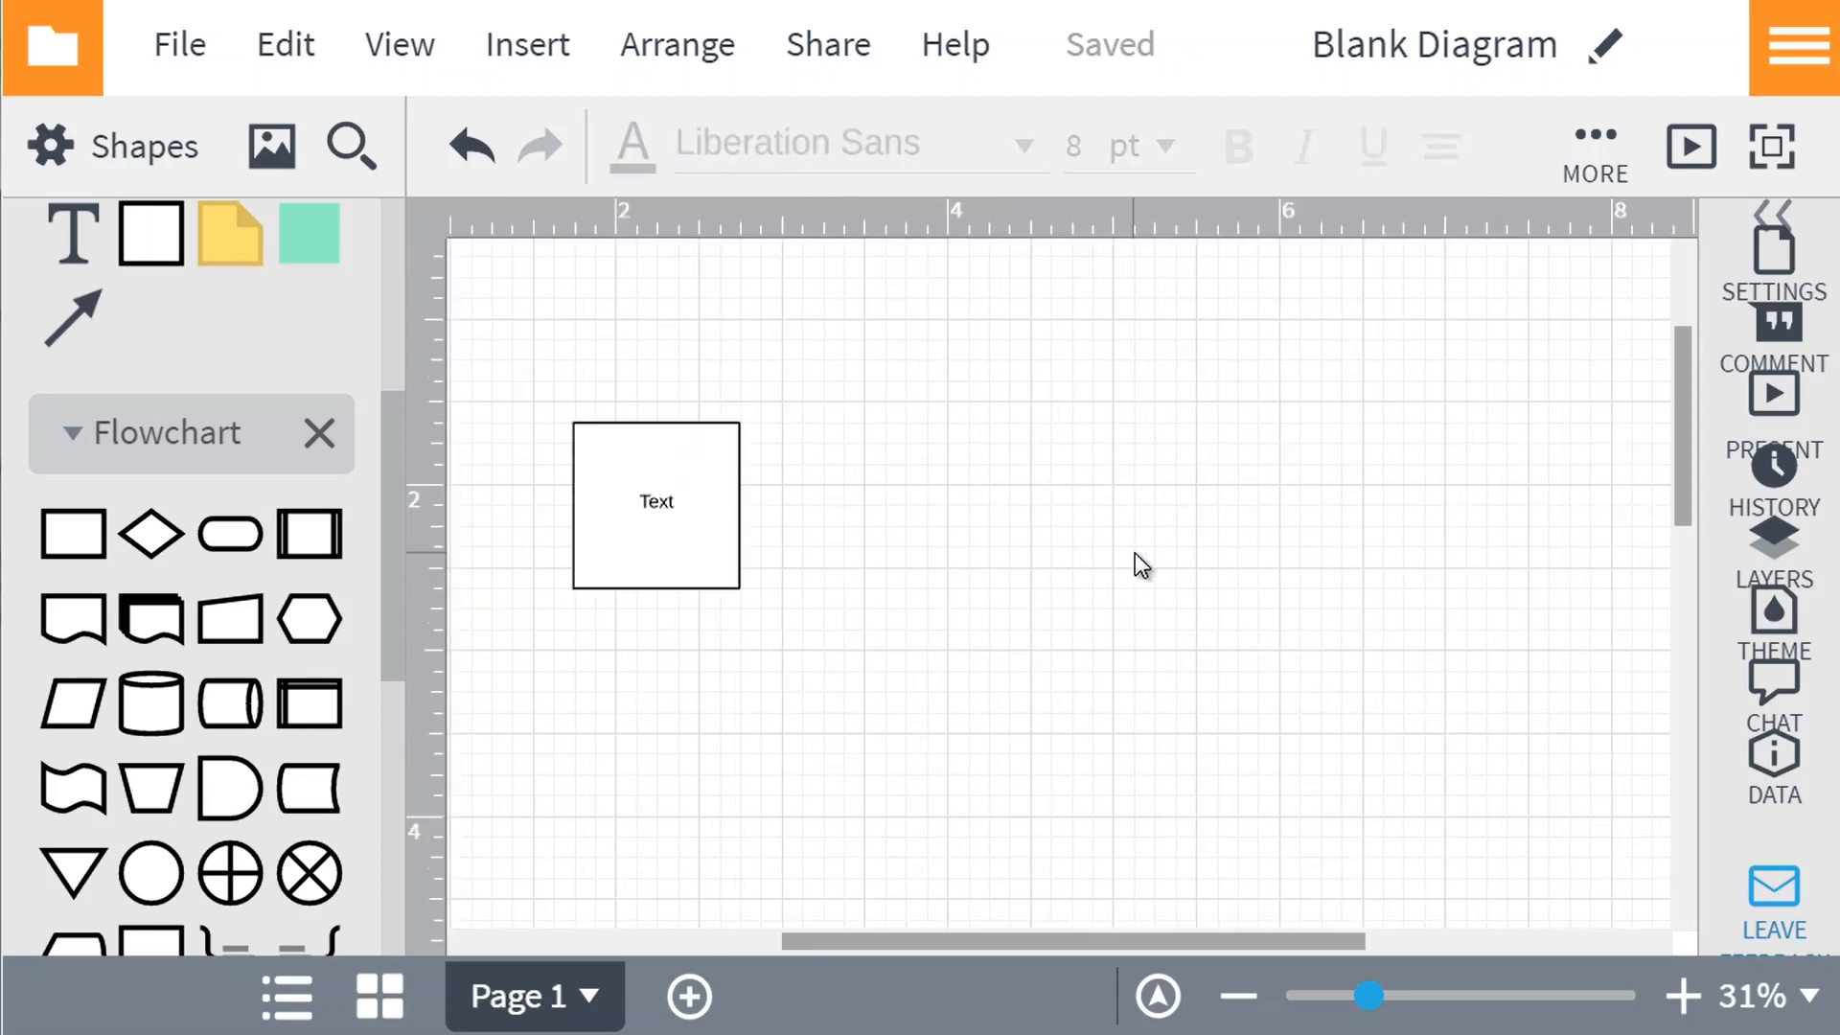
pyautogui.moveTo(710, 526); pyautogui.dragTo(821, 464)
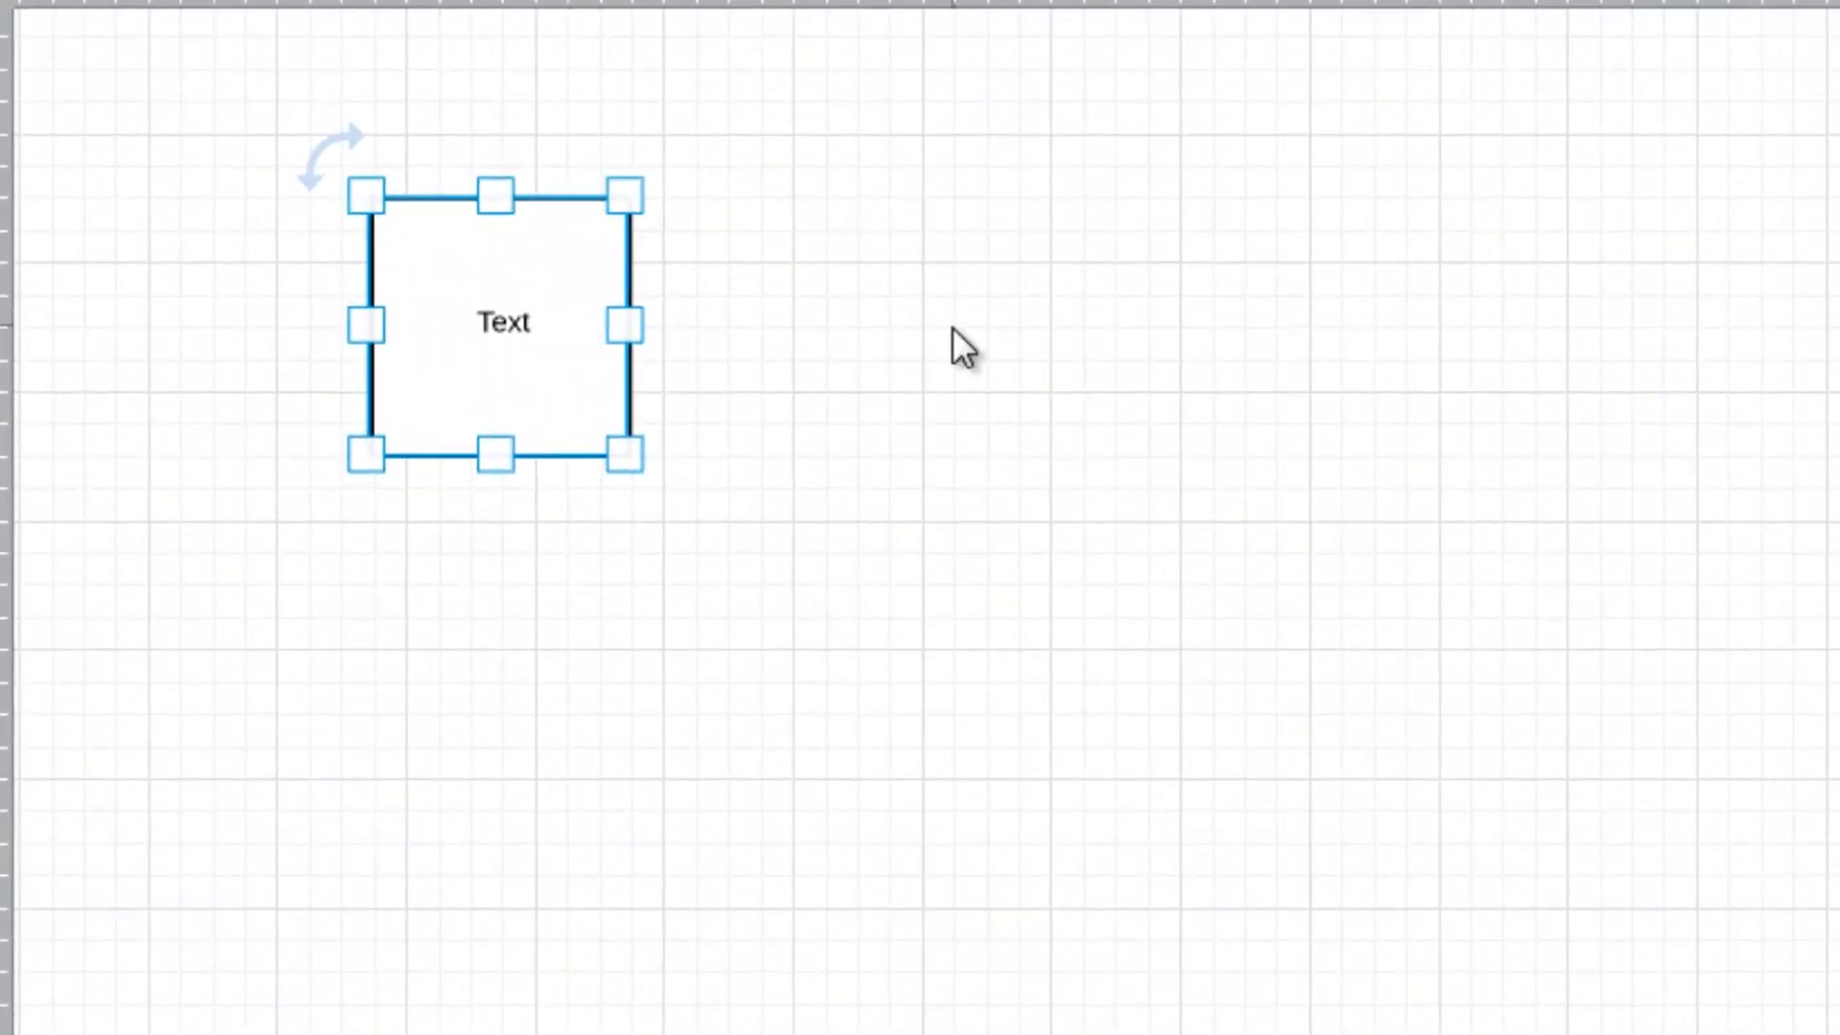
# - Label the block "Video Course" and shift it slightly on the page
pyautogui.moveTo(498, 320); pyautogui.dragTo(501, 326)
pyautogui.doubleClick(500, 326)
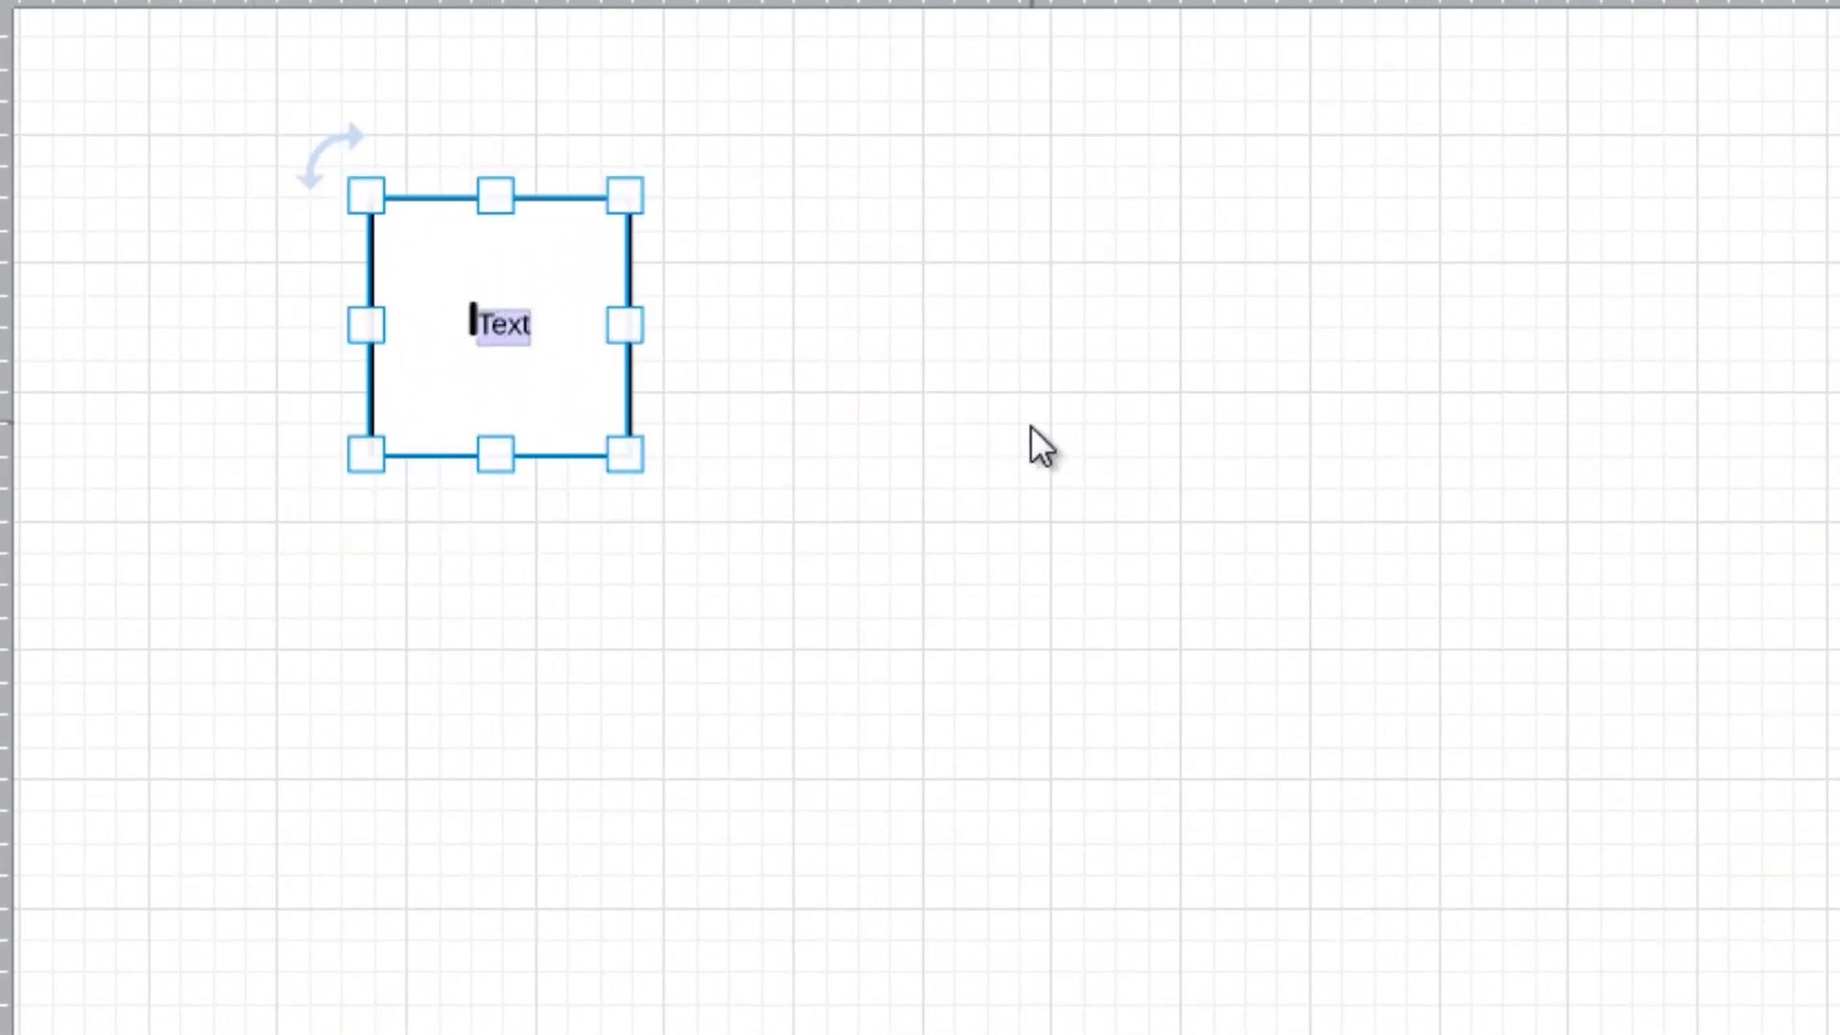
pyautogui.write('Videos')
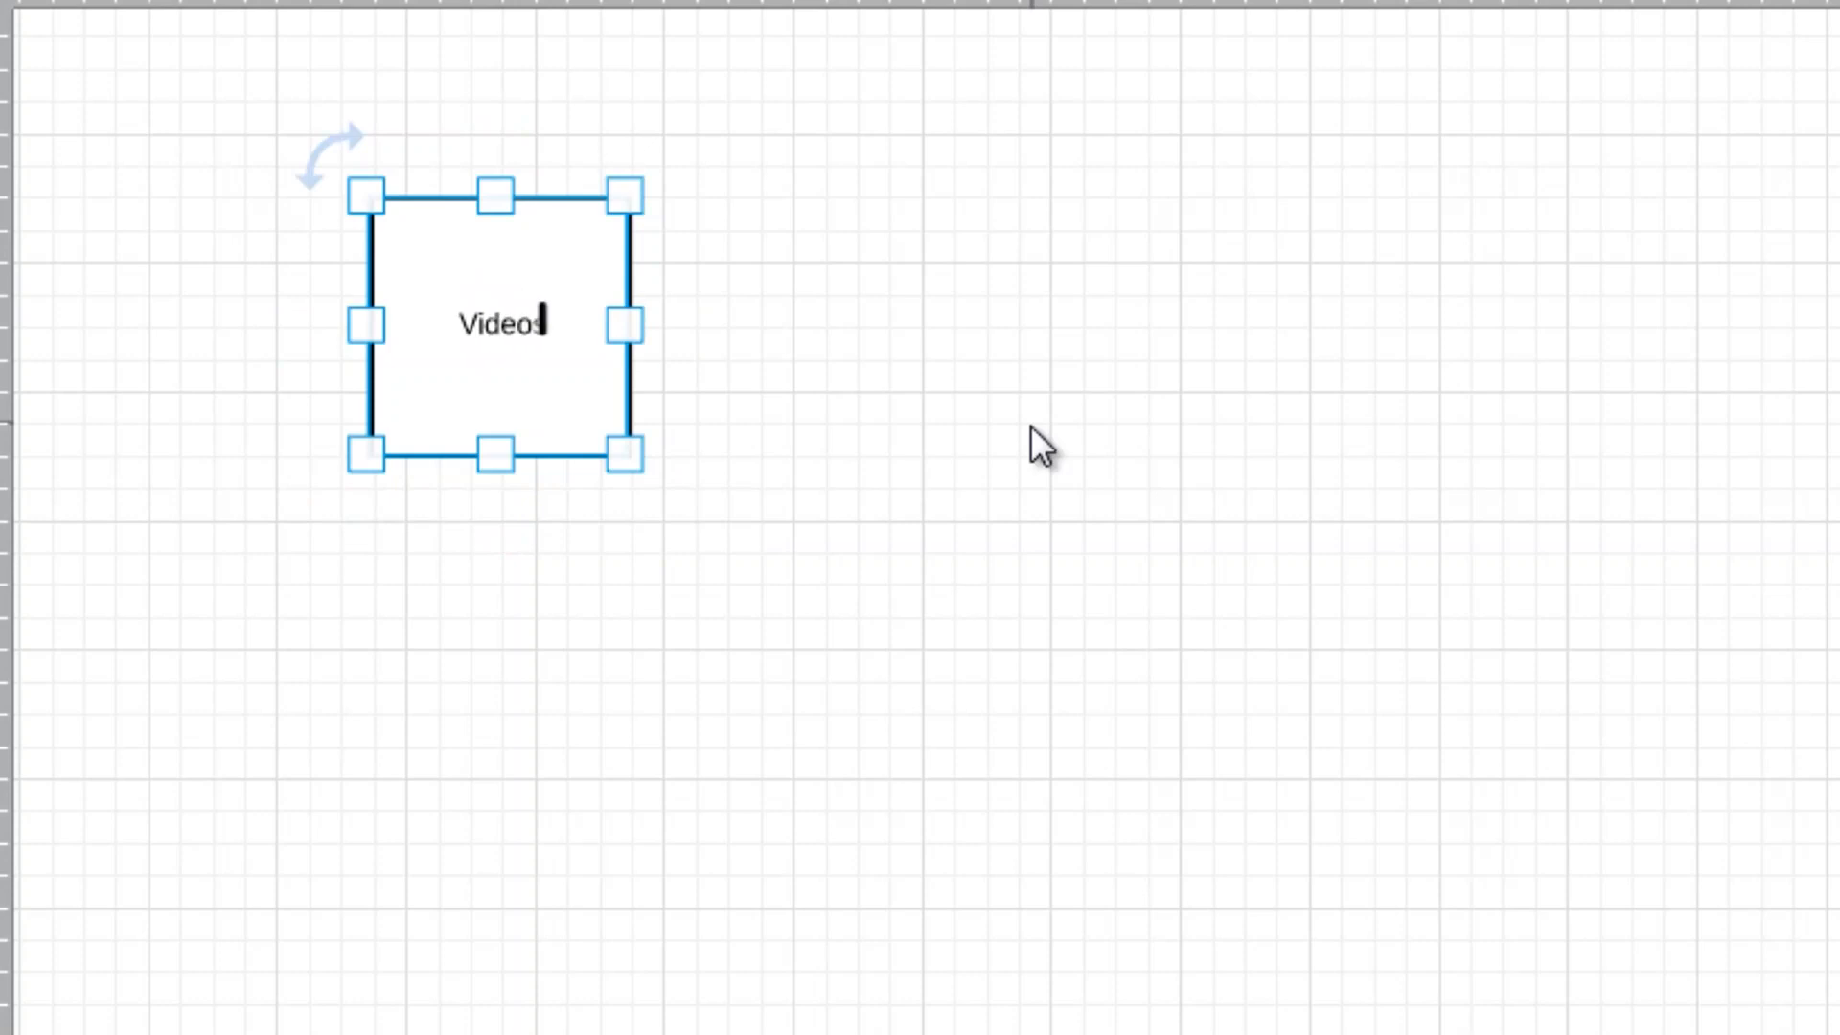
pyautogui.press('BackSpace')
pyautogui.write('Course')
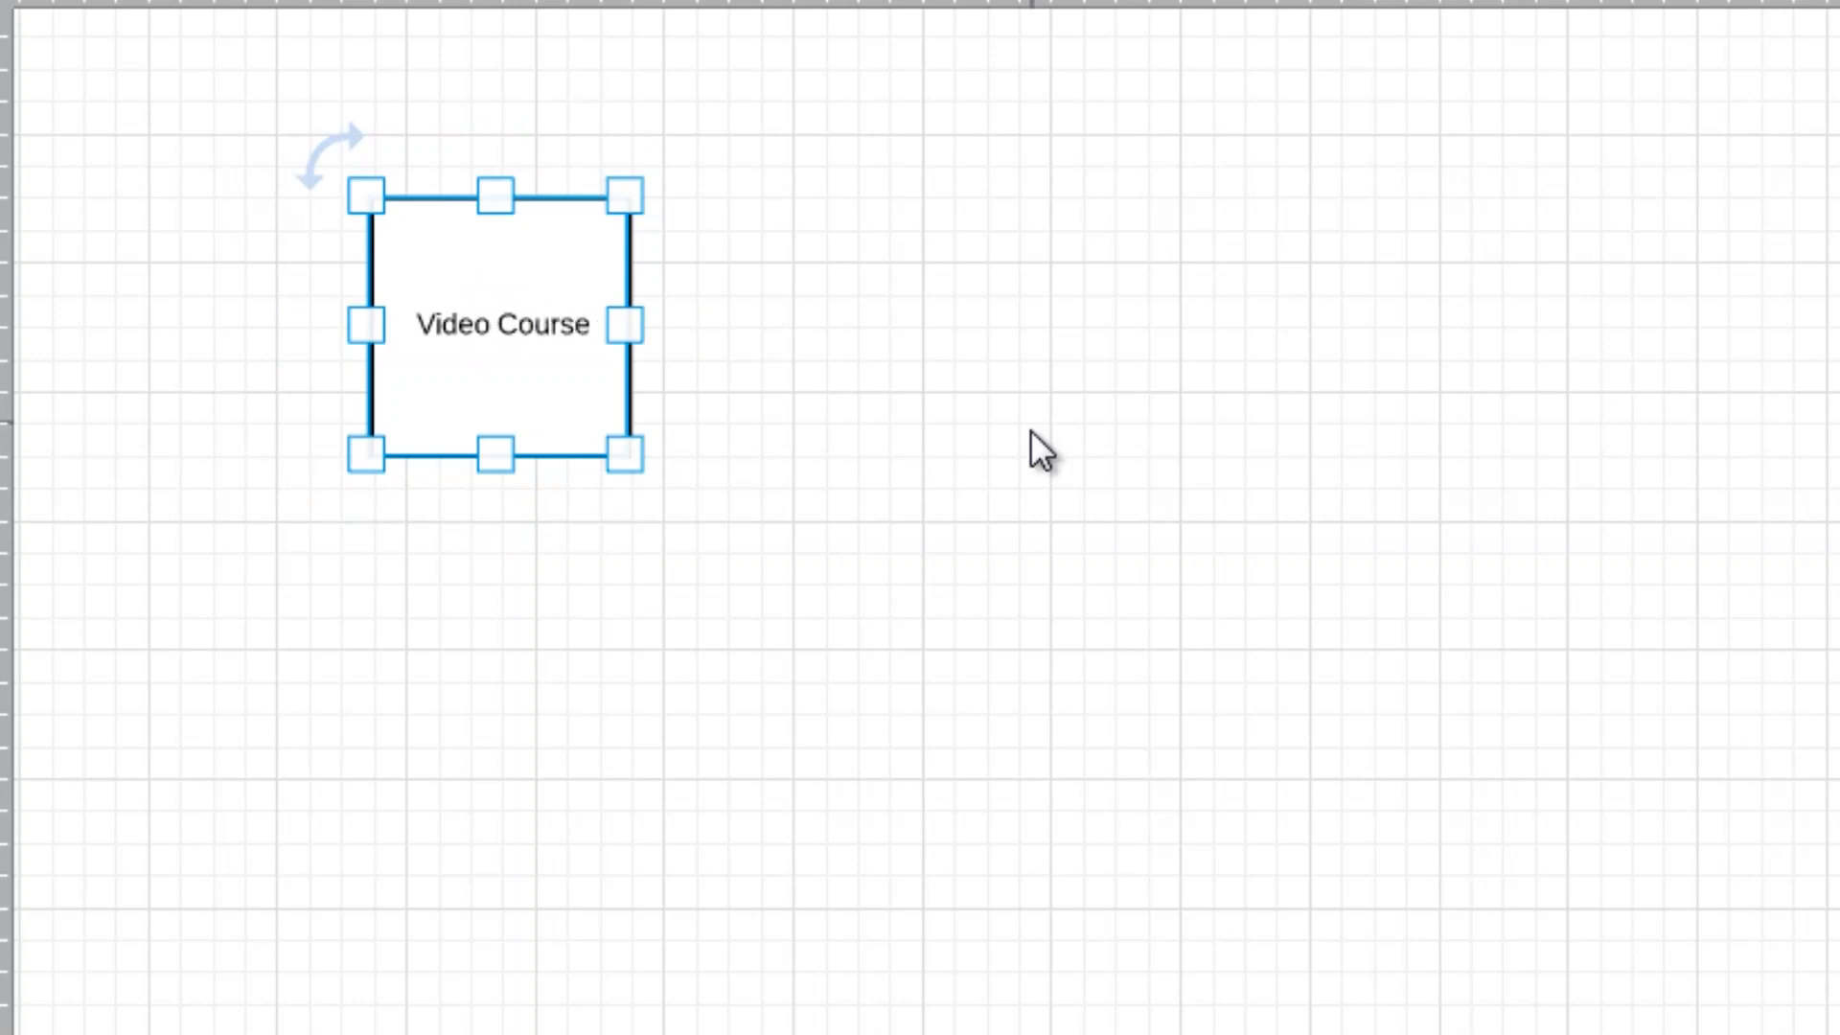
pyautogui.click(1027, 436)
pyautogui.moveTo(465, 377); pyautogui.dragTo(452, 403)
pyautogui.moveTo(505, 329); pyautogui.dragTo(469, 293)
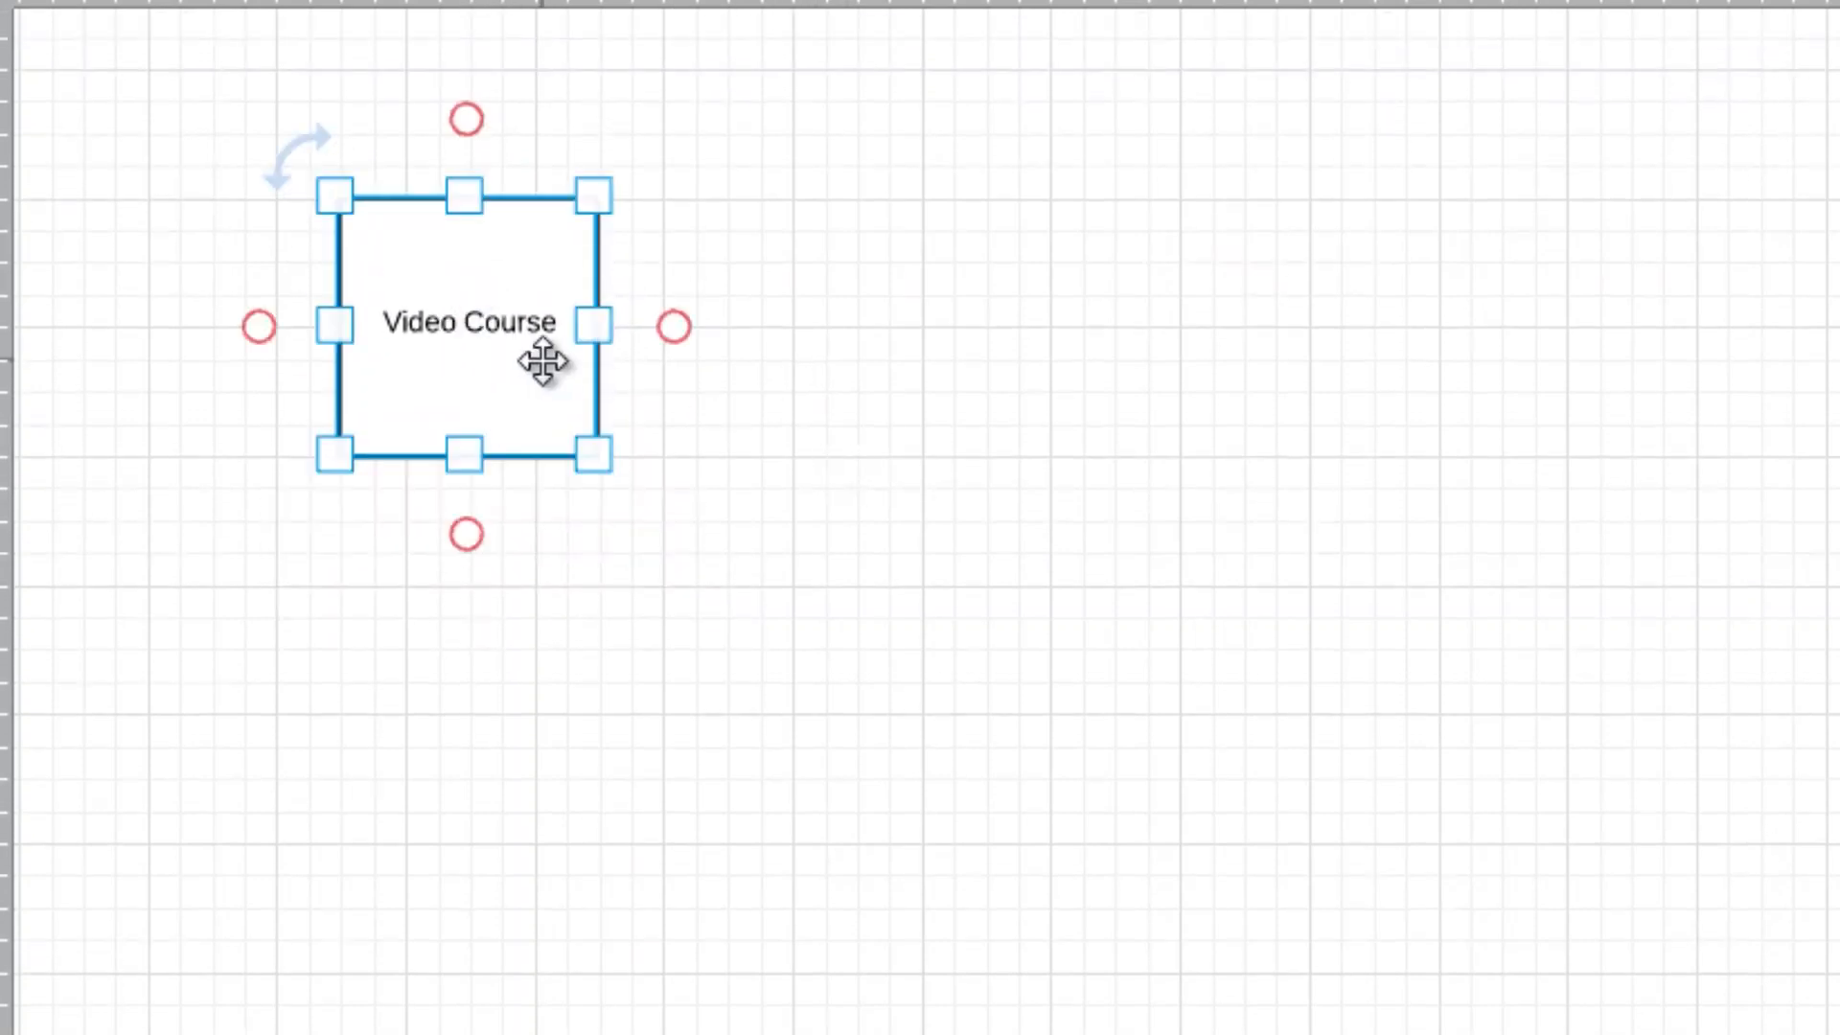
# - Copy the "Video Course" block to its right, relabel the copy "50 videos" and bring it closer to the original
pyautogui.moveTo(575, 341); pyautogui.dragTo(998, 328)
pyautogui.doubleClick(1005, 342)
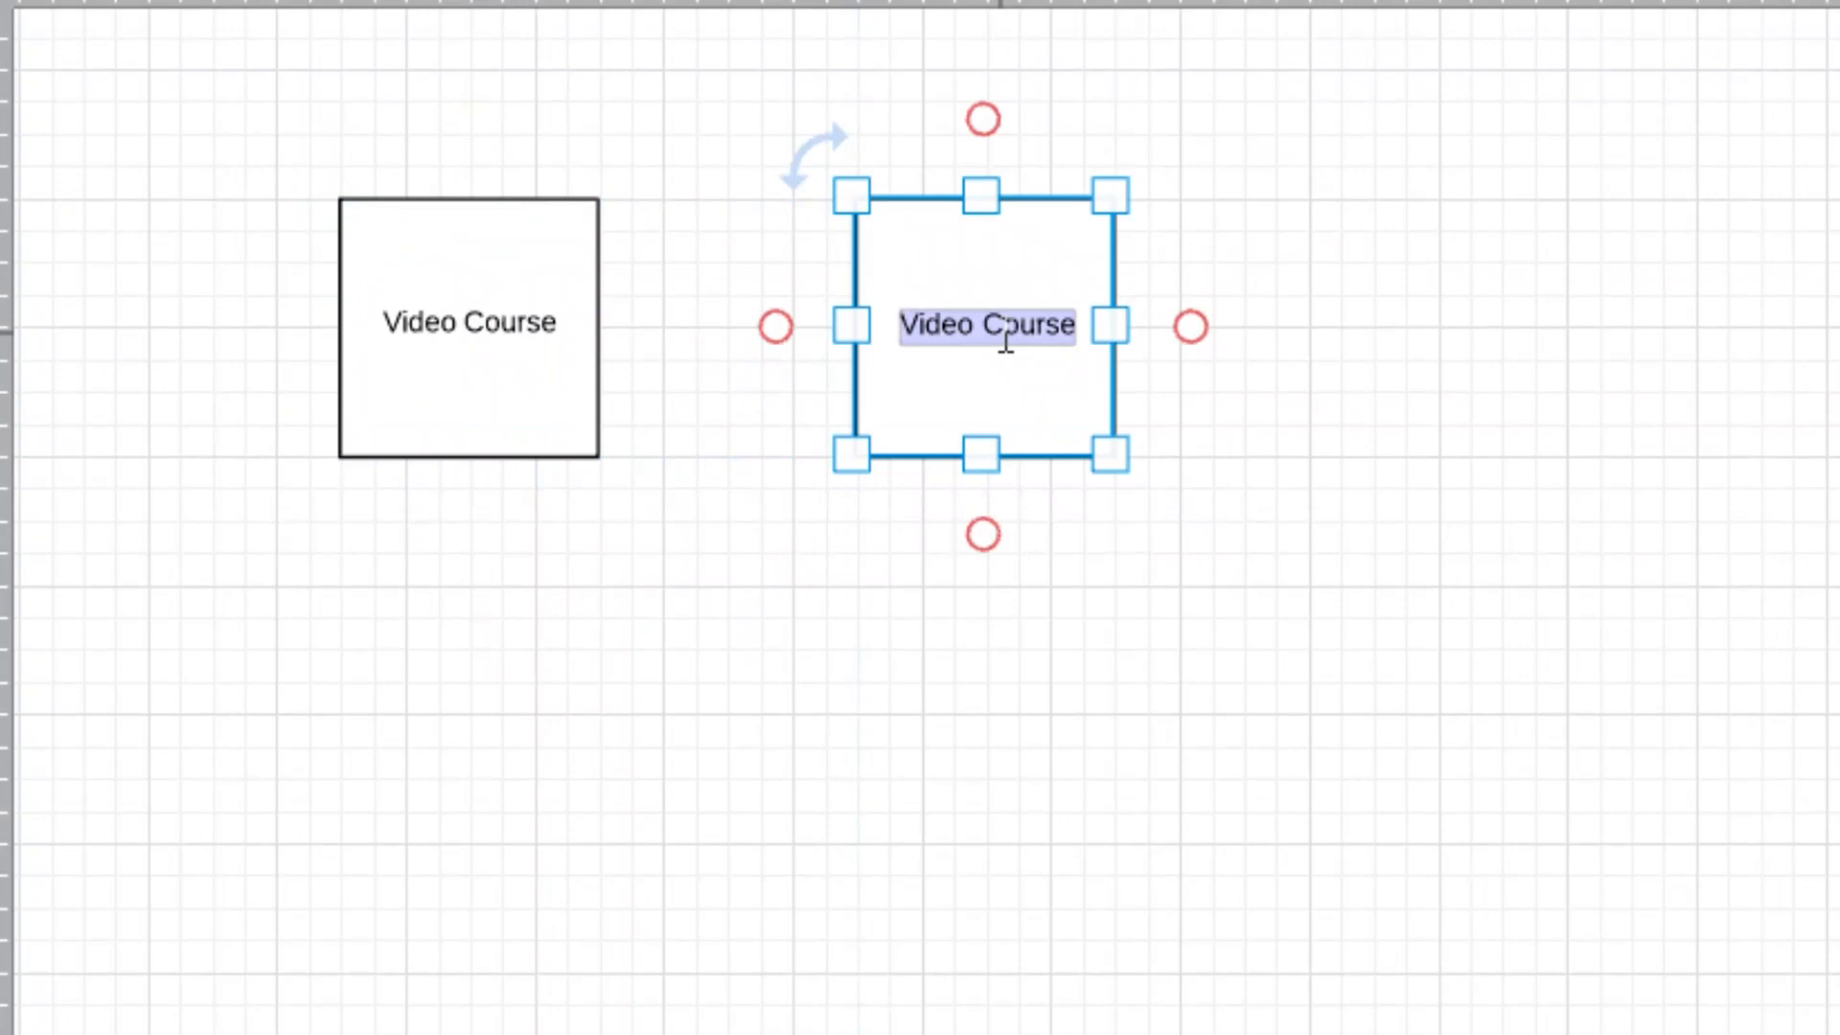
pyautogui.write('50 videos')
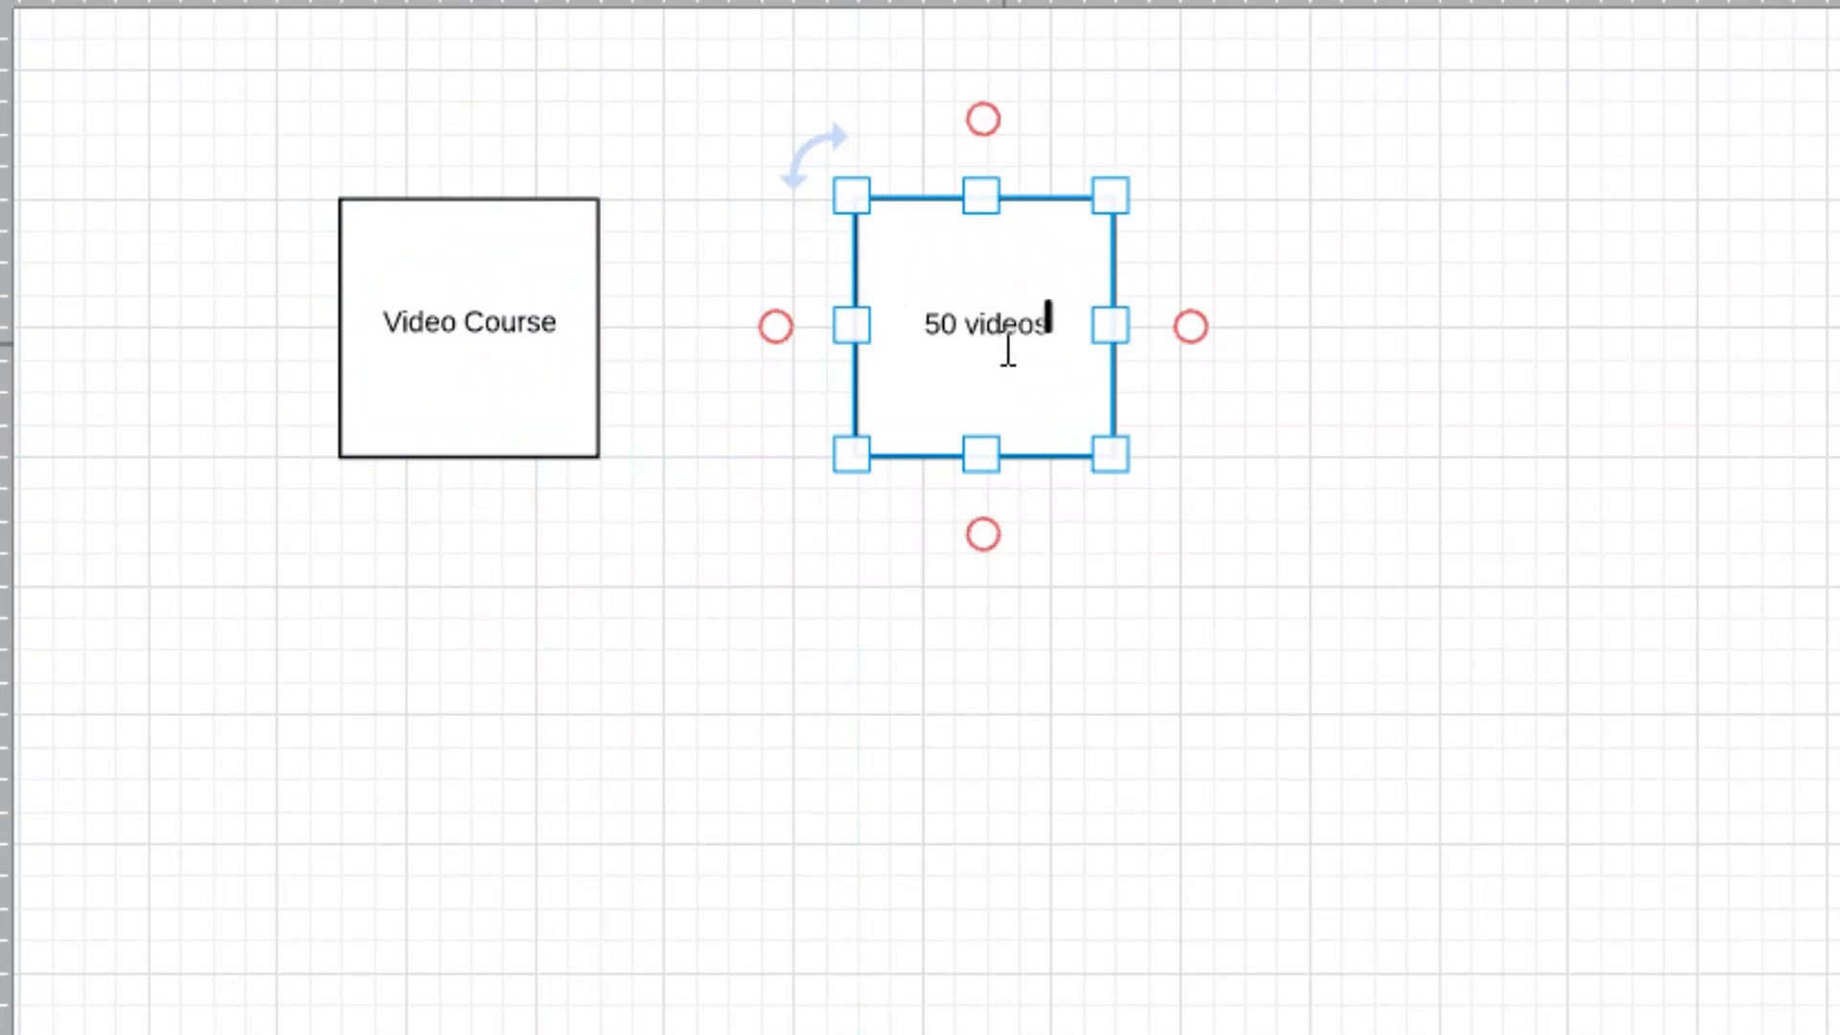
pyautogui.click(1395, 446)
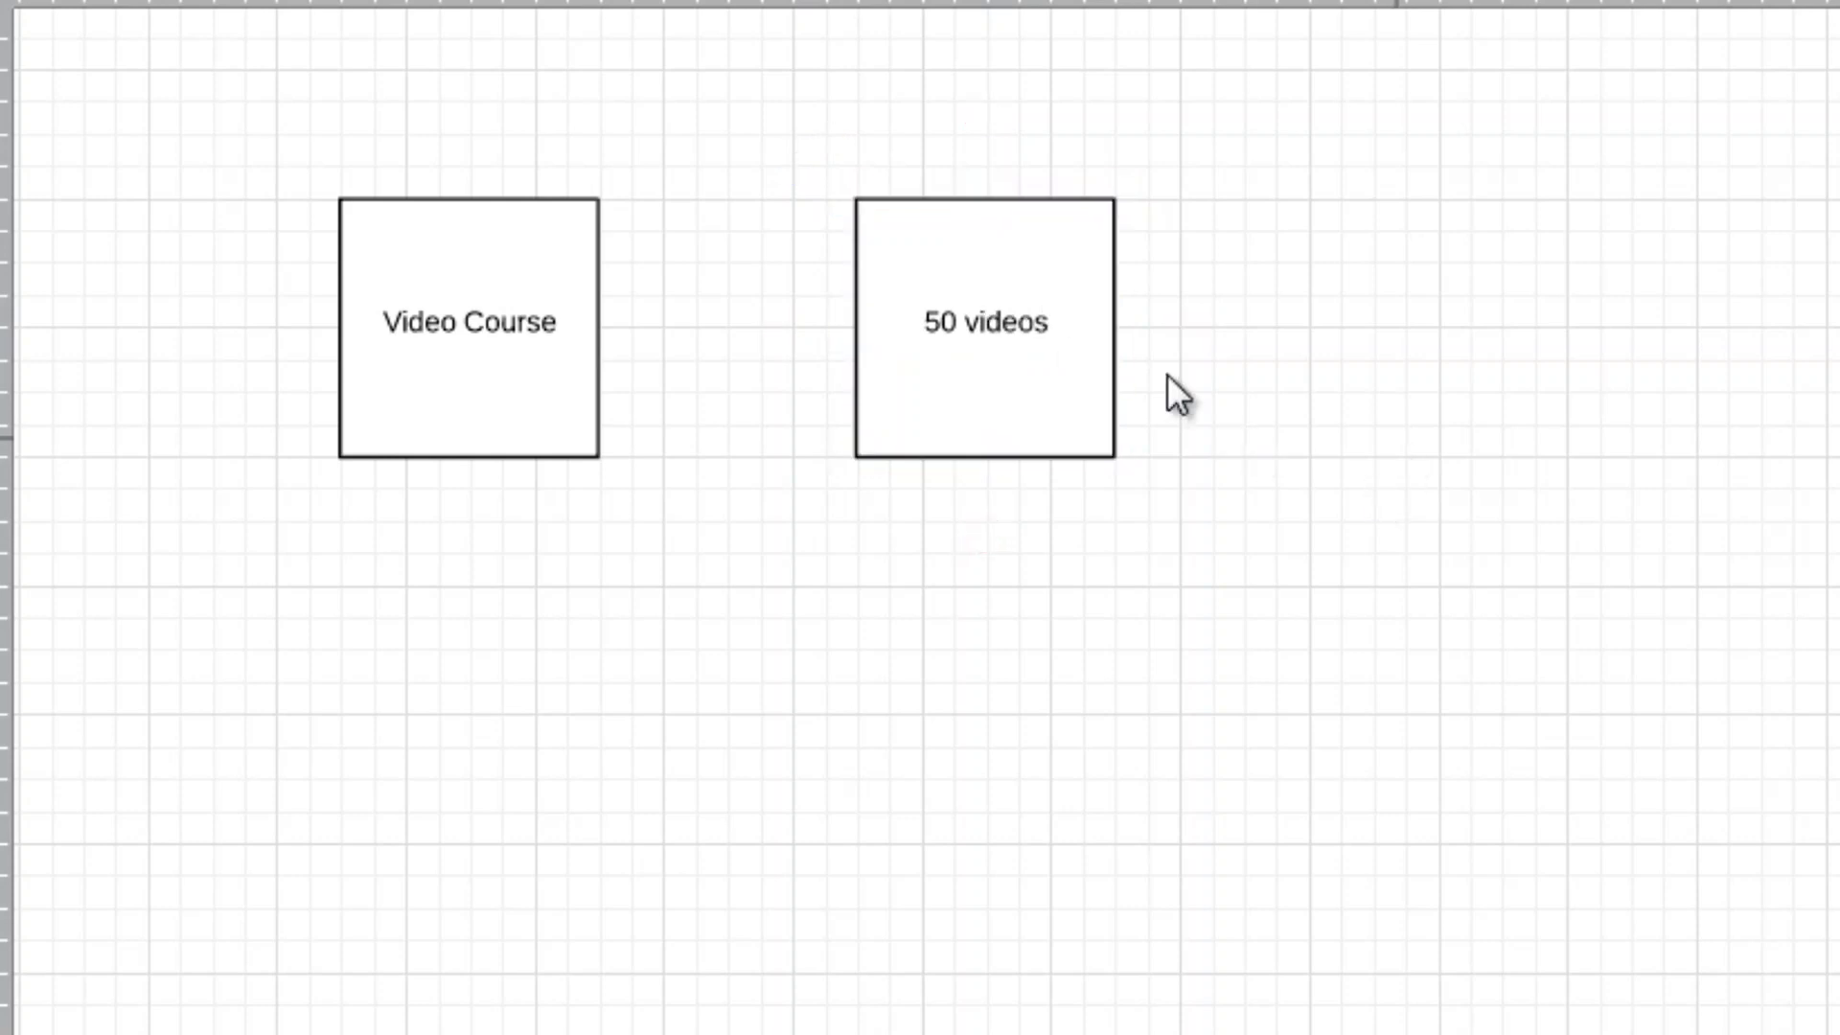
pyautogui.moveTo(977, 297); pyautogui.dragTo(920, 291)
pyautogui.moveTo(948, 382); pyautogui.dragTo(952, 406)
pyautogui.click(940, 699)
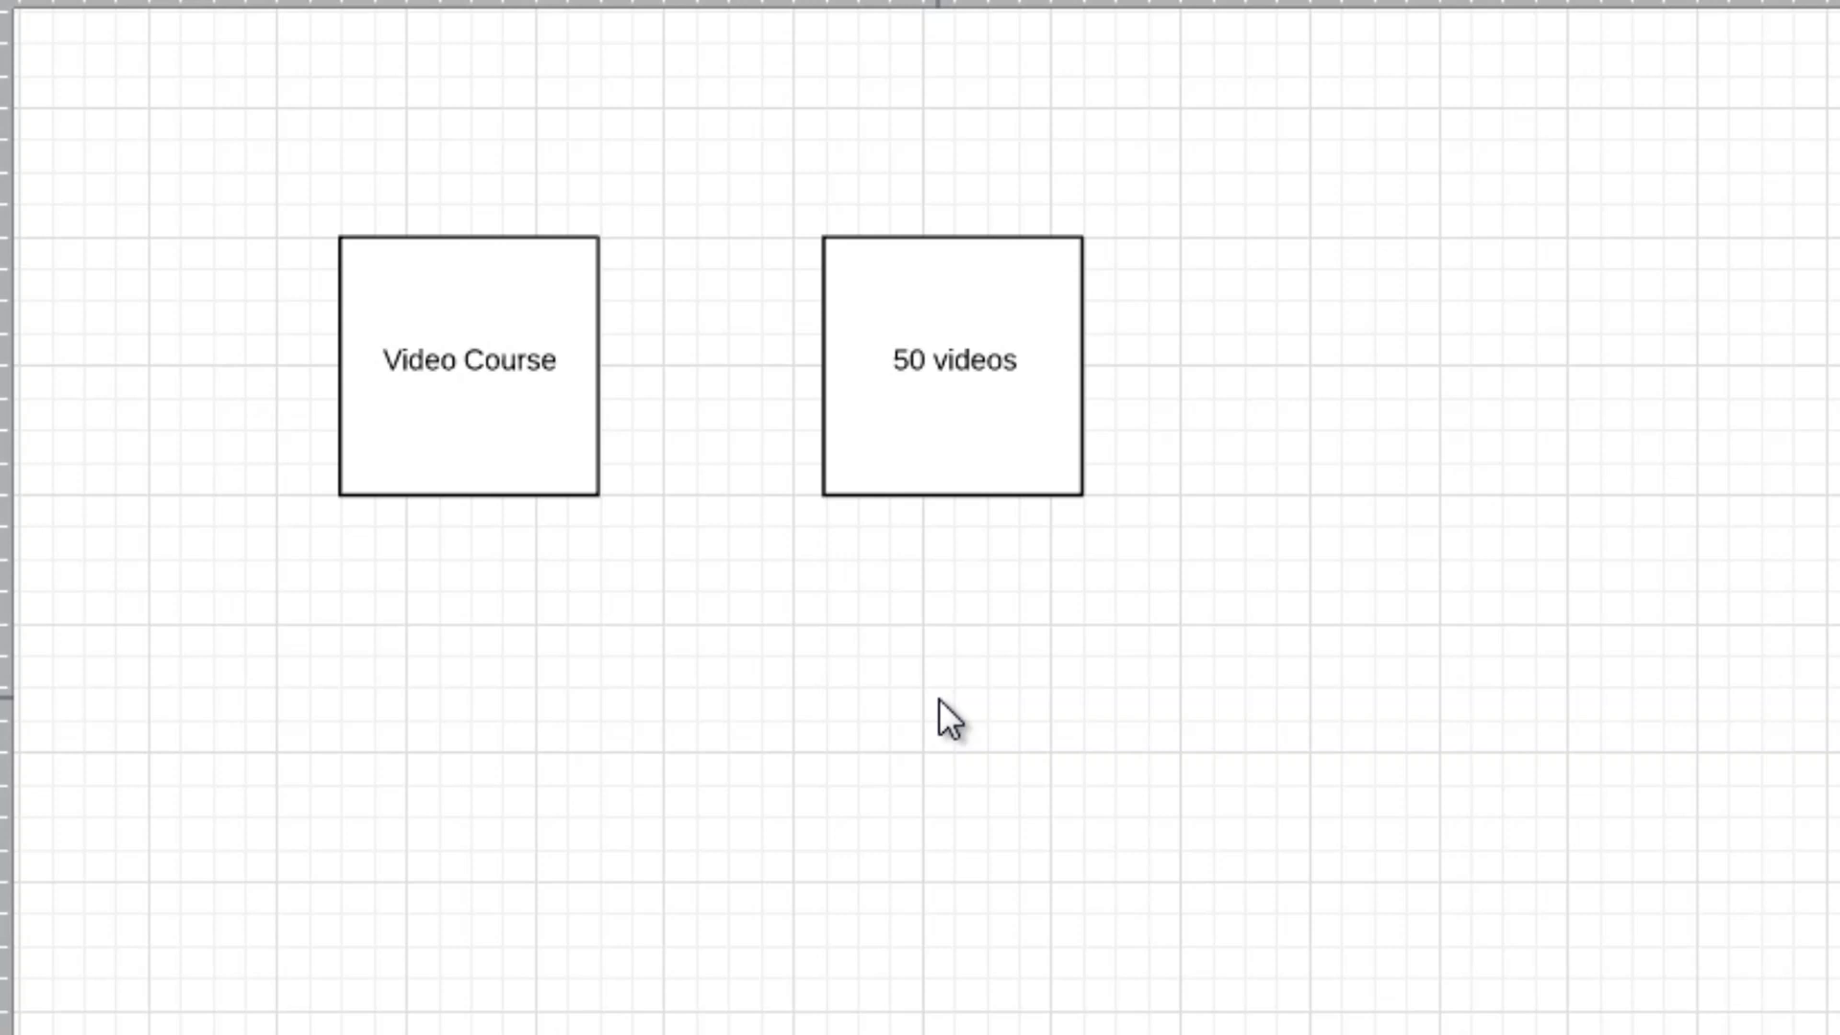
# - Copy the "50 videos" block to its right and relabel the copy "10 videos per week (5 weeks)"
pyautogui.moveTo(986, 328); pyautogui.dragTo(1376, 362)
pyautogui.doubleClick(1376, 362)
pyautogui.press('BackSpace')
pyautogui.write('10')
pyautogui.write('videos per week')
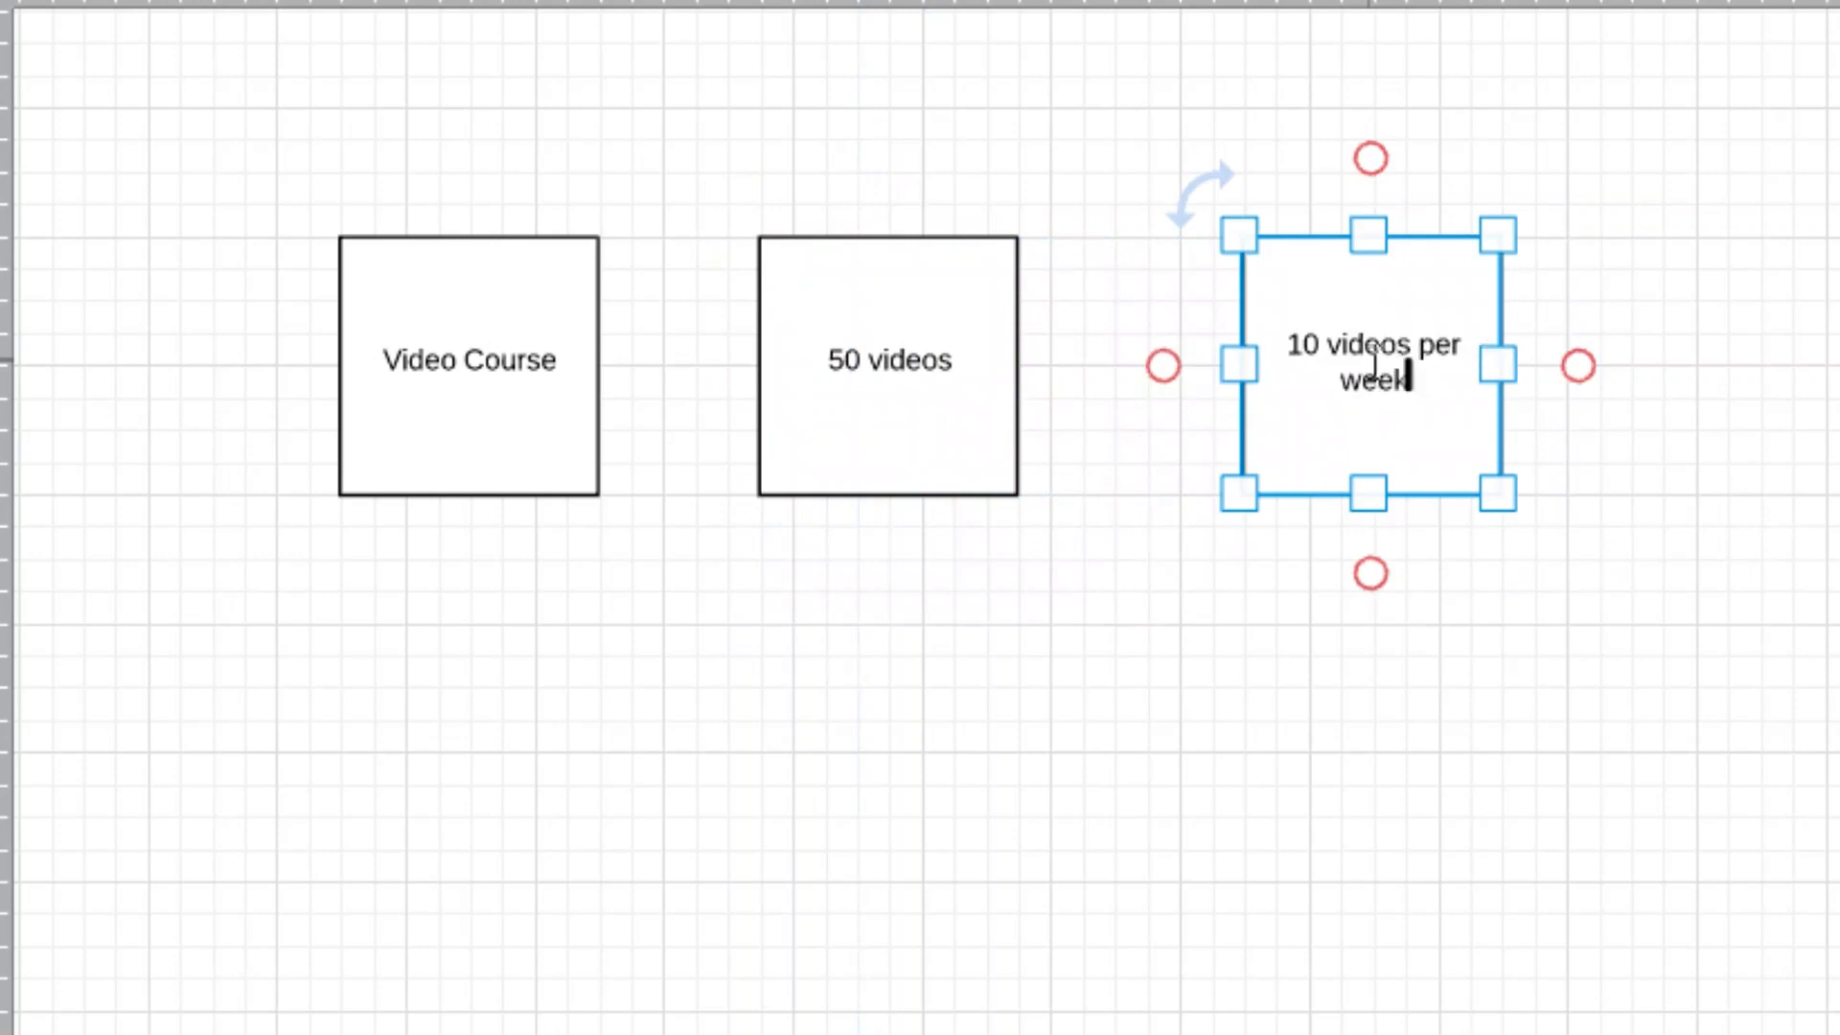
pyautogui.write(' (5 weeks)')
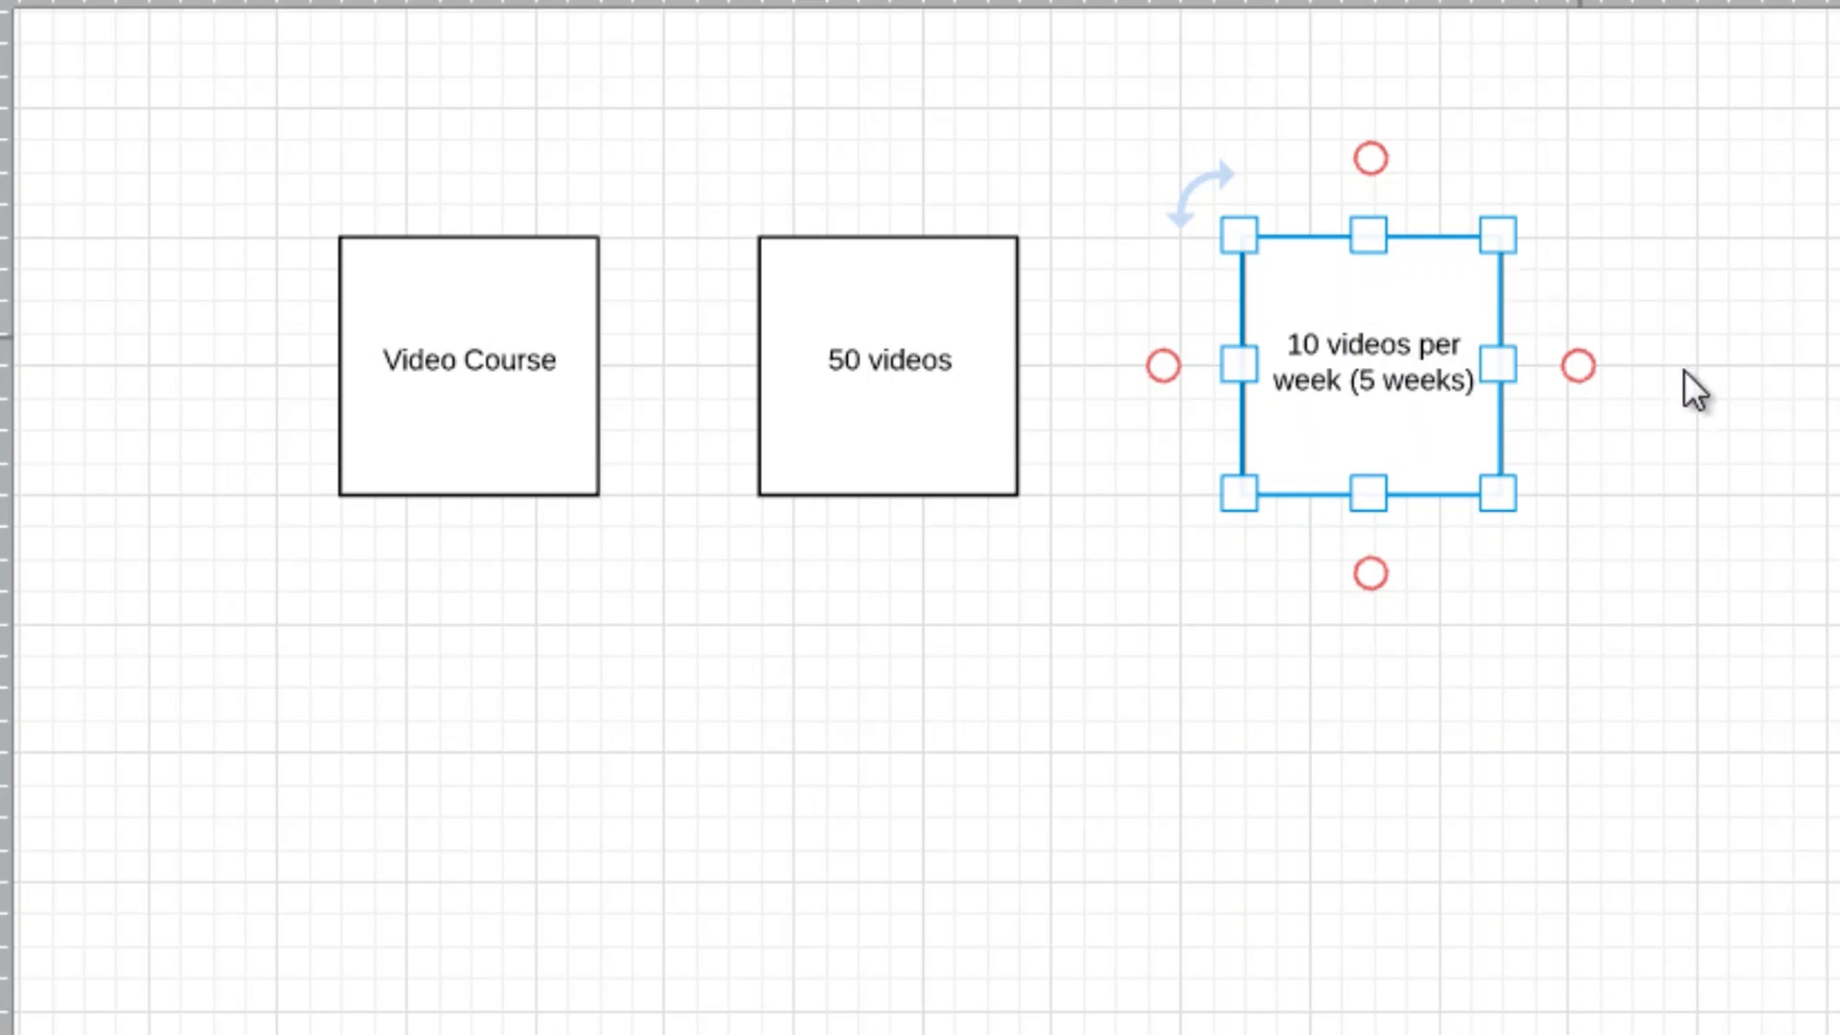
pyautogui.click(1541, 573)
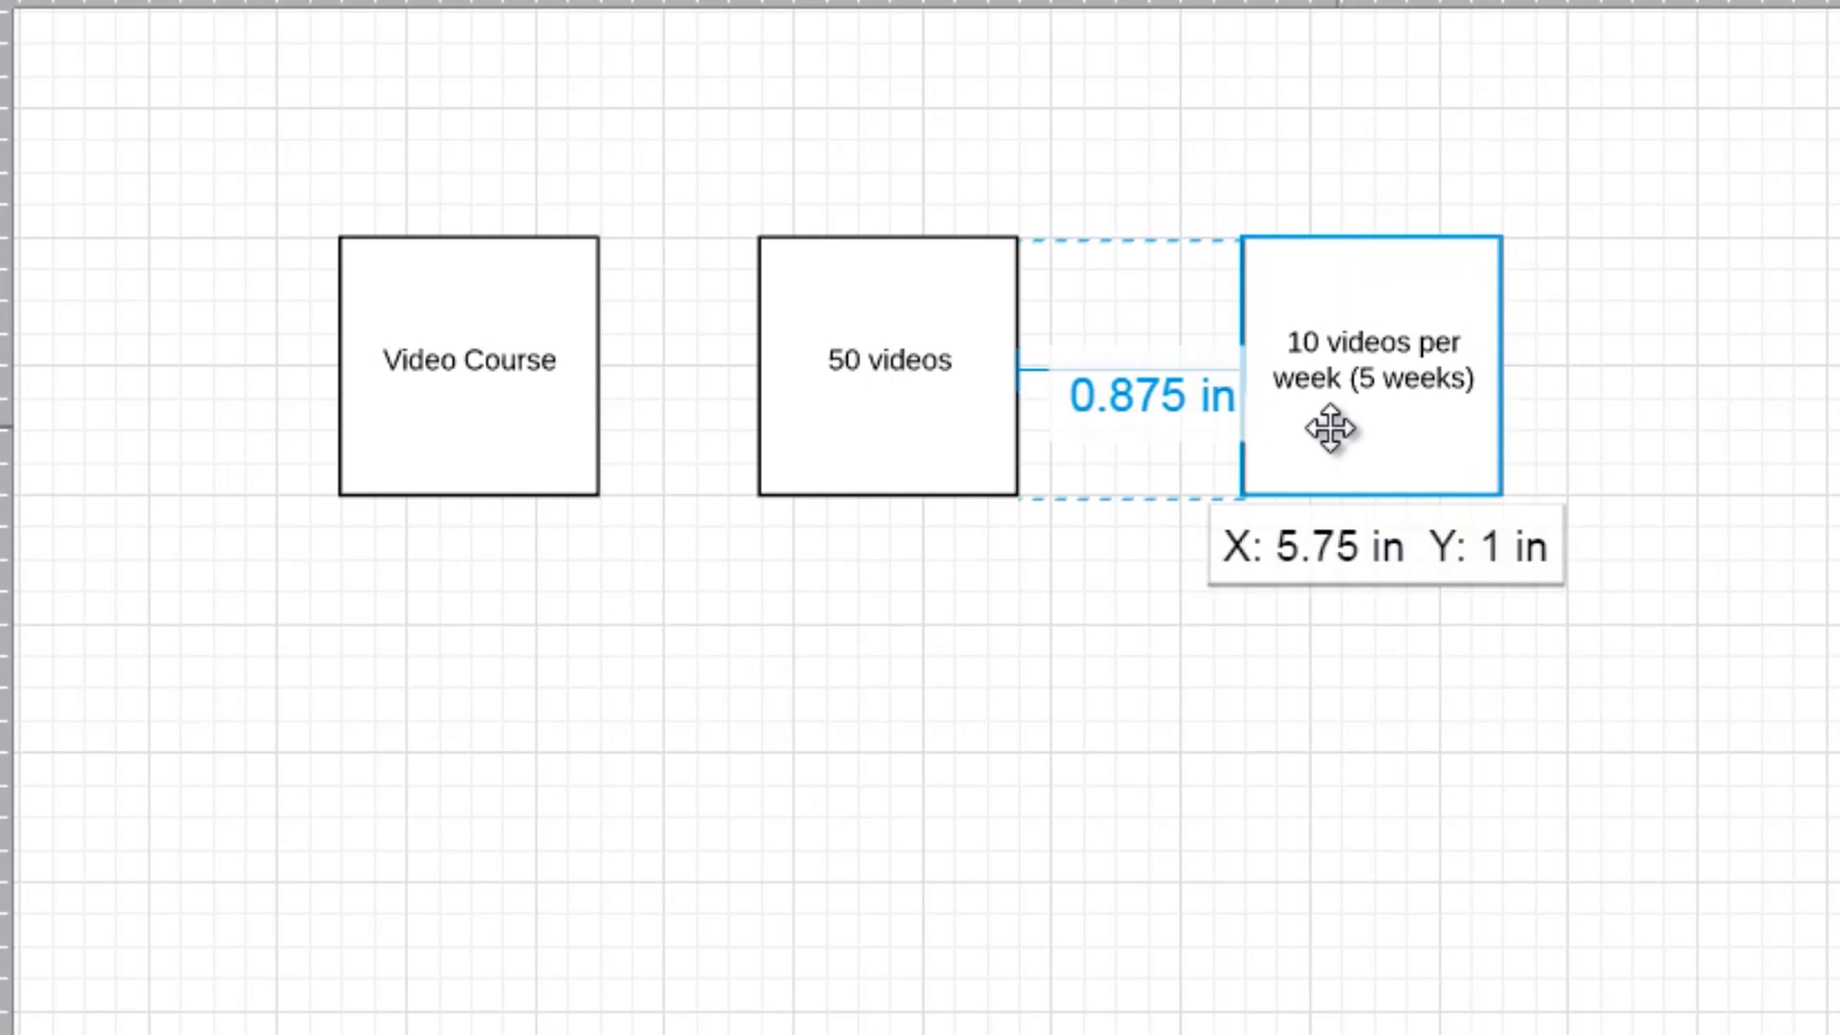
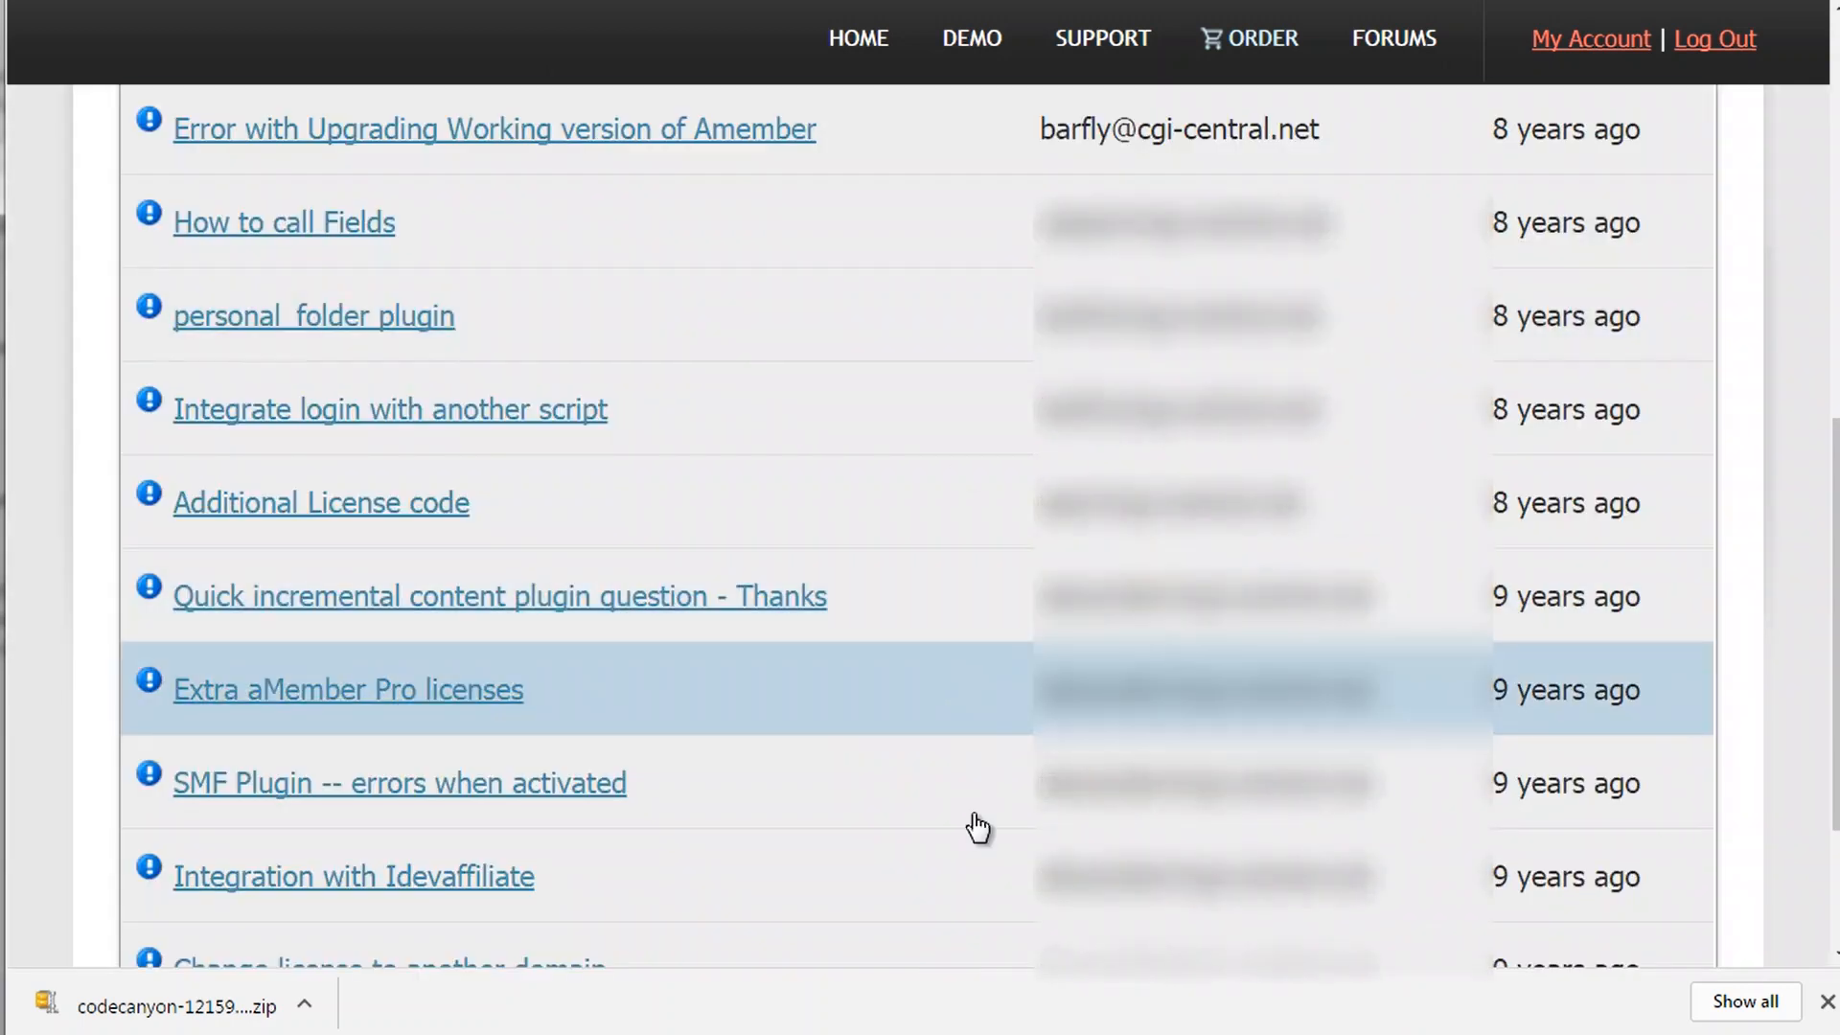
# - Look through the support site's ticket history, switching to another page of the list and dismissing the download bar
pyautogui.scroll(-1, 973, 836)
pyautogui.scroll(-1, 978, 835)
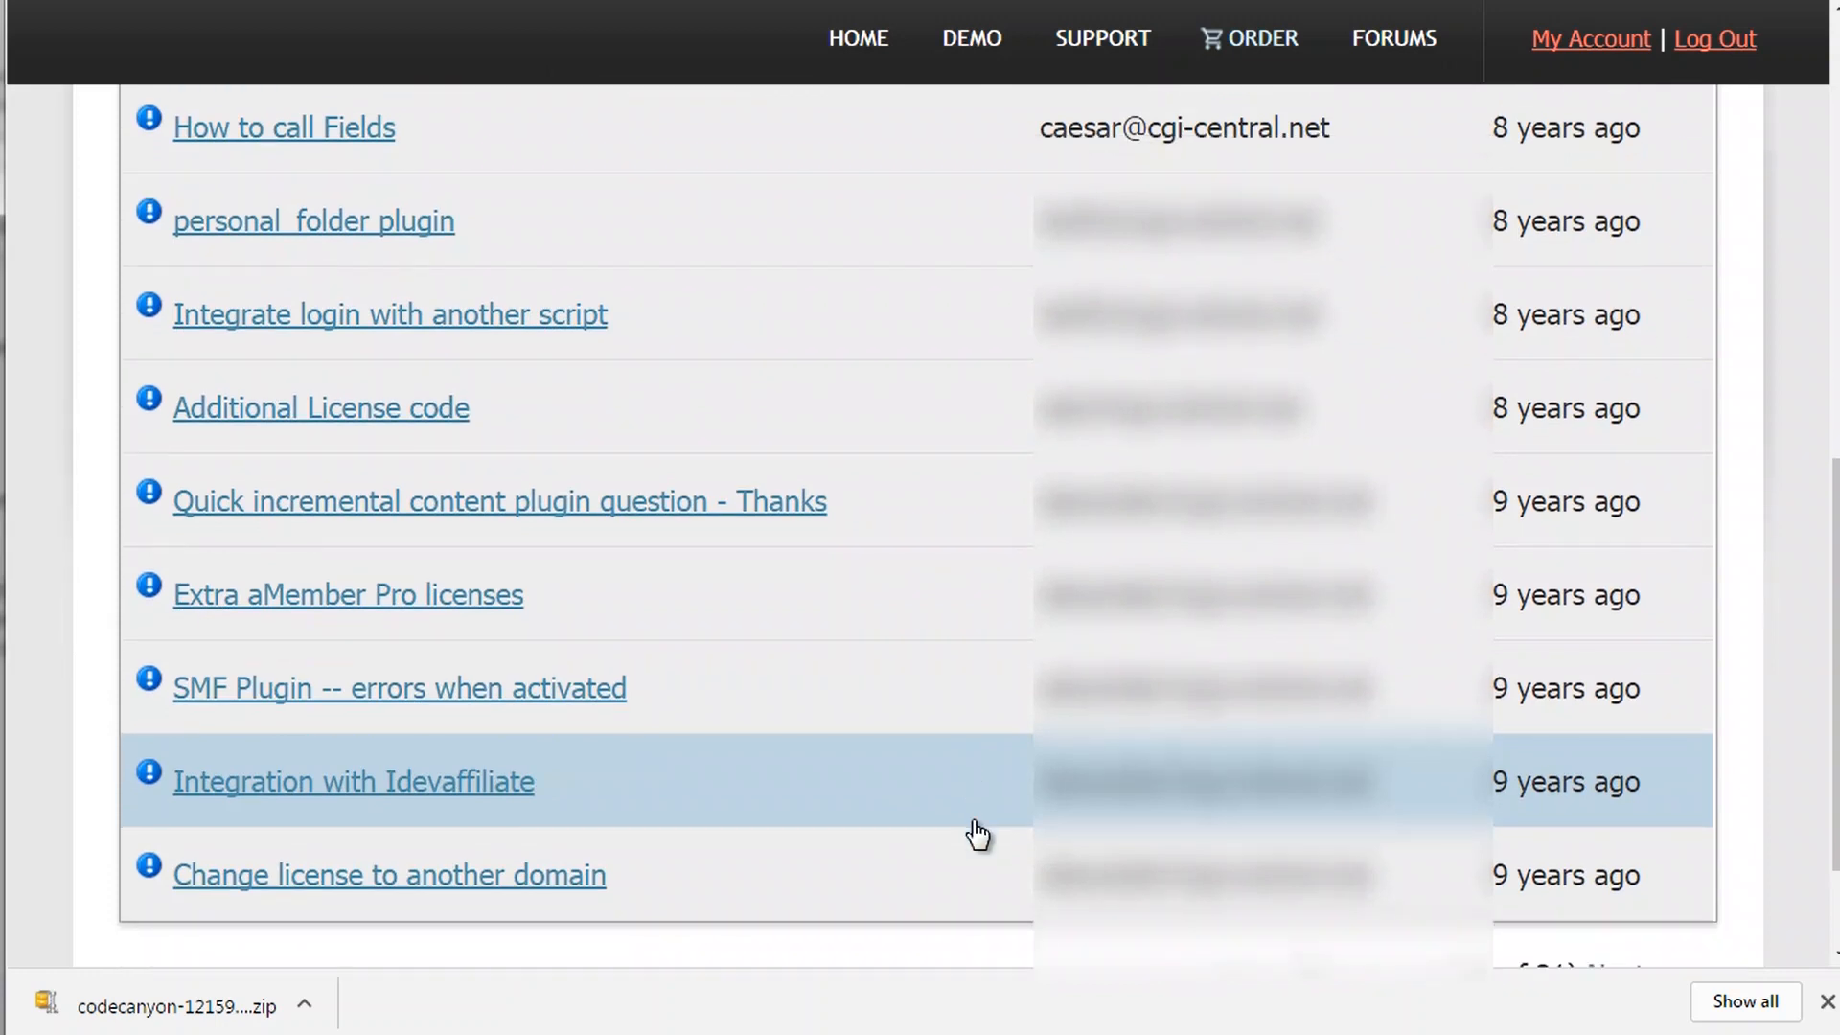
pyautogui.moveTo(1524, 889)
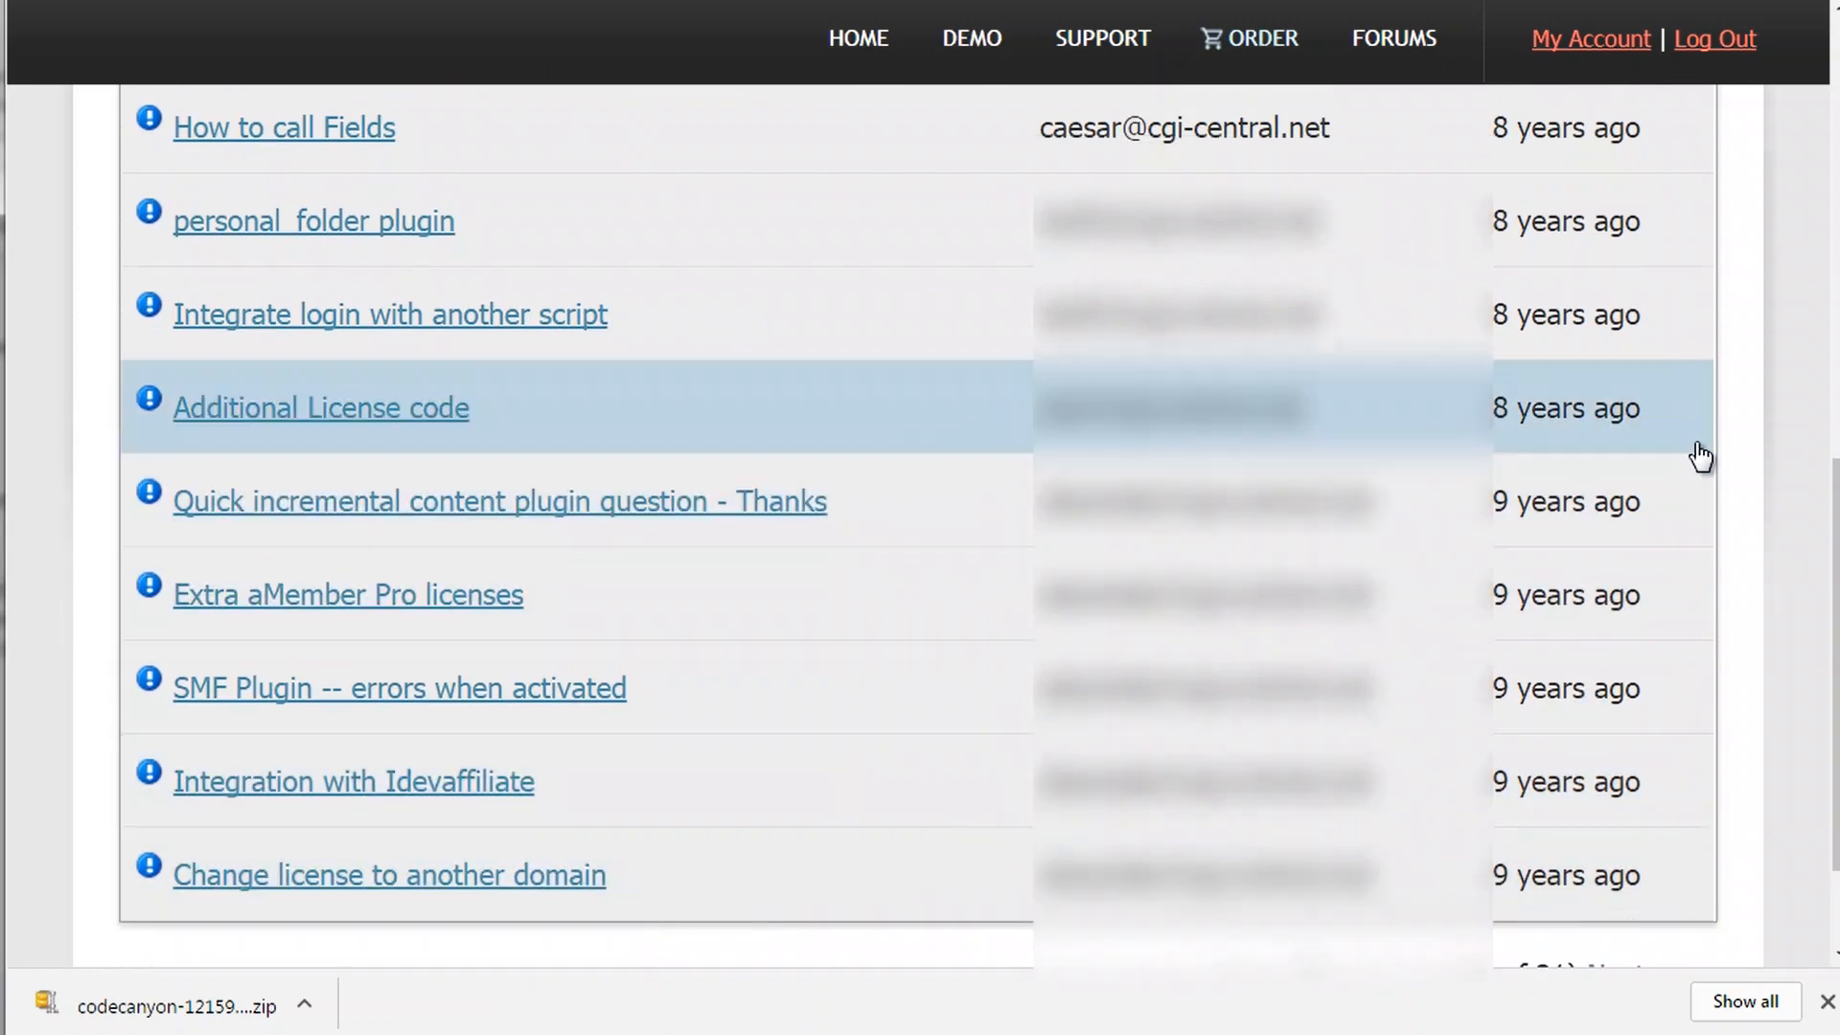
pyautogui.scroll(1, 1515, 551)
pyautogui.scroll(3, 1514, 551)
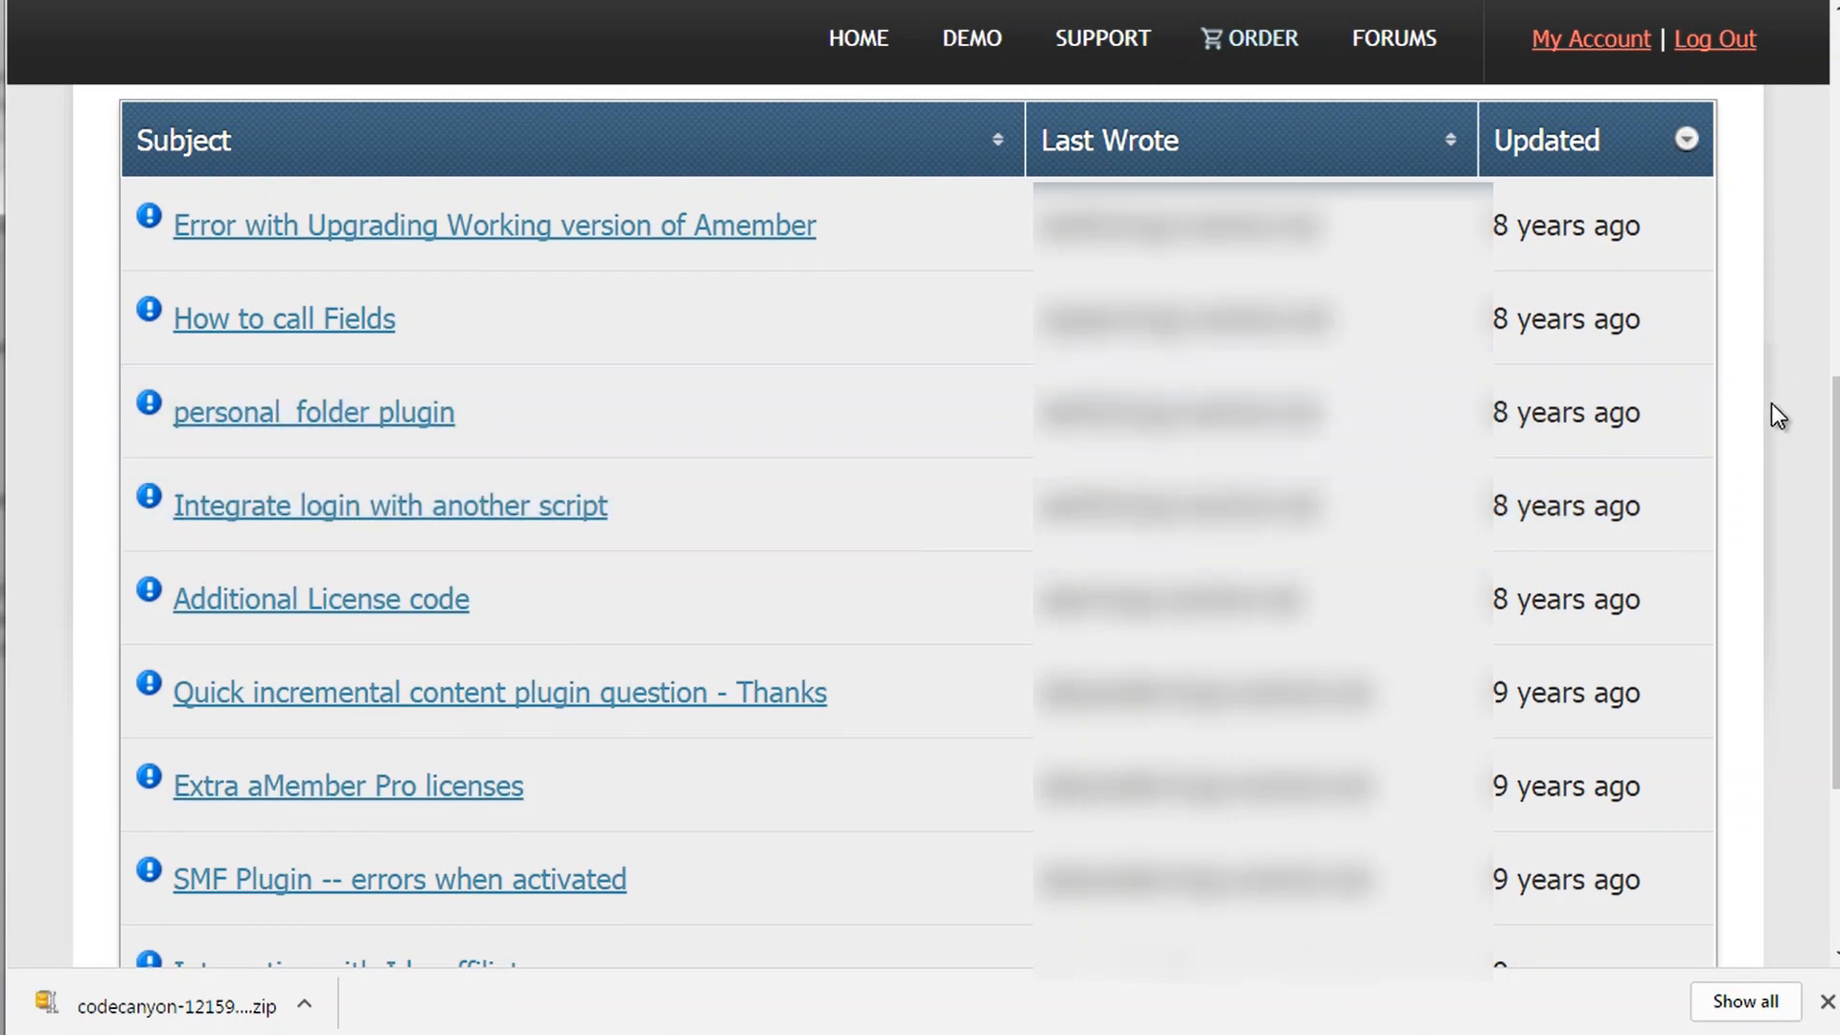
pyautogui.scroll(-2, 1771, 402)
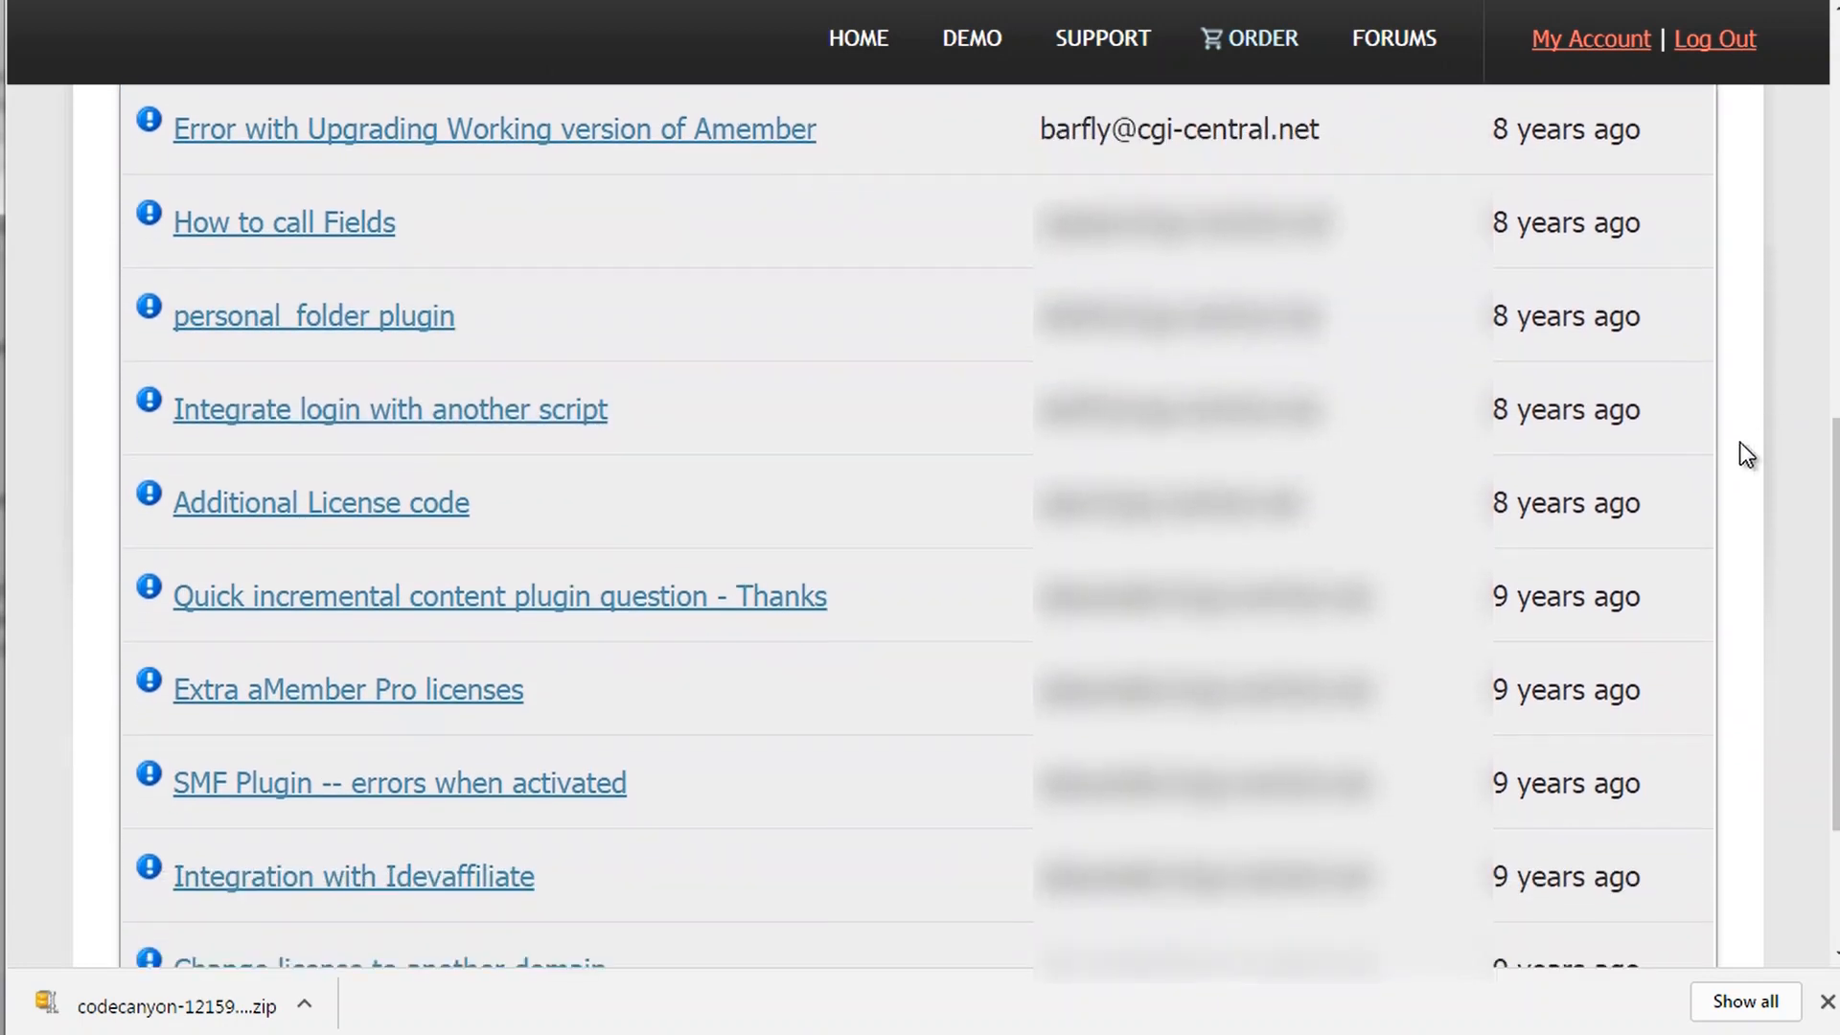
pyautogui.scroll(-1, 1750, 430)
pyautogui.scroll(-1, 1610, 623)
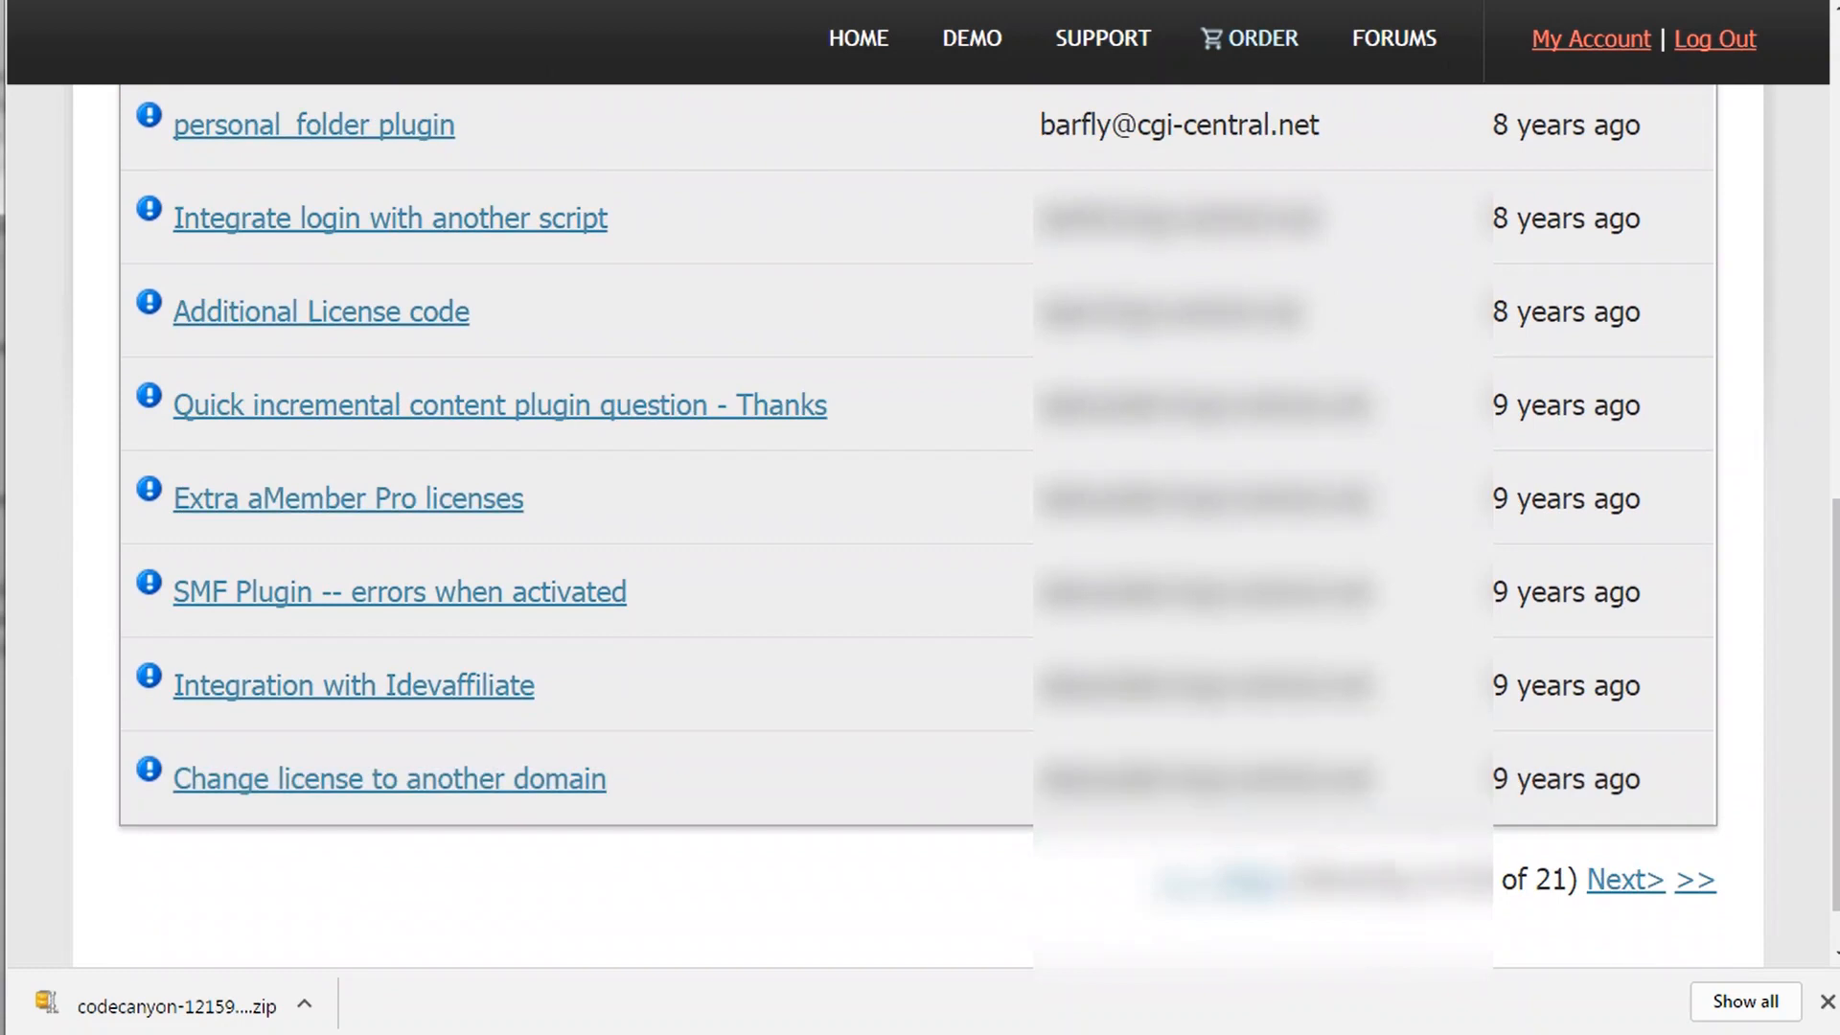
pyautogui.click(1267, 889)
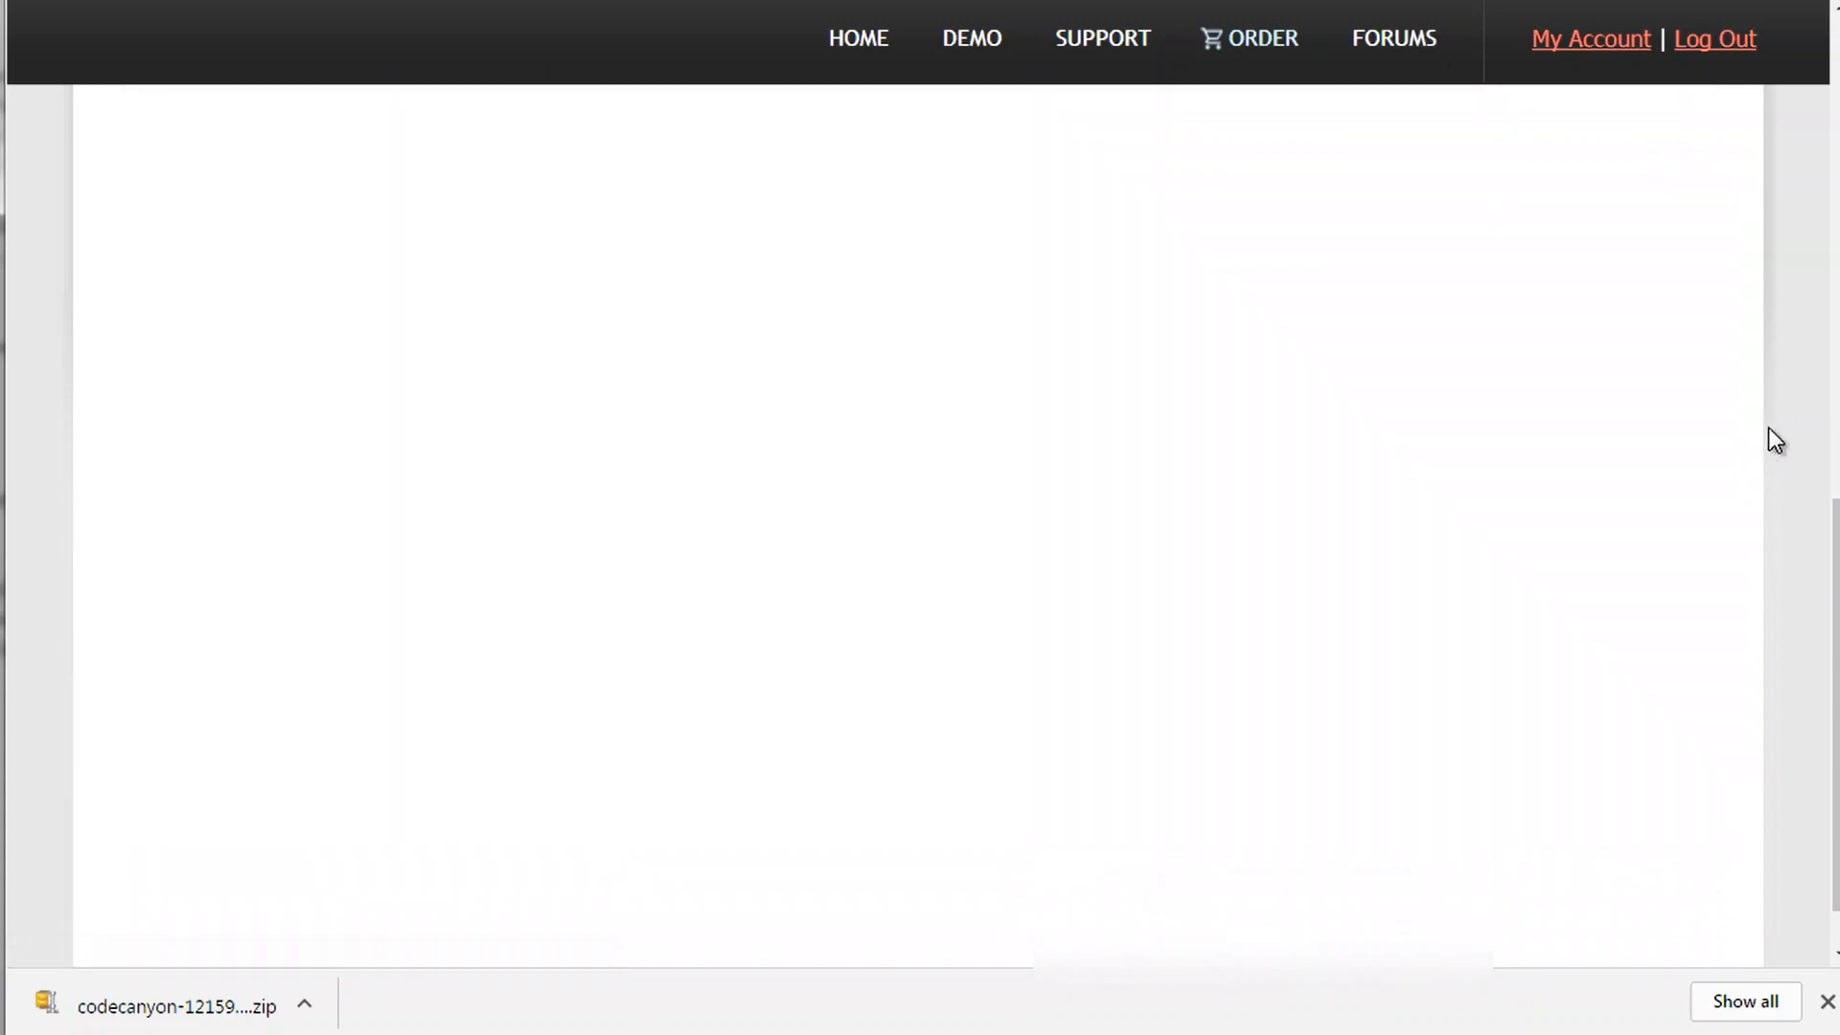
pyautogui.click(1826, 1002)
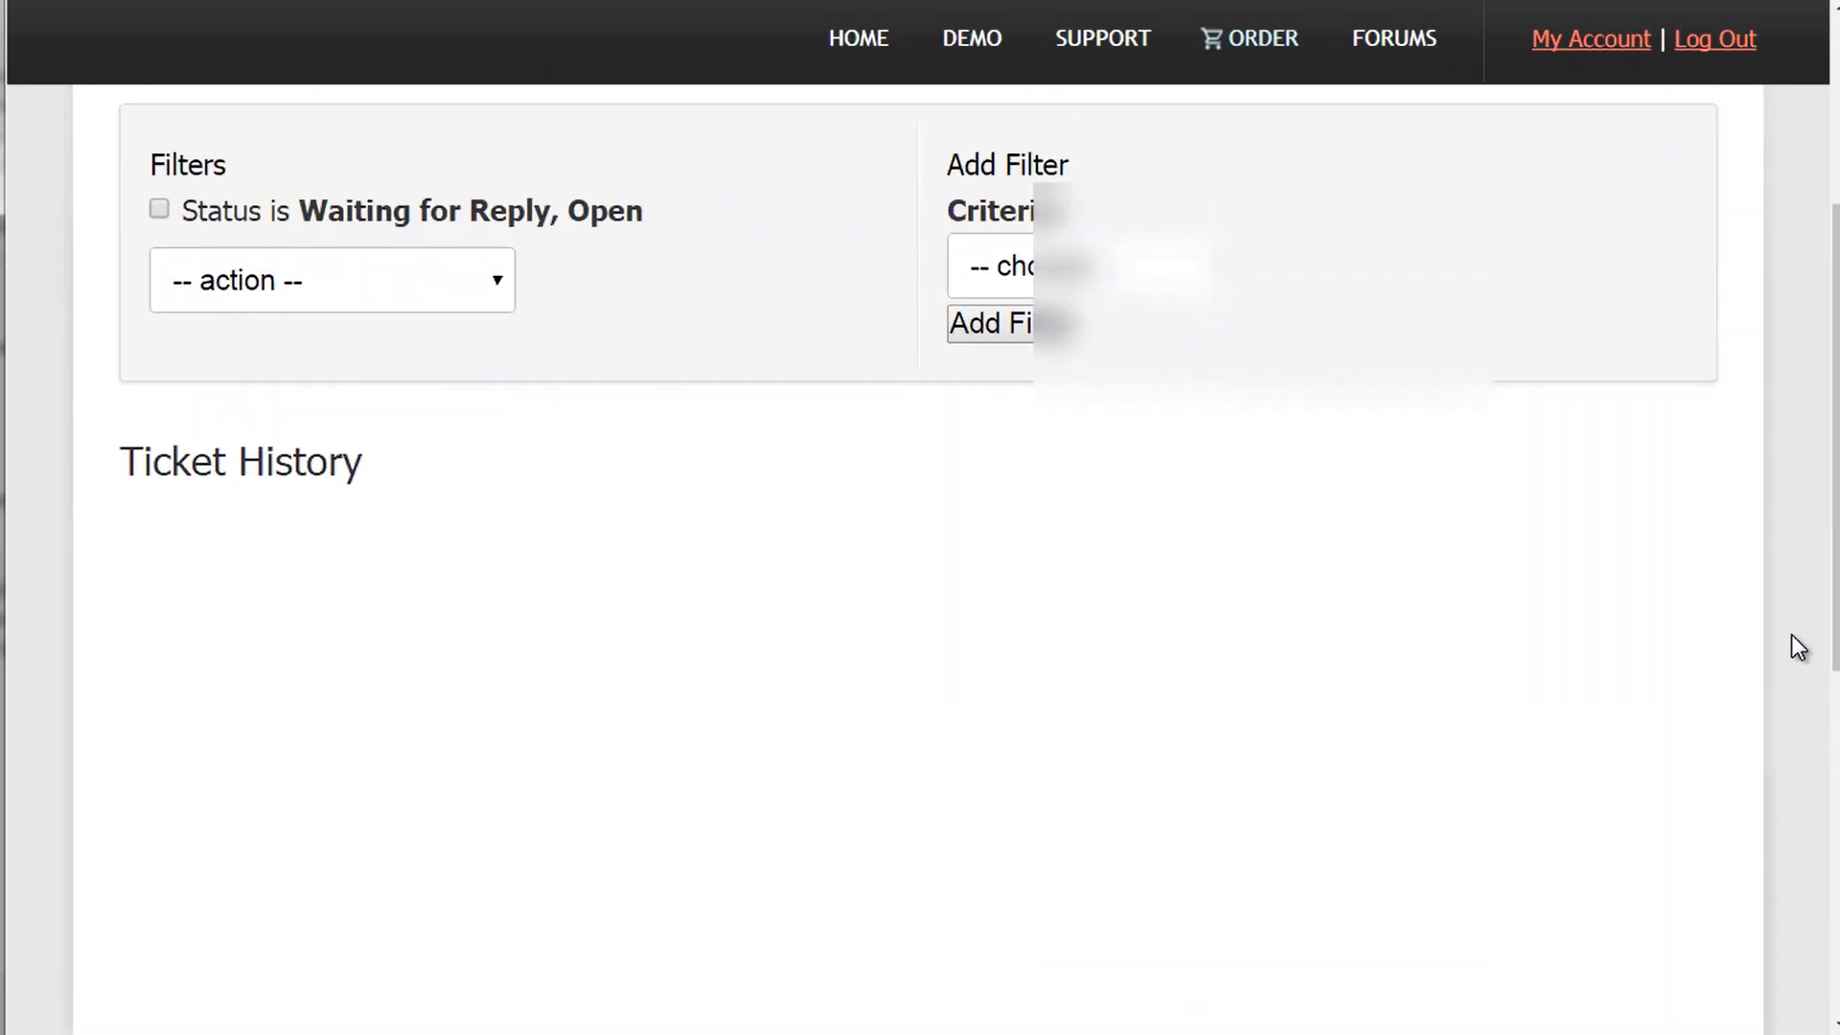
pyautogui.scroll(2, 1791, 635)
pyautogui.scroll(-5, 1791, 634)
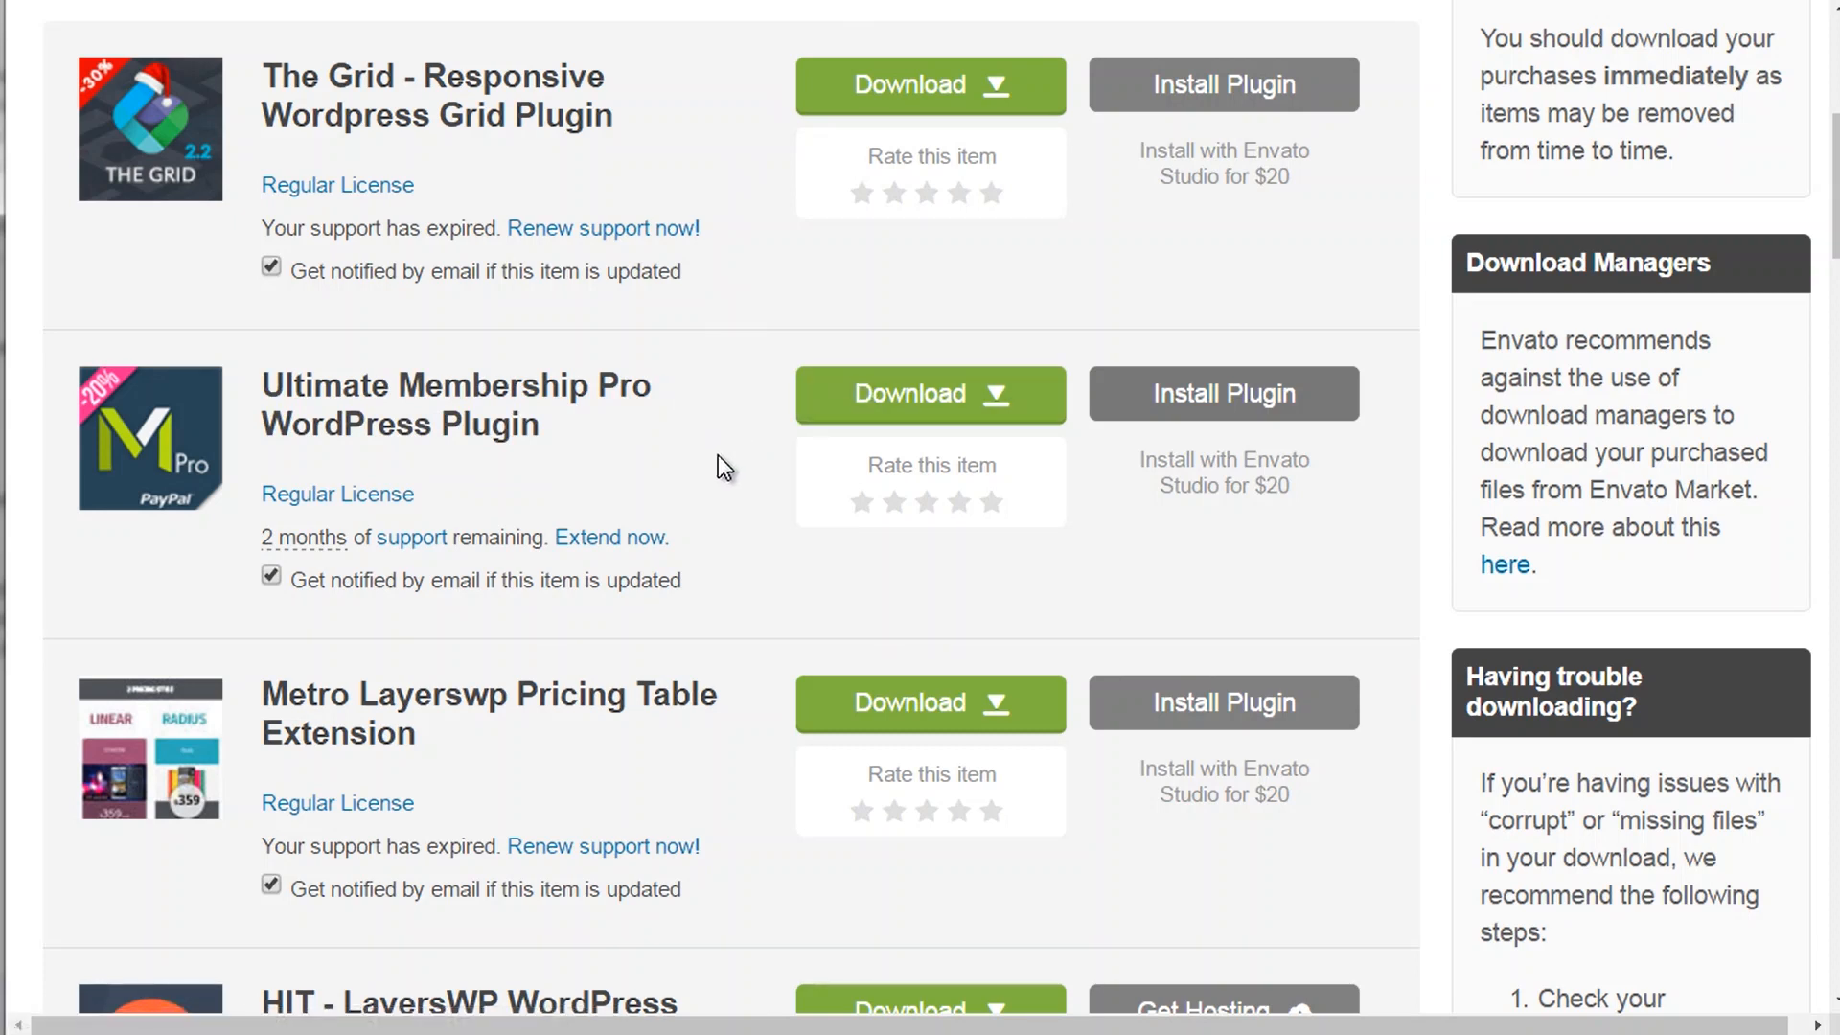
# - Bring up the download options for the Ultimate Membership Pro WordPress Plugin
pyautogui.moveTo(118, 404)
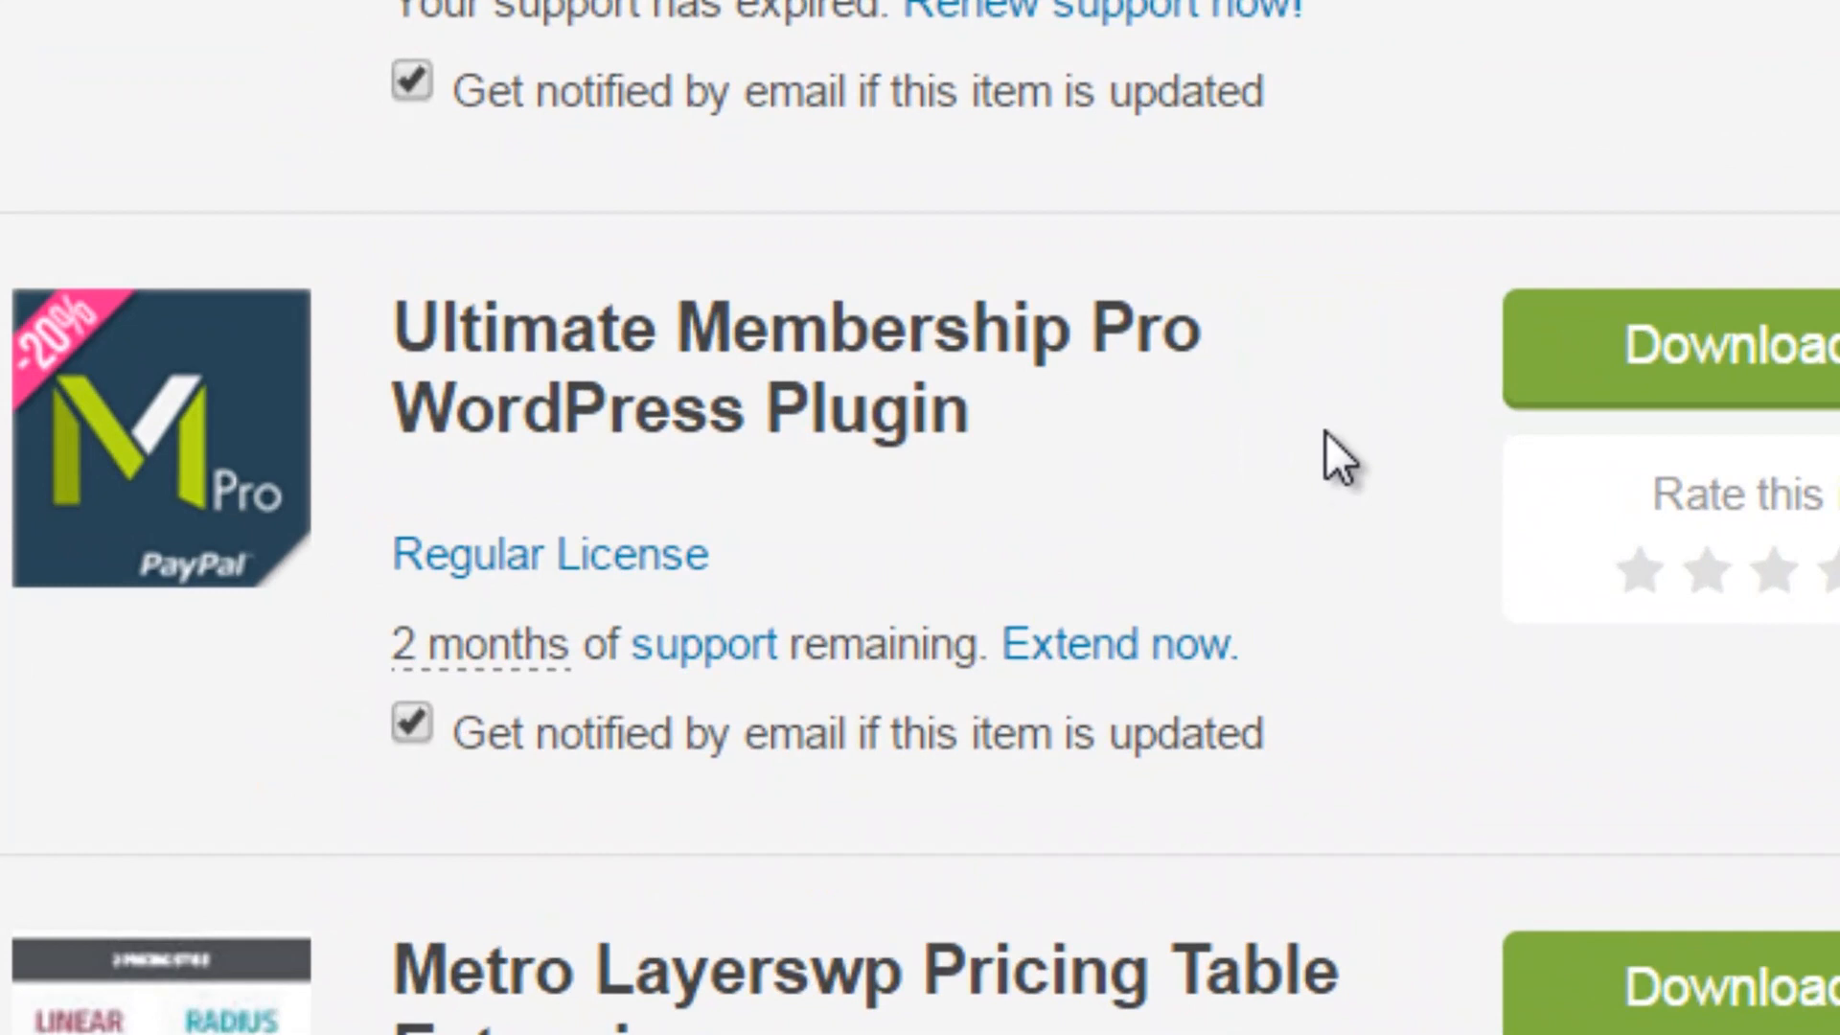
pyautogui.click(1757, 383)
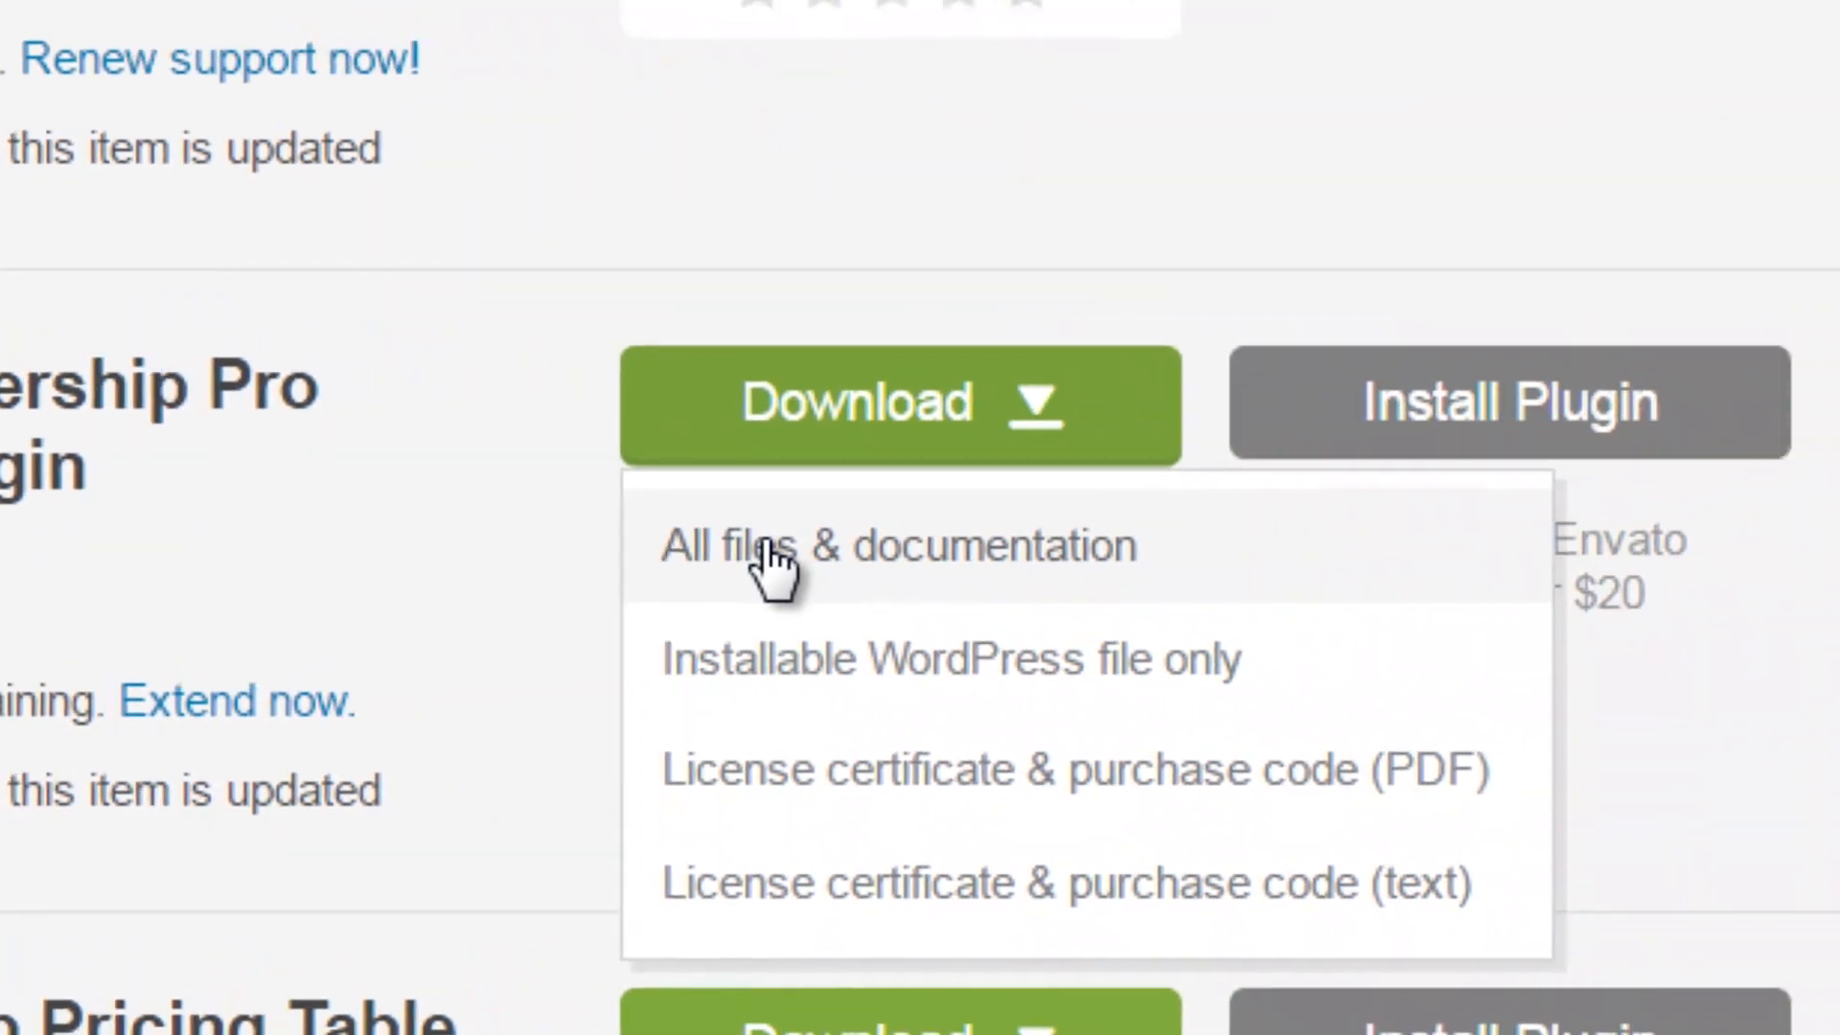
pyautogui.click(522, 493)
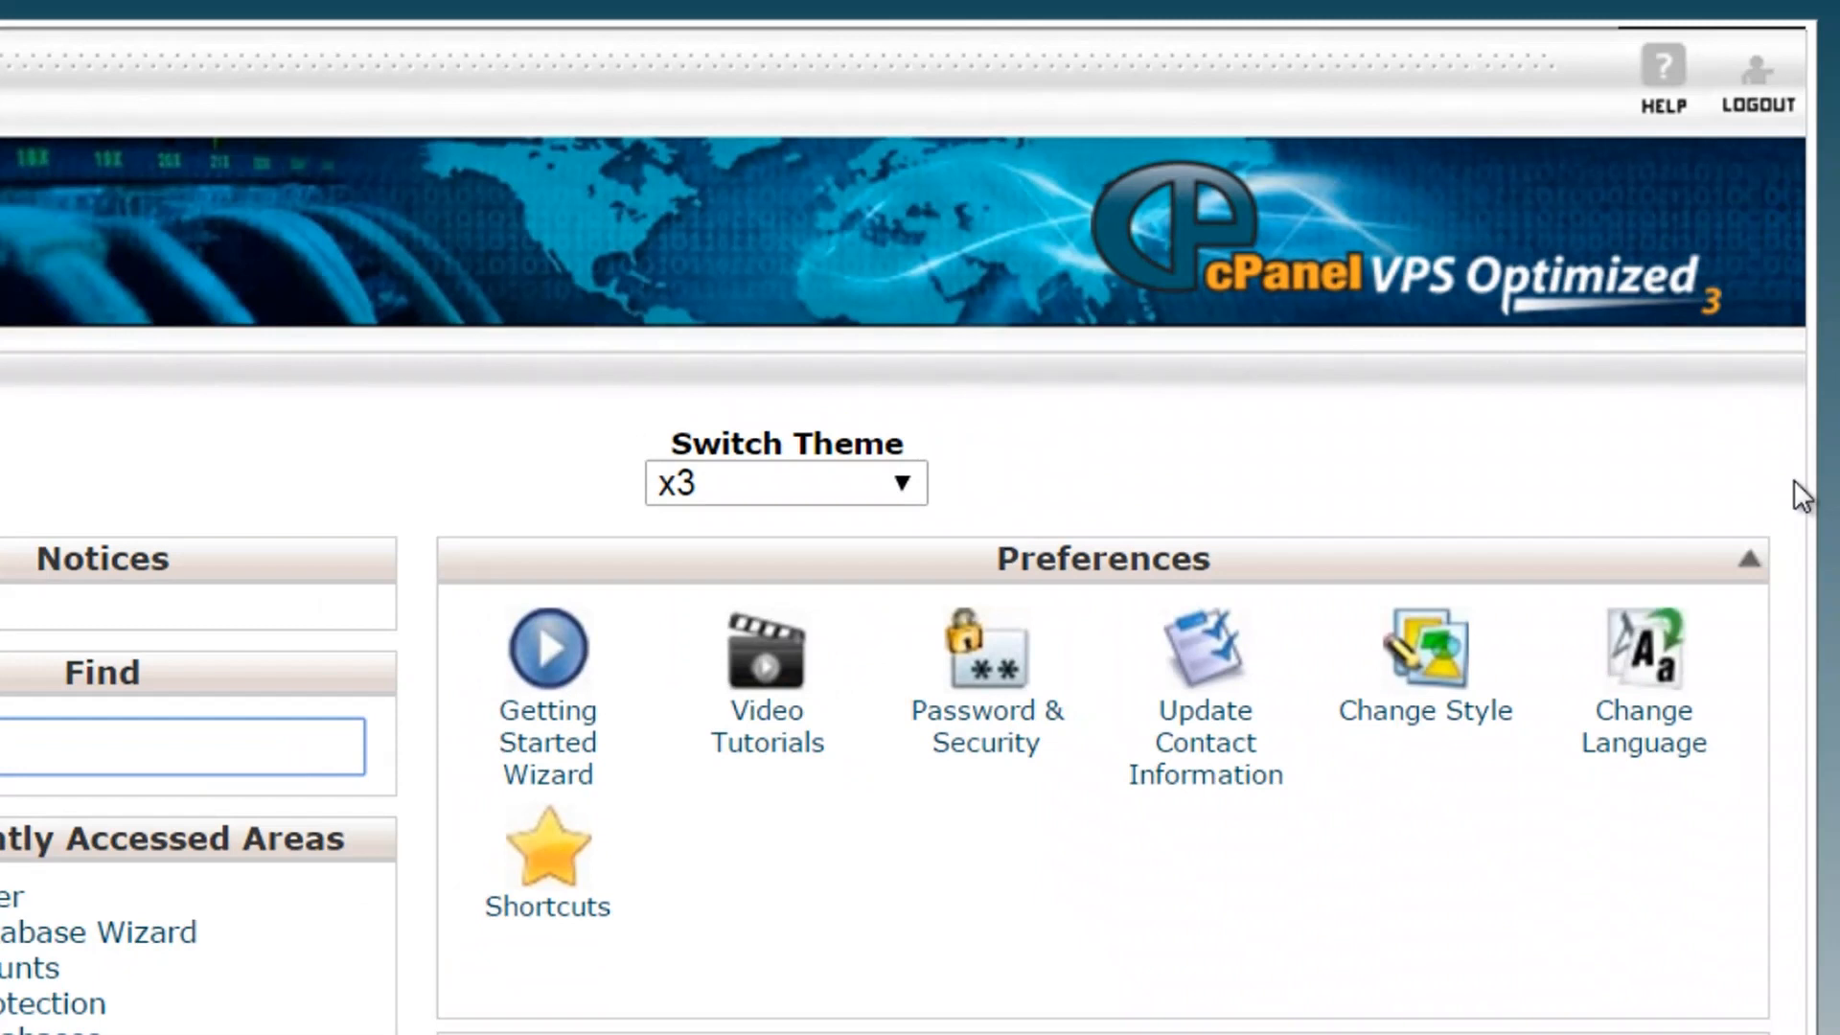
# - In cPanel, open Fantastico De Luxe from the Software and Services section
pyautogui.scroll(-7, 1794, 481)
pyautogui.scroll(-15, 1795, 480)
pyautogui.scroll(-5, 1796, 481)
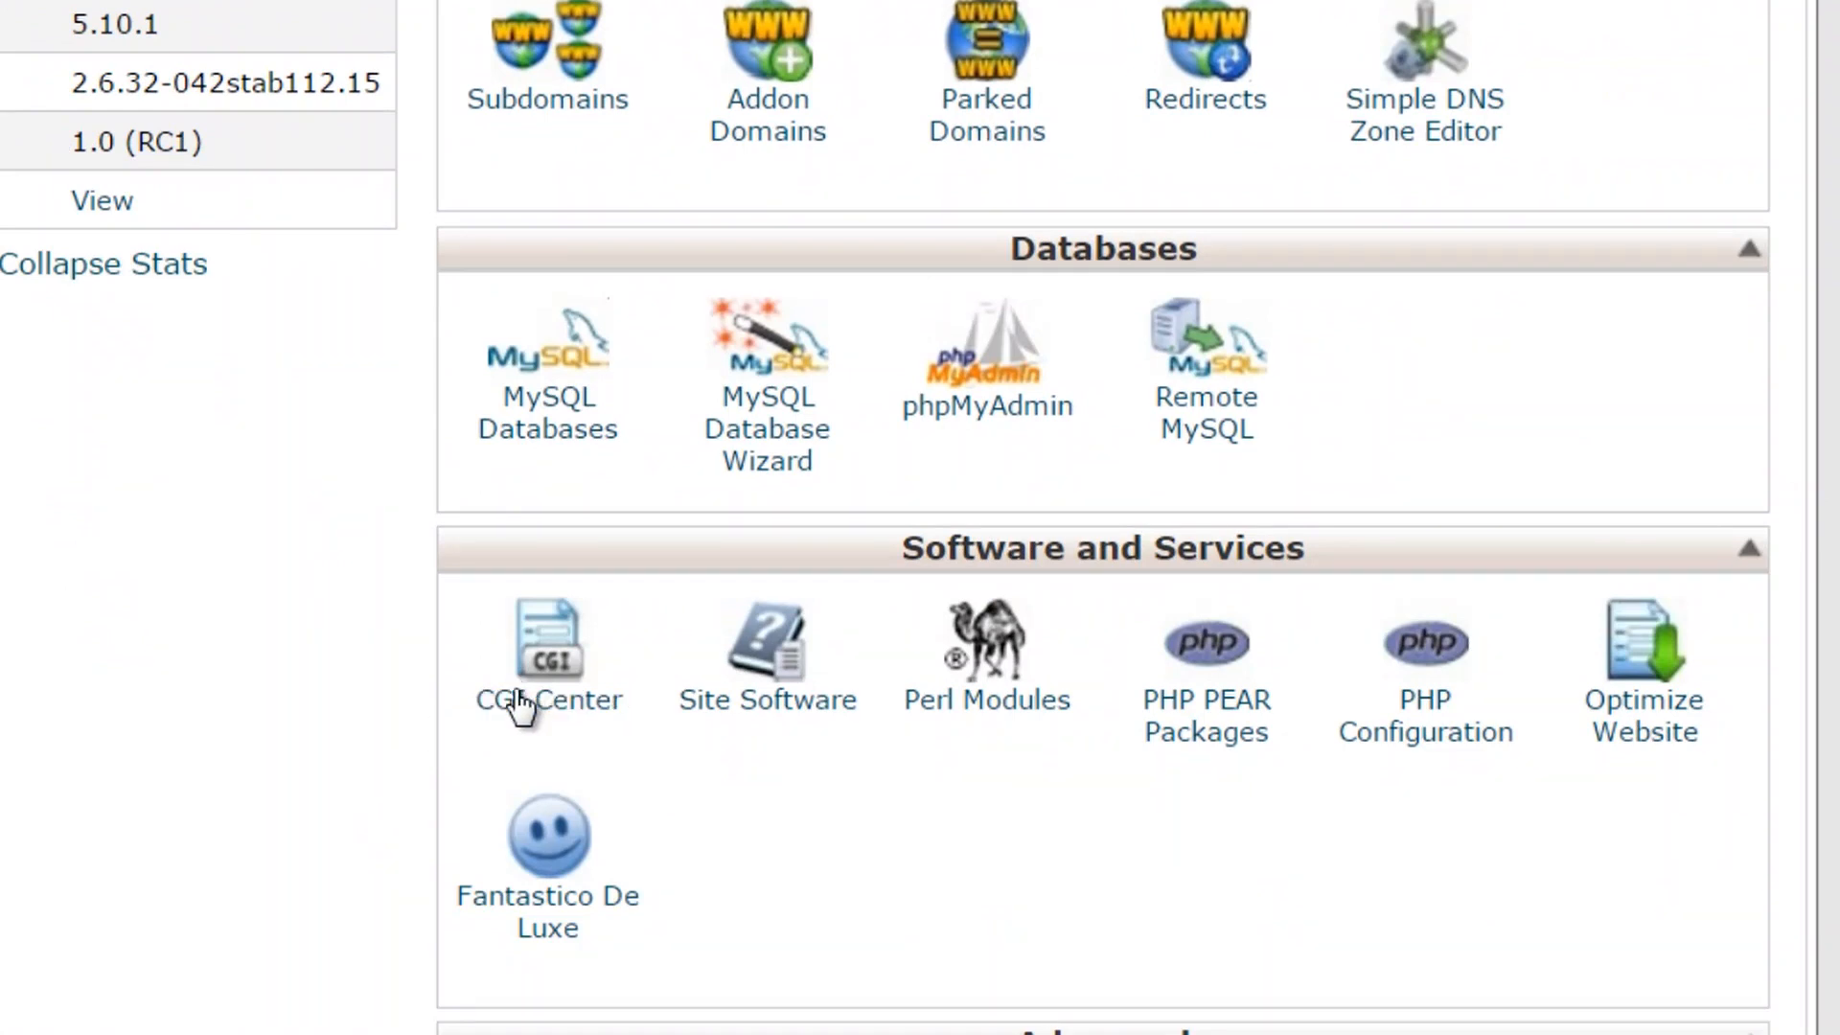
pyautogui.click(531, 922)
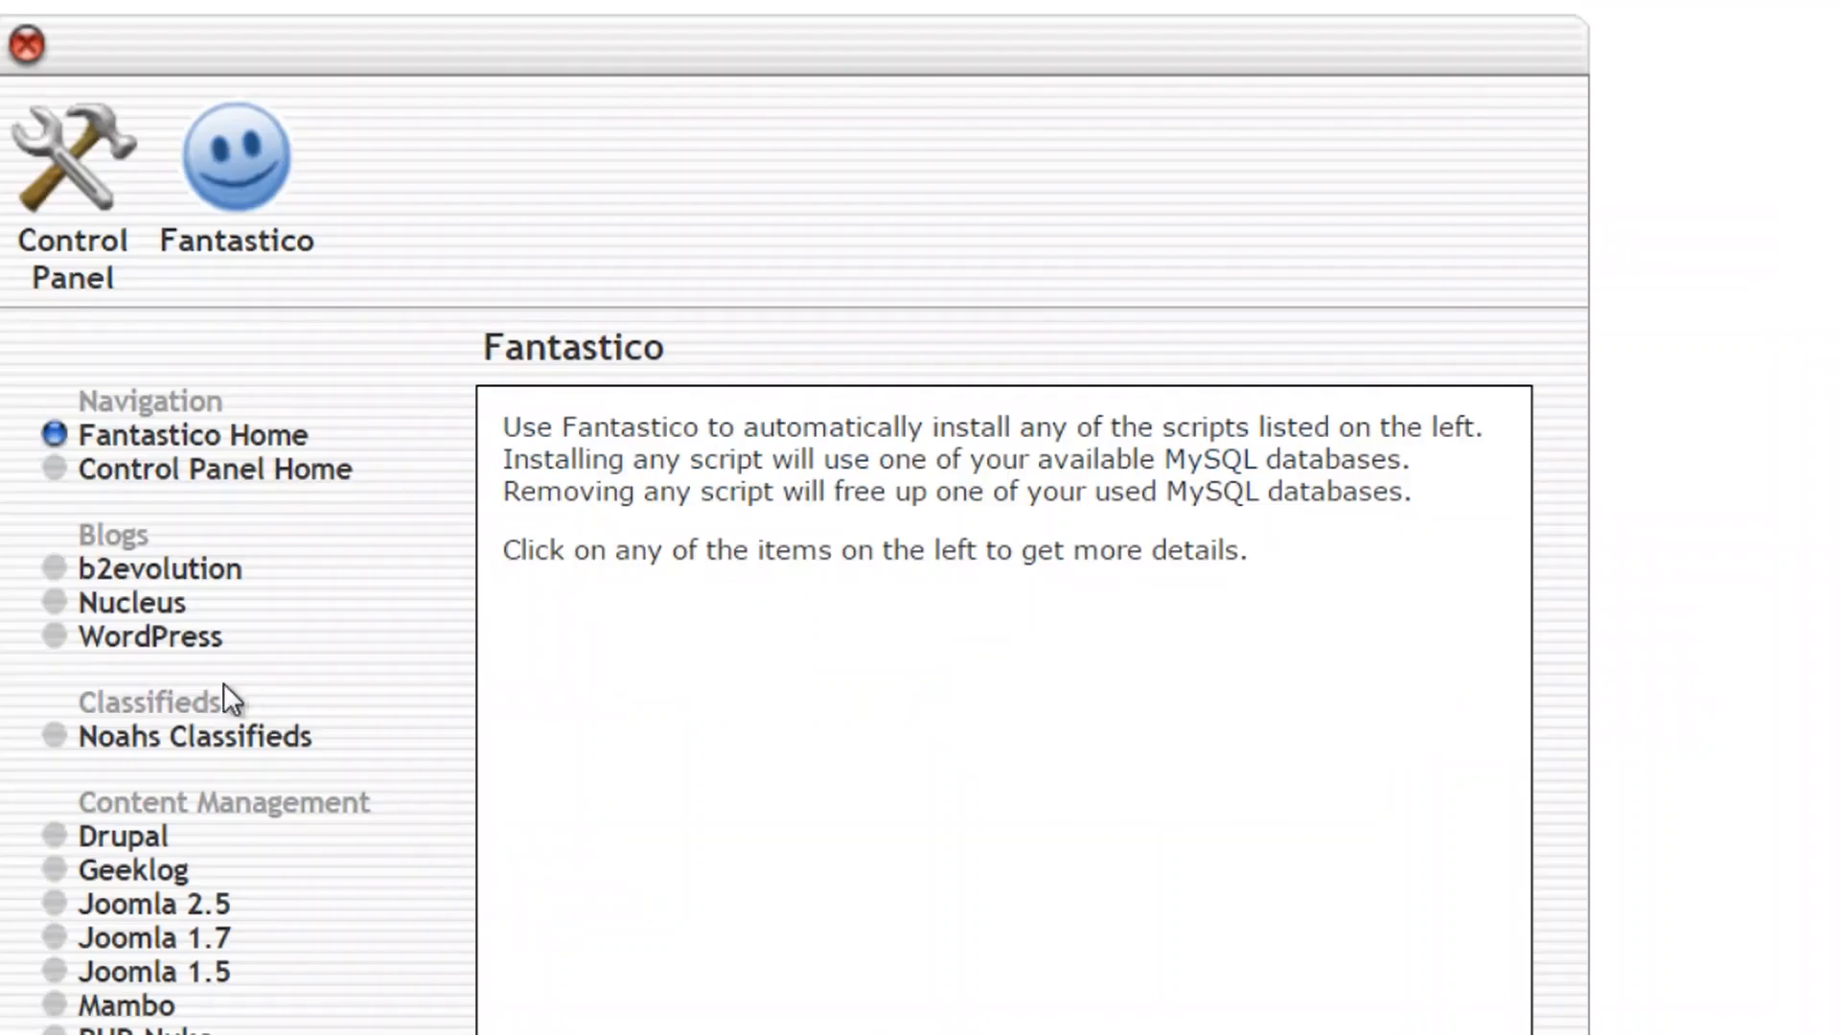
# - Open the WordPress installation form, go to its installation directory setting and dismiss the form-fill pop-up
pyautogui.click(179, 648)
pyautogui.scroll(-2, 940, 559)
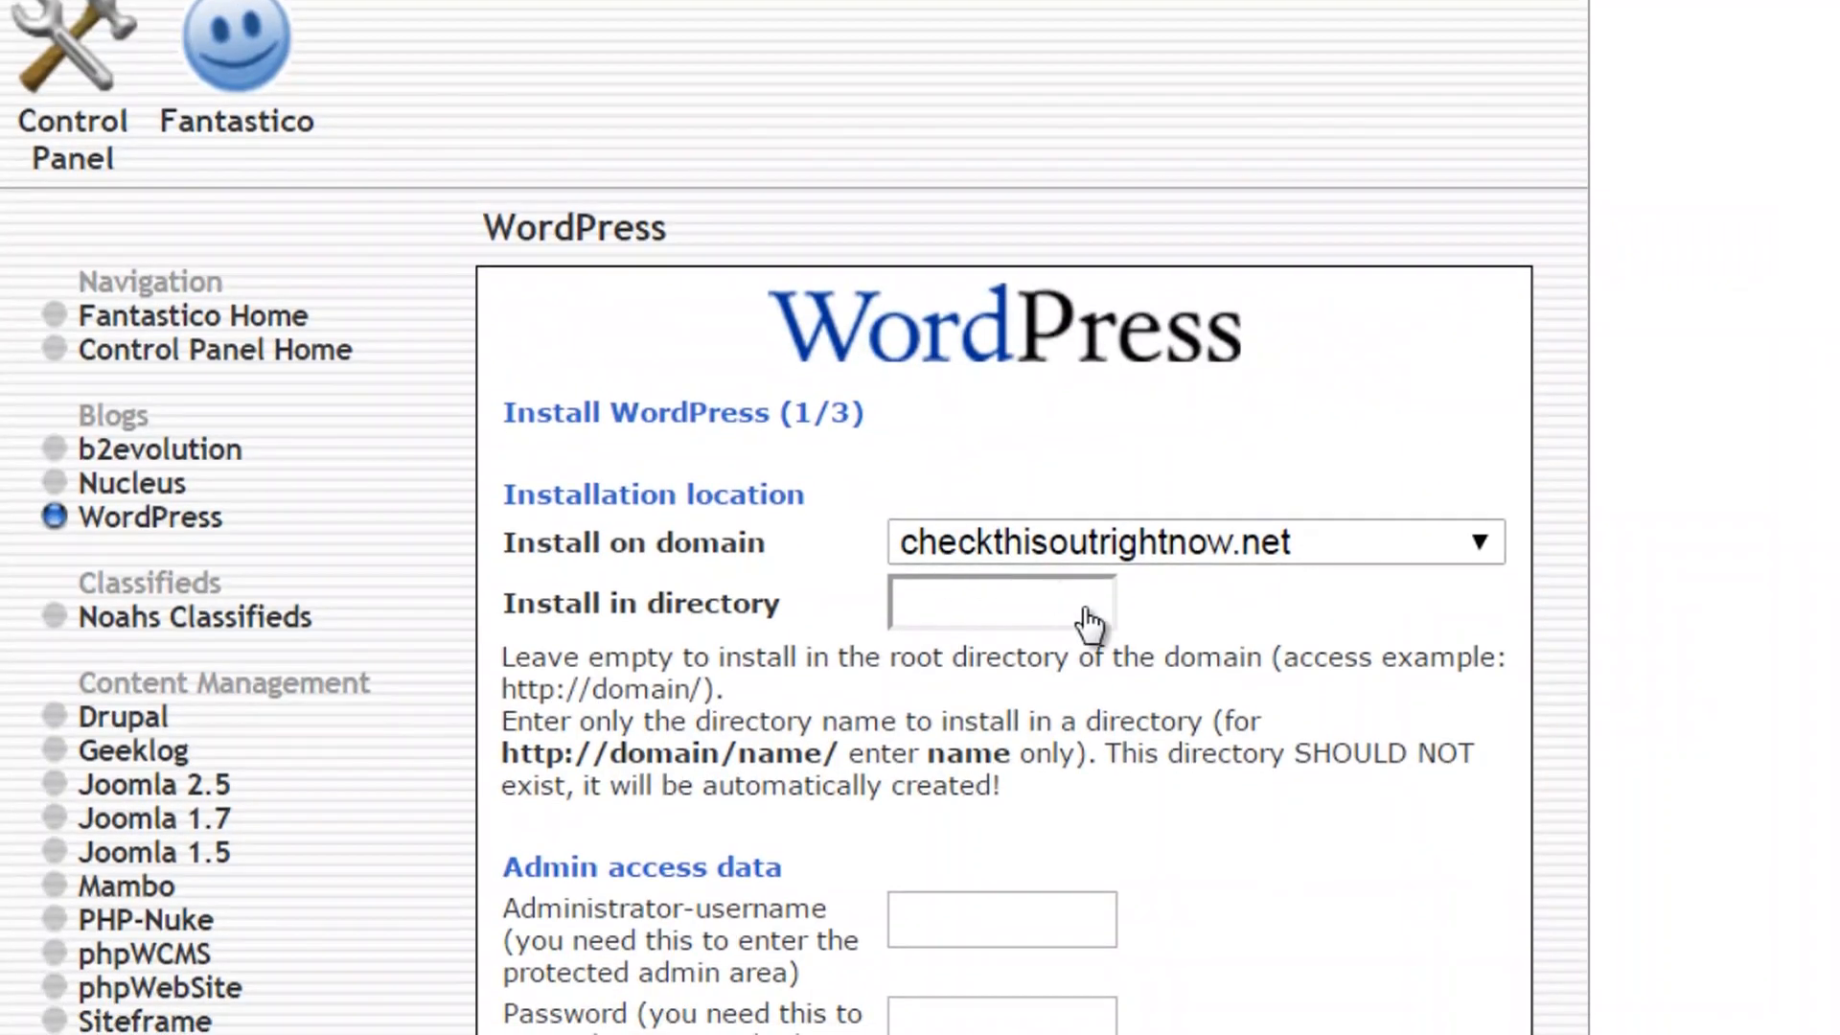
pyautogui.click(1091, 613)
pyautogui.scroll(-1, 1499, 557)
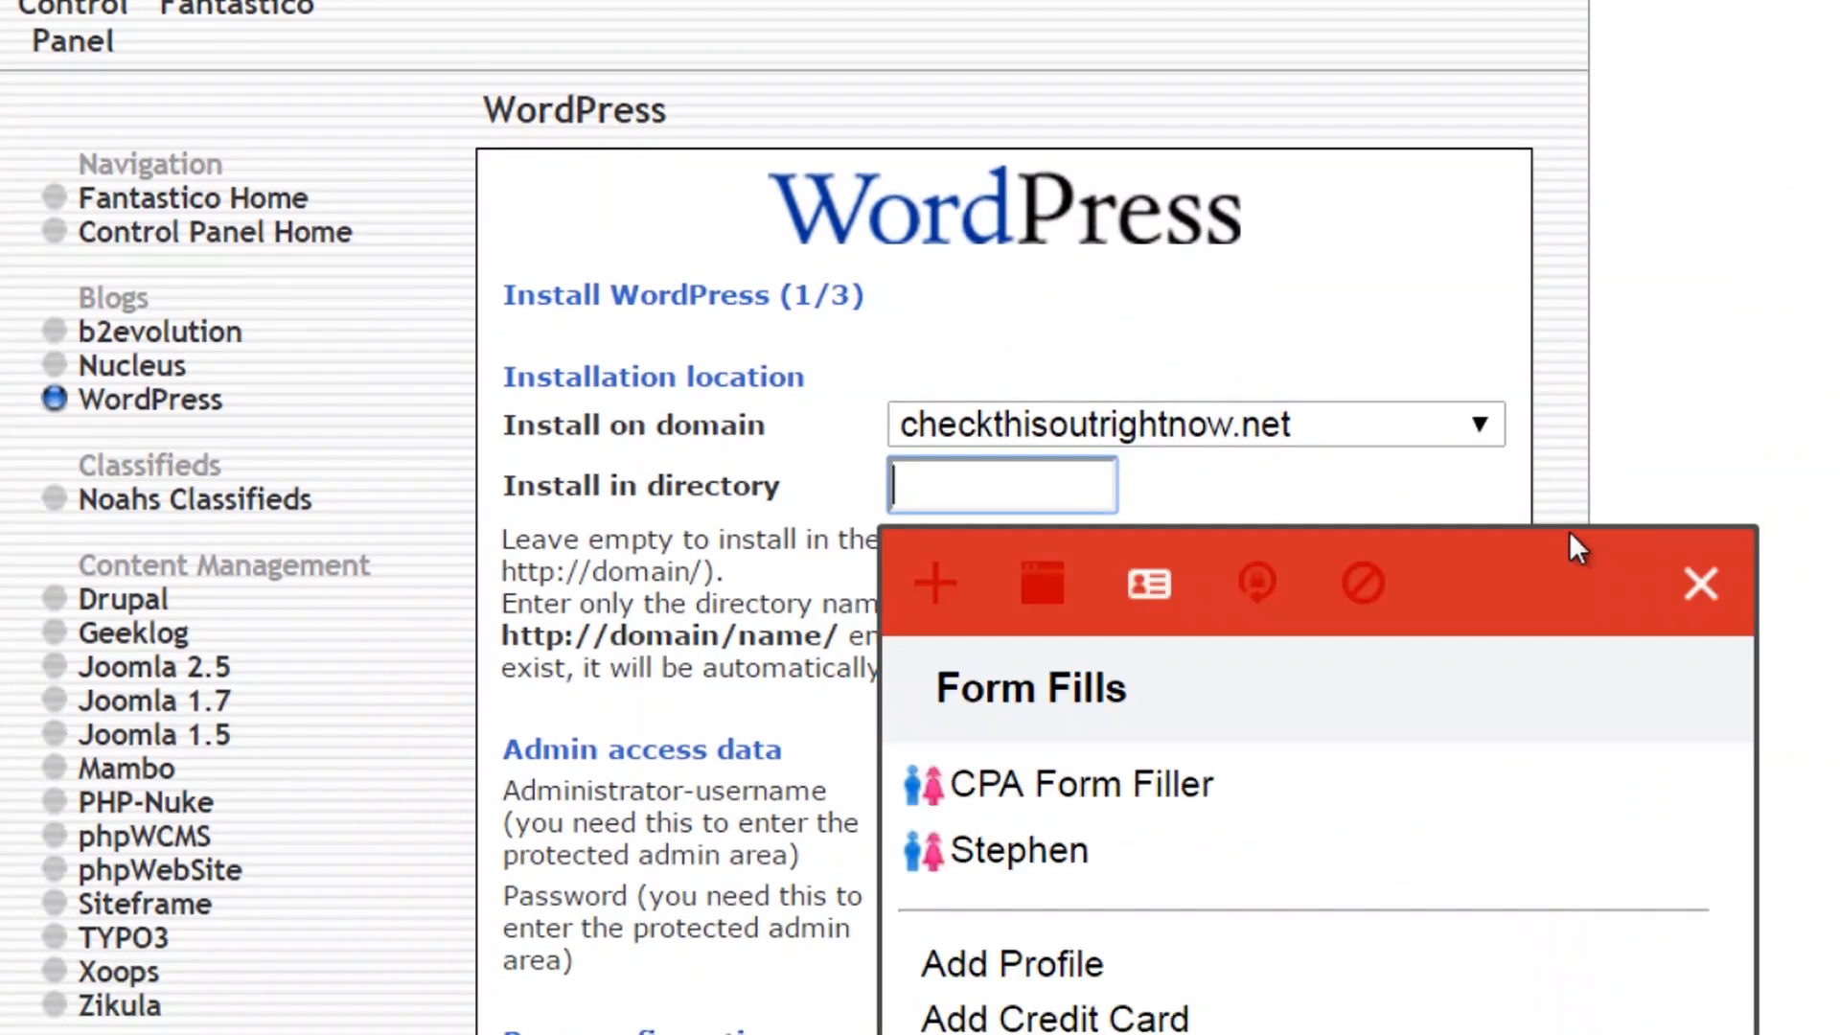
pyautogui.click(1730, 559)
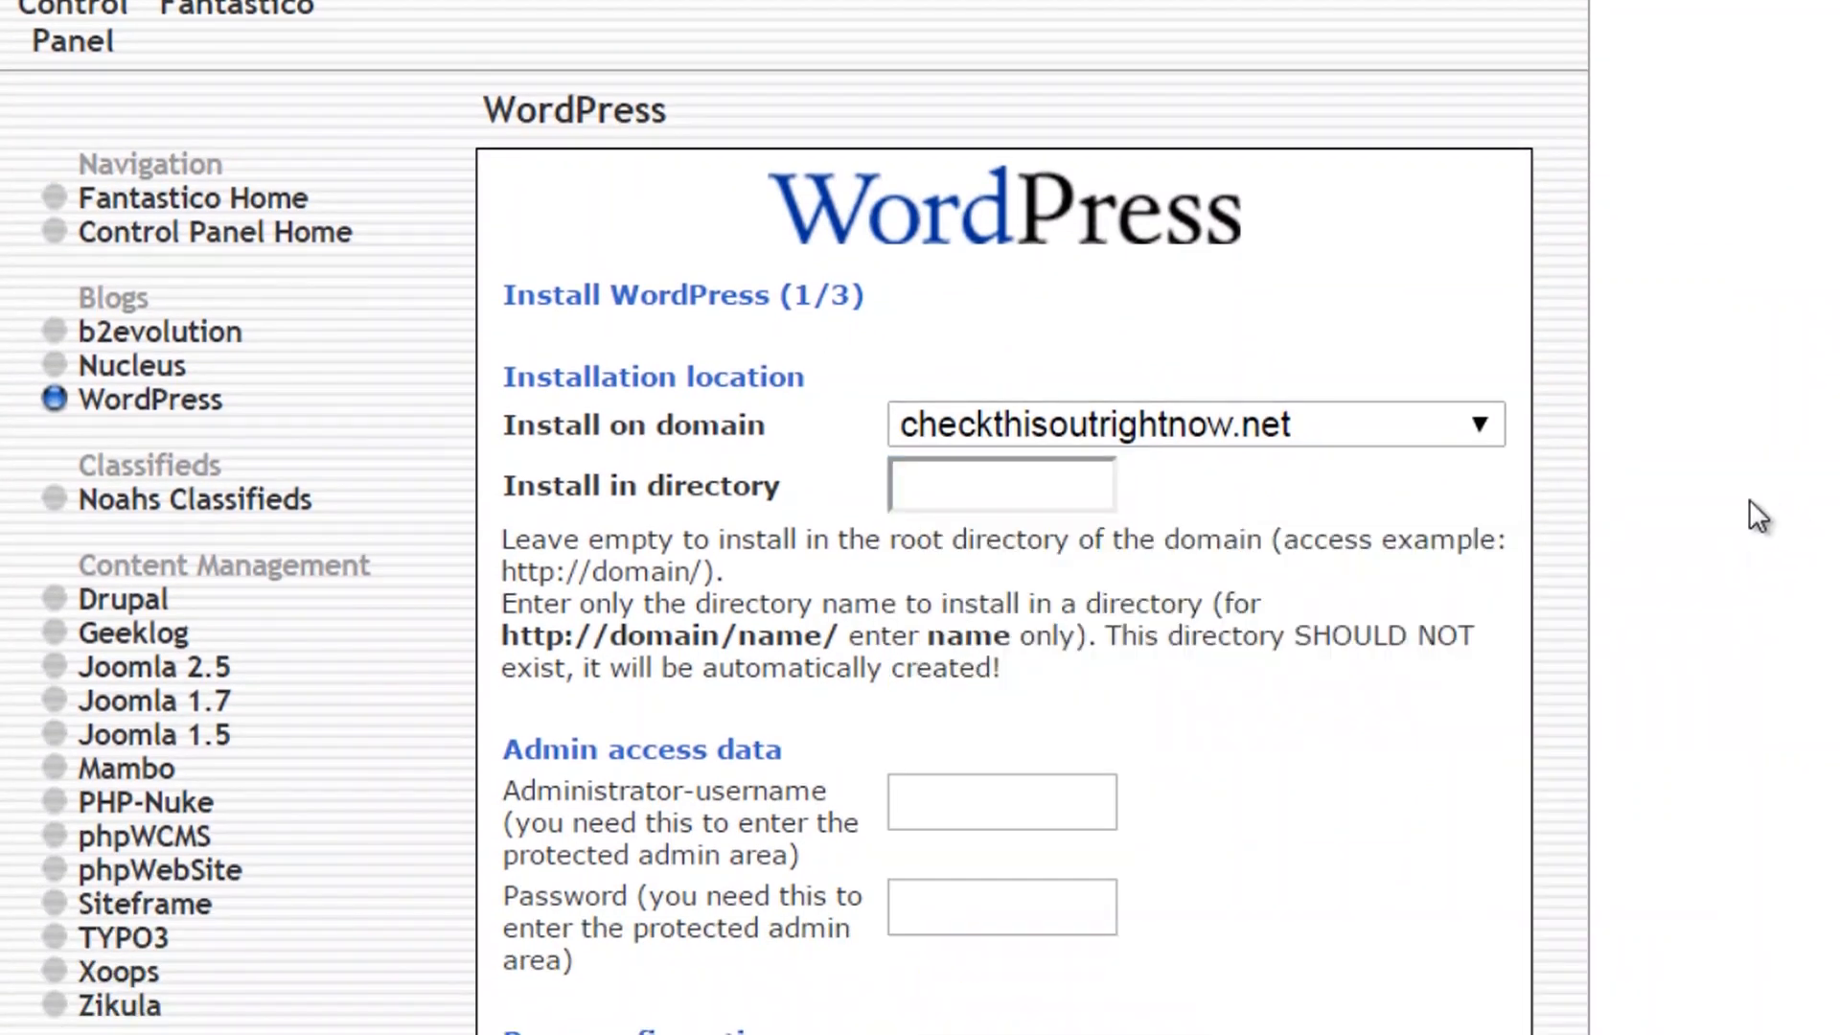
# - Go through the WordPress installation form's directory, admin access and base configuration fields
pyautogui.scroll(-1, 1747, 500)
pyautogui.scroll(1, 1725, 504)
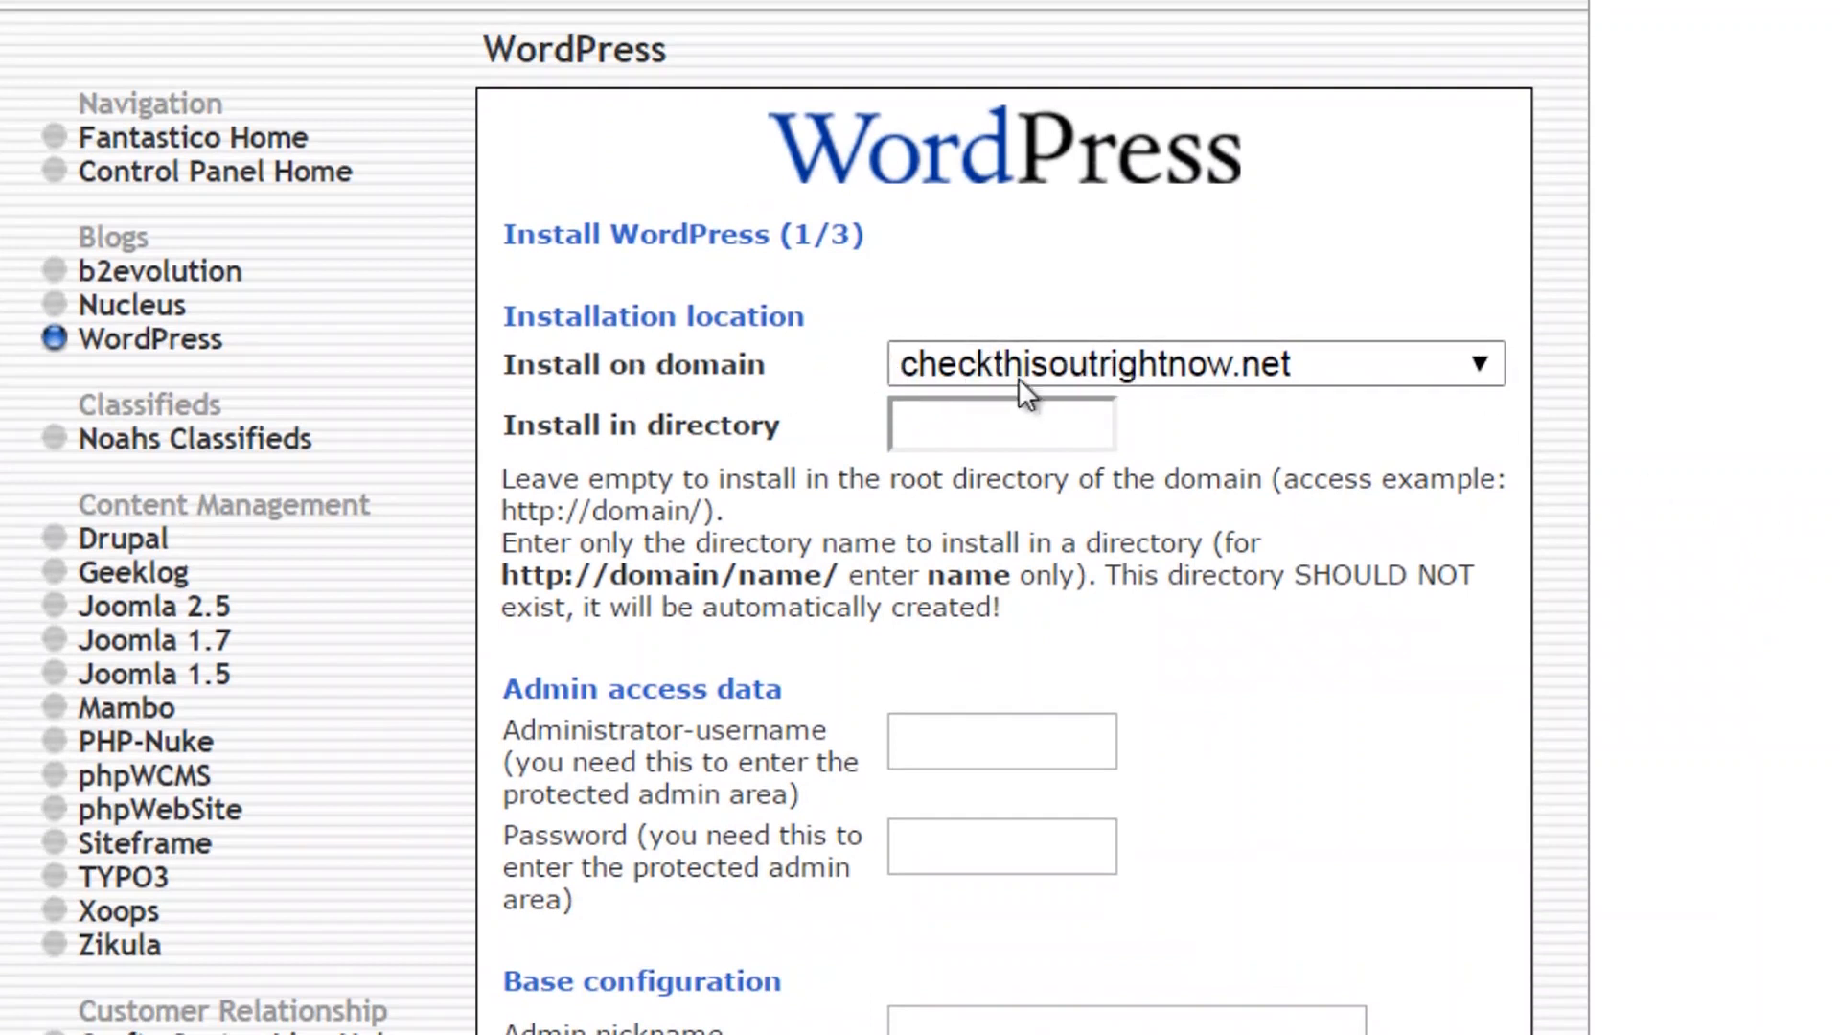
pyautogui.click(949, 423)
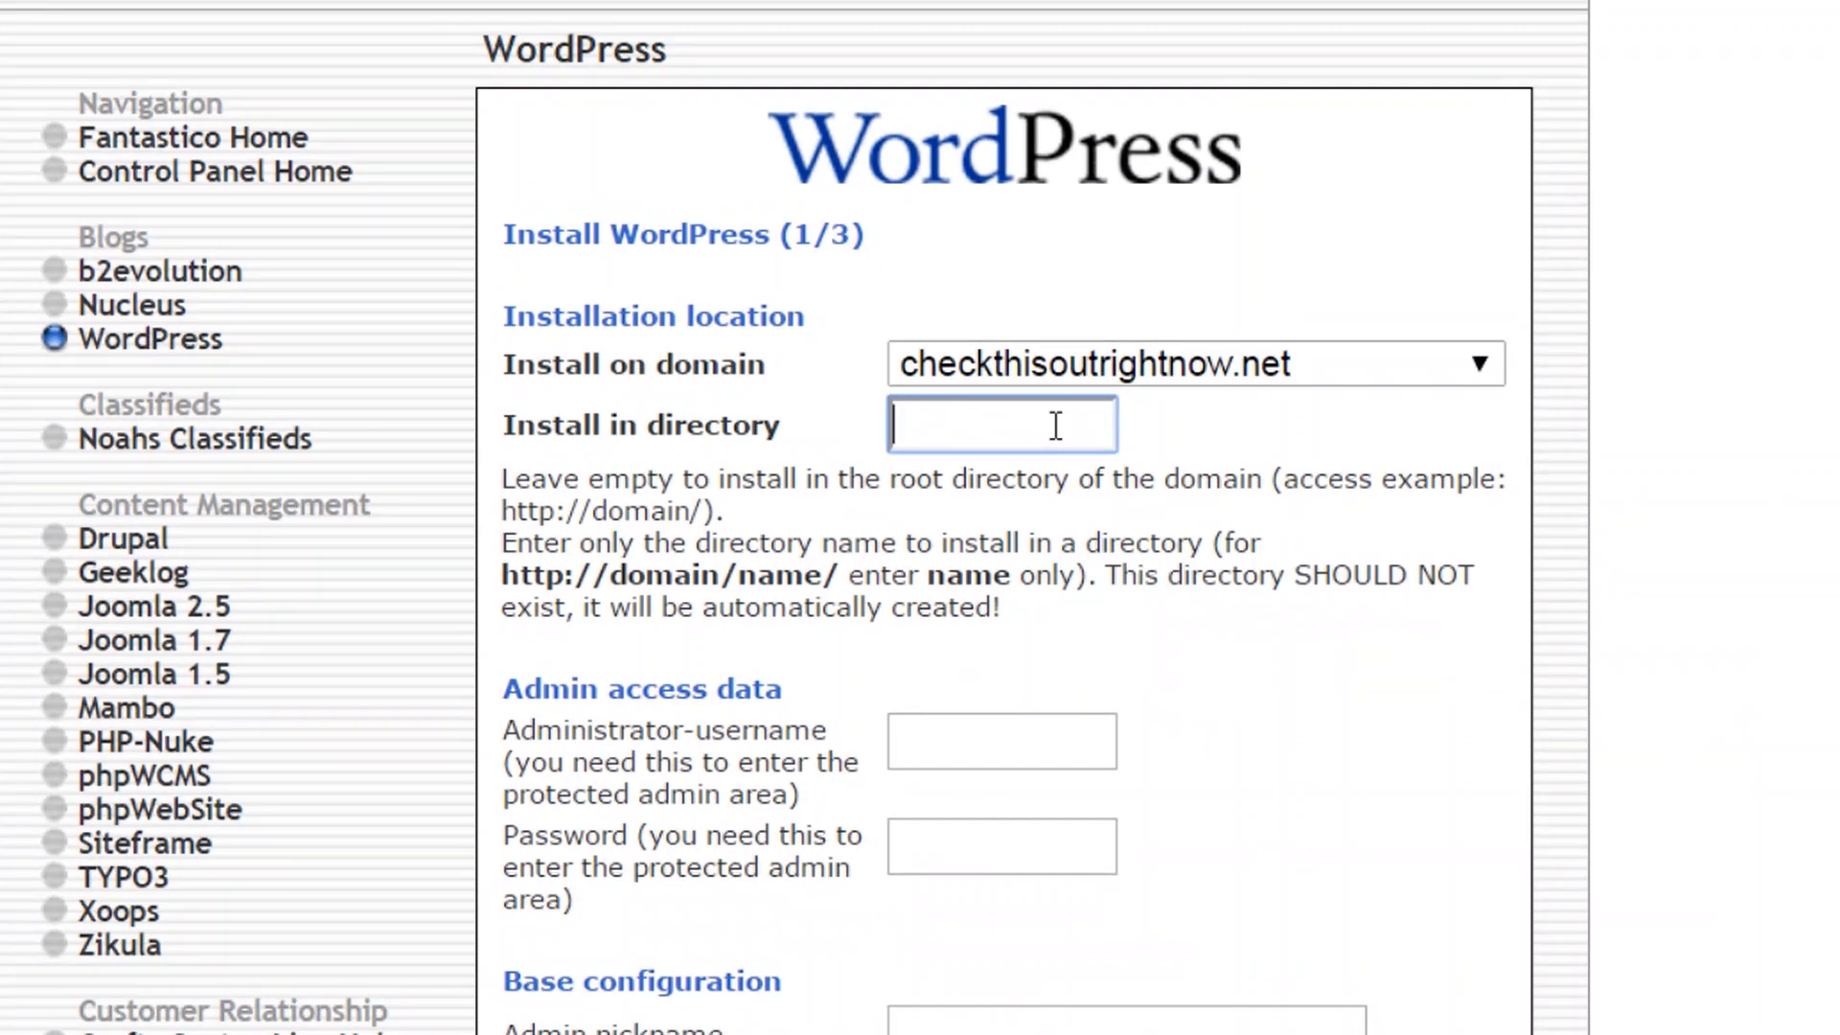
pyautogui.click(986, 865)
pyautogui.scroll(-1, 1395, 801)
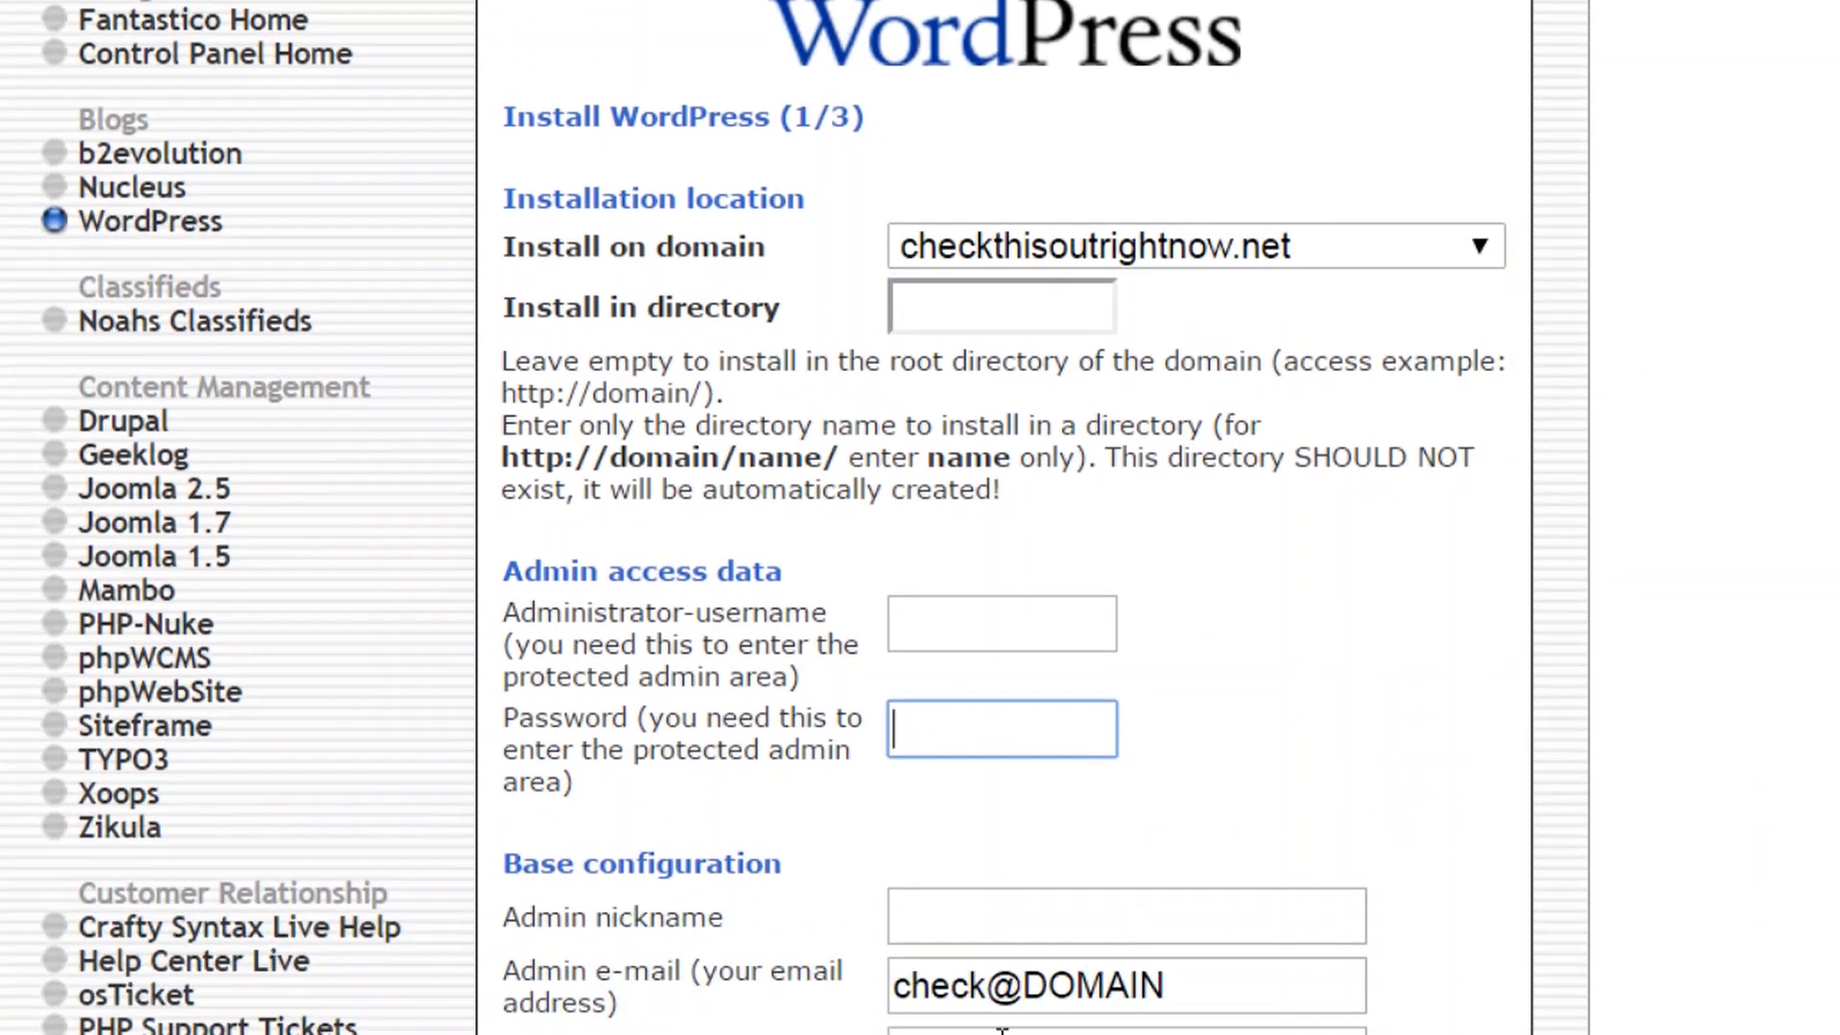
pyautogui.click(1126, 1032)
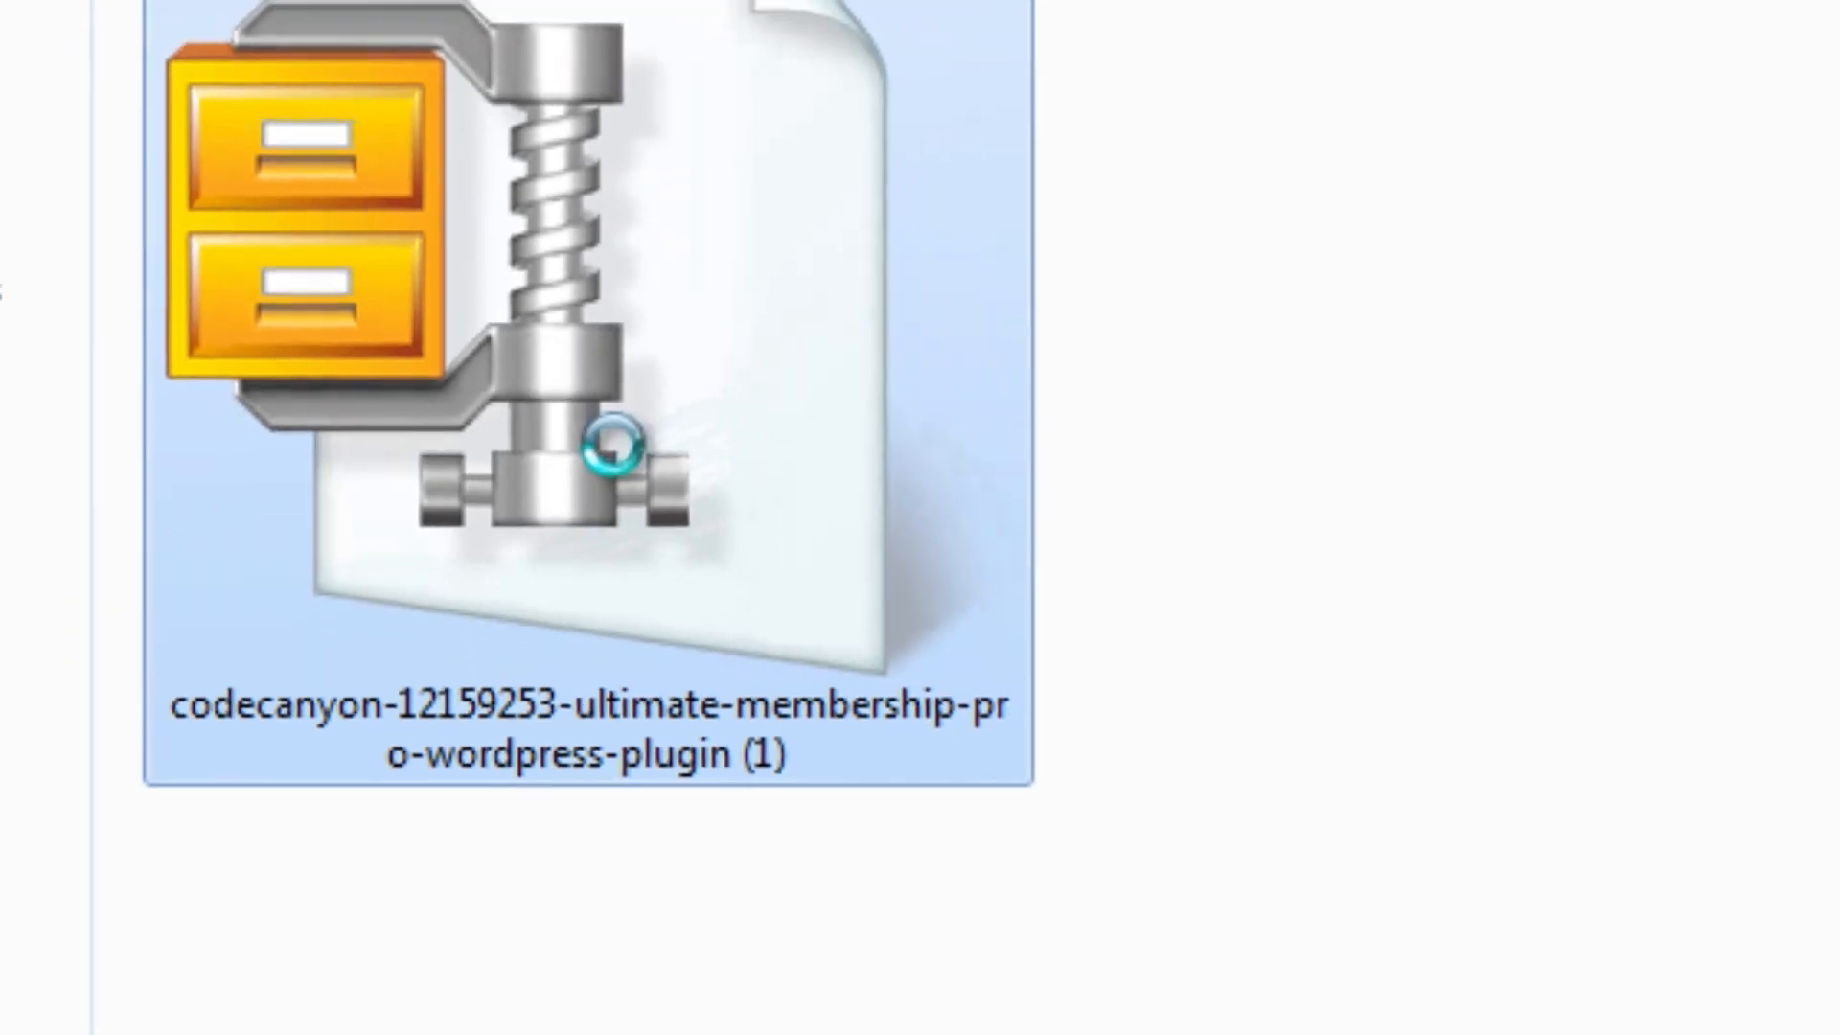
# - Extract the downloaded Ultimate Membership Pro plugin archive and open the Main Files folder inside the extracted folder
pyautogui.rightClick(671, 431)
pyautogui.click(655, 807)
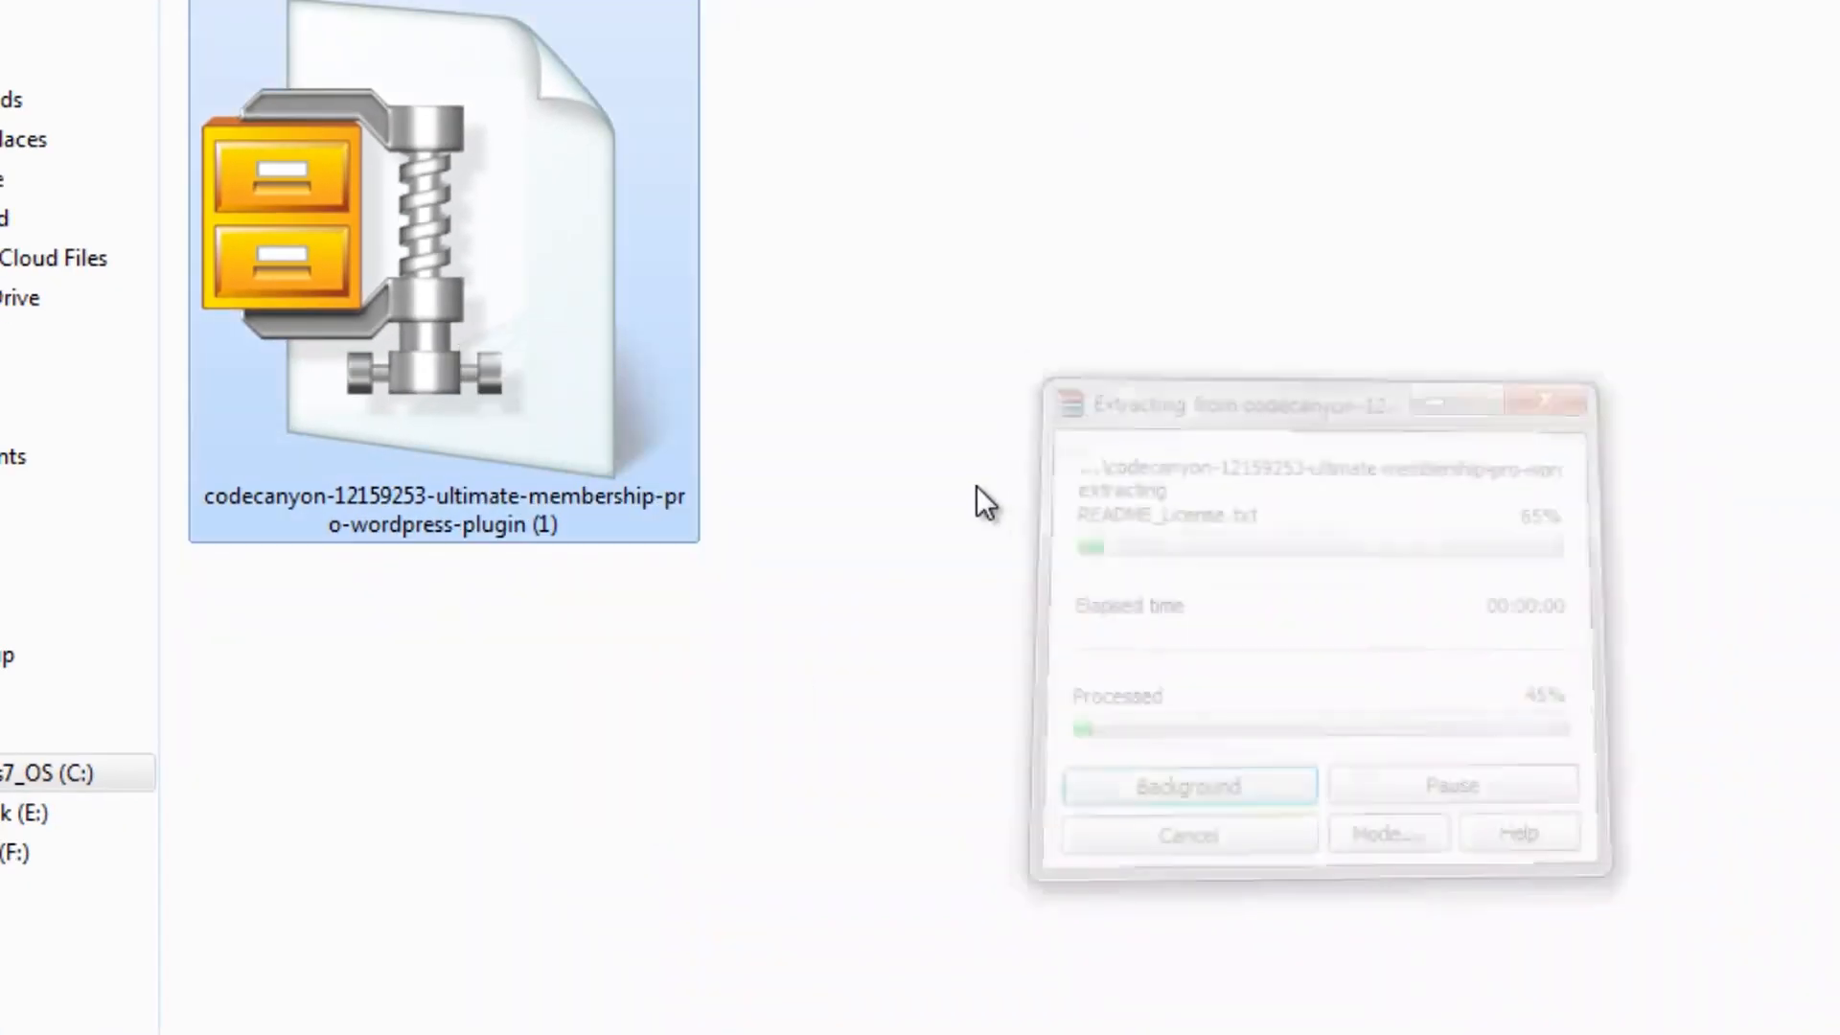
pyautogui.doubleClick(901, 322)
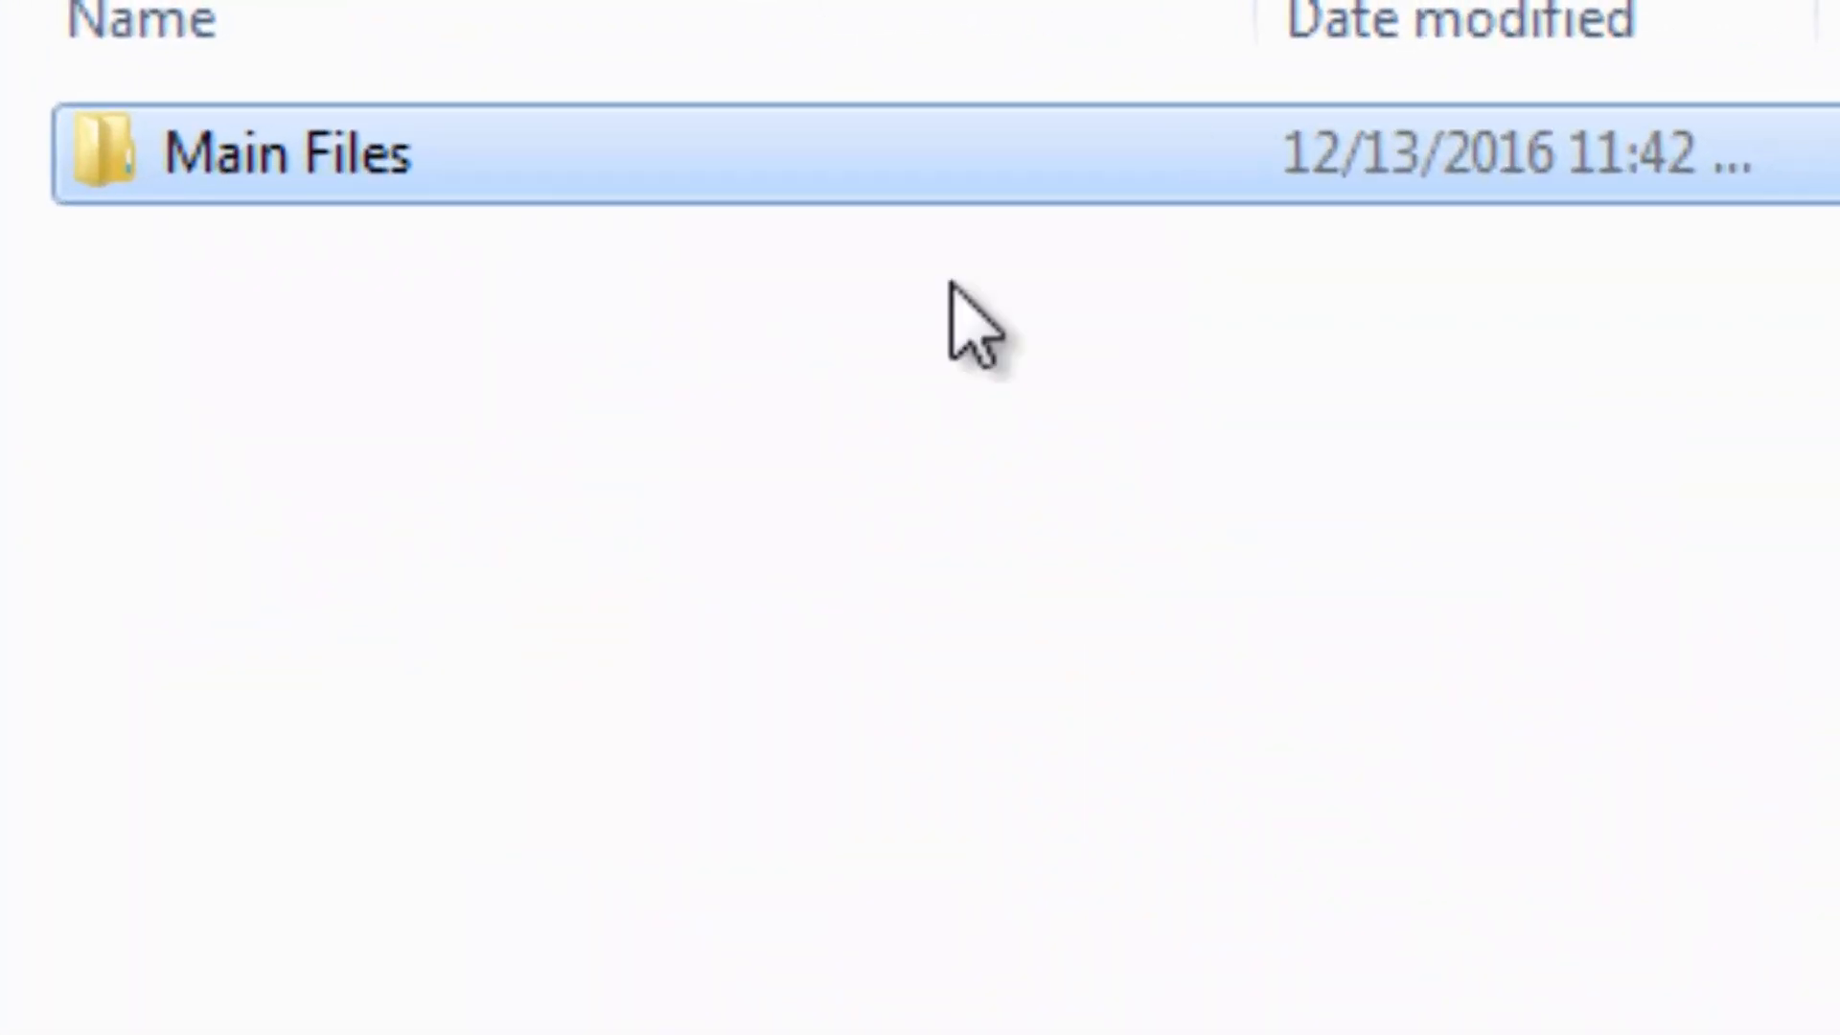
pyautogui.doubleClick(544, 176)
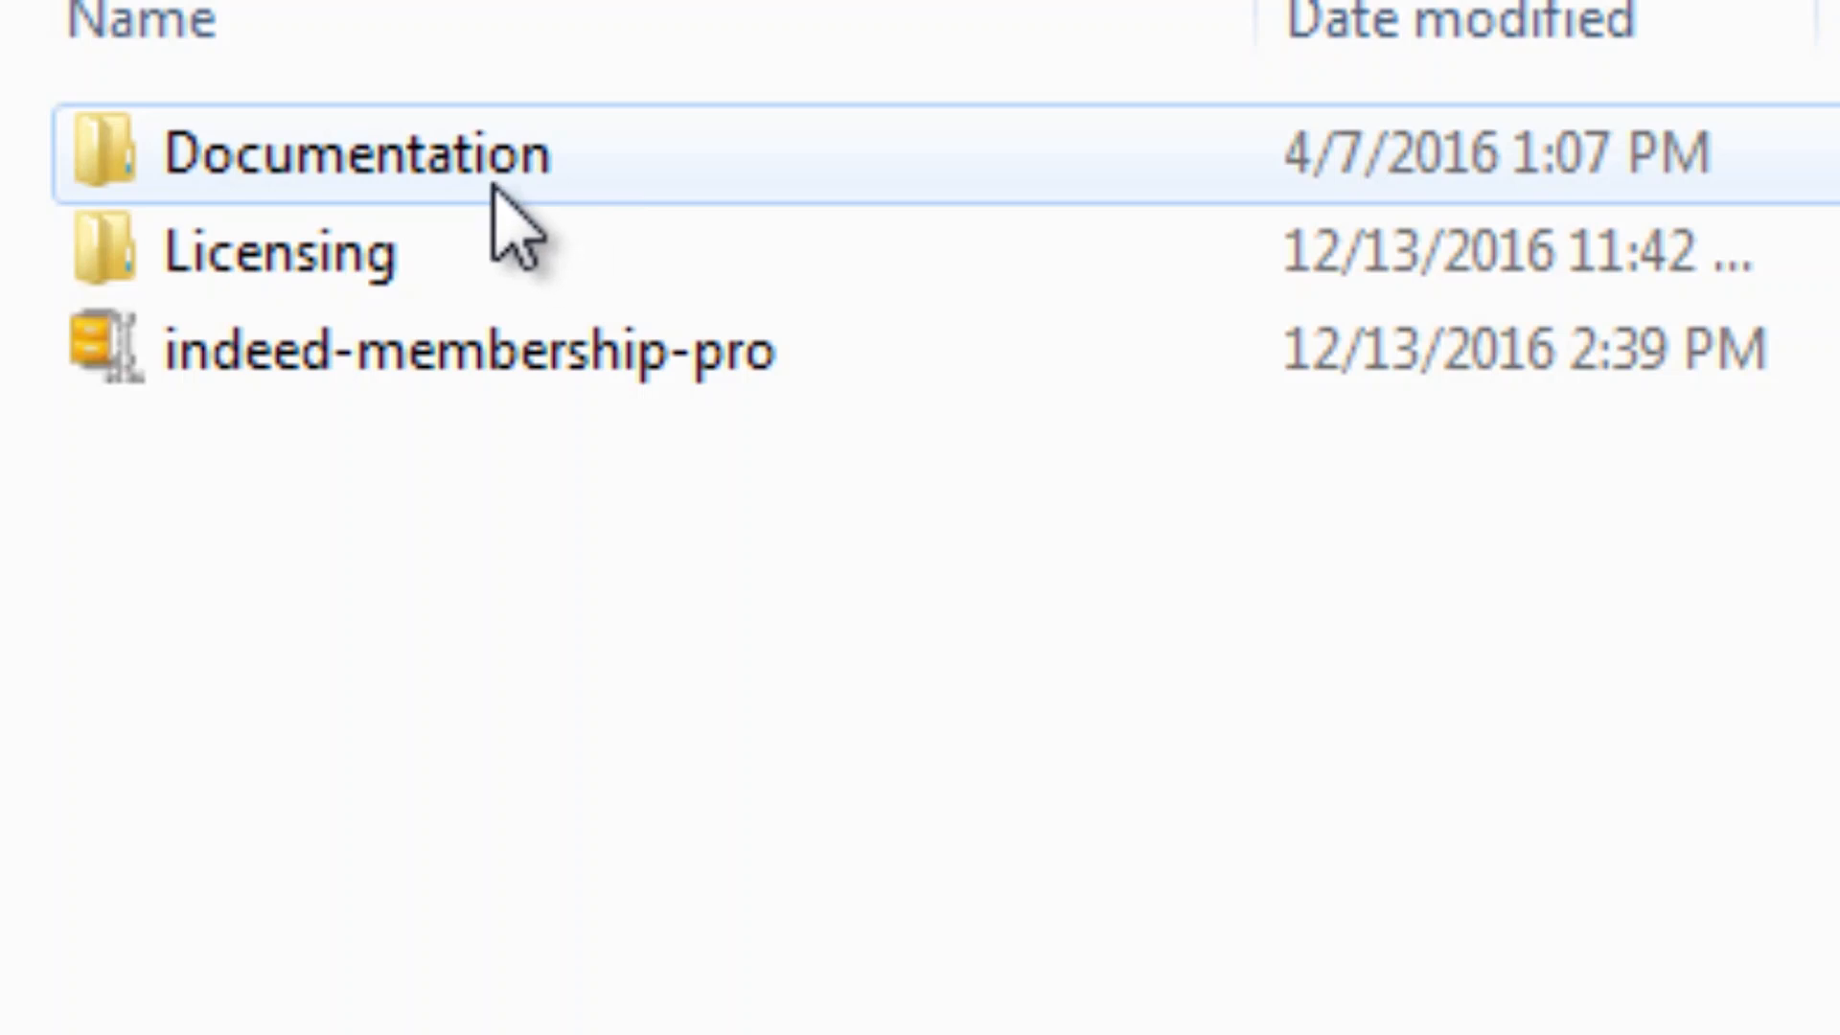
# - Read the Files and Install sections of the index page in the Documentation folder and return to the indeed-membership-pro archive in Main Files
pyautogui.doubleClick(494, 187)
pyautogui.click(364, 254)
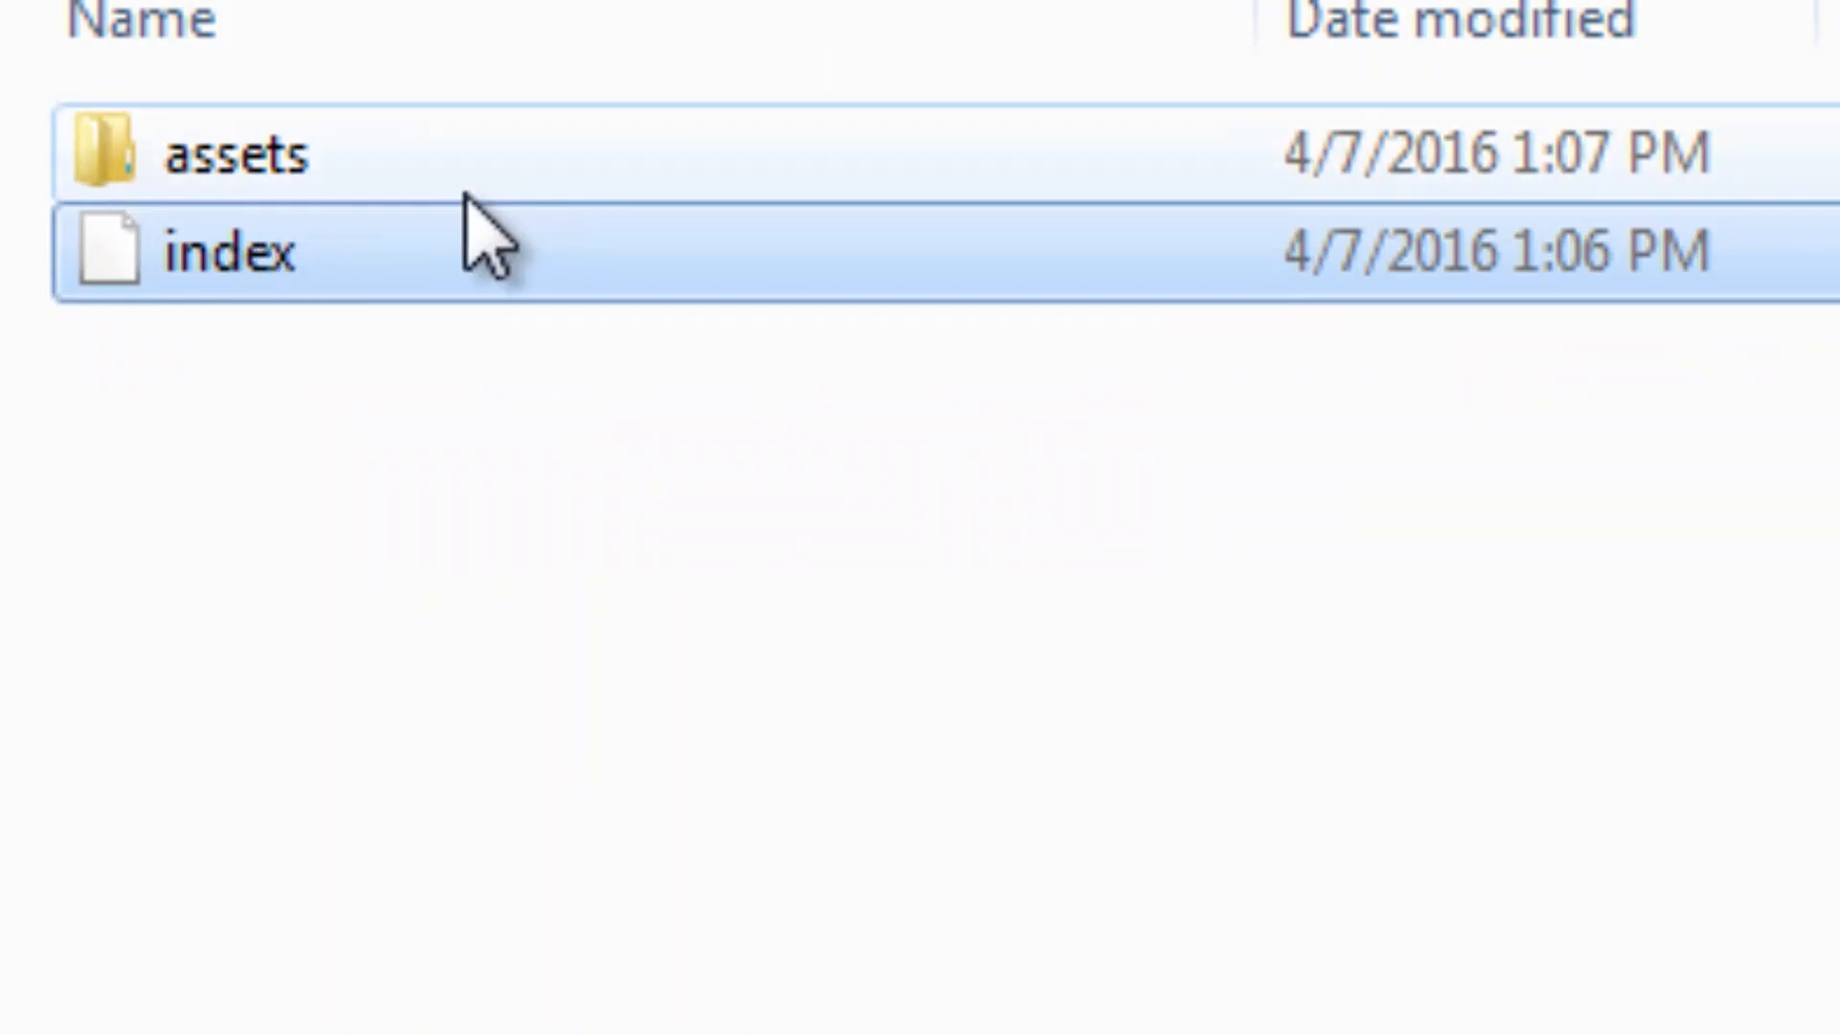
pyautogui.doubleClick(388, 268)
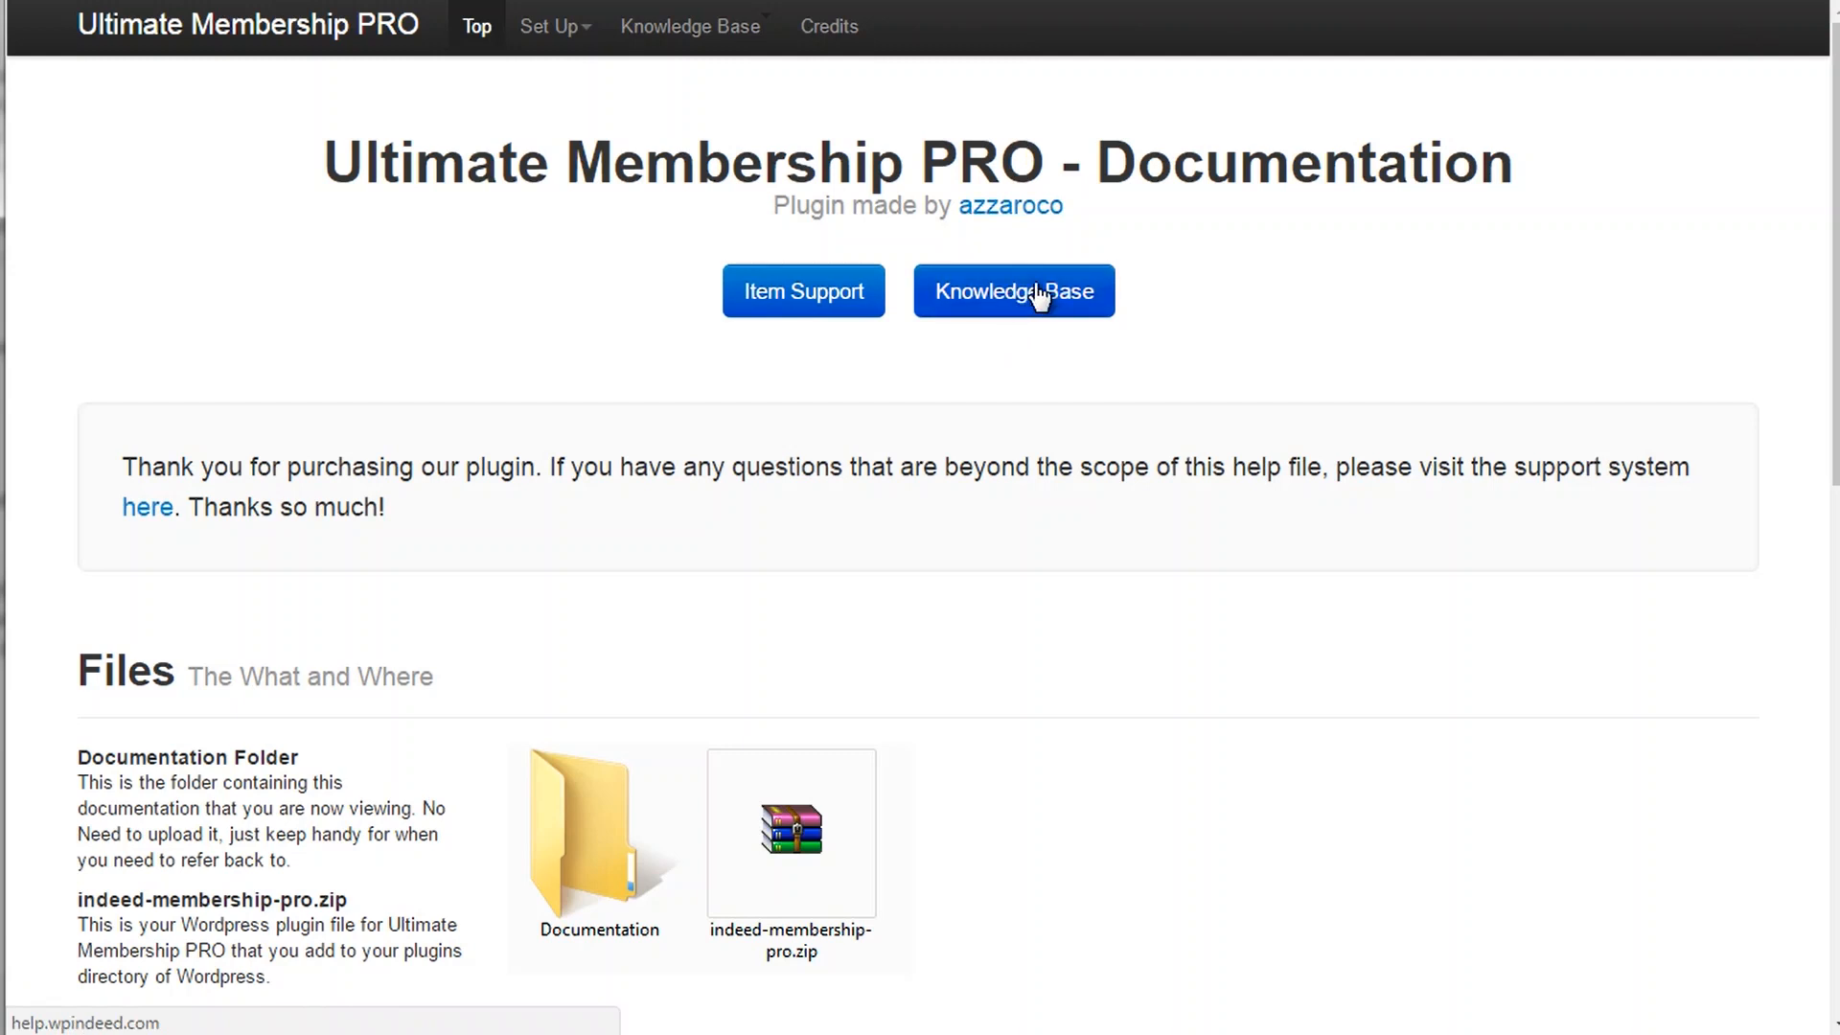
pyautogui.scroll(-2, 821, 566)
pyautogui.scroll(-4, 925, 533)
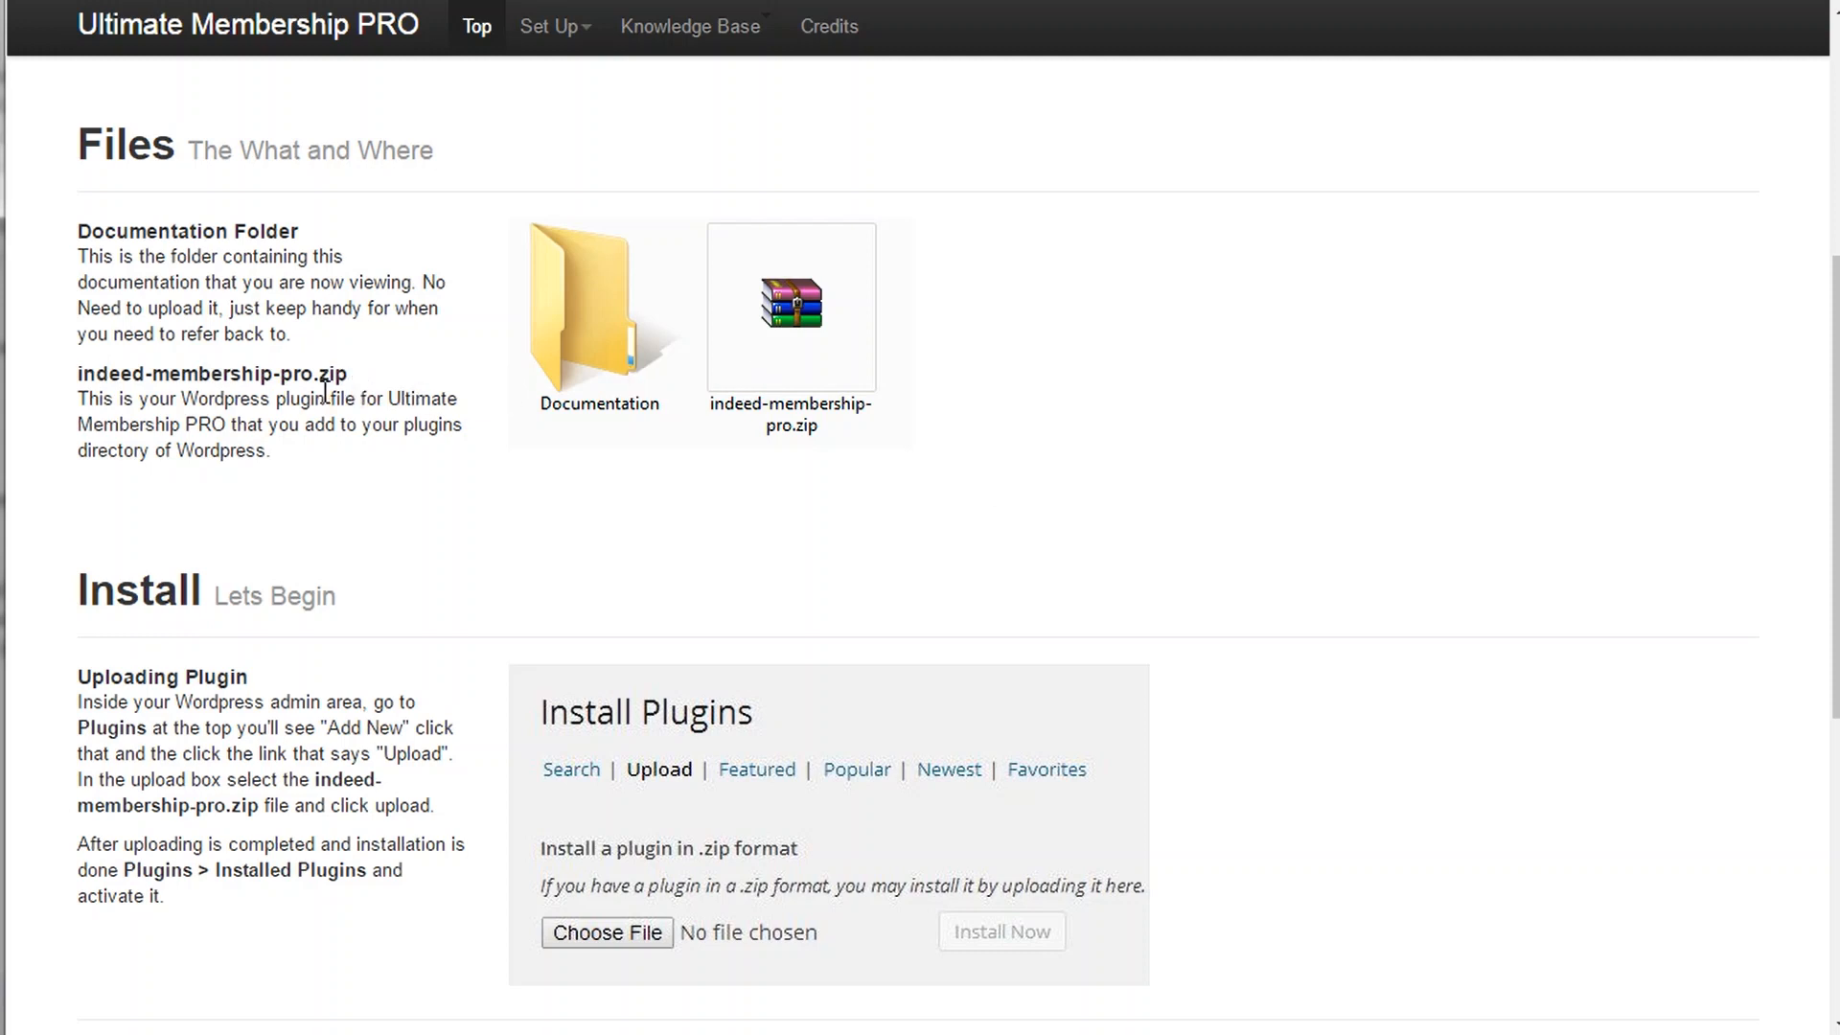
pyautogui.moveTo(325, 391); pyautogui.dragTo(341, 453)
pyautogui.scroll(-6, 453, 646)
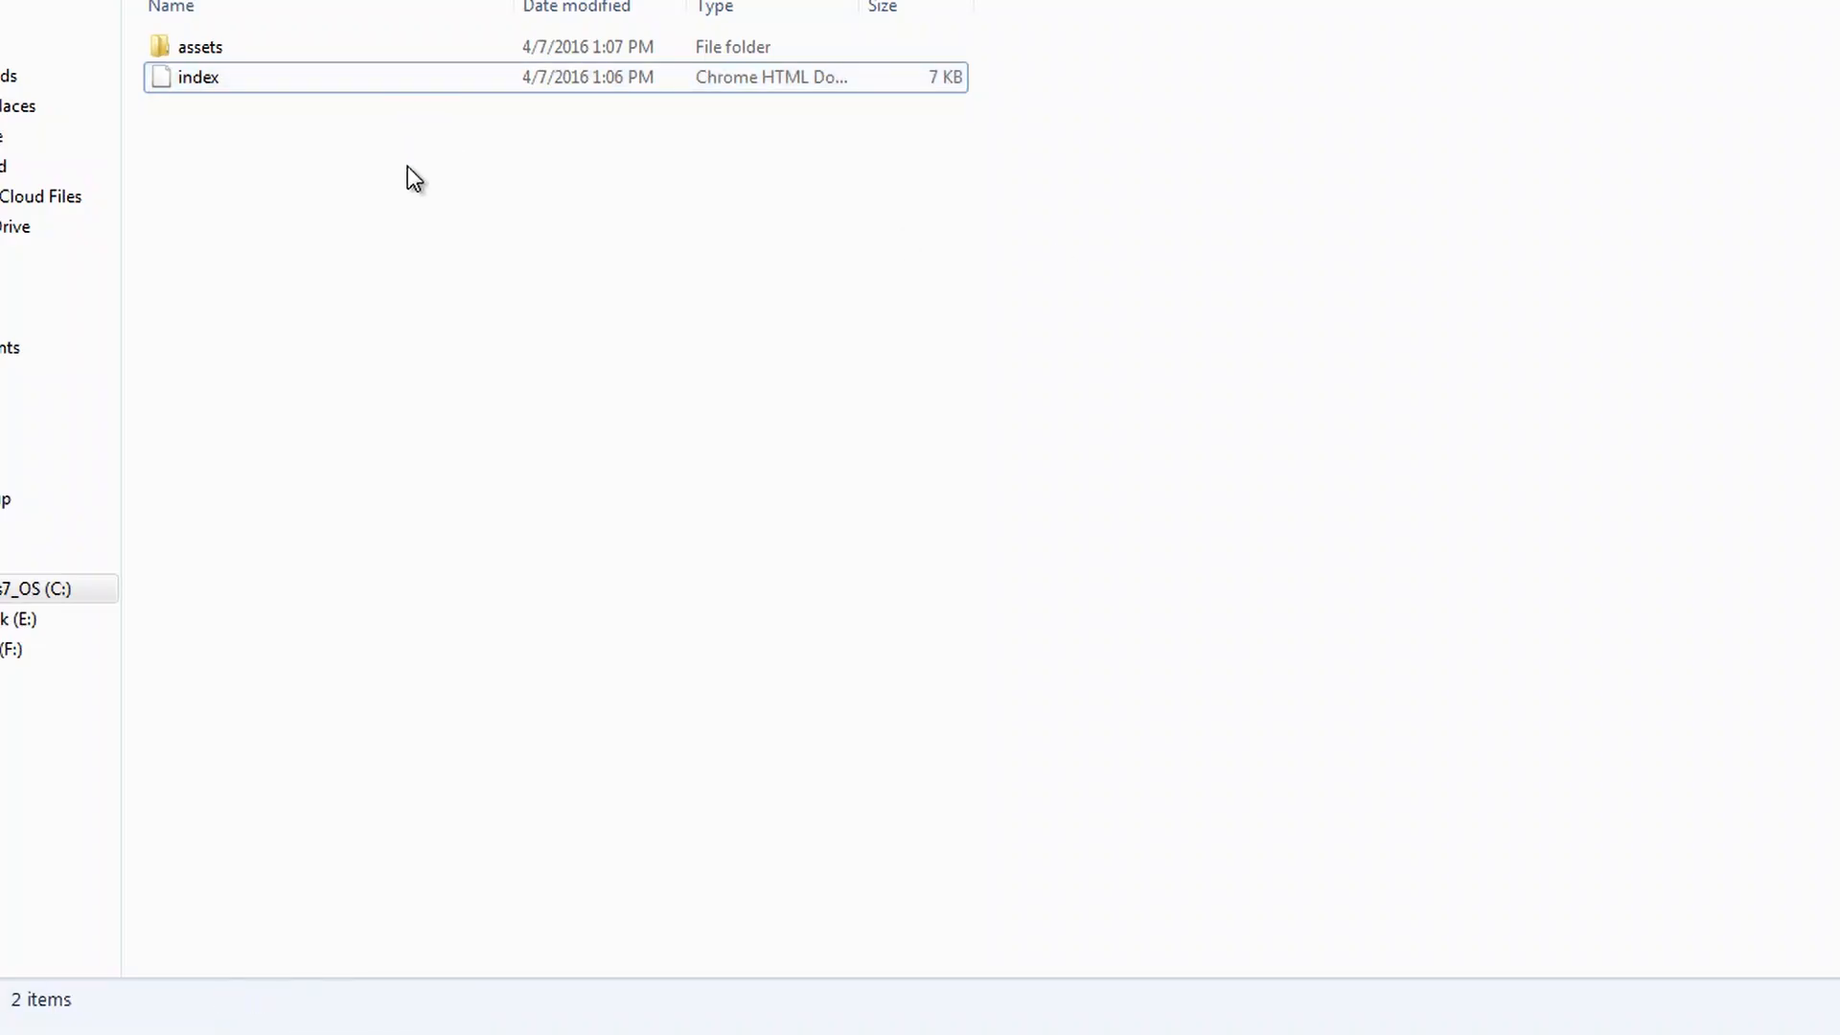
pyautogui.press('BackSpace')
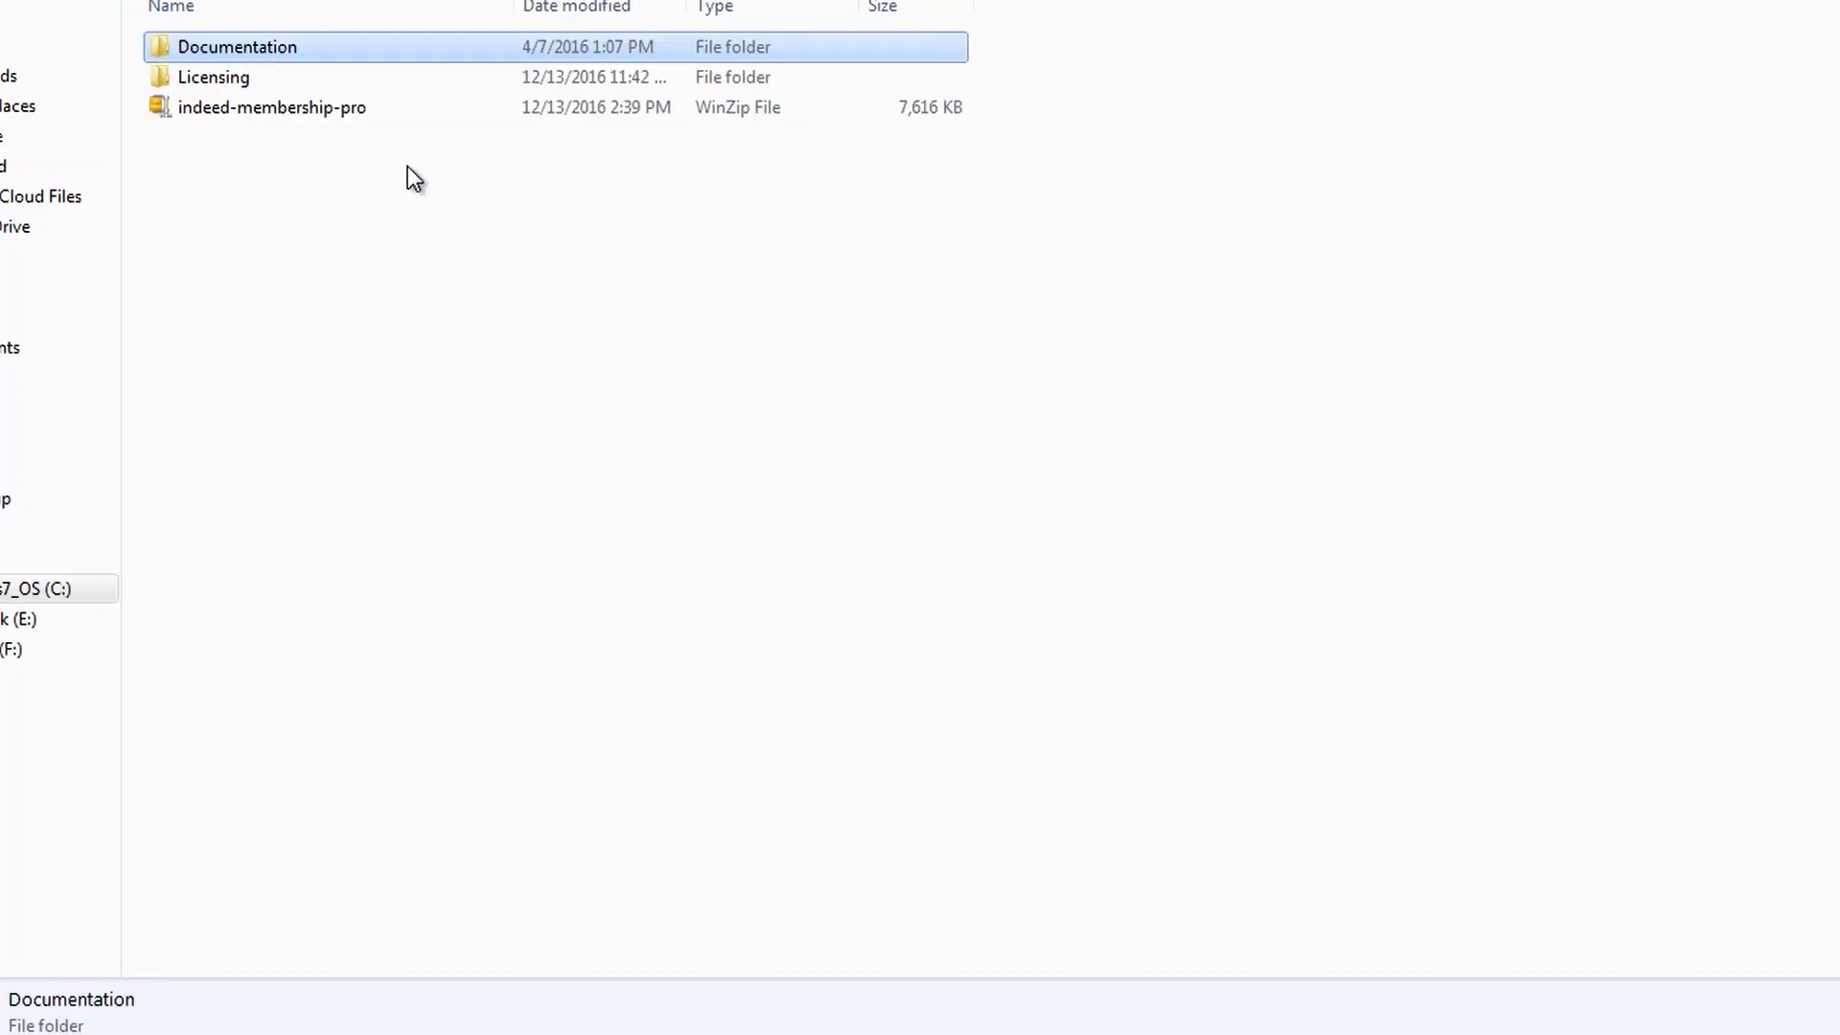
pyautogui.click(382, 115)
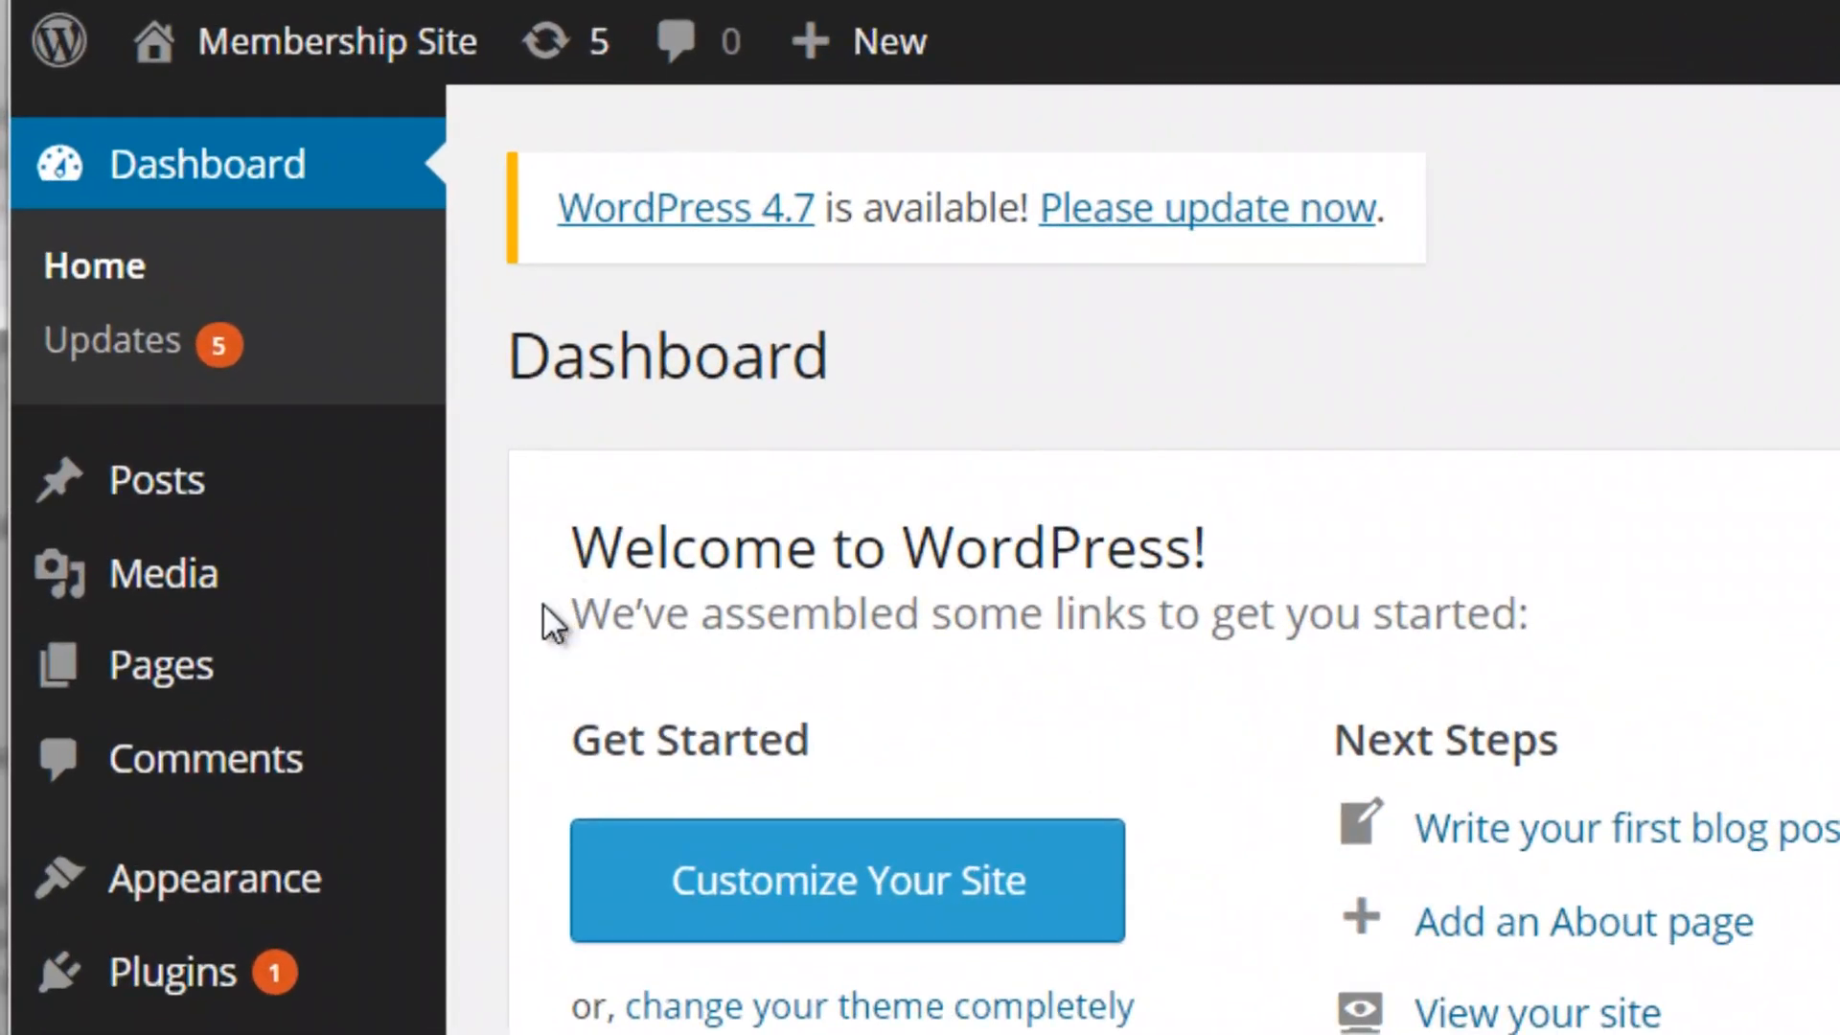
# - In the WordPress dashboard, open the page for installing a plugin from an uploaded .zip file
pyautogui.moveTo(254, 1001)
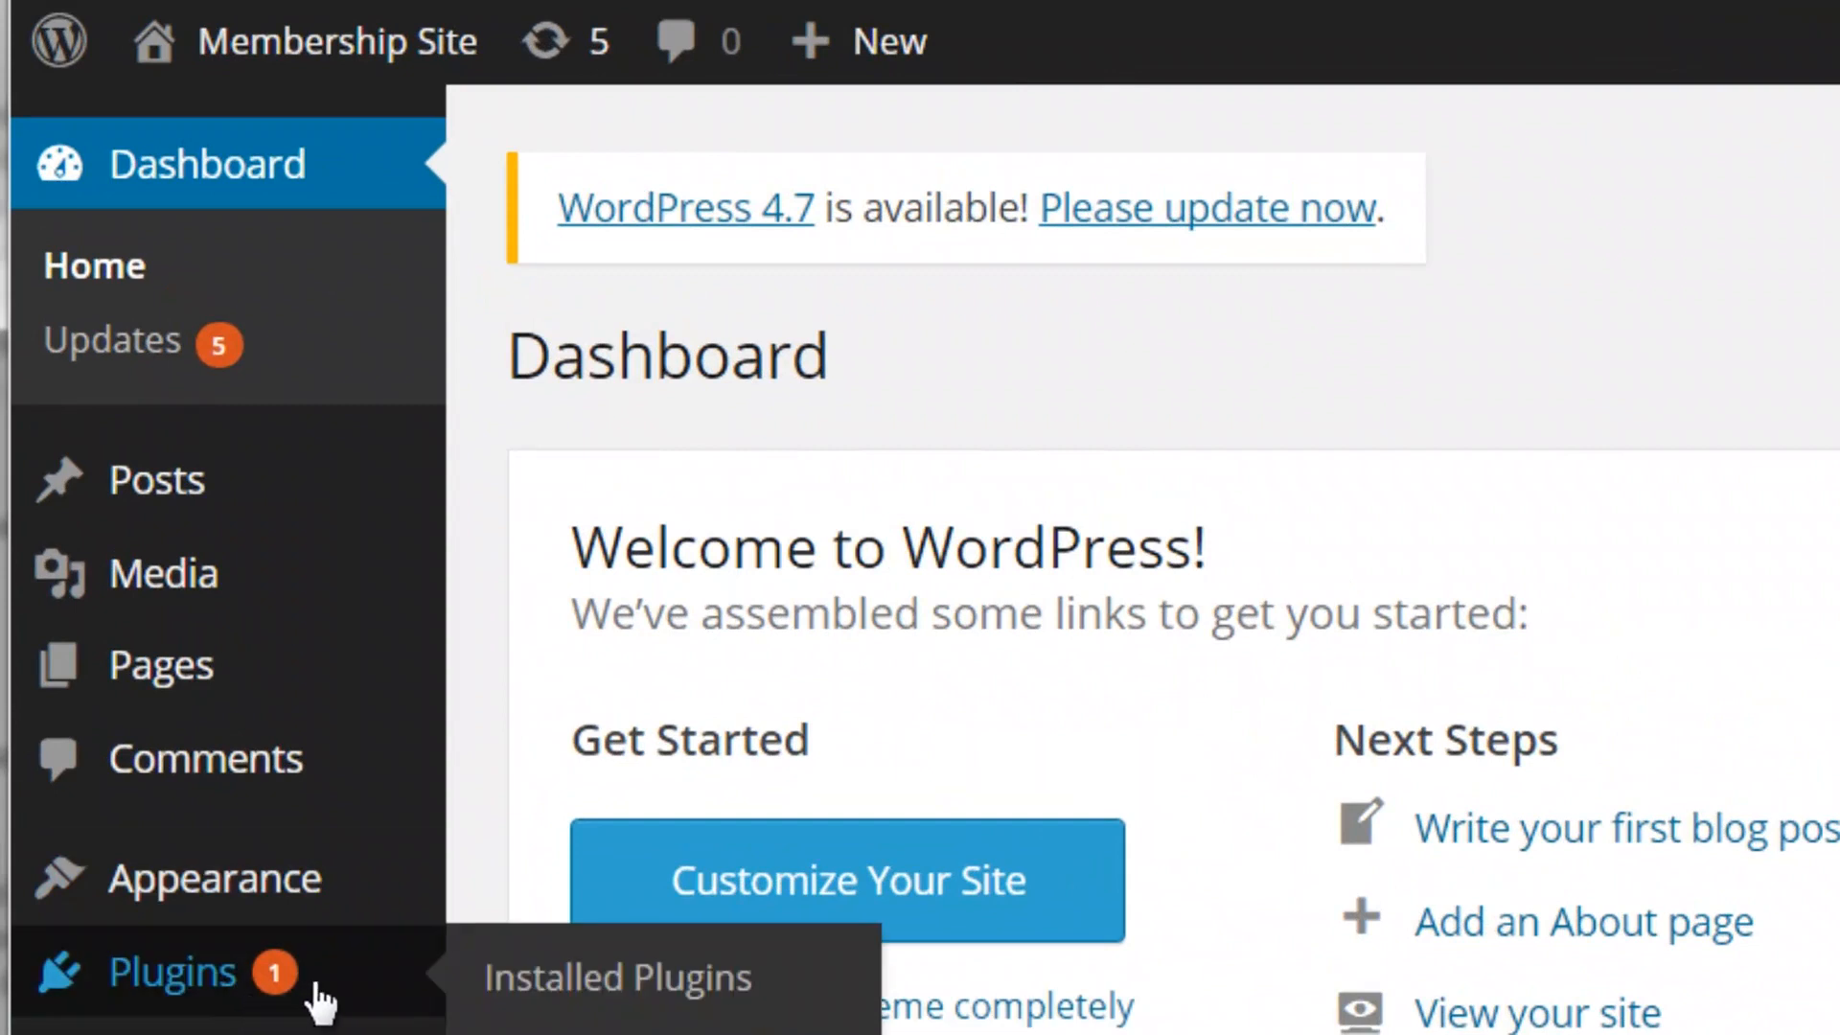
pyautogui.click(489, 982)
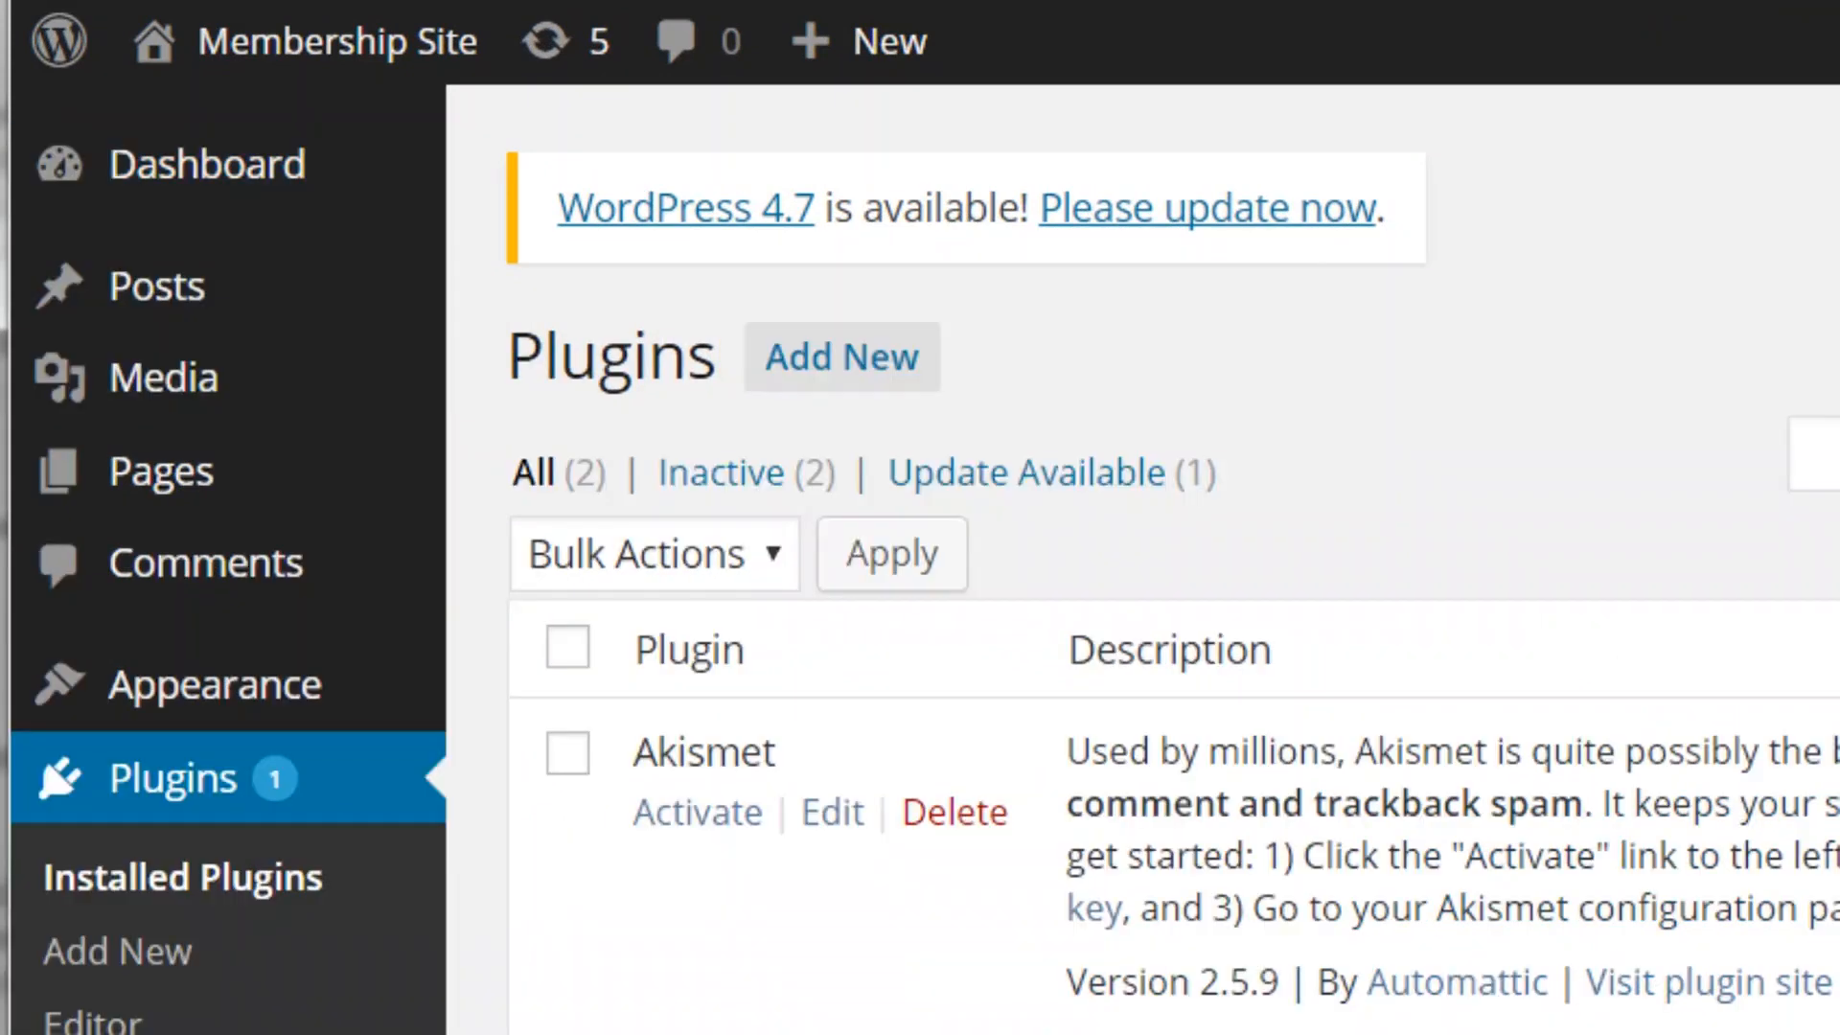
pyautogui.click(814, 359)
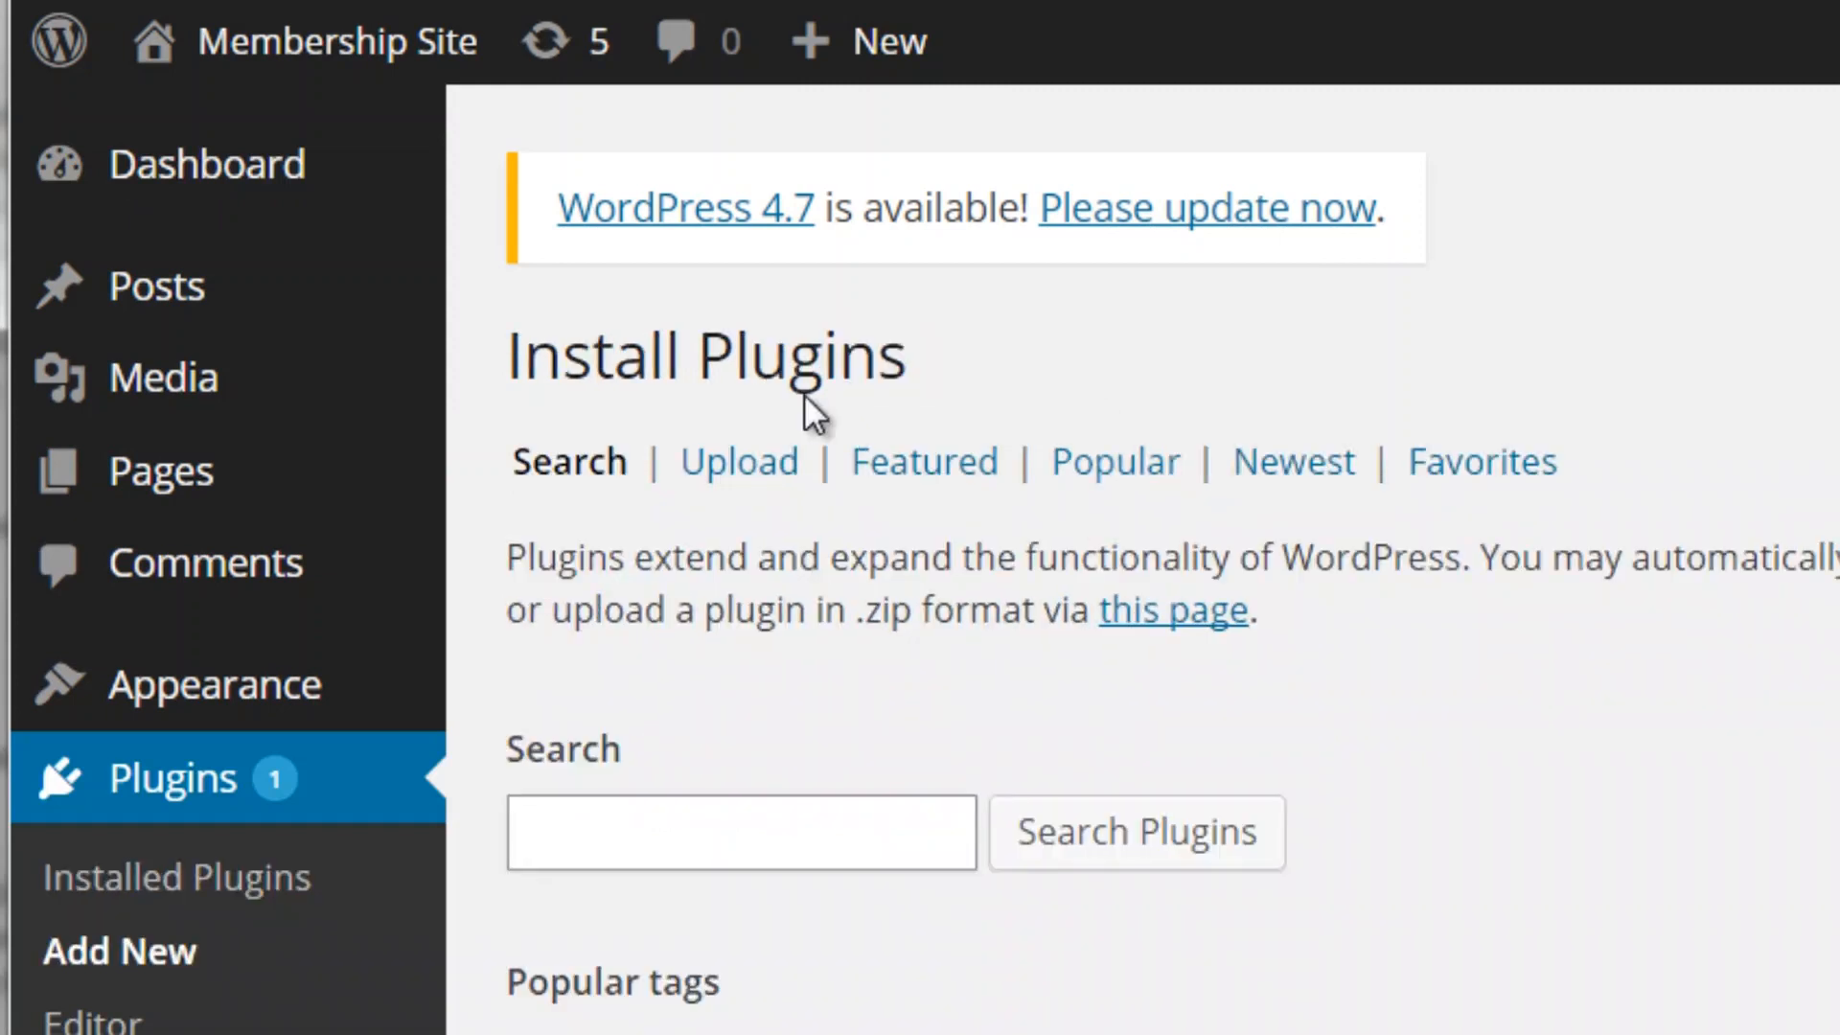
pyautogui.click(713, 468)
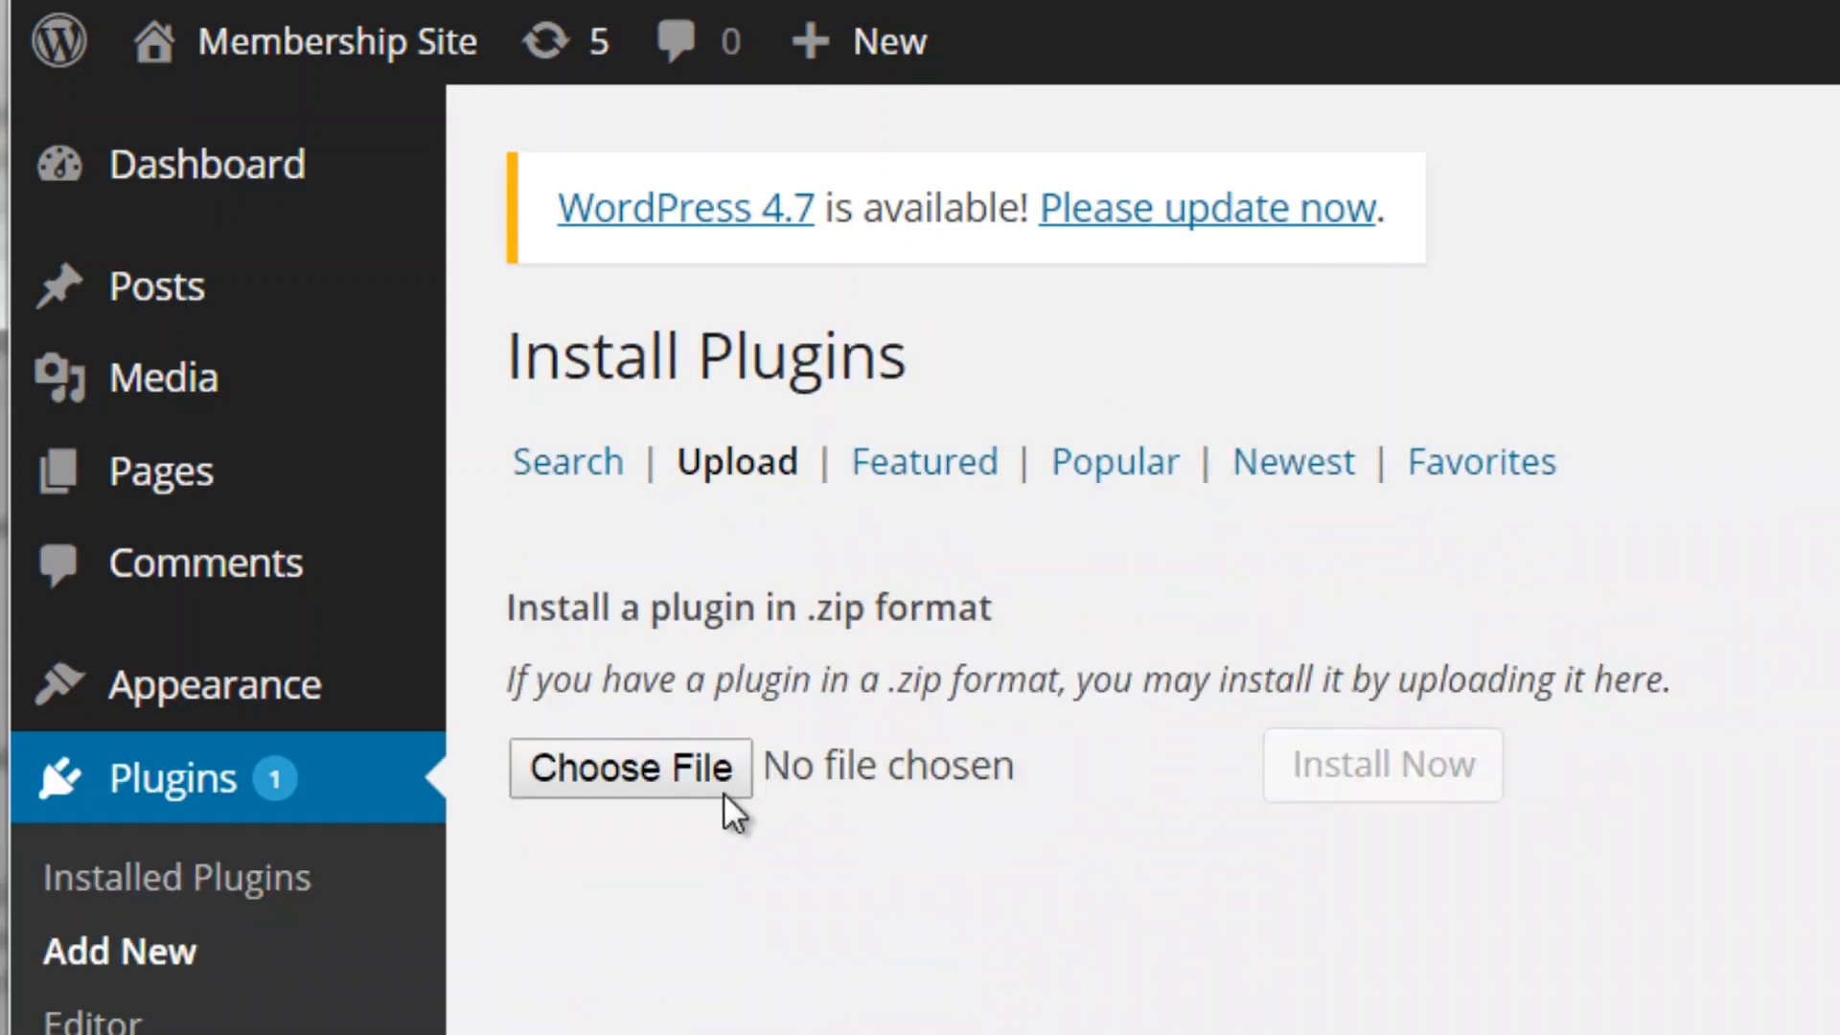
# - Choose the indeed-membership-pro zip file, install it as a plugin and activate it
pyautogui.click(646, 773)
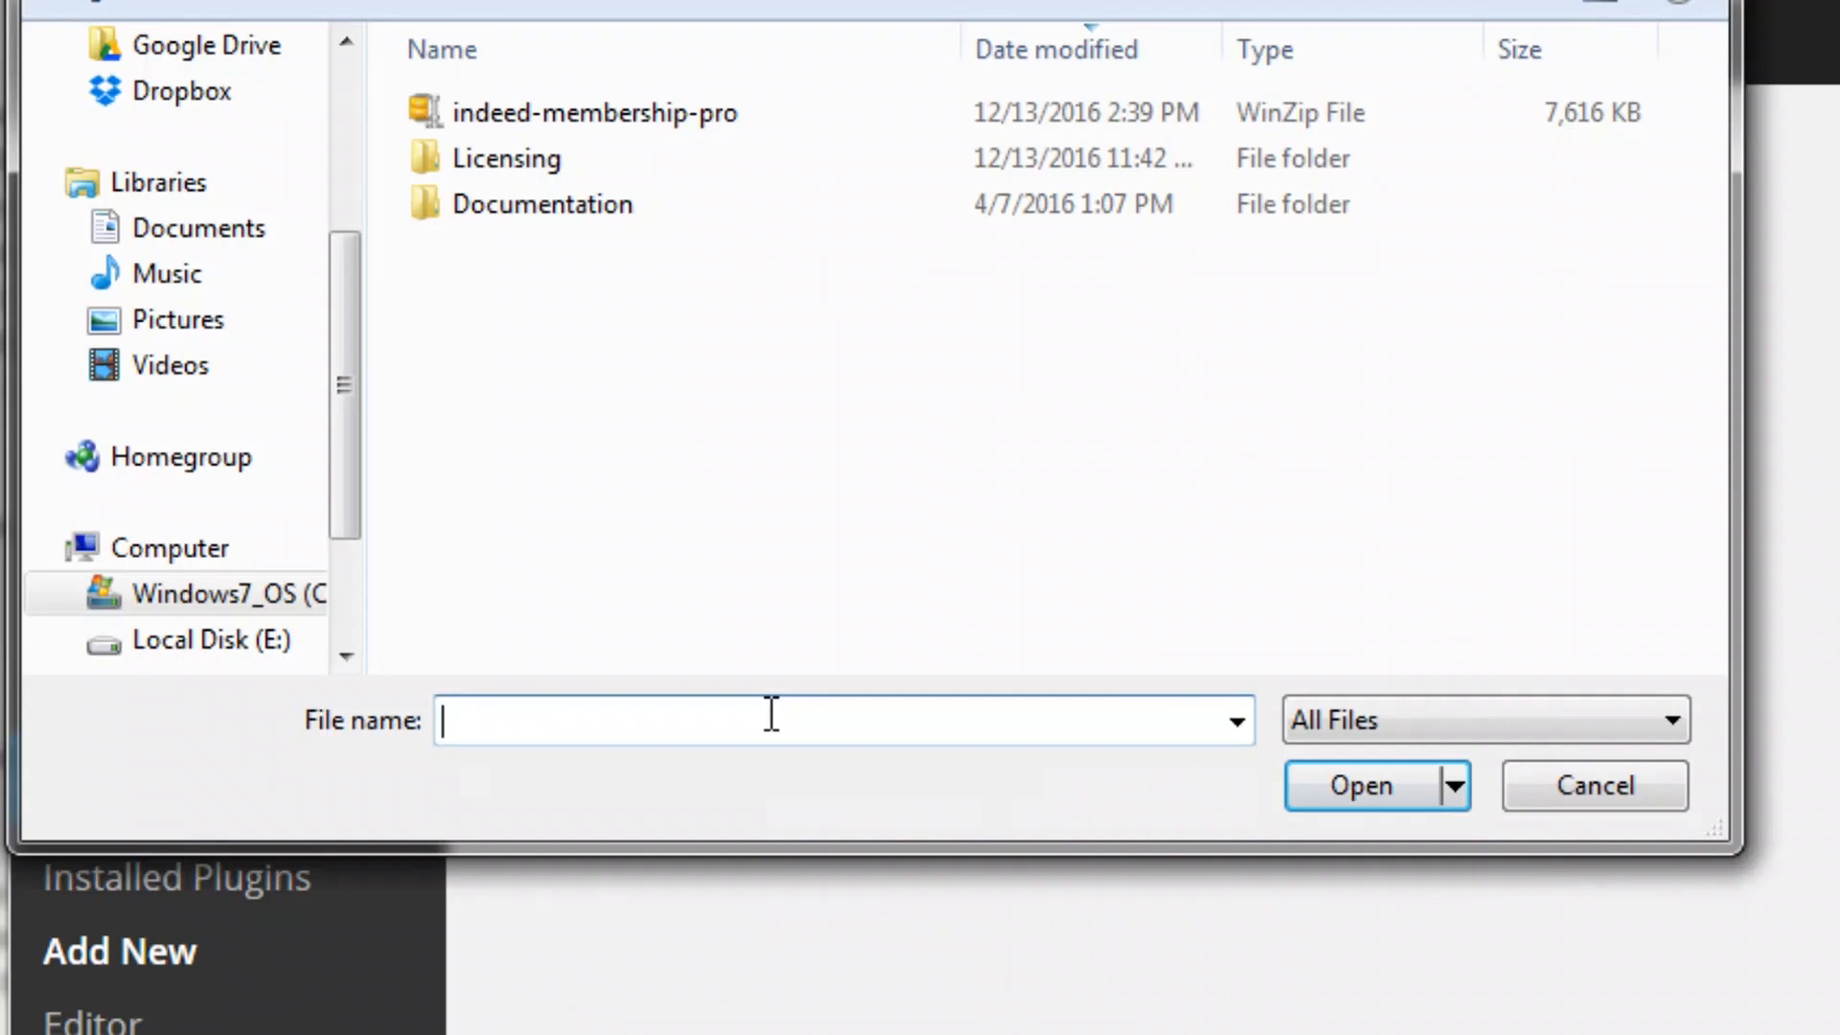
pyautogui.click(717, 123)
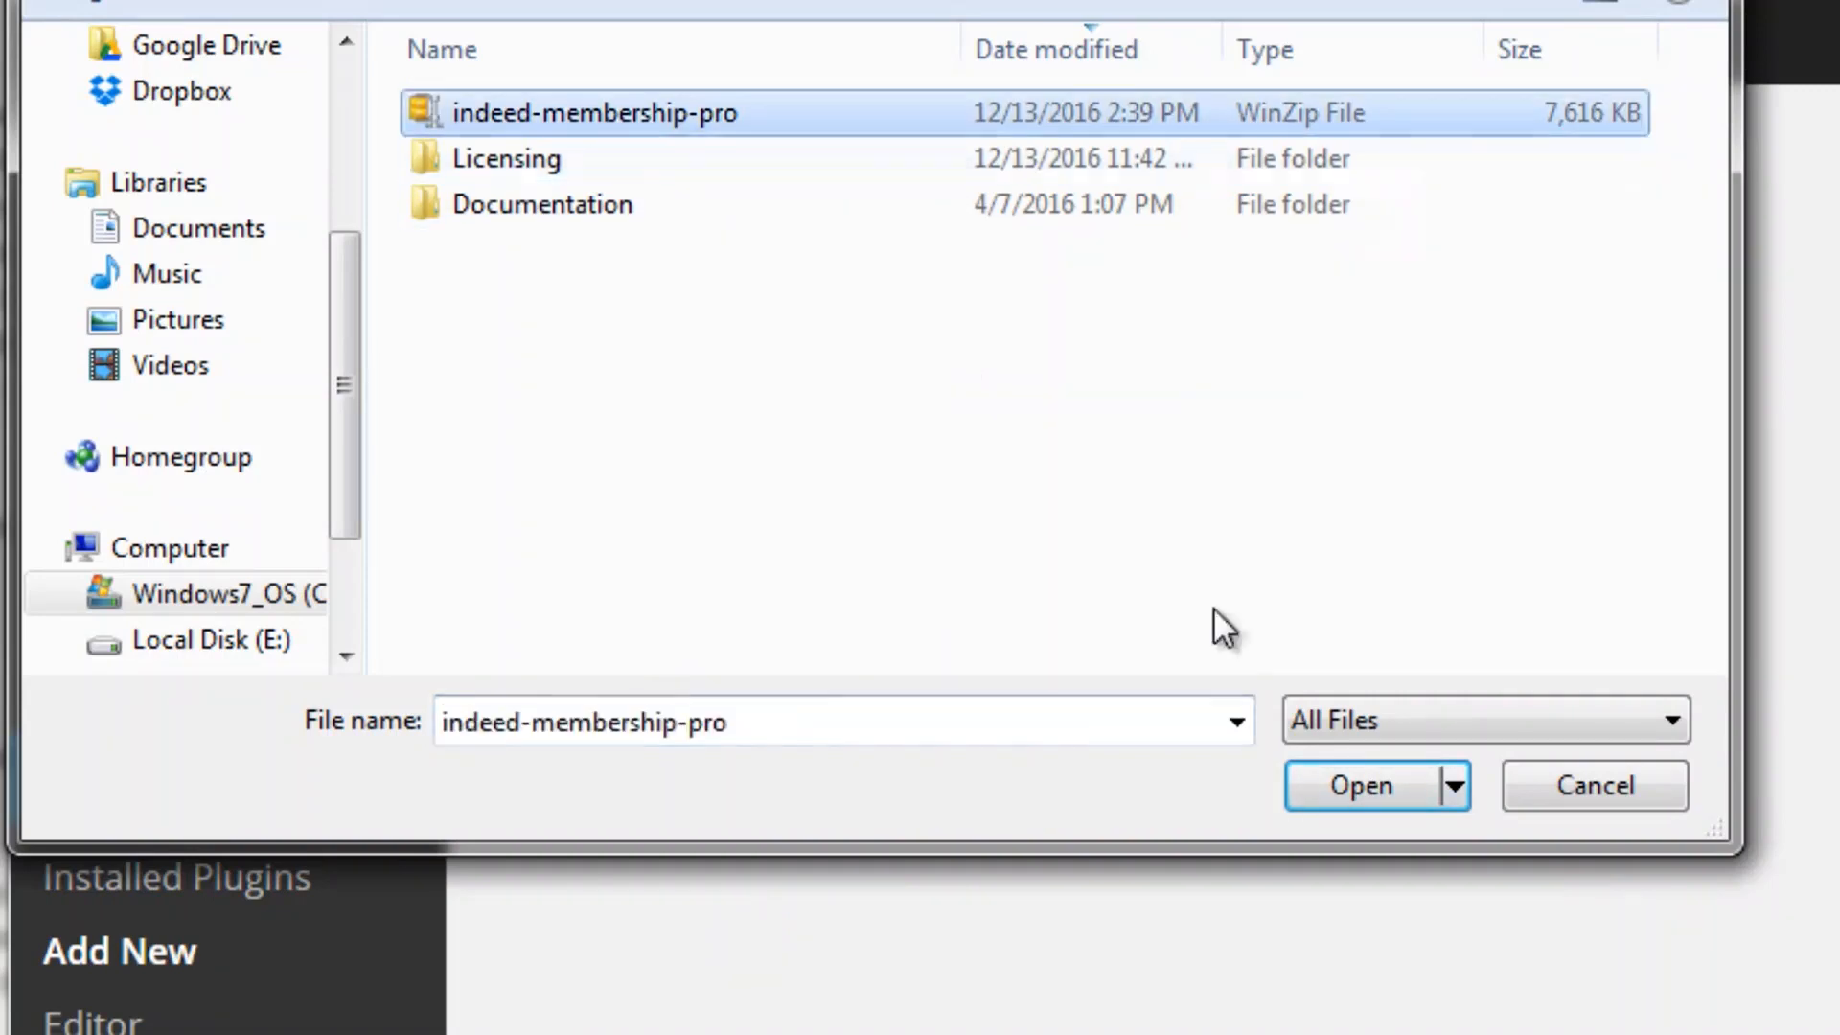
pyautogui.click(1343, 772)
pyautogui.click(1347, 772)
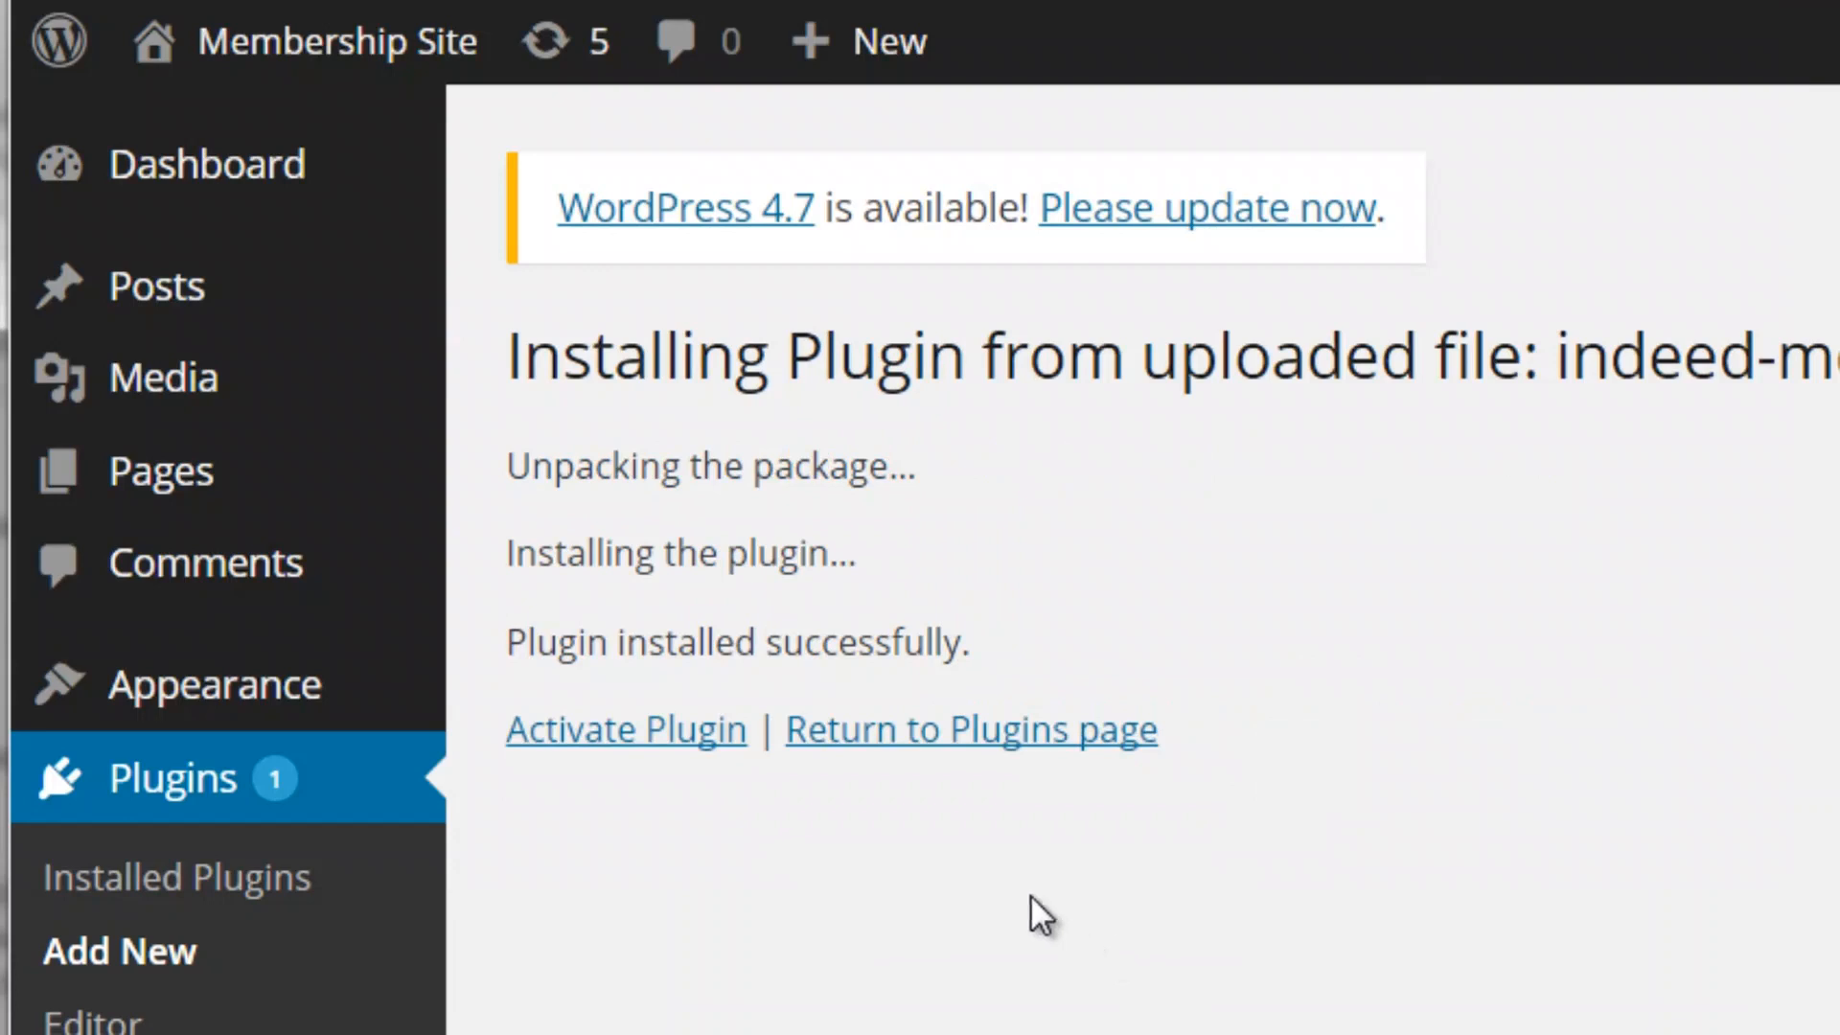
pyautogui.click(720, 743)
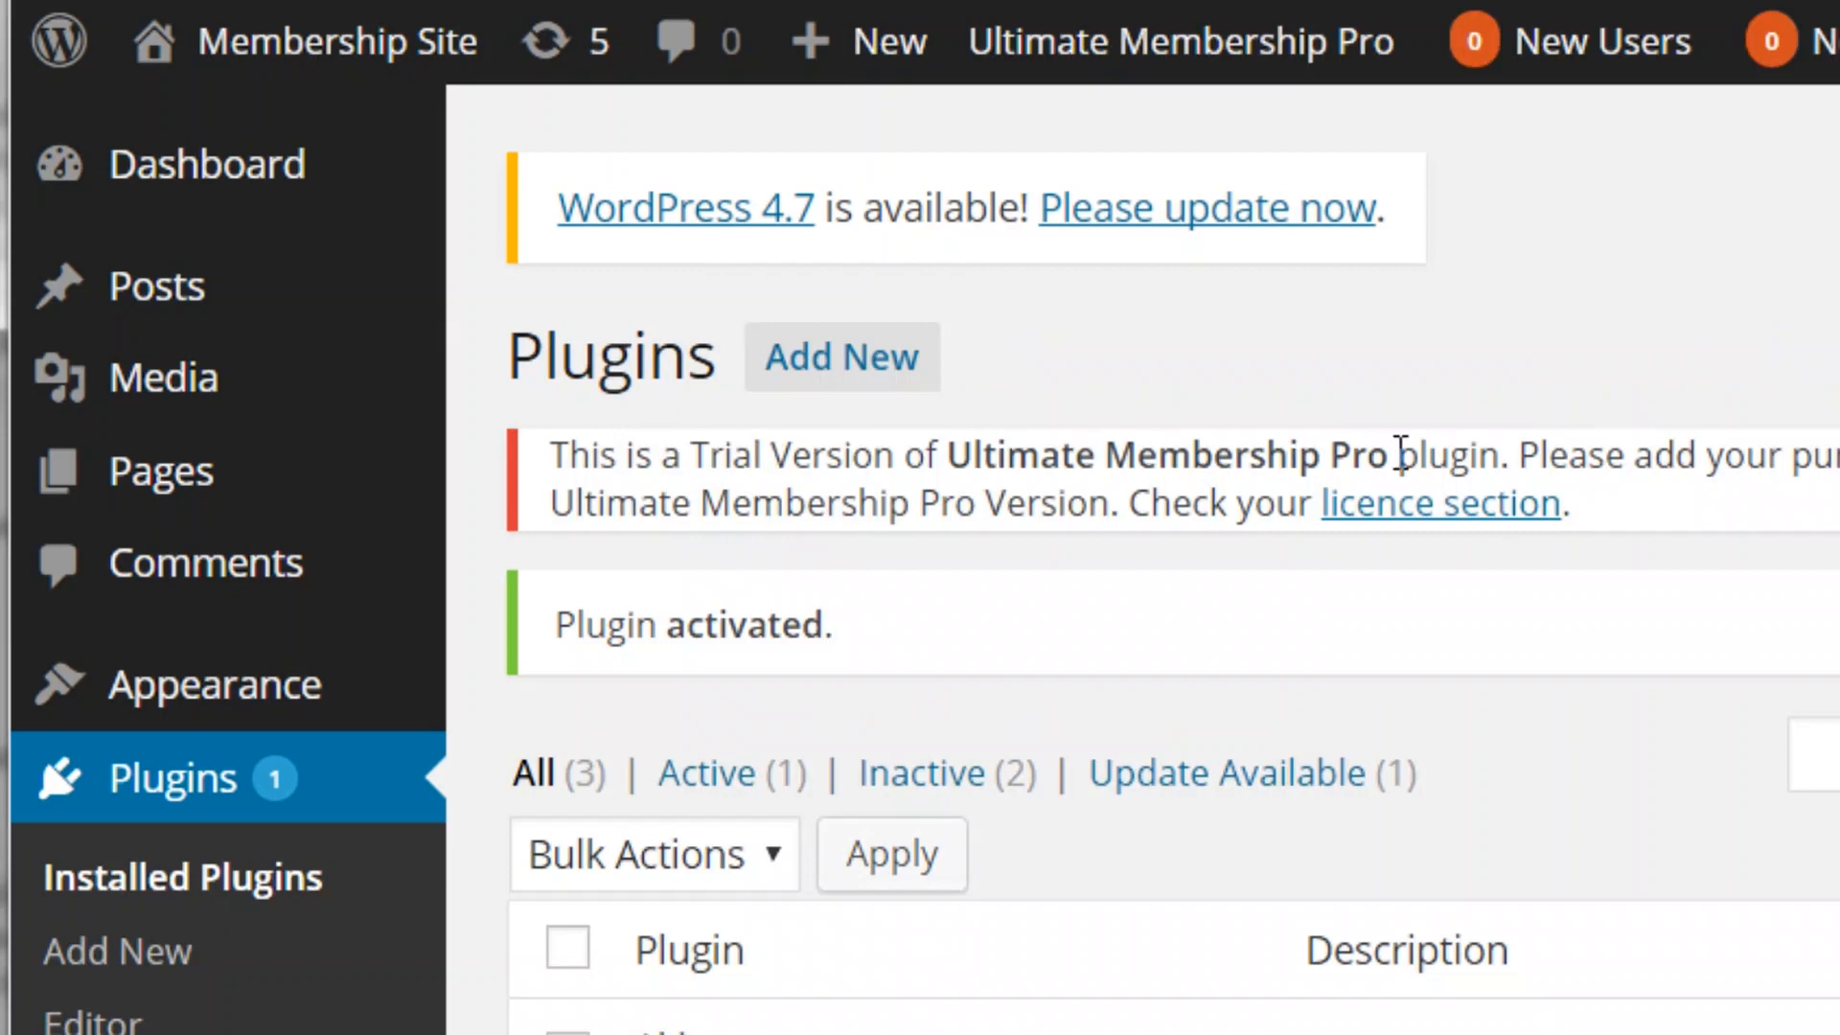
# - Open the plugin's licence section and get the purchase code for activation from the Ultimate Membership Pro entry in the CodeCanyon downloads
pyautogui.click(1488, 530)
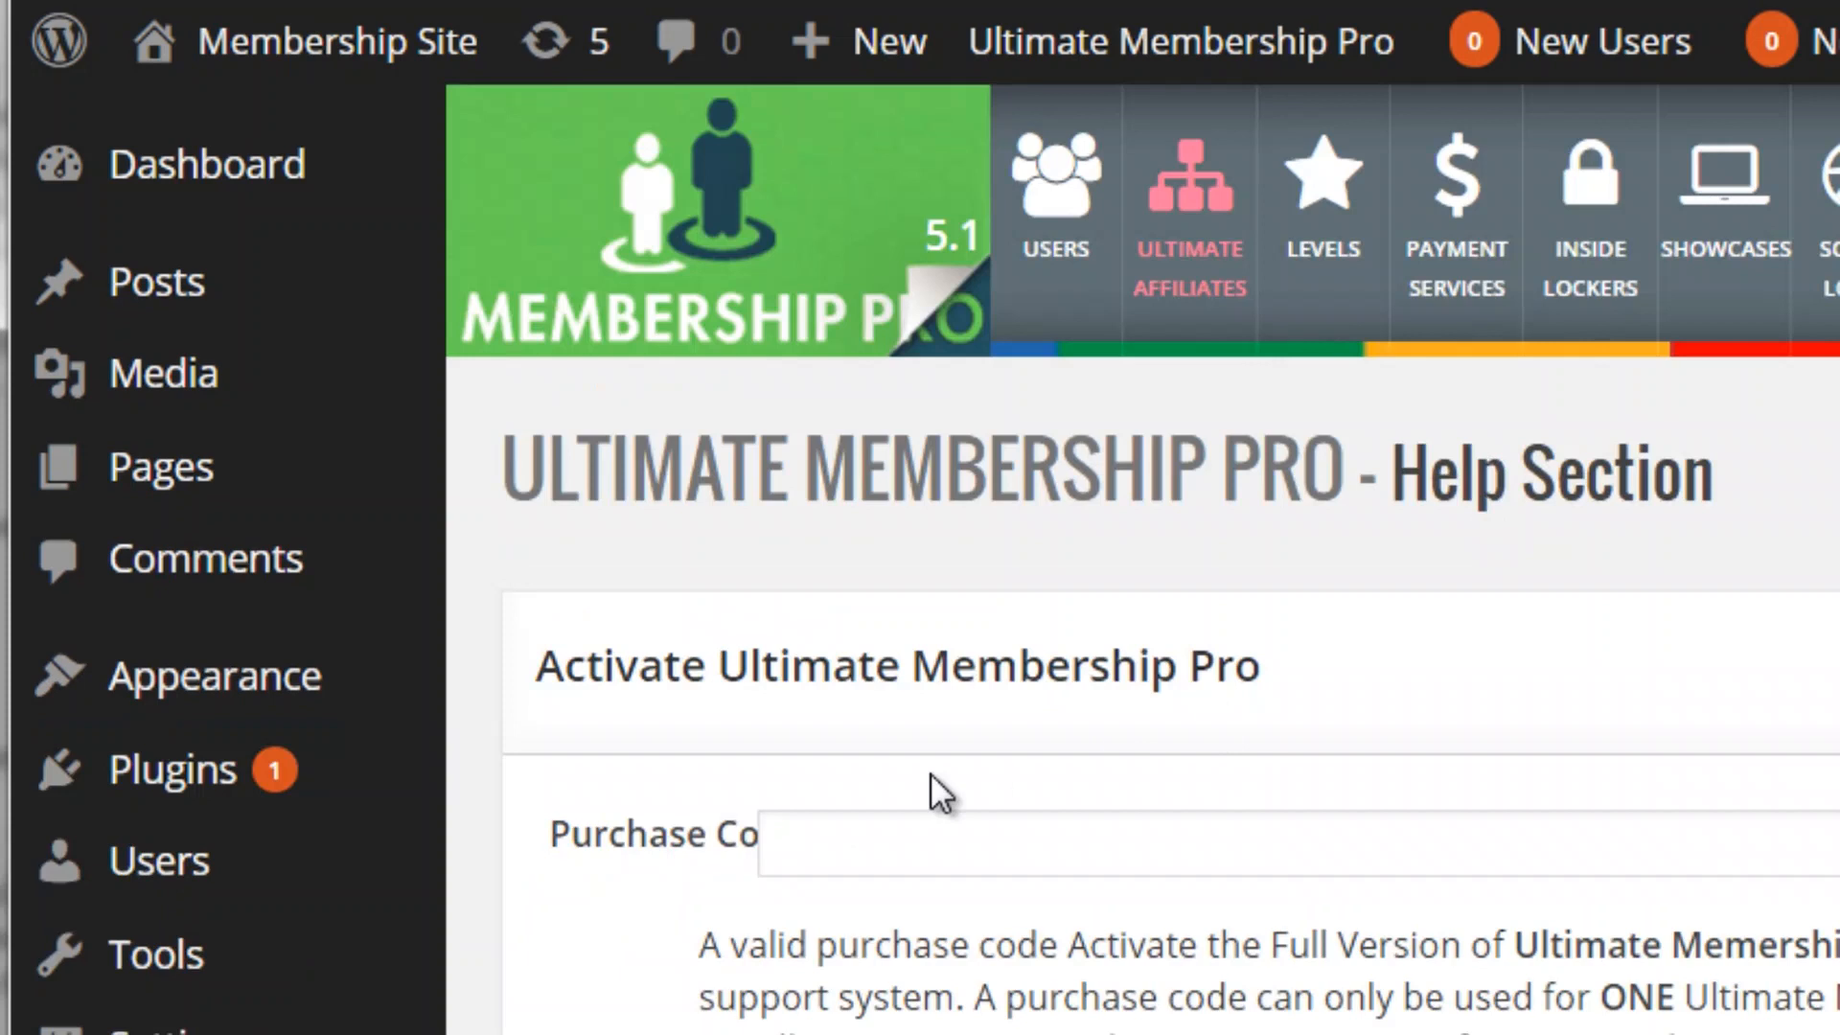
pyautogui.click(832, 855)
pyautogui.scroll(-7, 664, 934)
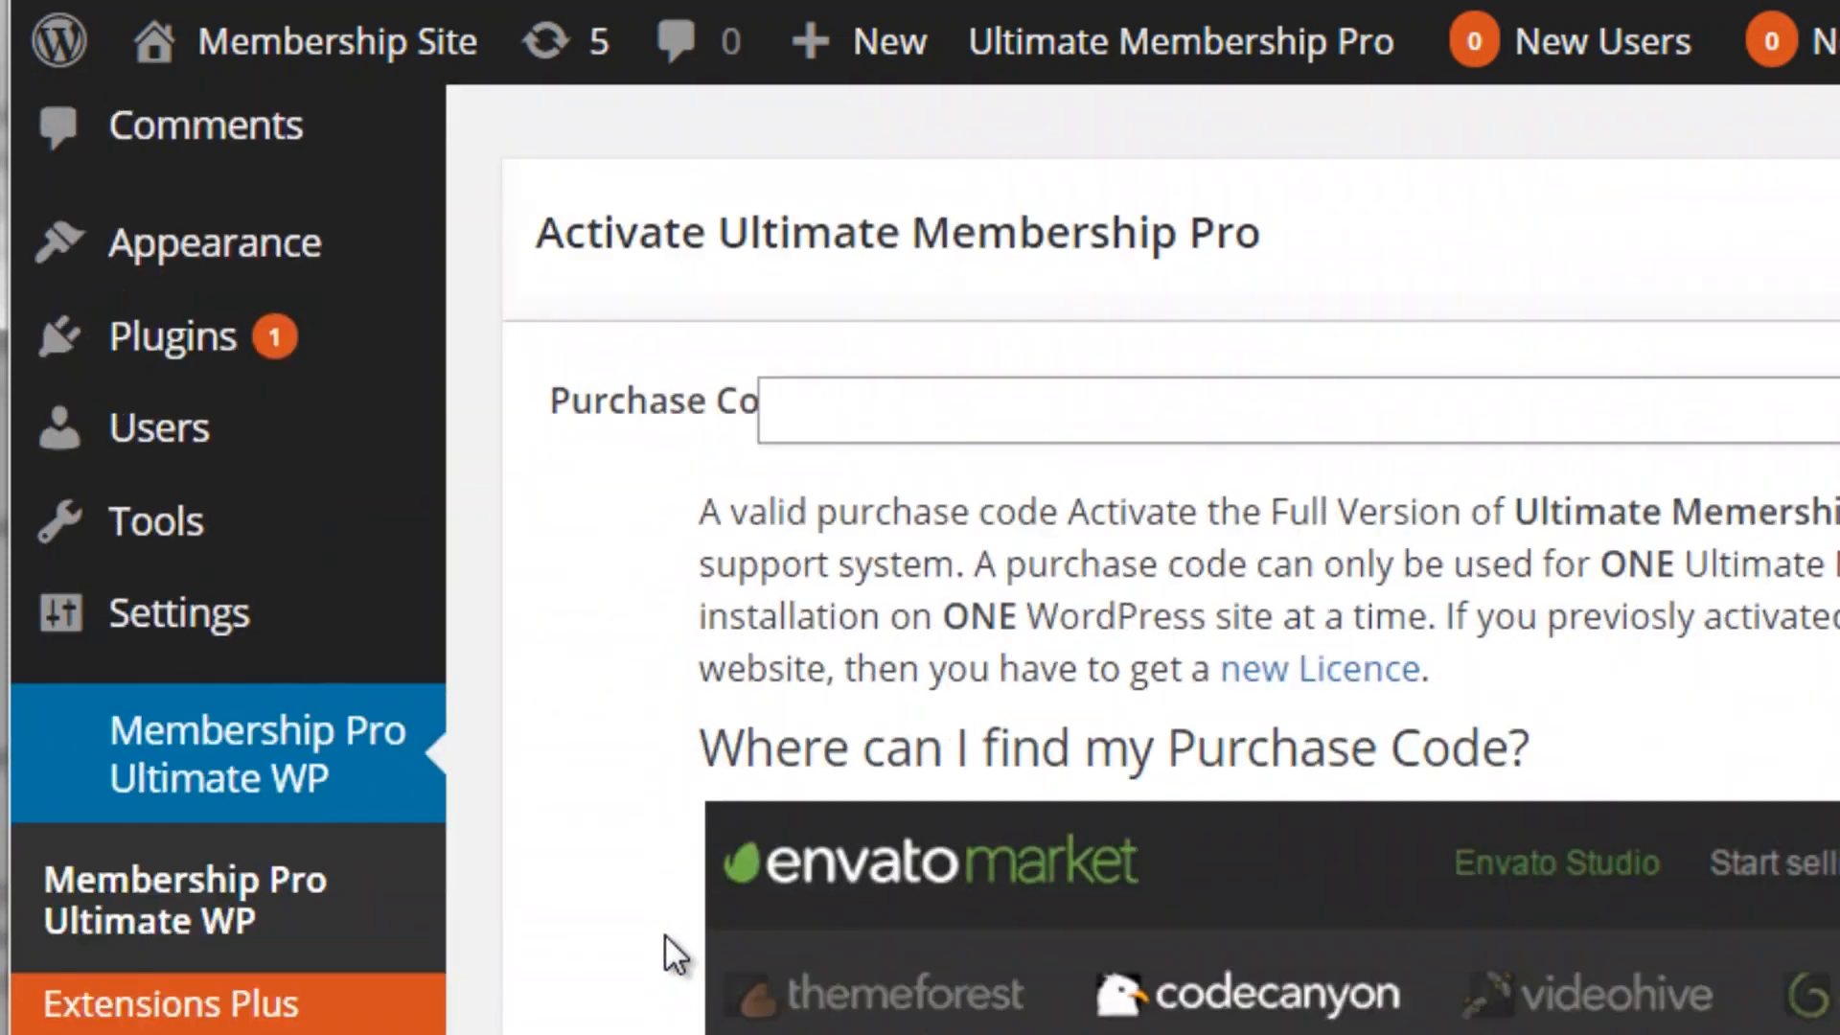
pyautogui.scroll(-10, 664, 934)
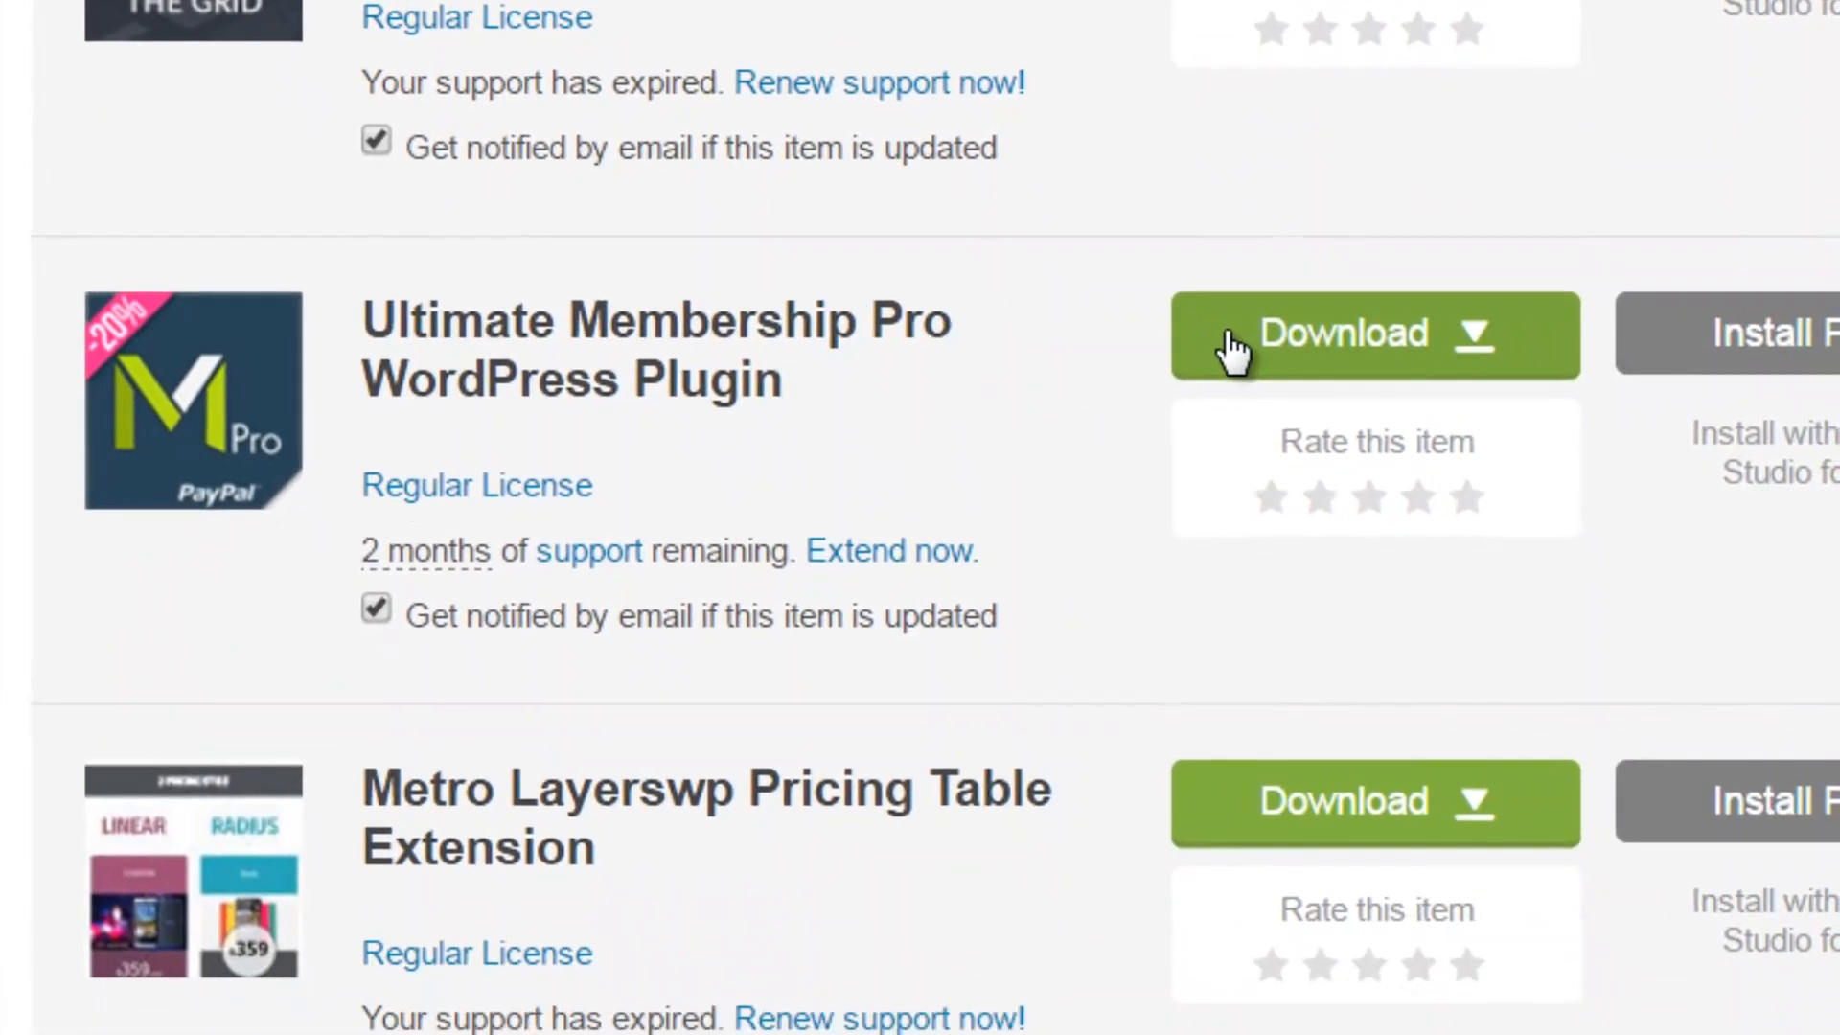
pyautogui.click(1260, 619)
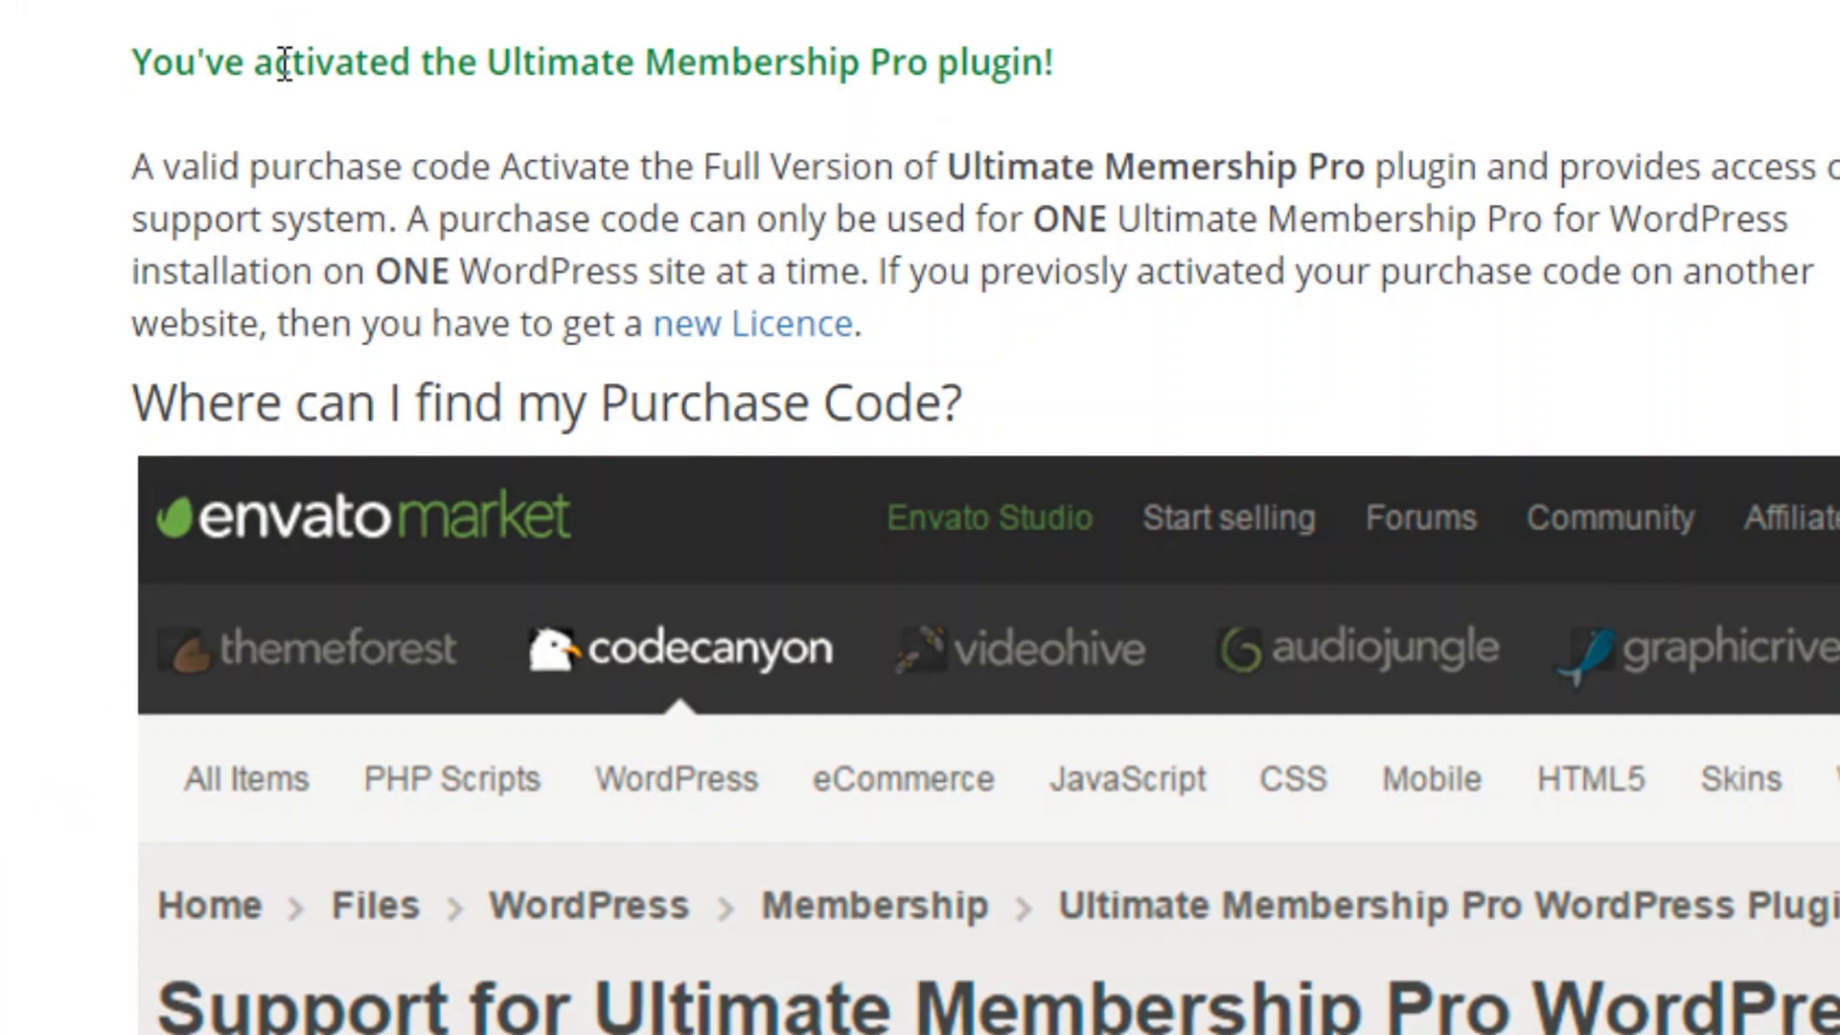
# - Collapse the WordPress admin menu while on the Ultimate Membership Pro dashboard
pyautogui.scroll(-5, 37, 414)
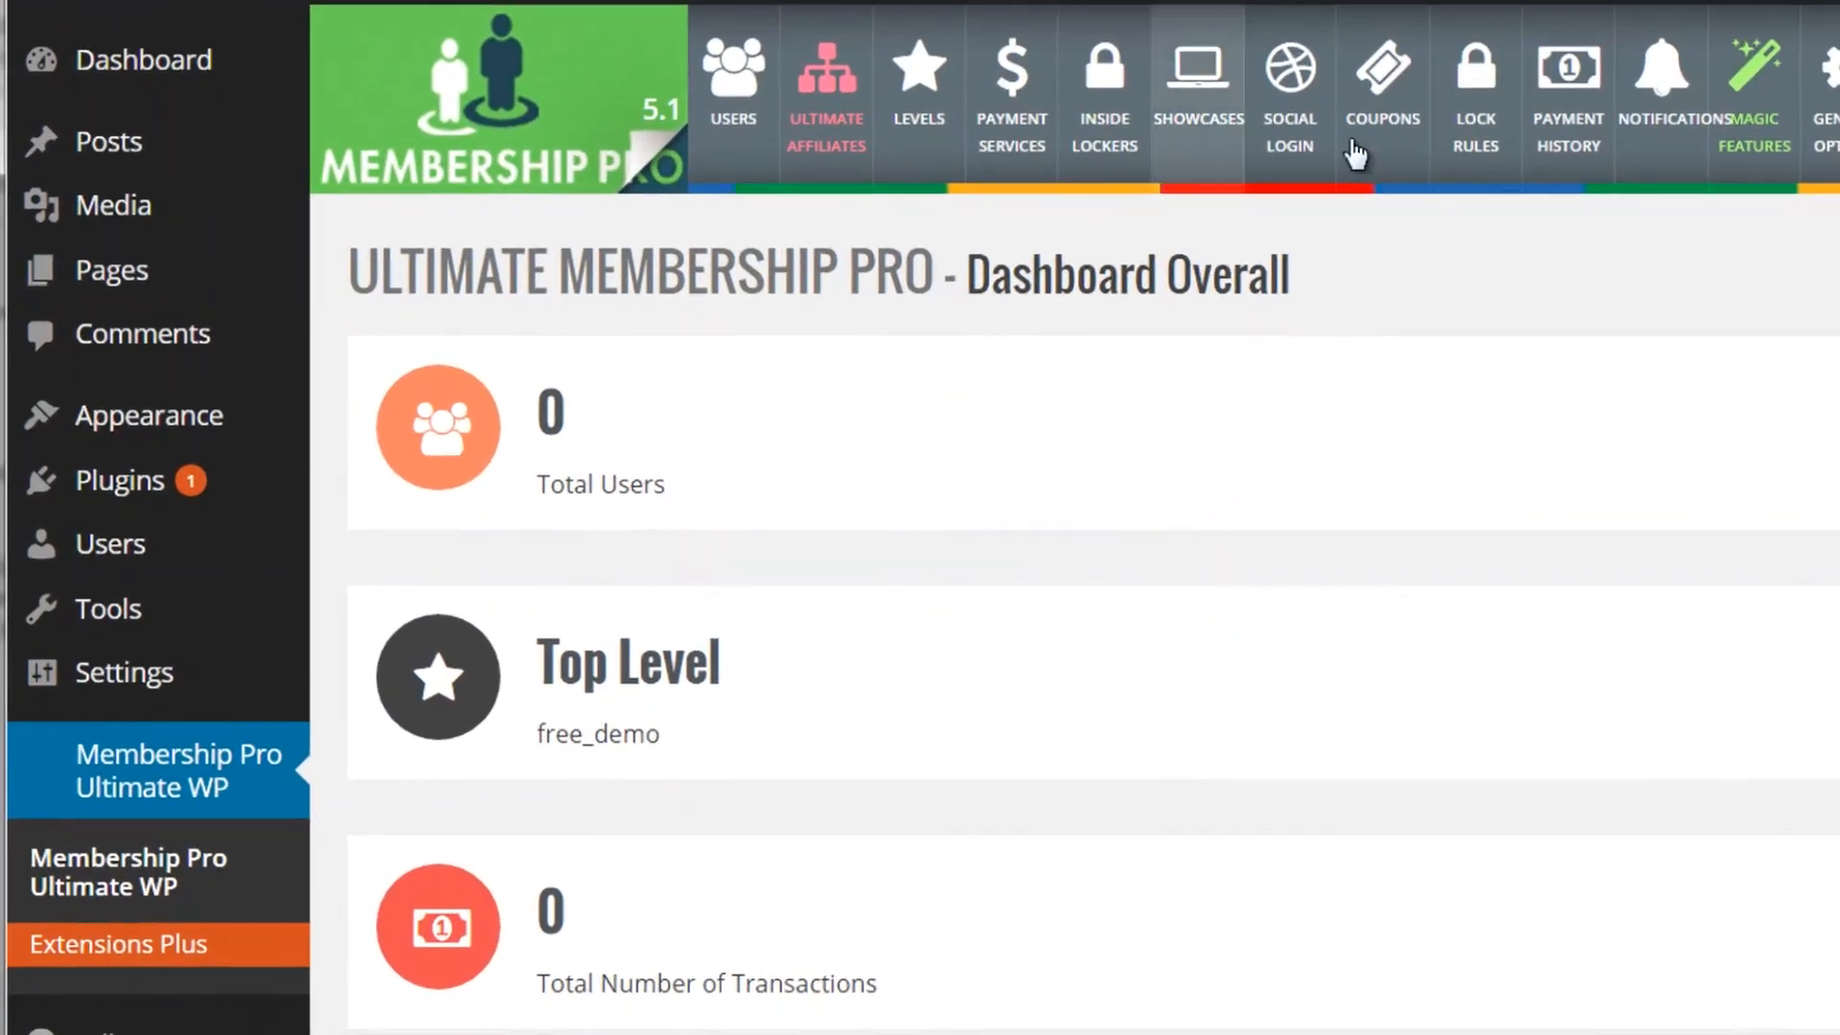
pyautogui.scroll(-2, 320, 666)
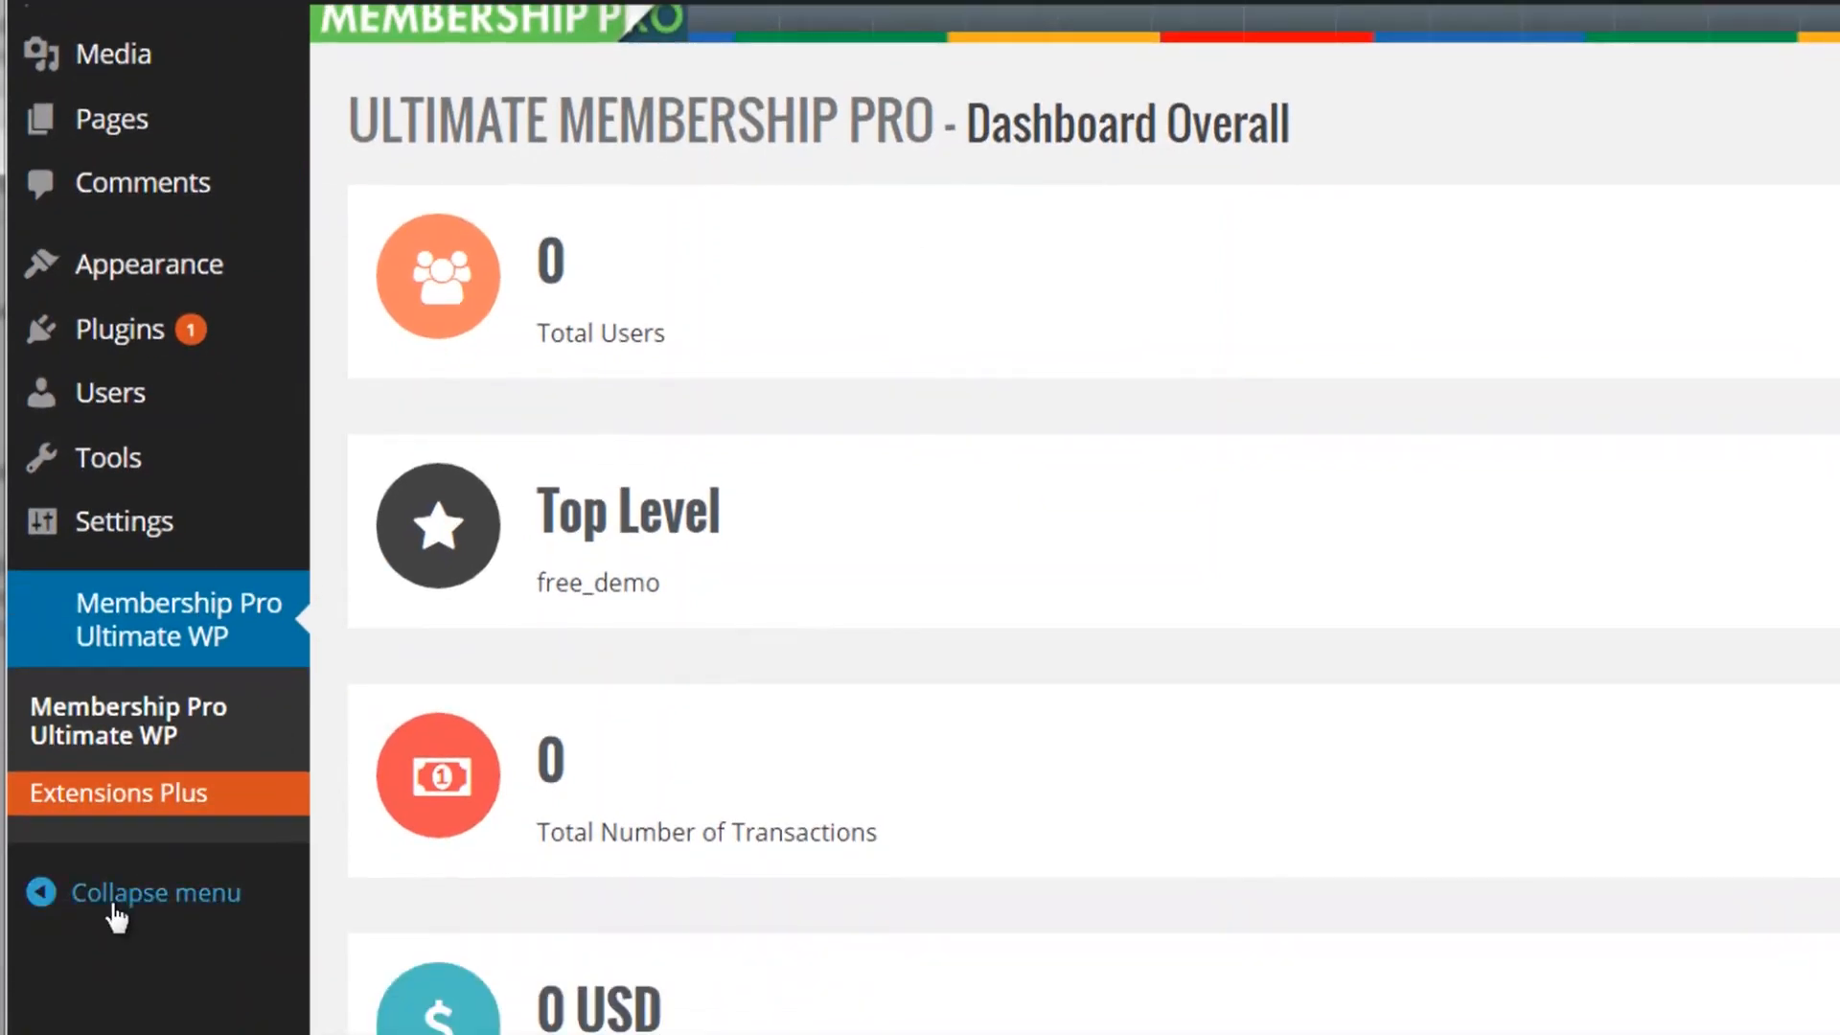
pyautogui.click(114, 903)
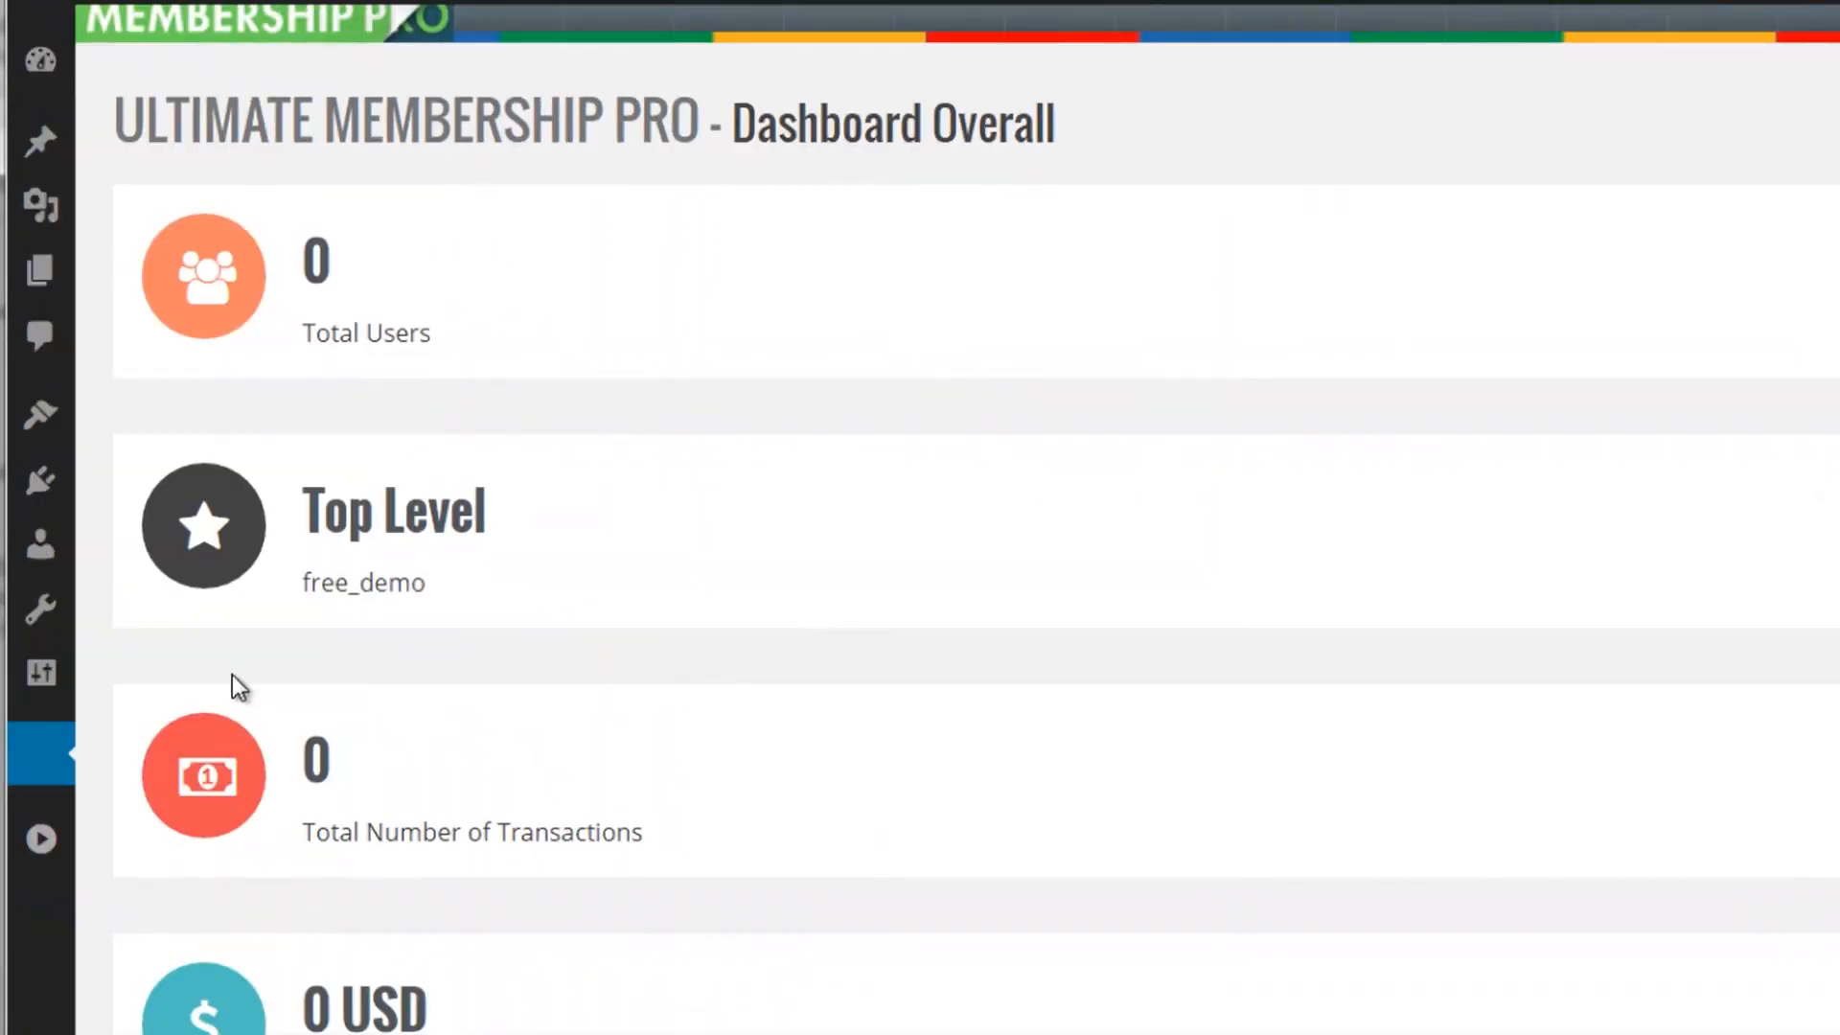
# - Examine the Dashboard Overall totals, members-per-level chart and latest registered users, and open the membership levels list
pyautogui.scroll(2, 233, 652)
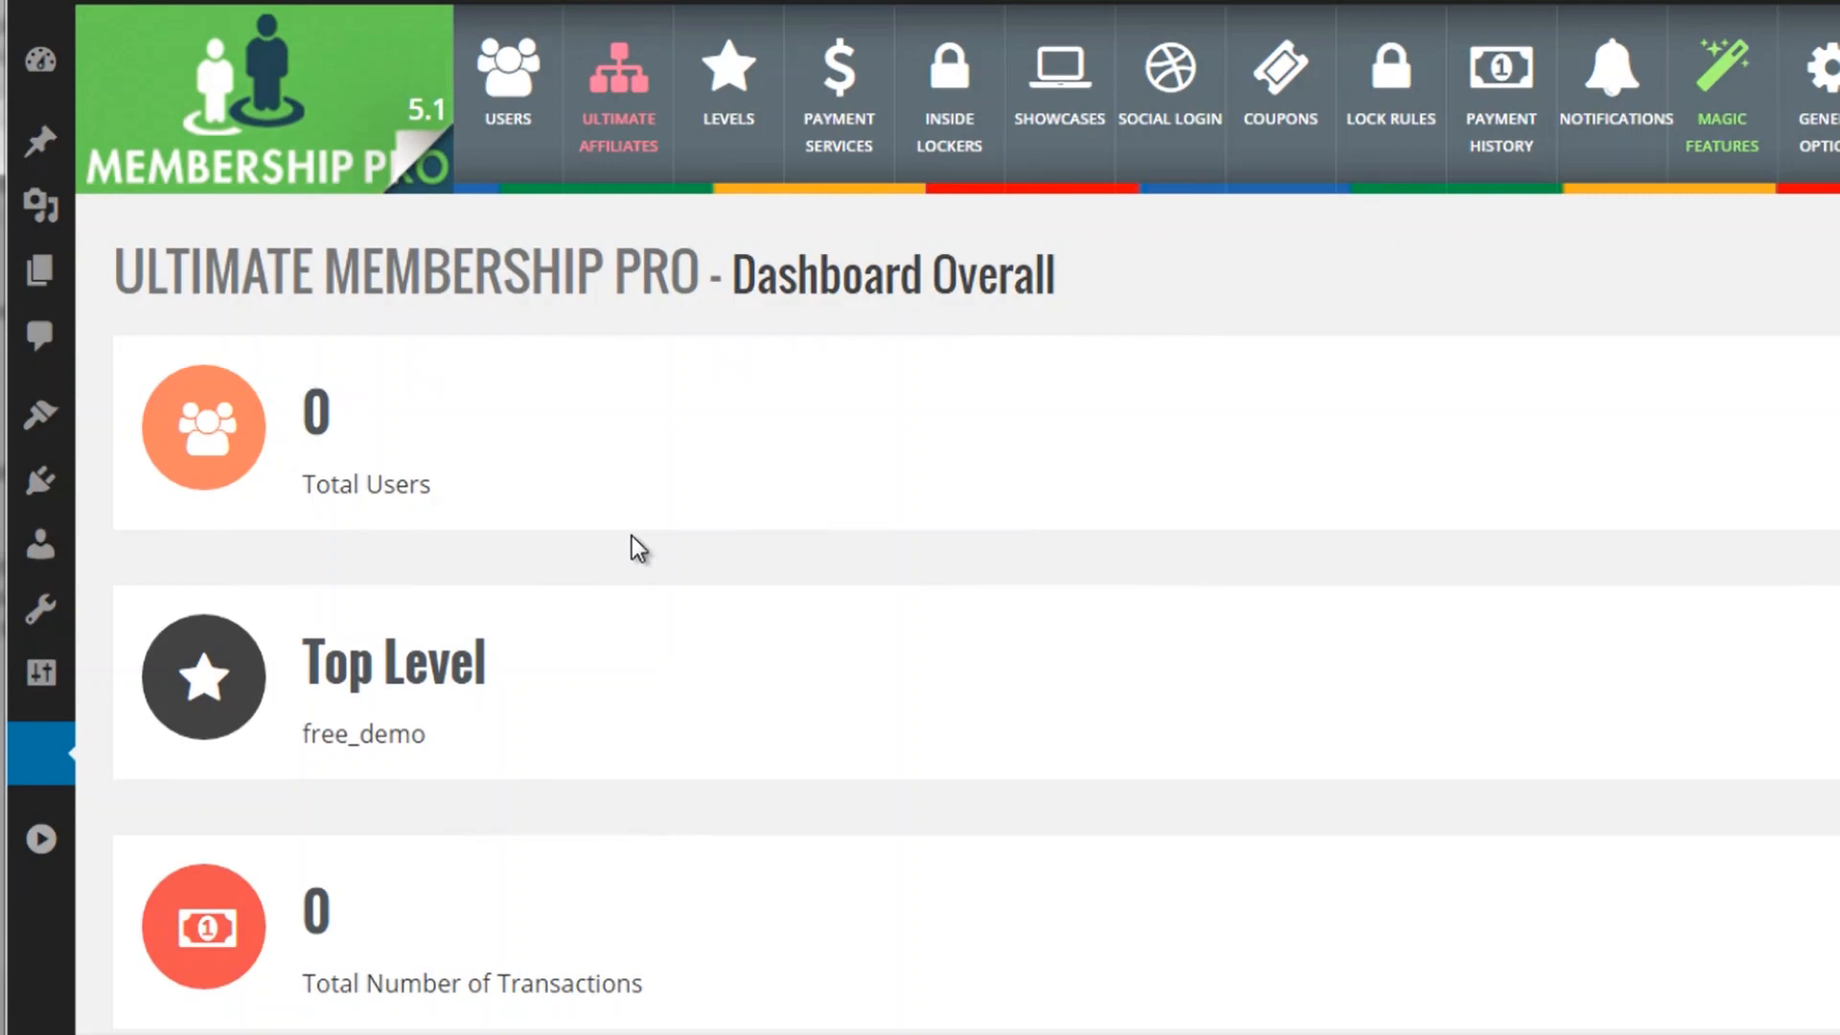
pyautogui.scroll(-5, 630, 535)
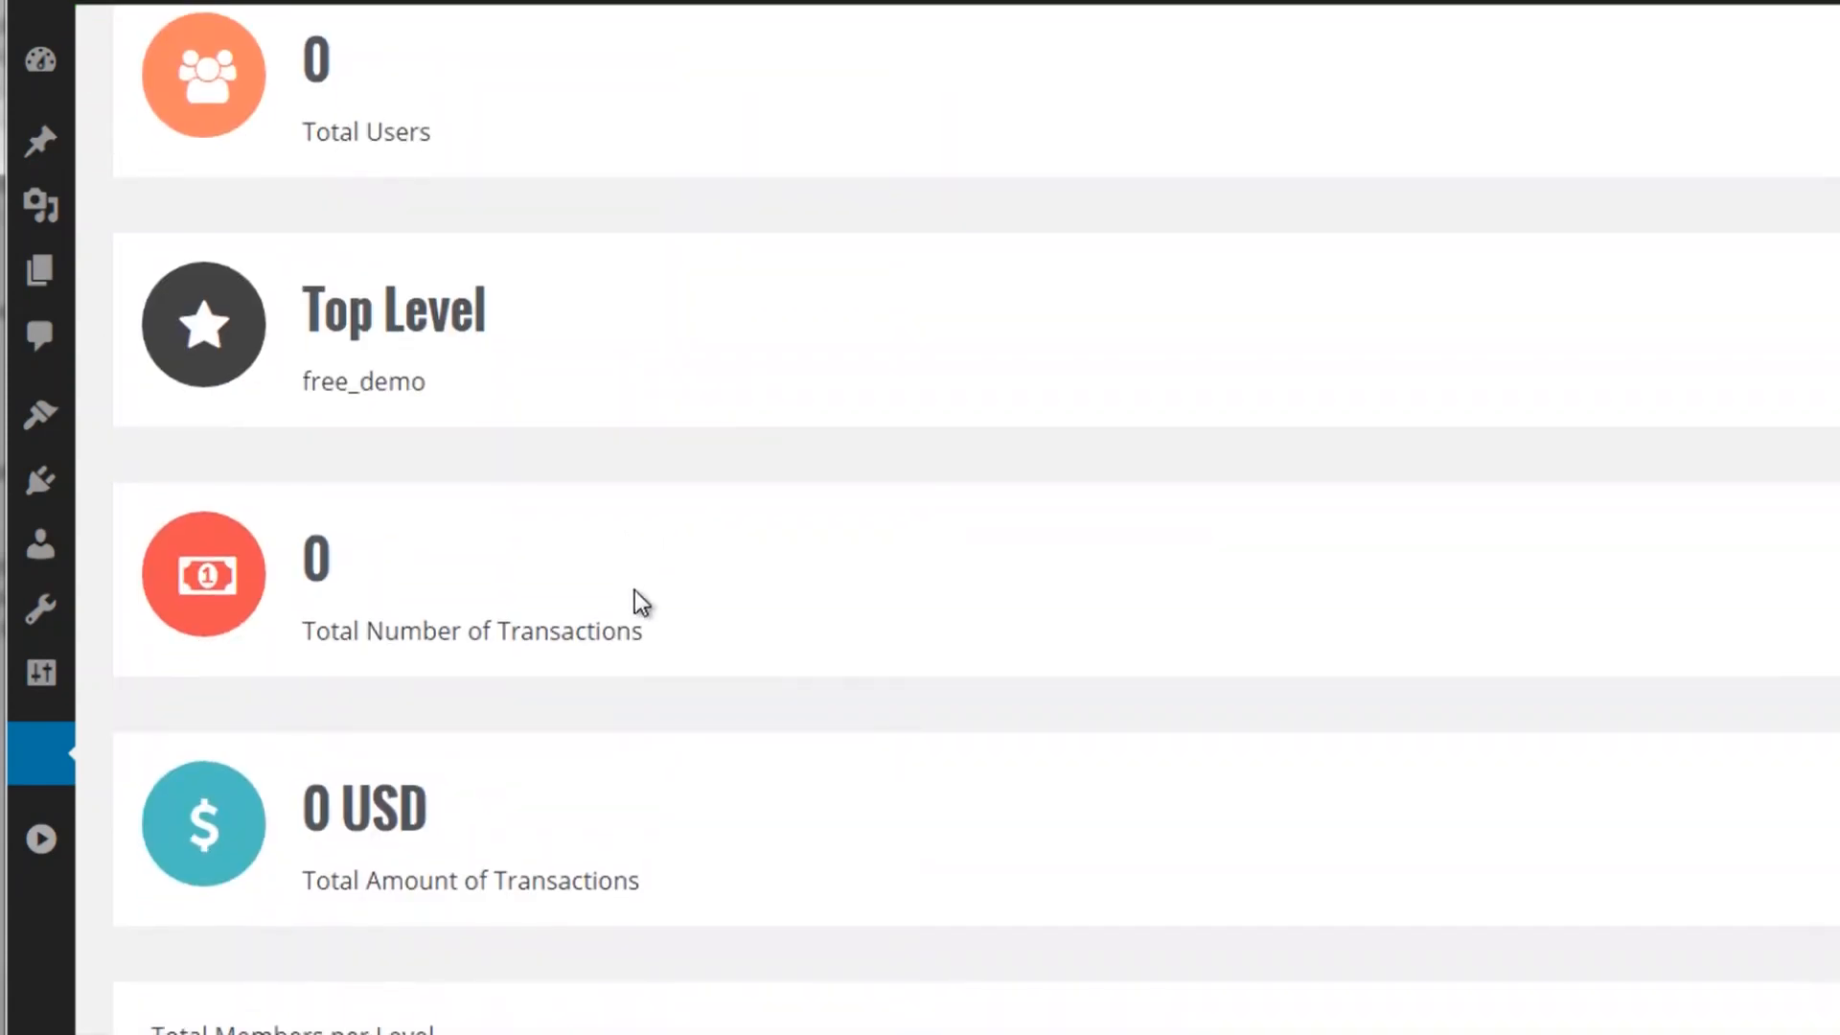
pyautogui.scroll(-5, 629, 751)
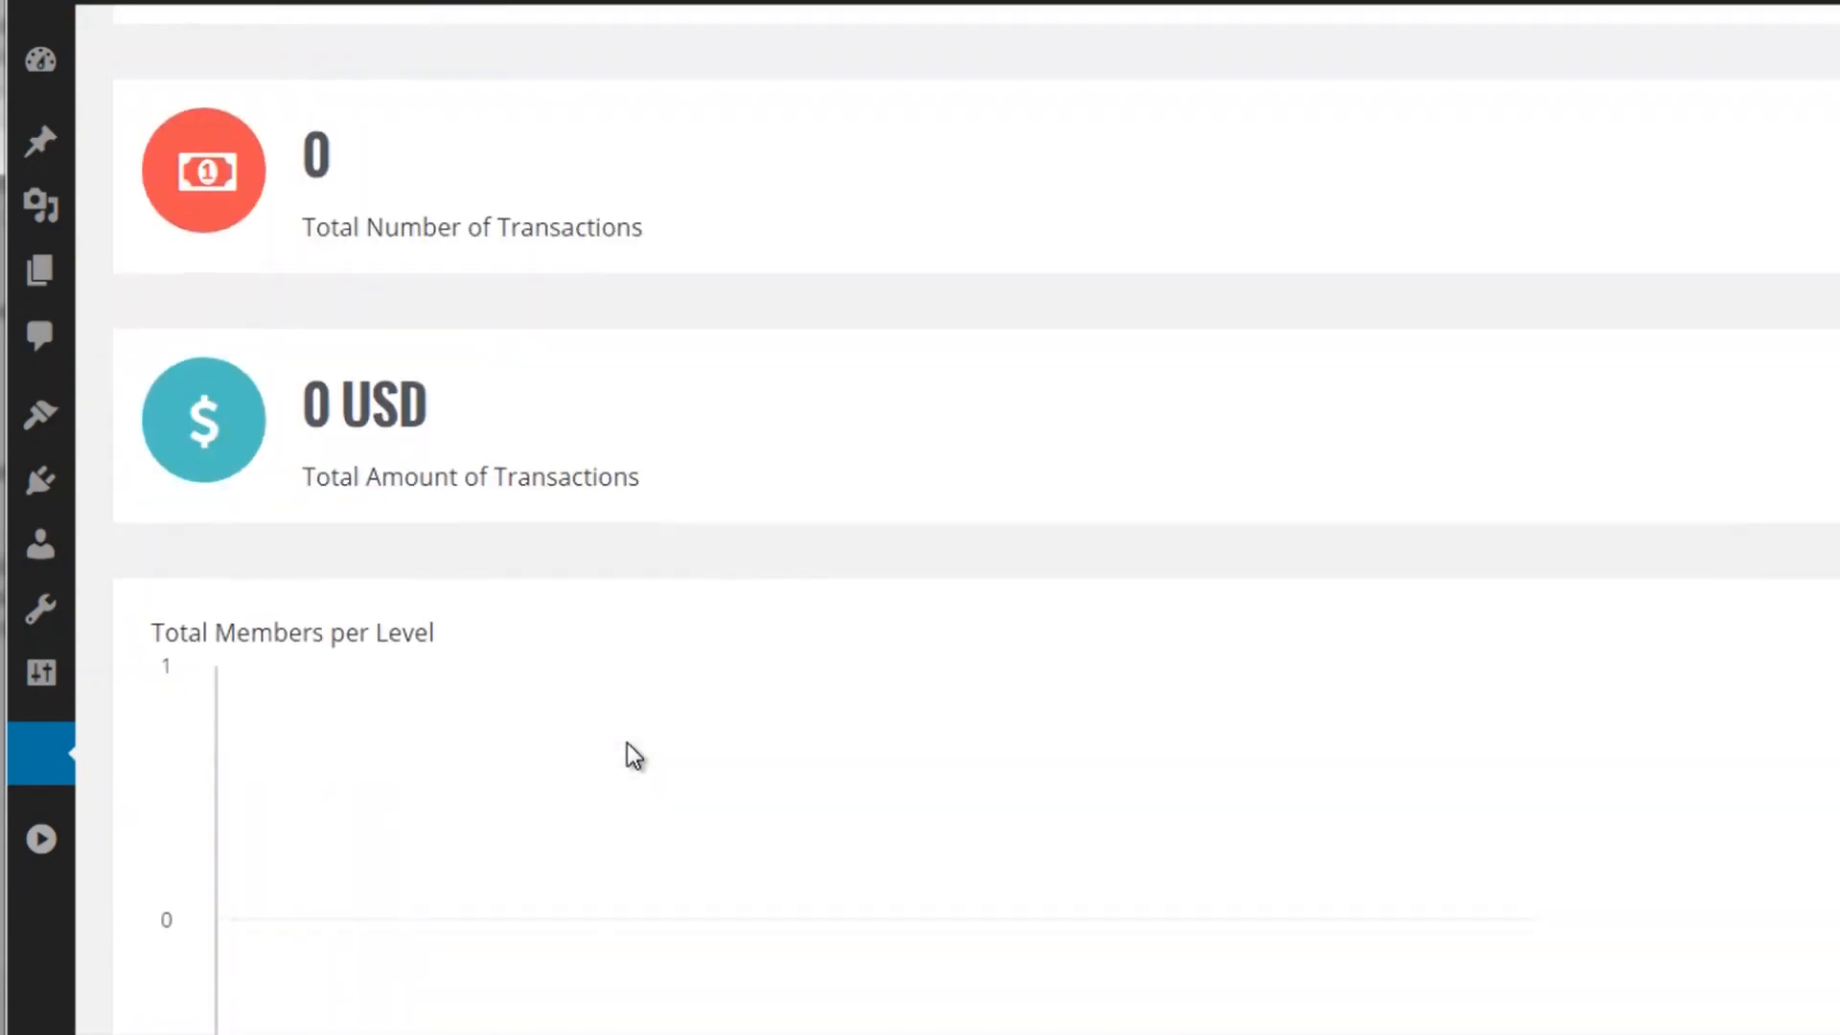
pyautogui.scroll(-5, 624, 744)
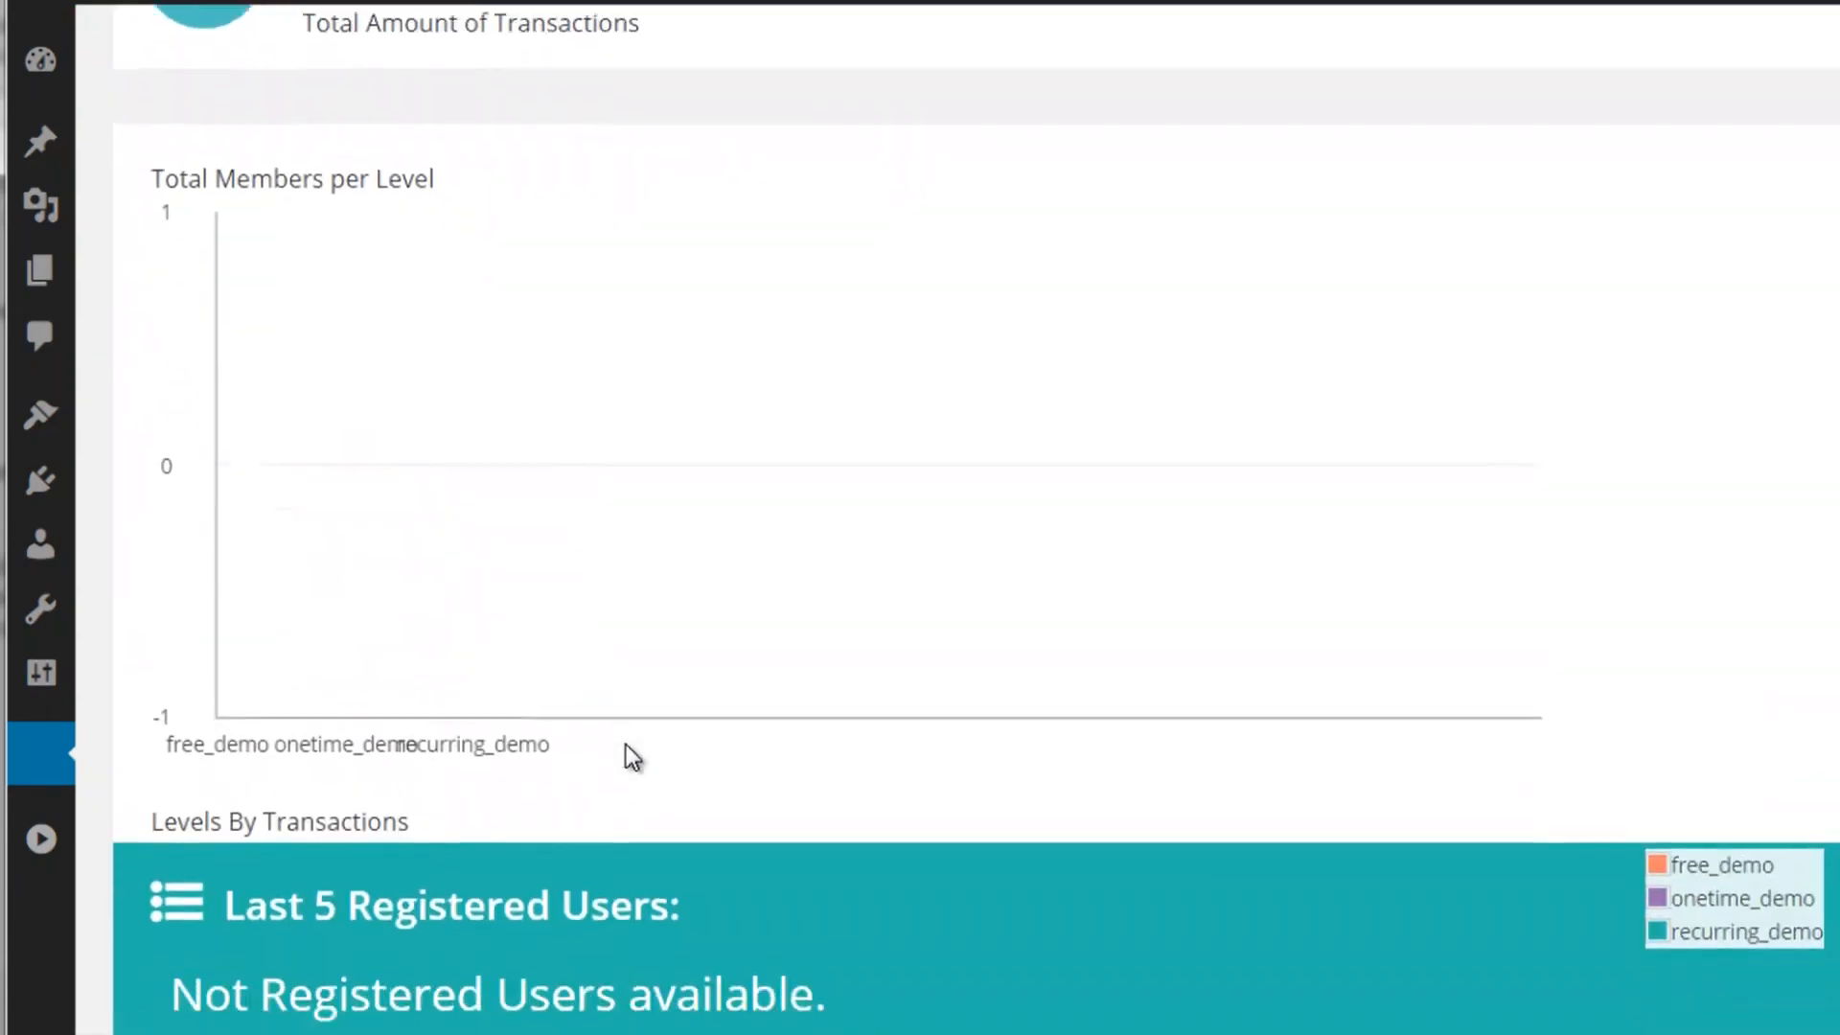
pyautogui.scroll(-2, 625, 744)
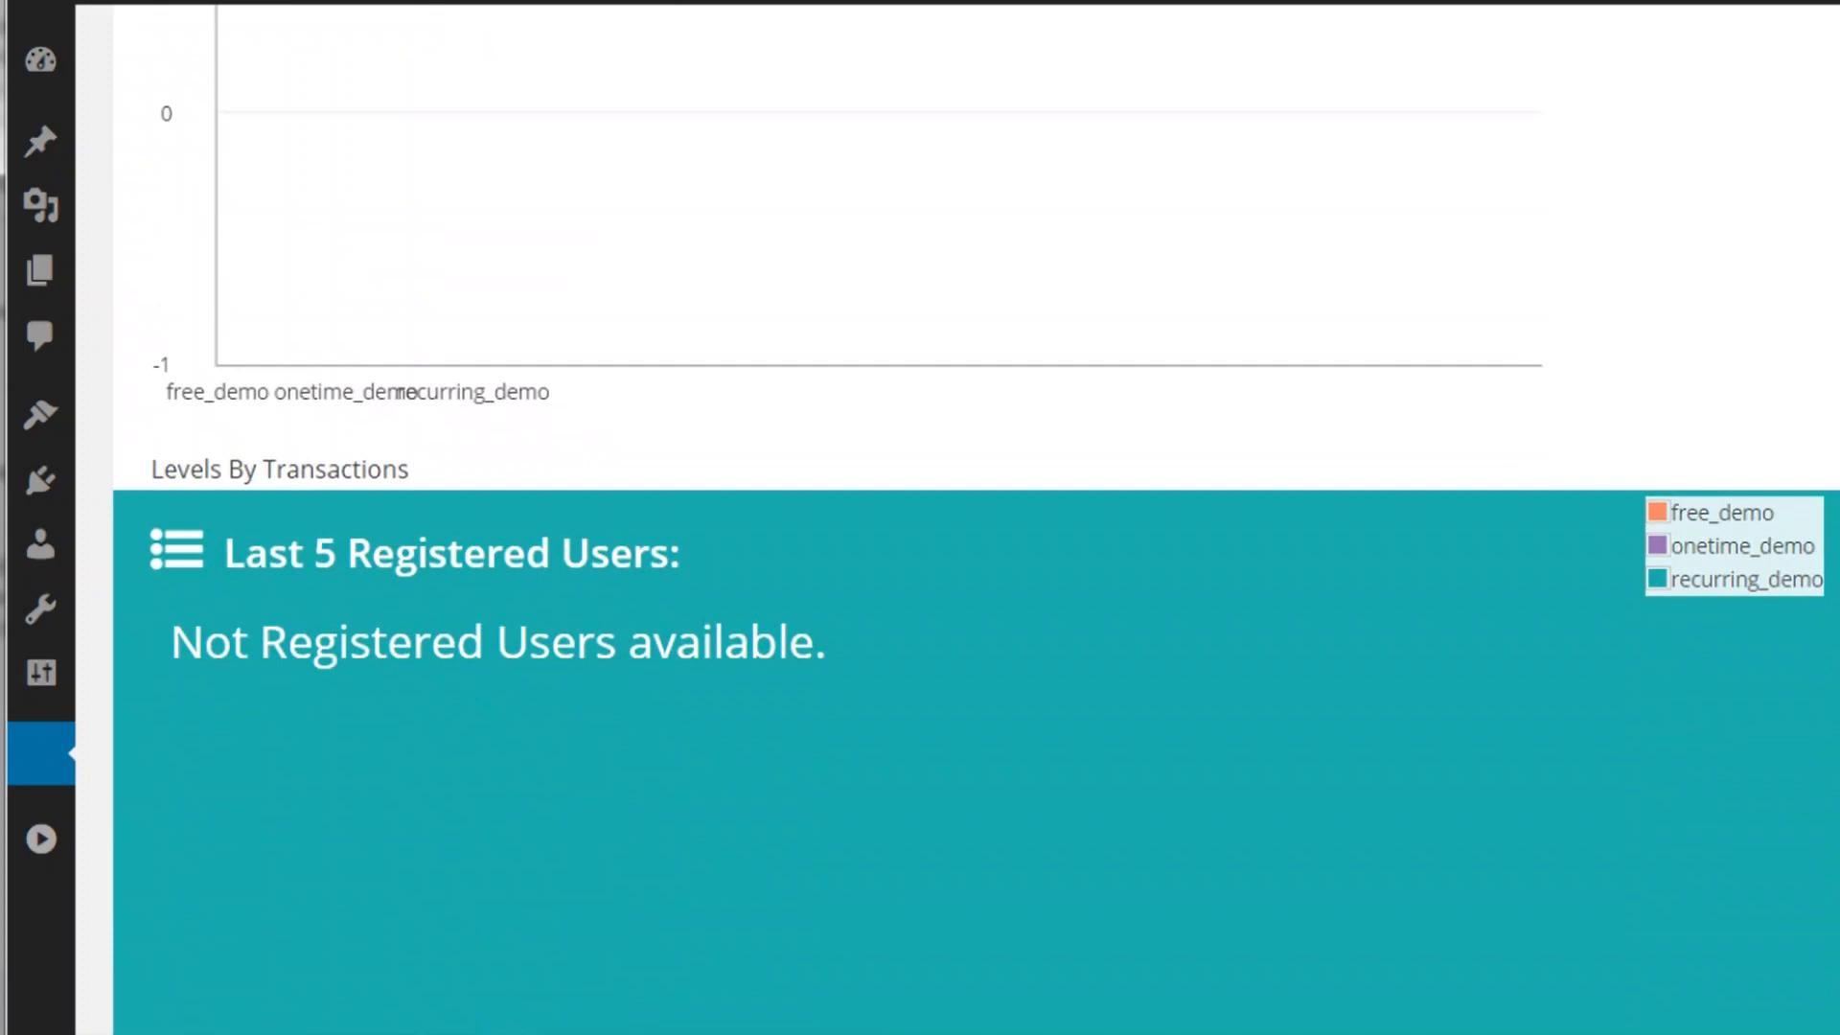
pyautogui.scroll(-10, 625, 744)
pyautogui.scroll(20, 625, 744)
pyautogui.scroll(3, 625, 744)
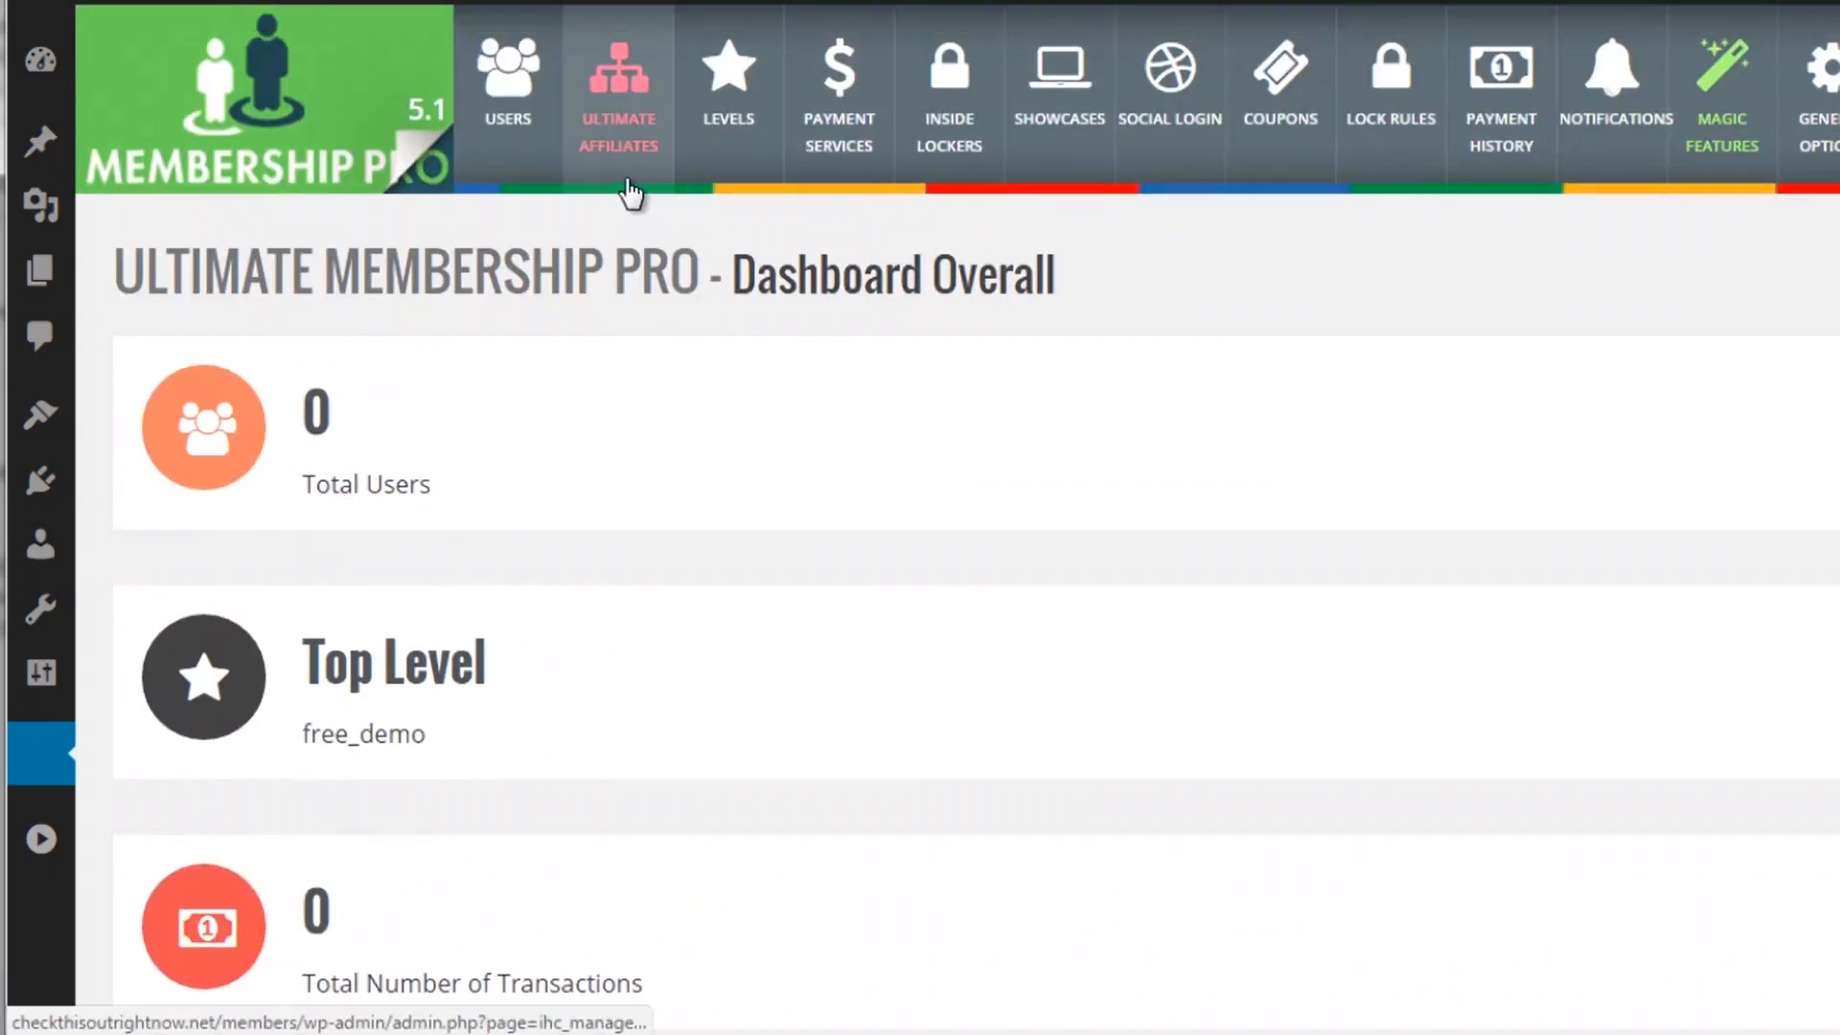
pyautogui.click(719, 113)
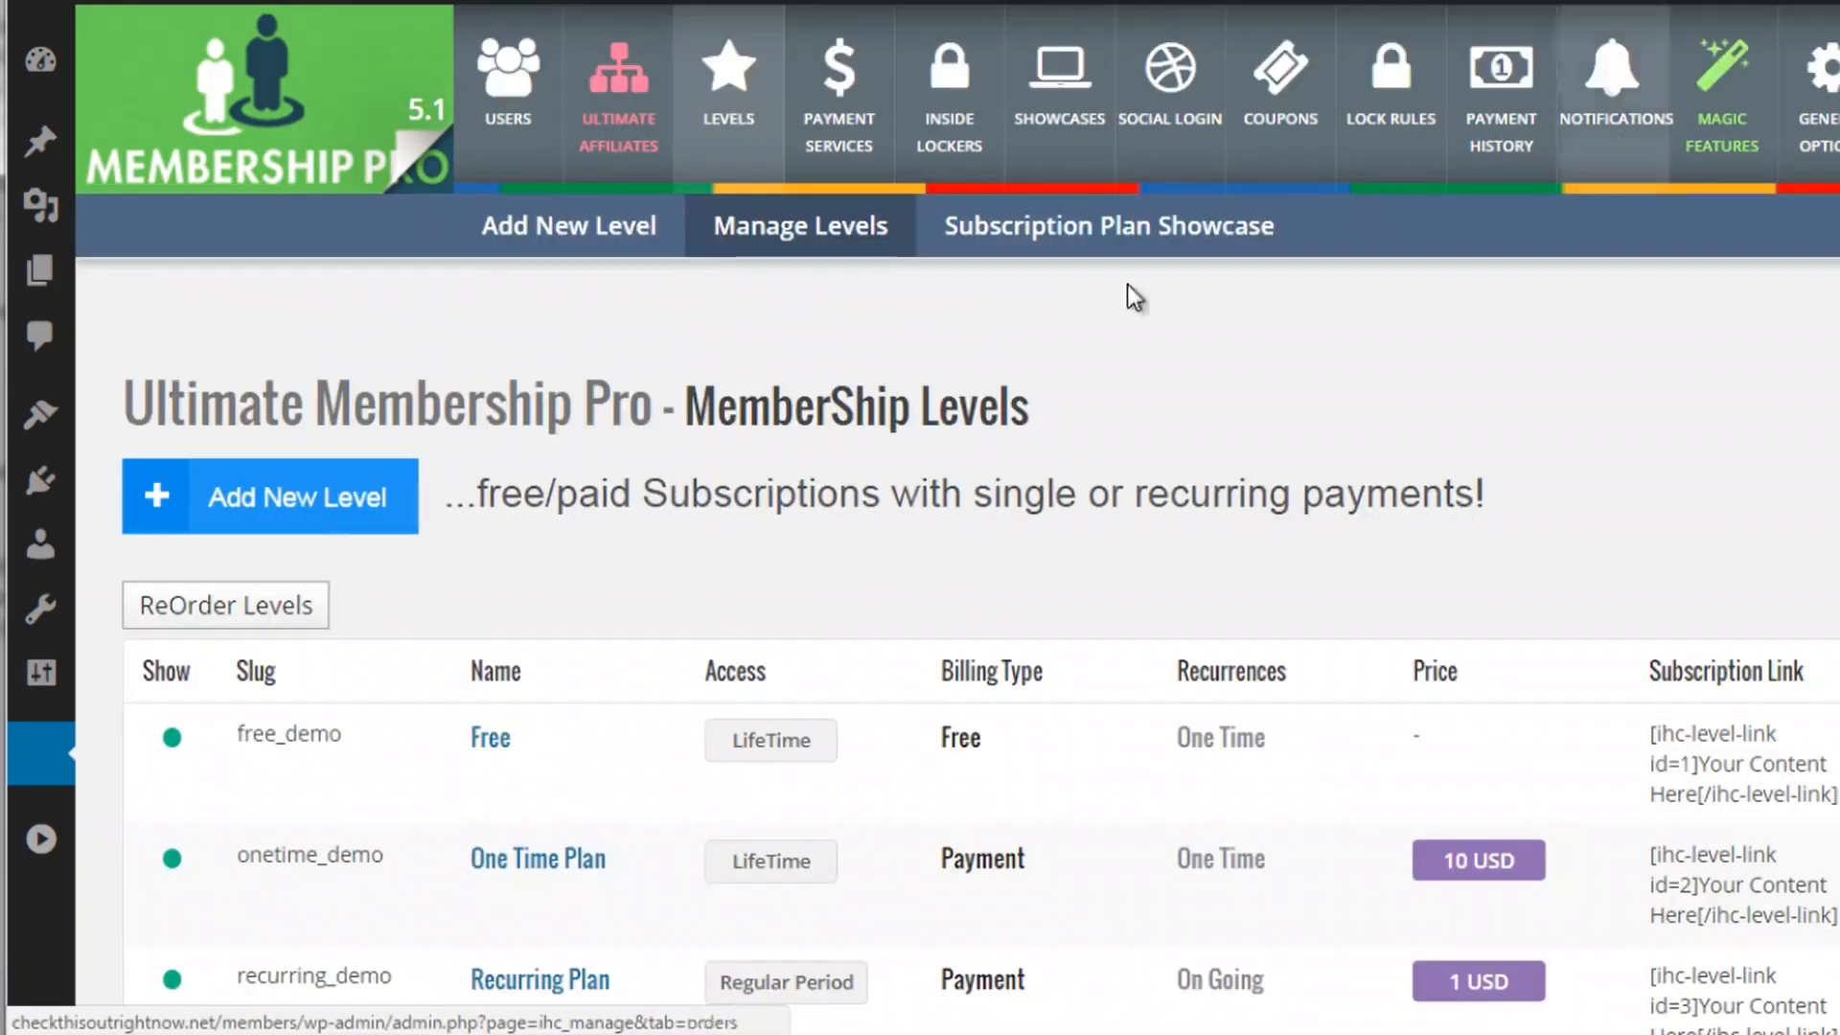
# - Examine the membership levels list, checking each plan's access, billing type, recurrence, price and subscription link
pyautogui.scroll(-1, 761, 468)
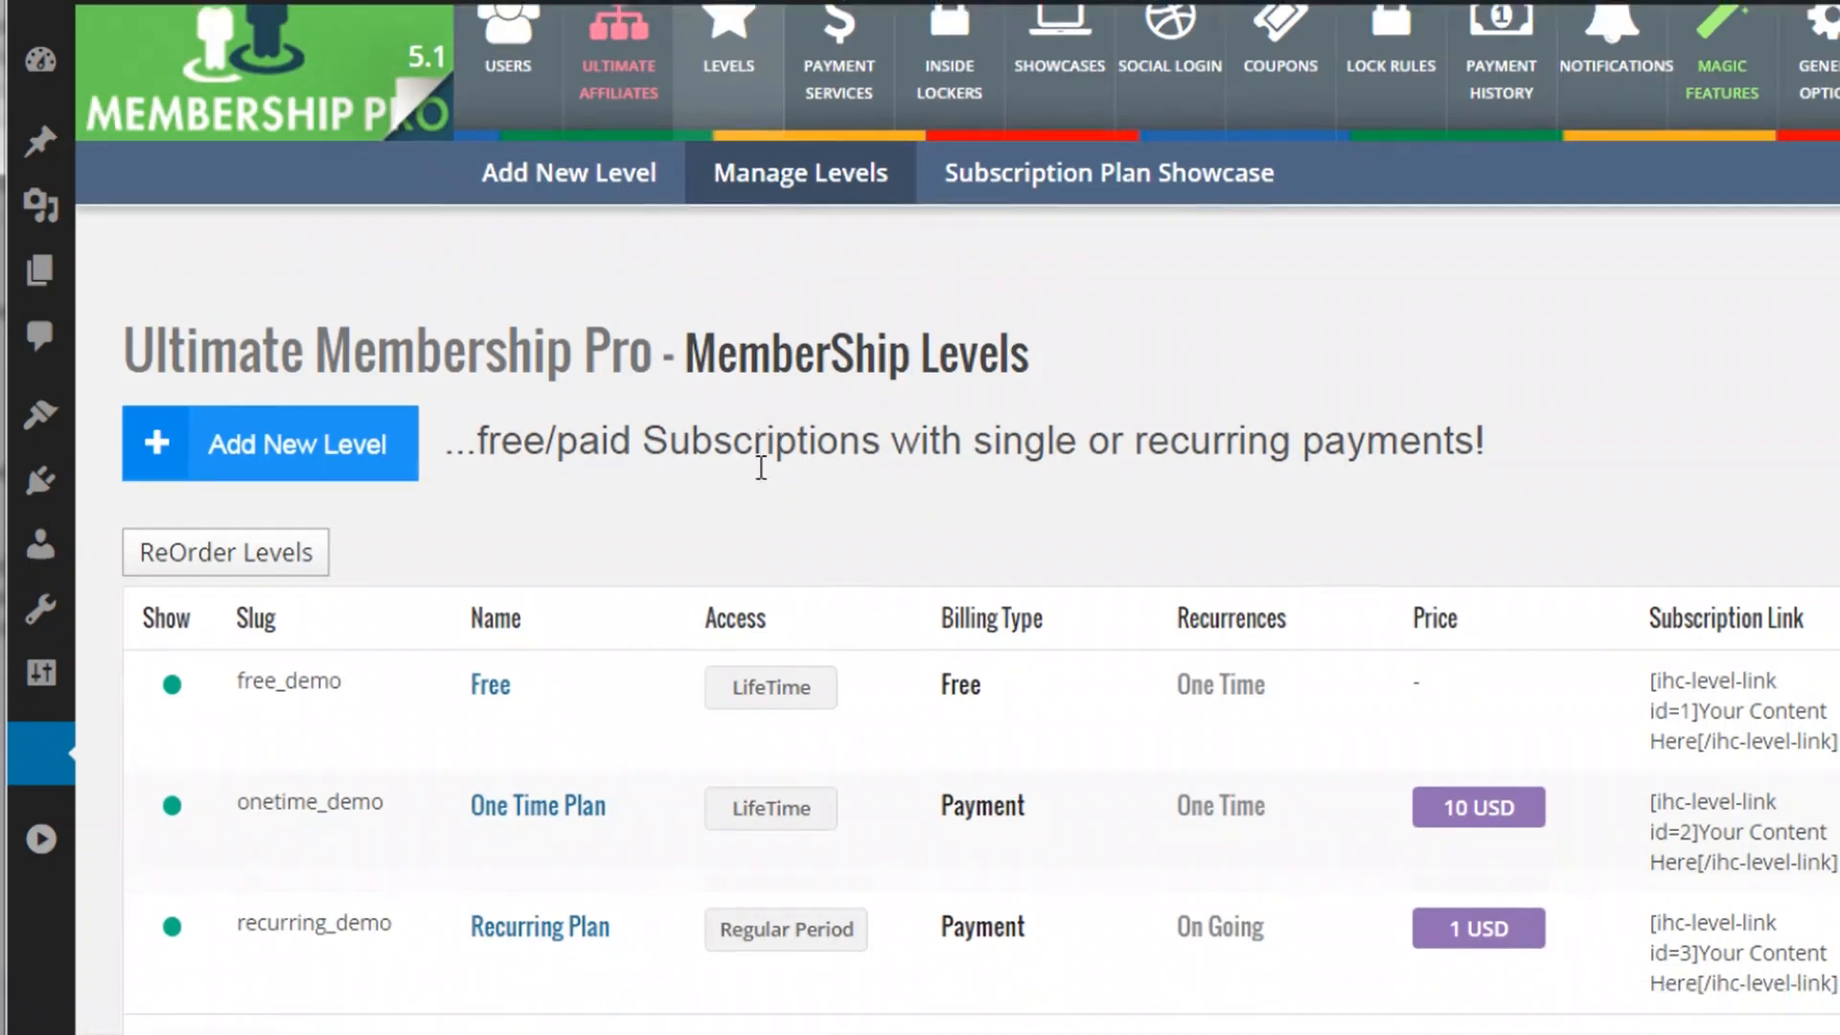
pyautogui.scroll(-3, 761, 468)
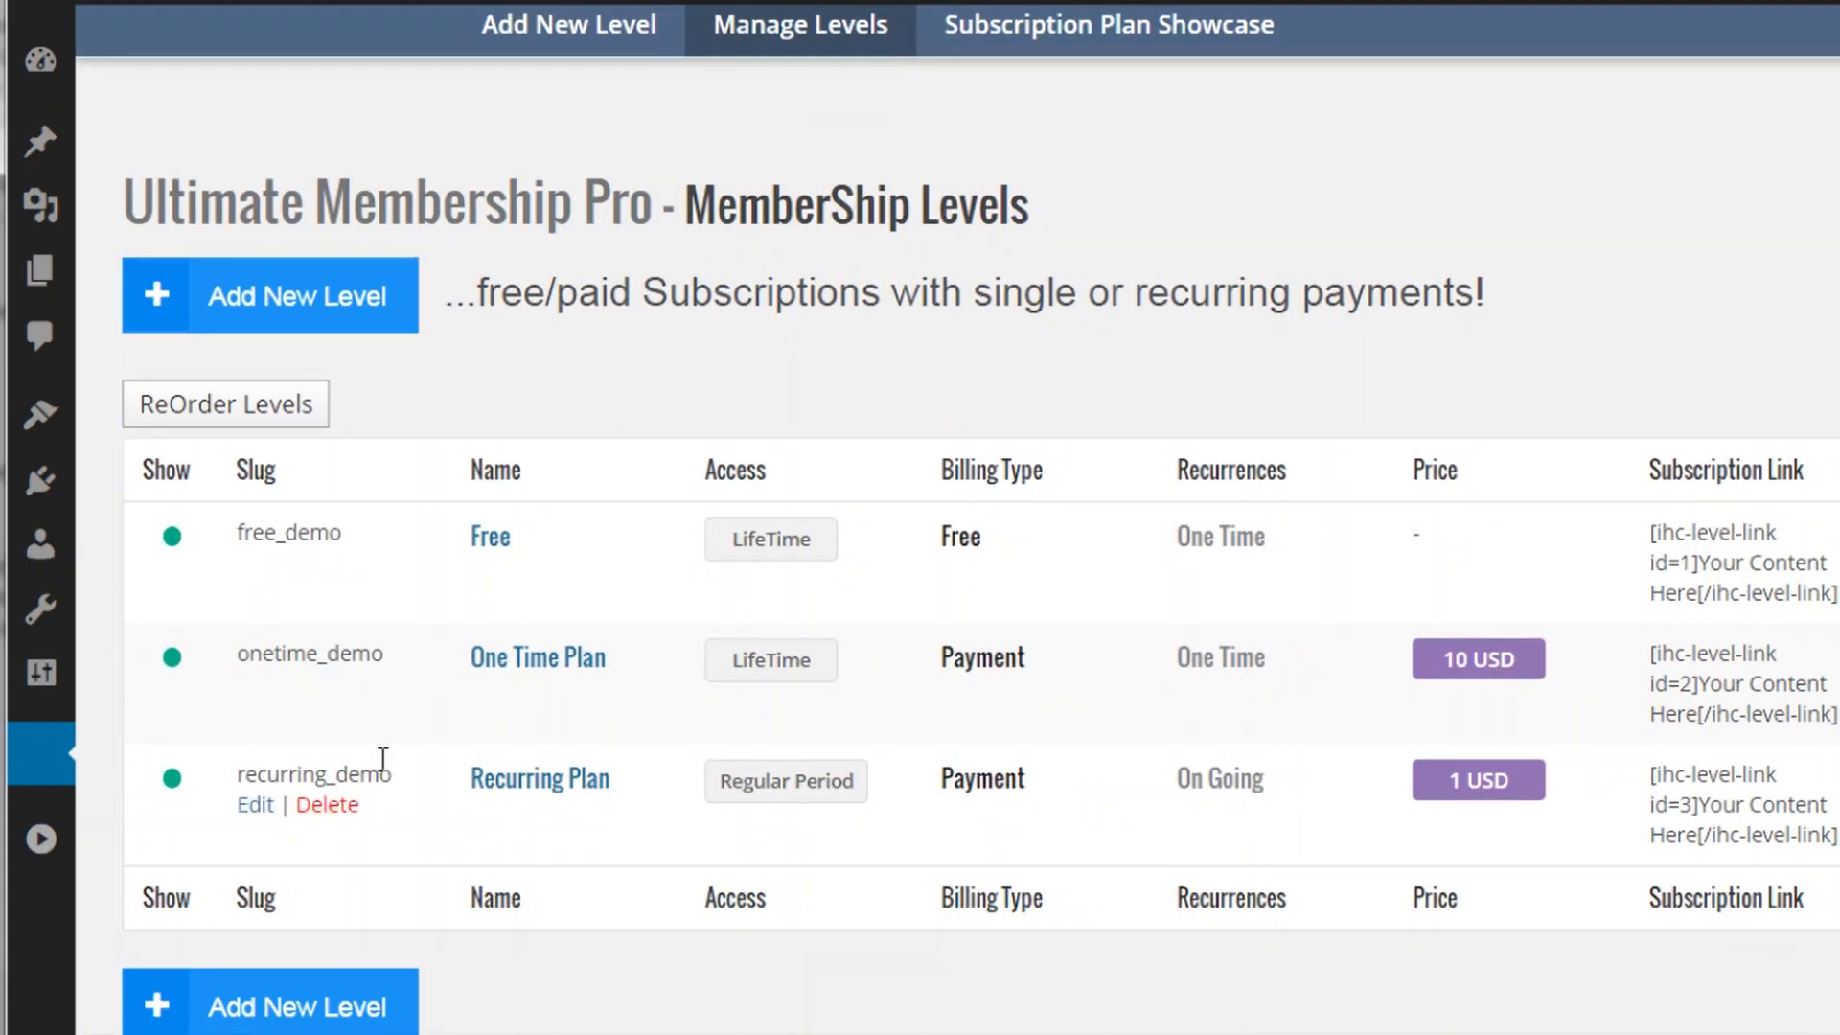
pyautogui.scroll(3, 389, 733)
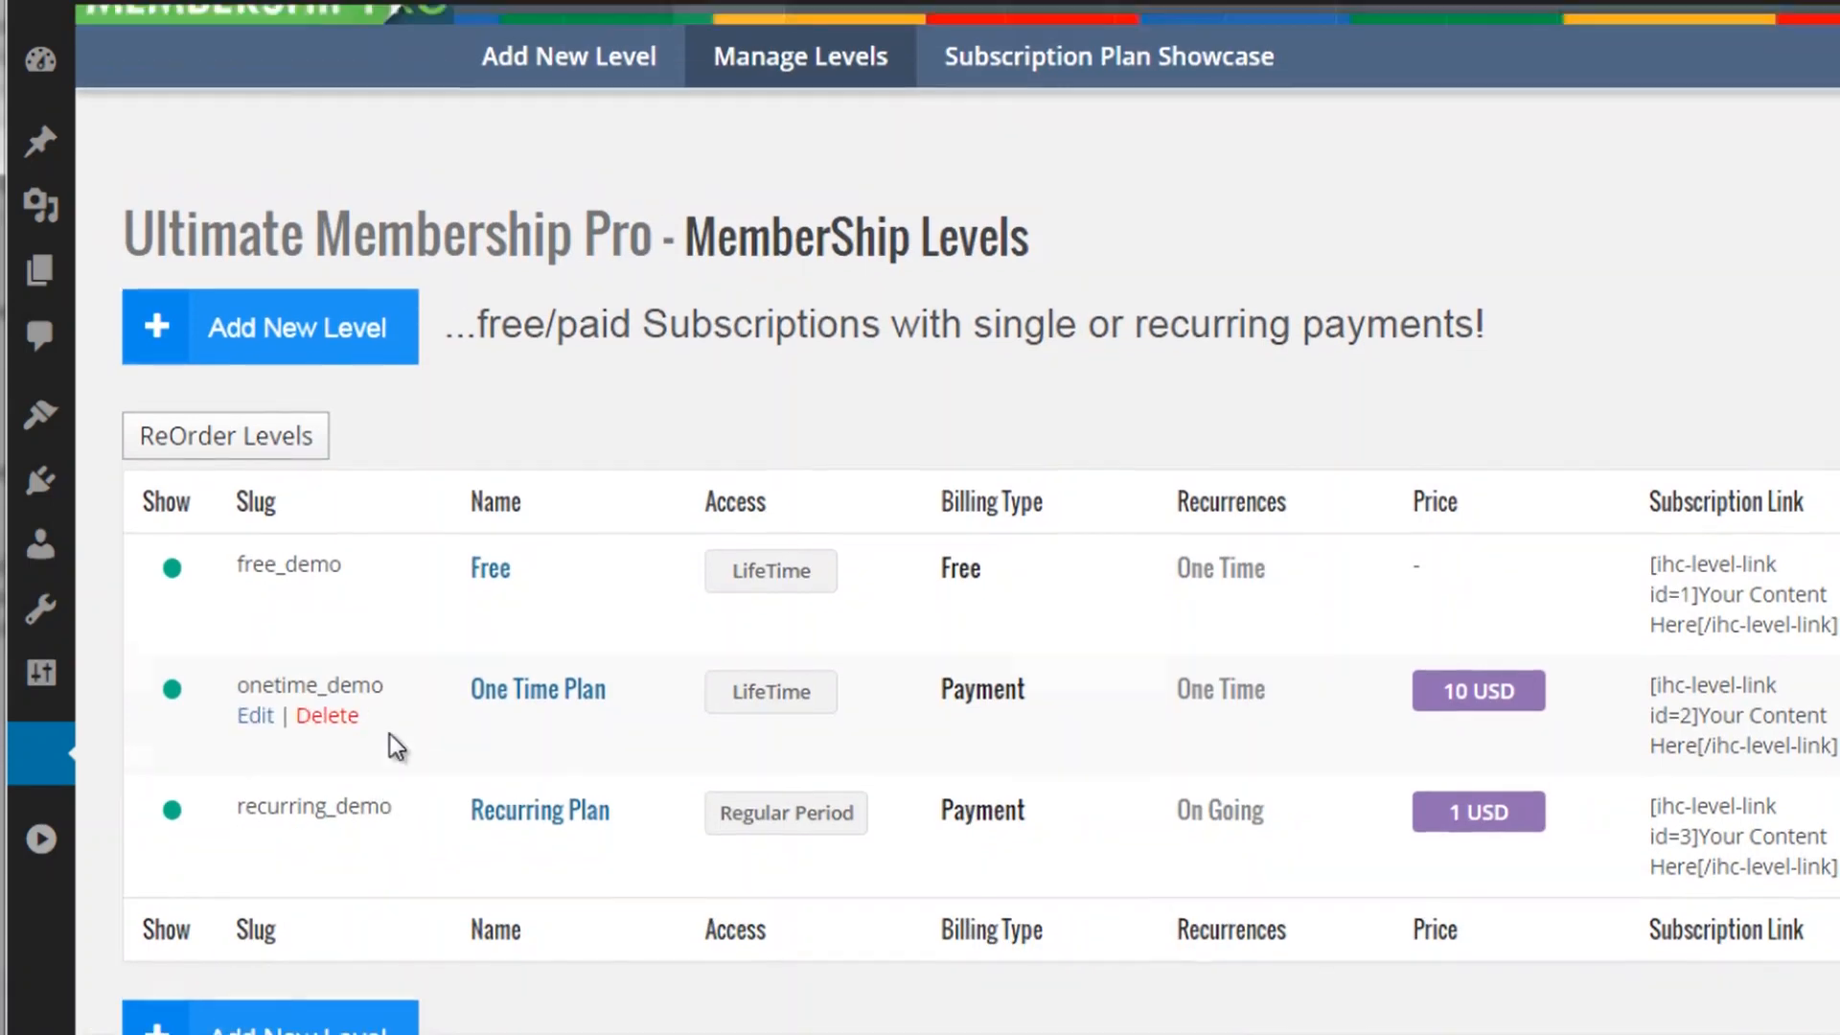
pyautogui.scroll(1, 475, 560)
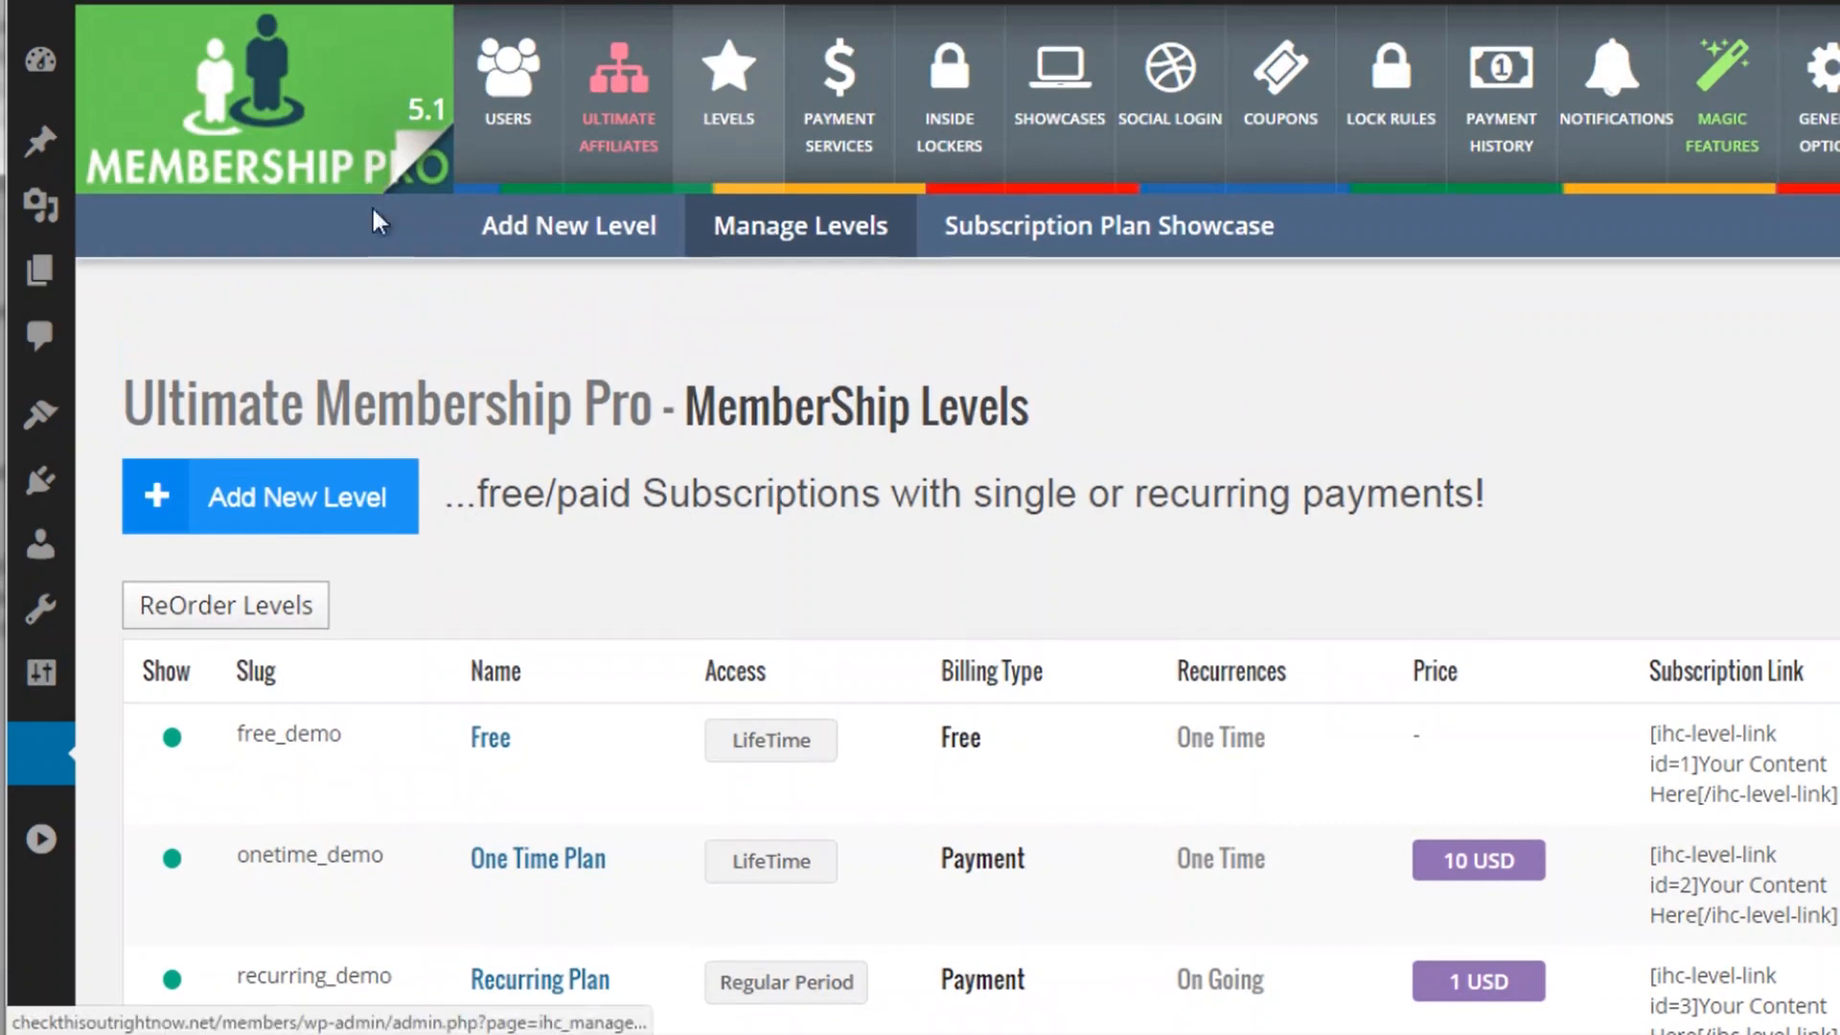
pyautogui.scroll(-4, 452, 580)
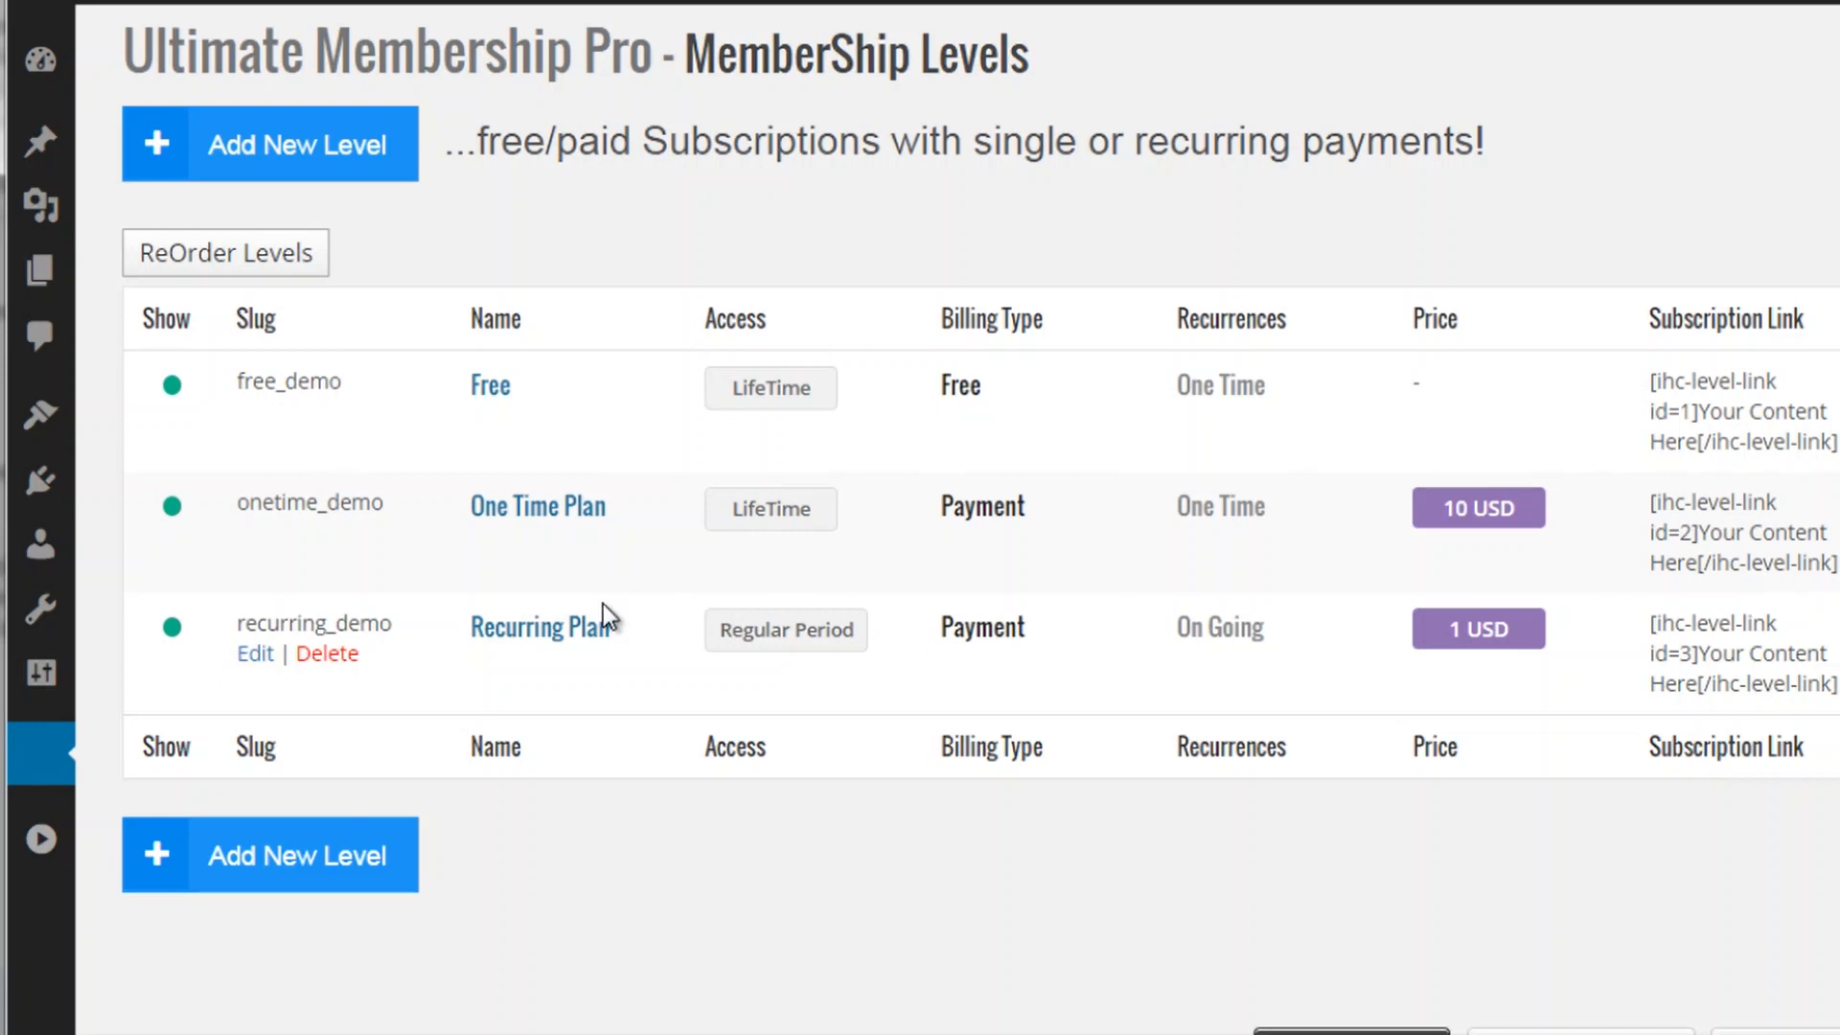
pyautogui.scroll(1, 604, 507)
pyautogui.scroll(5, 603, 507)
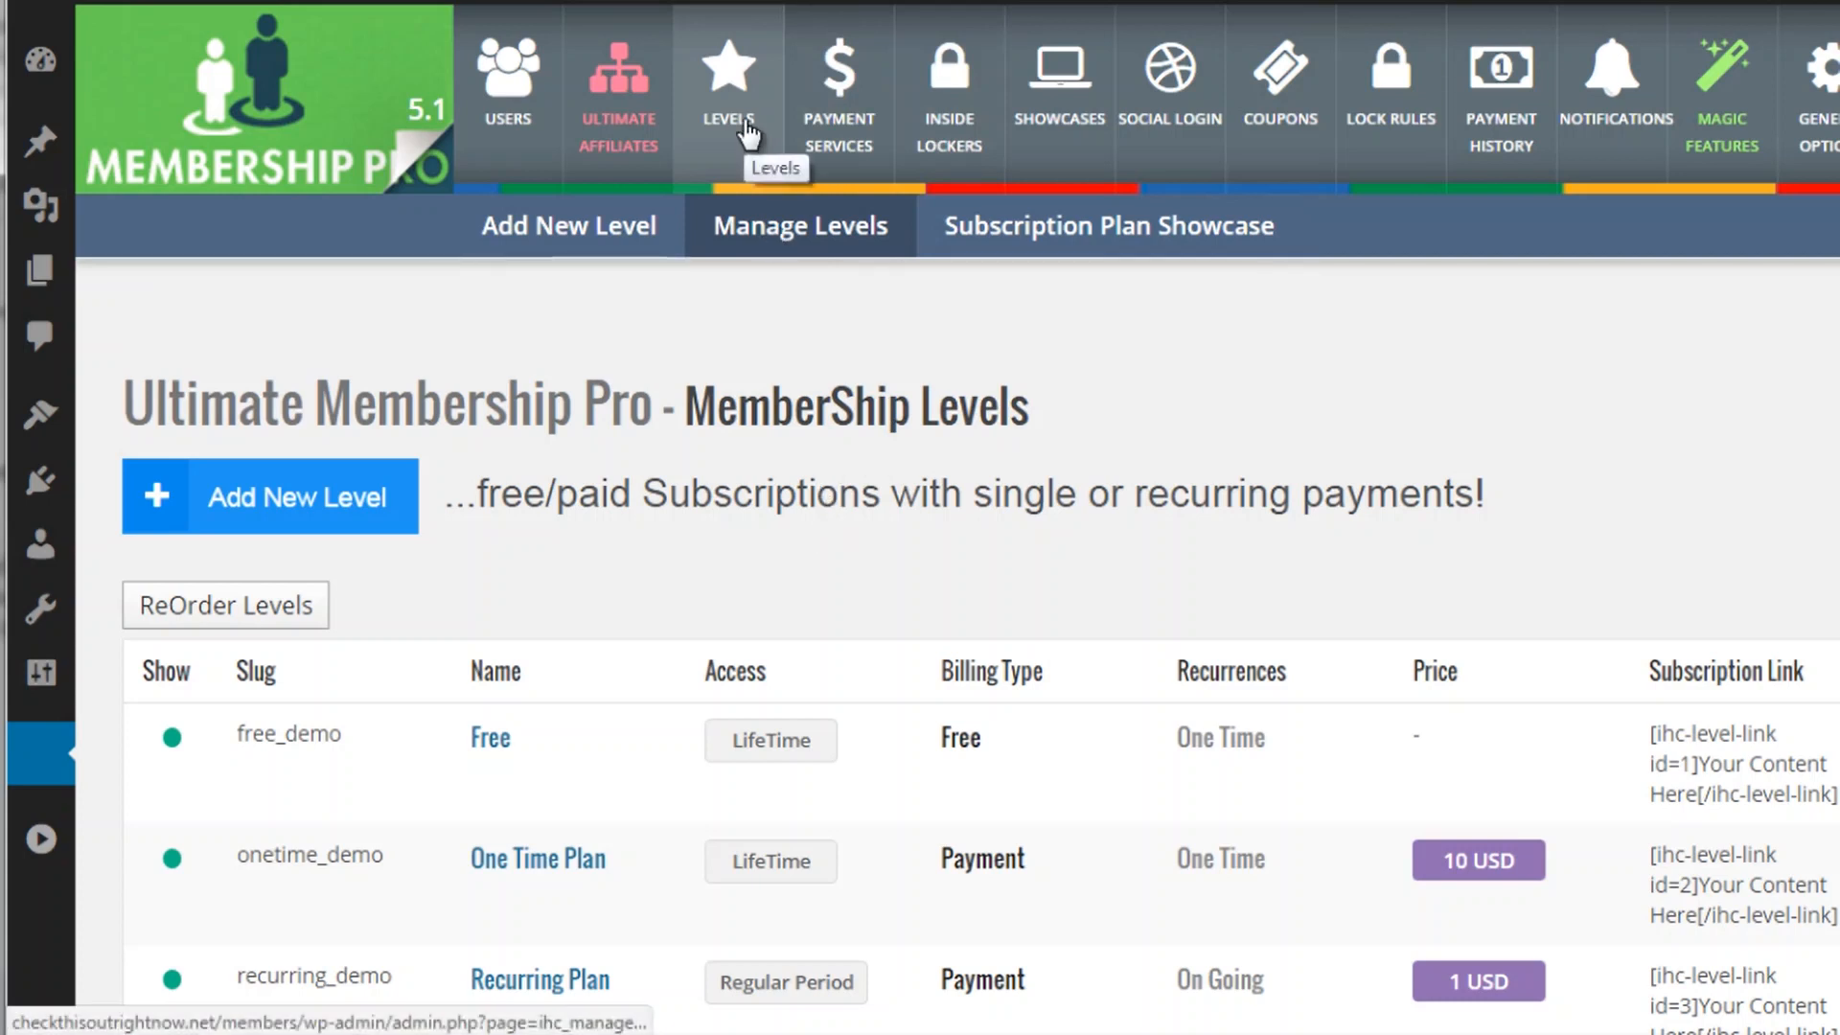
# - Open the Payment Services section and examine the available payment gateways and their settings status
pyautogui.click(854, 90)
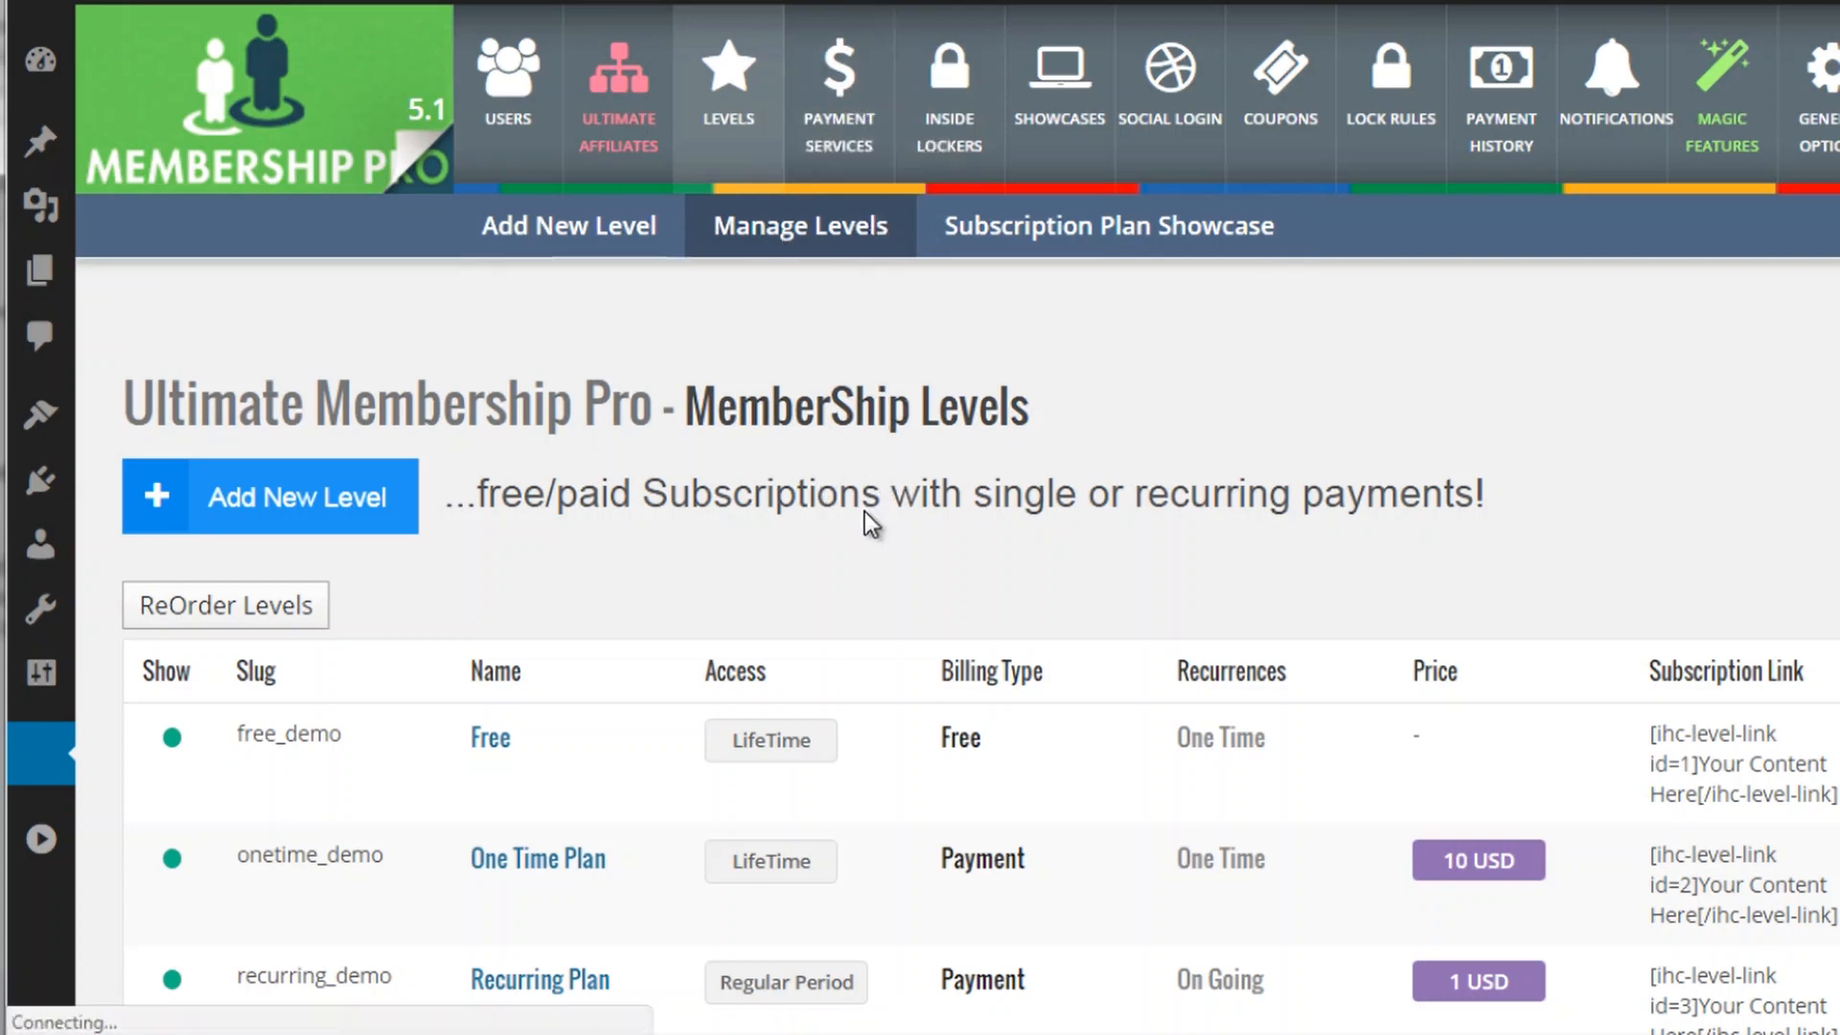
pyautogui.scroll(-2, 862, 525)
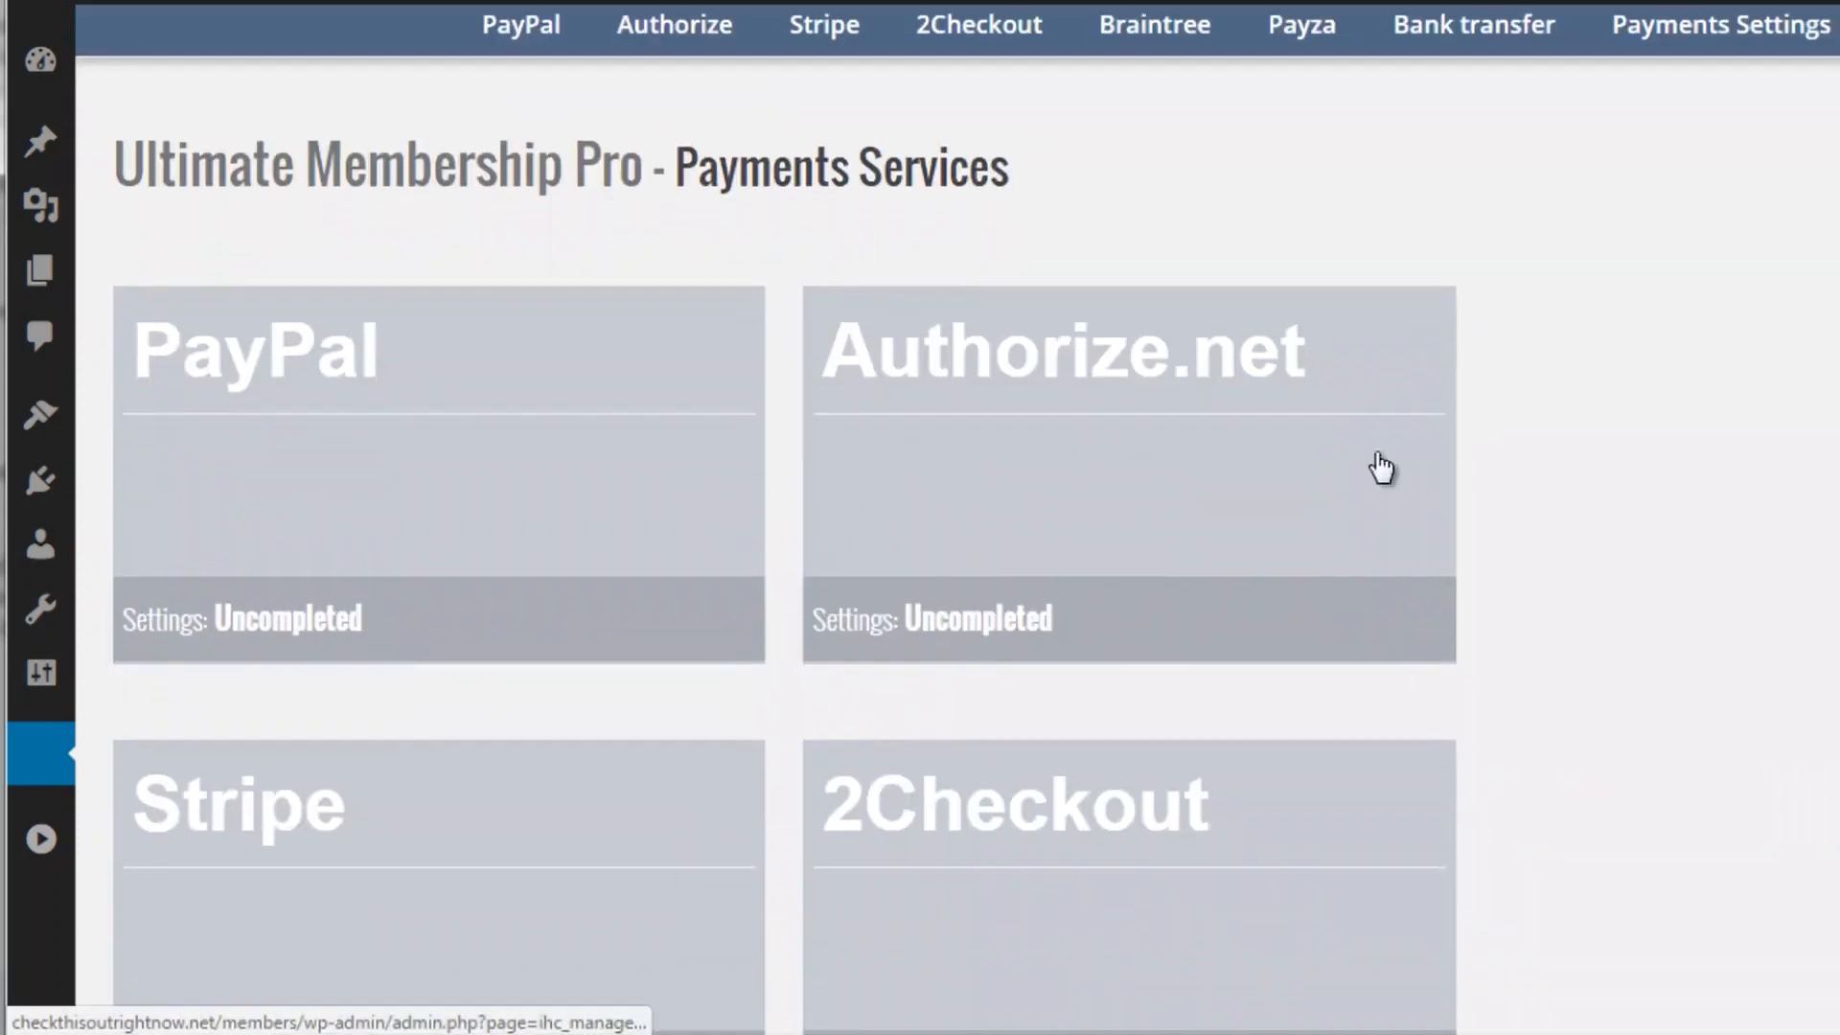
pyautogui.scroll(-1, 1552, 386)
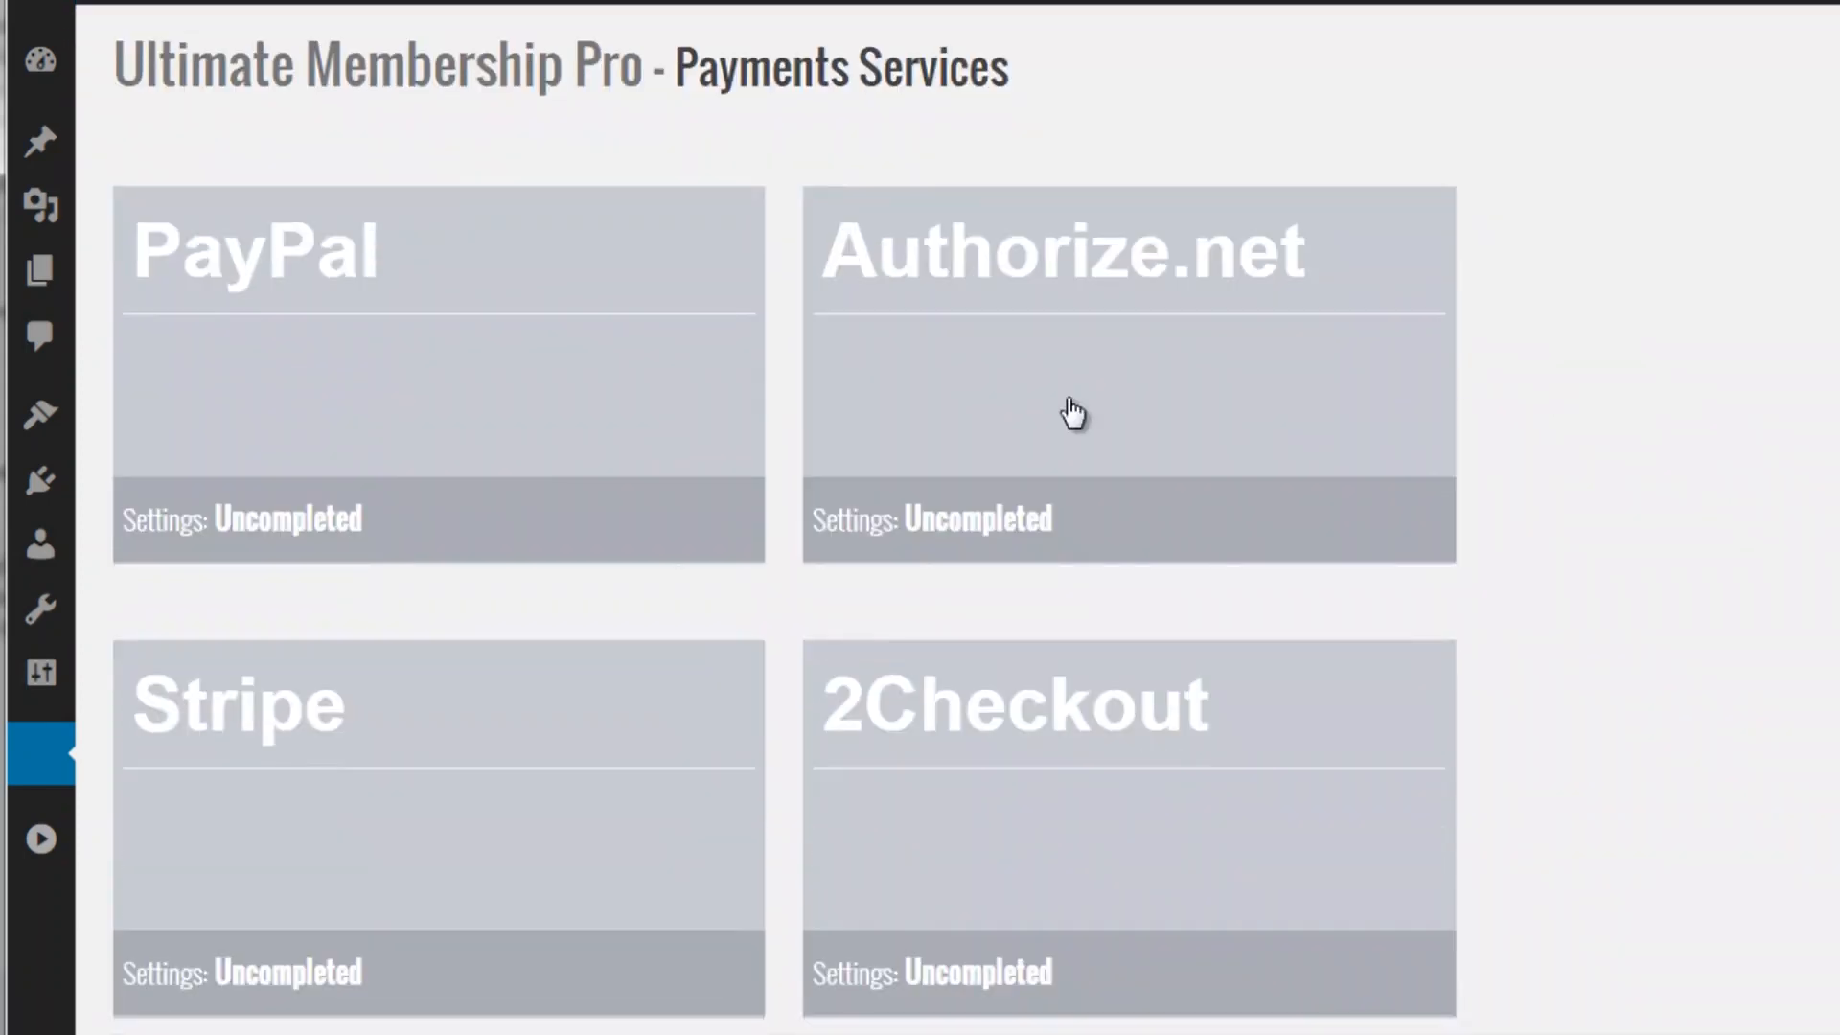
pyautogui.scroll(-3, 965, 419)
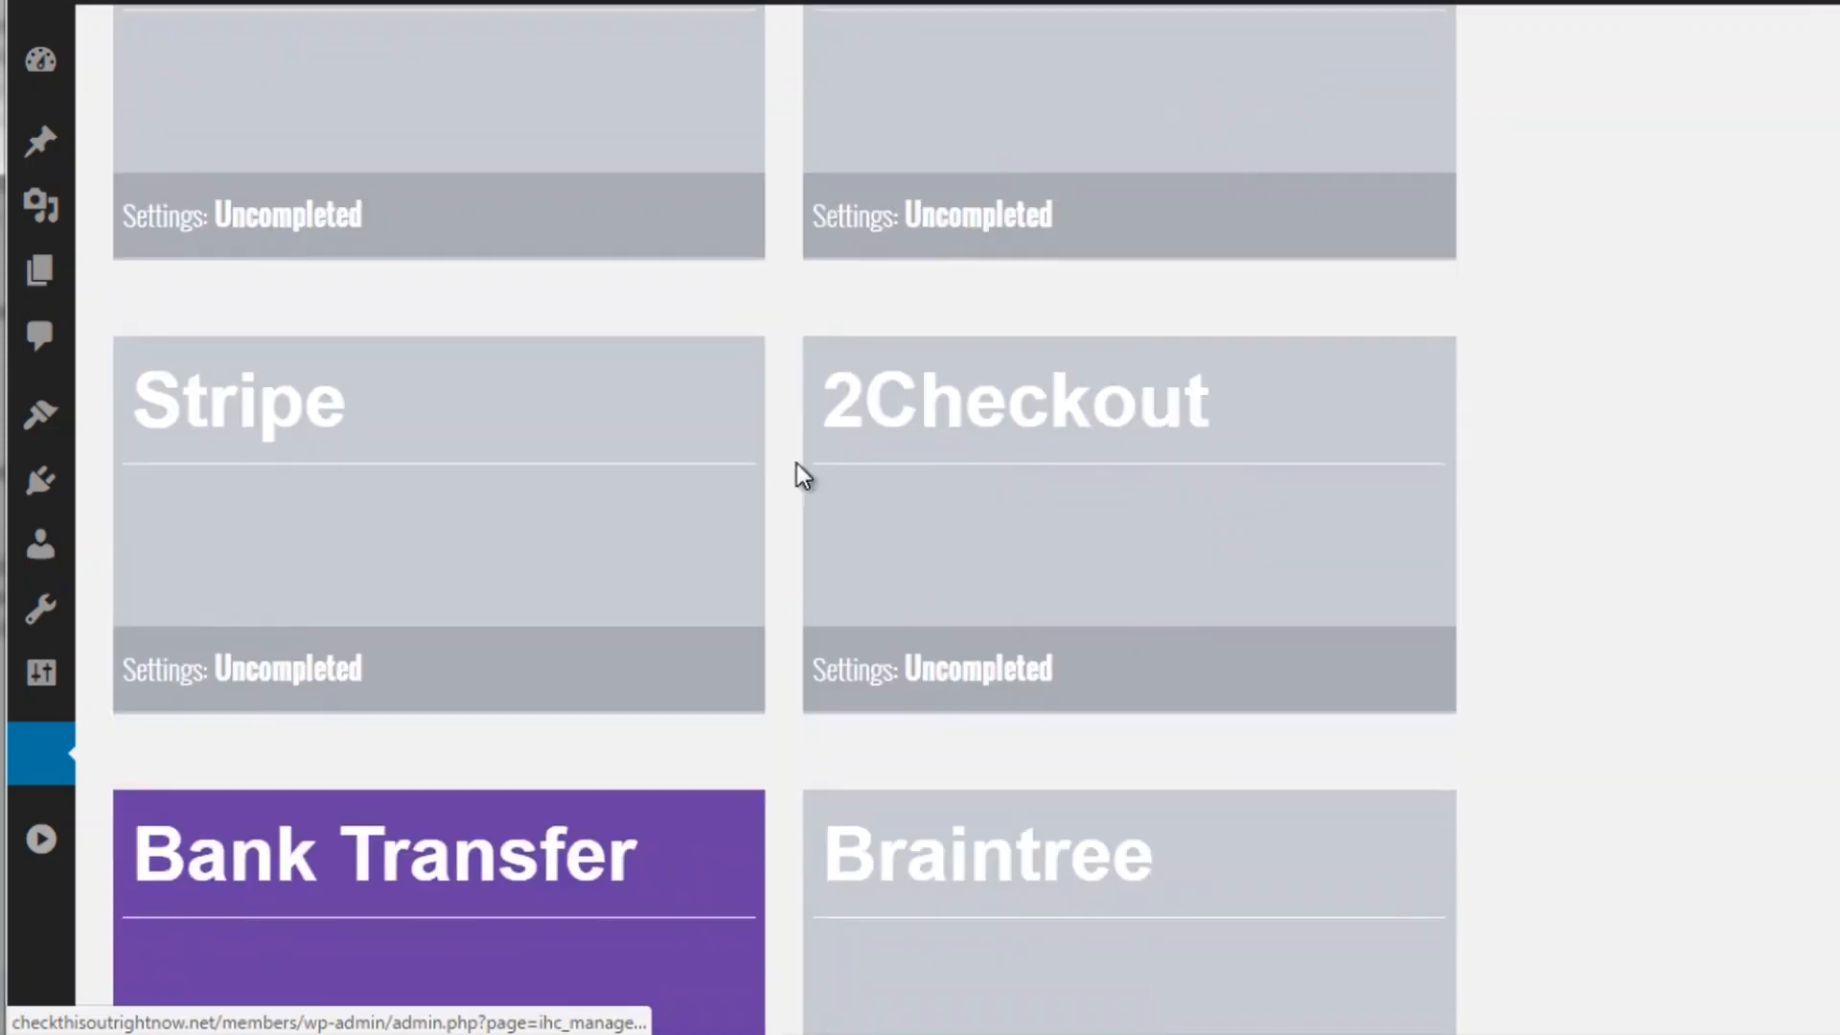
pyautogui.scroll(-5, 982, 480)
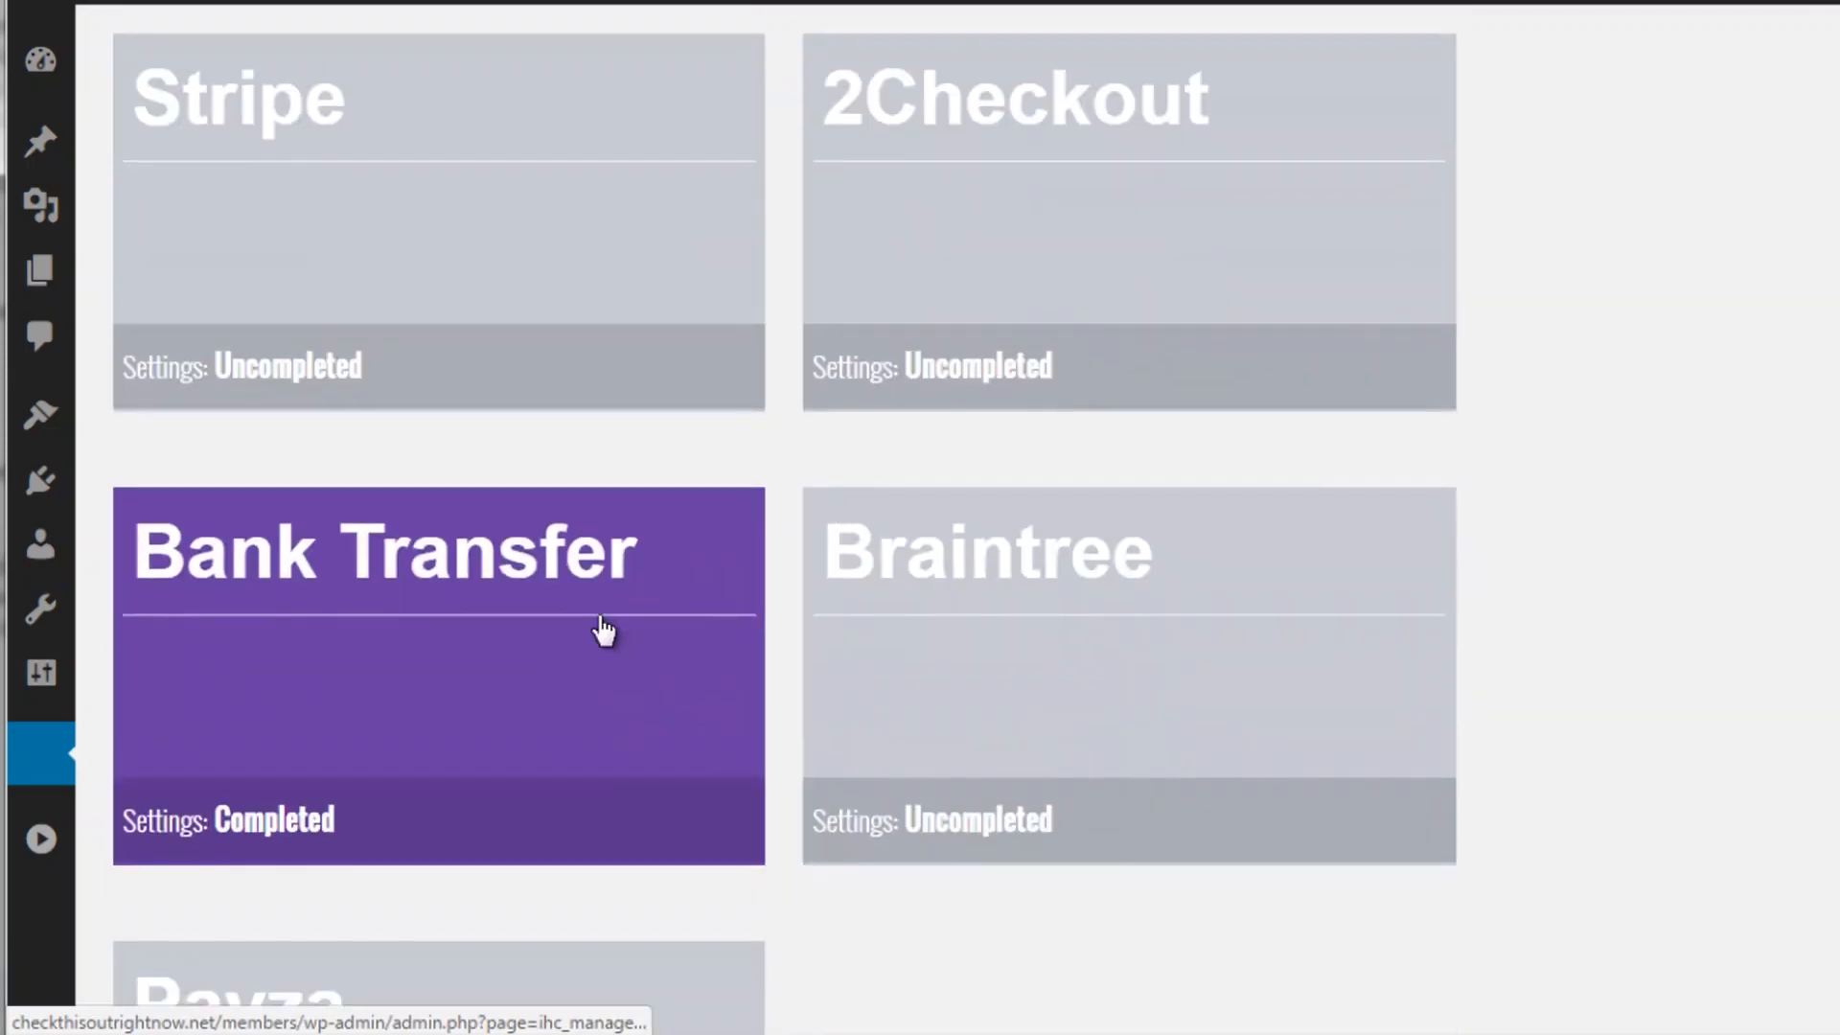
pyautogui.scroll(-2, 997, 572)
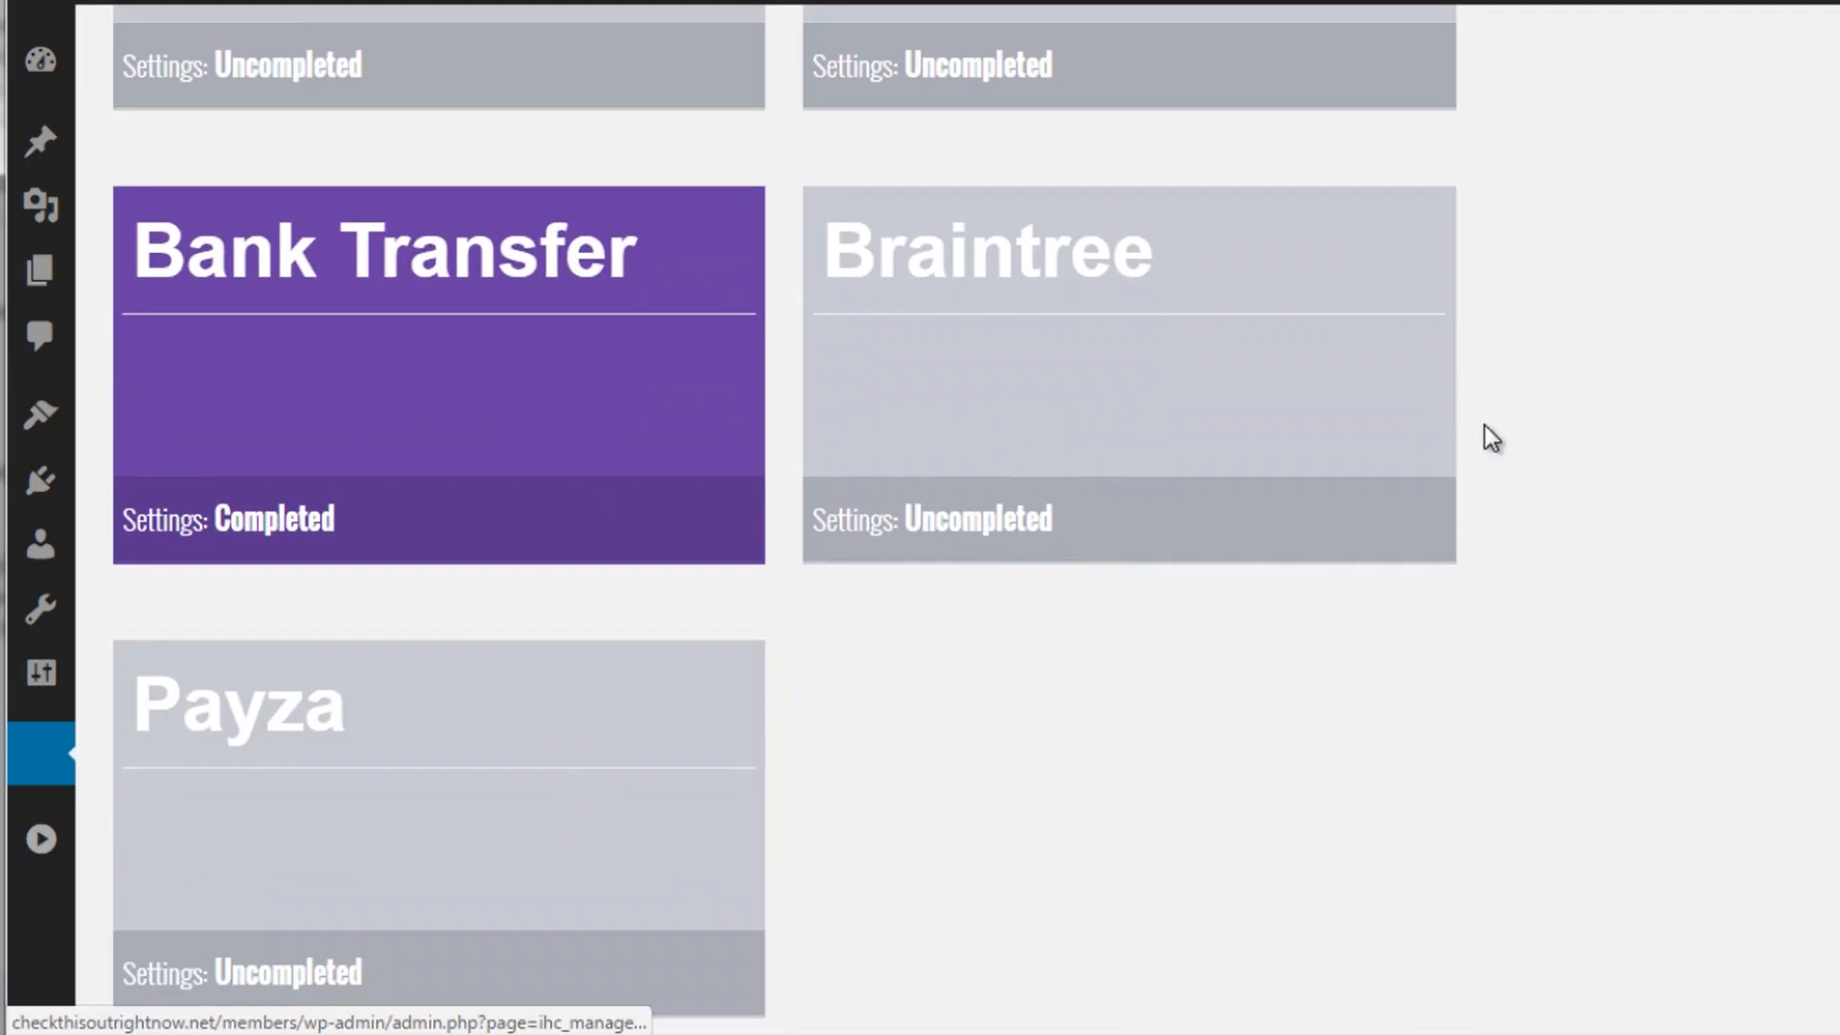
pyautogui.scroll(2, 1491, 437)
pyautogui.scroll(8, 1490, 429)
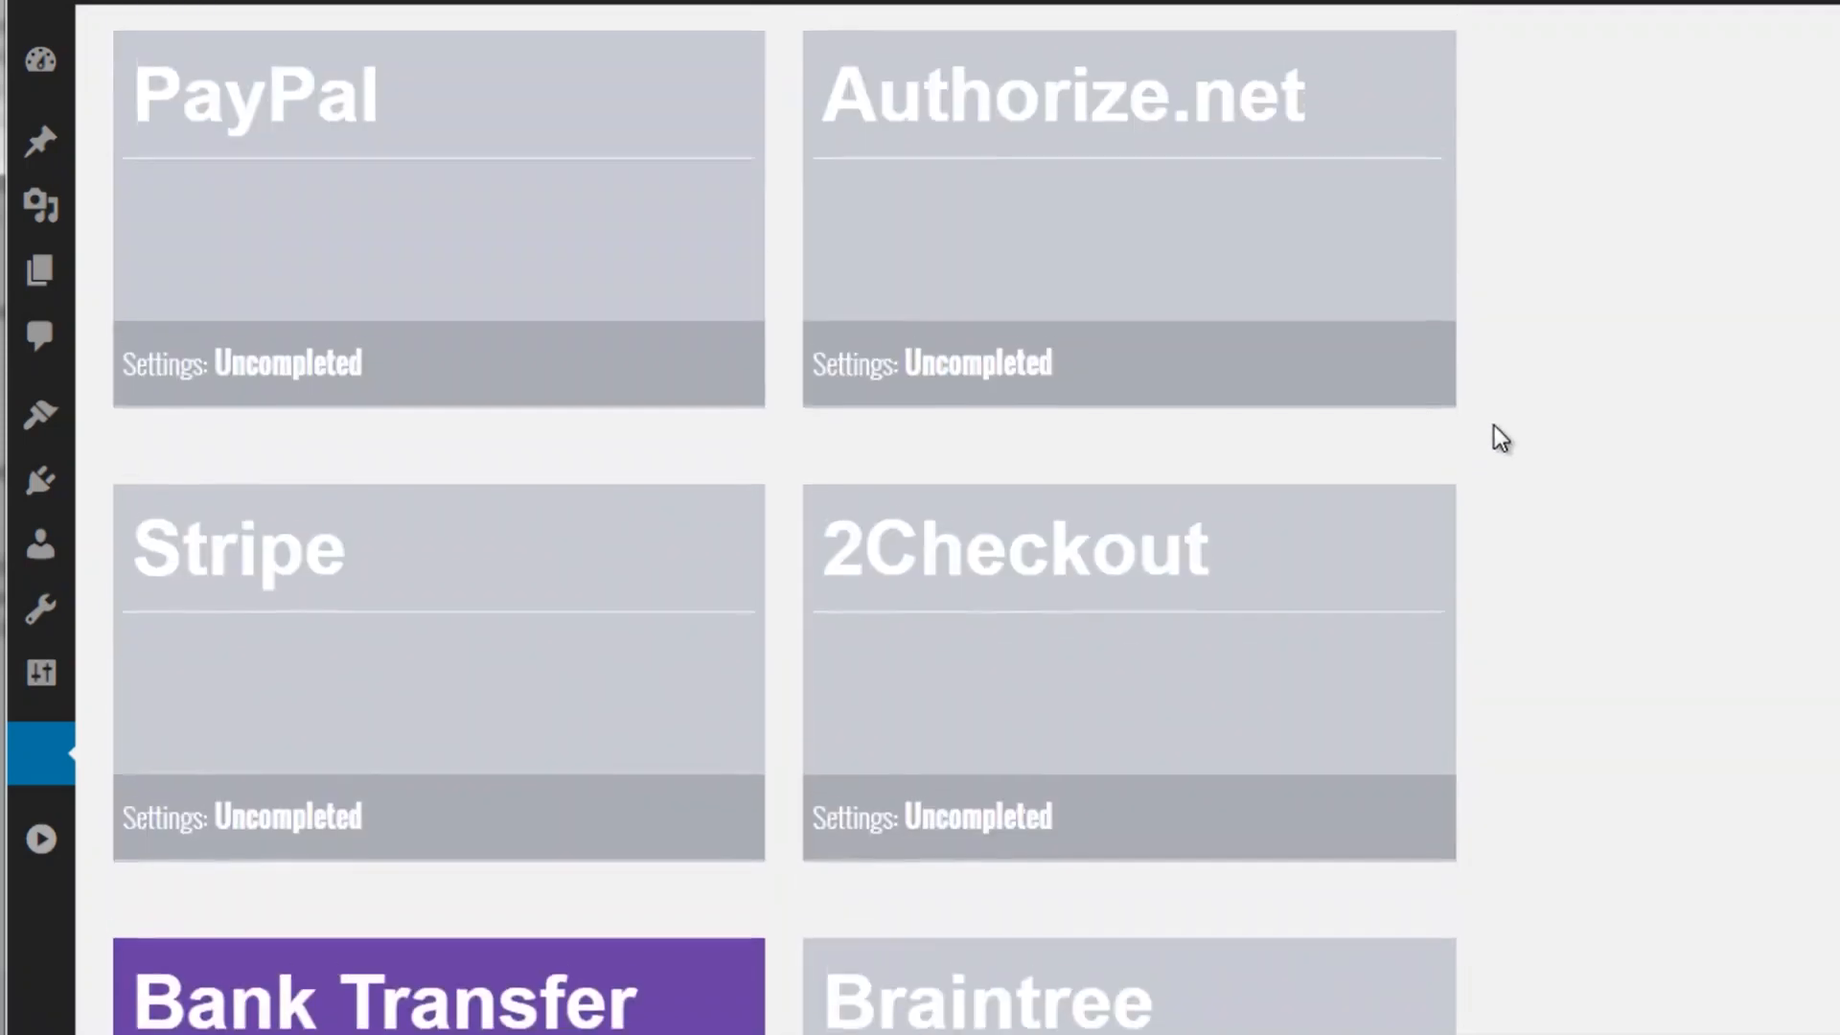
pyautogui.scroll(-1, 1497, 431)
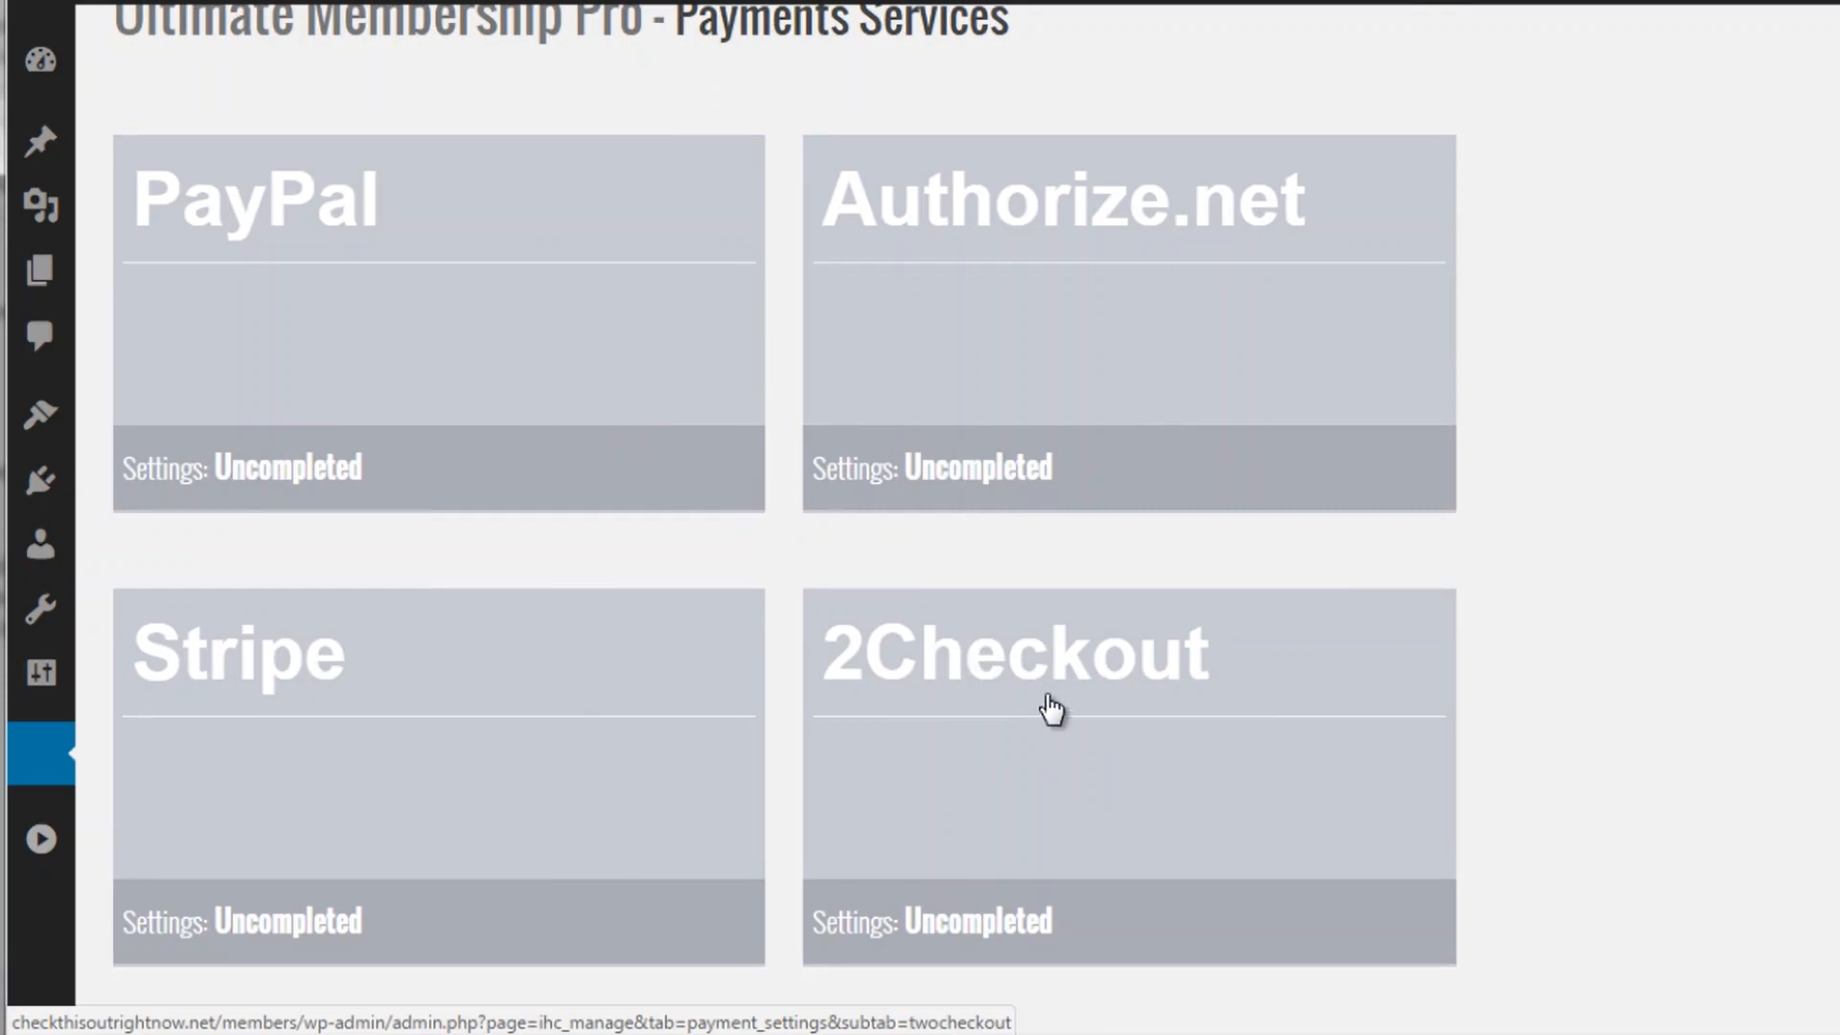
pyautogui.scroll(3, 1523, 422)
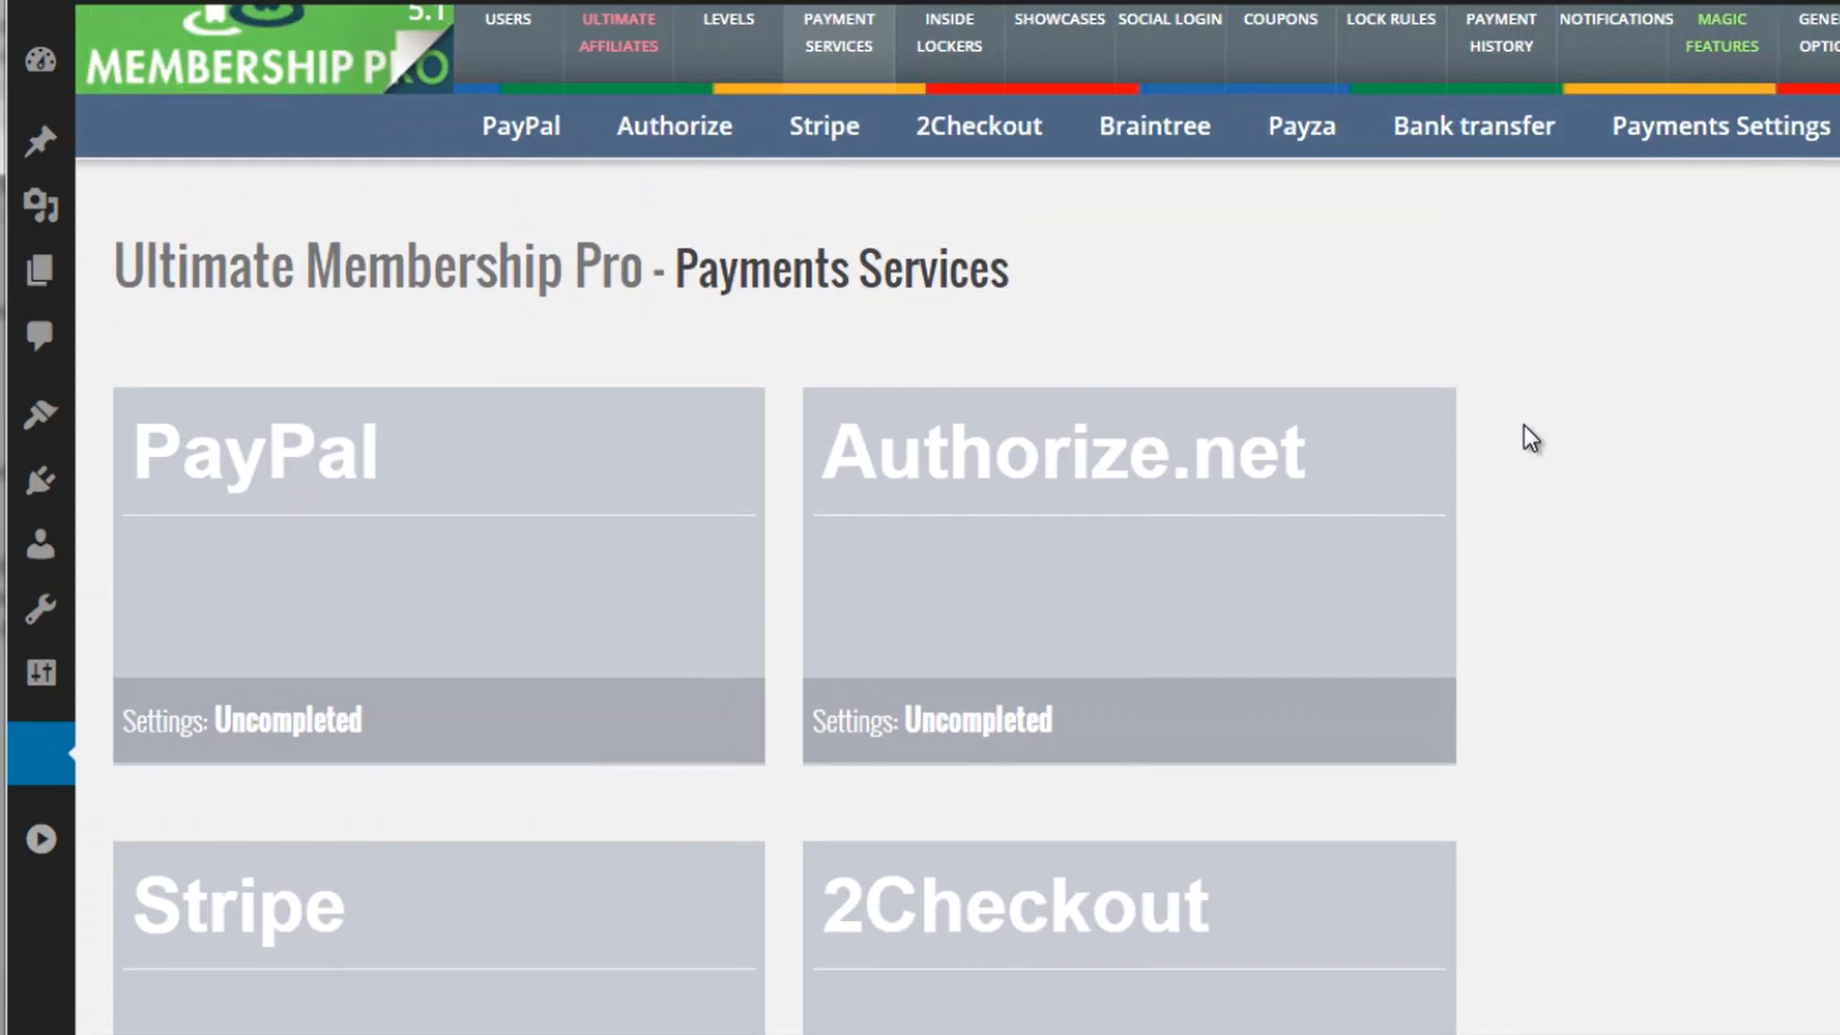
pyautogui.scroll(-2, 1524, 426)
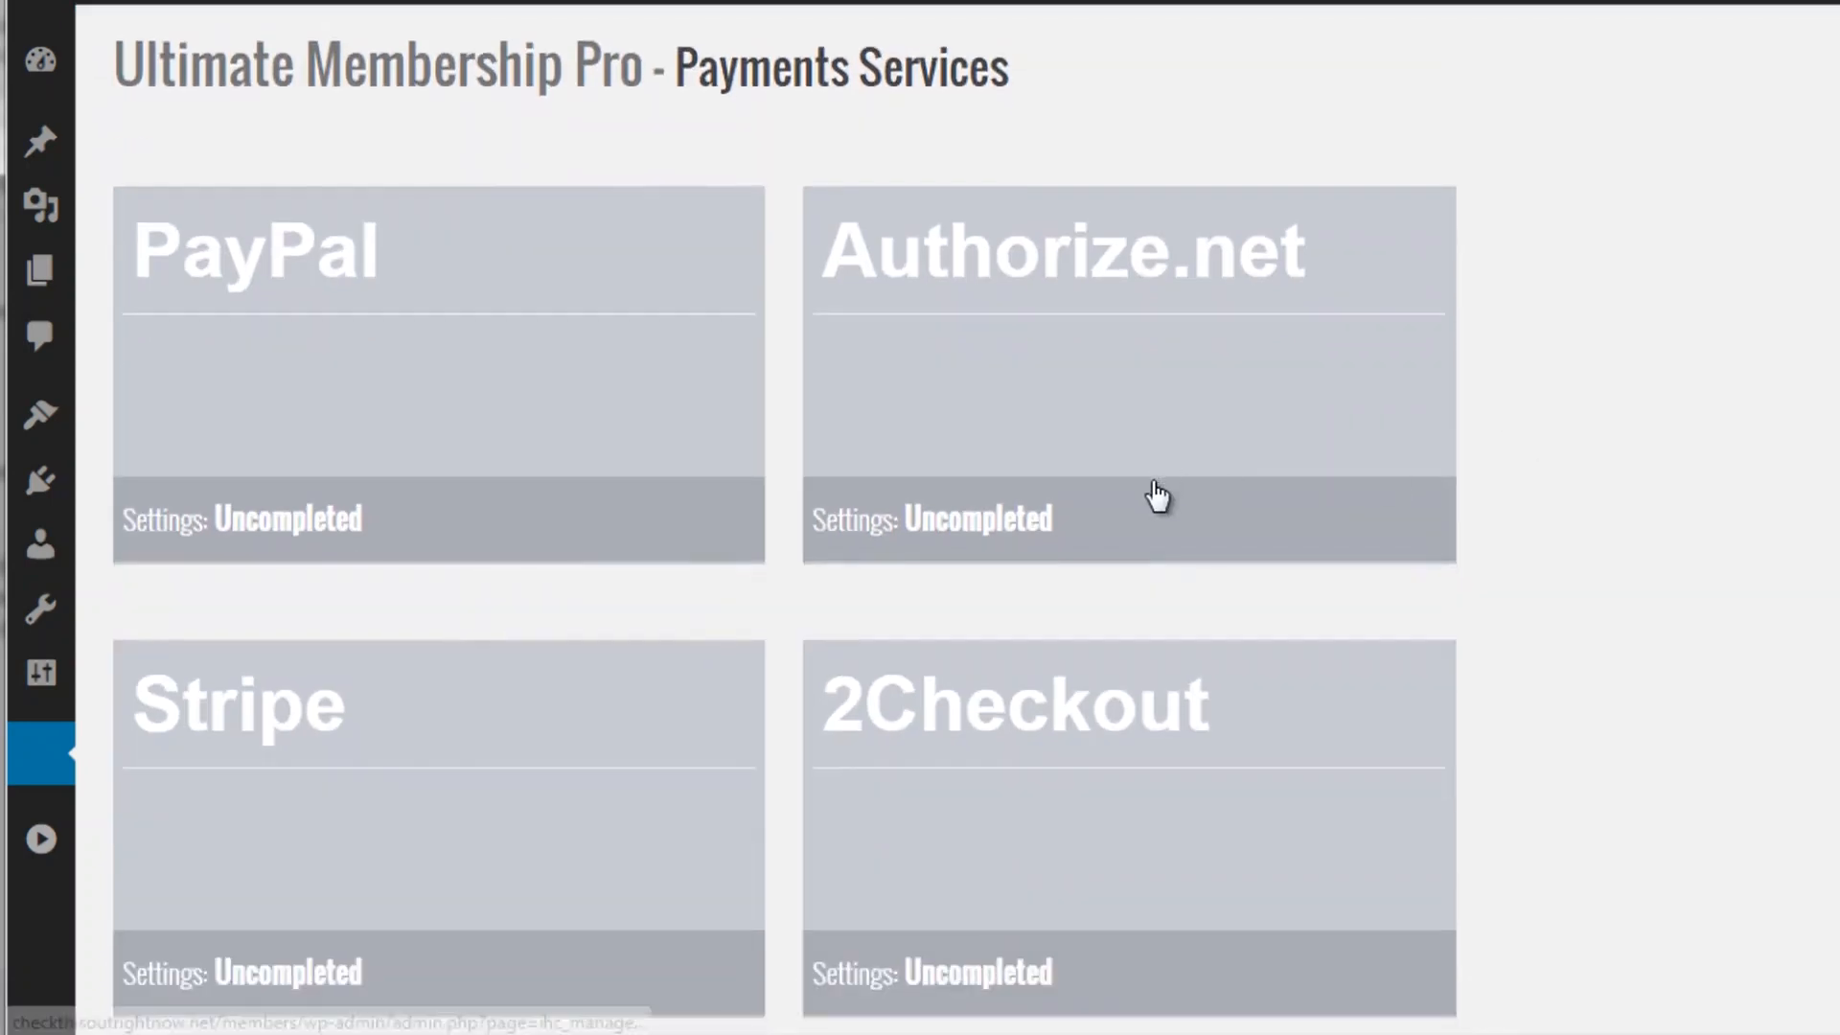
pyautogui.scroll(-4, 1154, 496)
pyautogui.scroll(-2, 1491, 581)
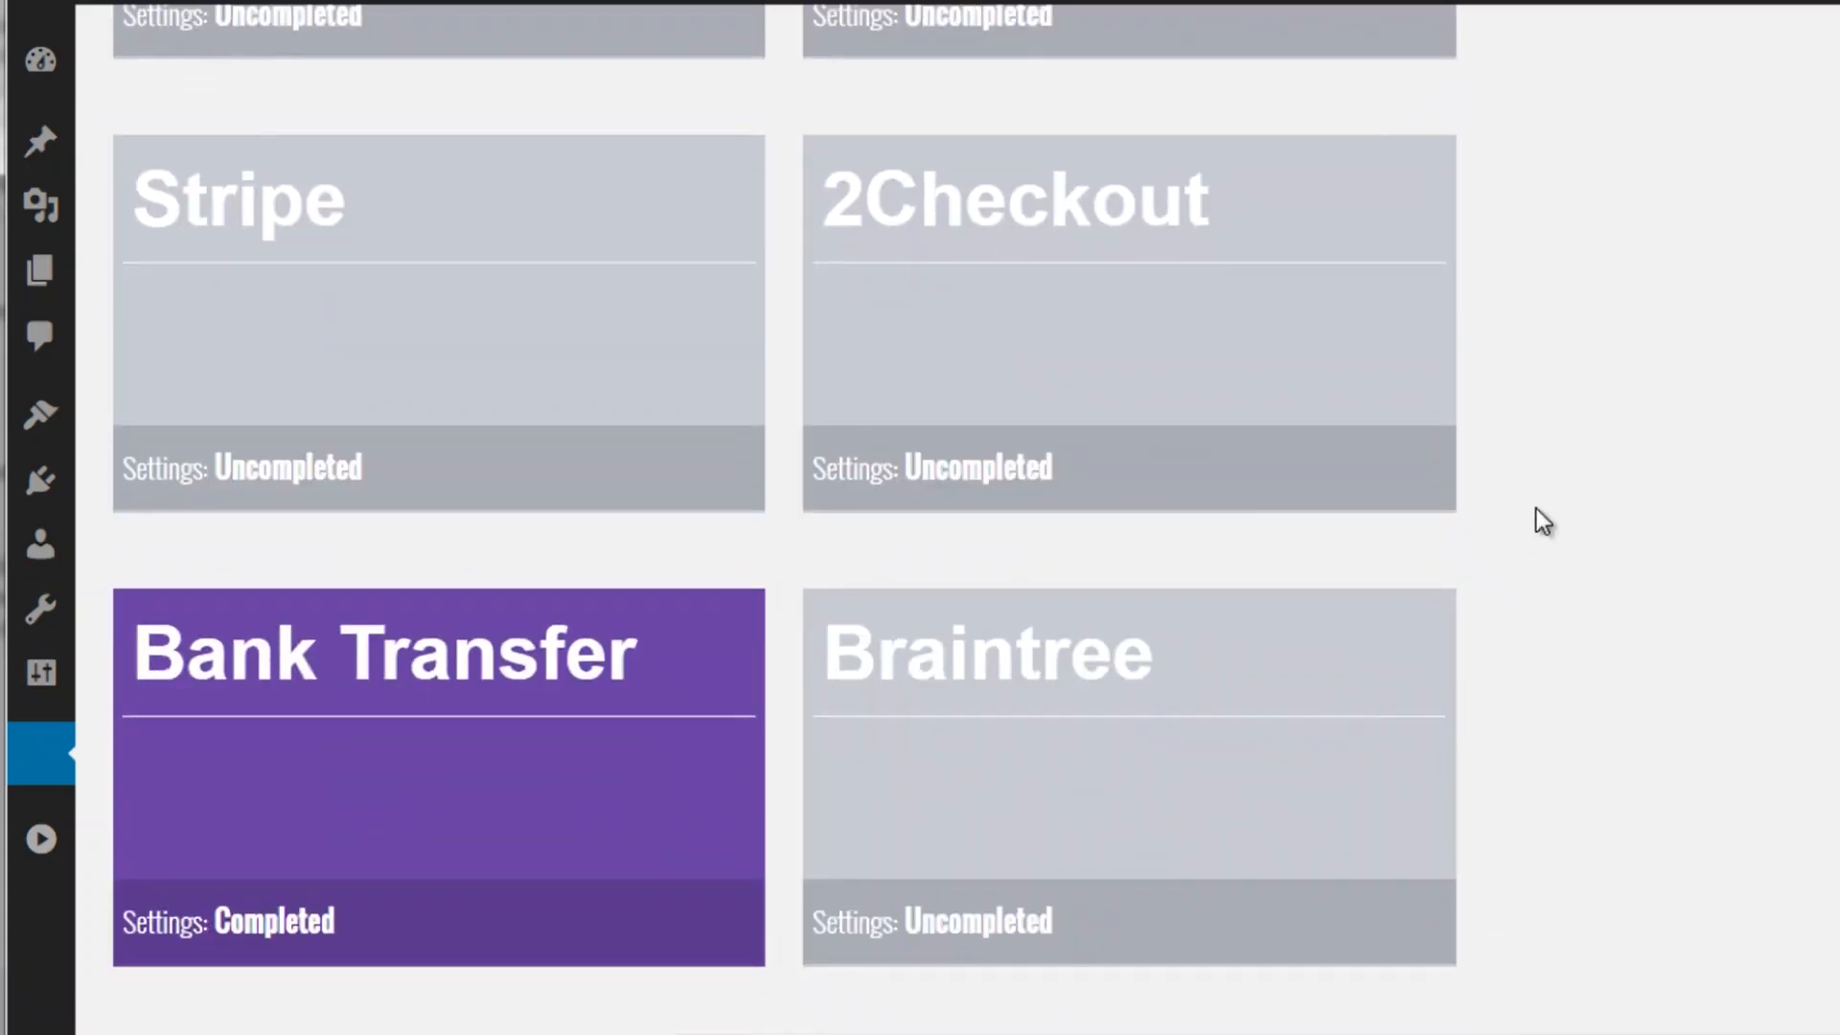
pyautogui.scroll(5, 1544, 498)
pyautogui.scroll(3, 1549, 485)
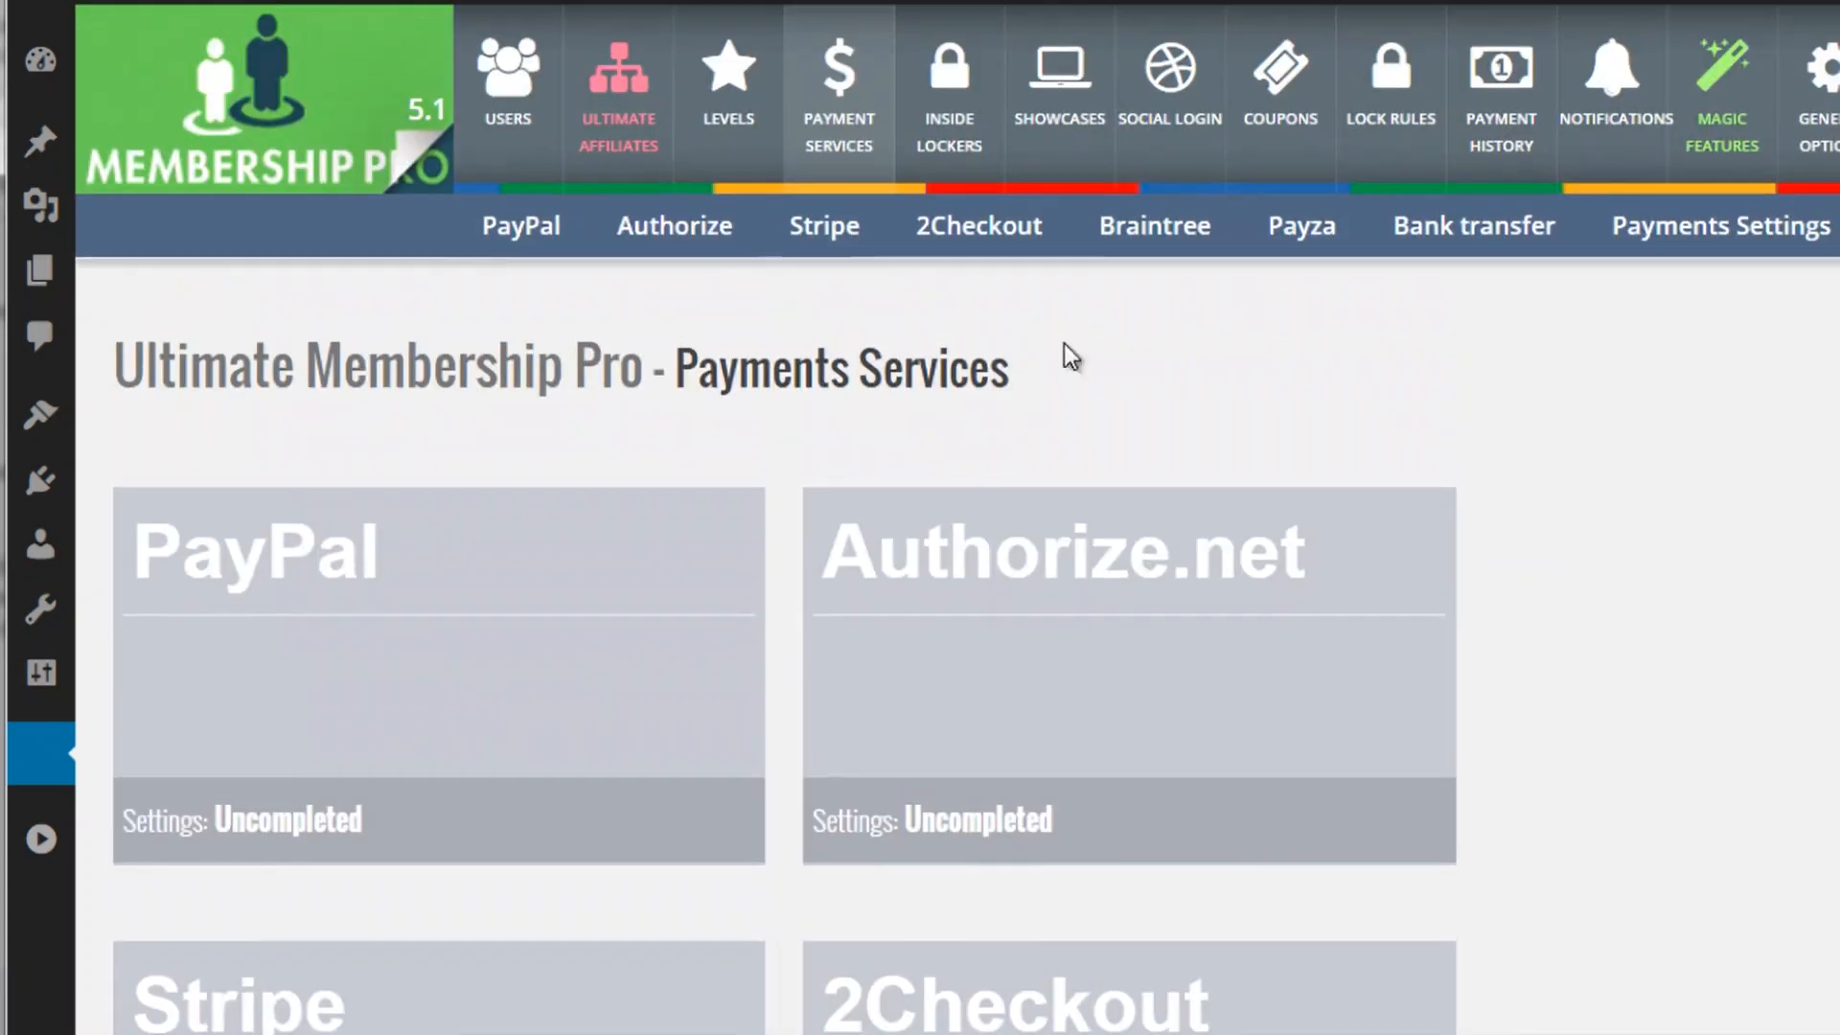
# - Visit the Inside Lockers section and examine the Front-End Showcases, from the Register Form to the Members List
pyautogui.click(964, 119)
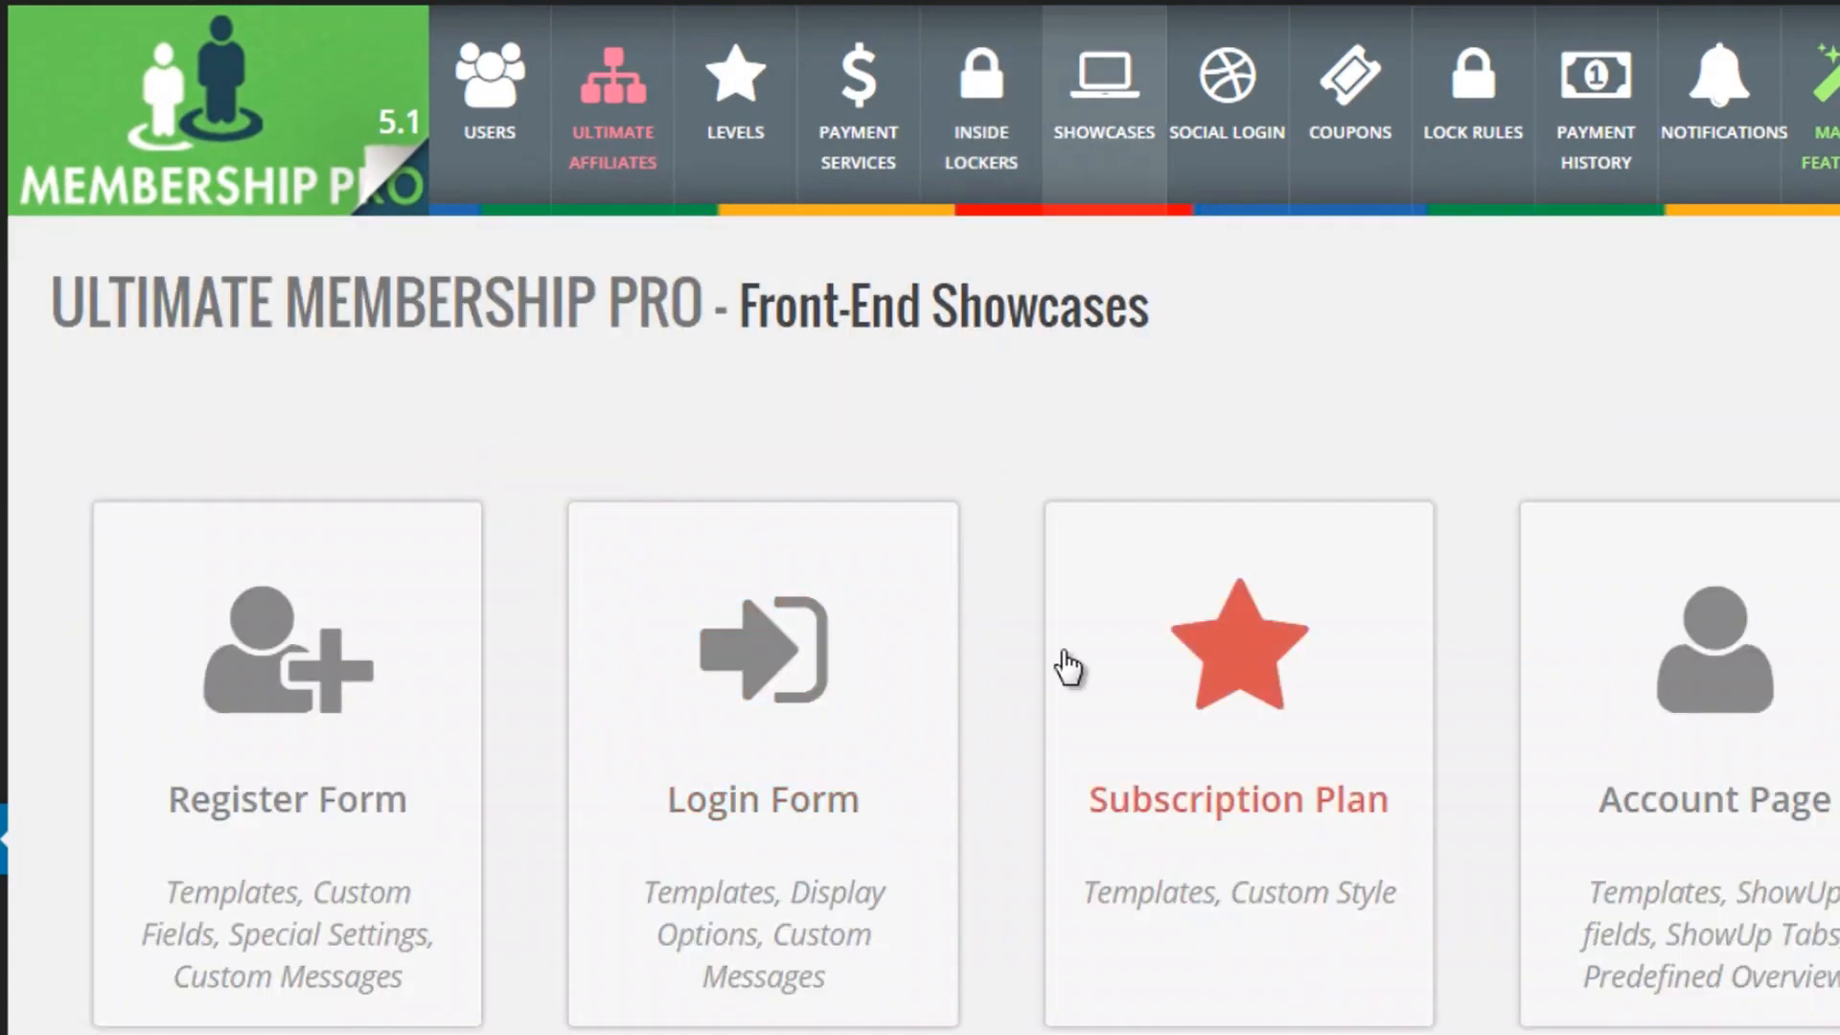
pyautogui.scroll(-3, 1071, 659)
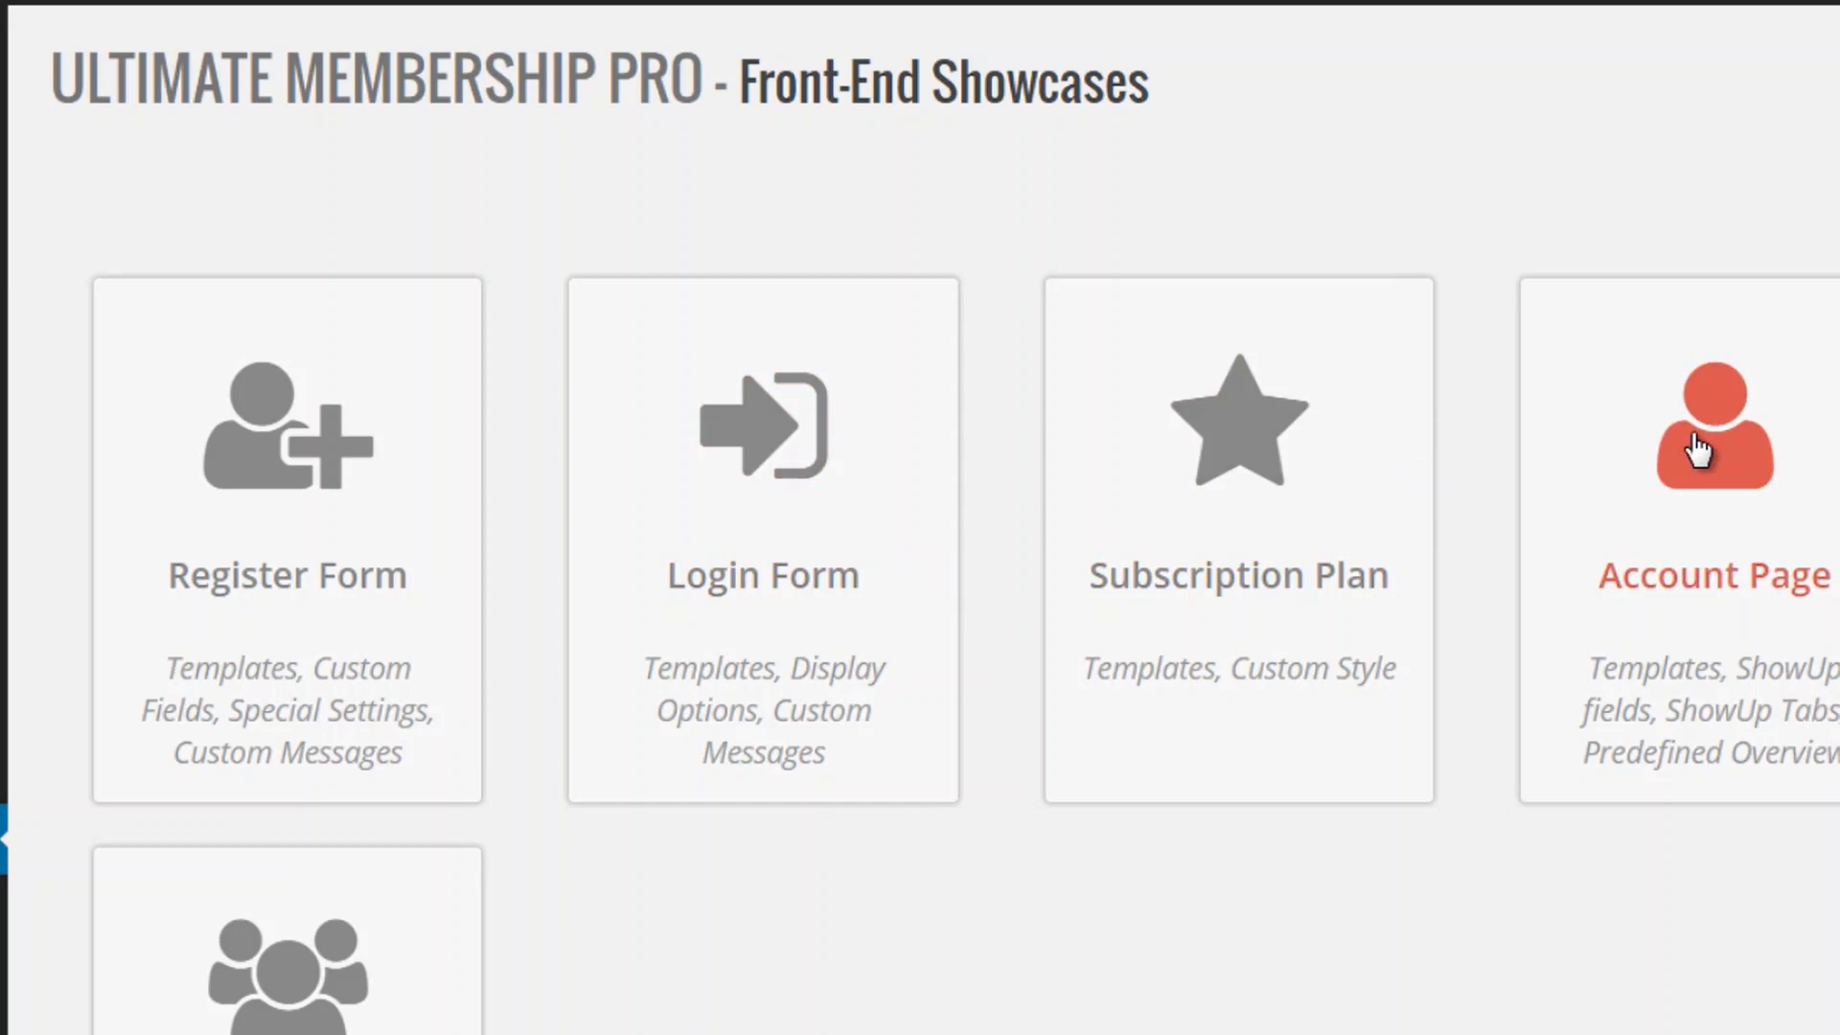
pyautogui.scroll(-2, 1698, 450)
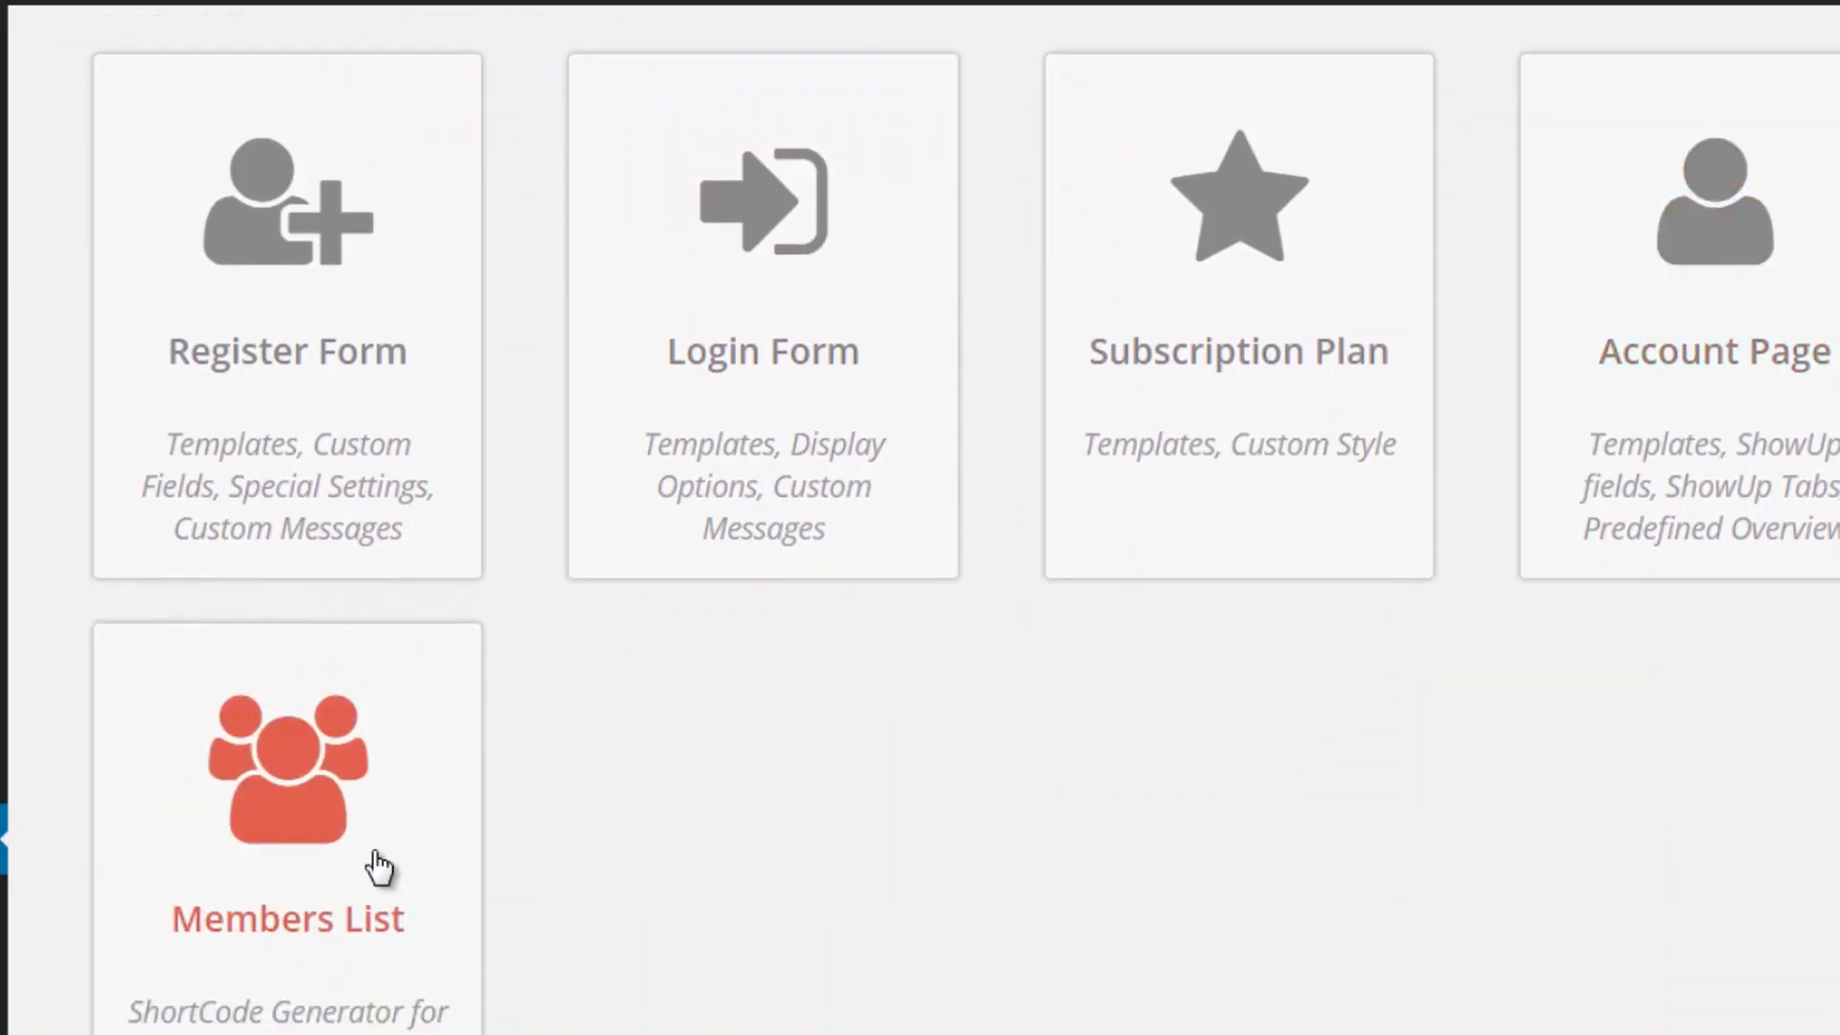
pyautogui.scroll(4, 1303, 707)
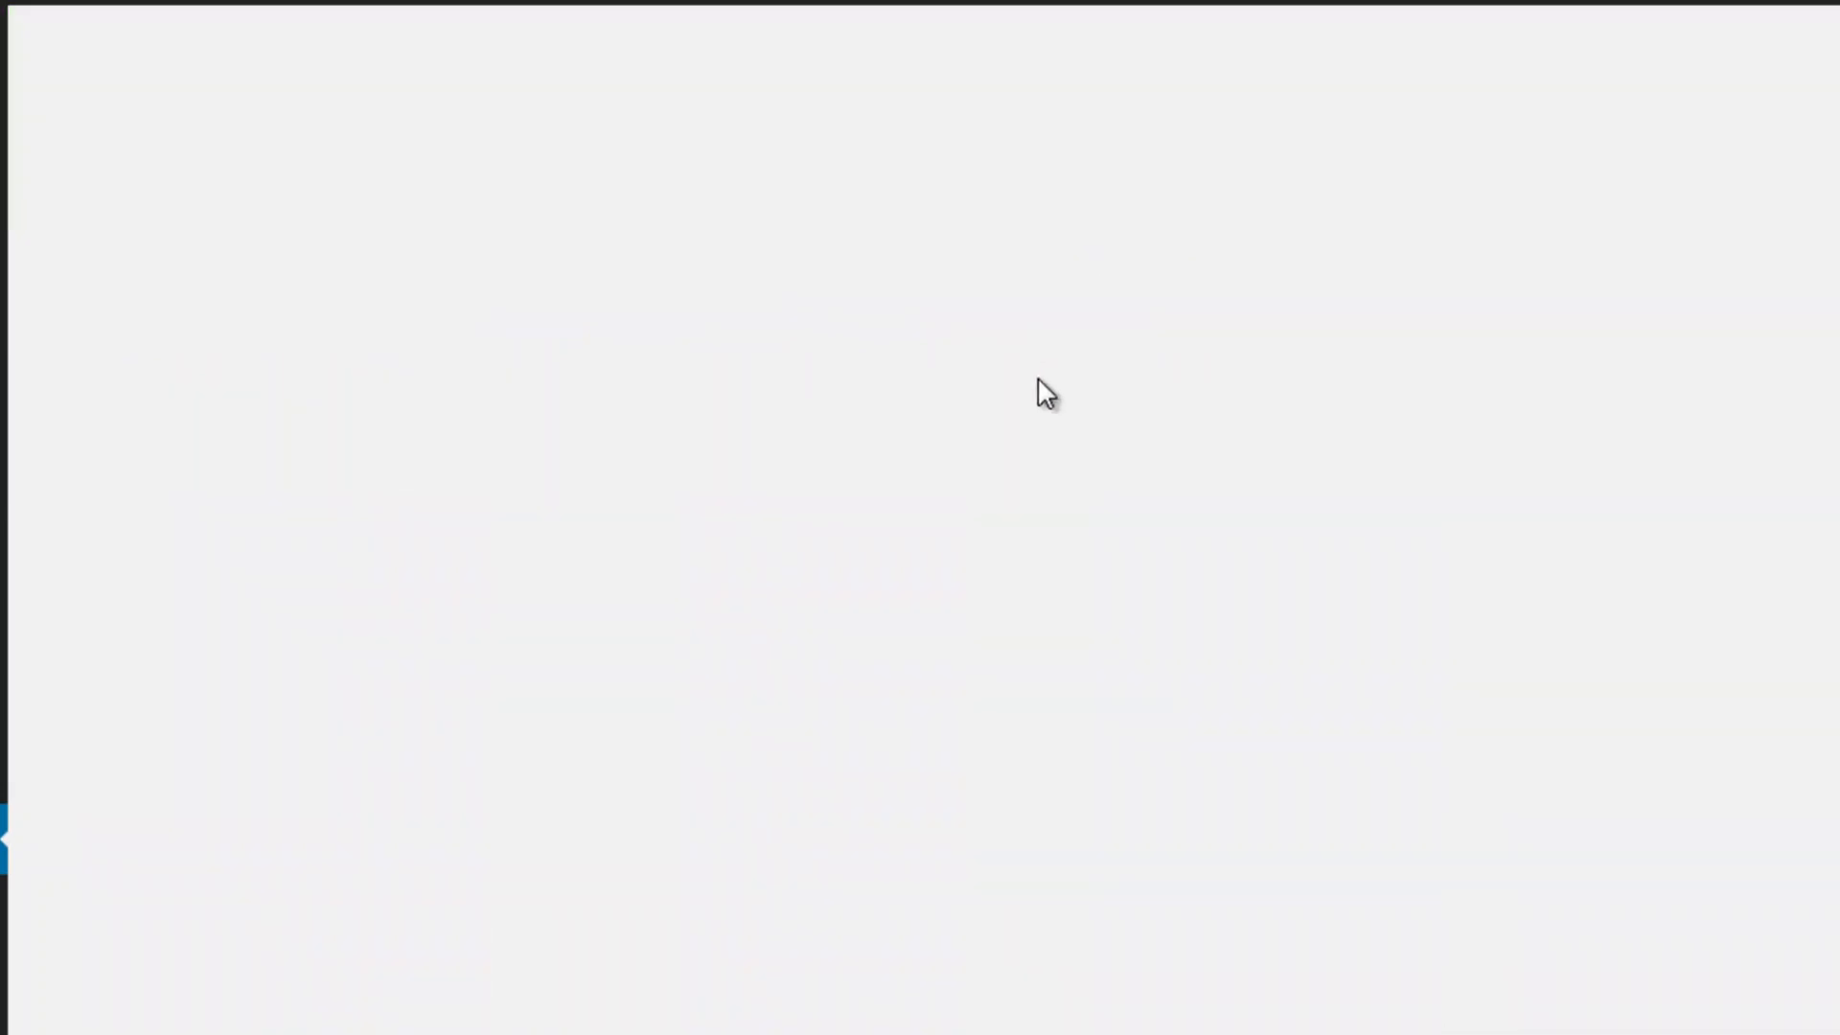
# - Examine the social networks offered for member login in the Social Media Login section
pyautogui.scroll(-2, 1058, 508)
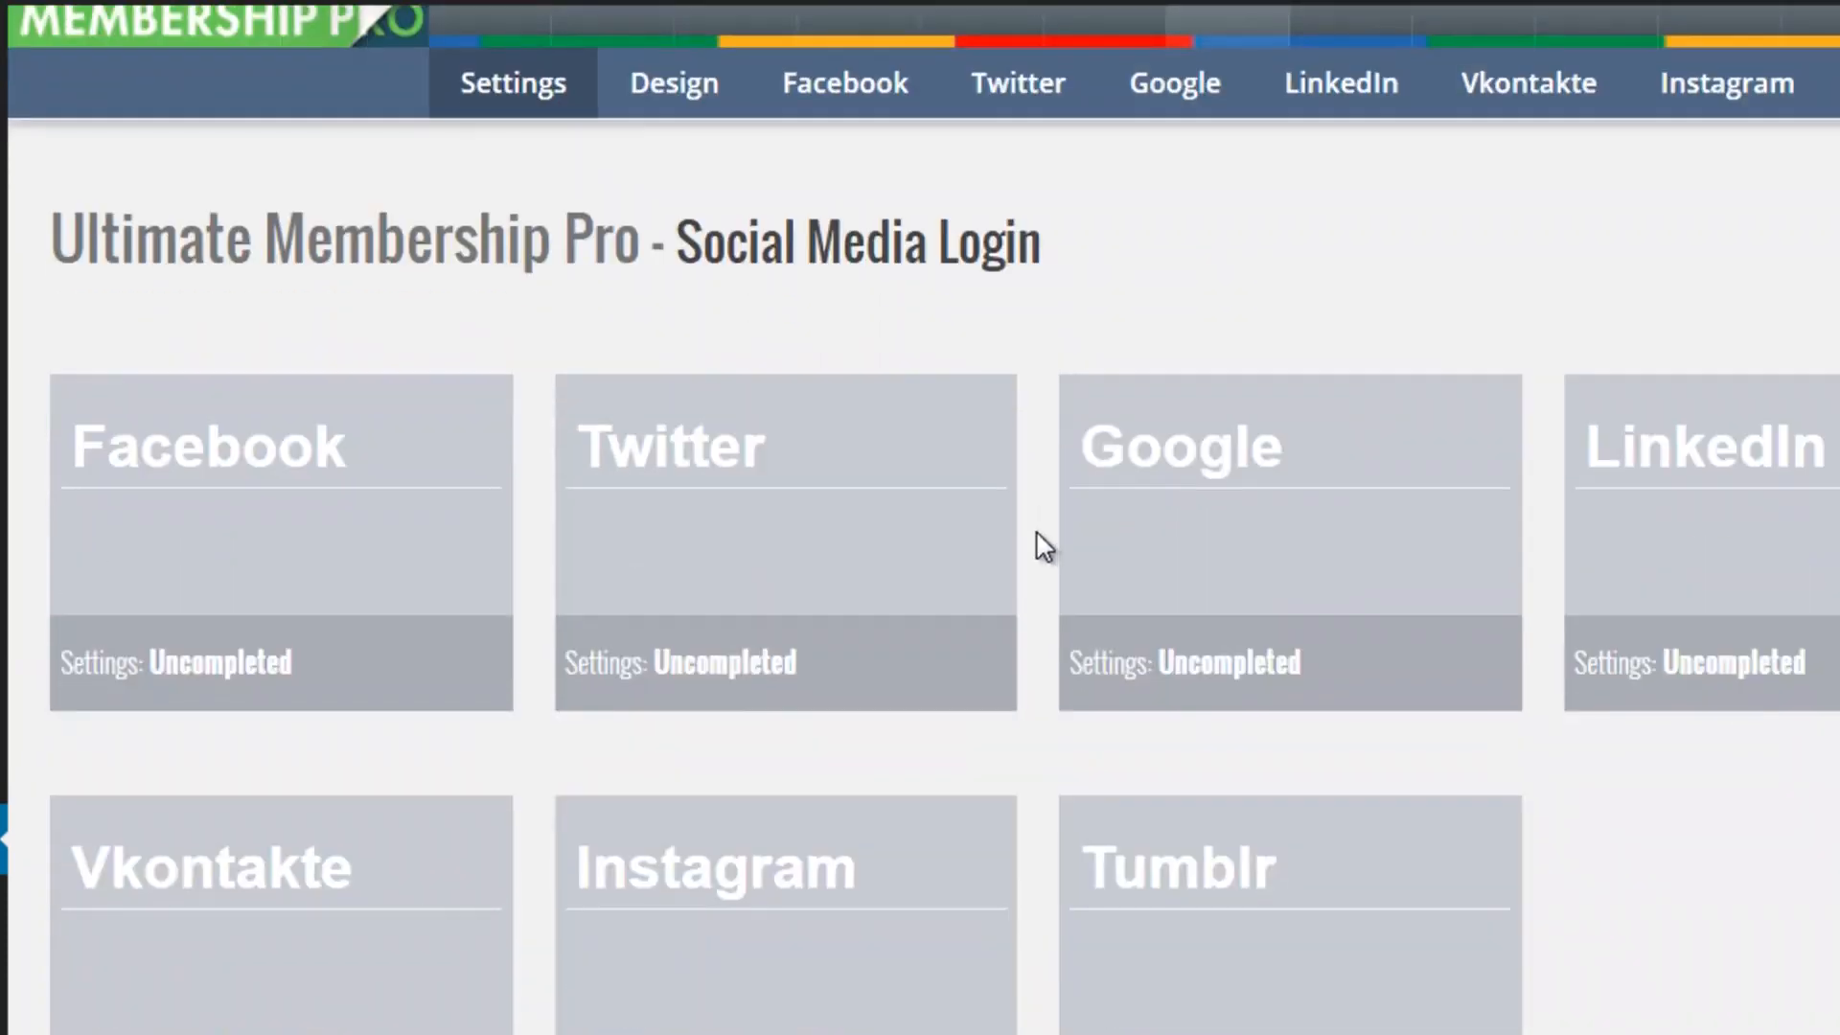
pyautogui.scroll(-1, 1052, 583)
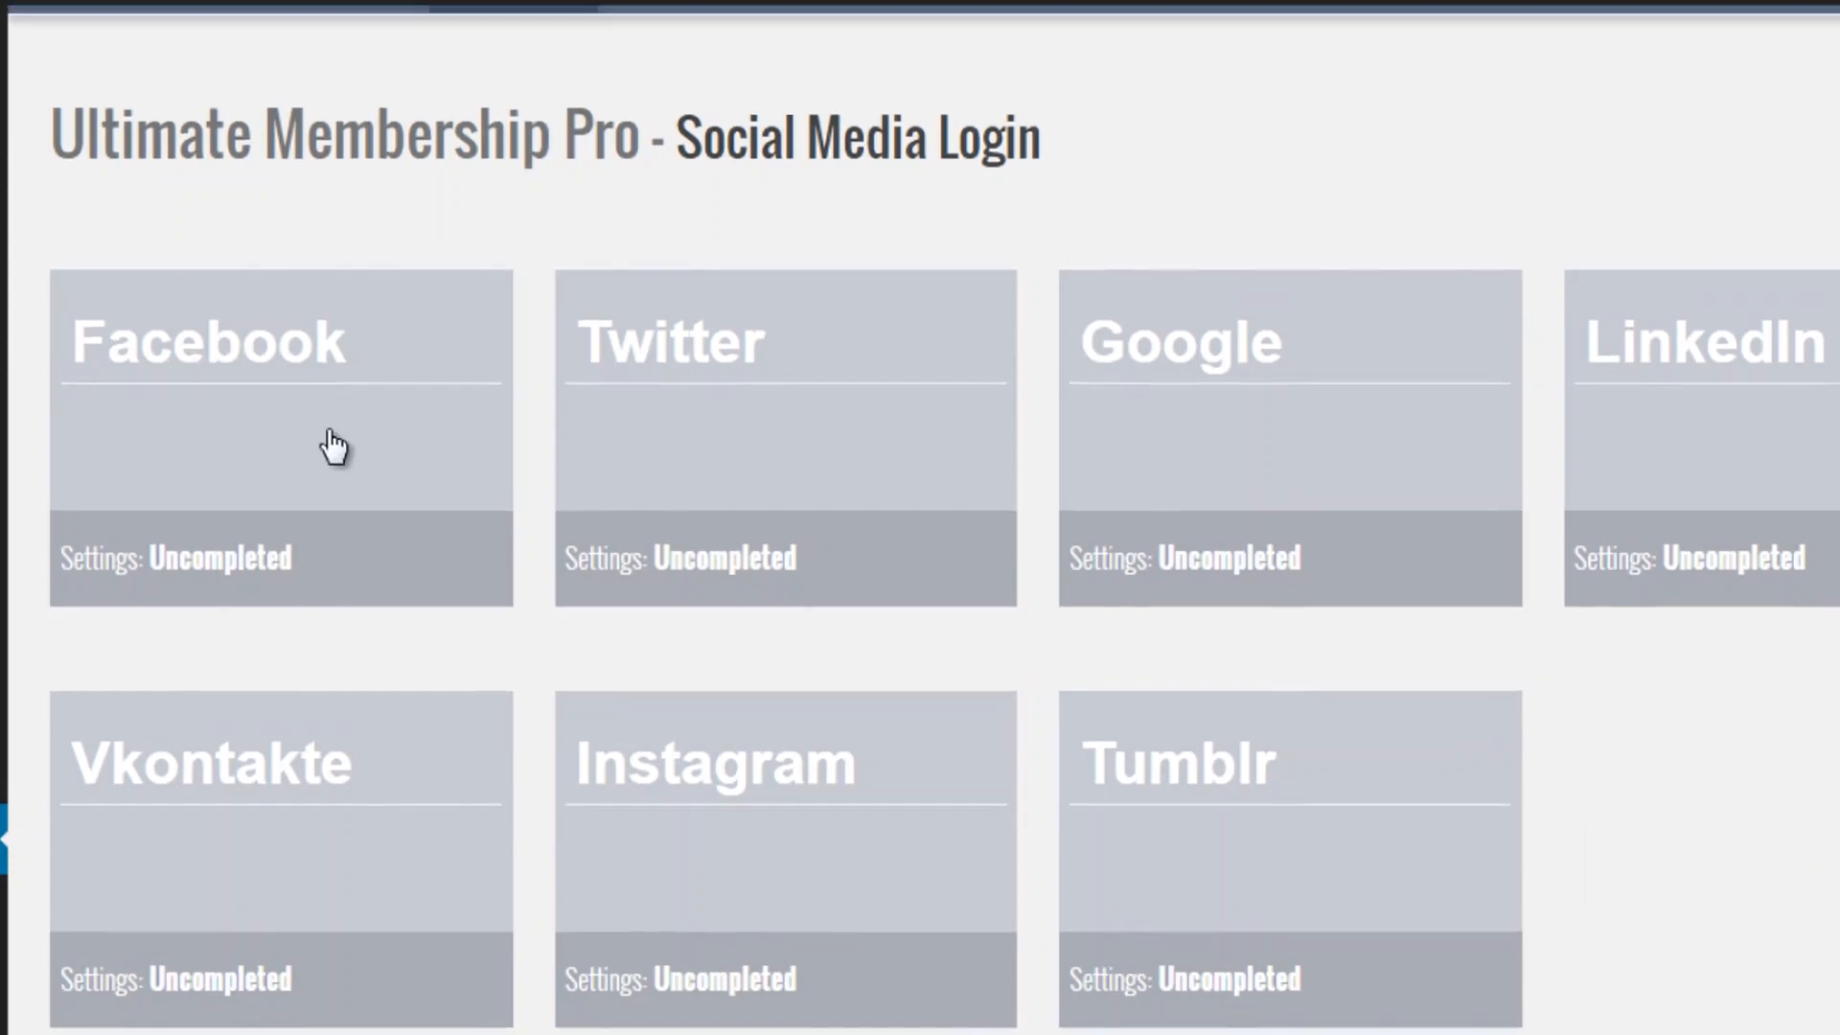
pyautogui.scroll(1, 333, 446)
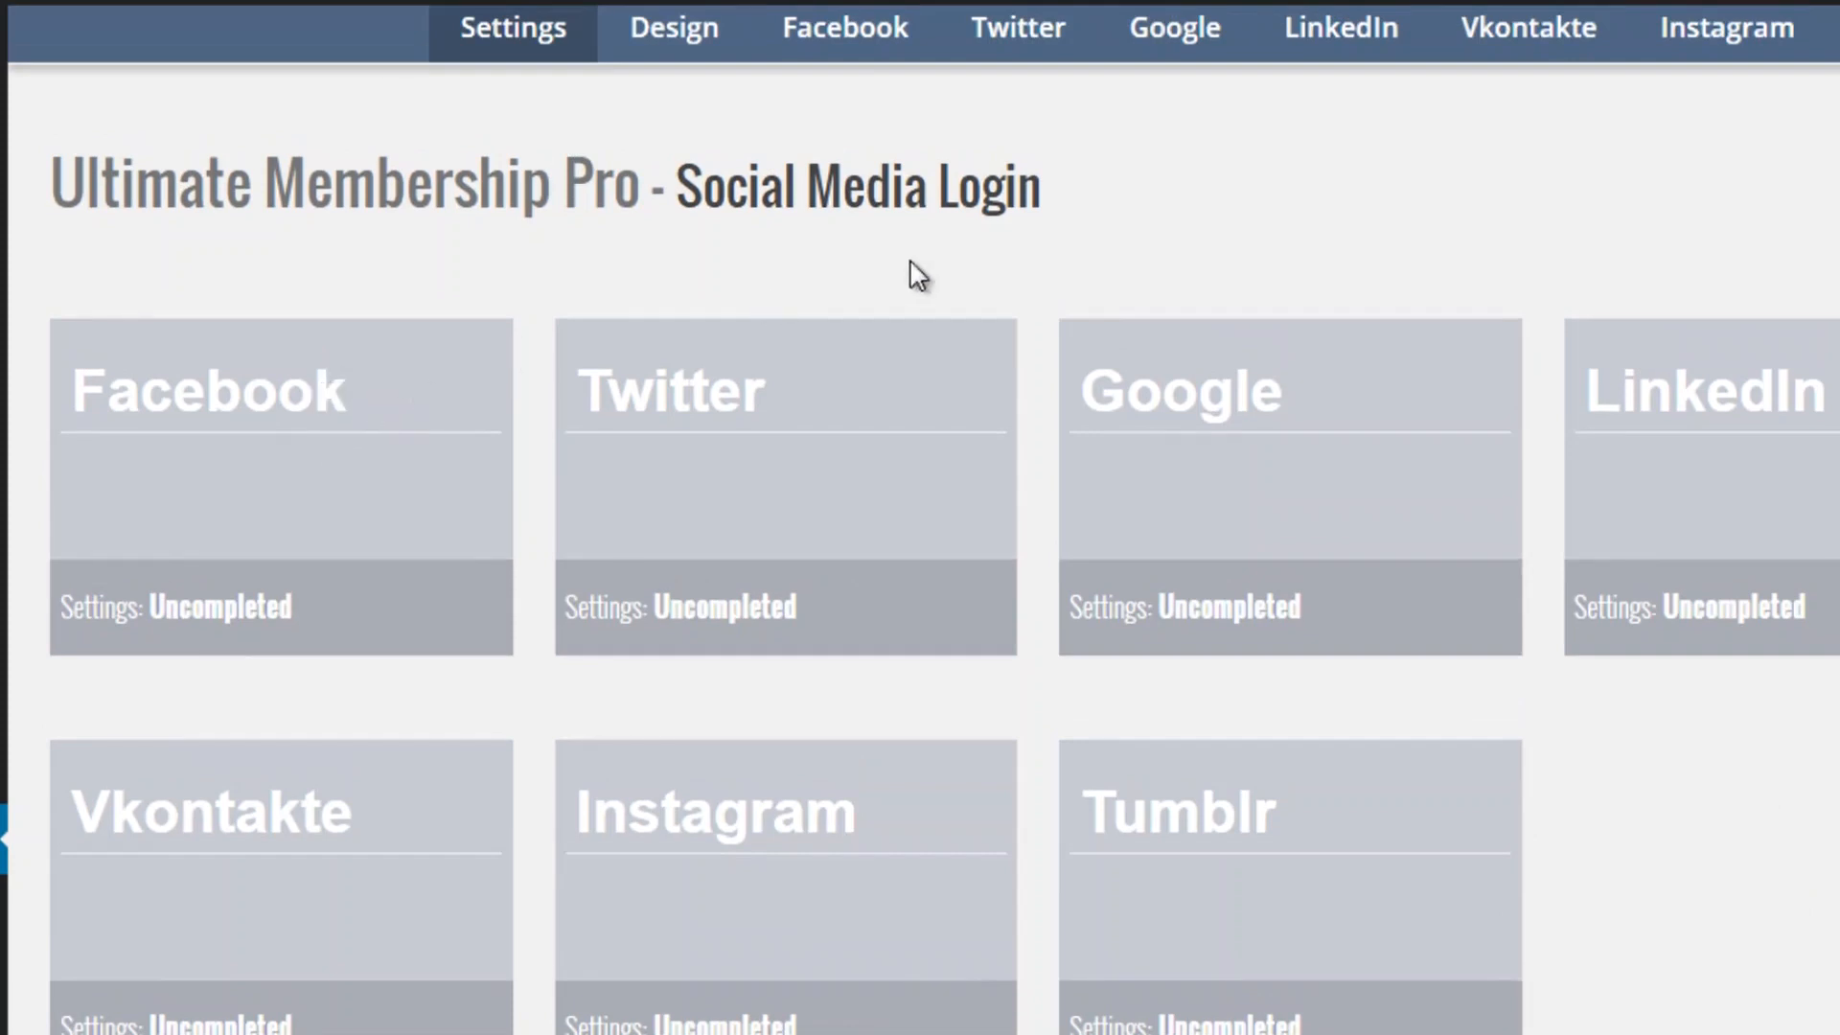
pyautogui.scroll(2, 1100, 263)
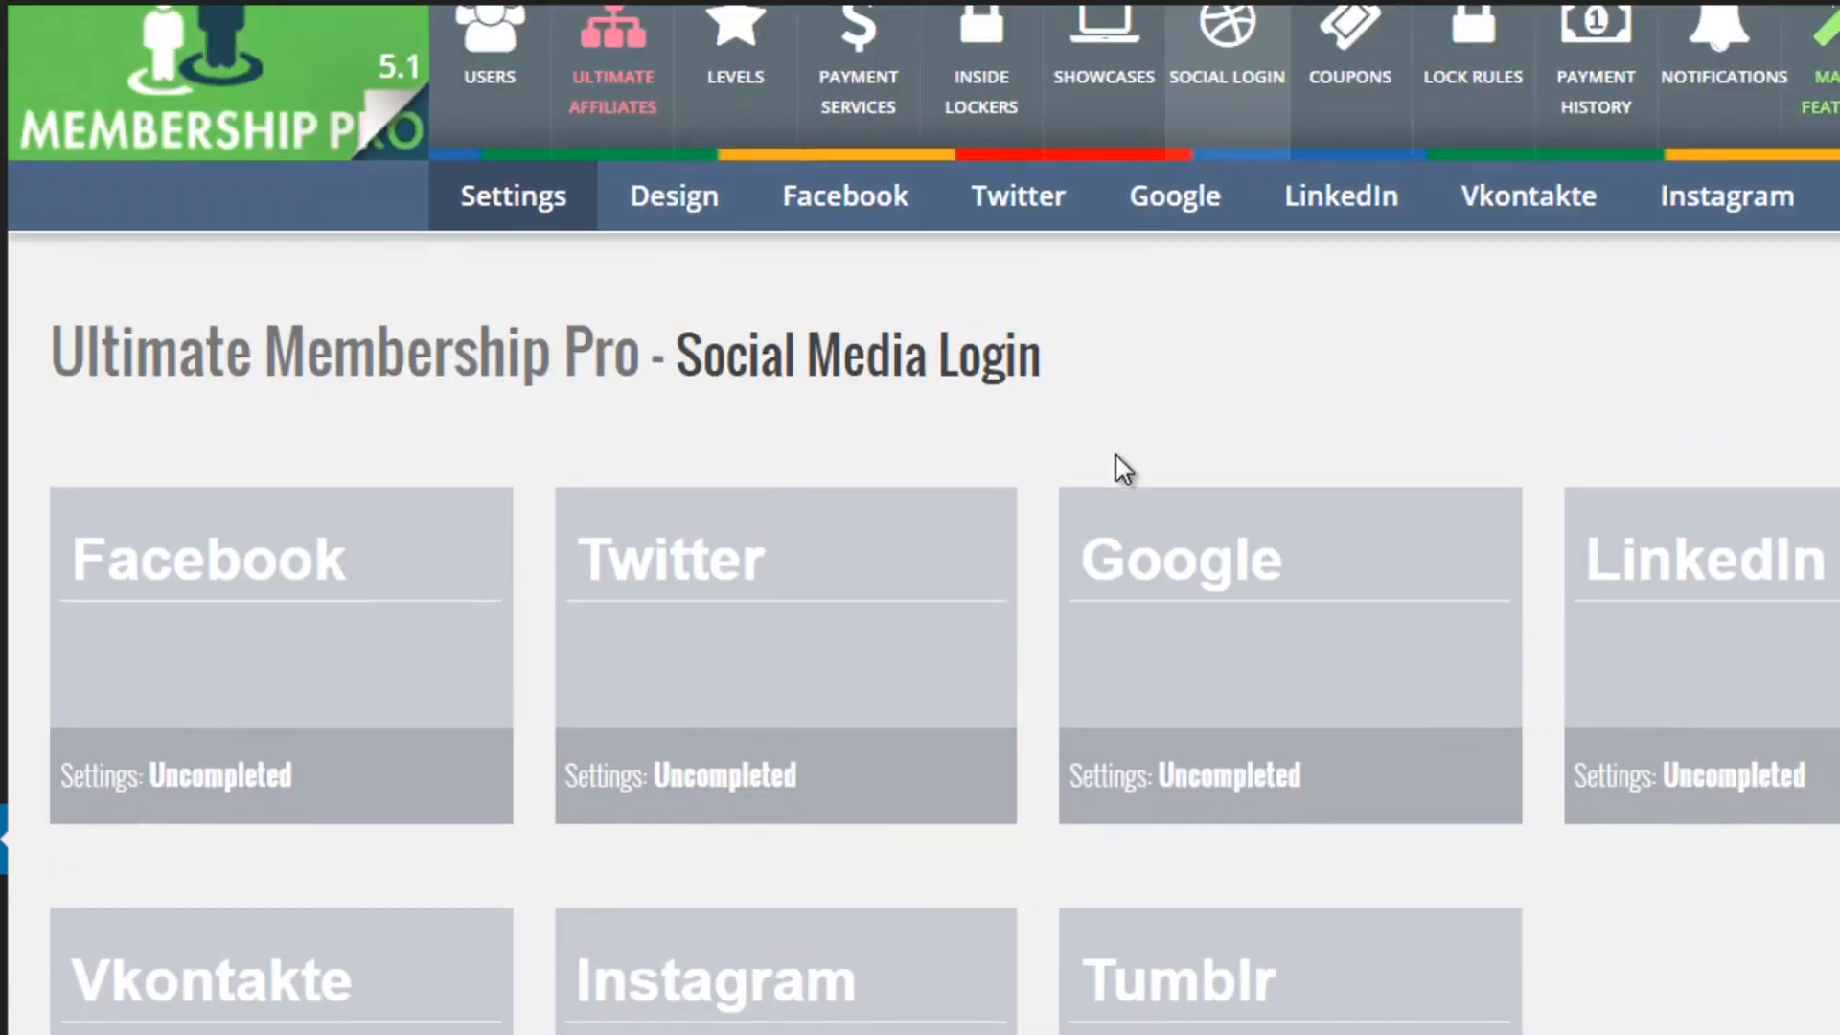
pyautogui.scroll(1, 1114, 453)
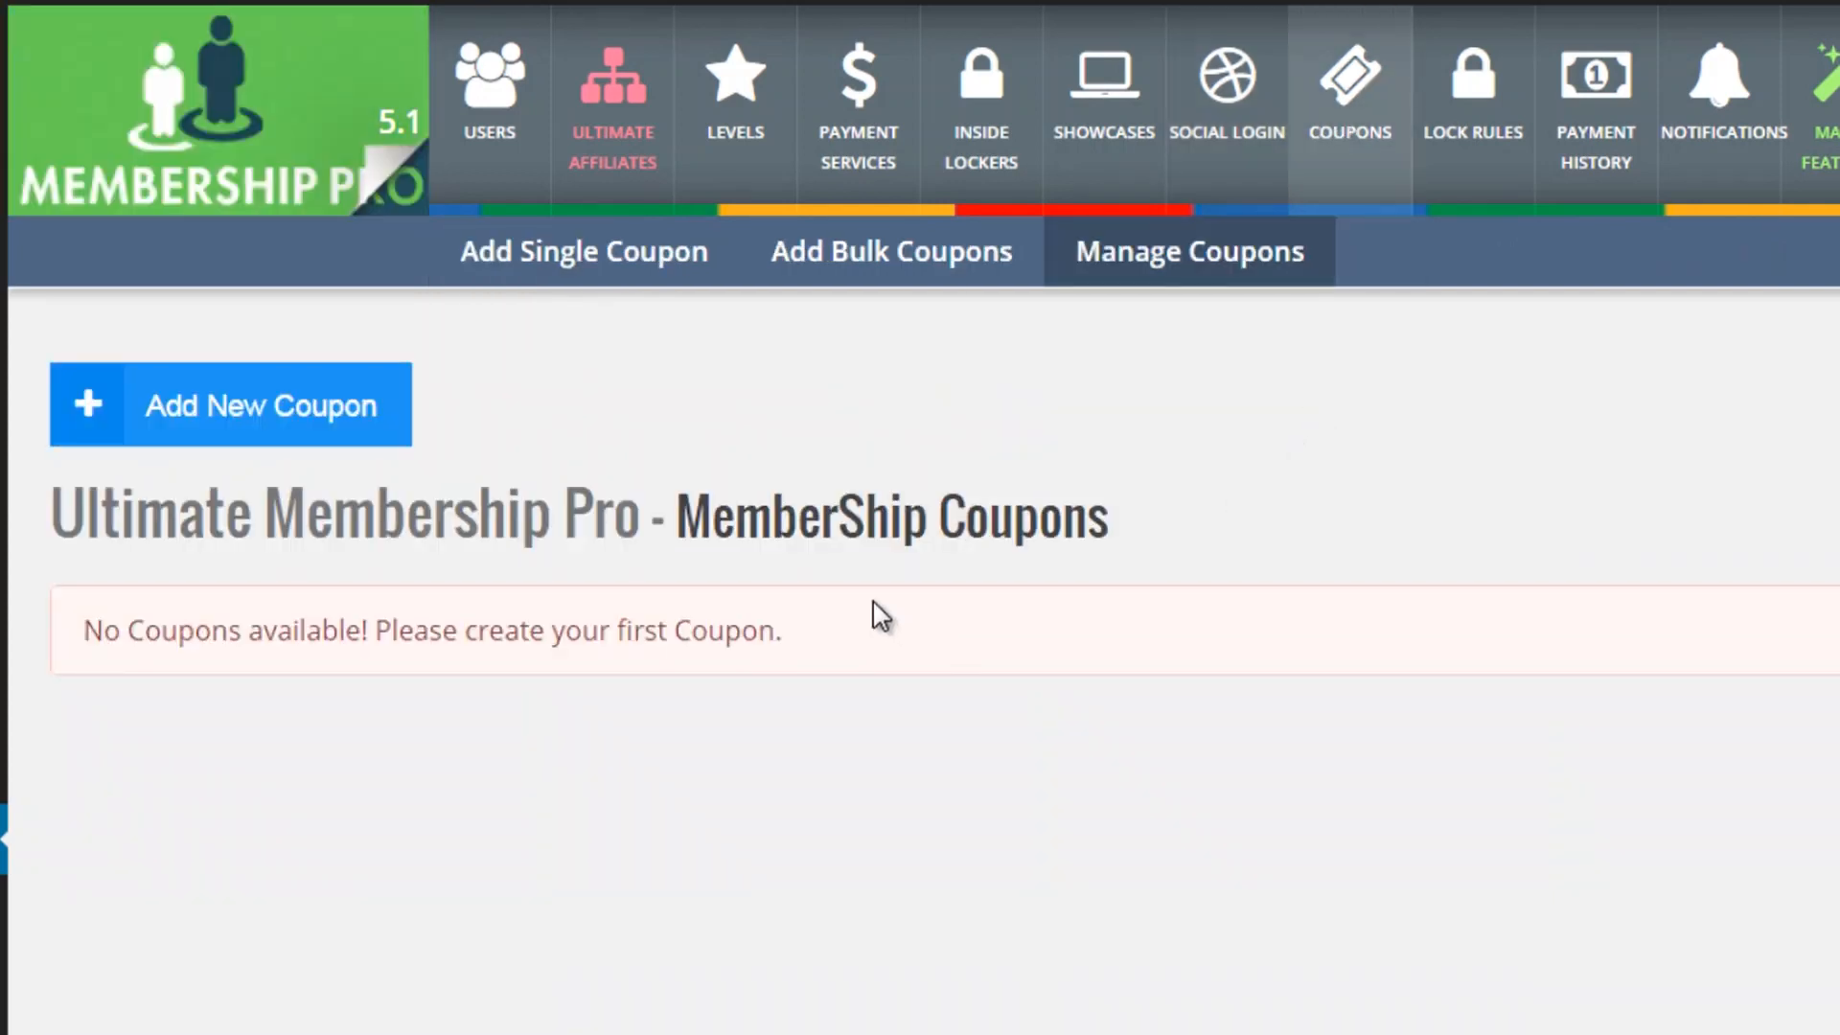
# - Check the Membership Coupons section and examine the Block All Posts By Type settings under Lock Rules
pyautogui.scroll(-1, 907, 514)
pyautogui.scroll(1, 1540, 232)
pyautogui.scroll(-2, 747, 658)
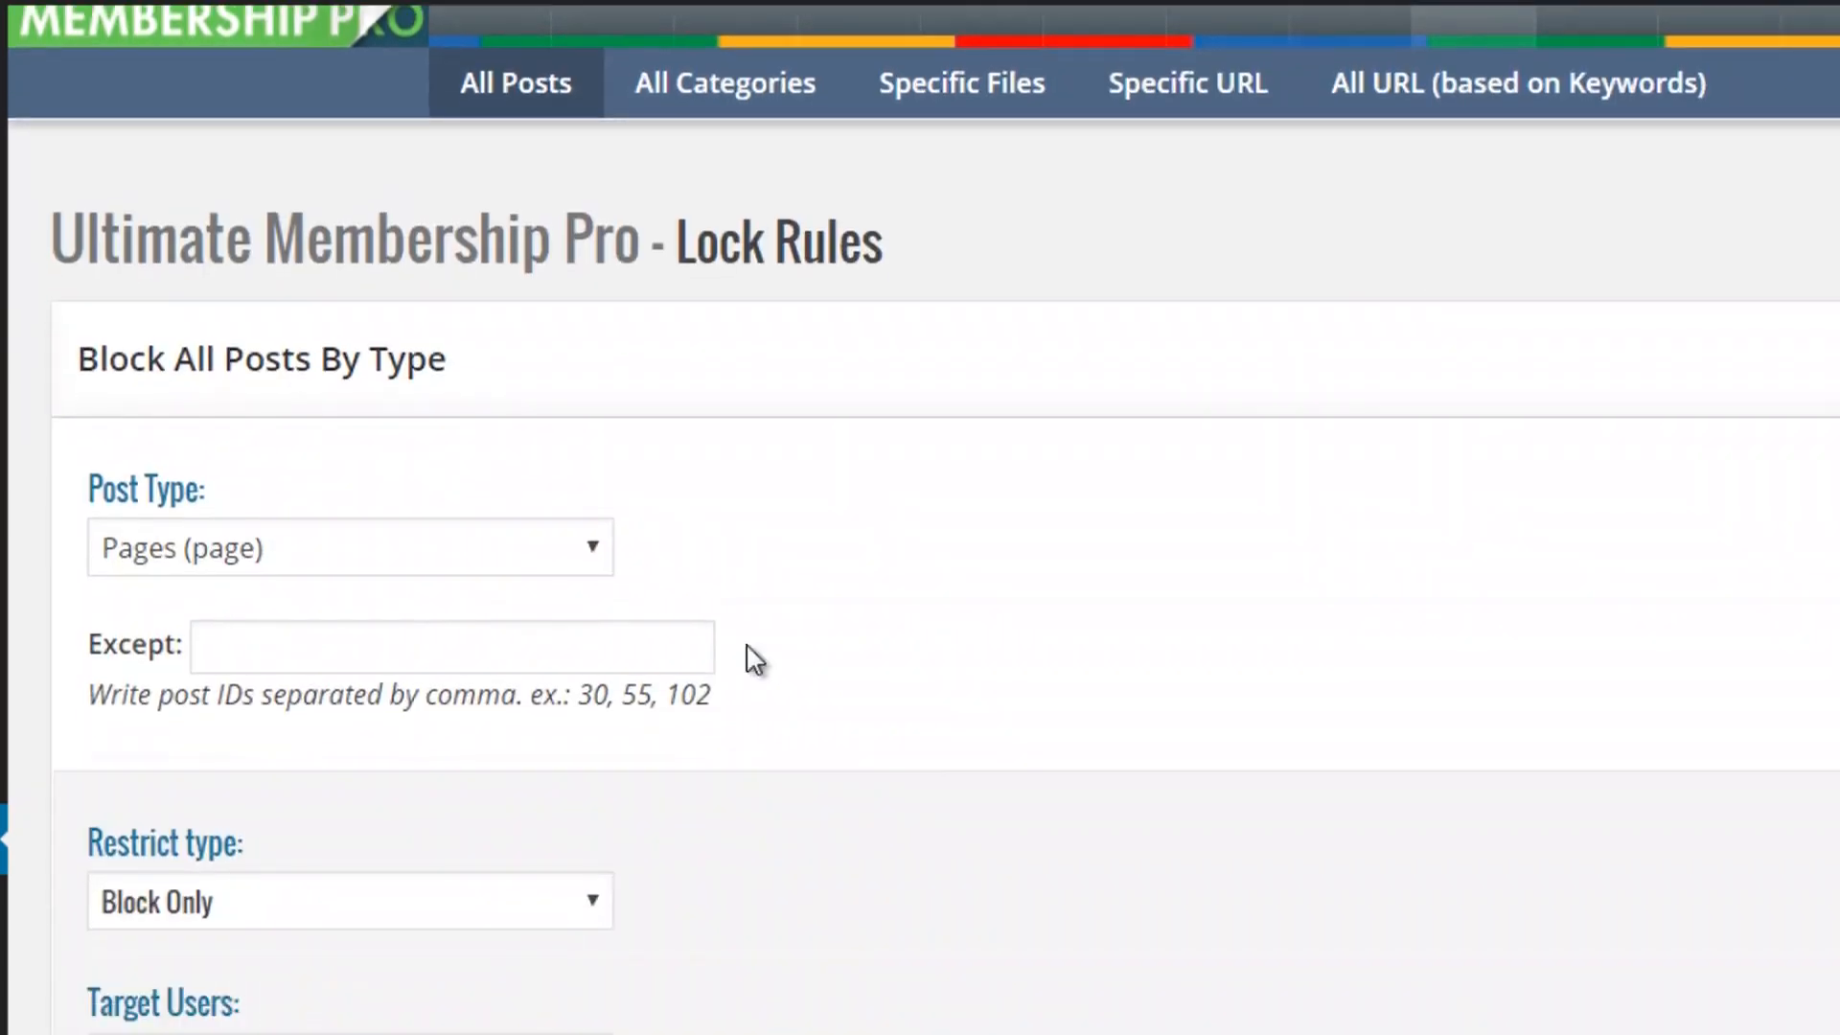
pyautogui.scroll(-2, 738, 632)
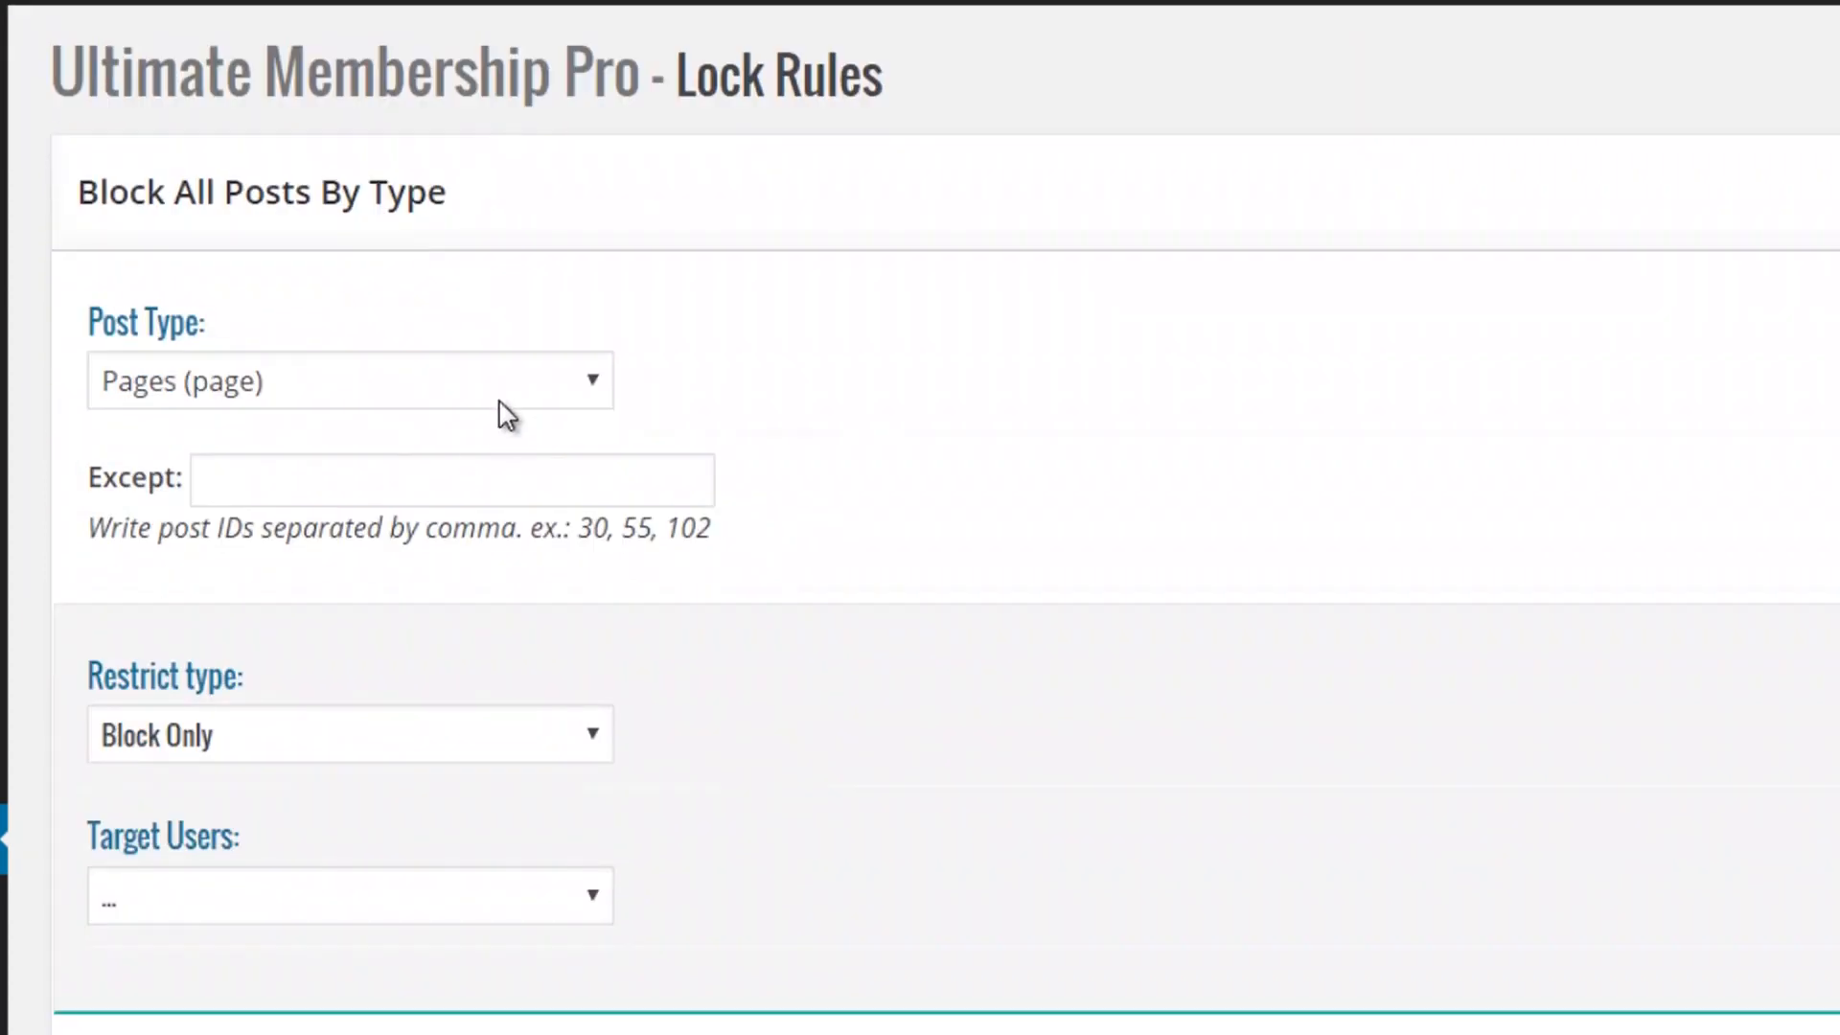
pyautogui.click(479, 480)
pyautogui.scroll(-3, 842, 780)
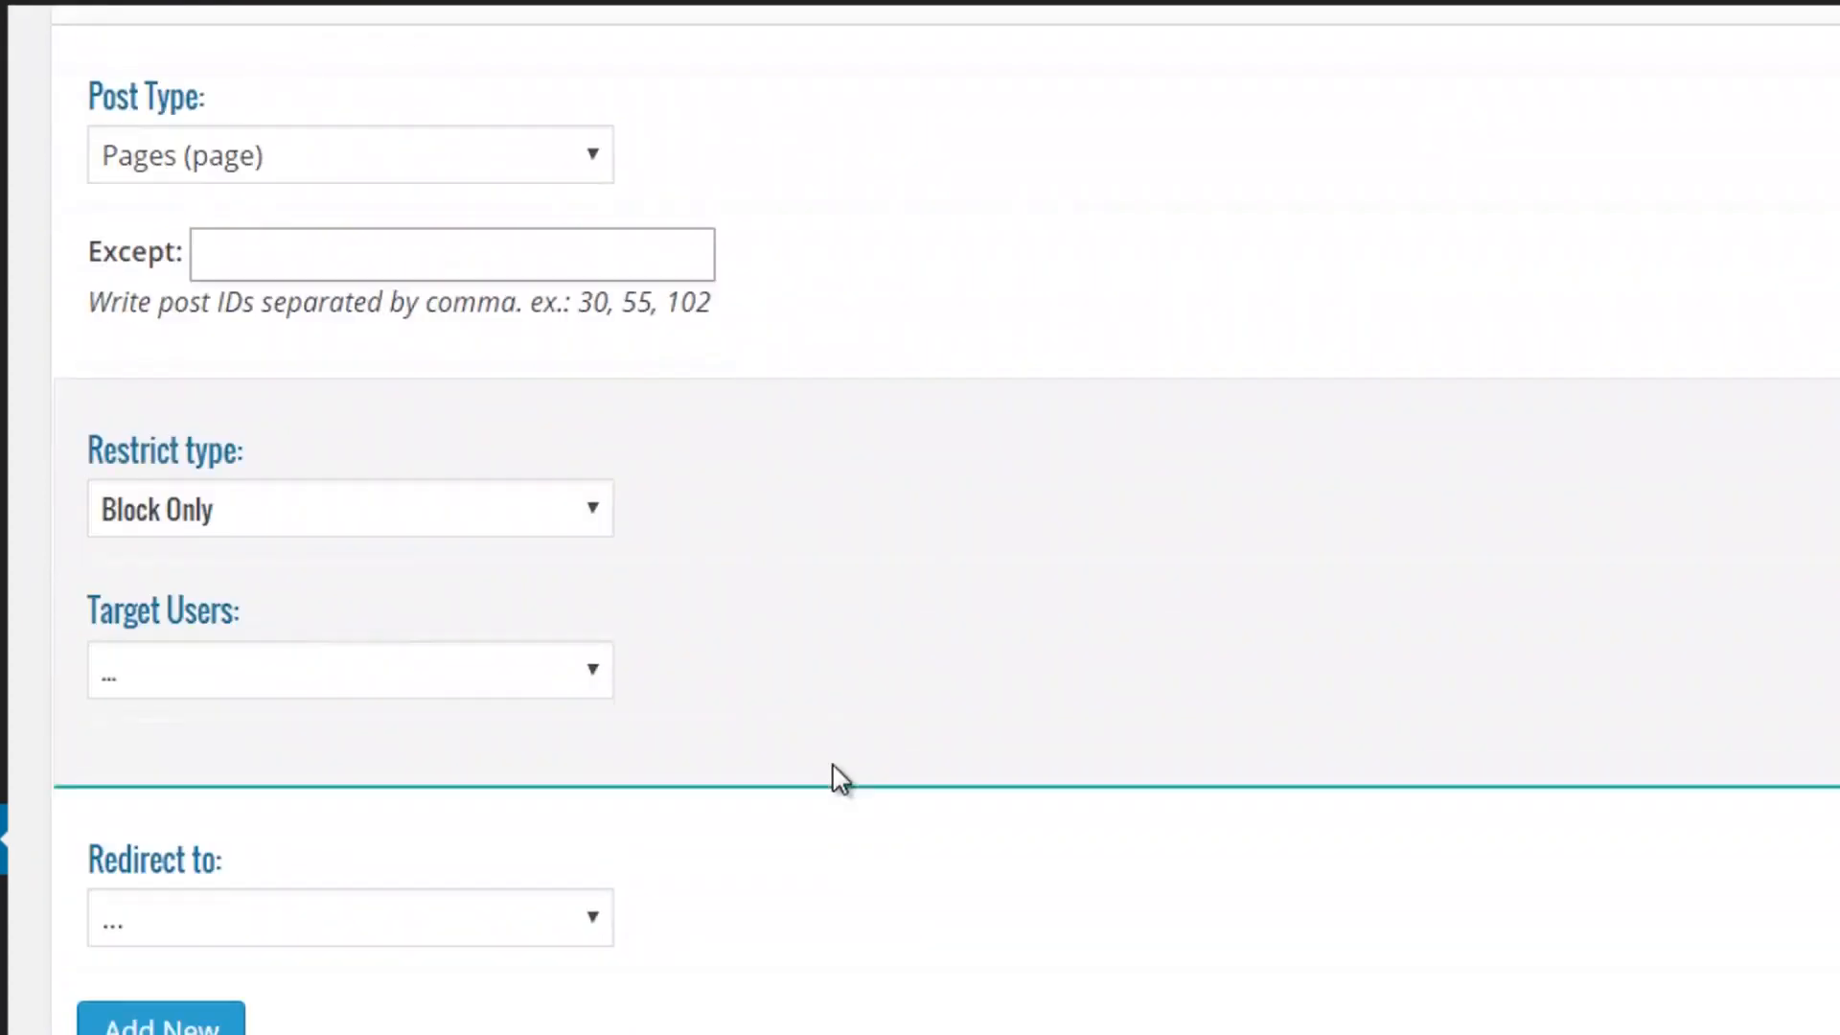
pyautogui.scroll(6, 1093, 620)
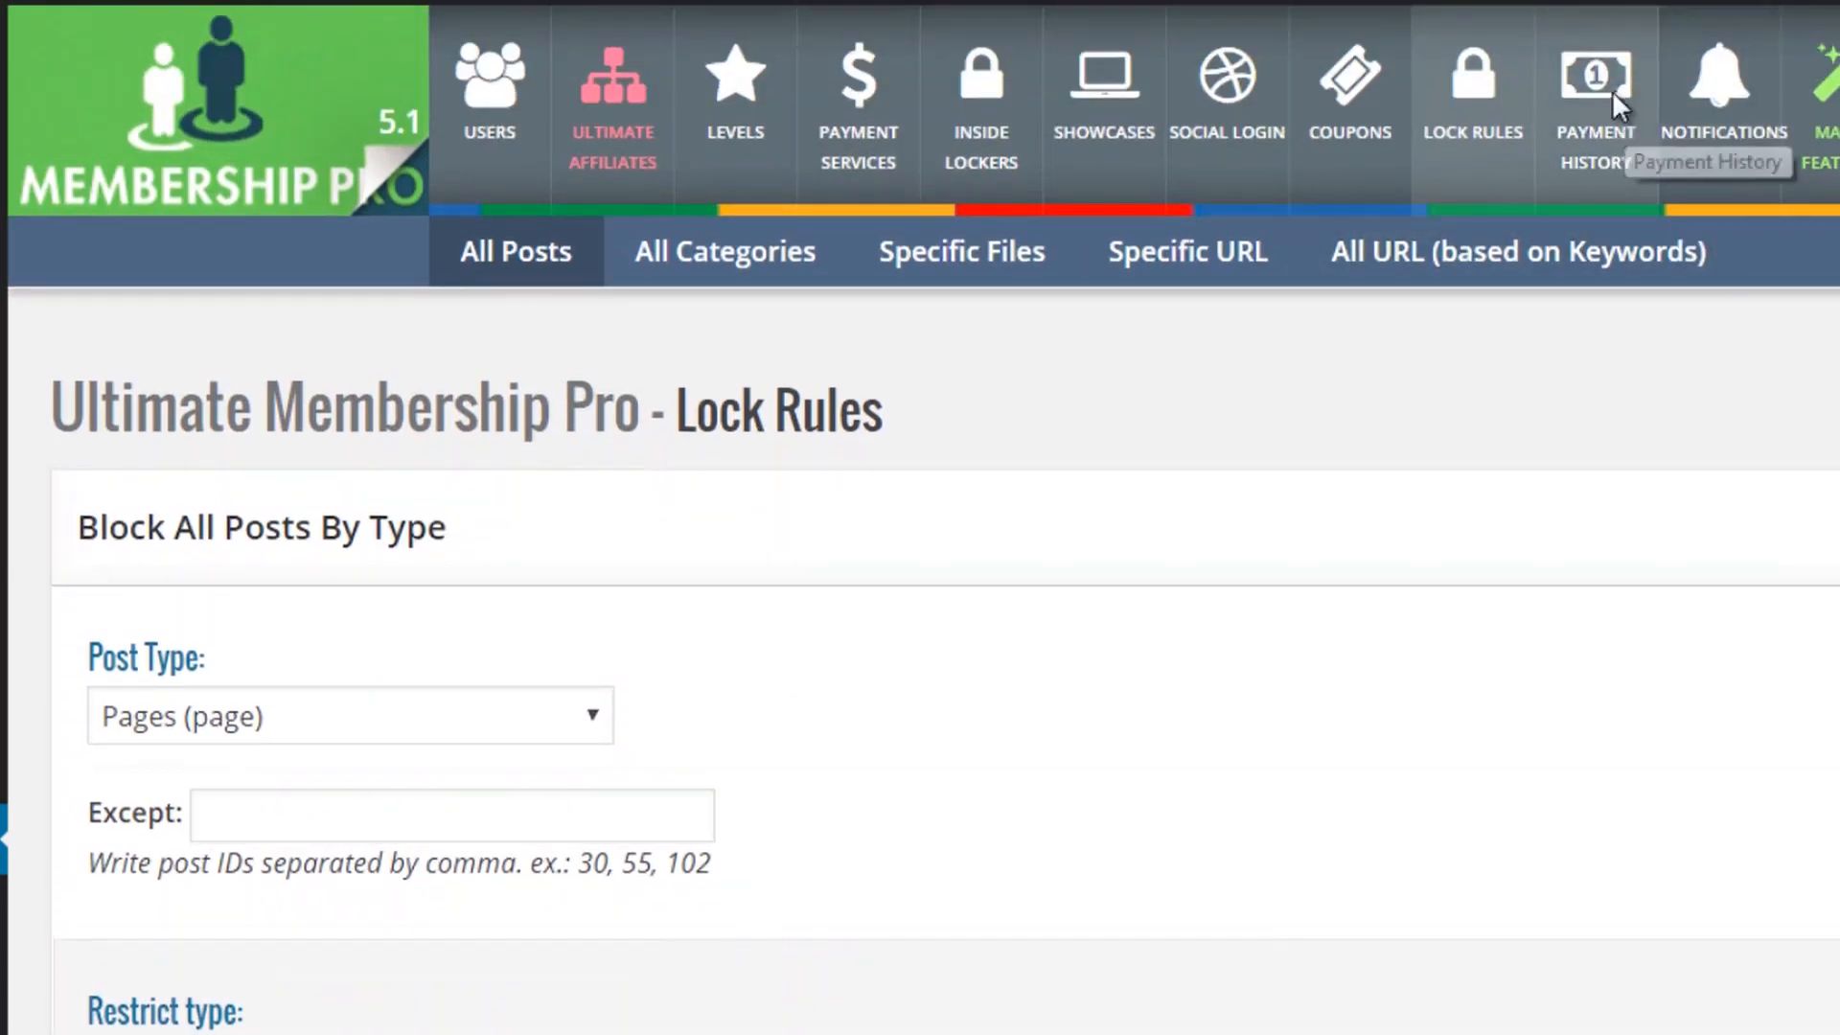
# - View the Orders List in the payment history and examine the notification templates with their actions, recipients and target levels
pyautogui.click(1627, 123)
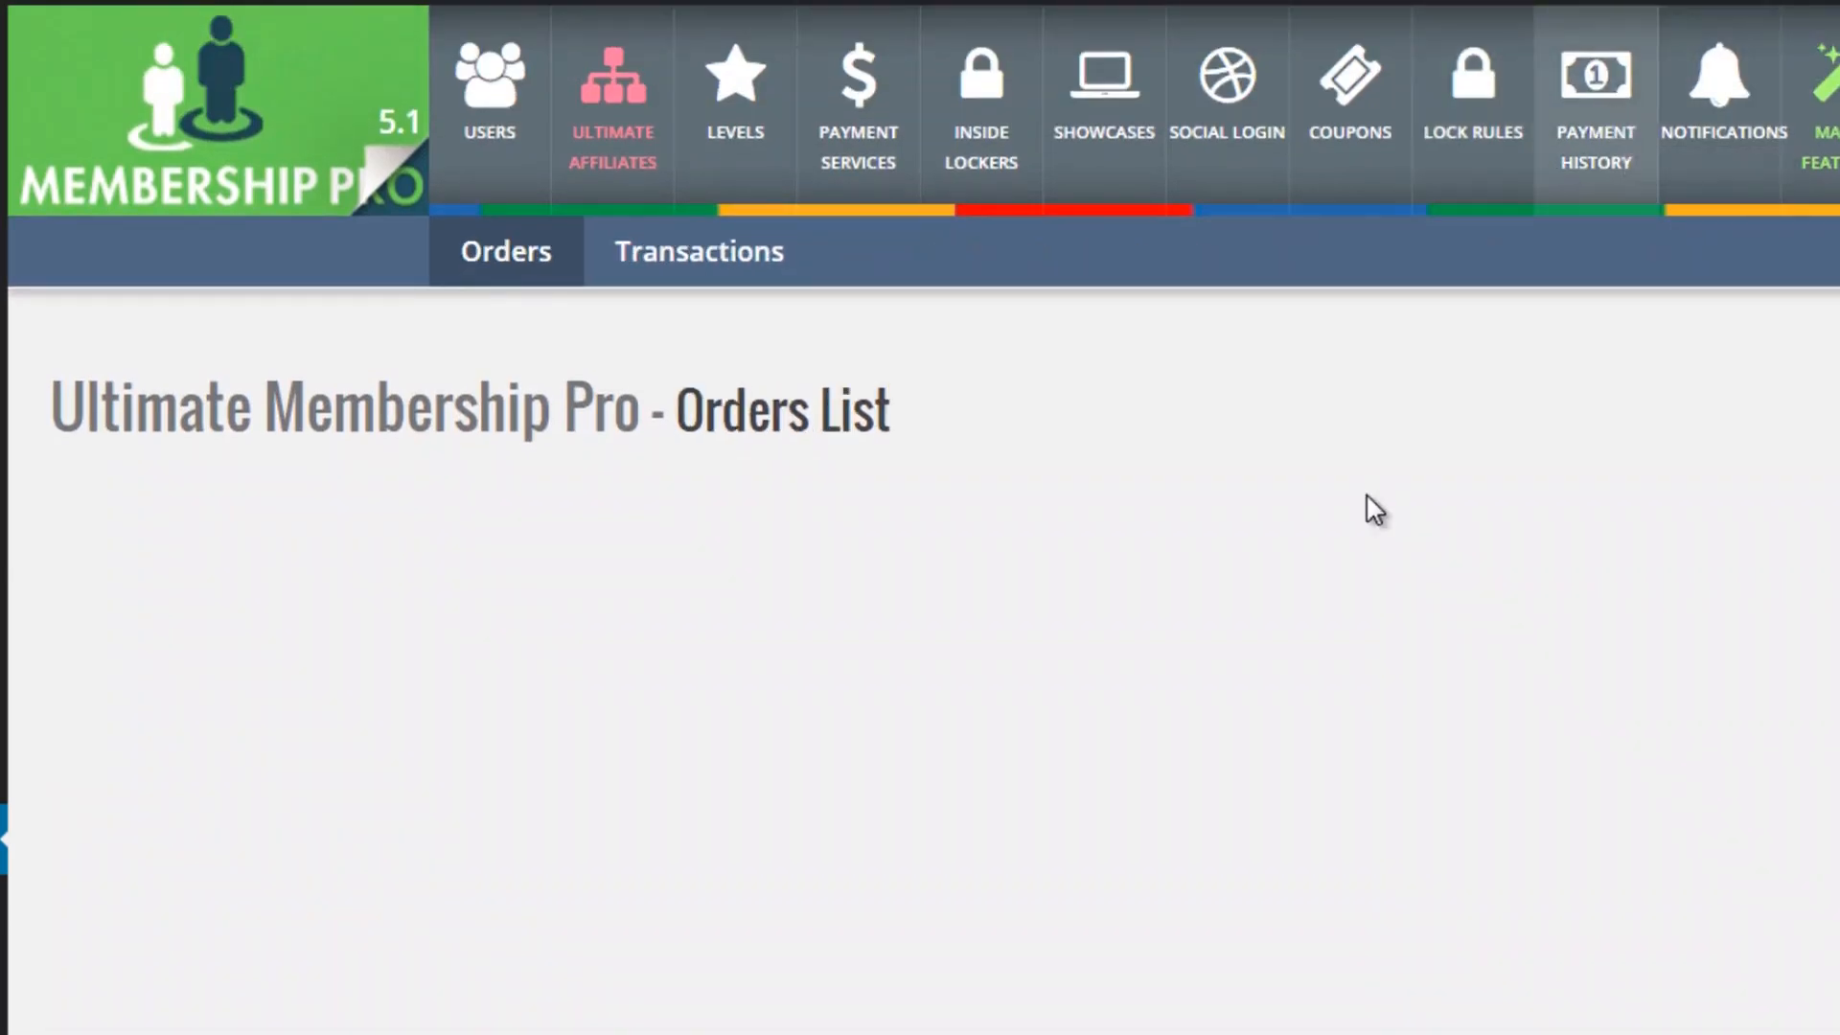
pyautogui.click(1754, 103)
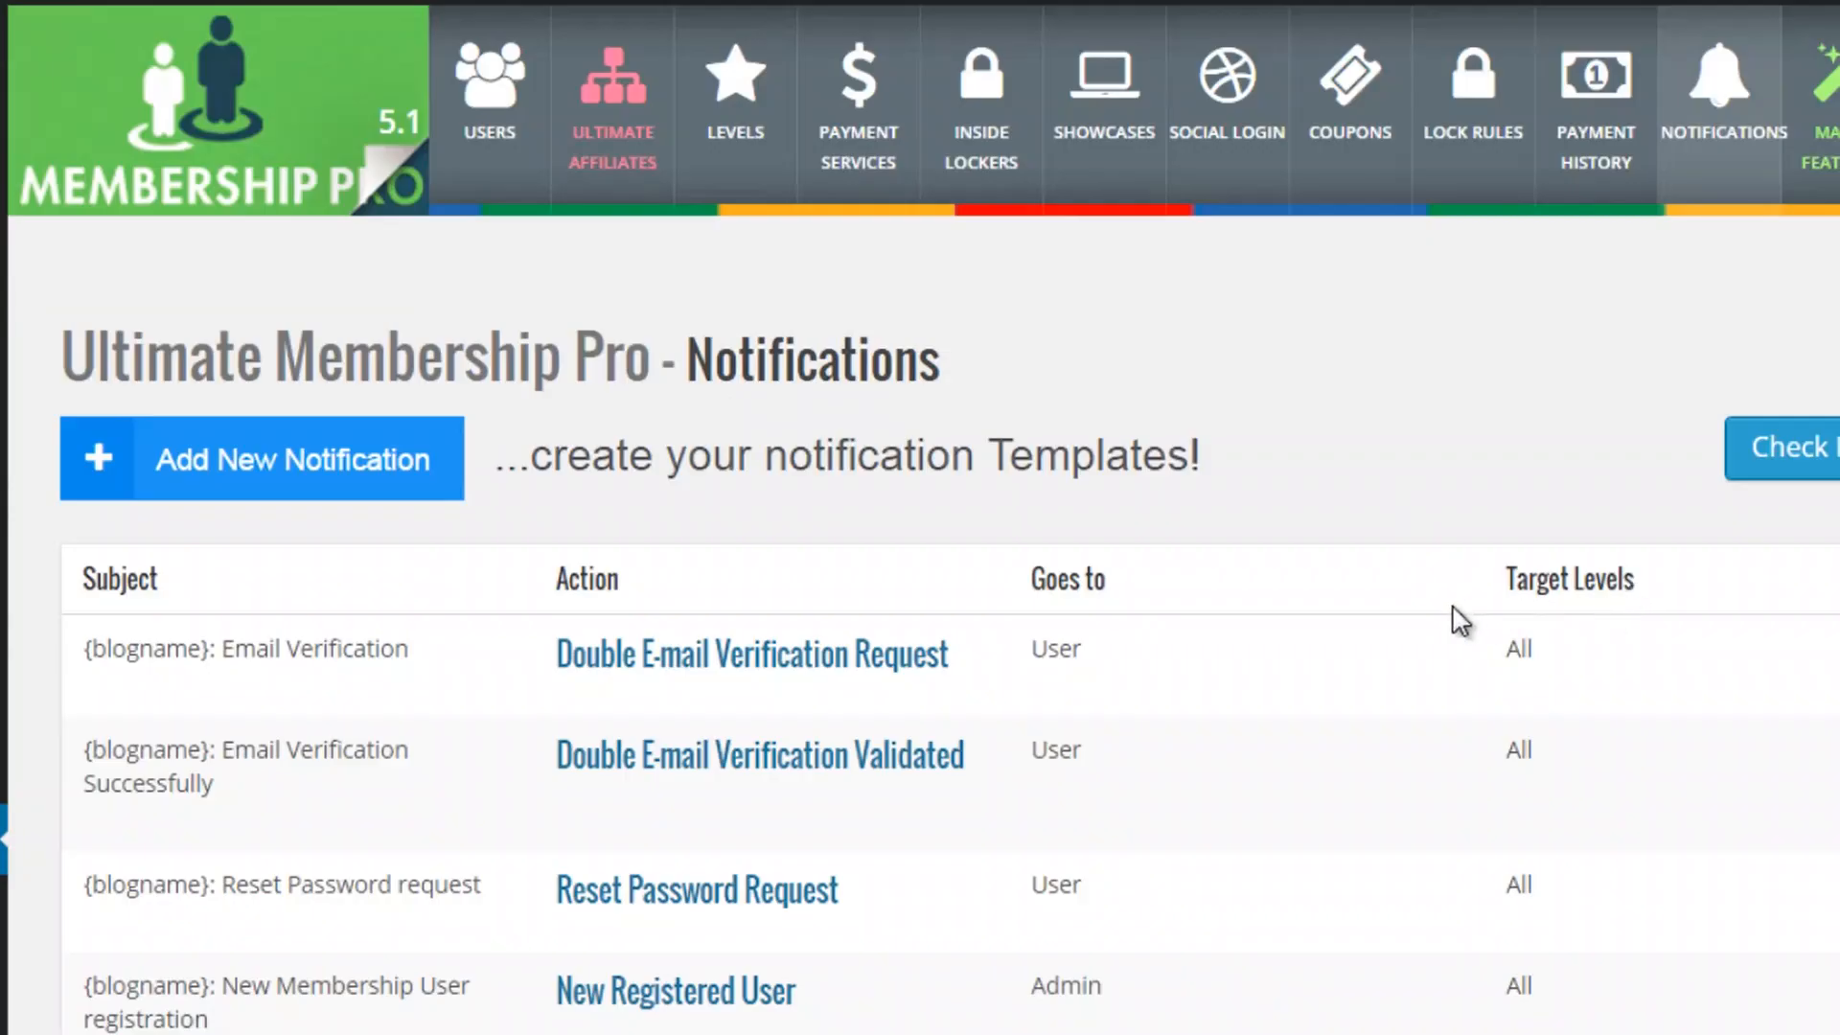
pyautogui.scroll(-3, 1454, 620)
pyautogui.scroll(-1, 1439, 624)
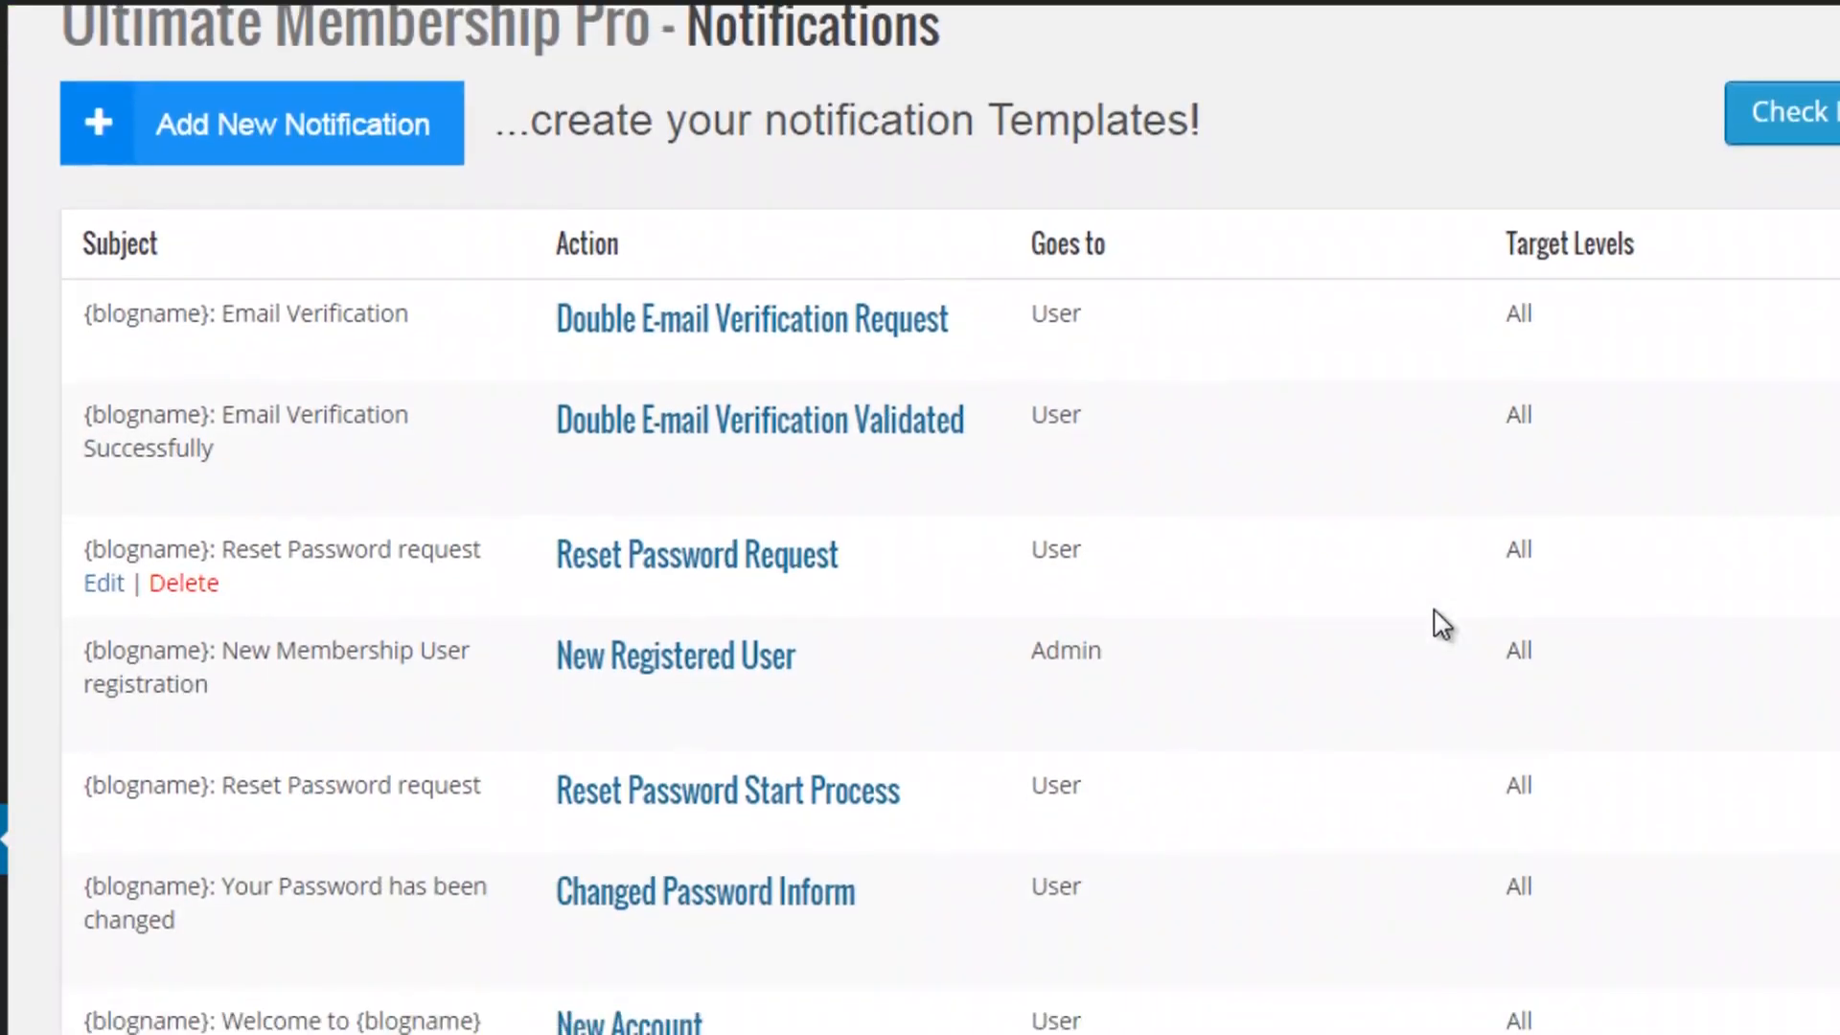
pyautogui.scroll(-2, 1170, 665)
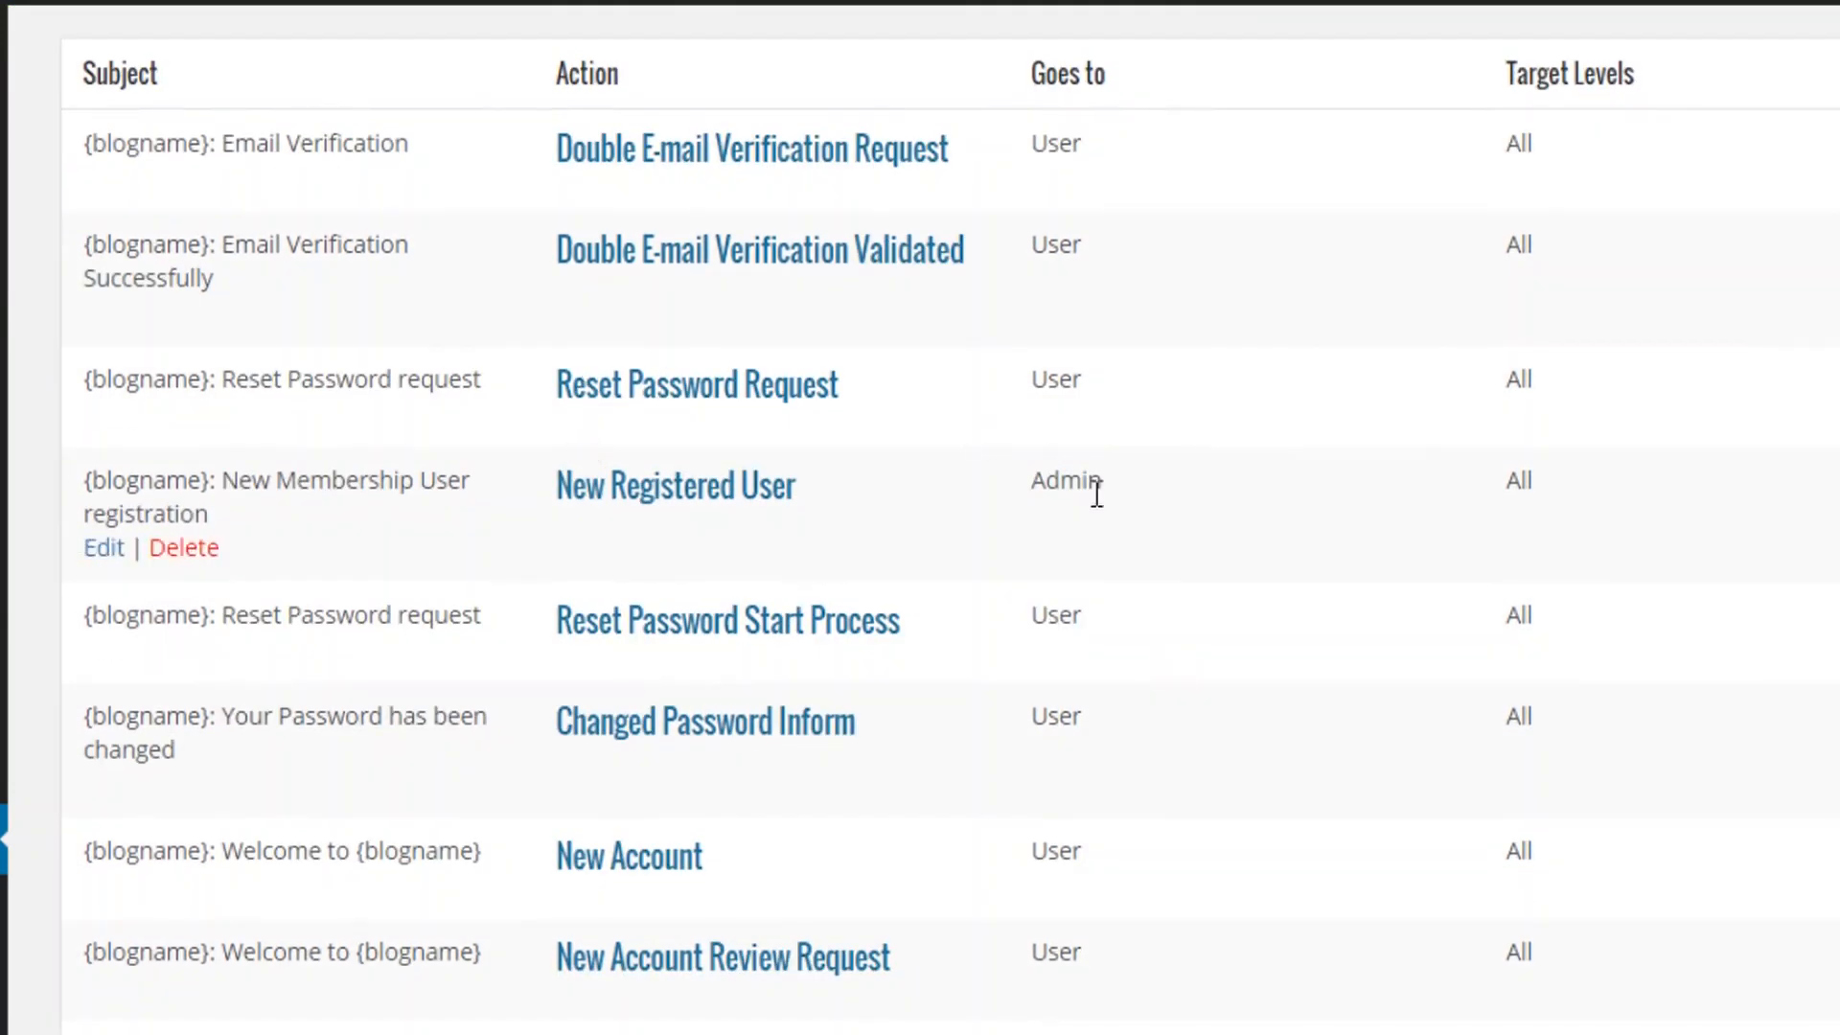
# - Go through the notification templates again, comparing the actions with their recipients, from Double E-mail Verification Request to Approve Account
pyautogui.scroll(-2, 1571, 537)
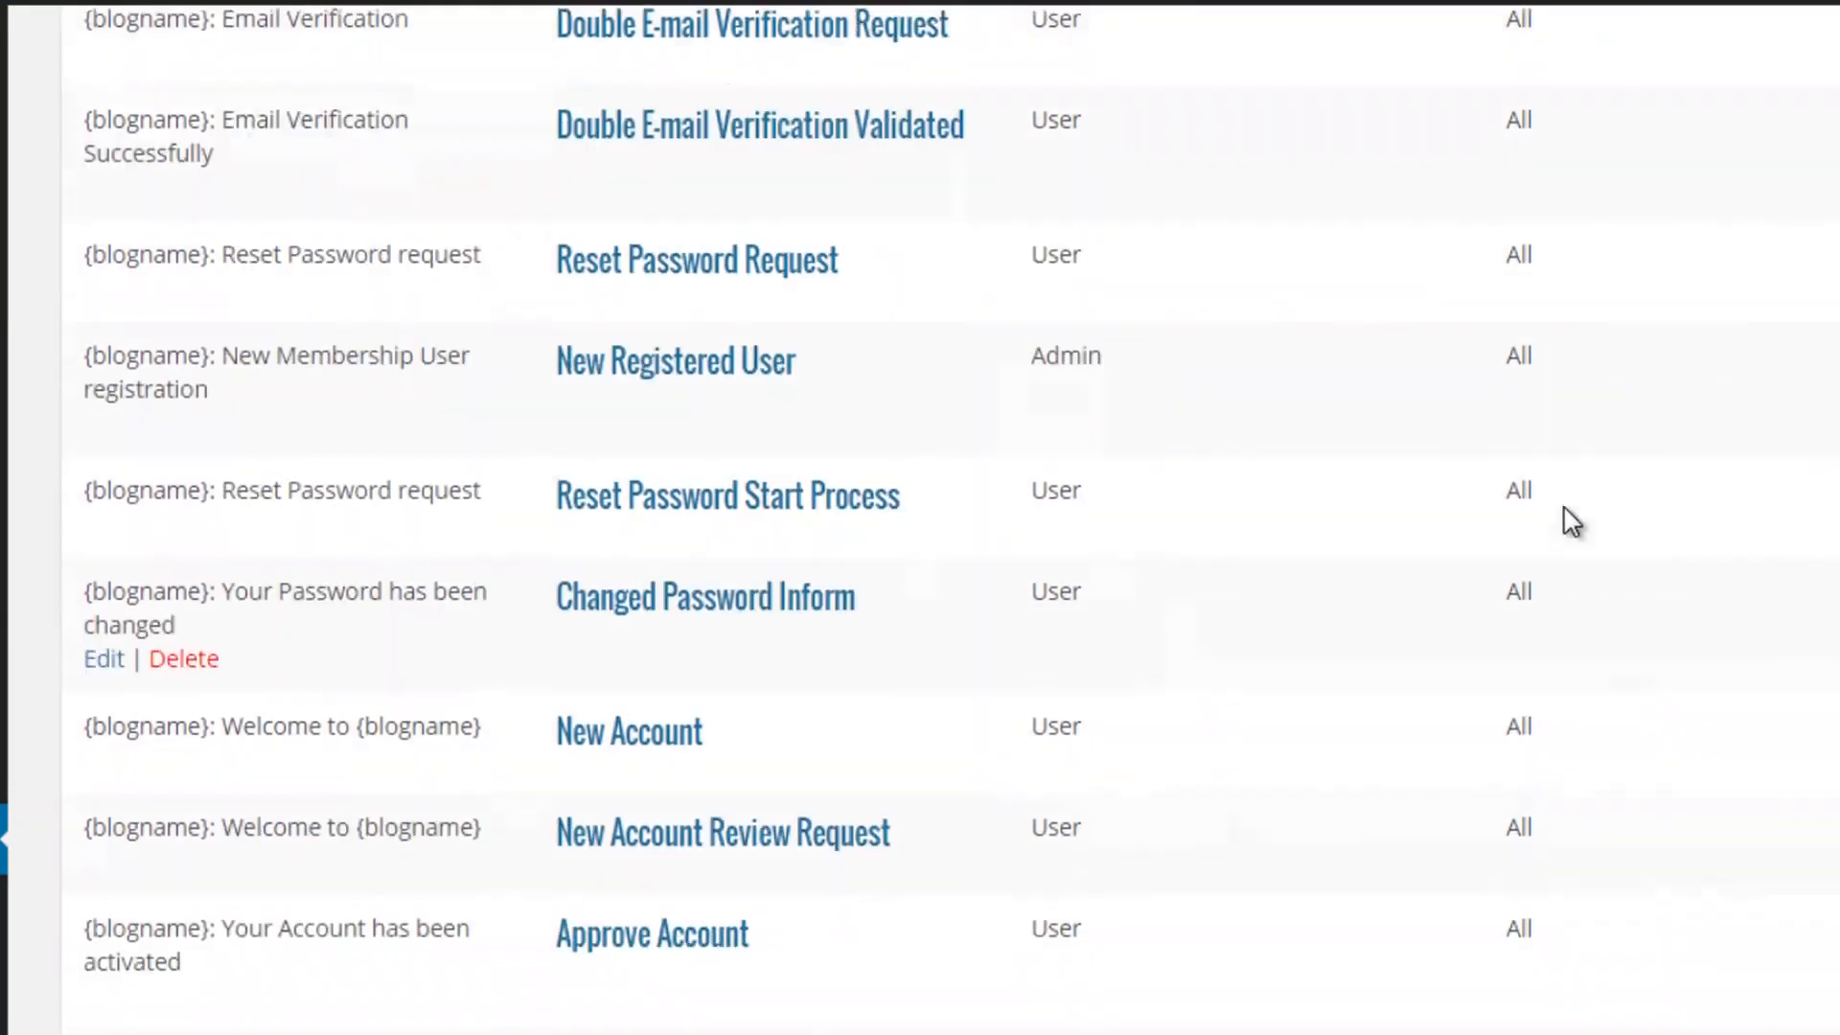
pyautogui.scroll(7, 1562, 513)
pyautogui.scroll(-4, 1246, 623)
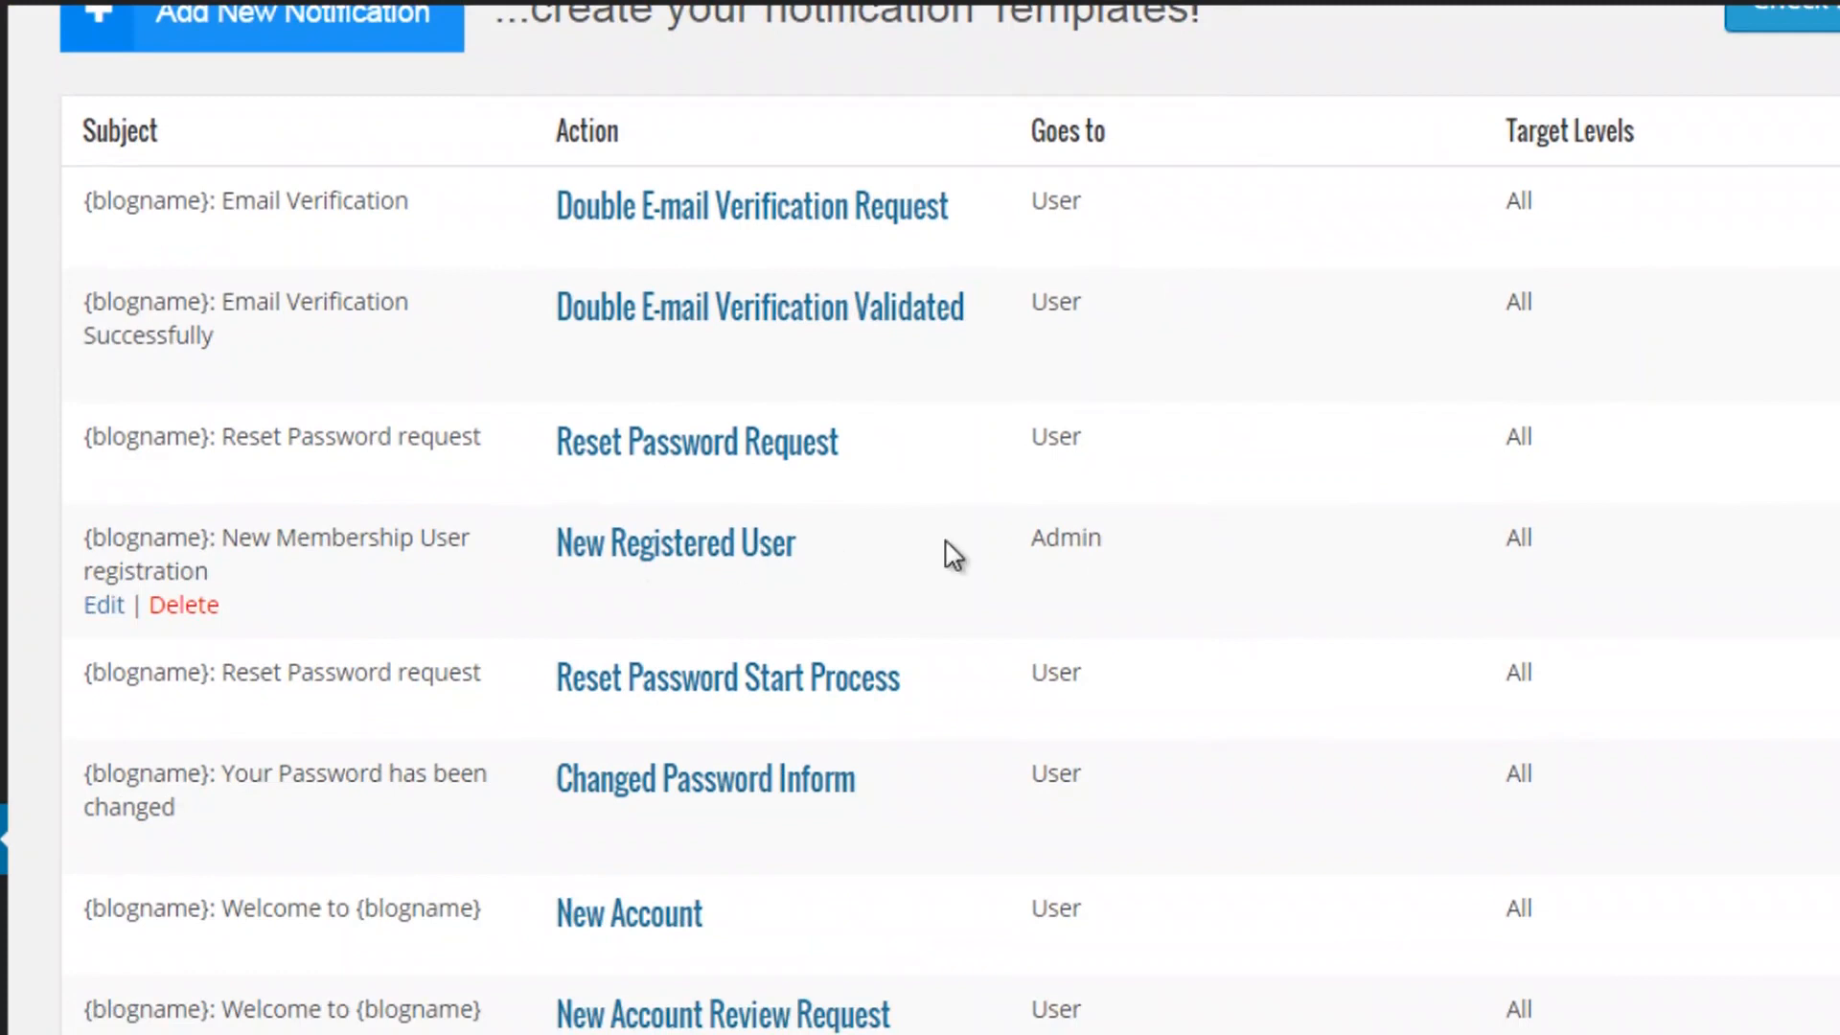
pyautogui.scroll(1, 1568, 441)
# - Open the Magic Features section and examine the available extensions, from Taxes and Opt-in Settings to Custom Currencies and Membership Badges
pyautogui.click(1642, 113)
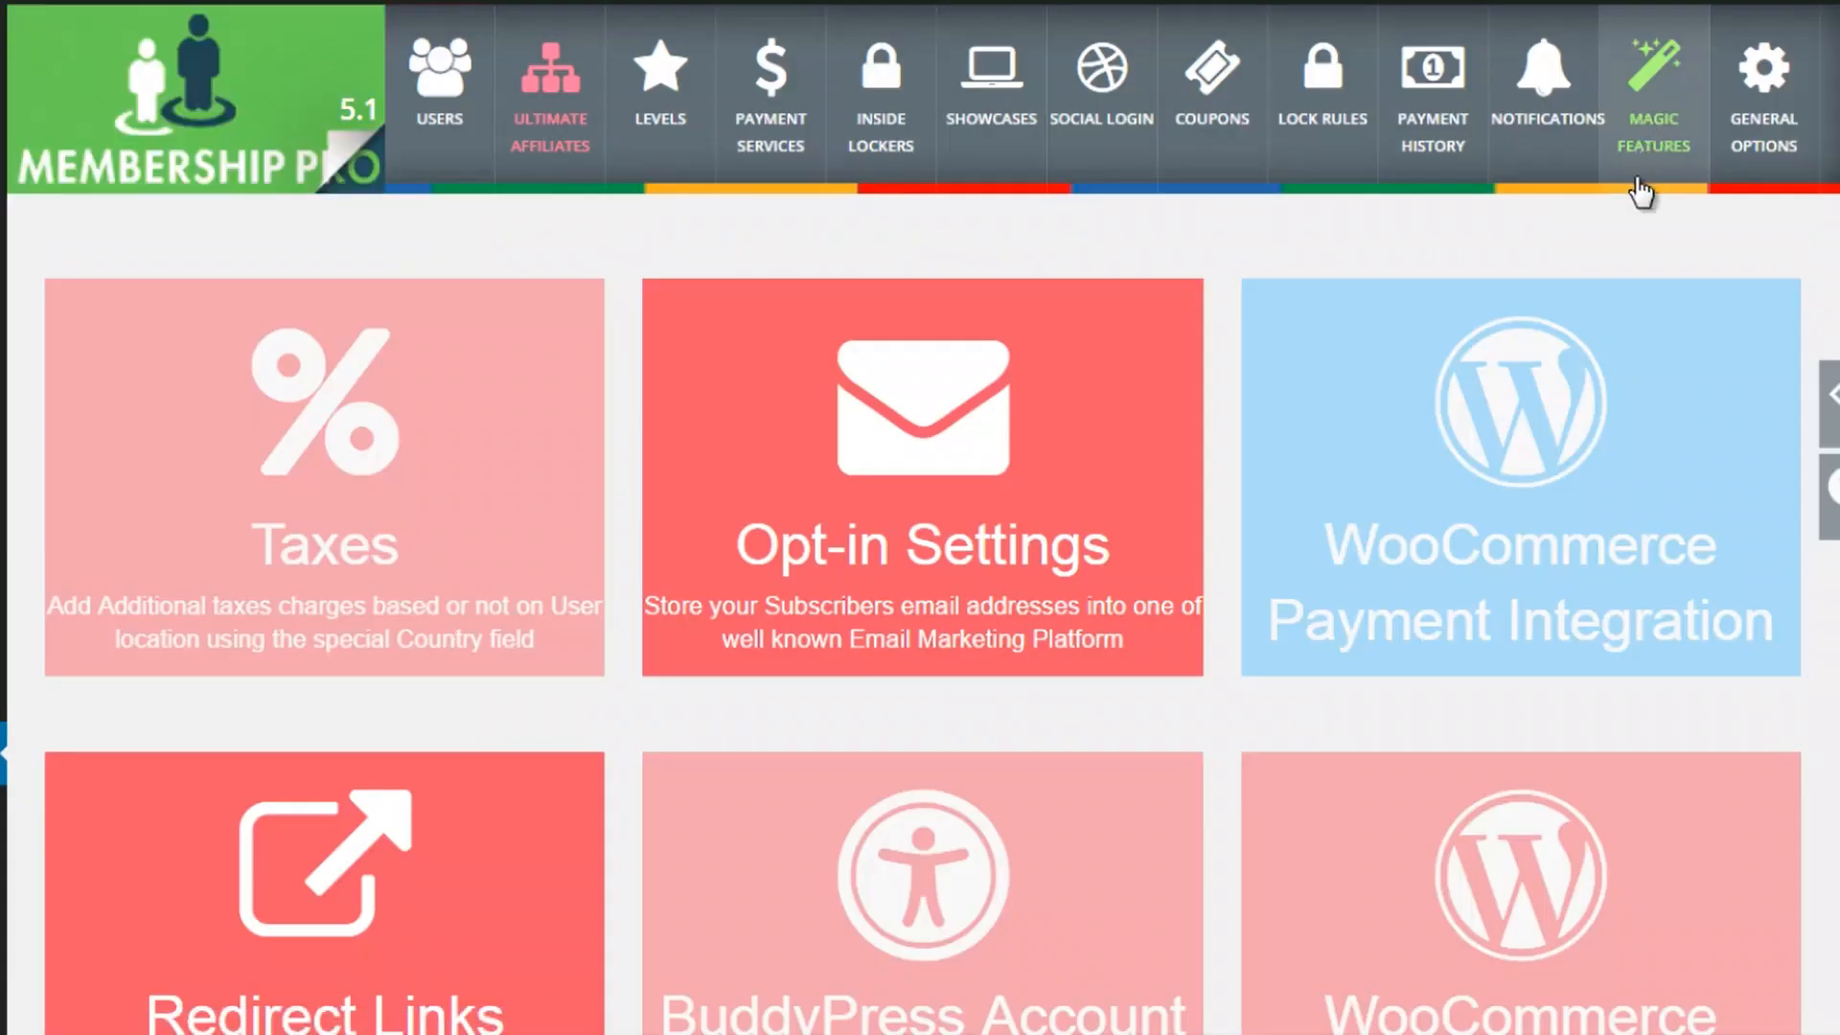
pyautogui.scroll(-1, 1235, 379)
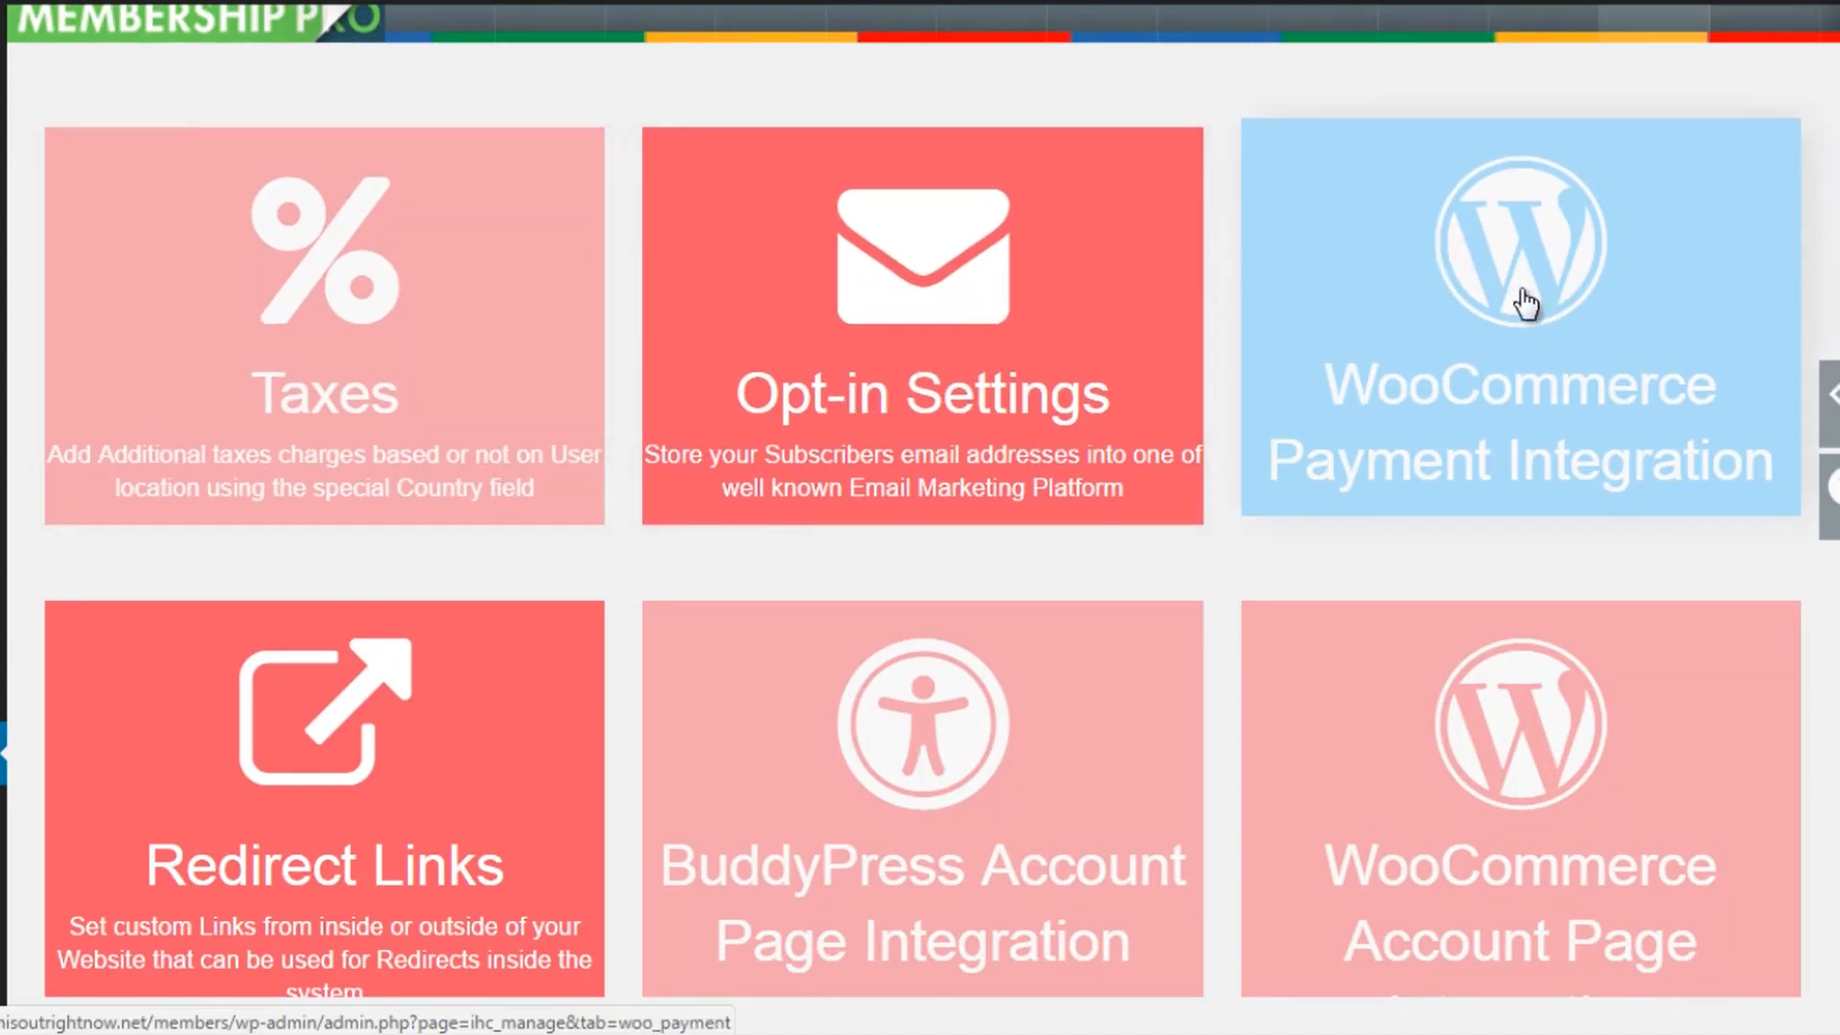
pyautogui.scroll(-5, 1524, 302)
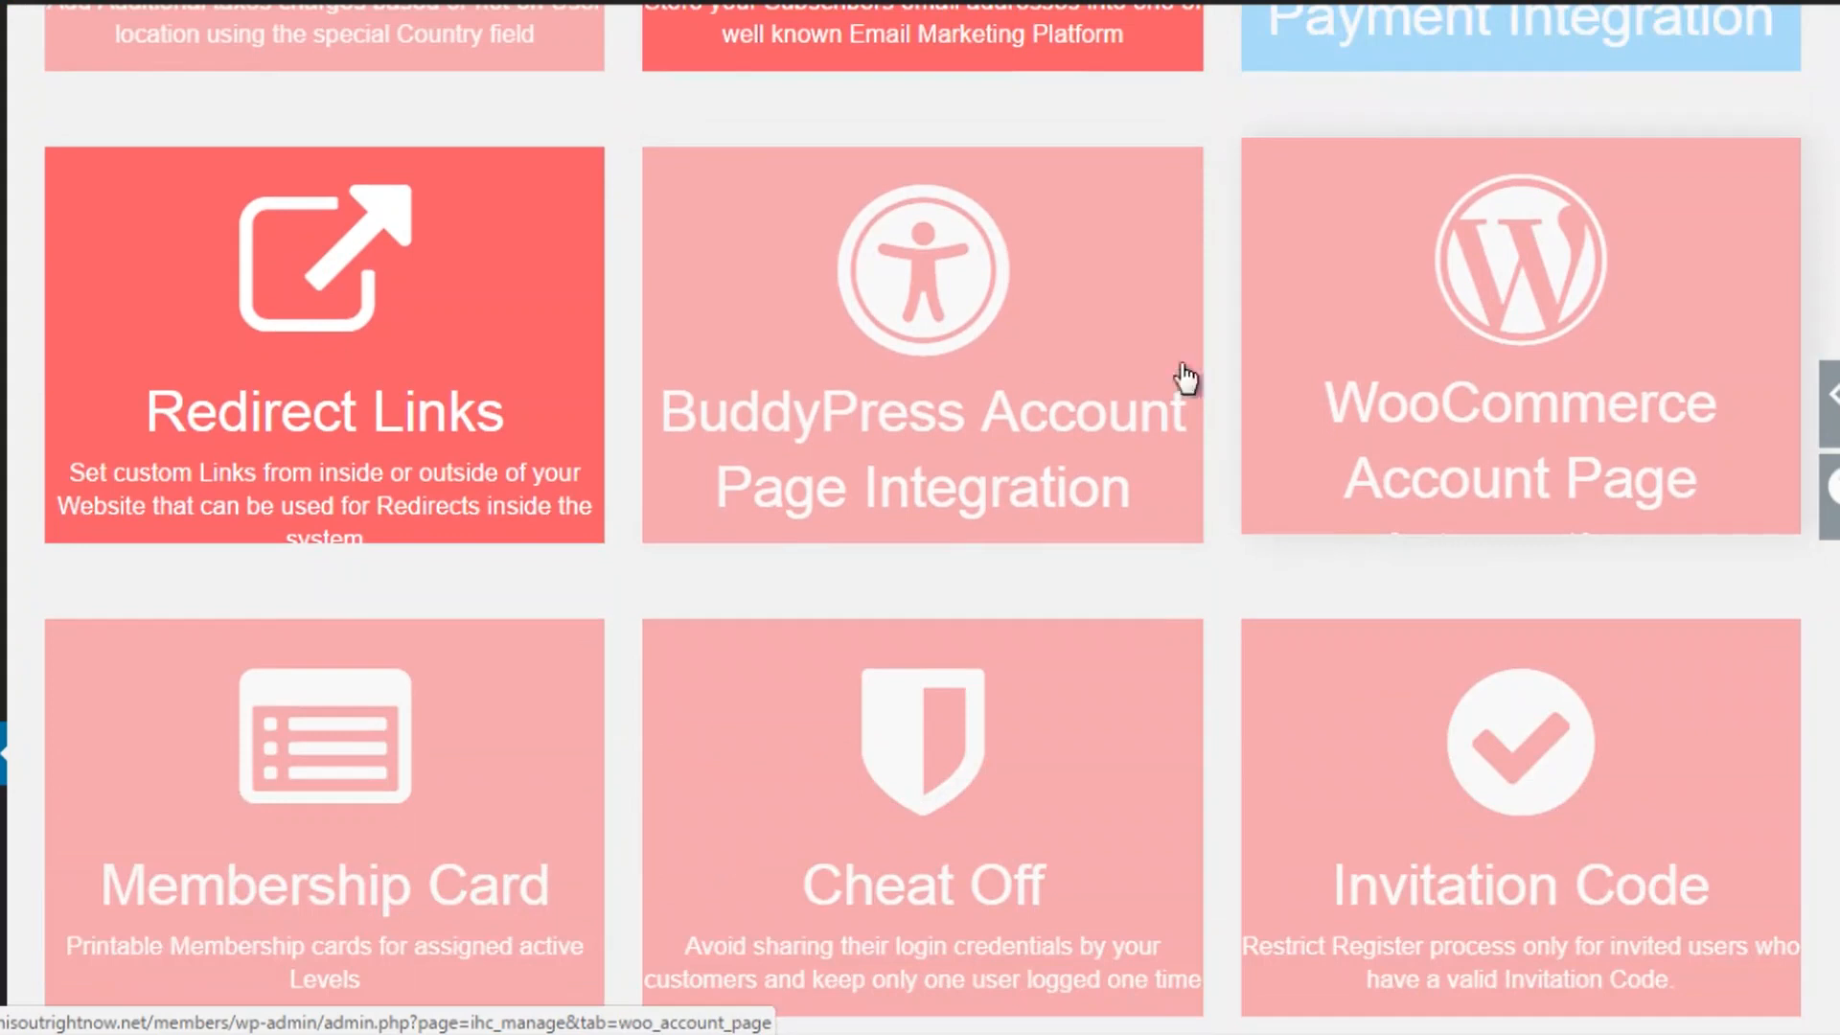
pyautogui.scroll(-4, 907, 439)
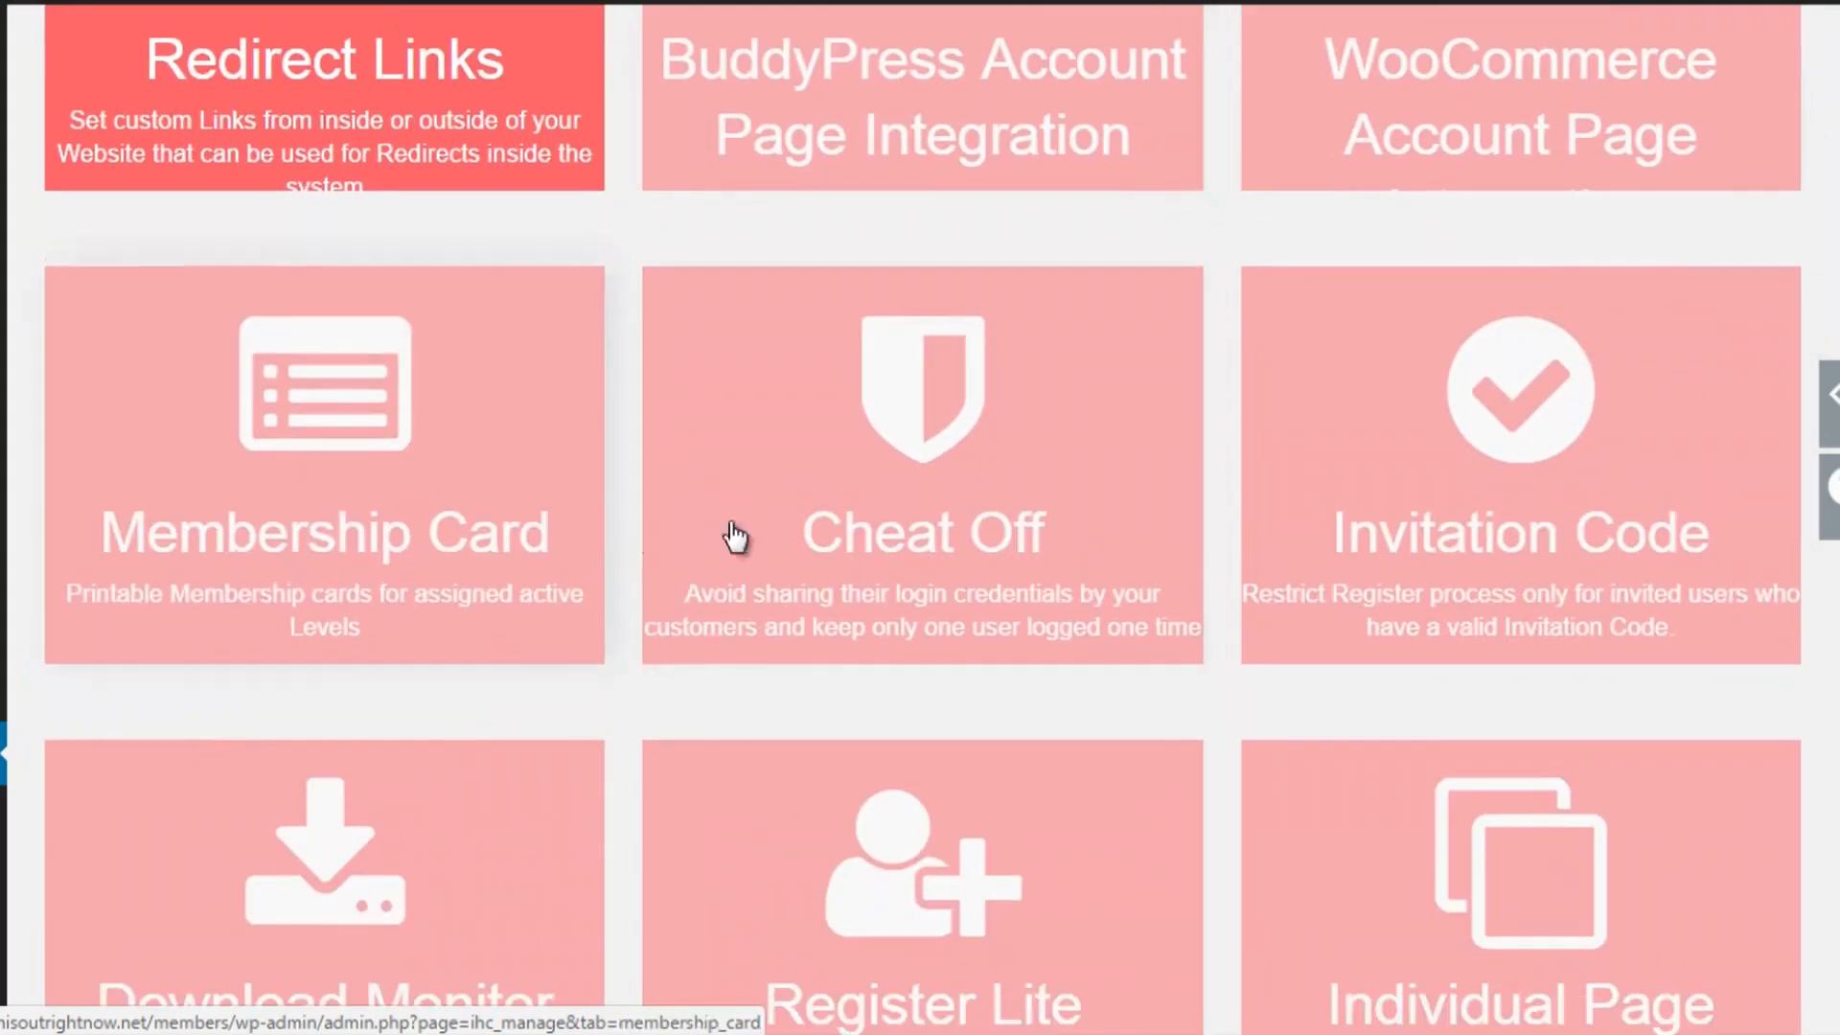
pyautogui.scroll(-3, 826, 501)
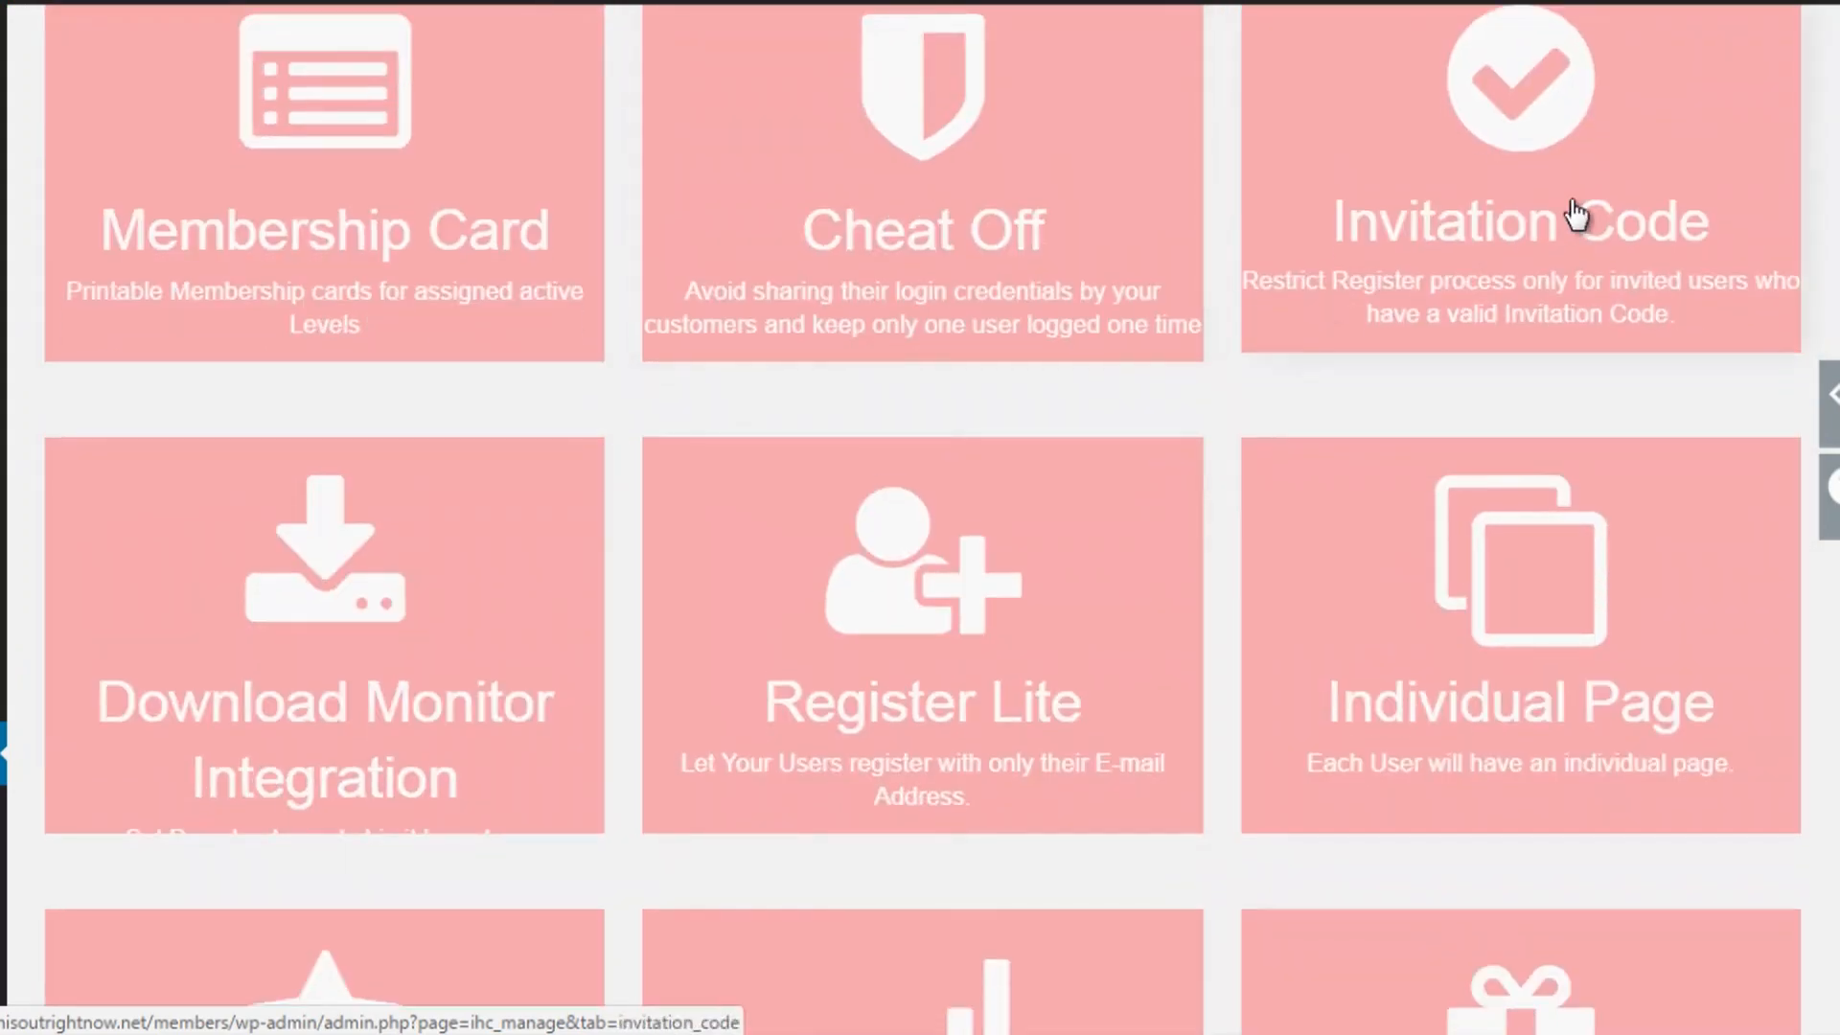
pyautogui.scroll(-6, 1567, 220)
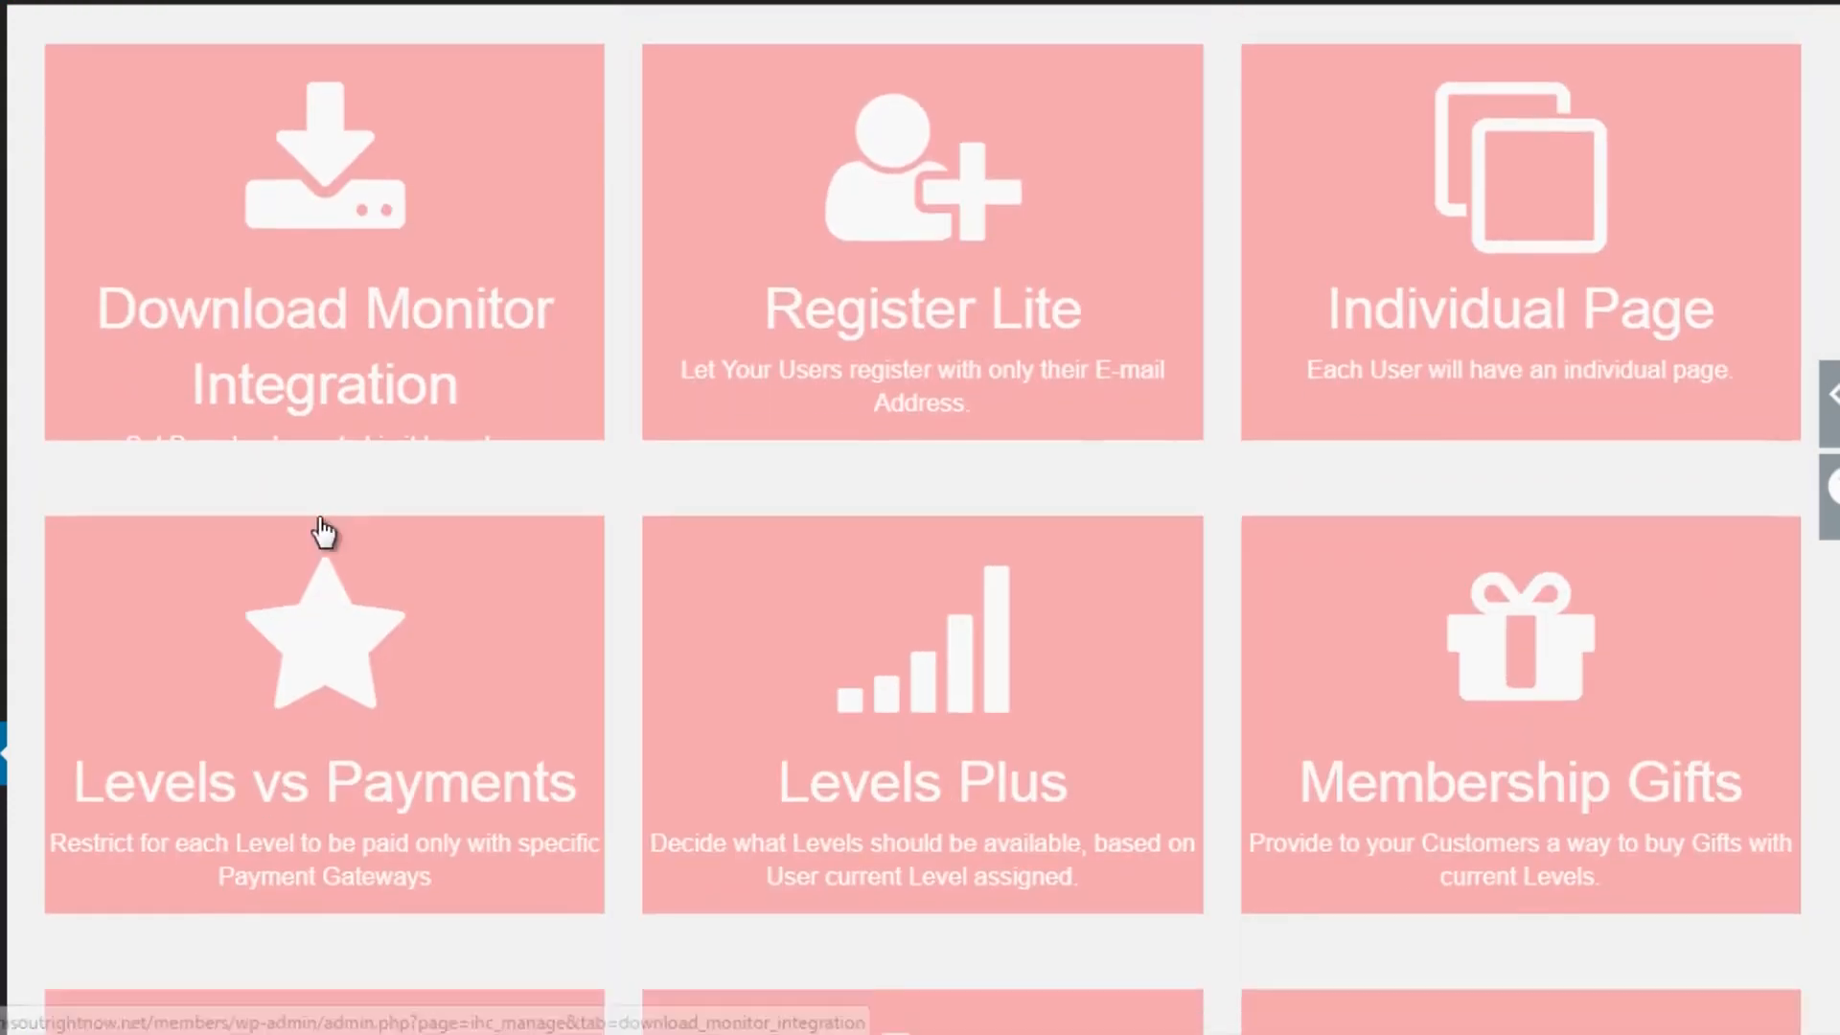
pyautogui.scroll(-5, 1445, 492)
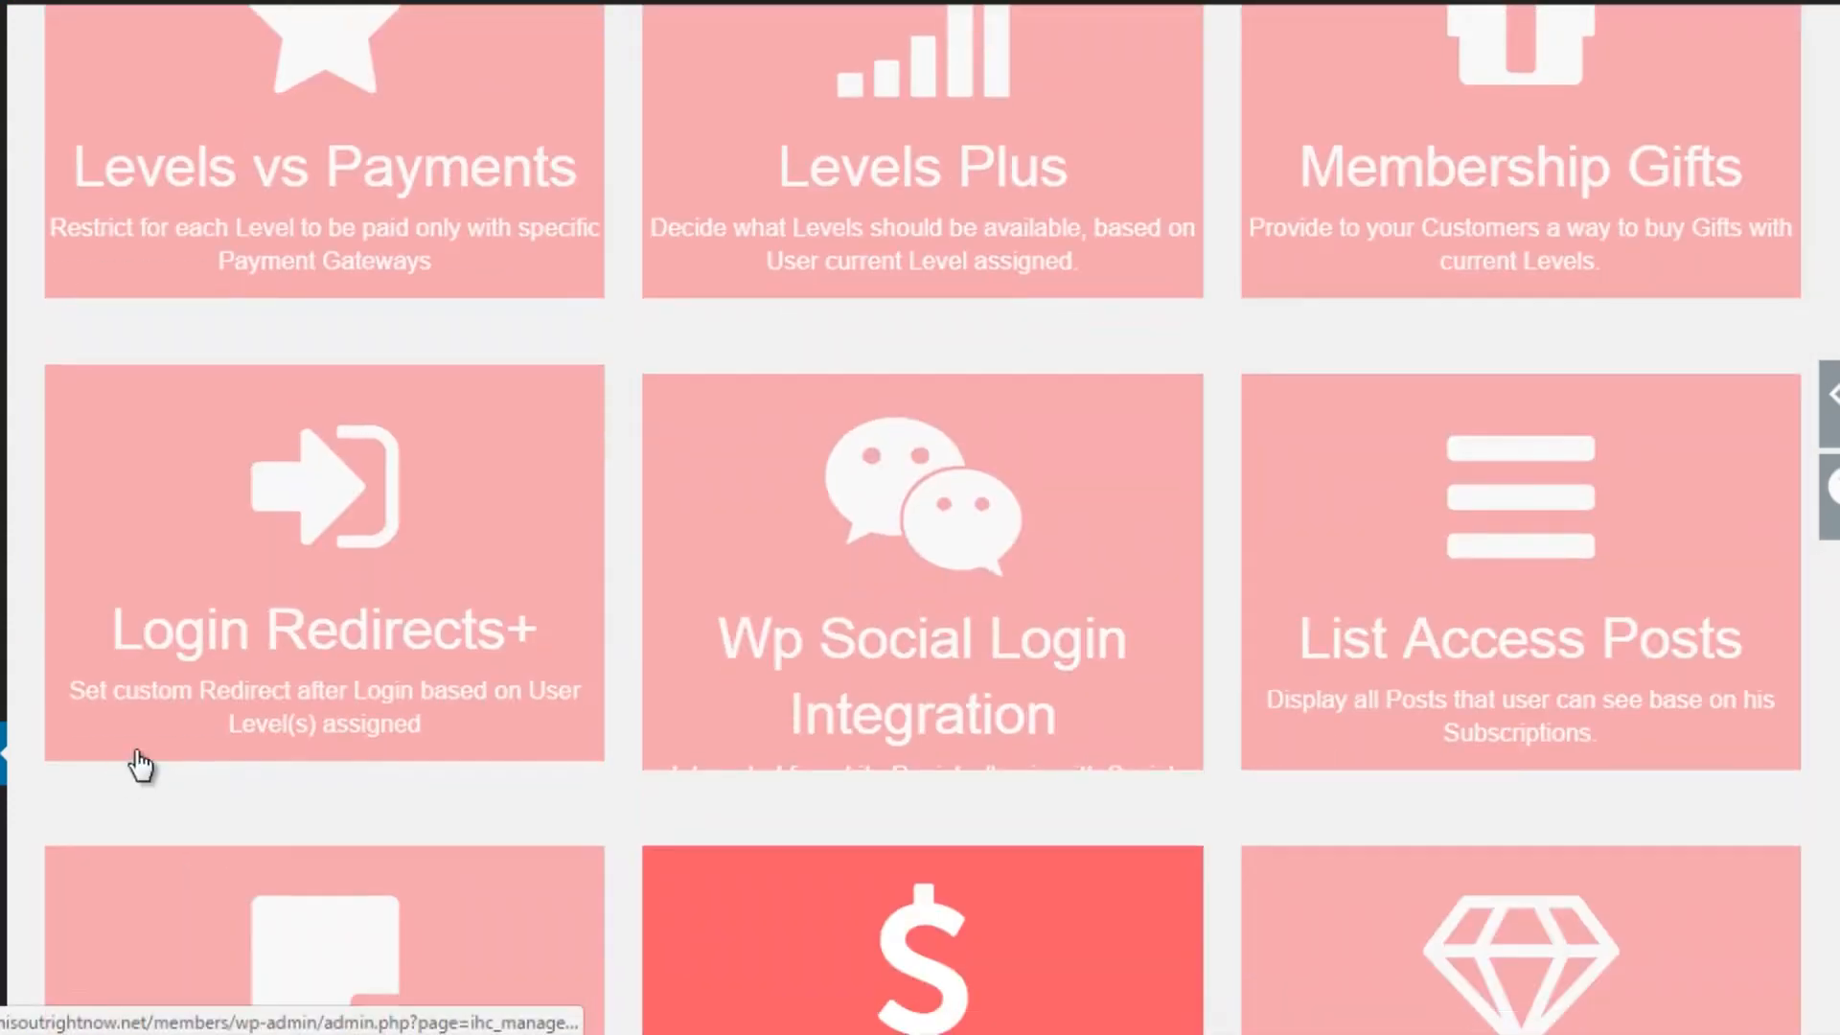
pyautogui.scroll(-5, 1417, 534)
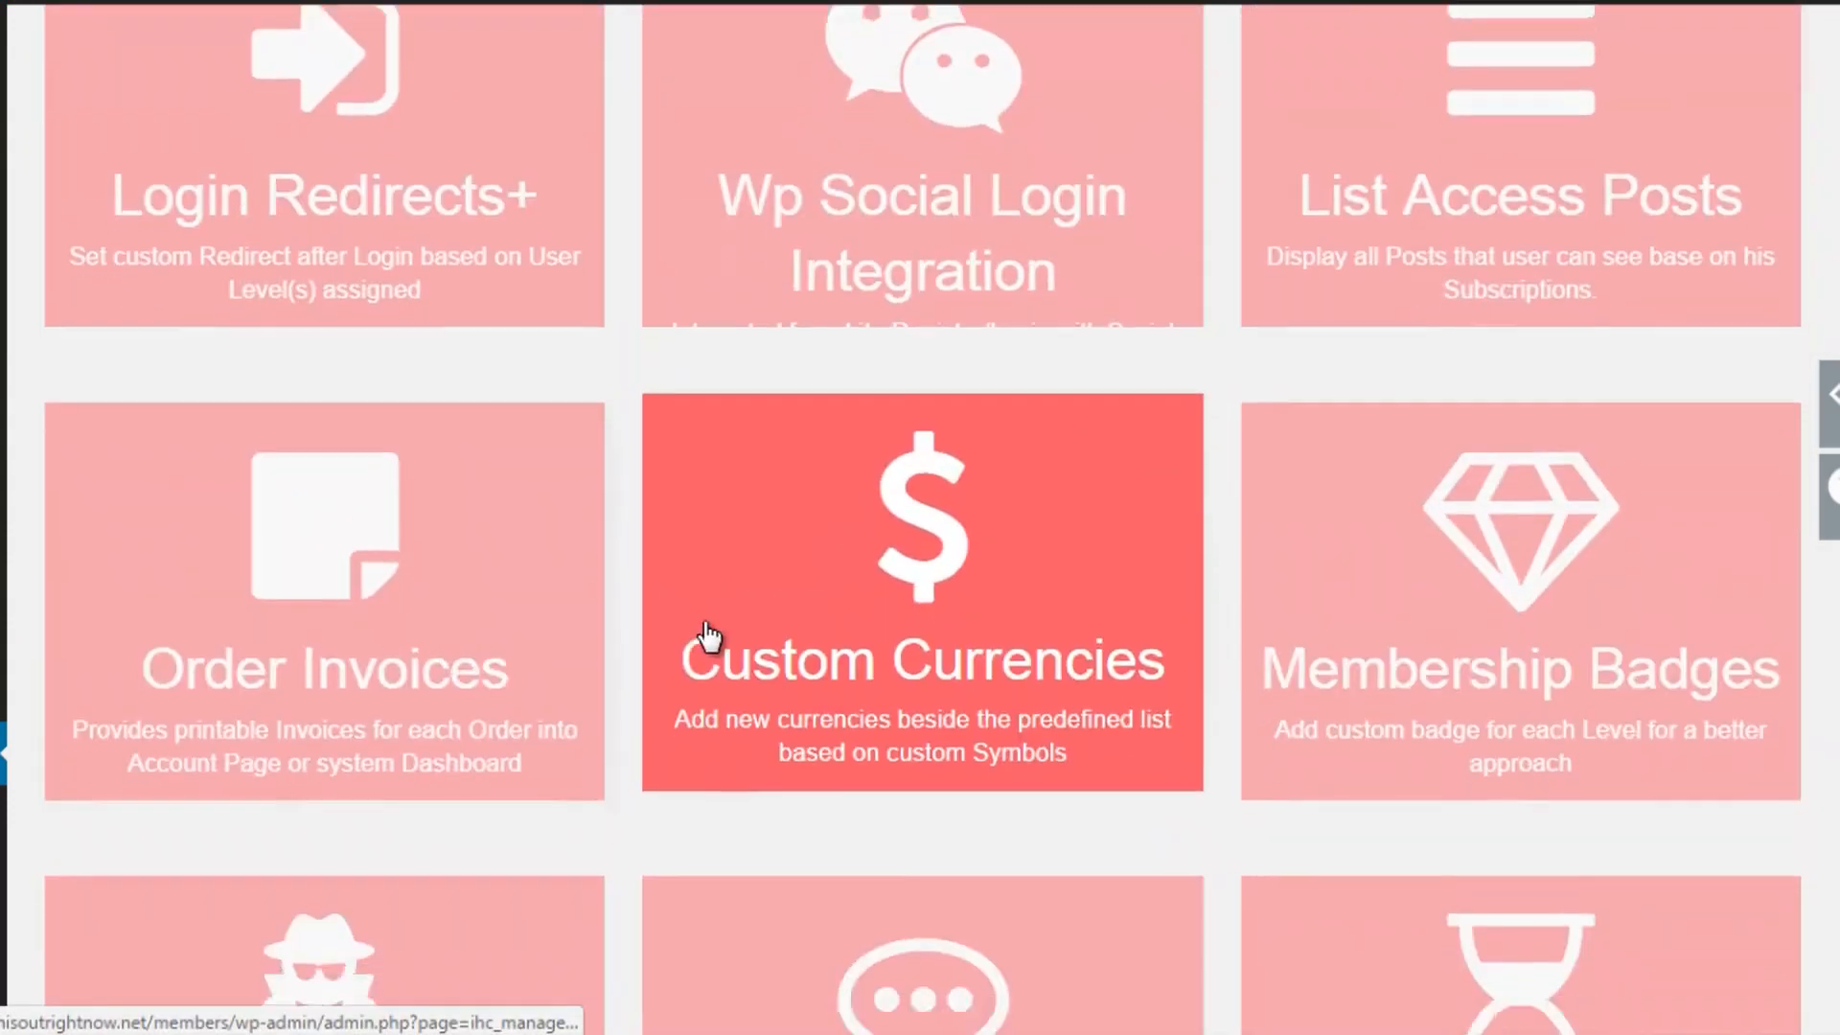
pyautogui.scroll(1, 230, 740)
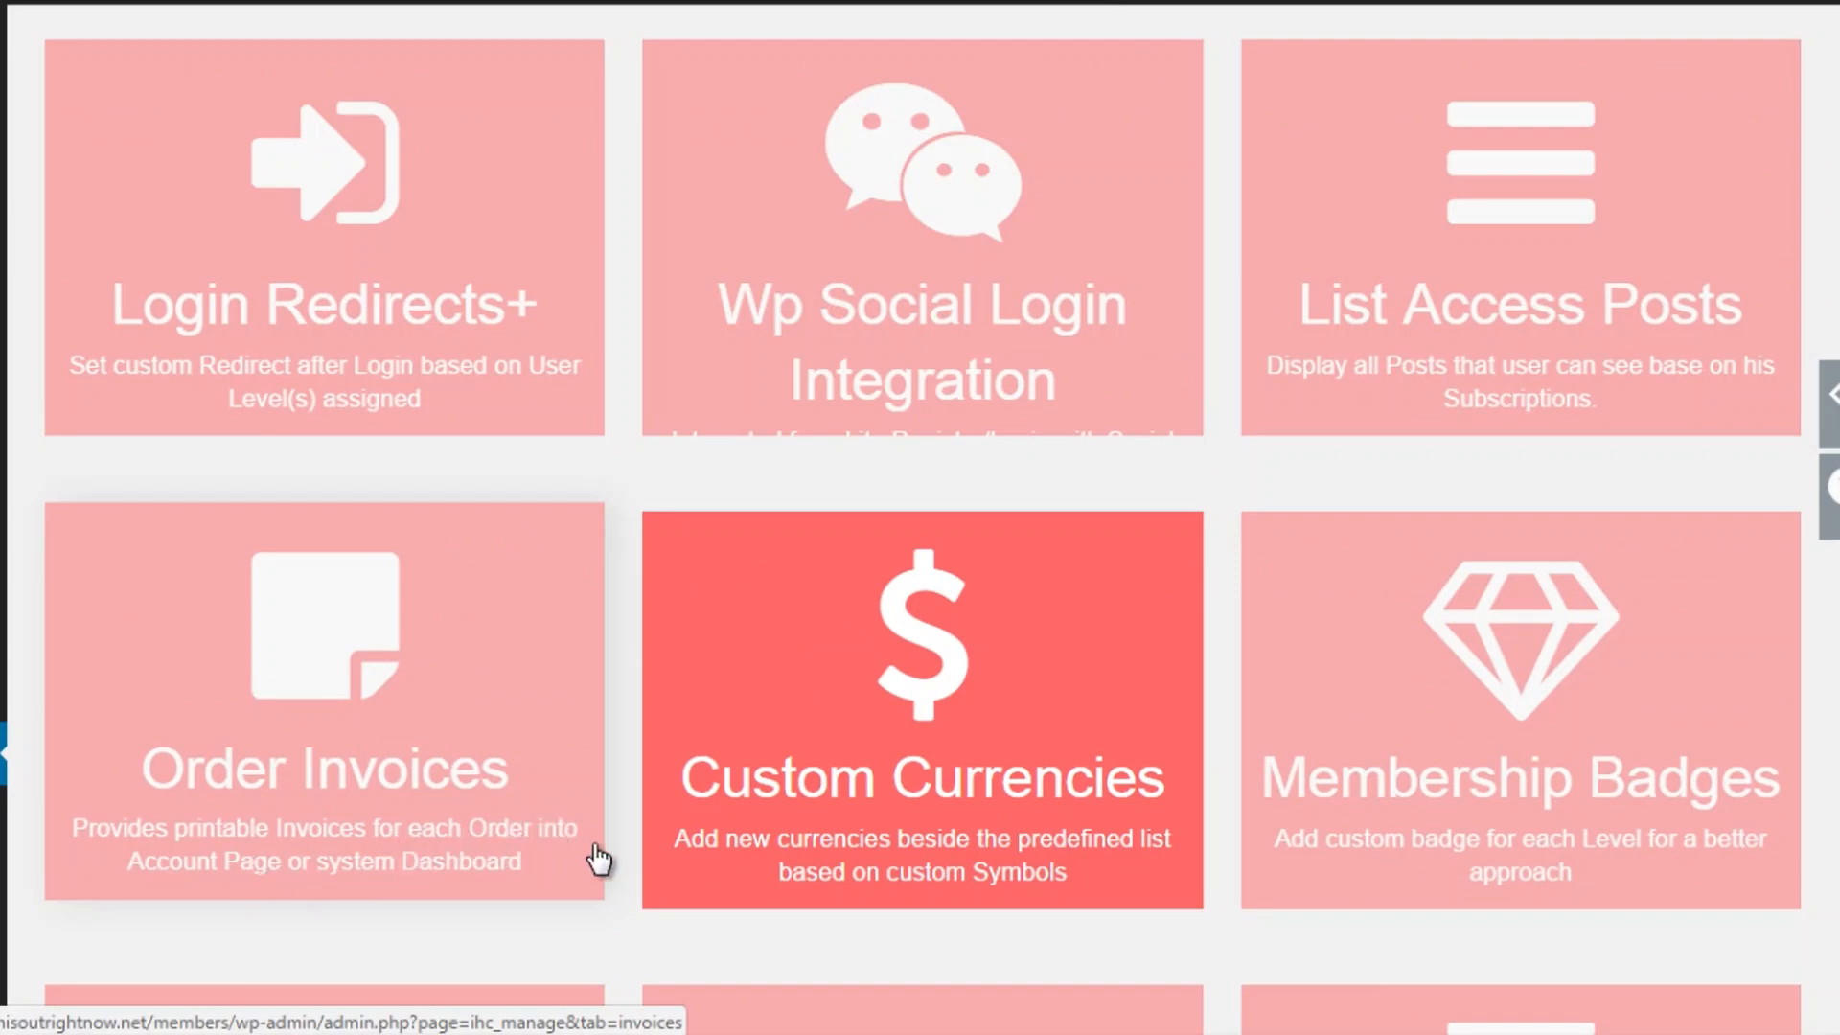
pyautogui.scroll(15, 1549, 611)
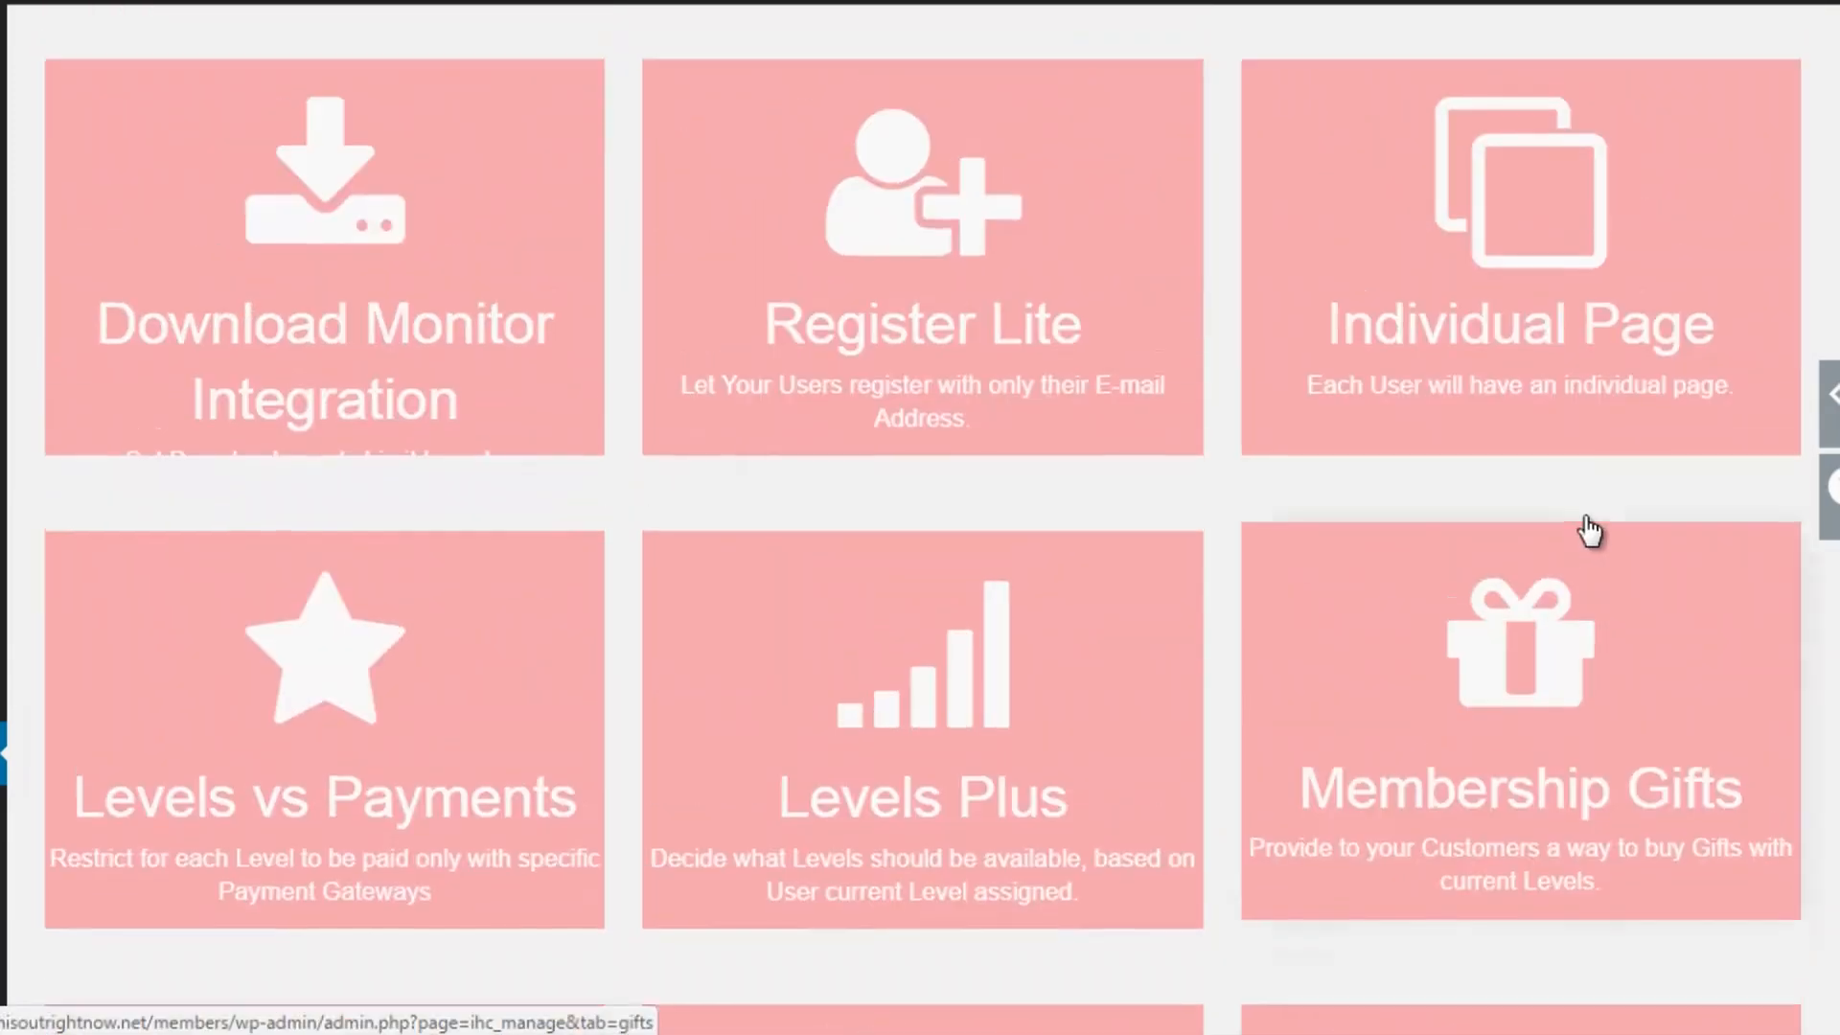
pyautogui.scroll(12, 1586, 527)
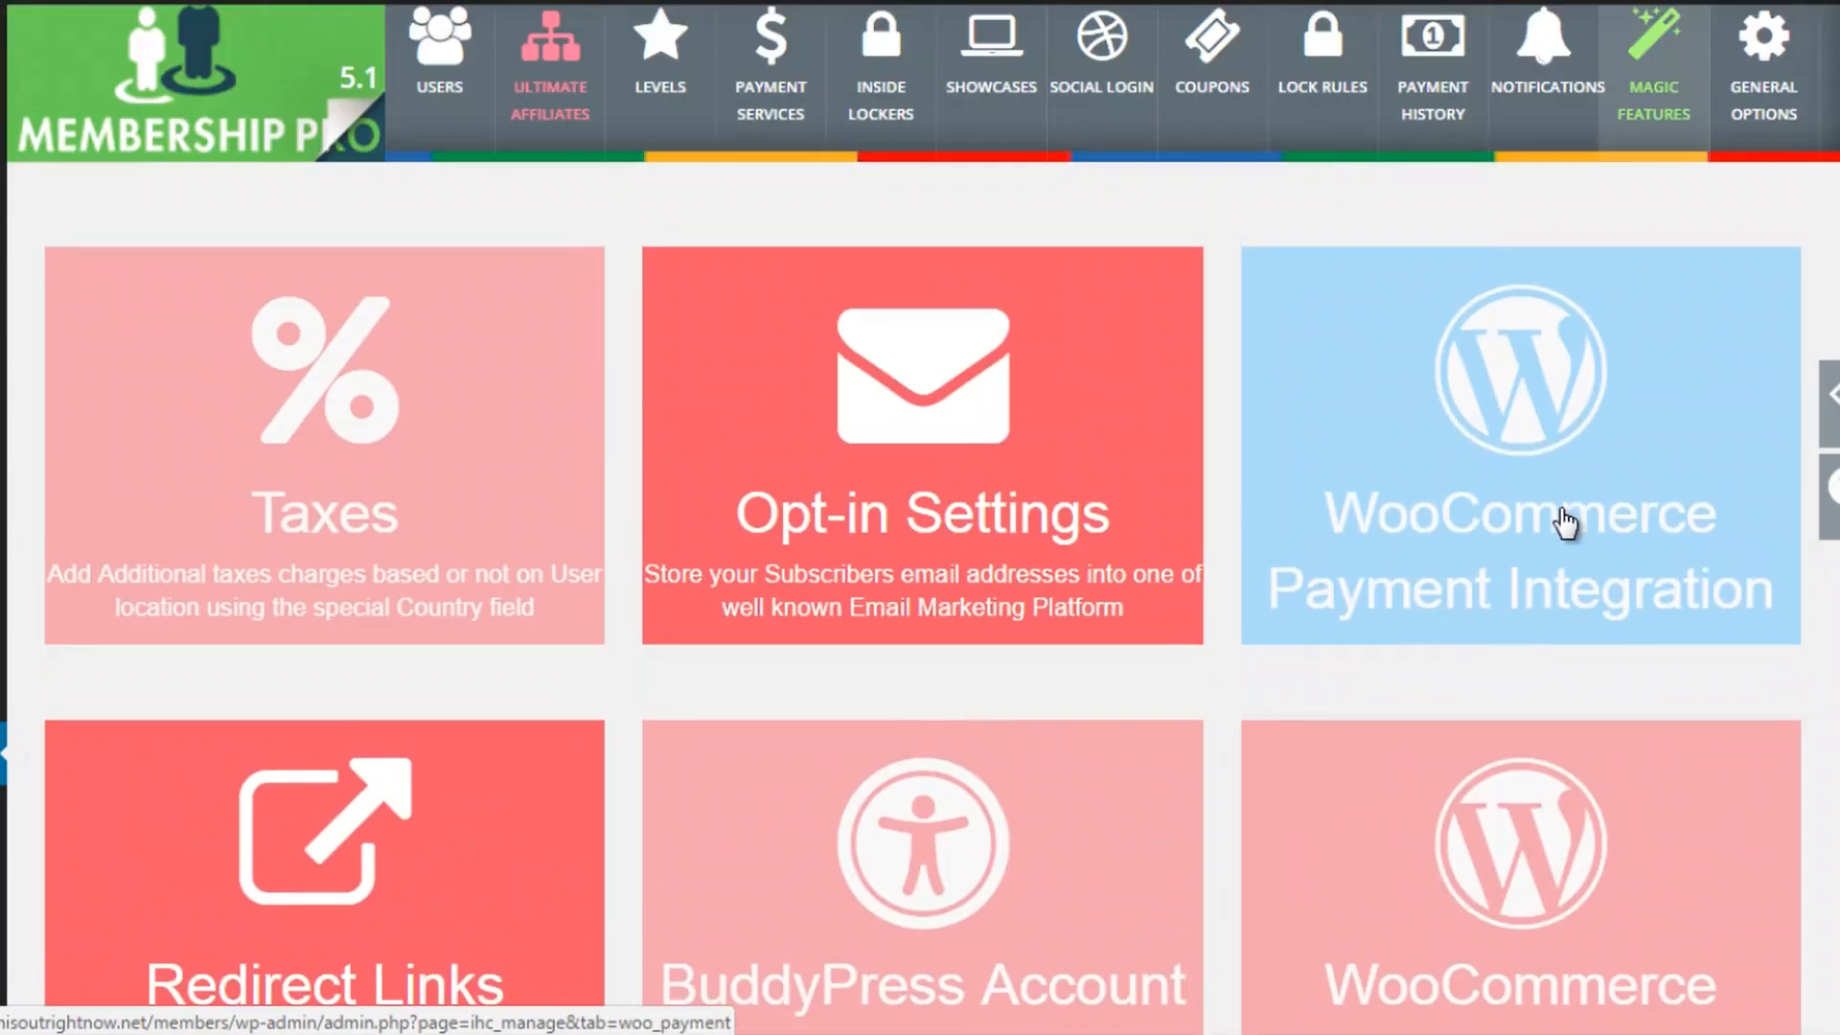
# - Review the default page assignments in General Options, from Register to Visitor Inside User Page, and save the settings
pyautogui.scroll(1, 1564, 523)
pyautogui.click(1766, 134)
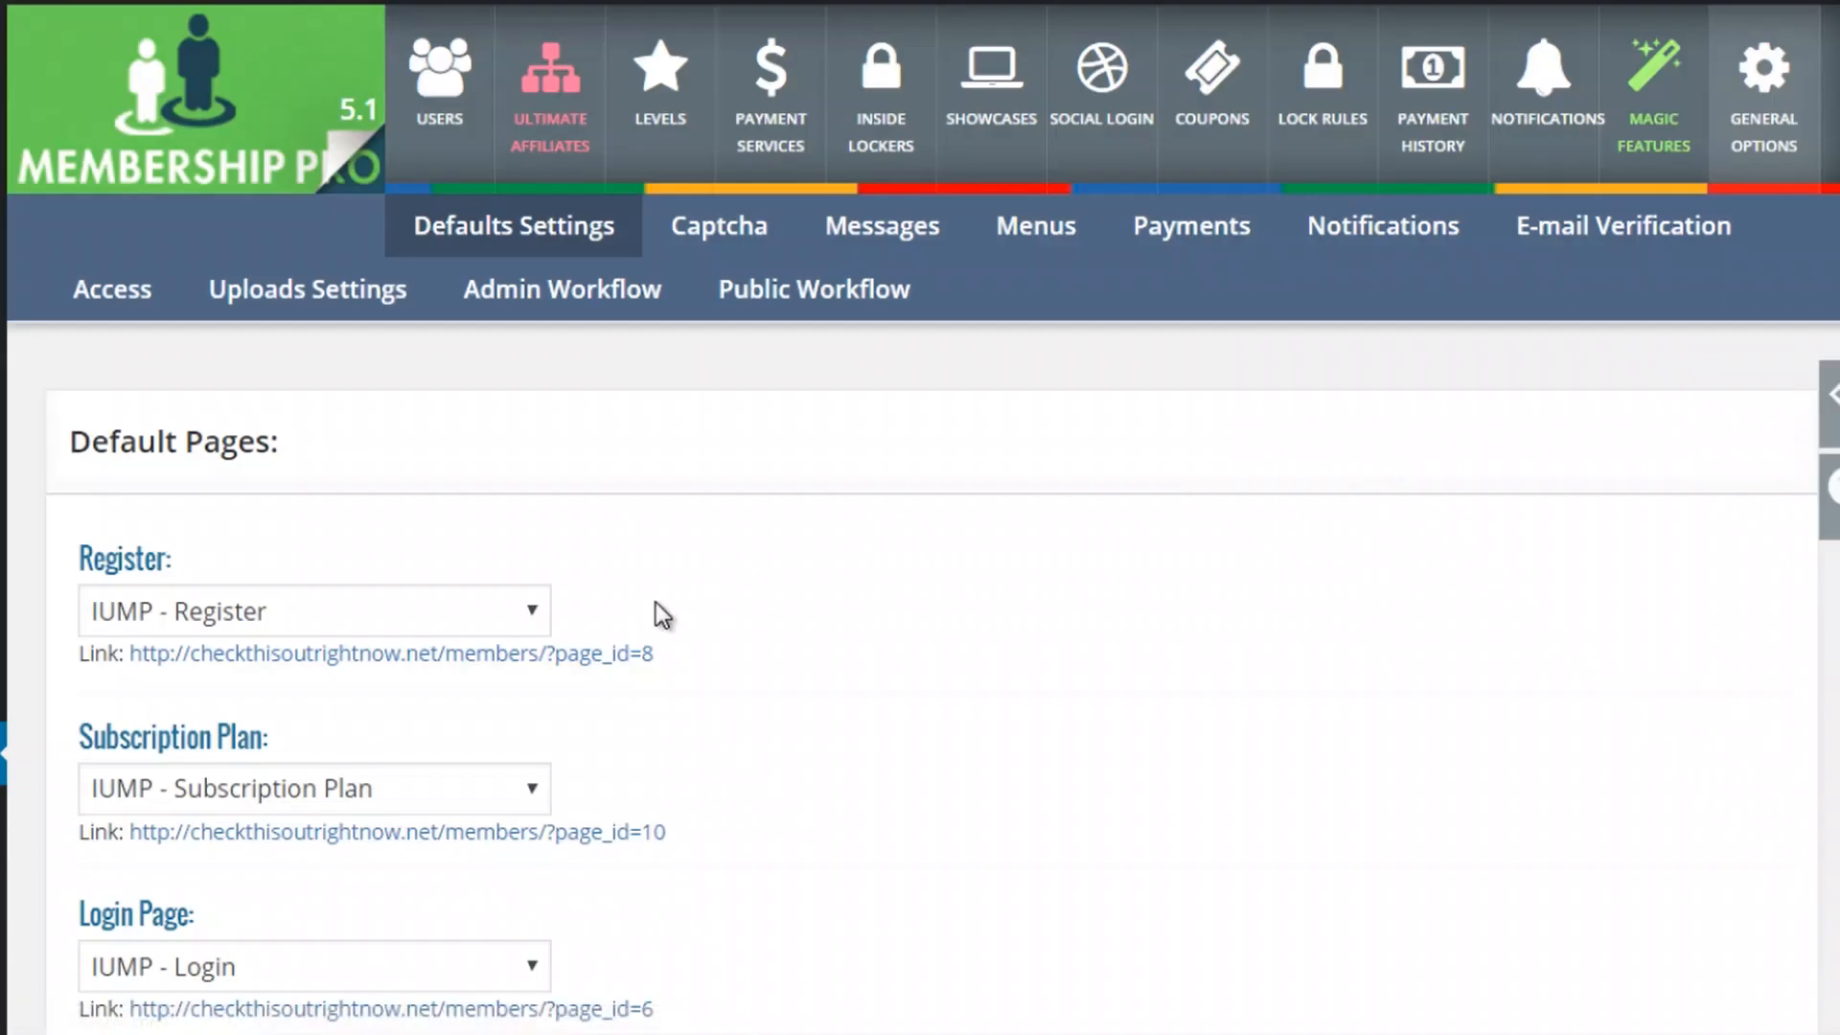
pyautogui.scroll(-3, 681, 576)
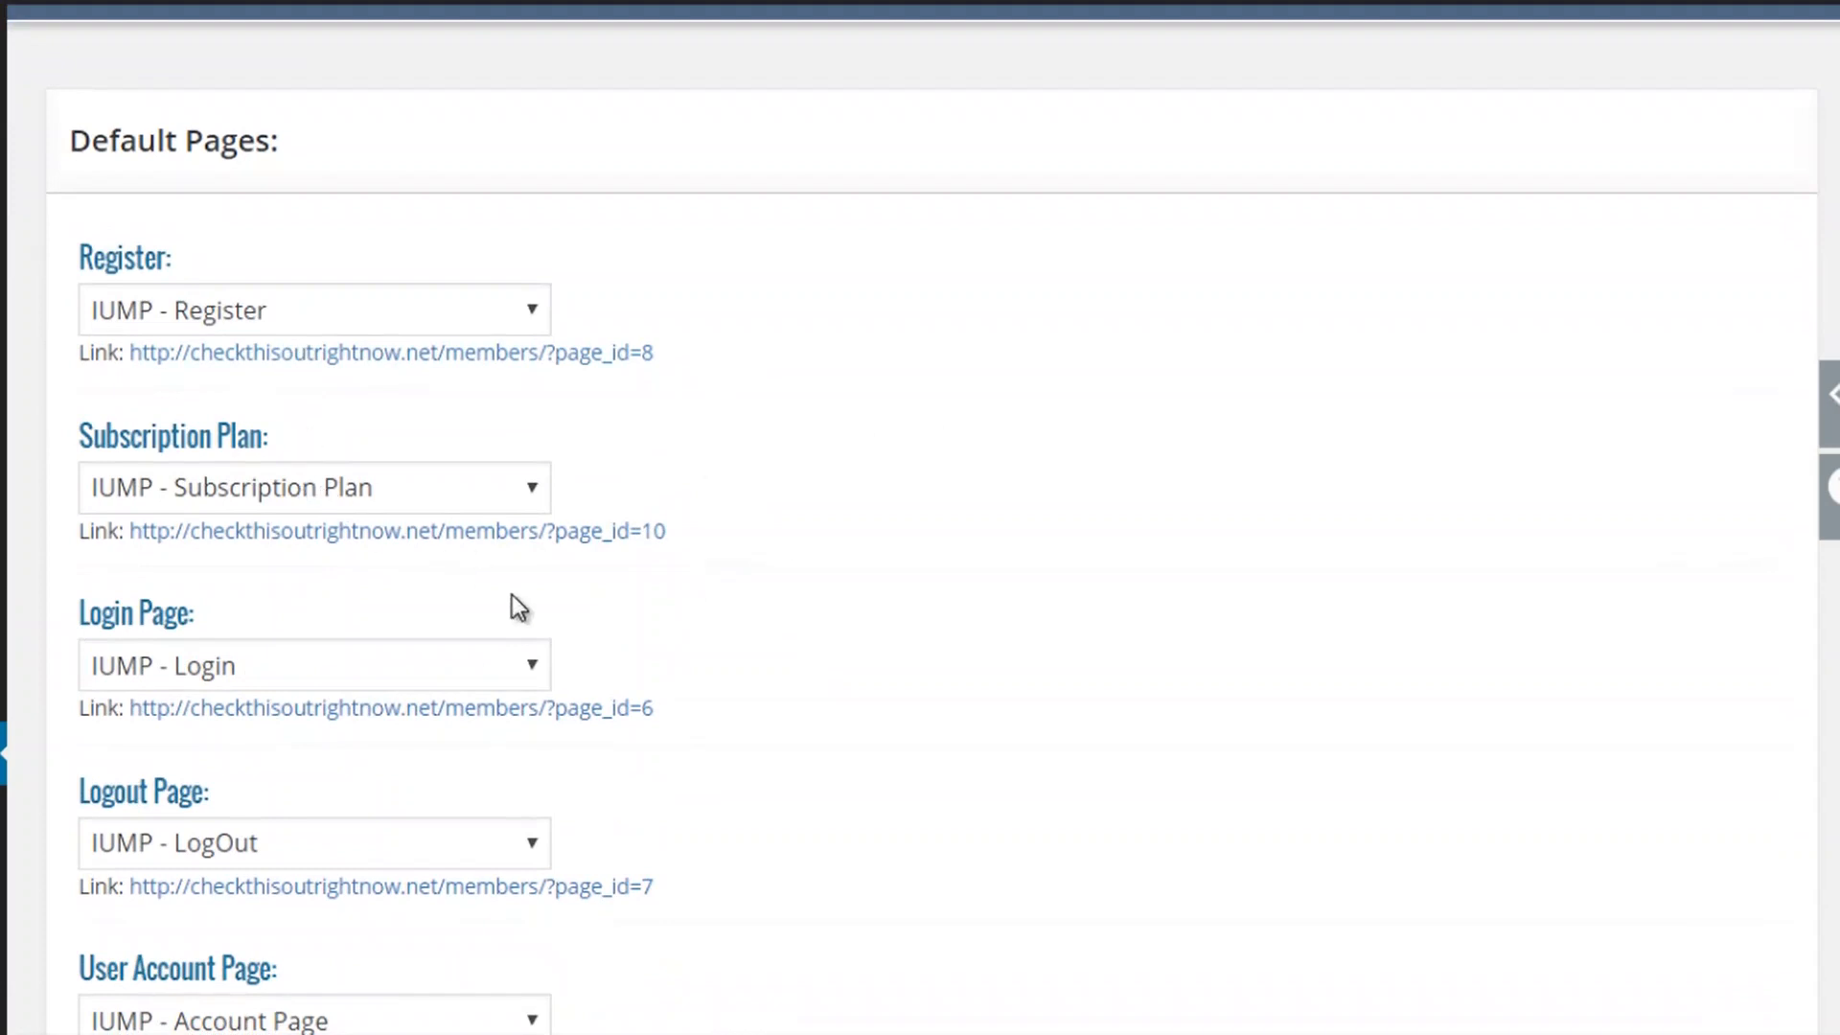
pyautogui.scroll(-3, 512, 594)
pyautogui.scroll(-5, 512, 608)
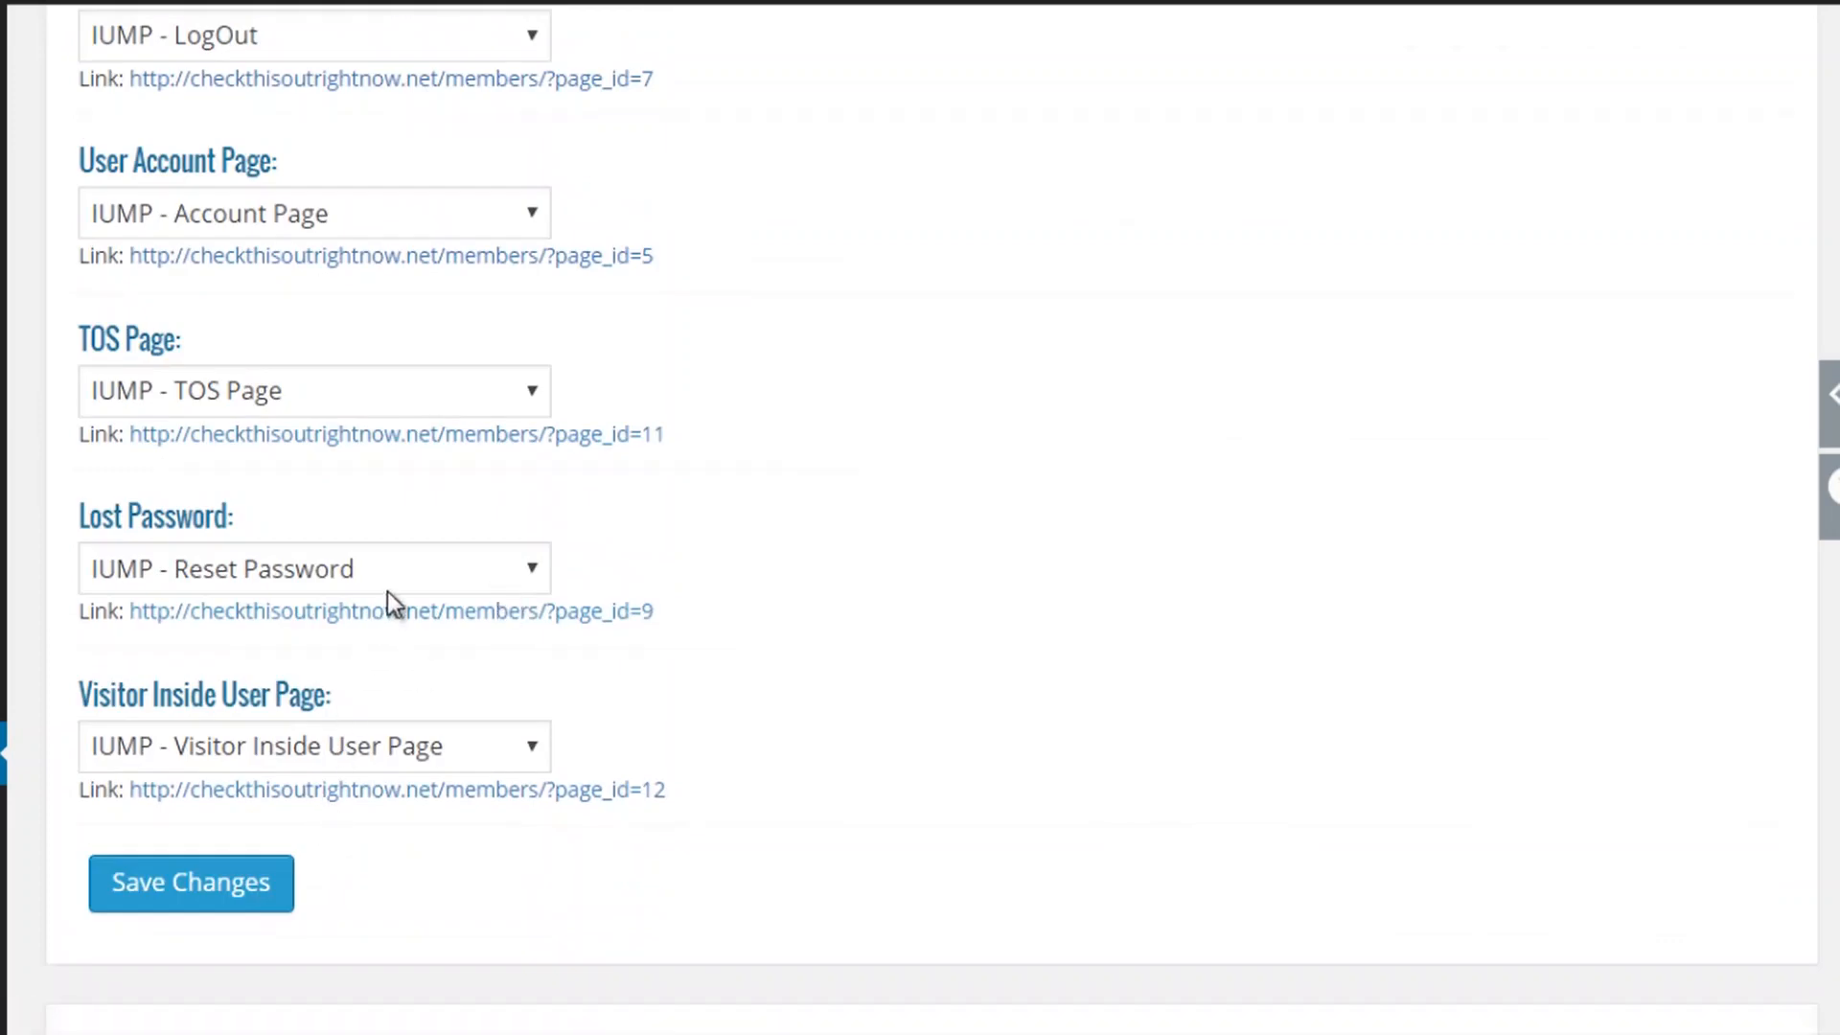
pyautogui.click(405, 568)
pyautogui.click(405, 566)
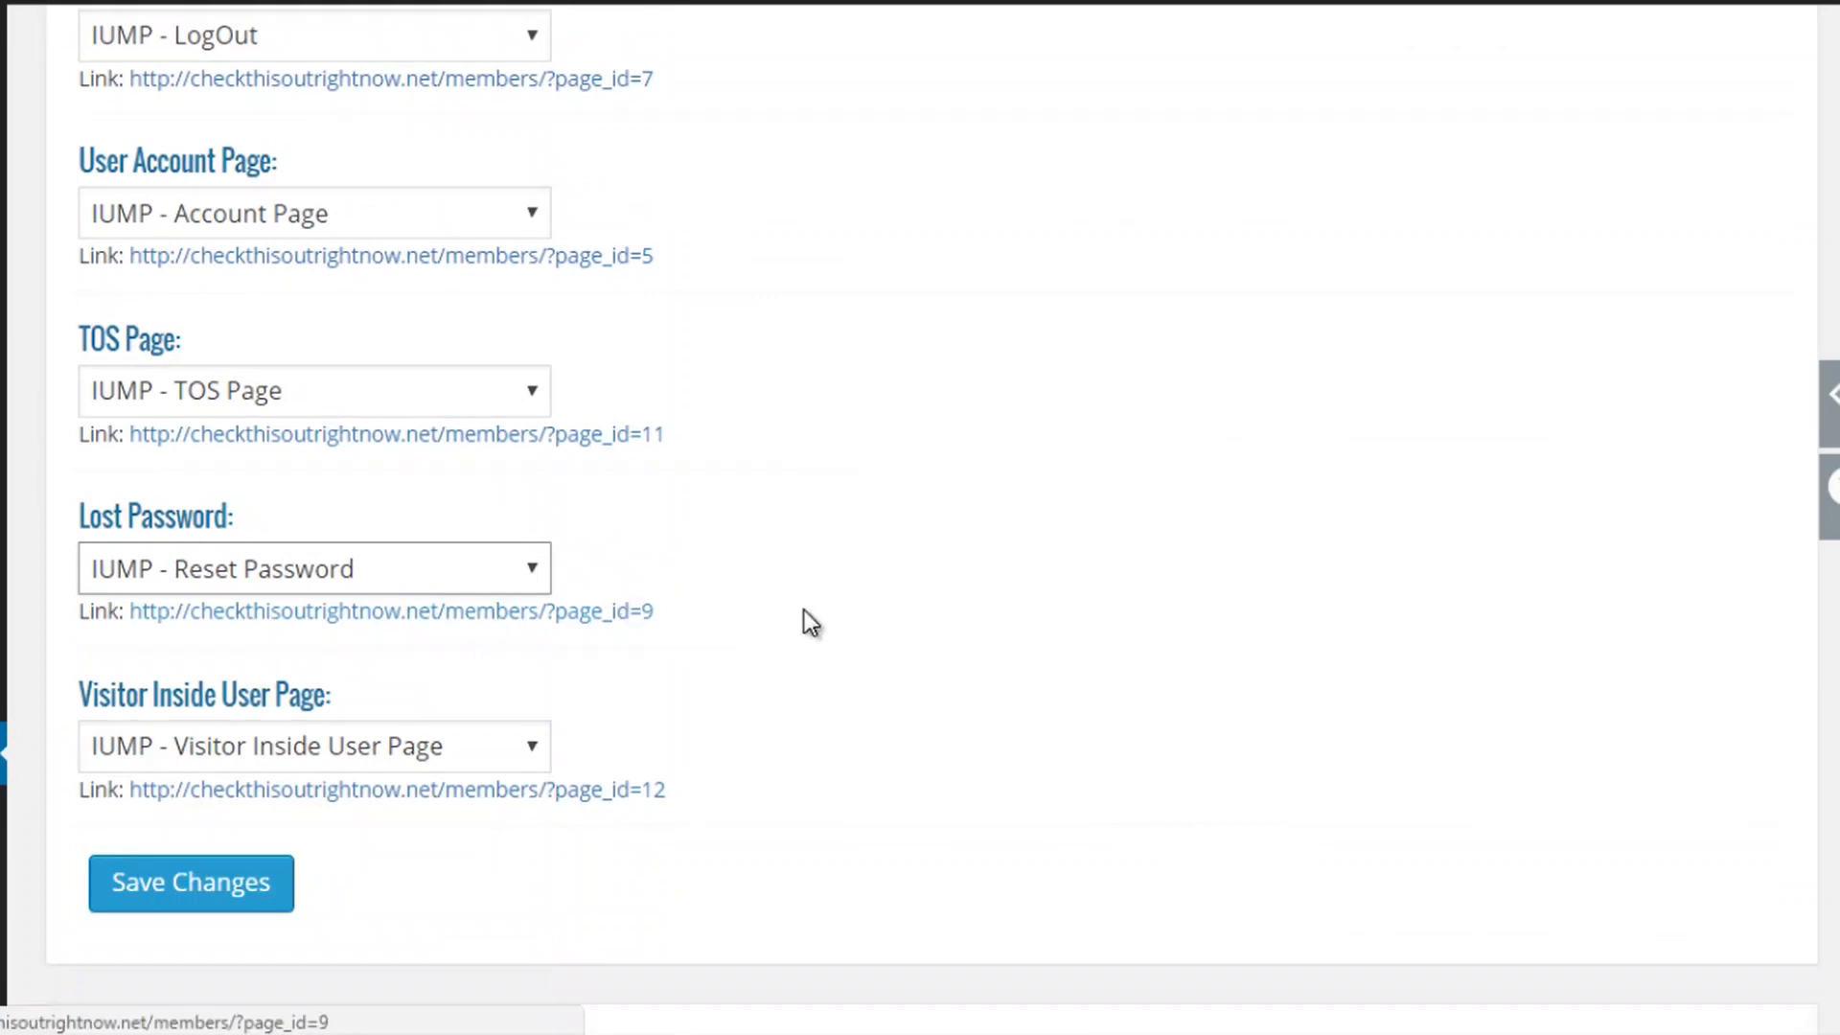
pyautogui.click(255, 882)
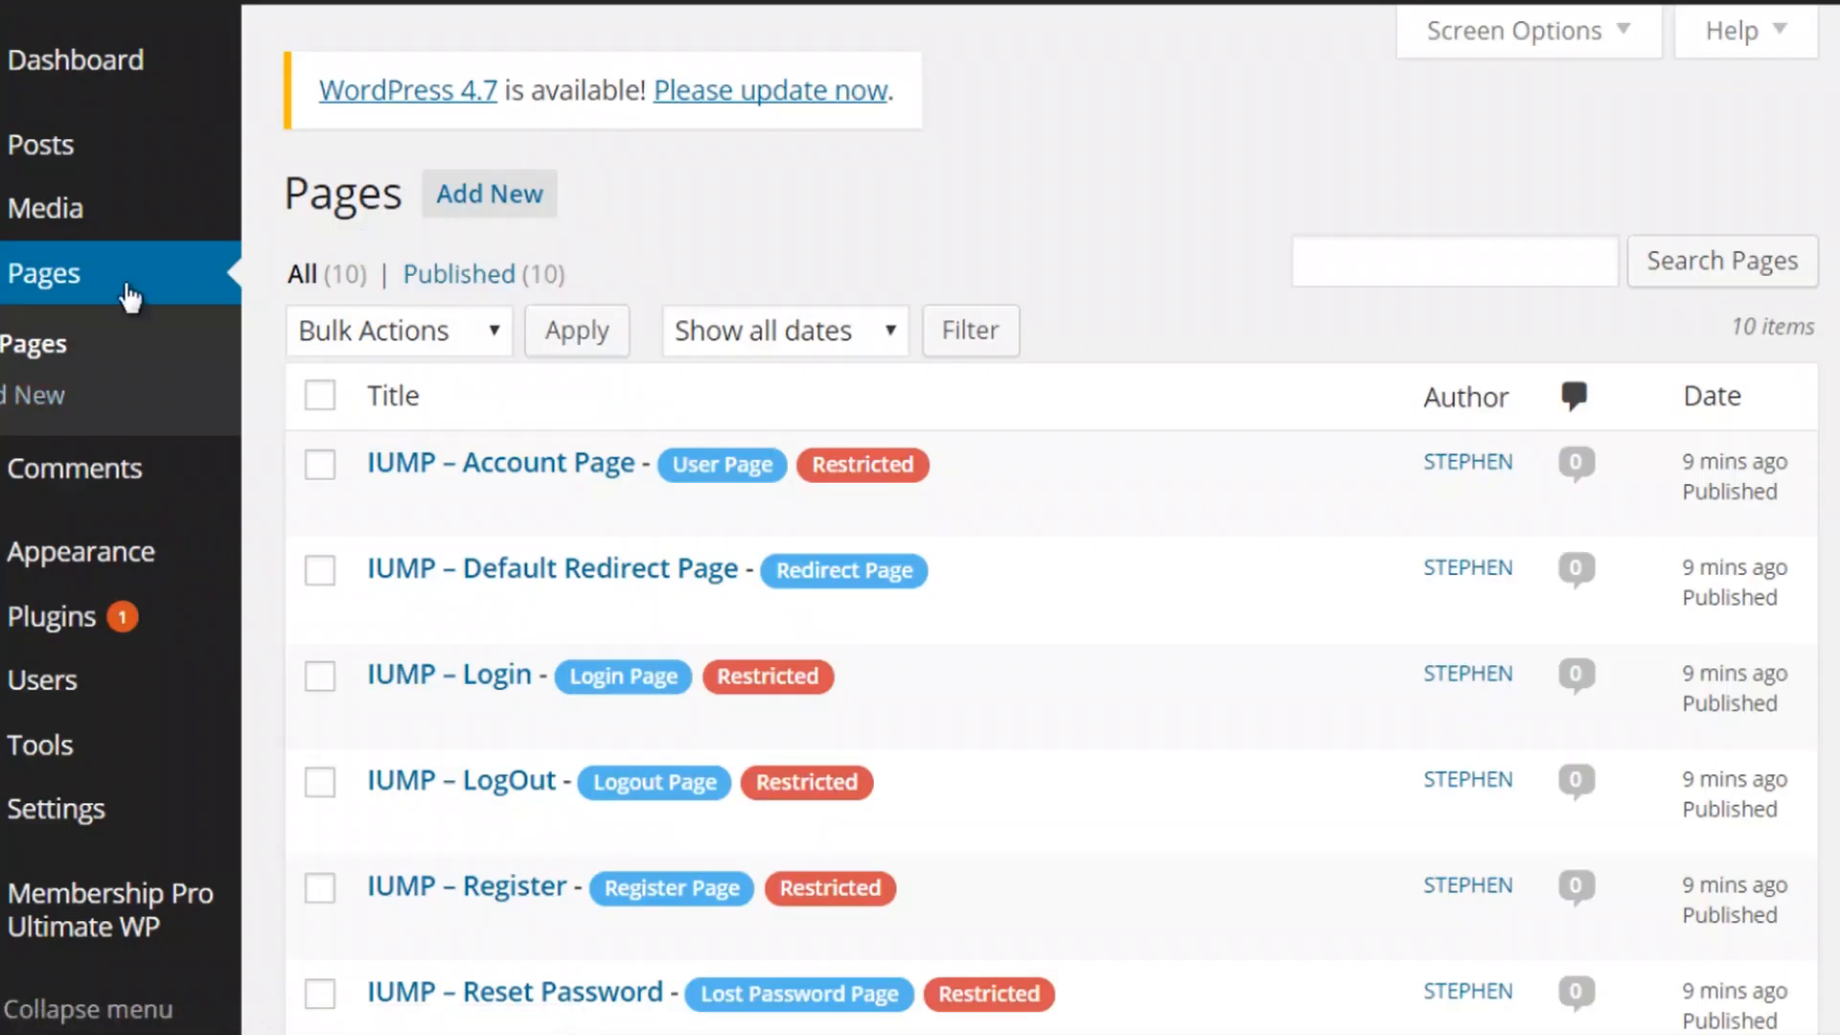
# - Examine the WordPress pages list, checking the IUMP pages with their labels from Account Page to Visitor Inside User Page
pyautogui.moveTo(1079, 464)
pyautogui.scroll(-1, 1080, 463)
pyautogui.scroll(-3, 1079, 468)
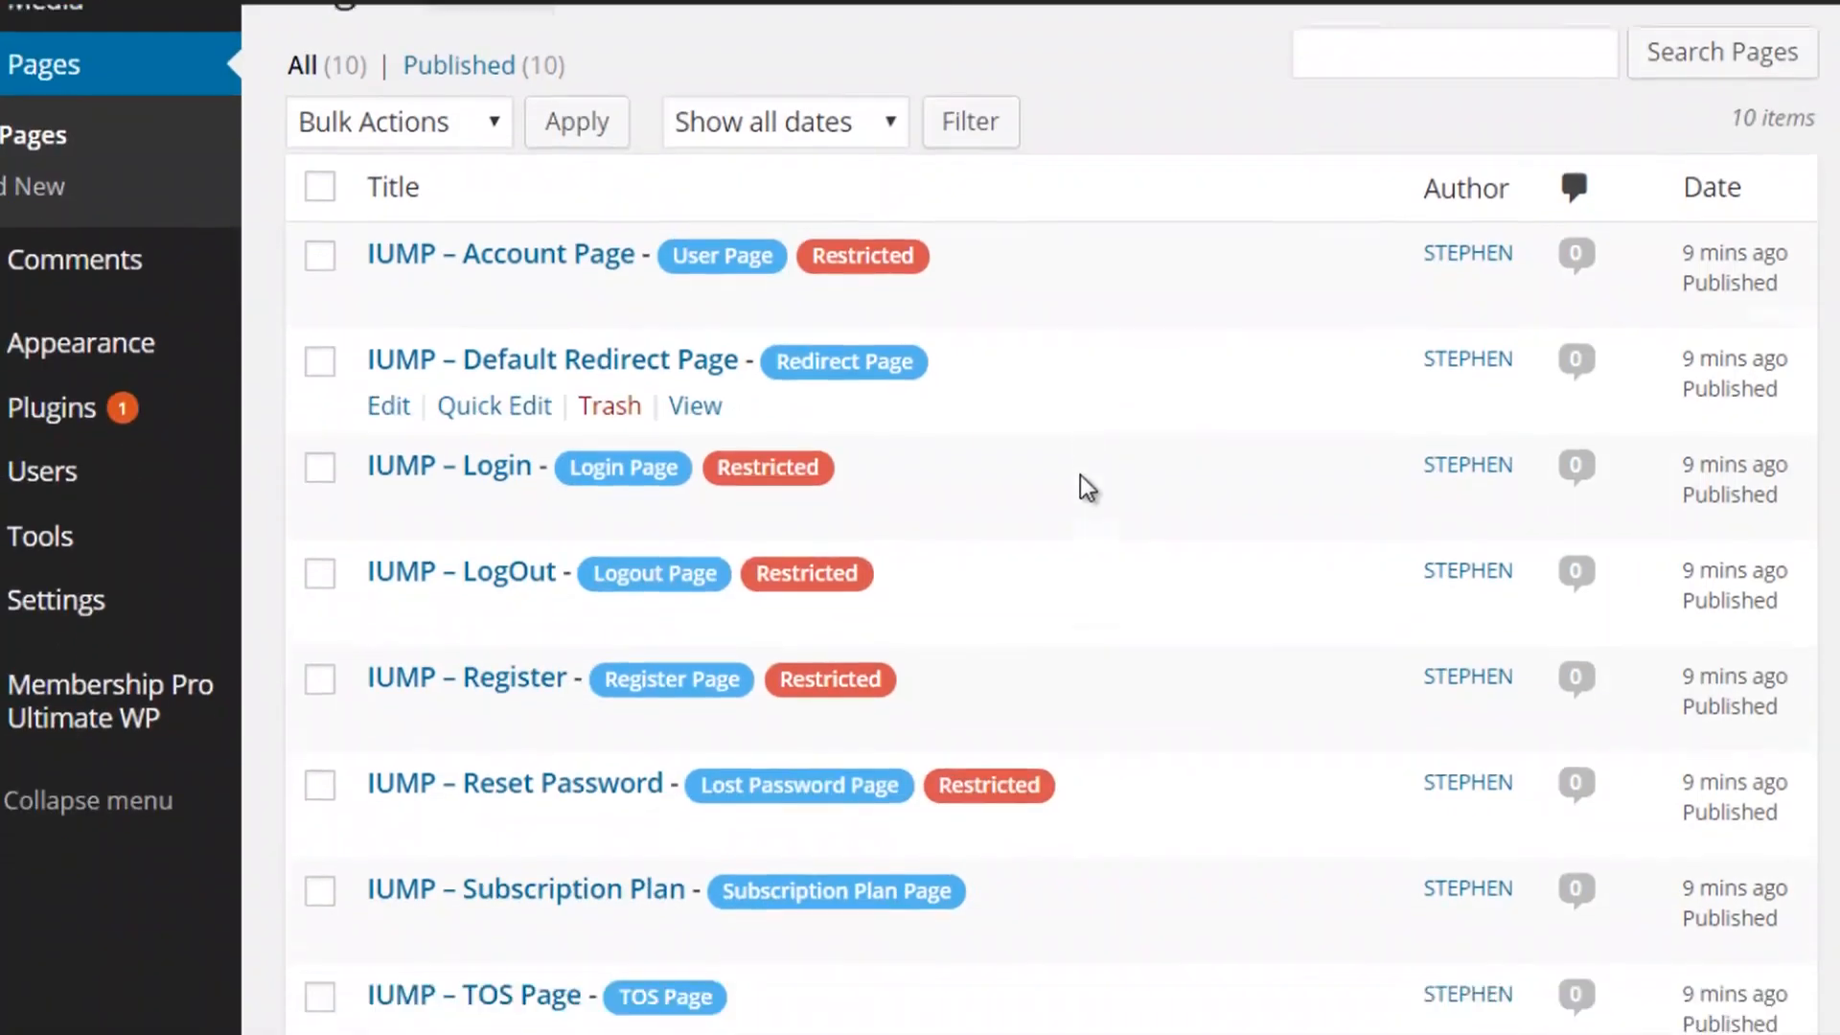
pyautogui.scroll(-3, 993, 374)
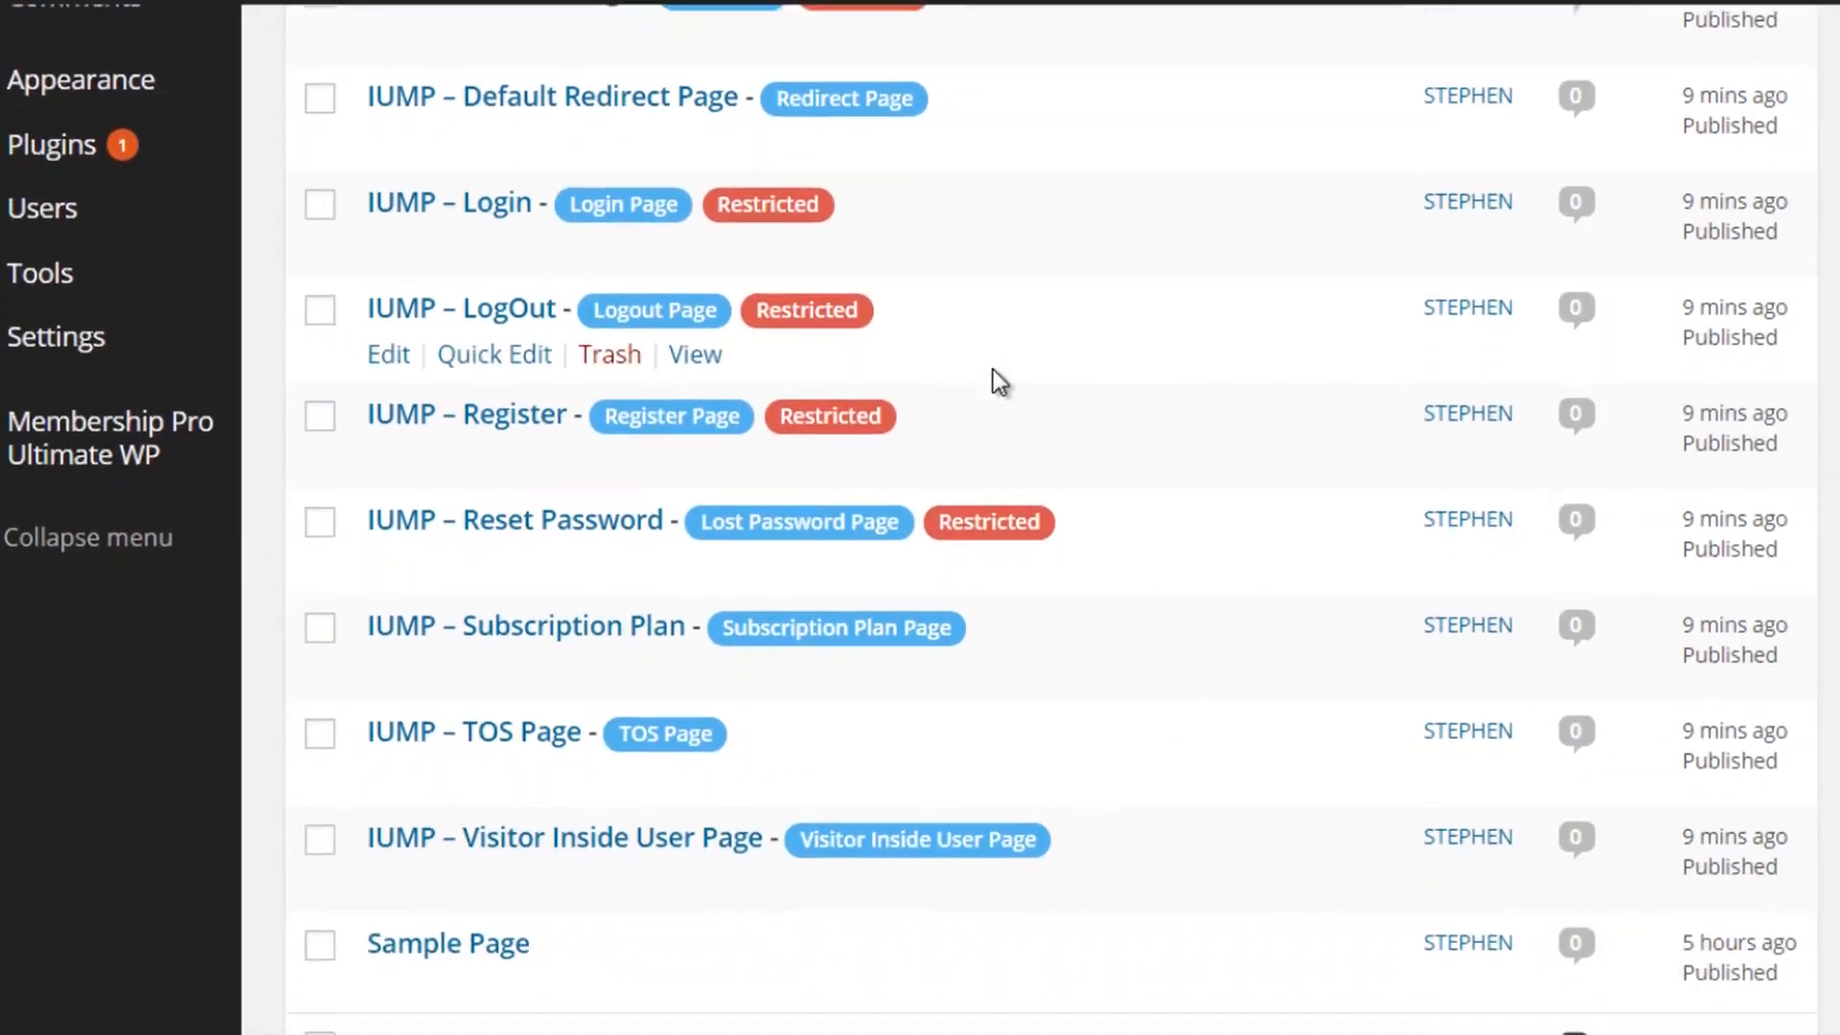
pyautogui.scroll(2, 1192, 441)
pyautogui.scroll(3, 1183, 439)
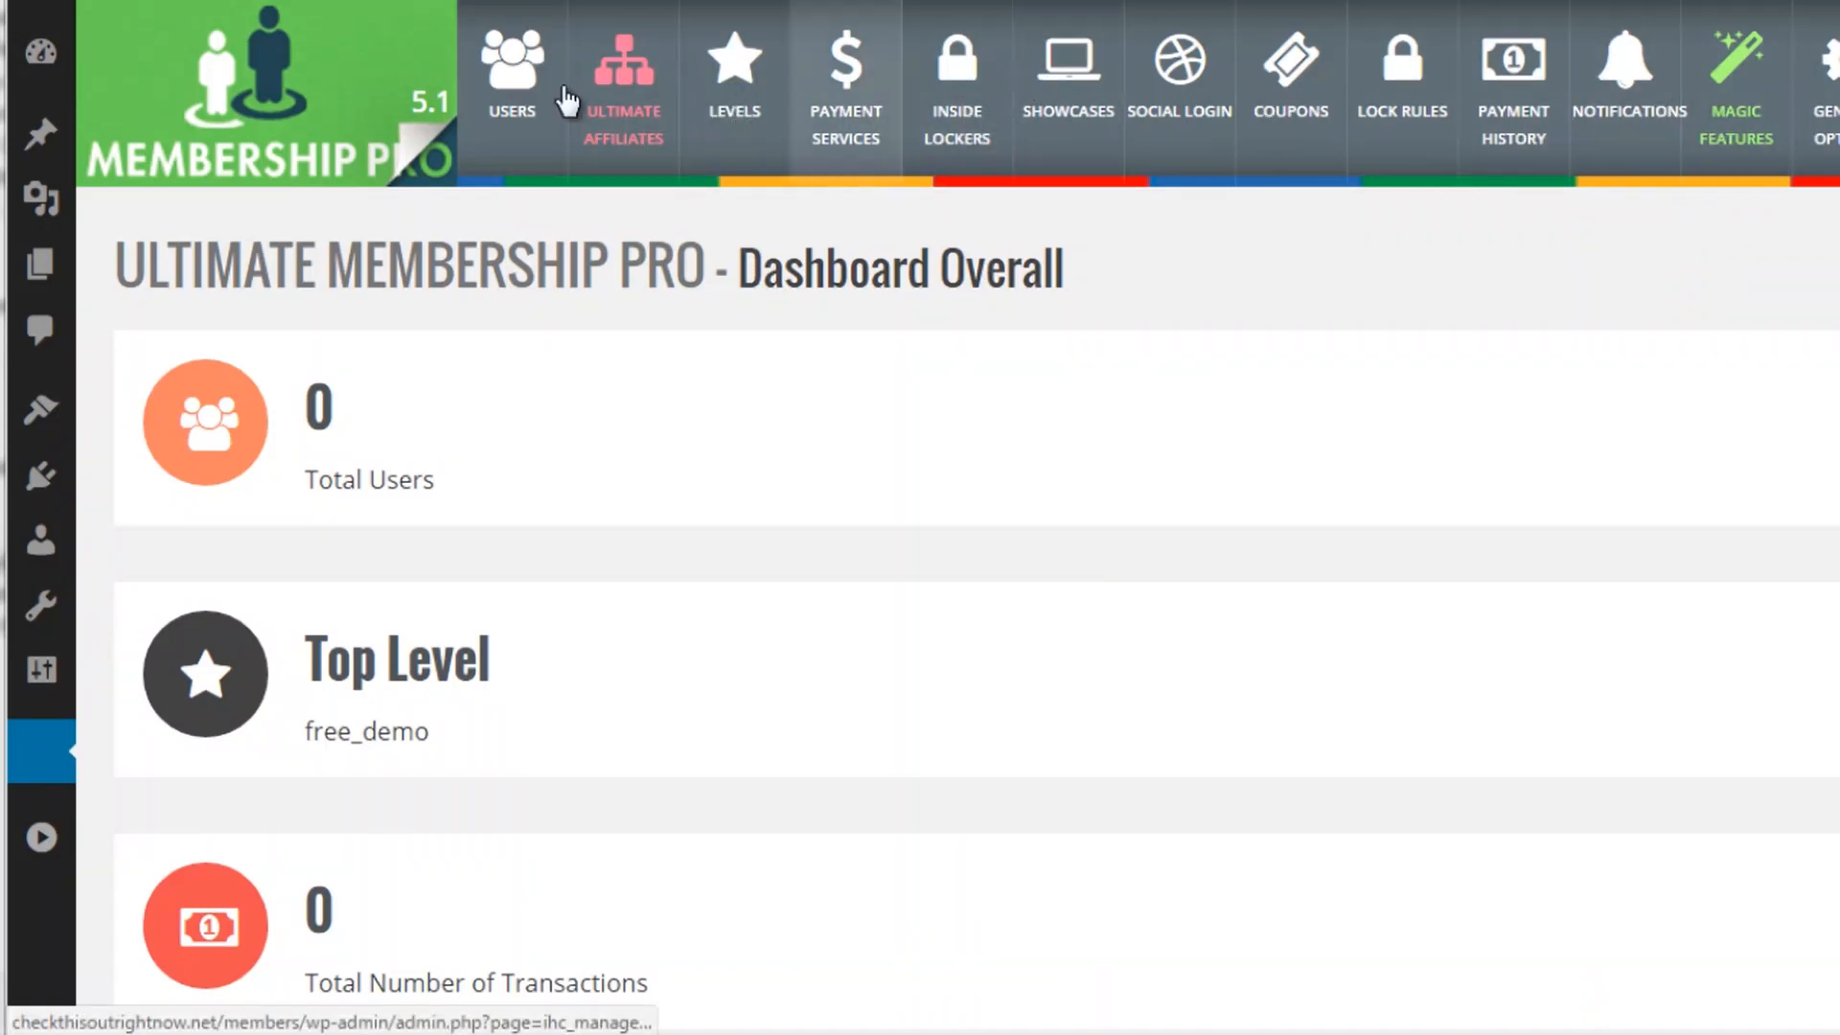
# - Open the plugin's Users section and view the membership users list
pyautogui.click(509, 72)
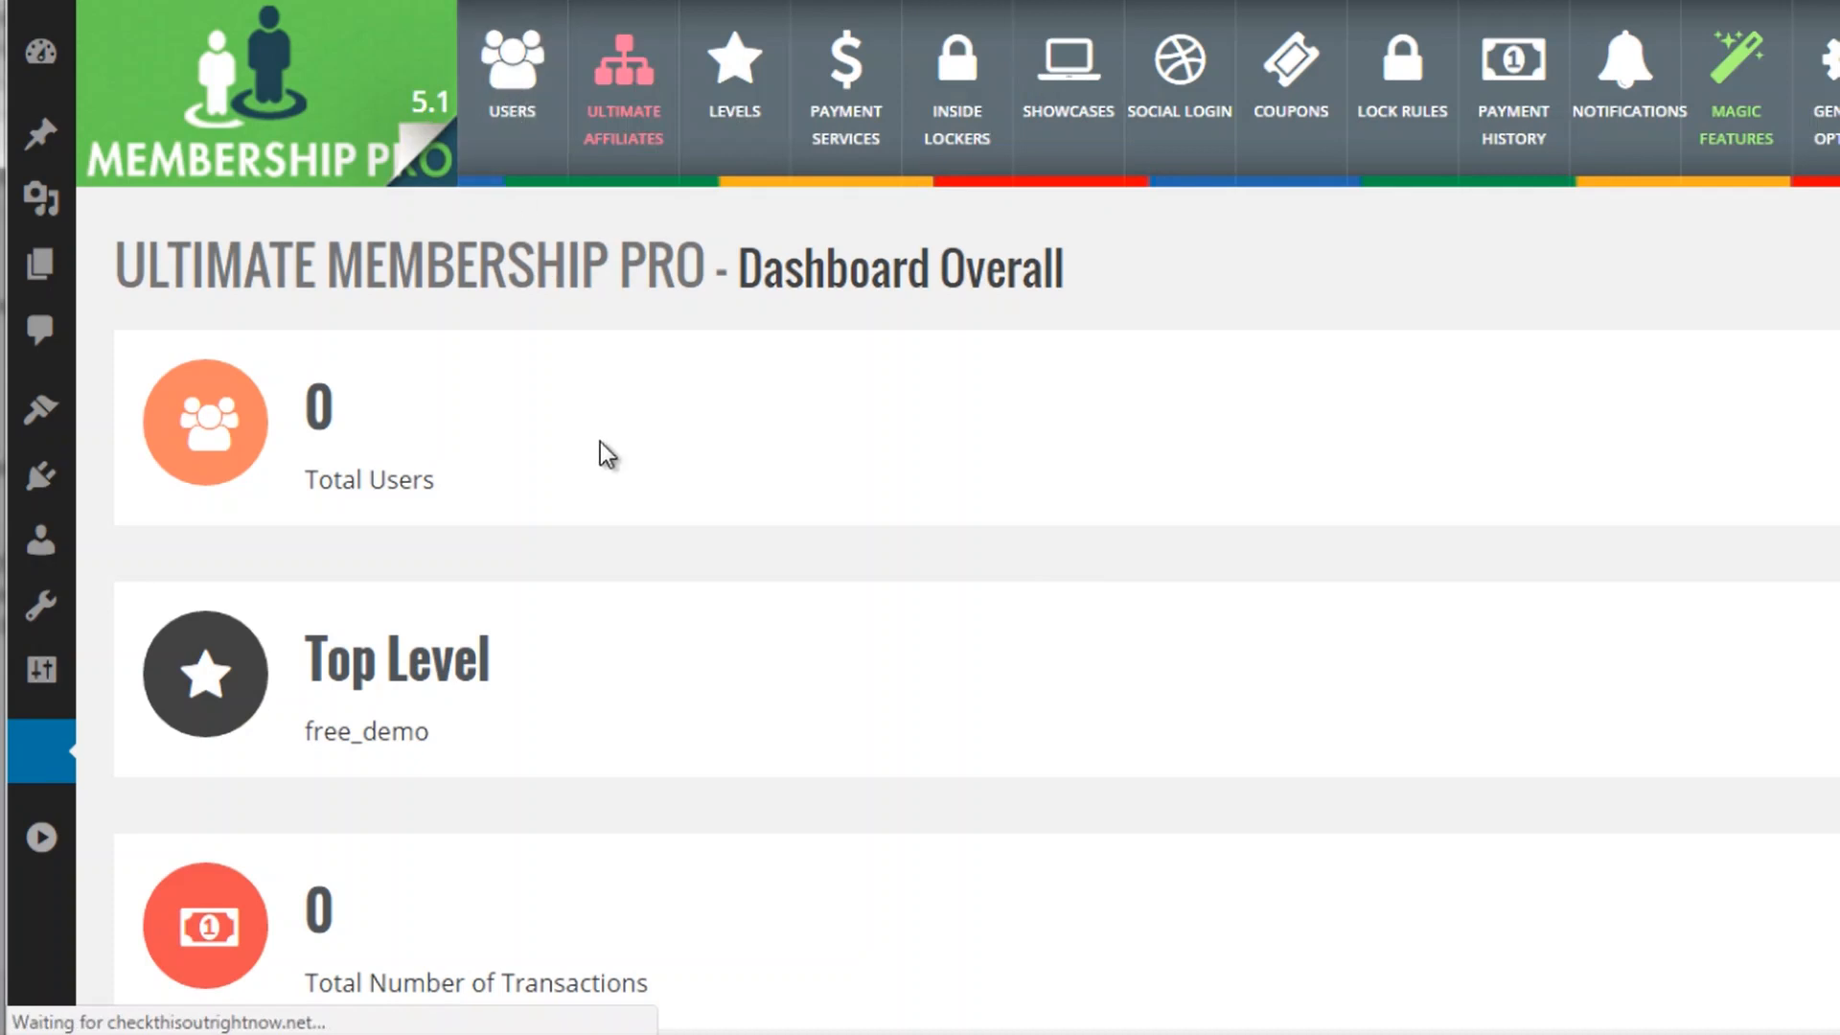
pyautogui.click(514, 95)
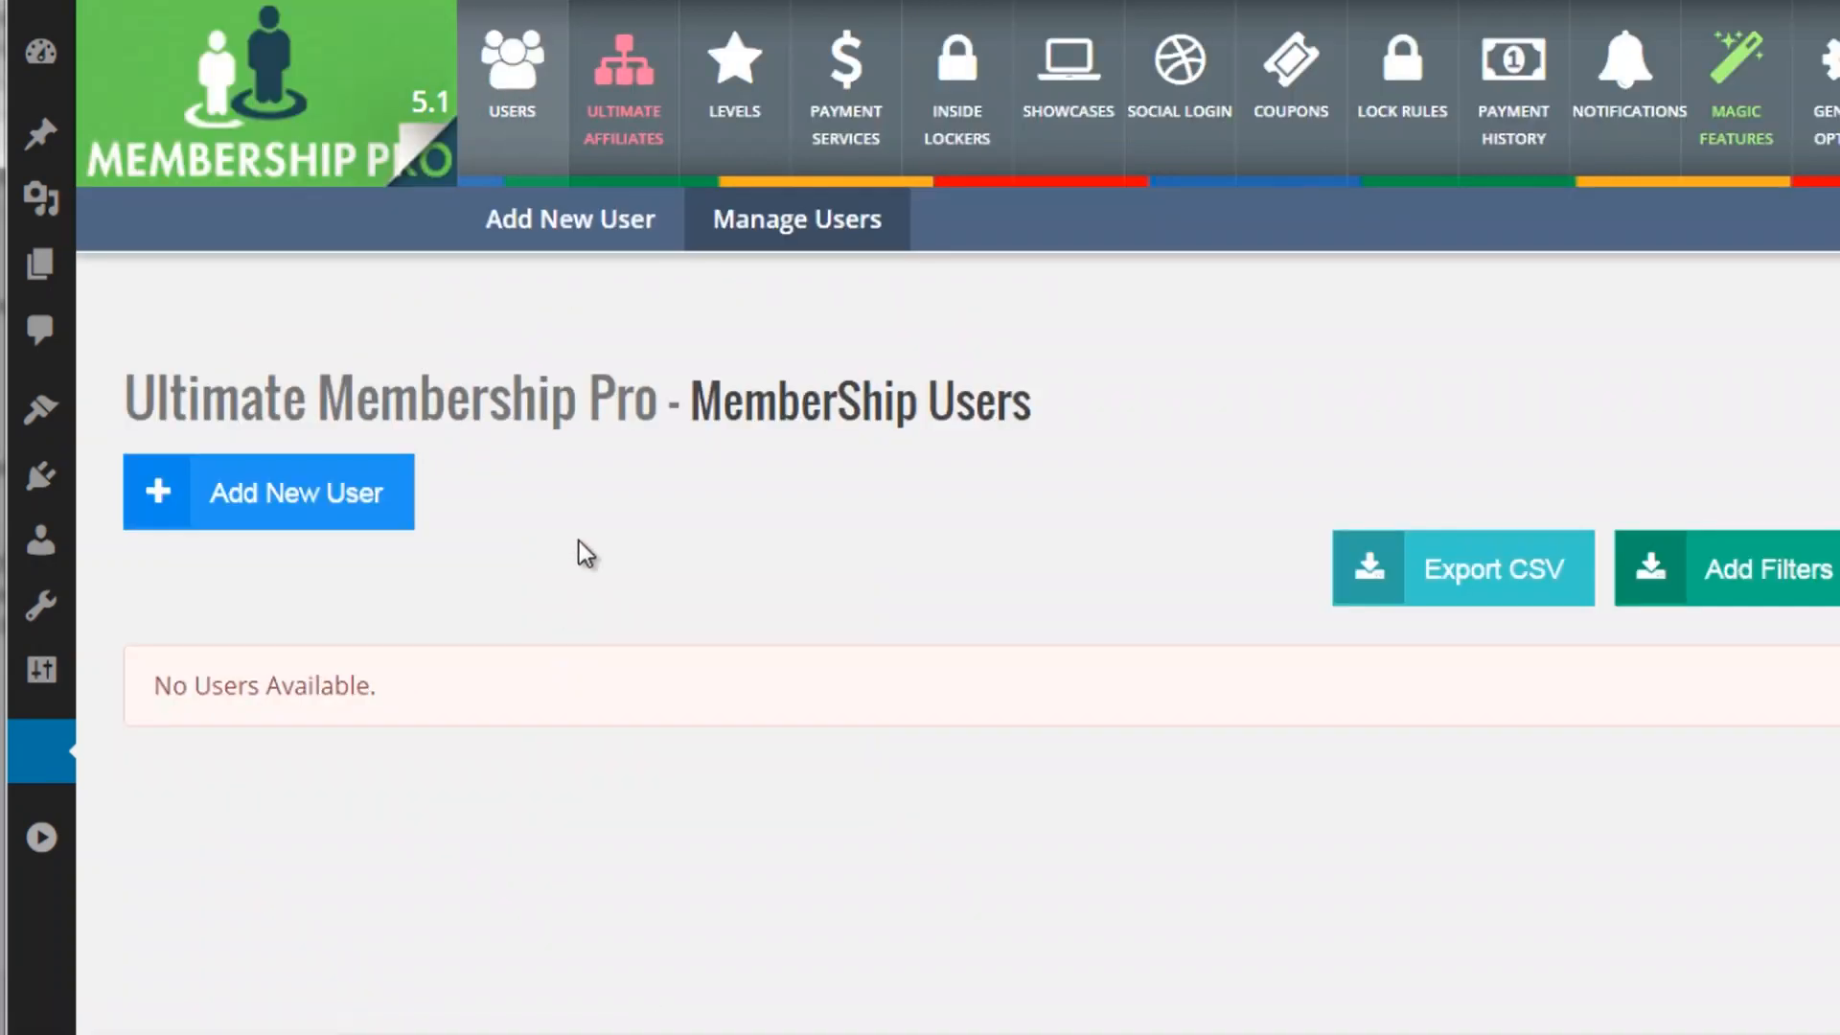
pyautogui.scroll(-2, 568, 565)
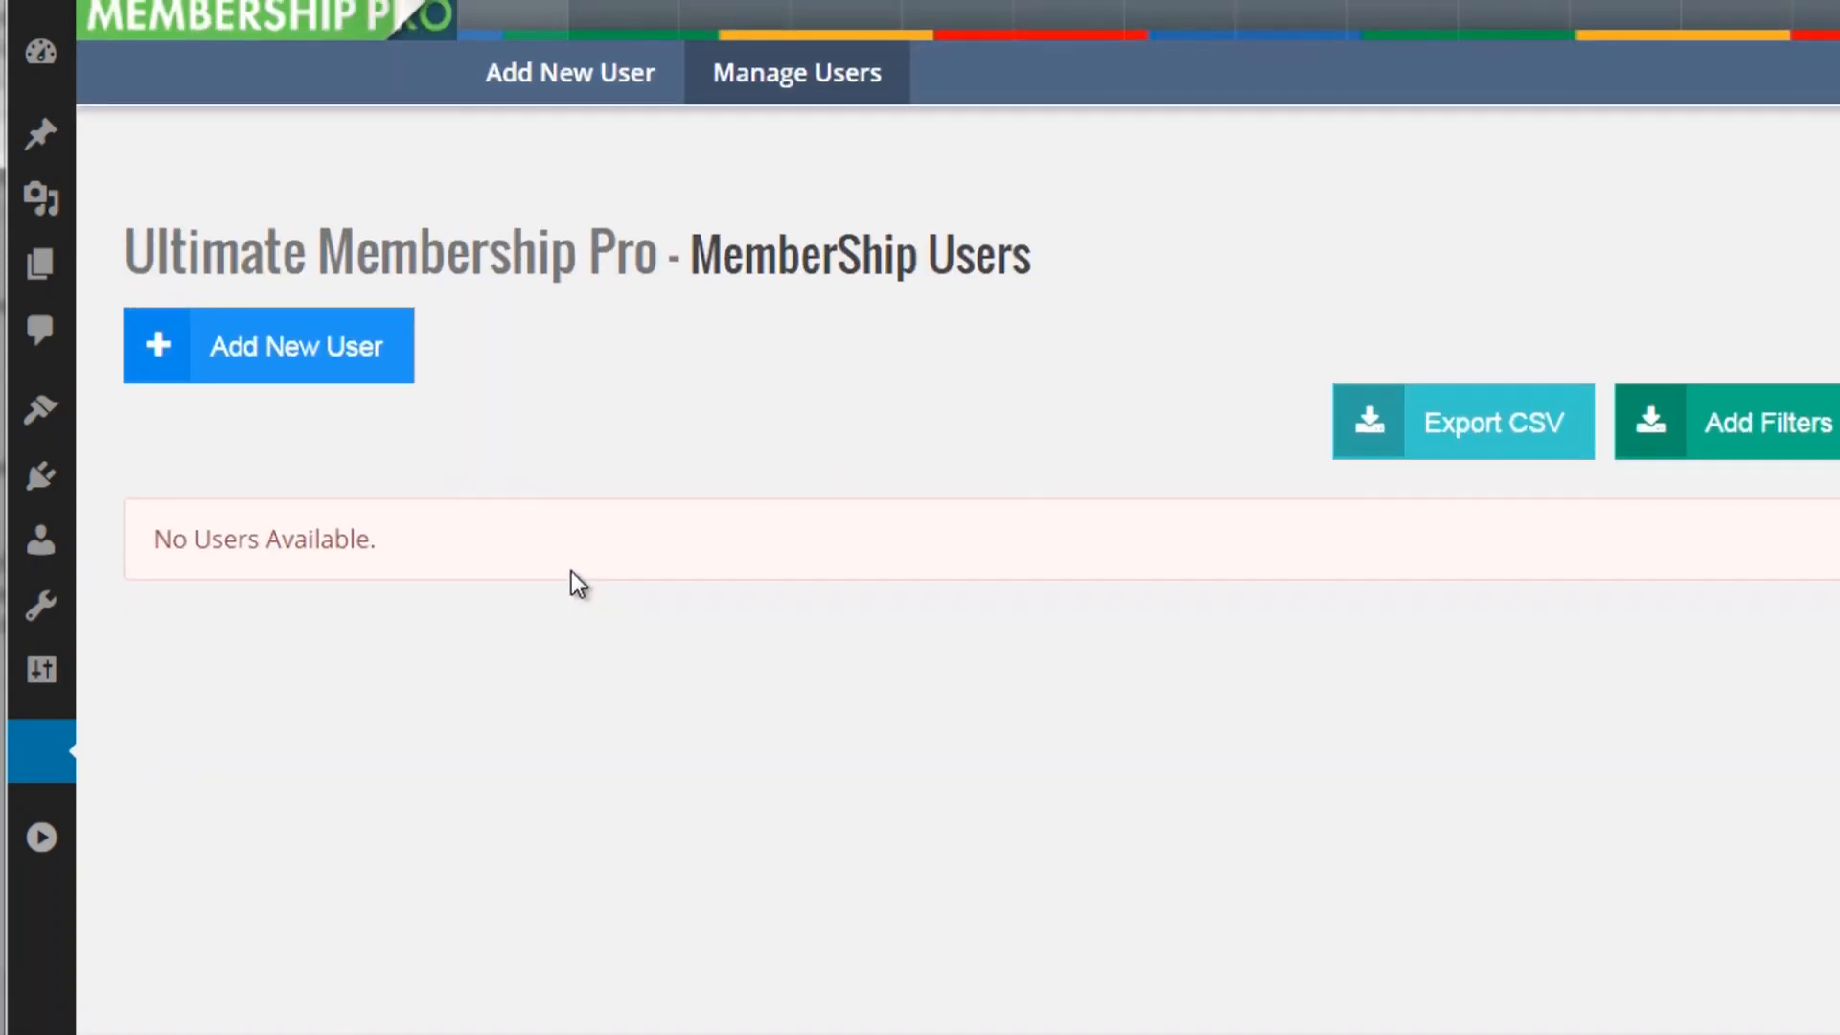
pyautogui.scroll(1, 572, 575)
# - Open the form for adding a new user and examine its fields, from Username to WP Role
pyautogui.click(230, 402)
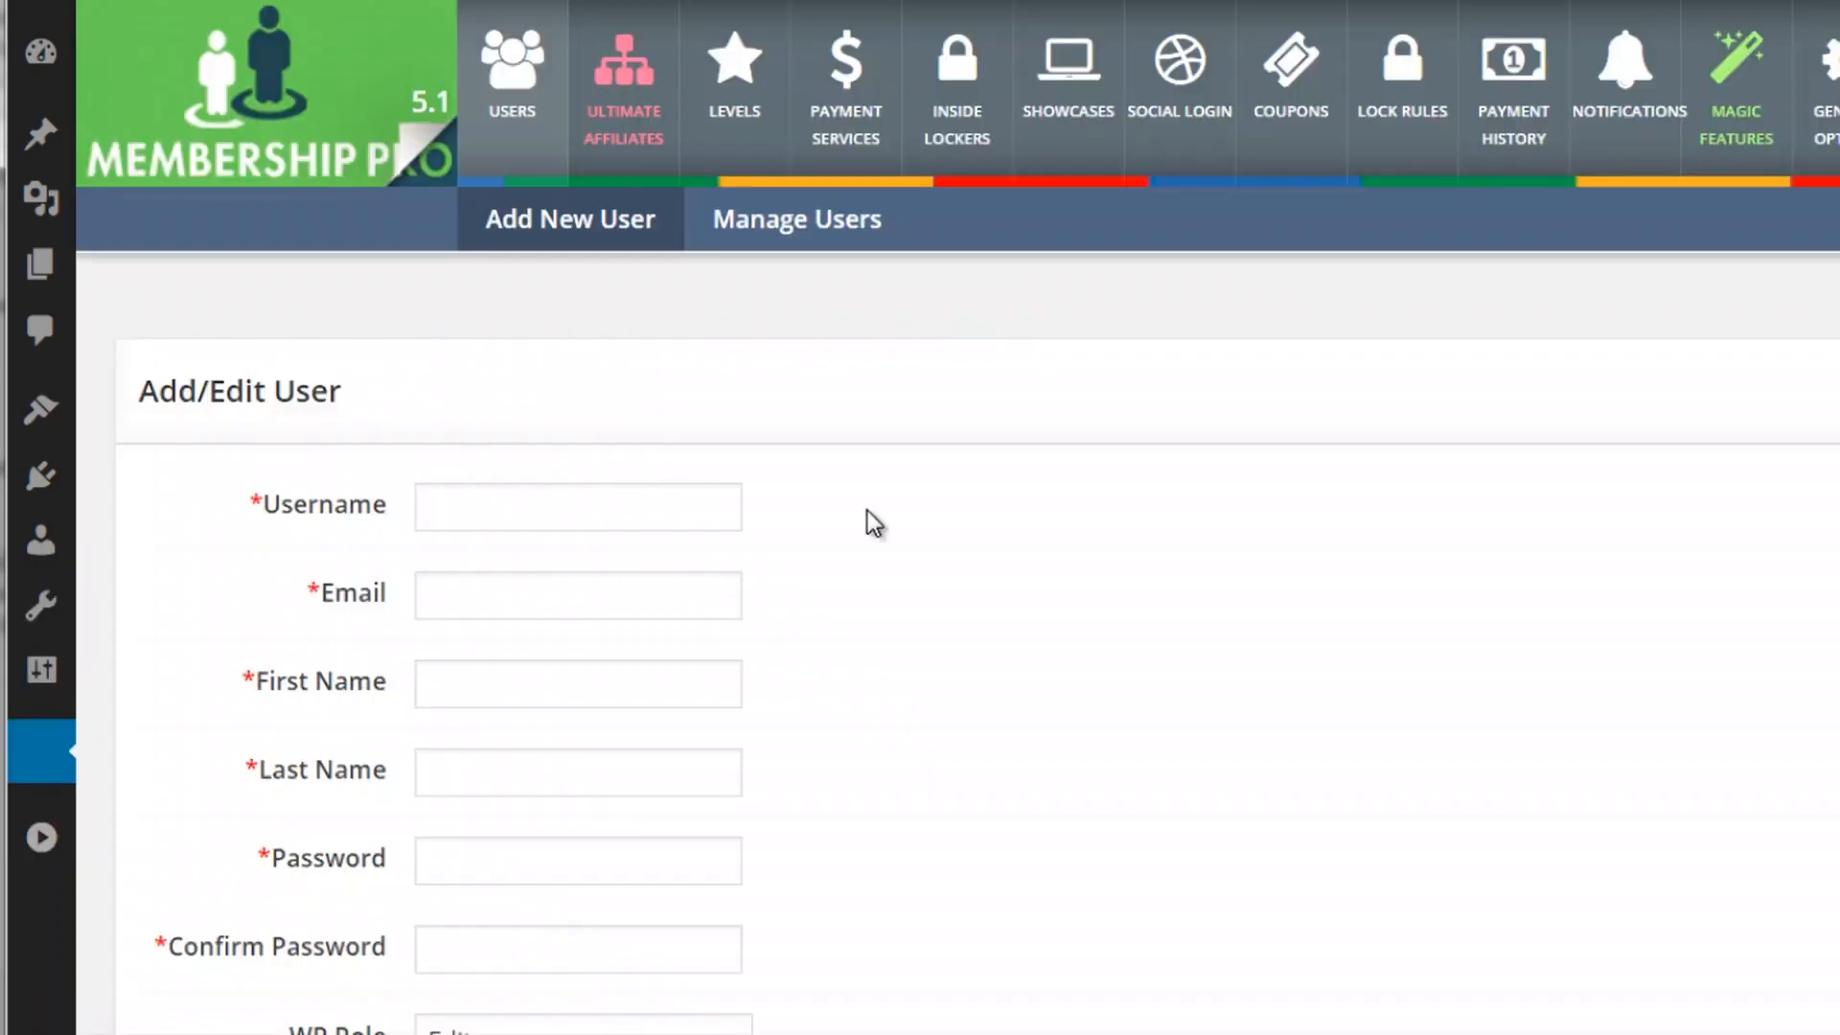
pyautogui.scroll(-3, 776, 521)
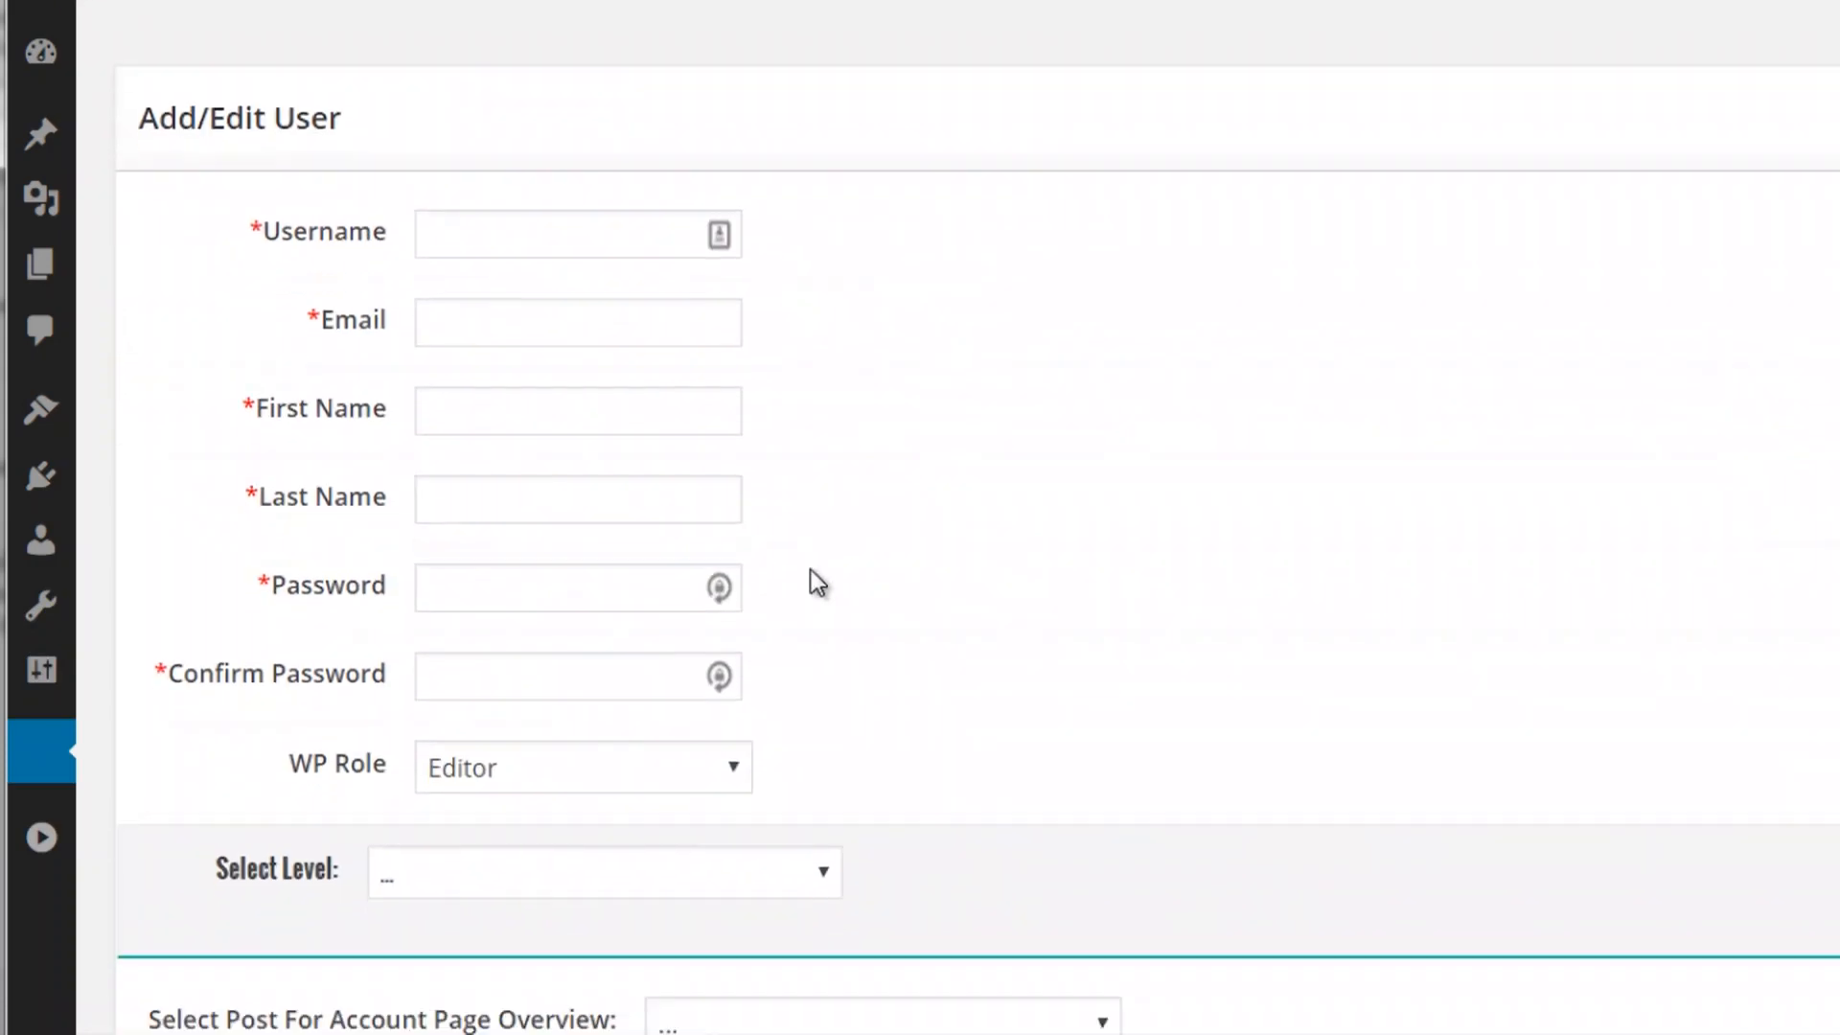
pyautogui.scroll(-1, 811, 569)
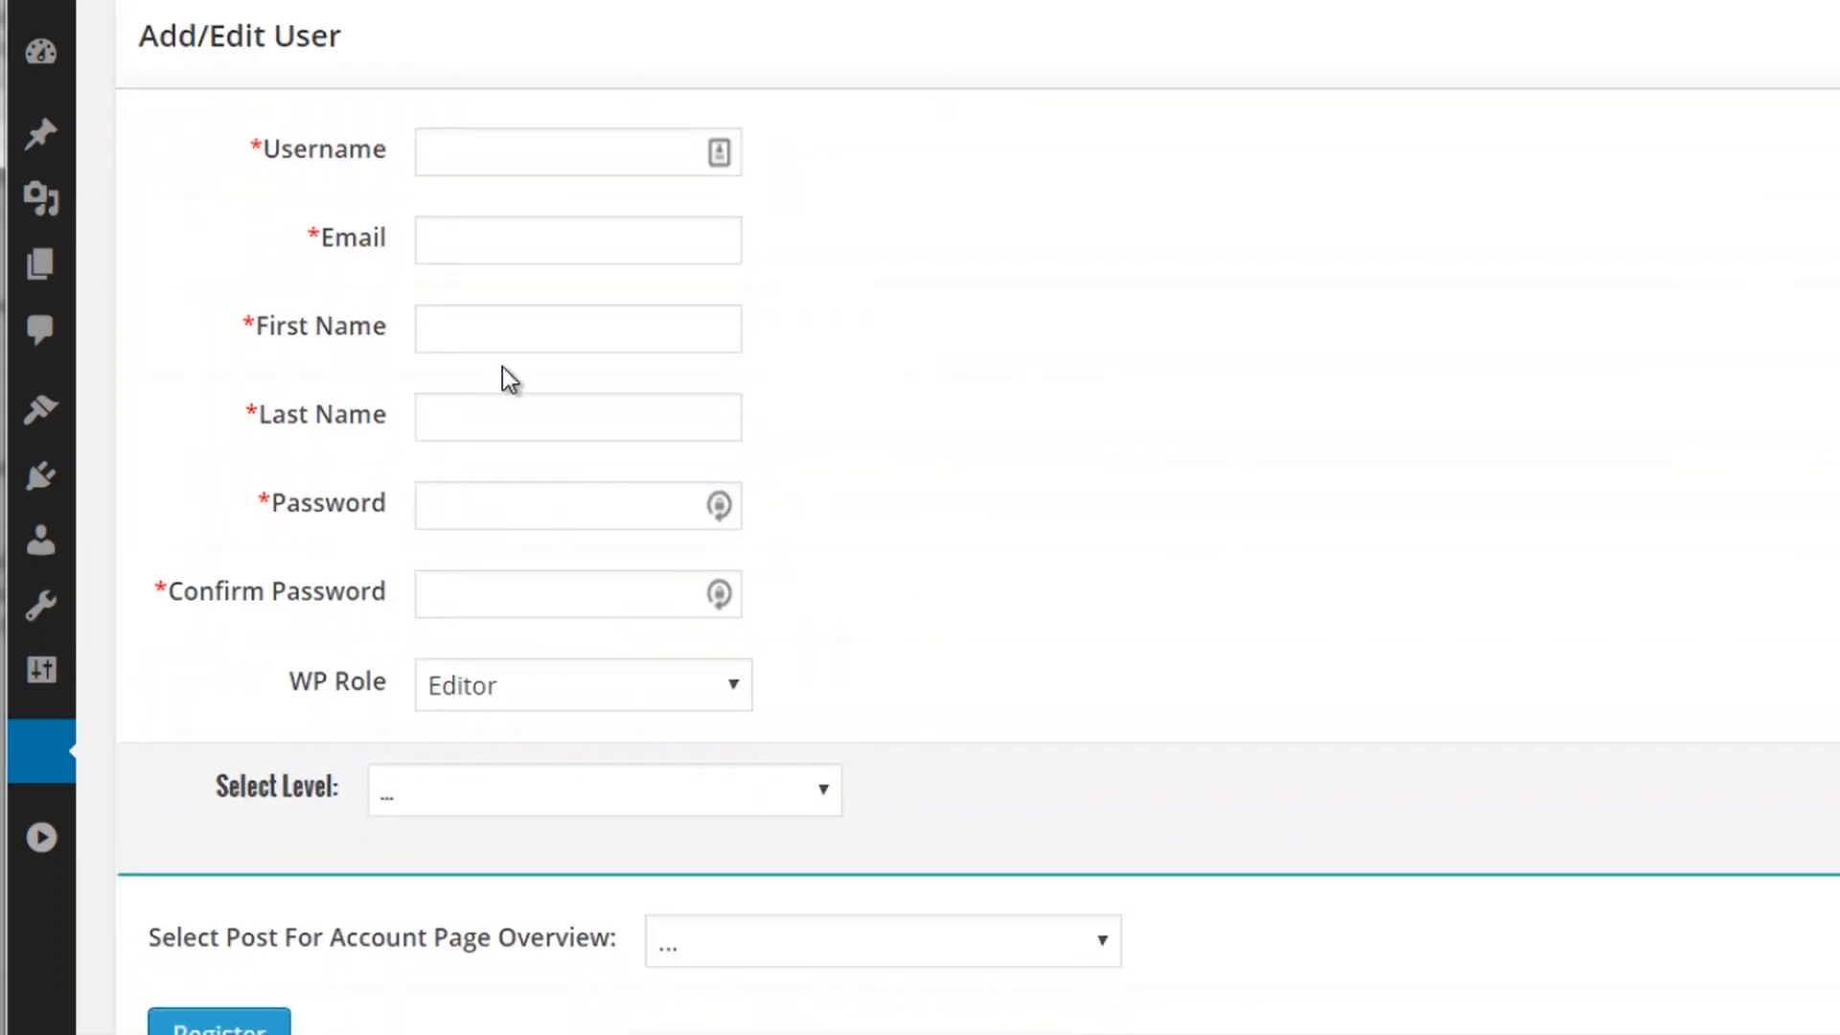
pyautogui.scroll(-1, 546, 588)
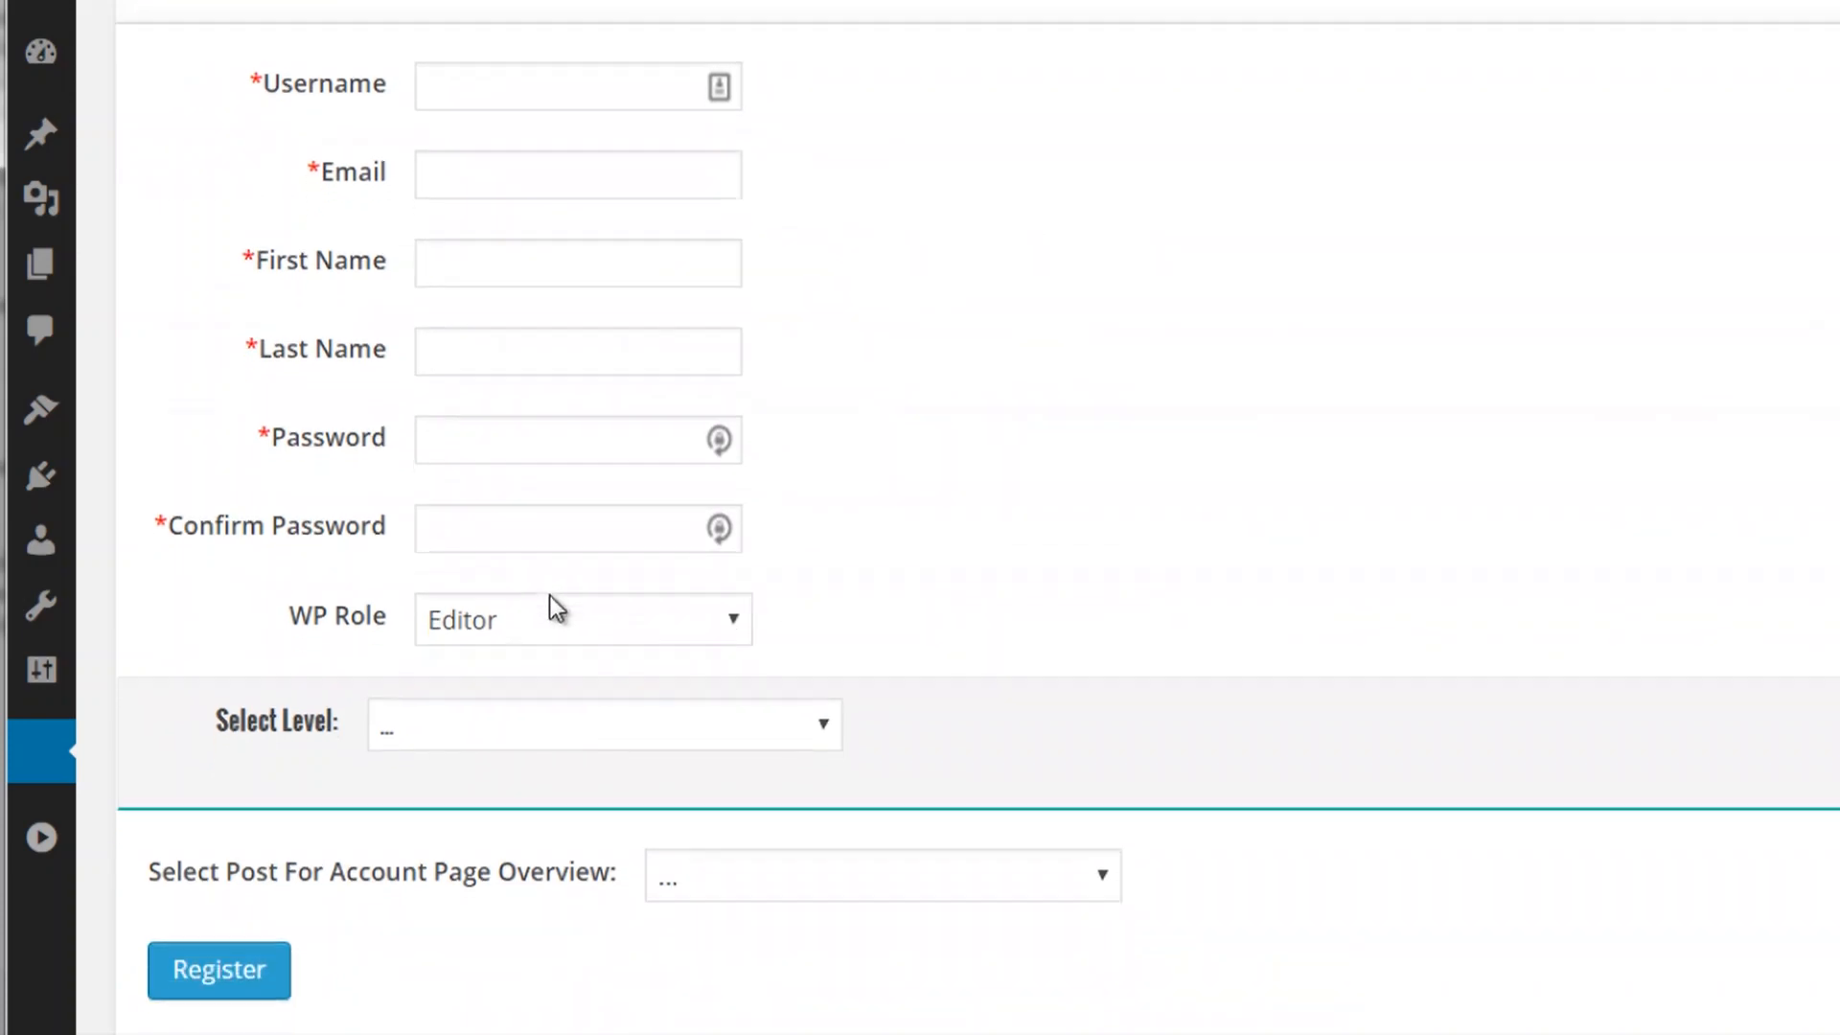
pyautogui.scroll(-1, 549, 595)
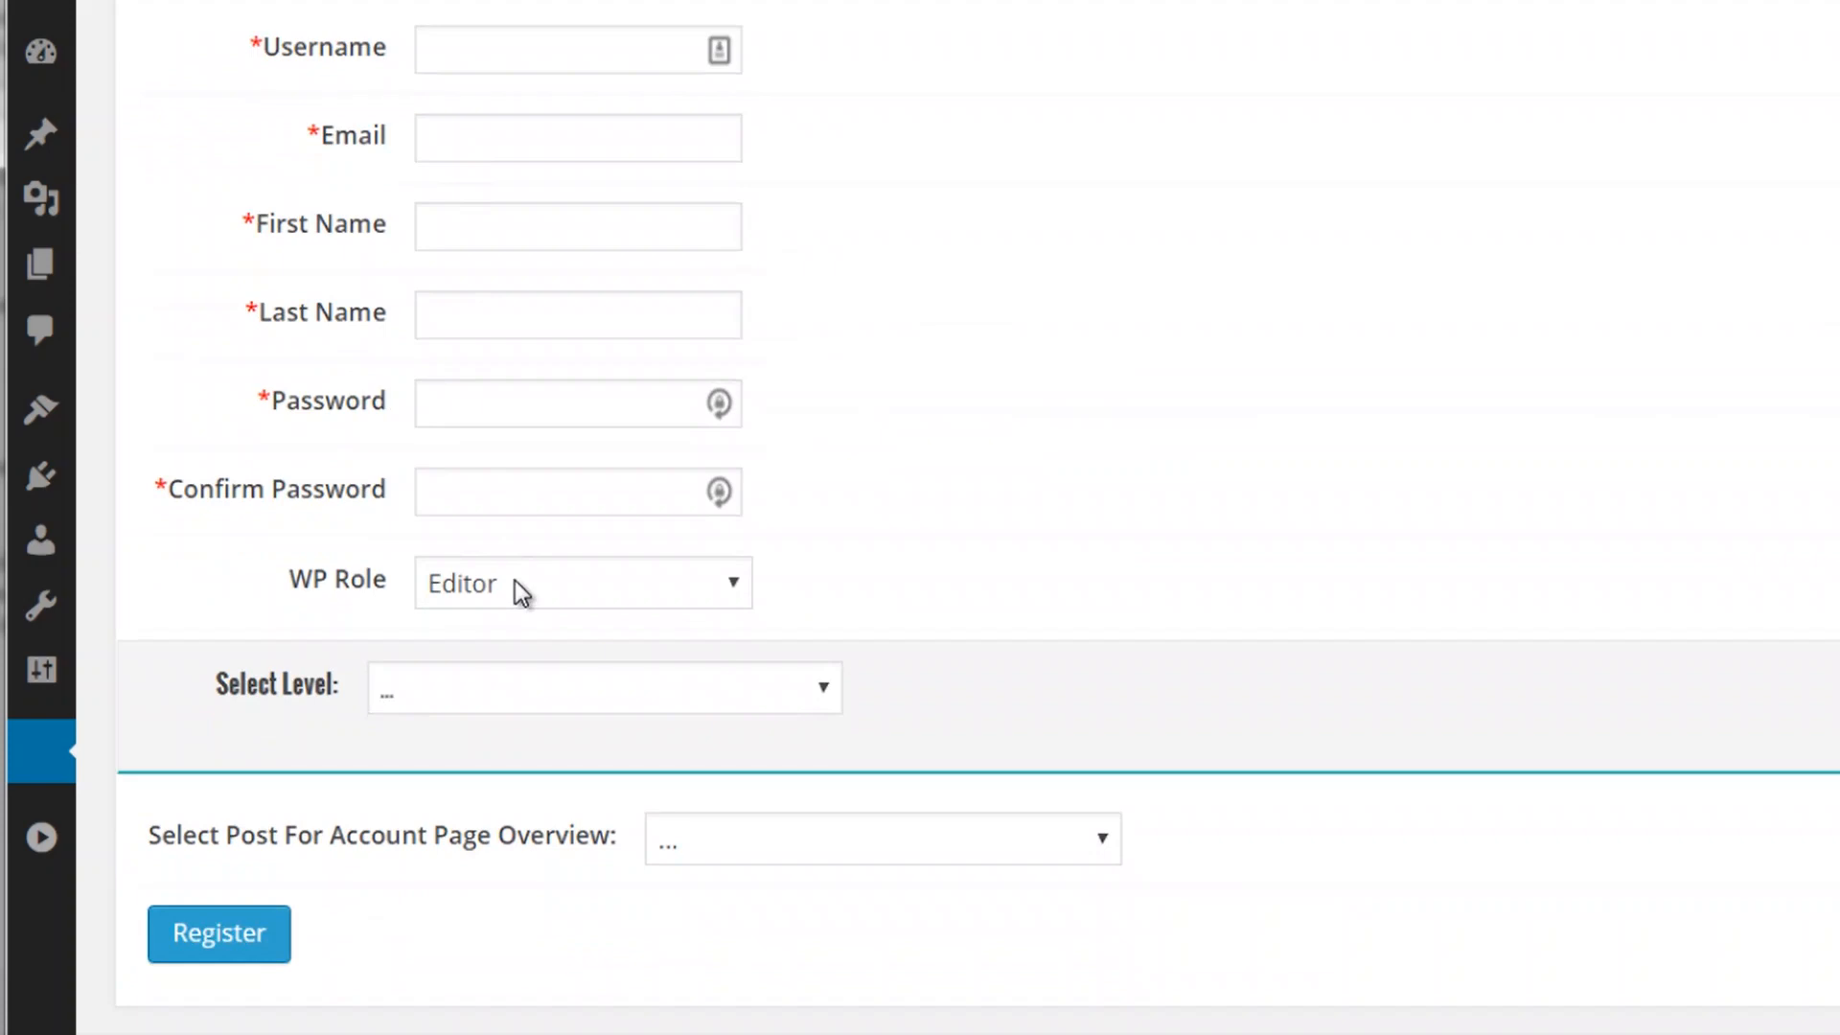
# - Check the membership levels selectable for a new user and the setting for the account page overview post
pyautogui.click(495, 698)
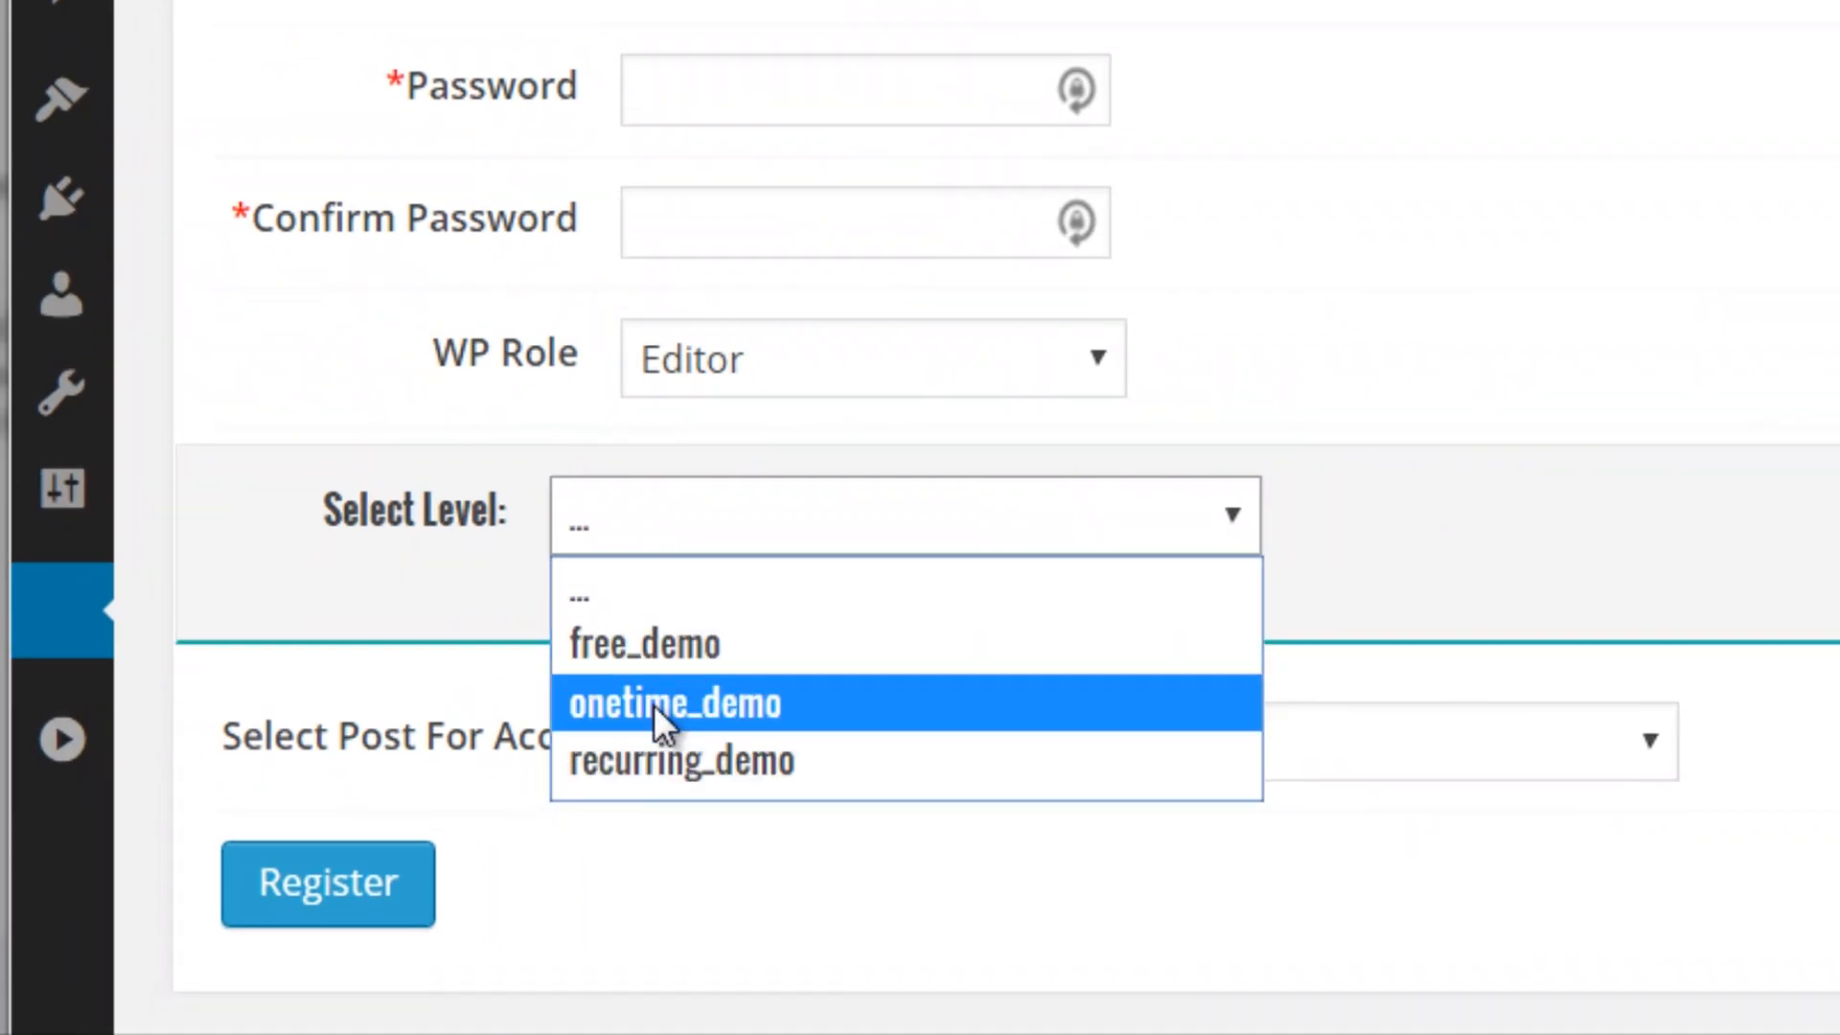
pyautogui.click(1476, 401)
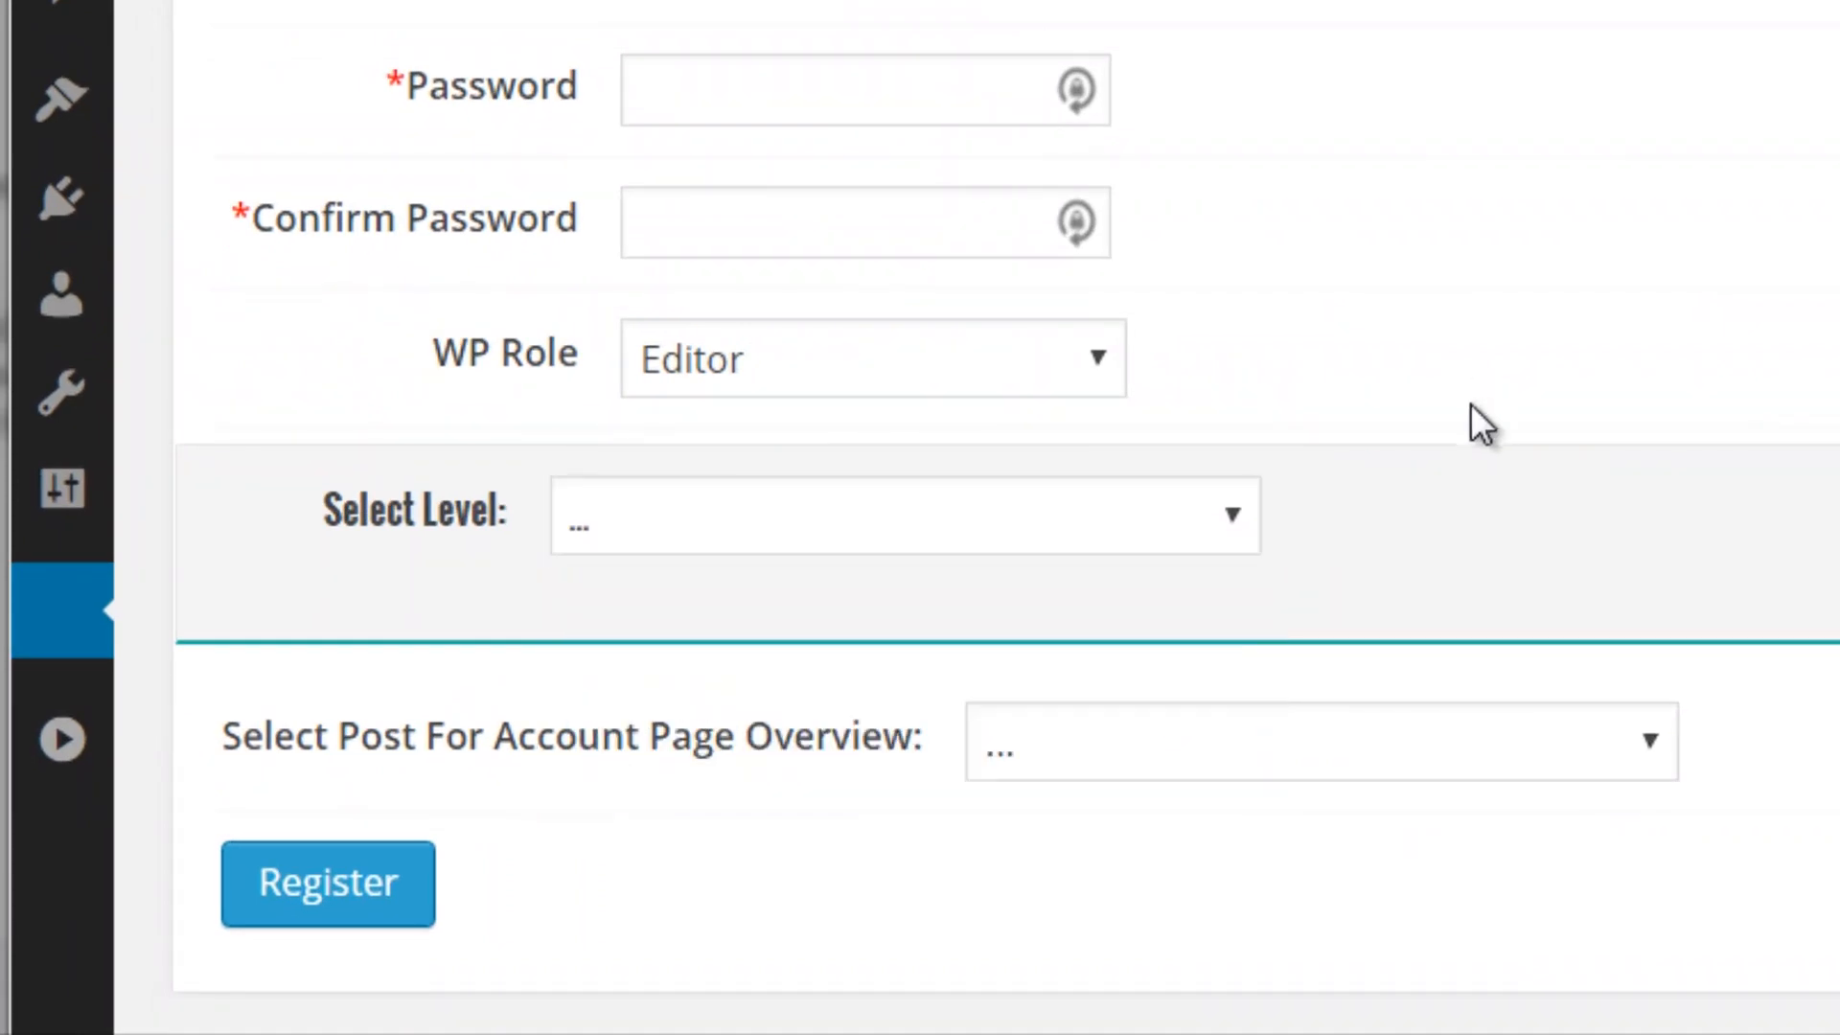
pyautogui.scroll(-2, 772, 709)
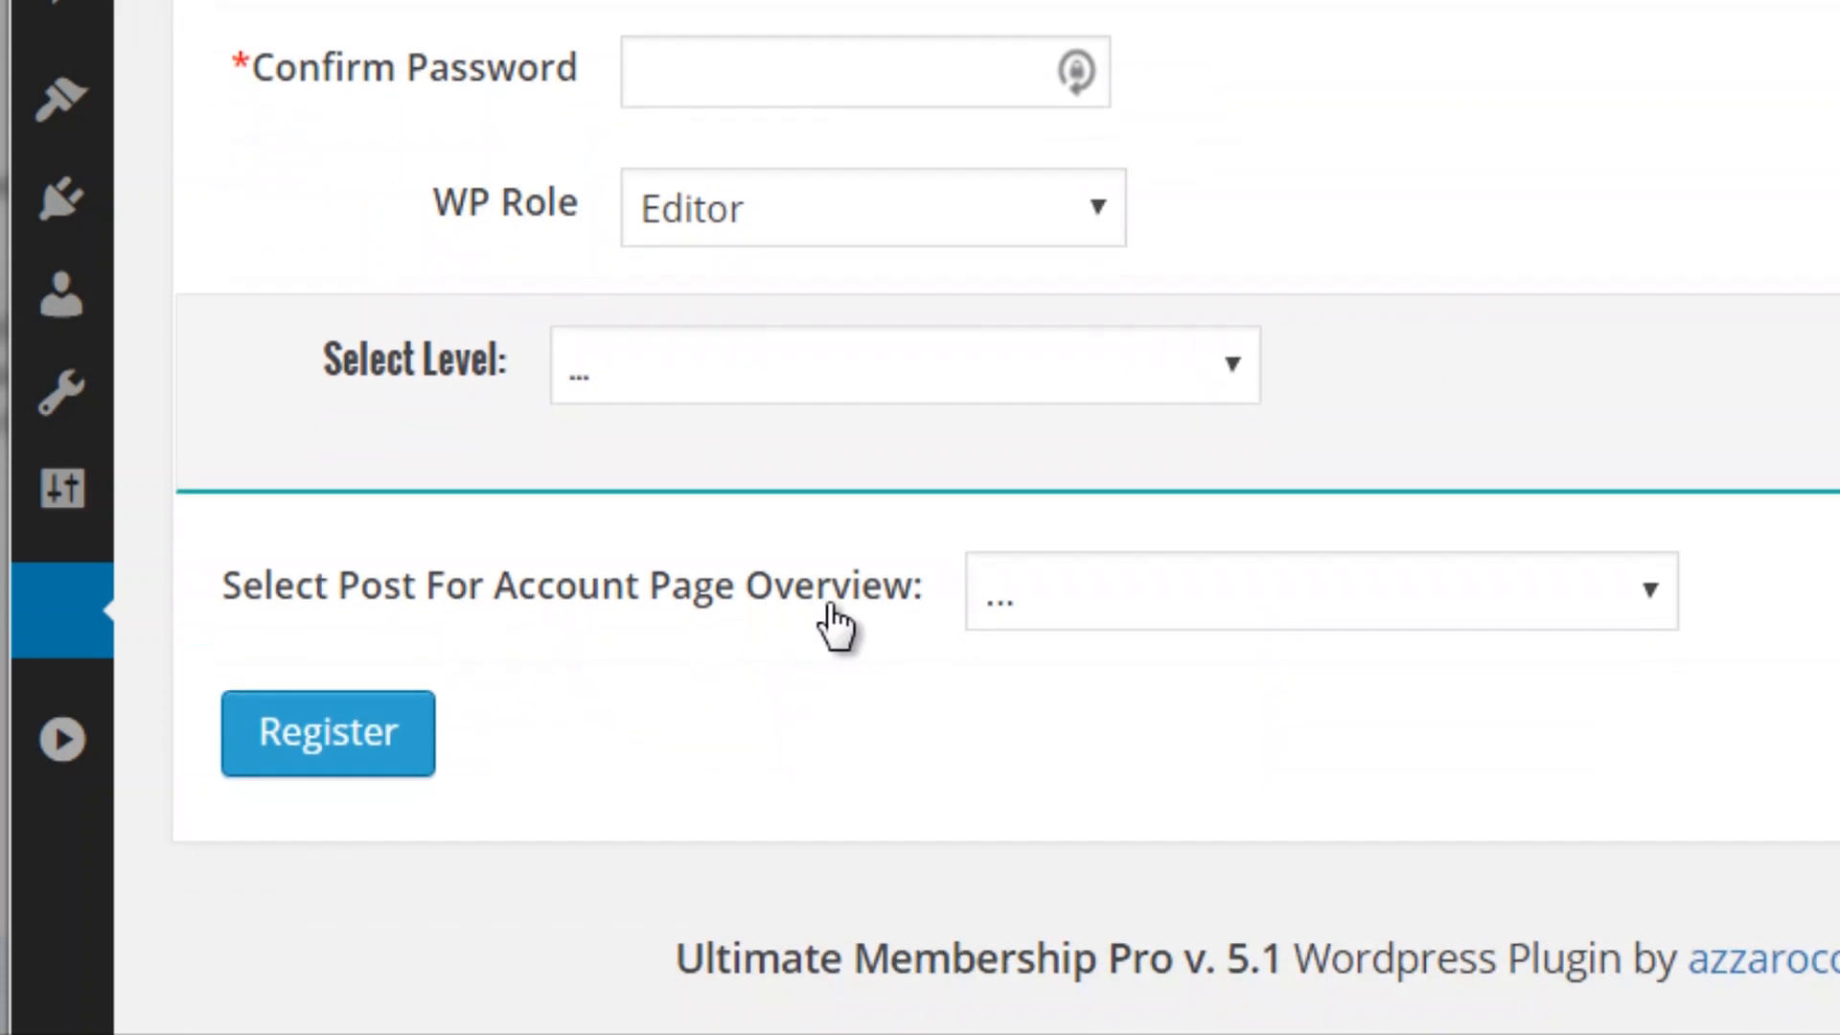
pyautogui.scroll(1, 1100, 738)
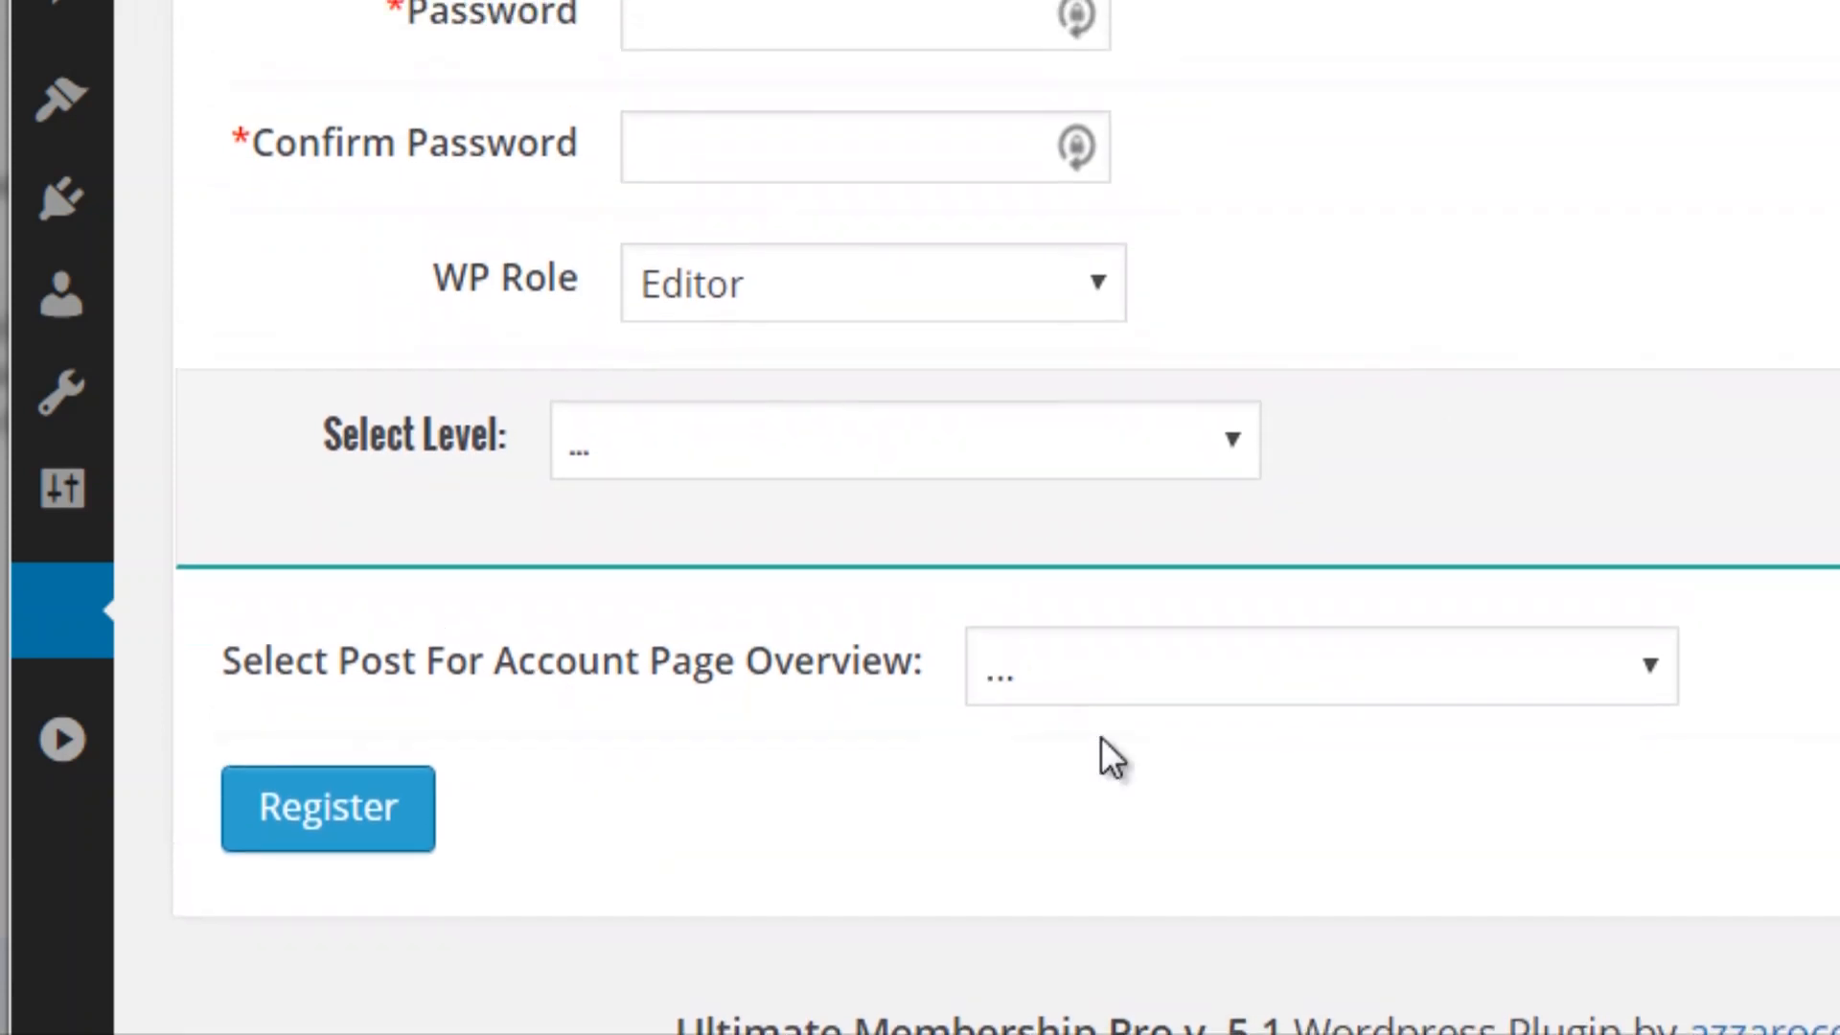
# - Visit the Ultimate Affiliates section and read its description of Ultimate Affiliate Pro
pyautogui.scroll(10, 1285, 480)
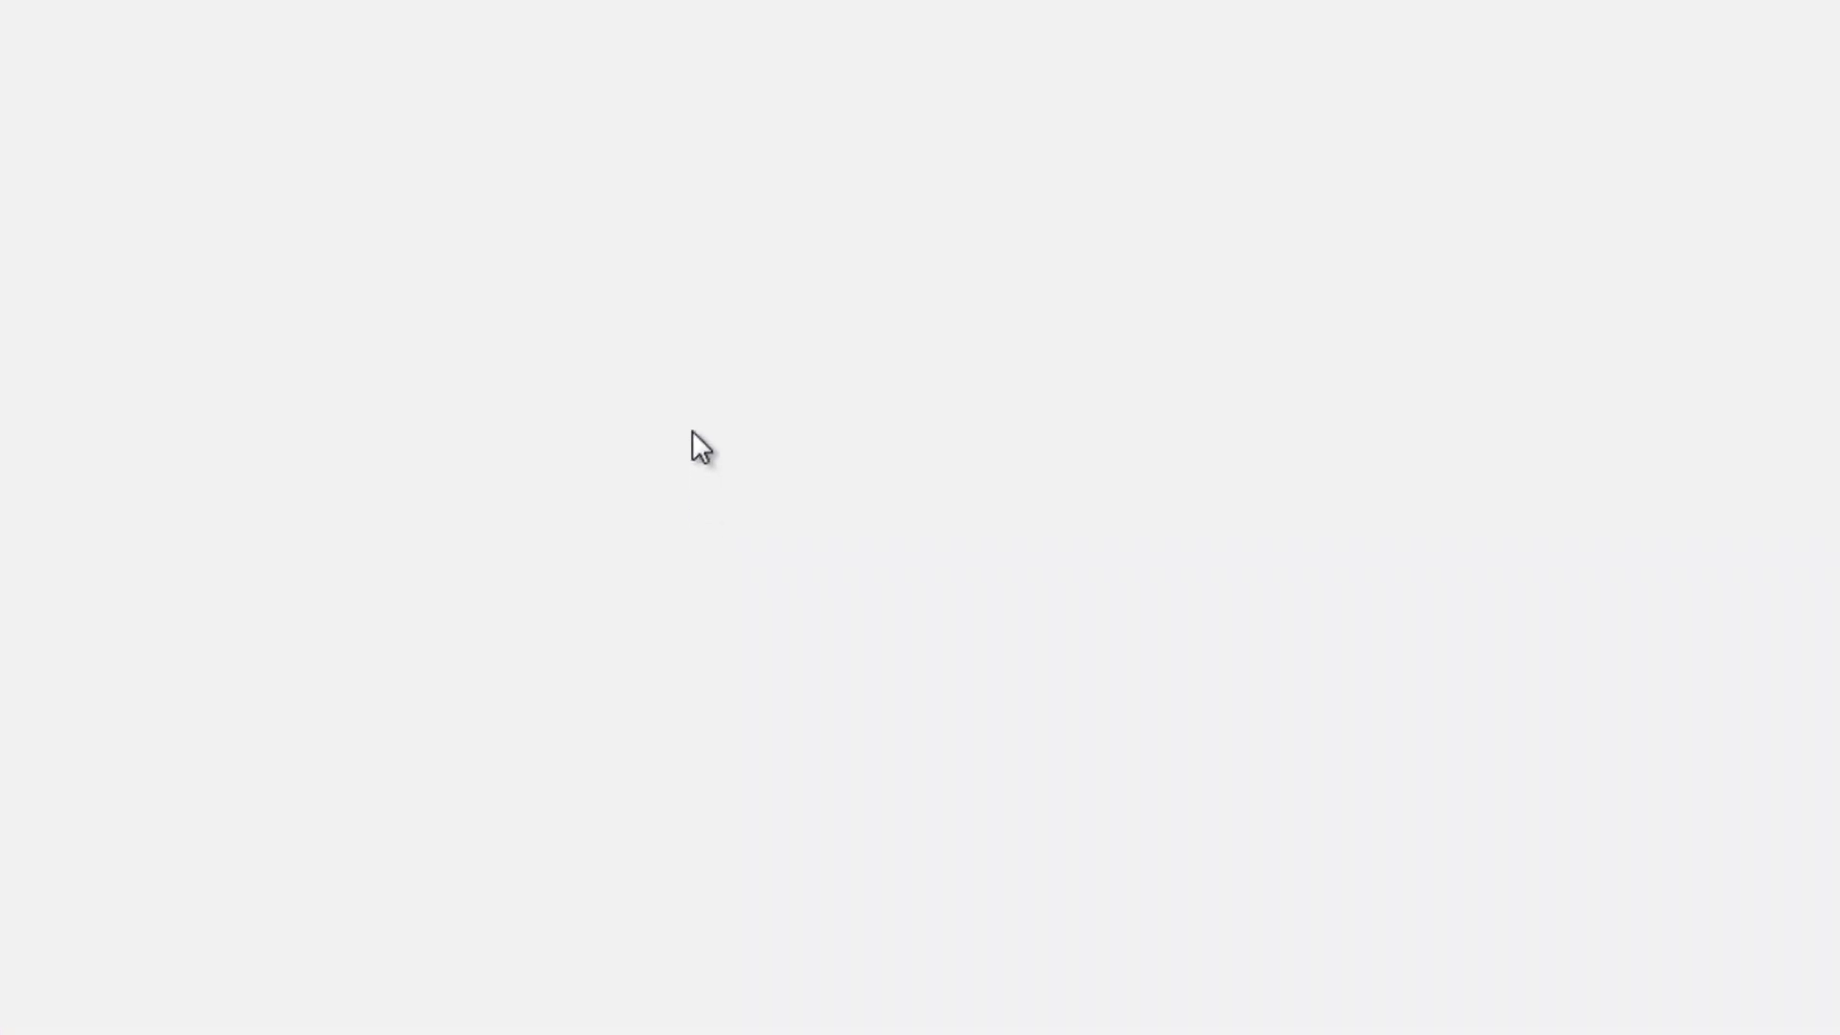
pyautogui.scroll(-1, 695, 388)
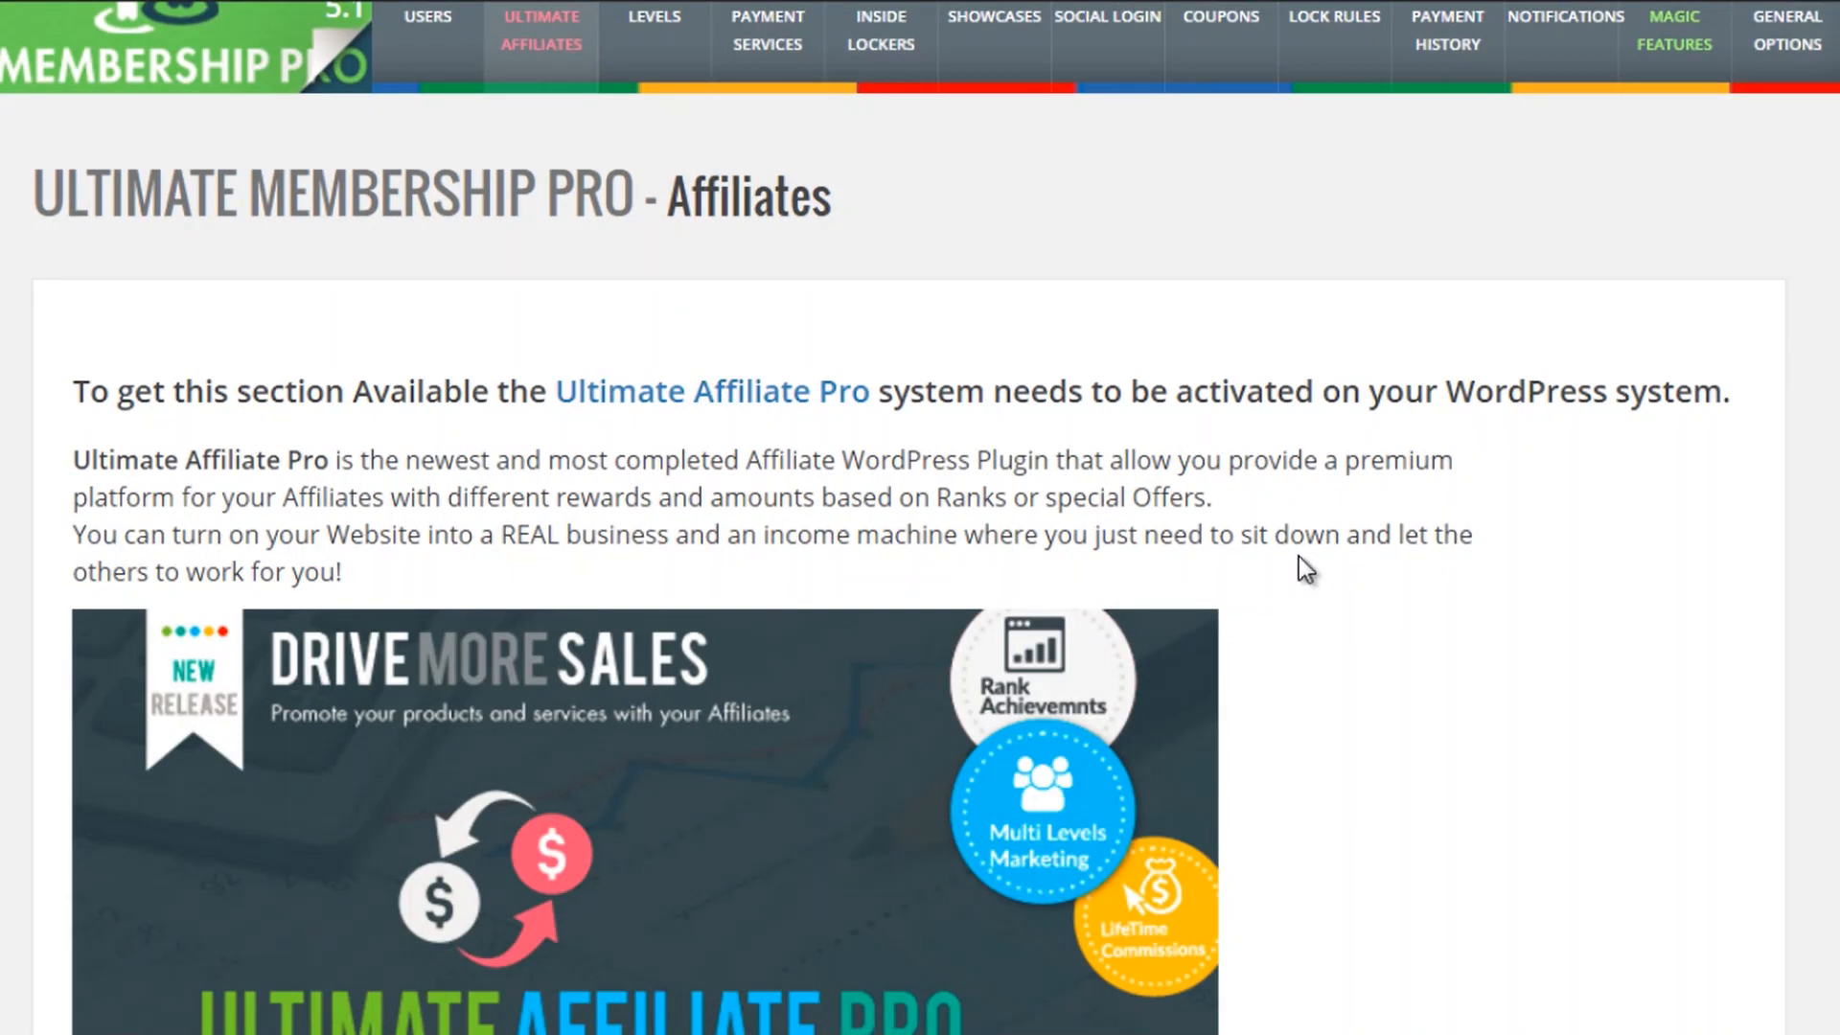
# - Read through the Ultimate Affiliate Pro feature descriptions, including Lifetime Commissions and Performance Bonuses
pyautogui.scroll(-5, 1299, 558)
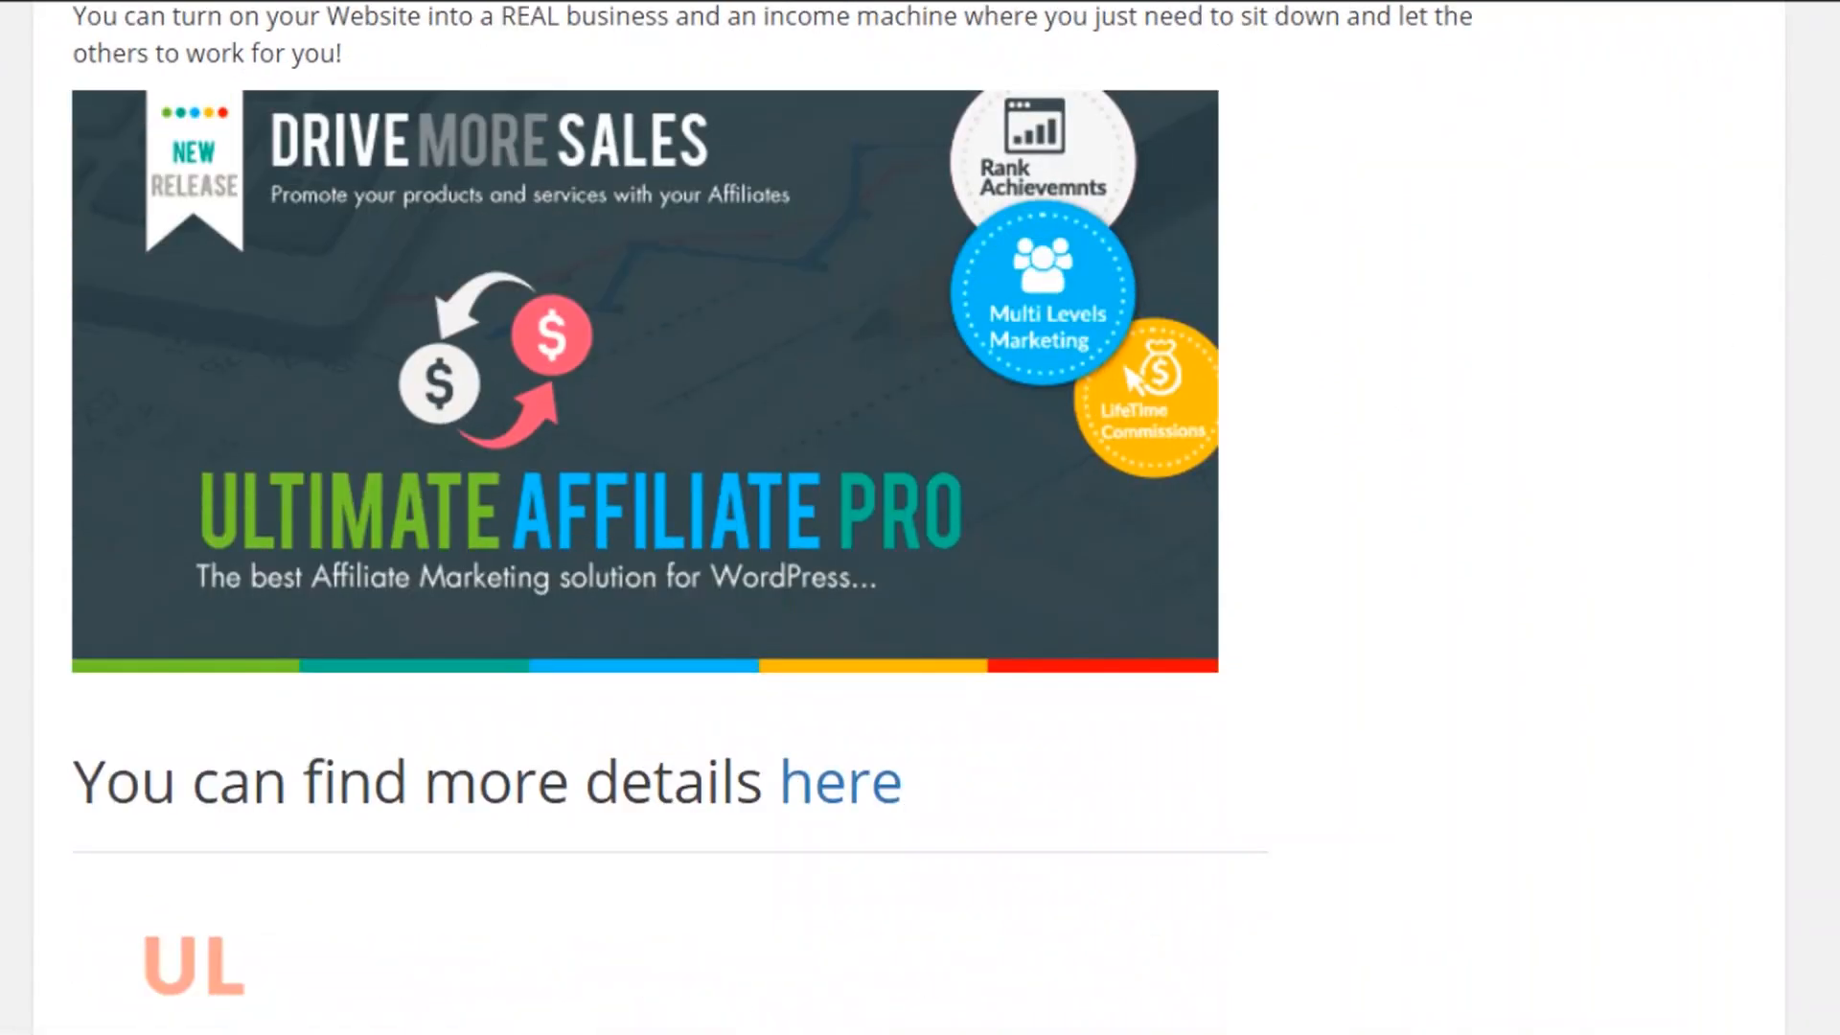
pyautogui.scroll(-10, 767, 518)
pyautogui.scroll(-20, 766, 518)
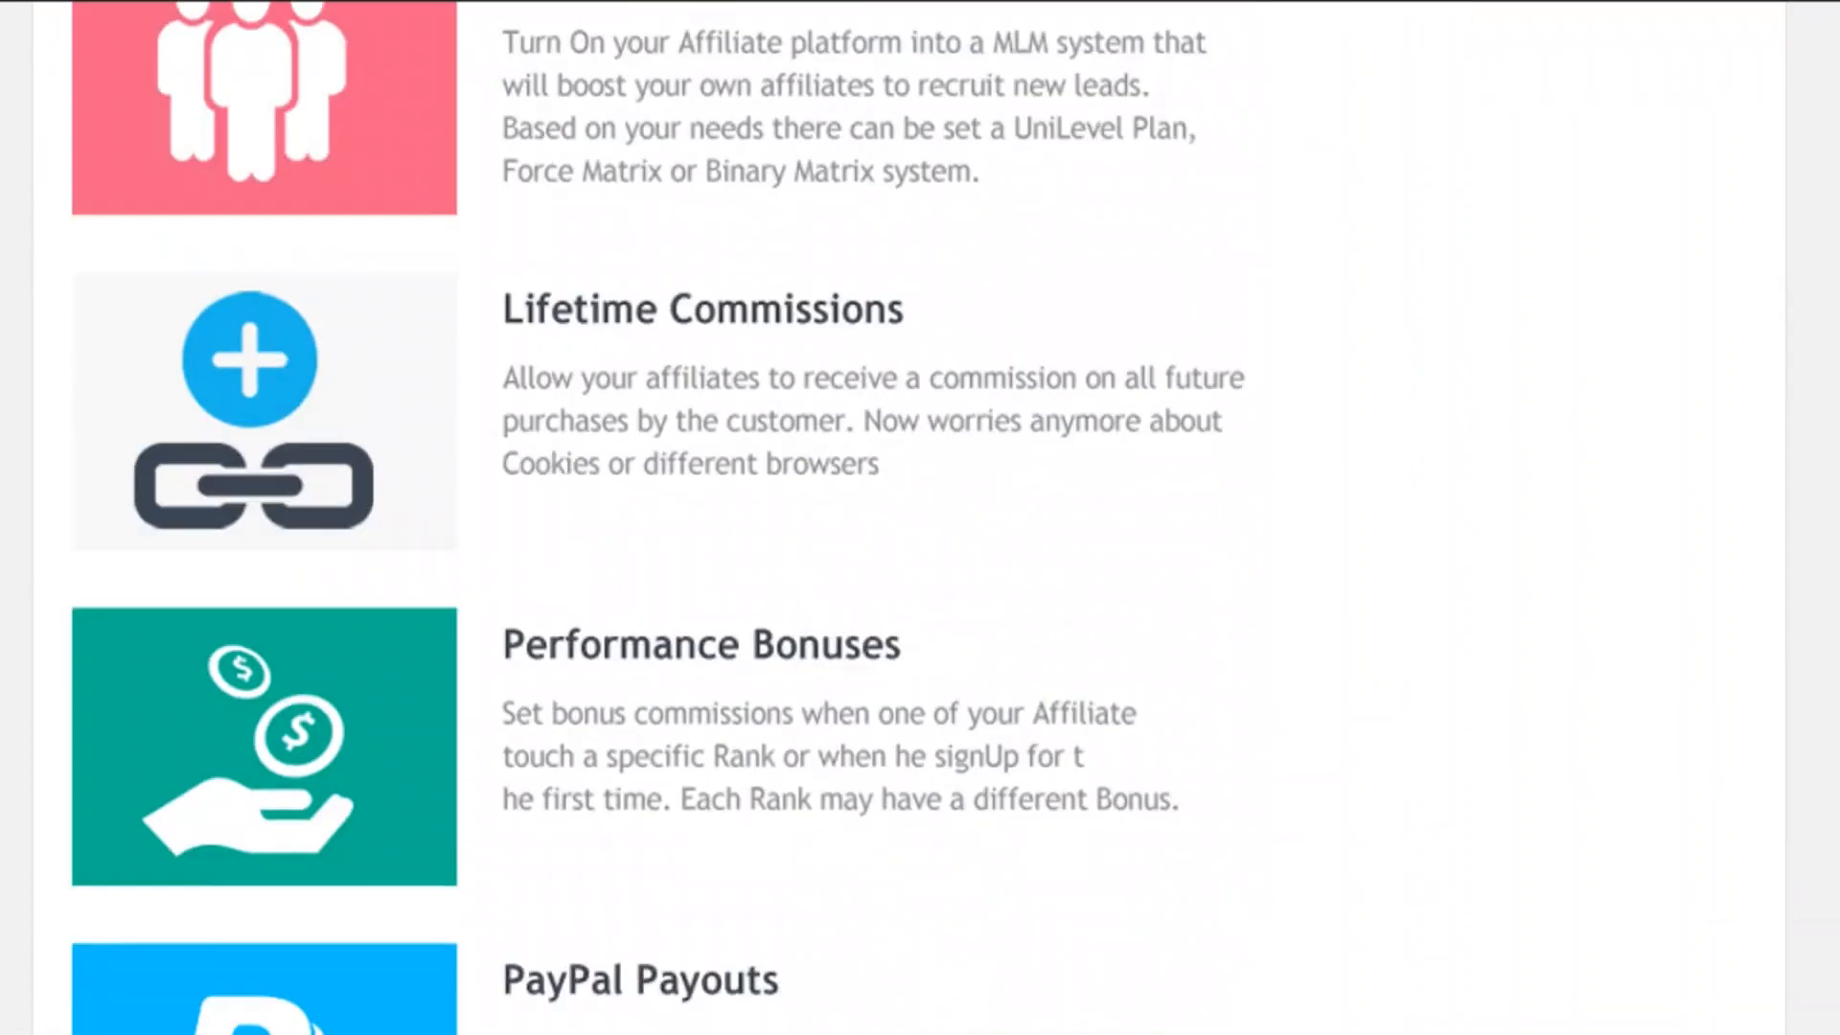
pyautogui.scroll(15, 767, 517)
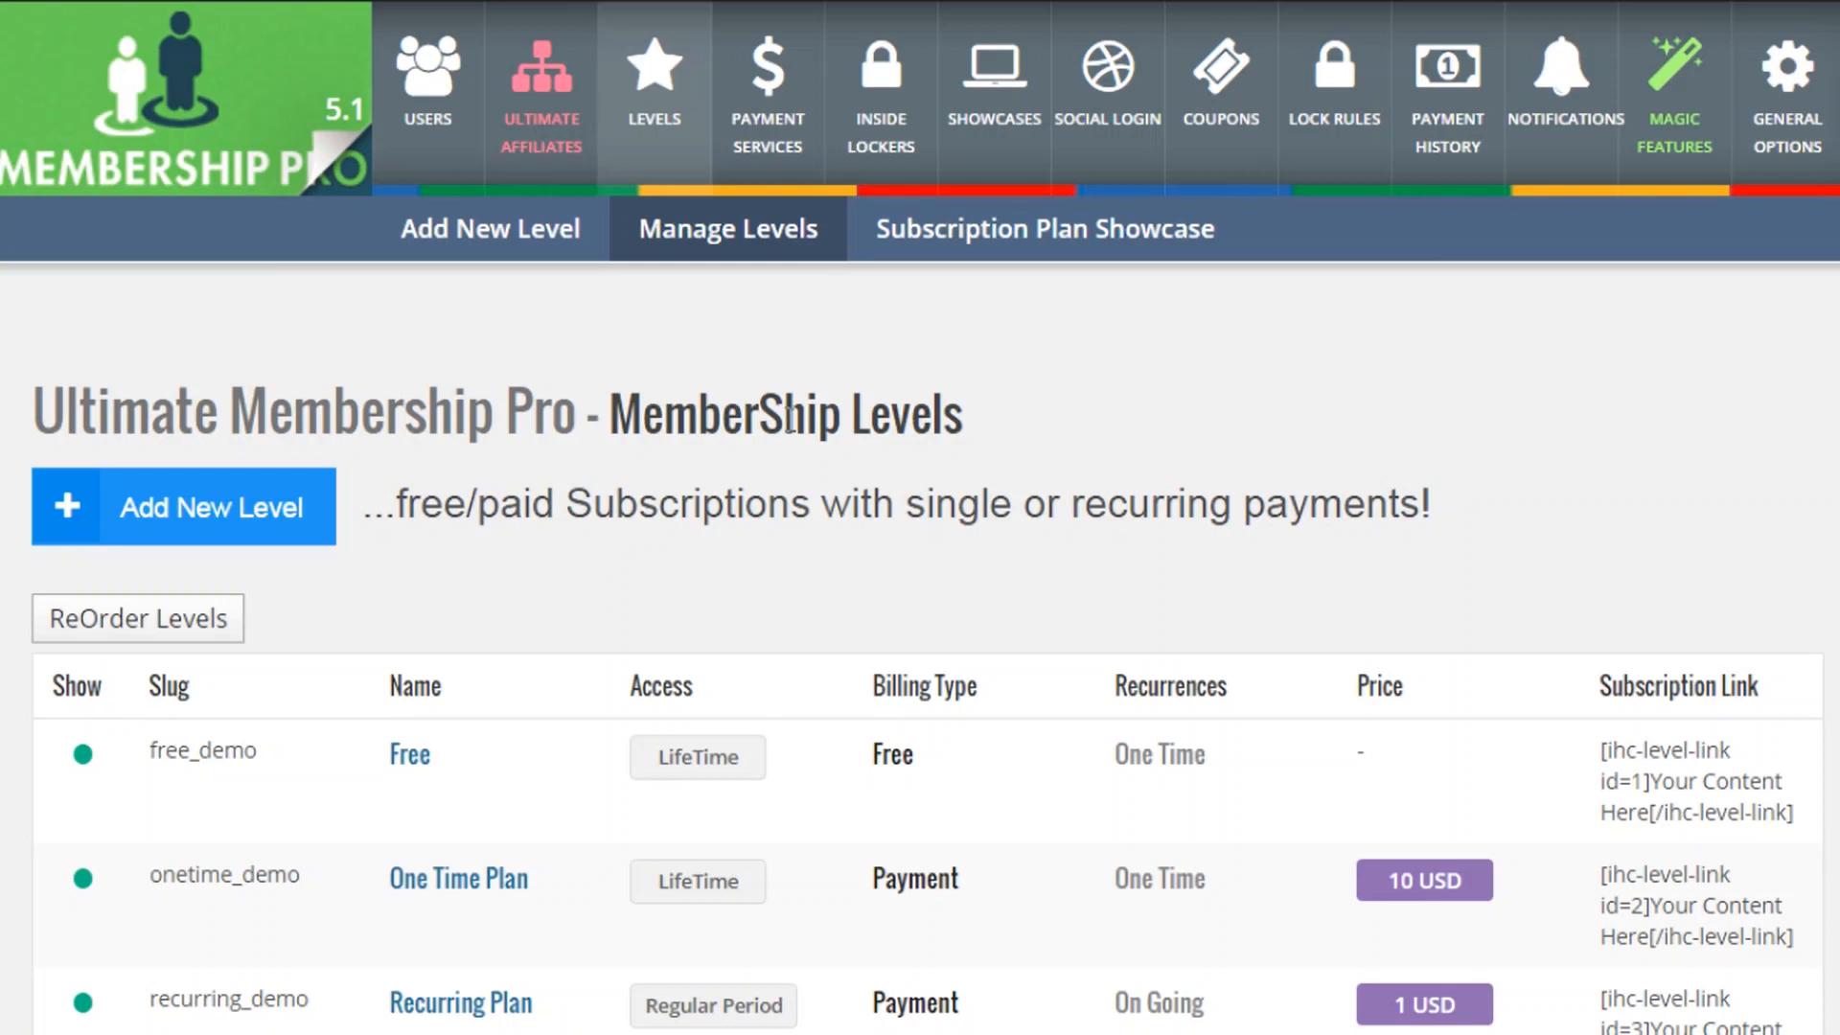
# - View the plugin's membership levels list and examine the free_demo level's access, billing type and recurrence
pyautogui.scroll(-3, 791, 420)
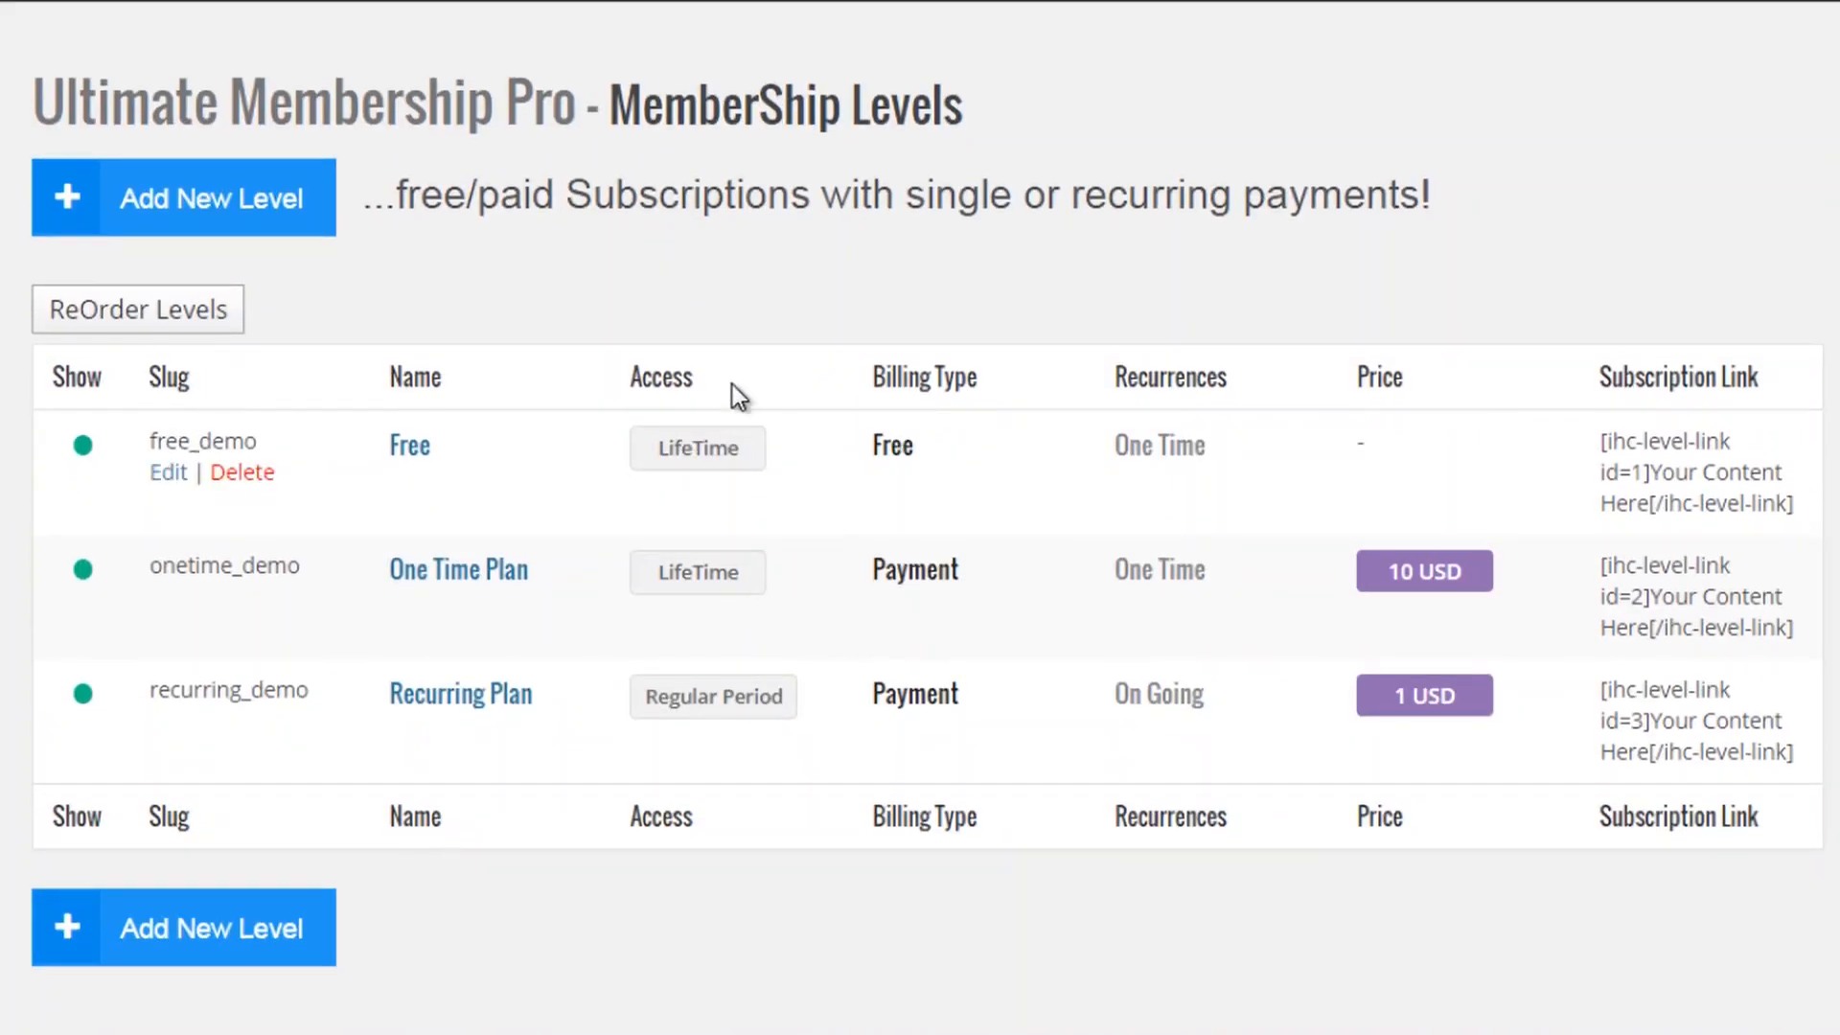
pyautogui.moveTo(659, 447); pyautogui.dragTo(745, 447)
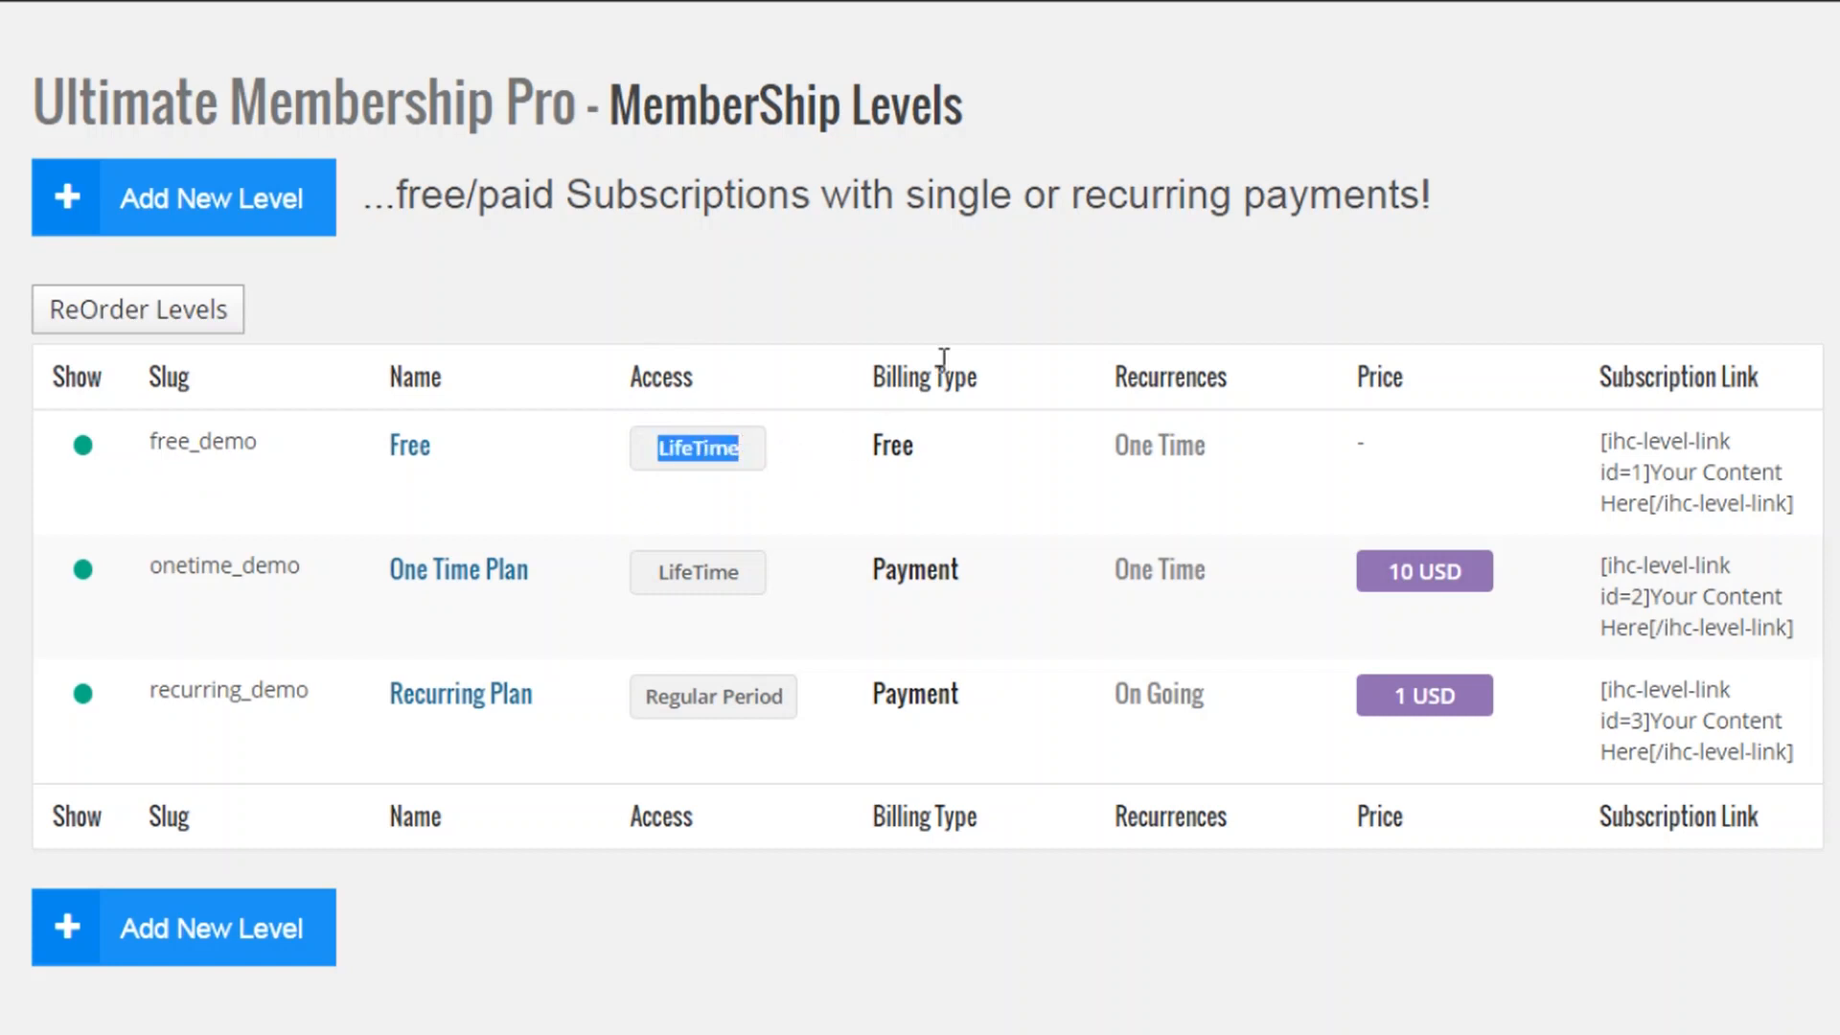
pyautogui.moveTo(871, 444); pyautogui.dragTo(922, 443)
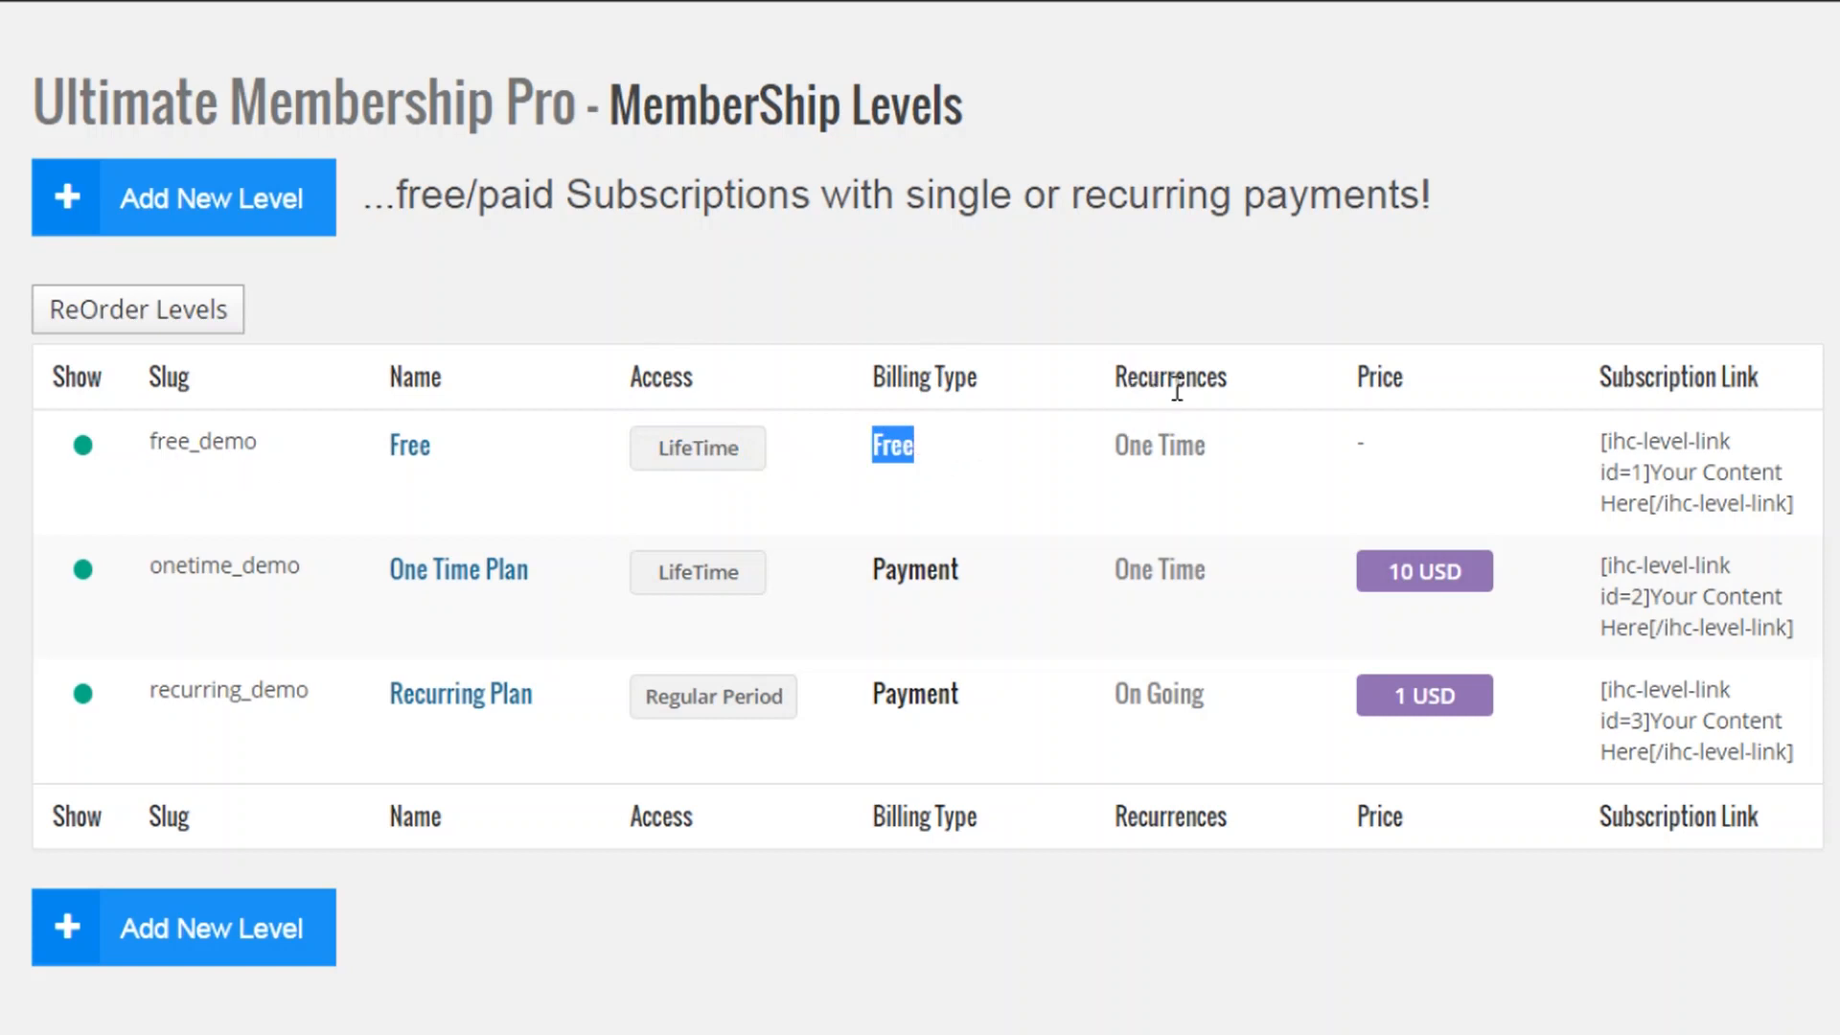
pyautogui.moveTo(1194, 445); pyautogui.dragTo(1108, 456)
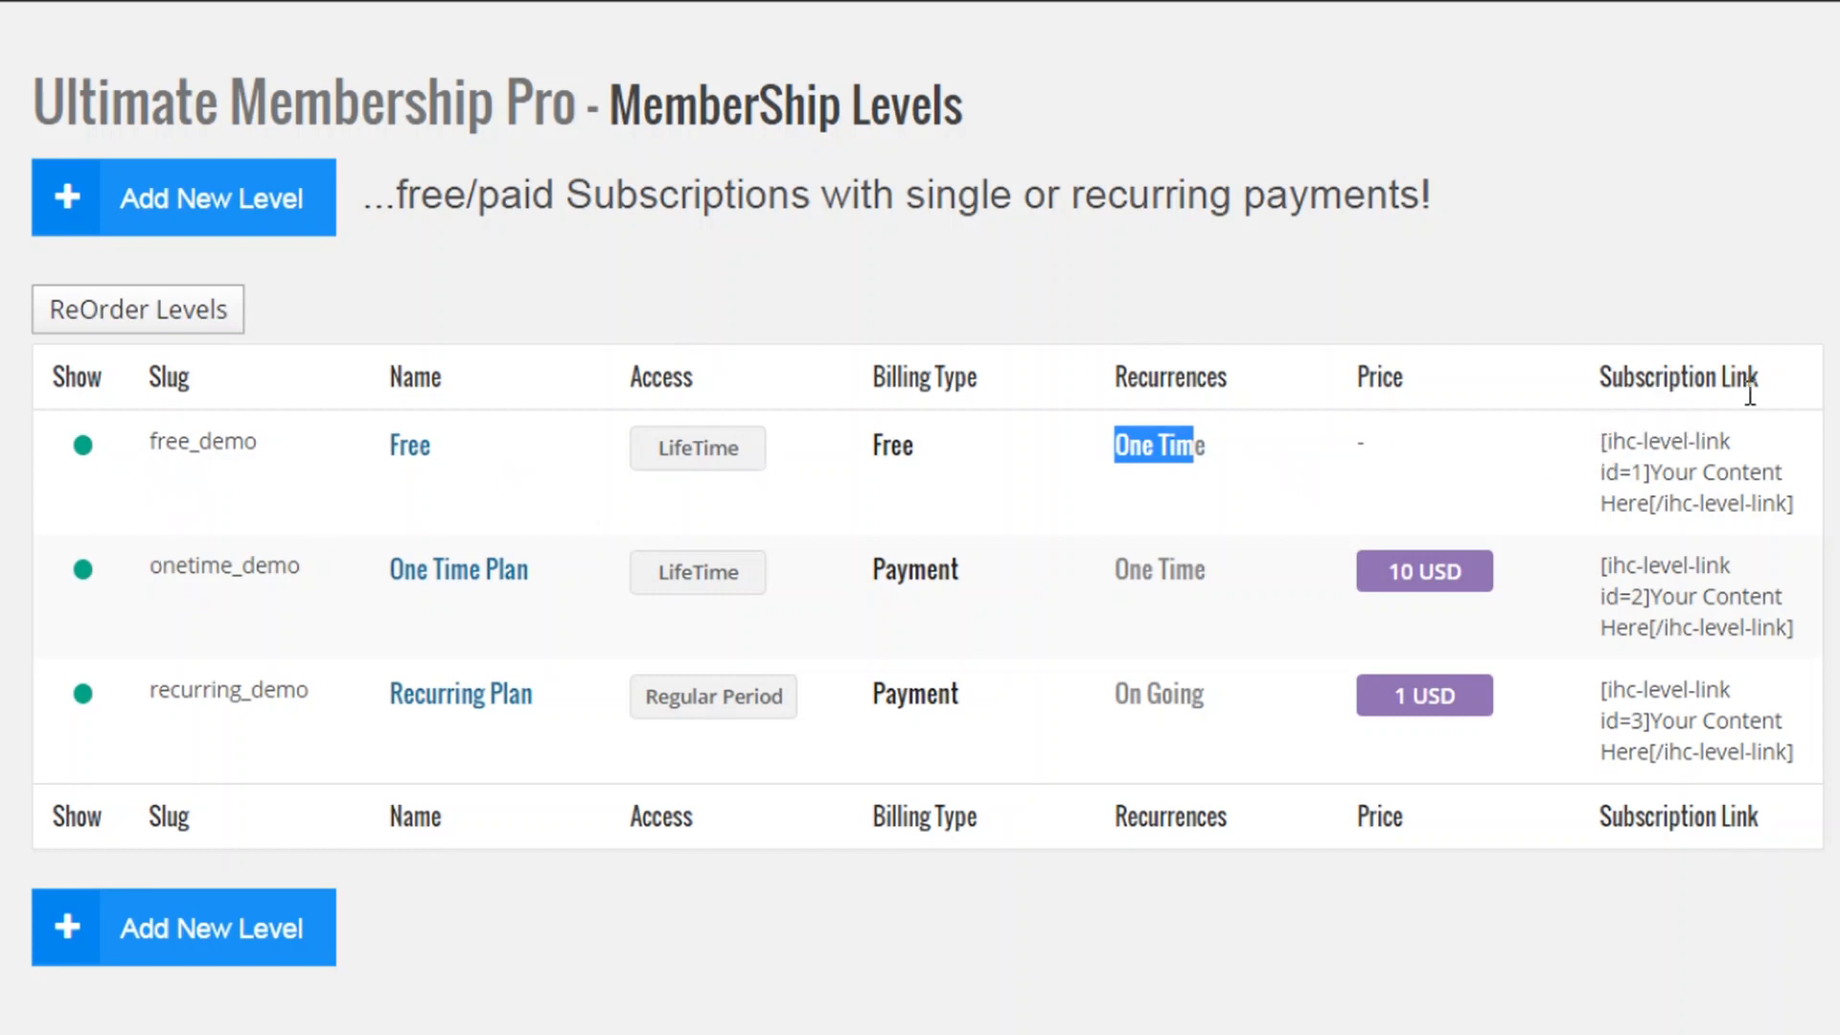
# - Examine the subscription link shortcode of the free_demo level, highlighting its text in the levels table
pyautogui.moveTo(1807, 506); pyautogui.dragTo(1606, 463)
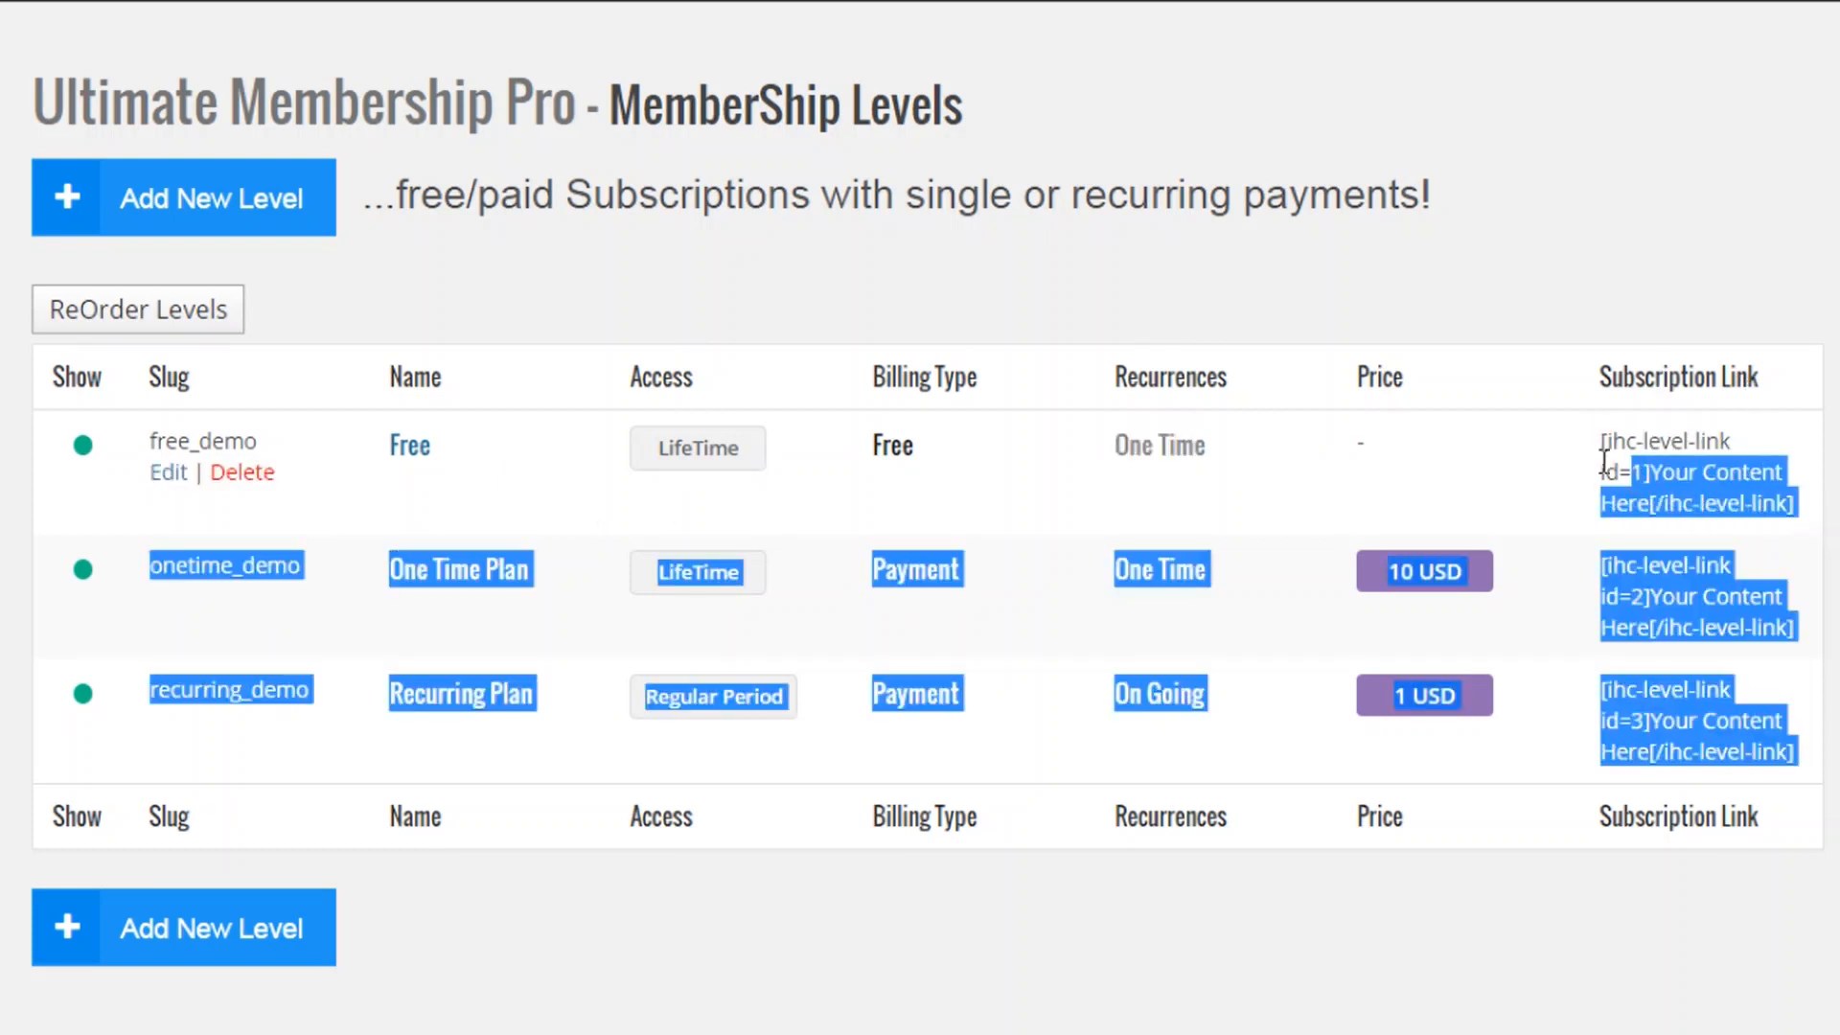
pyautogui.click(1588, 448)
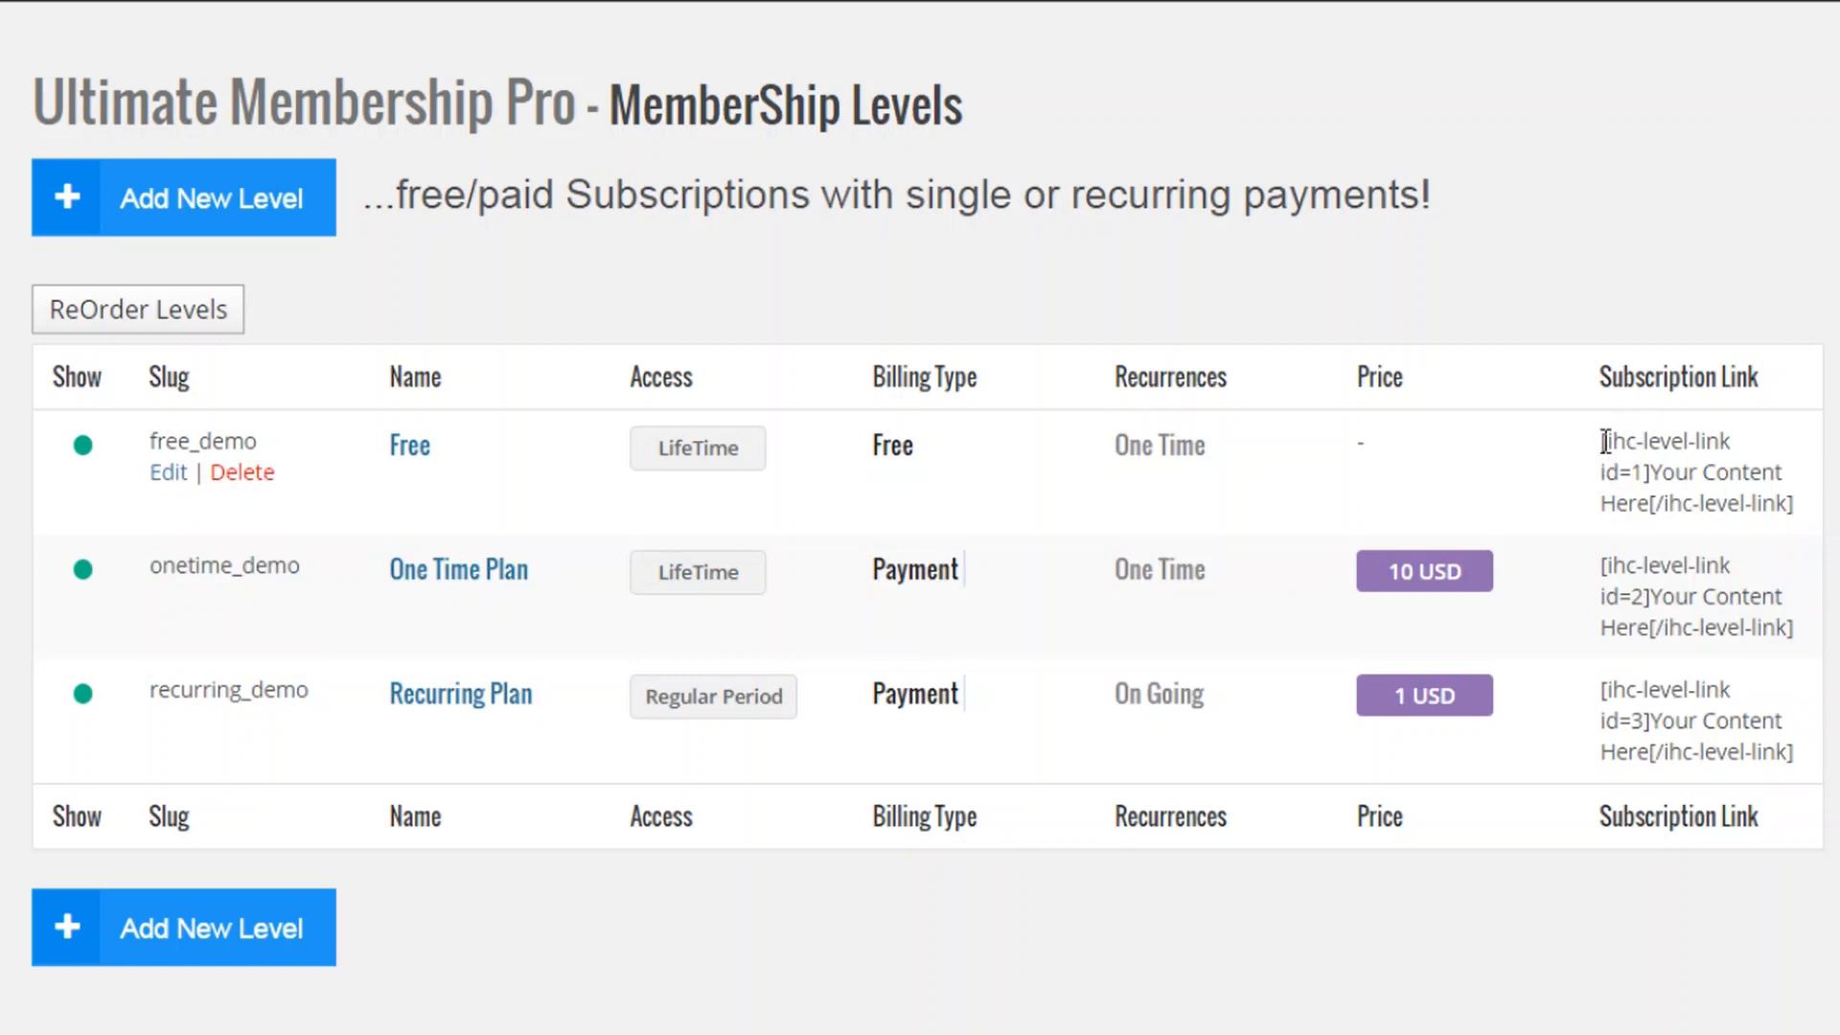
pyautogui.moveTo(1606, 442); pyautogui.dragTo(1752, 478)
pyautogui.click(1800, 514)
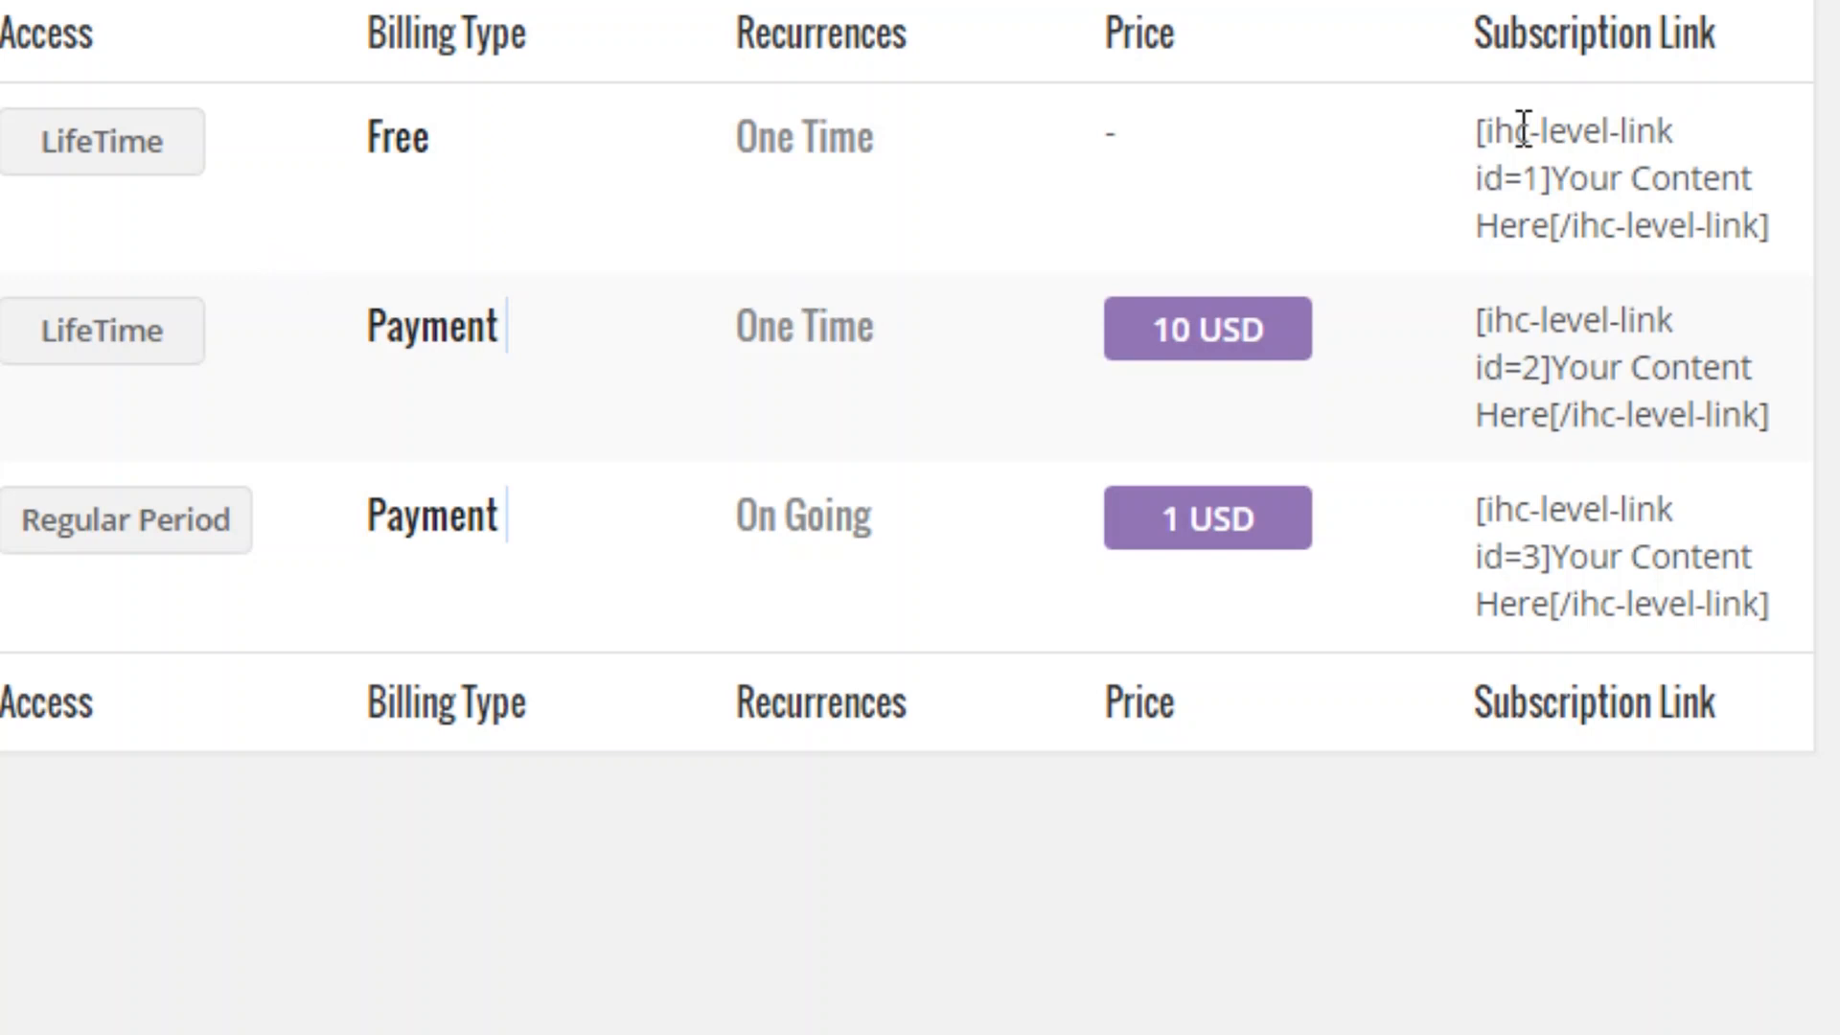
pyautogui.moveTo(1521, 144); pyautogui.dragTo(1773, 234)
pyautogui.click(1771, 223)
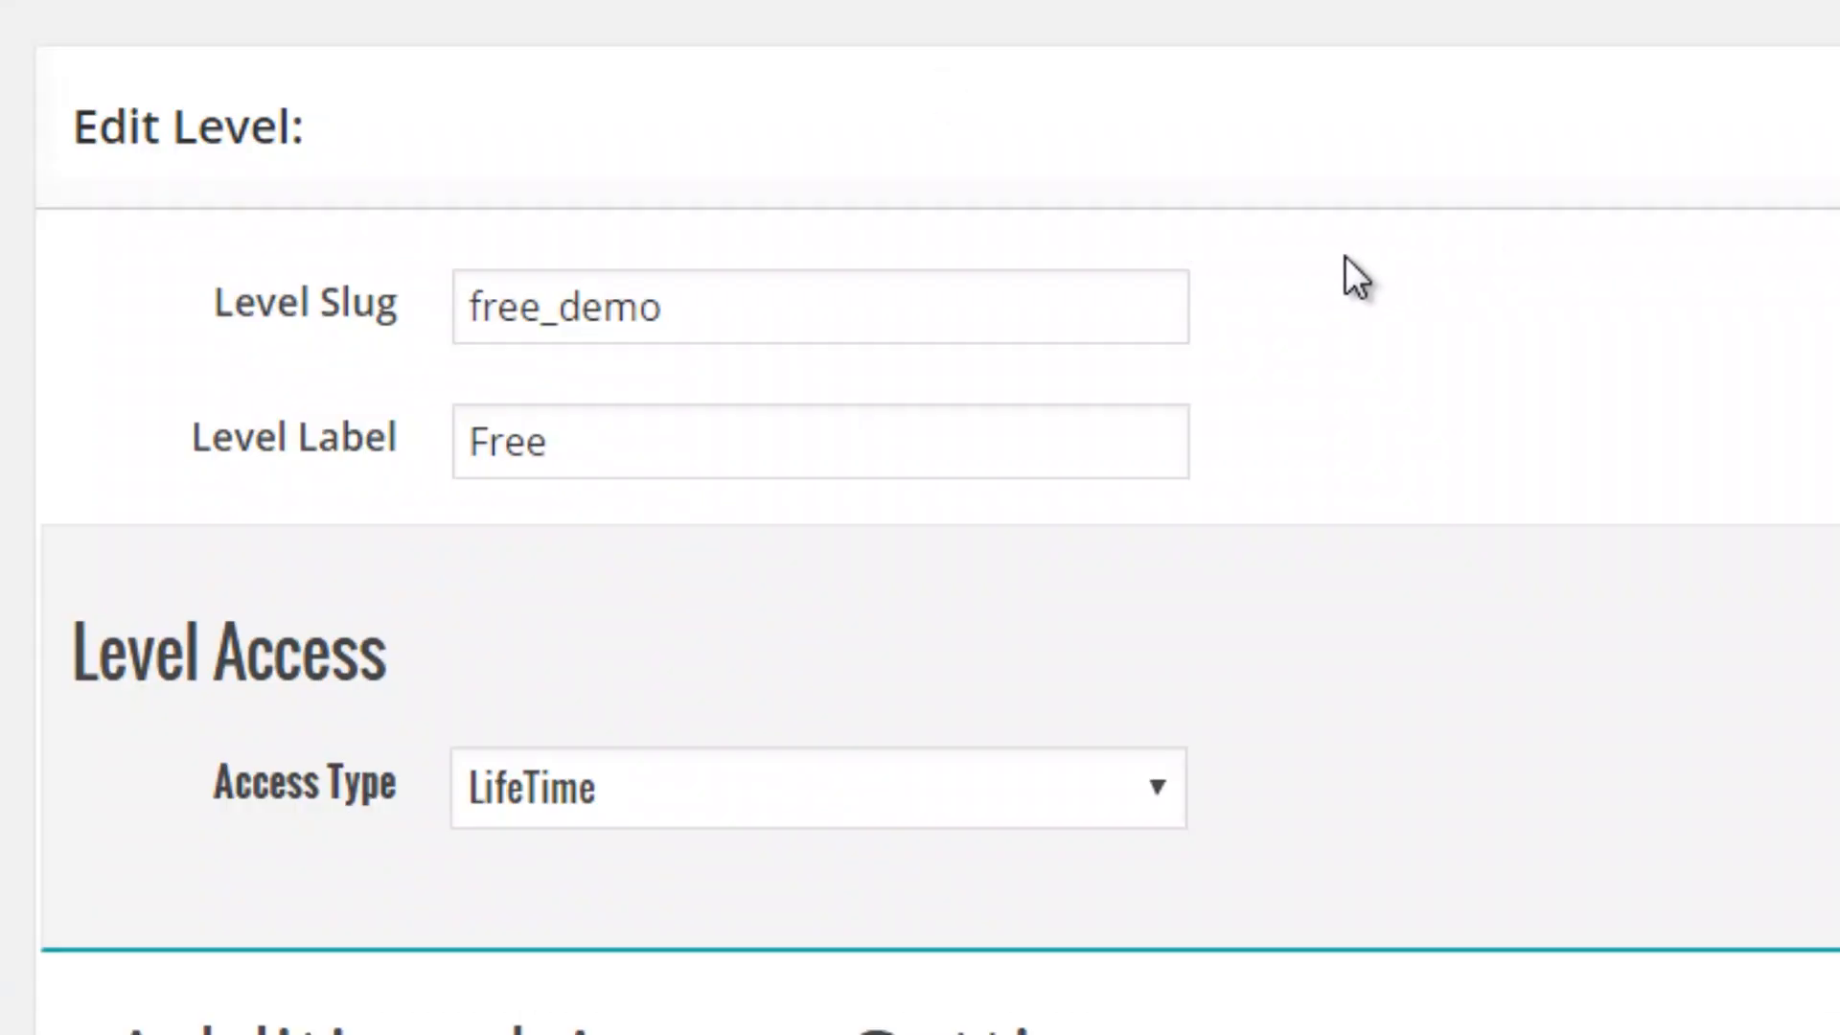
# - Examine the Level Slug and Level Label fields in the free_demo level's edit form
pyautogui.scroll(-3, 1342, 256)
pyautogui.scroll(-3, 1338, 257)
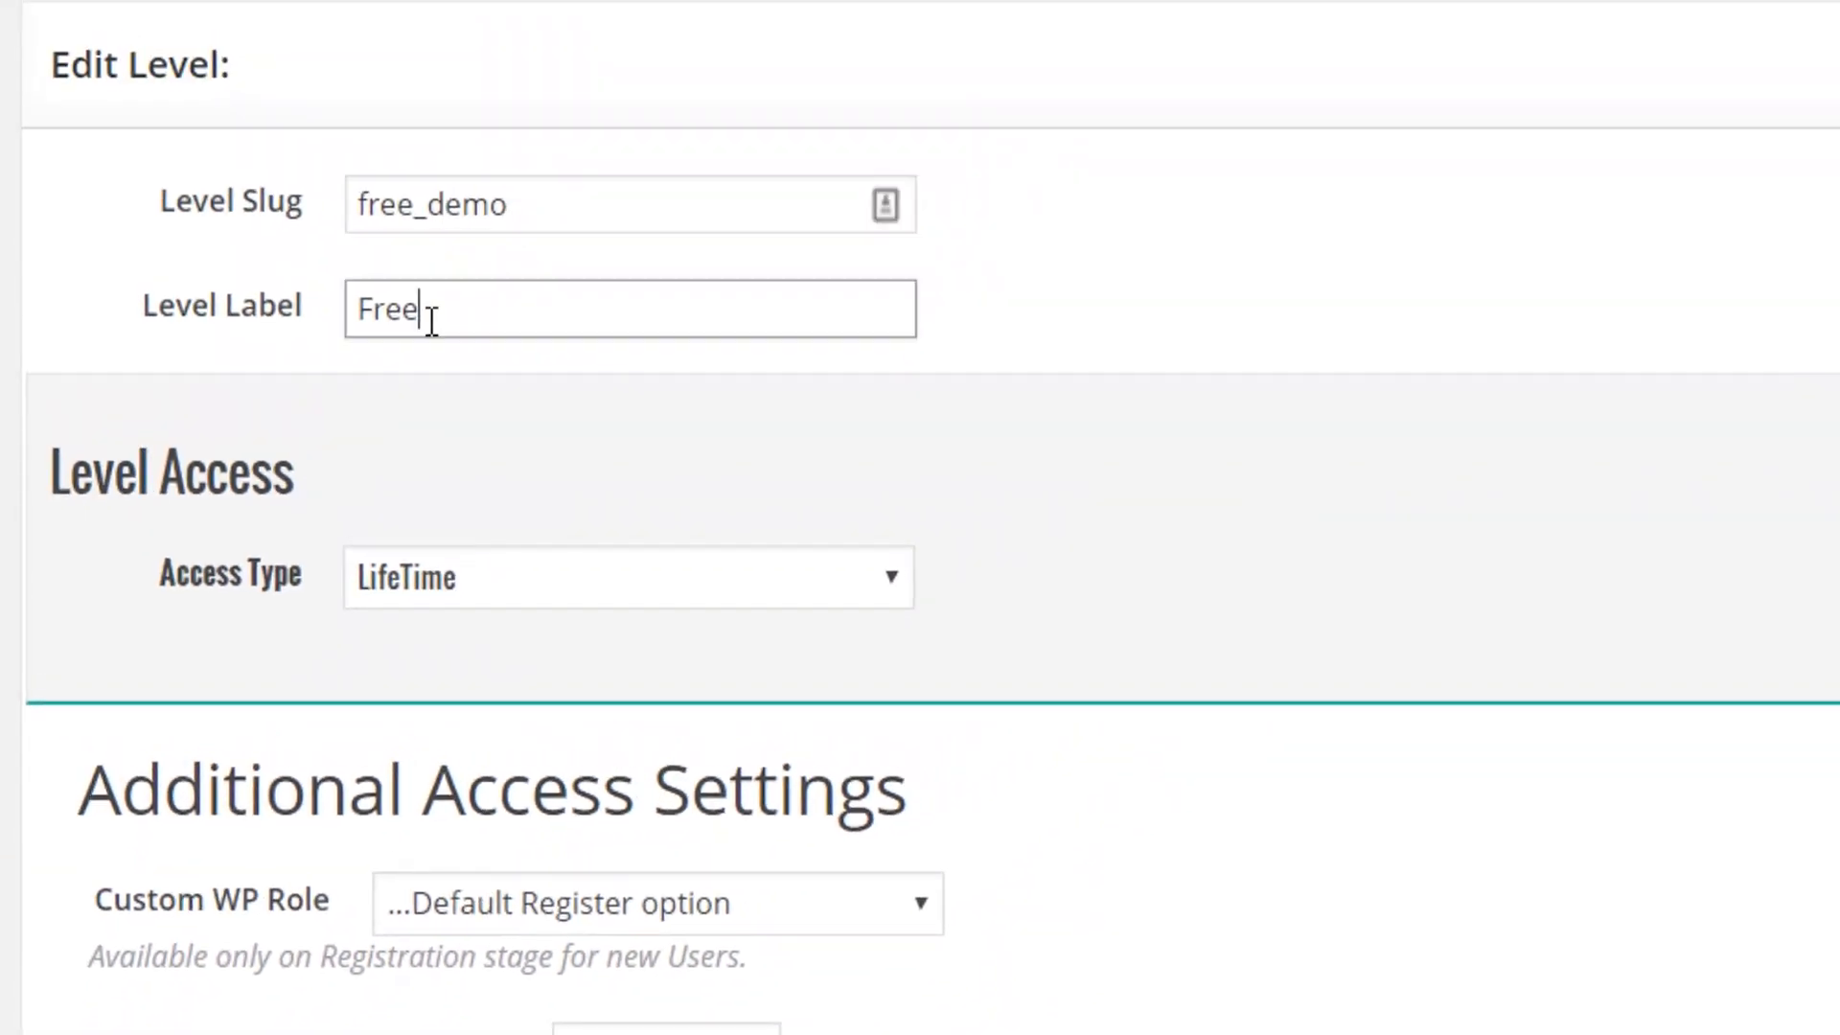
pyautogui.click(431, 319)
pyautogui.scroll(-4, 464, 319)
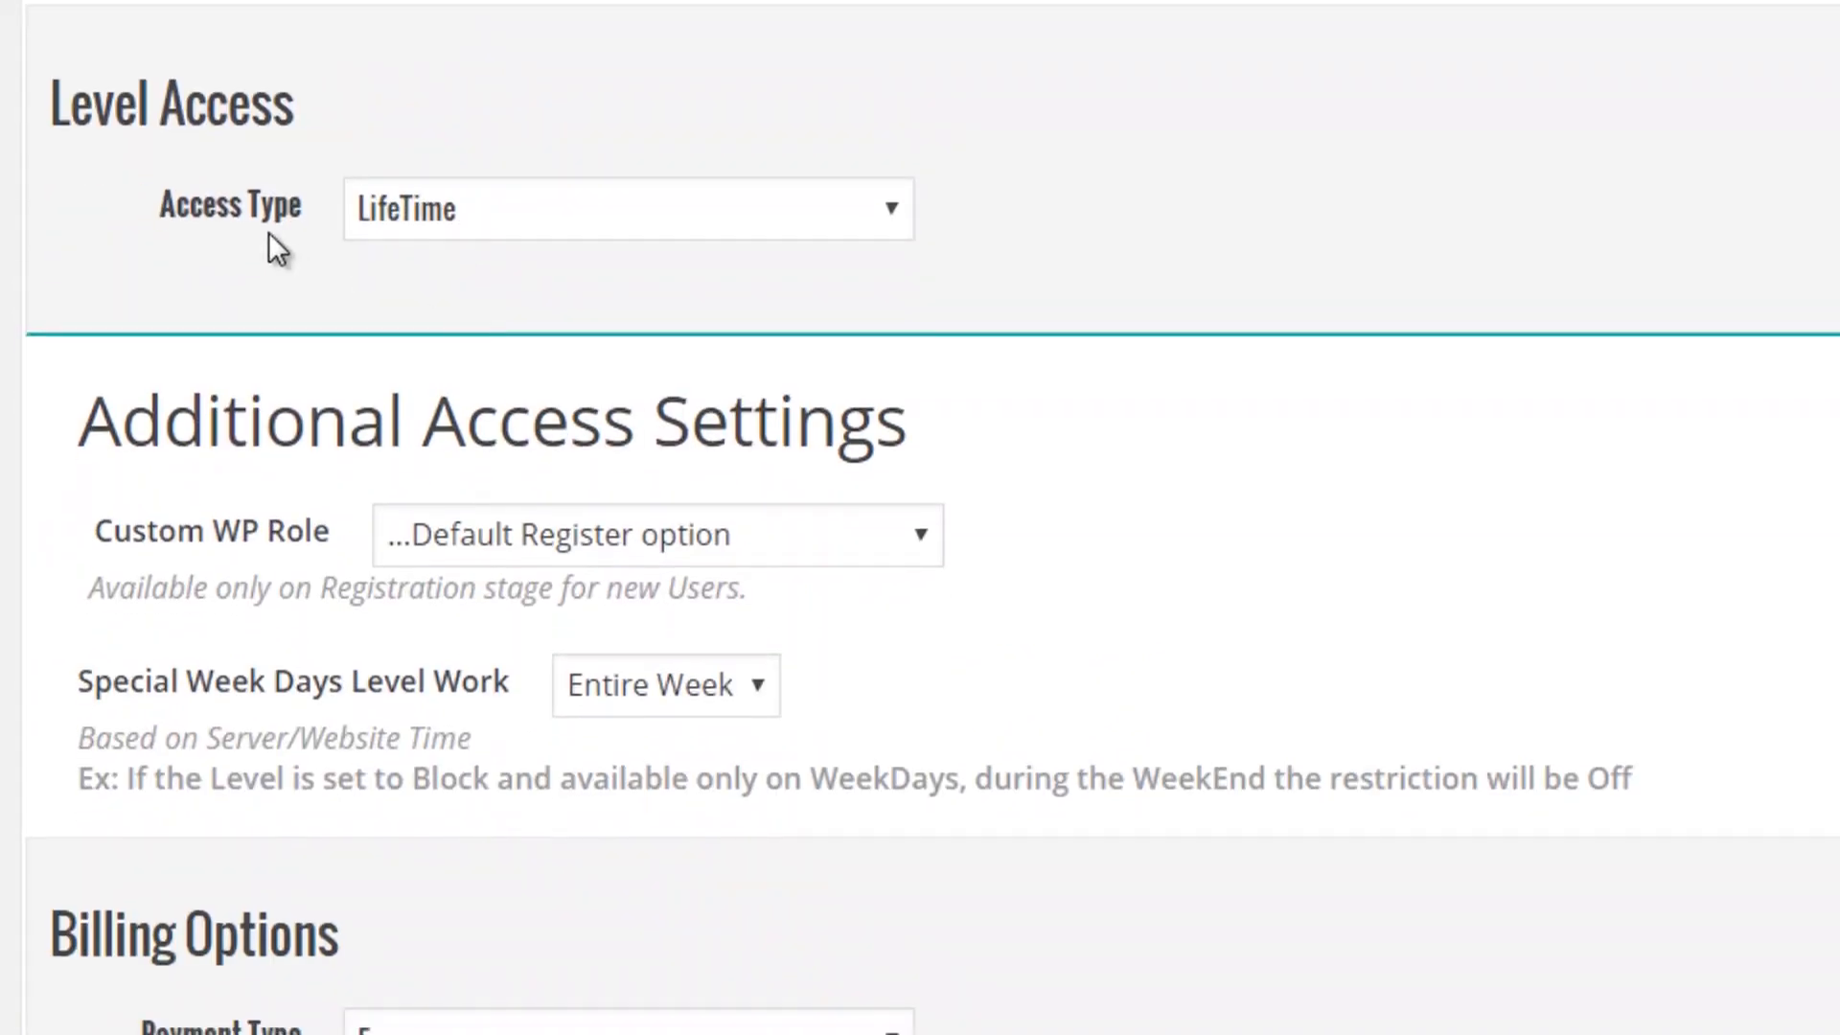
# - Try the Limited access type for the Free level and view the levels offered under After Expire move to
pyautogui.click(418, 223)
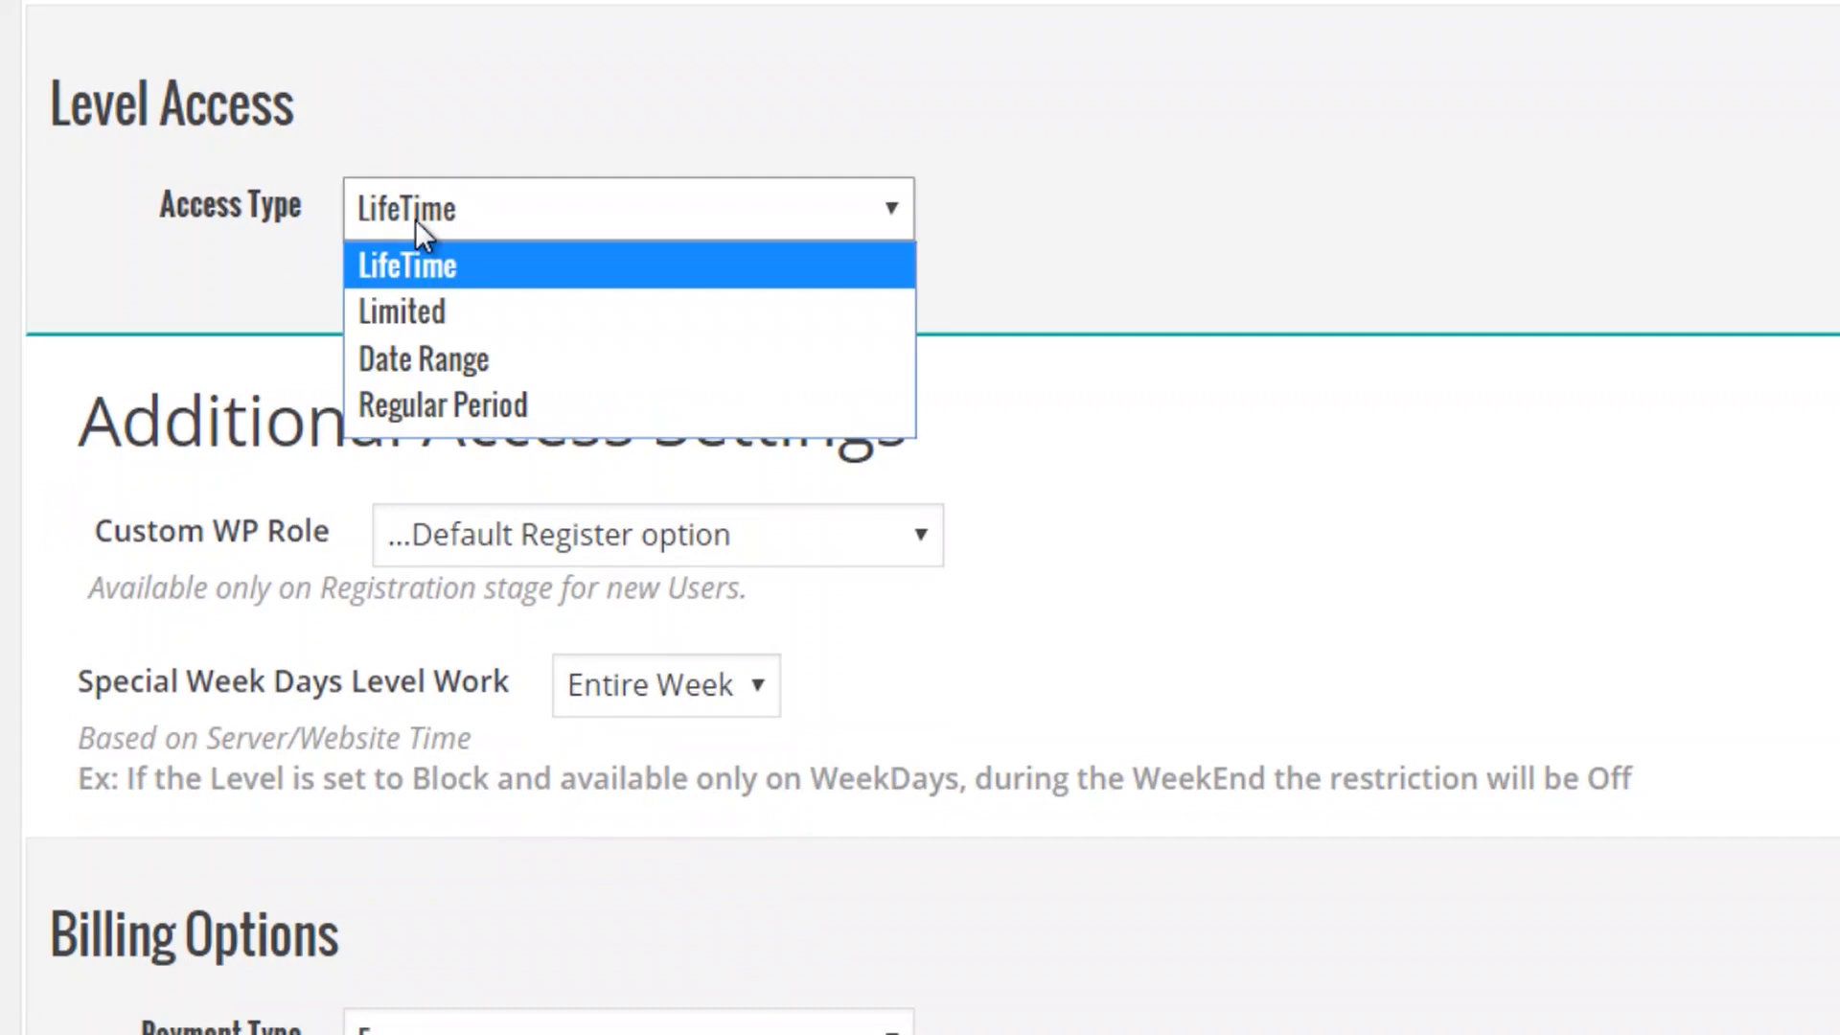
pyautogui.click(456, 309)
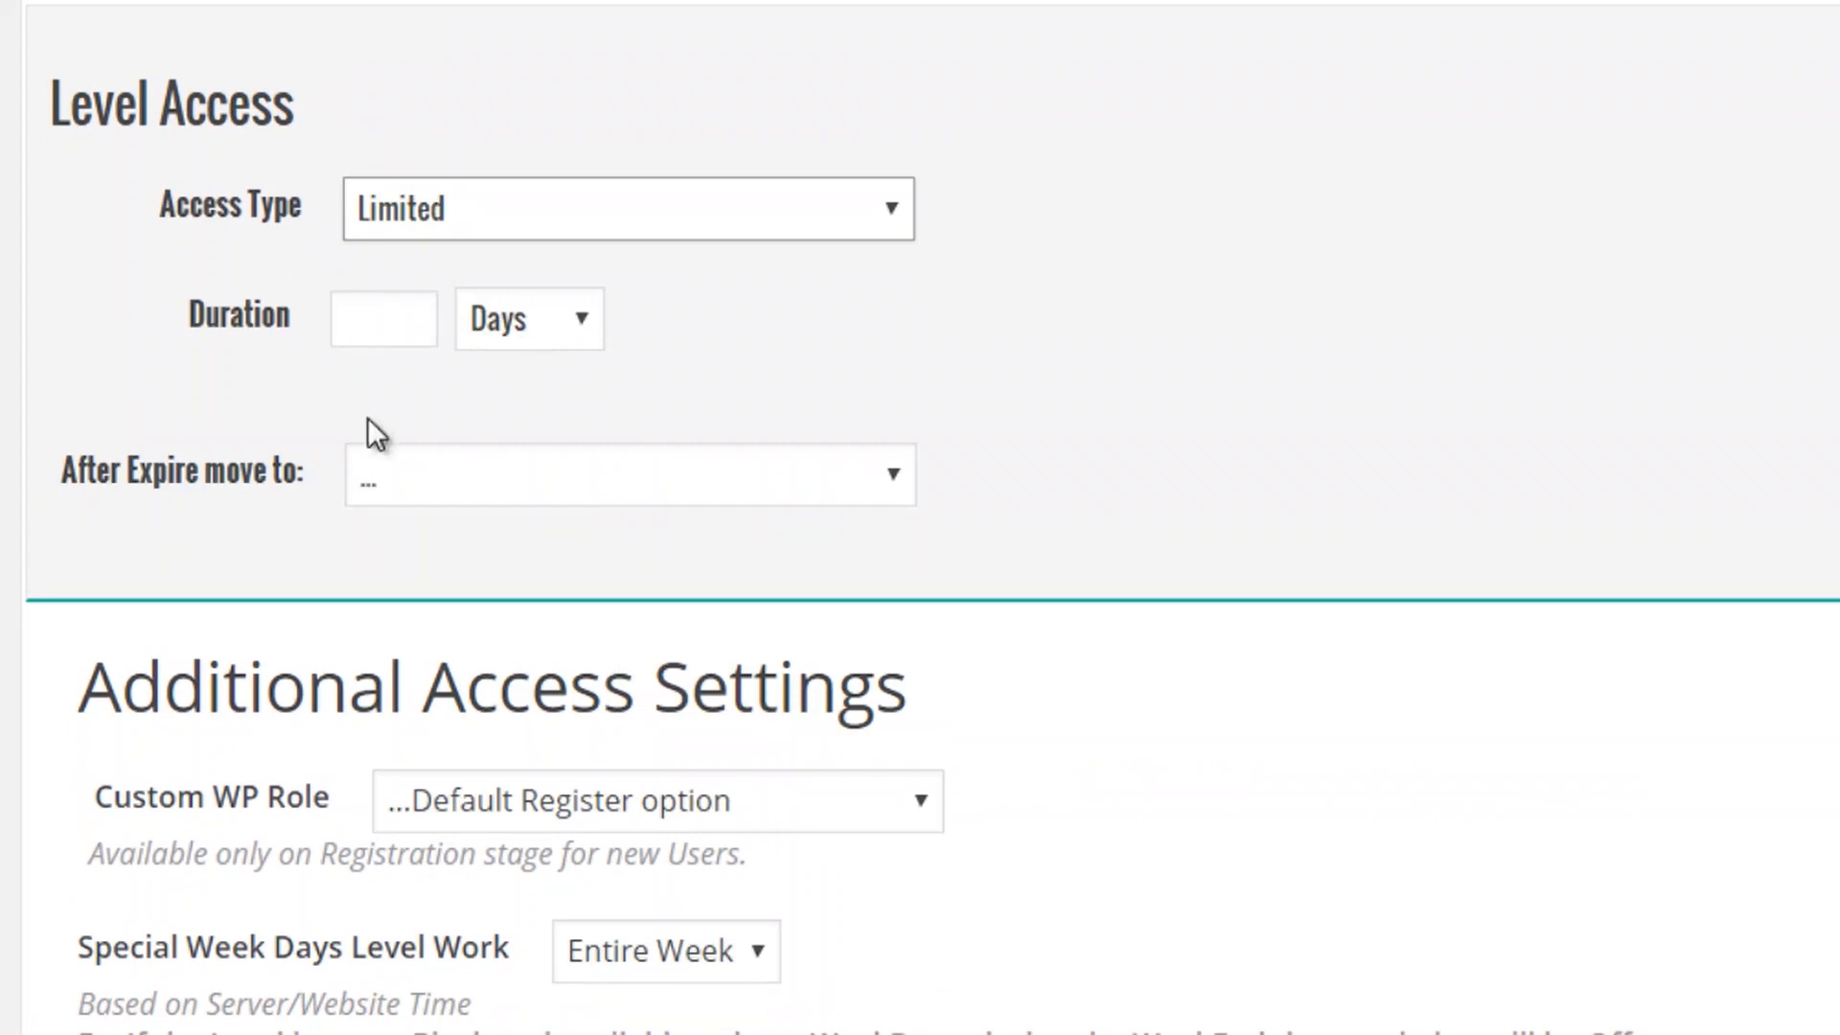
pyautogui.click(395, 483)
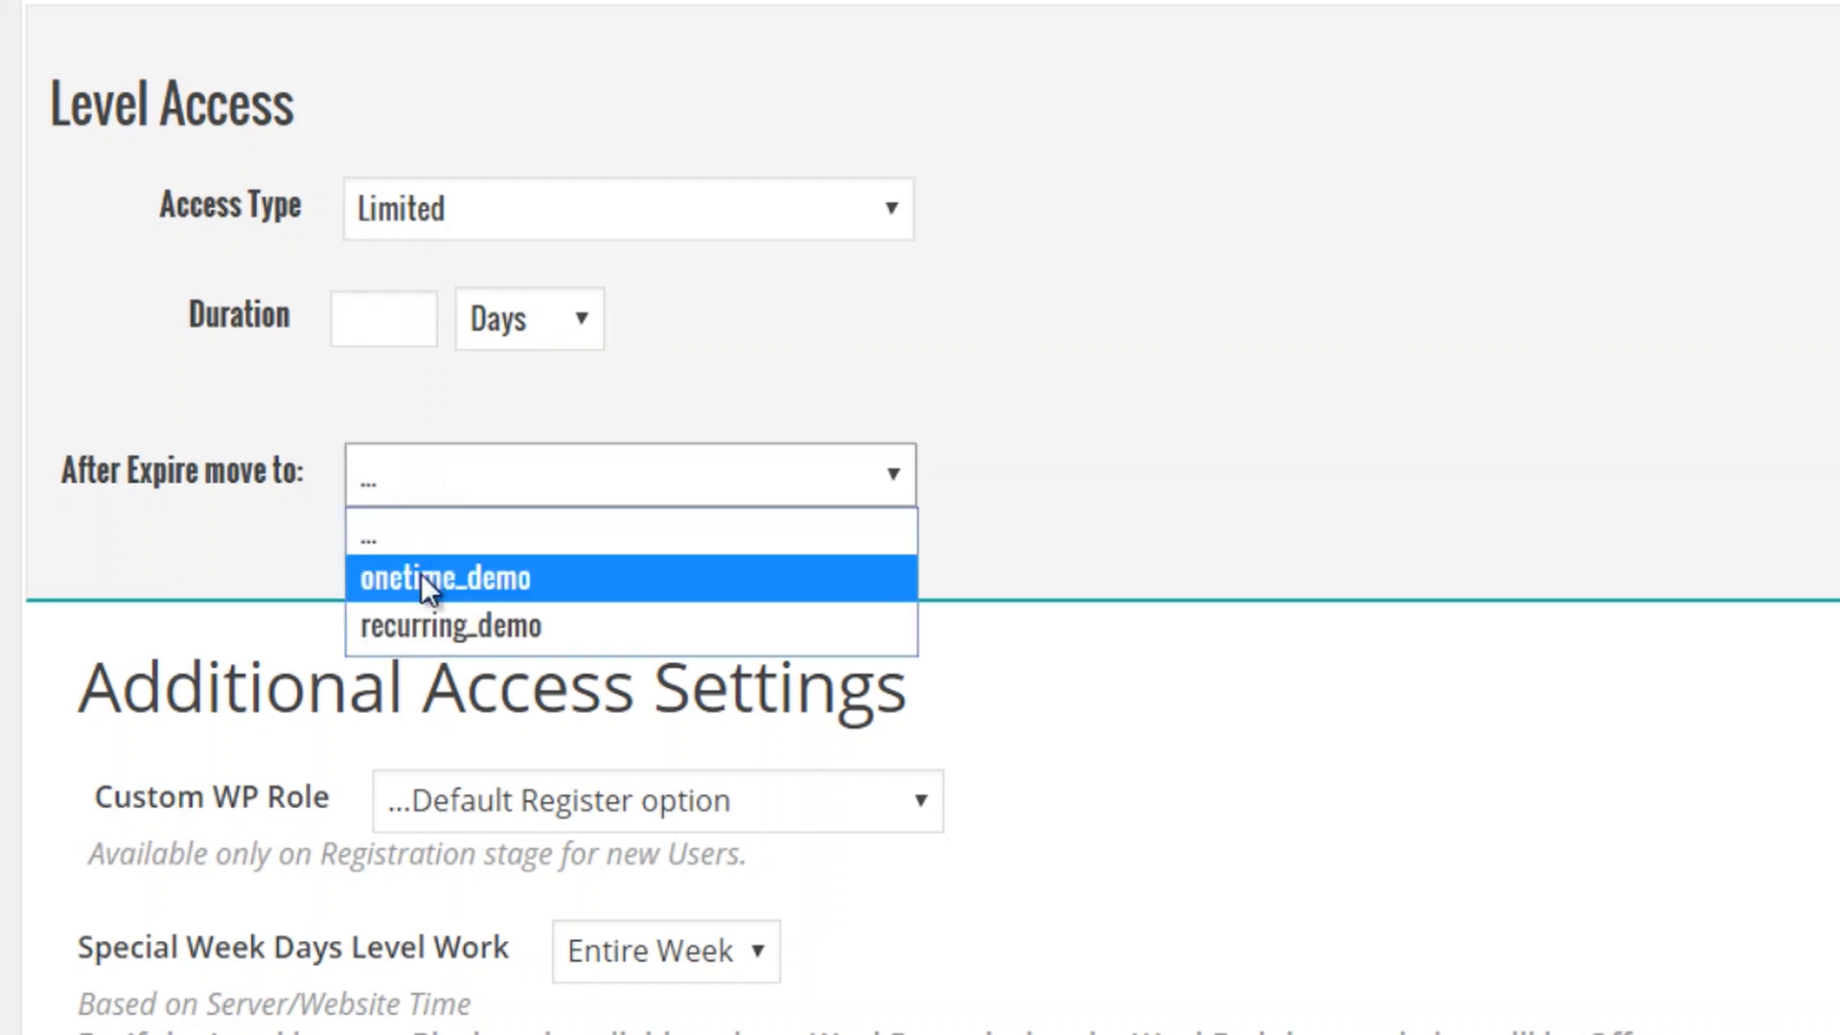
pyautogui.click(1325, 306)
pyautogui.scroll(-1, 475, 136)
# - Try the Date Range access type for the Free level and check its date fields and After Expire move to choices
pyautogui.click(482, 129)
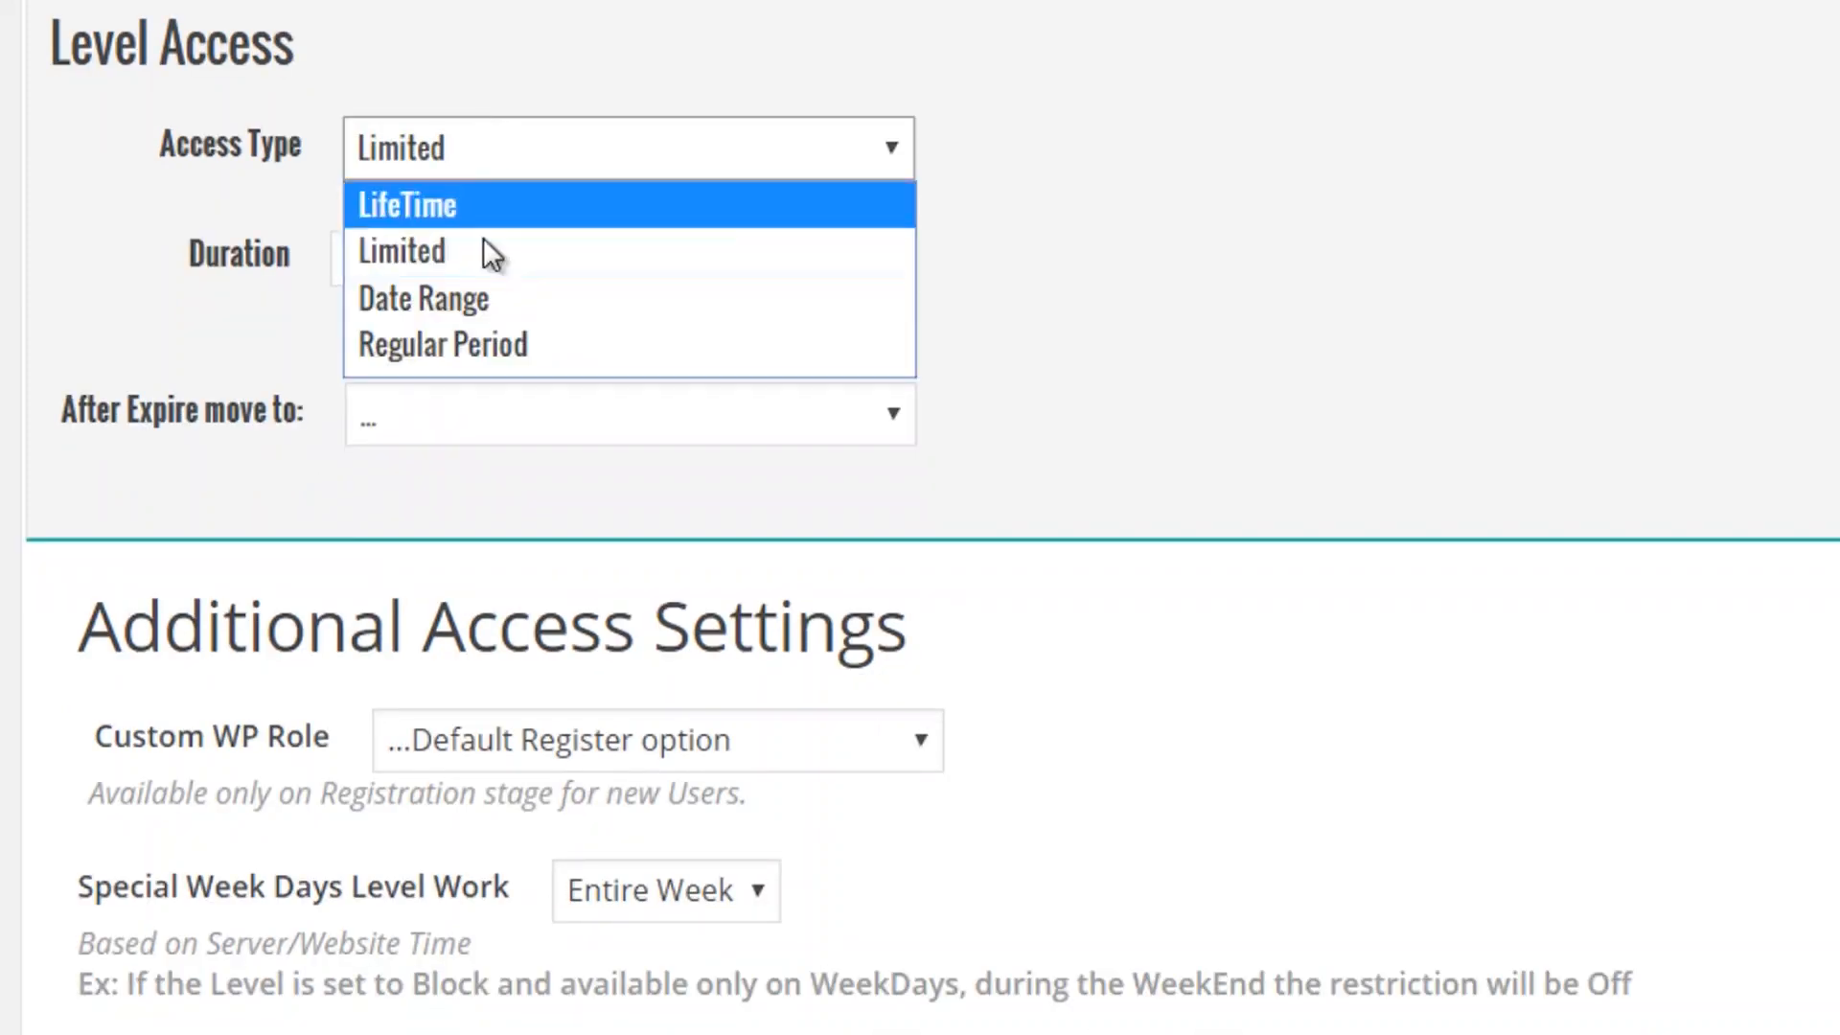
pyautogui.click(483, 298)
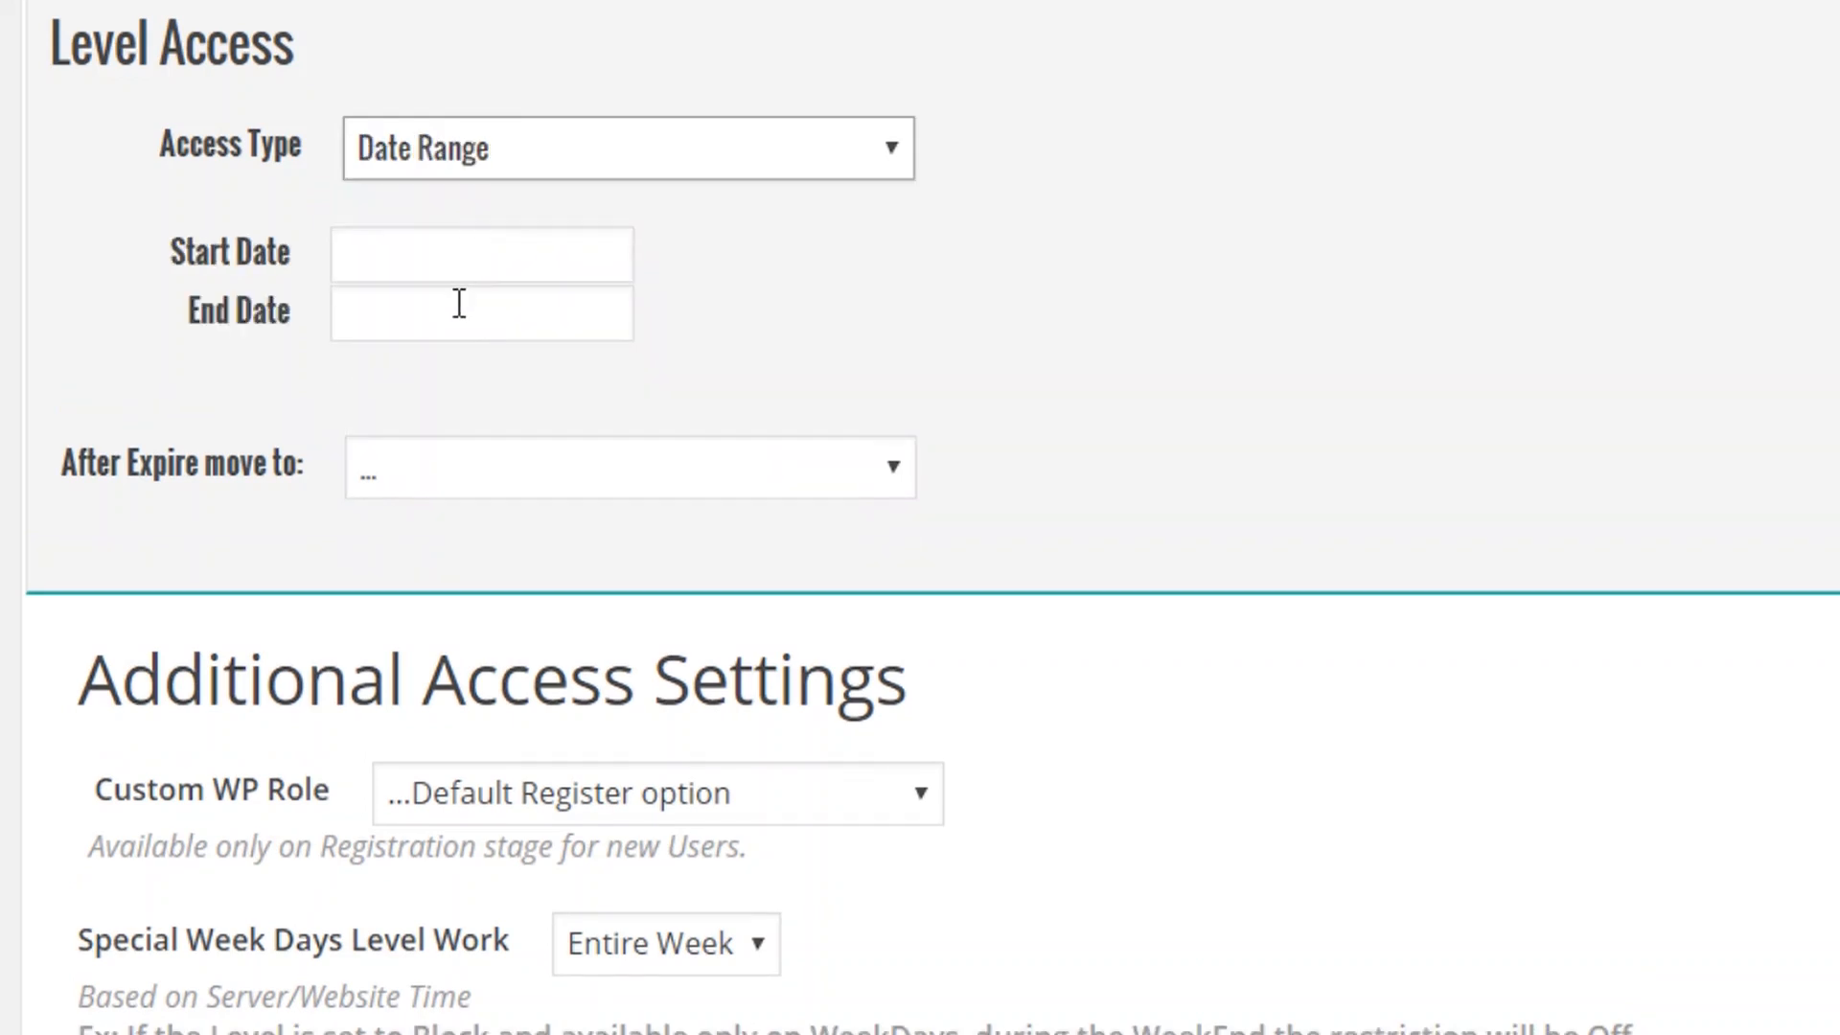
pyautogui.click(419, 472)
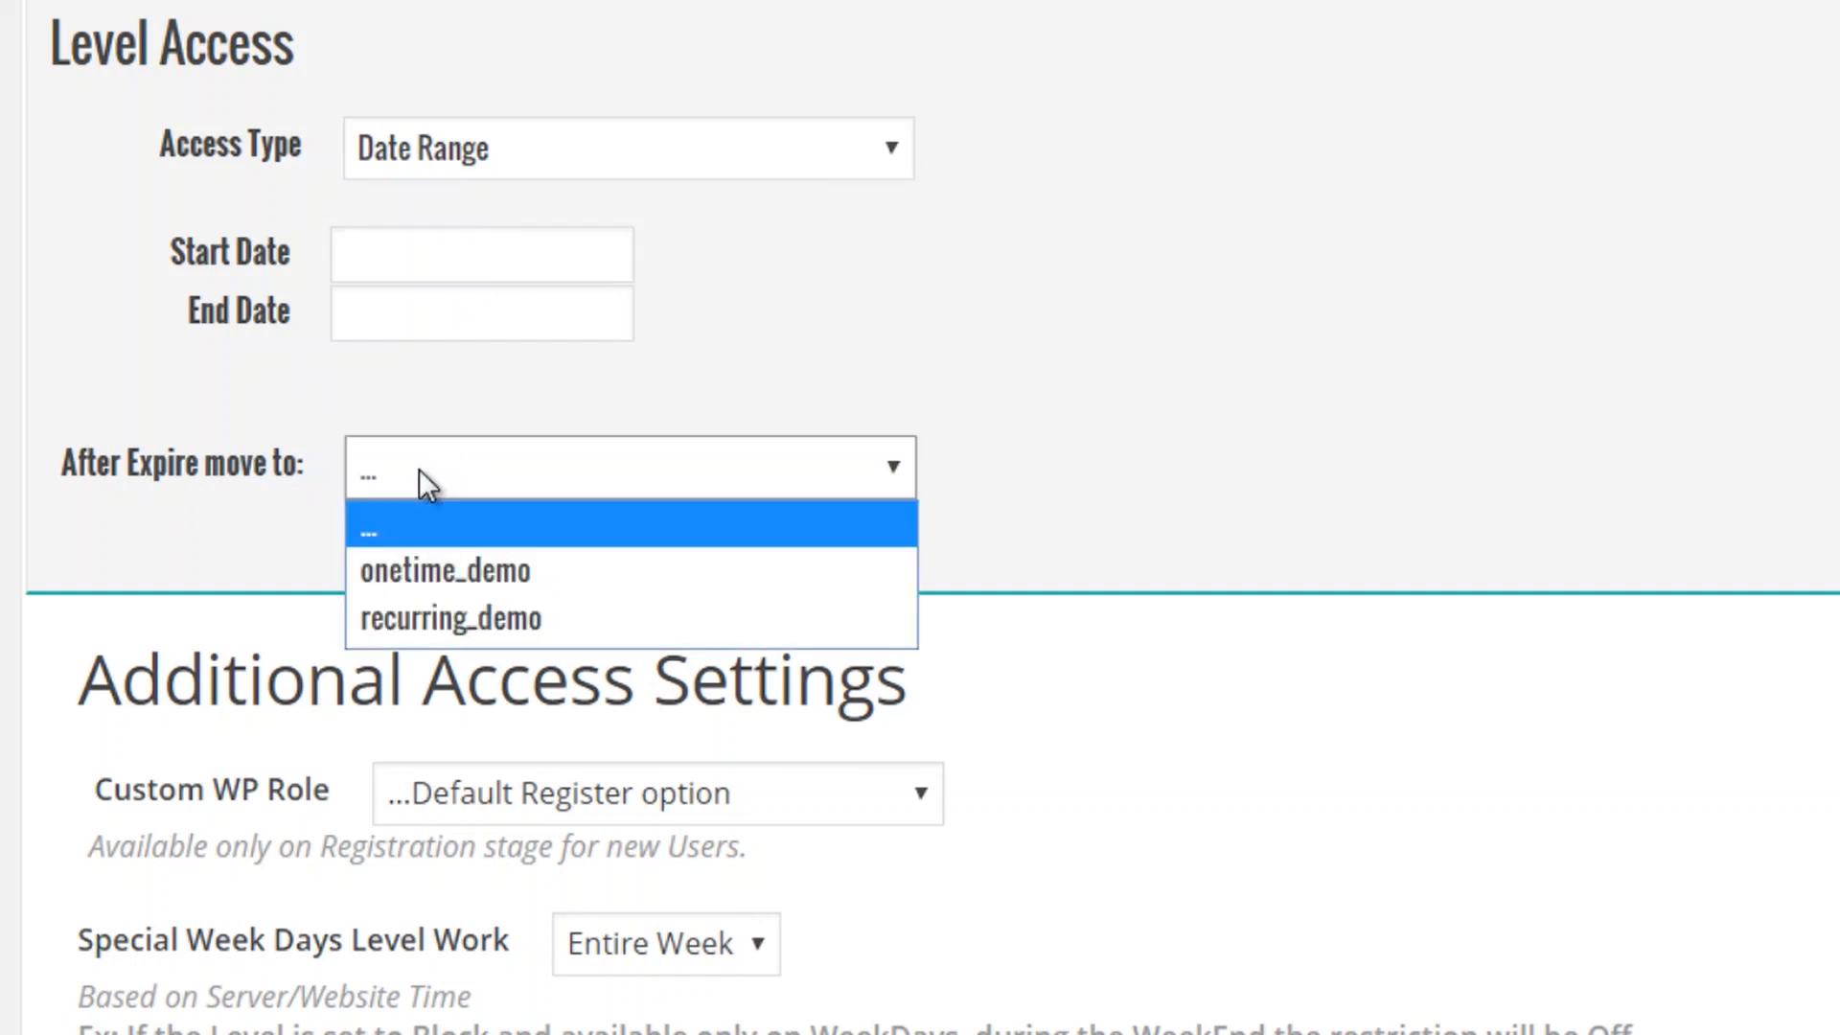
pyautogui.click(1046, 268)
# - Try the Regular Period access type for the Free level and view the available period units
pyautogui.click(546, 151)
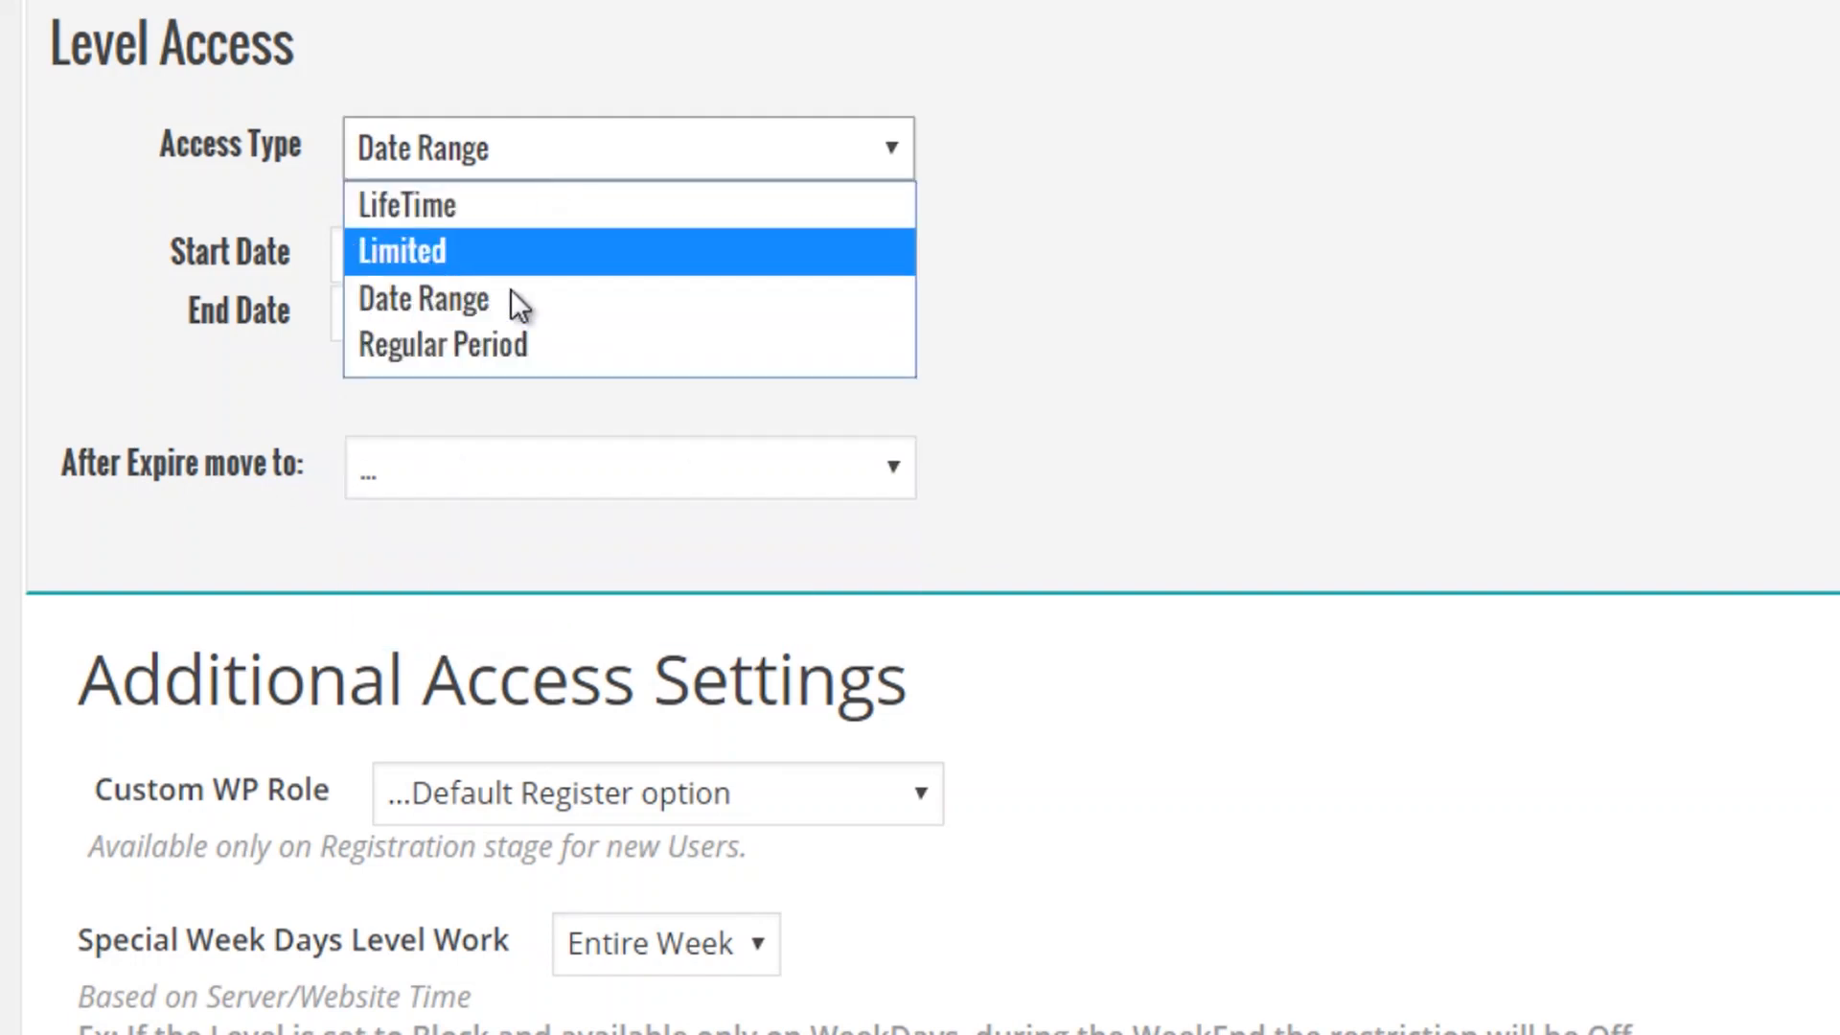
pyautogui.click(506, 347)
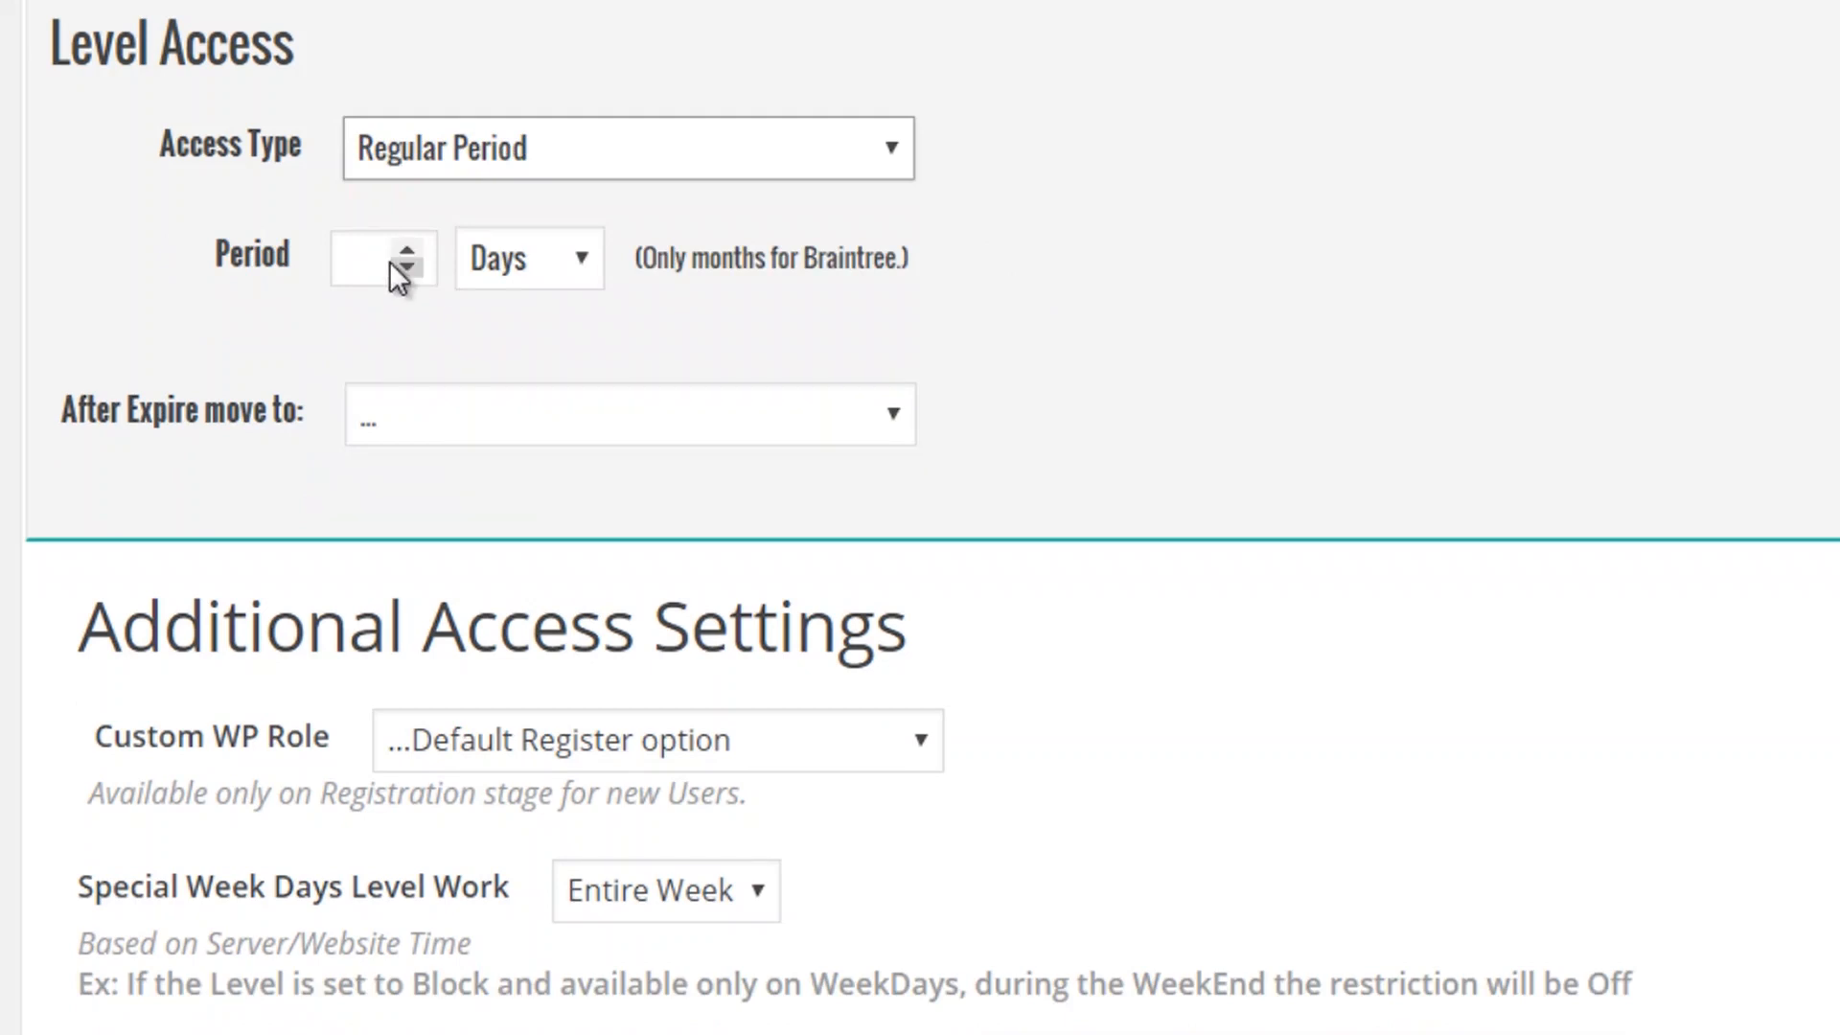
pyautogui.click(560, 257)
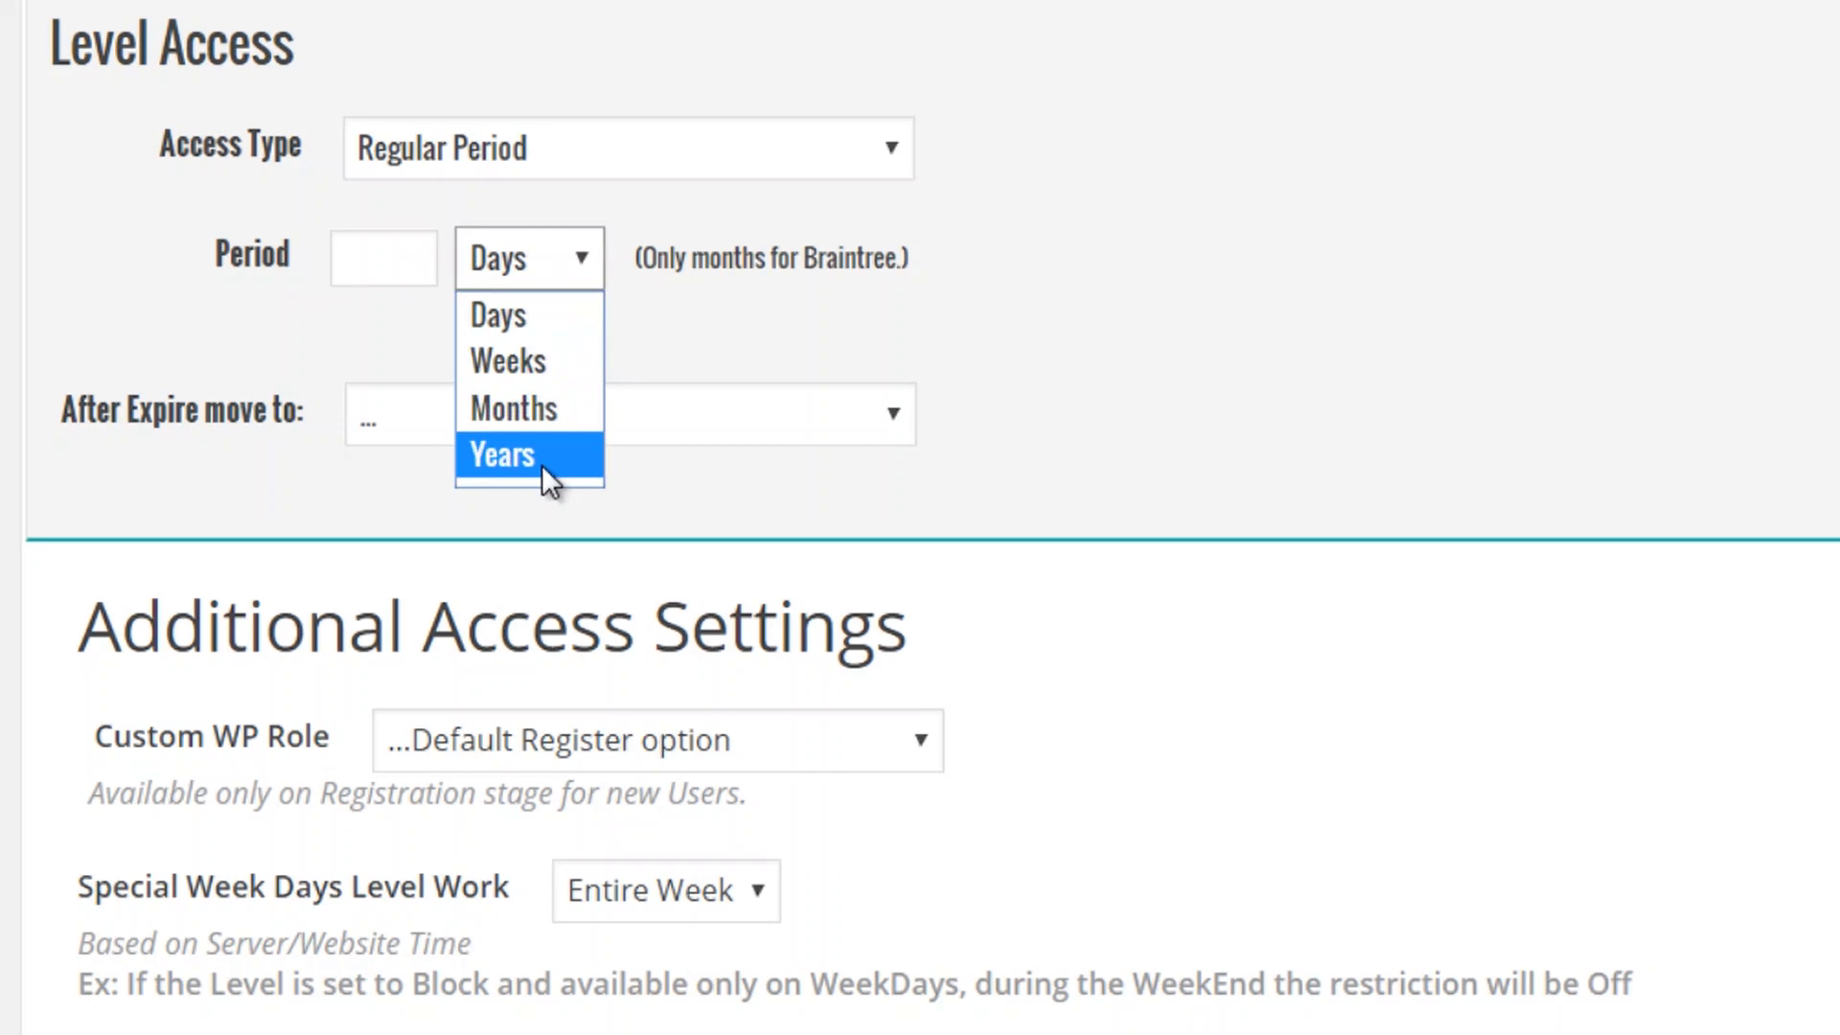
pyautogui.click(1198, 354)
pyautogui.scroll(-3, 1173, 358)
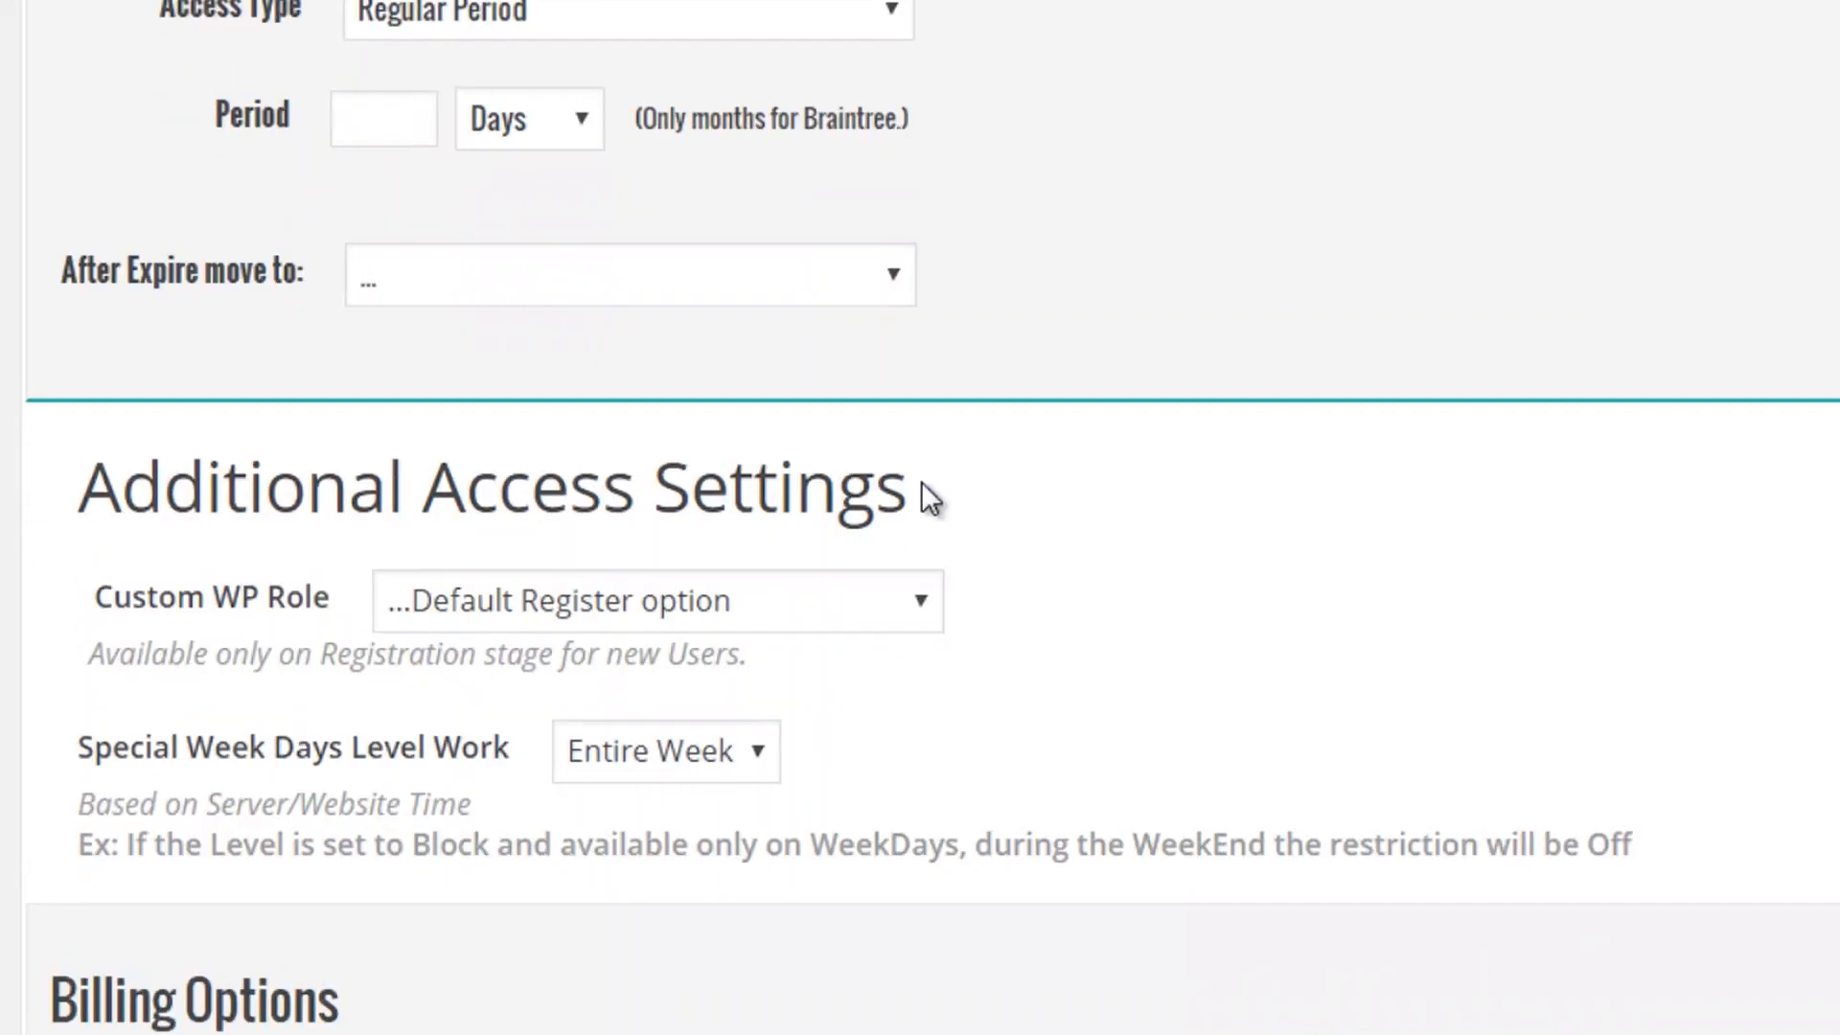
# - Switch the Free level's payment type between Payment and Free to compare the billing options, ending on Free
pyautogui.scroll(-4, 432, 636)
pyautogui.scroll(1, 383, 193)
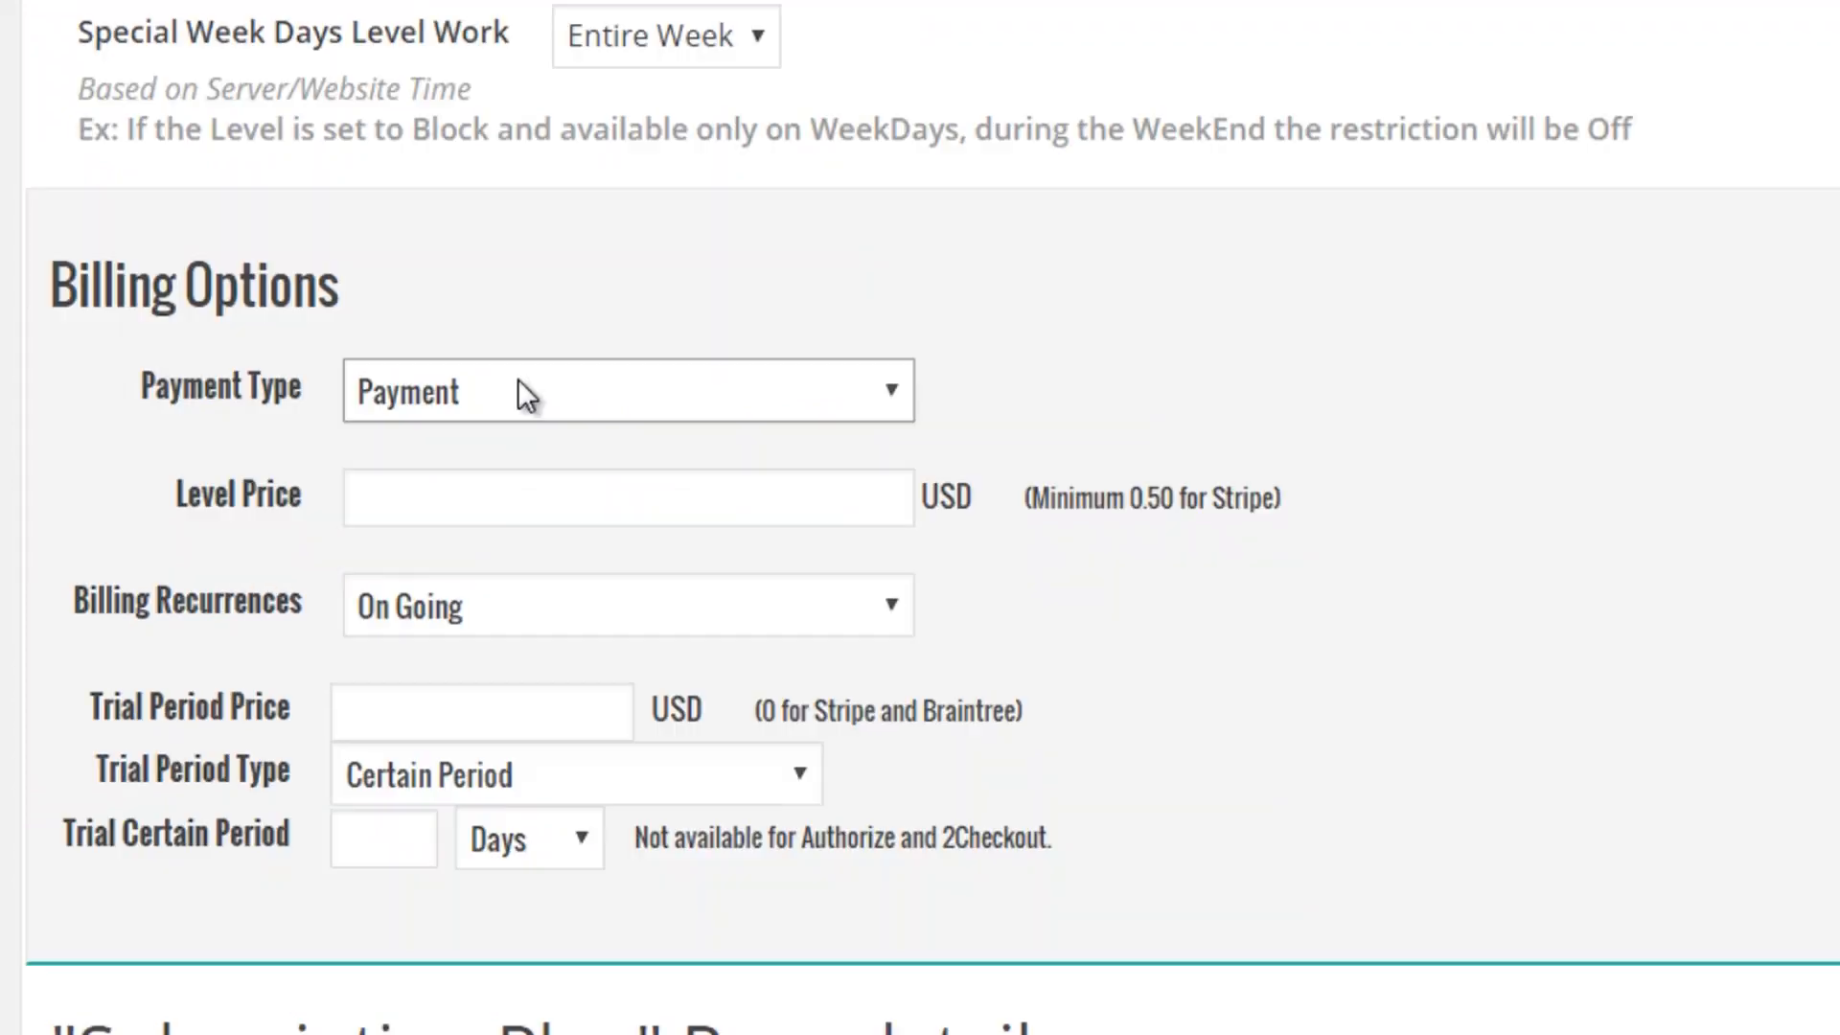
pyautogui.click(514, 387)
pyautogui.click(477, 456)
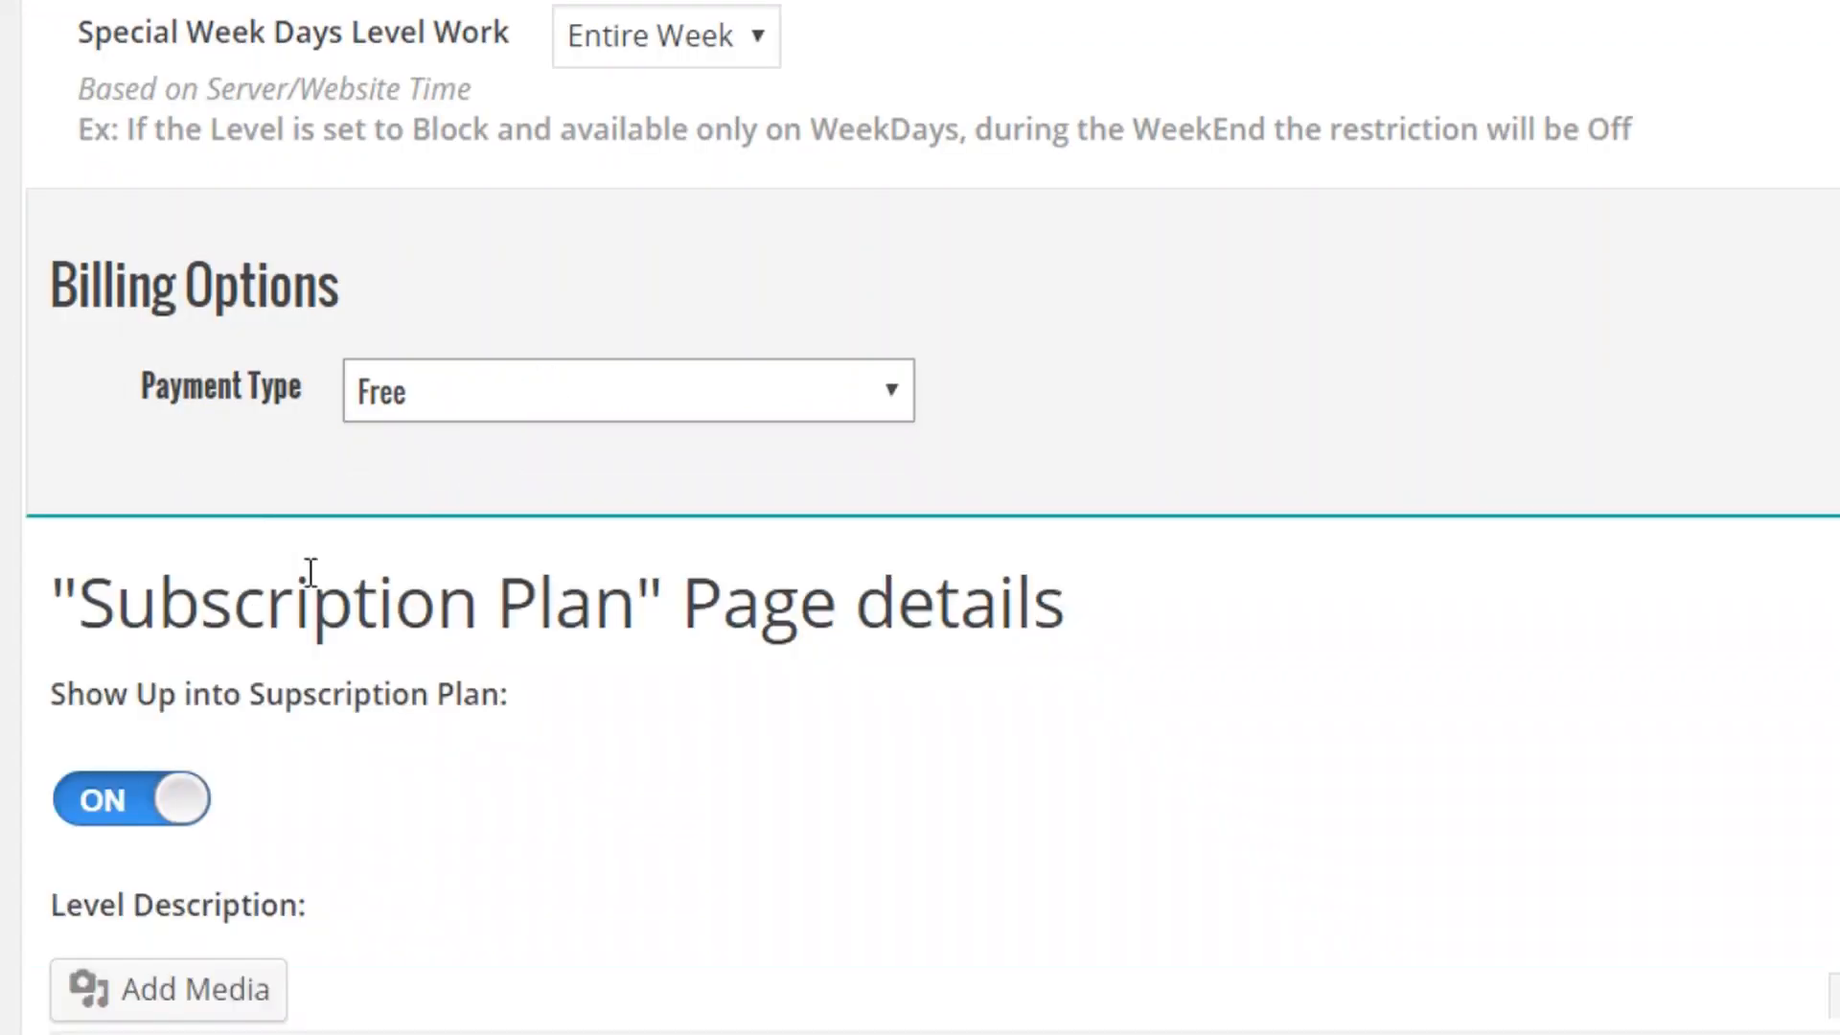
pyautogui.click(428, 402)
pyautogui.click(437, 487)
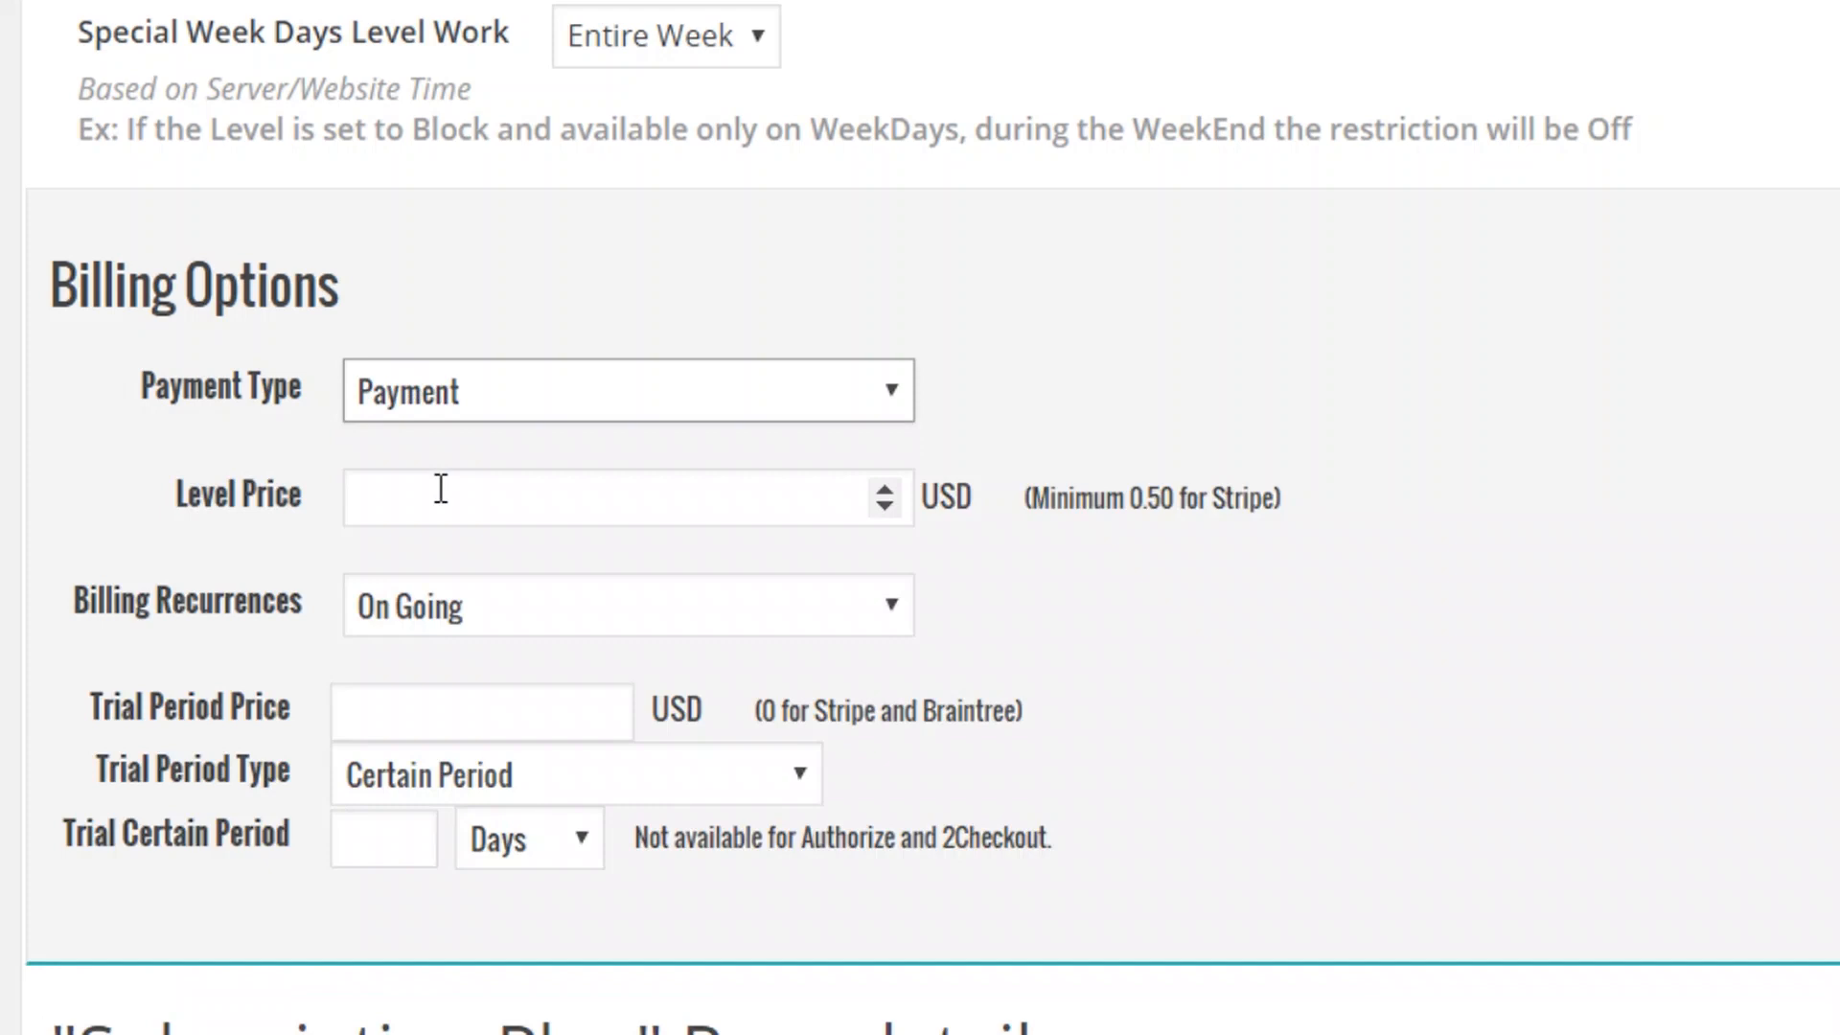
pyautogui.click(441, 490)
pyautogui.click(510, 414)
pyautogui.click(491, 433)
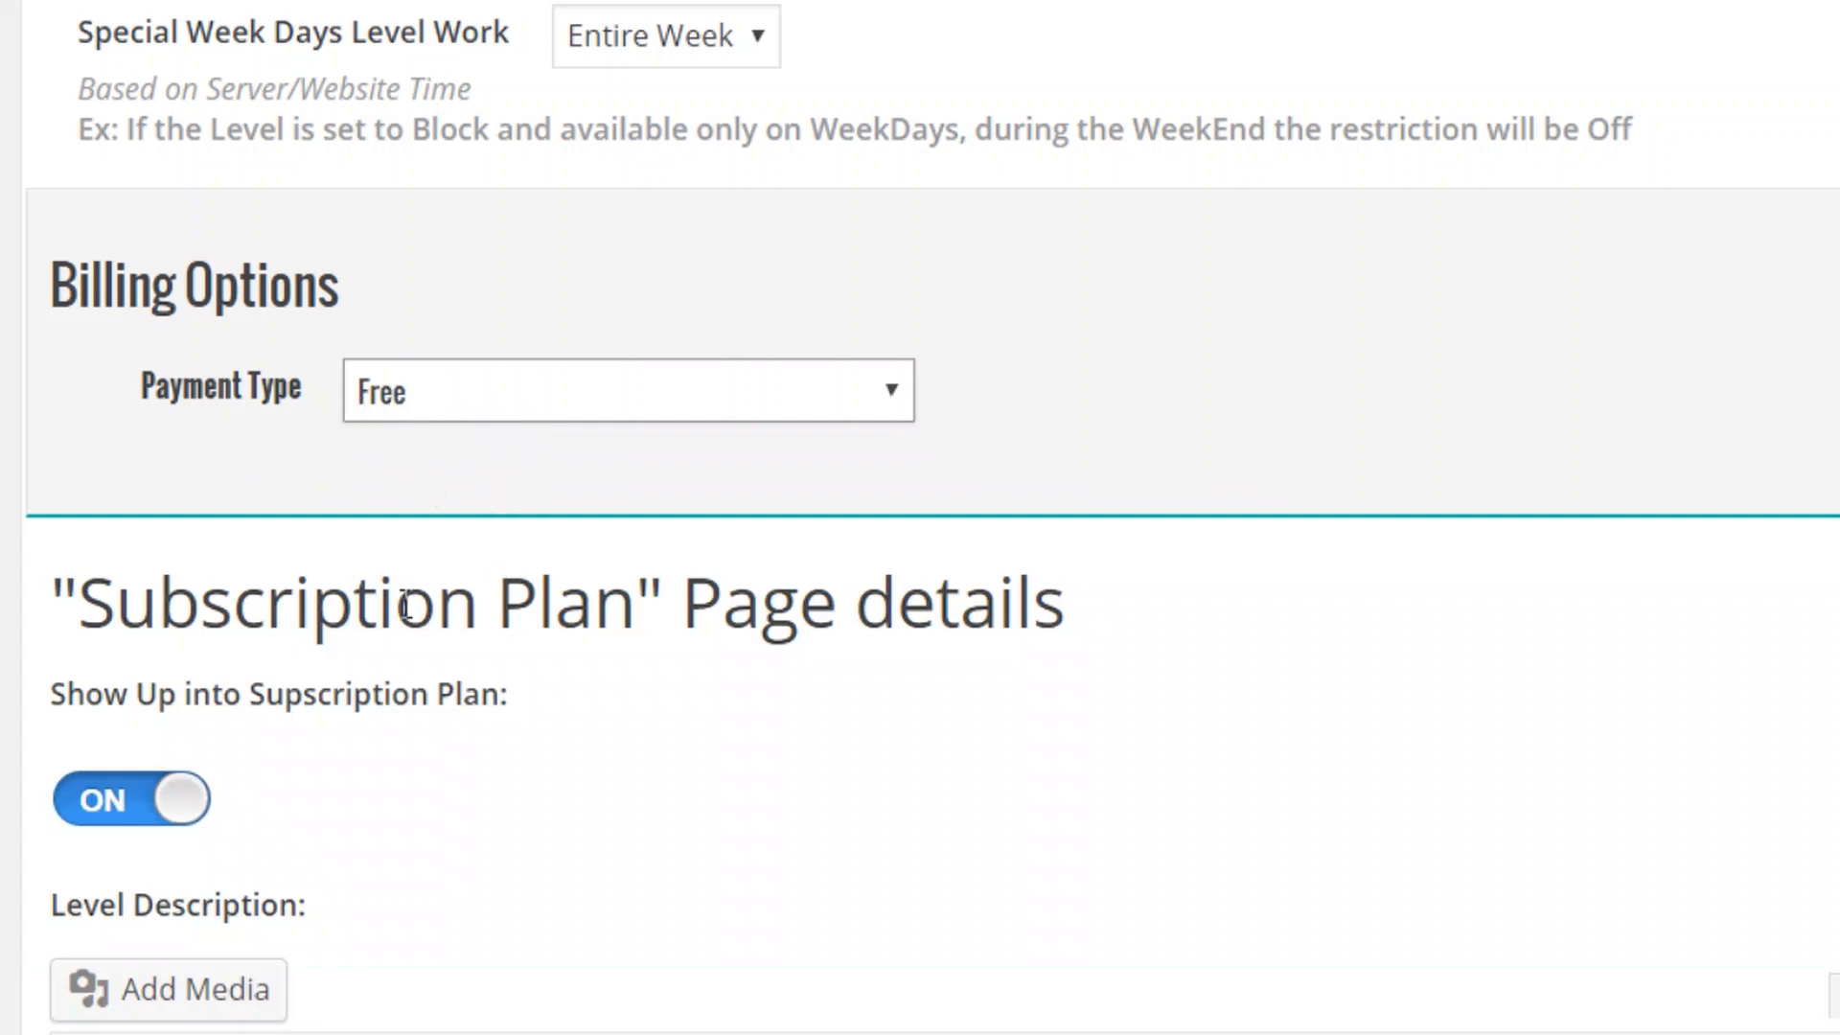
# - Review the Subscription Plan page details and level description in the Free level's edit form
pyautogui.scroll(-3, 393, 628)
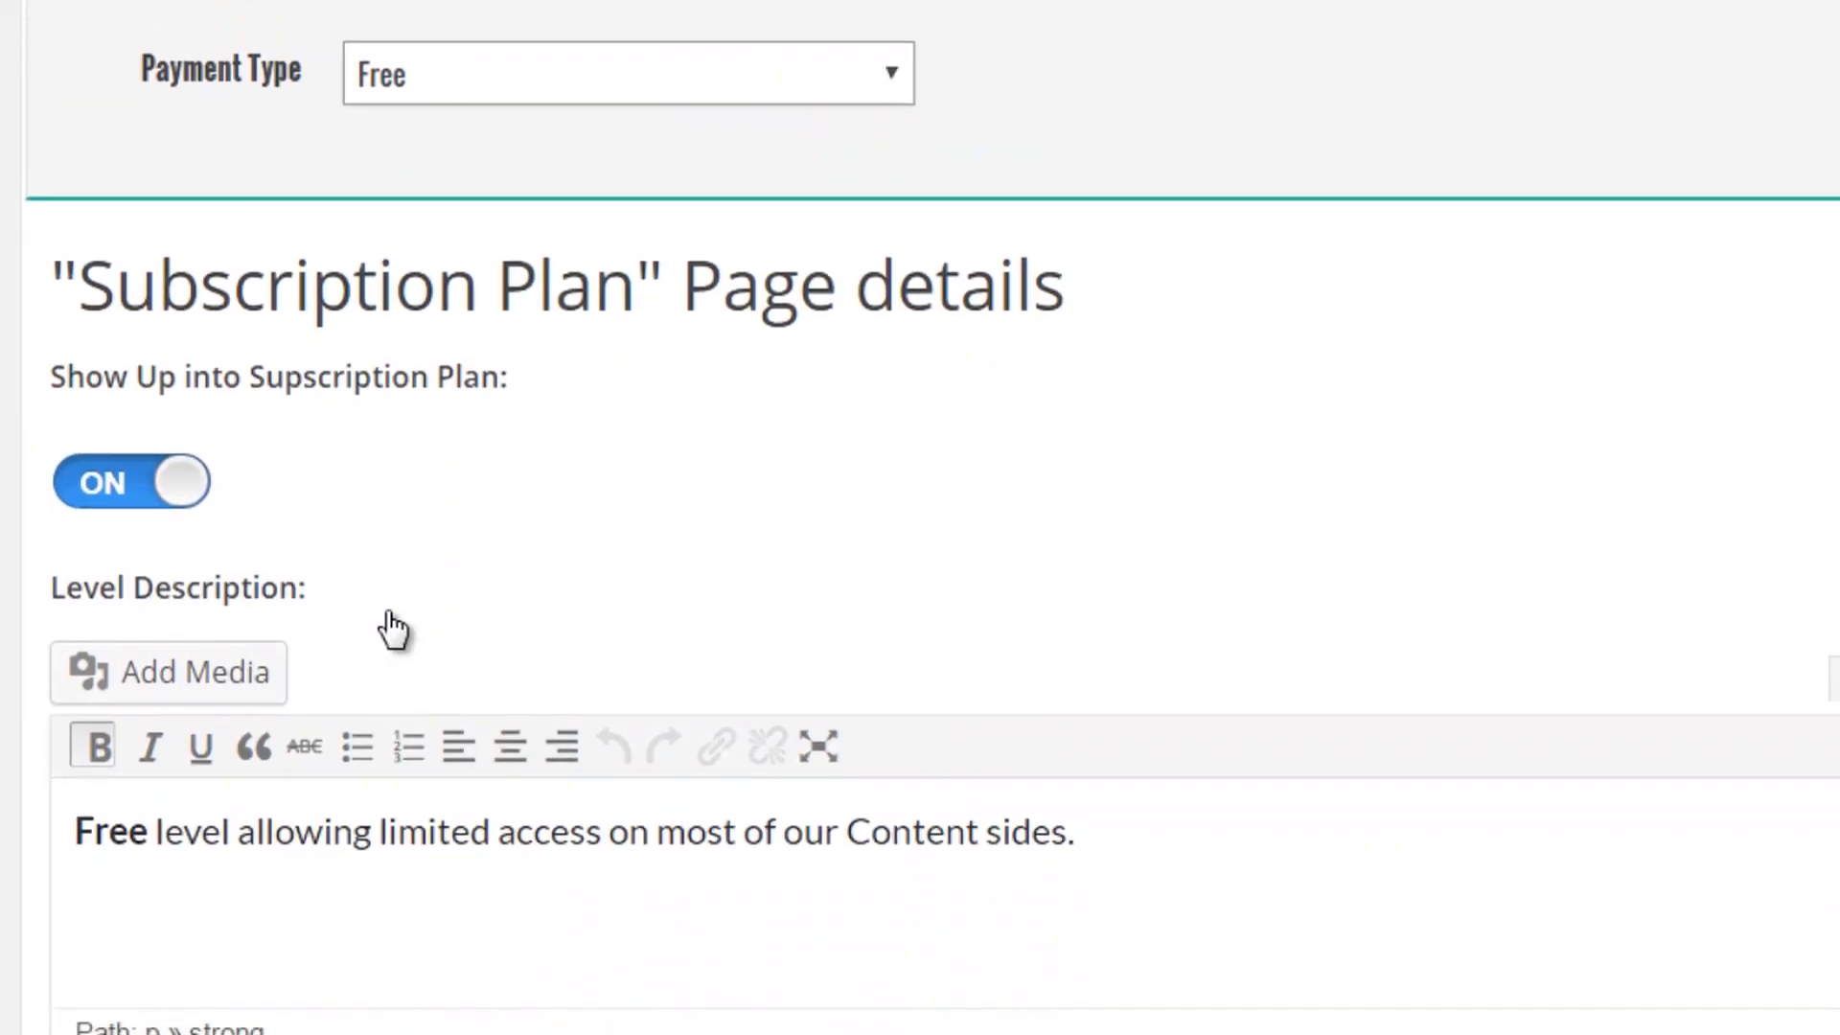
pyautogui.scroll(-2, 393, 628)
pyautogui.scroll(20, 389, 611)
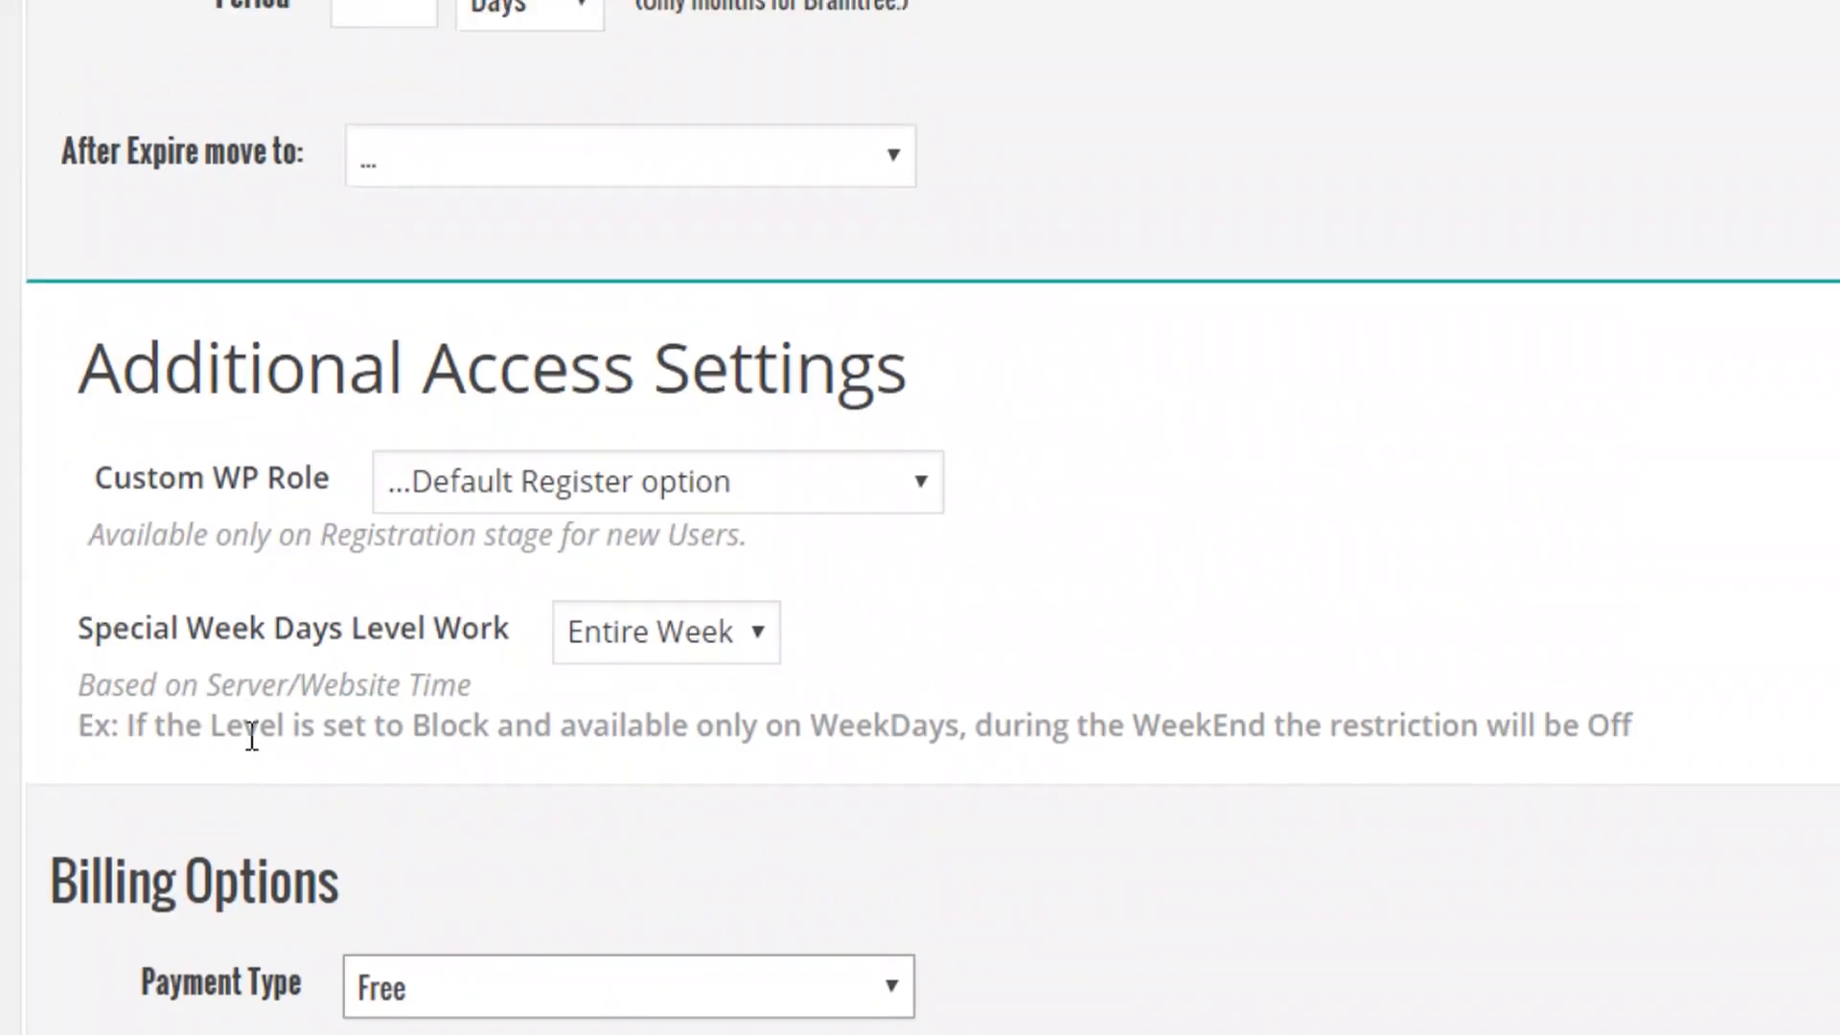
pyautogui.scroll(2, 307, 671)
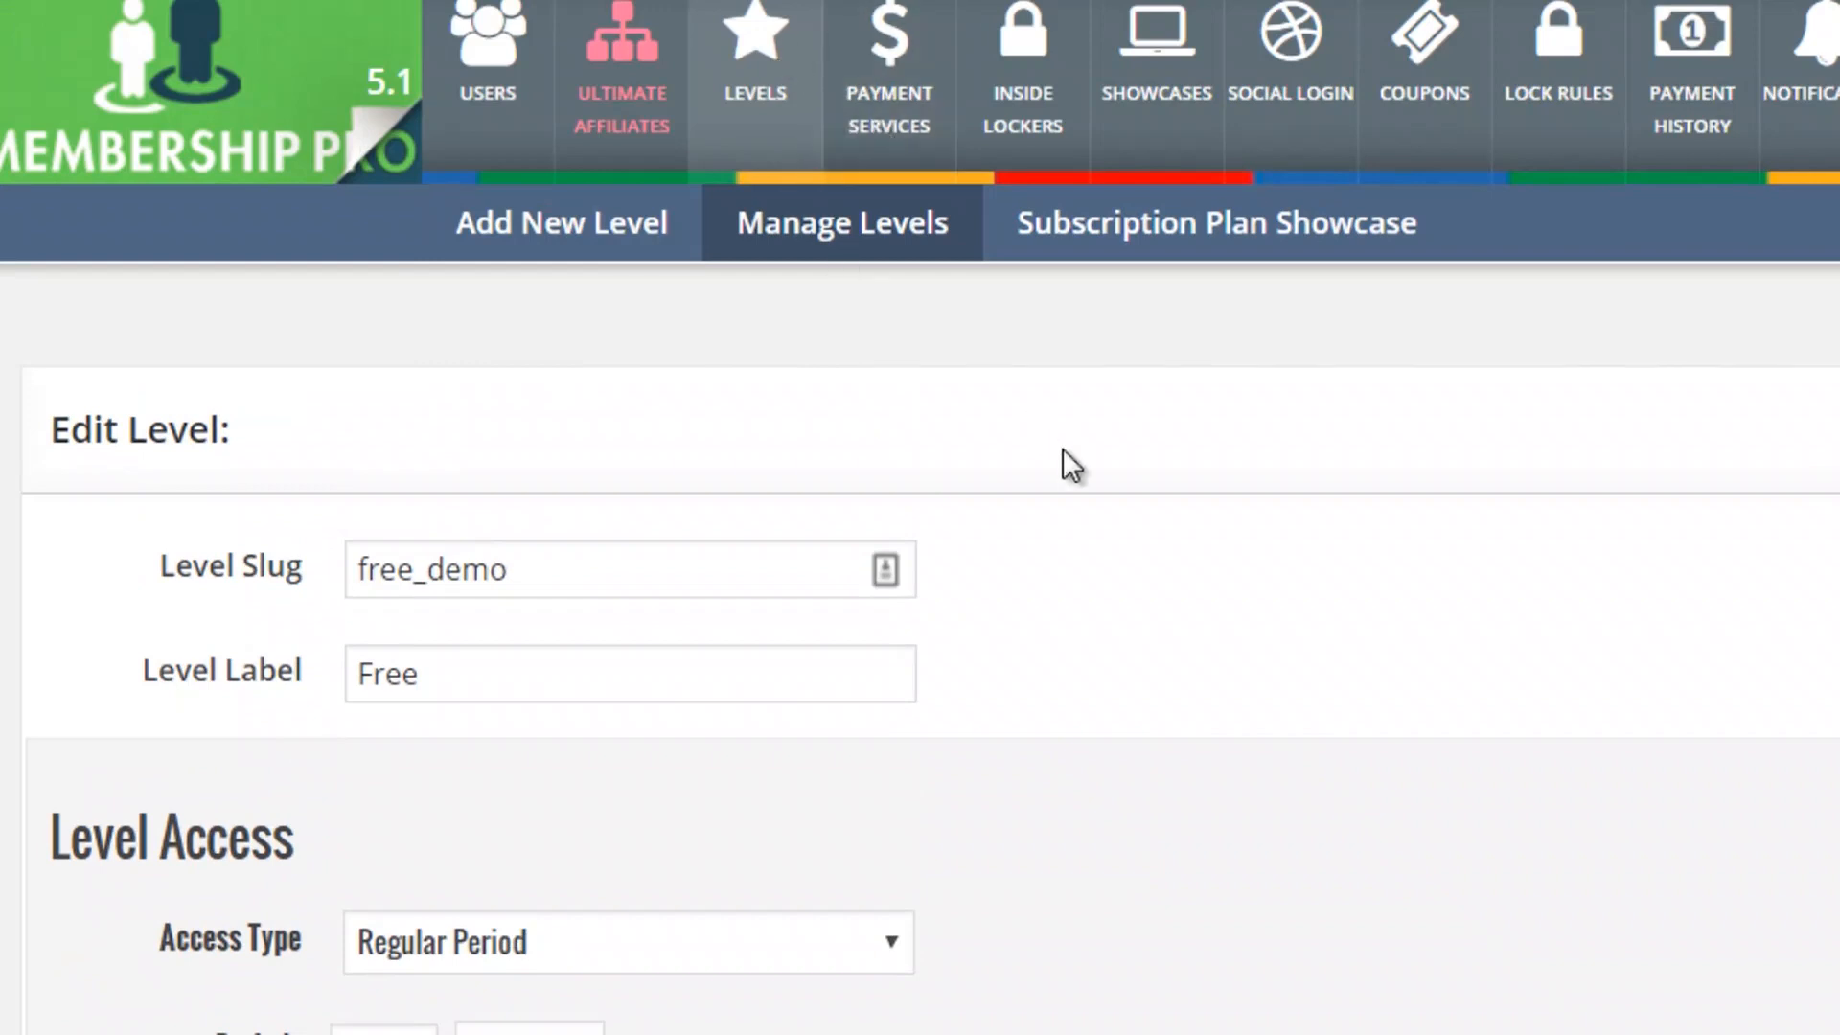
# - Open the onetime_demo level for editing and set its slug to "frontendoffer" and its label to "Front End Offer"
pyautogui.scroll(-2, 537, 661)
pyautogui.scroll(-2, 479, 677)
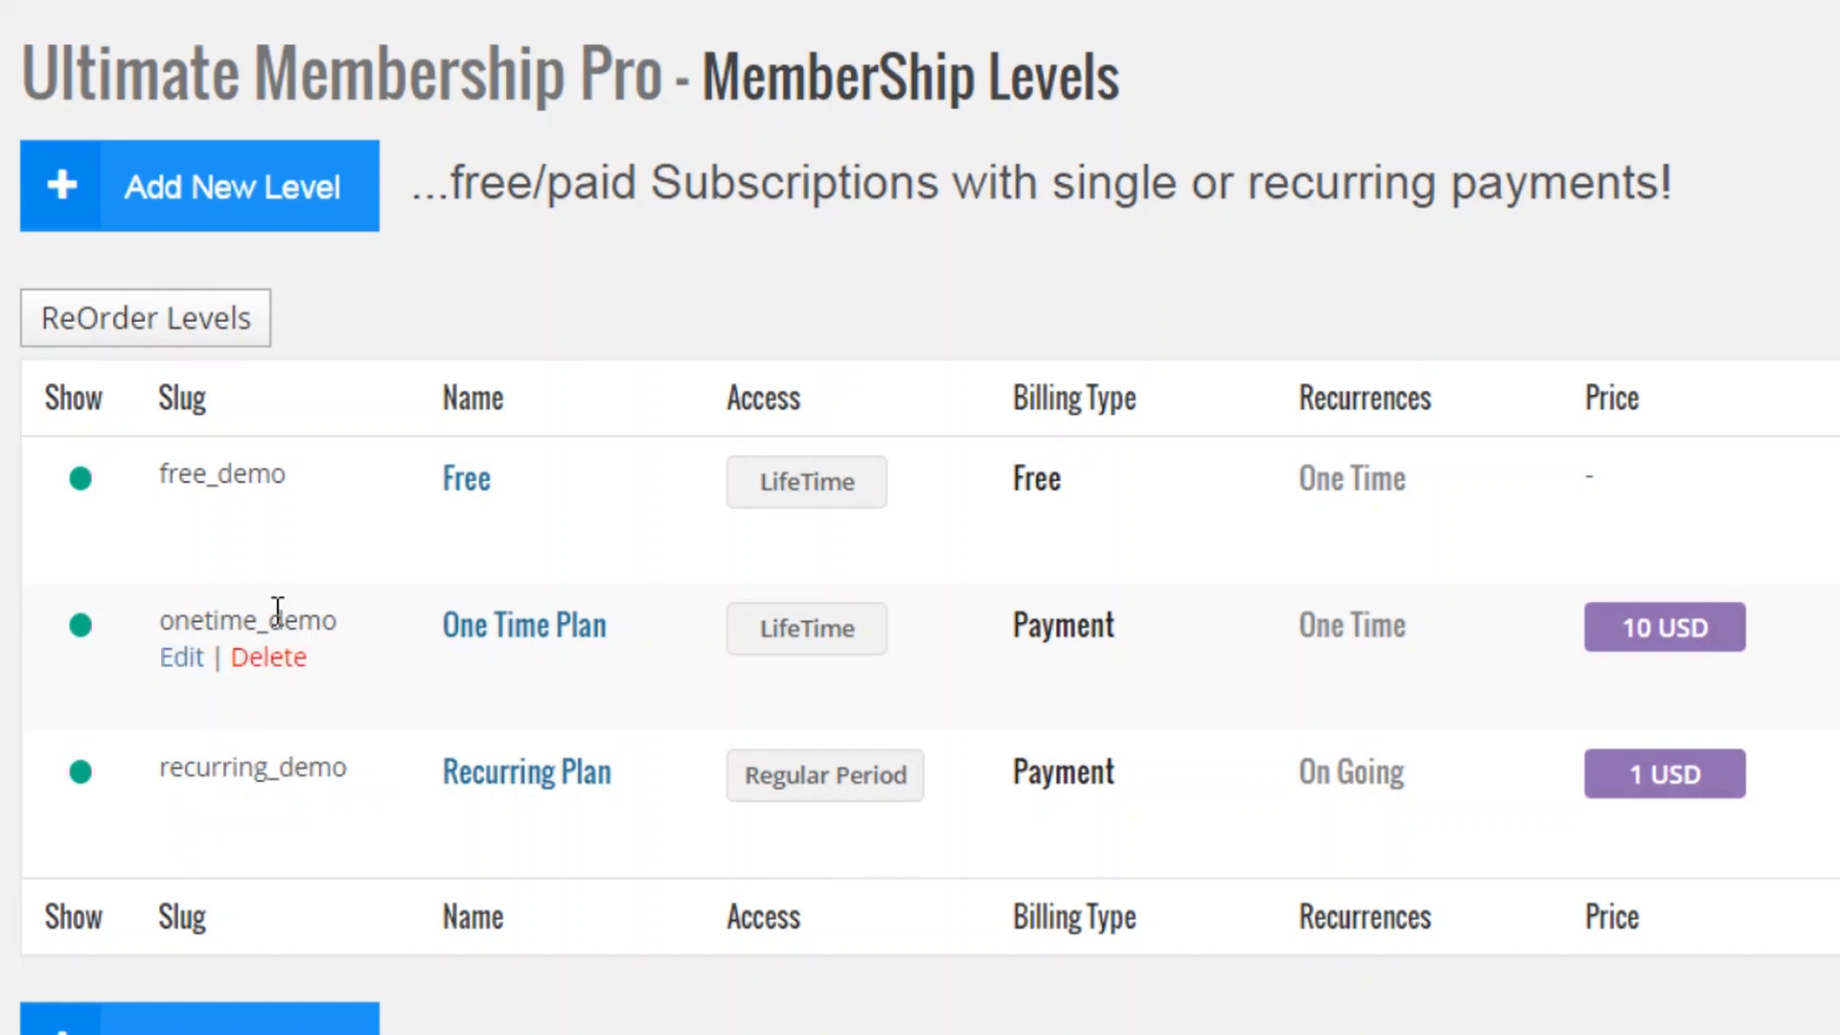
pyautogui.click(178, 660)
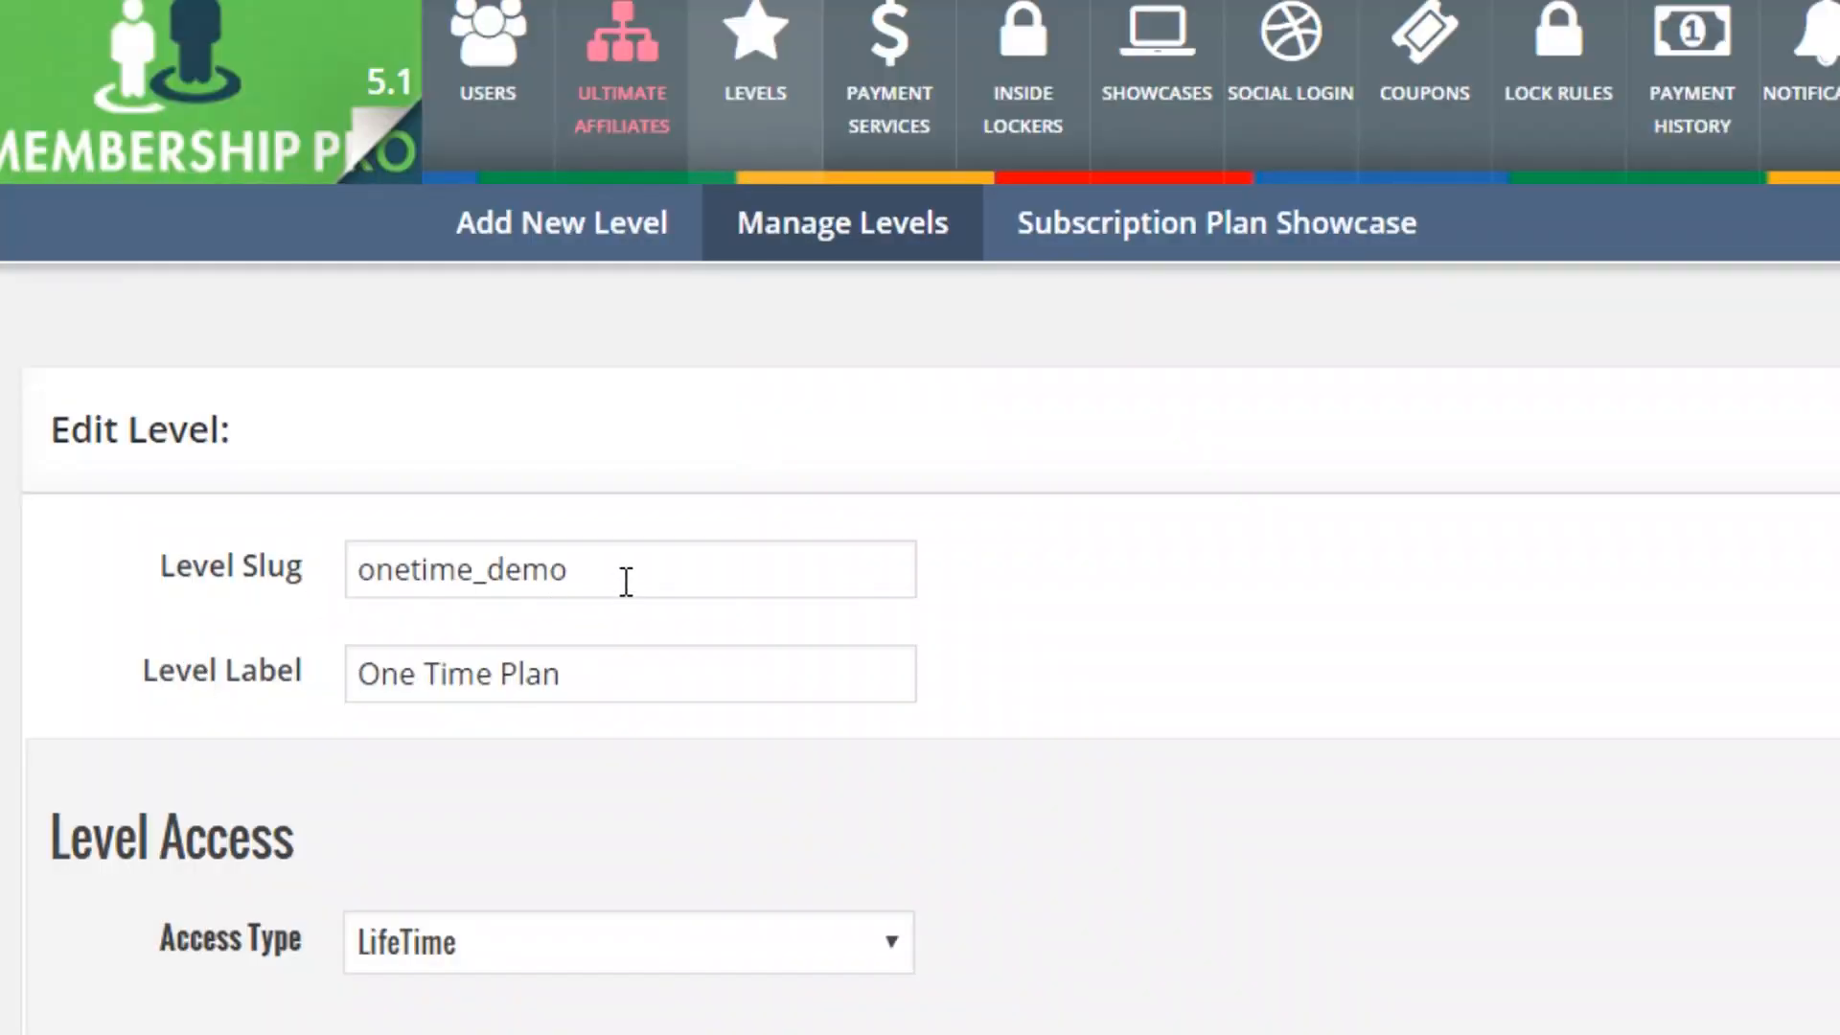
pyautogui.click(302, 570)
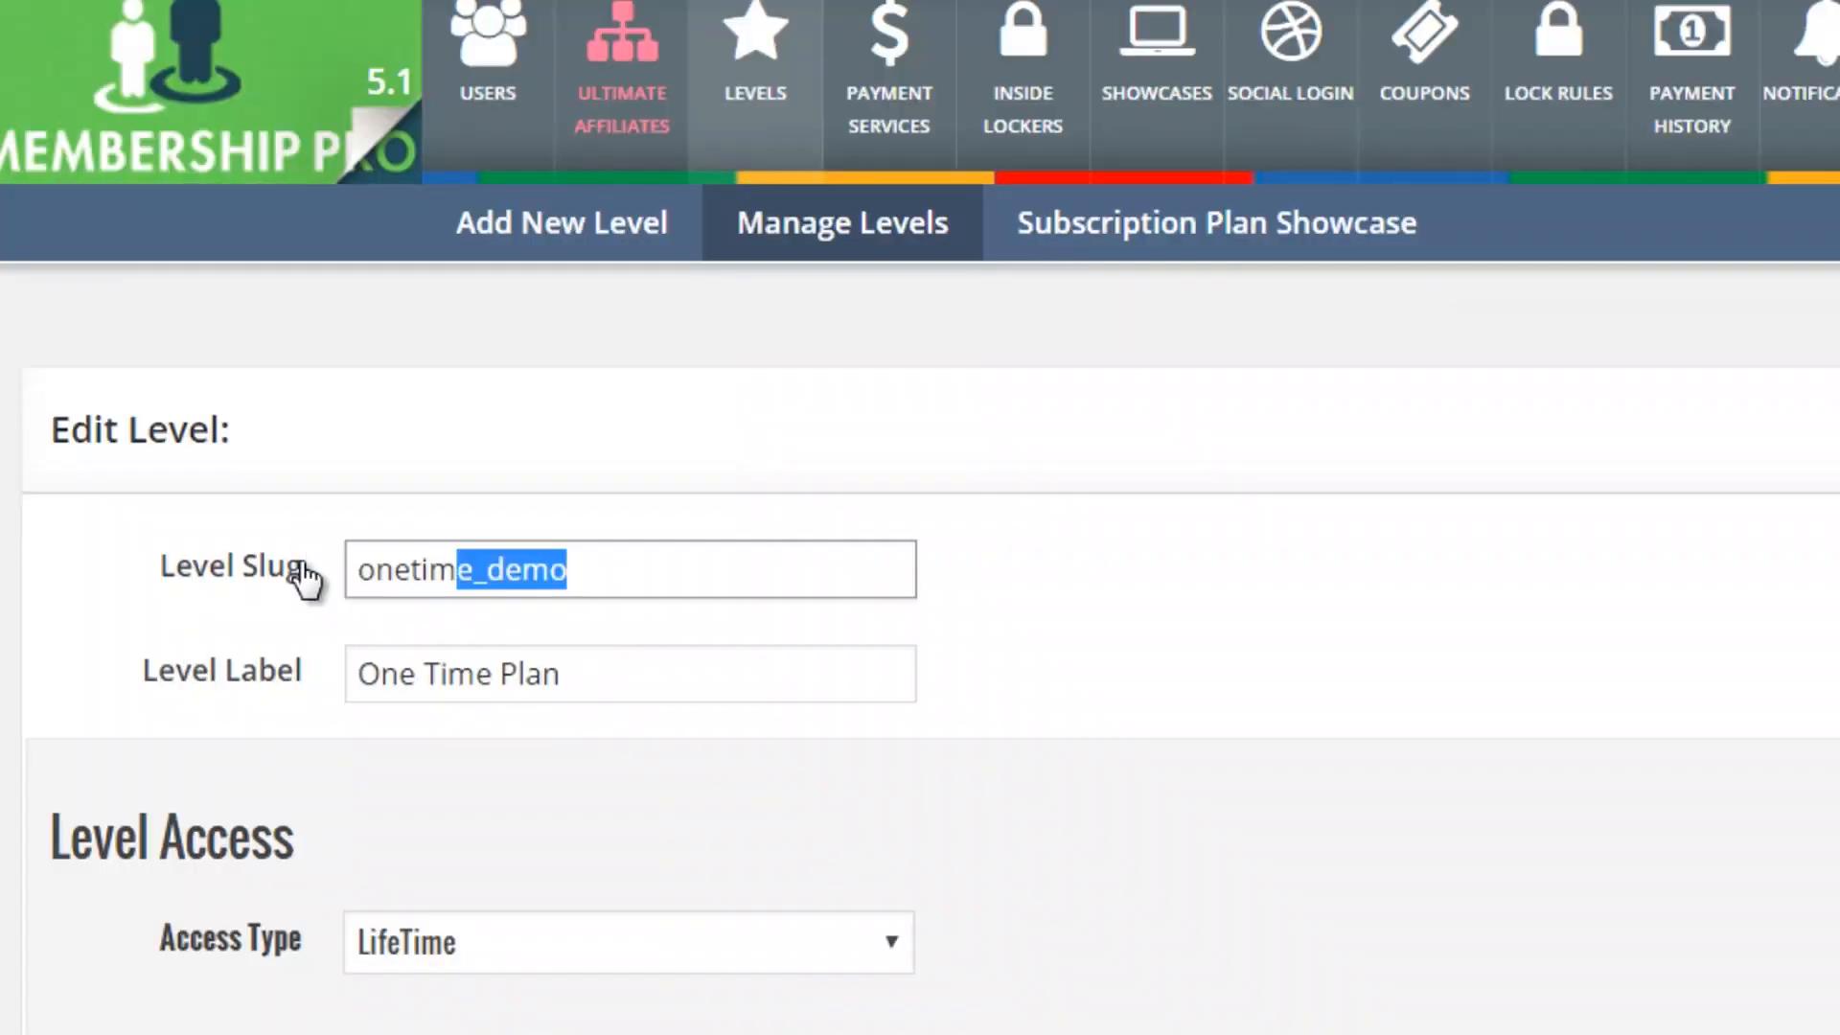
pyautogui.write('frontend')
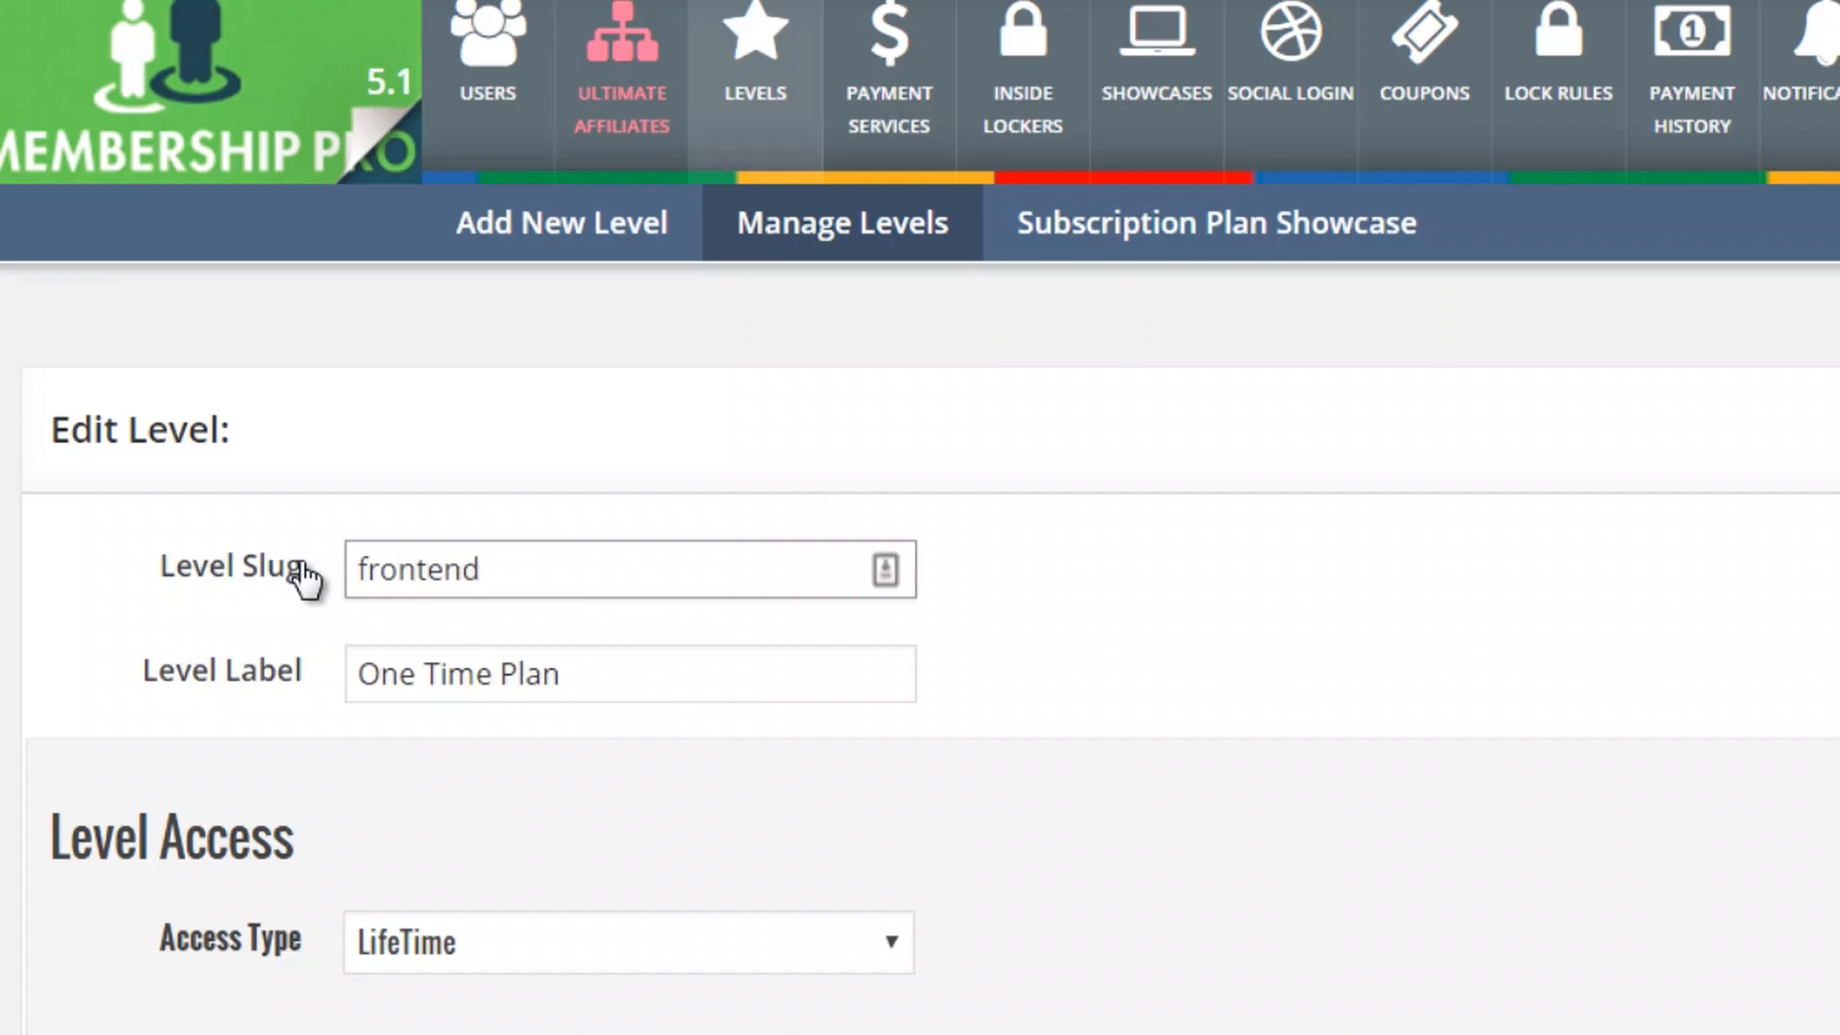
pyautogui.write('offer')
pyautogui.press('Tab')
pyautogui.write('Front End Offer')
pyautogui.scroll(-4, 728, 479)
pyautogui.scroll(-7, 669, 583)
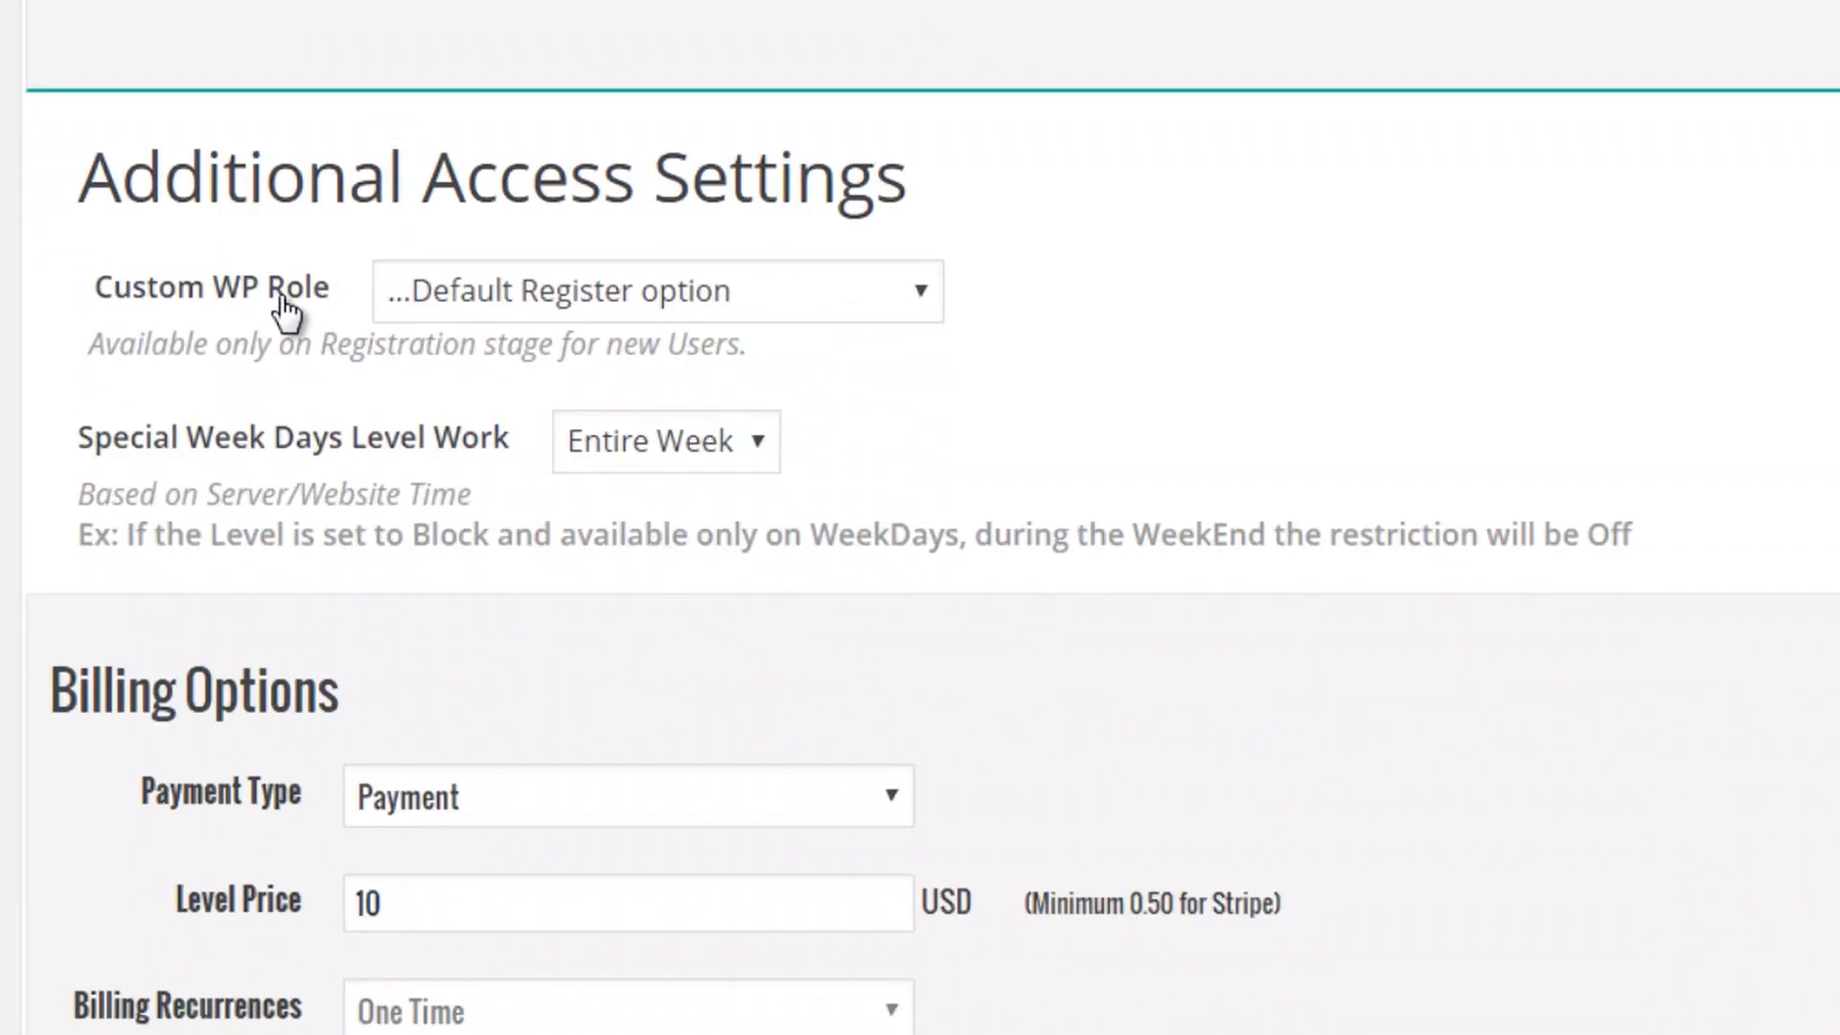
# - View the Custom WP Role choices for the Front End Offer level and keep the Default Register option
pyautogui.click(422, 293)
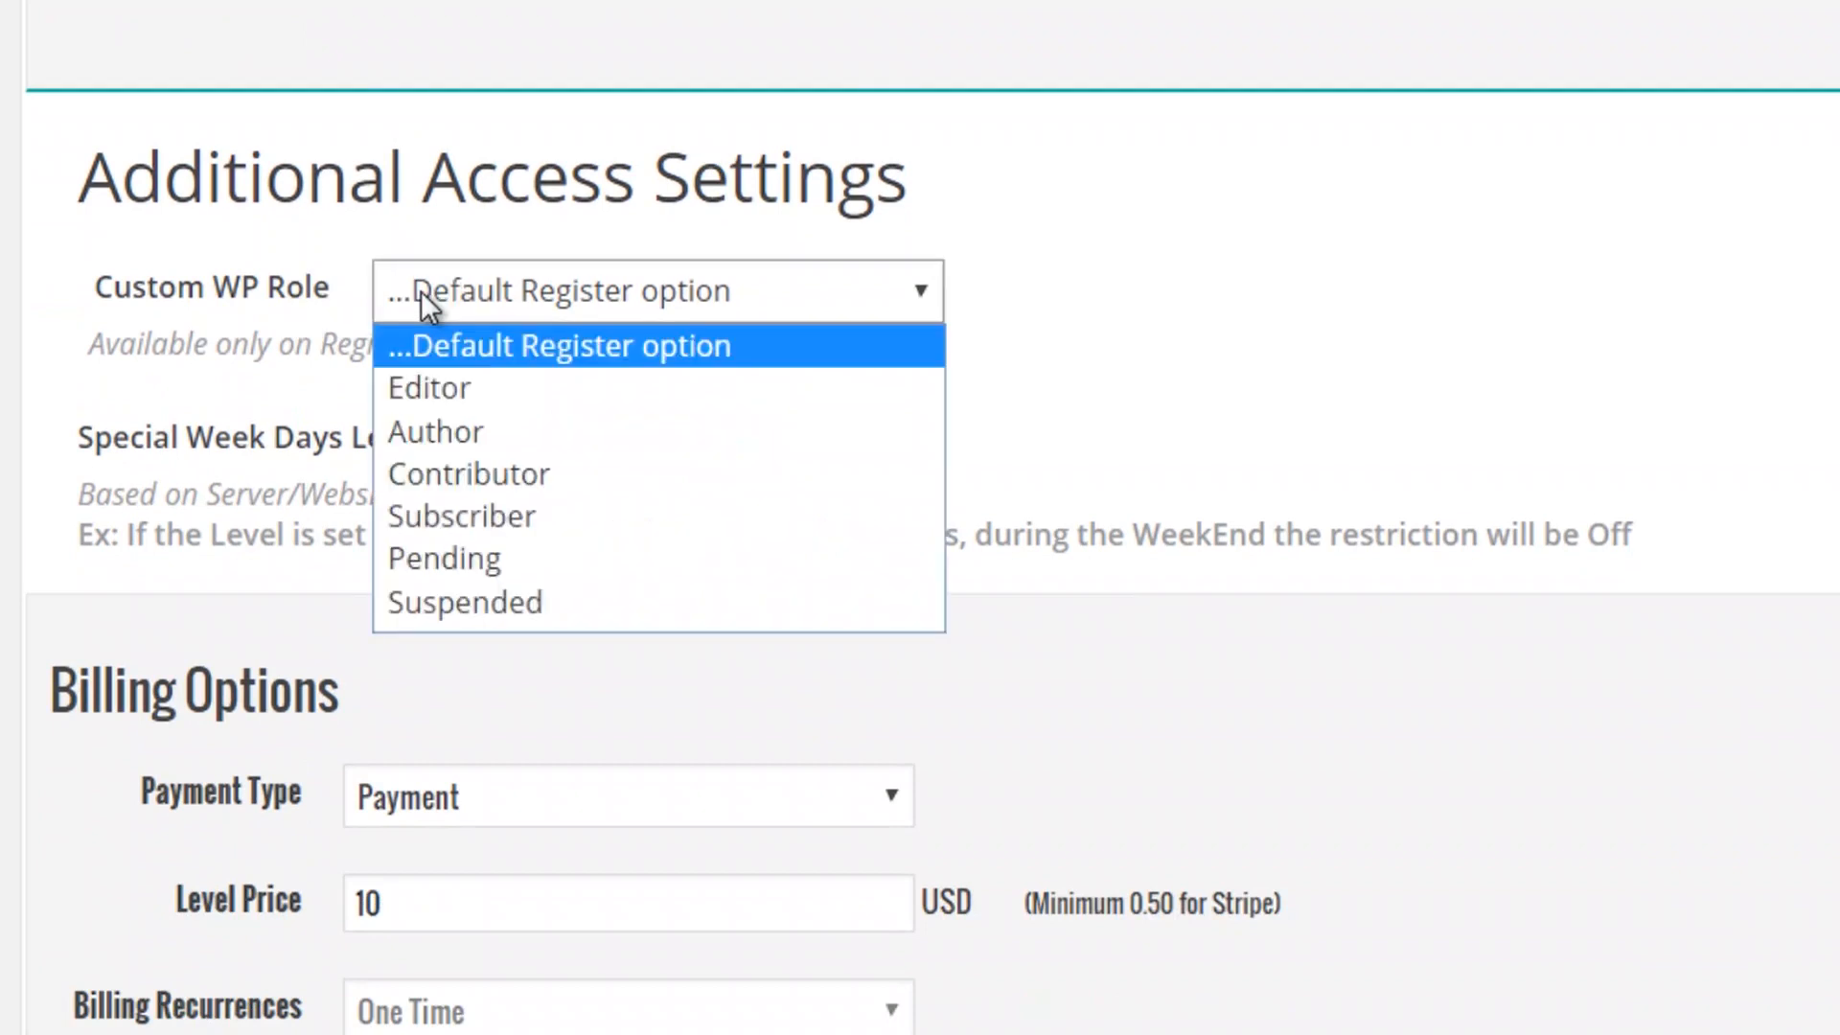
pyautogui.click(437, 349)
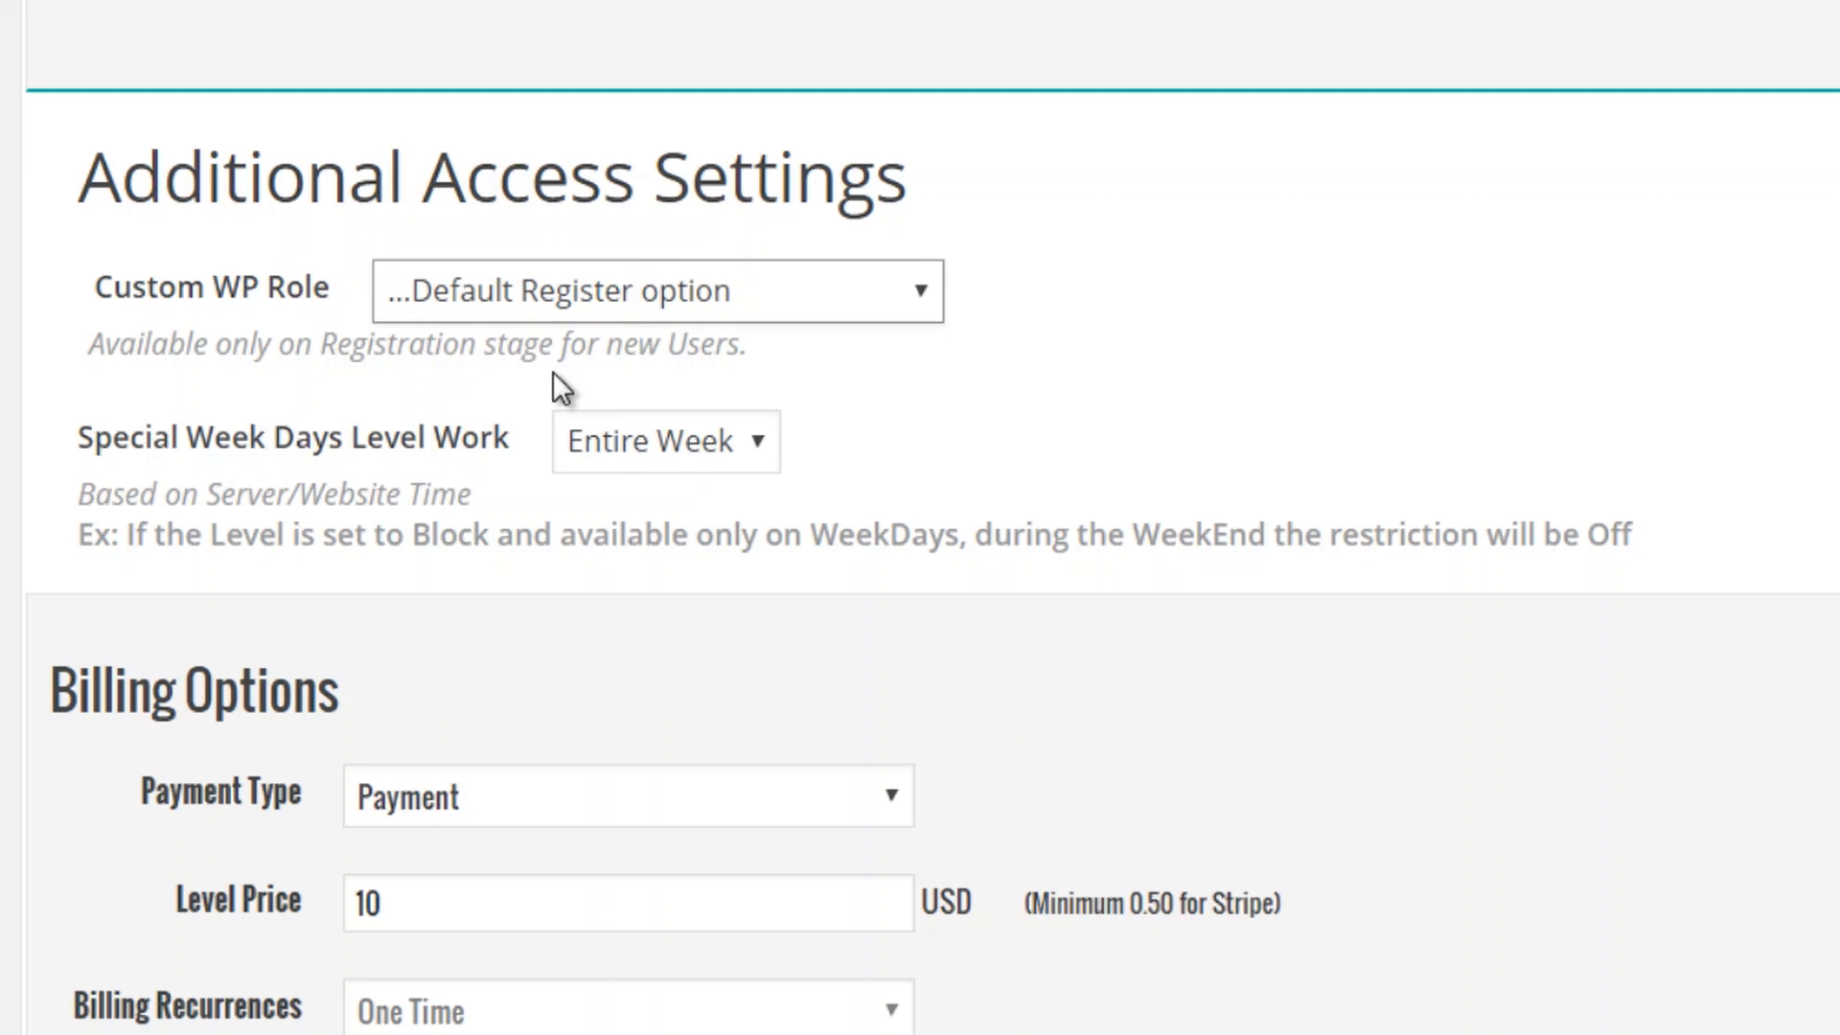
pyautogui.scroll(-1, 494, 441)
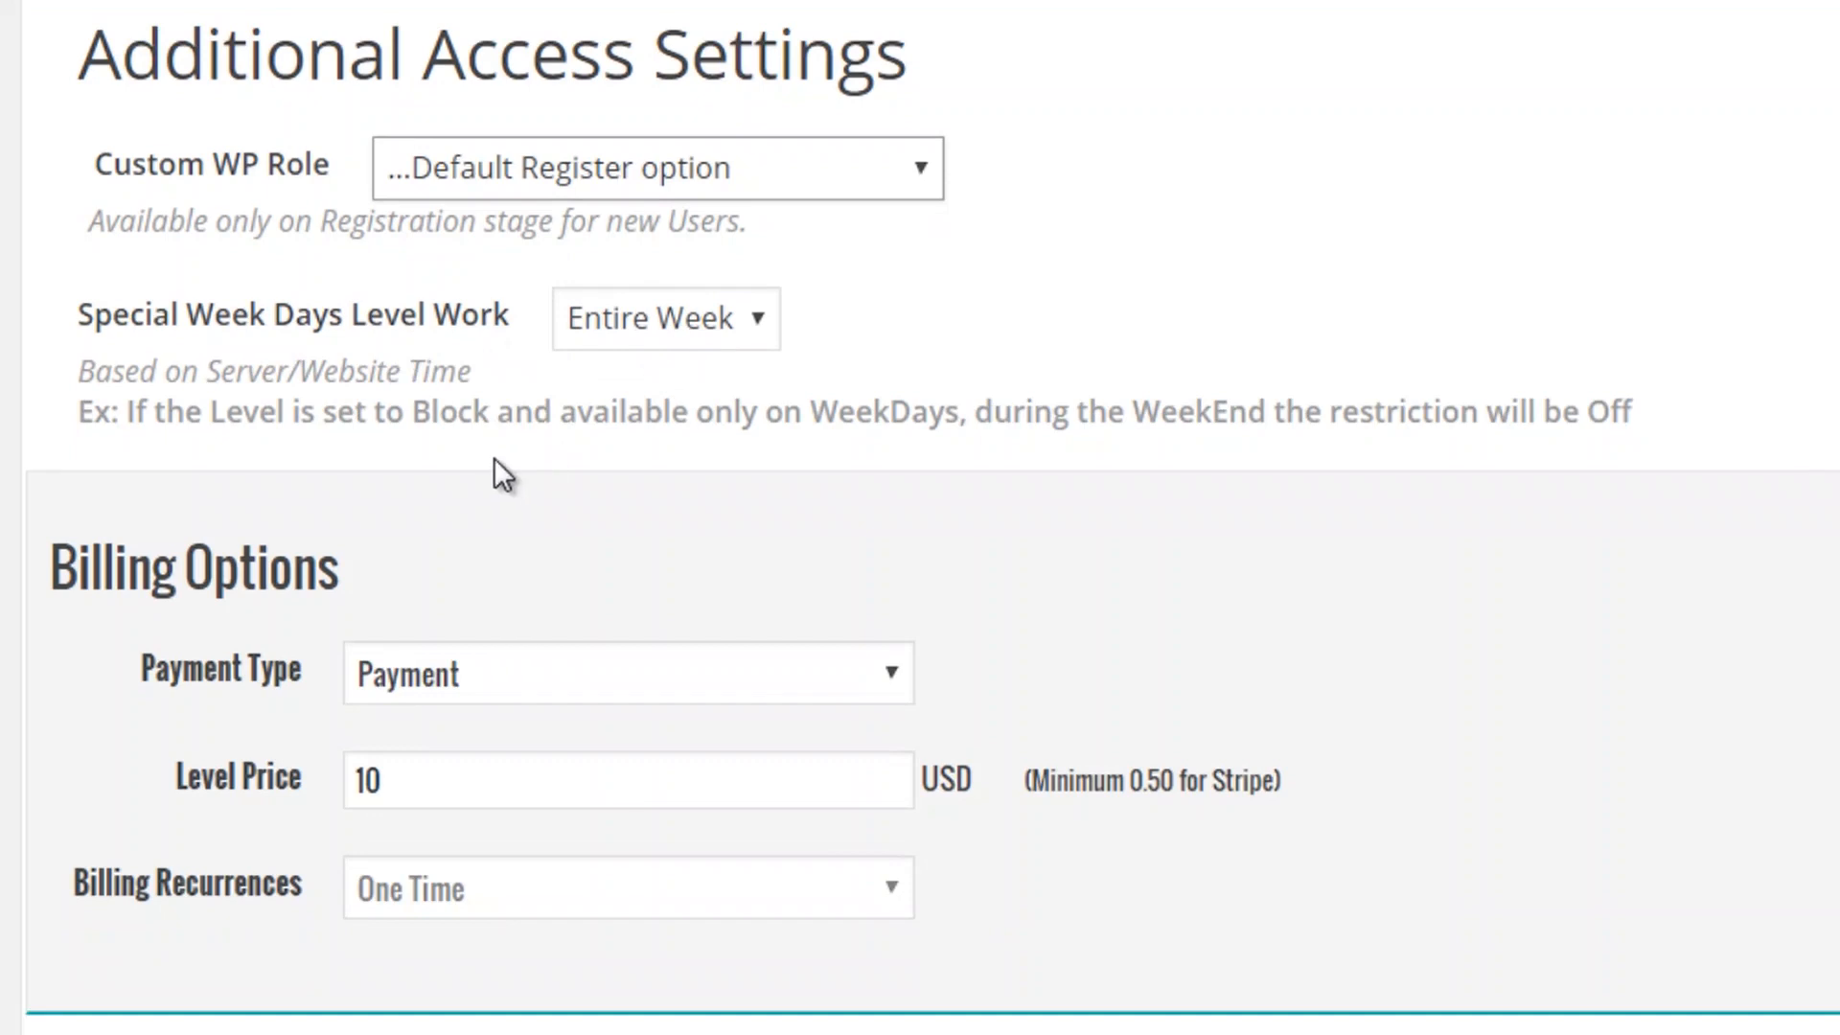
pyautogui.press('Tab')
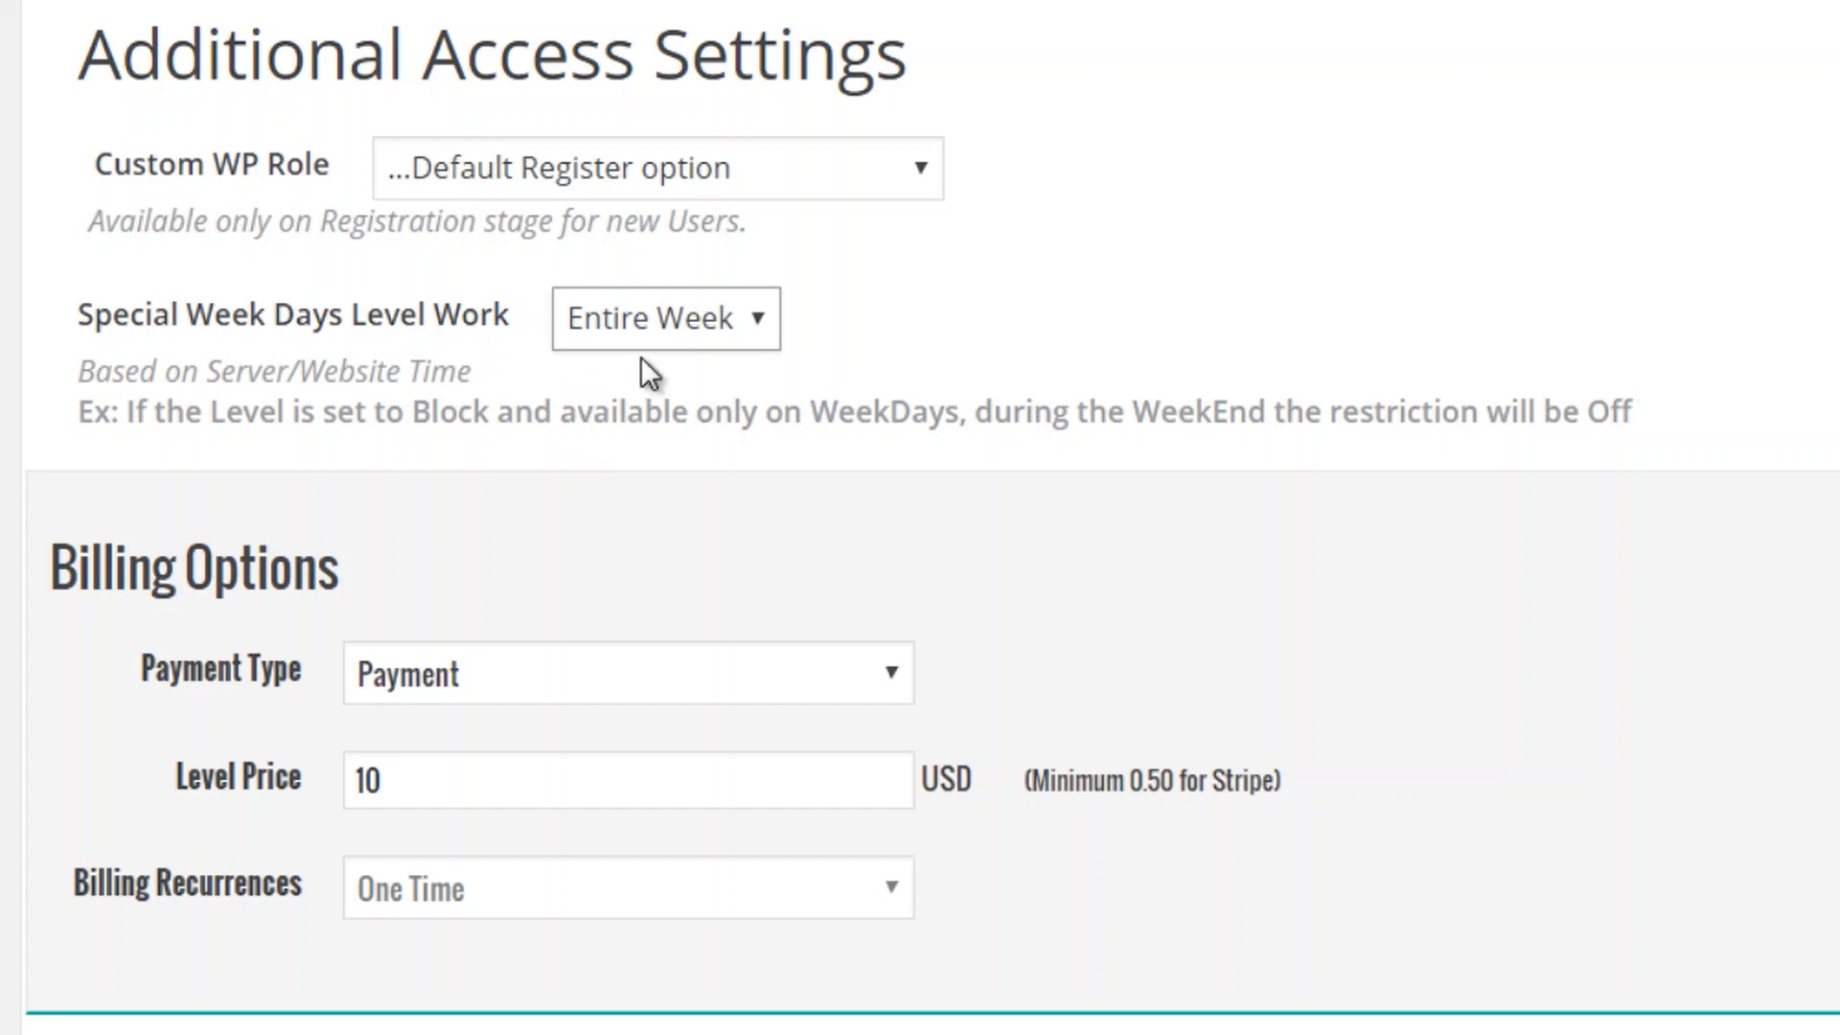
# - Try the WeekDays and WeekEnd options for Special Week Days Level Work, returning the setting to Entire Week
pyautogui.click(651, 325)
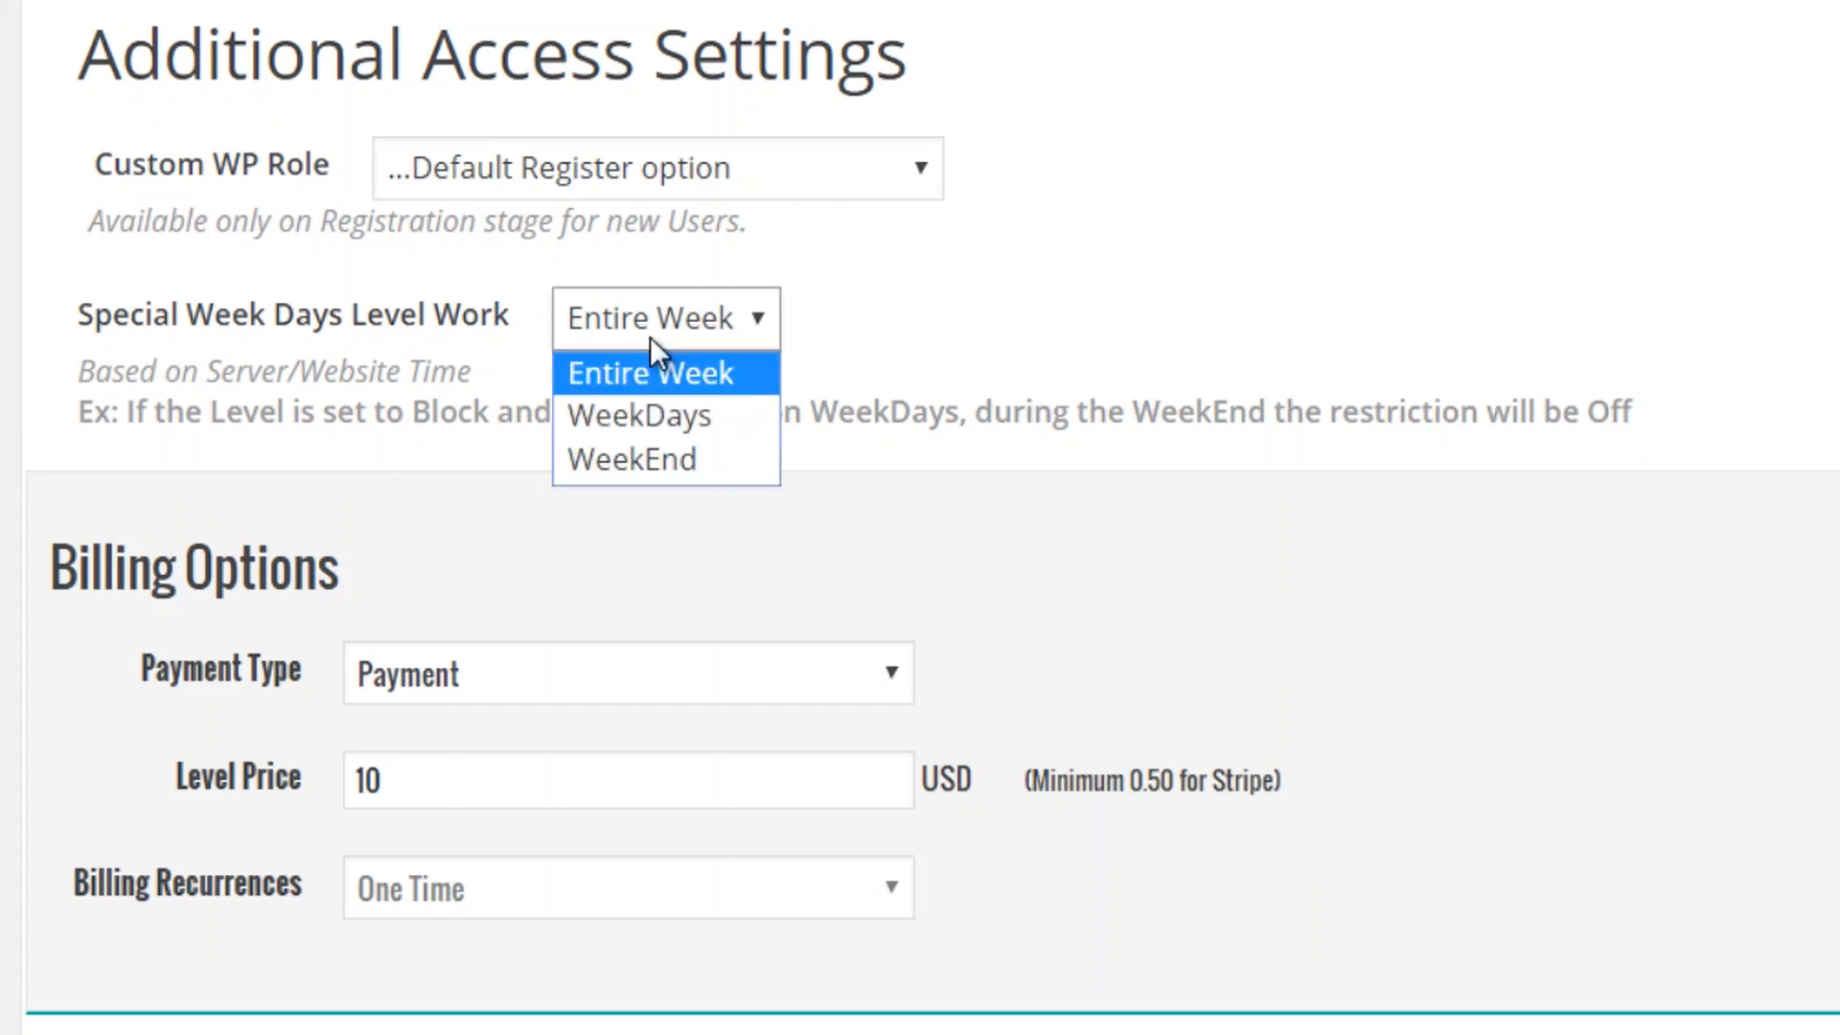
pyautogui.click(660, 414)
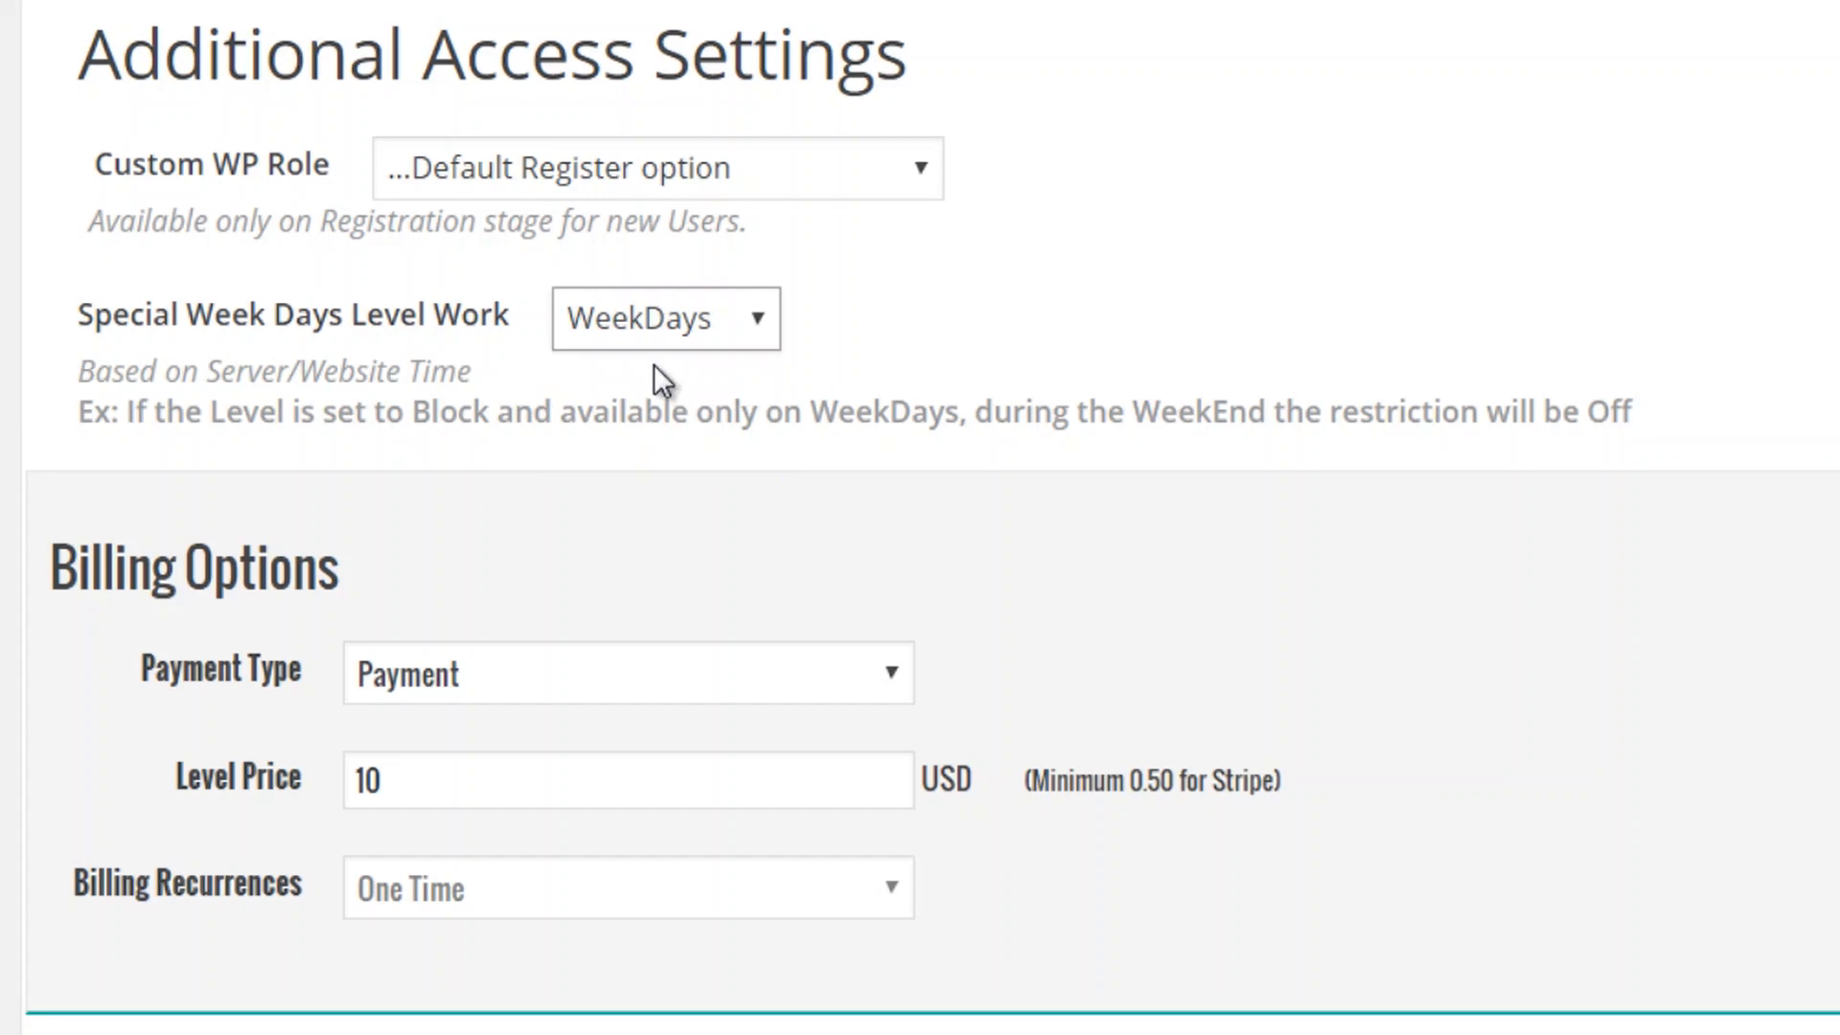
pyautogui.click(653, 329)
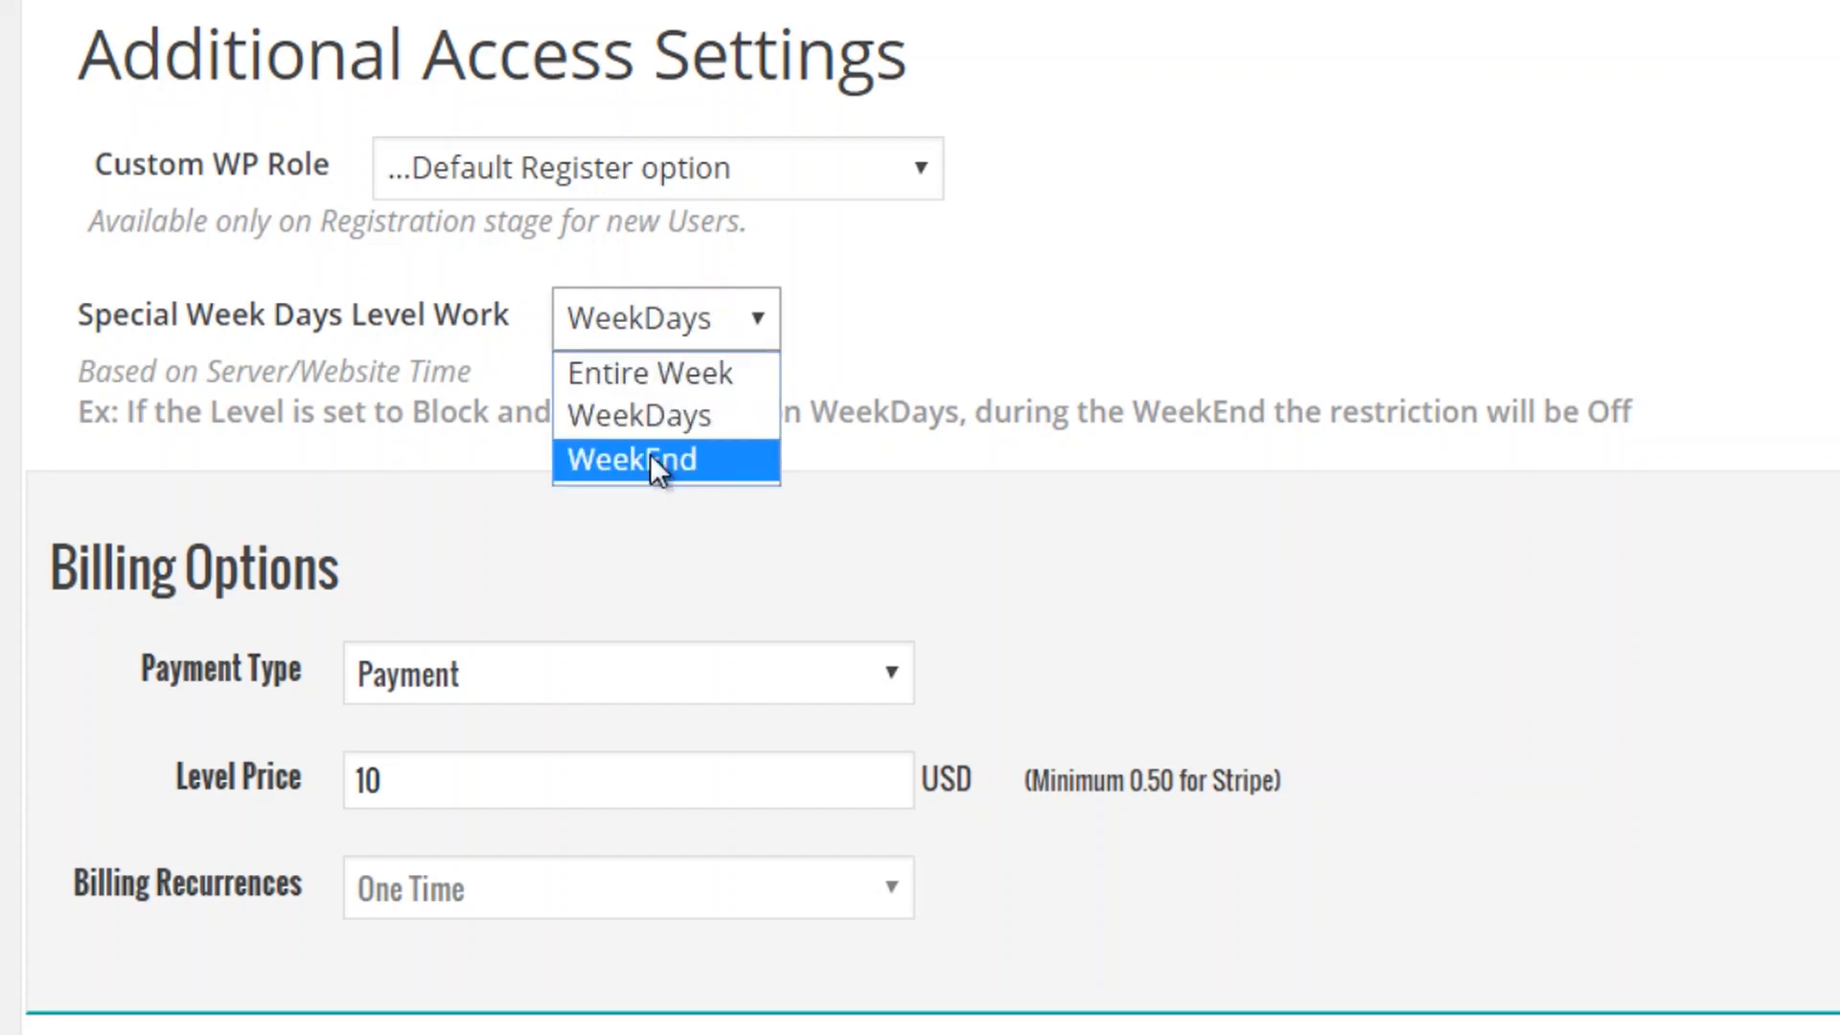
pyautogui.click(650, 460)
pyautogui.click(648, 334)
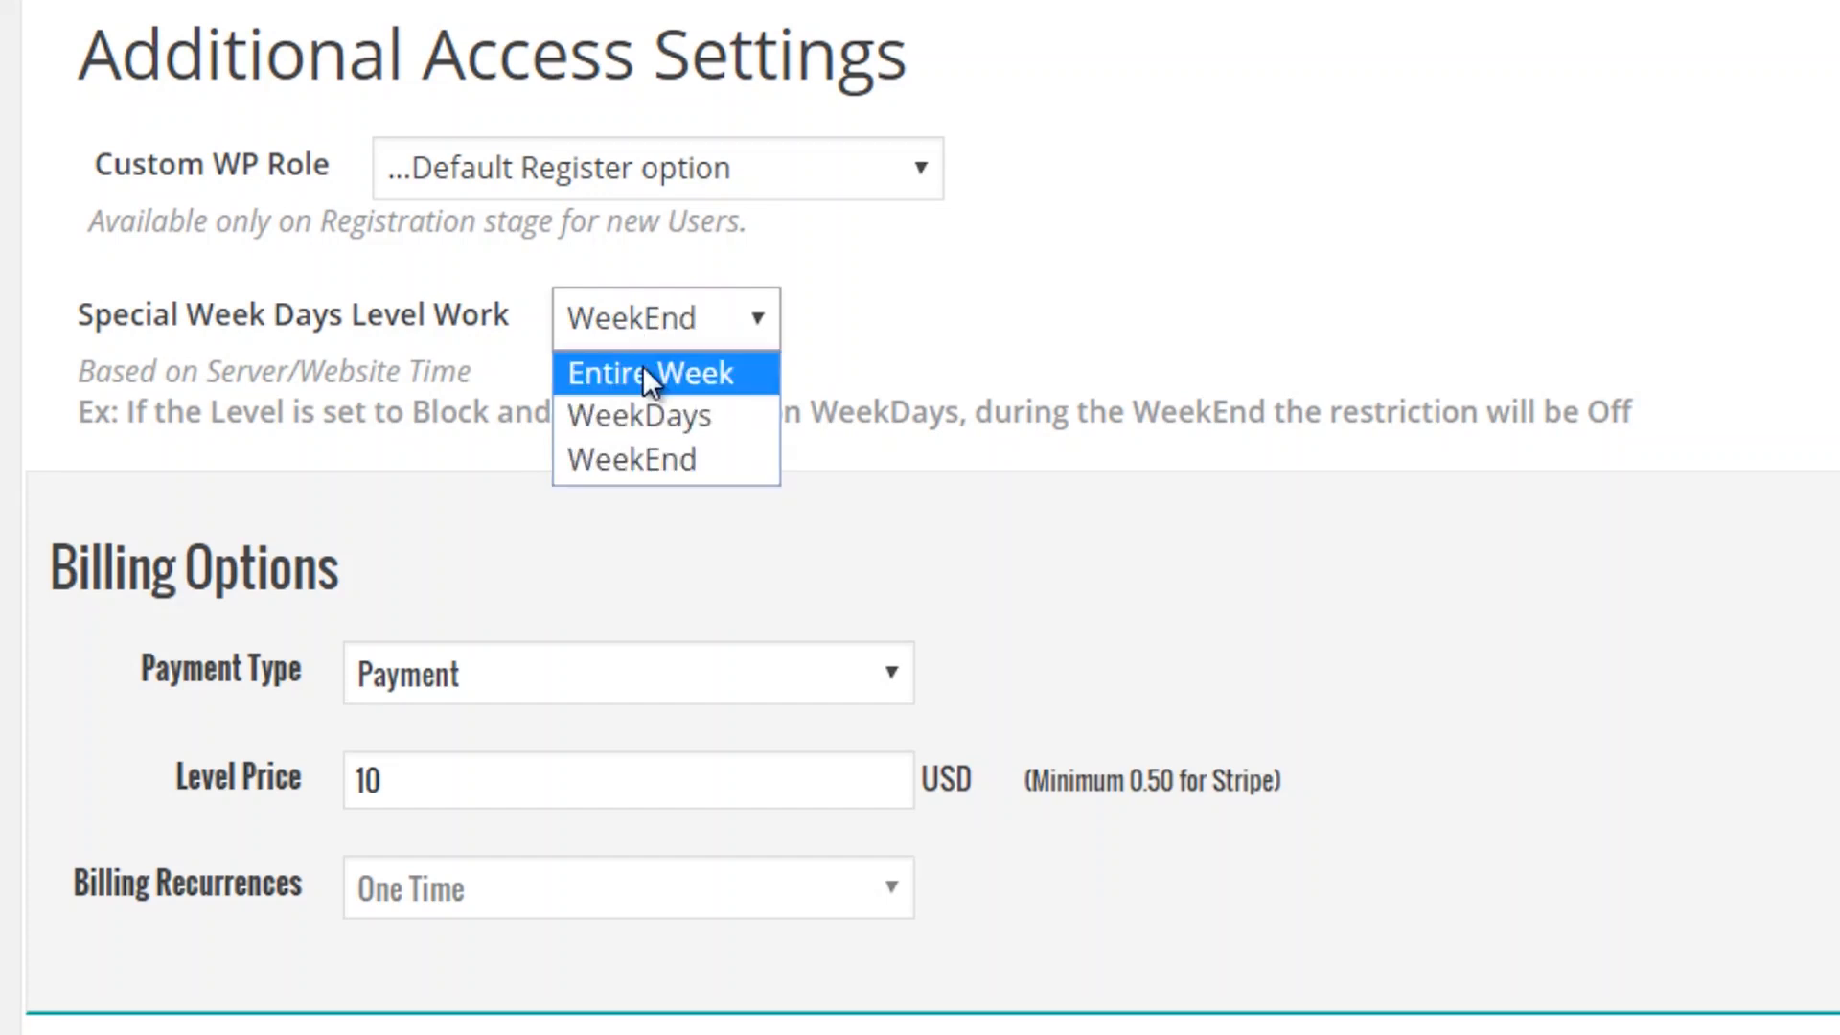
pyautogui.click(644, 377)
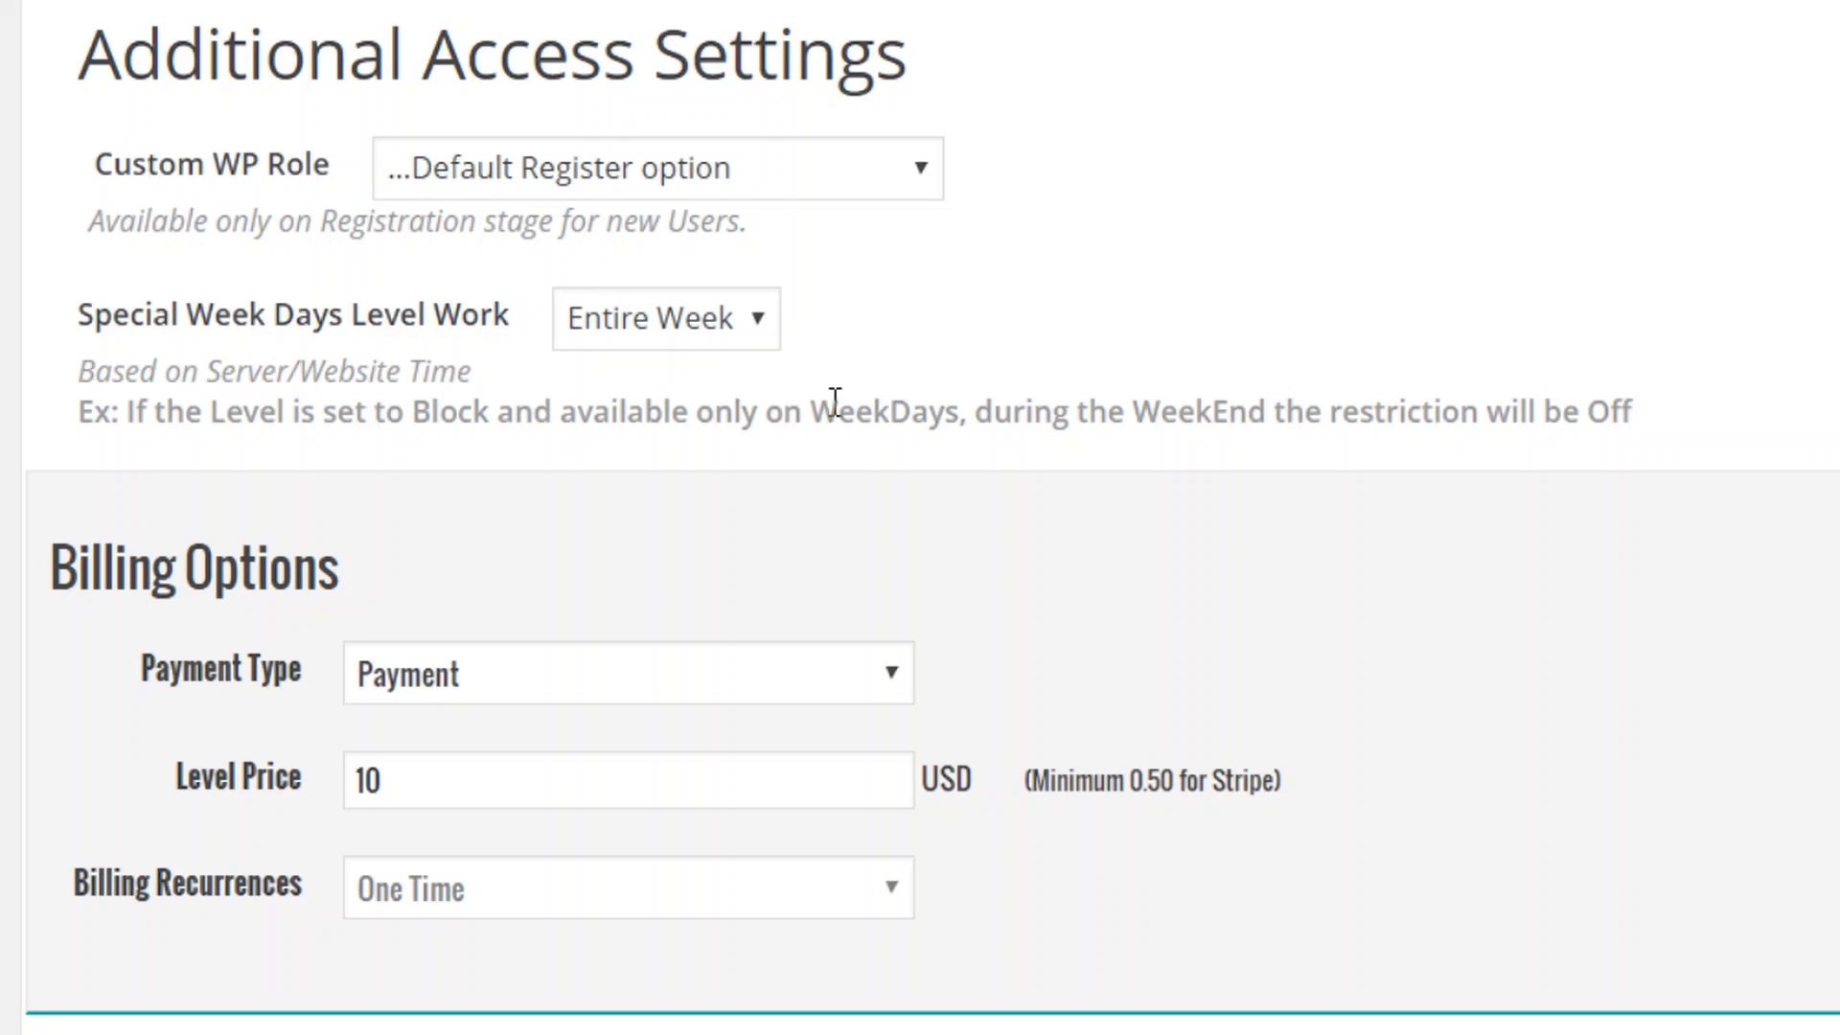
pyautogui.click(739, 343)
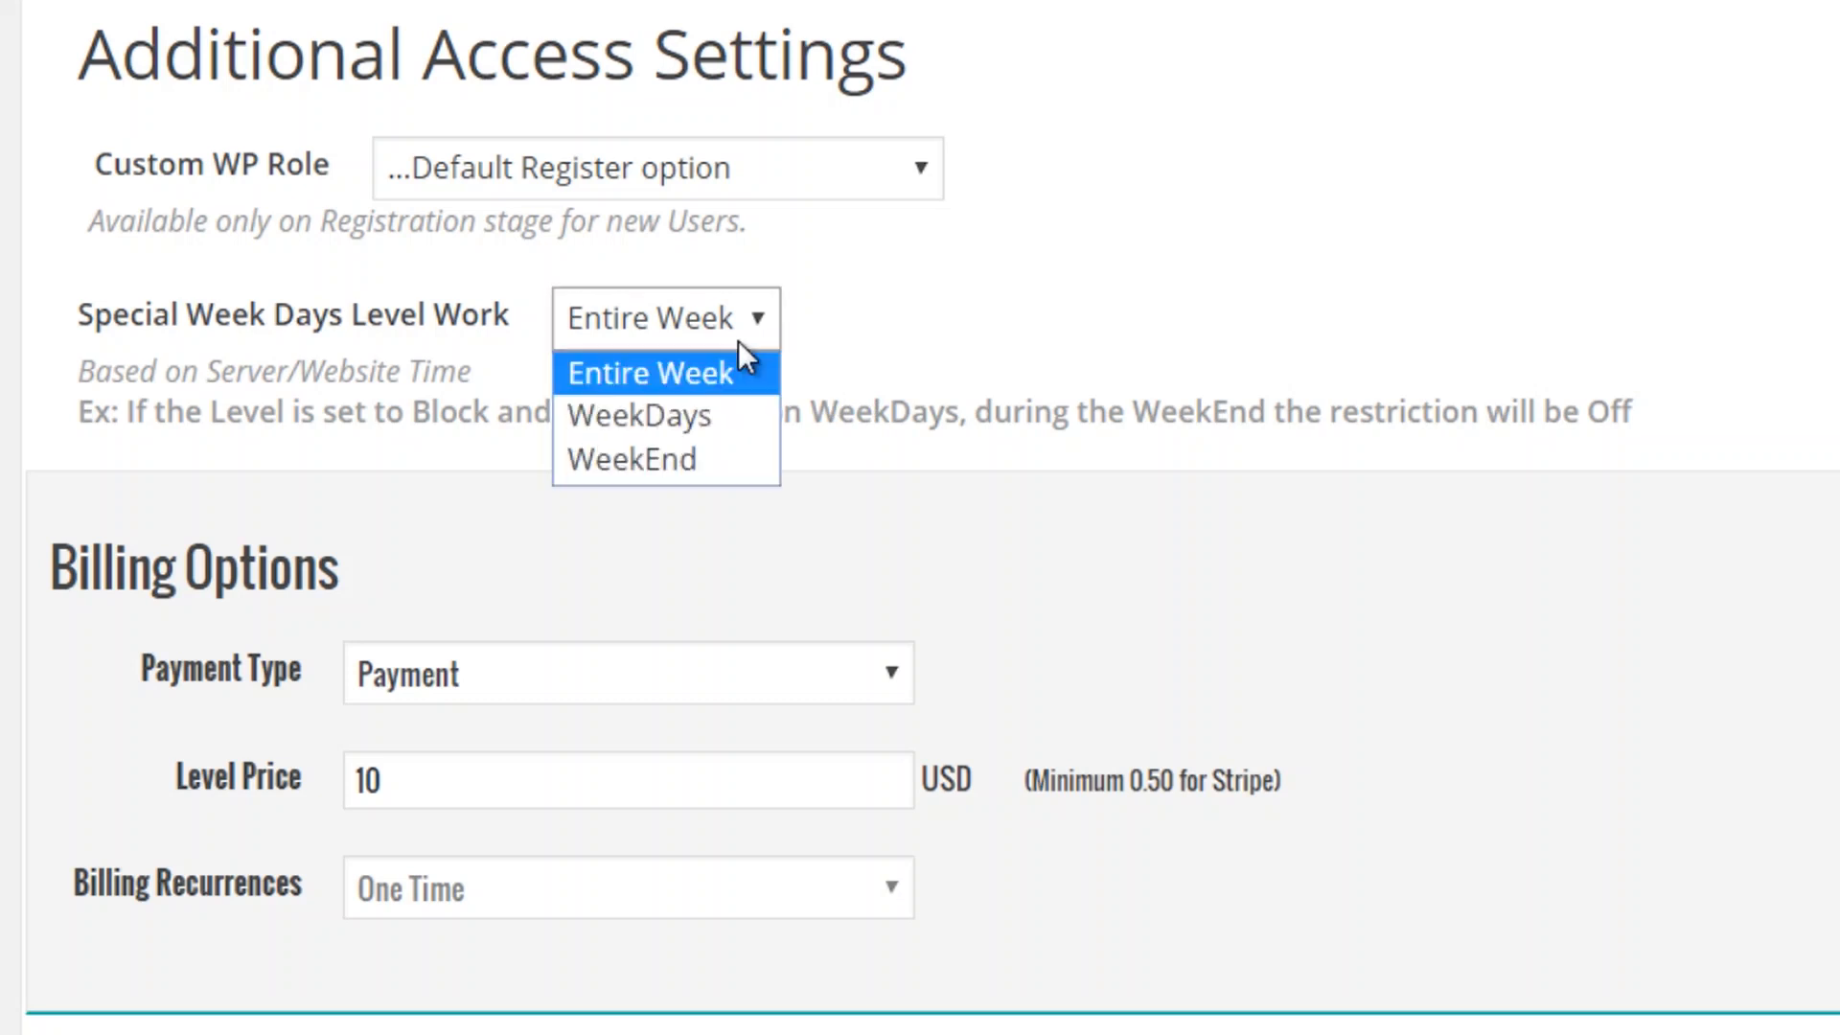
pyautogui.click(720, 416)
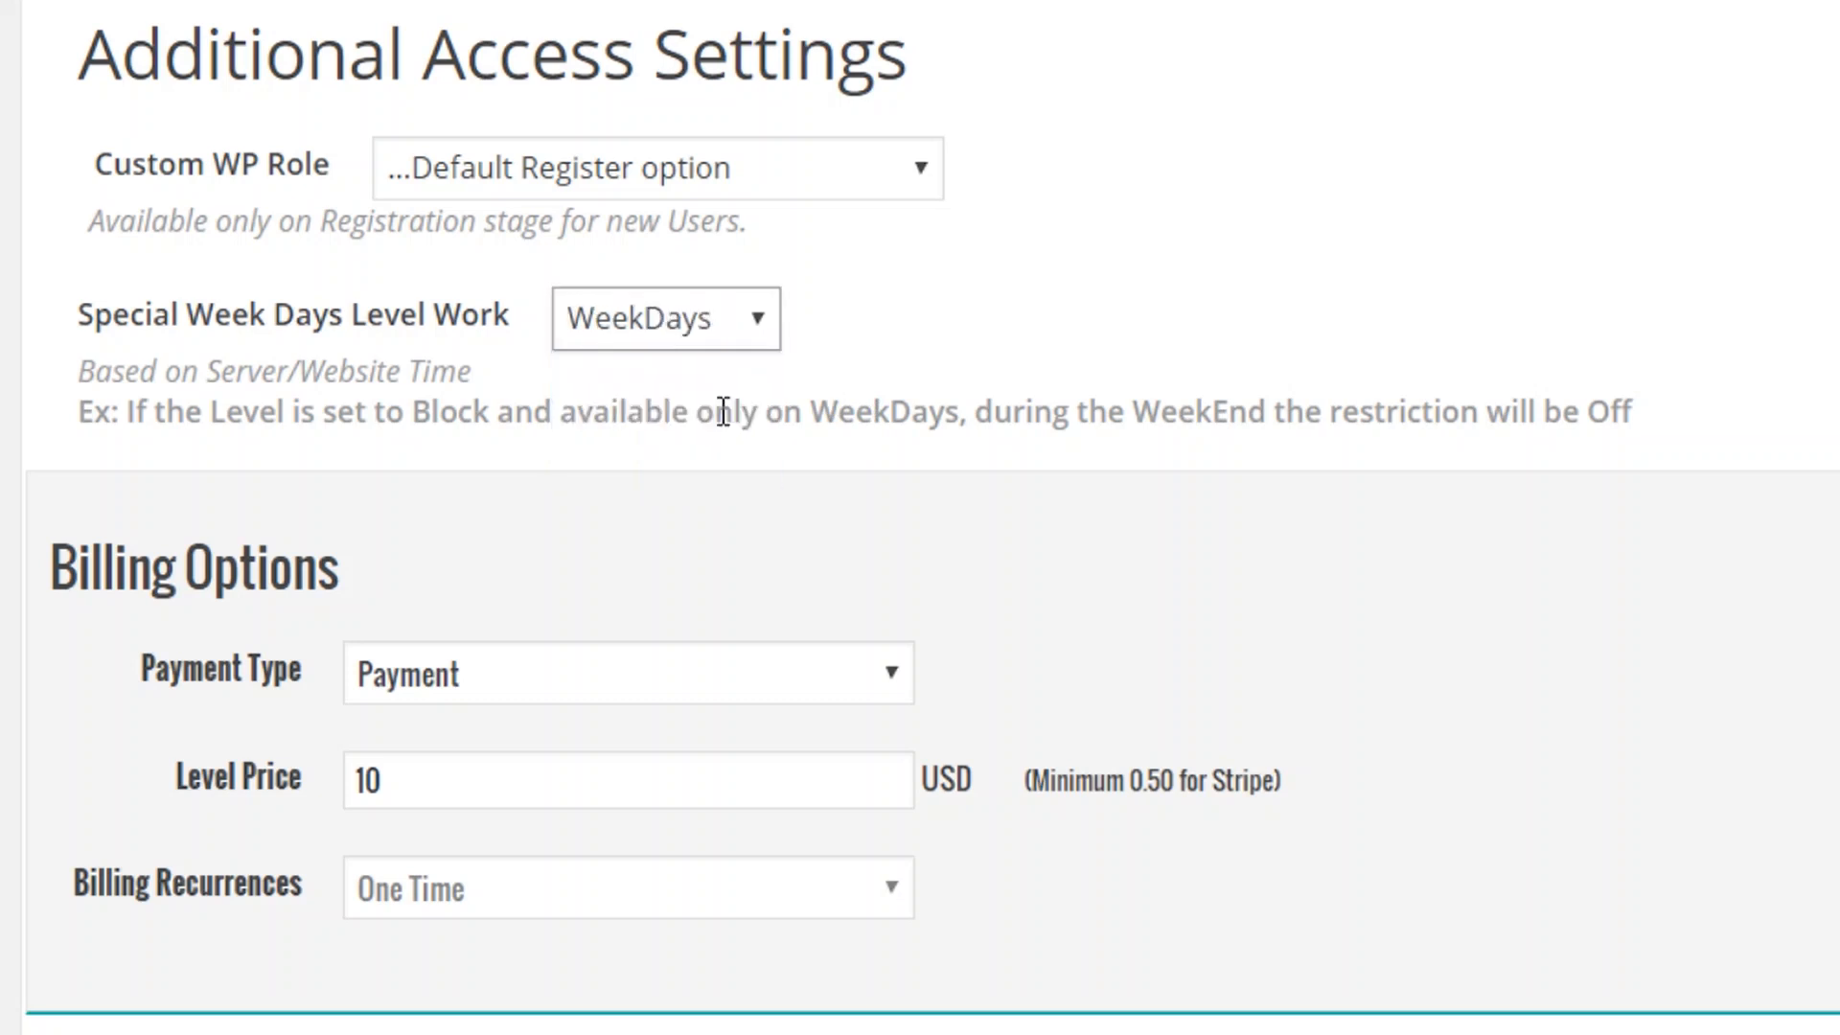
pyautogui.click(726, 311)
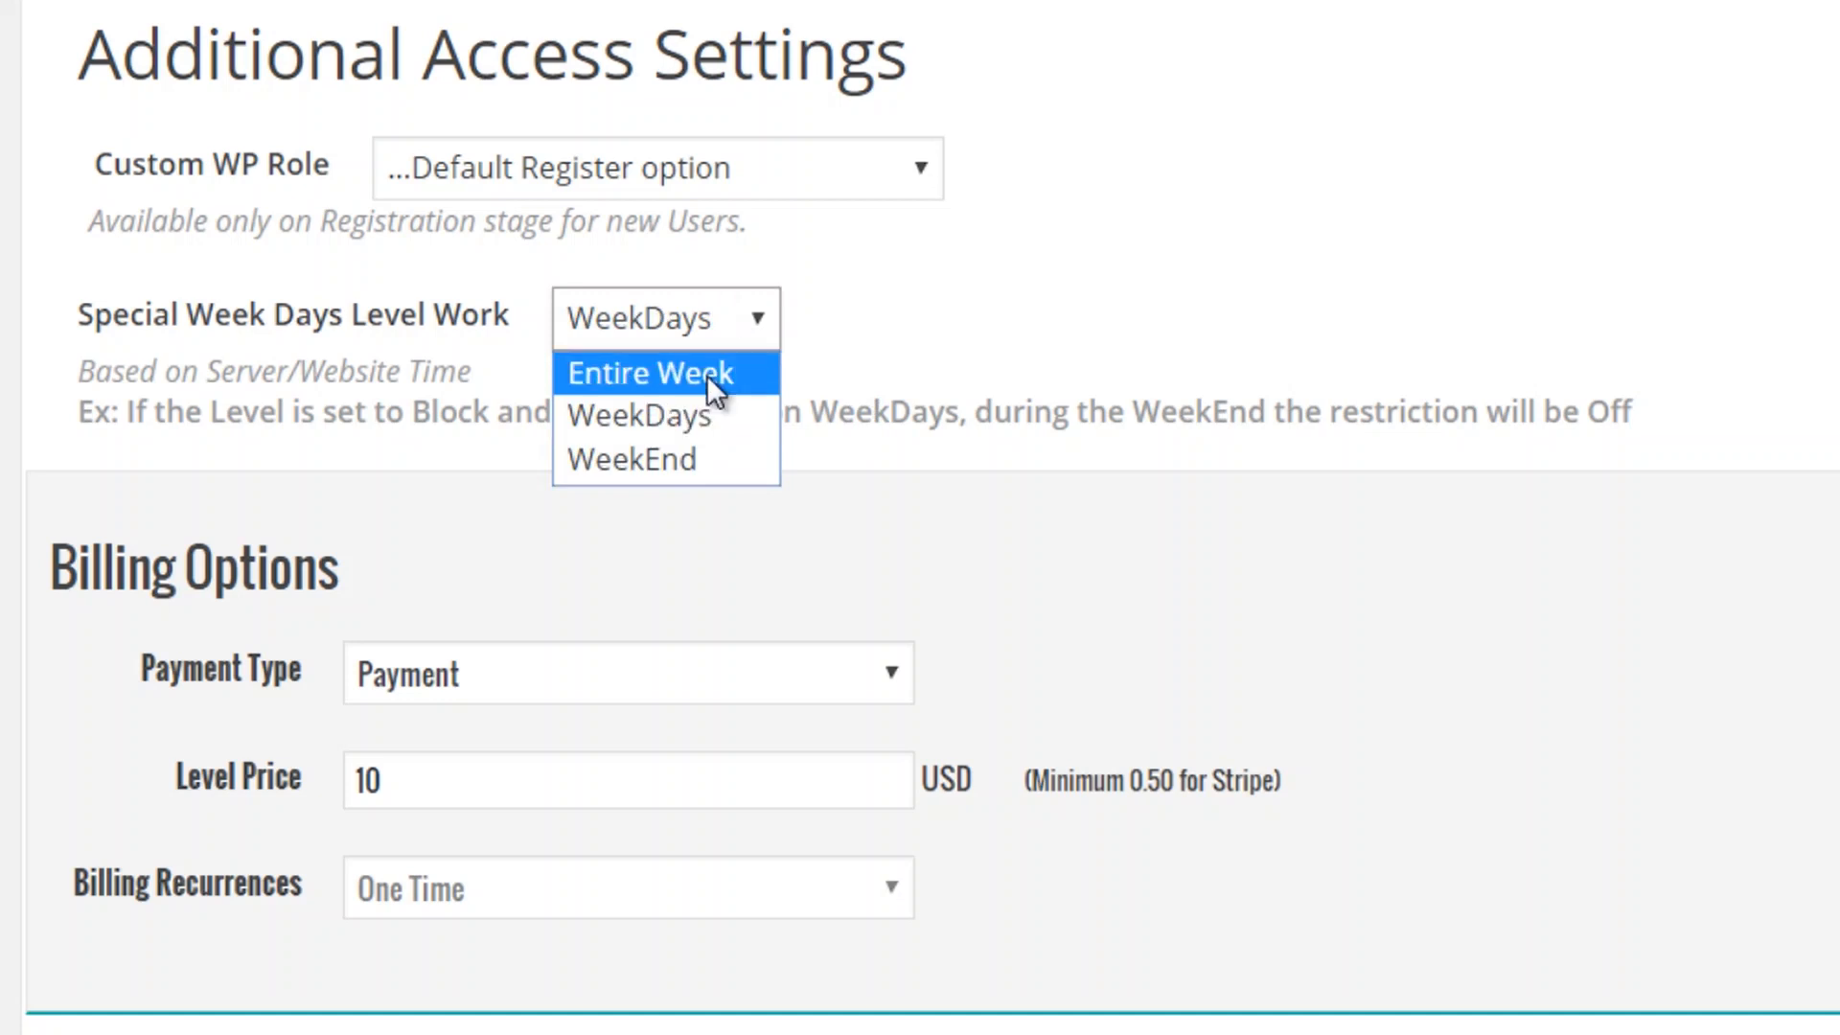
pyautogui.click(705, 376)
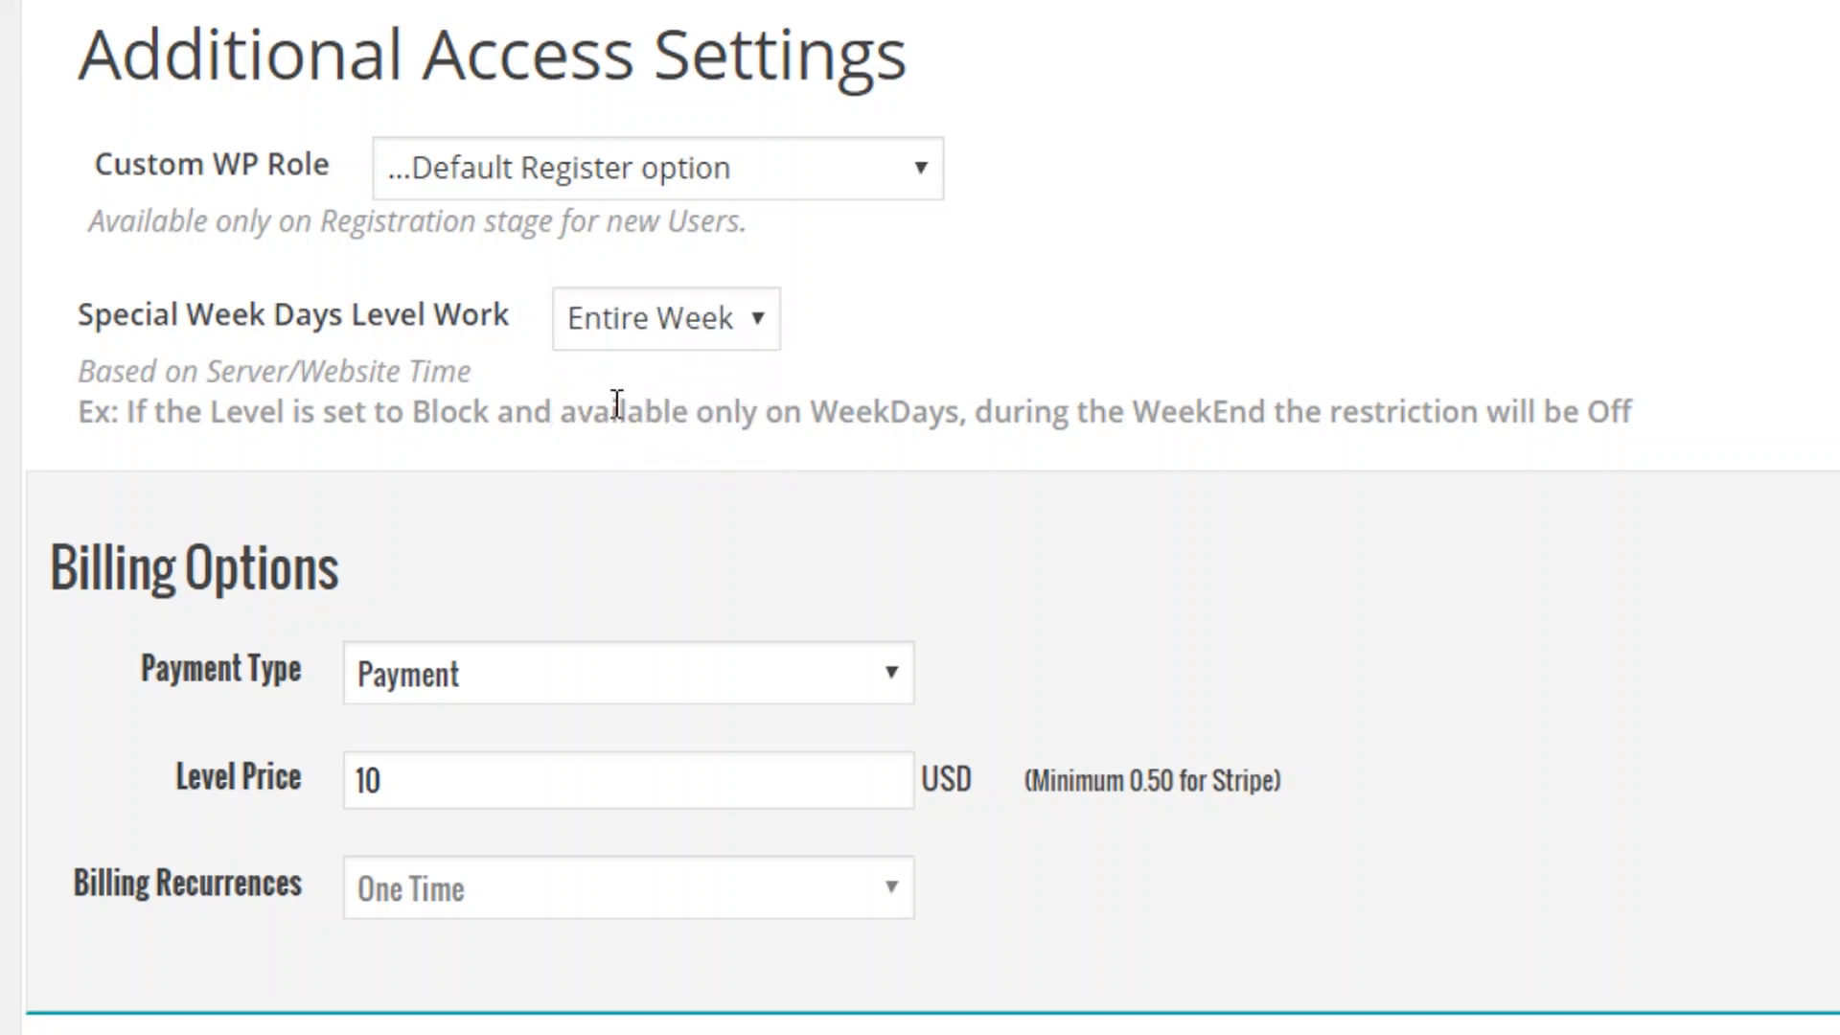
# - Keep the Front End Offer's payment type as Payment and set its level price to 197 USD
pyautogui.scroll(-4, 618, 422)
pyautogui.scroll(-1, 613, 405)
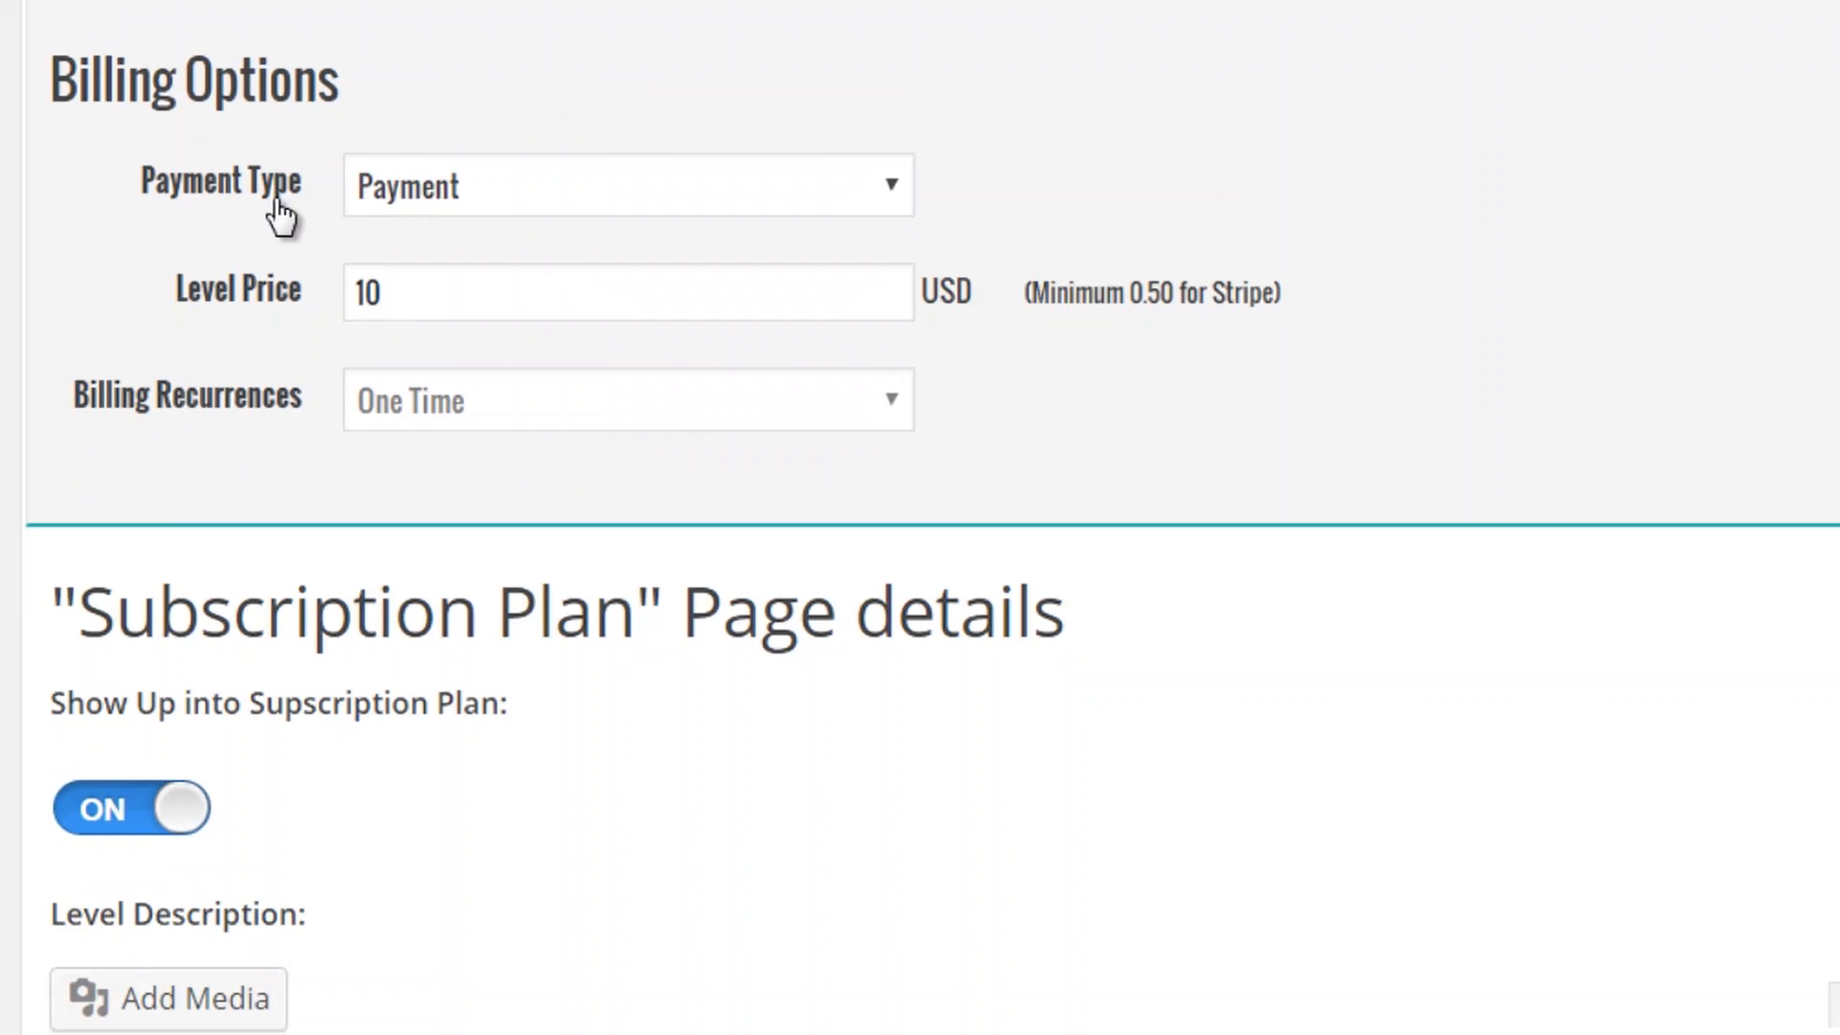
pyautogui.click(410, 180)
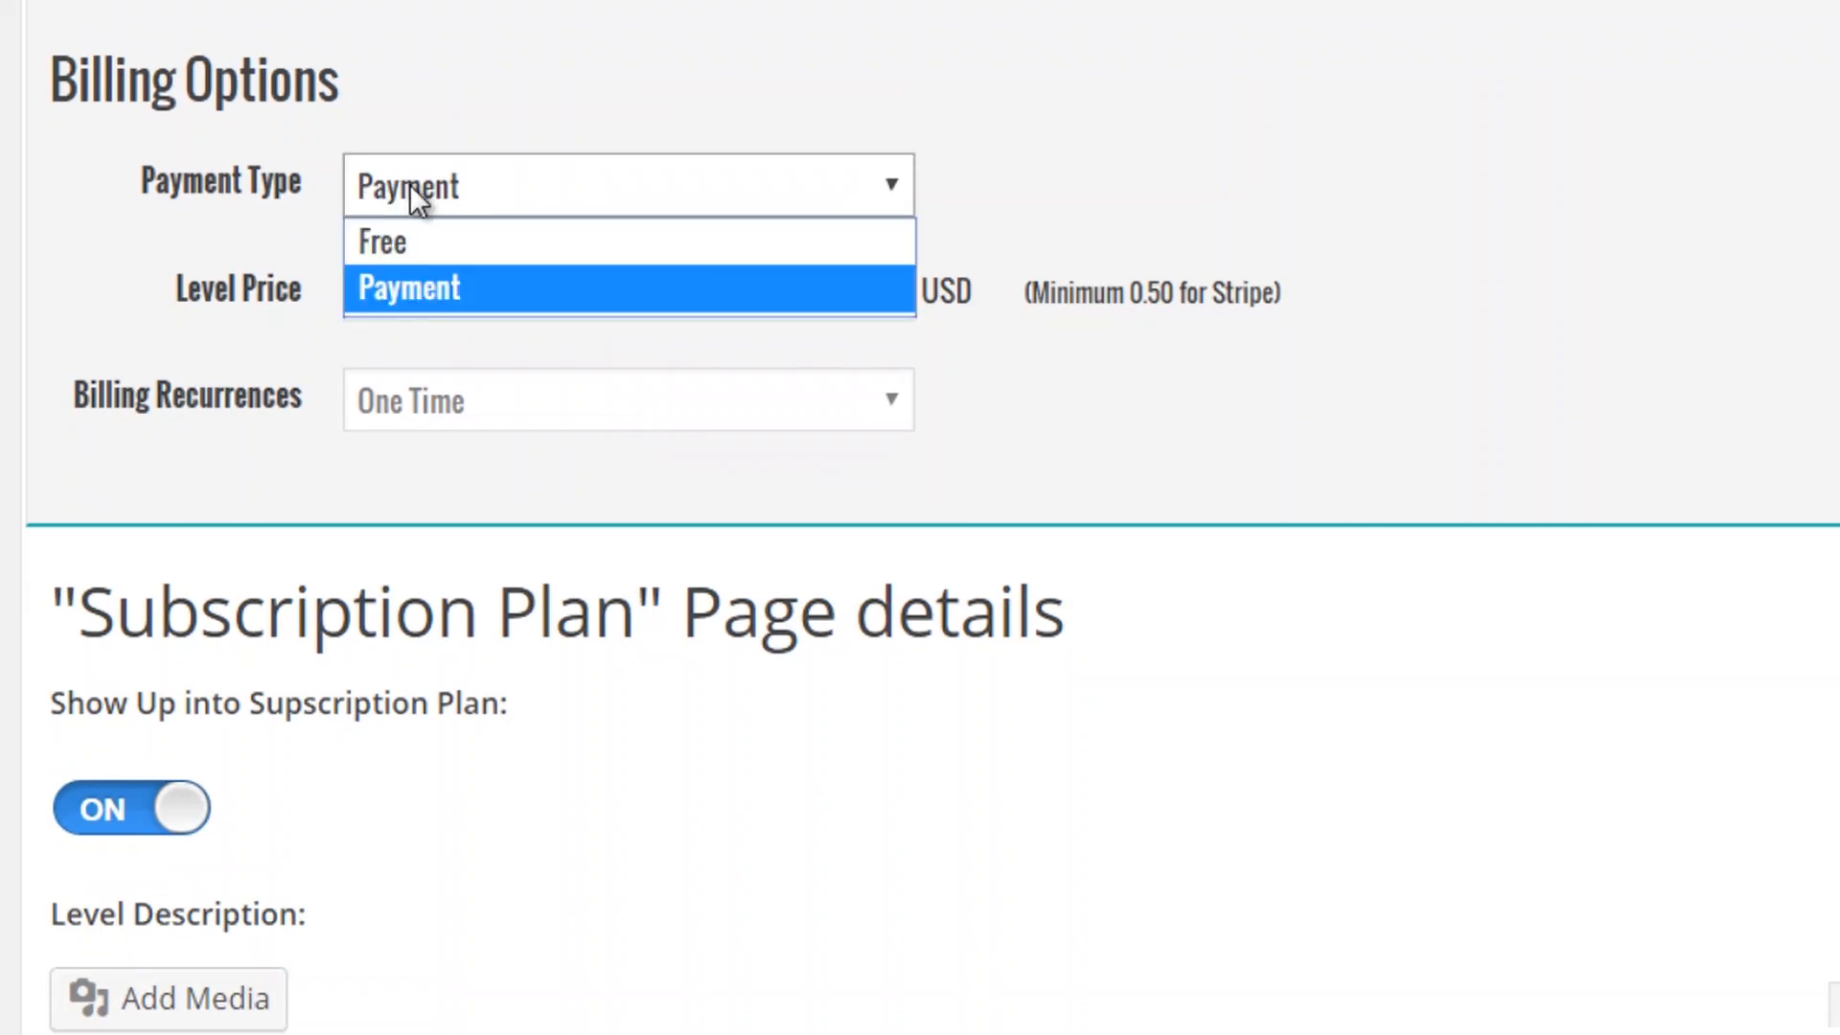
pyautogui.click(418, 282)
pyautogui.click(328, 291)
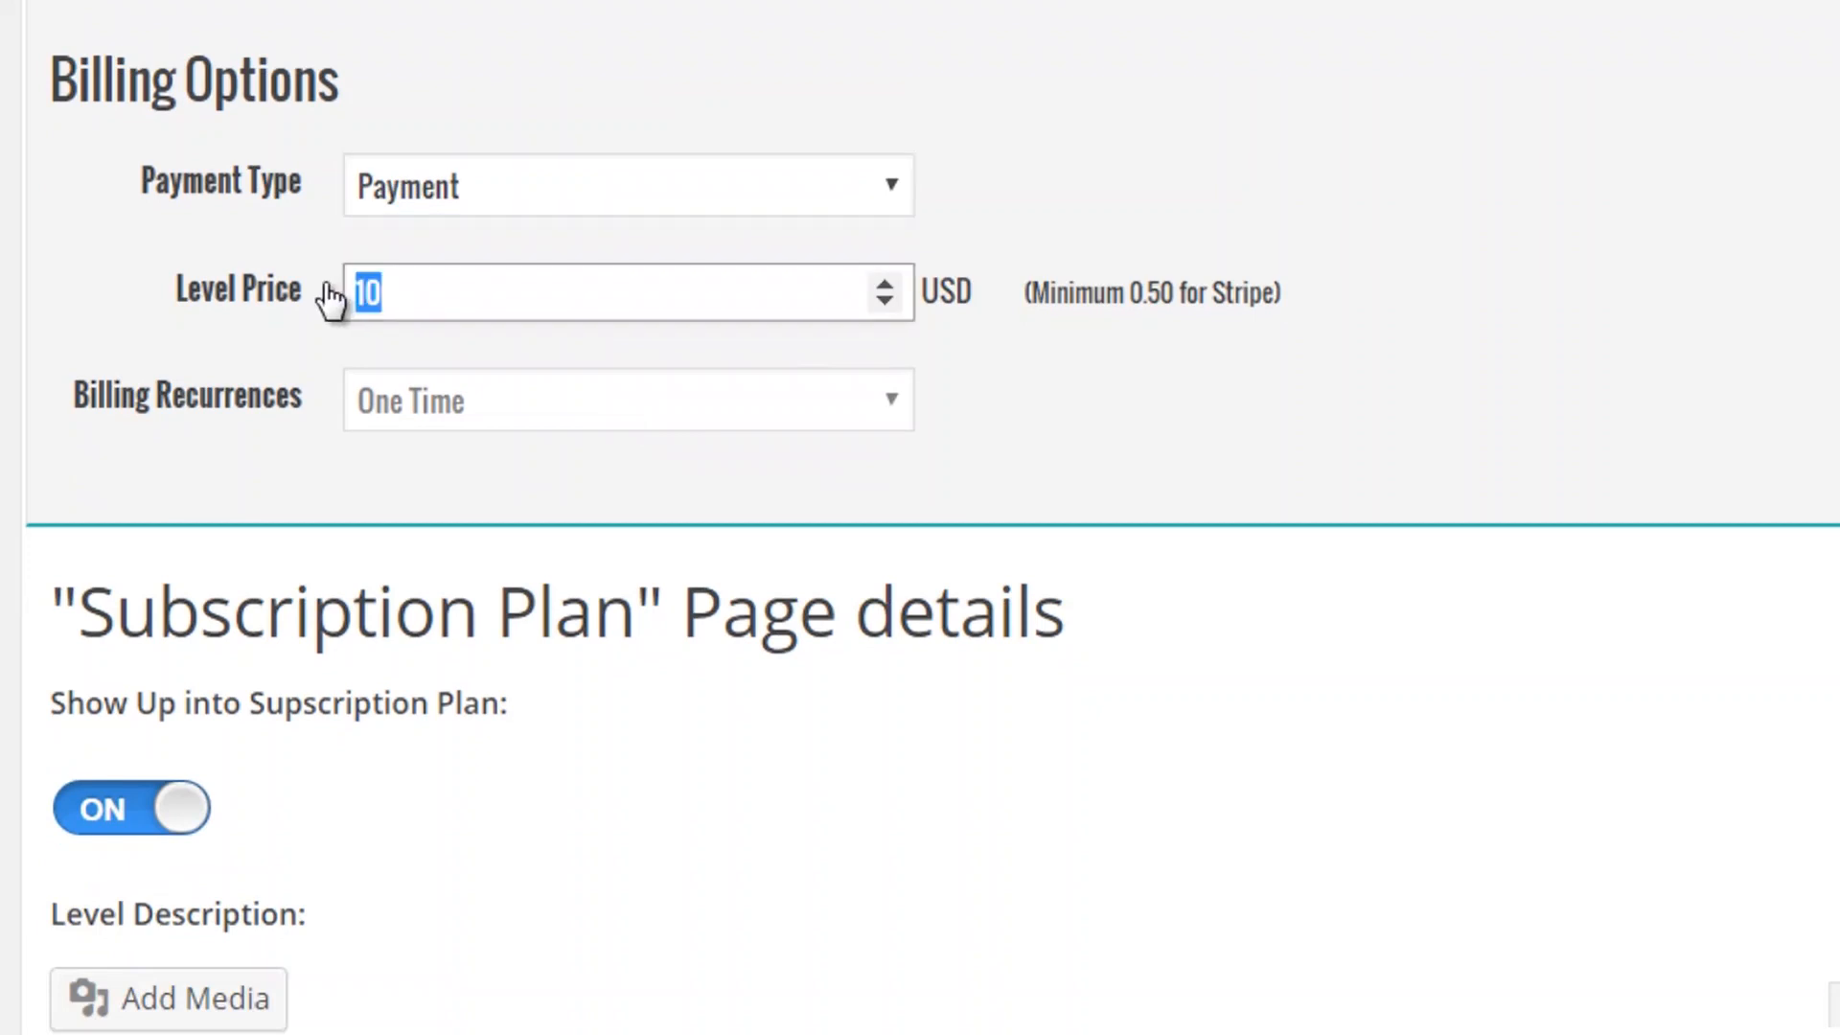
pyautogui.write('197')
# - Set the Front End Offer's price text to "only $197" and save the level
pyautogui.scroll(-2, 521, 757)
pyautogui.scroll(-6, 519, 757)
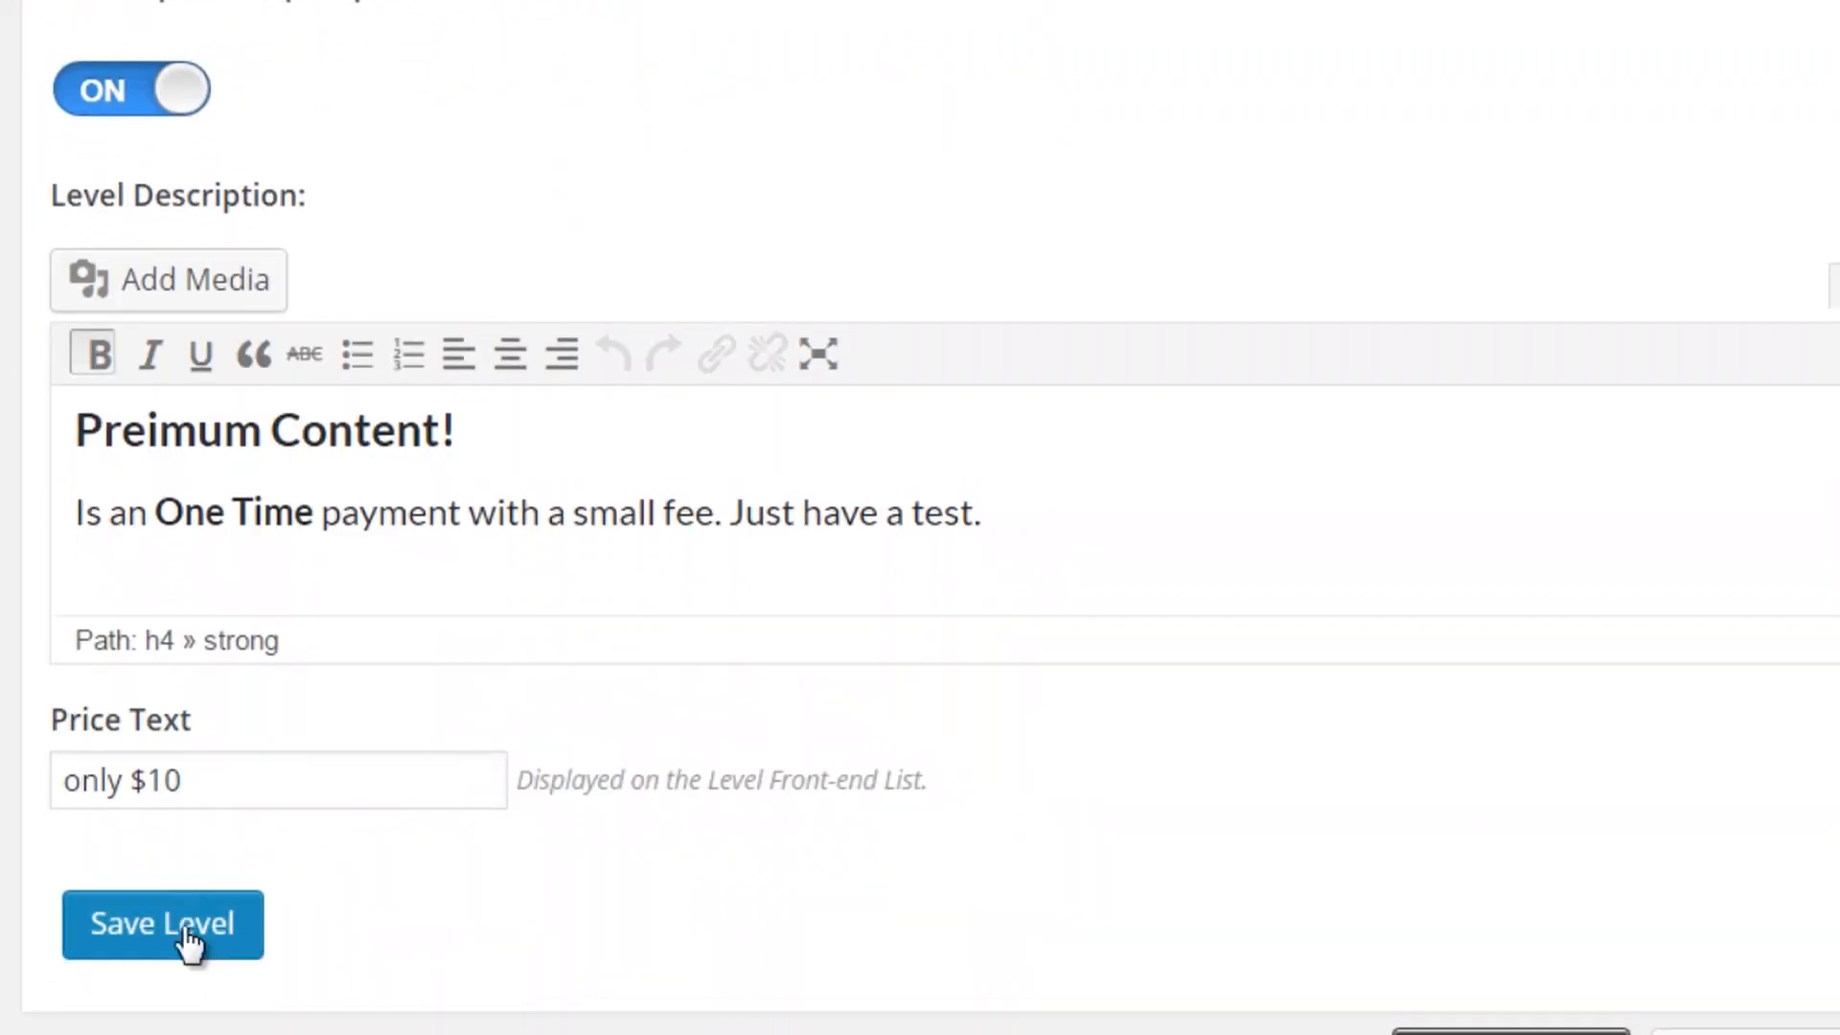
pyautogui.moveTo(194, 777); pyautogui.dragTo(145, 786)
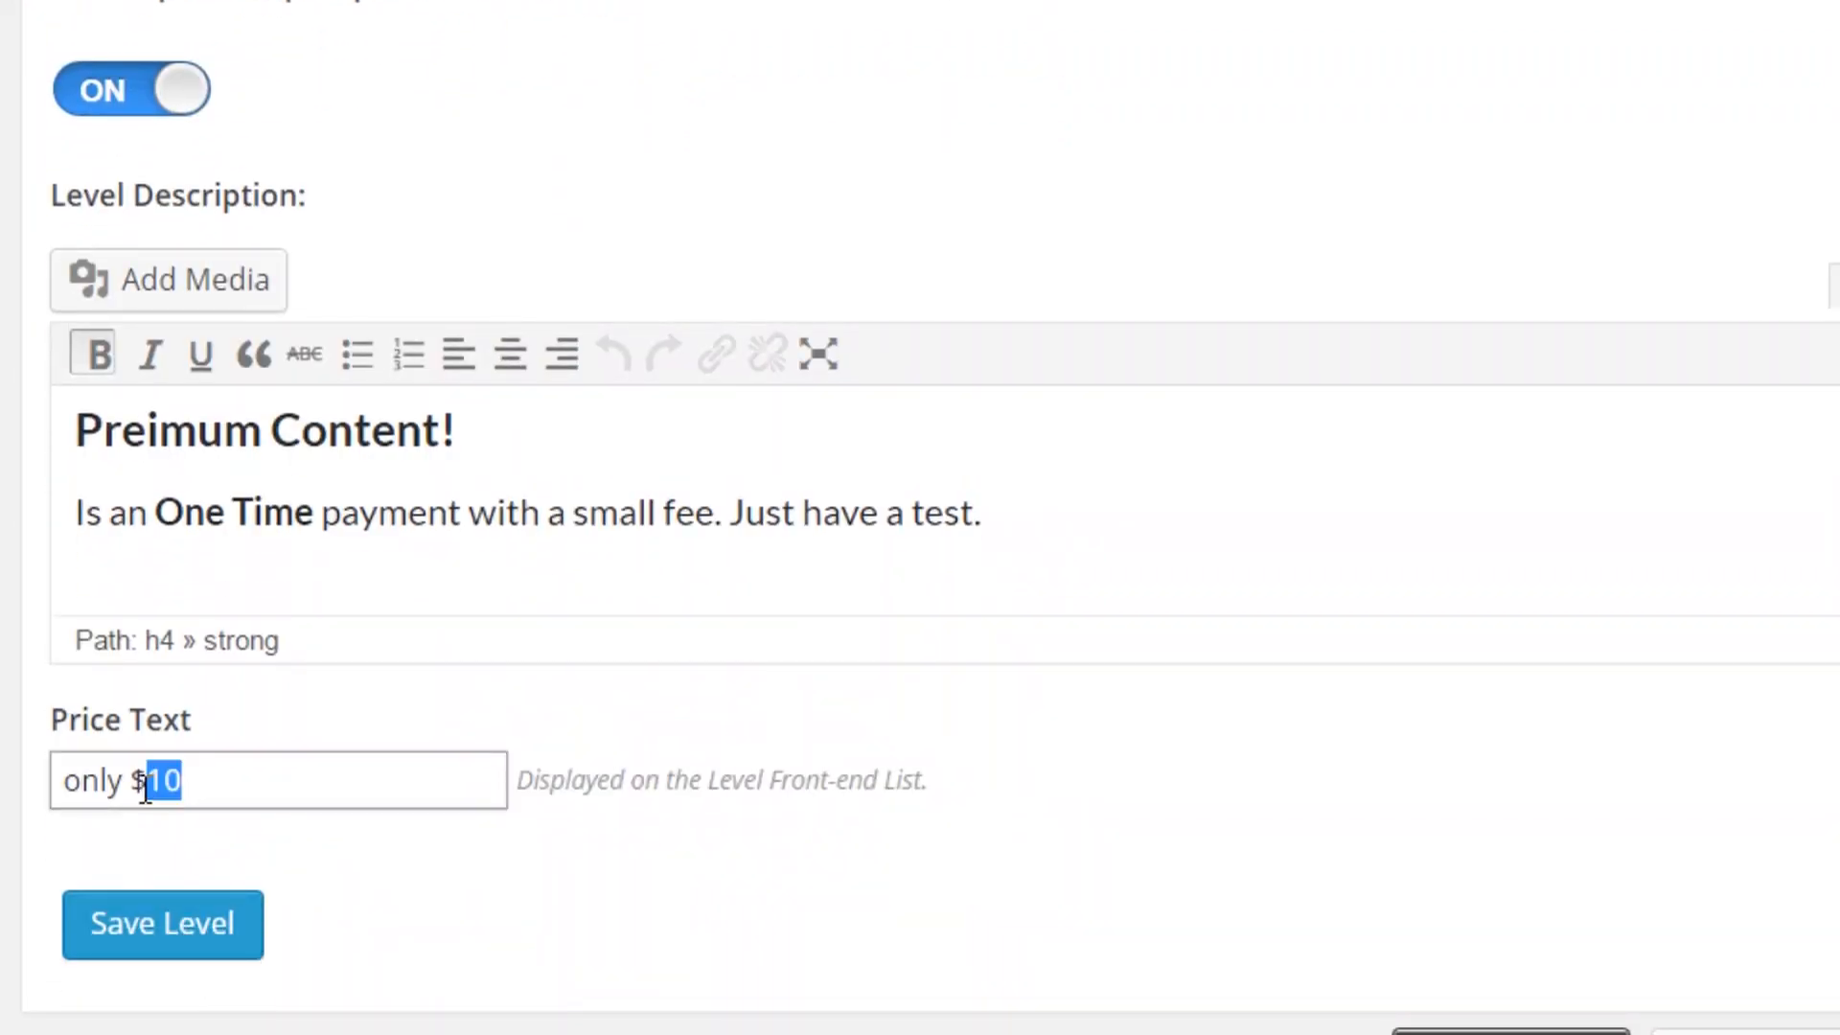
pyautogui.write('197')
pyautogui.click(221, 918)
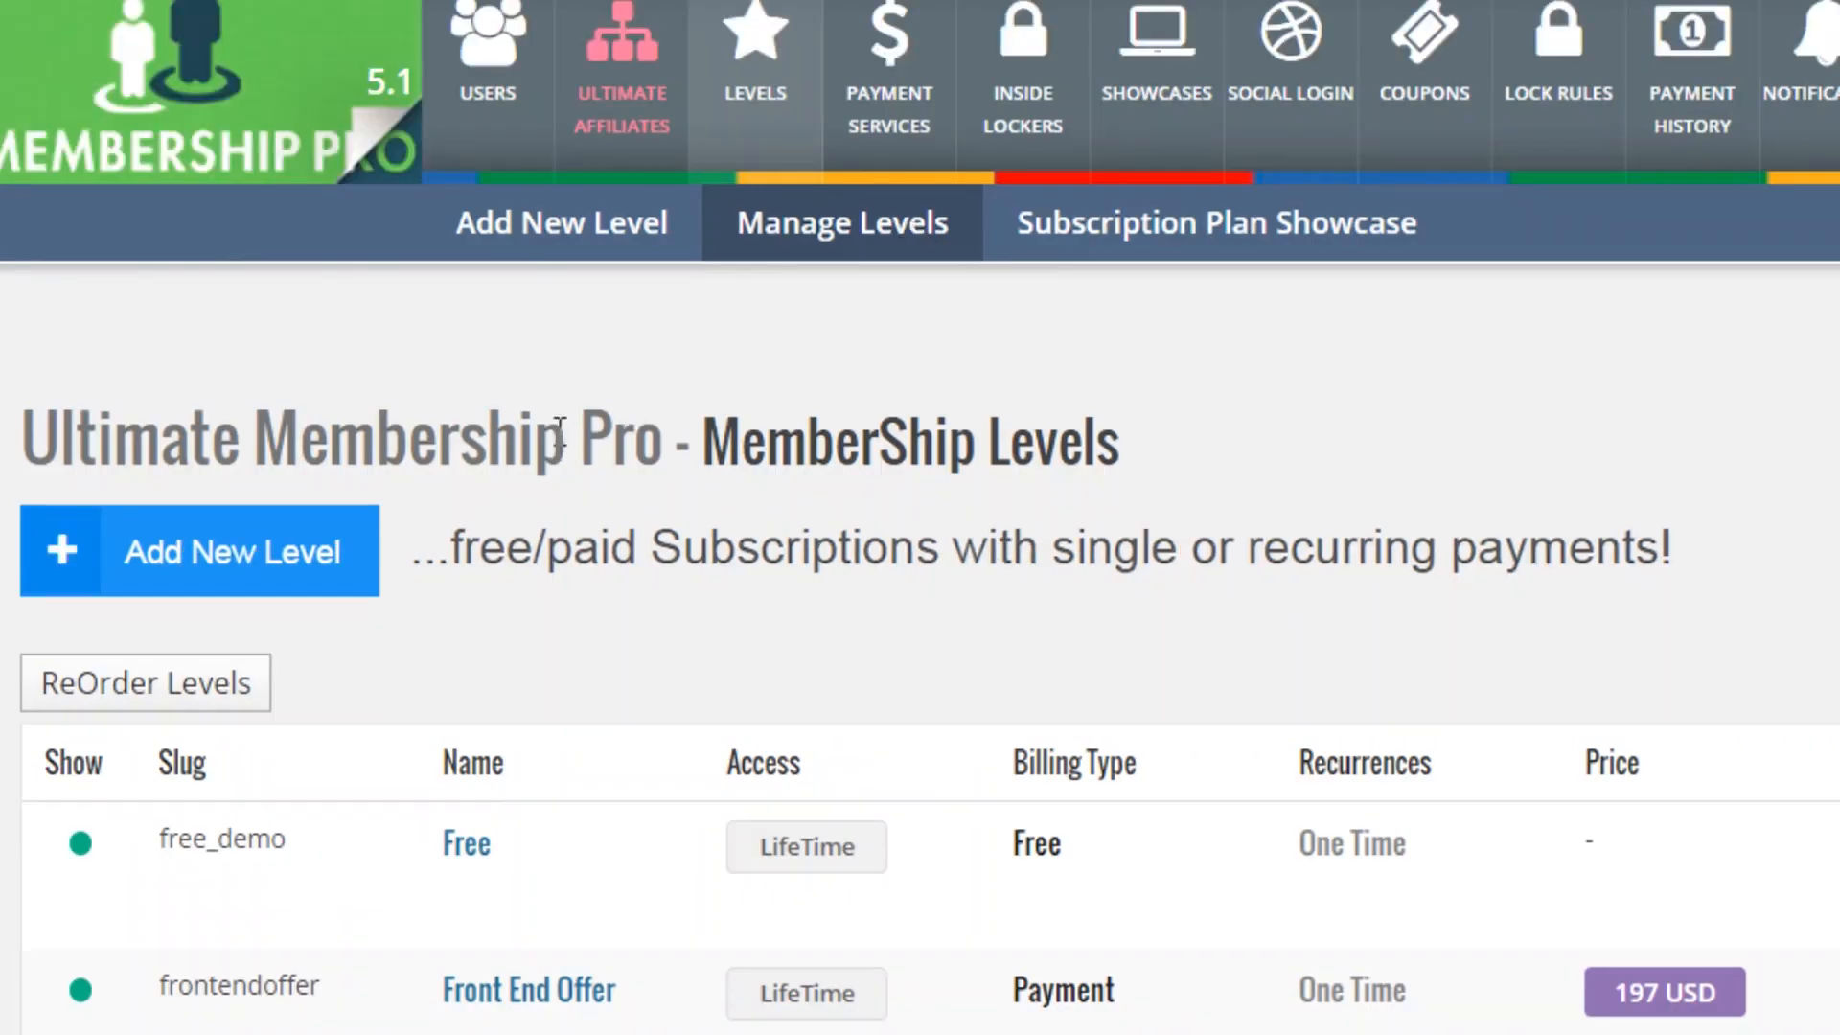
# - Open the recurring_demo level for editing and set its label to "Community Plan"
pyautogui.scroll(-5, 561, 452)
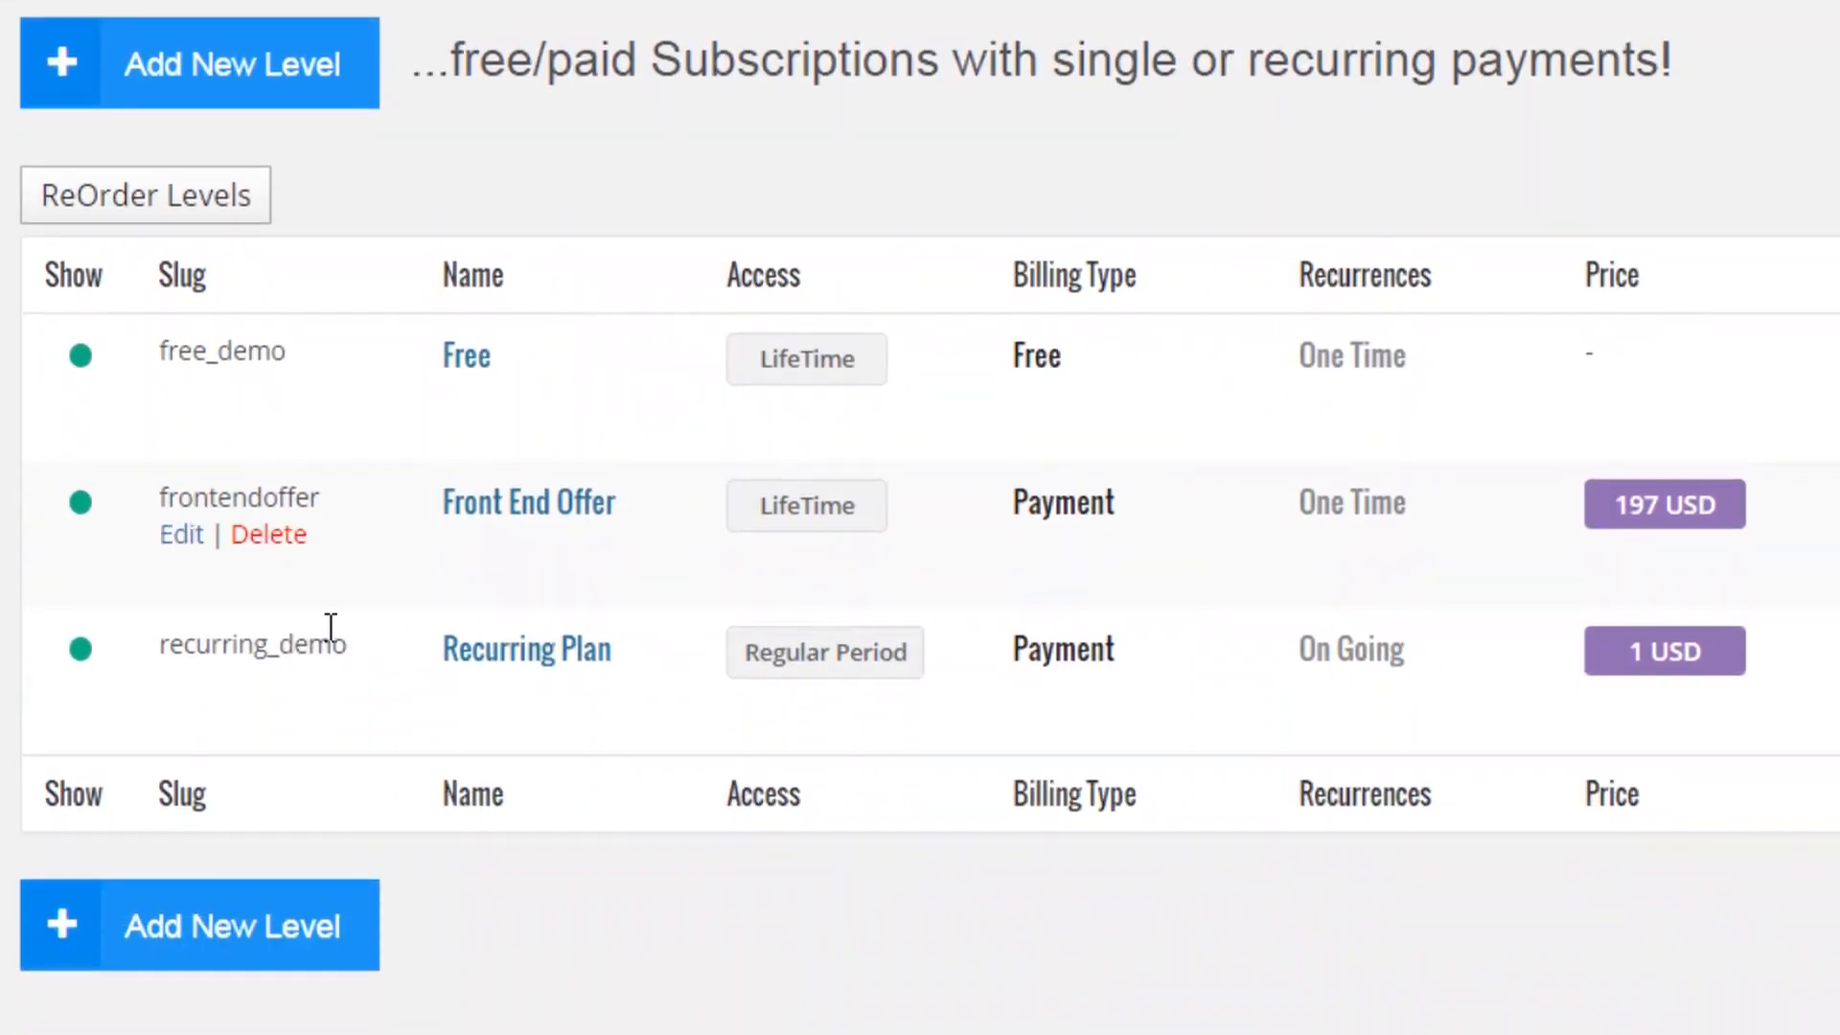
pyautogui.moveTo(152, 696)
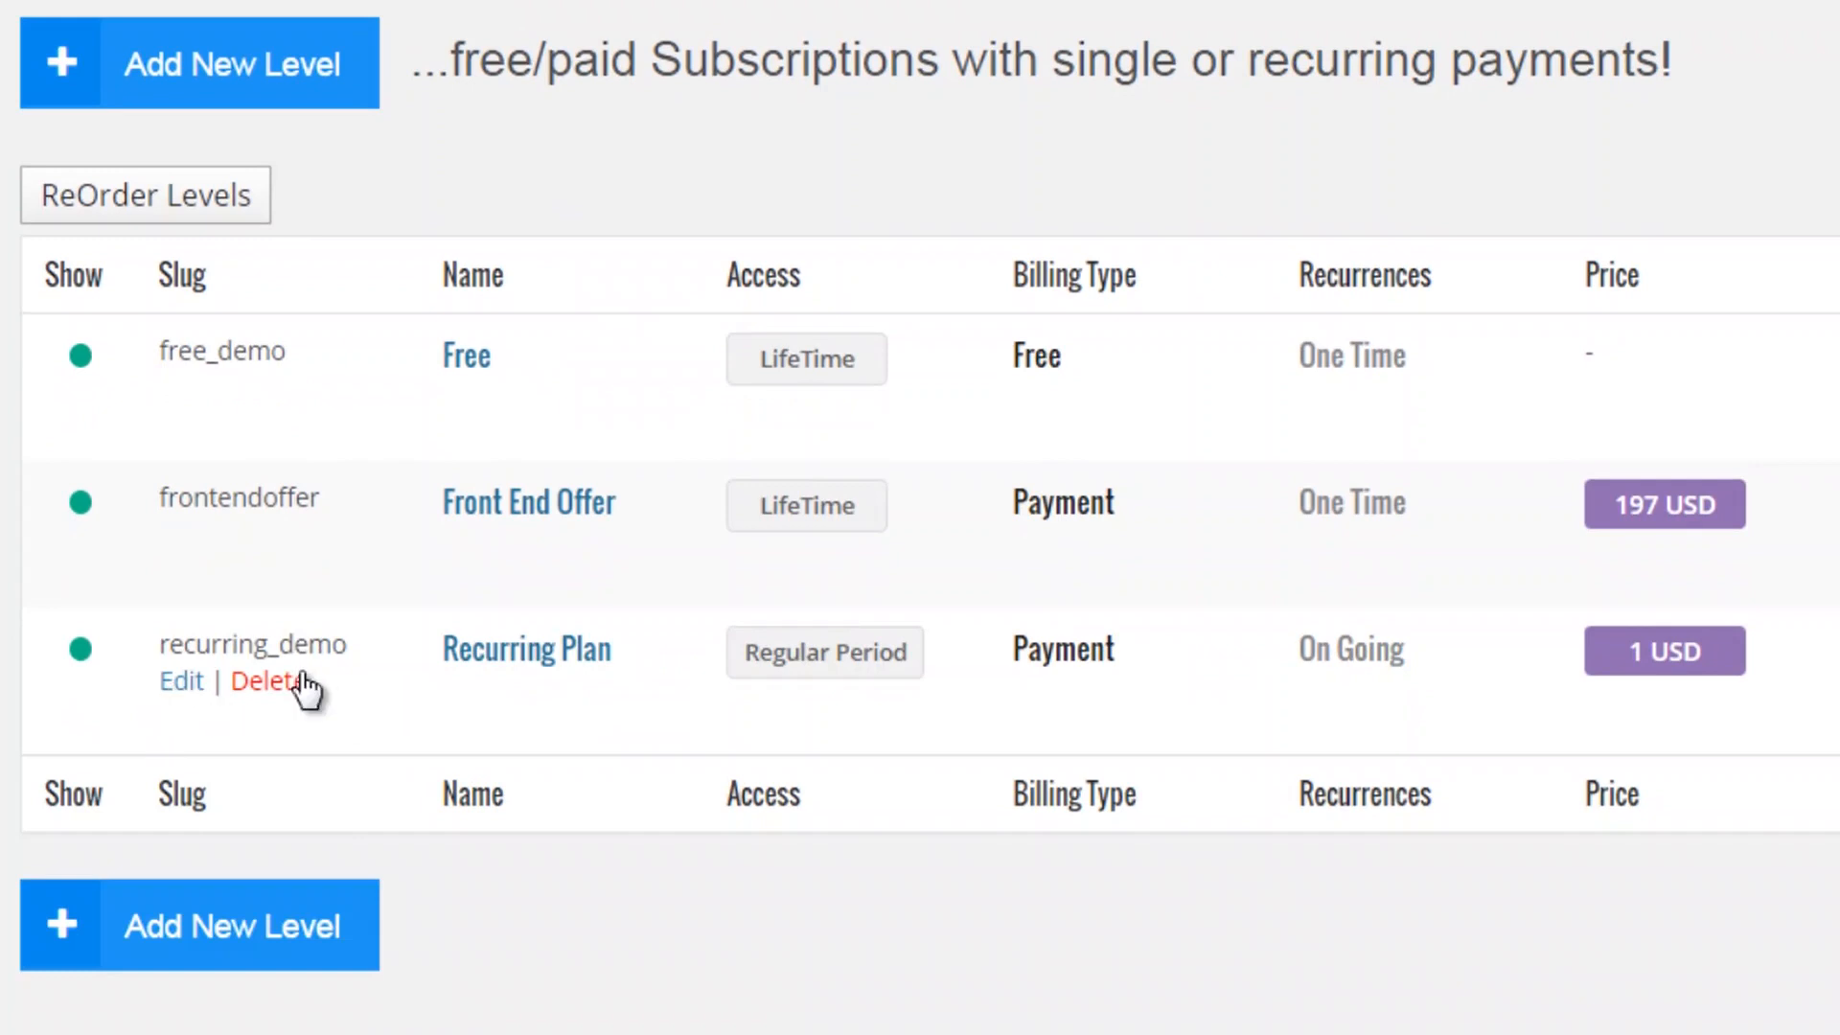
pyautogui.click(171, 697)
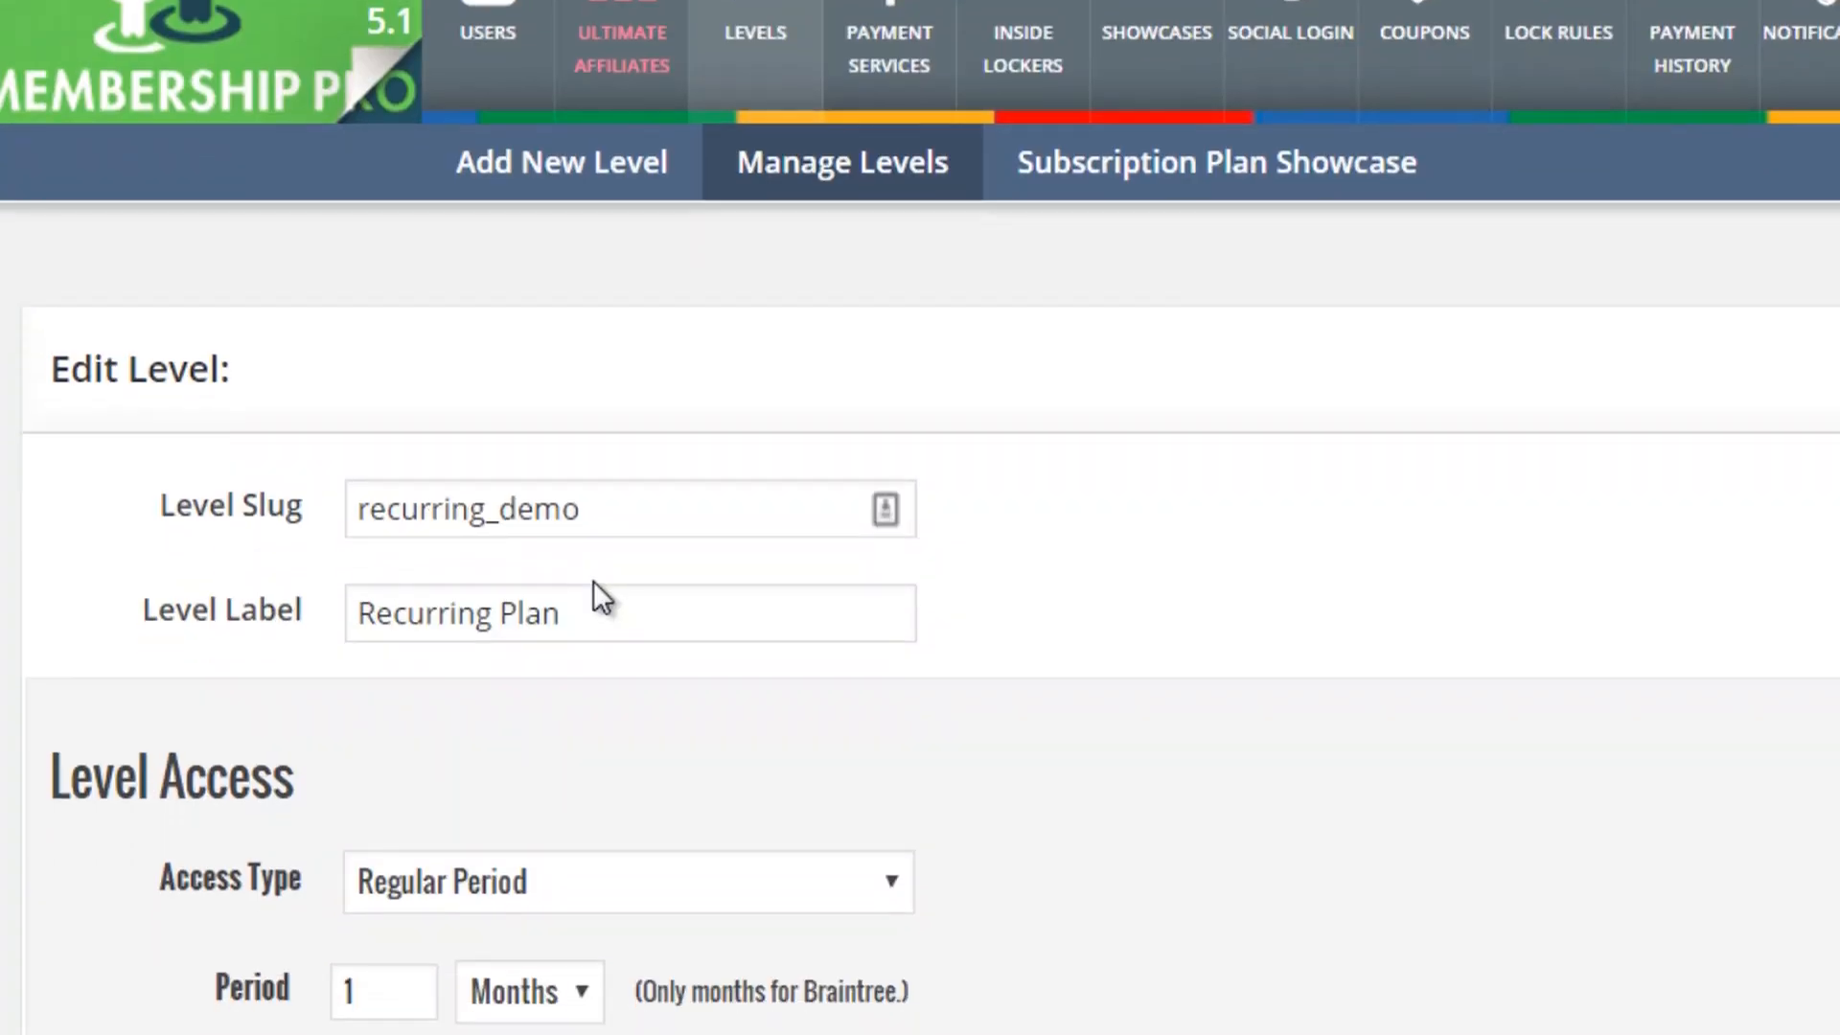
pyautogui.click(587, 674)
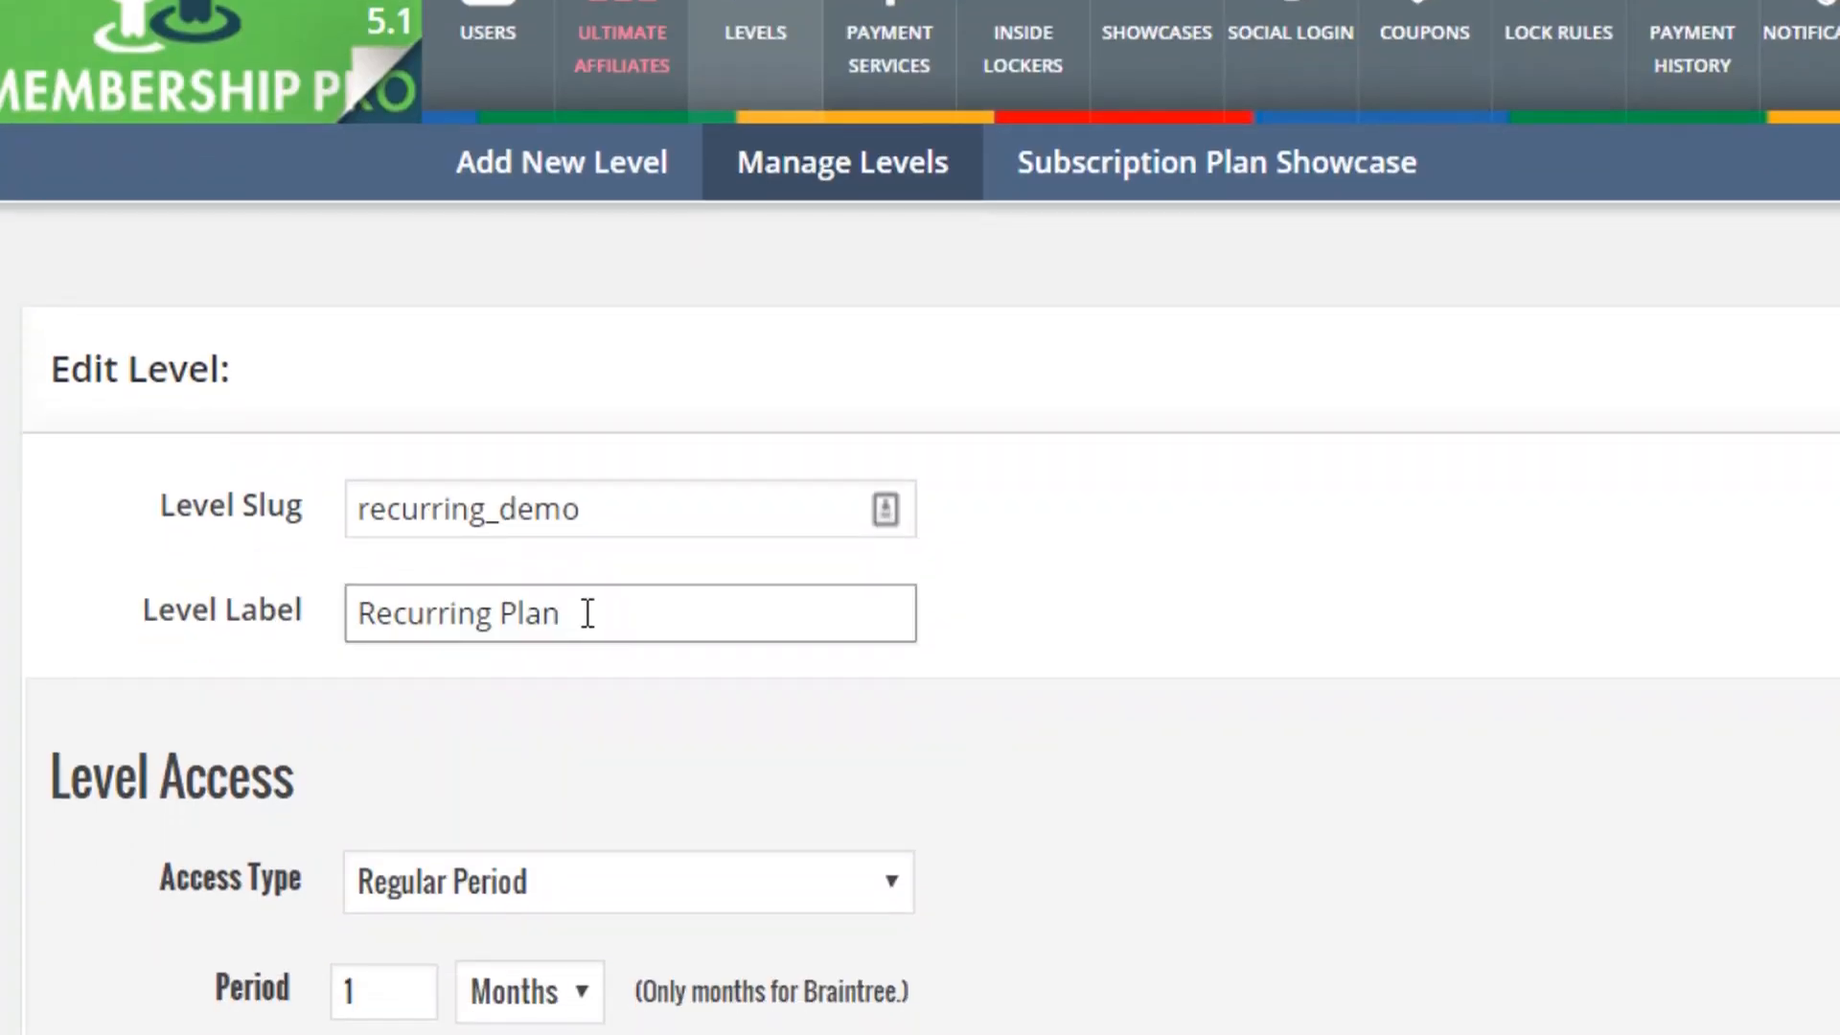
pyautogui.press('Home')
pyautogui.write('Community')
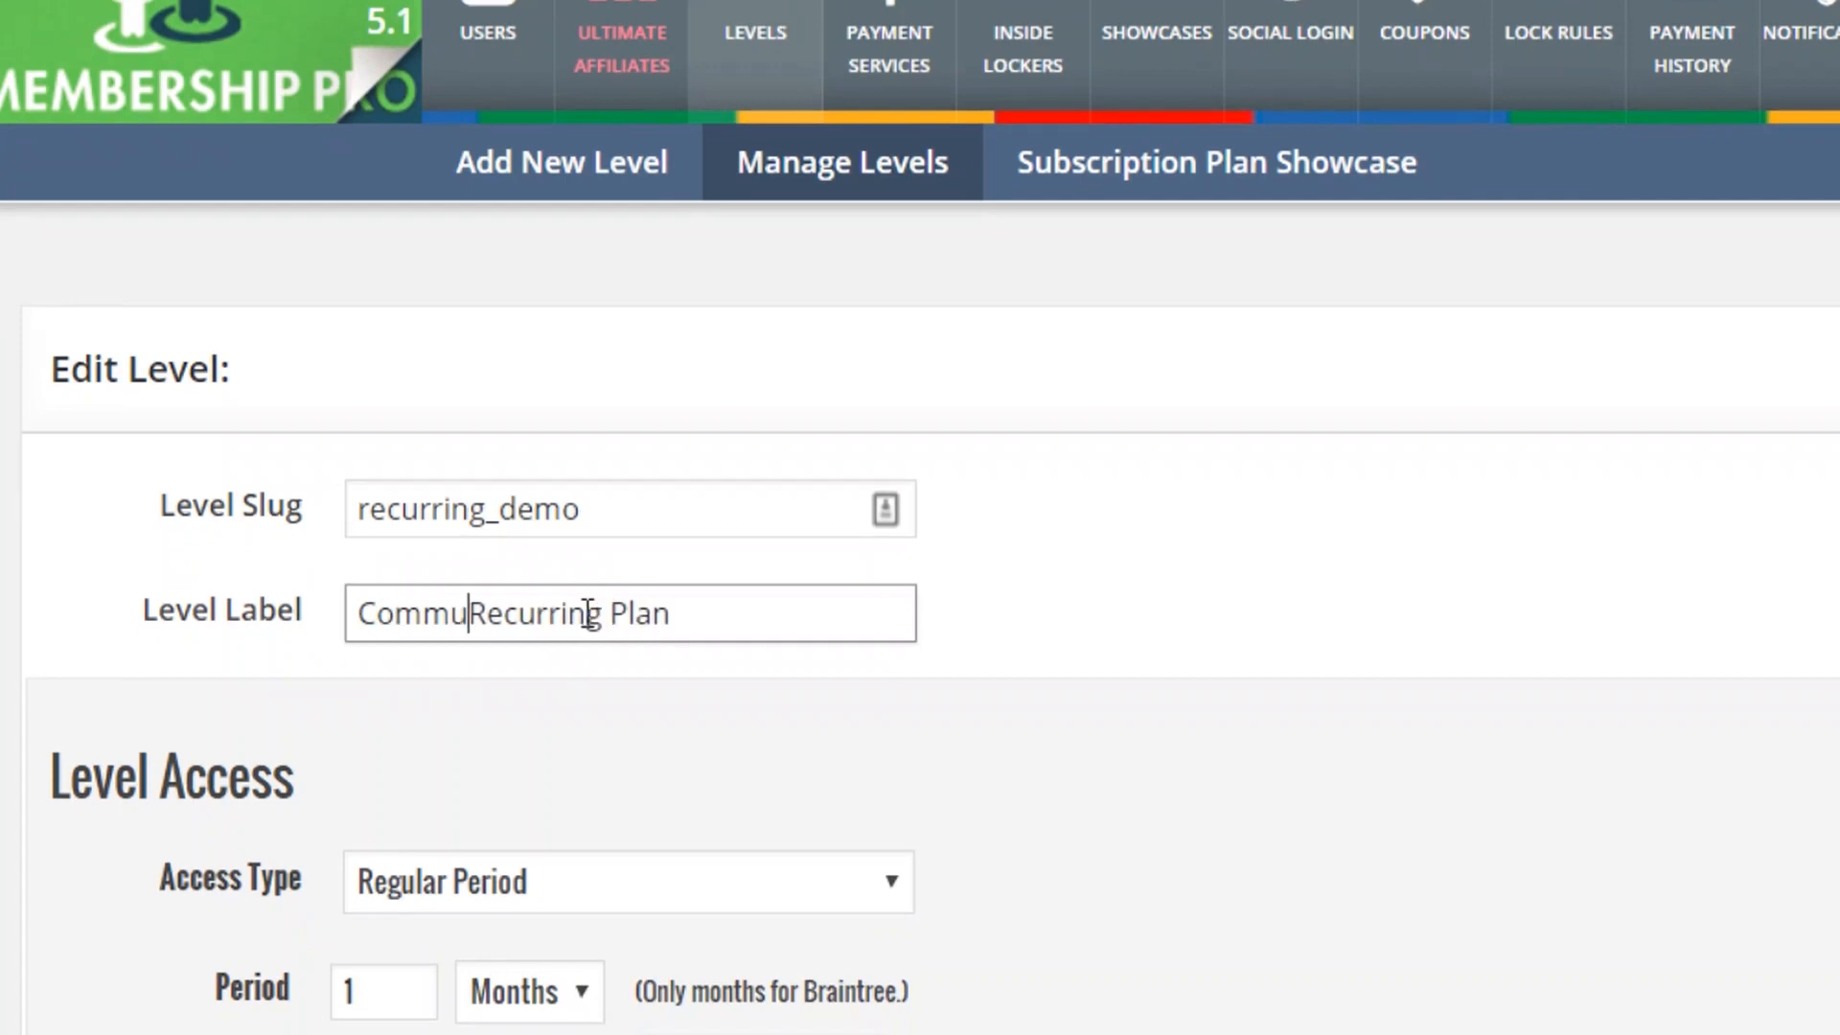
pyautogui.hotkey('shift', 'End')
pyautogui.write('Plan')
# - Set the Community Plan's level price to 27 USD in its billing options
pyautogui.scroll(-4, 538, 646)
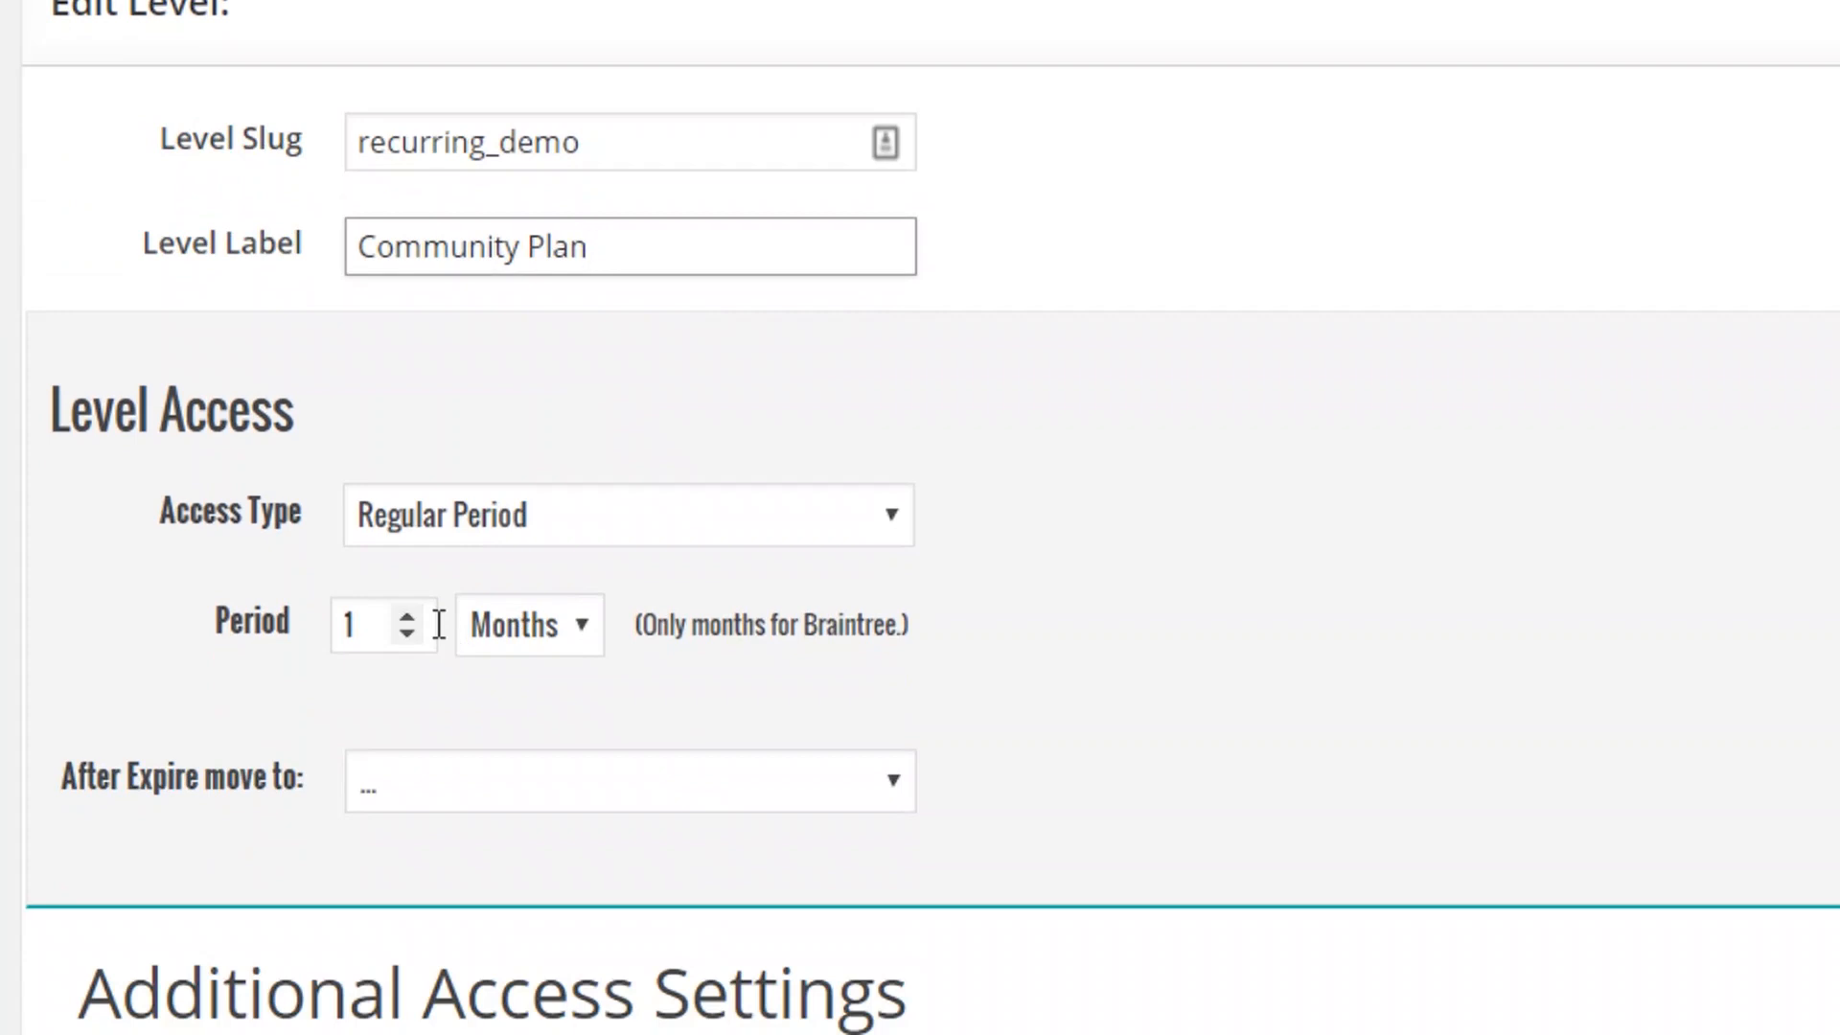
pyautogui.scroll(-2, 1089, 538)
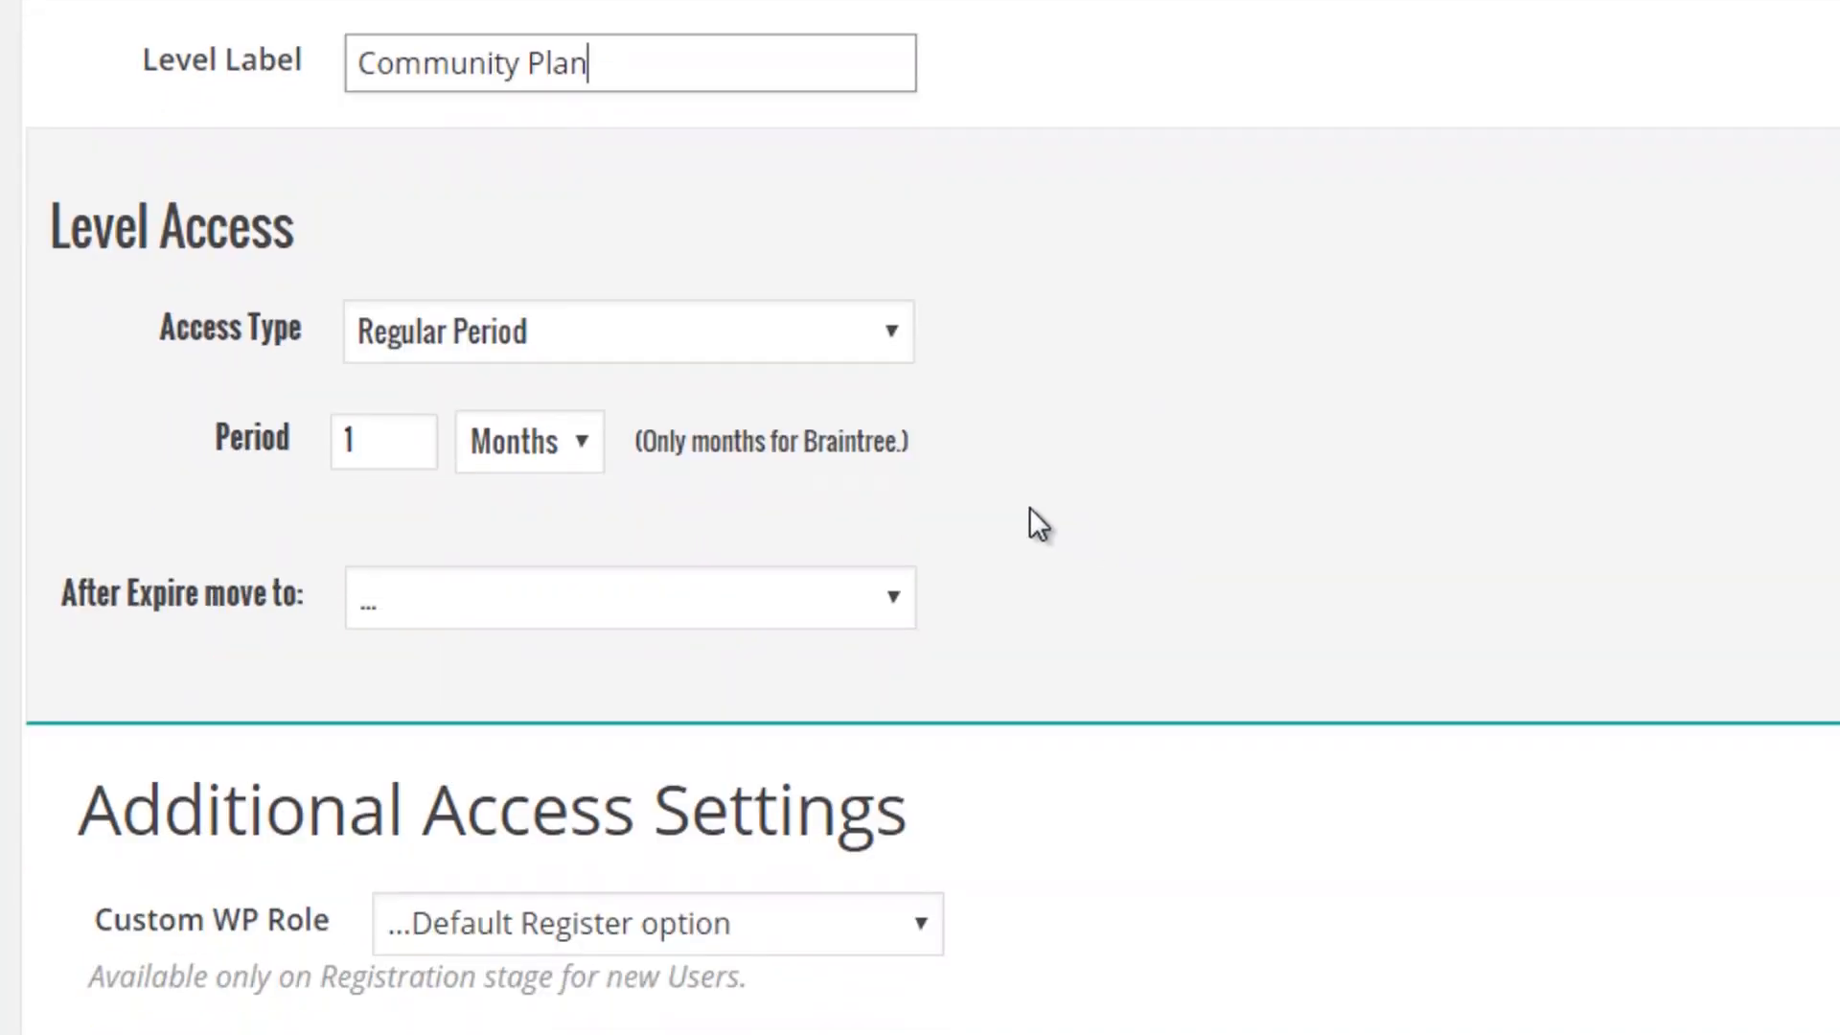
pyautogui.scroll(-9, 1031, 451)
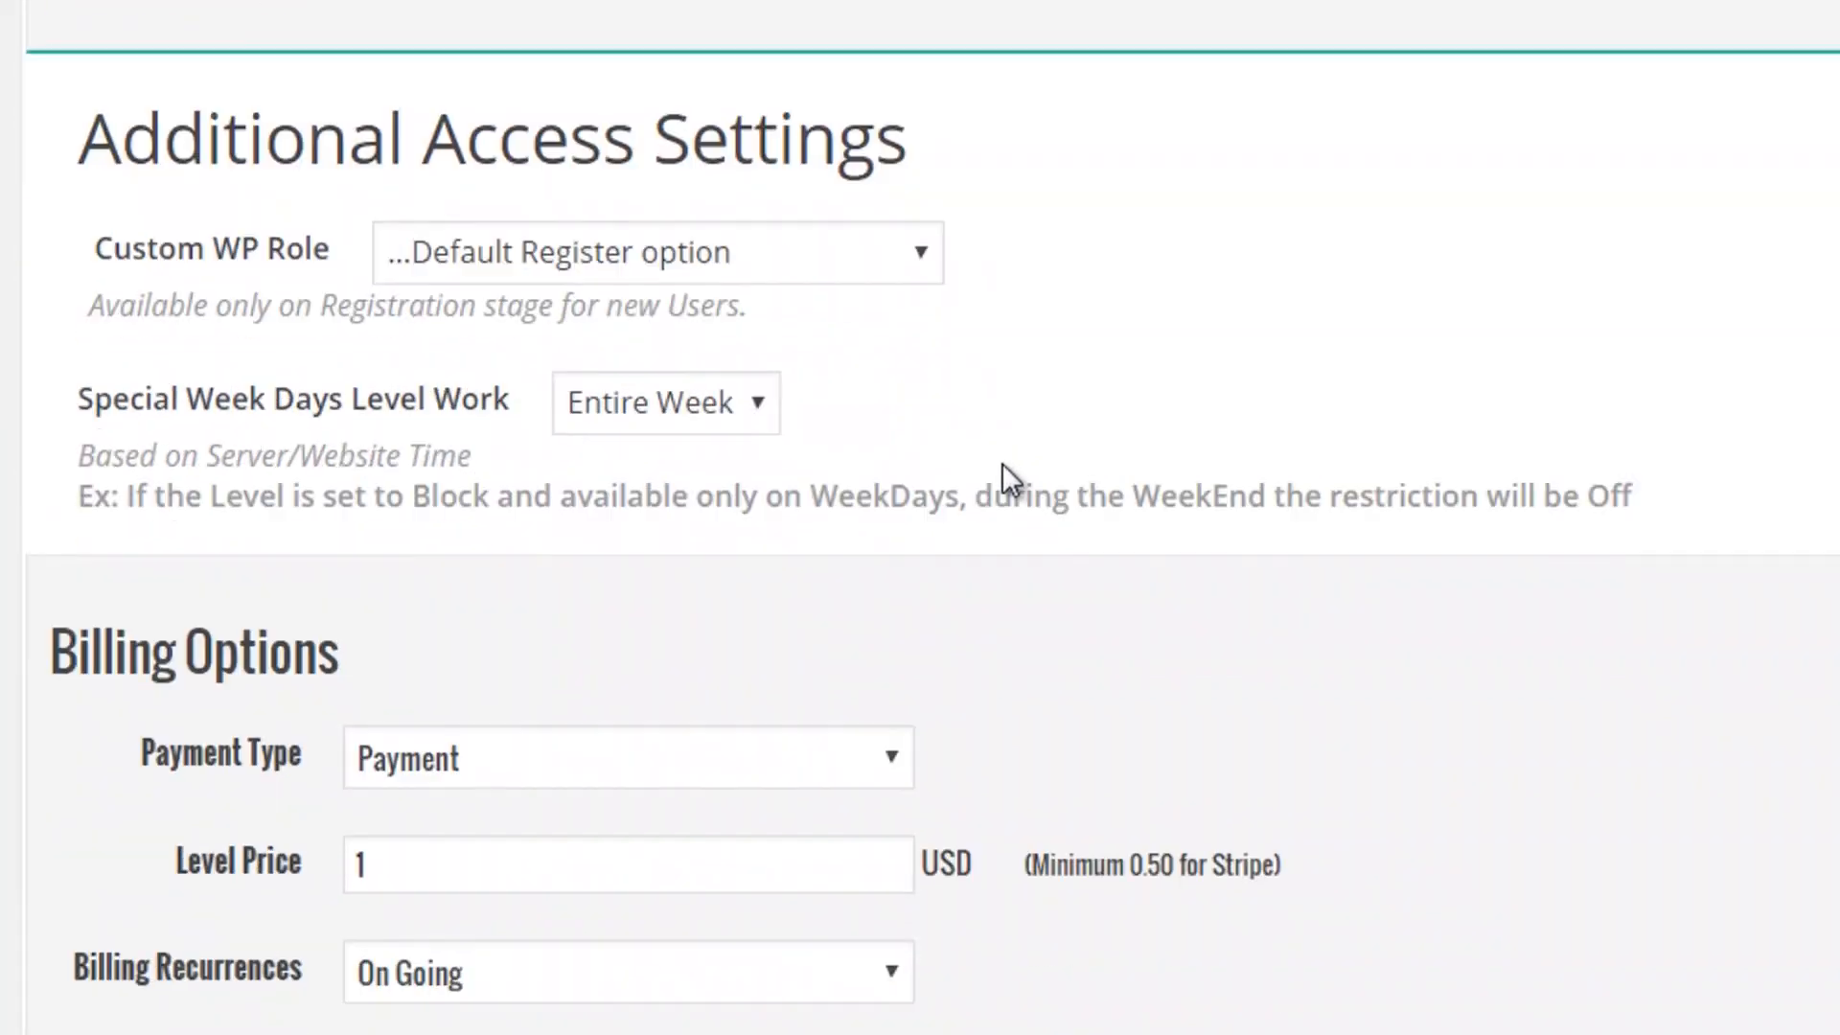
pyautogui.scroll(-2, 1002, 463)
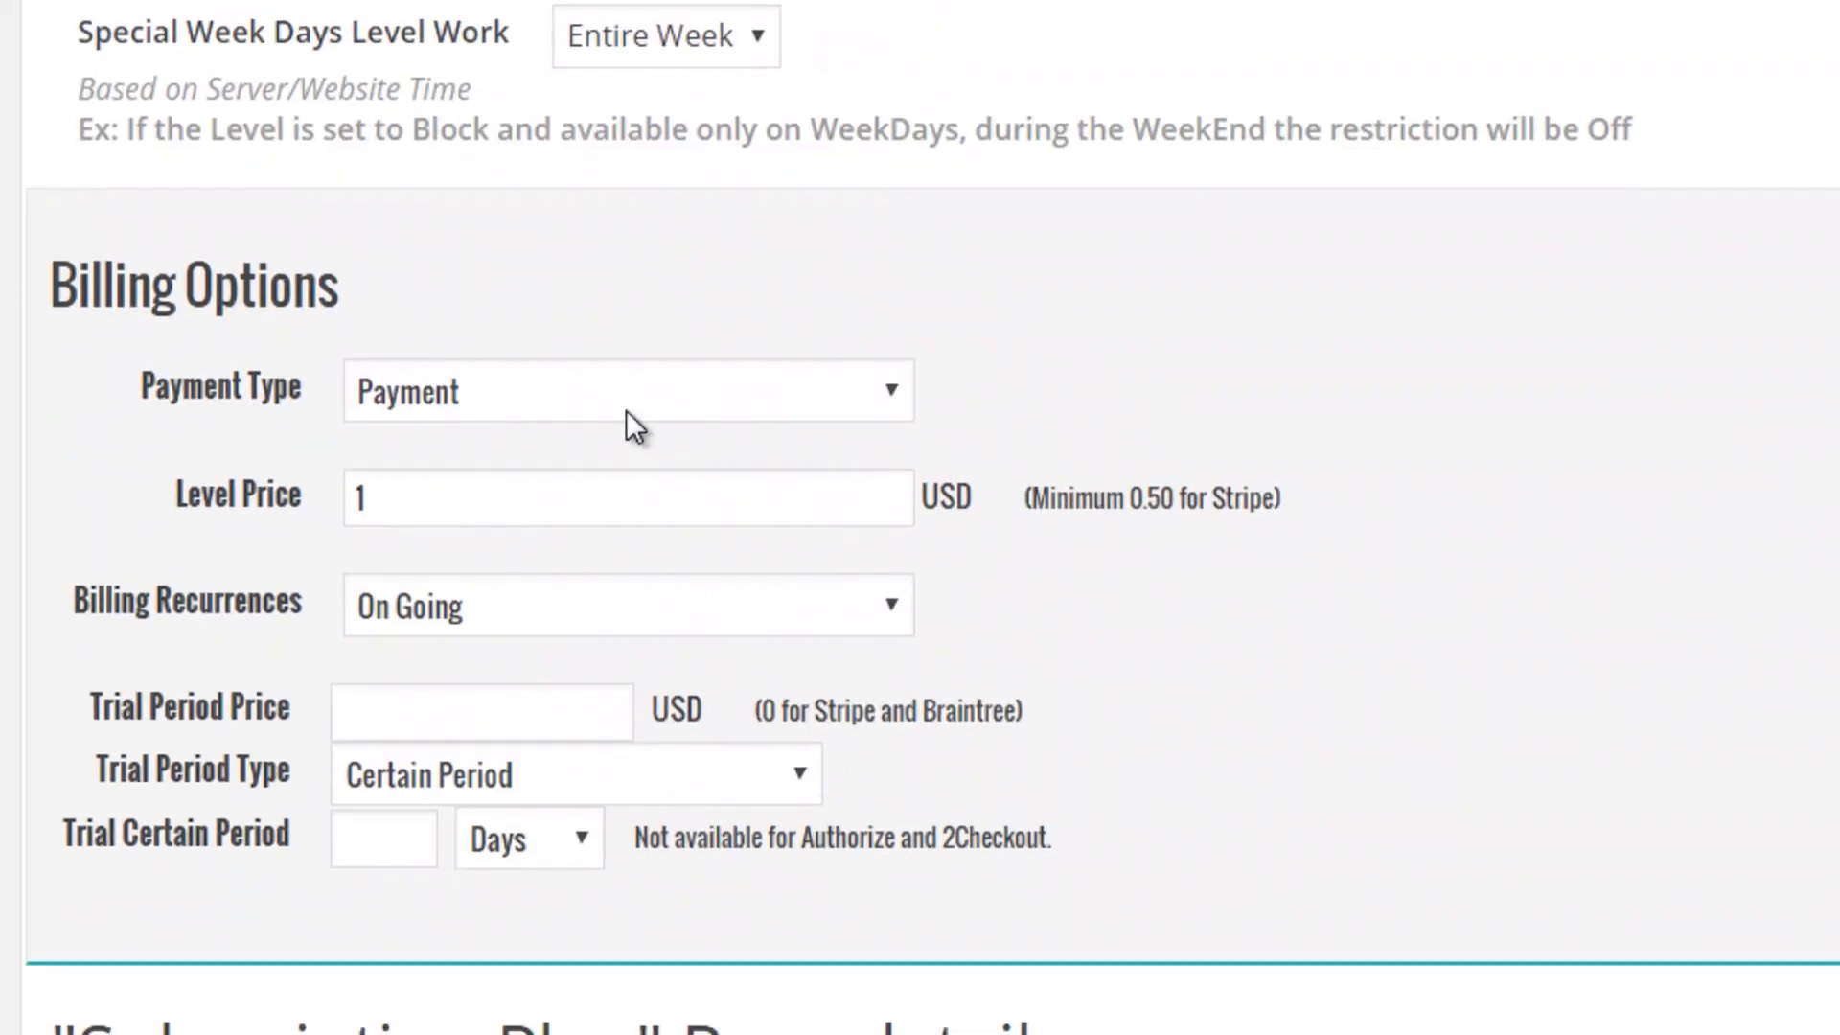
pyautogui.click(409, 512)
pyautogui.press('BackSpace')
pyautogui.write('27')
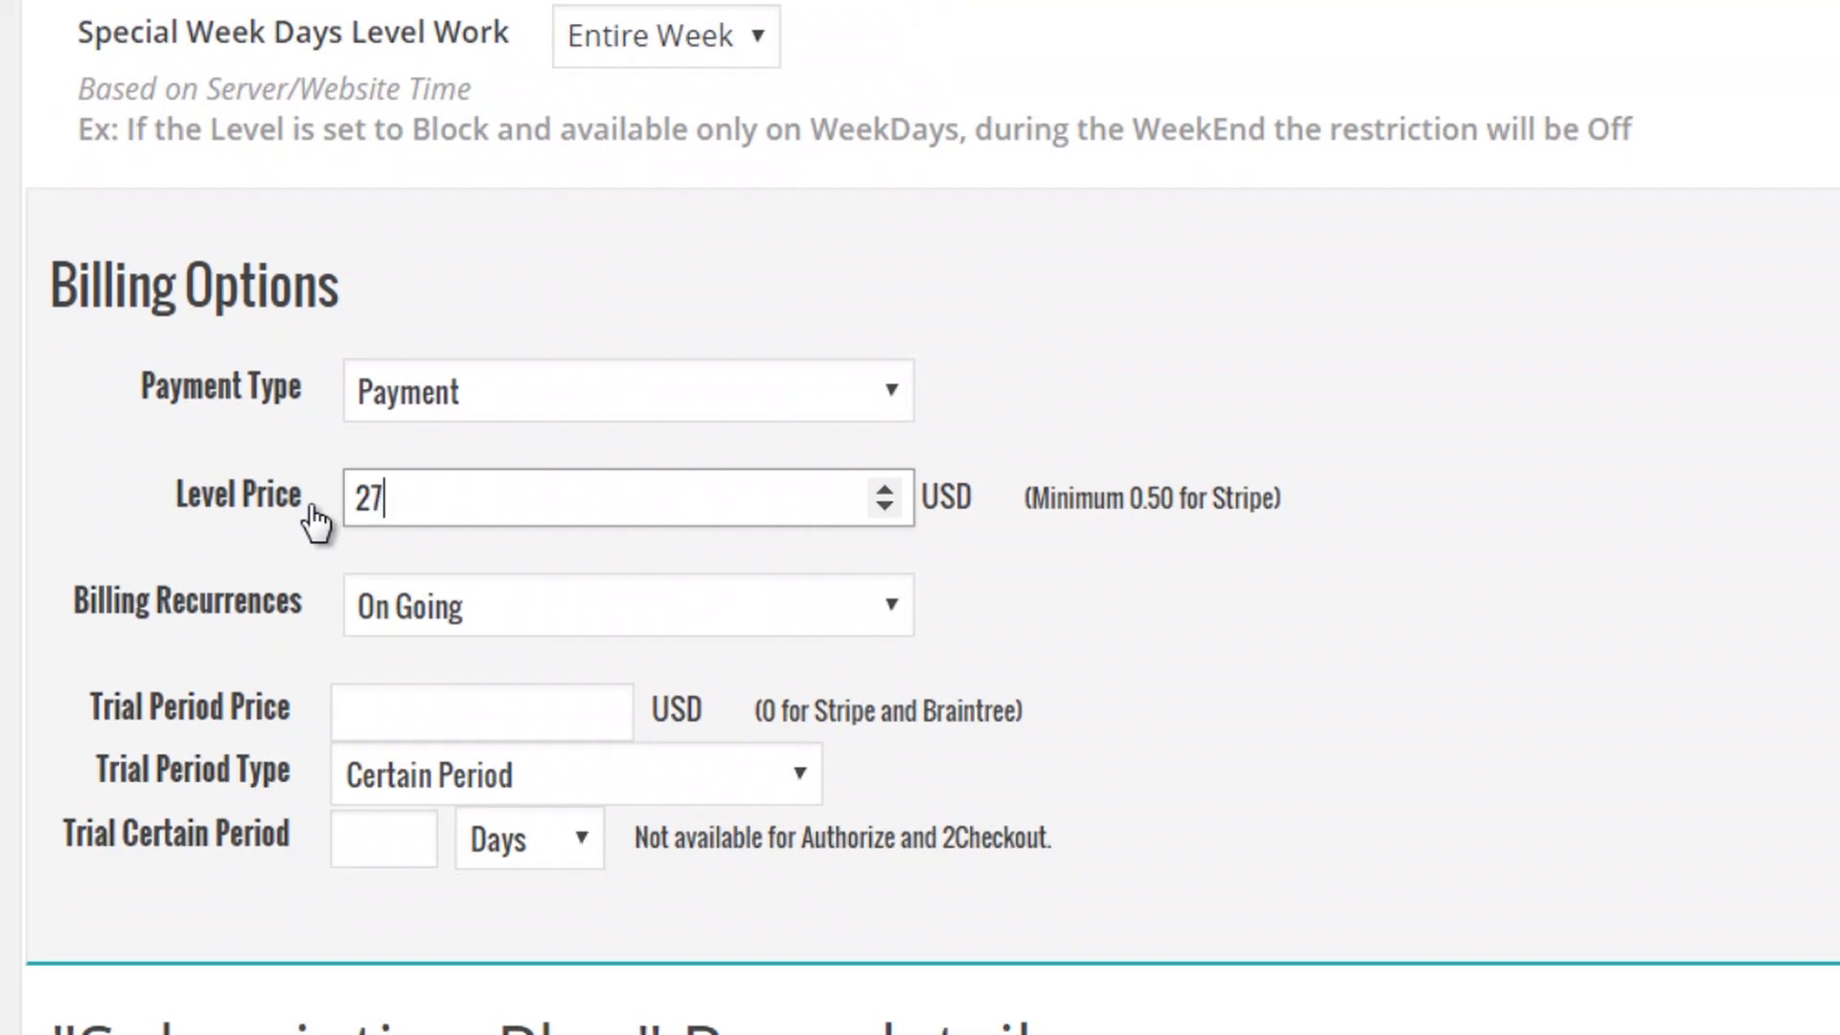
pyautogui.click(1464, 487)
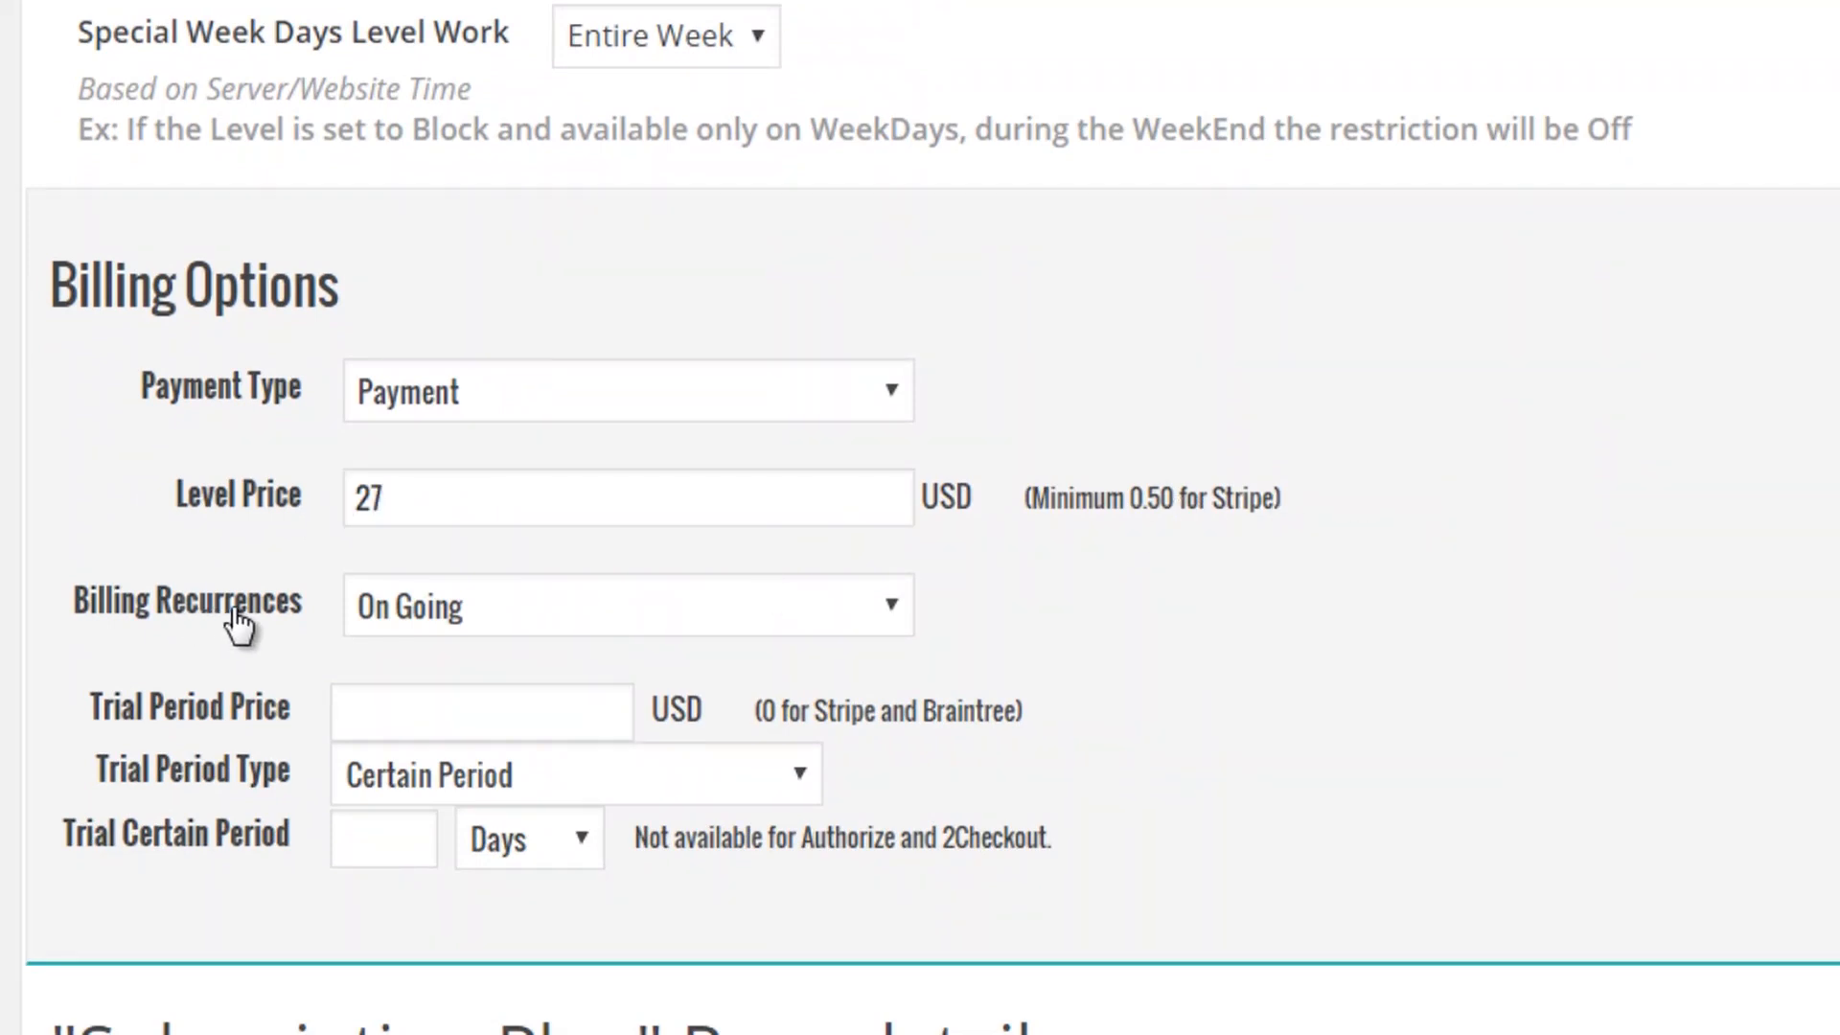
# - Try Limited billing recurrences with a limit of 7 for the level, and restore the On Going option
pyautogui.click(426, 611)
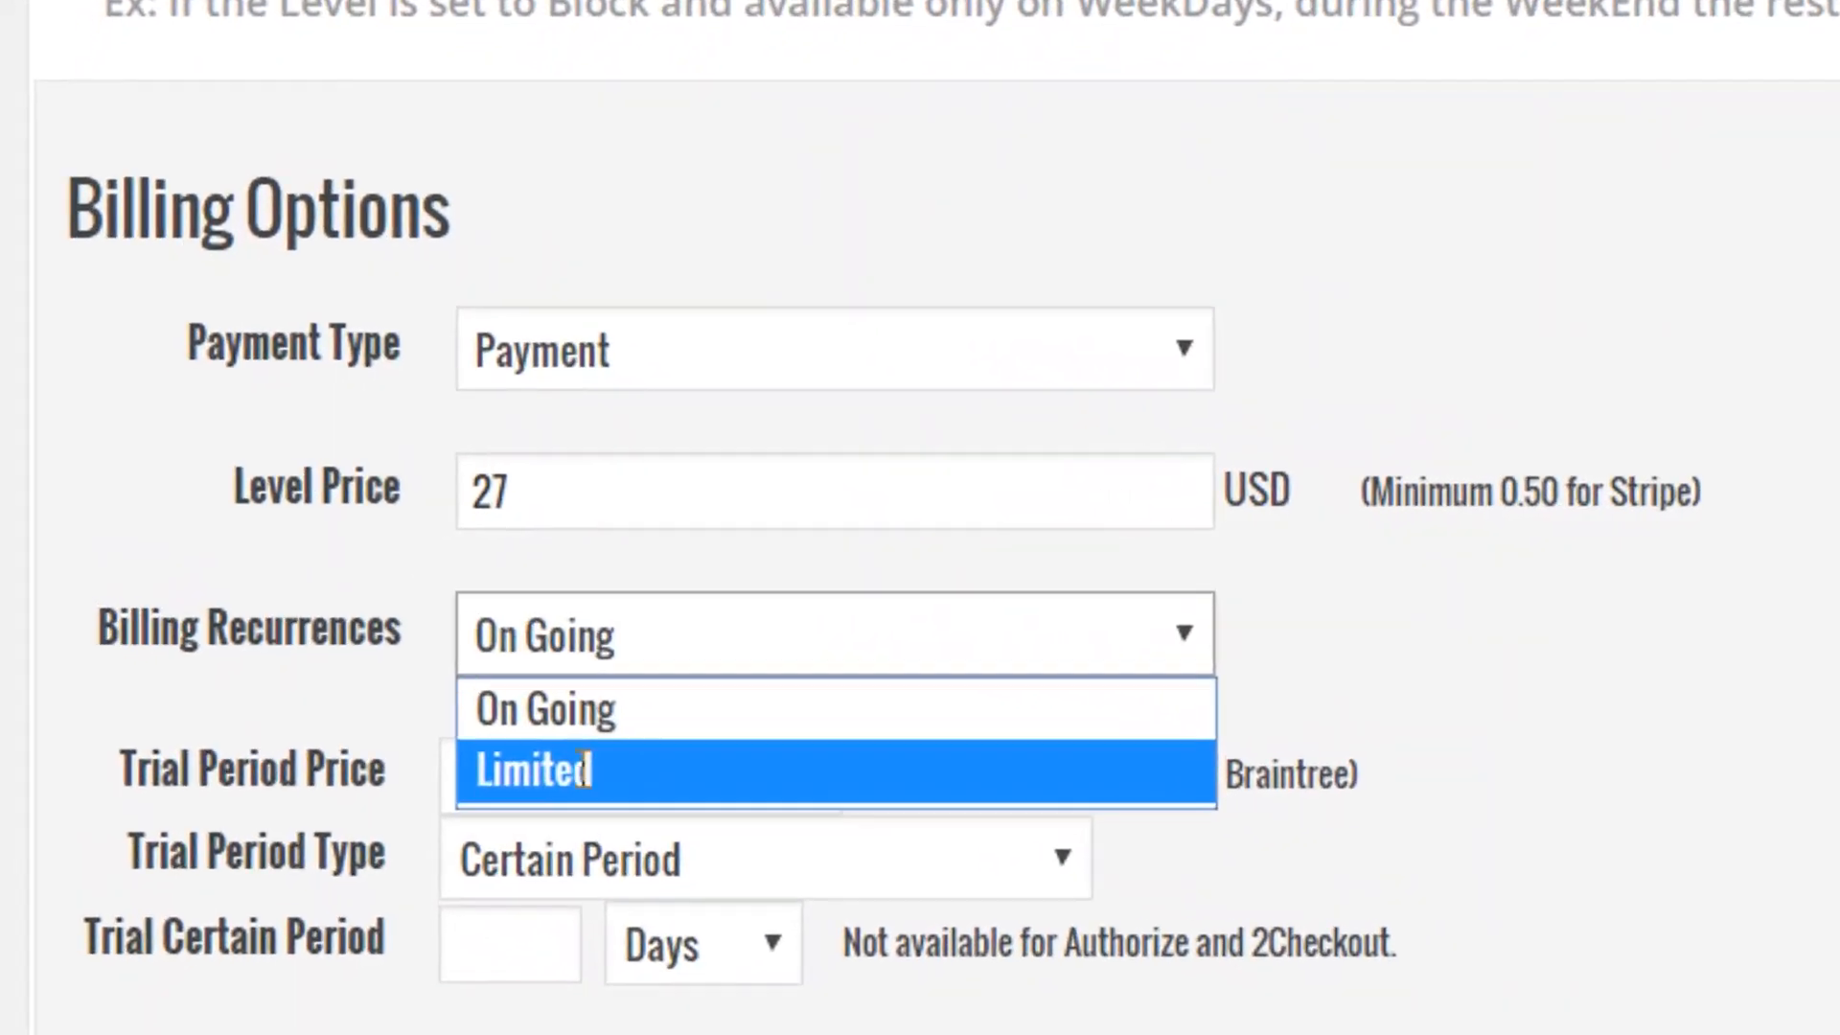
pyautogui.click(582, 769)
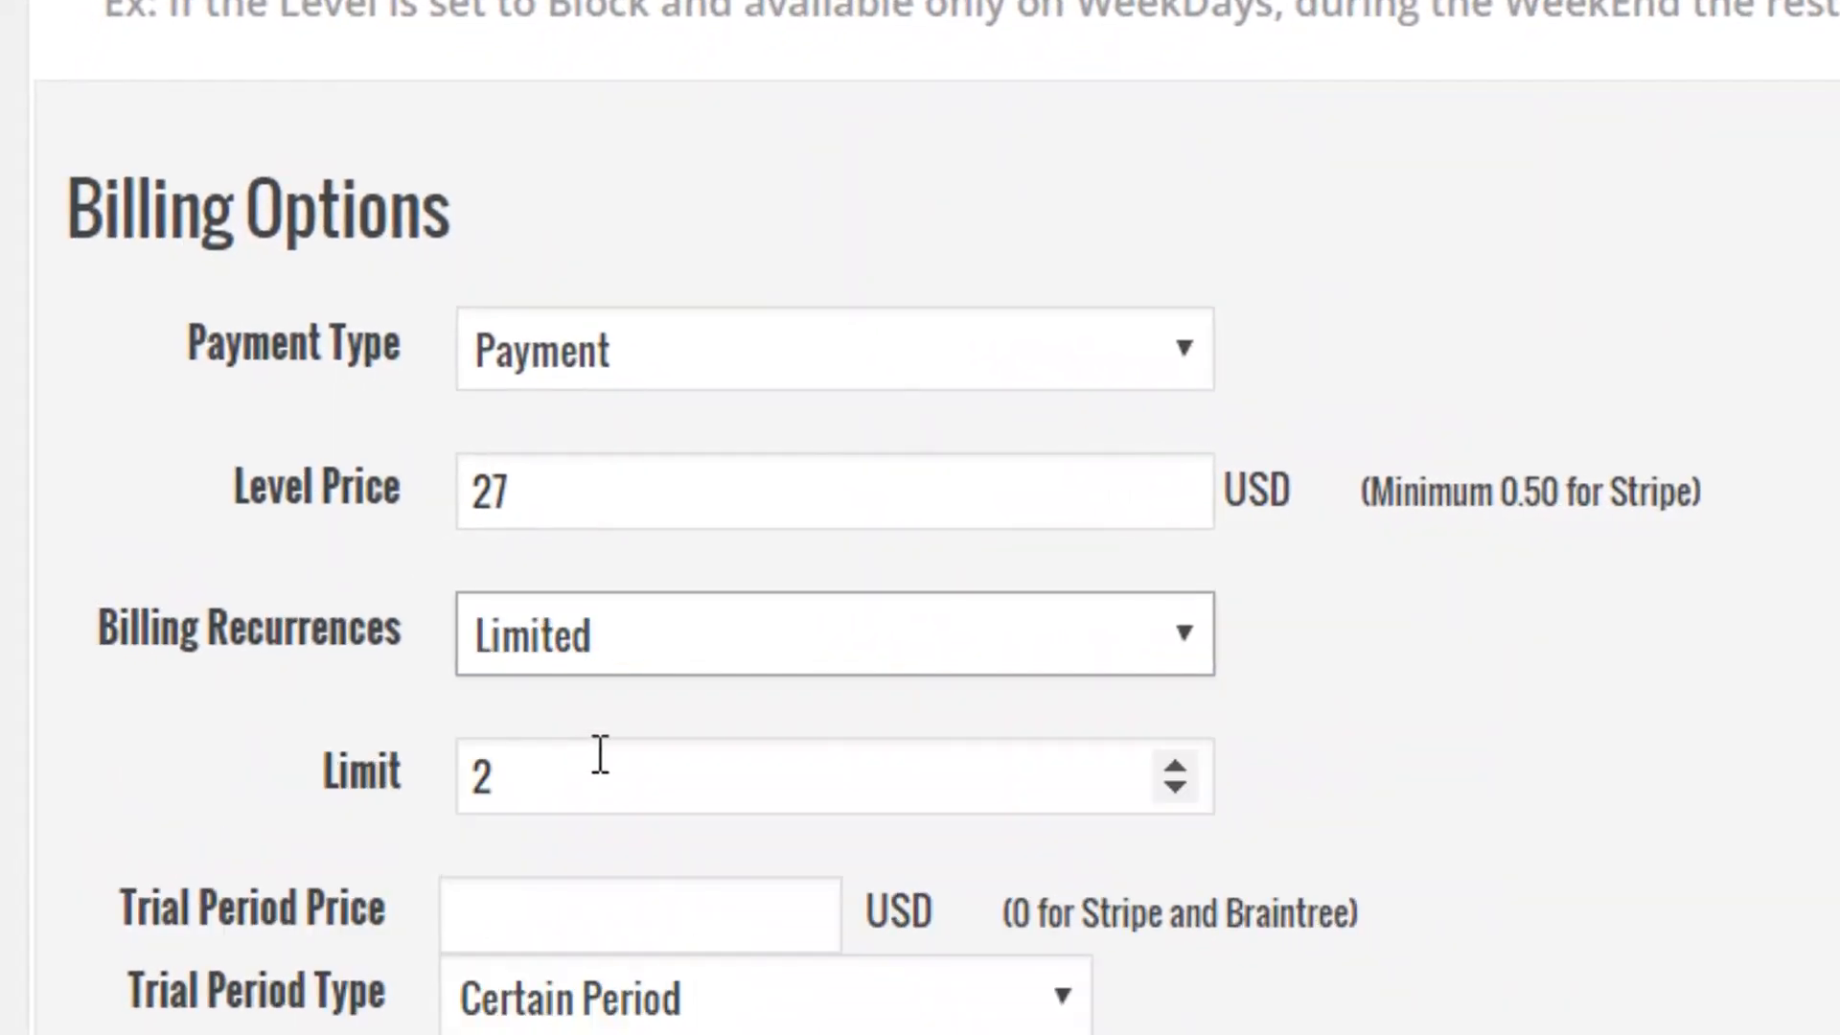
pyautogui.click(558, 776)
pyautogui.moveTo(559, 776); pyautogui.dragTo(470, 775)
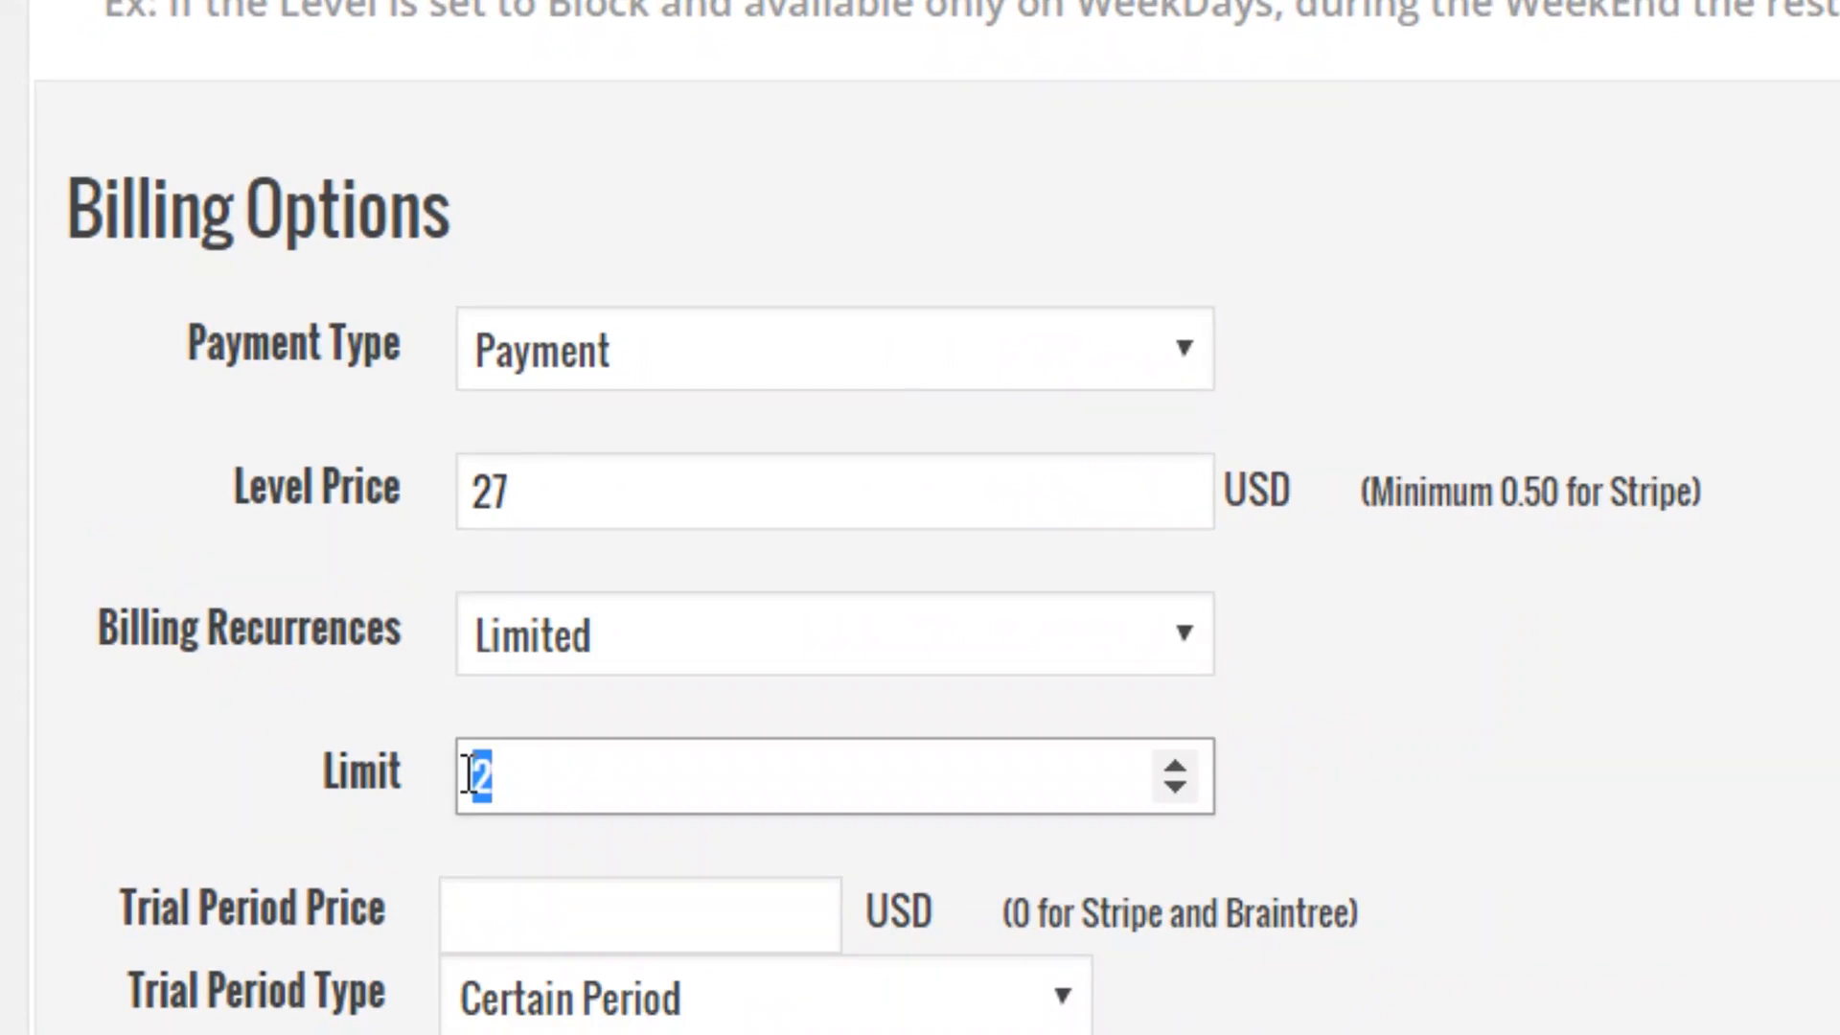
pyautogui.write('7')
pyautogui.click(343, 772)
pyautogui.click(588, 642)
pyautogui.click(592, 709)
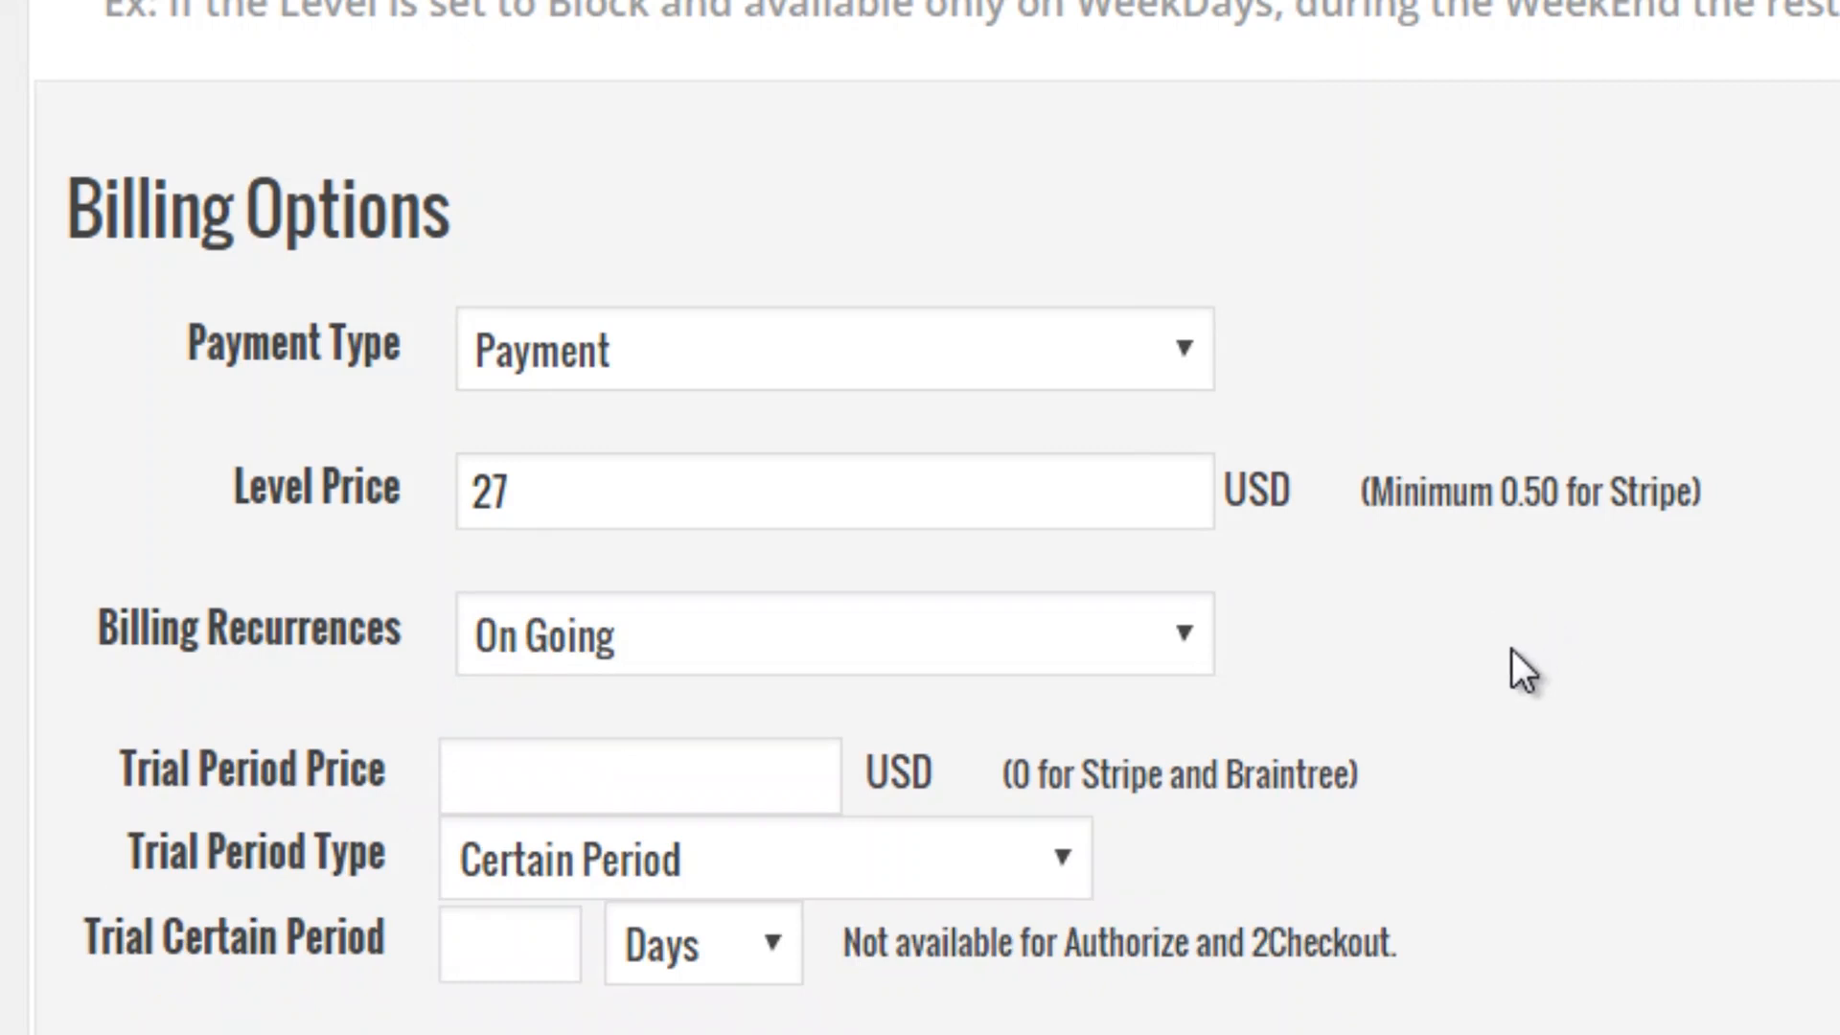
# - Set the level's trial to a price of 1 USD for a certain period of 7 days
pyautogui.scroll(-1, 1506, 671)
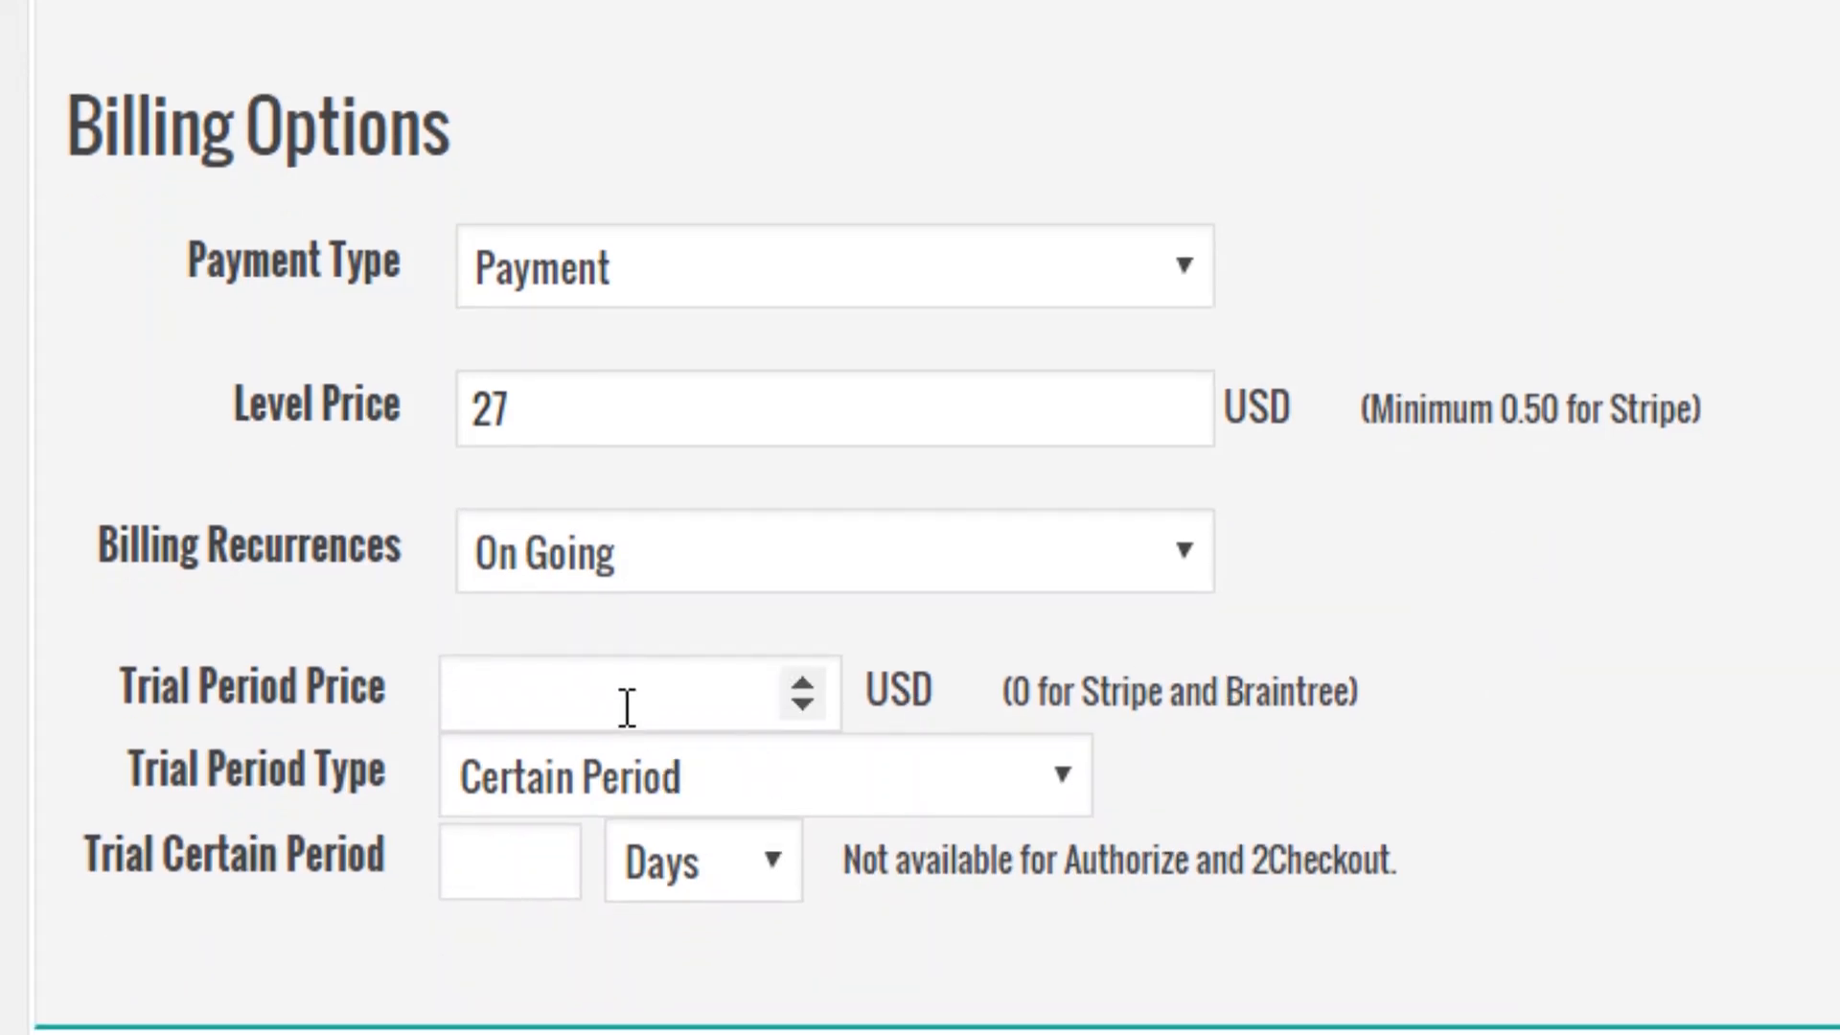
pyautogui.click(627, 709)
pyautogui.write('1')
pyautogui.click(598, 763)
pyautogui.click(598, 762)
pyautogui.click(508, 859)
pyautogui.write('7')
# - Set both the Trial Period Price and the Trial Certain Period to 0
pyautogui.click(505, 670)
pyautogui.click(410, 721)
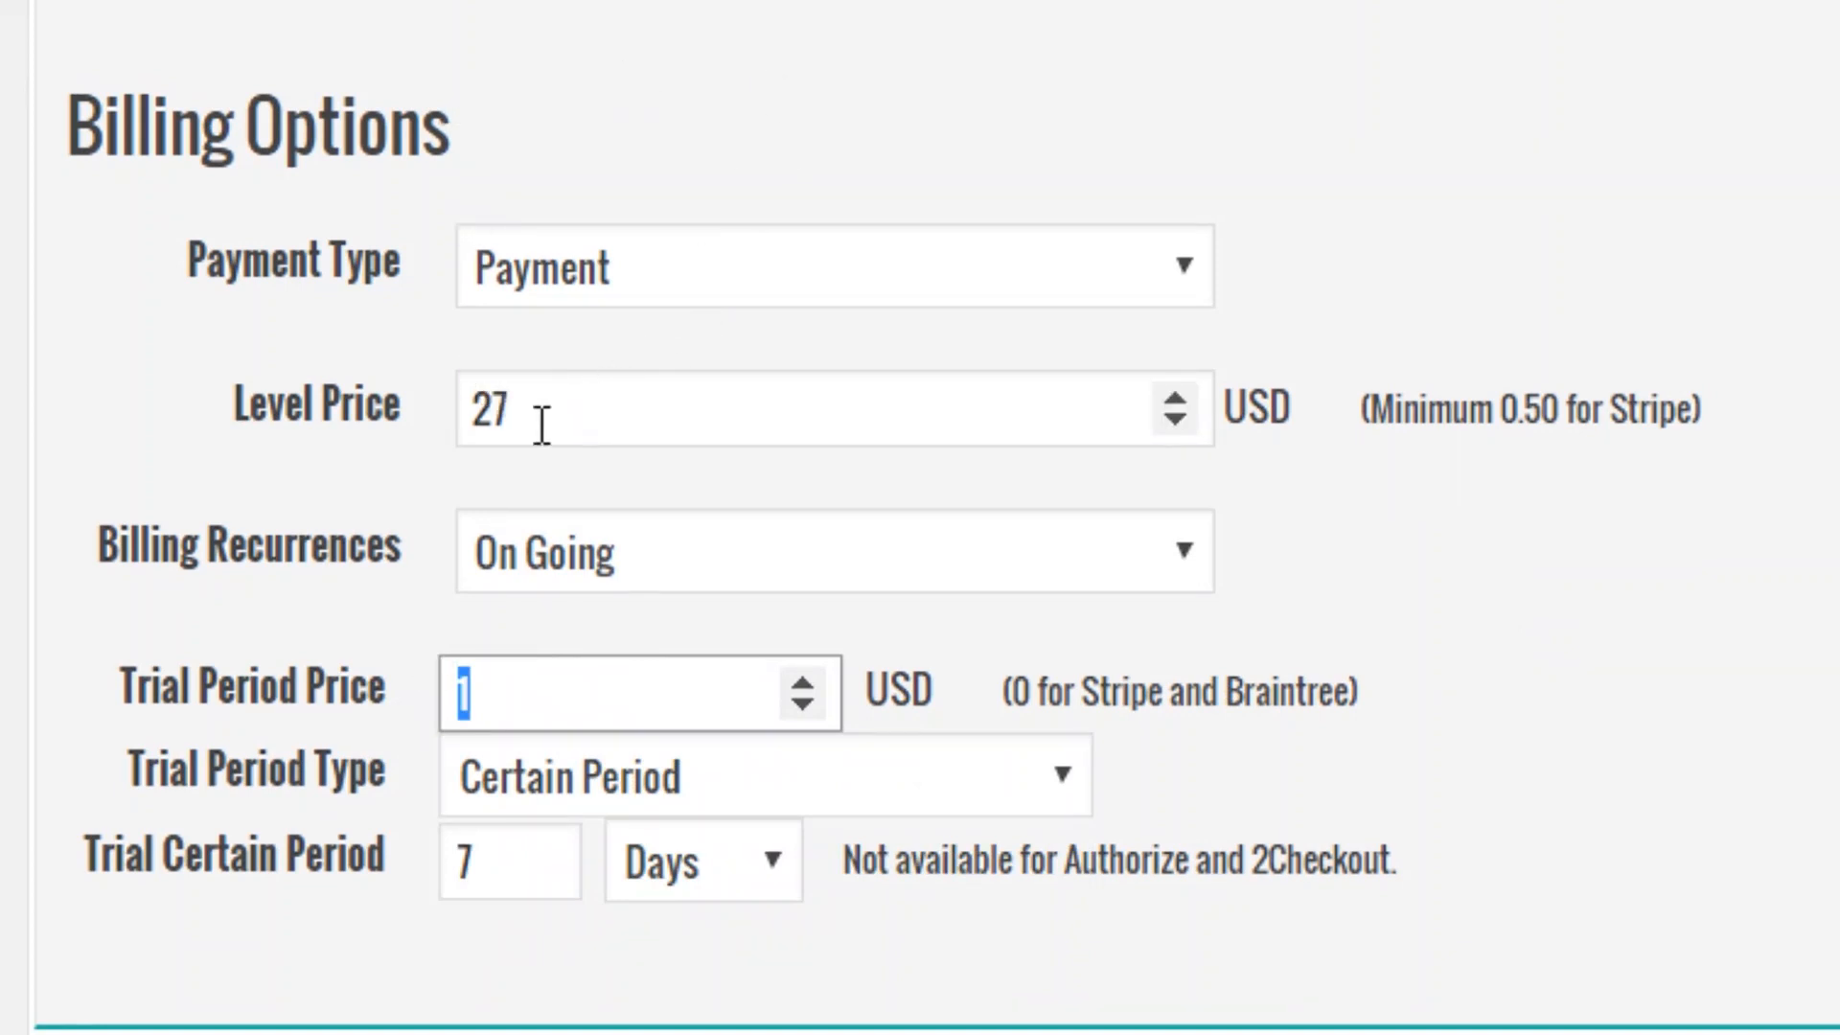
pyautogui.press('BackSpace')
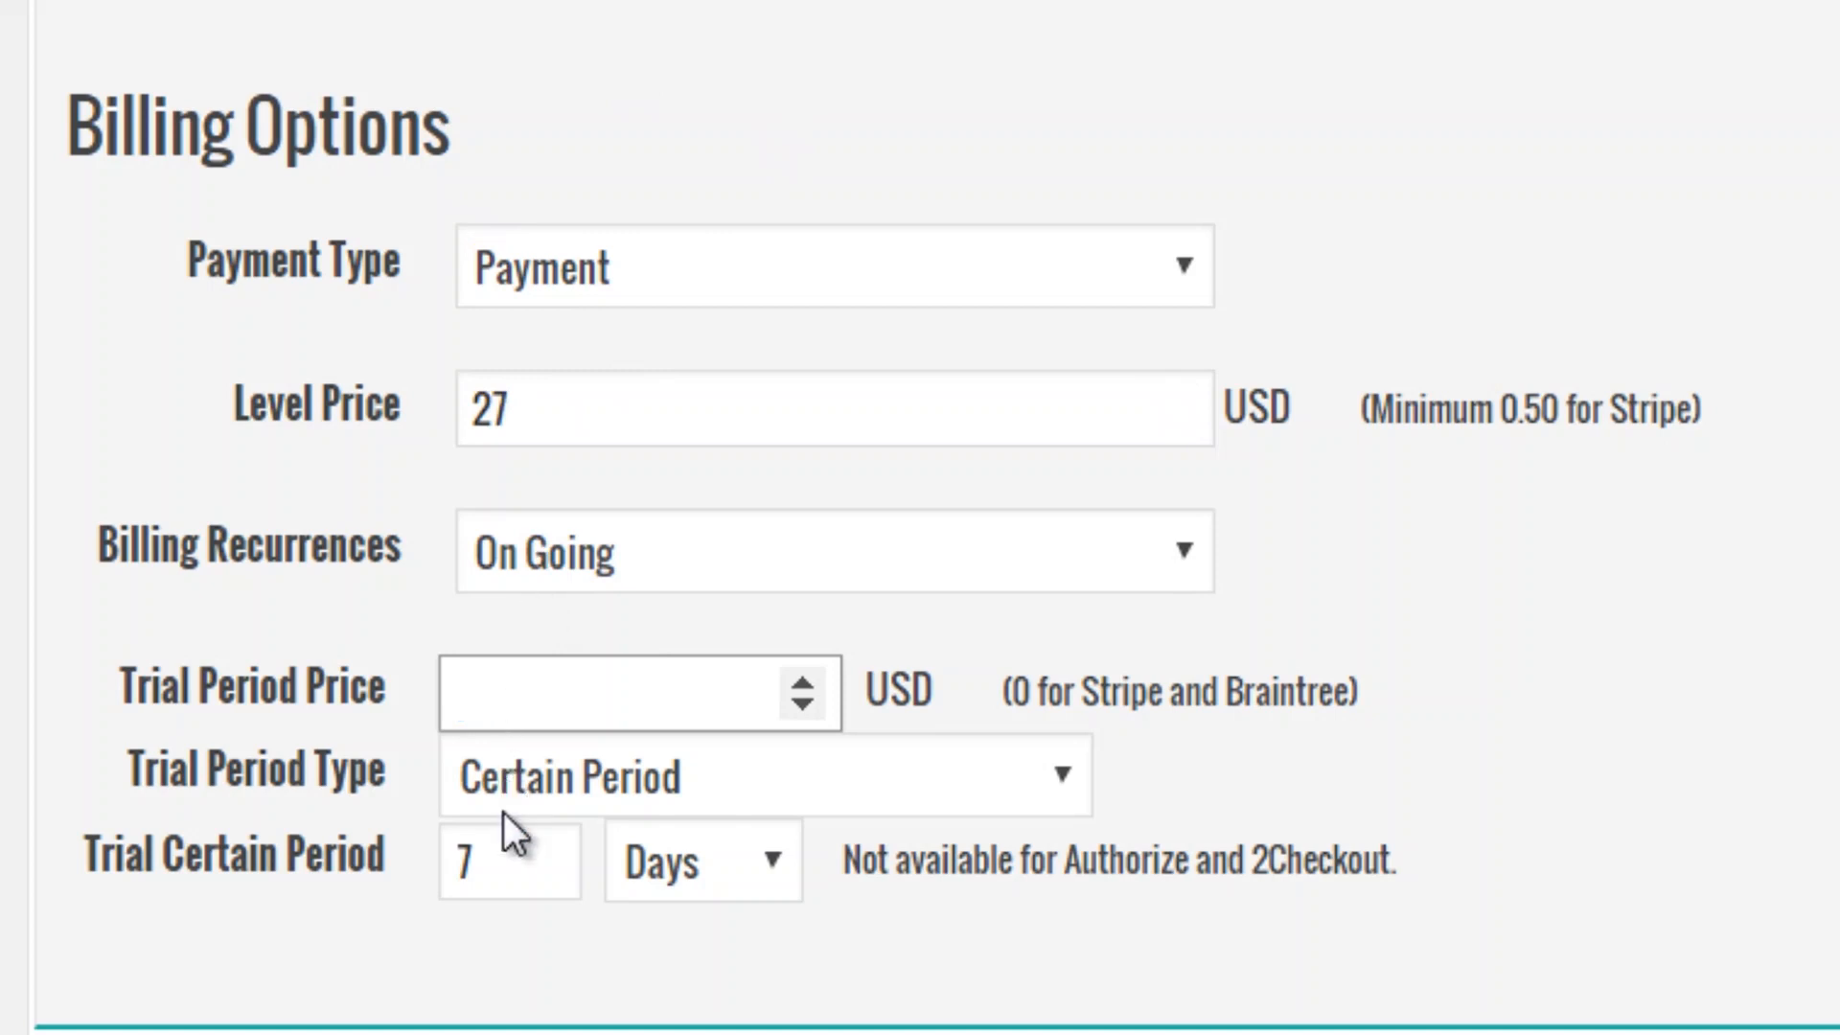
pyautogui.write('0')
pyautogui.doubleClick(472, 856)
pyautogui.write('0')
pyautogui.click(1668, 772)
# - Change the level's displayed price text to "only $27" in the Subscription Plan page details and save the level
pyautogui.scroll(-10, 1667, 772)
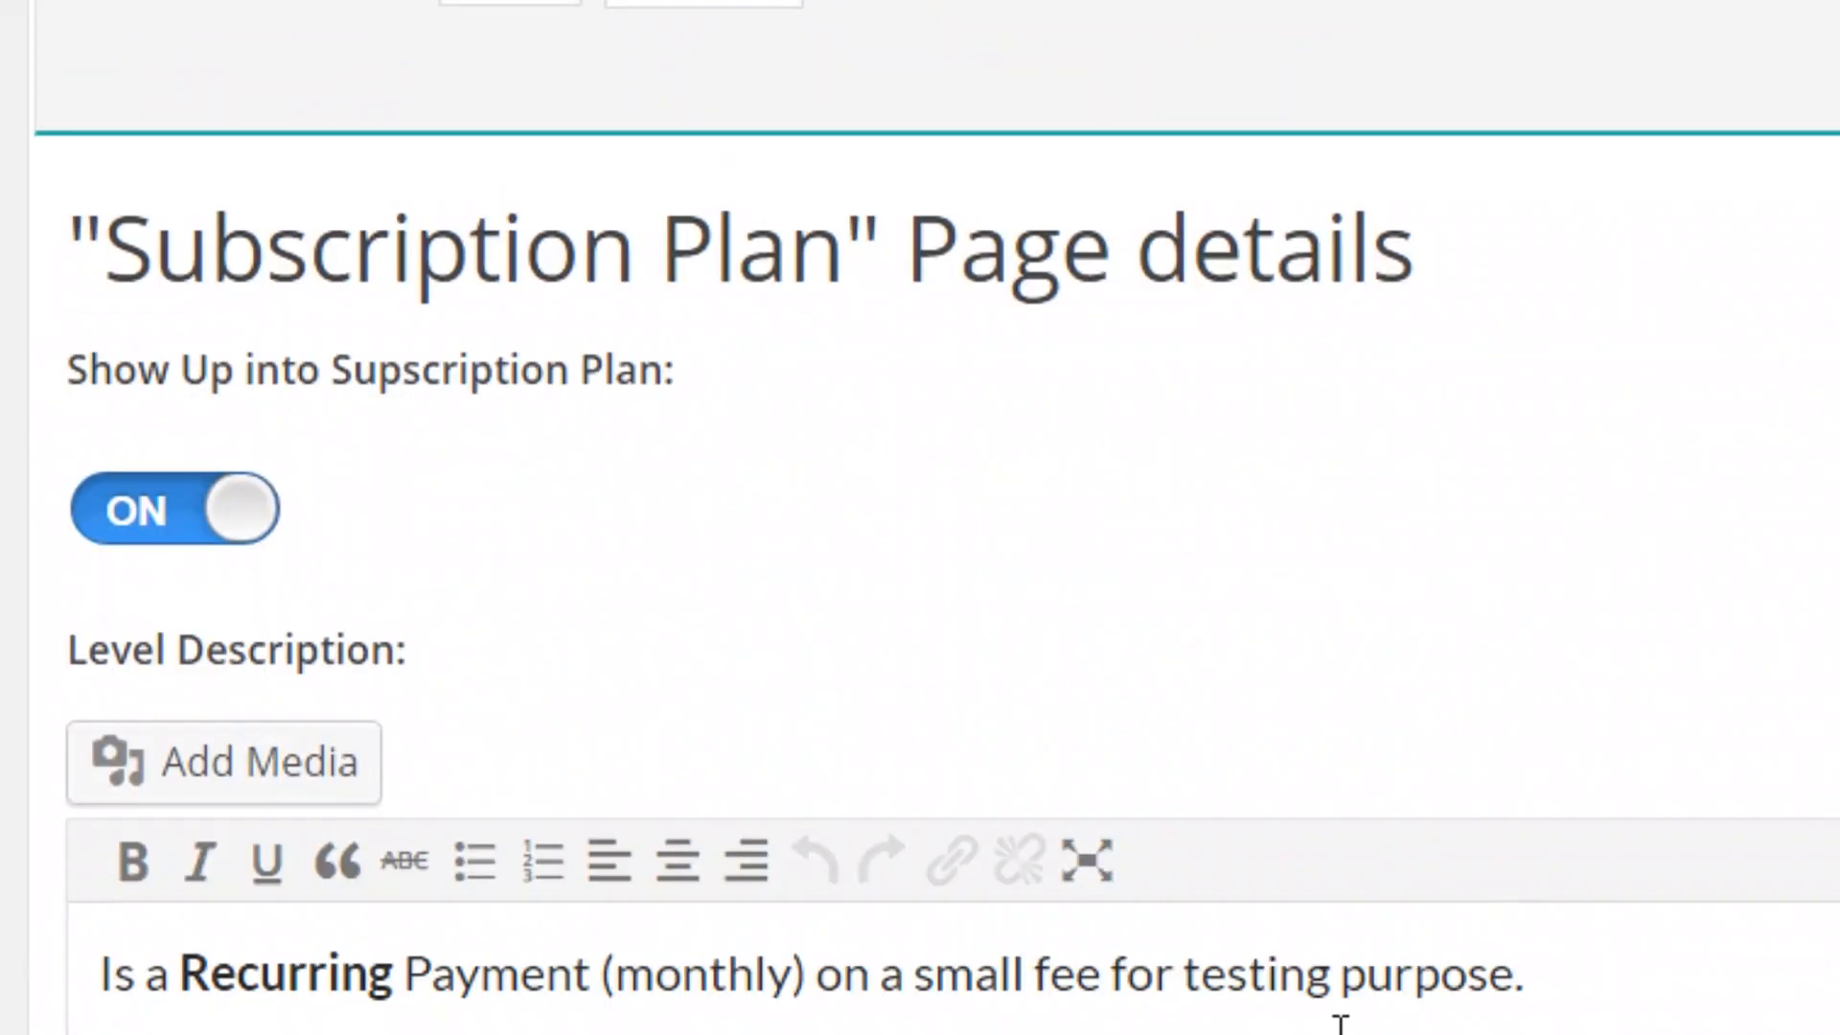
pyautogui.scroll(-2, 920, 518)
pyautogui.scroll(1, 920, 517)
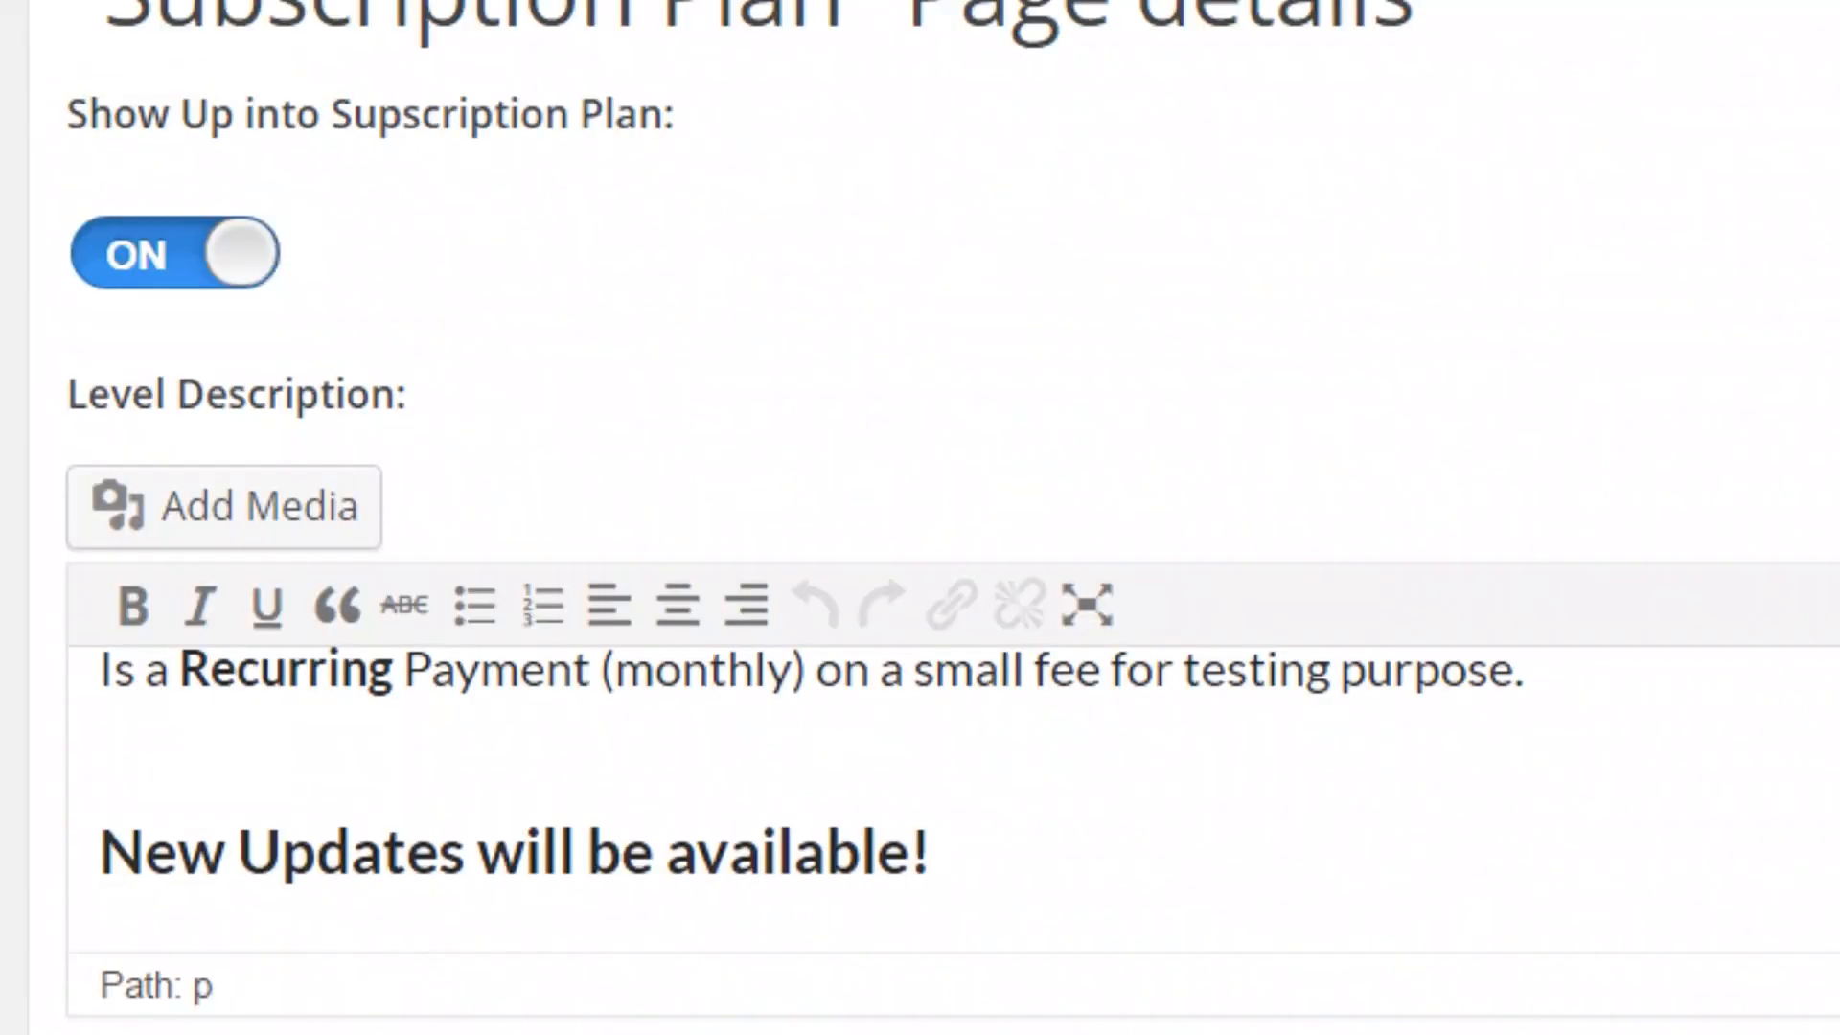
pyautogui.scroll(-2, 374, 982)
pyautogui.click(255, 1014)
pyautogui.press('BackSpace')
pyautogui.write('27')
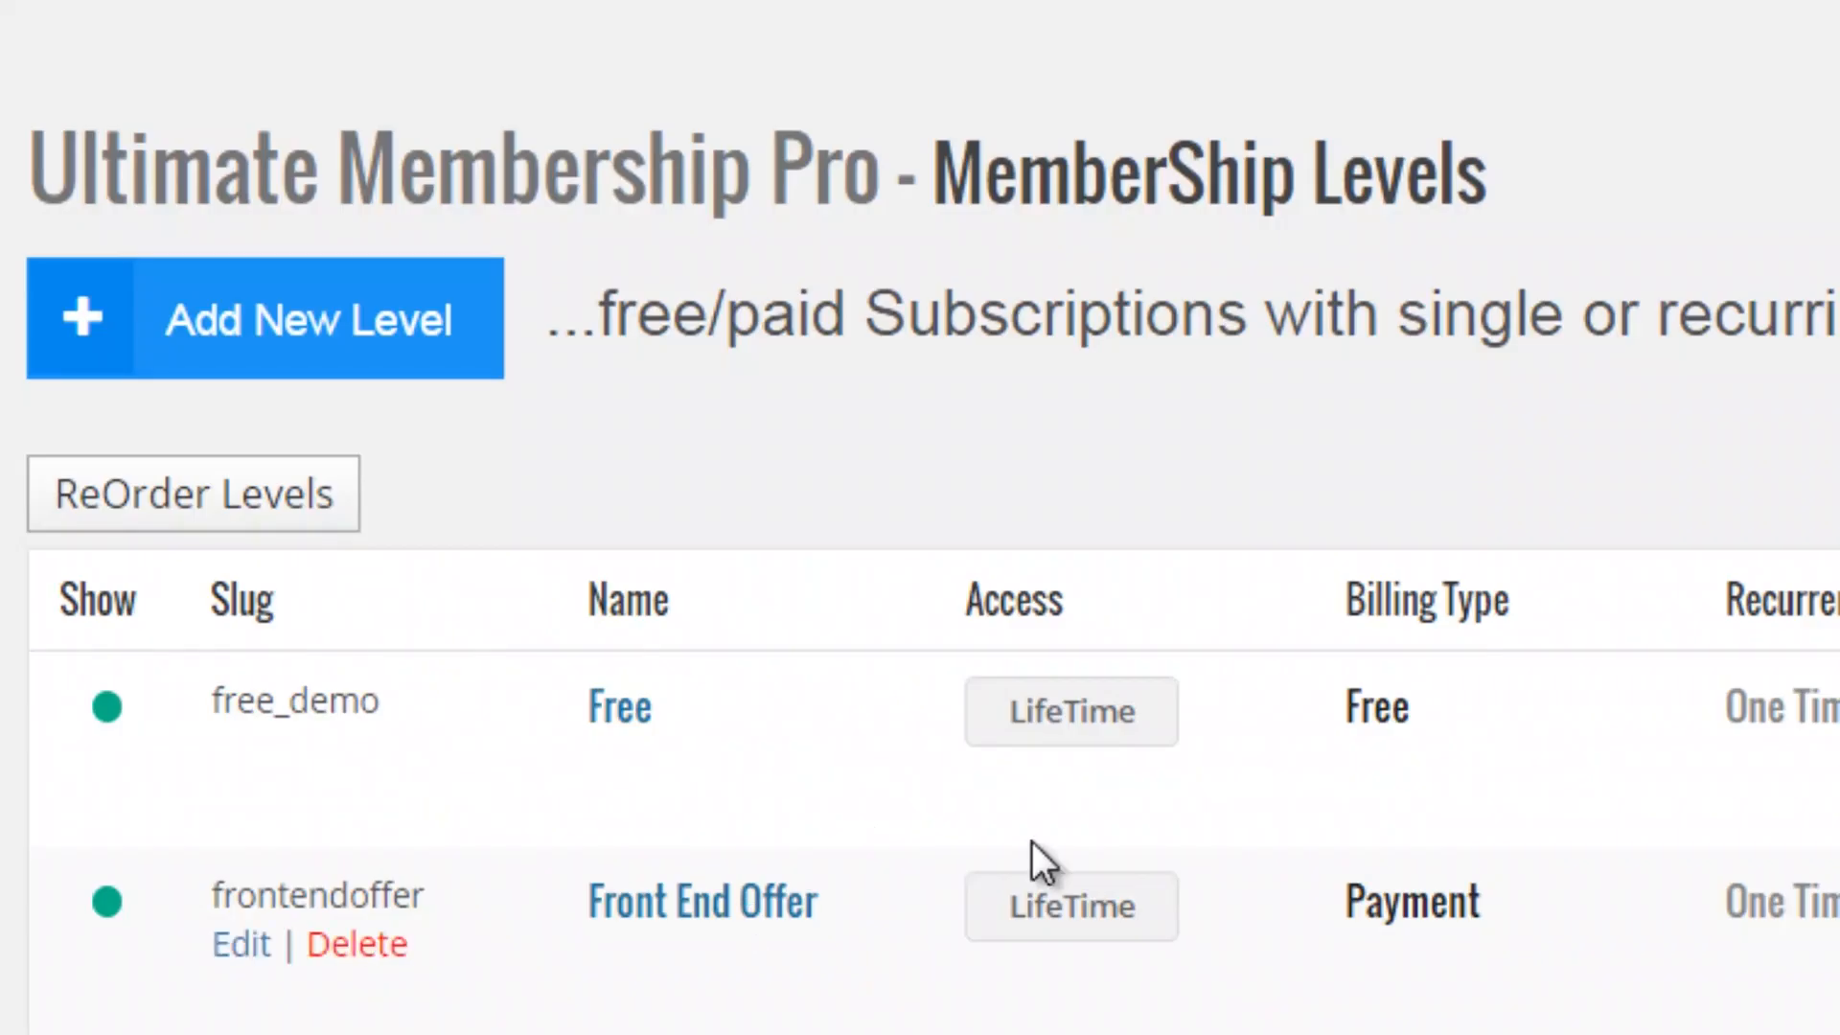
# - Open the Subscription Plan Showcase from the membership levels list and look over its level cards
pyautogui.scroll(-3, 1014, 851)
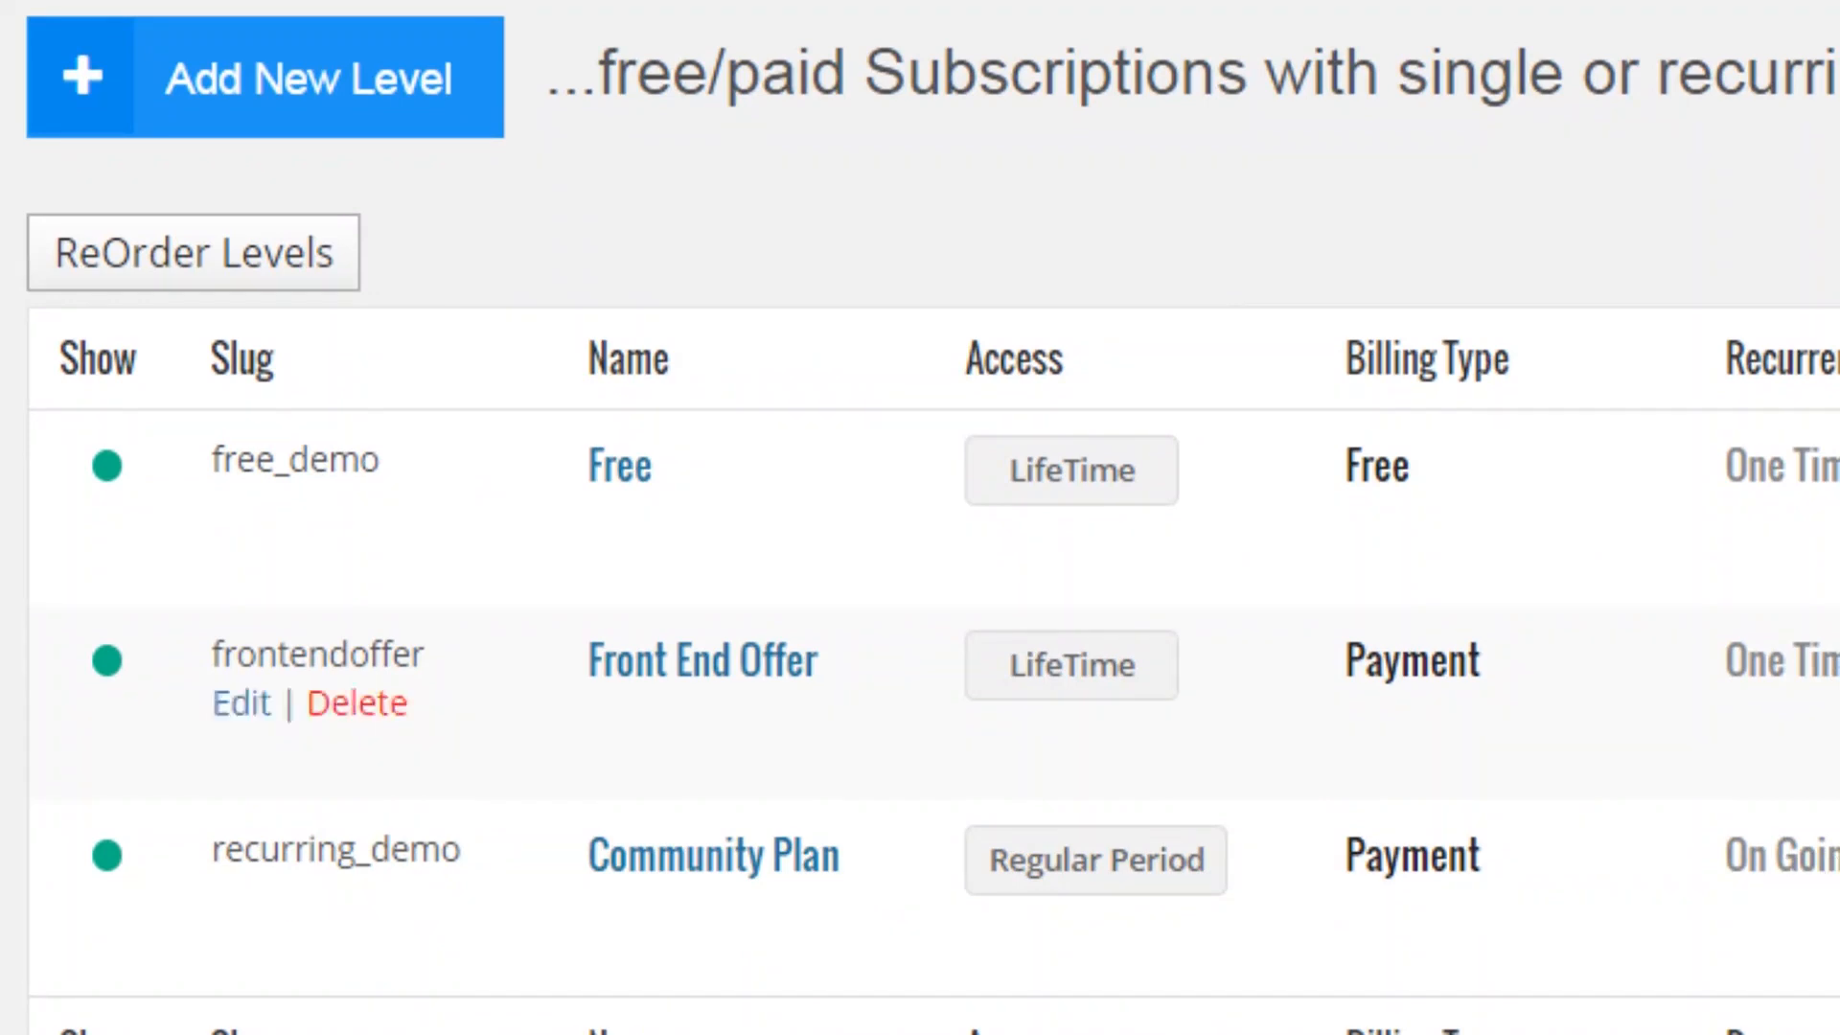
pyautogui.scroll(3, 920, 518)
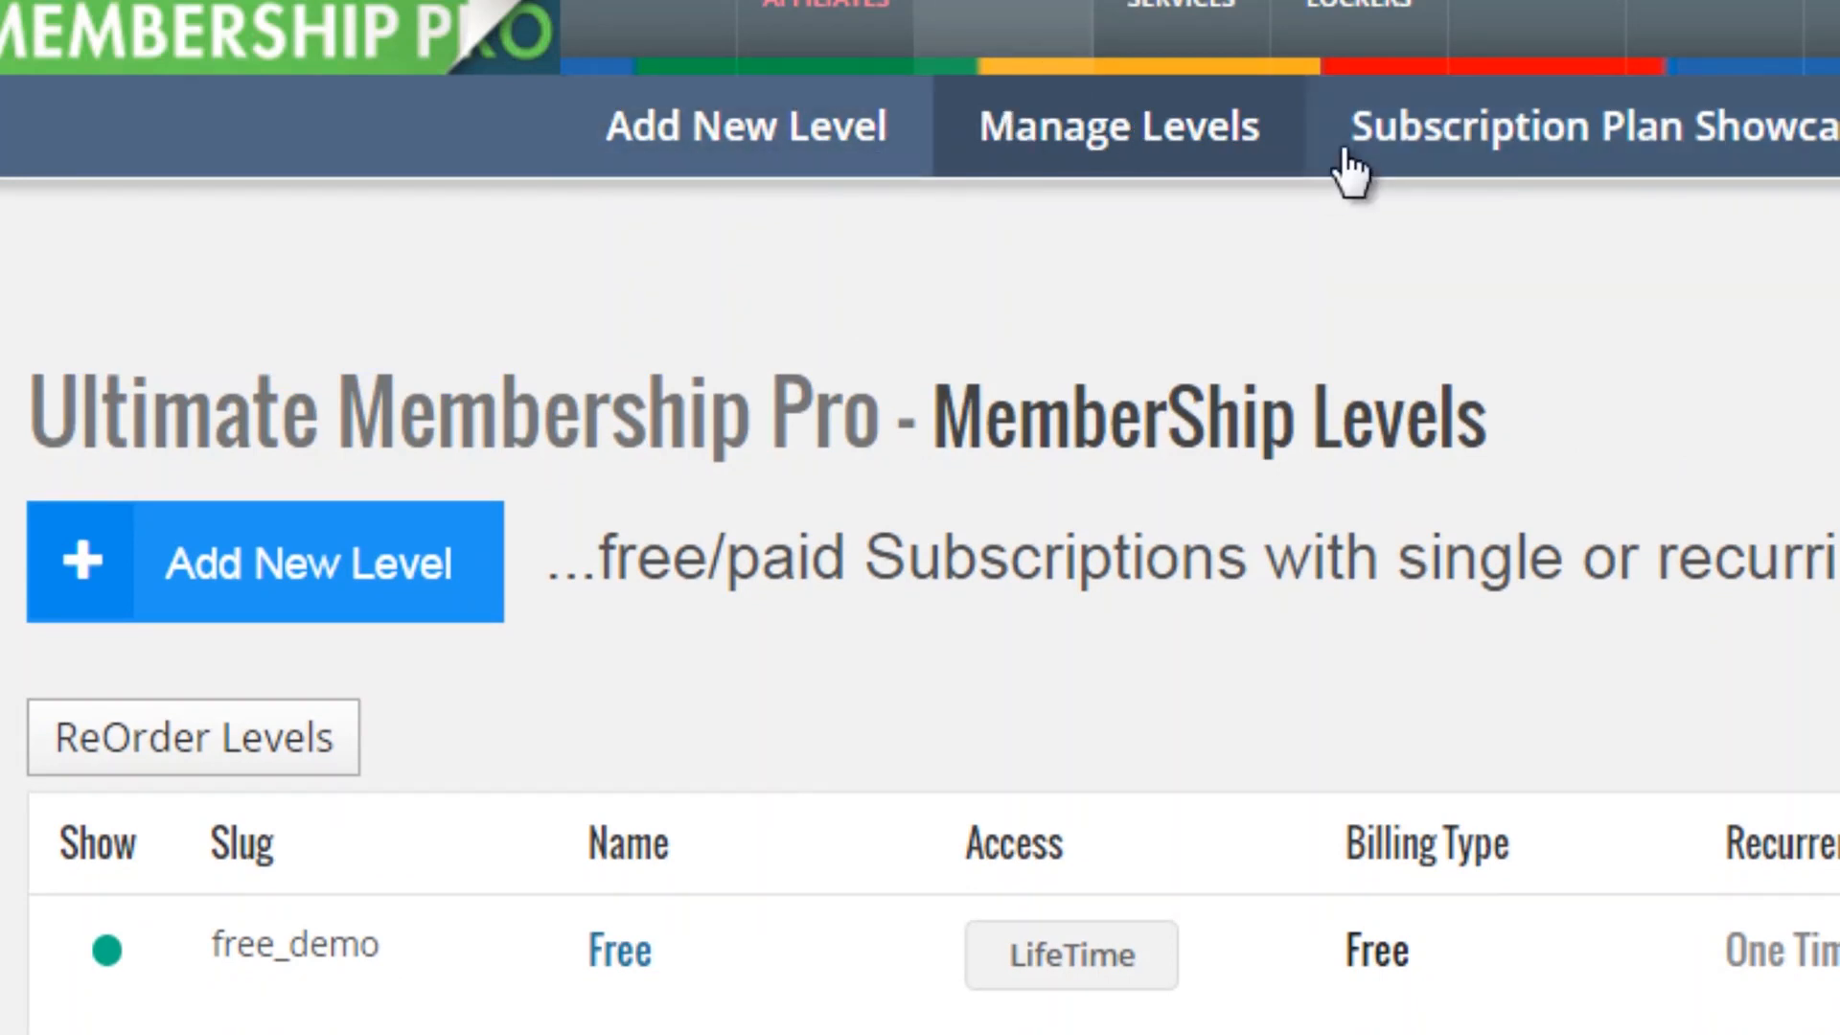
pyautogui.click(1461, 125)
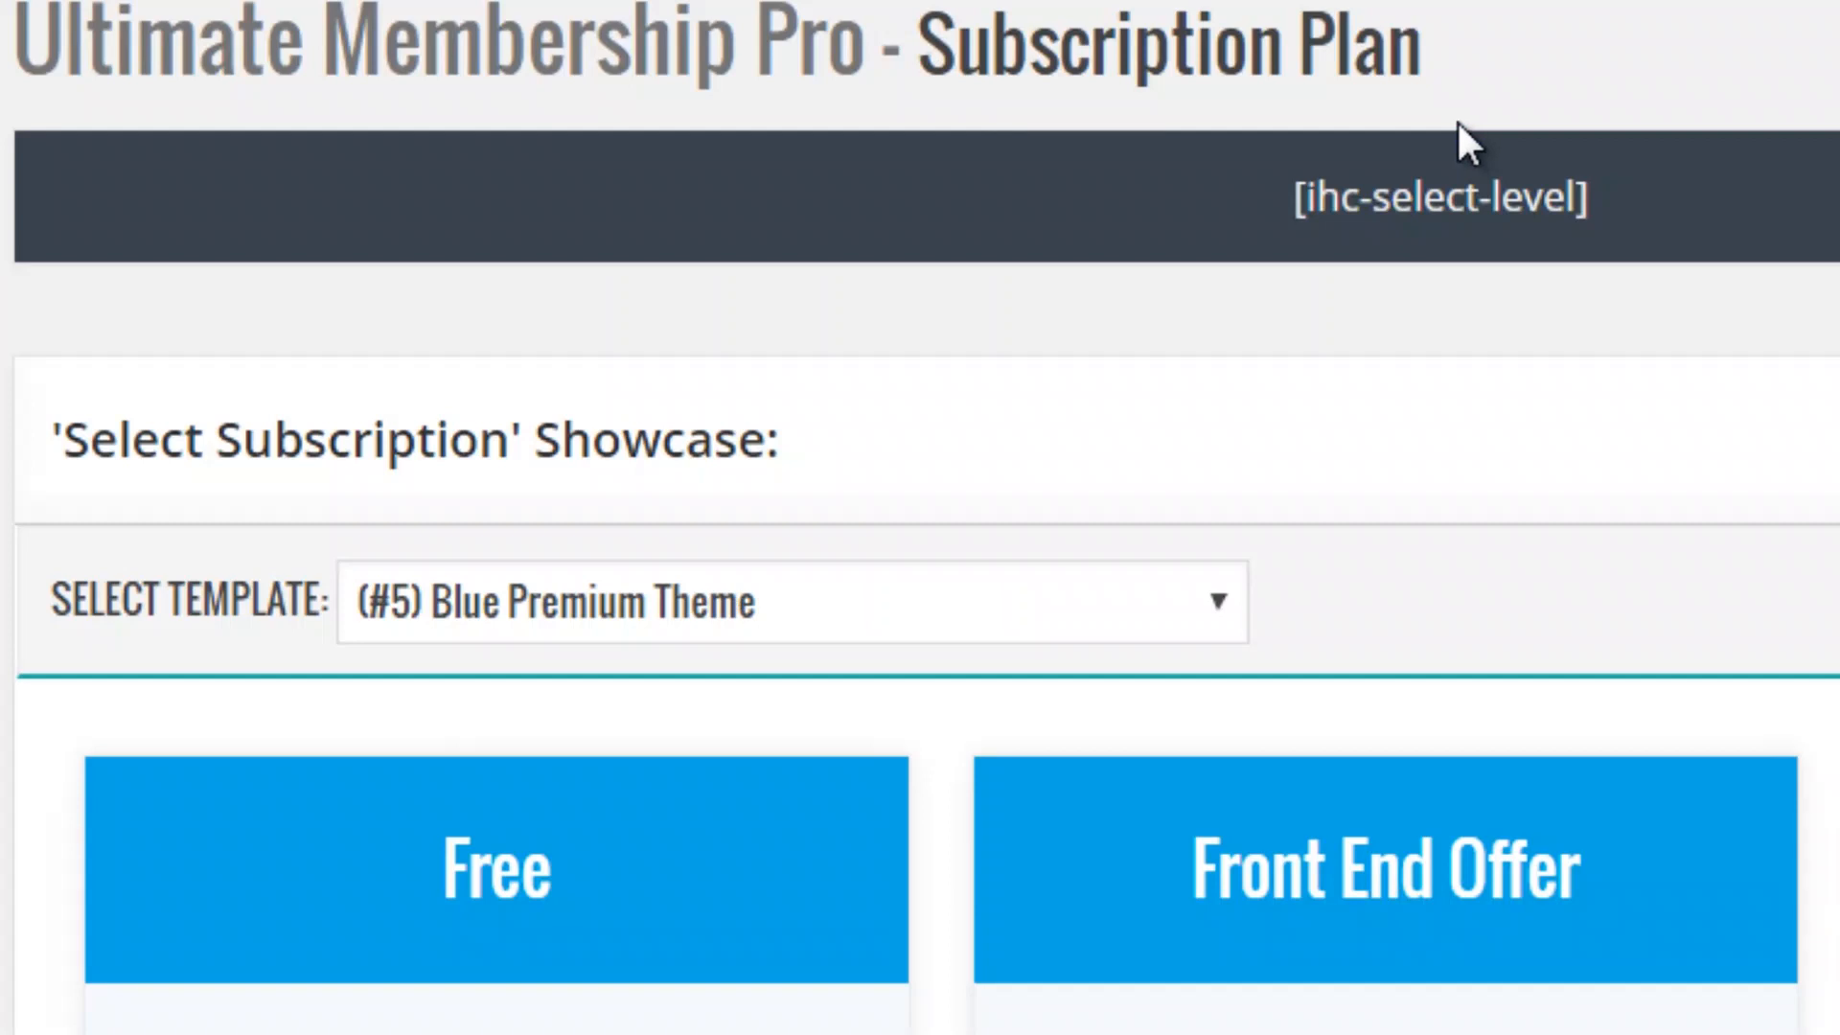
pyautogui.scroll(-3, 871, 462)
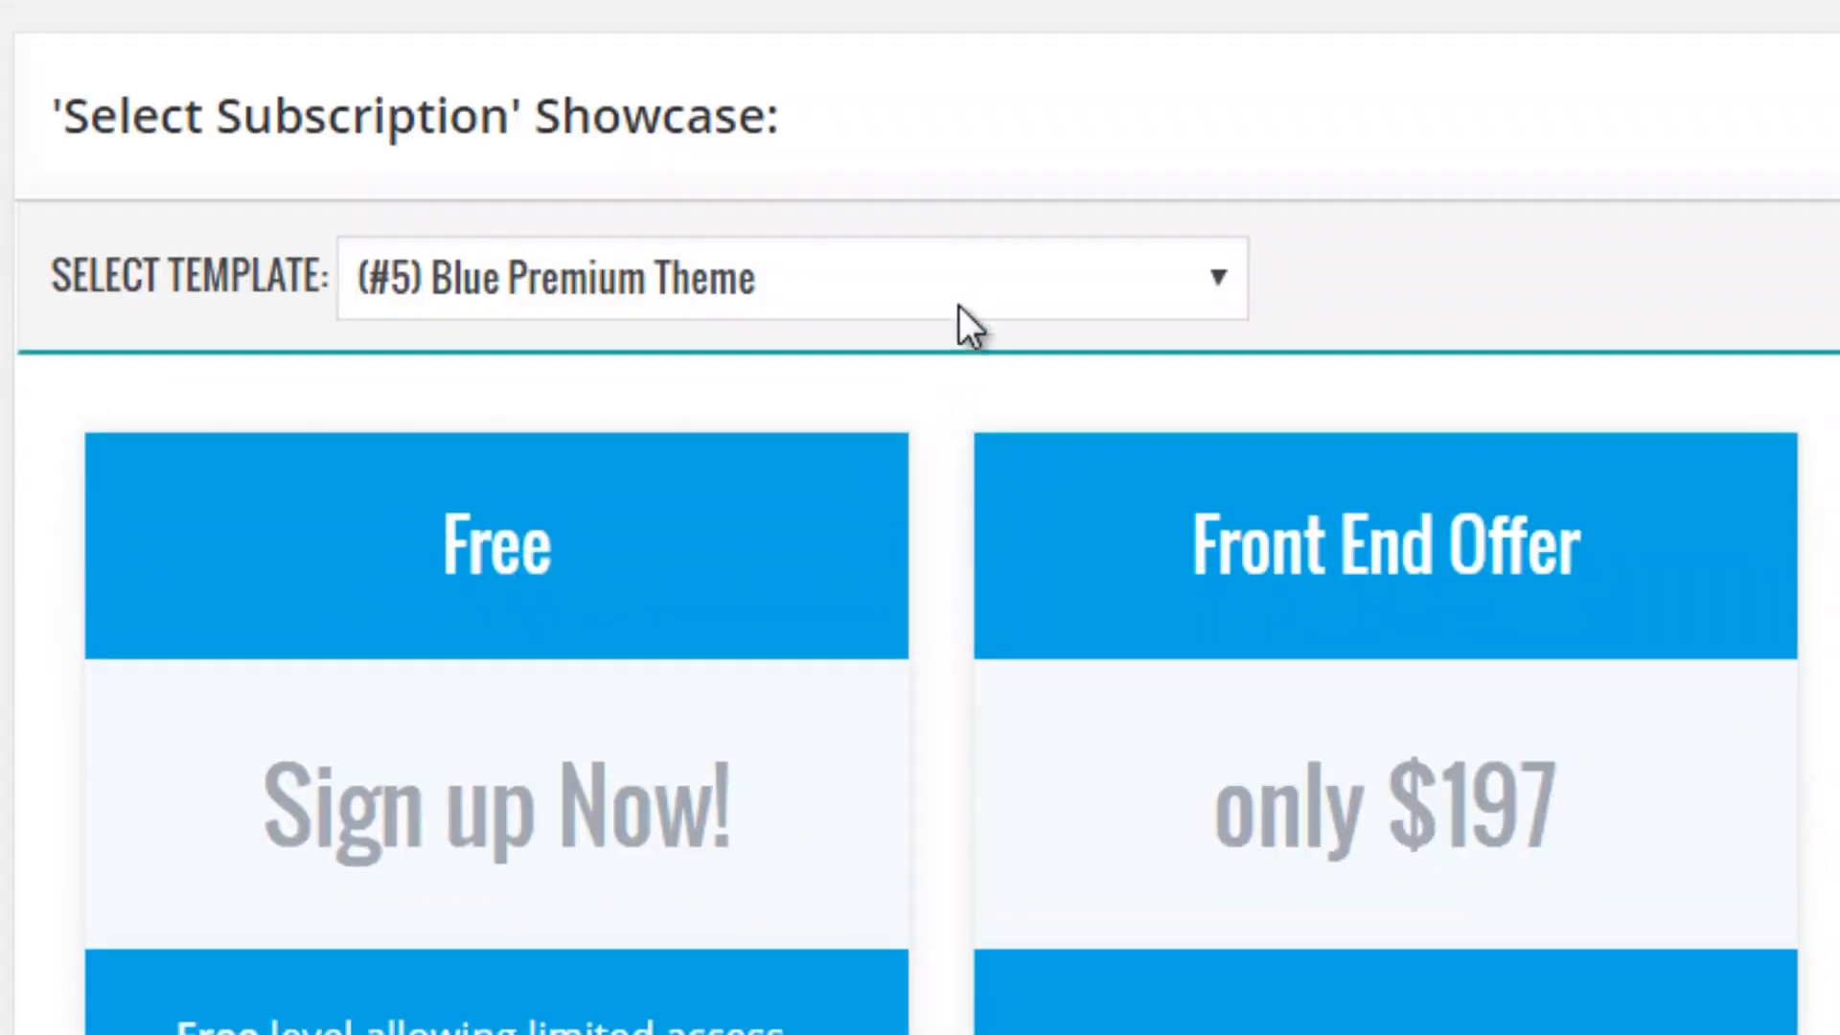
pyautogui.scroll(-2, 972, 317)
pyautogui.scroll(-5, 920, 517)
pyautogui.scroll(4, 920, 518)
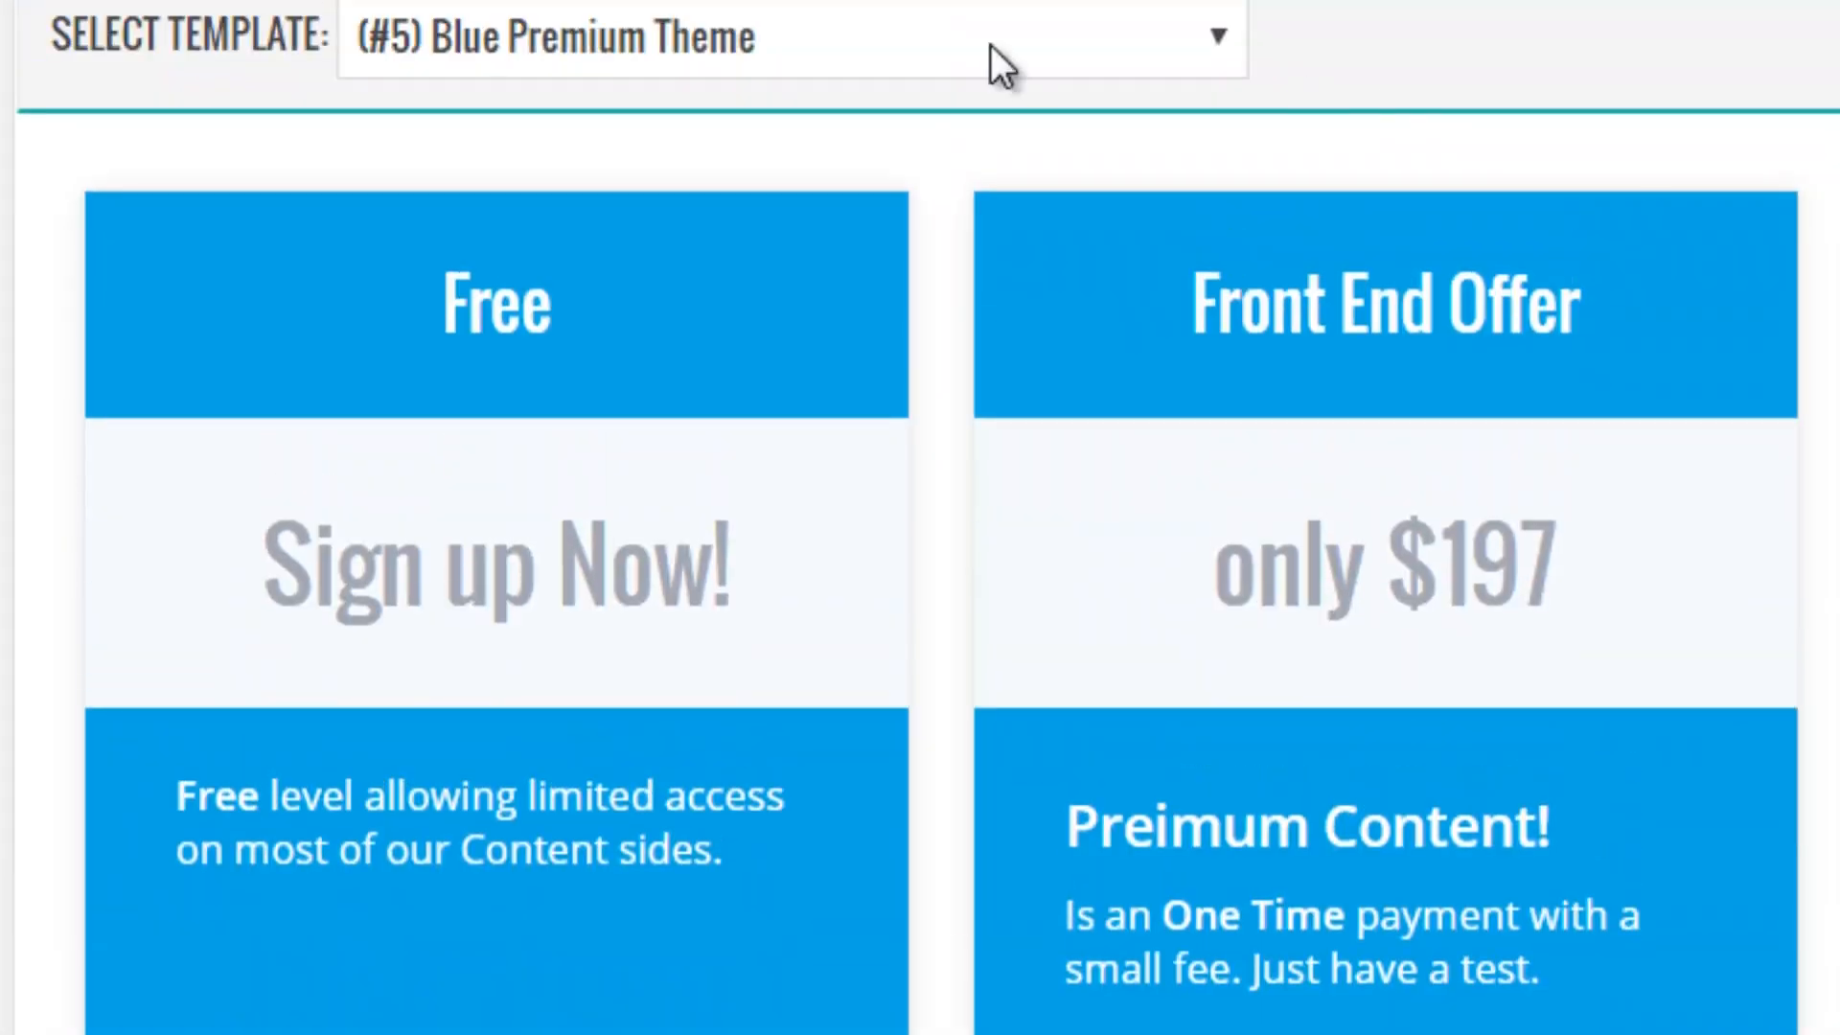
# - Preview the subscription showcase with the Block Box, Business, Sample and Serious themes
pyautogui.click(883, 35)
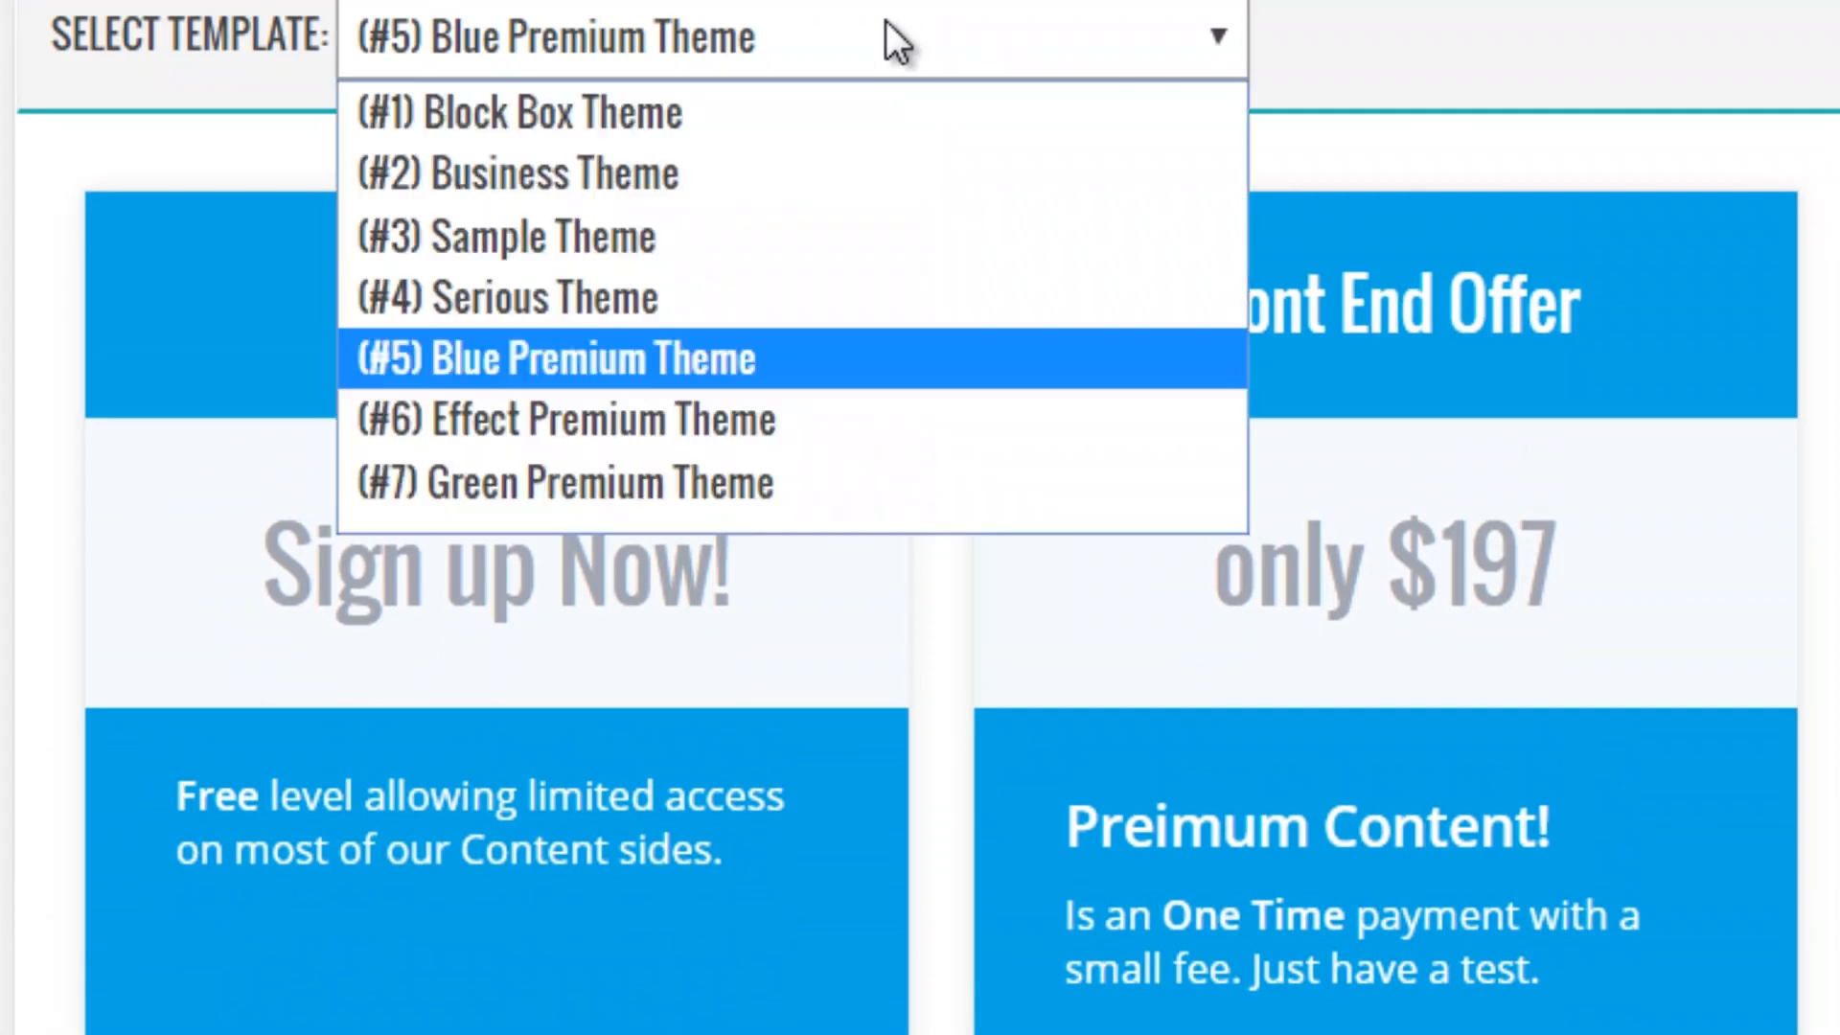
pyautogui.click(826, 107)
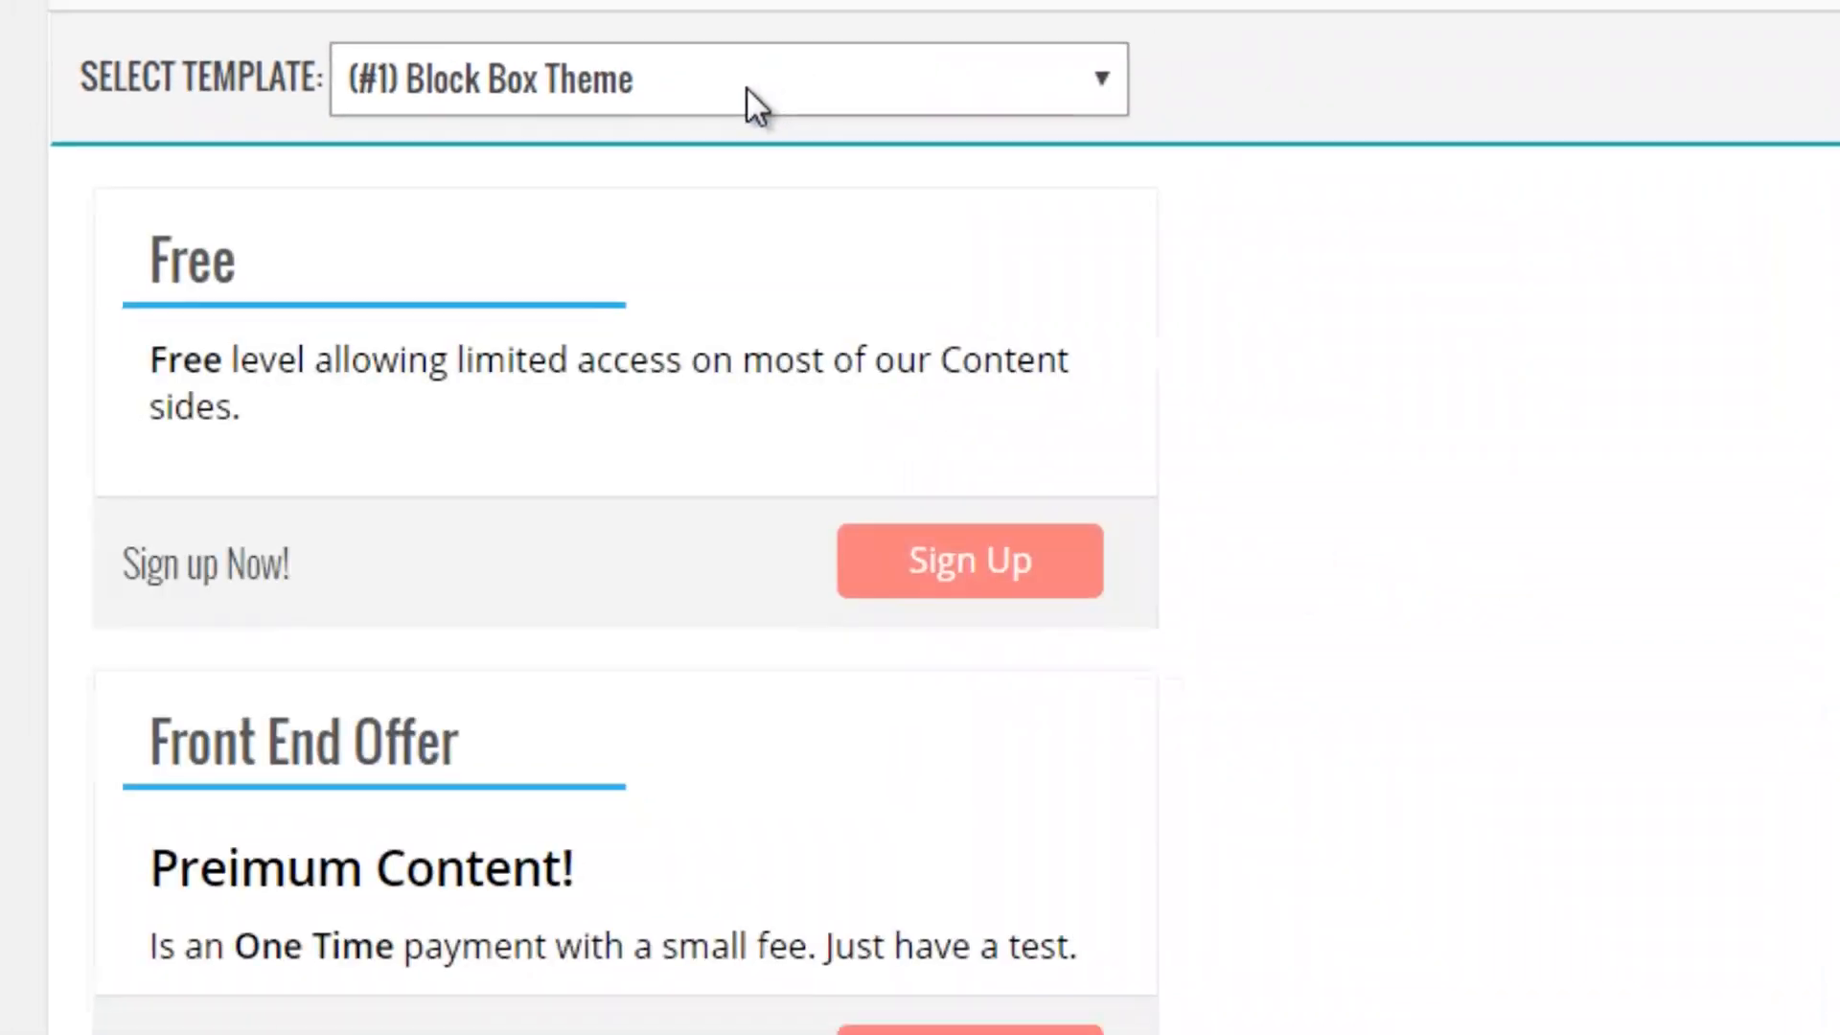
pyautogui.click(809, 43)
pyautogui.click(611, 251)
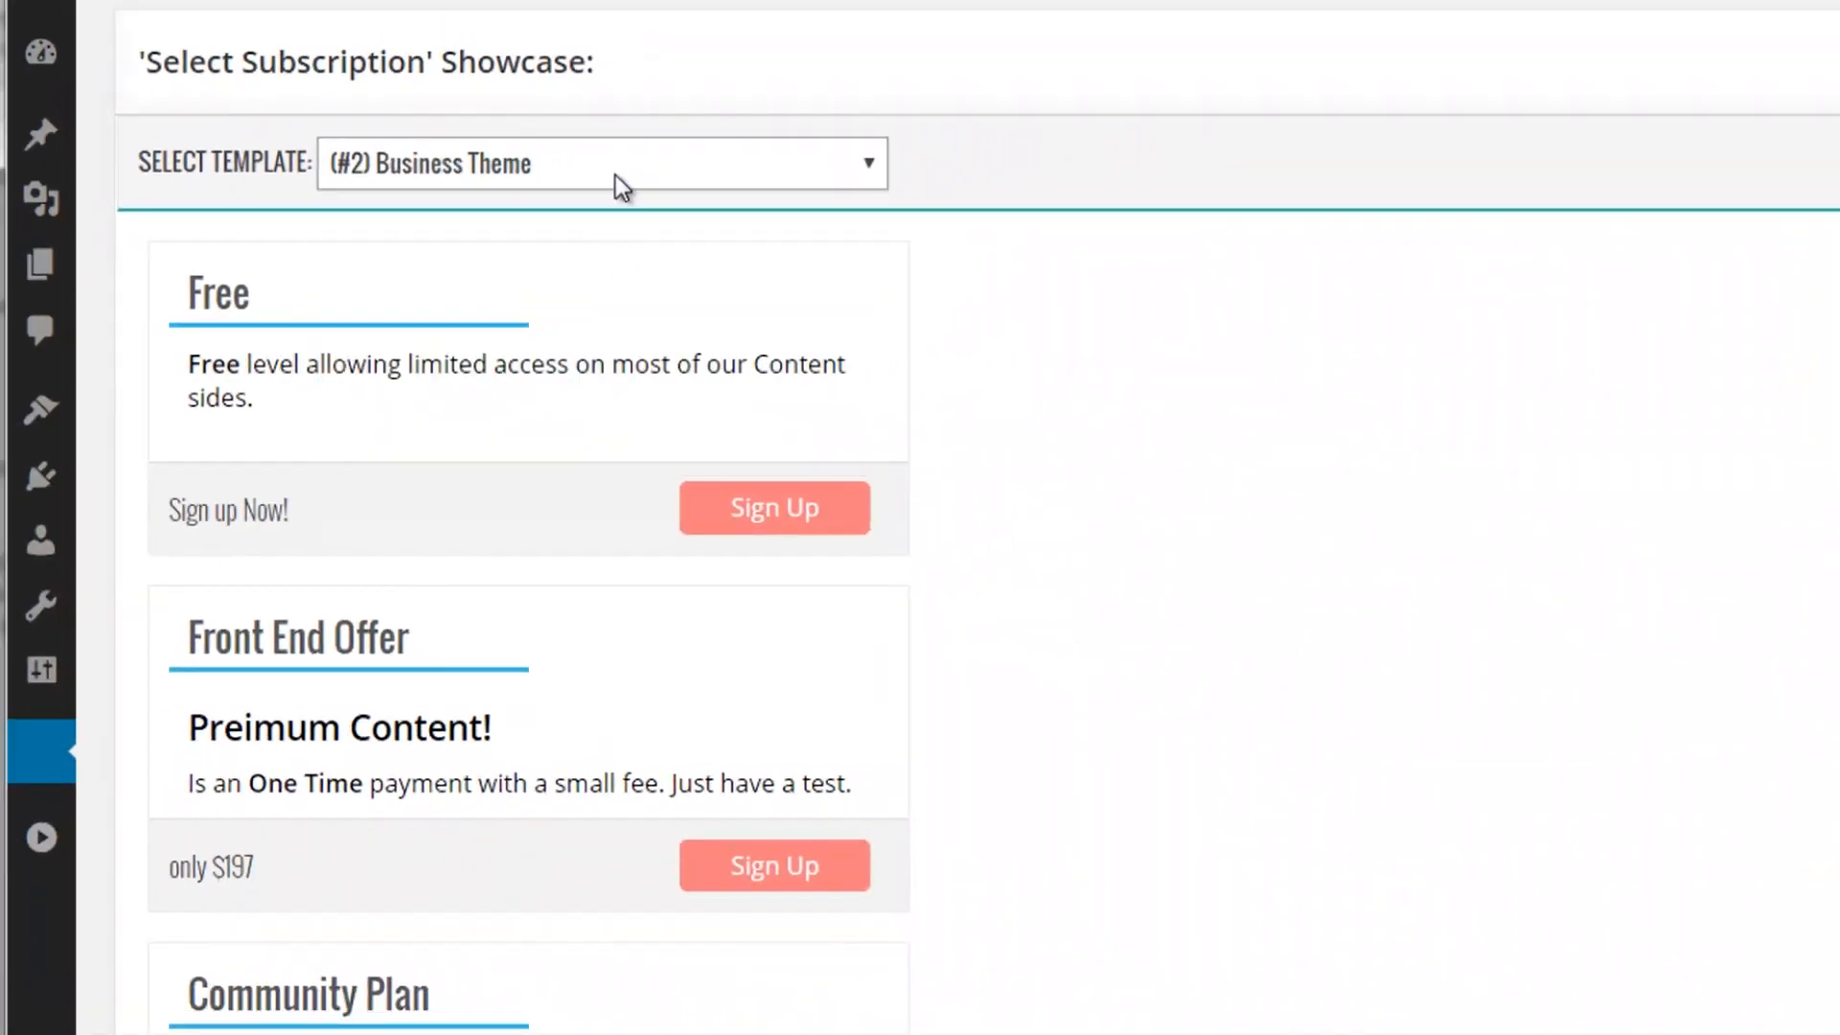
pyautogui.click(615, 175)
pyautogui.click(607, 287)
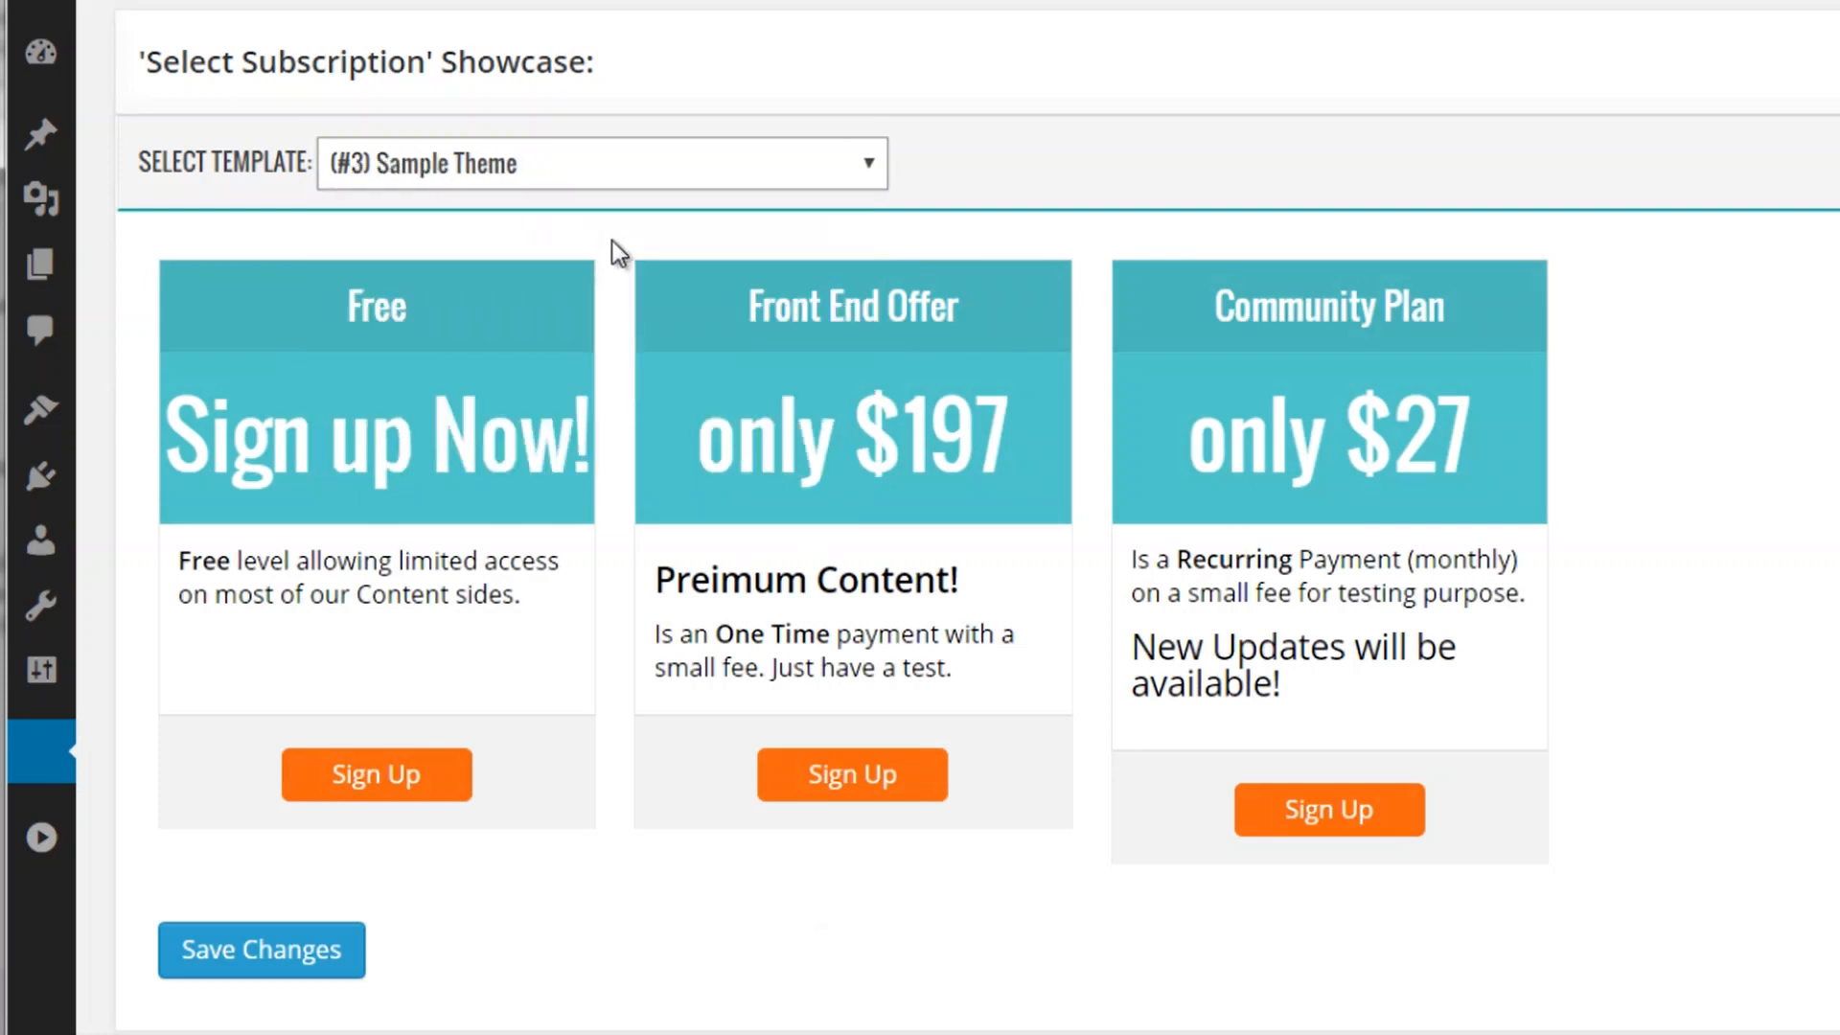
pyautogui.click(607, 326)
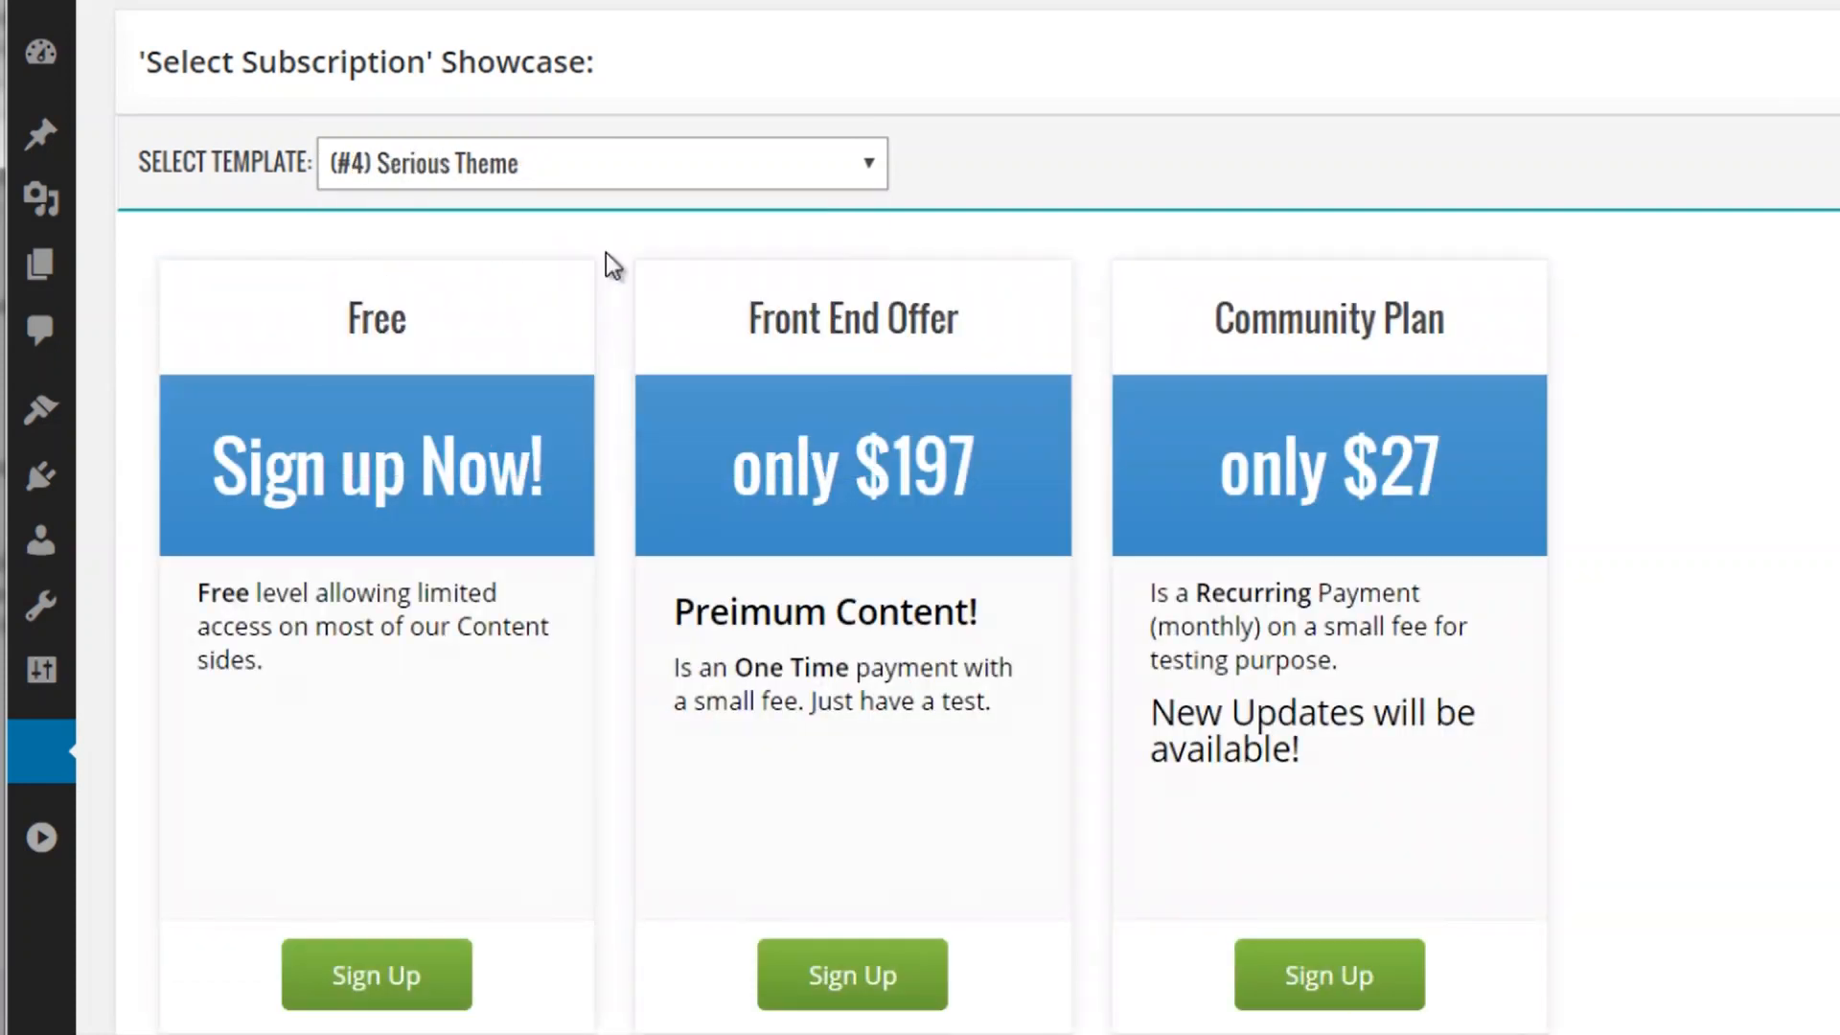
# - Switch the showcase template to (#7) Green Premium Theme and check its preview
pyautogui.click(621, 181)
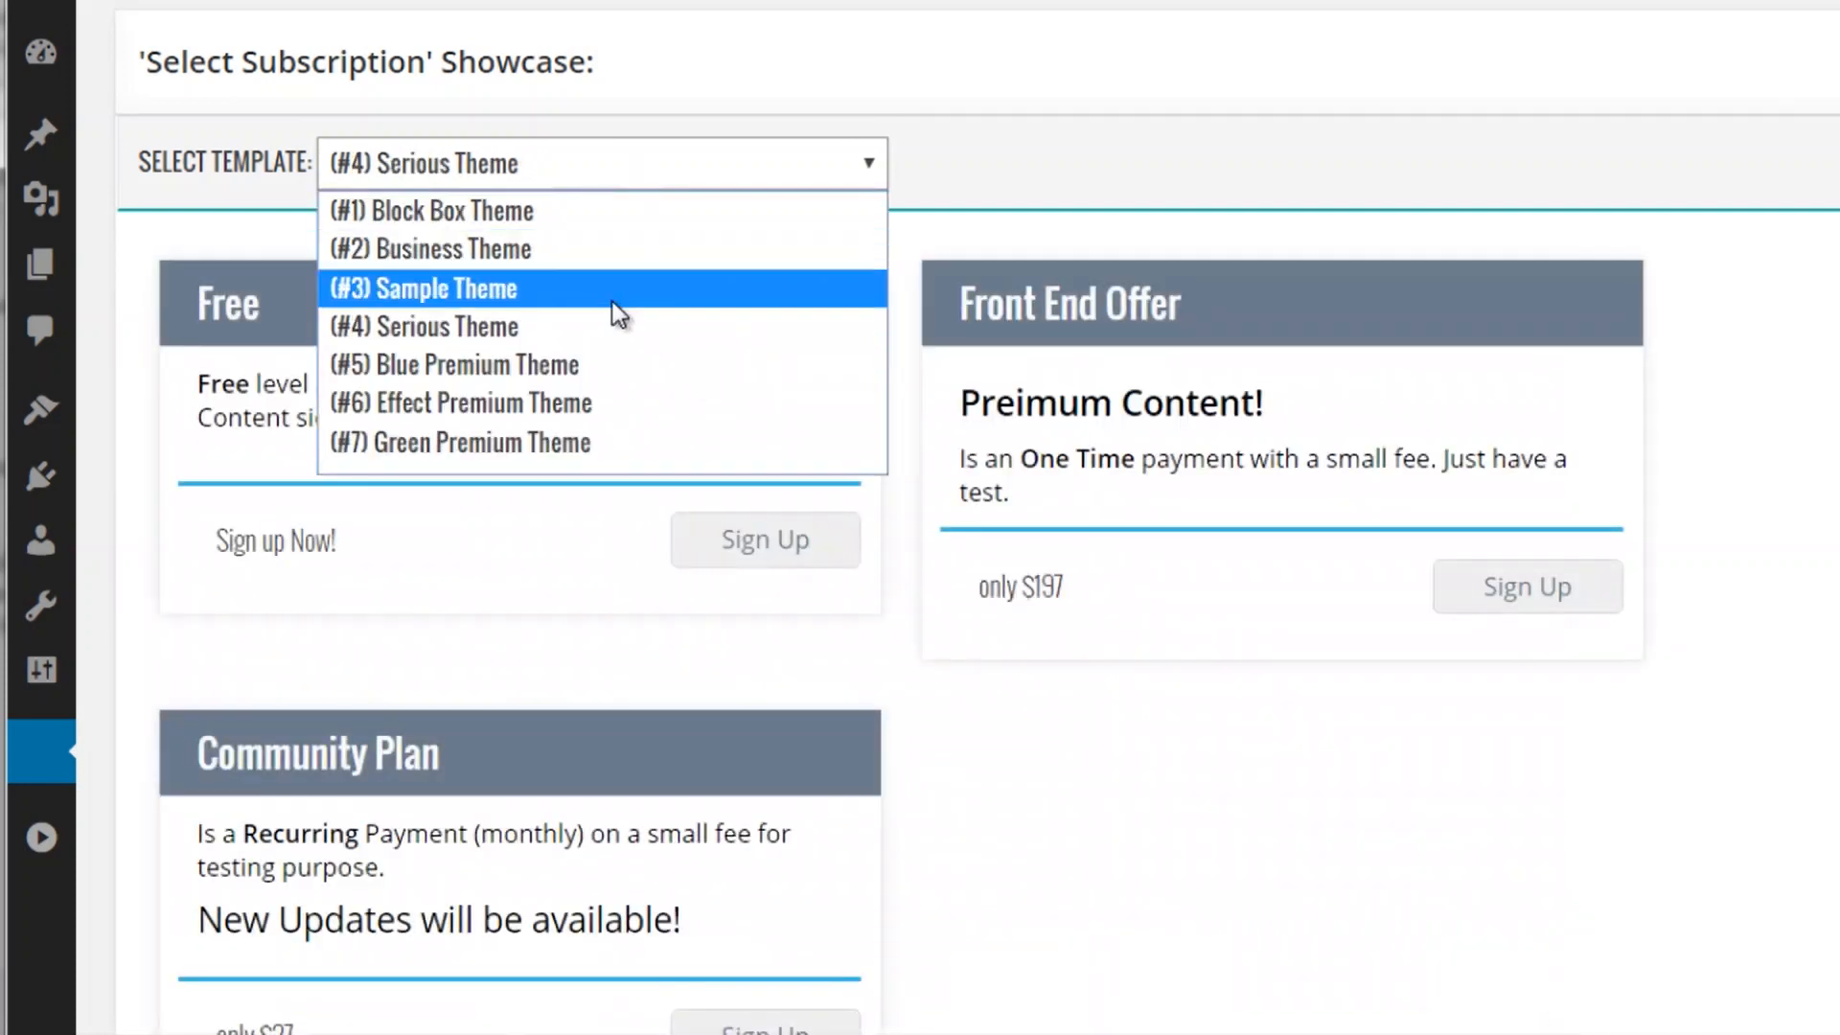
pyautogui.click(568, 433)
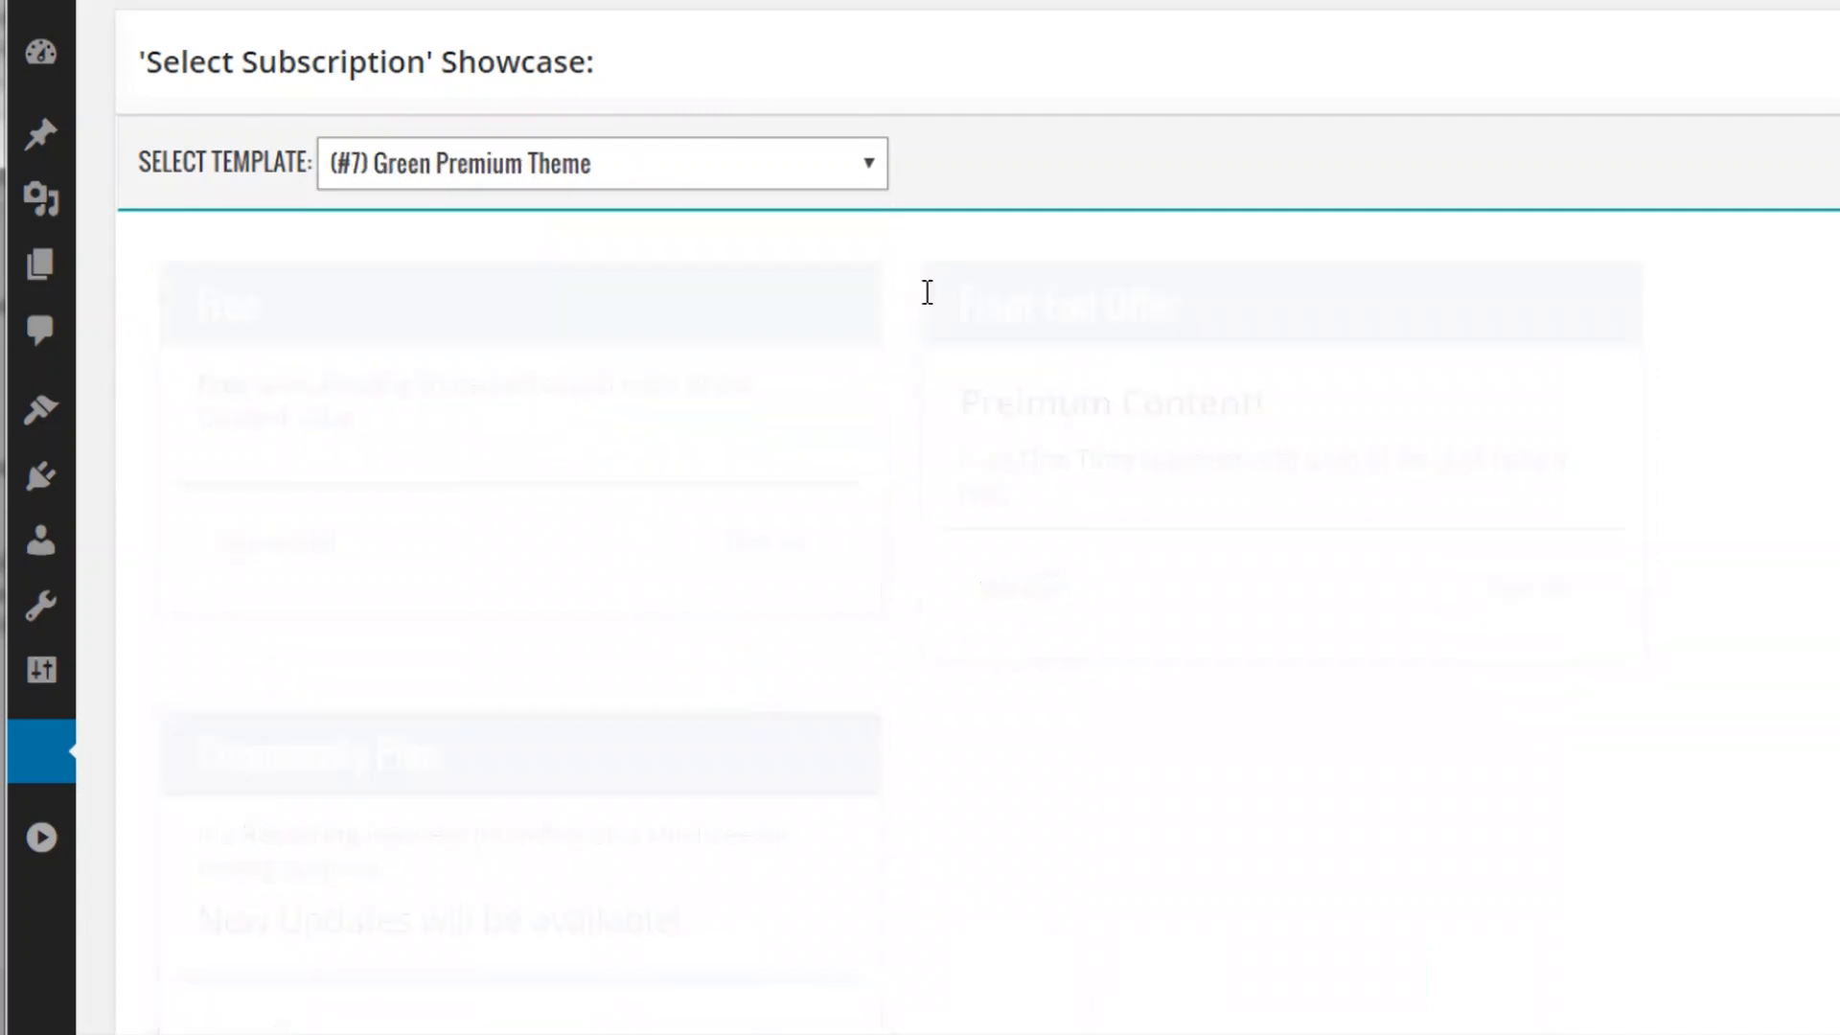
pyautogui.scroll(-3, 734, 548)
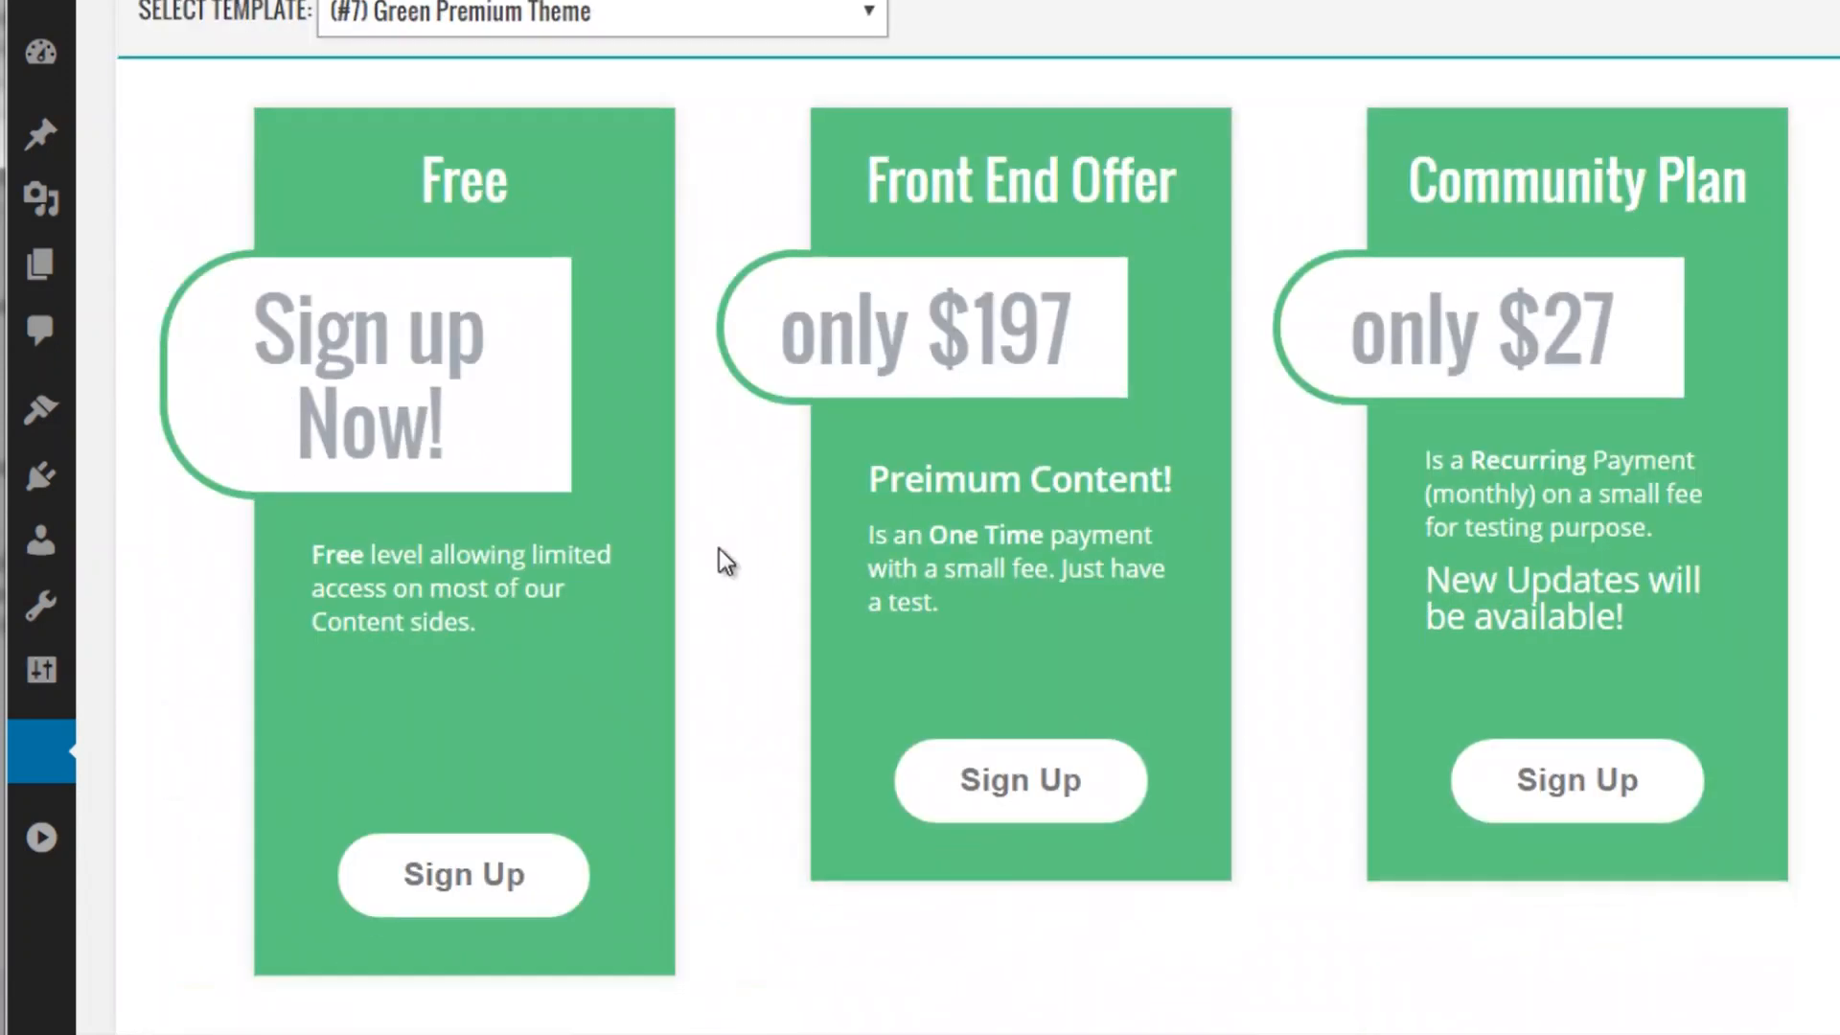
pyautogui.scroll(2, 778, 584)
pyautogui.scroll(5, 776, 598)
pyautogui.scroll(1, 774, 600)
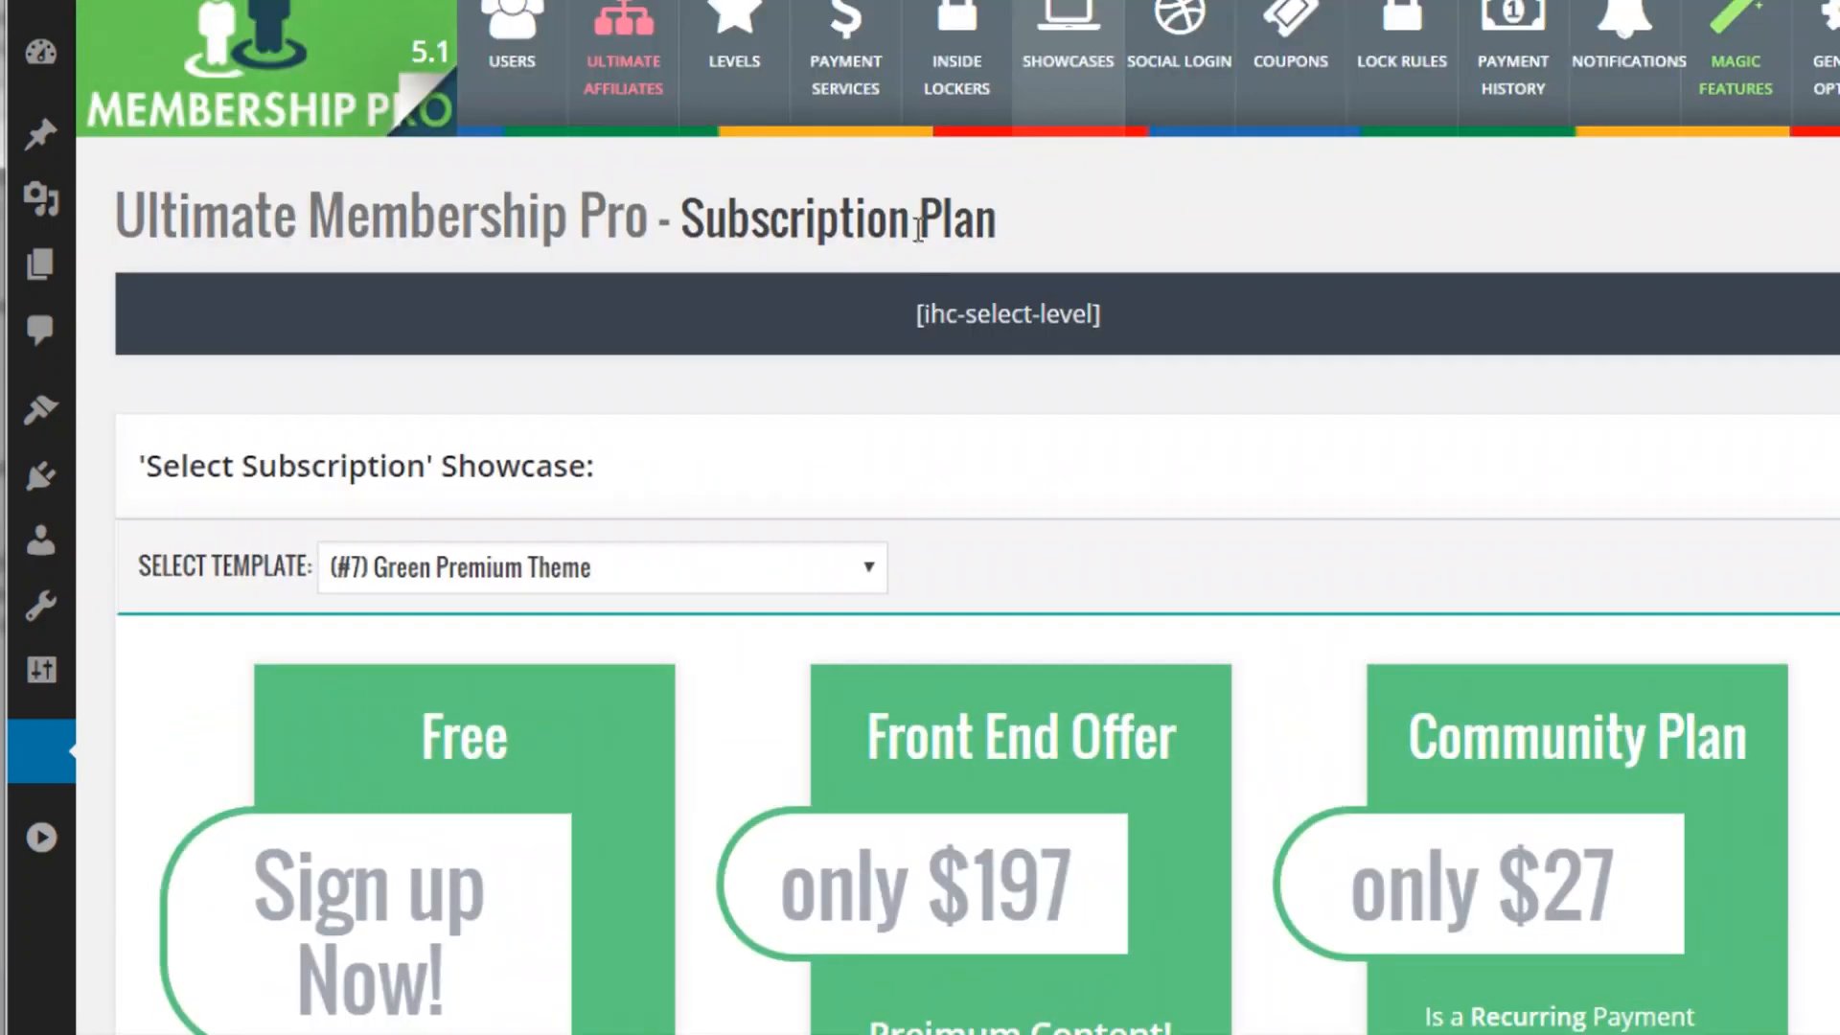
# - Highlight the [ihc-select-level] shortcode above the showcase and review the plan cards it stands for
pyautogui.moveTo(1107, 318); pyautogui.dragTo(914, 316)
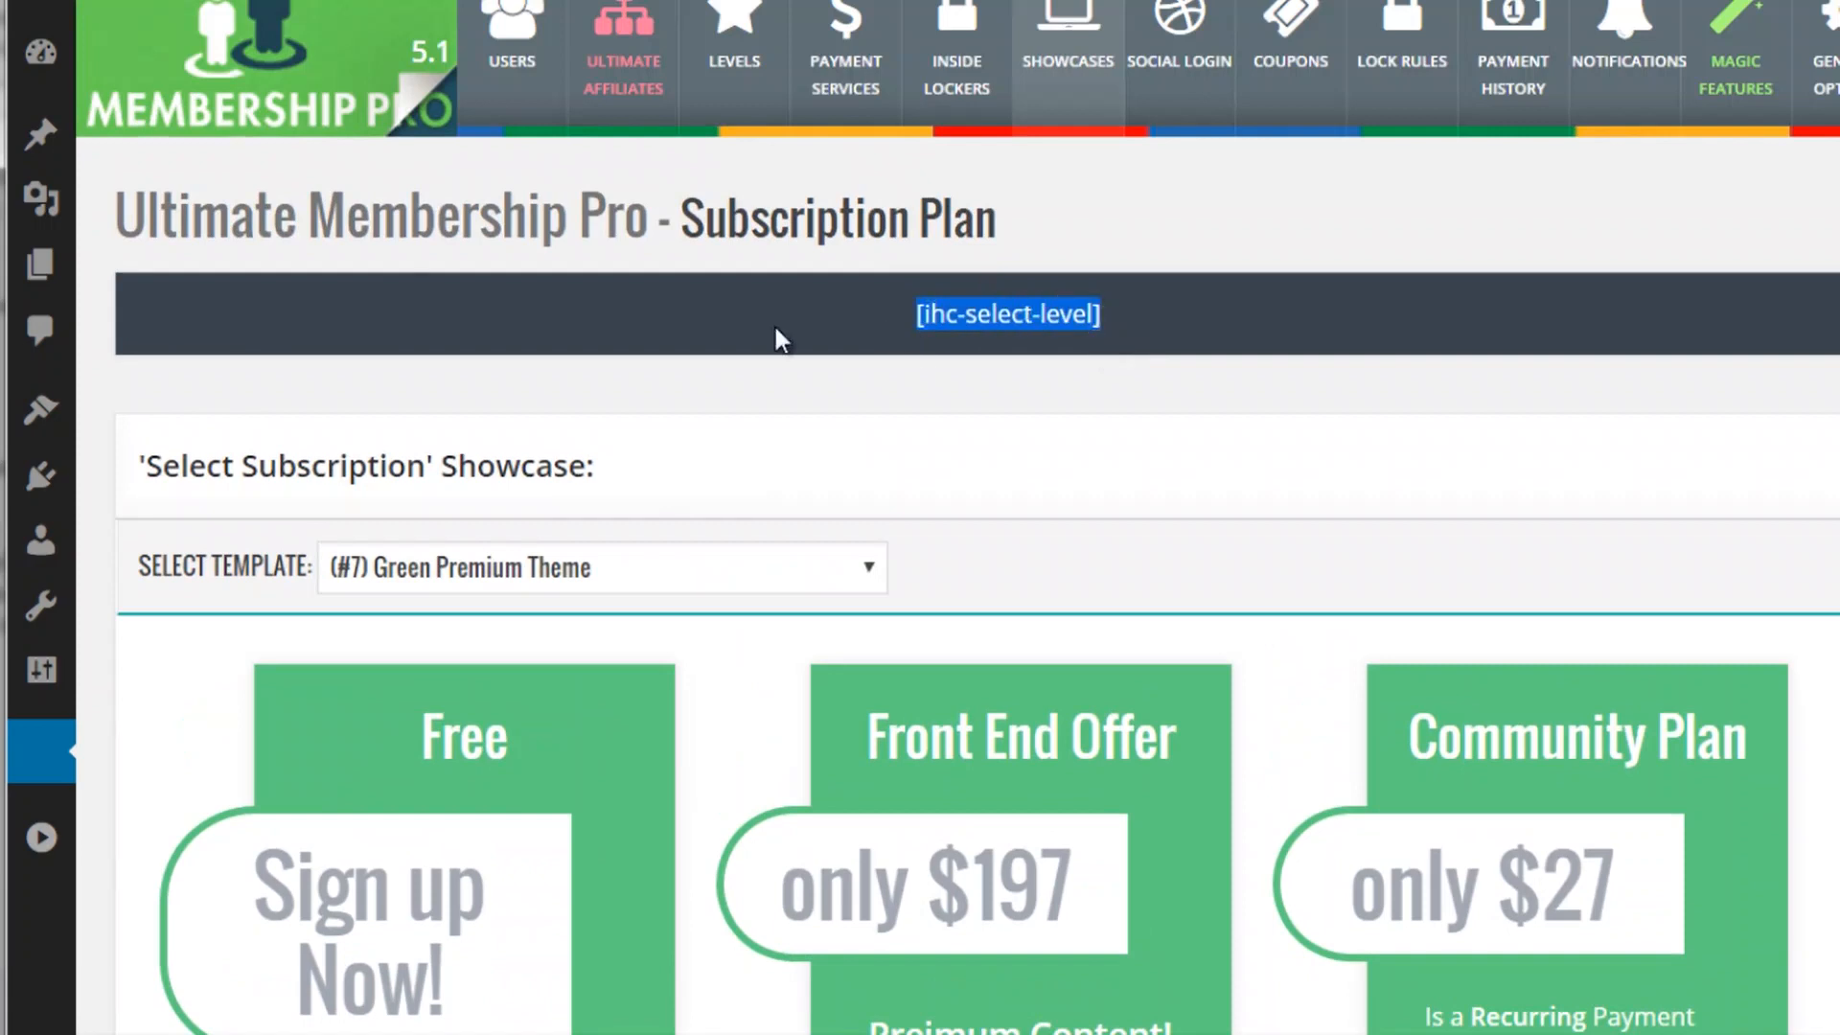
pyautogui.scroll(-3, 943, 369)
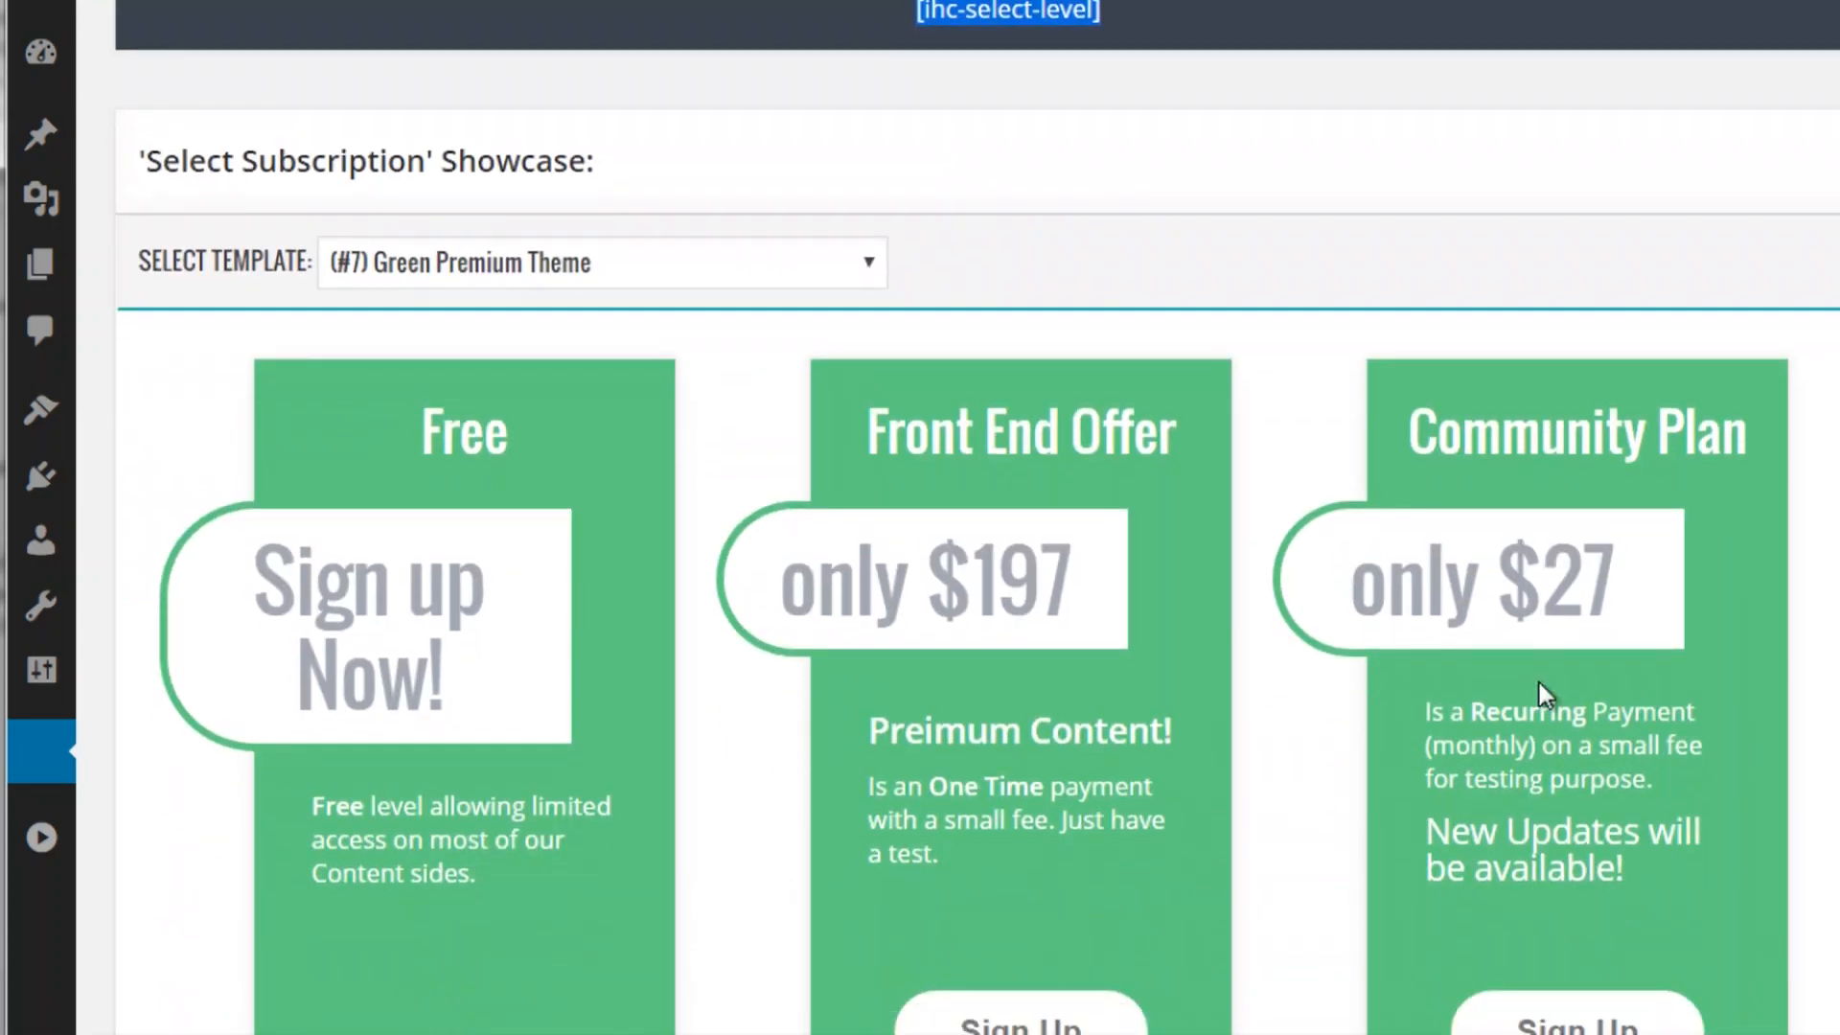
pyautogui.scroll(1, 1102, 588)
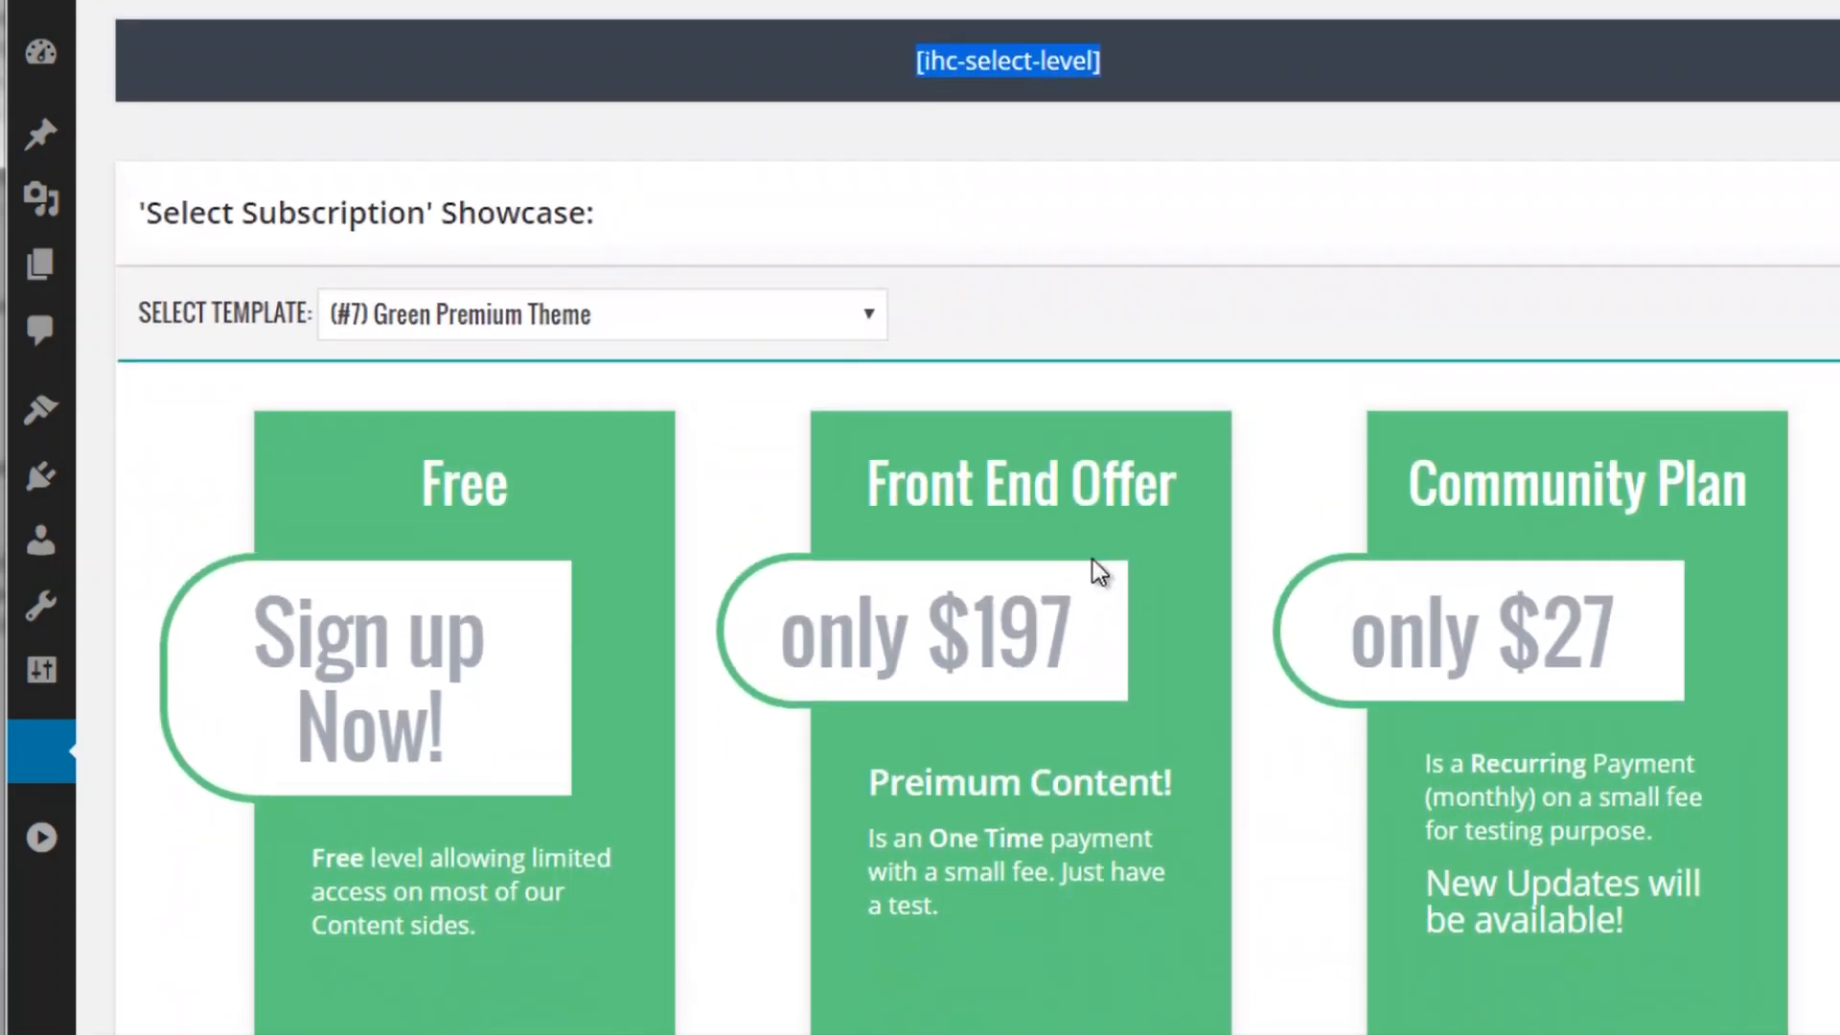
pyautogui.scroll(1, 1206, 209)
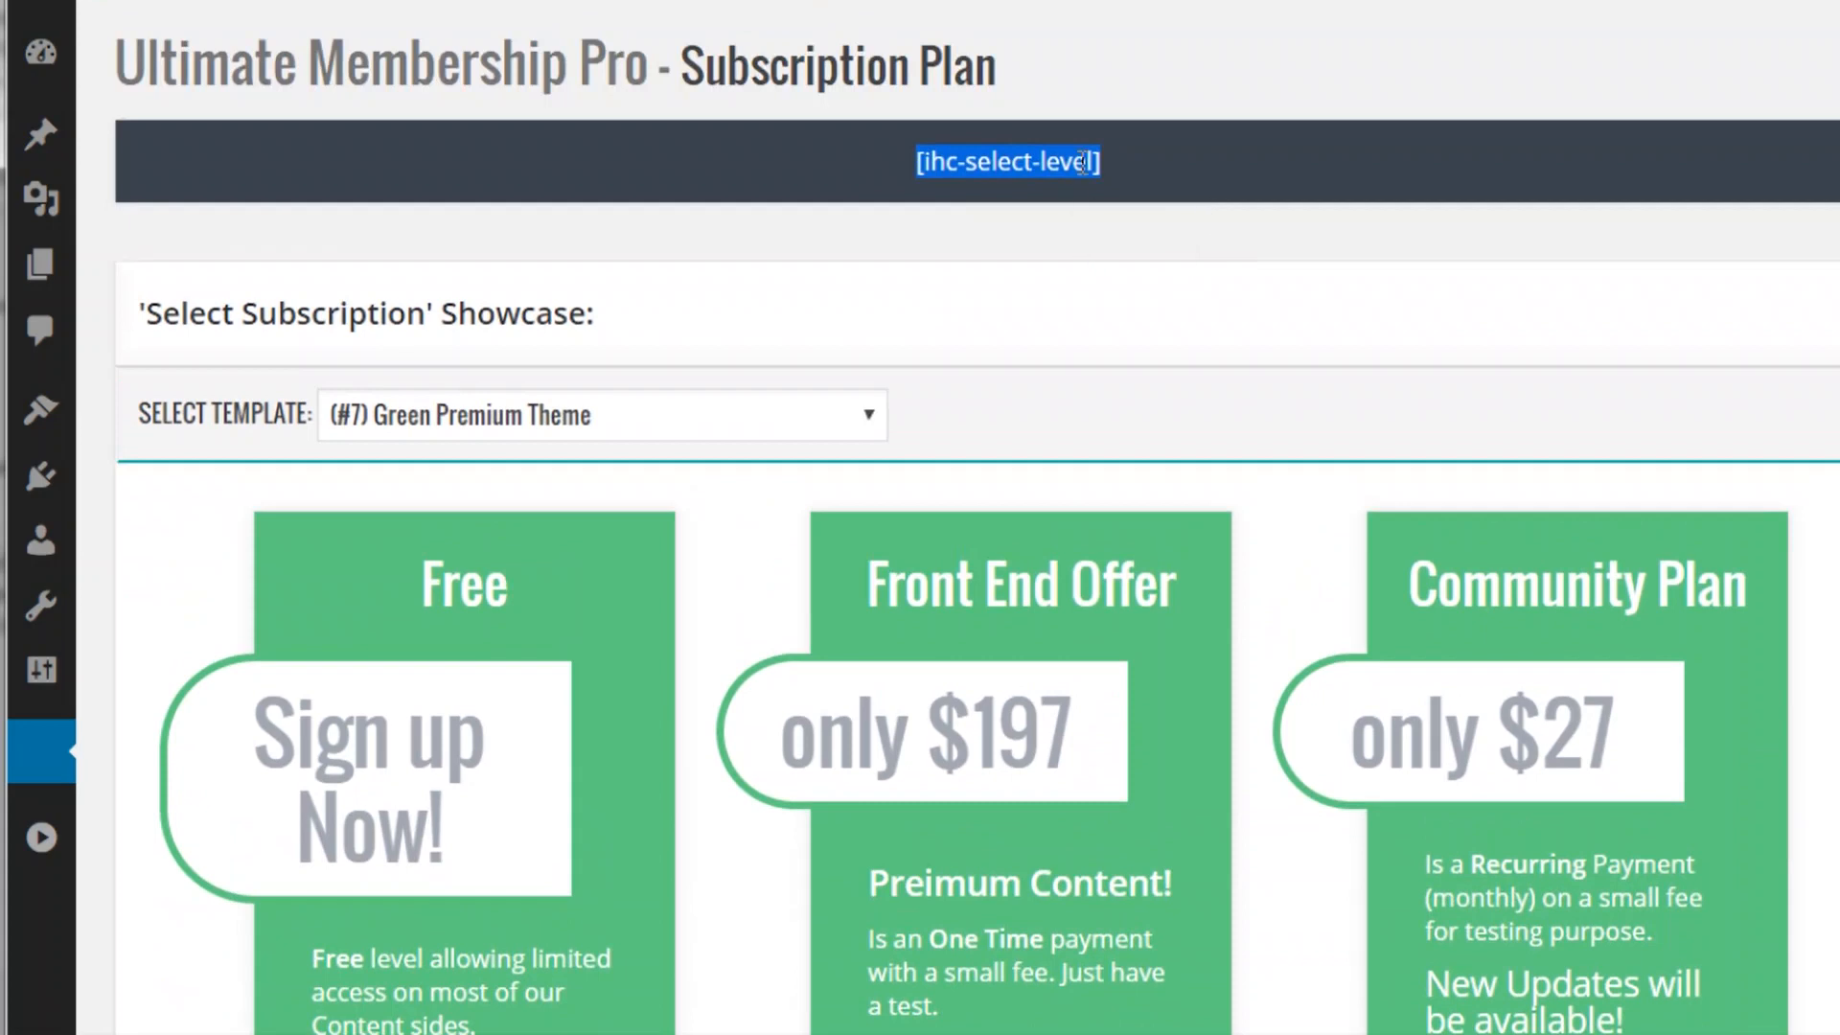
pyautogui.scroll(-3, 1169, 613)
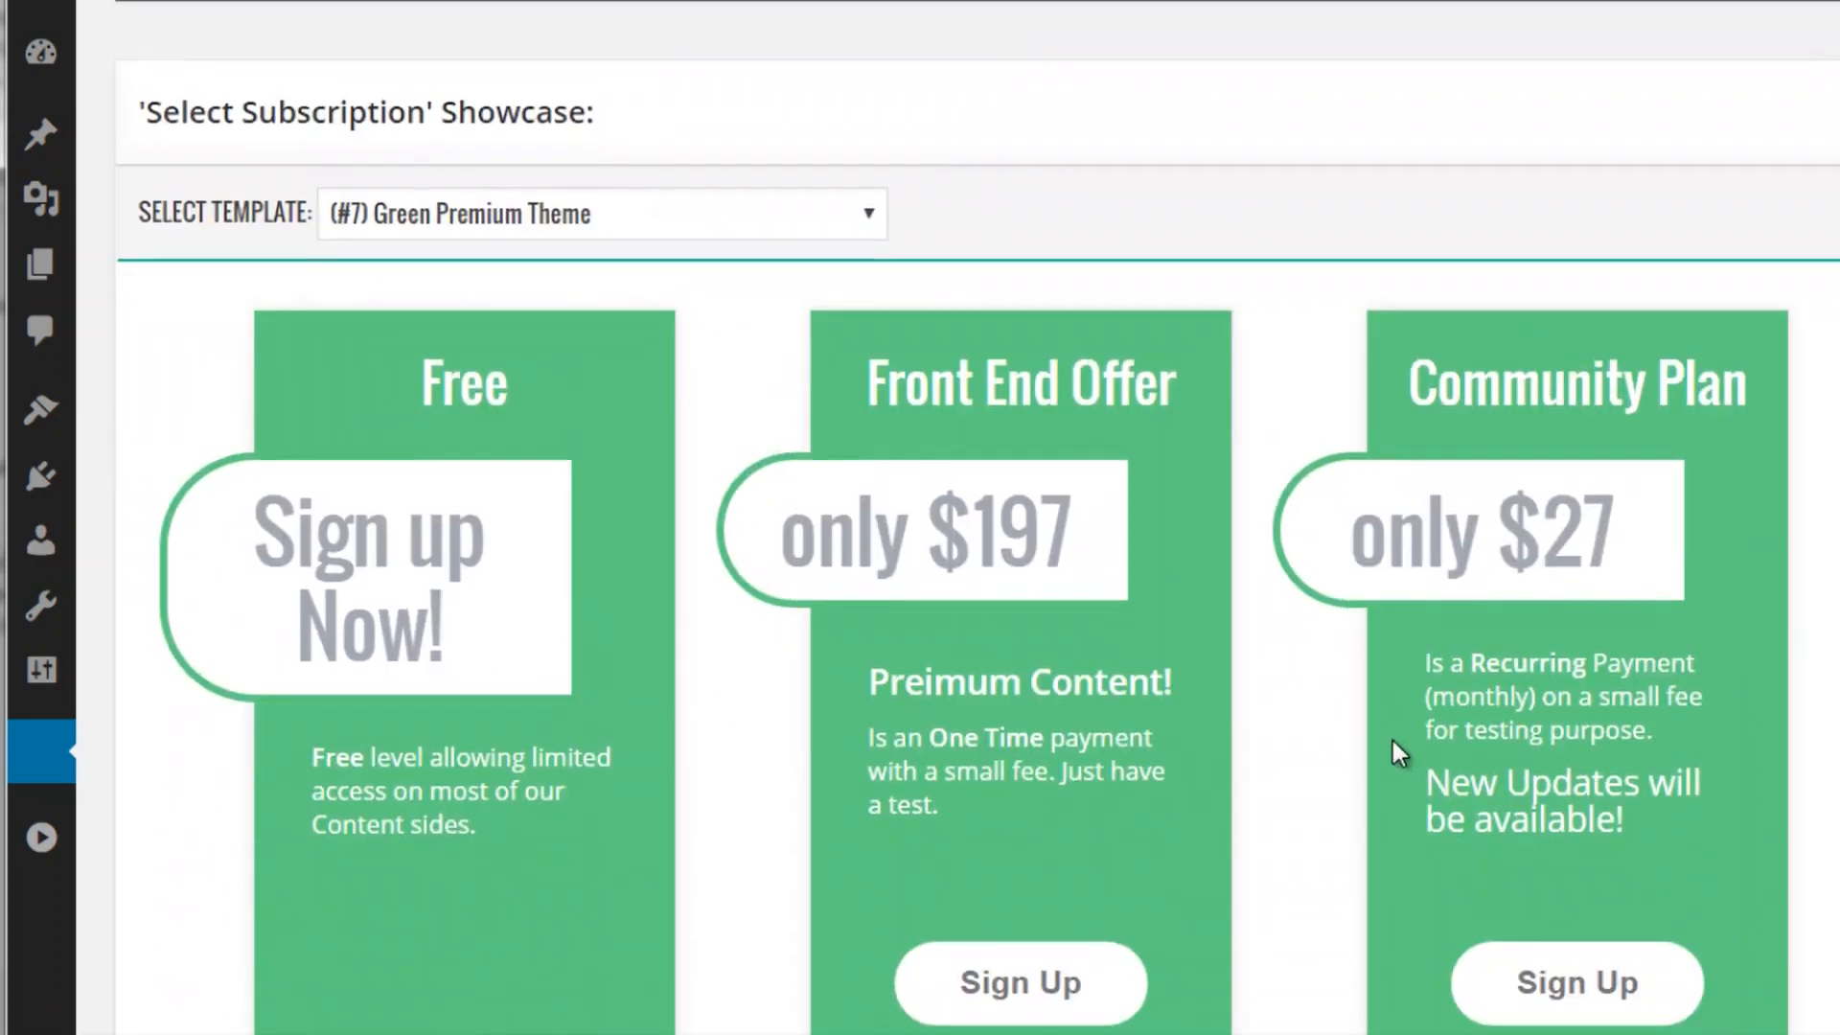
# - Open the Payment Services page and look through the available payment gateways and their setup status
pyautogui.scroll(3, 1395, 739)
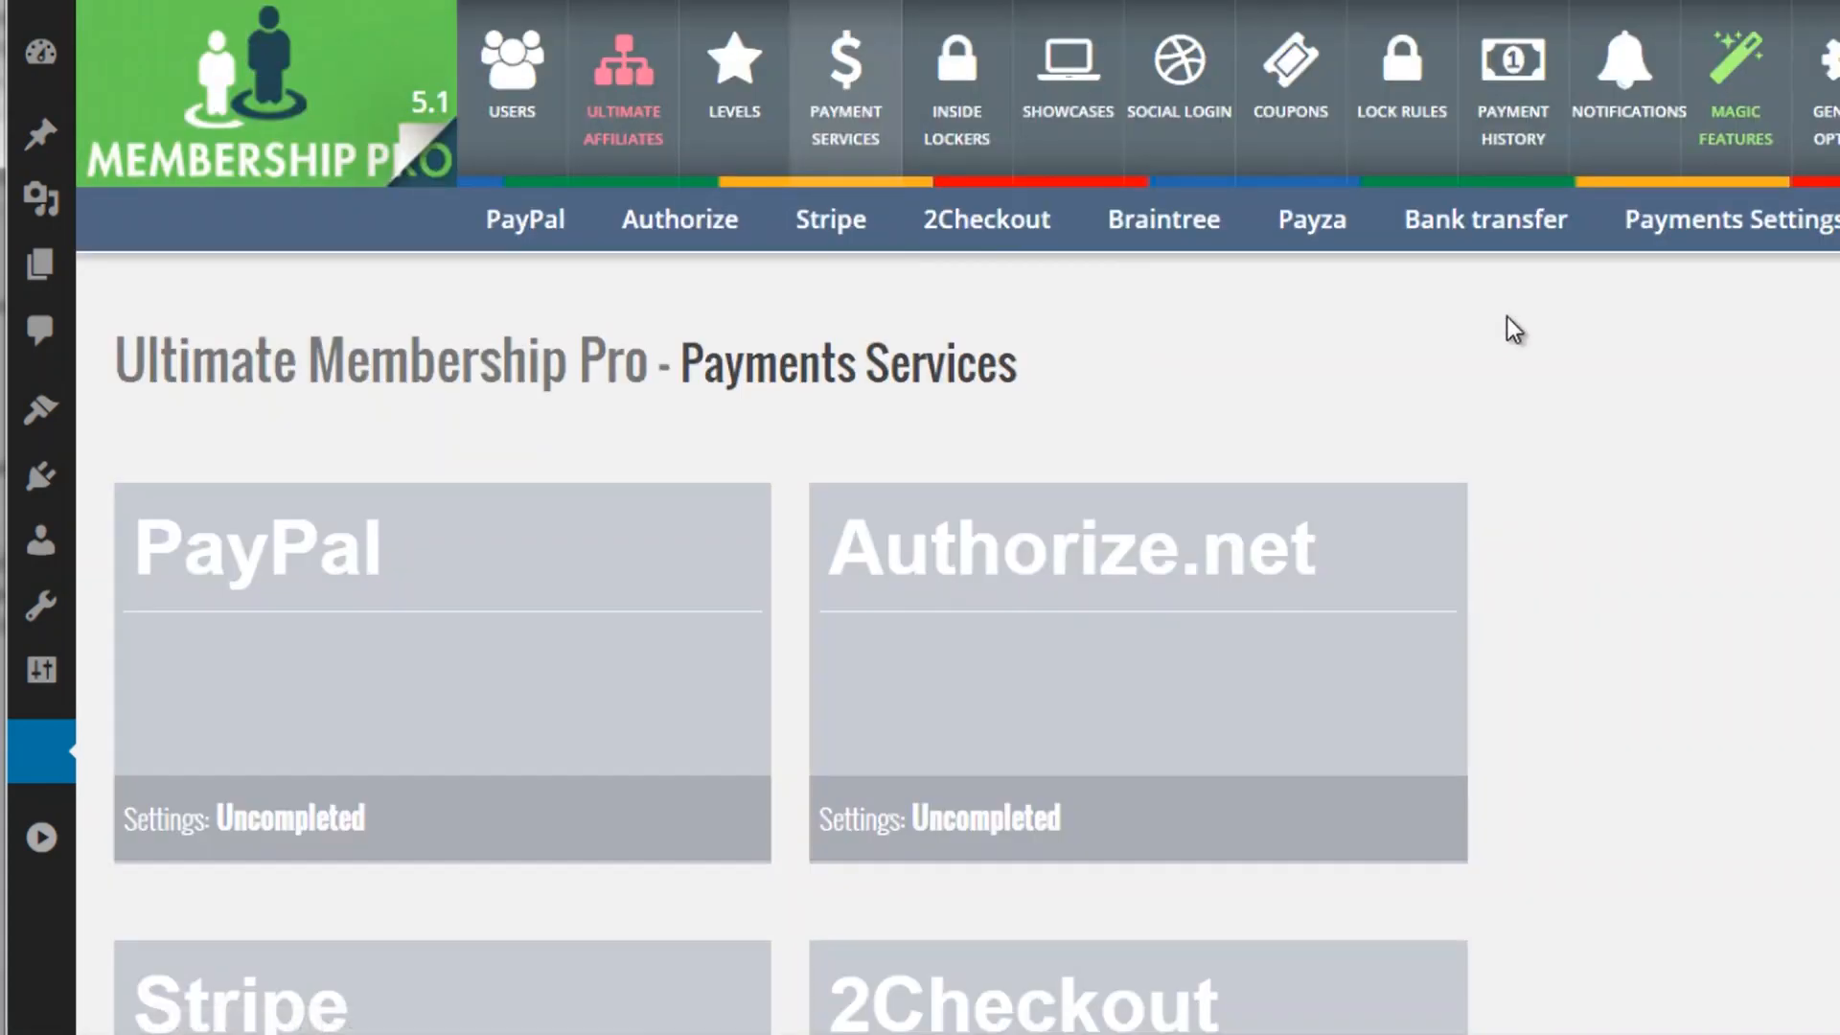
pyautogui.scroll(-2, 1493, 385)
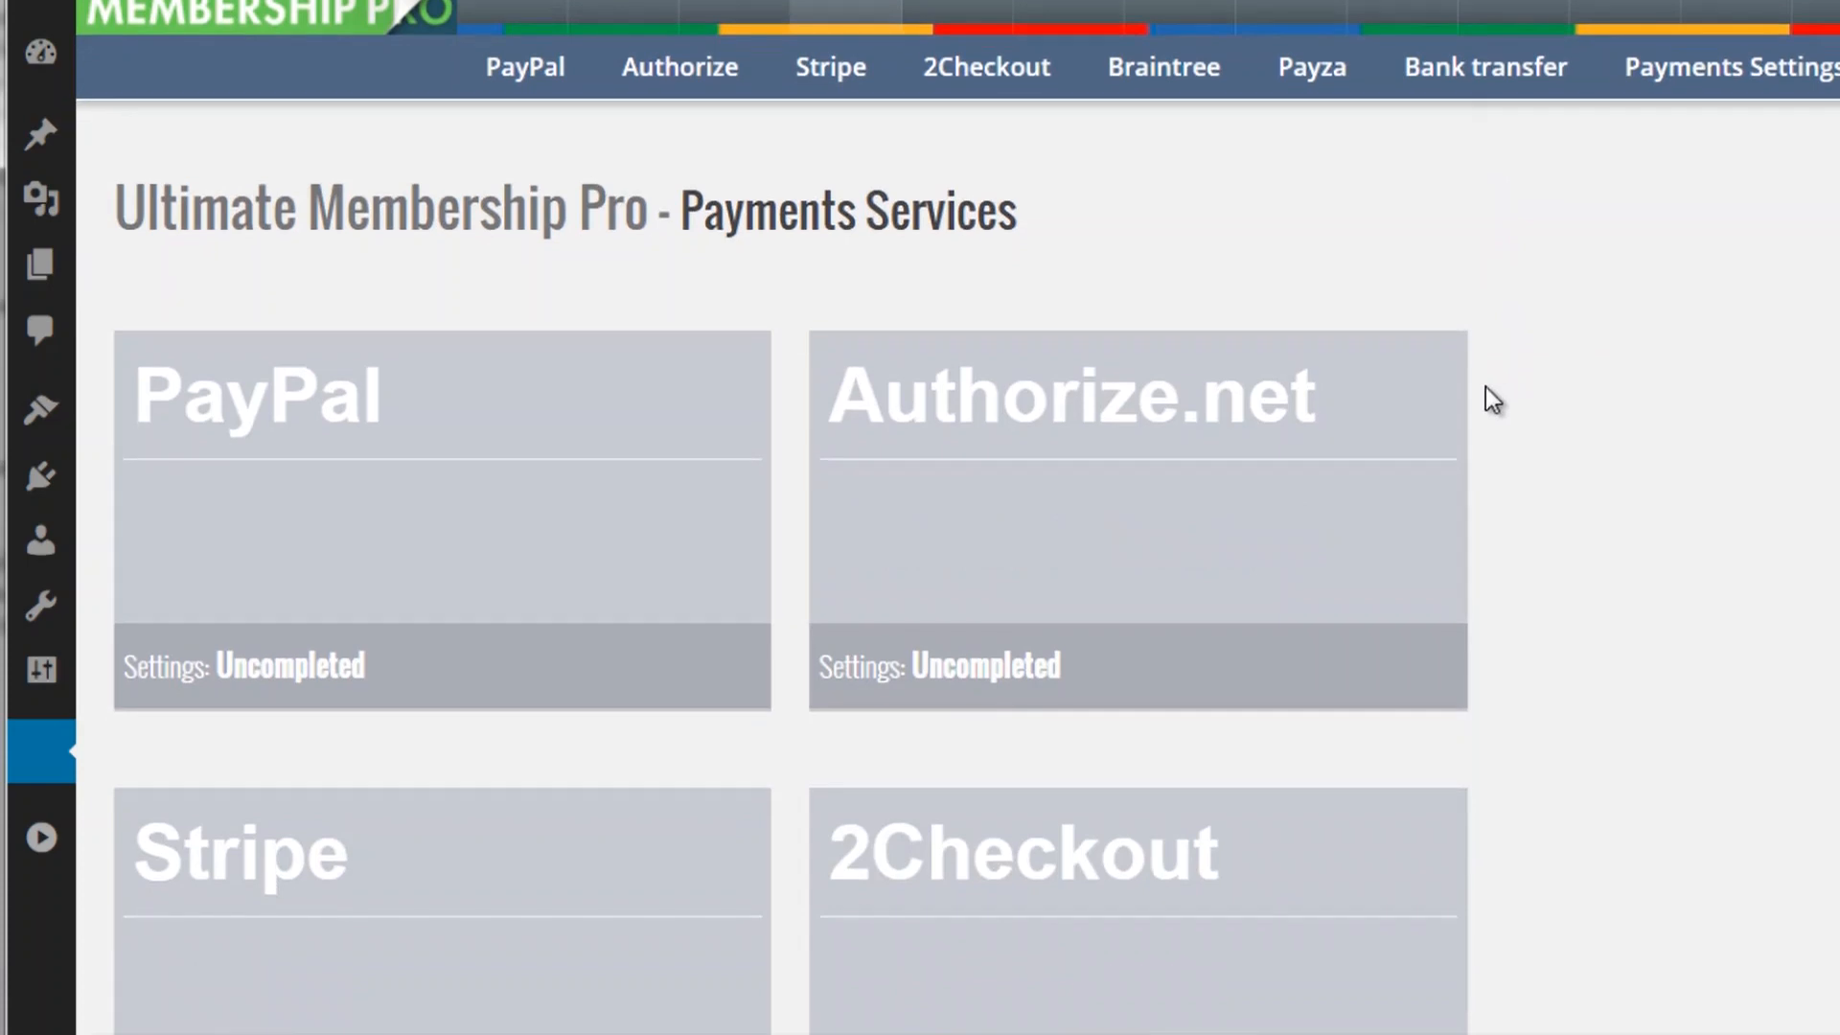
pyautogui.scroll(-2, 1485, 387)
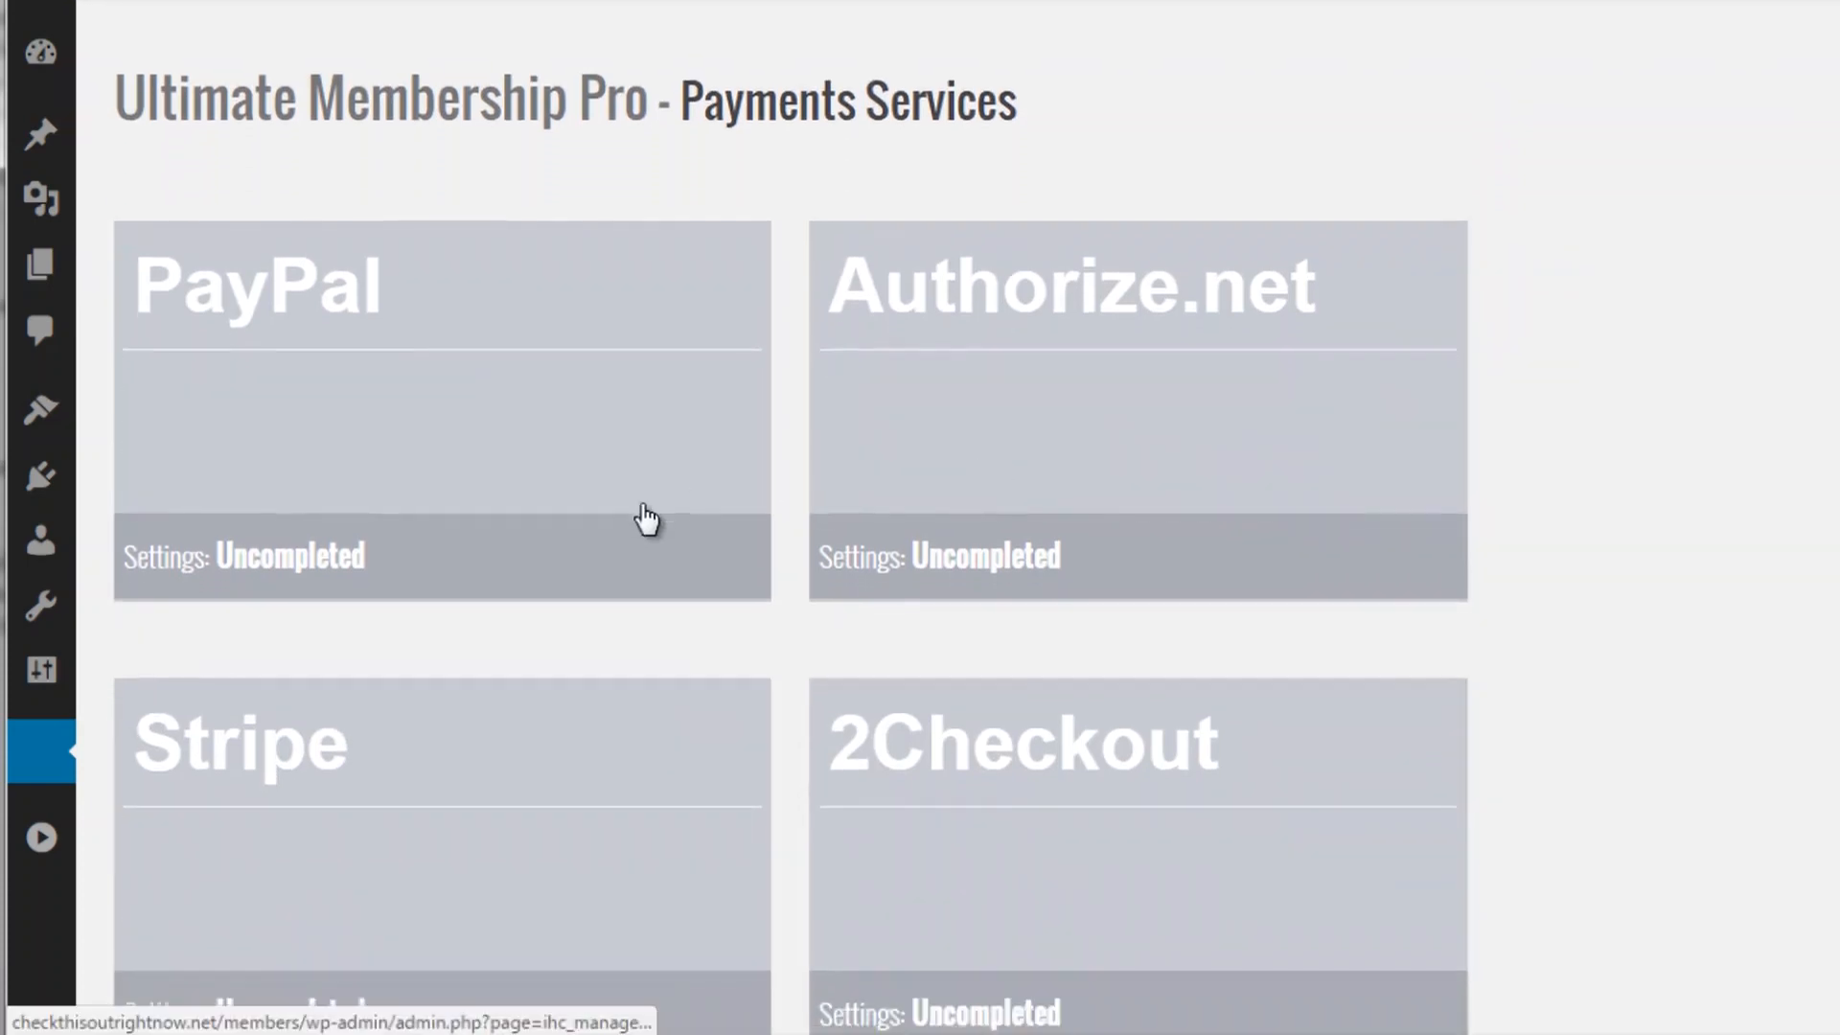
pyautogui.scroll(-3, 641, 505)
pyautogui.scroll(-4, 641, 506)
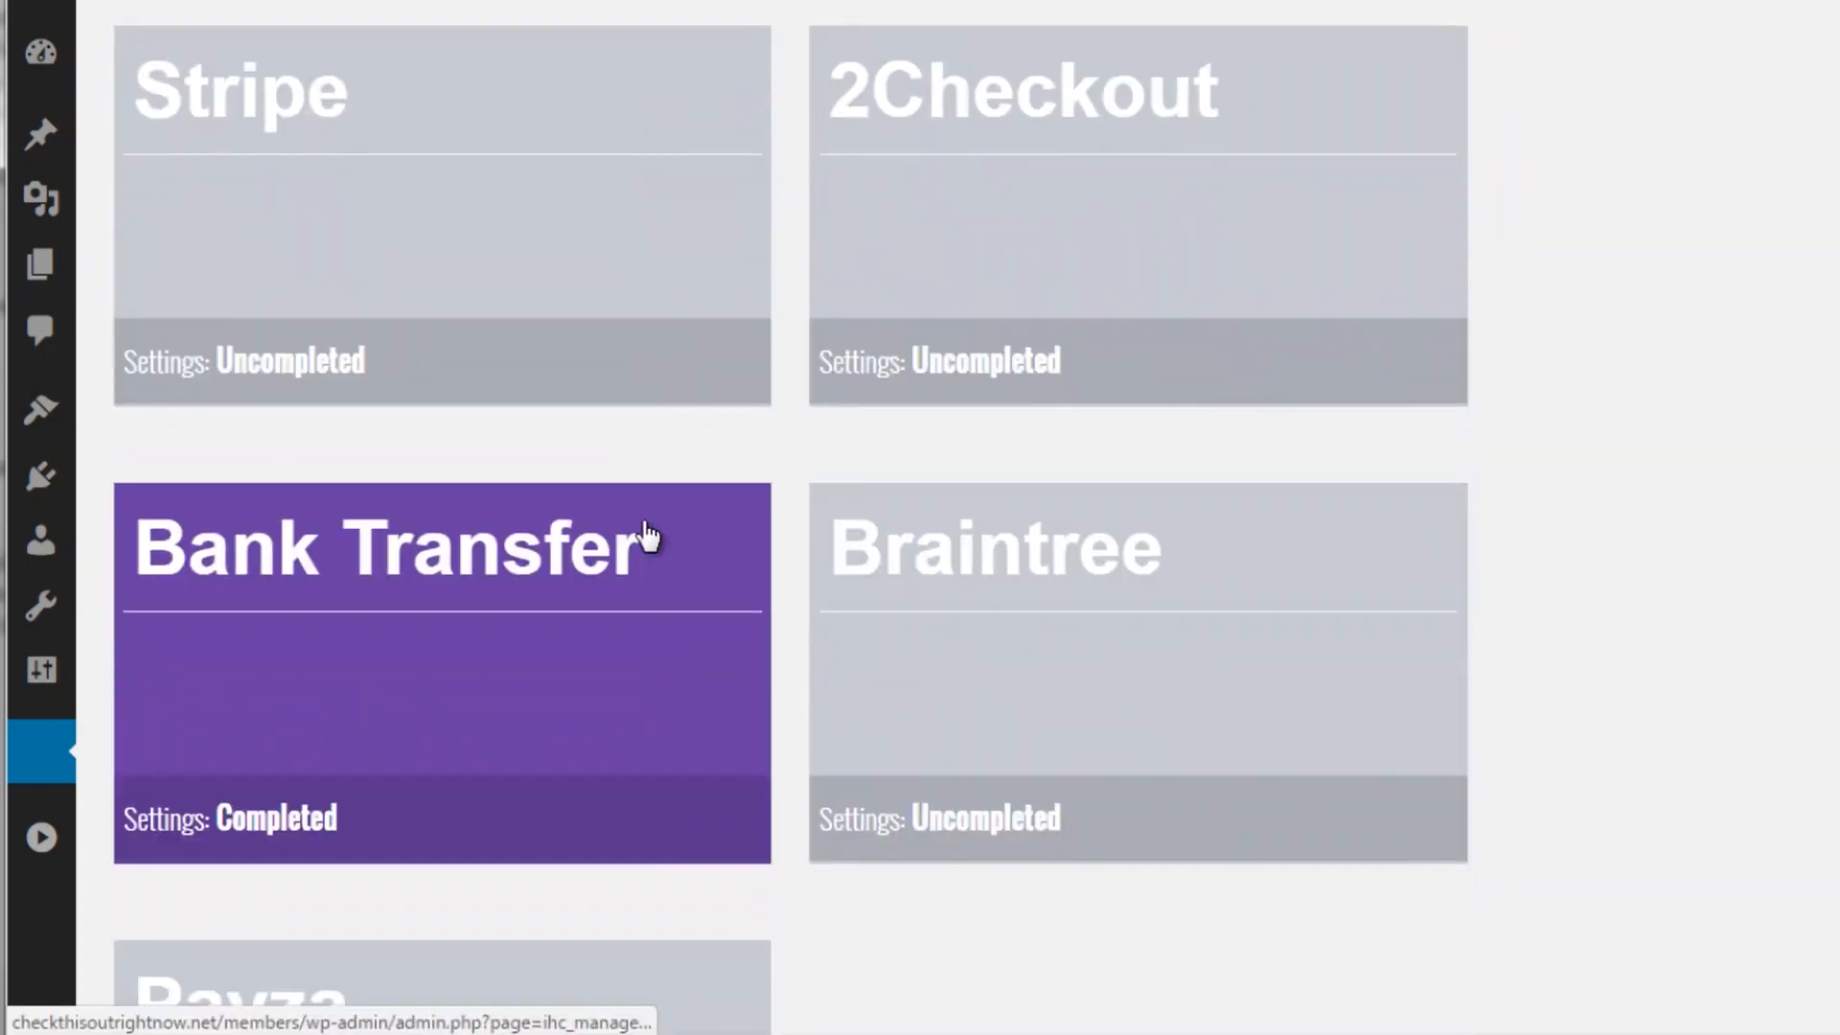
pyautogui.scroll(5, 984, 601)
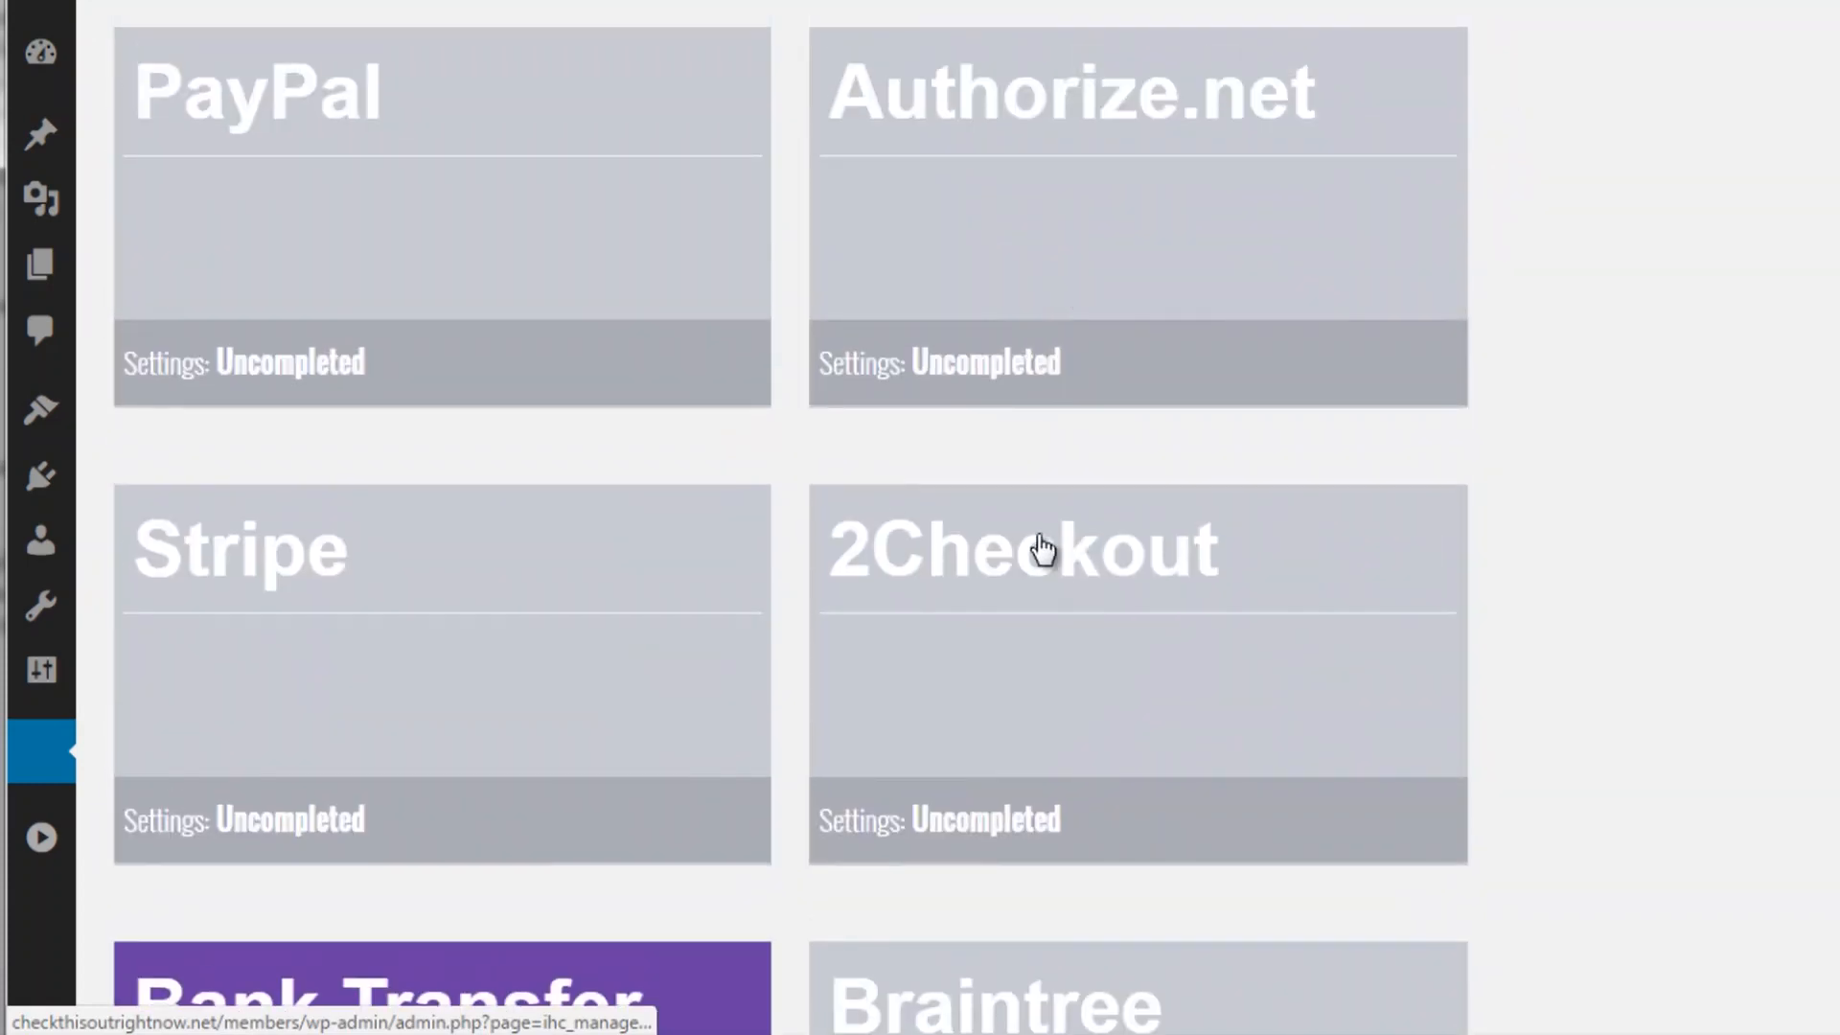
pyautogui.scroll(1, 390, 658)
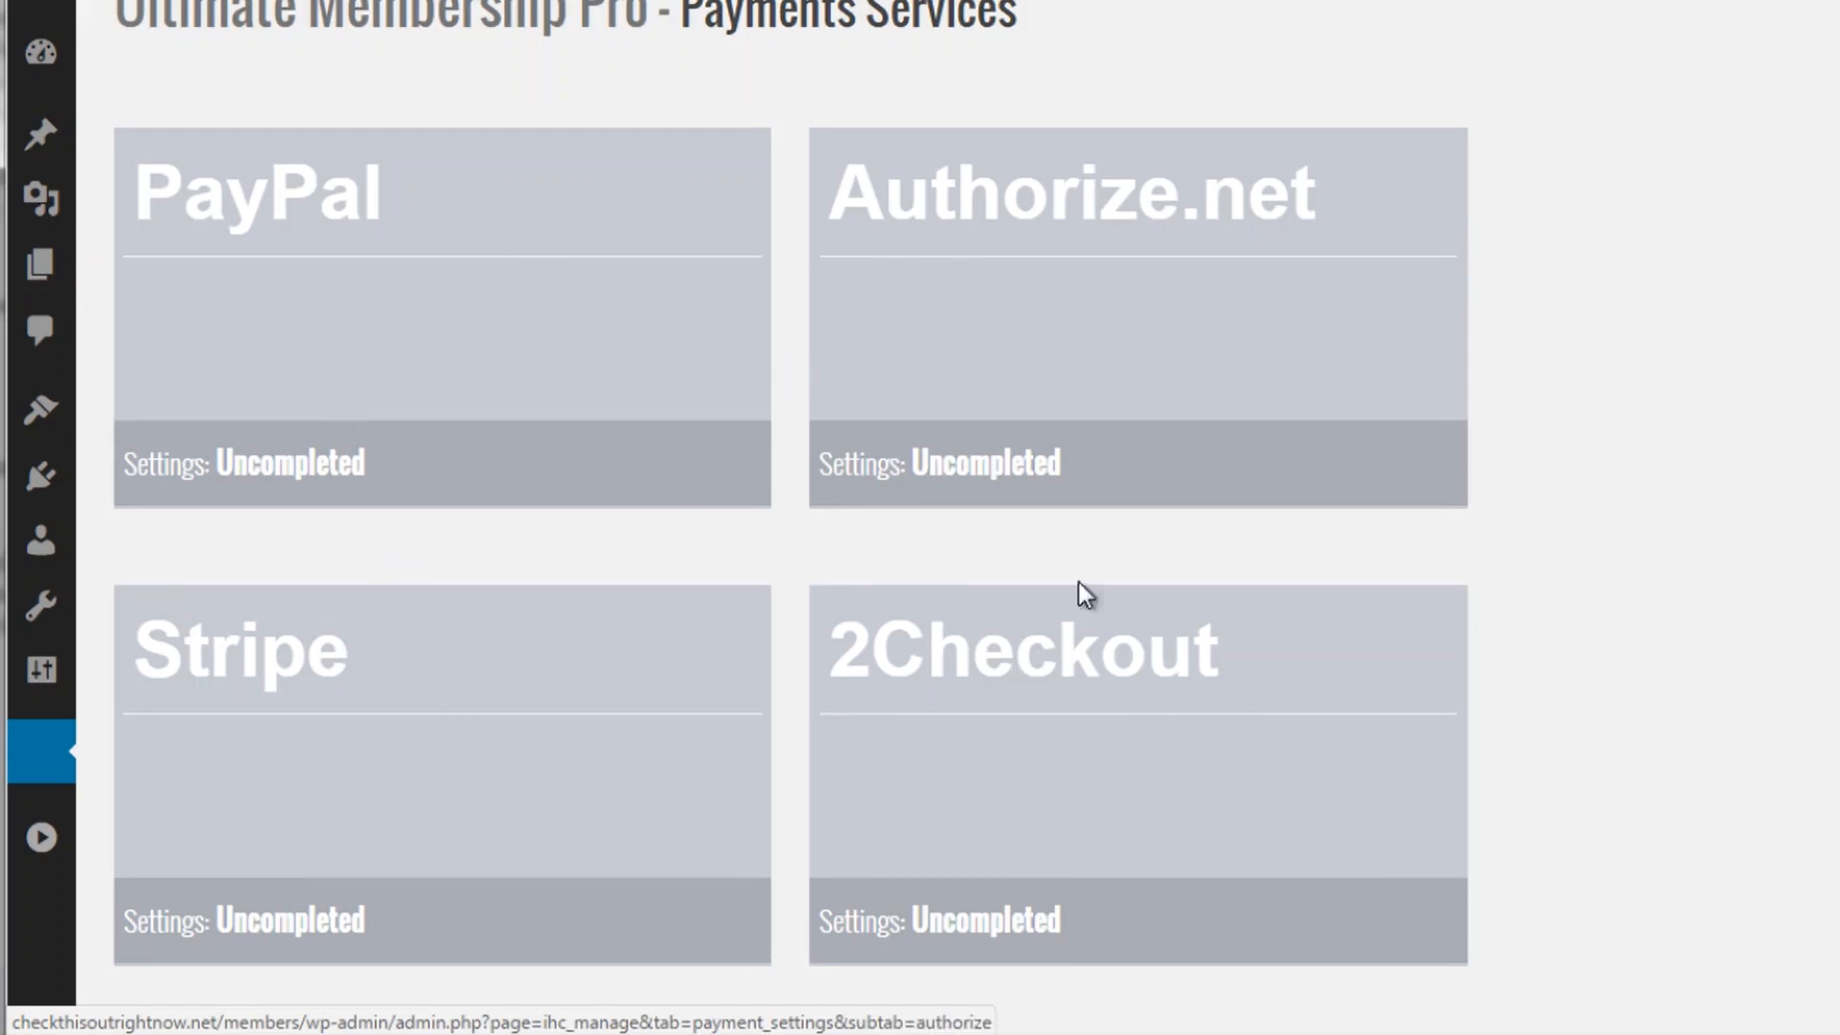
# - Open the PayPal payment service and review its activation, e-mail address, sandbox and multi-payment selection settings
pyautogui.click(446, 378)
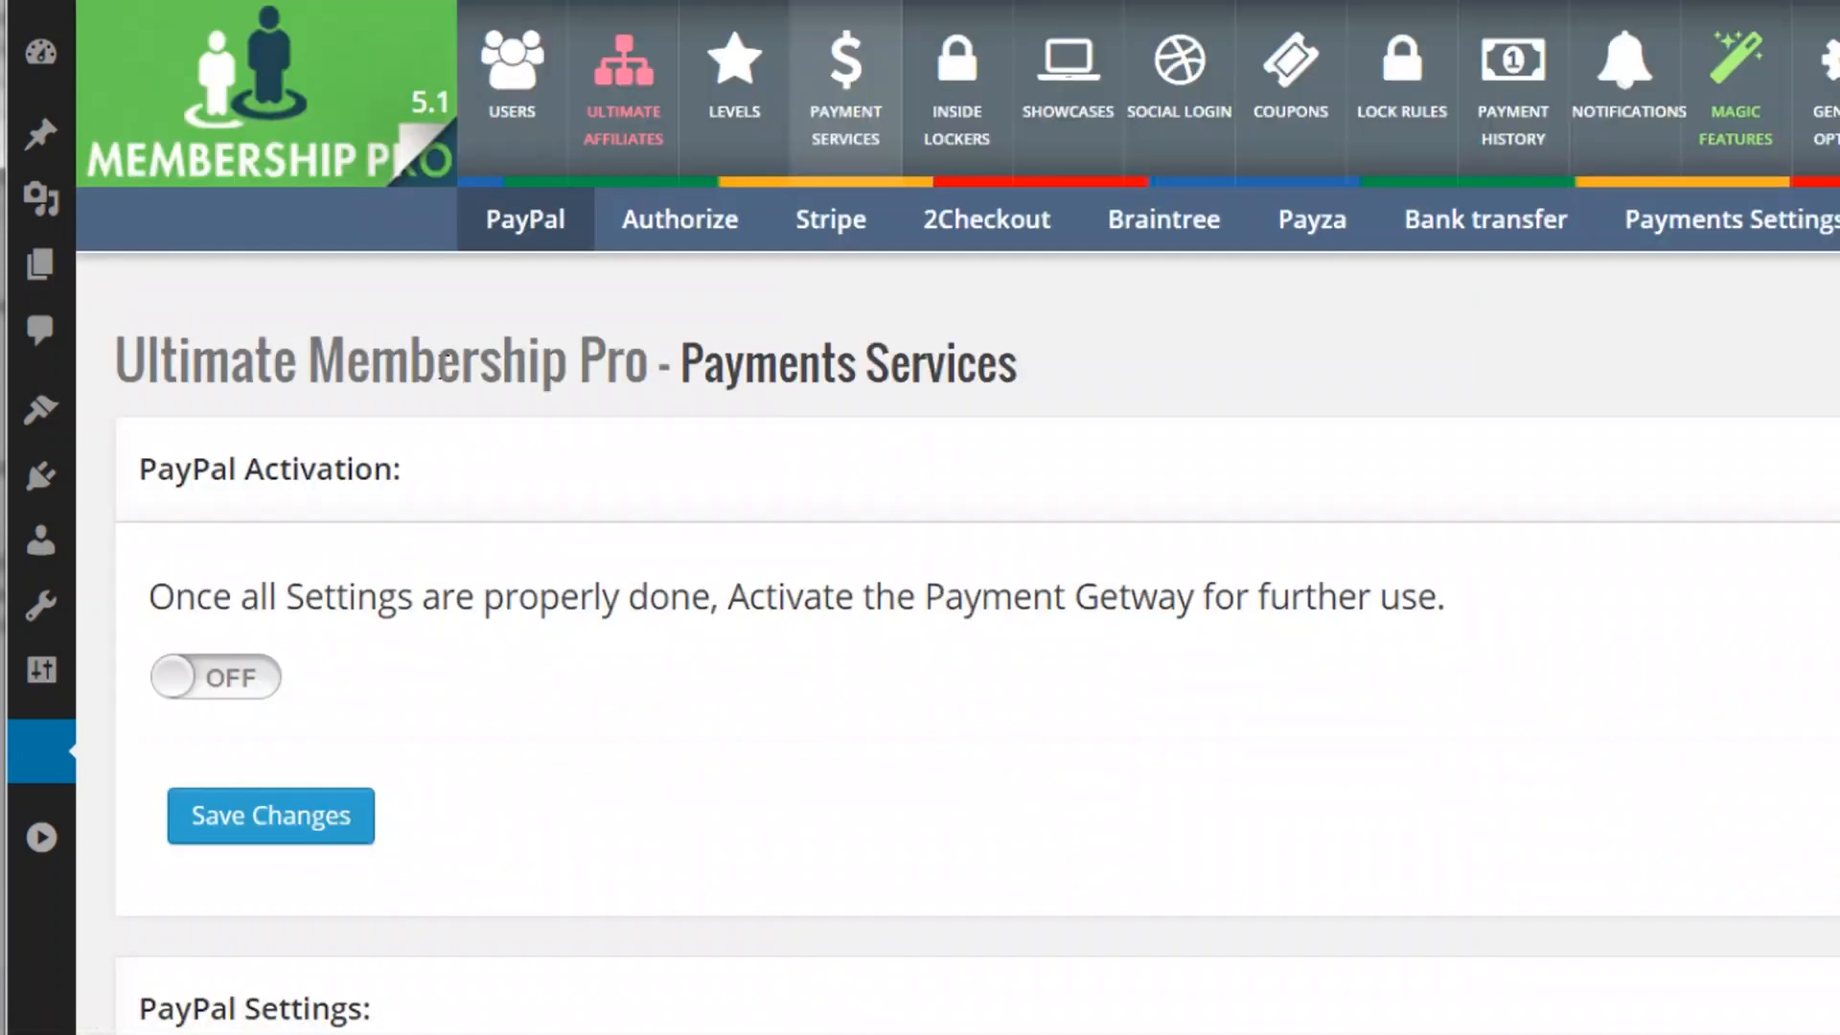
pyautogui.scroll(-5, 772, 484)
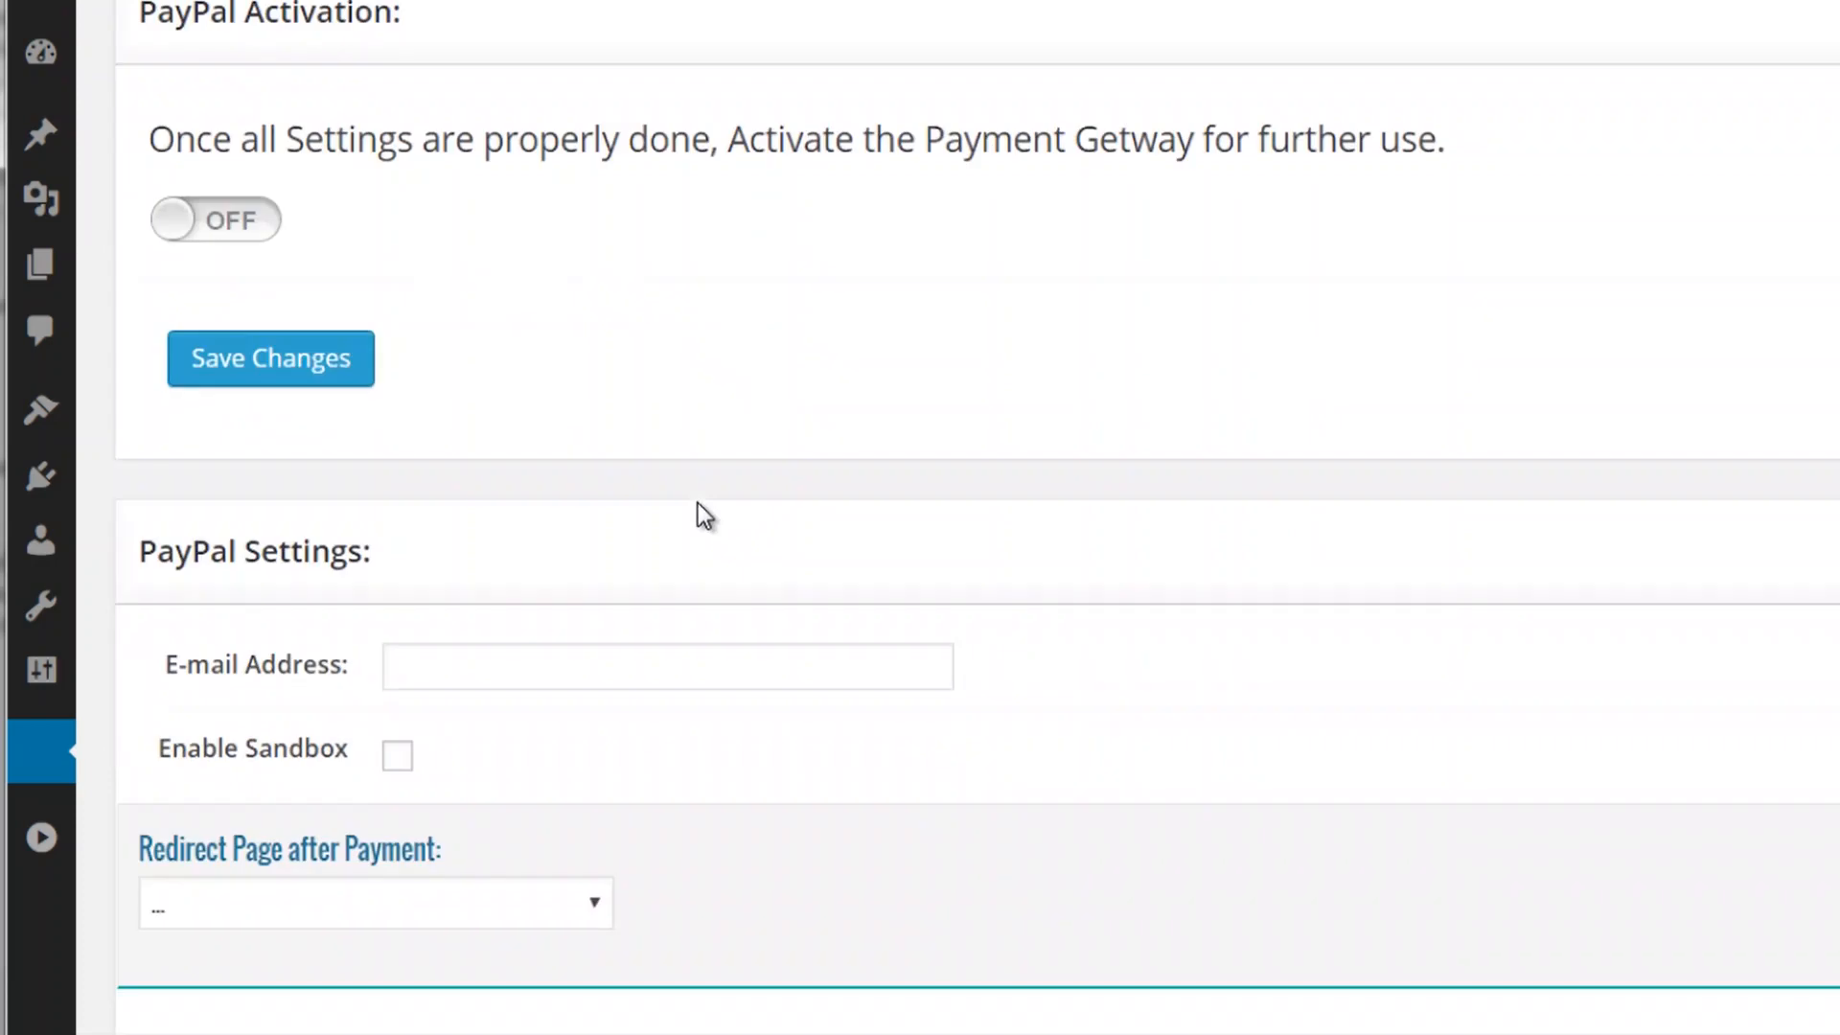
pyautogui.scroll(-2, 697, 503)
pyautogui.click(502, 468)
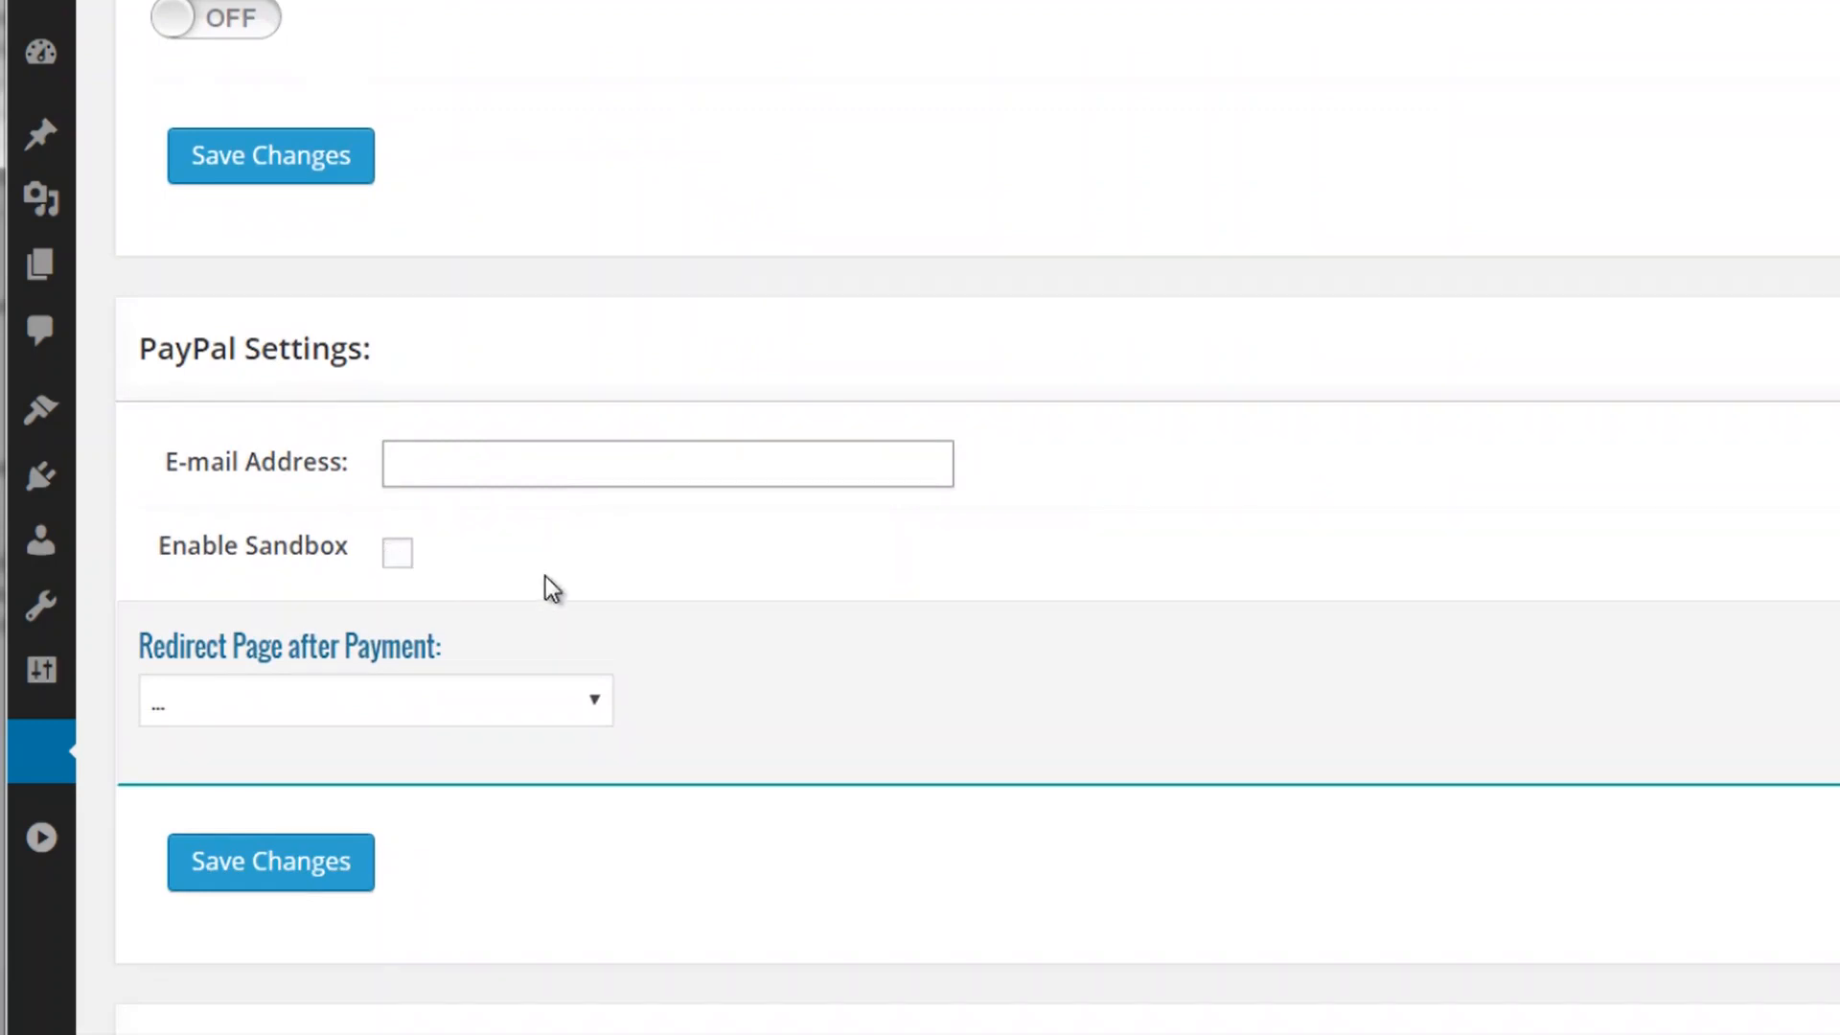
pyautogui.scroll(-2, 545, 577)
pyautogui.scroll(-5, 544, 577)
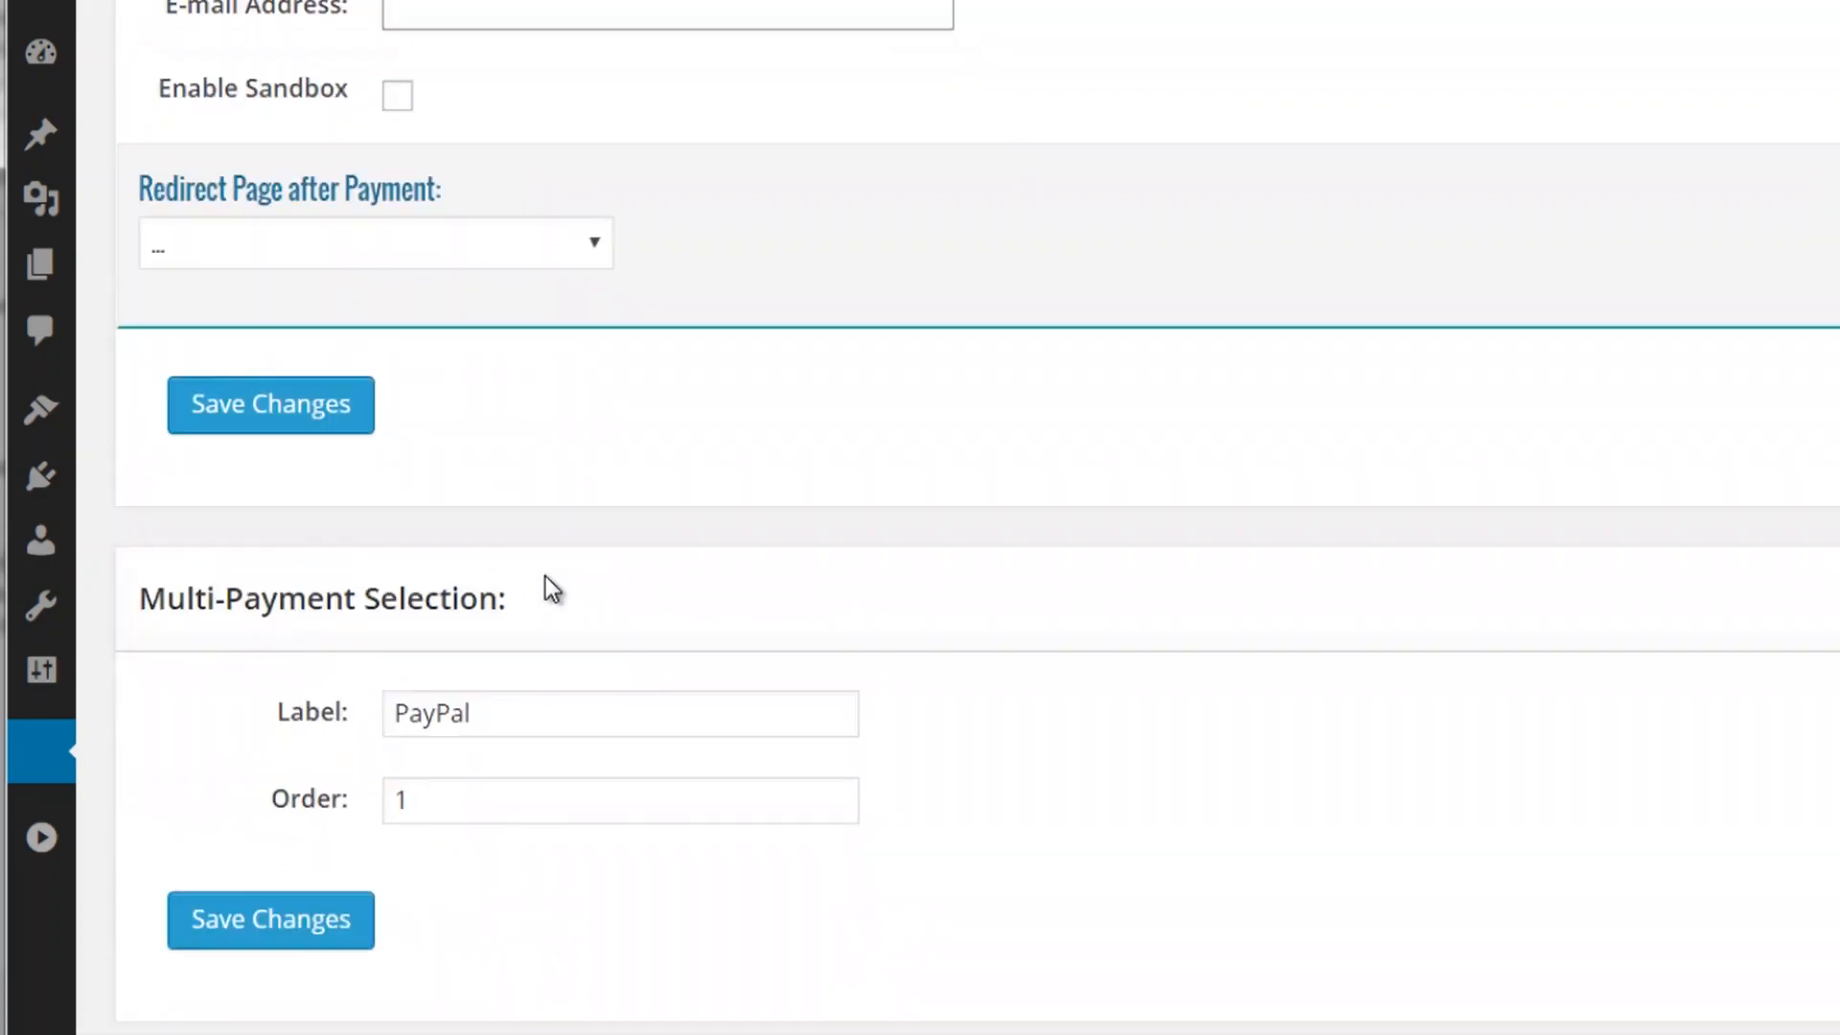
pyautogui.scroll(2, 544, 577)
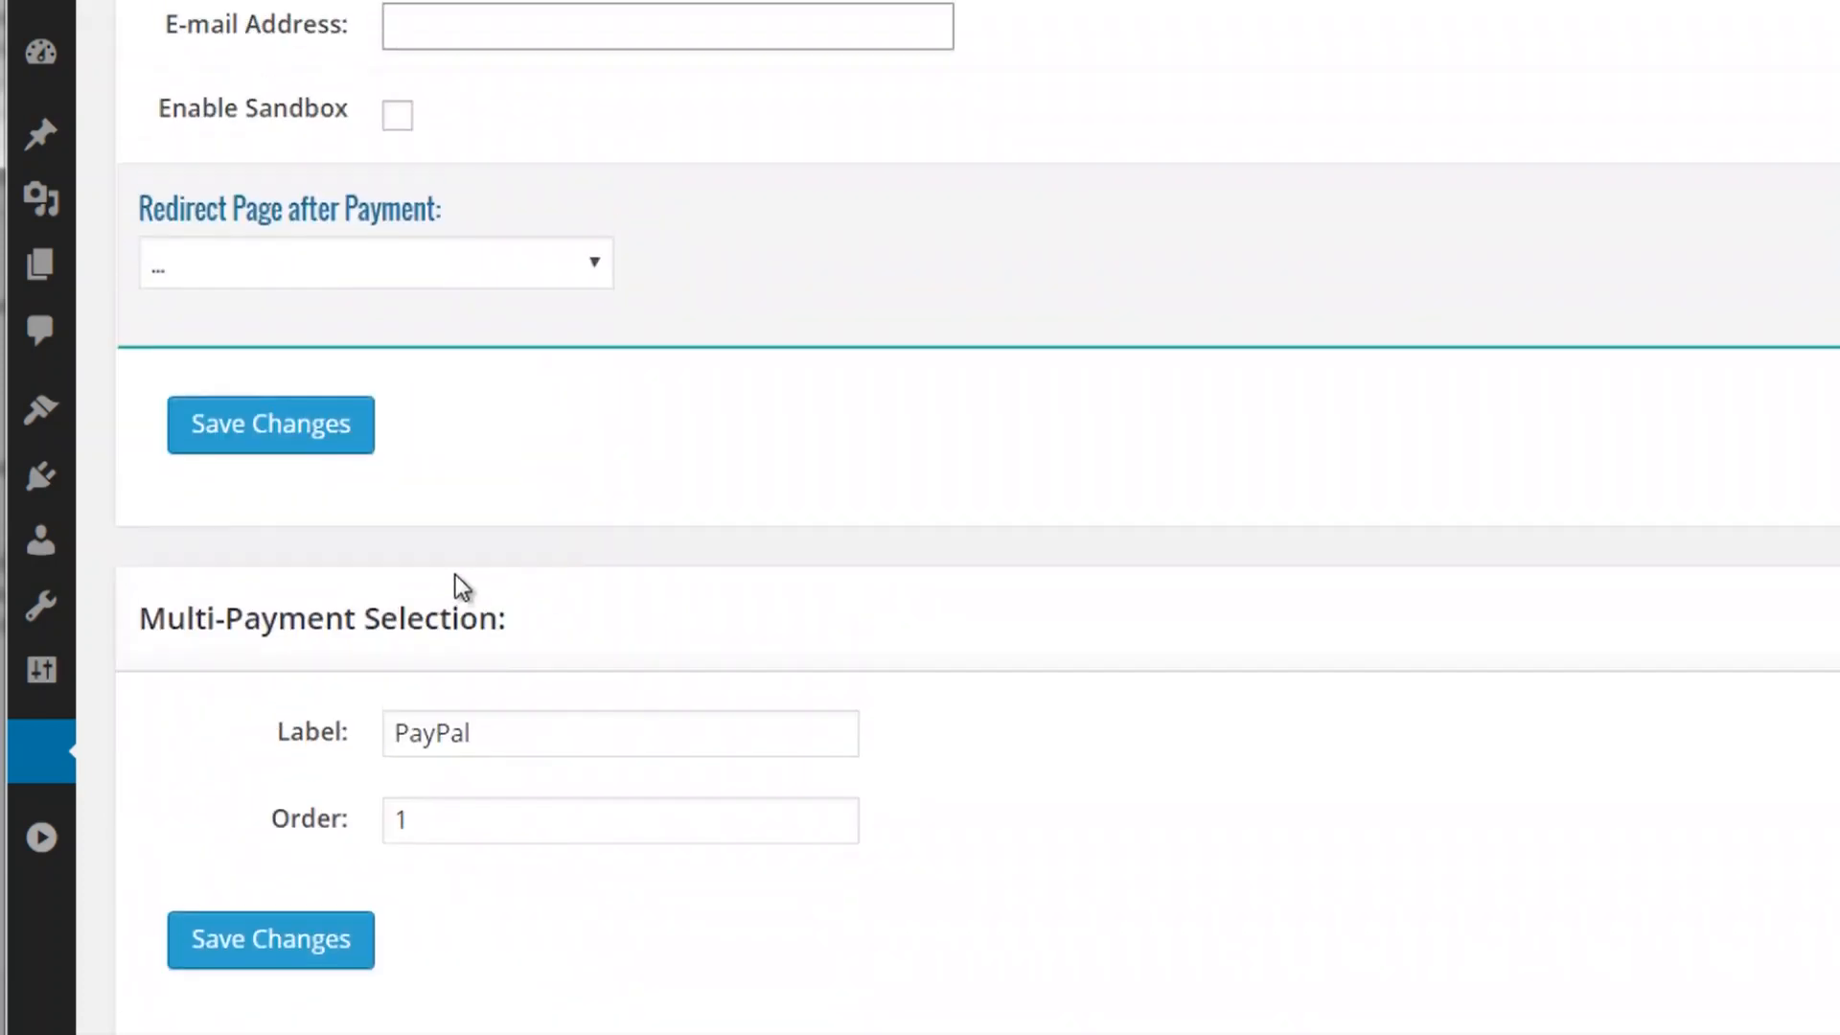
pyautogui.scroll(2, 332, 290)
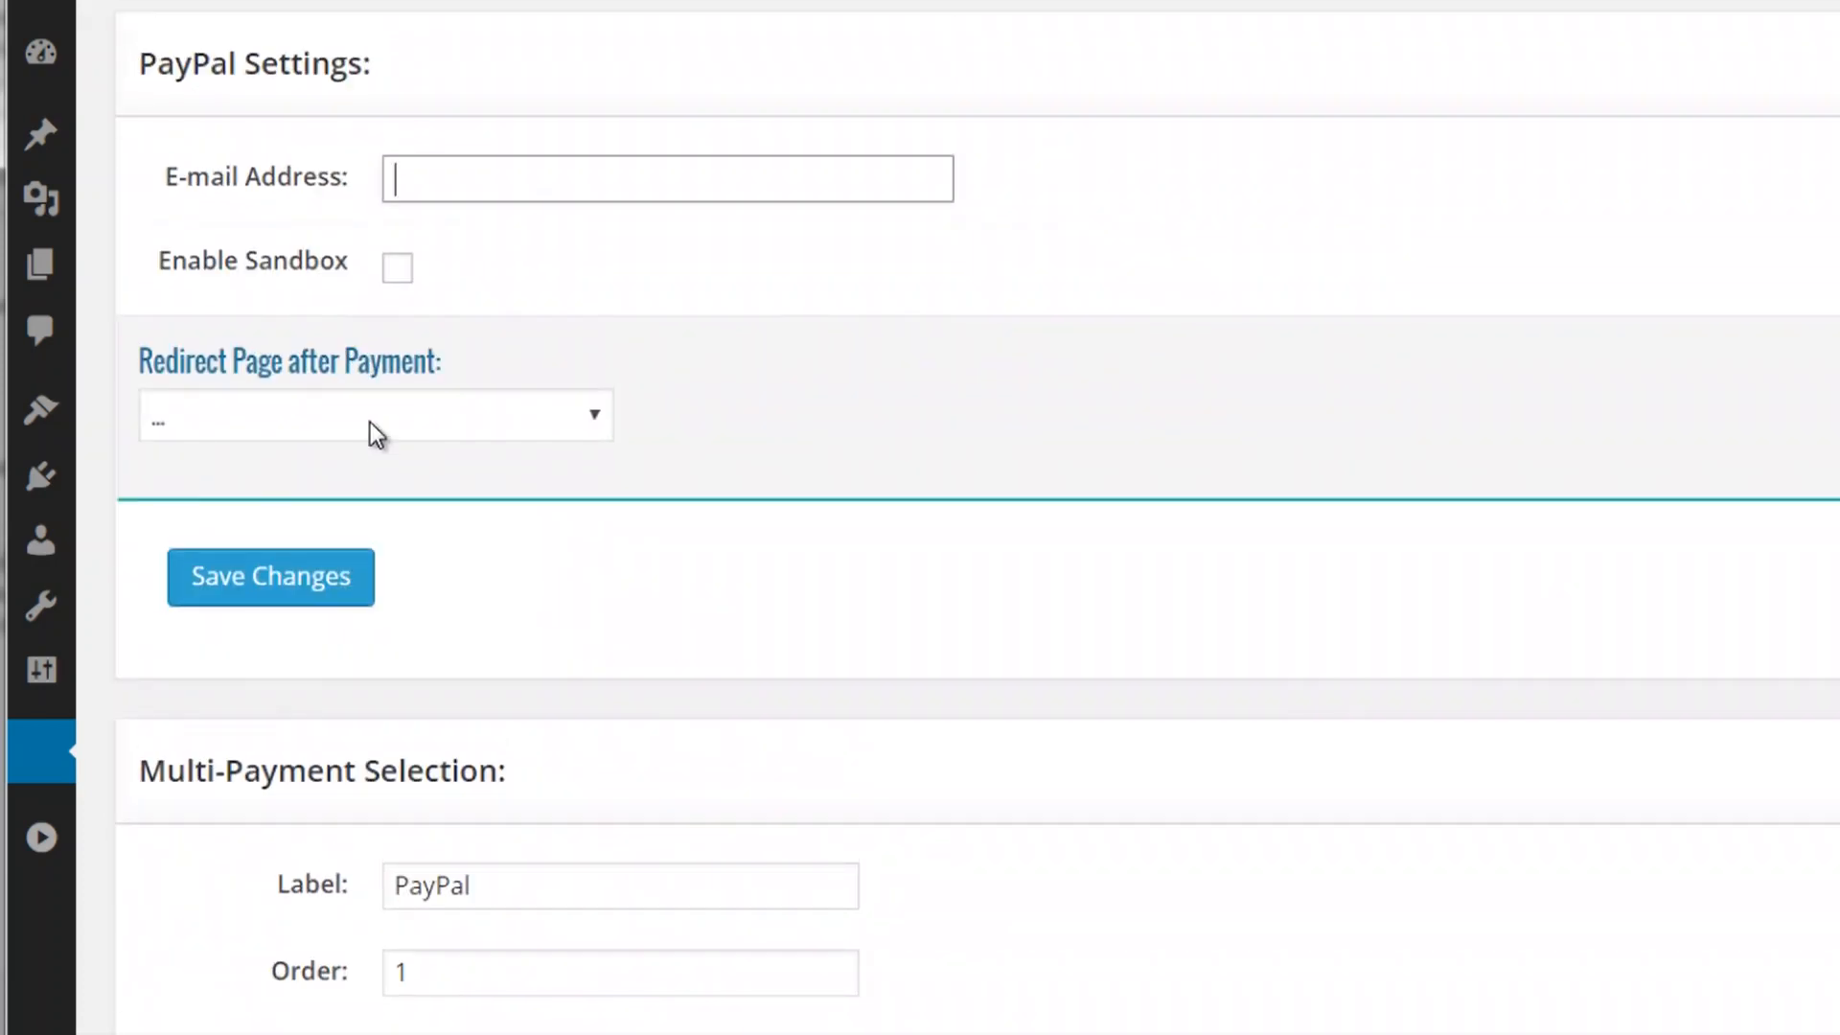
# - Check which pages are offered for PayPal's Redirect Page after Payment, leaving the selection unset
pyautogui.click(370, 421)
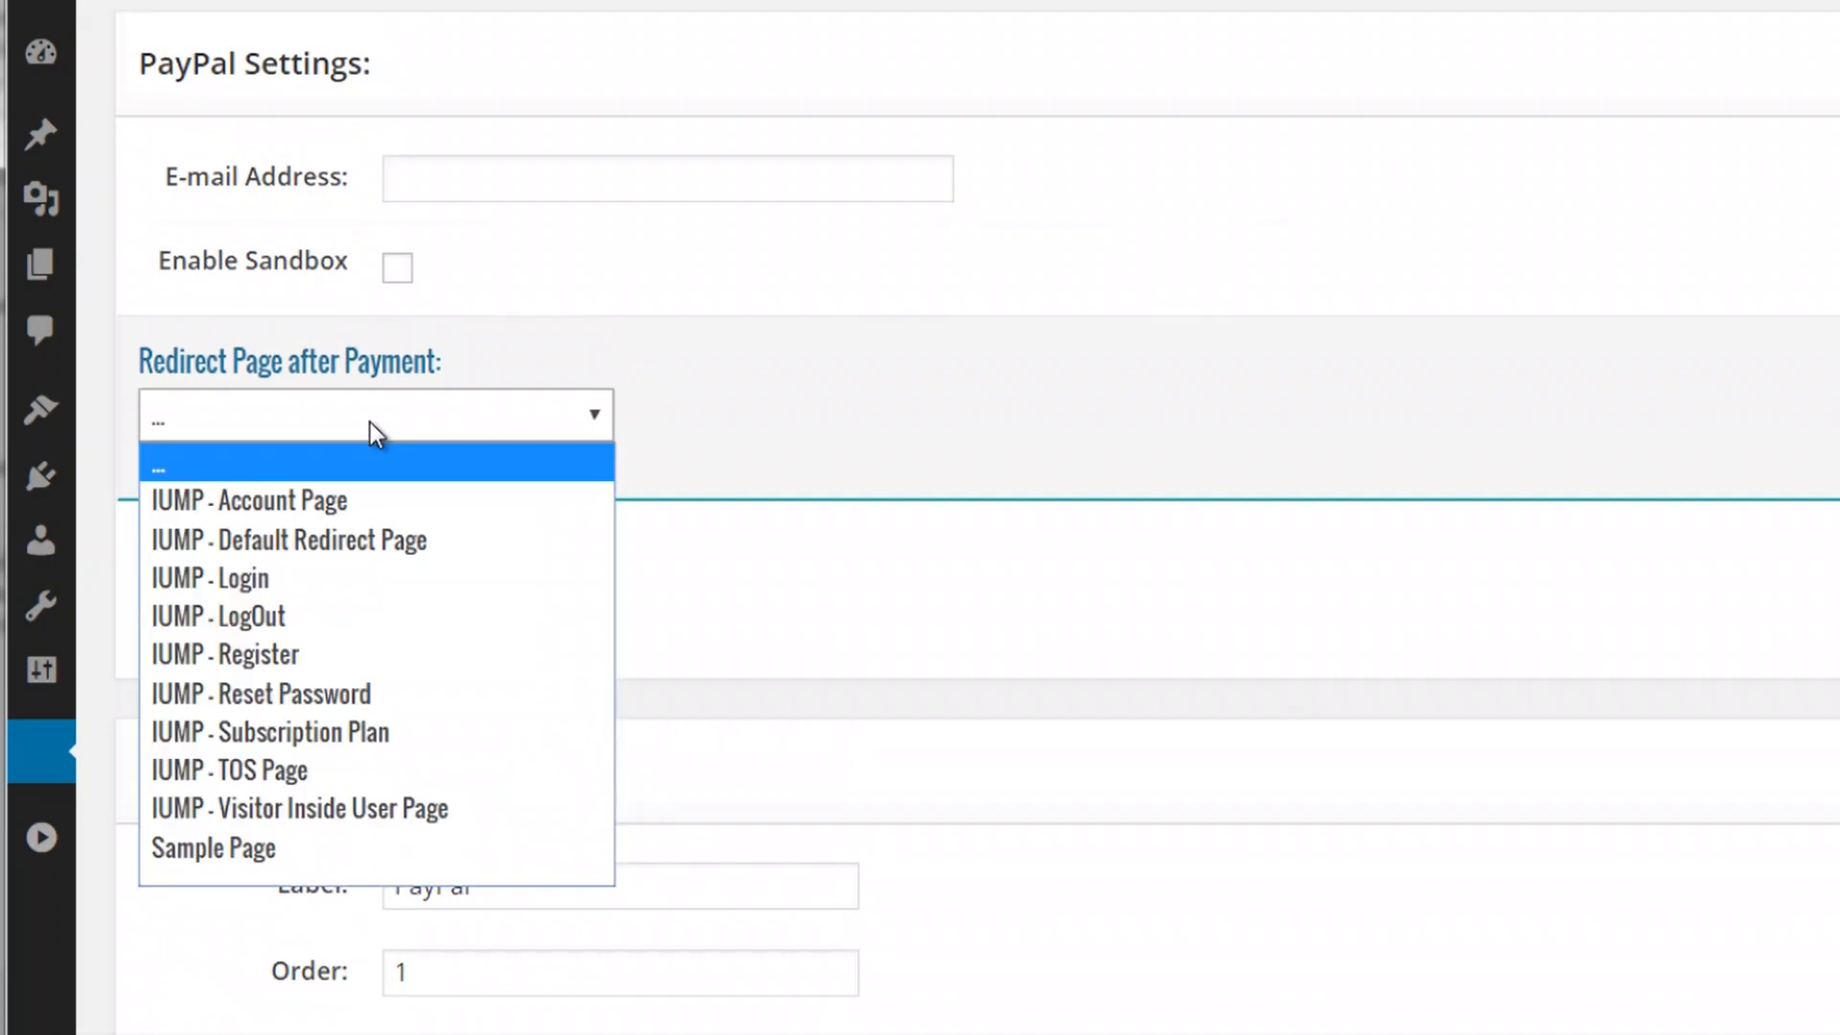
pyautogui.click(830, 395)
pyautogui.scroll(3, 786, 436)
pyautogui.scroll(1, 787, 440)
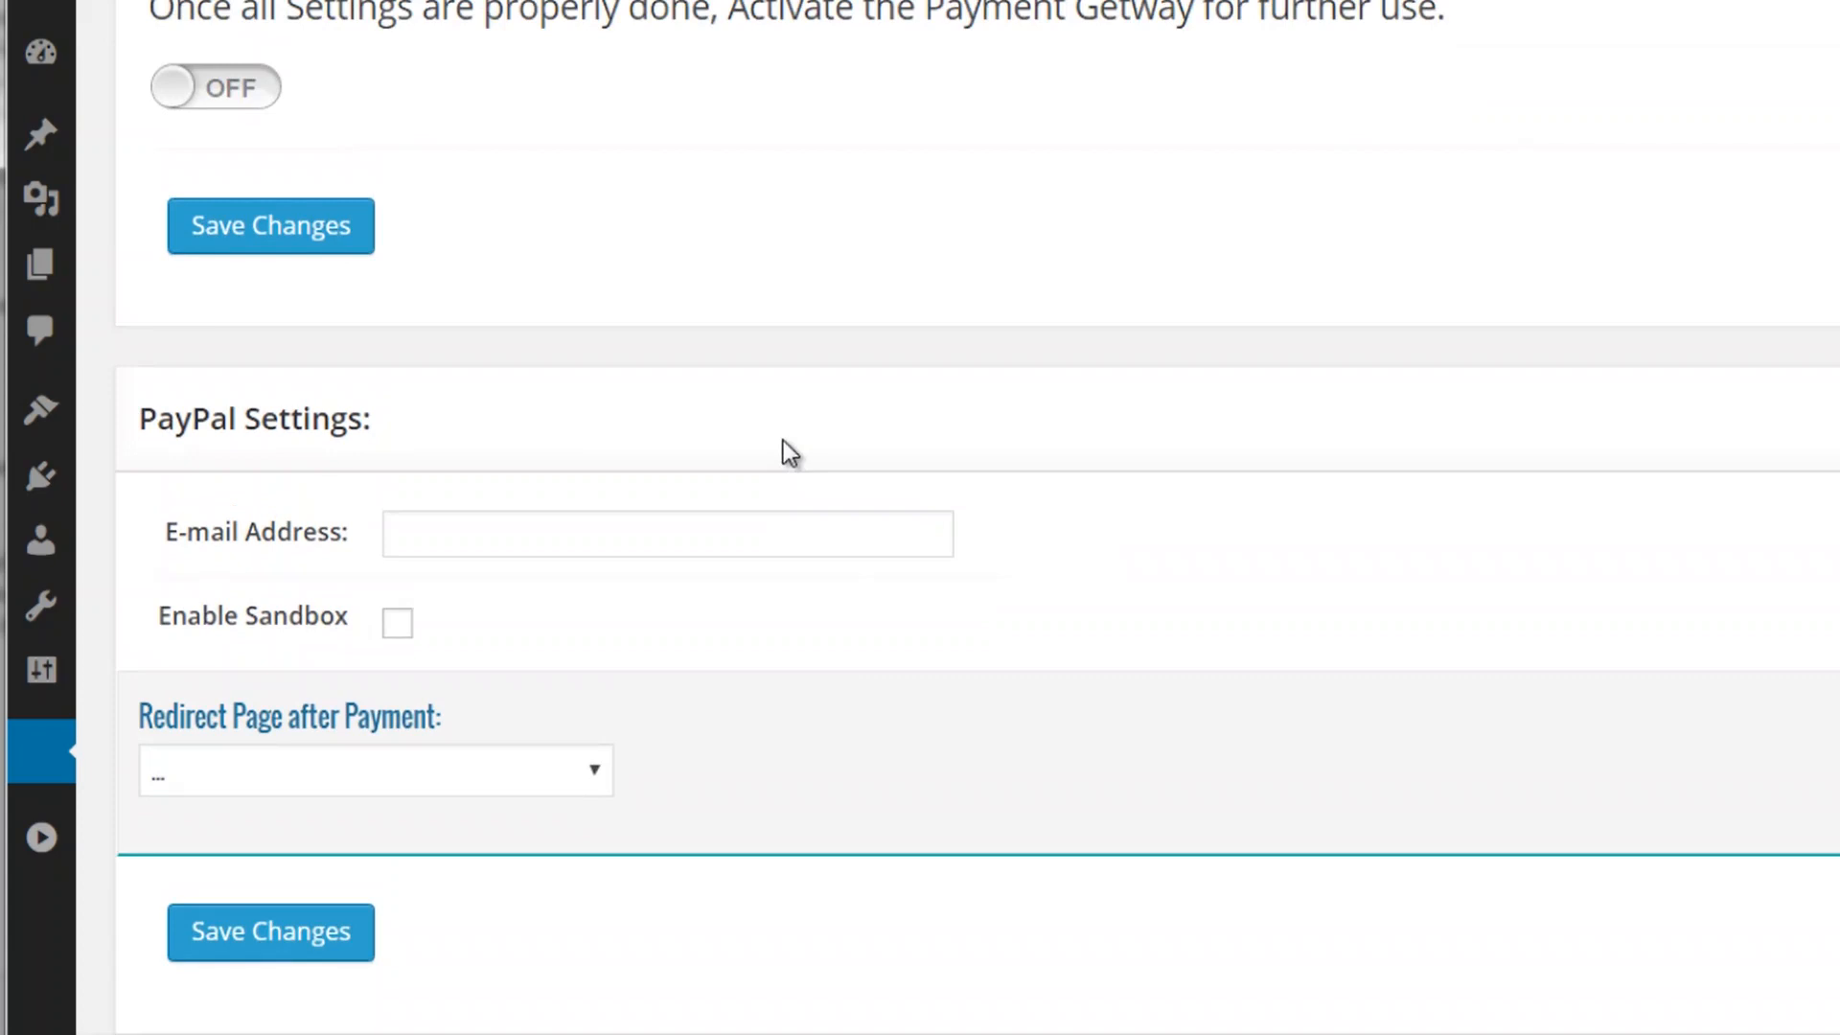
pyautogui.scroll(5, 776, 444)
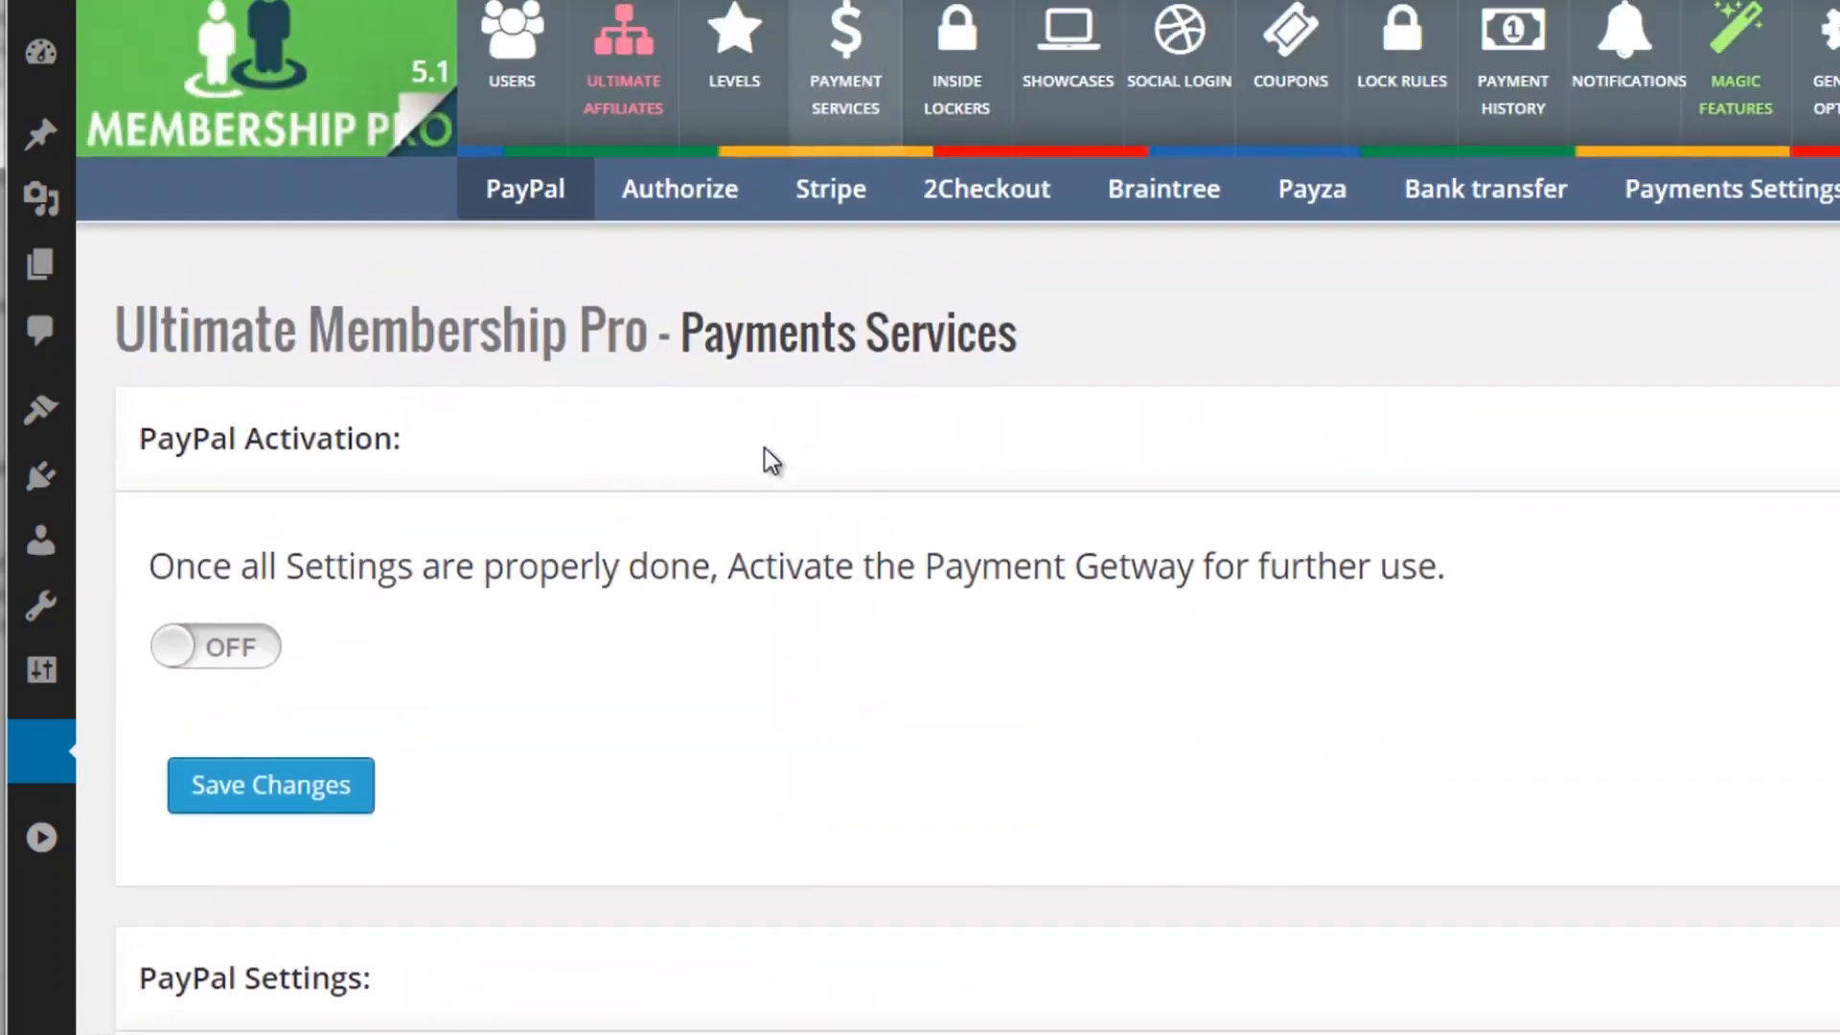
# - Open the Authorize.net settings, then examine Stripe's activation, key fields and webhook instructions
pyautogui.click(709, 194)
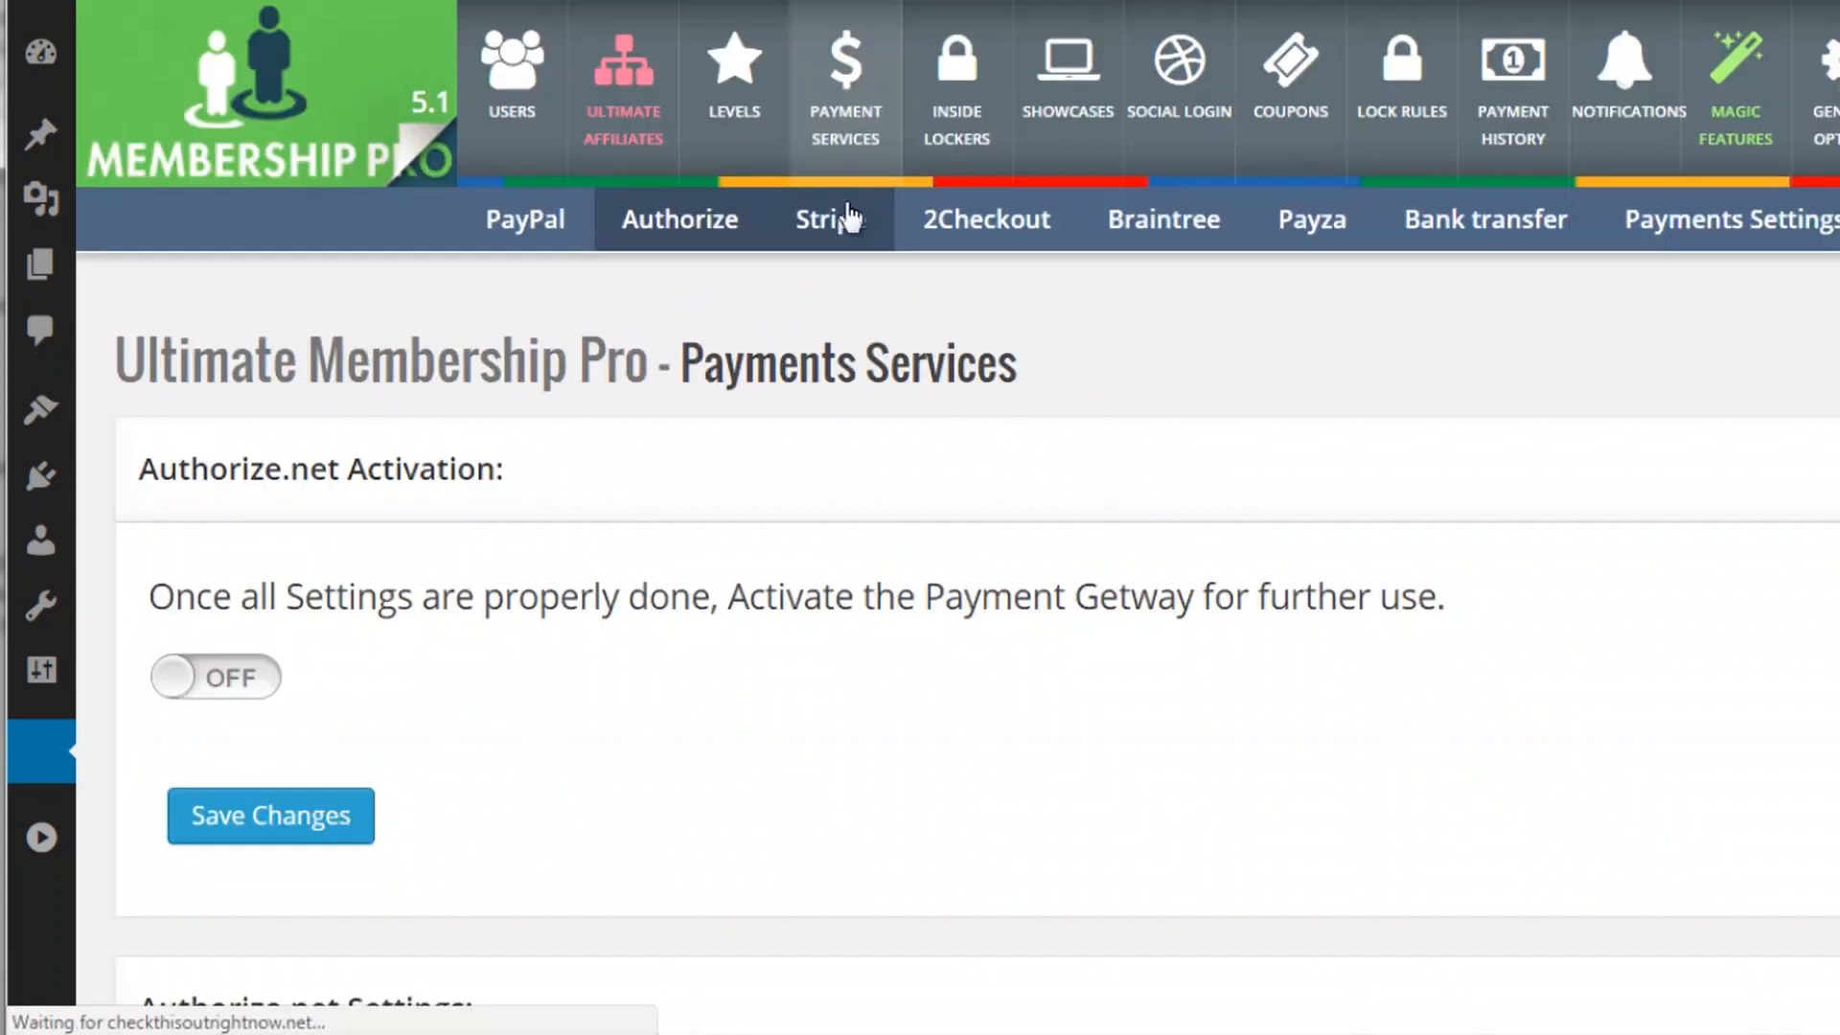
pyautogui.click(843, 227)
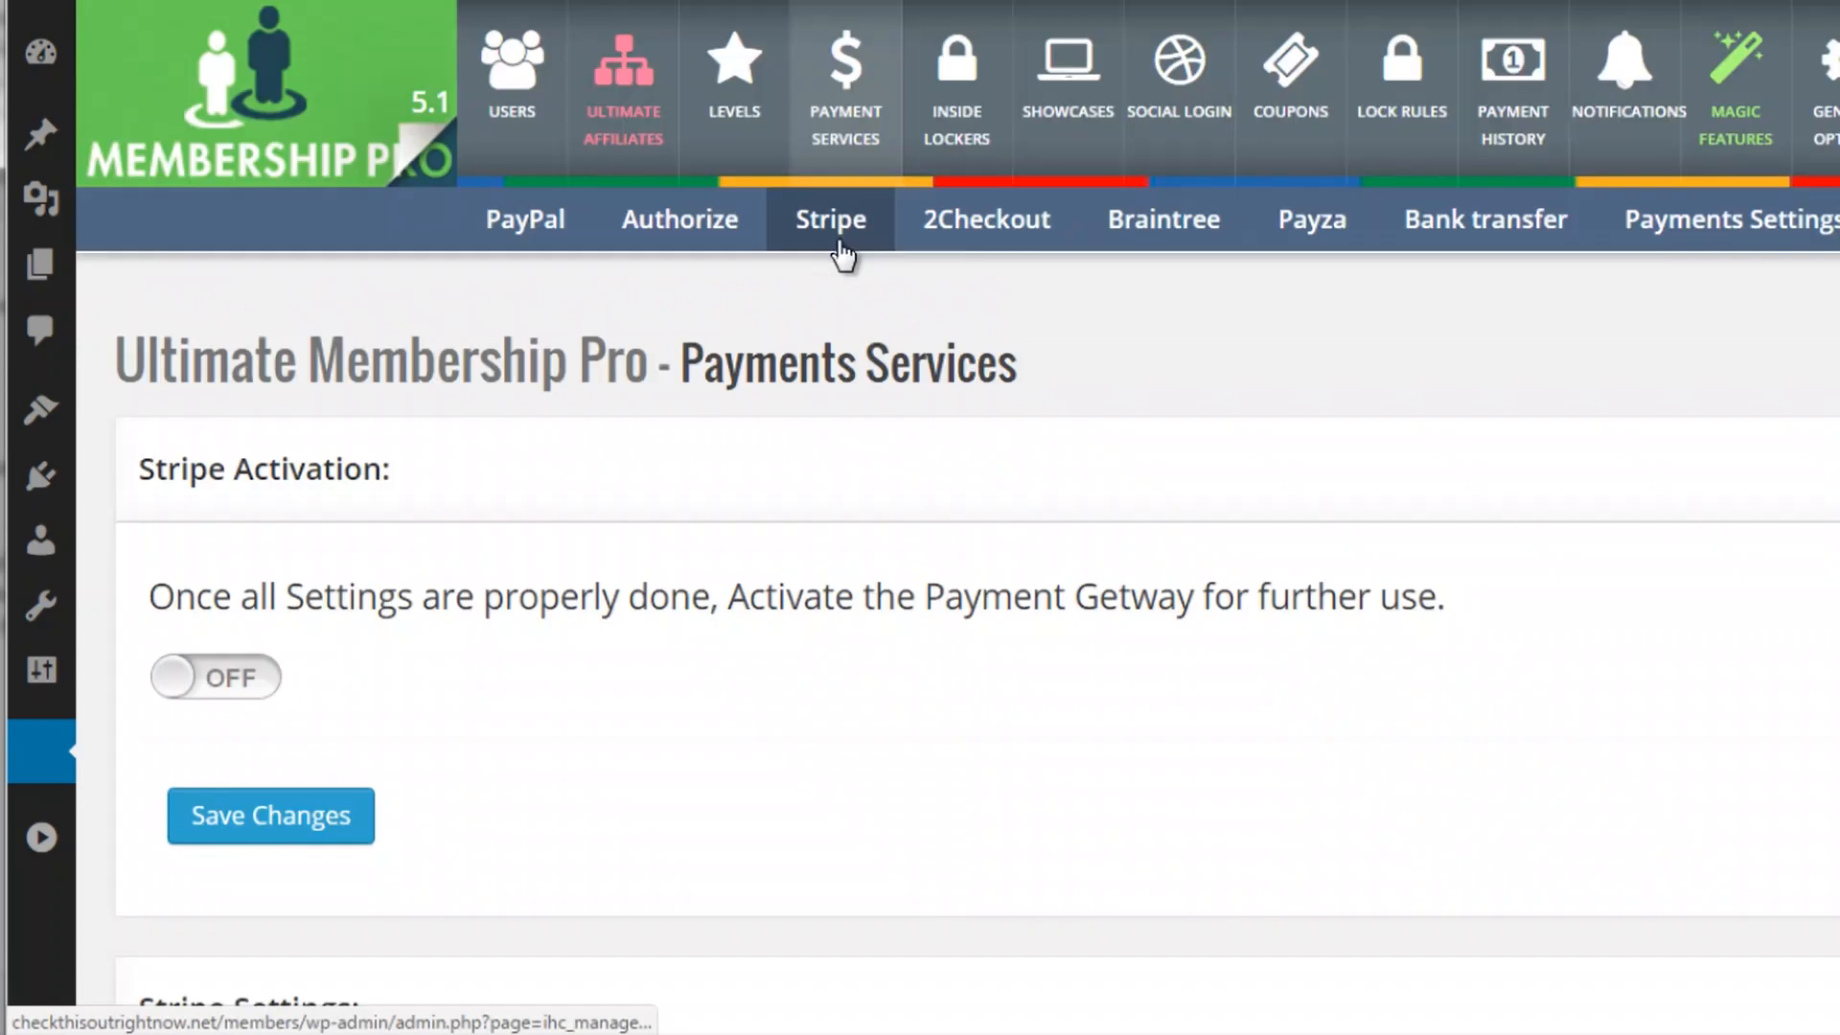
pyautogui.scroll(-2, 709, 502)
pyautogui.scroll(2, 709, 502)
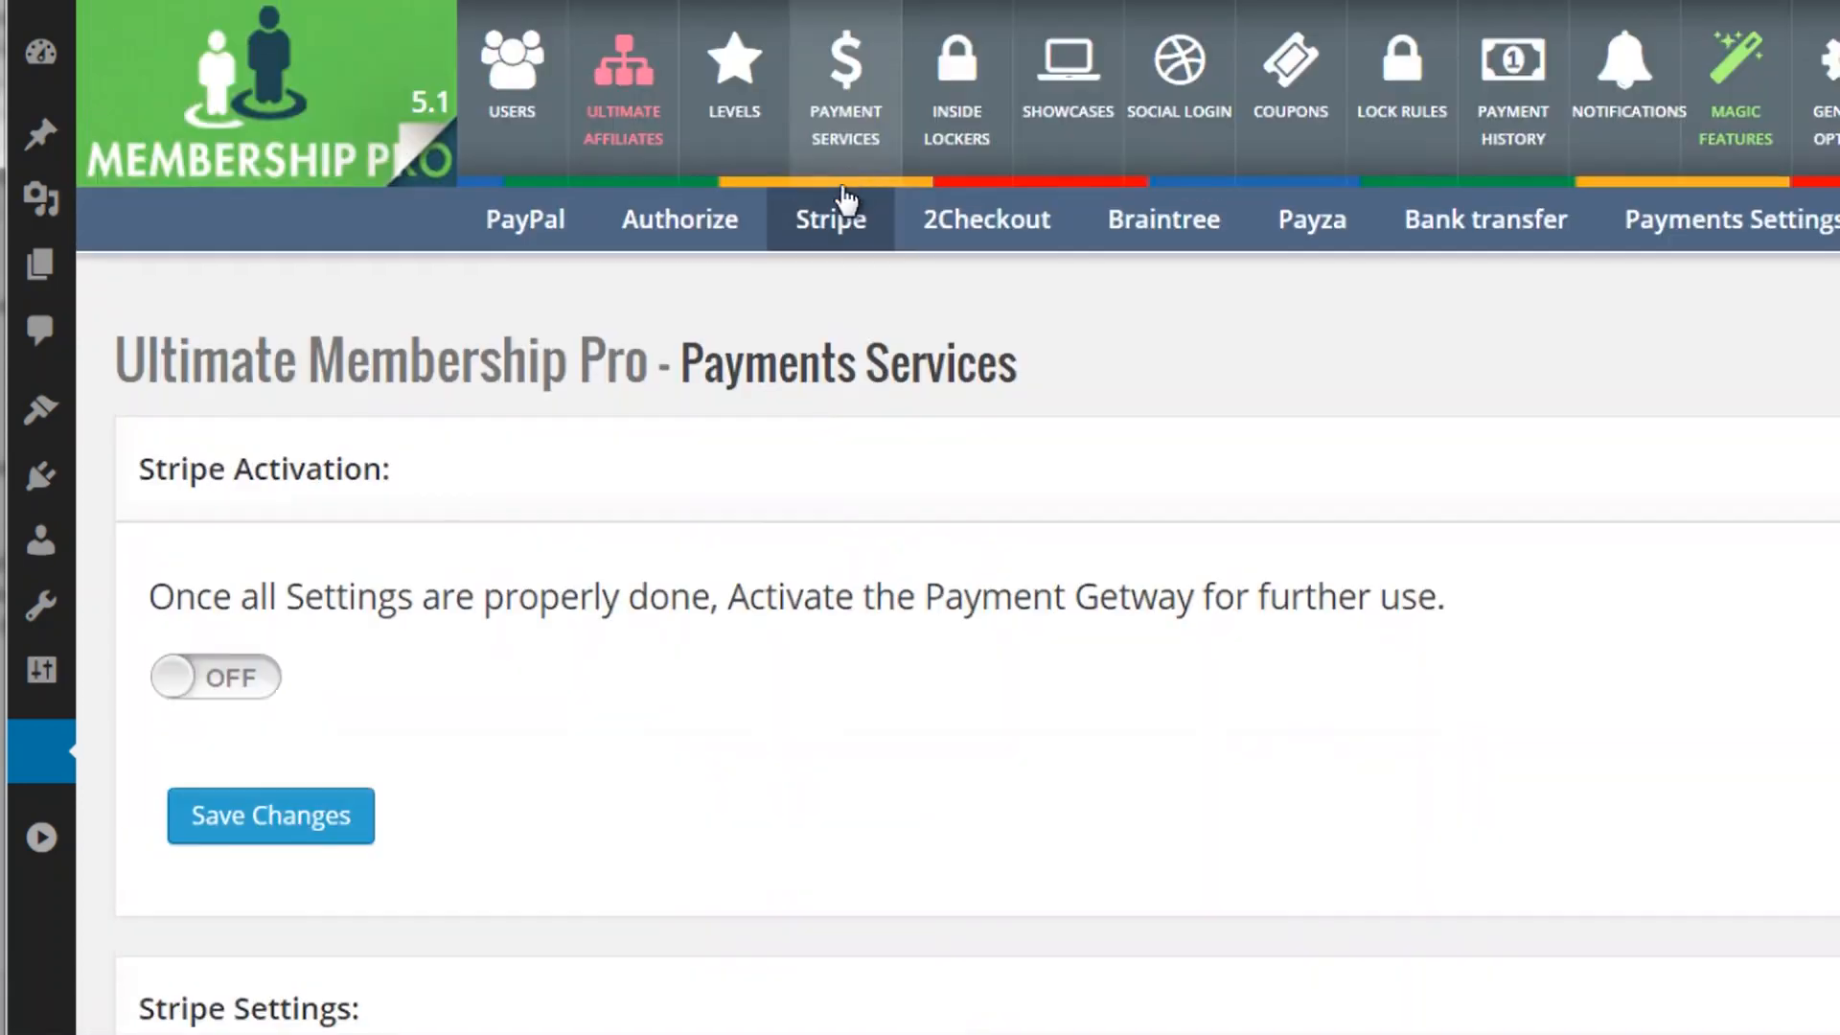
pyautogui.scroll(-6, 757, 537)
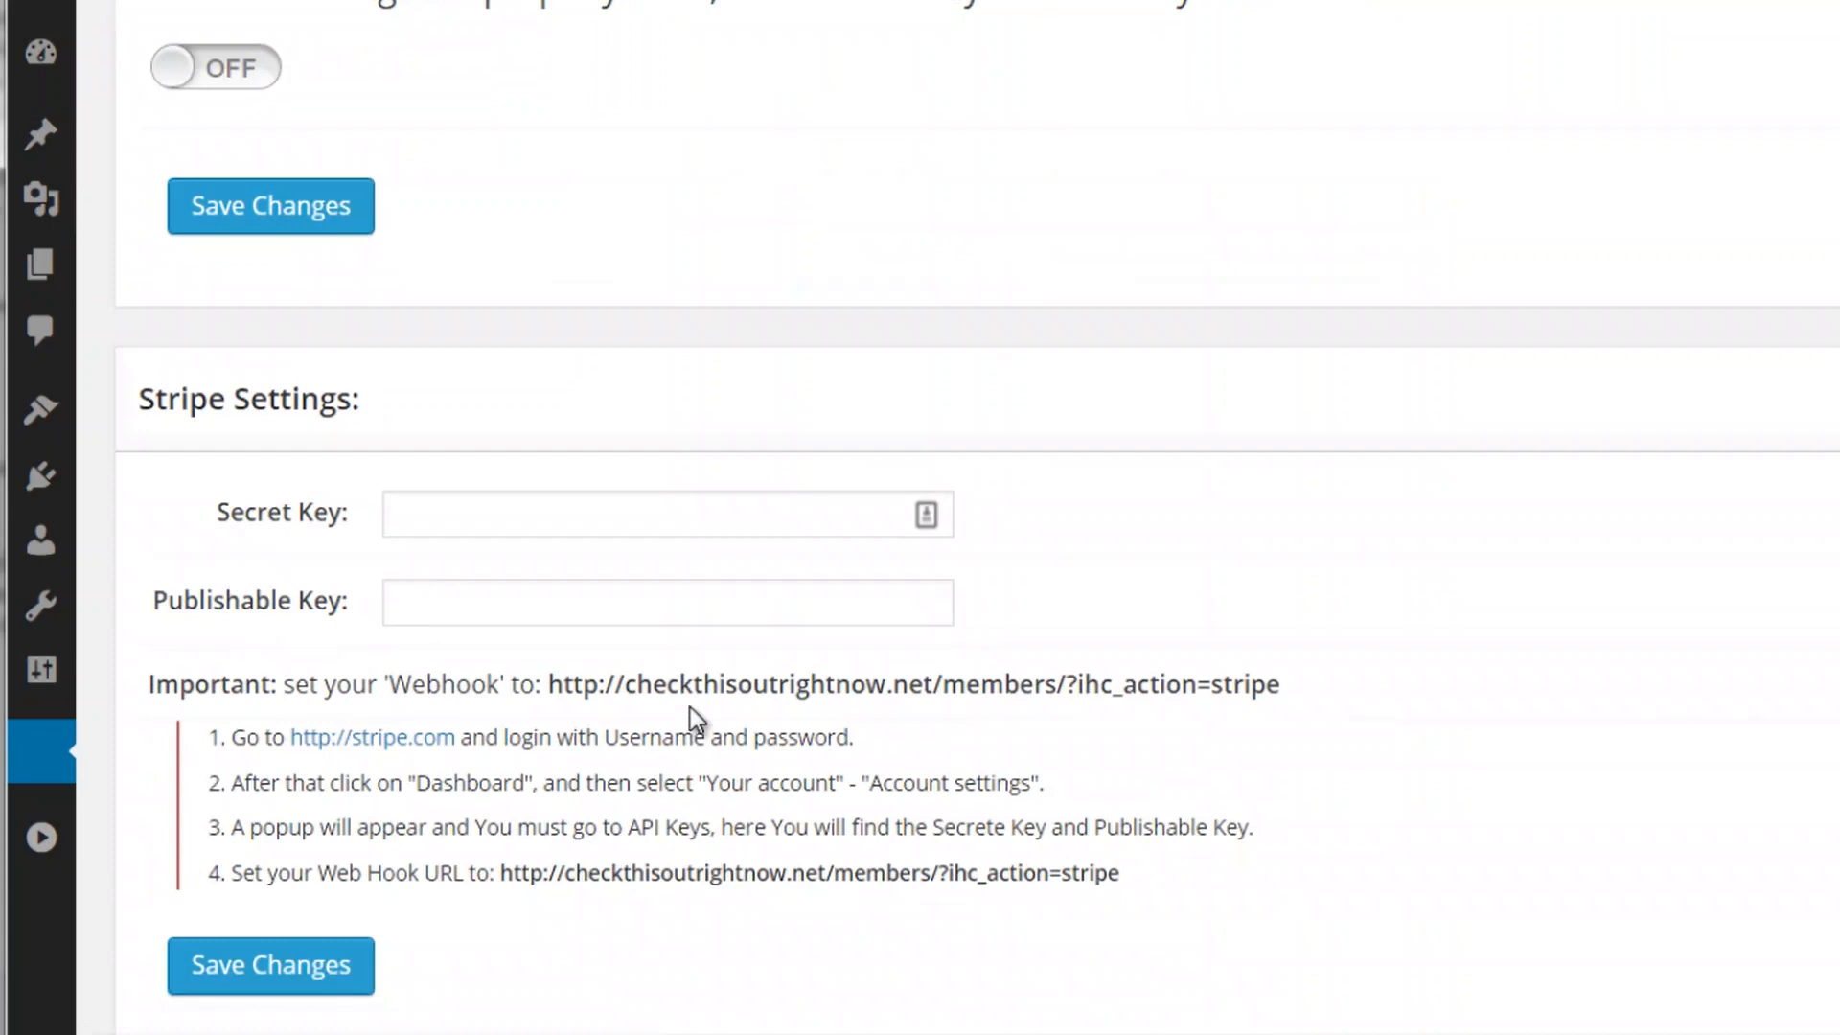
pyautogui.scroll(6, 689, 707)
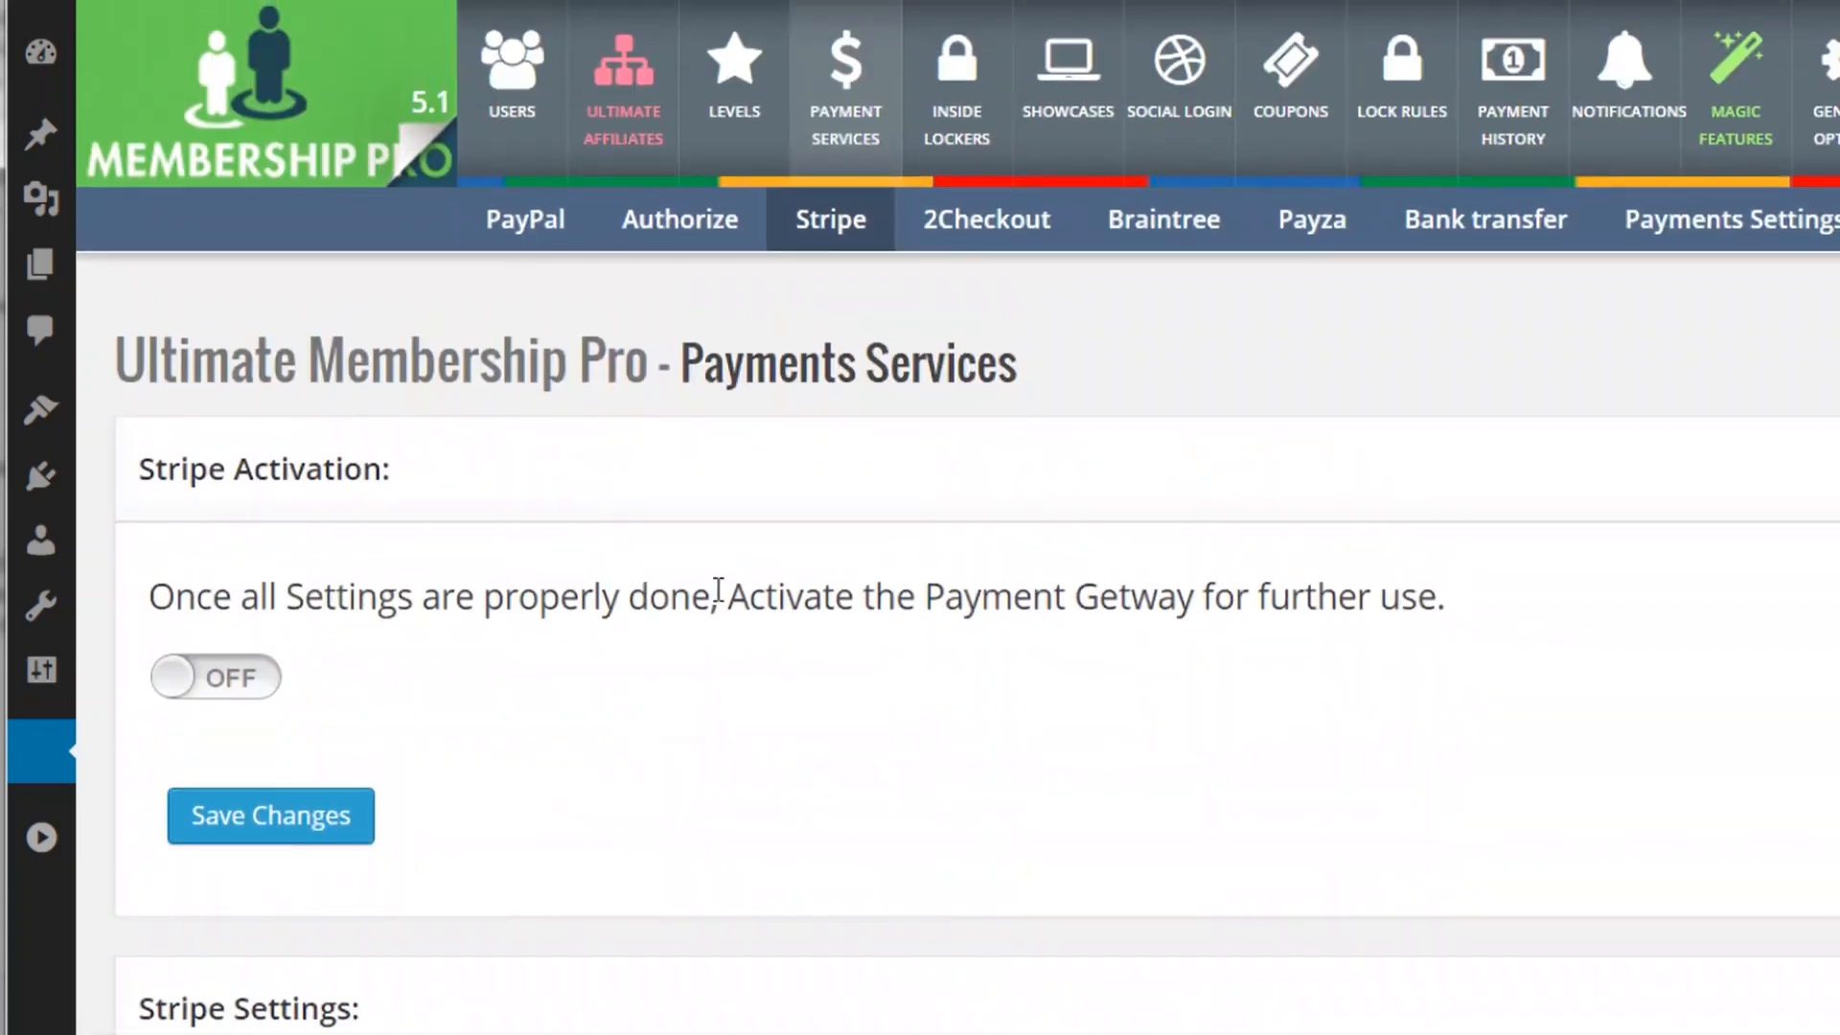
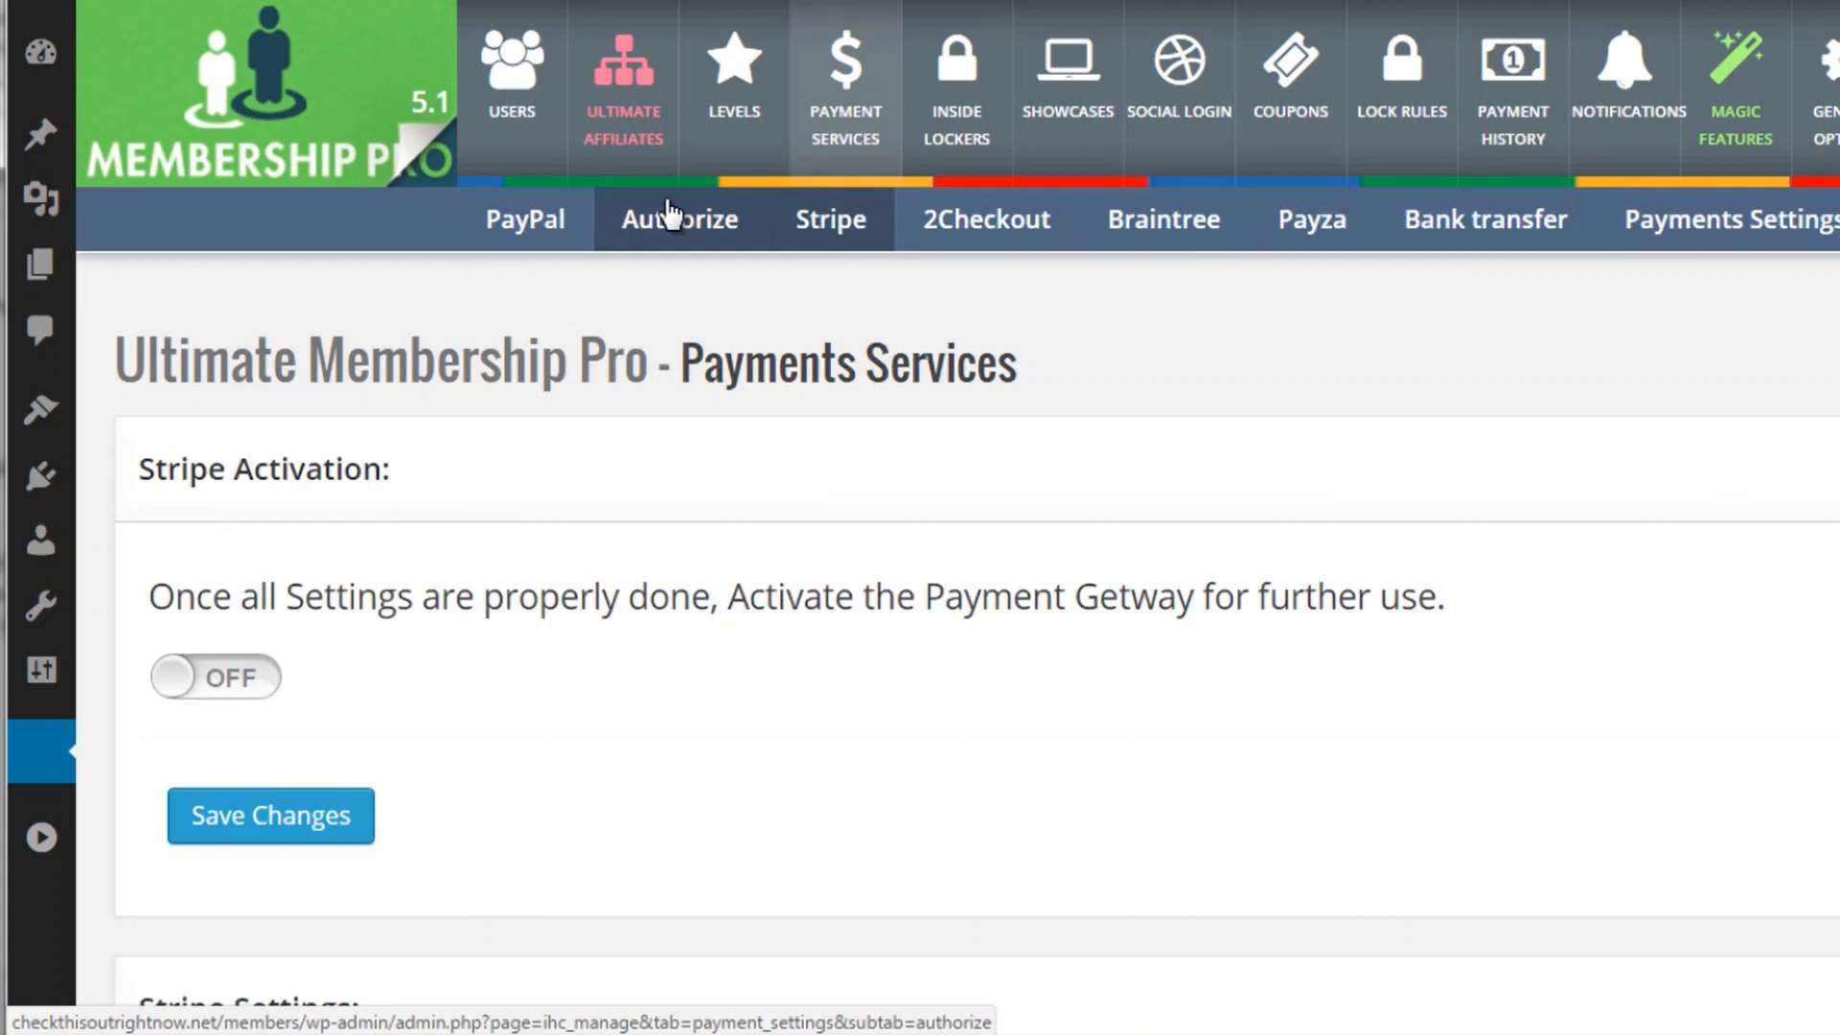
# - Start a new locker template from Inside Lockers and review its name, theme and additional display options
pyautogui.click(988, 150)
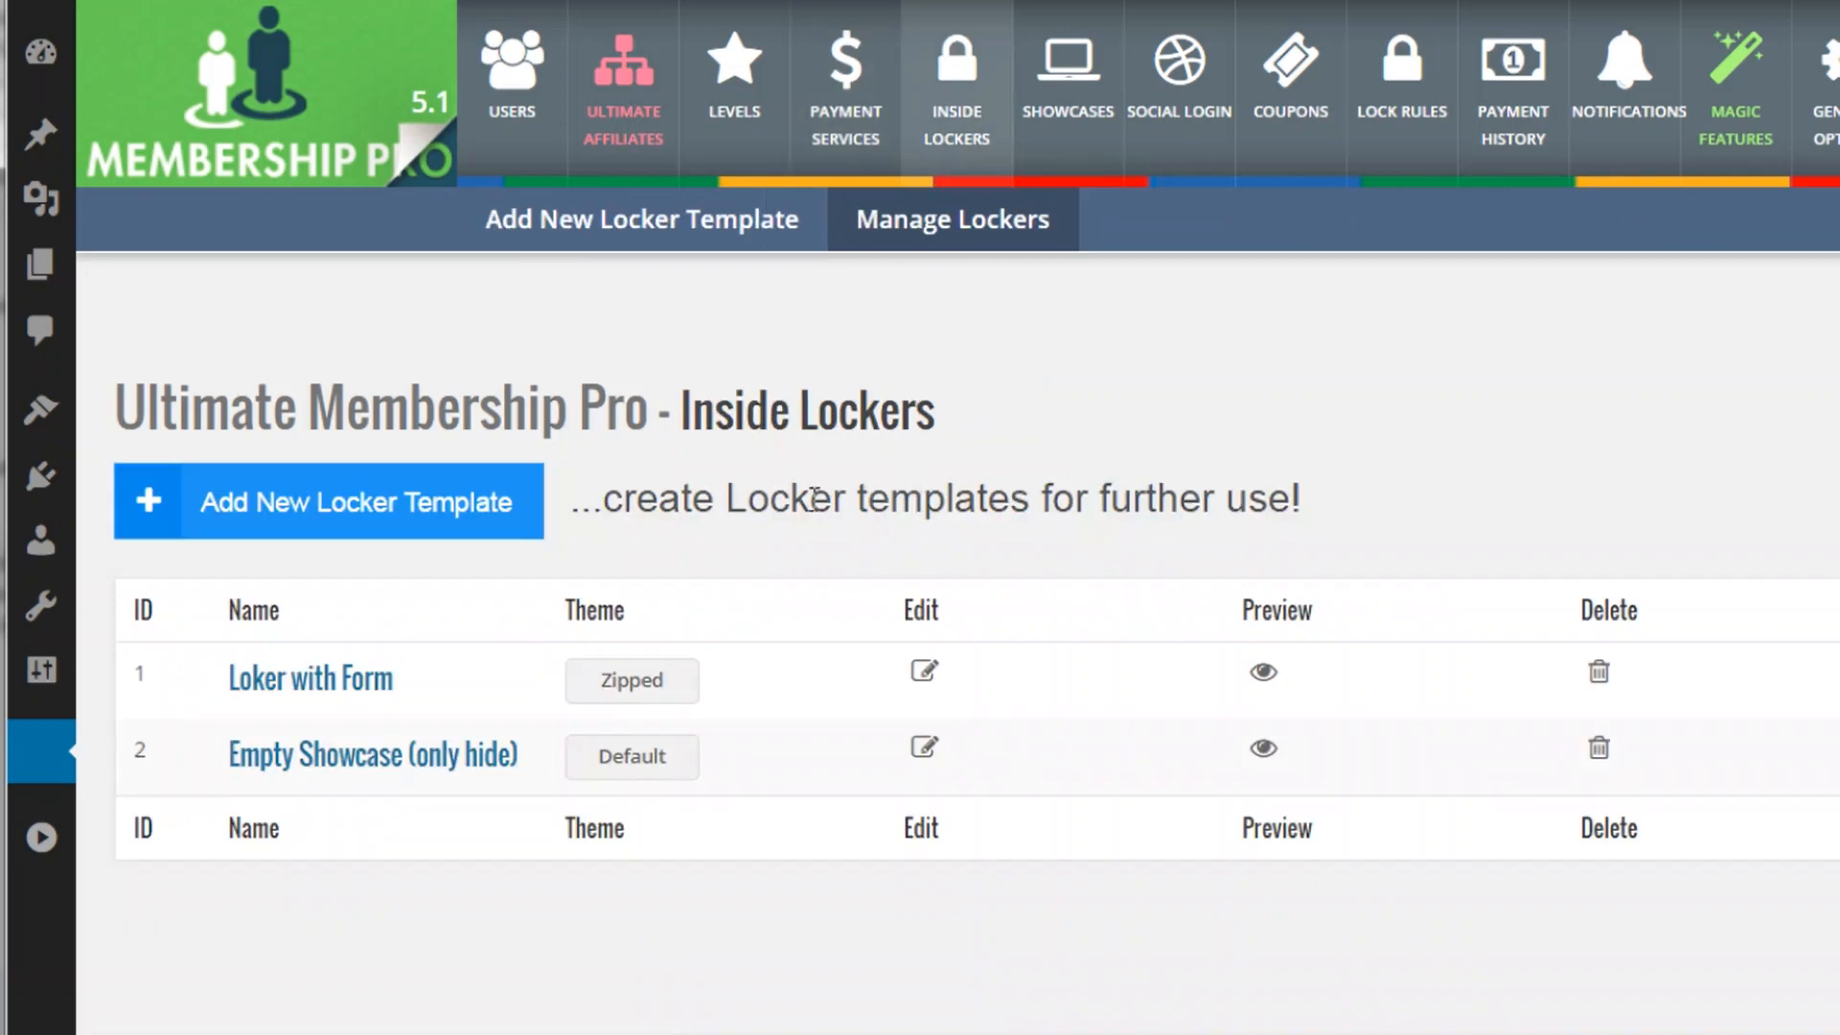
pyautogui.scroll(-2, 629, 686)
pyautogui.scroll(1, 628, 686)
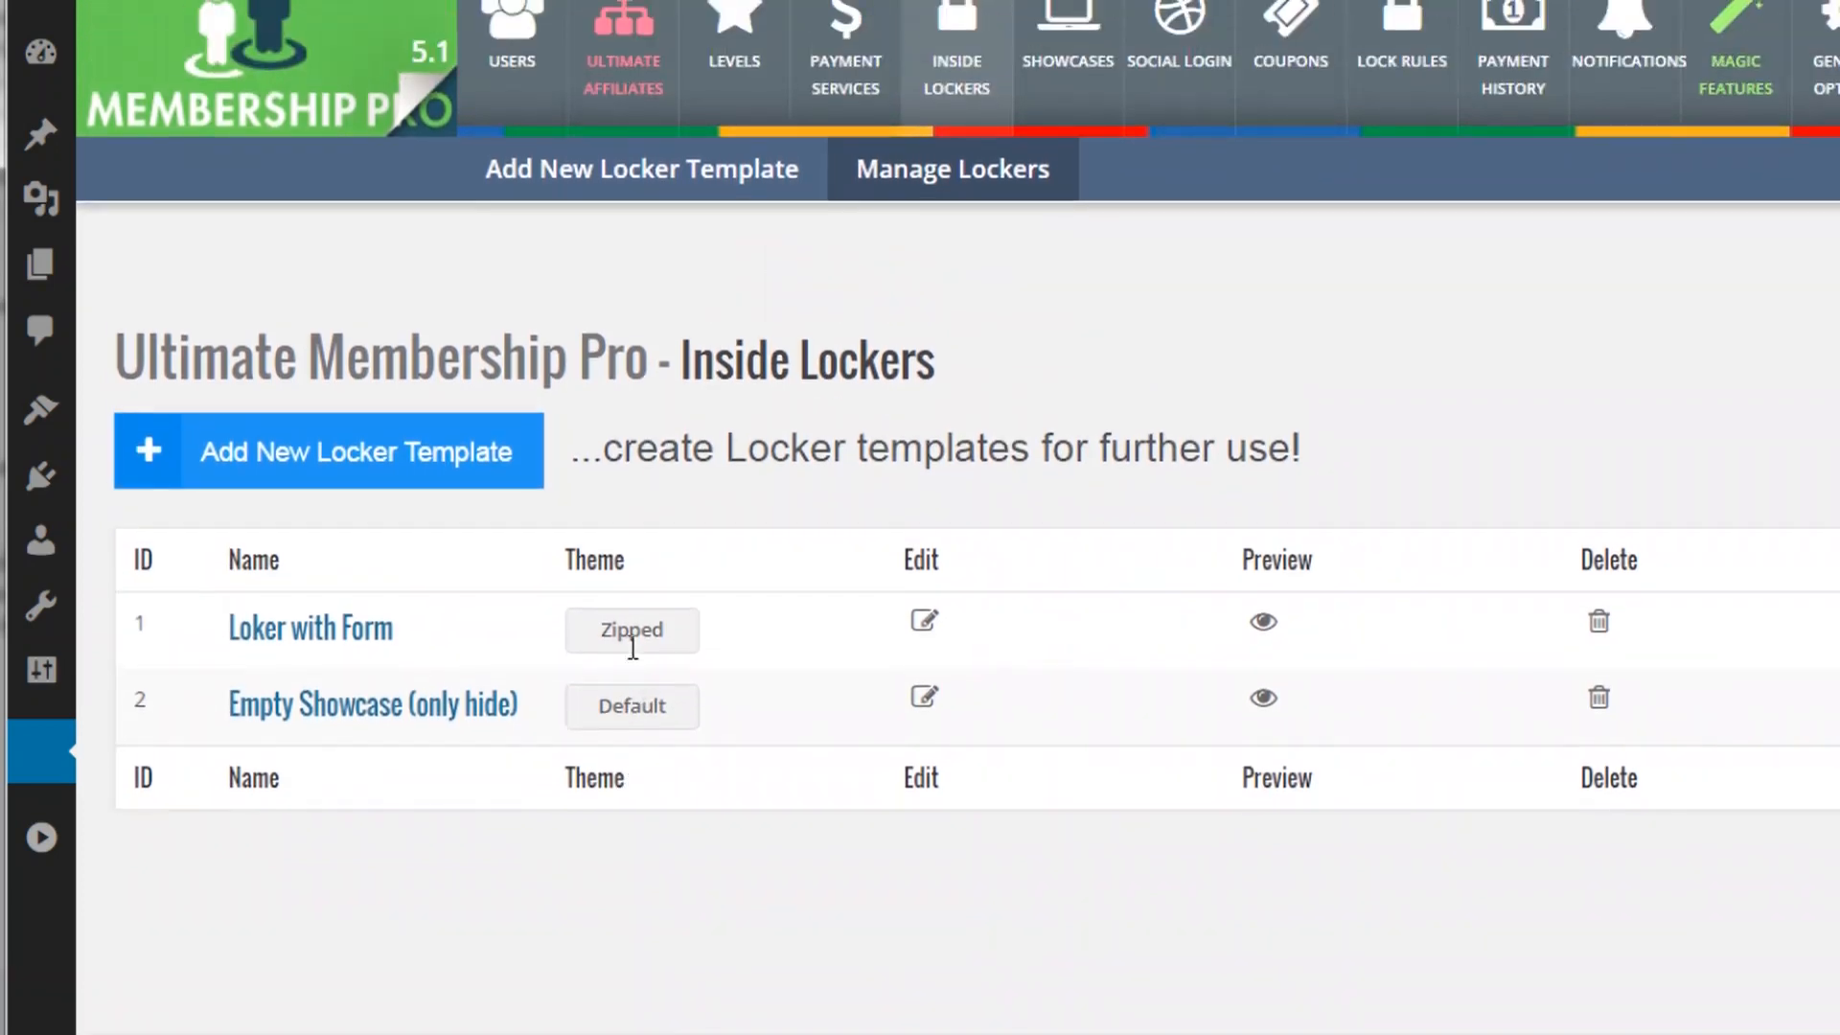
pyautogui.click(534, 431)
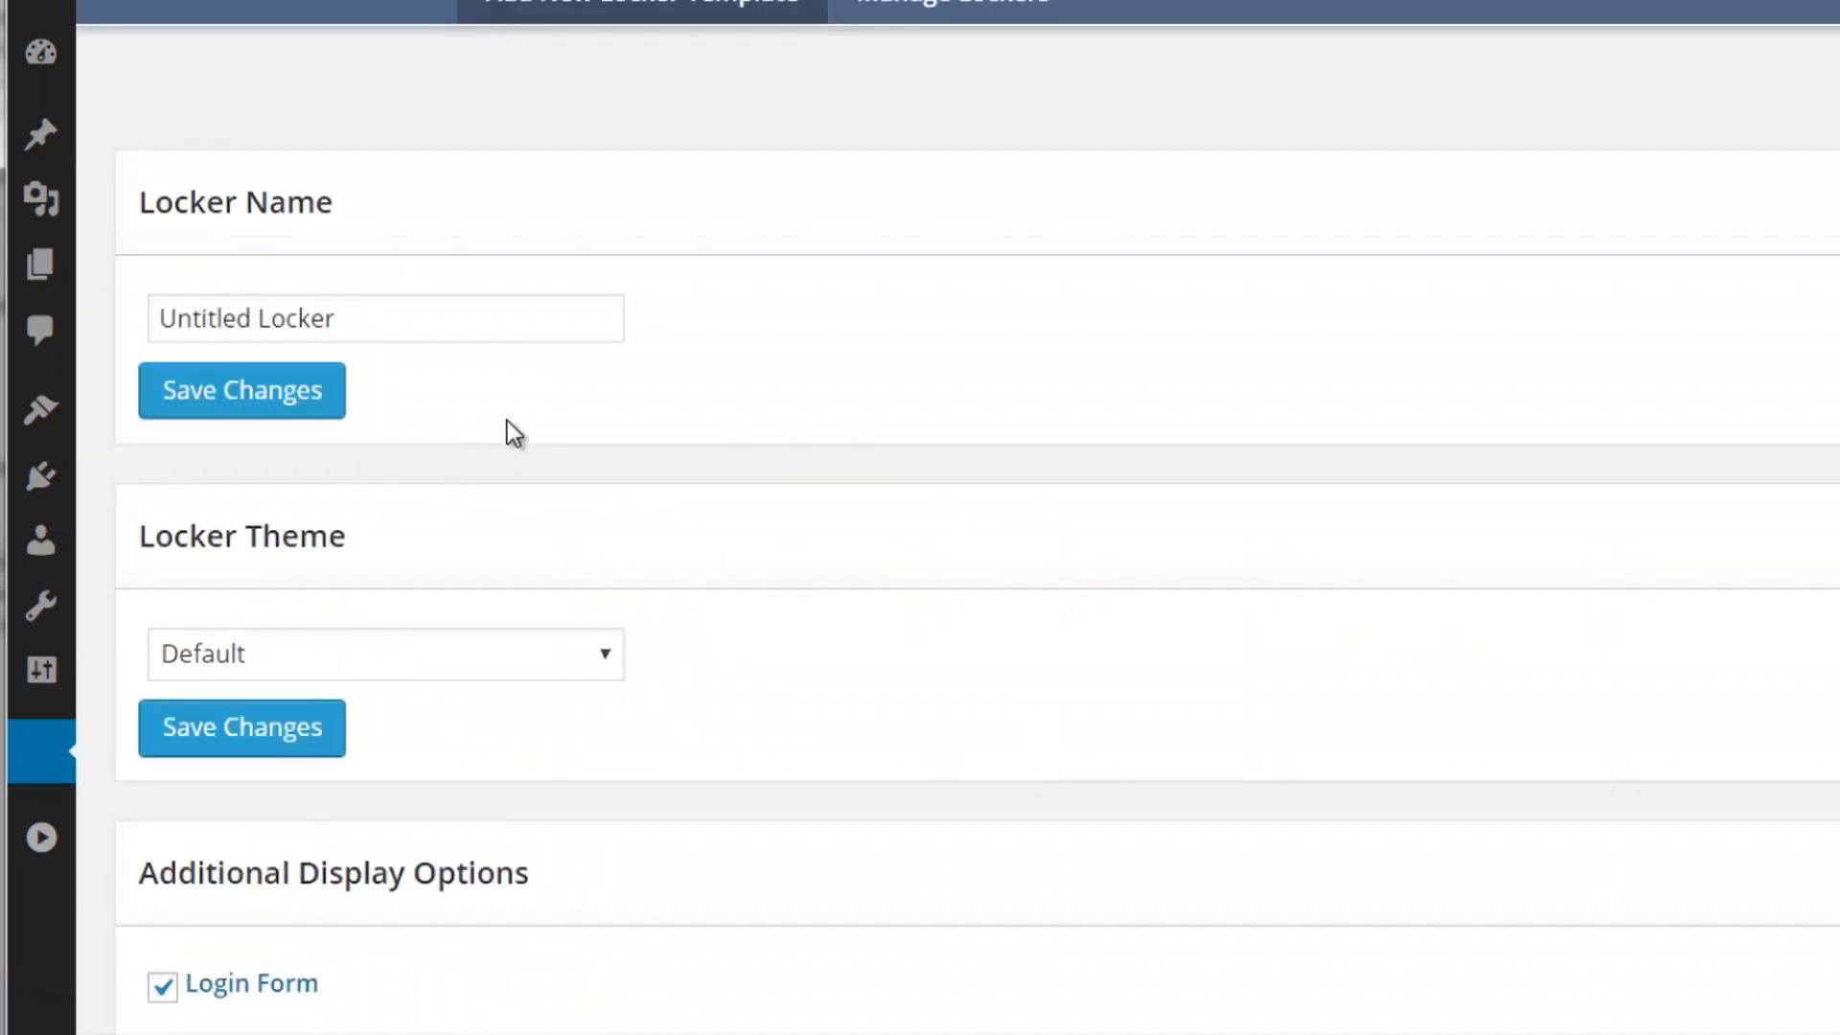
pyautogui.scroll(-4, 416, 389)
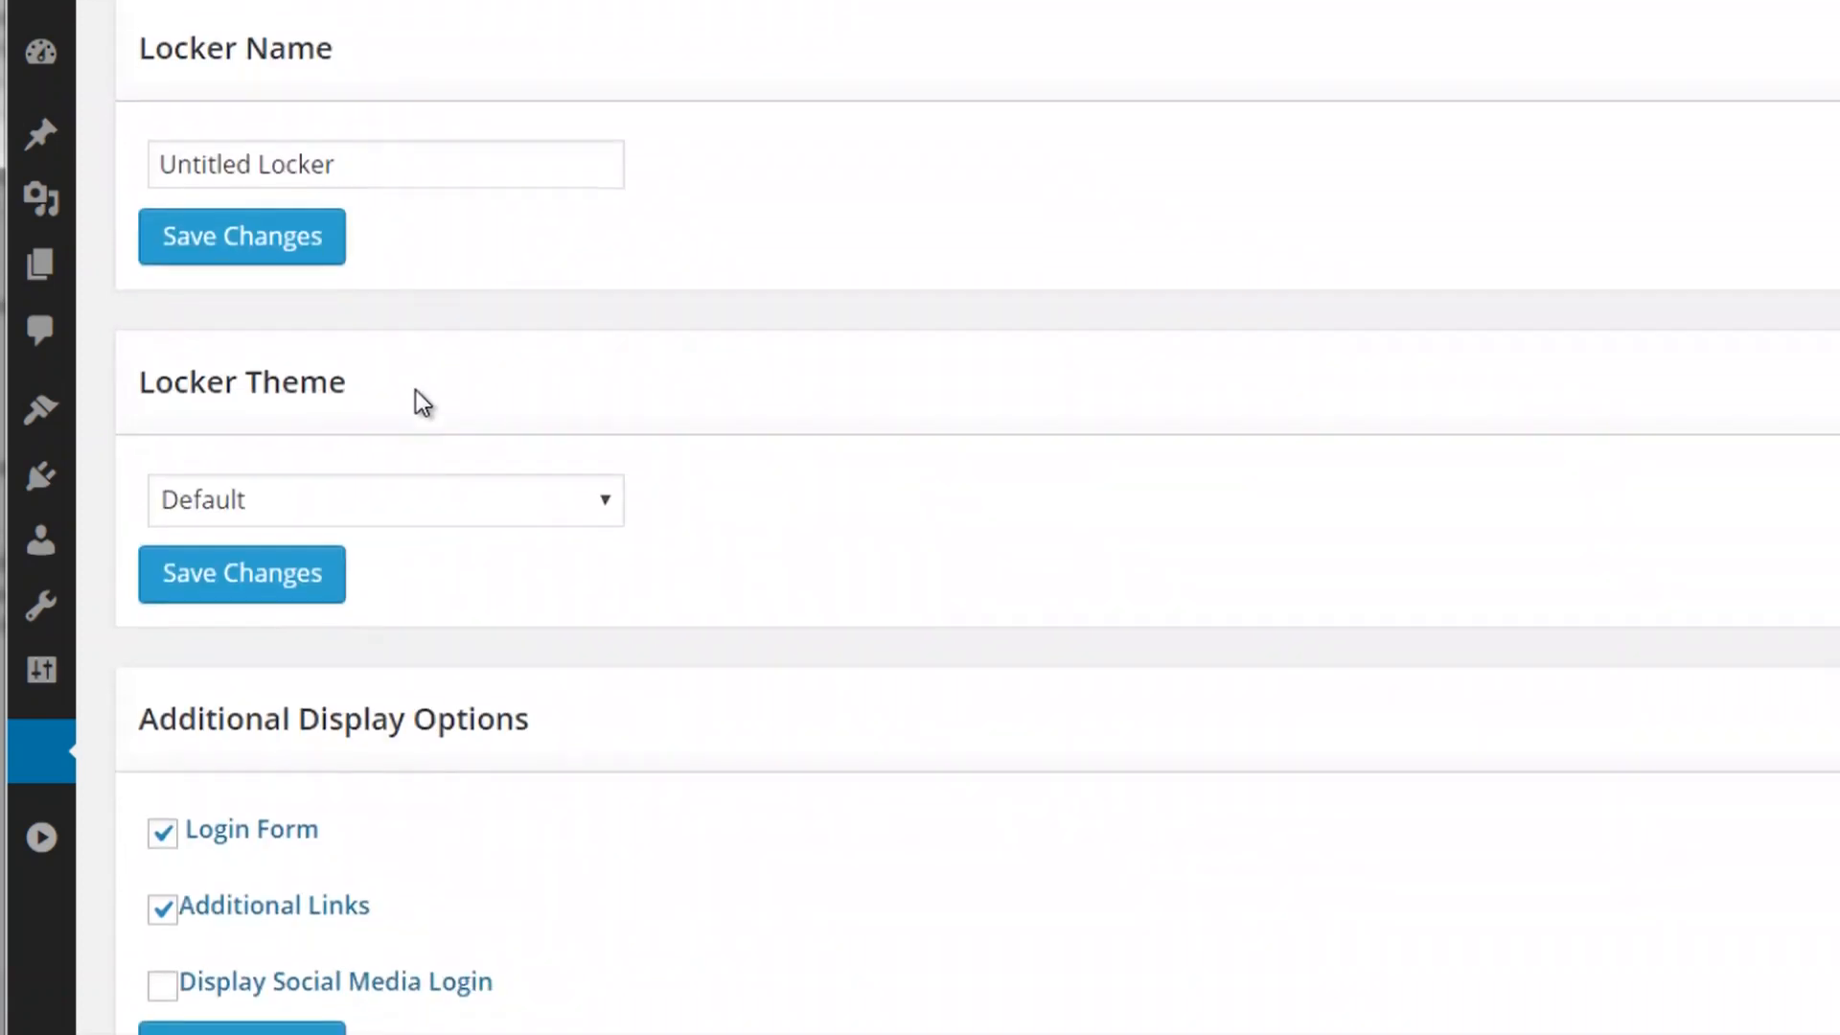
pyautogui.scroll(-5, 416, 391)
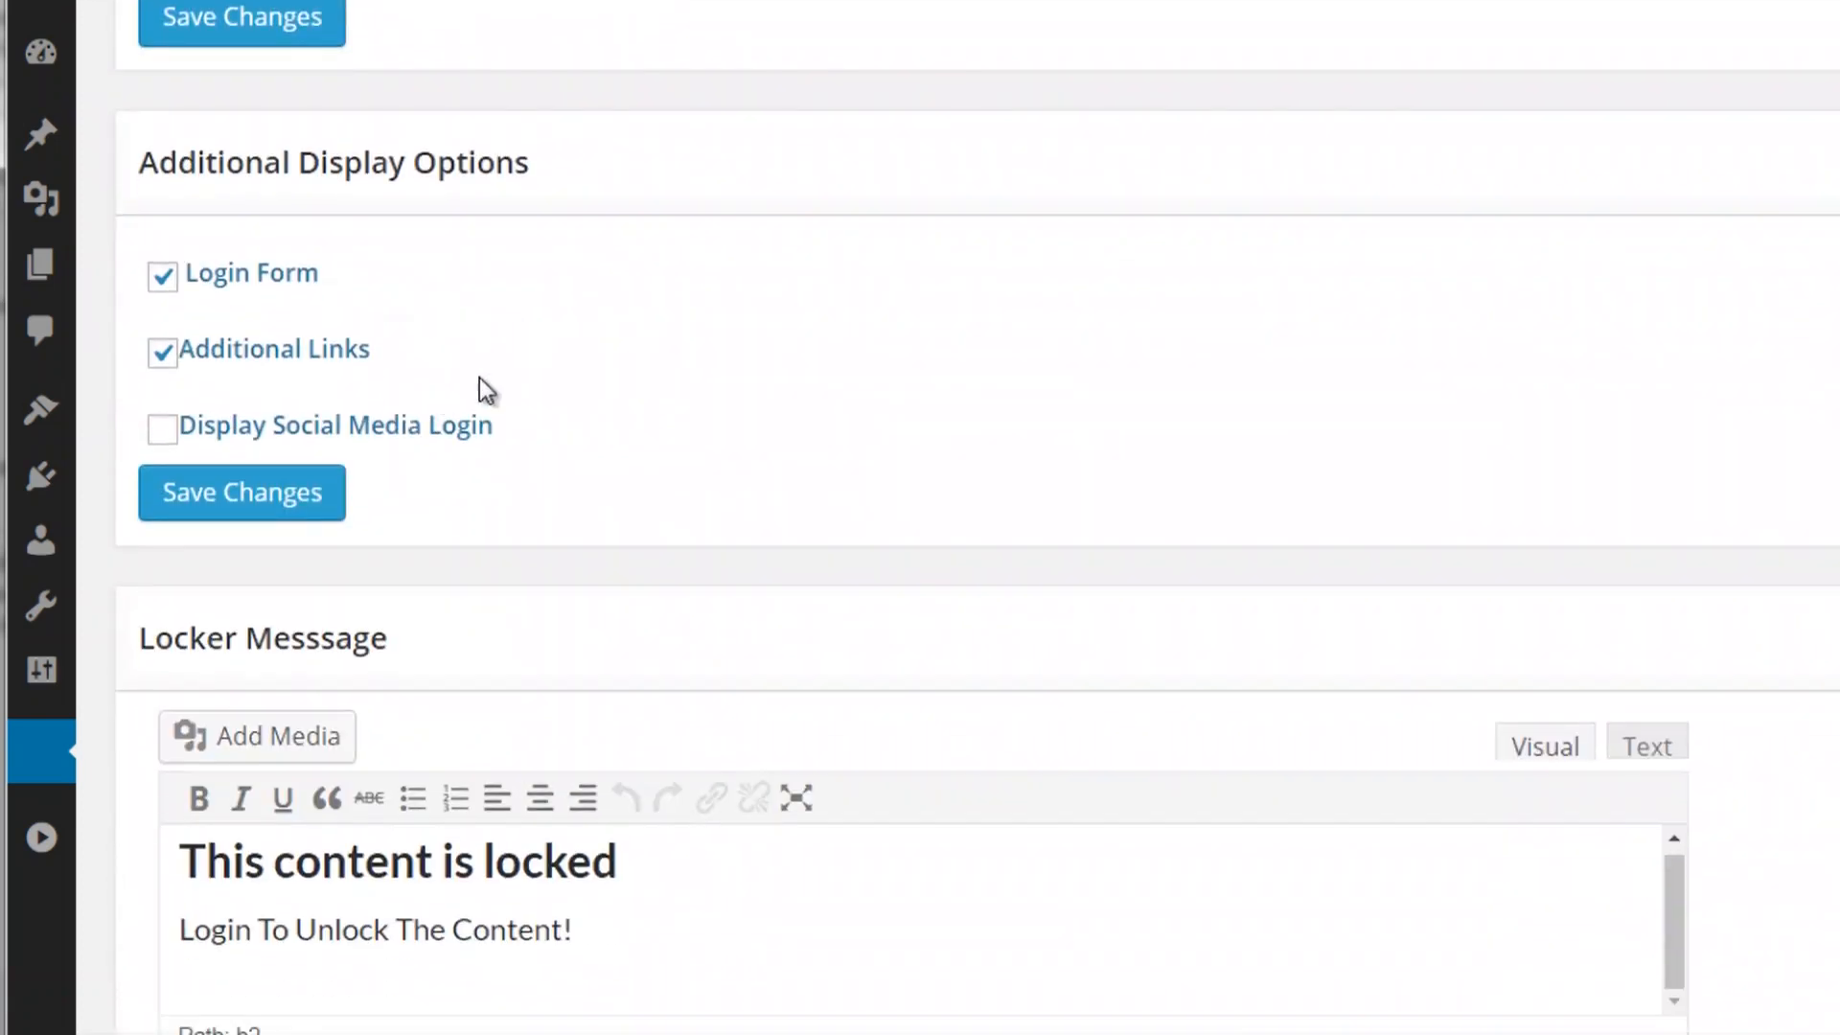
pyautogui.scroll(1, 515, 356)
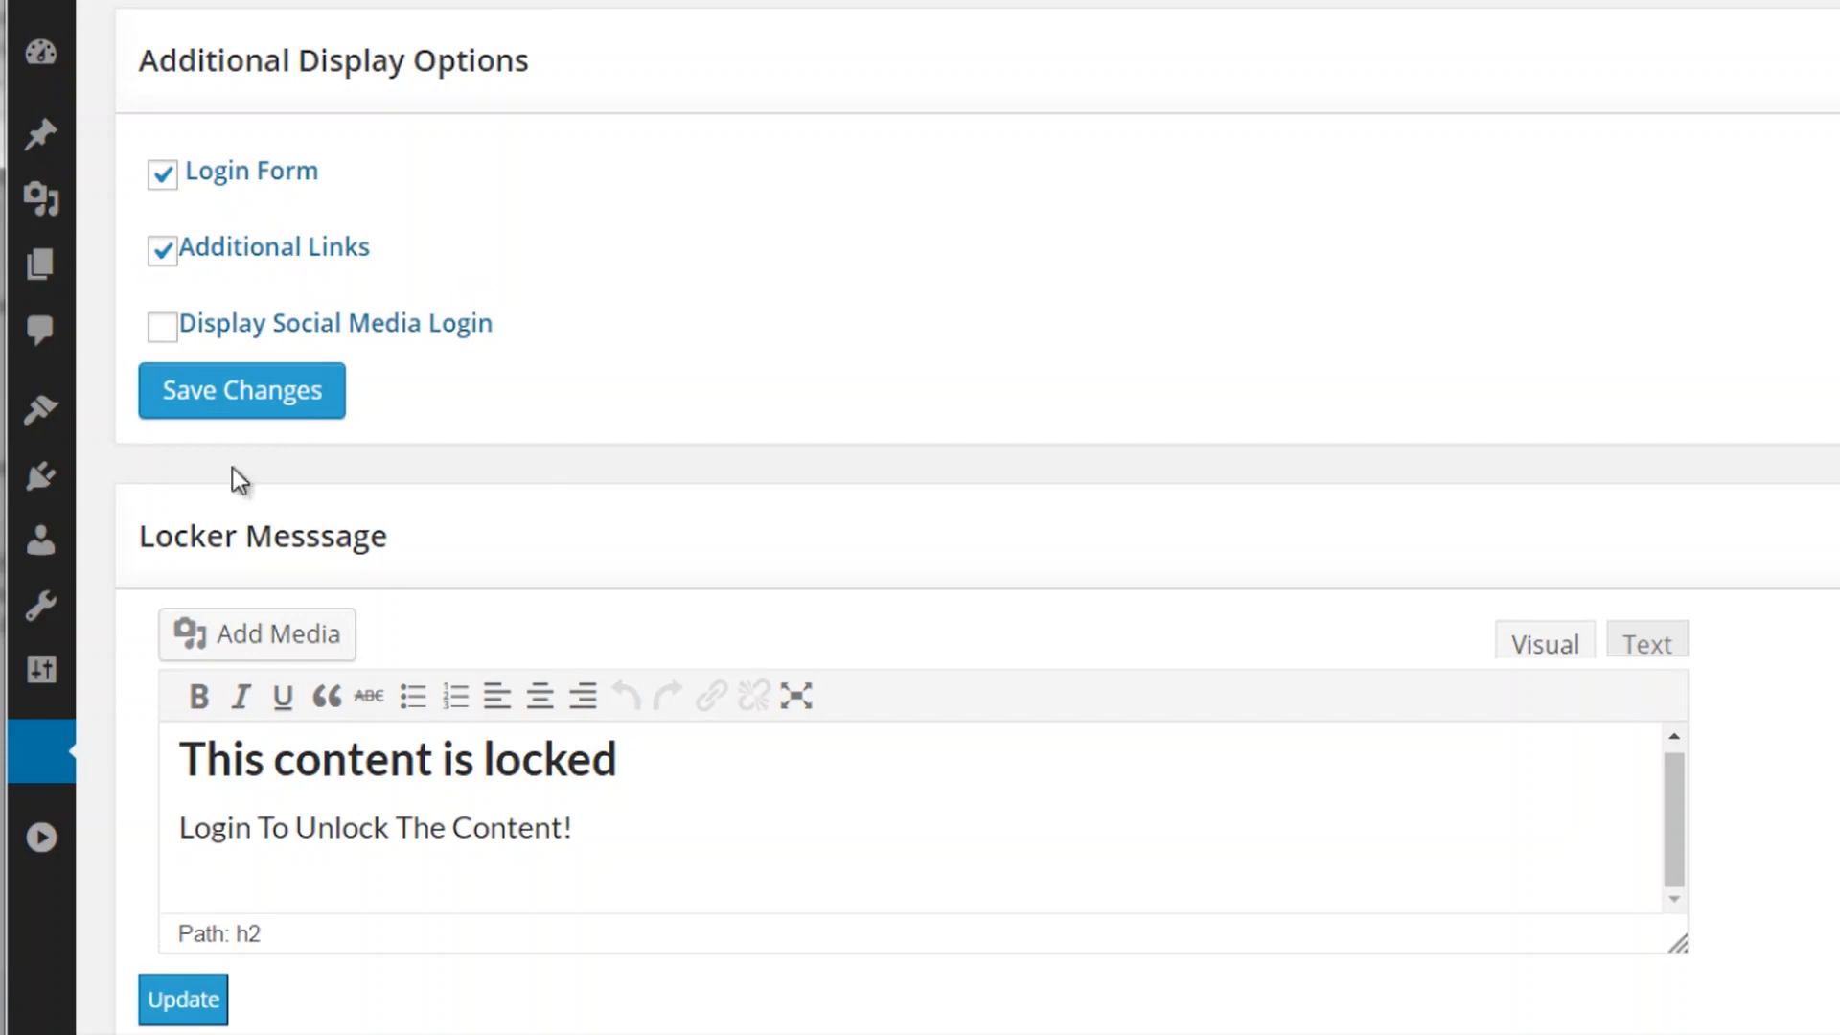
pyautogui.scroll(-3, 123, 554)
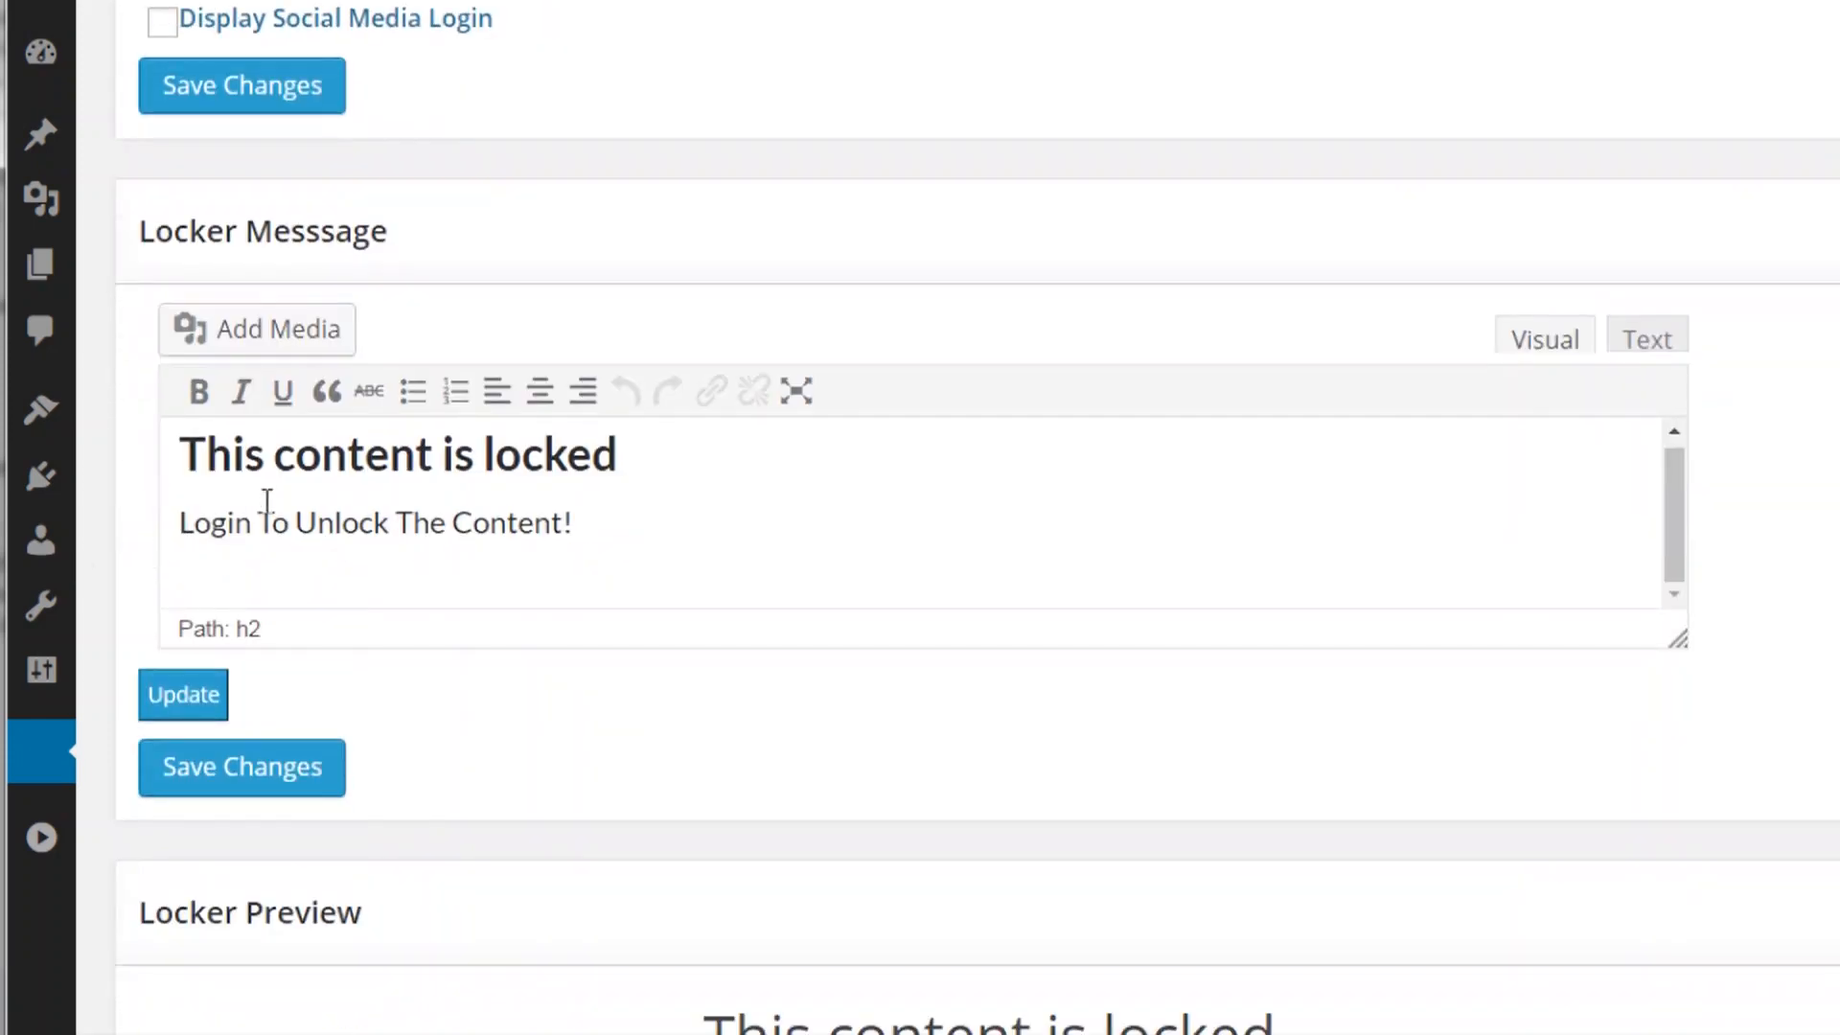
# - Highlight the whole default text in the Locker Message editor
pyautogui.scroll(-2, 267, 500)
pyautogui.click(171, 305)
pyautogui.moveTo(170, 305)
pyautogui.mouseDown()
pyautogui.moveTo(710, 377)
pyautogui.moveTo(155, 275)
pyautogui.mouseUp()
pyautogui.click(607, 365)
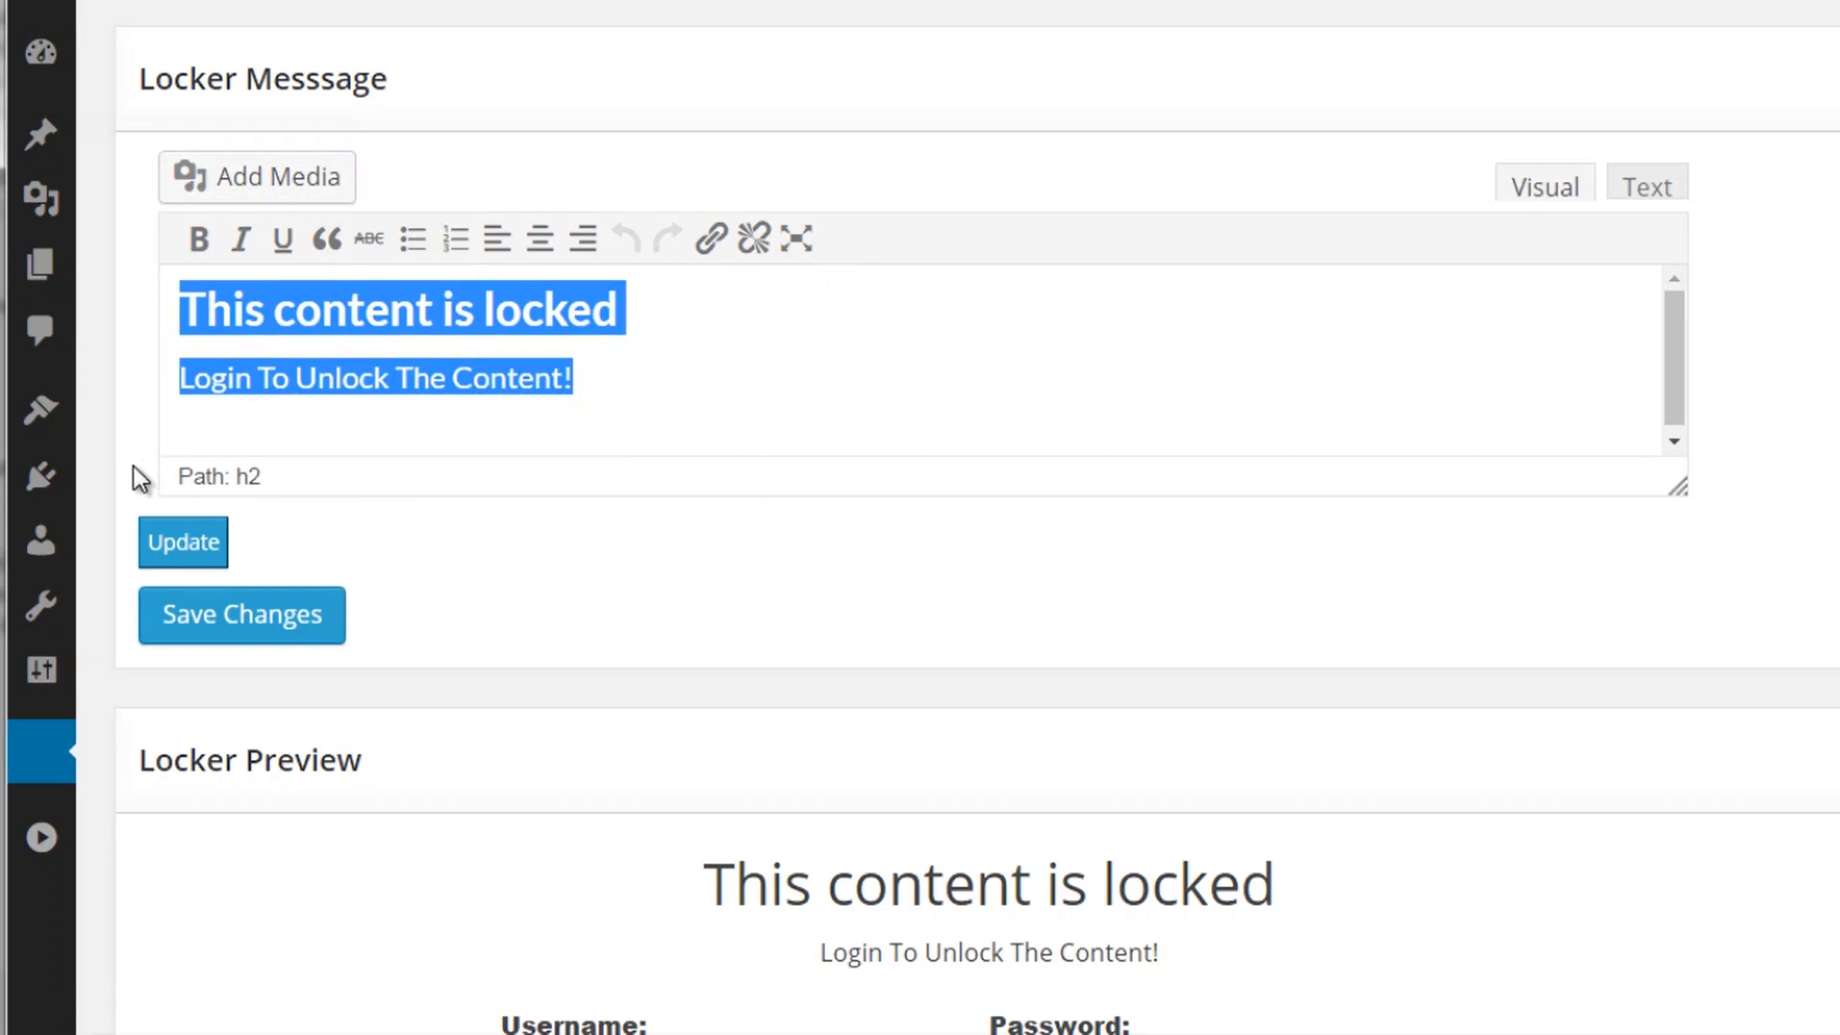
pyautogui.scroll(2, 134, 466)
pyautogui.scroll(-3, 129, 470)
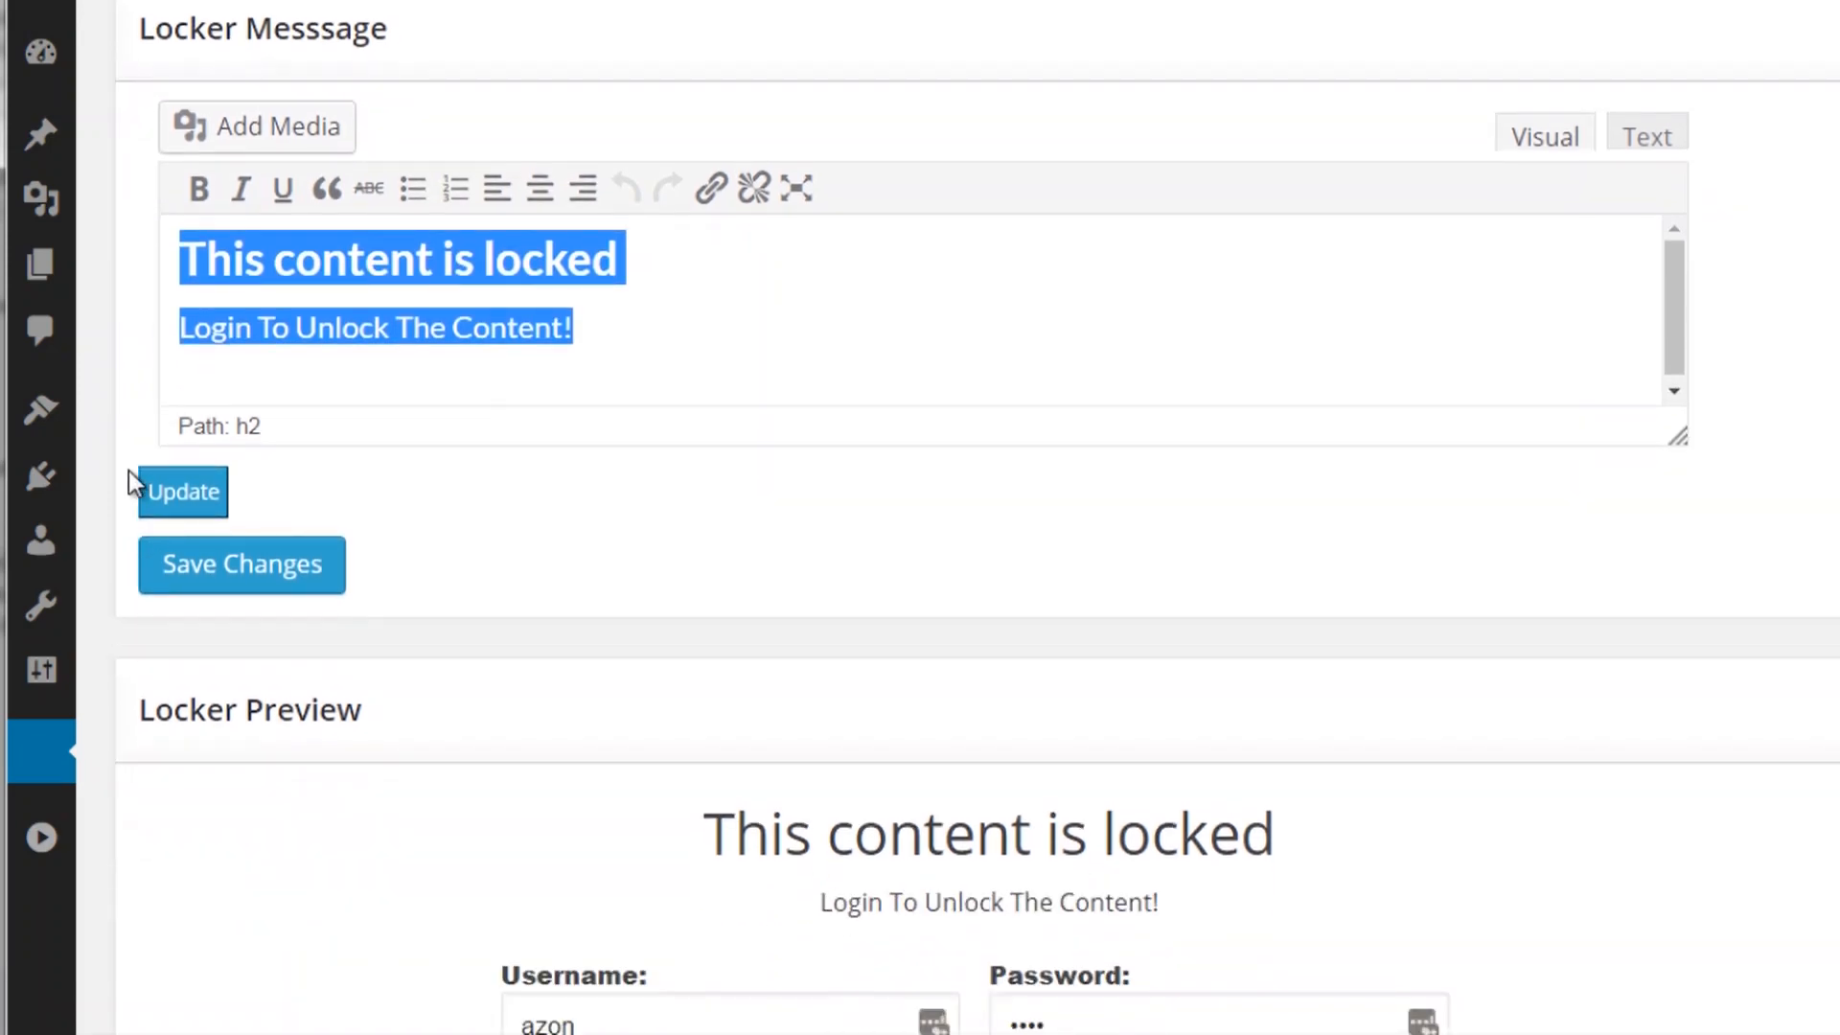
# - Examine the Locker Preview with its login form and highlight the "This content is locked" heading
pyautogui.scroll(-3, 128, 478)
pyautogui.scroll(-3, 238, 537)
pyautogui.scroll(-2, 239, 537)
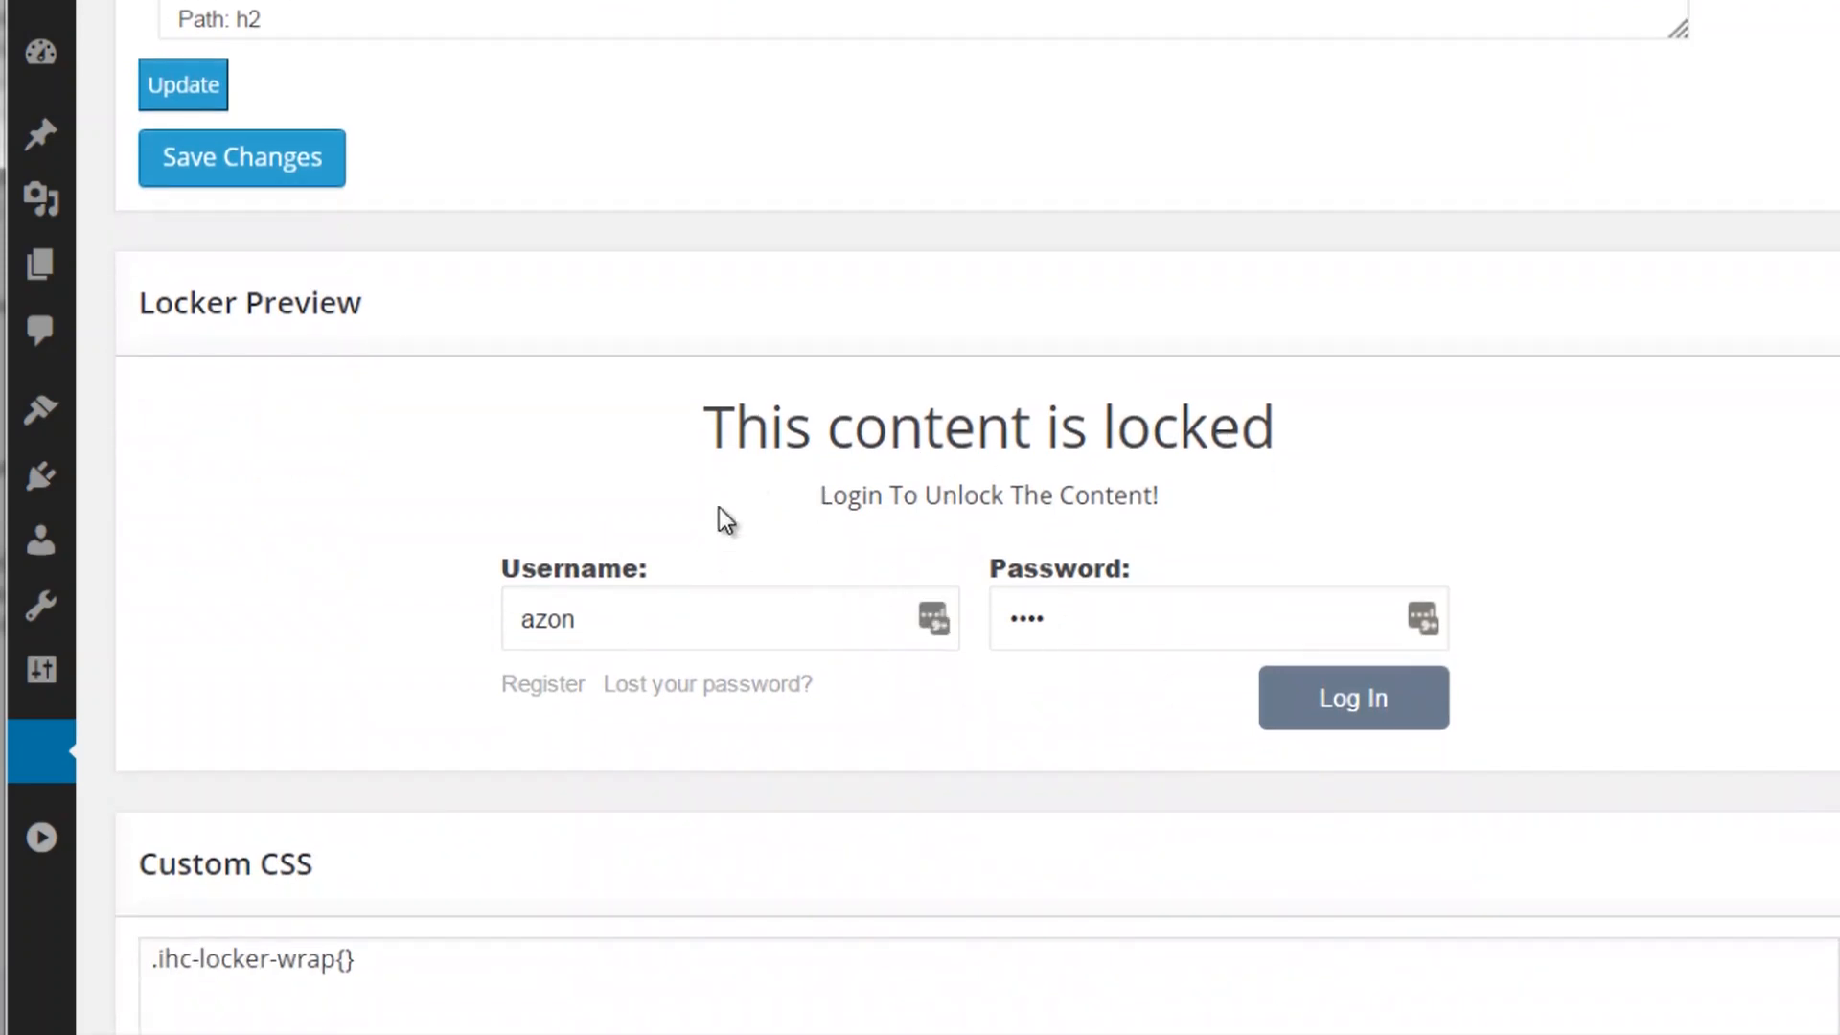
pyautogui.scroll(2, 654, 563)
pyautogui.moveTo(706, 527); pyautogui.dragTo(1383, 522)
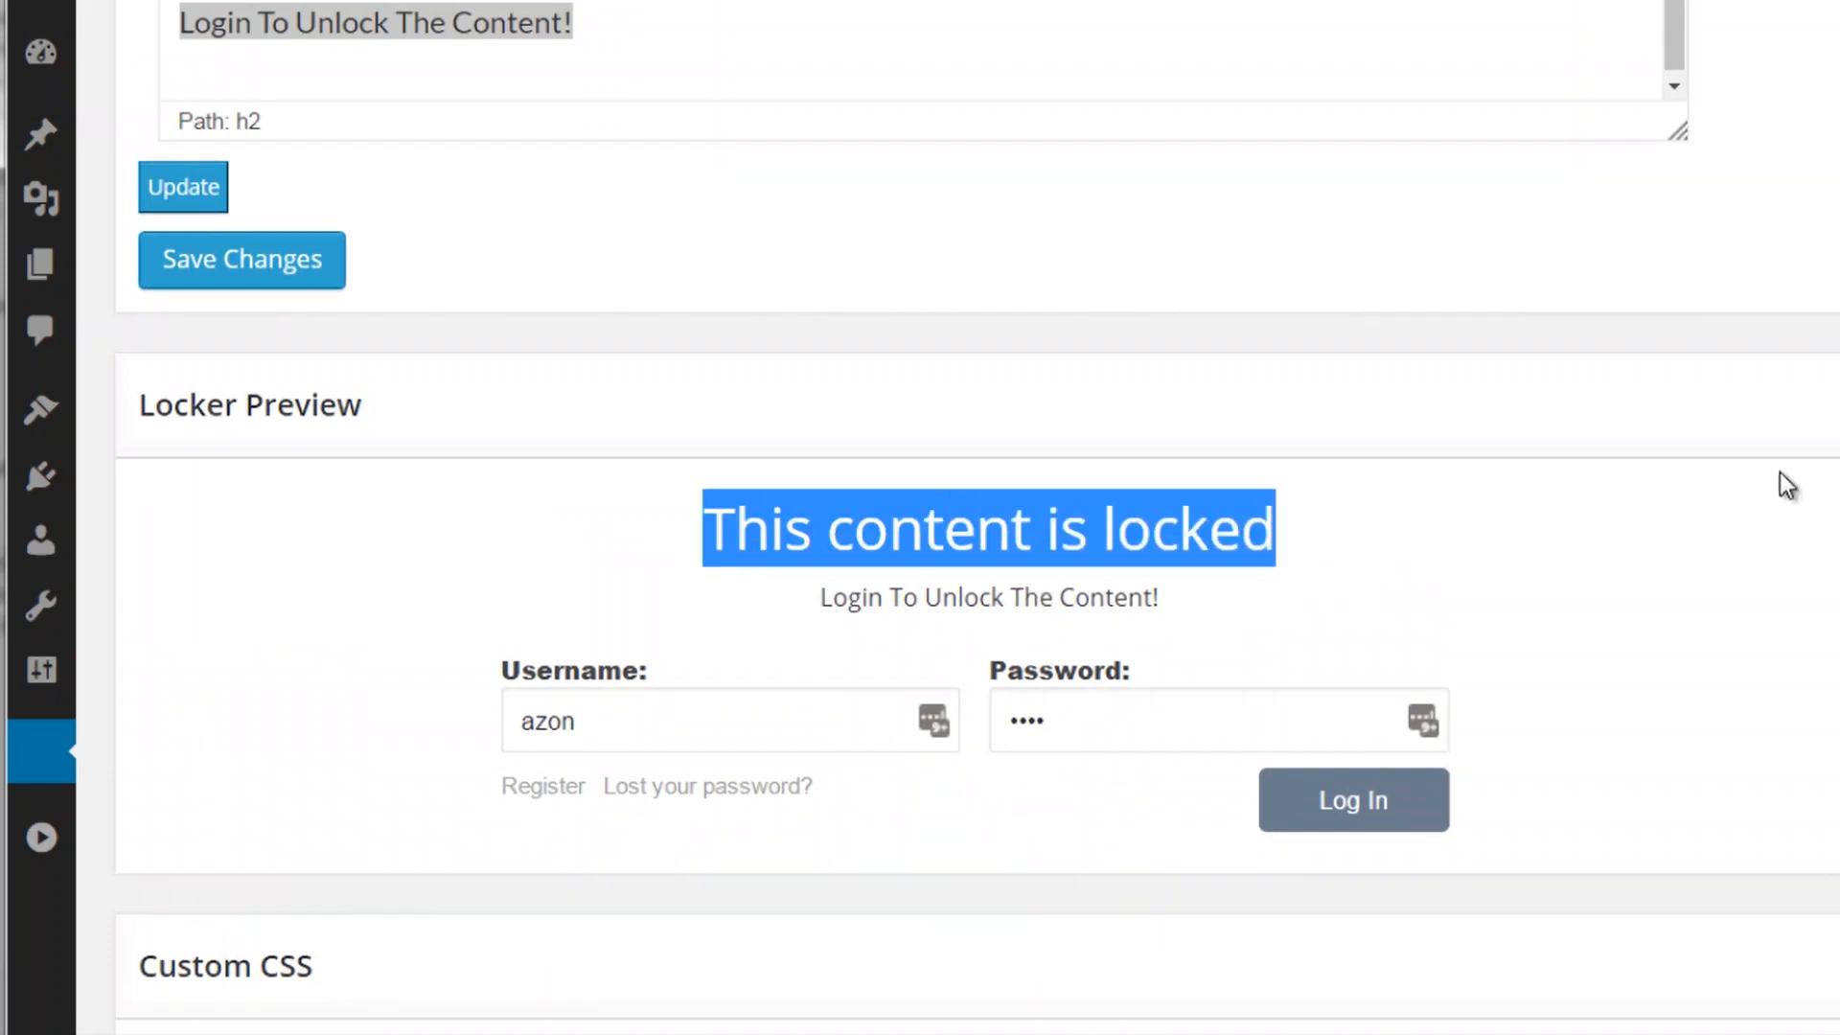
# - Open the Front-End Showcases page and look over the available form, plan, account and members list showcases
pyautogui.scroll(15, 1271, 334)
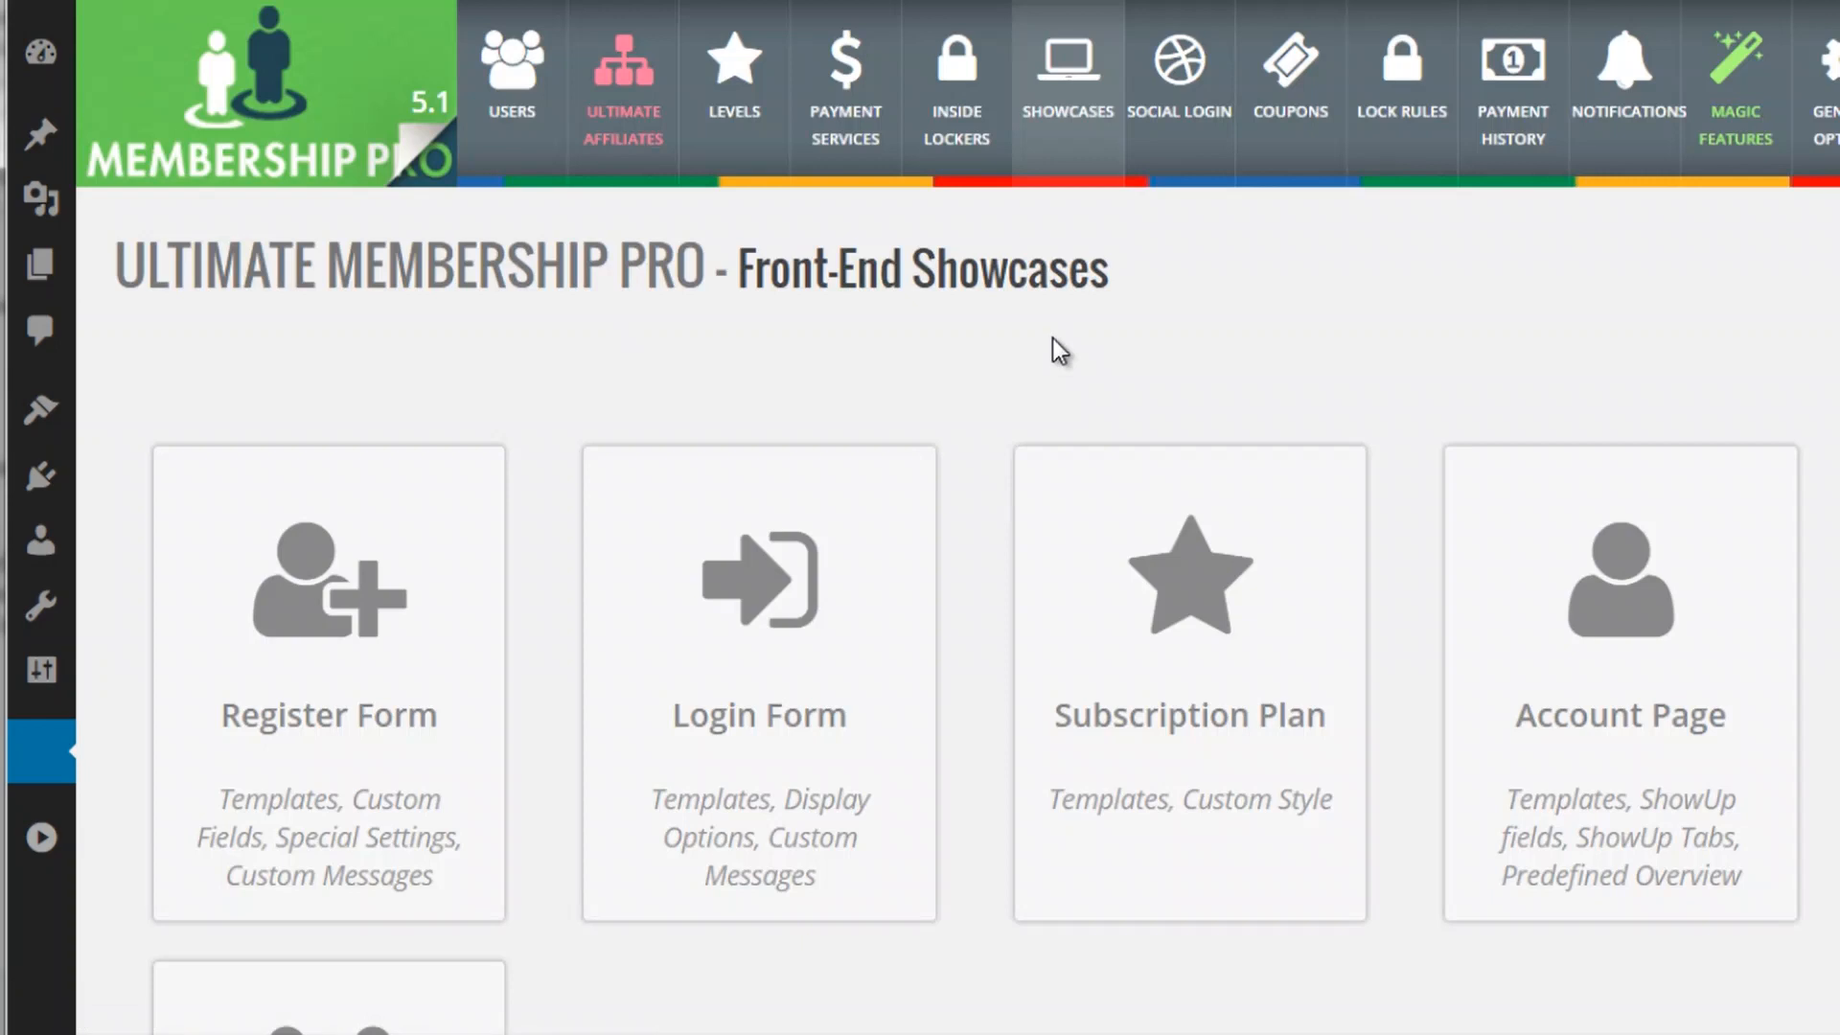
pyautogui.scroll(-3, 1011, 336)
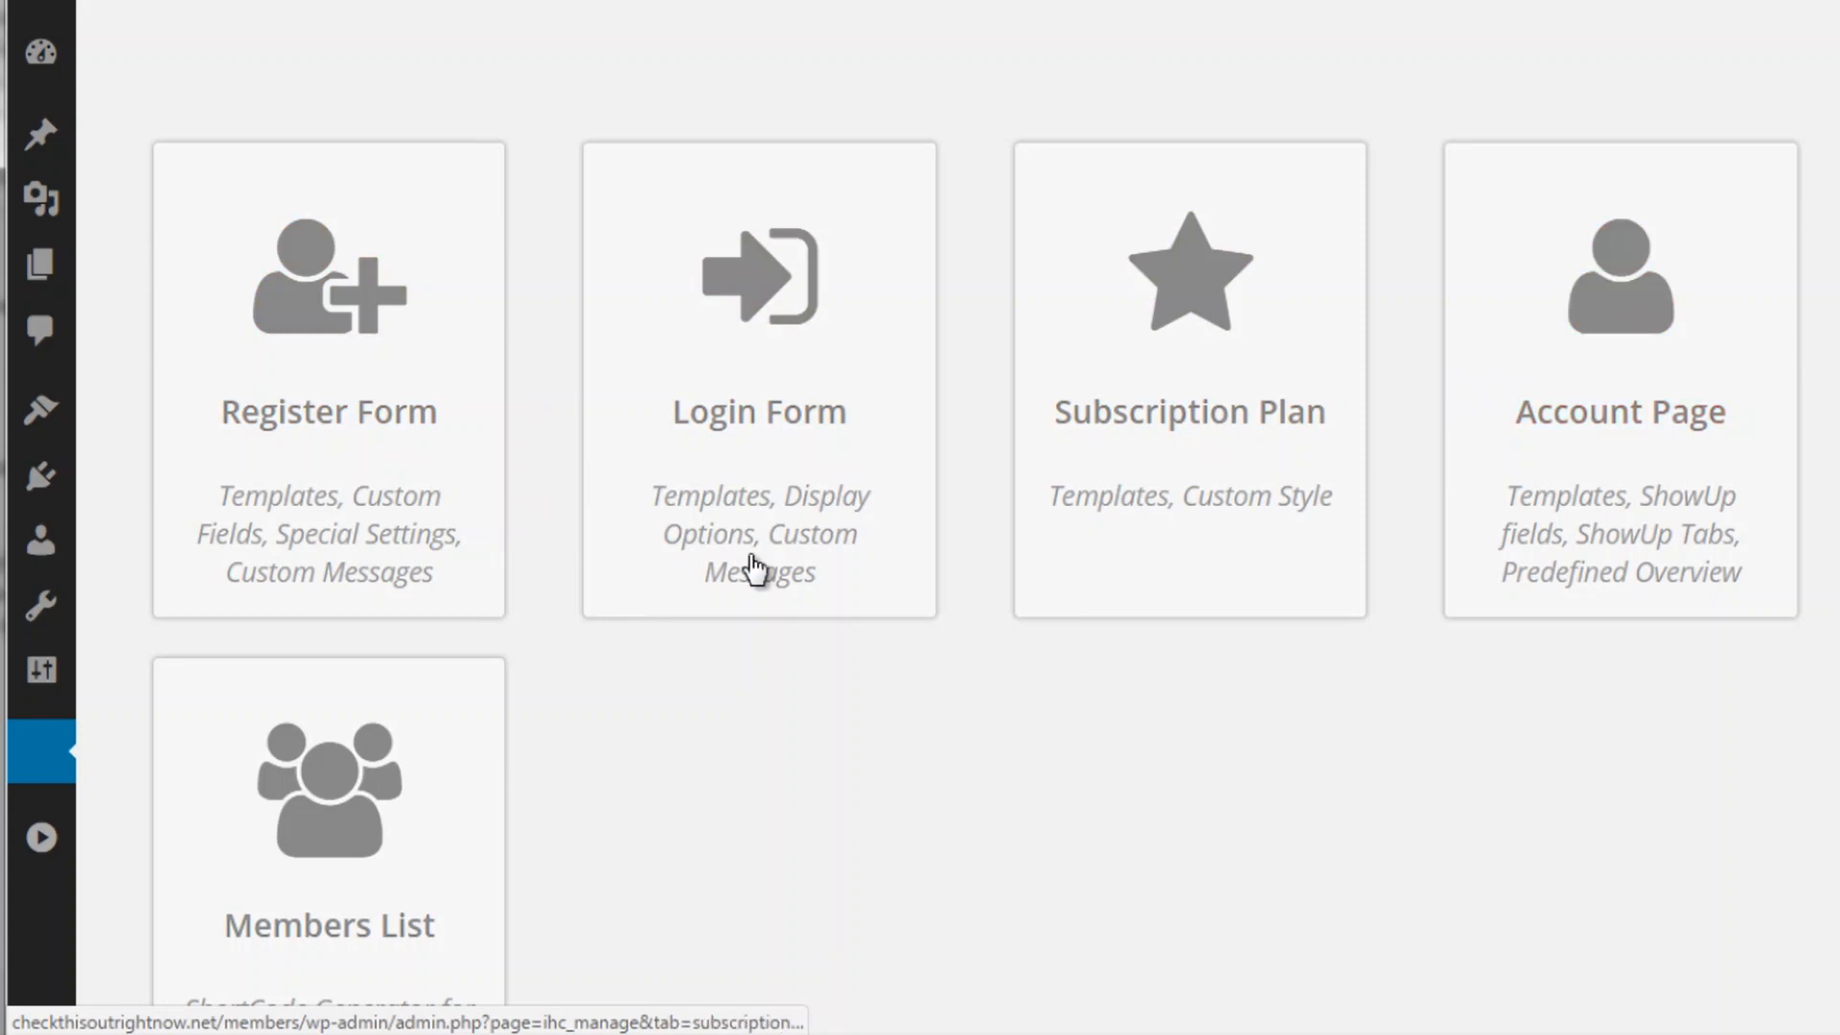
pyautogui.scroll(3, 1060, 439)
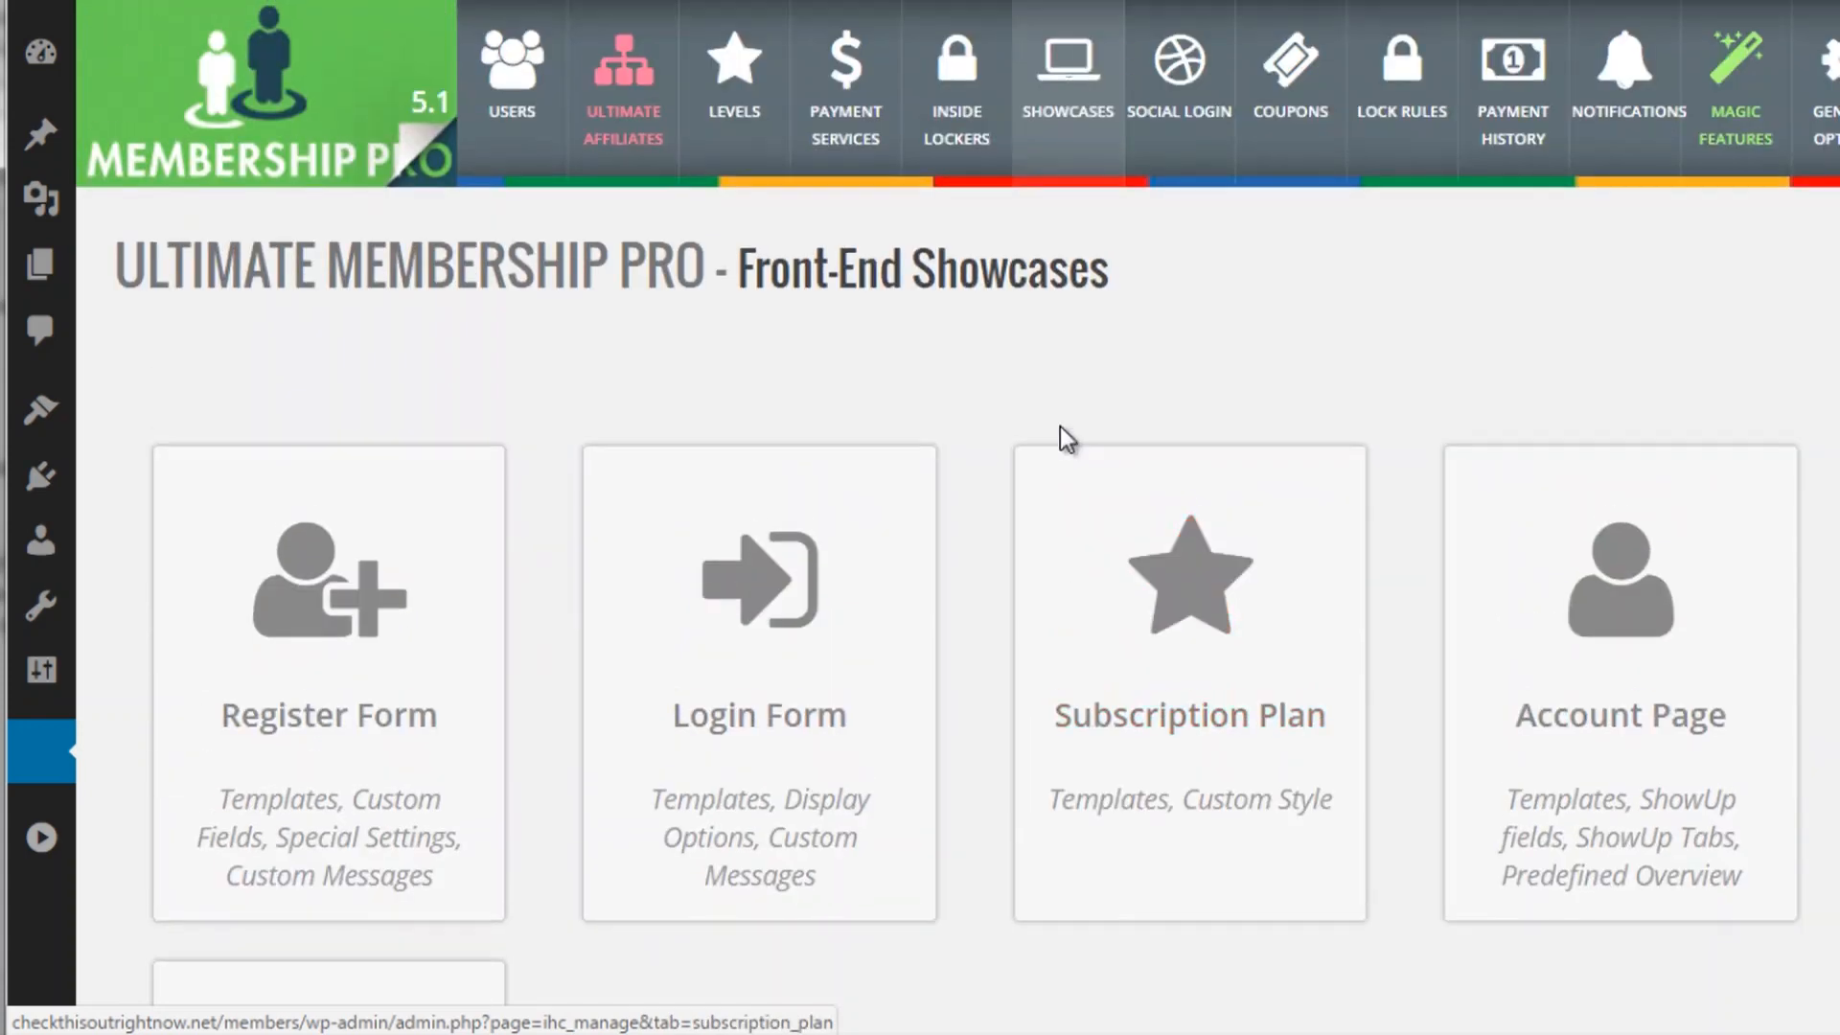
# - Open Facebook under Social Media Login and review its Application ID and Application Secret fields and the app creation instructions
pyautogui.click(1179, 134)
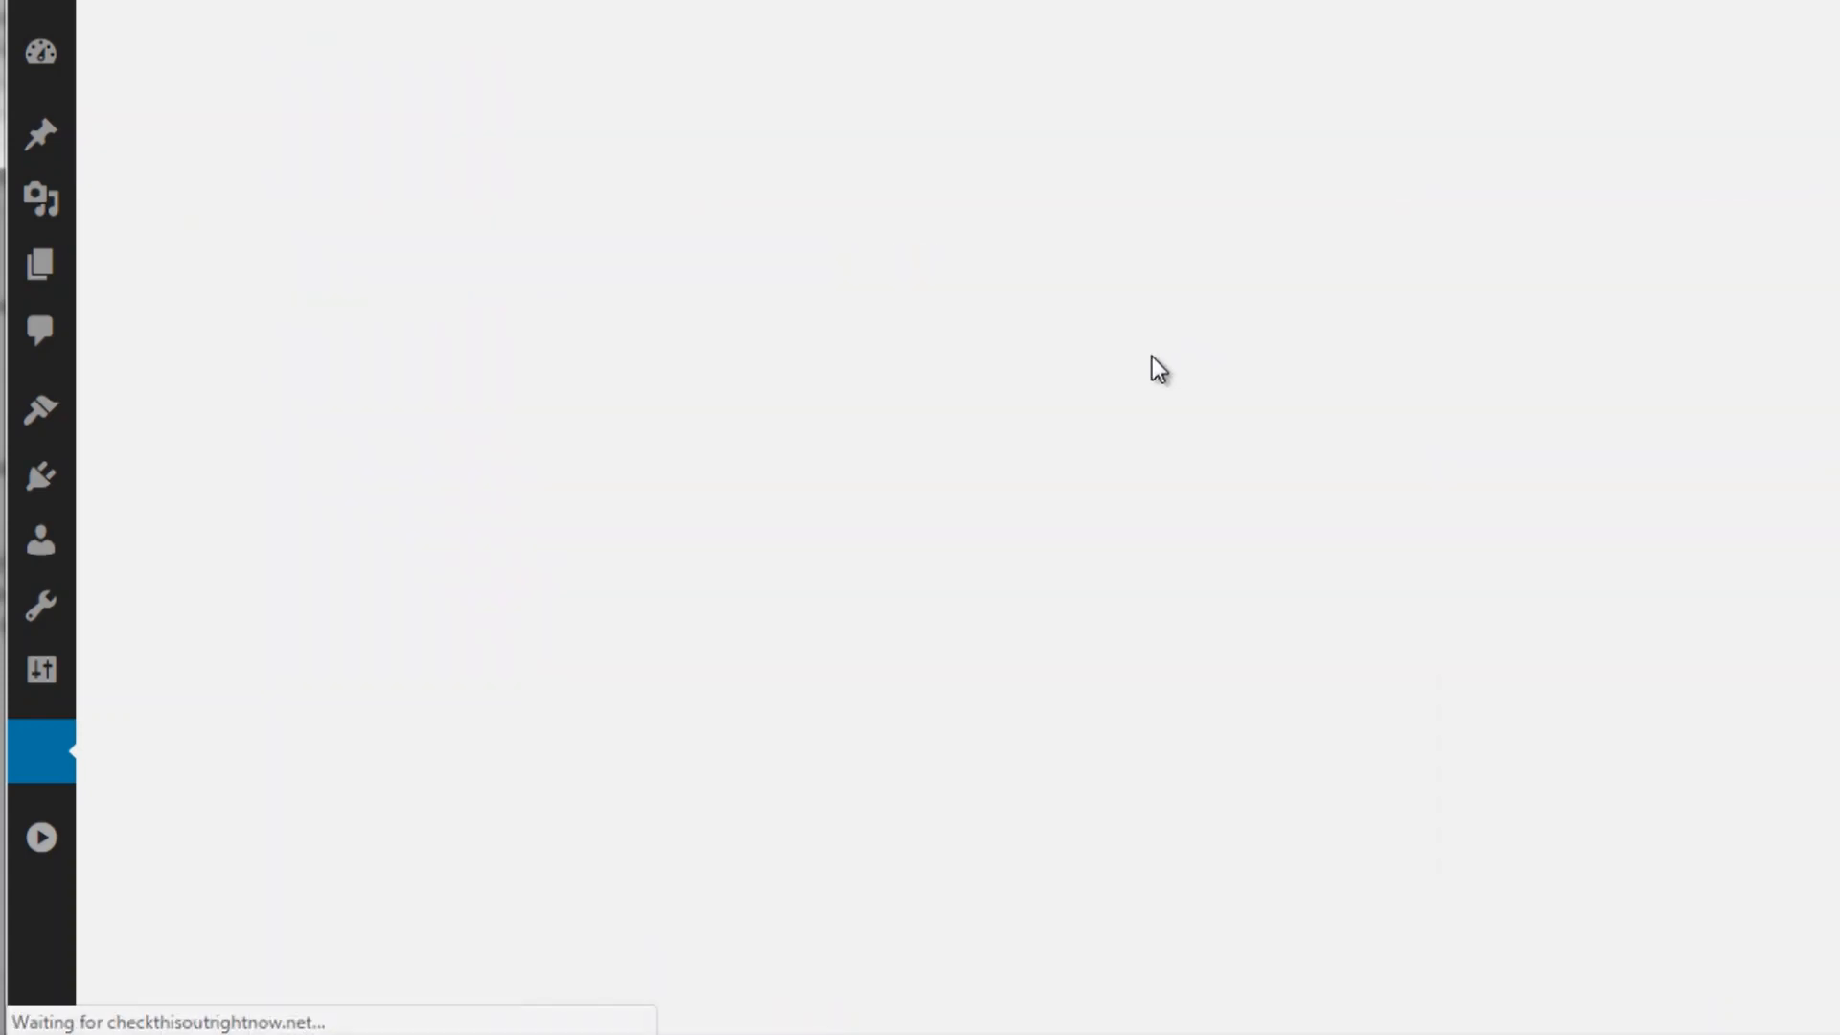
pyautogui.scroll(-2, 1054, 393)
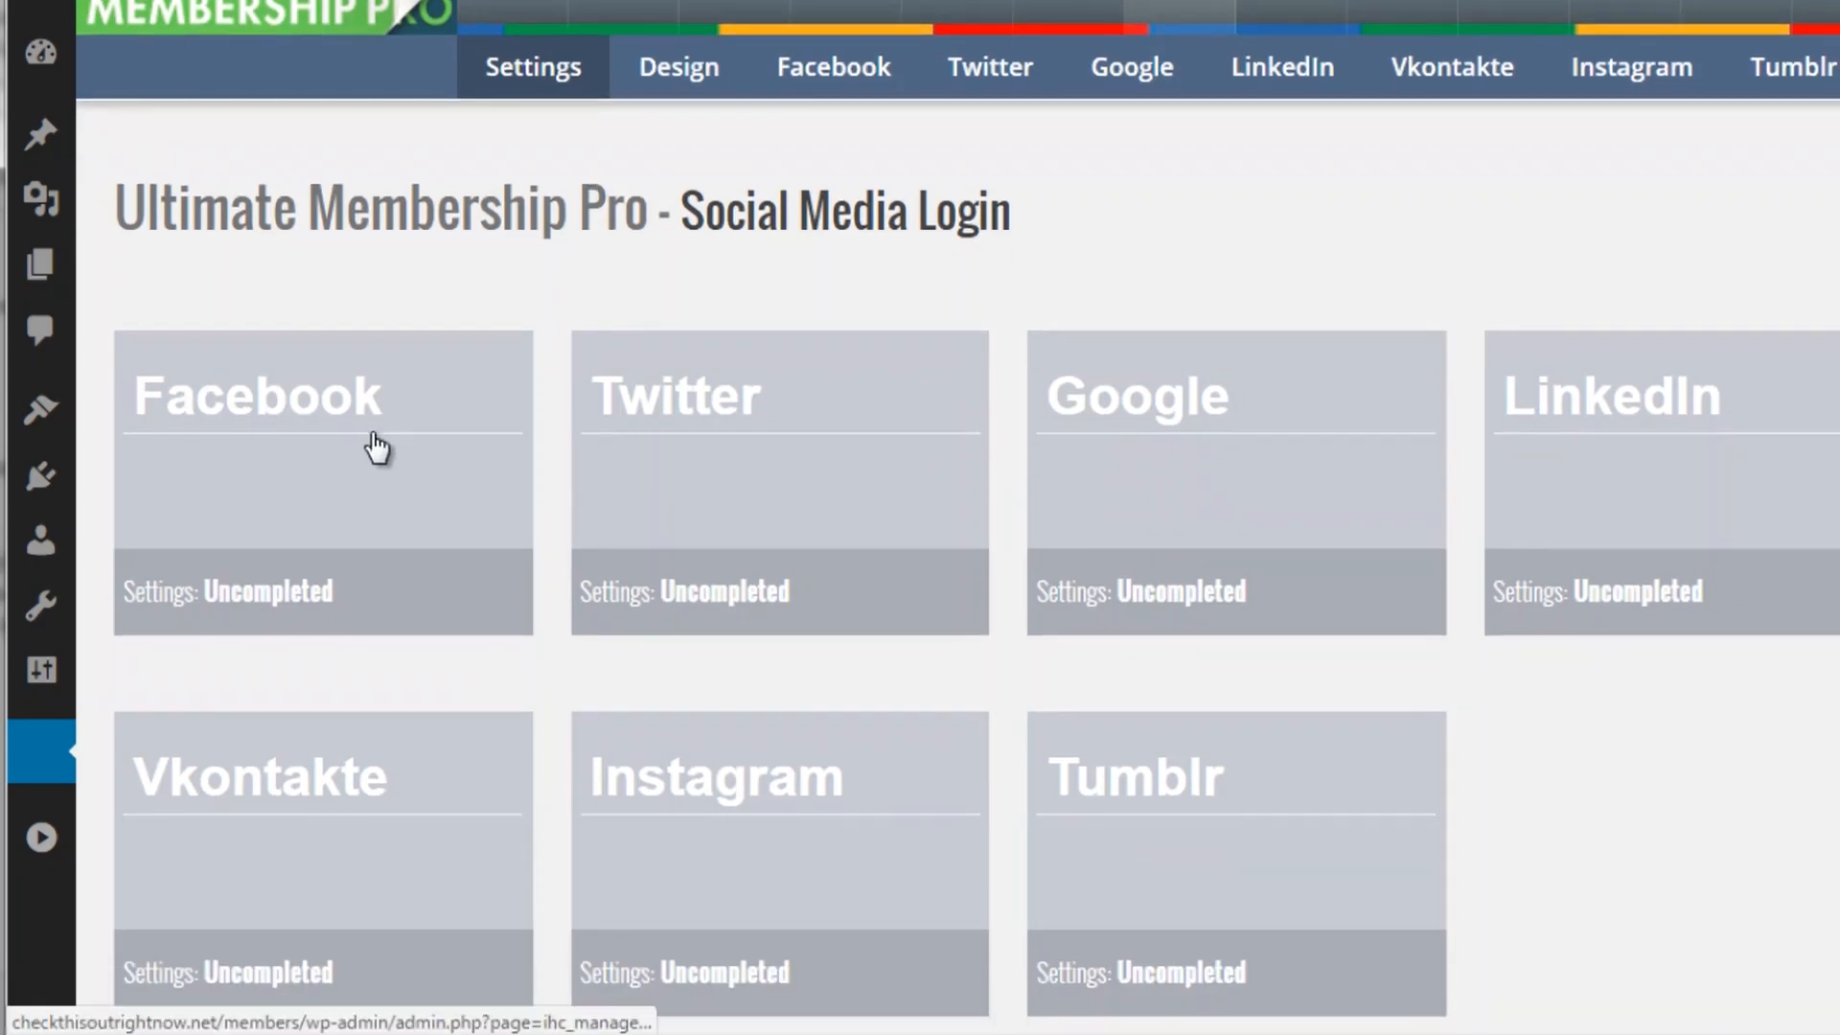
pyautogui.click(375, 455)
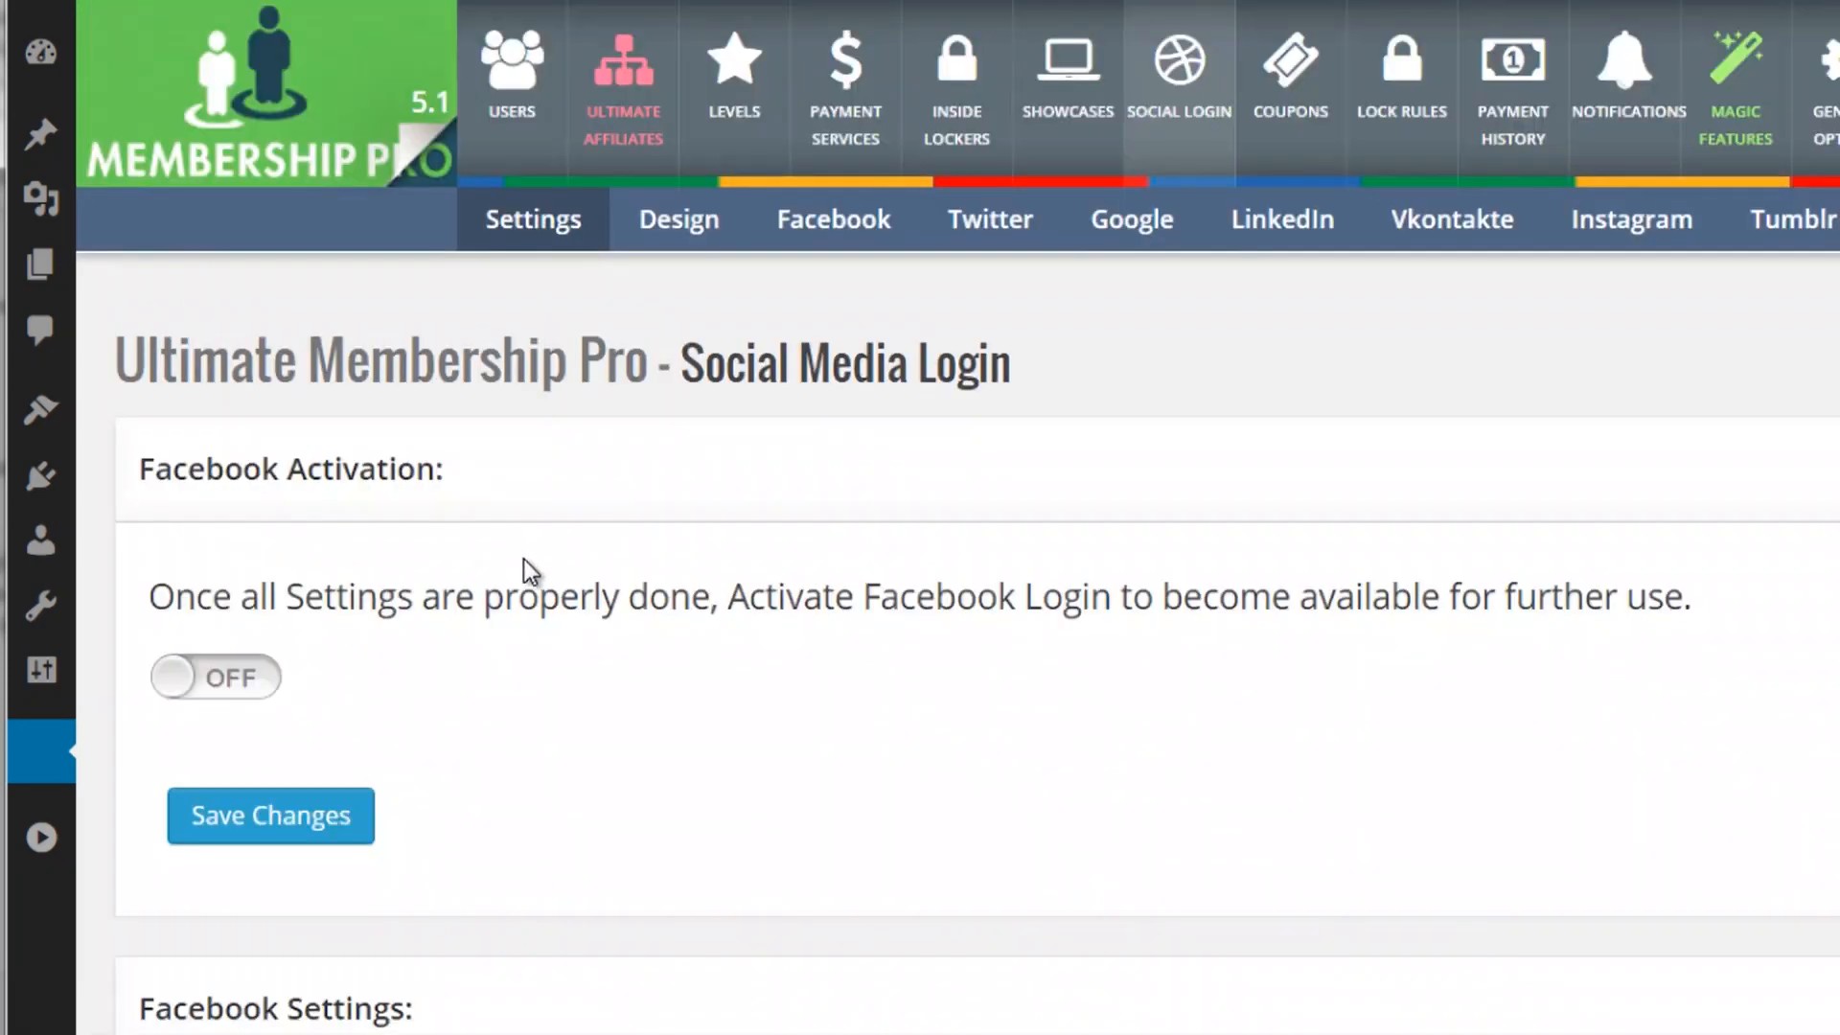
pyautogui.scroll(-7, 523, 559)
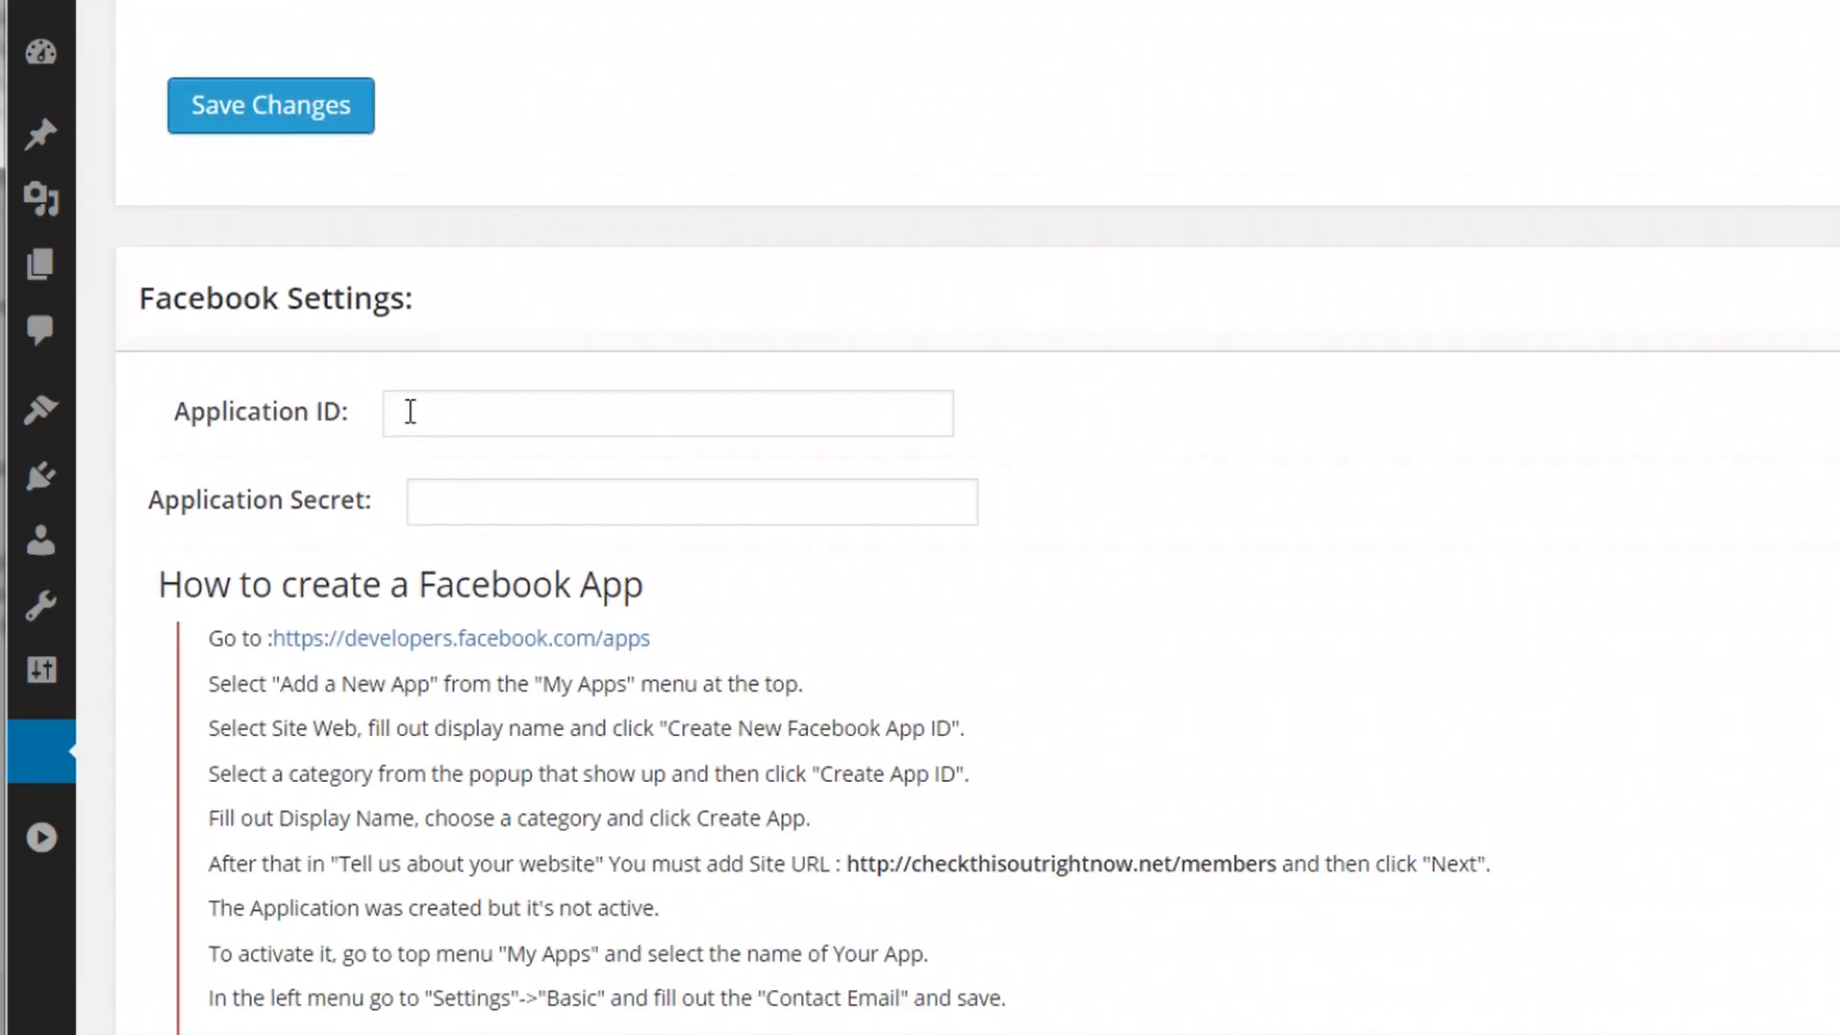
pyautogui.click(432, 411)
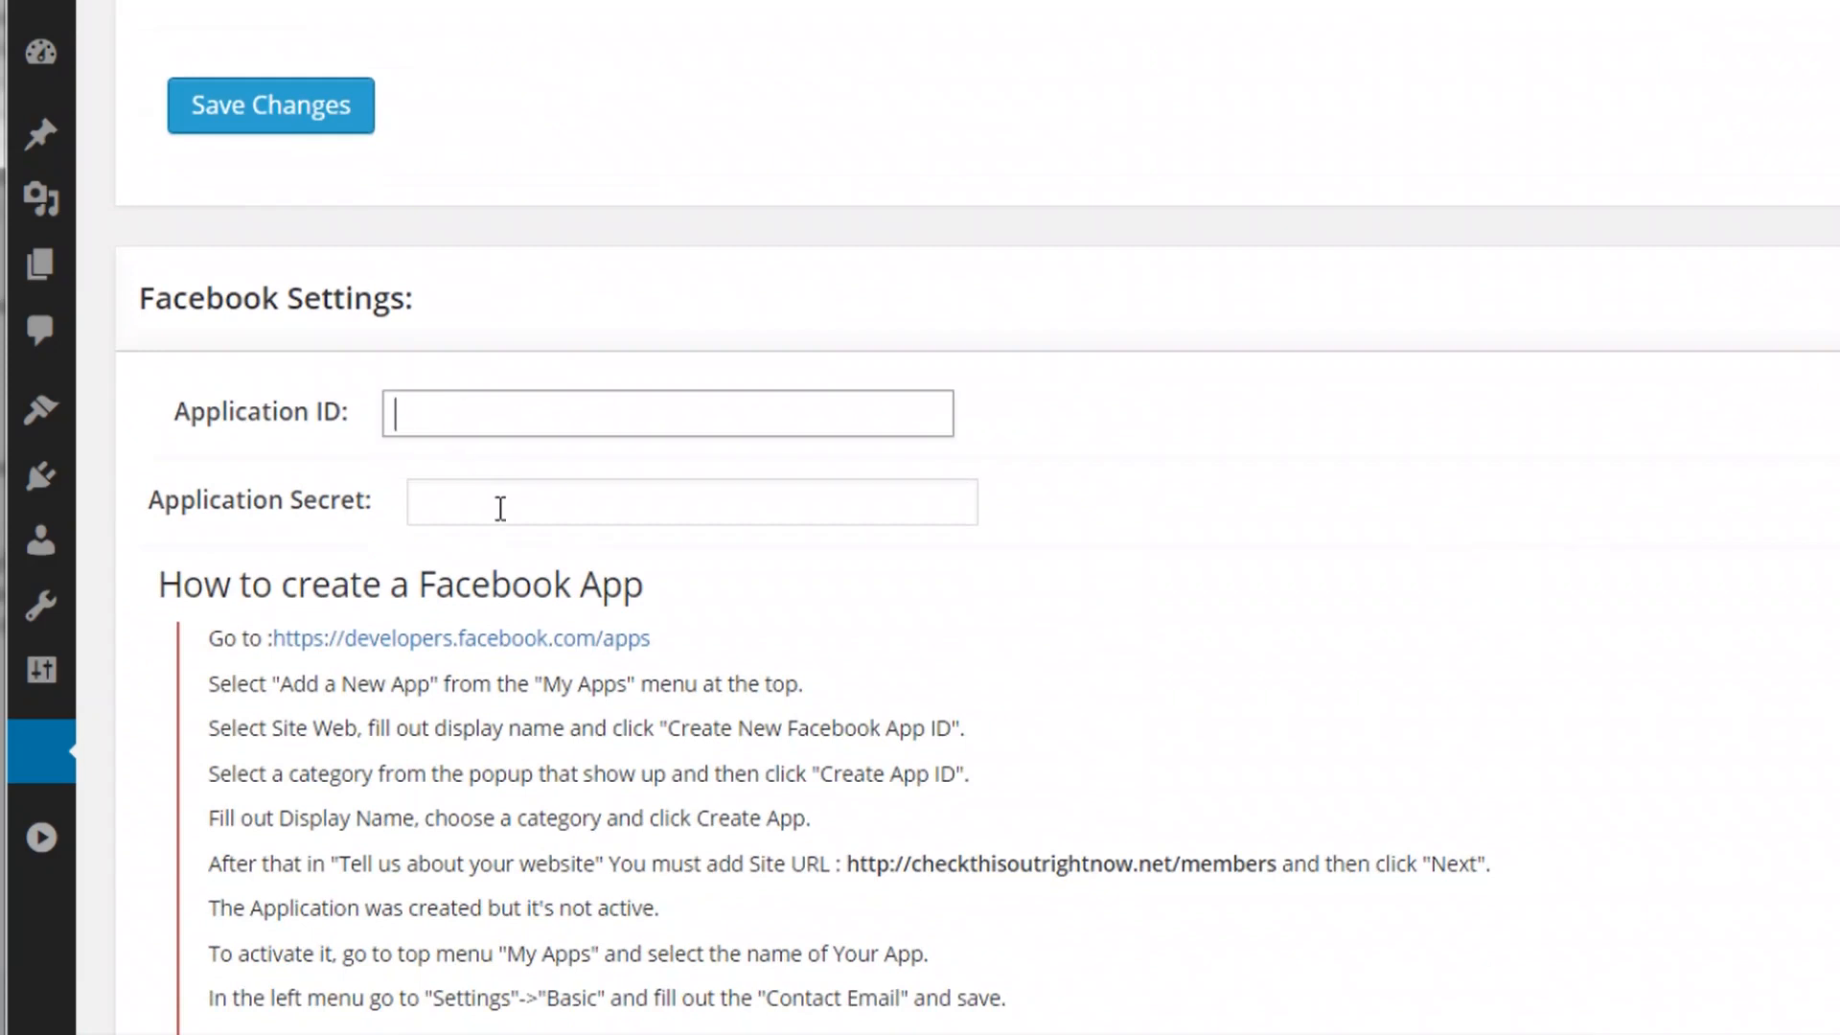
pyautogui.click(499, 508)
pyautogui.scroll(-3, 499, 508)
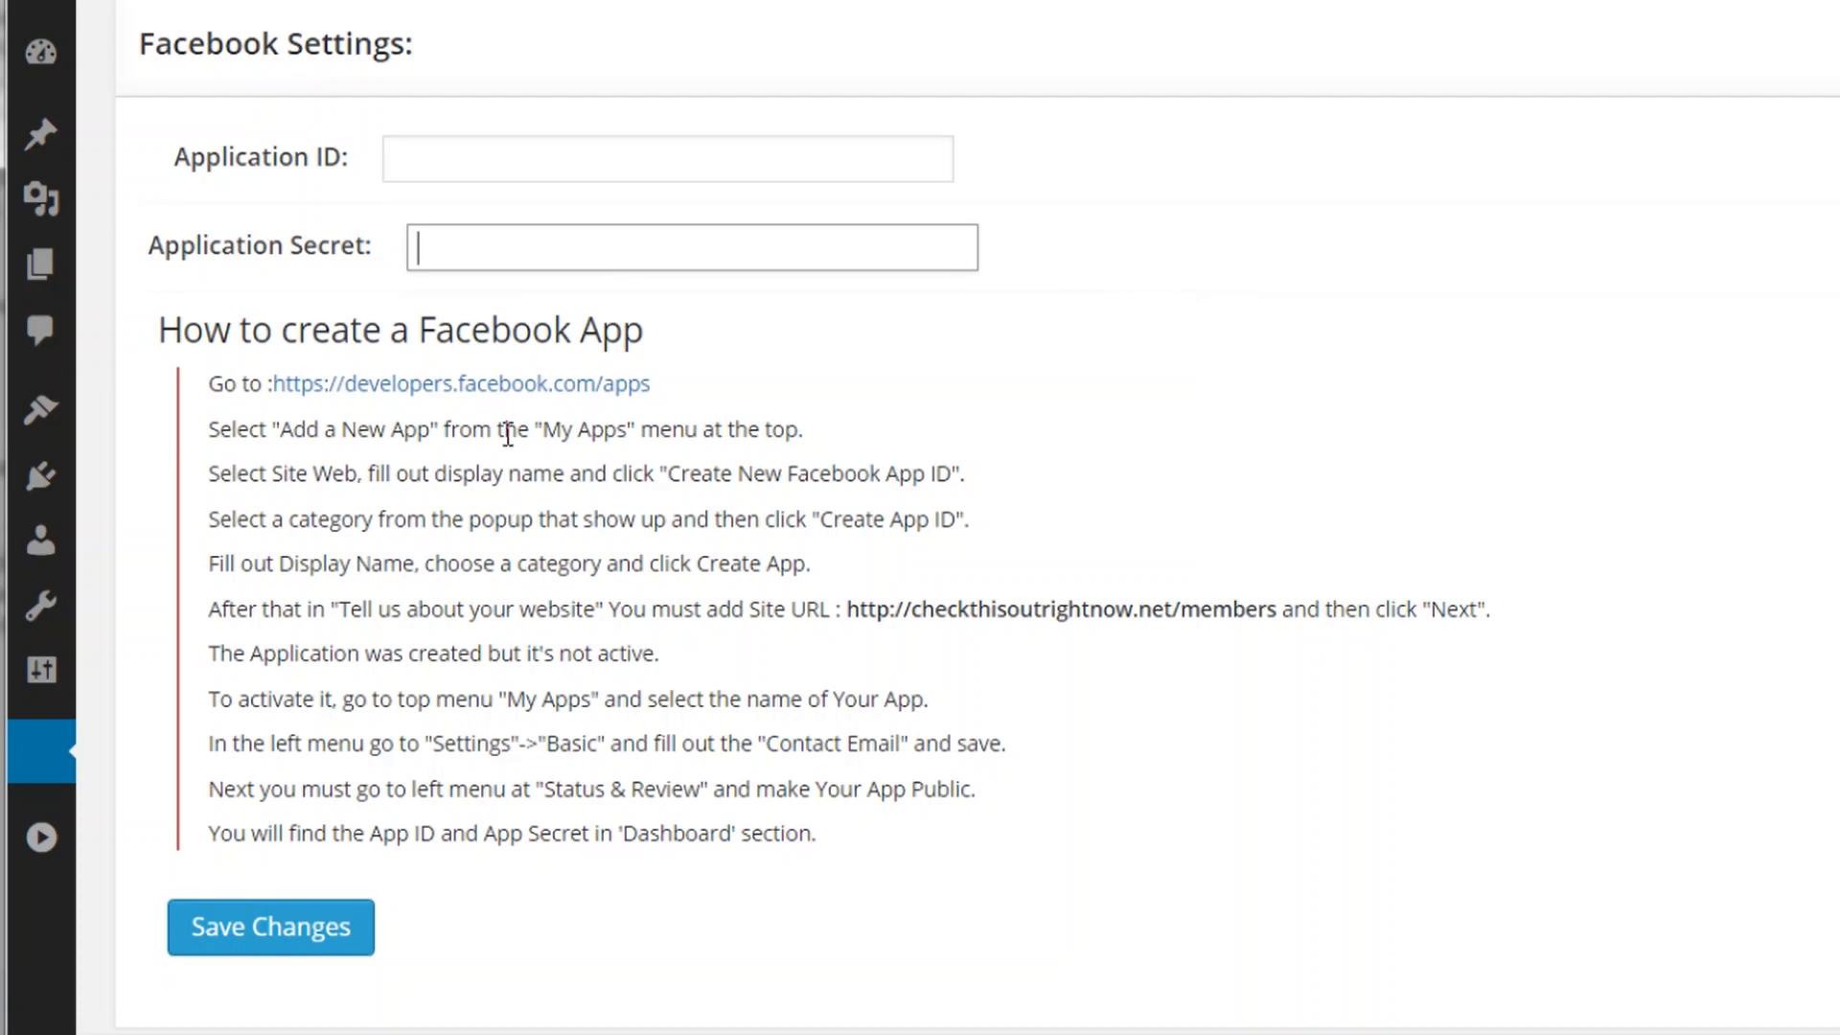
# - Highlight the "How to create a Facebook App" instructions and look back over the Facebook Activation section
pyautogui.moveTo(209, 383); pyautogui.dragTo(853, 853)
pyautogui.click(542, 556)
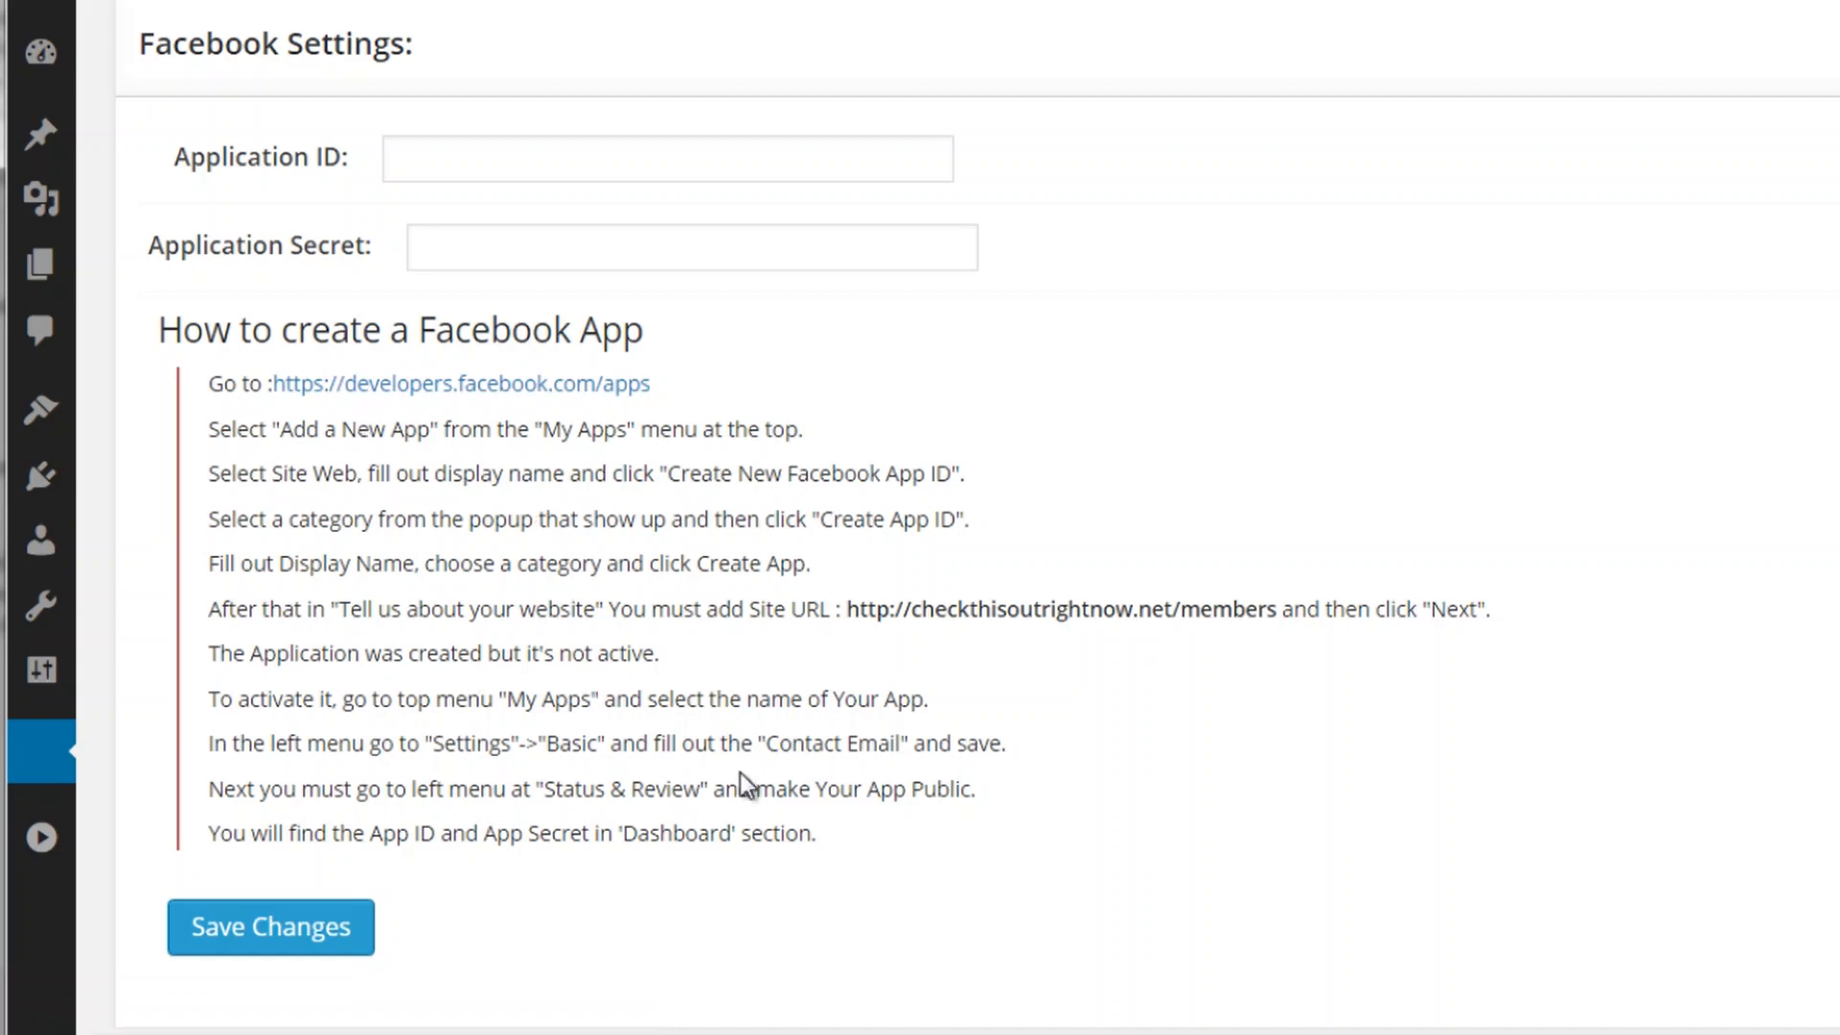
pyautogui.scroll(3, 766, 791)
pyautogui.click(693, 427)
pyautogui.click(680, 501)
pyautogui.scroll(8, 814, 640)
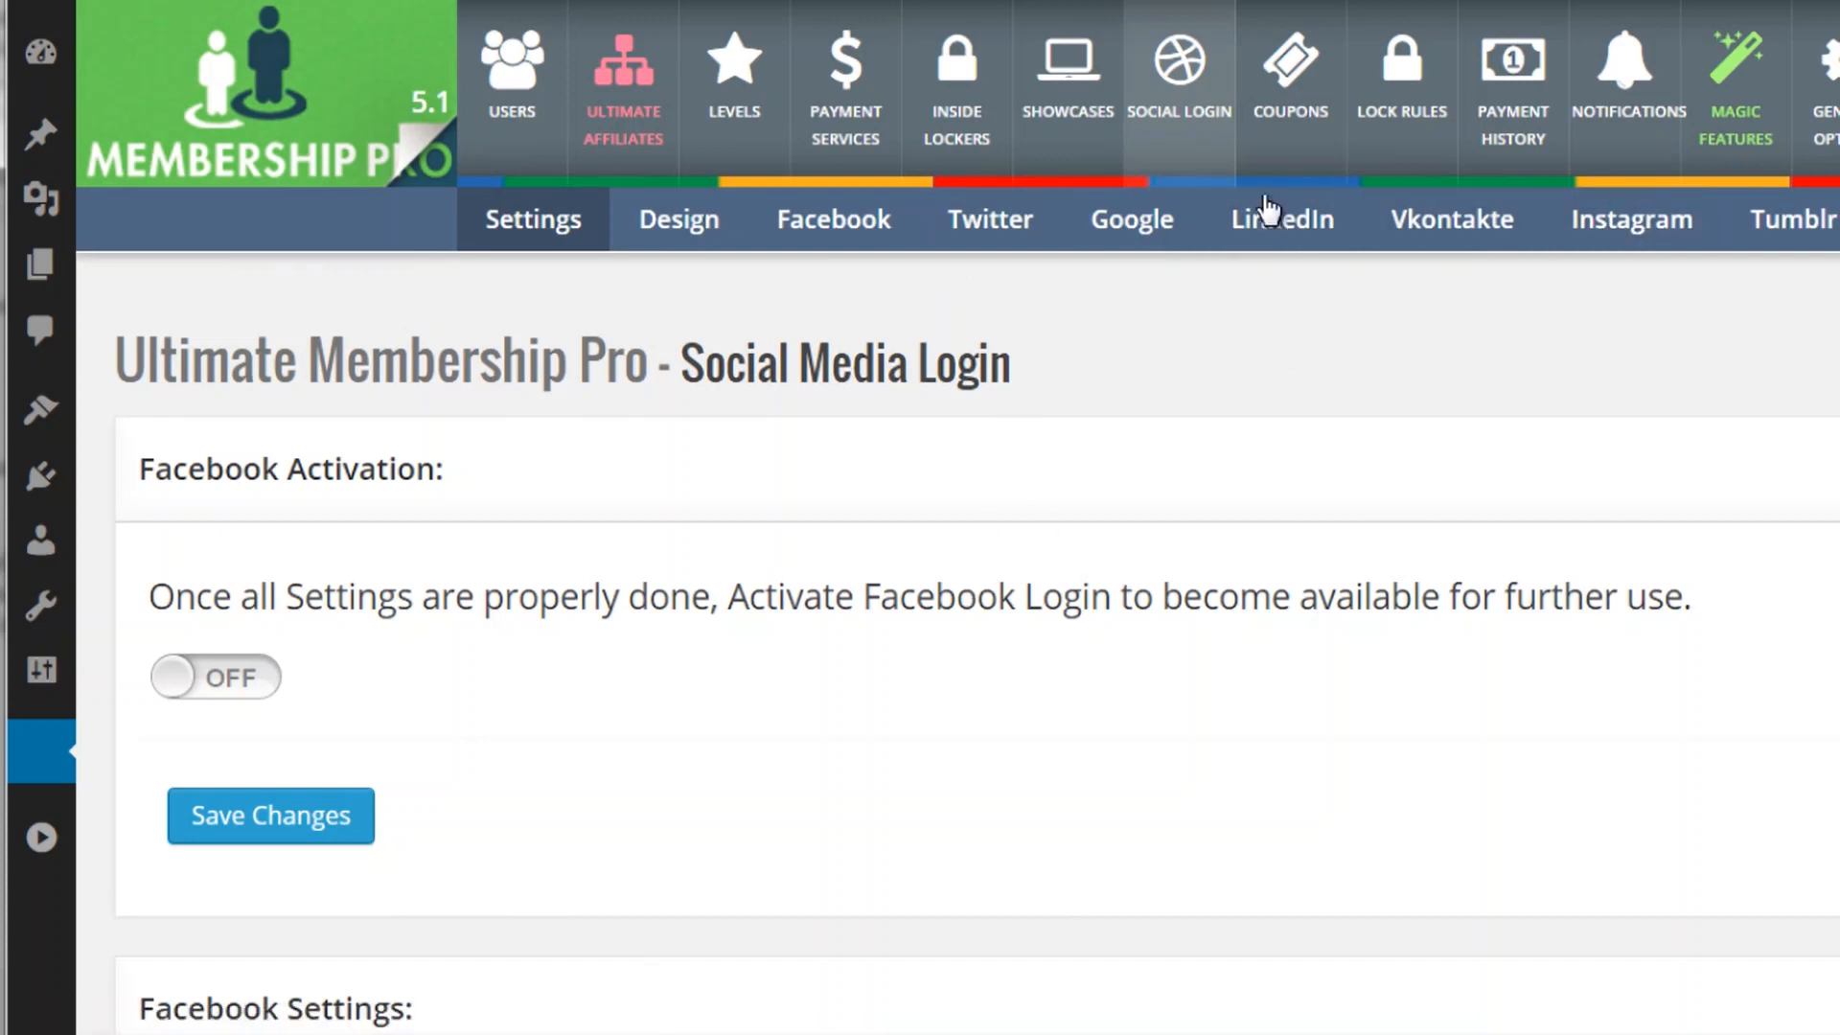
# - Start a new single coupon, generate its code automatically and highlight the generated code
pyautogui.click(1311, 82)
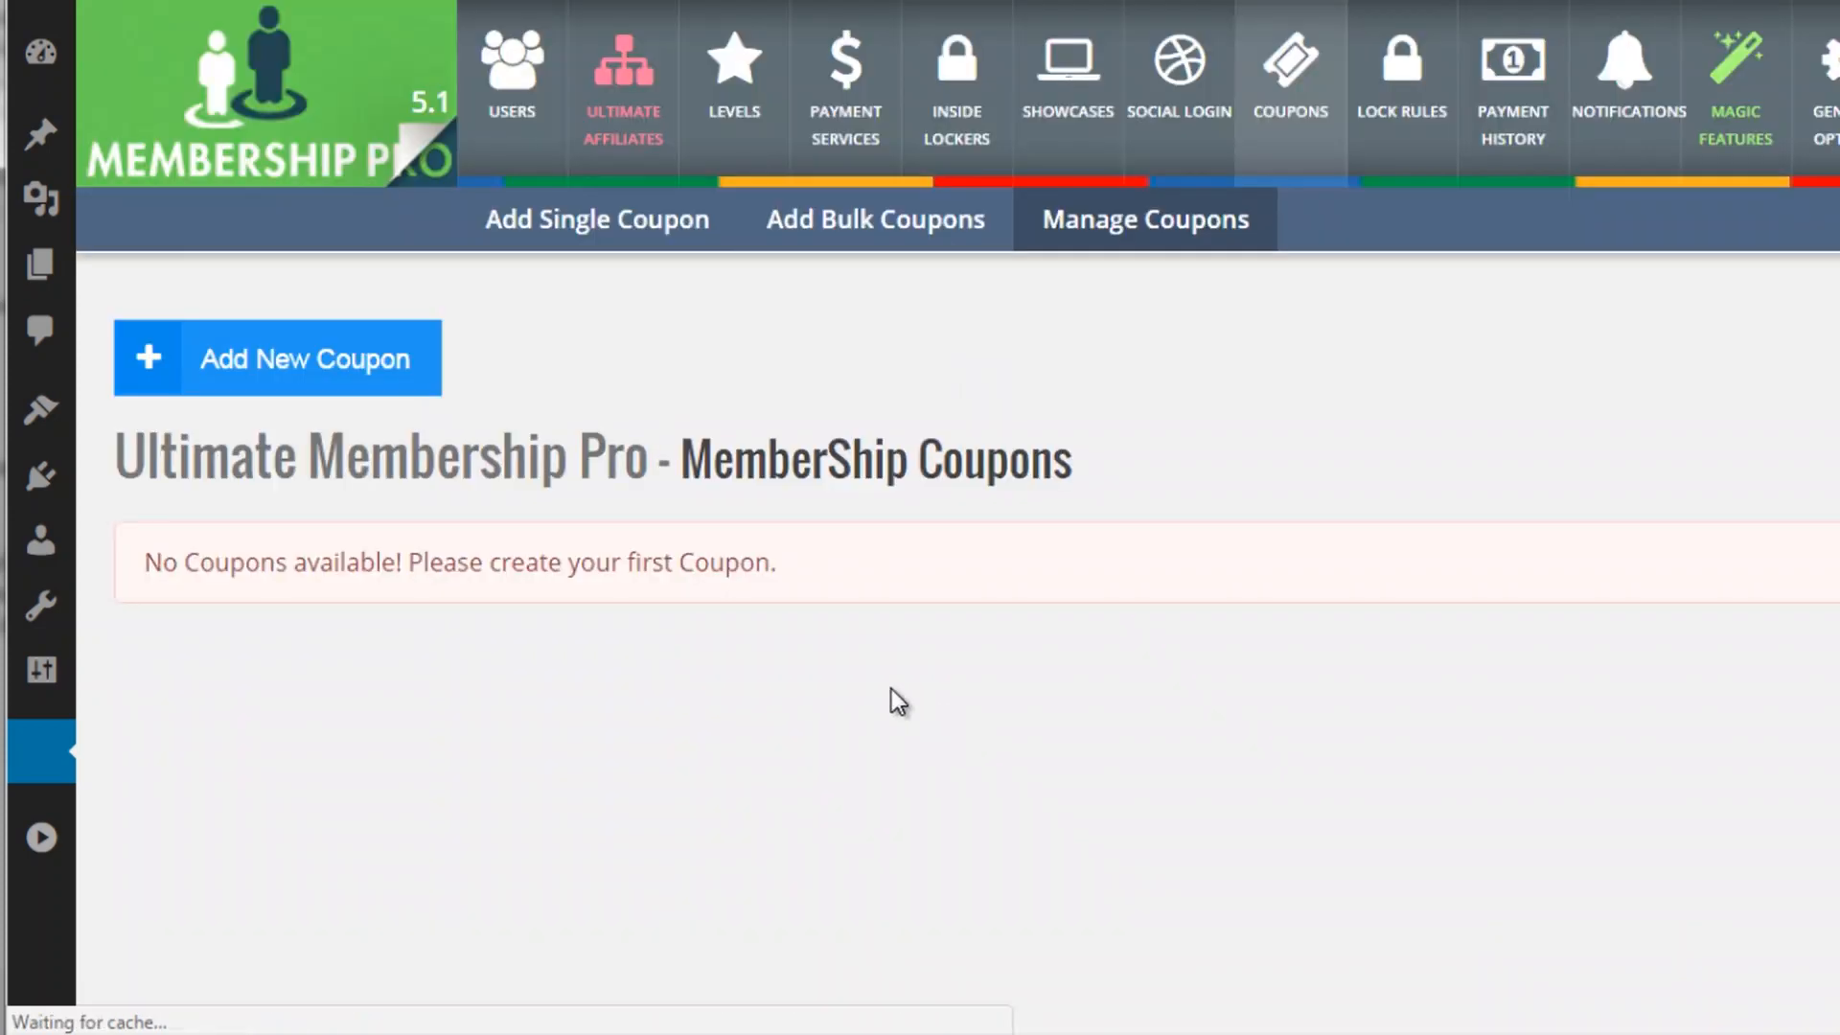
pyautogui.click(378, 380)
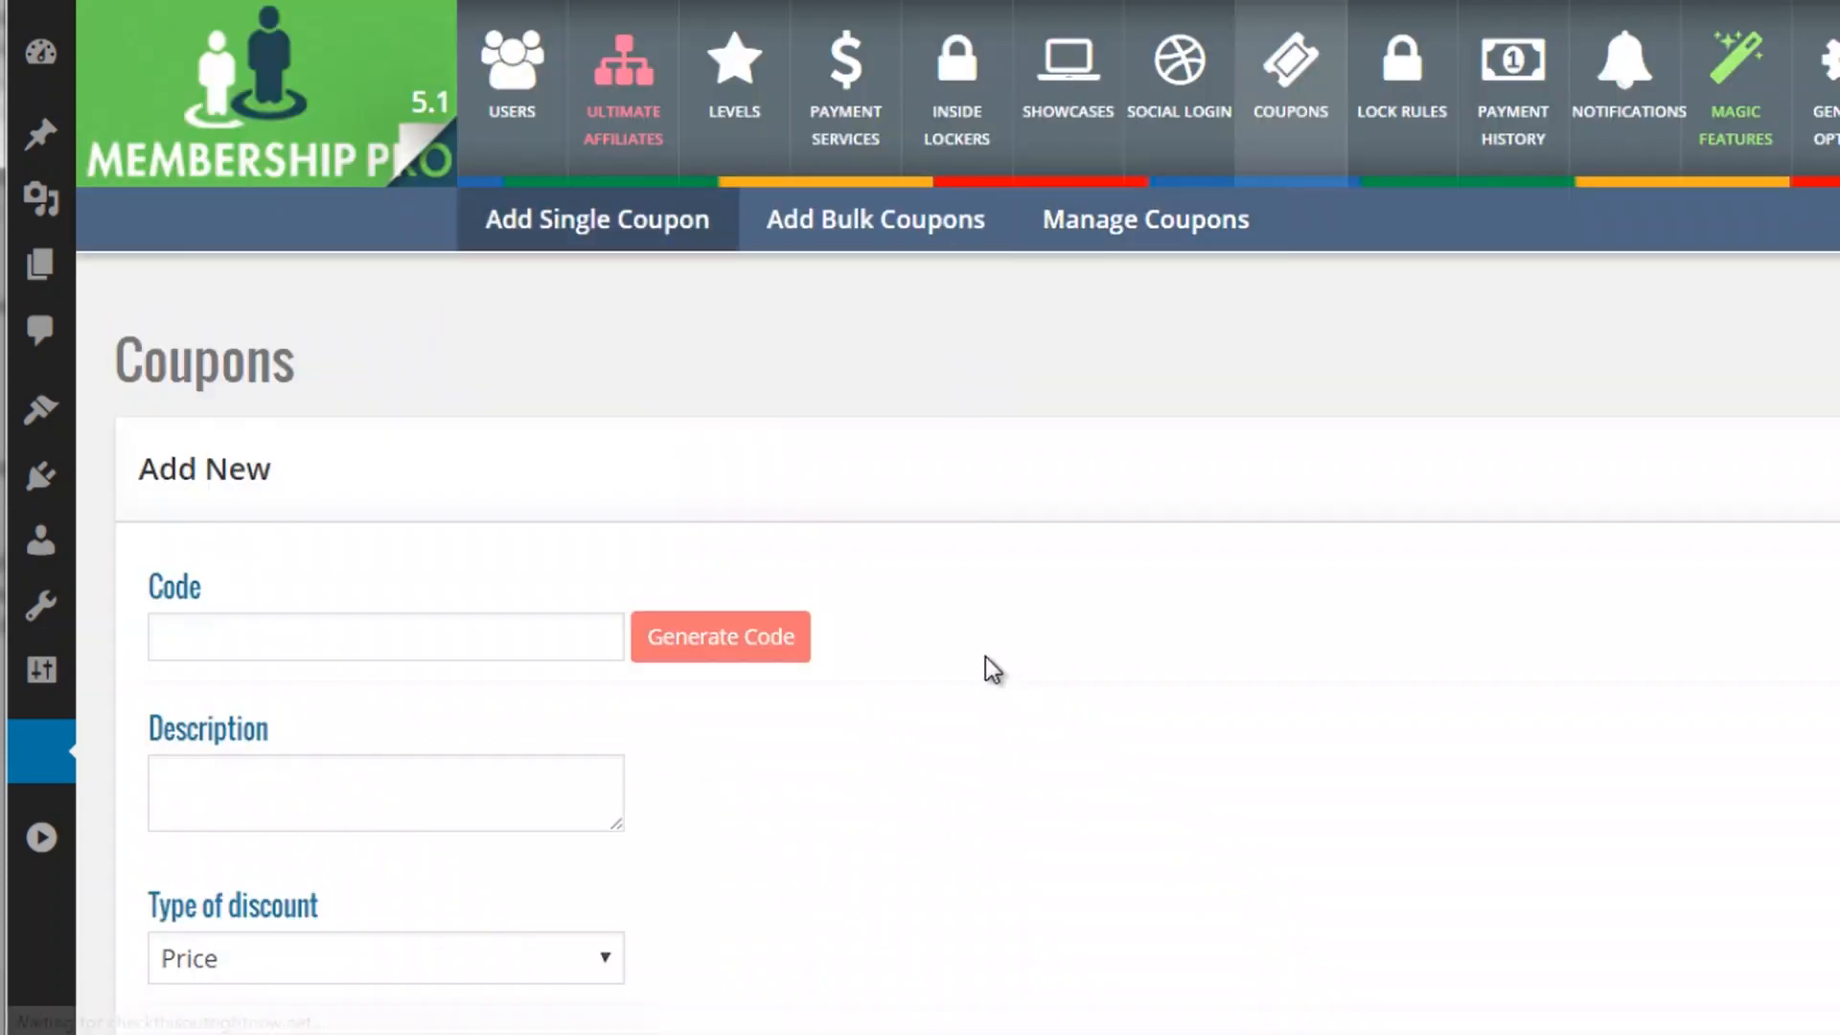
pyautogui.scroll(-4, 985, 657)
pyautogui.click(709, 288)
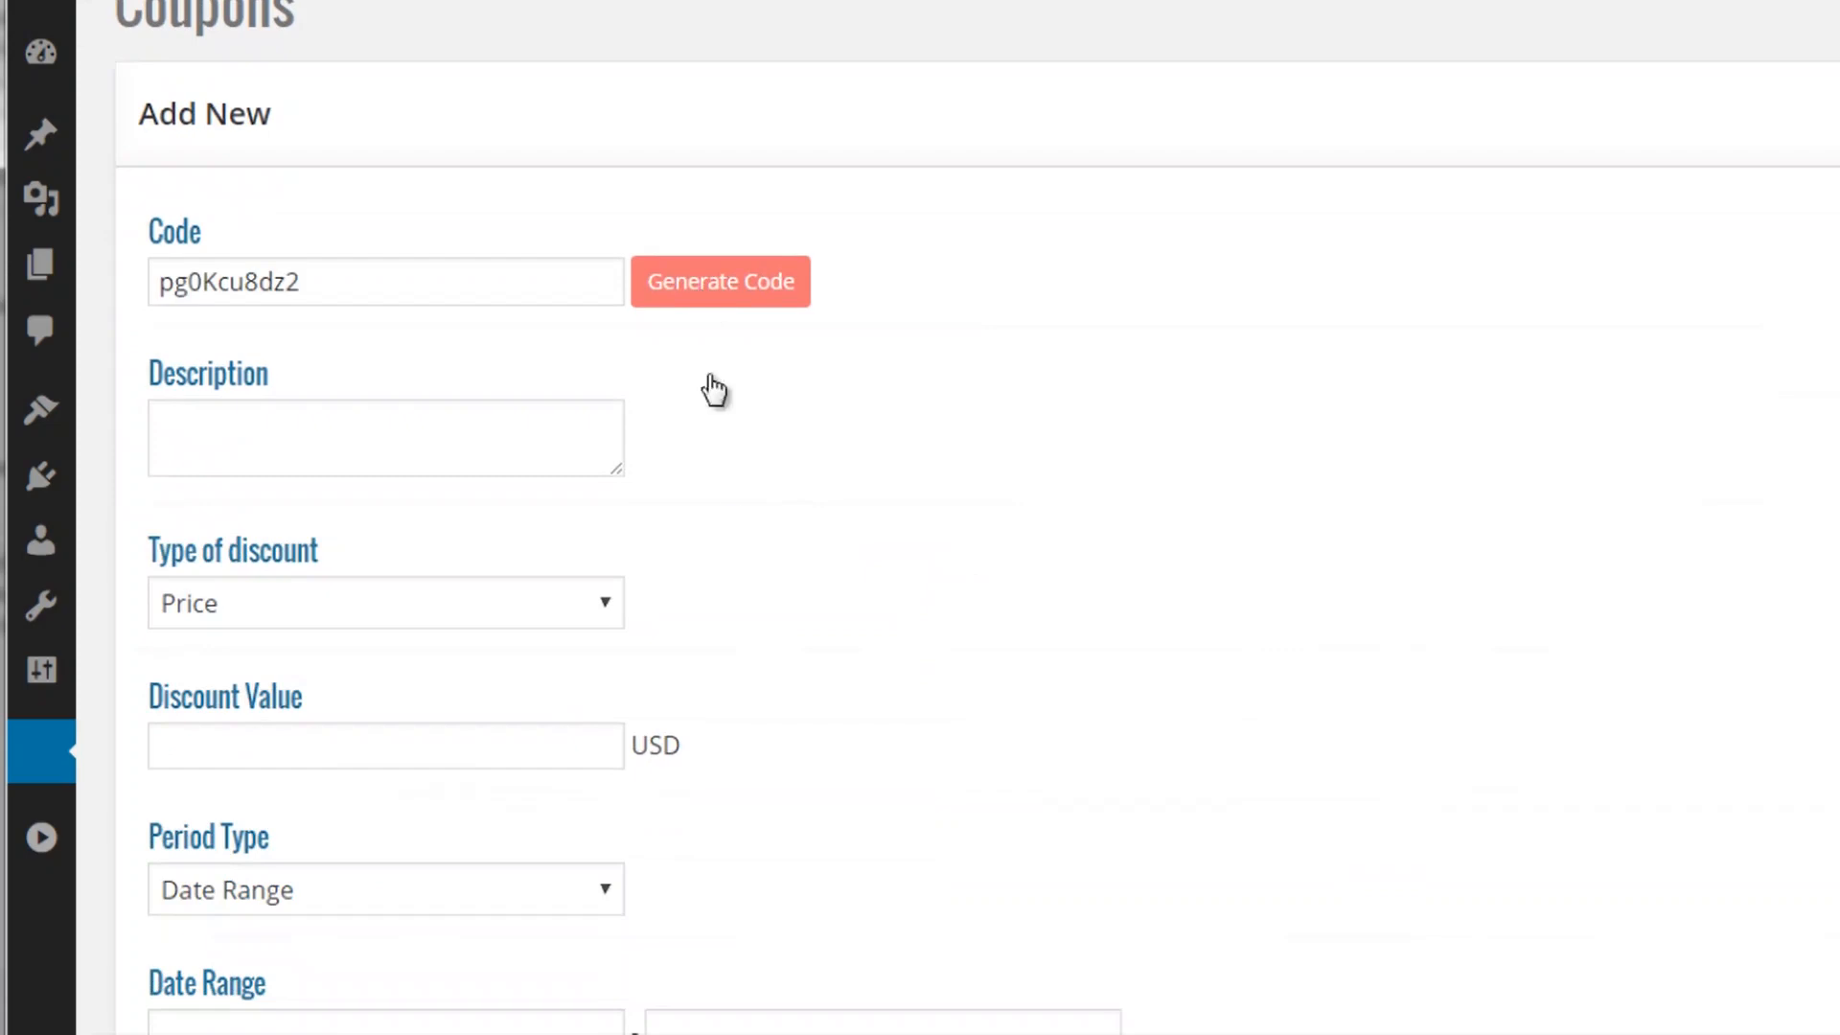
pyautogui.moveTo(382, 278); pyautogui.dragTo(153, 289)
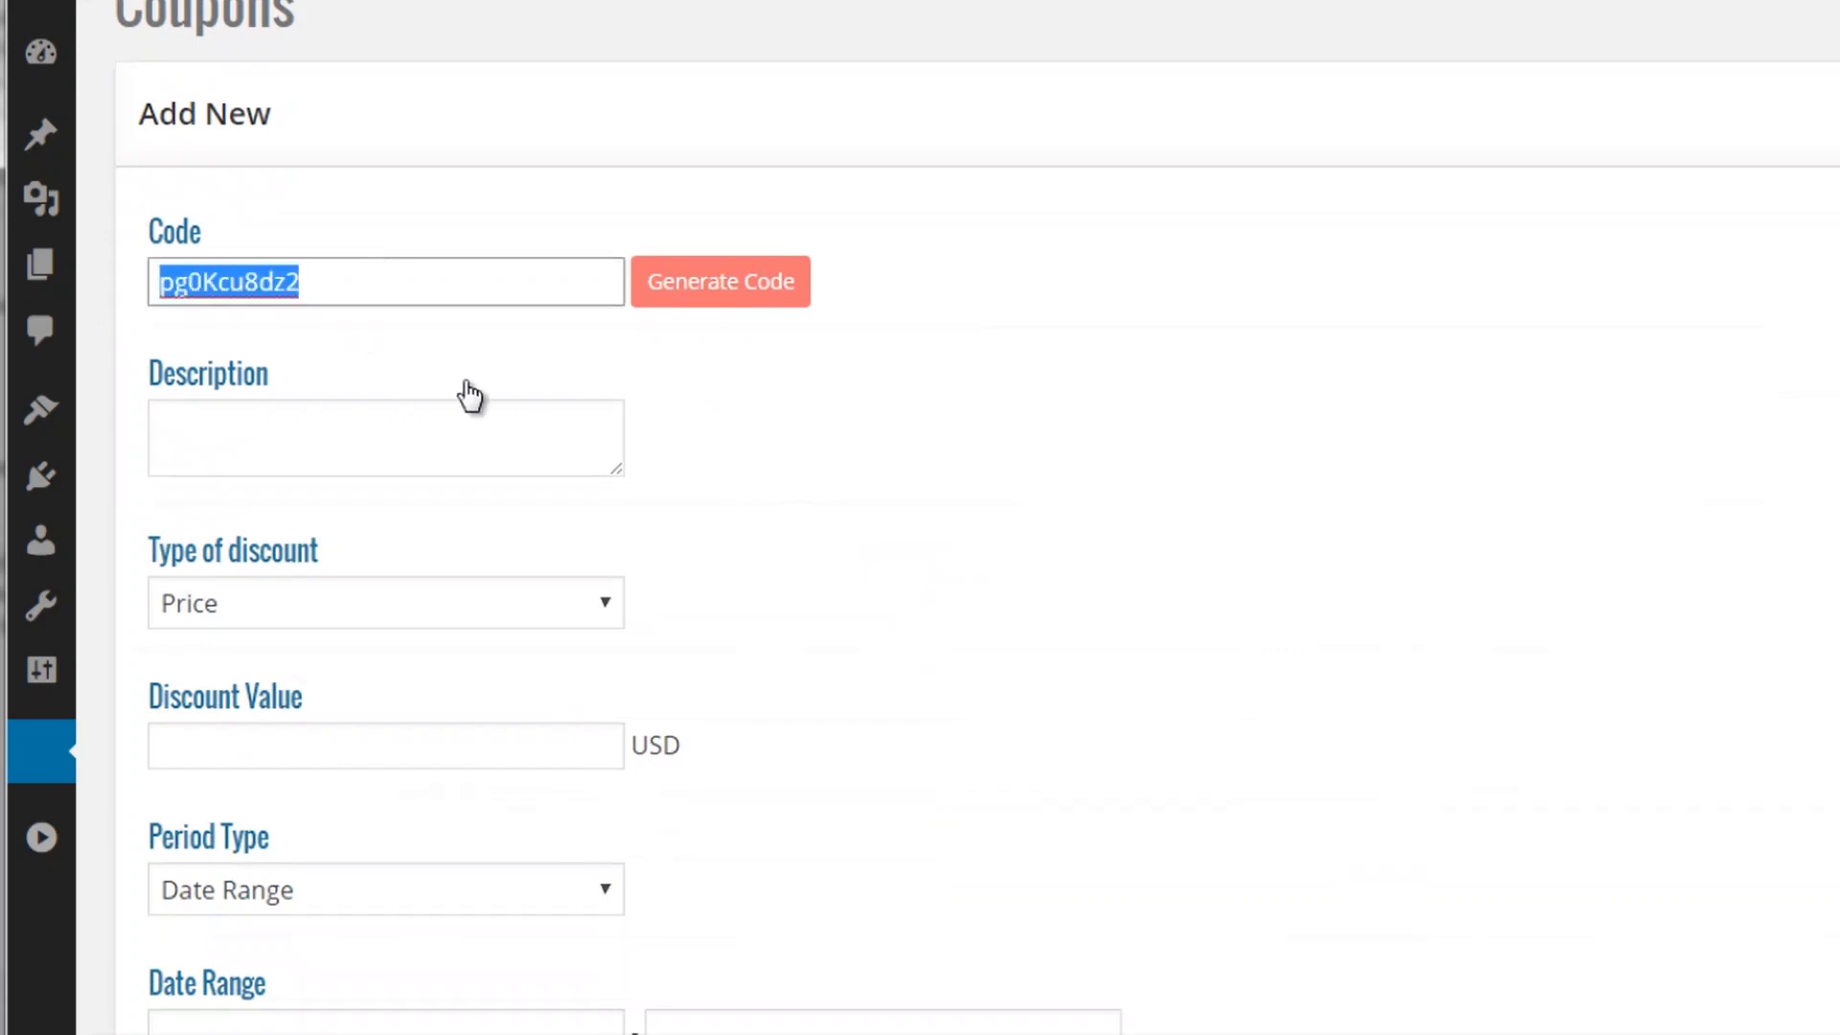
# - Review the new coupon's Description, Type of discount and Discount Value fields and the options below them
pyautogui.click(428, 411)
pyautogui.scroll(-2, 422, 538)
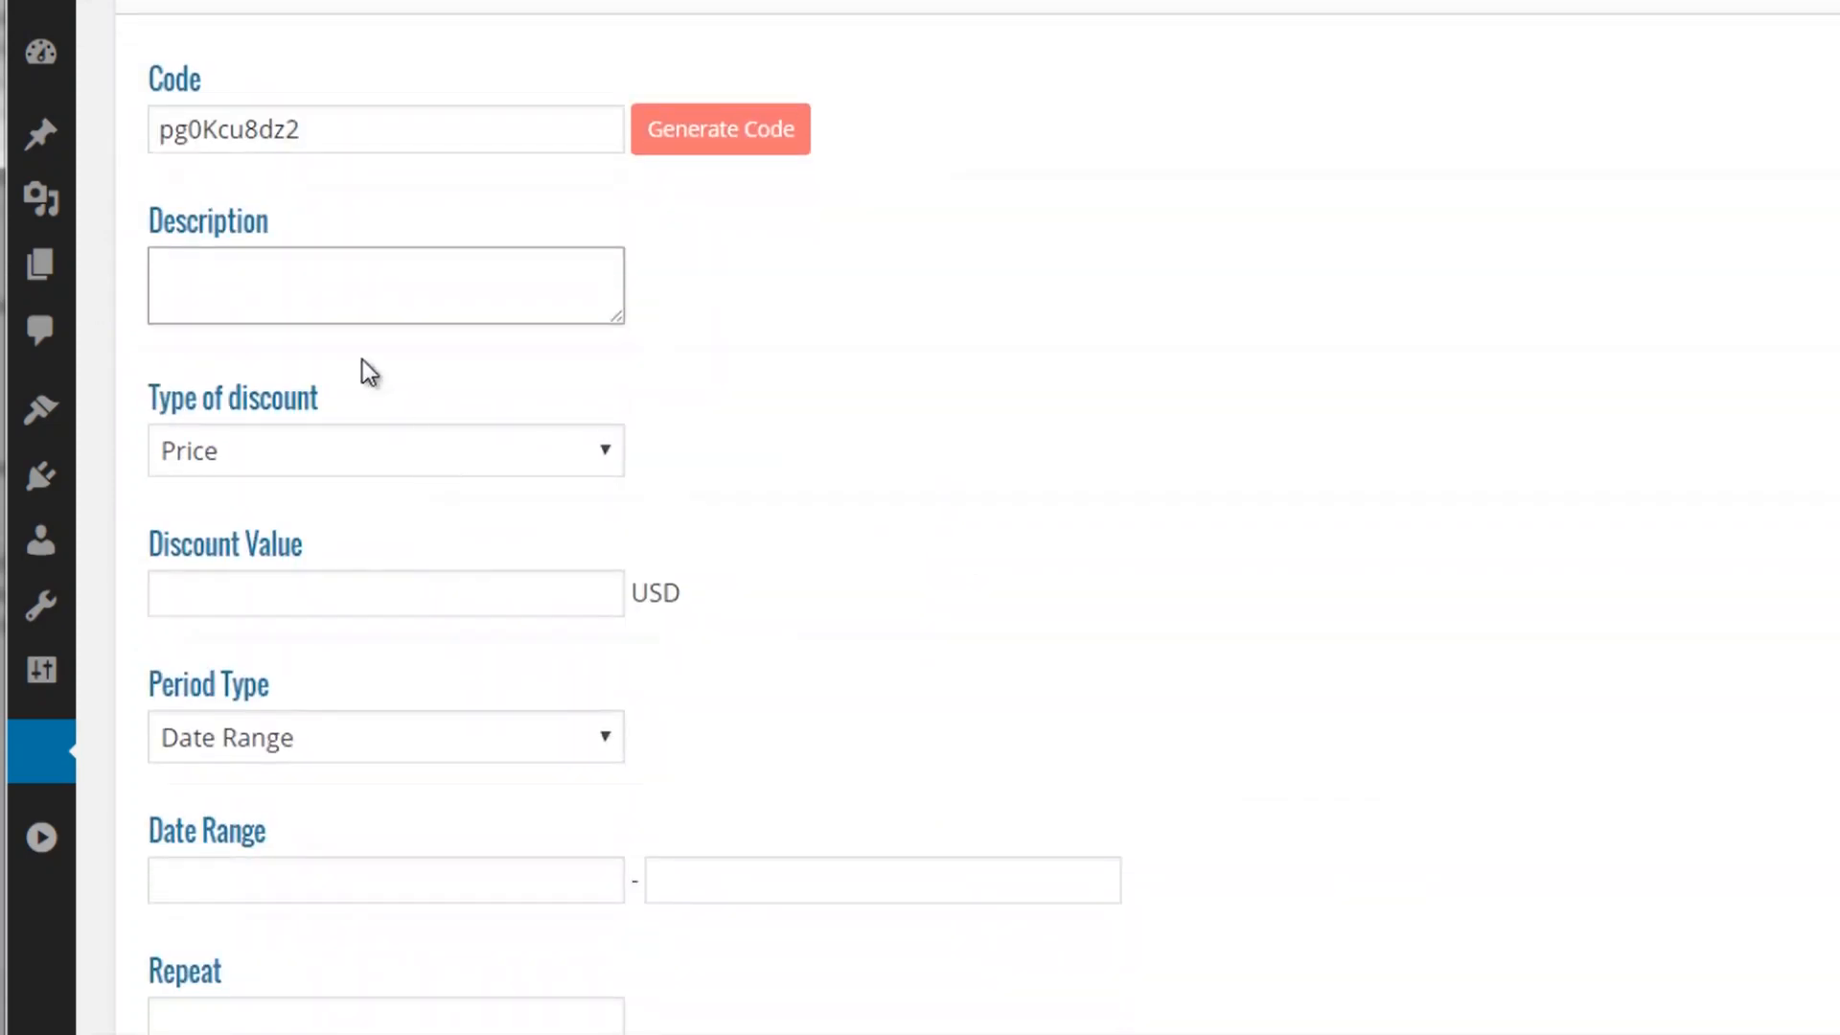
pyautogui.click(304, 456)
pyautogui.click(325, 591)
pyautogui.scroll(-2, 329, 587)
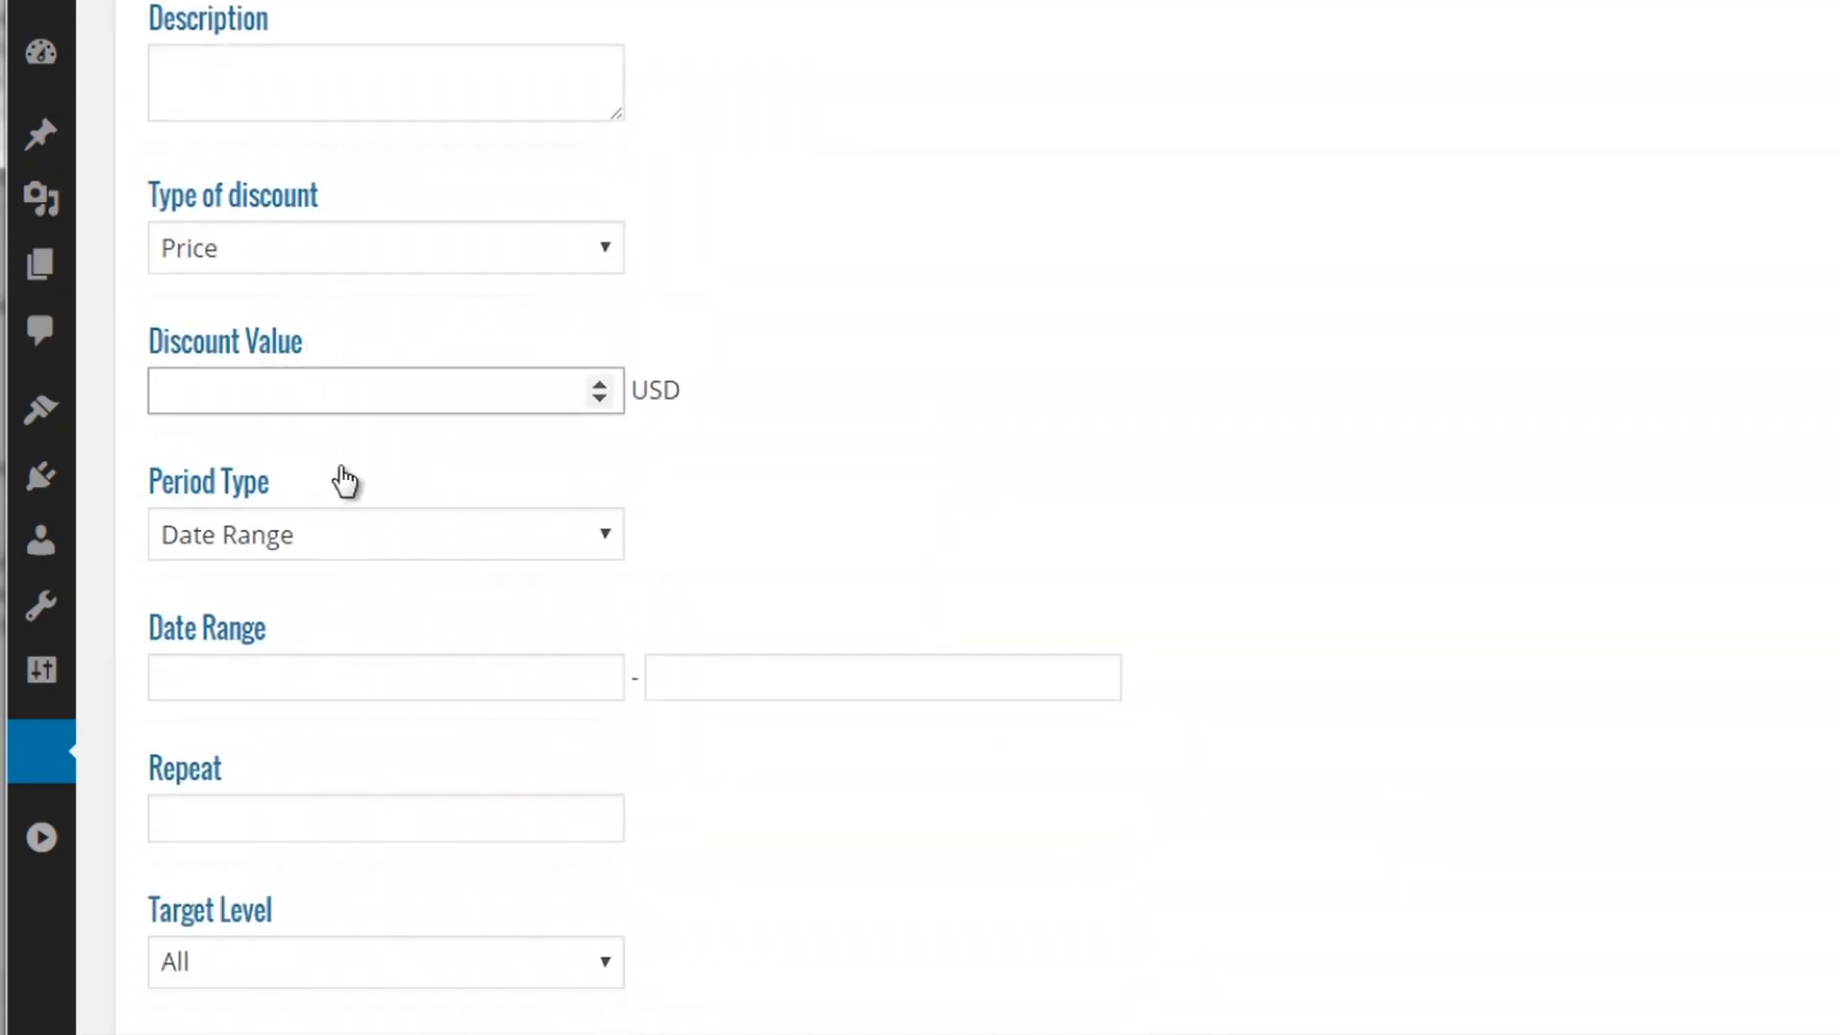
pyautogui.scroll(-1, 347, 548)
pyautogui.scroll(-1, 345, 539)
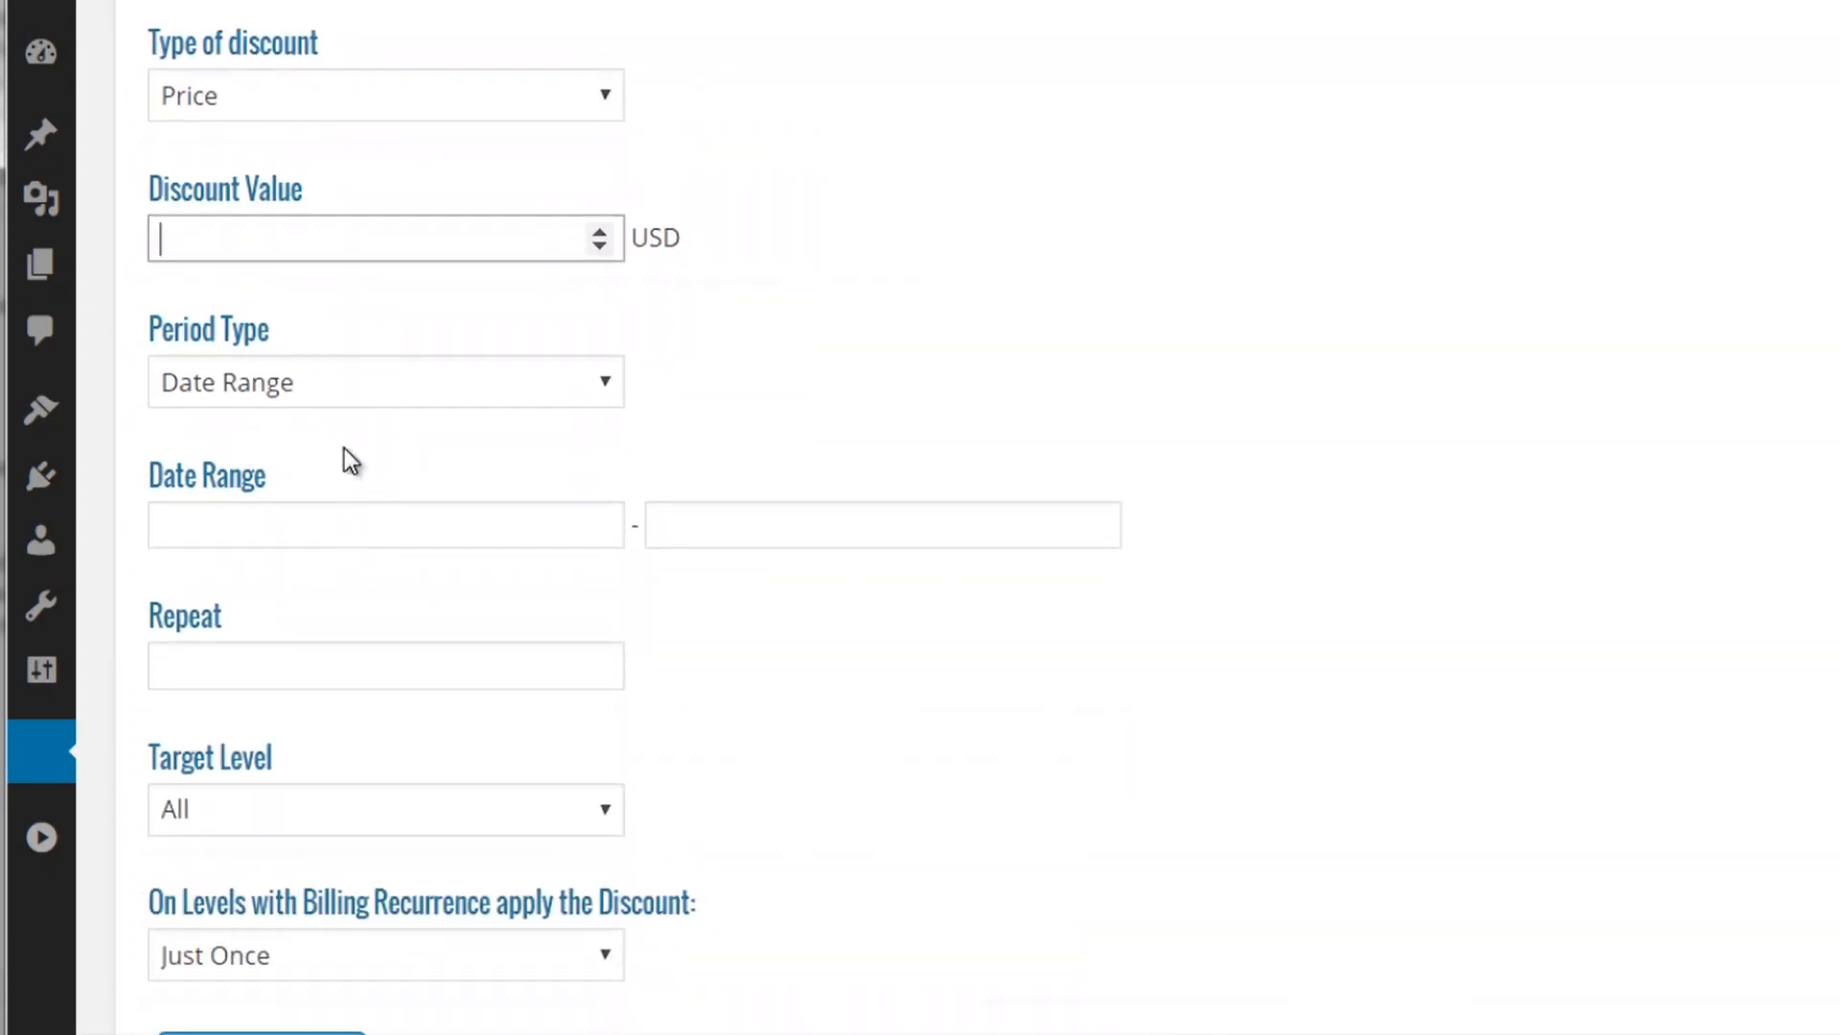
# - Try Unlimited as the coupon's Period Type and switch it back to Date Range
pyautogui.click(343, 389)
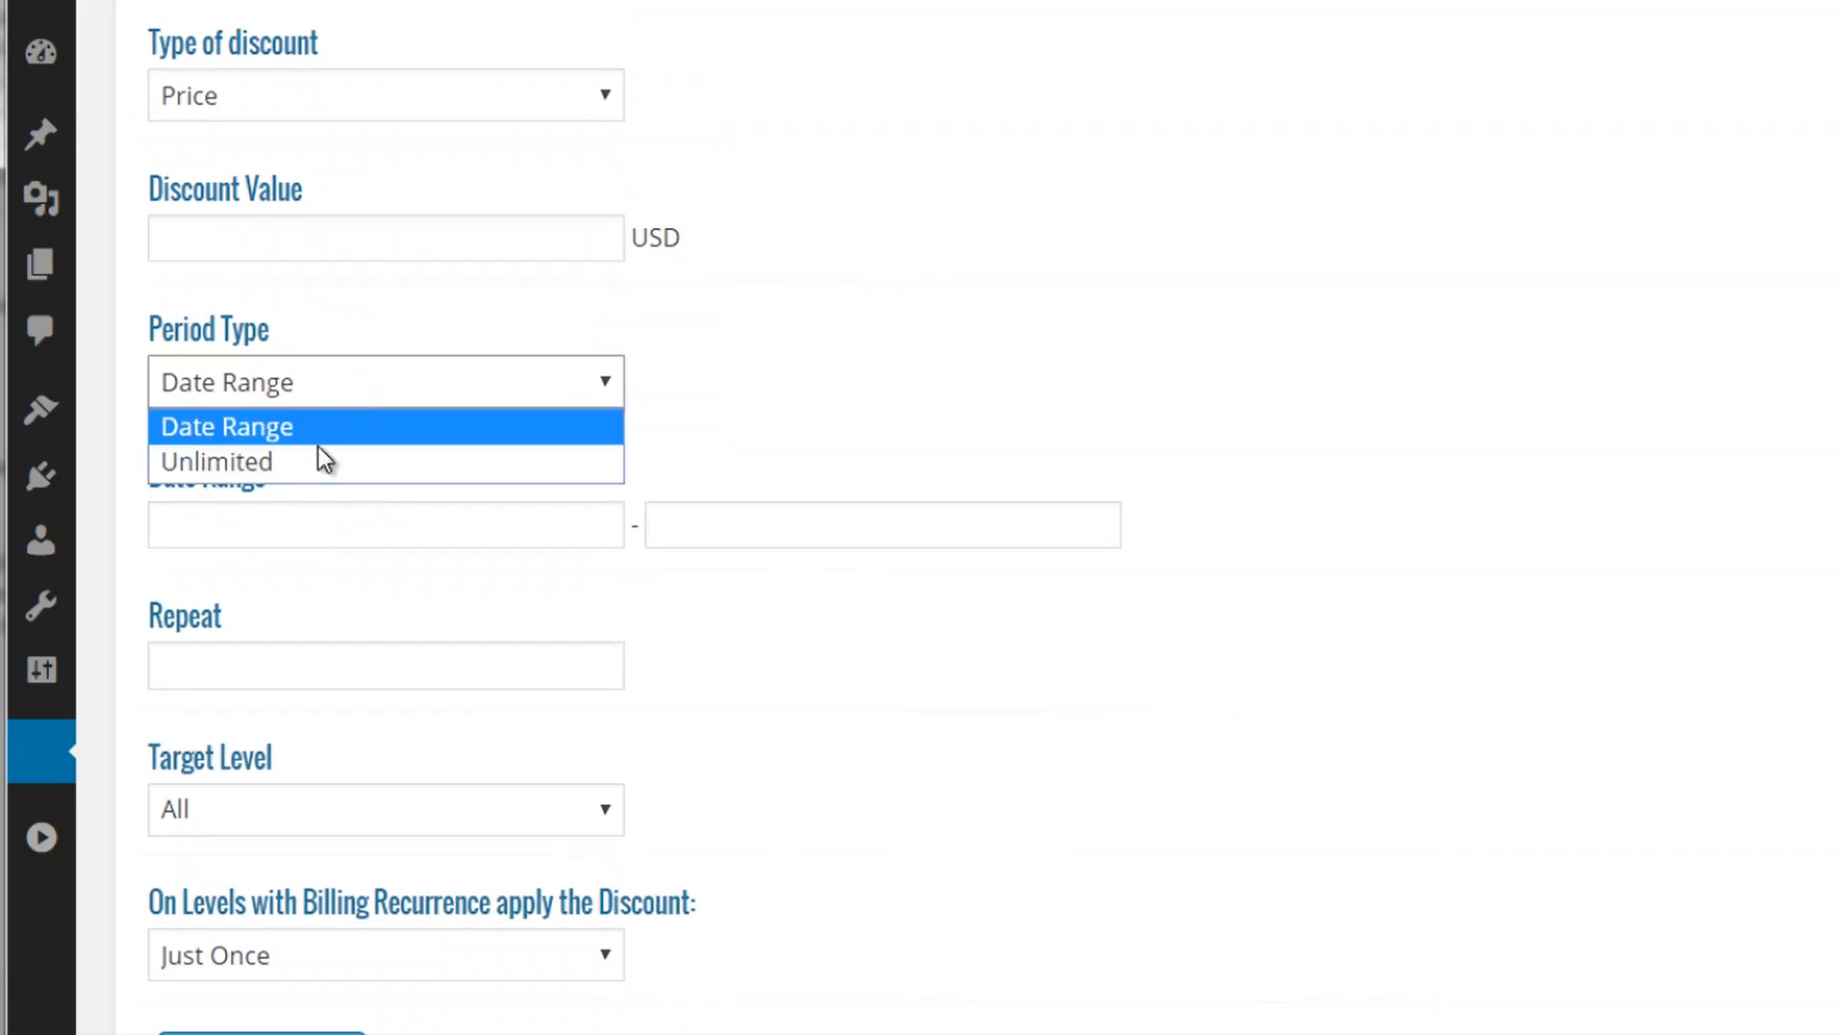
pyautogui.click(317, 459)
pyautogui.click(328, 382)
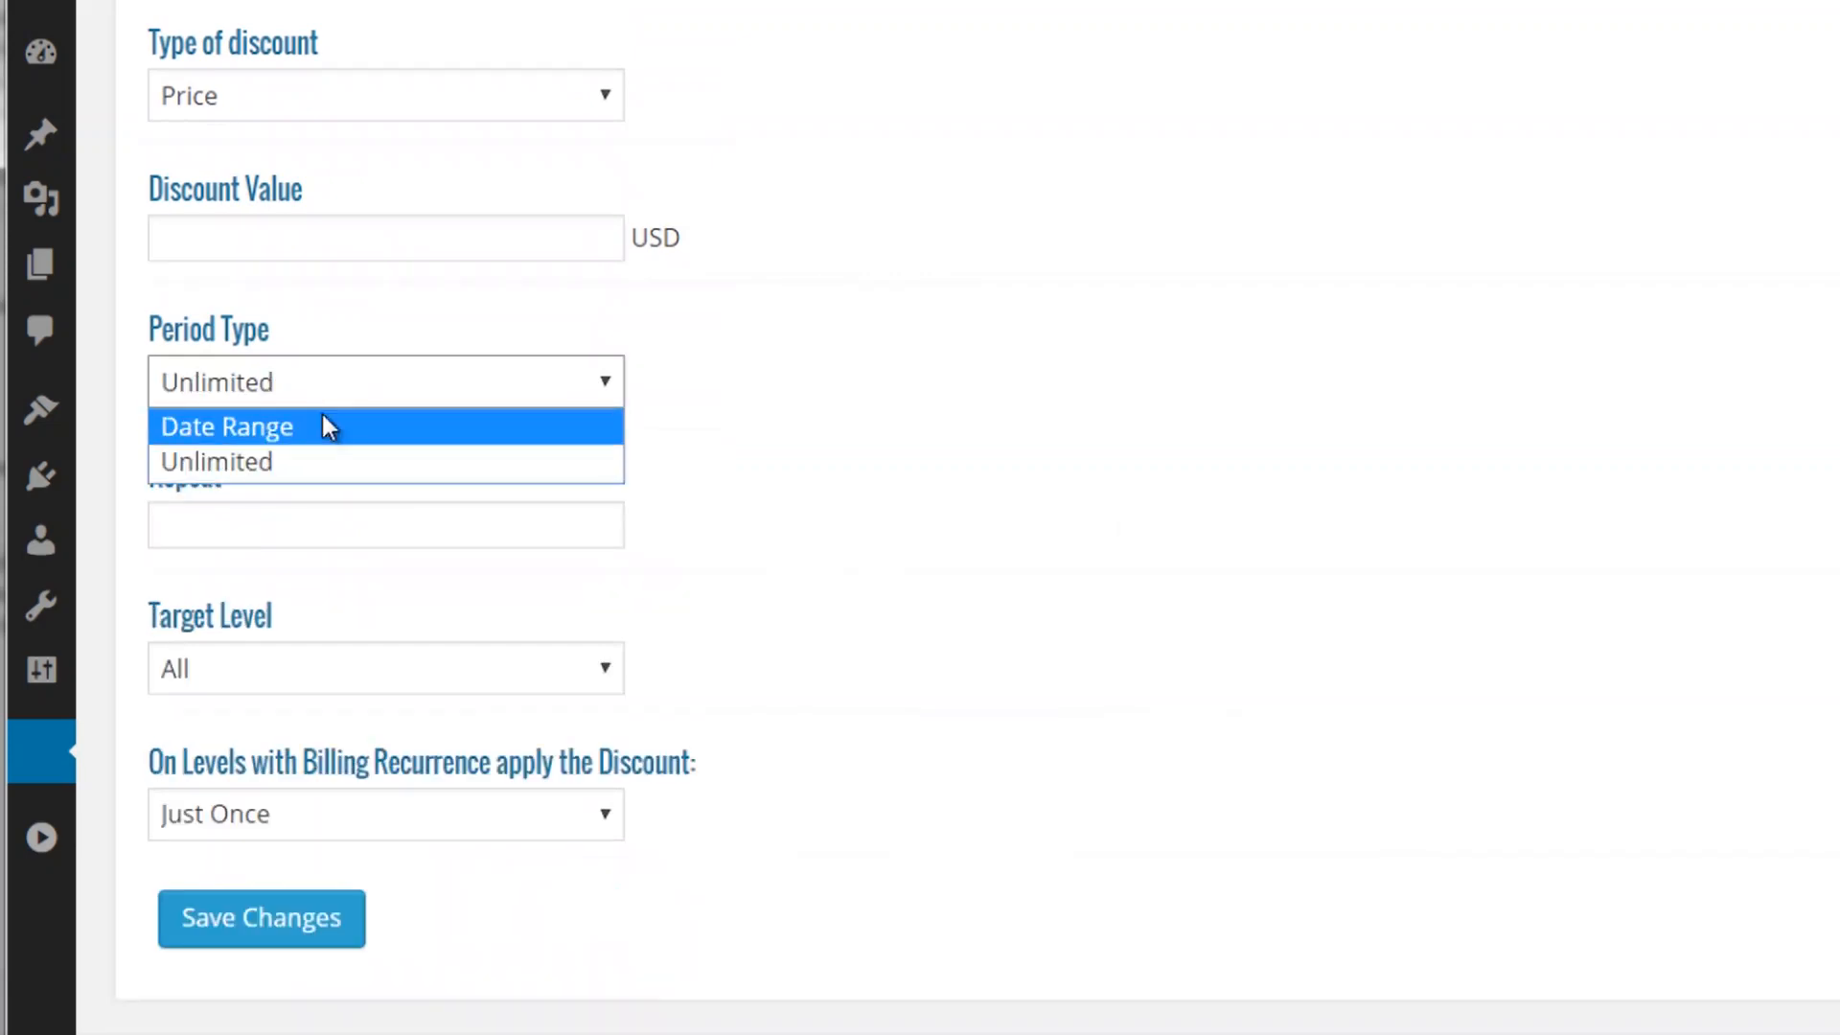
pyautogui.click(324, 420)
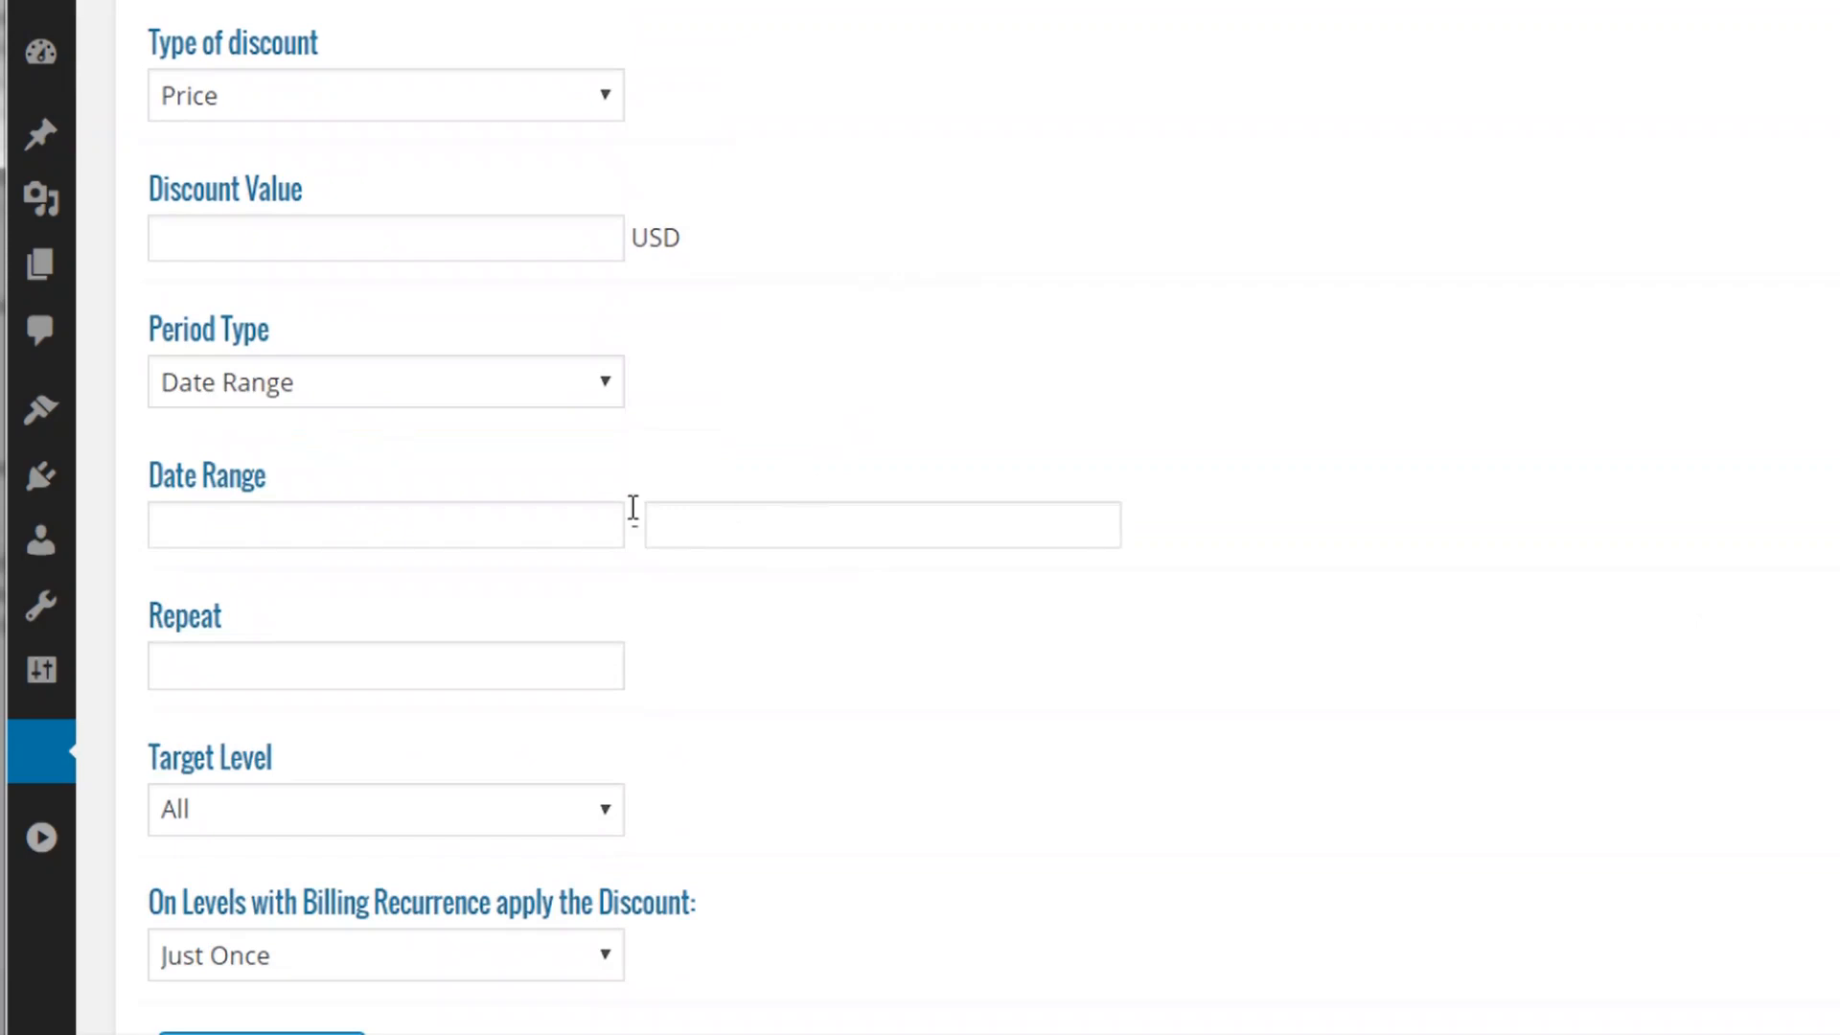
# - Set the coupon's Target Level to frontendoffer
pyautogui.scroll(-2, 711, 545)
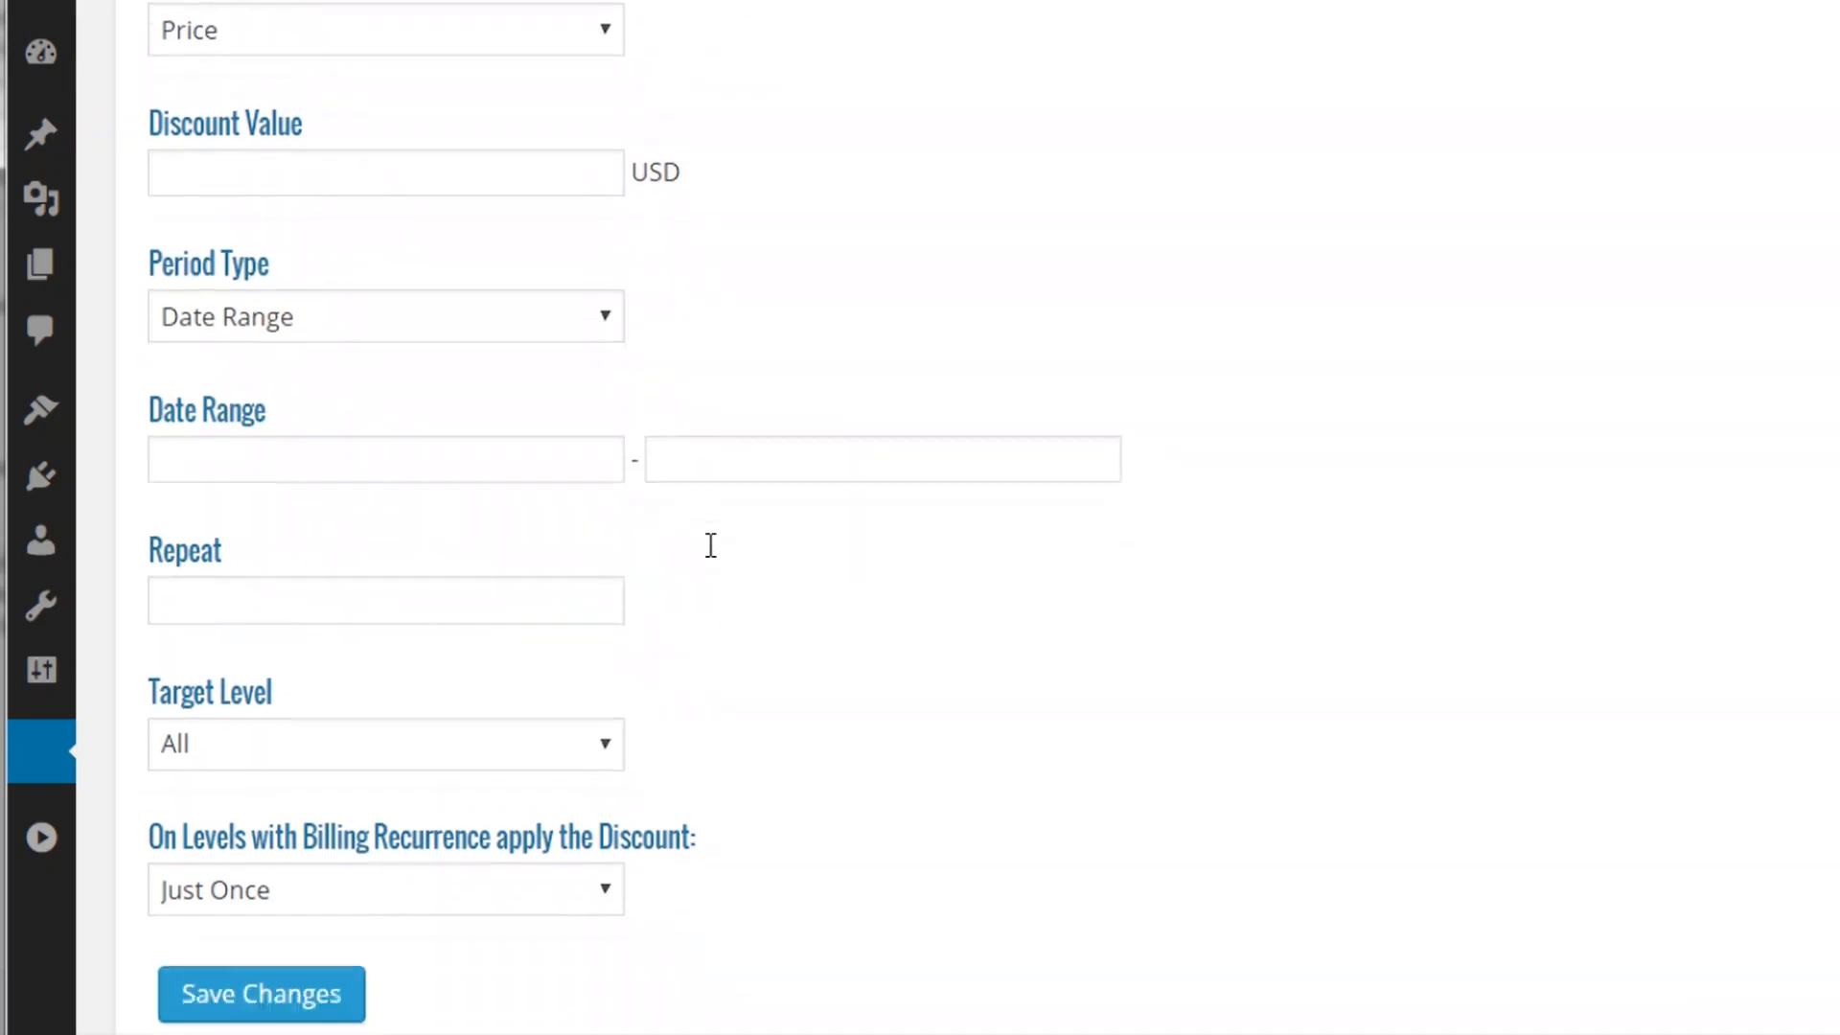
pyautogui.scroll(-1, 484, 702)
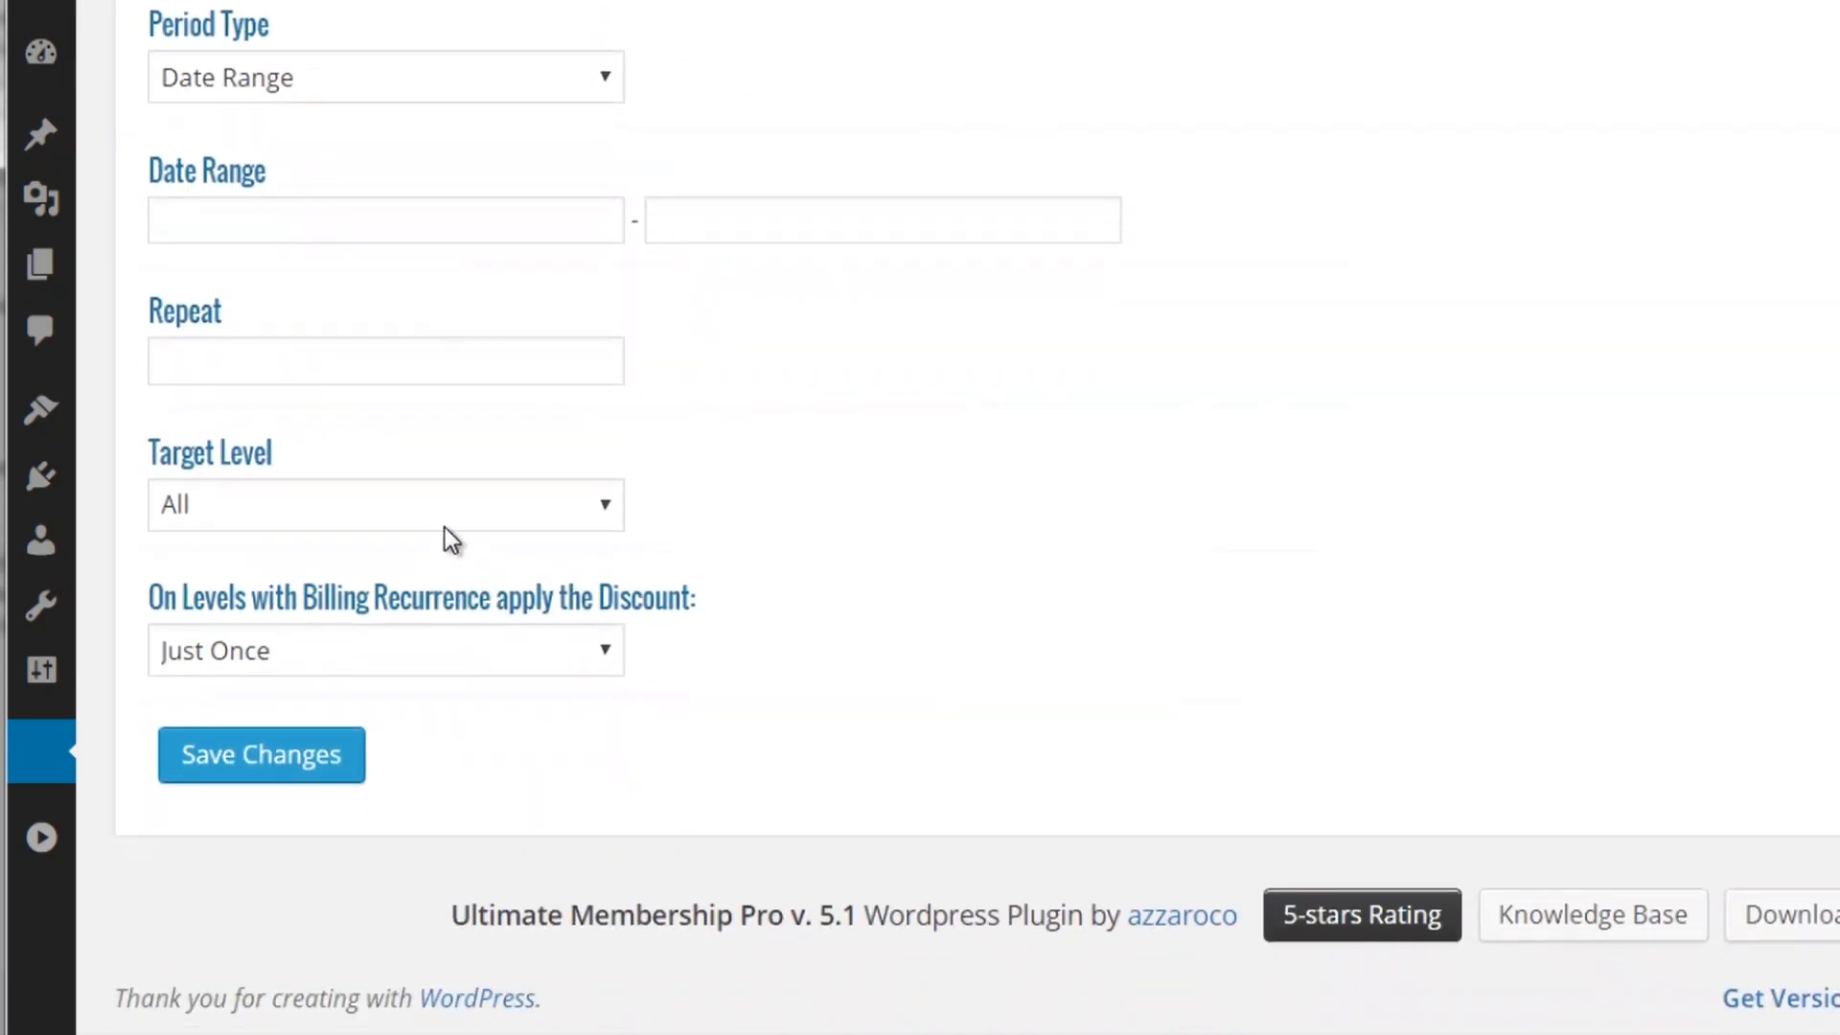
pyautogui.click(443, 522)
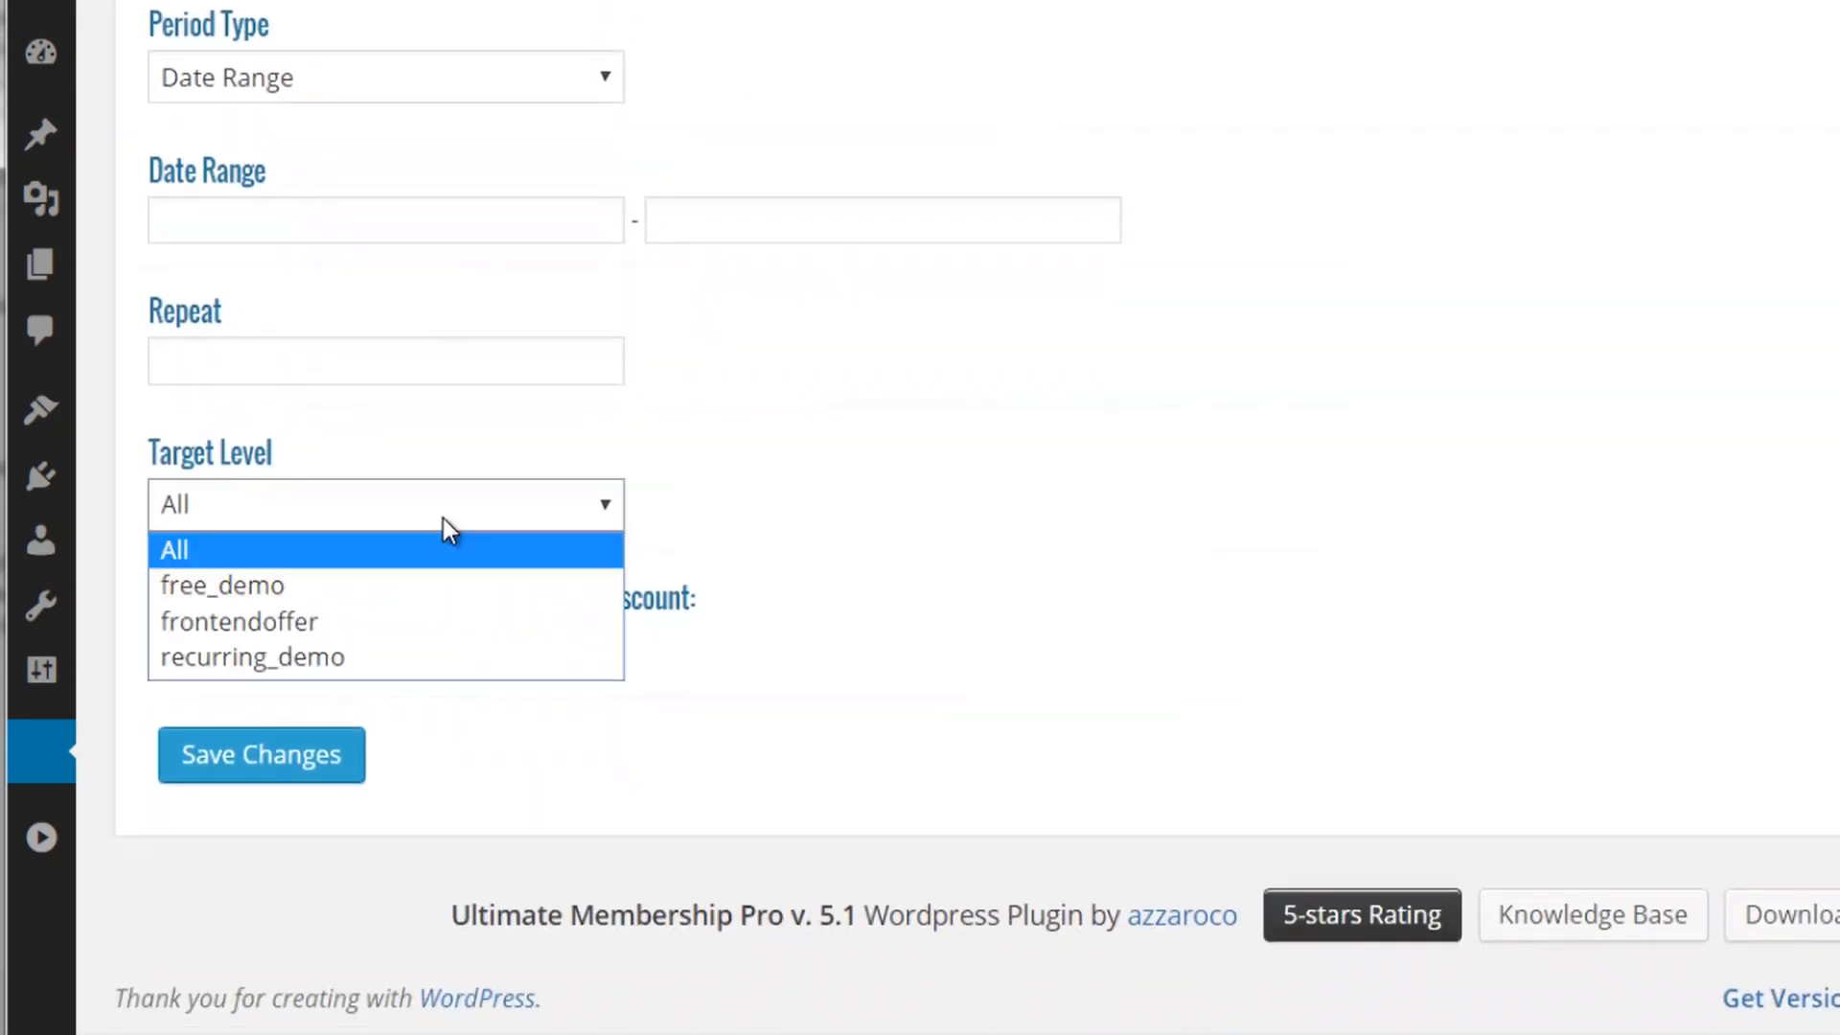
pyautogui.click(440, 621)
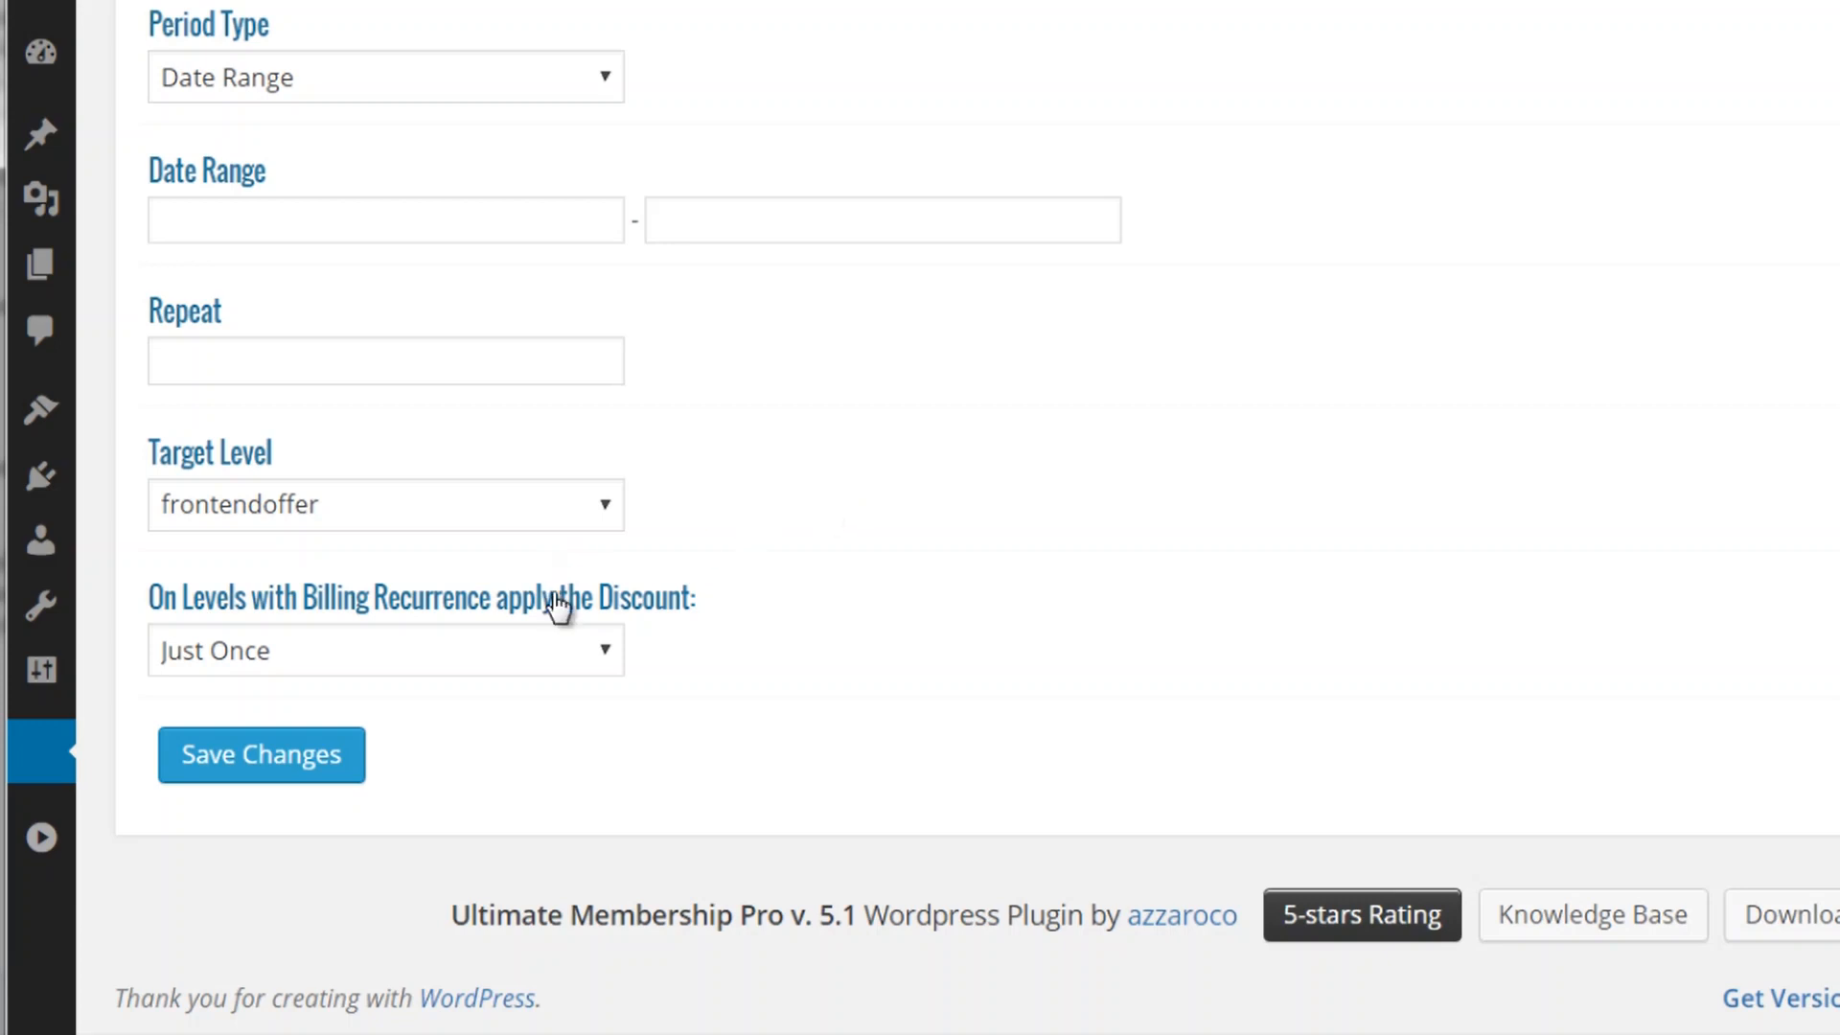
# - Open the Add Bulk Coupons form and review its code prefix, length, number of codes and discount fields
pyautogui.scroll(9, 920, 503)
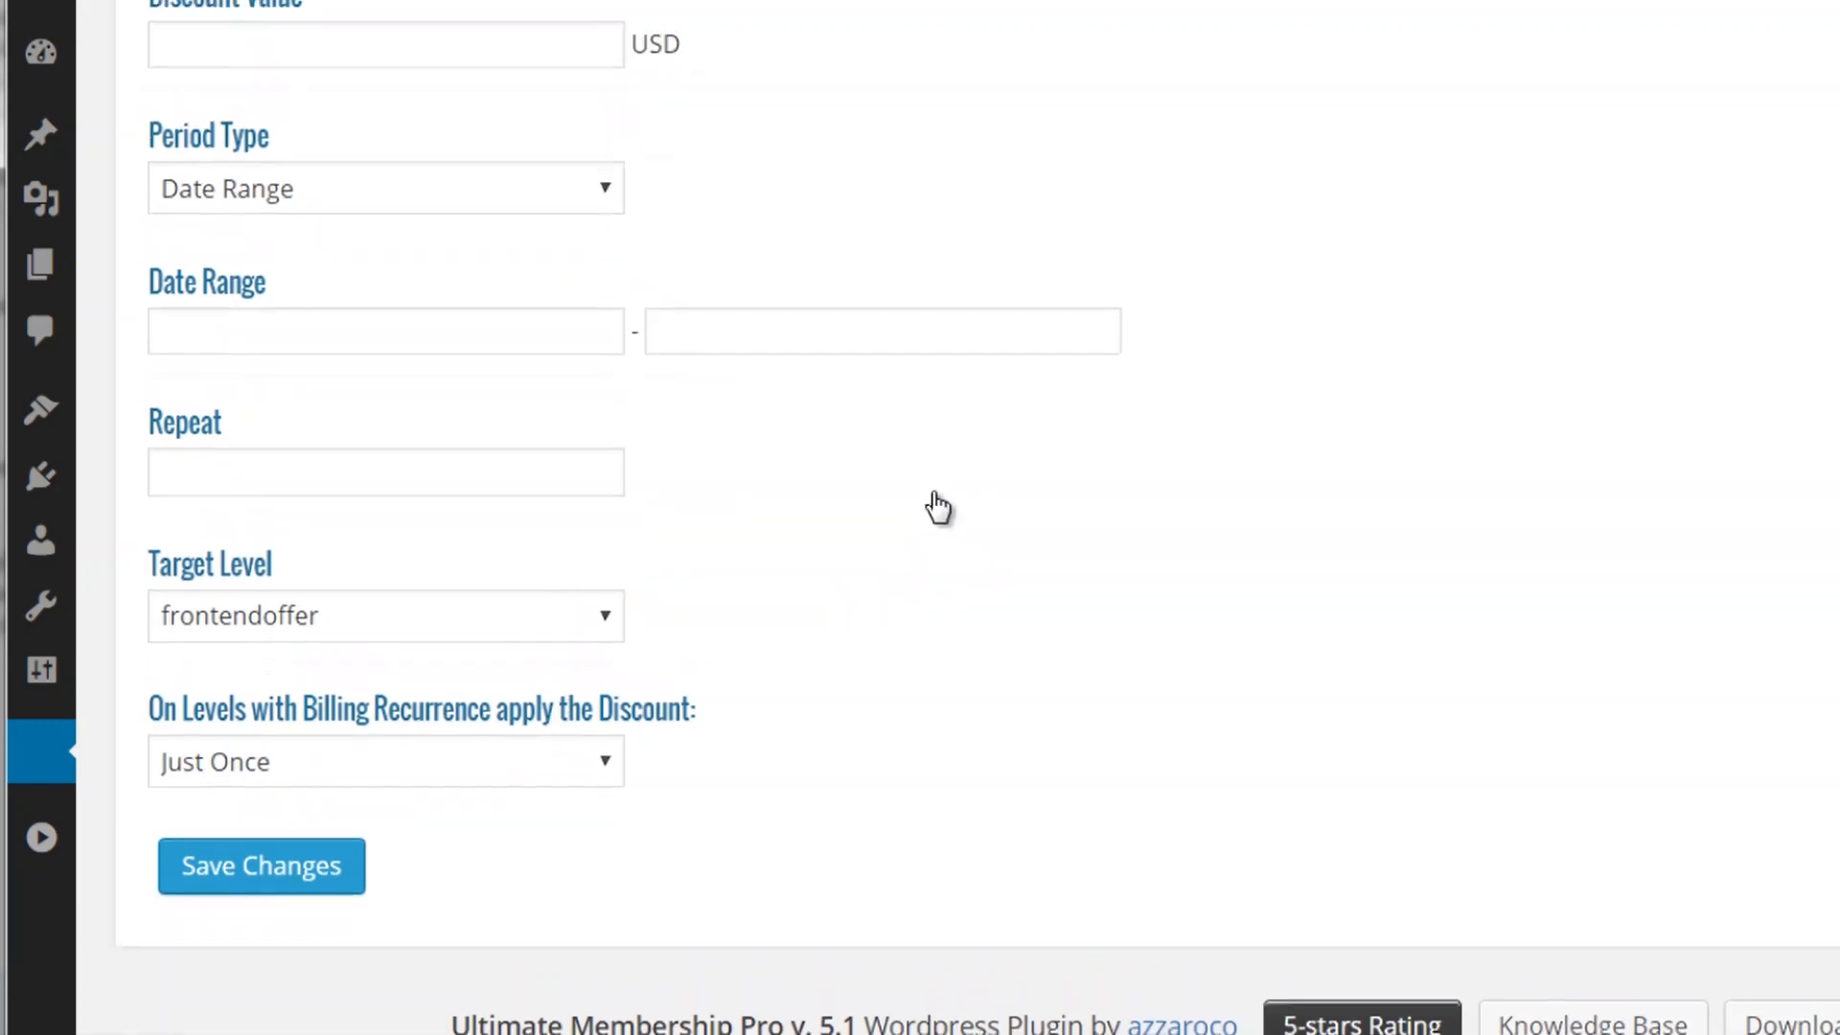
pyautogui.scroll(3, 934, 499)
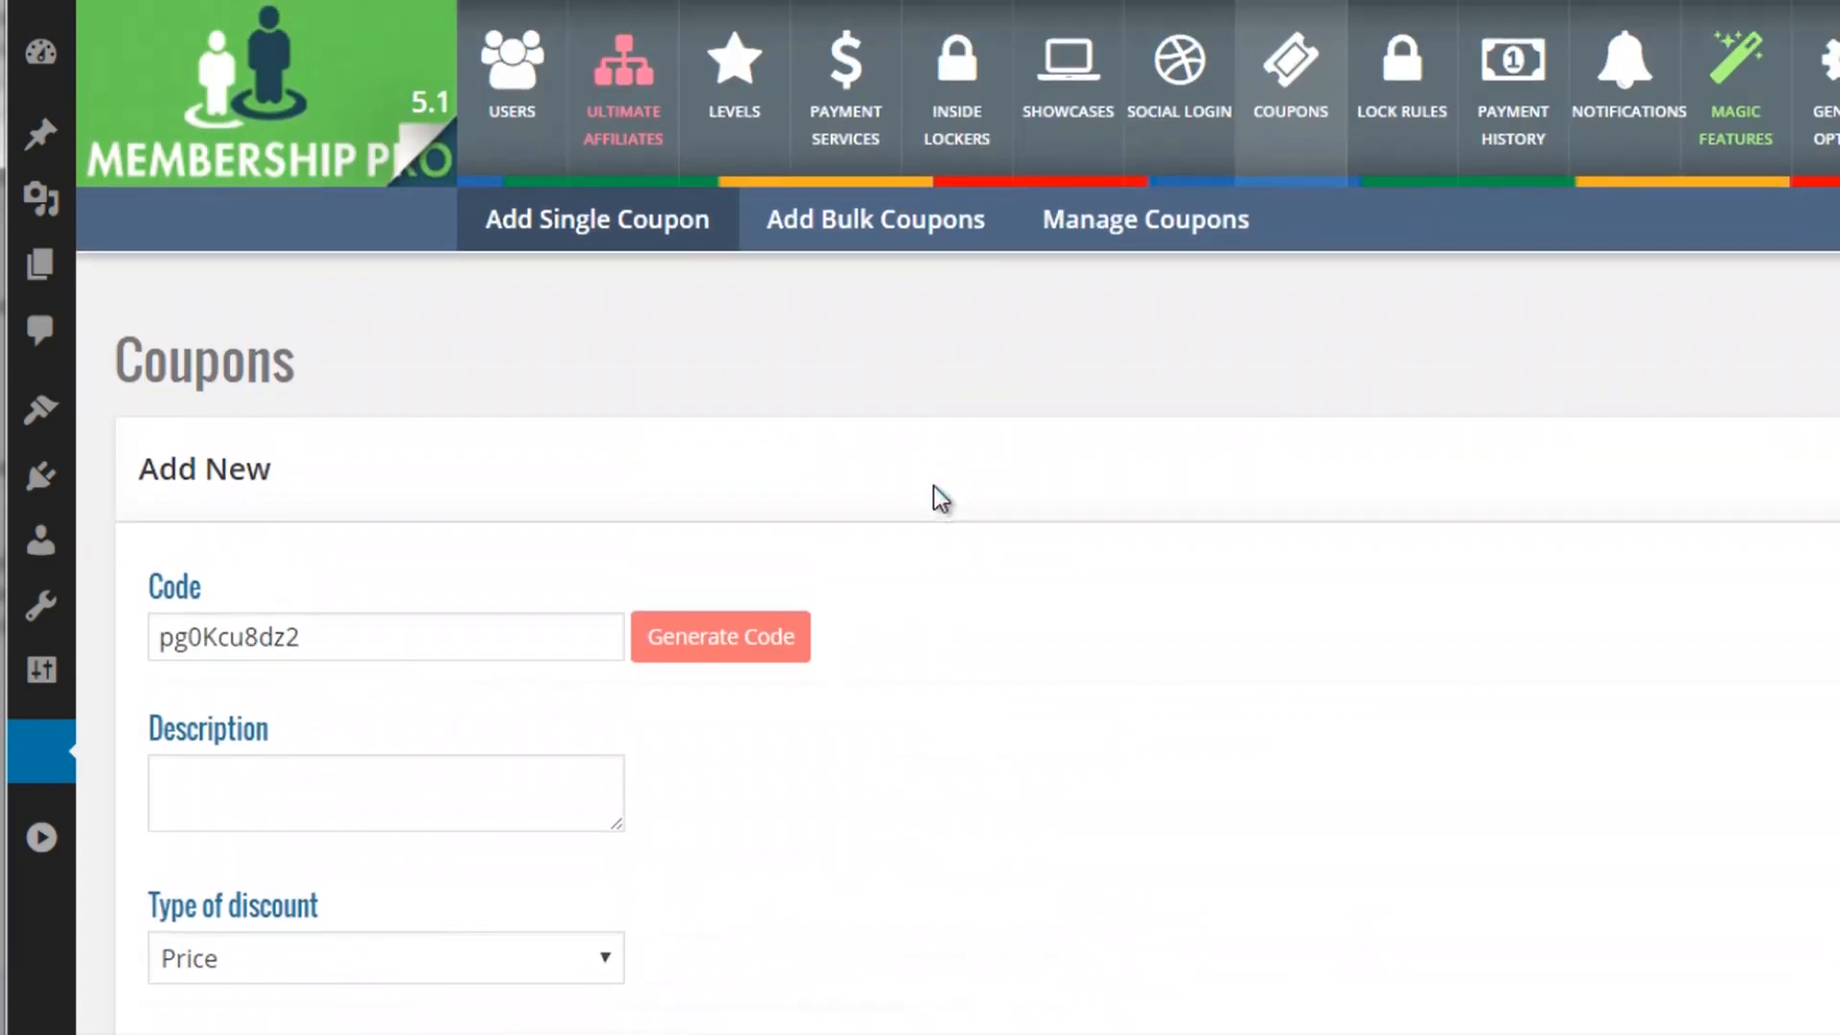
pyautogui.click(906, 235)
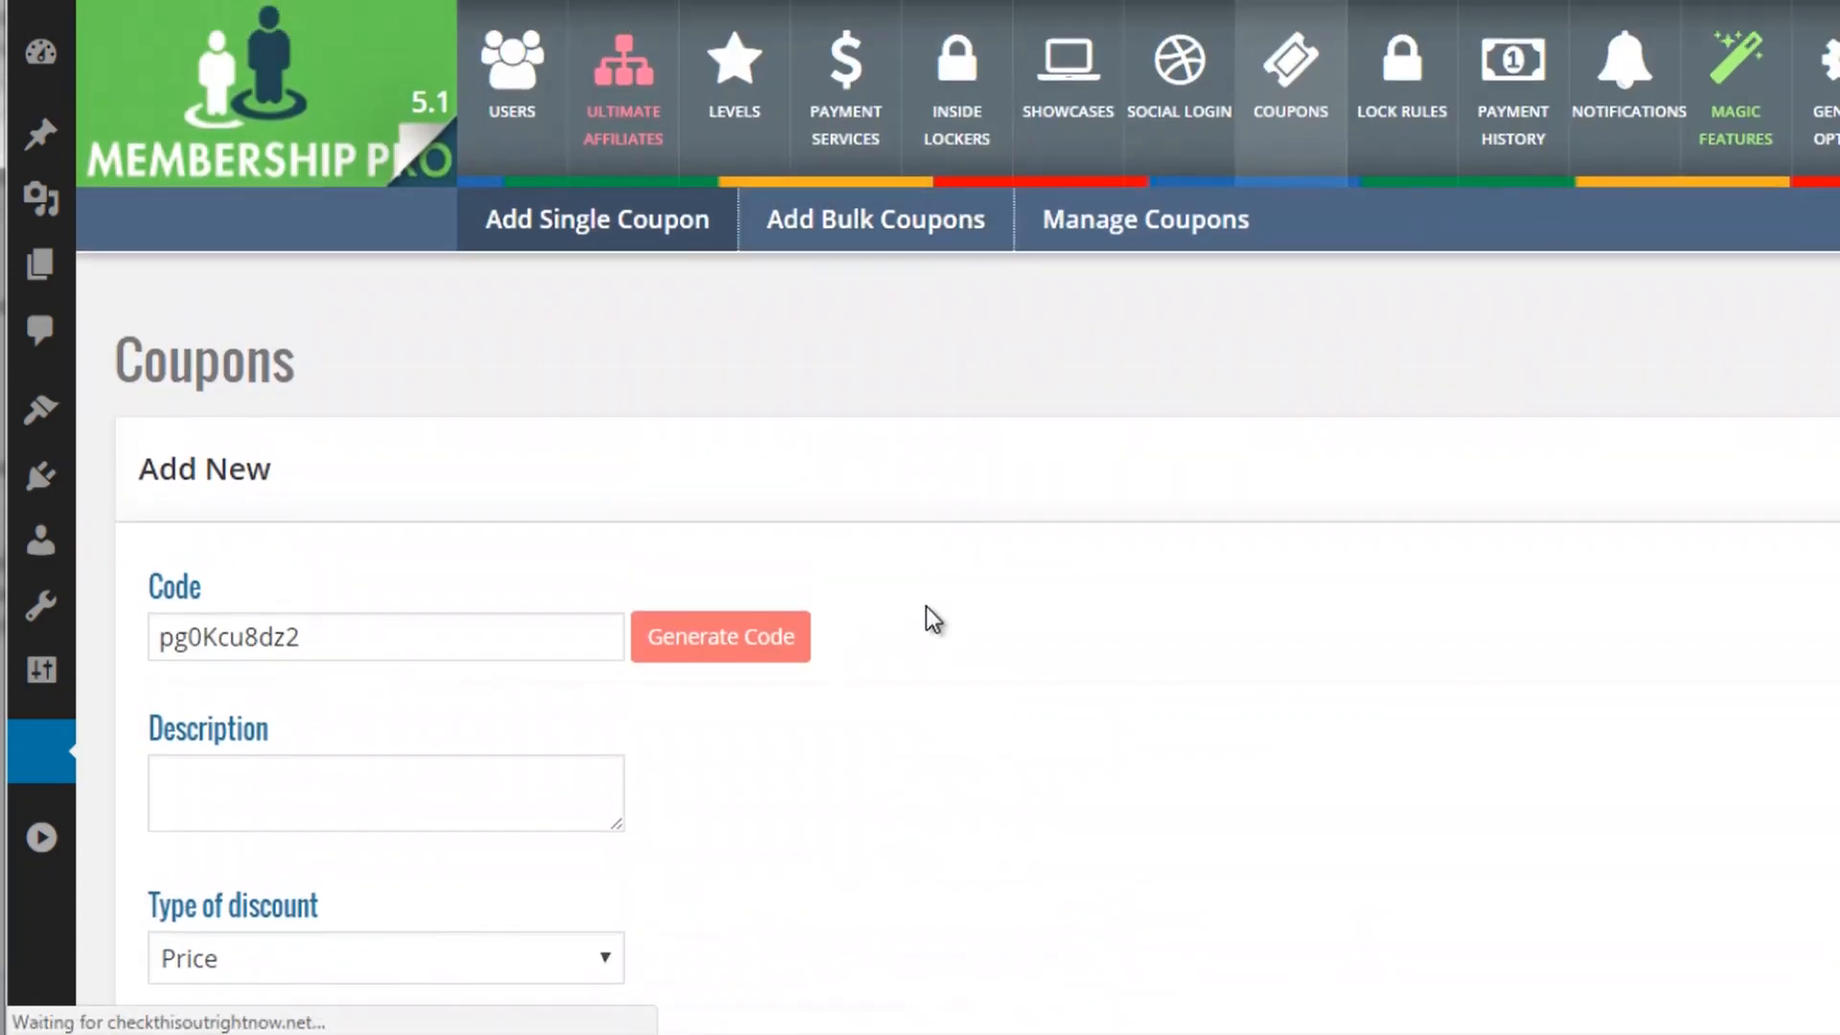
pyautogui.scroll(-8, 794, 633)
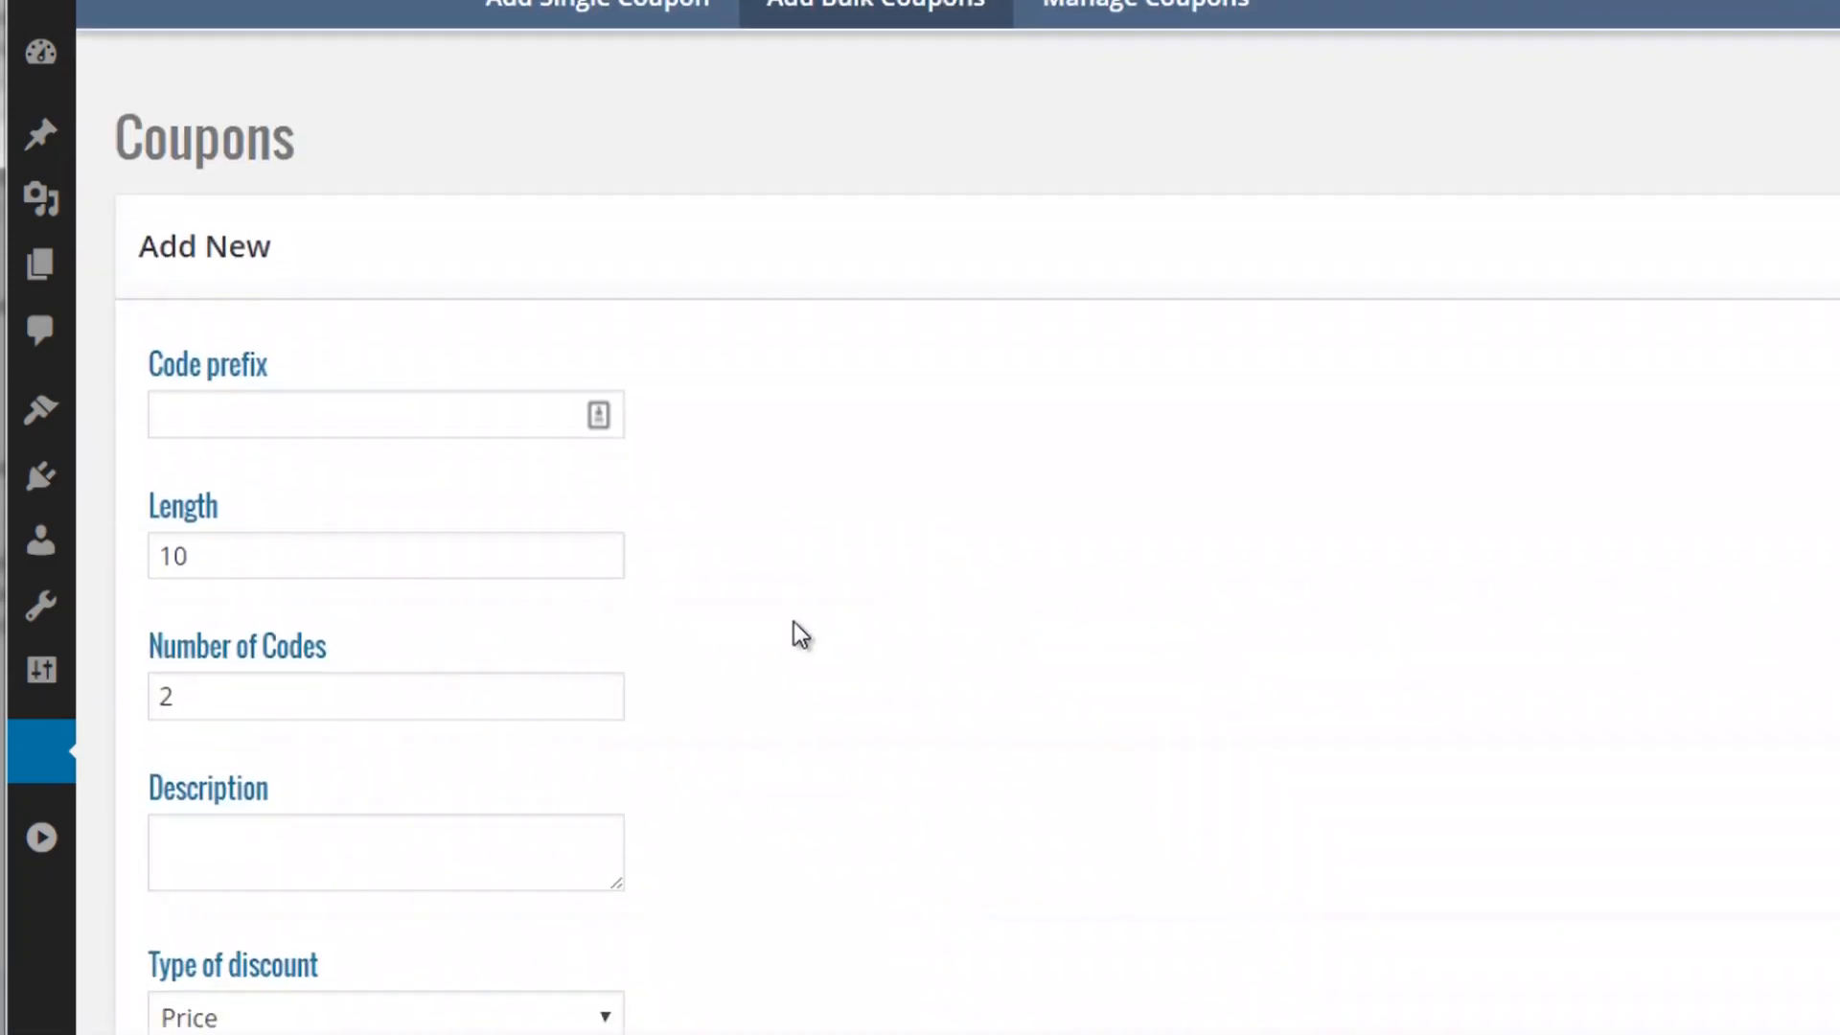
pyautogui.scroll(-6, 793, 628)
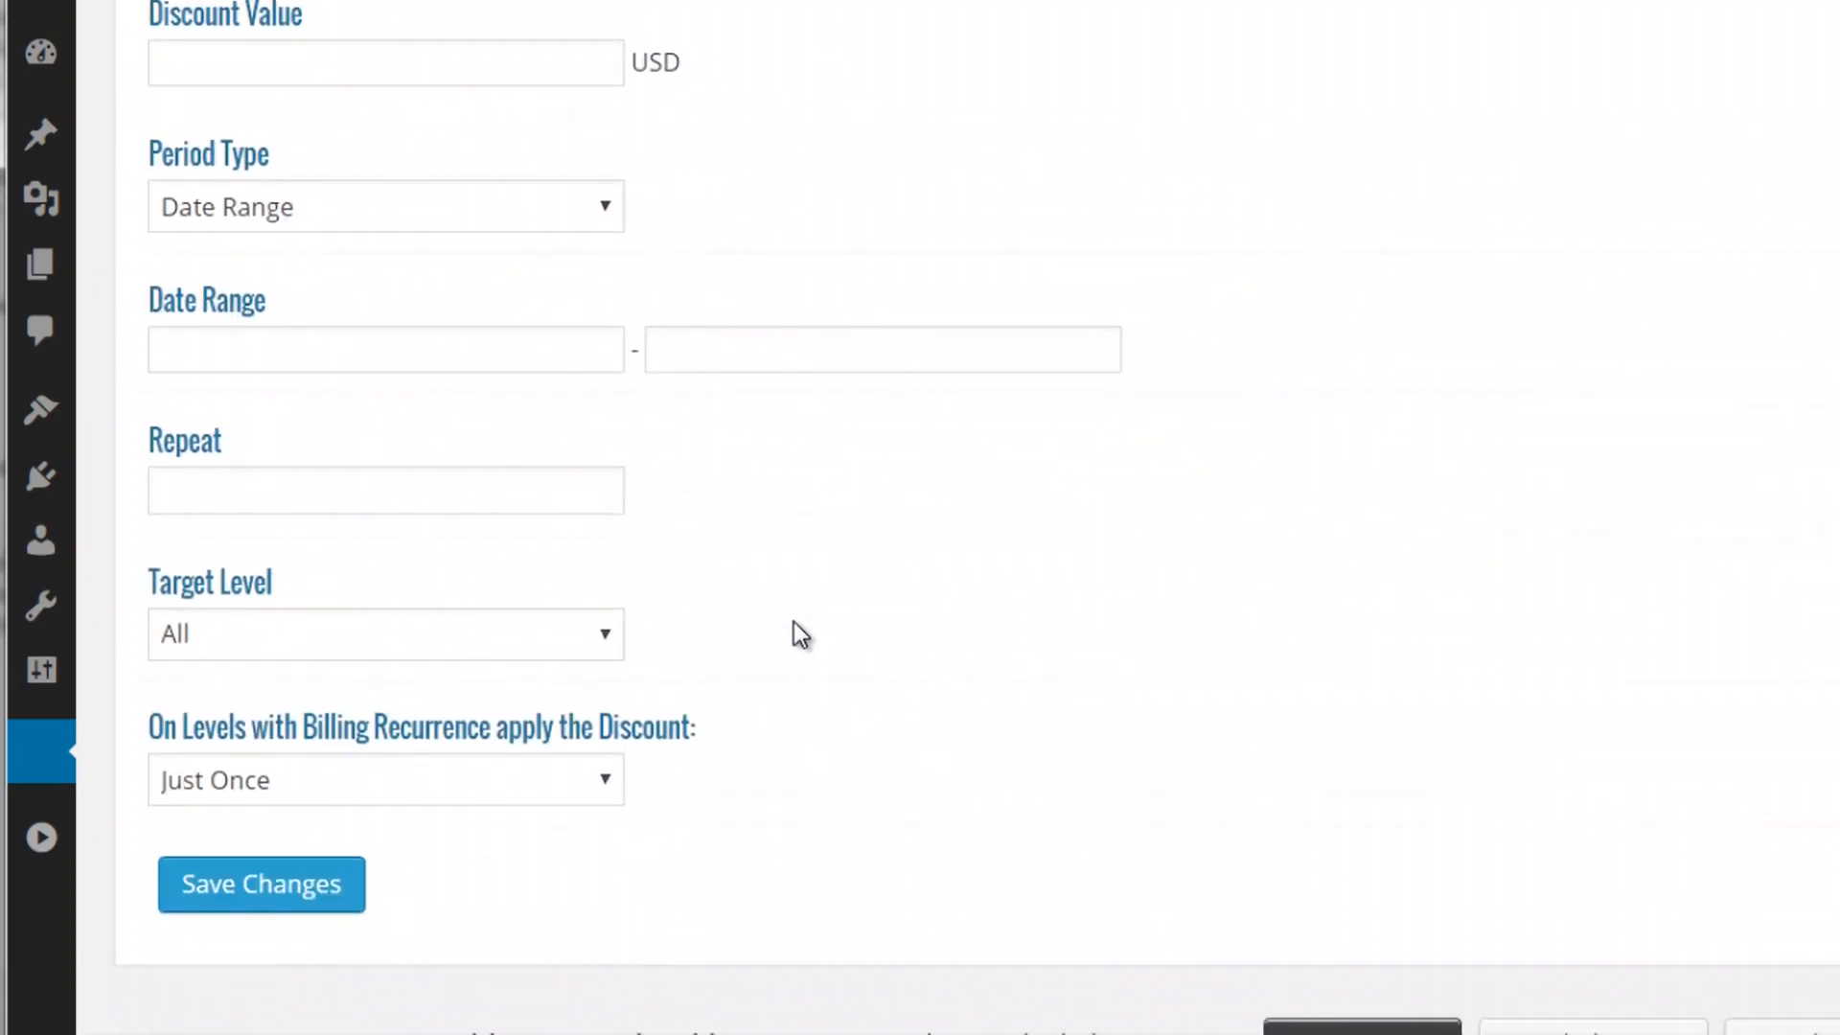
pyautogui.scroll(2, 1769, 119)
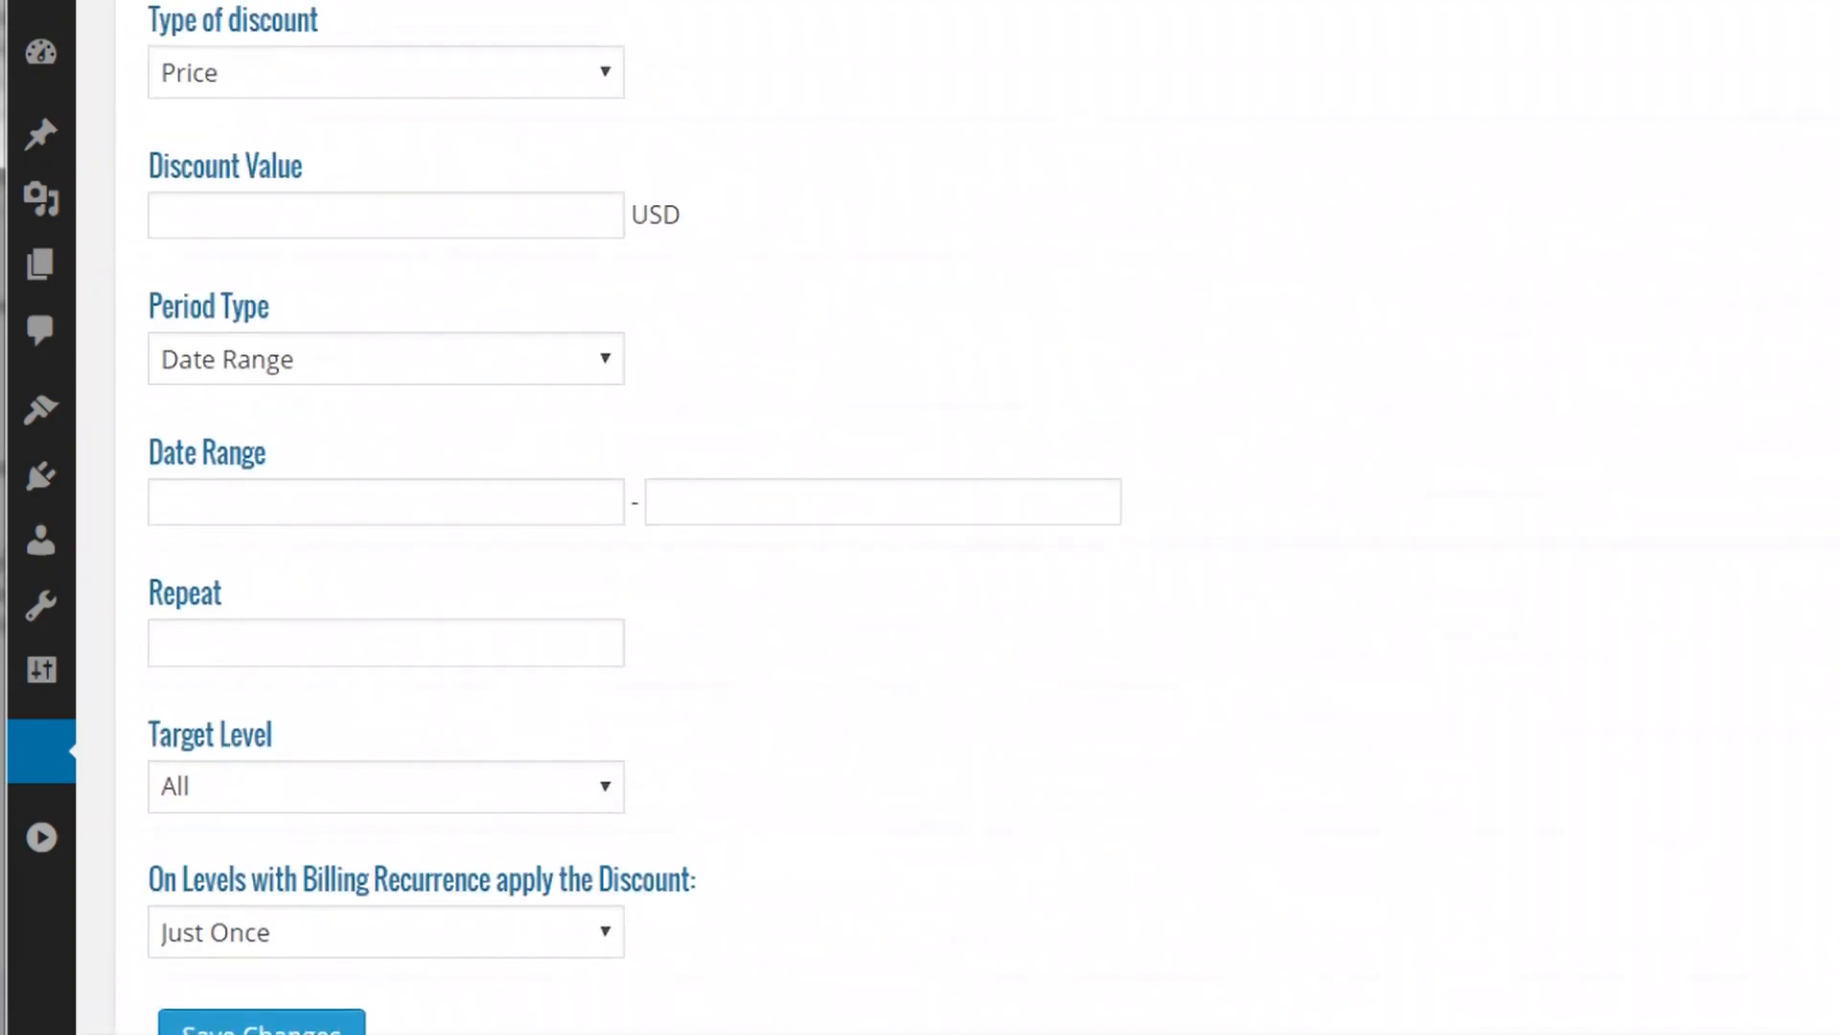
pyautogui.scroll(10, 1776, 165)
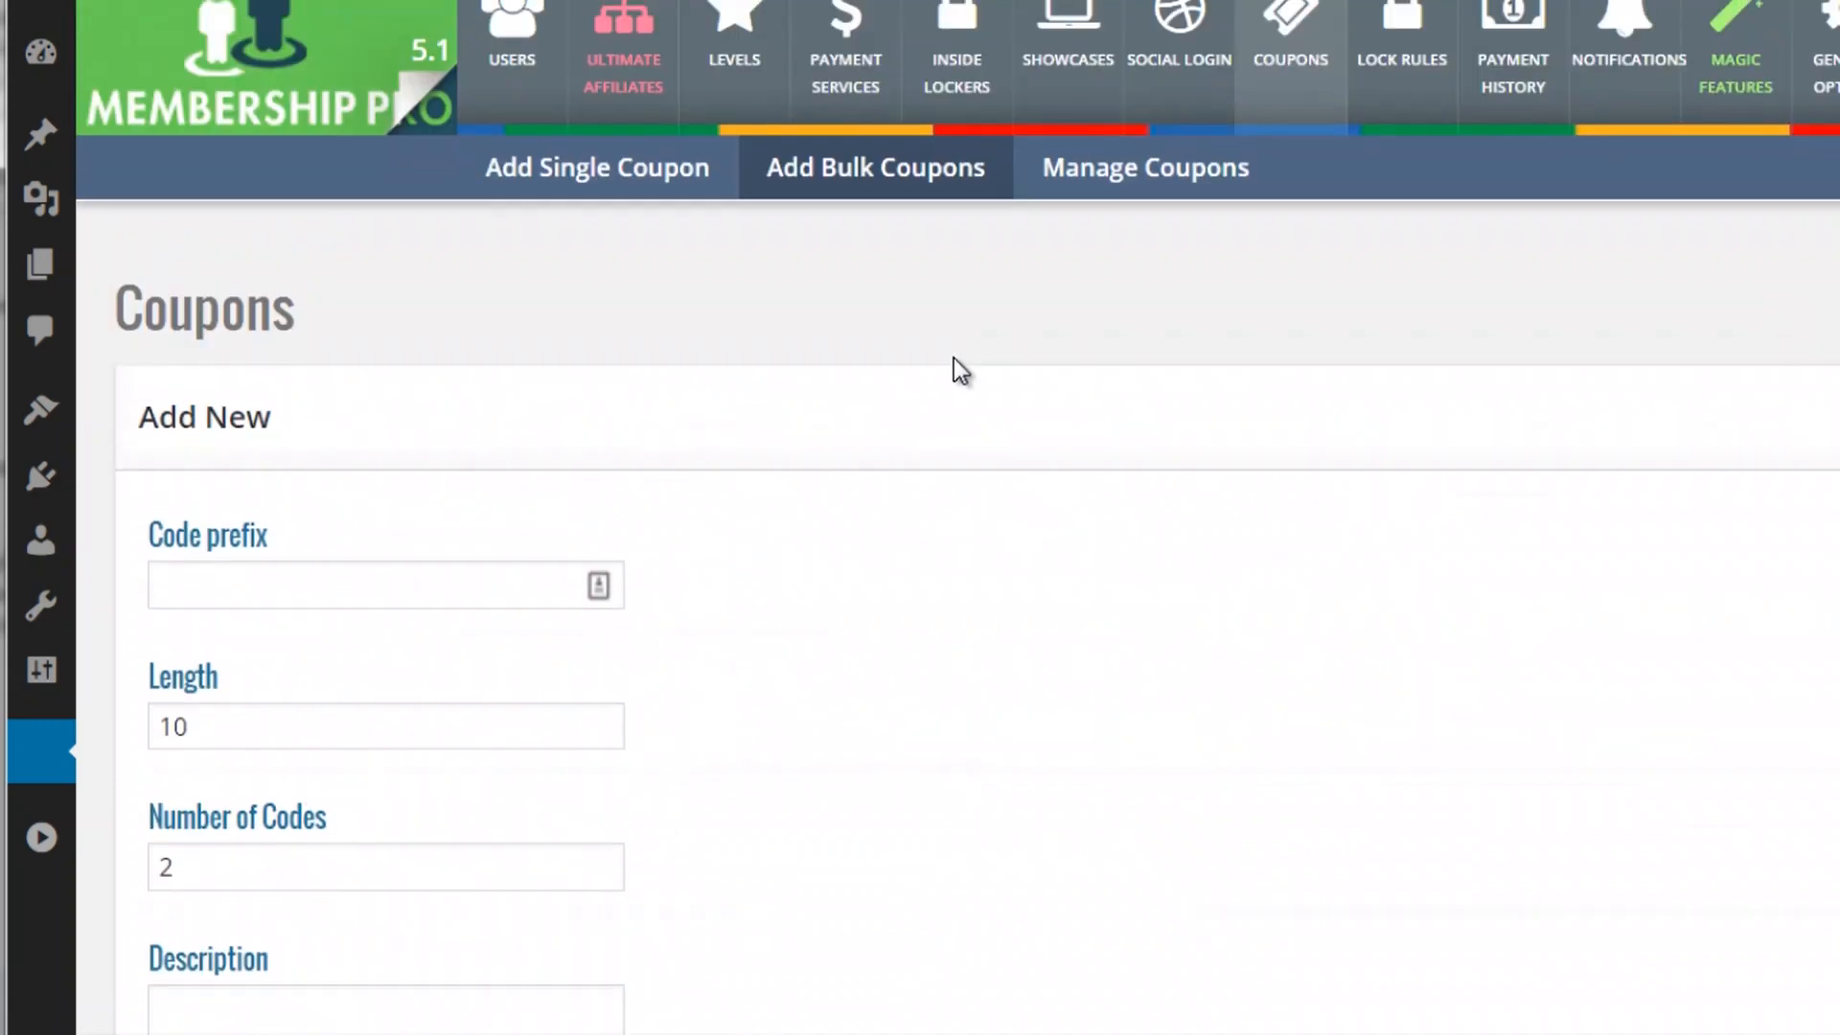
# - Open Lock Rules for all posts, set the Post Type to Posts (post) and place the cursor in the Except field
pyautogui.scroll(1, 952, 369)
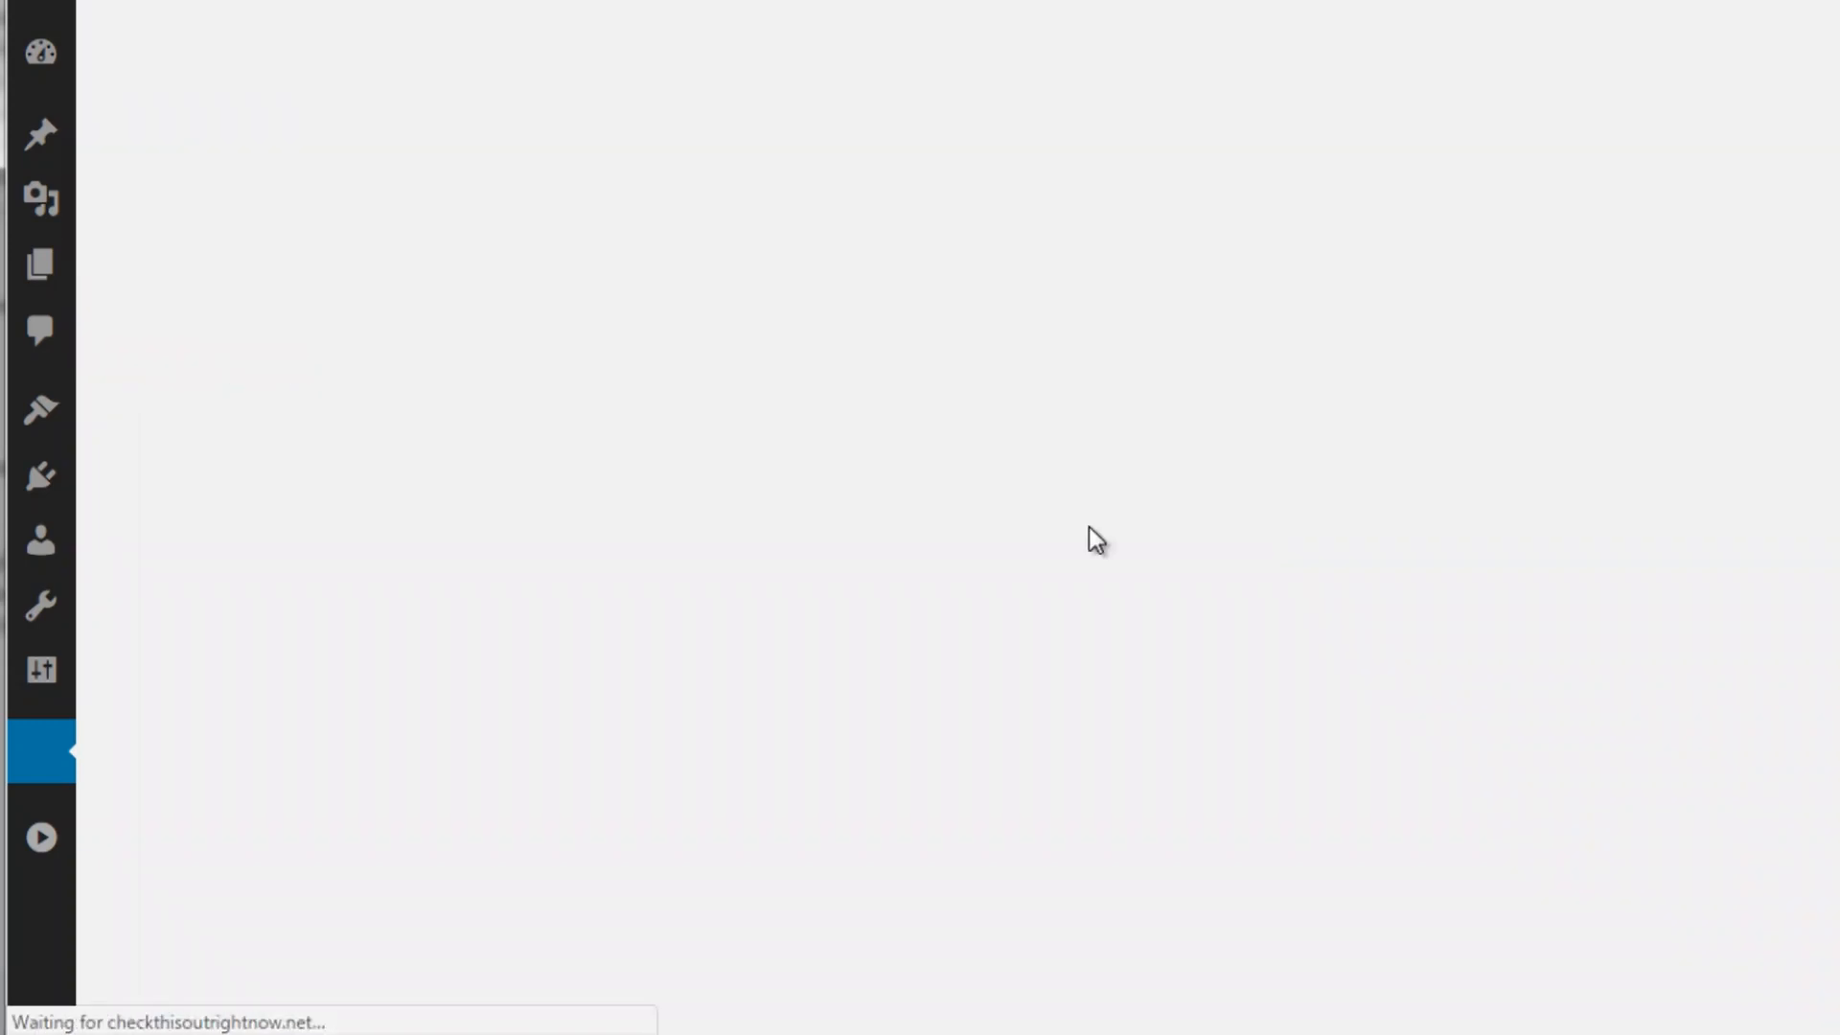
pyautogui.scroll(-3, 822, 468)
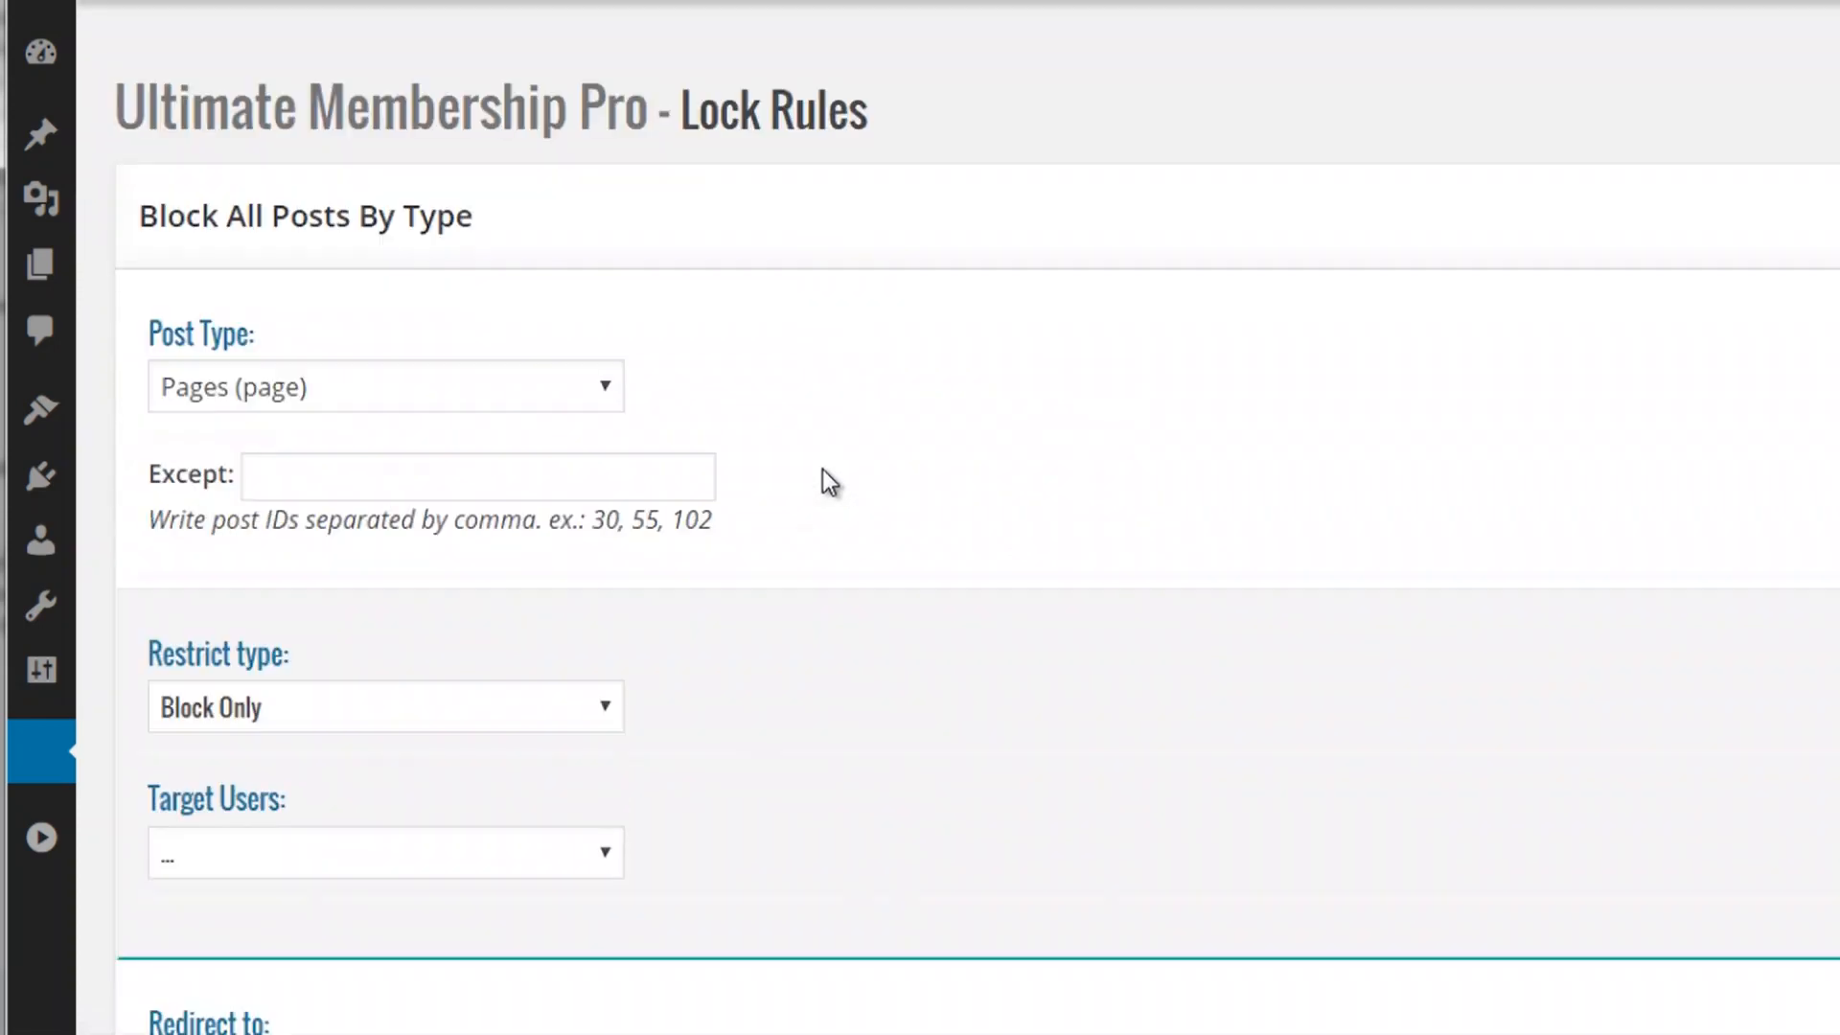
pyautogui.click(240, 337)
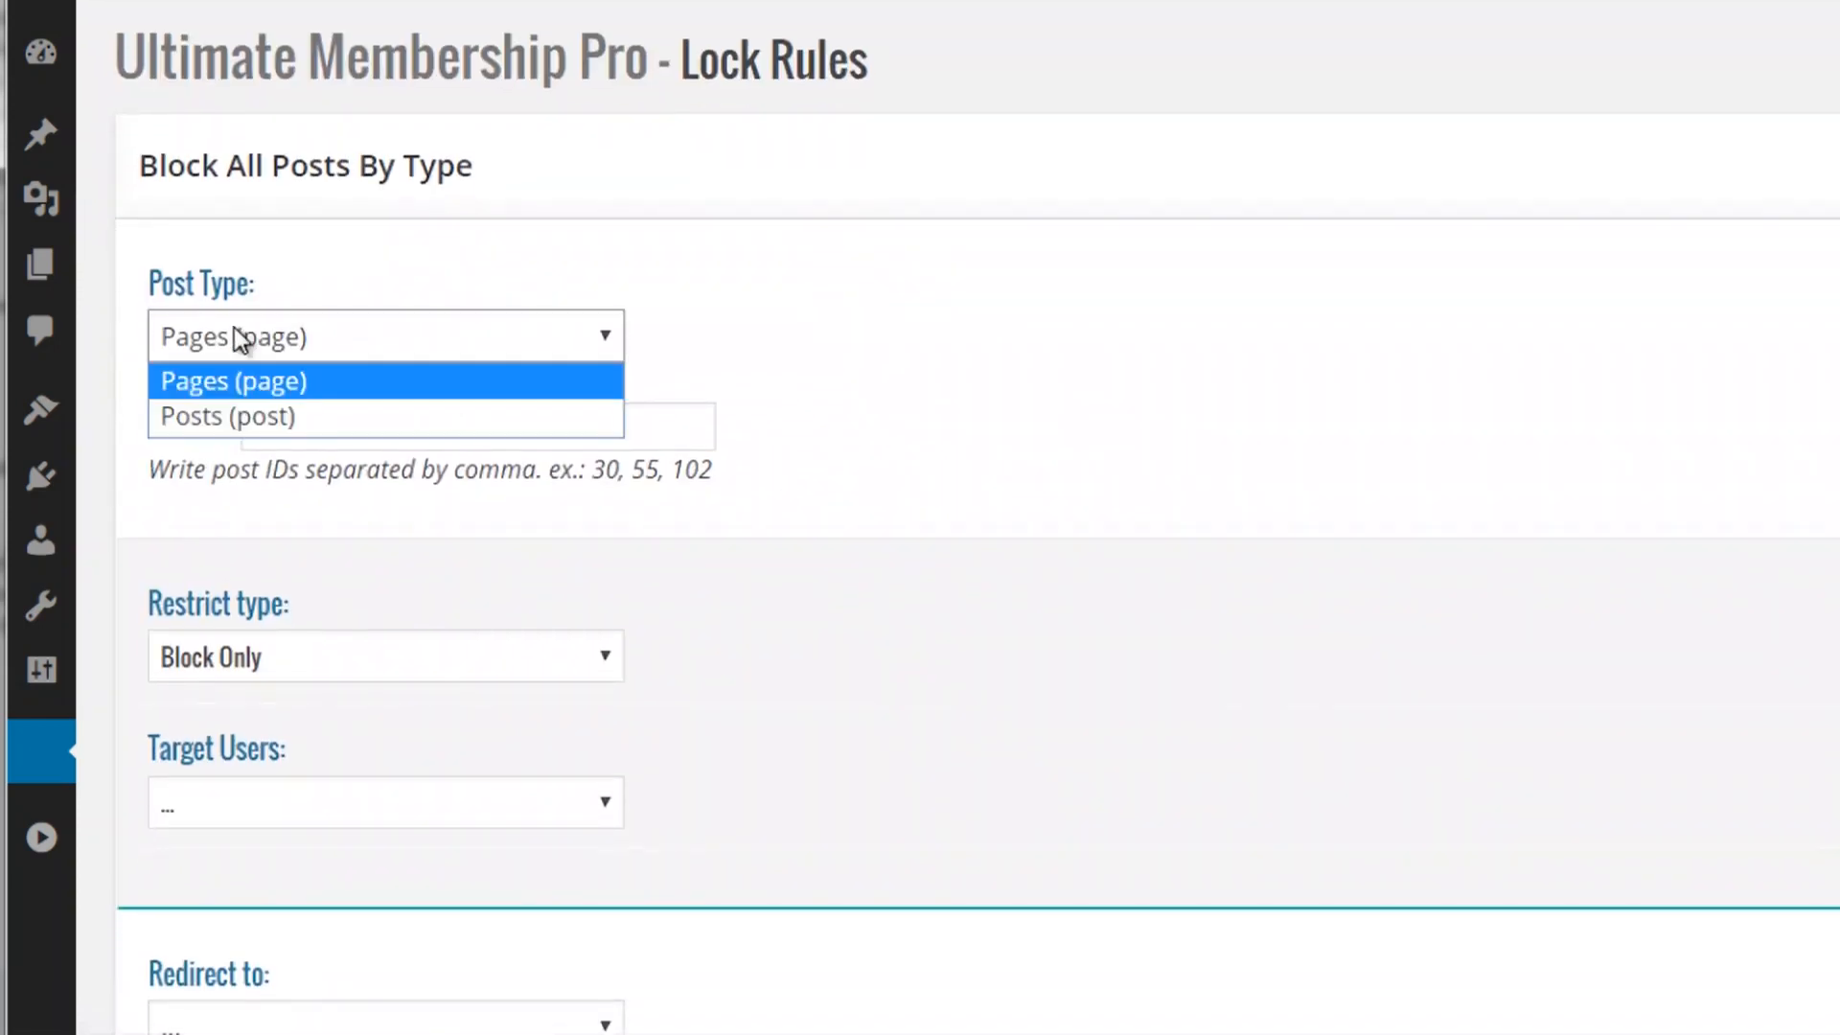
pyautogui.click(251, 418)
pyautogui.click(325, 429)
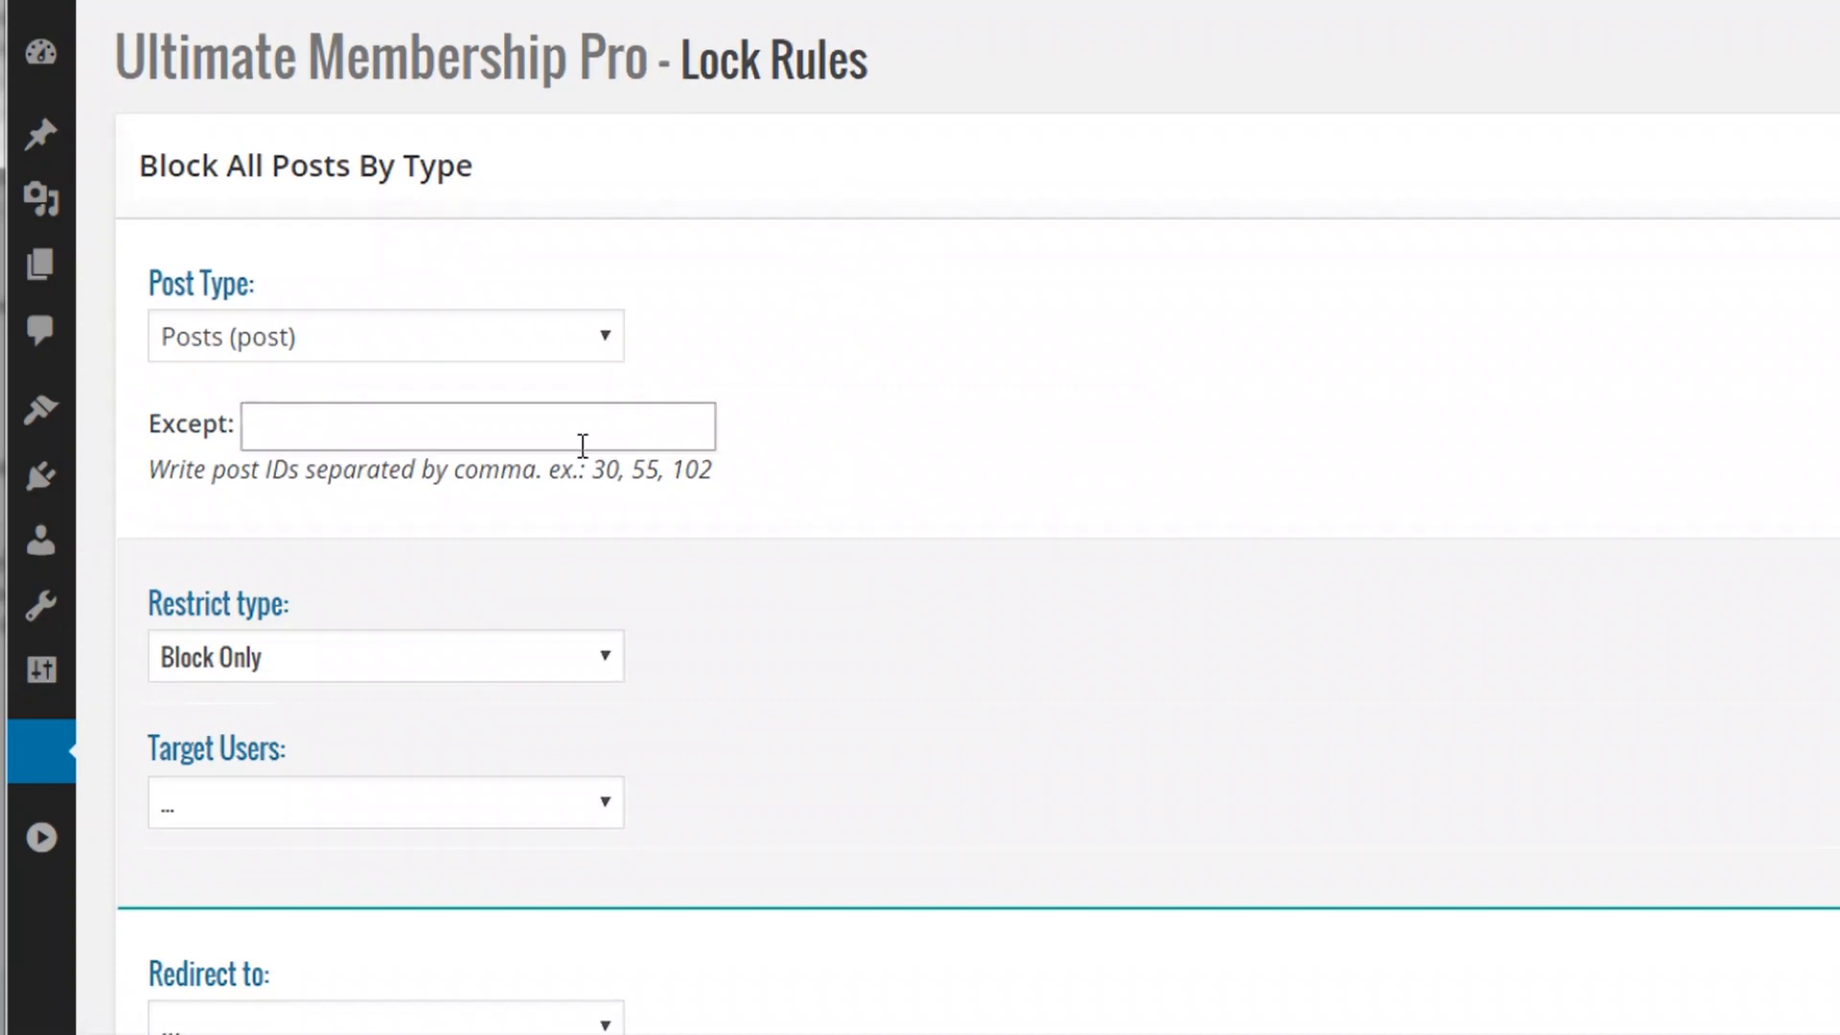
# - Add frontendoffer to the Target Users of the Block Only lock rule
pyautogui.scroll(-1, 716, 535)
pyautogui.scroll(-3, 719, 546)
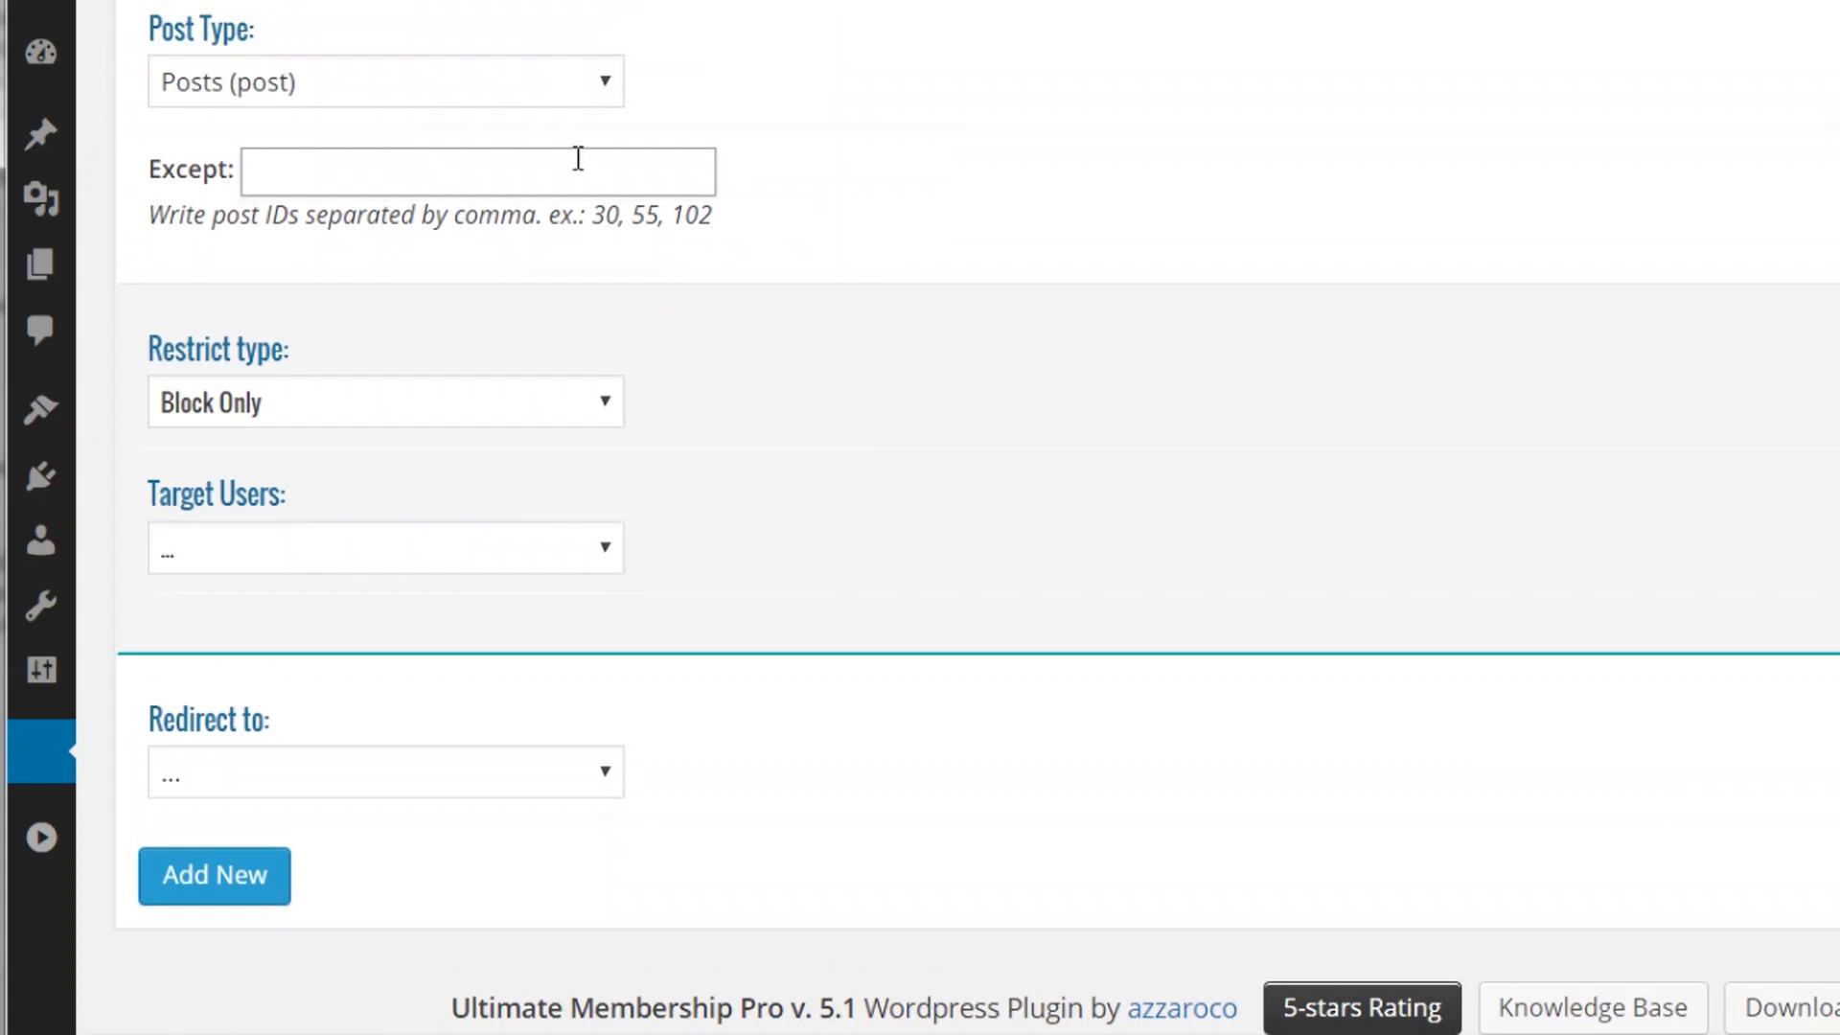
pyautogui.click(499, 554)
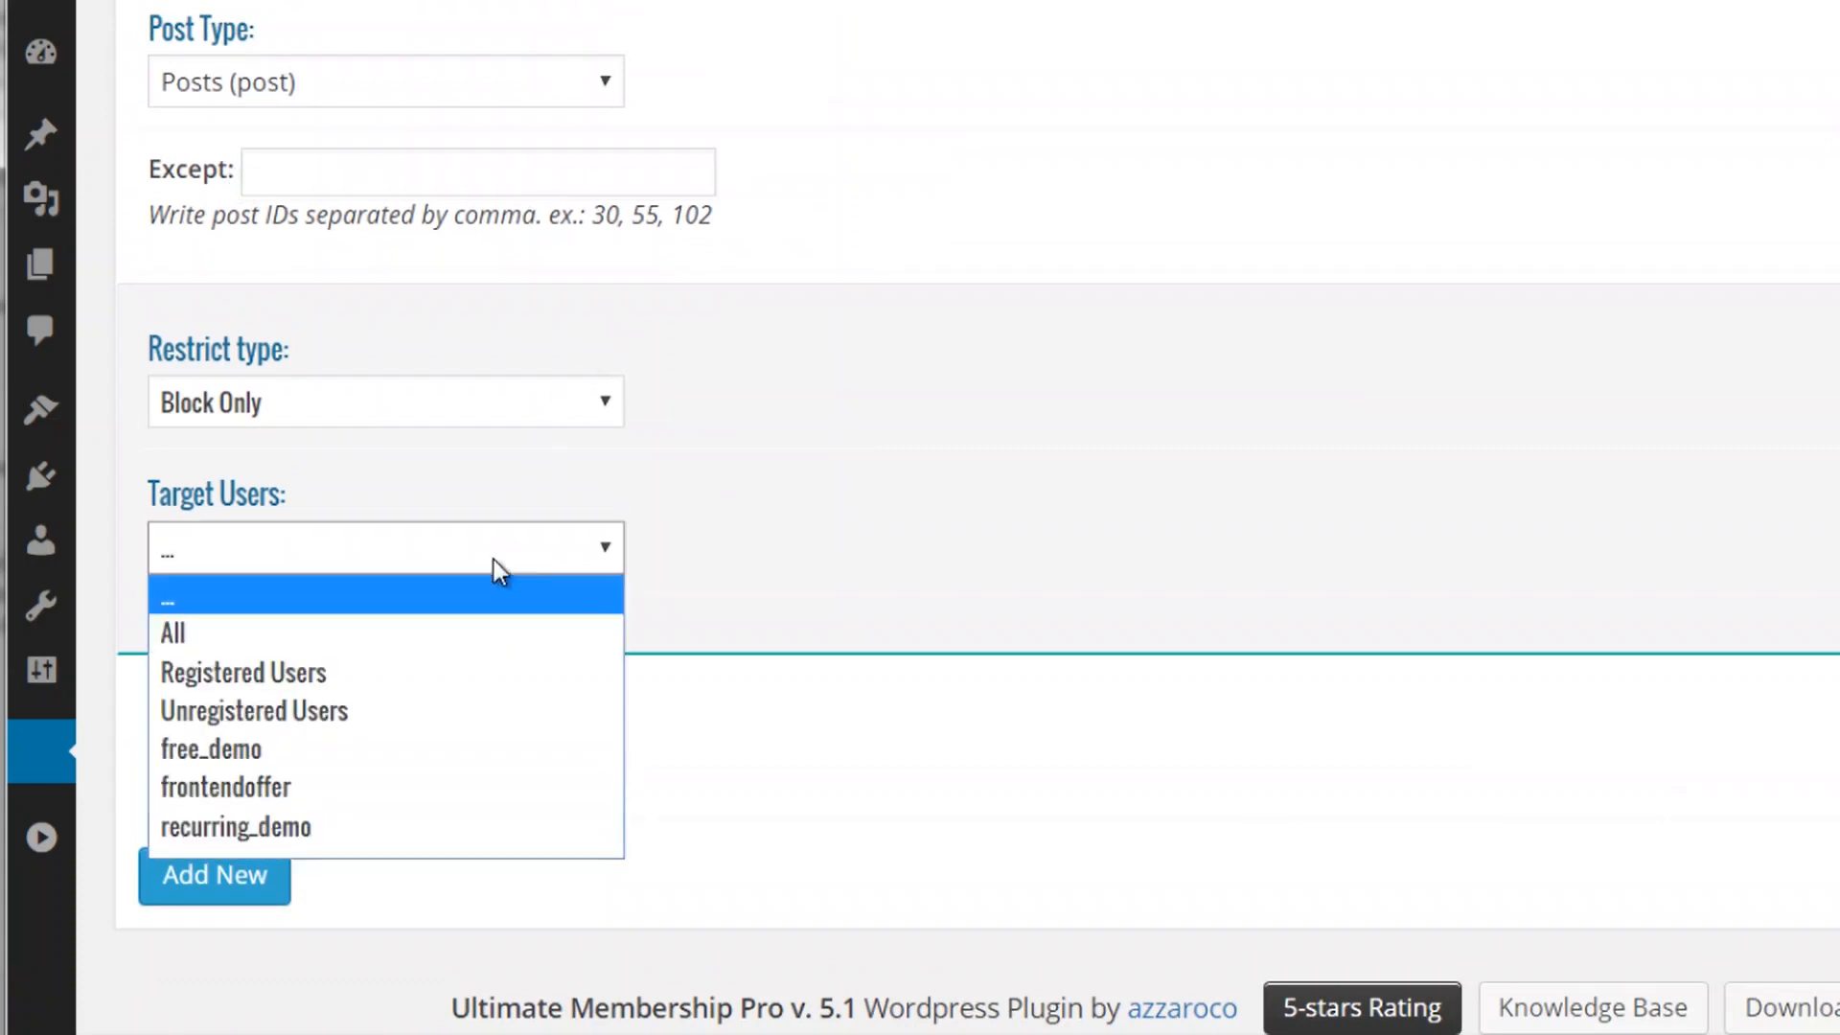
pyautogui.click(340, 792)
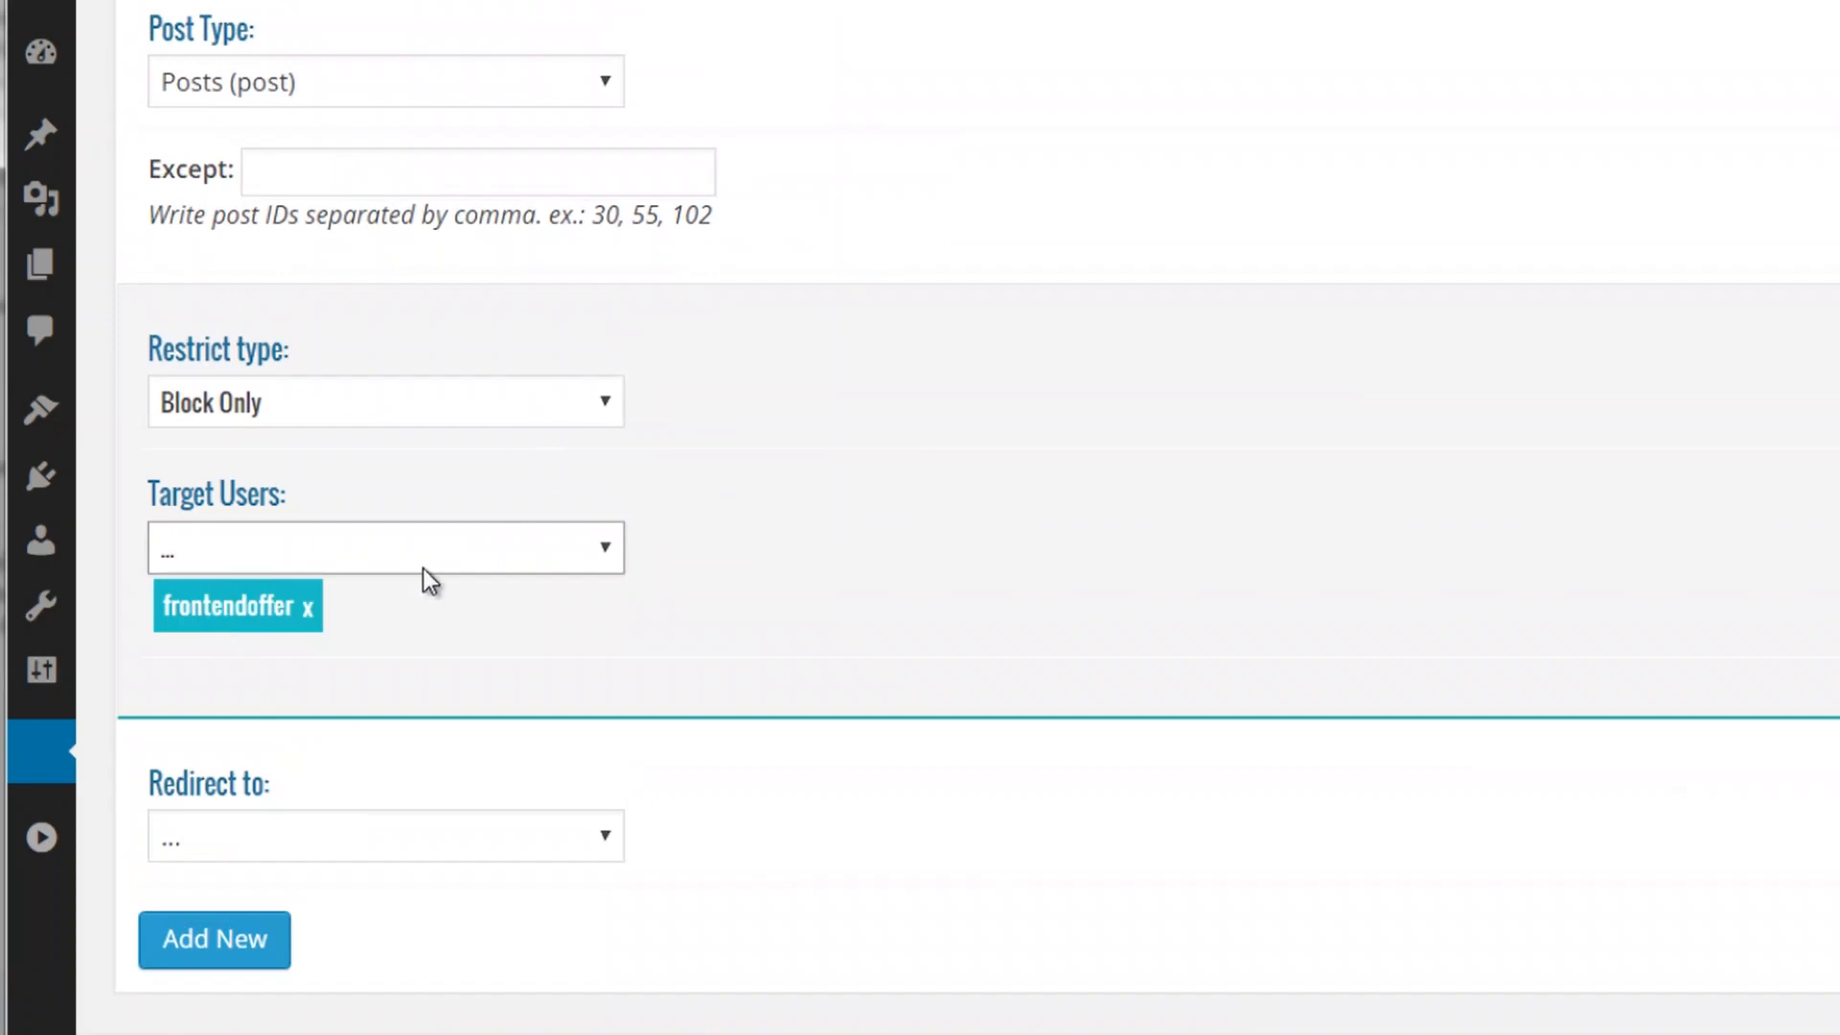
# - Open the Payment History orders list, and look over the email templates on the Notifications page
pyautogui.scroll(6, 428, 587)
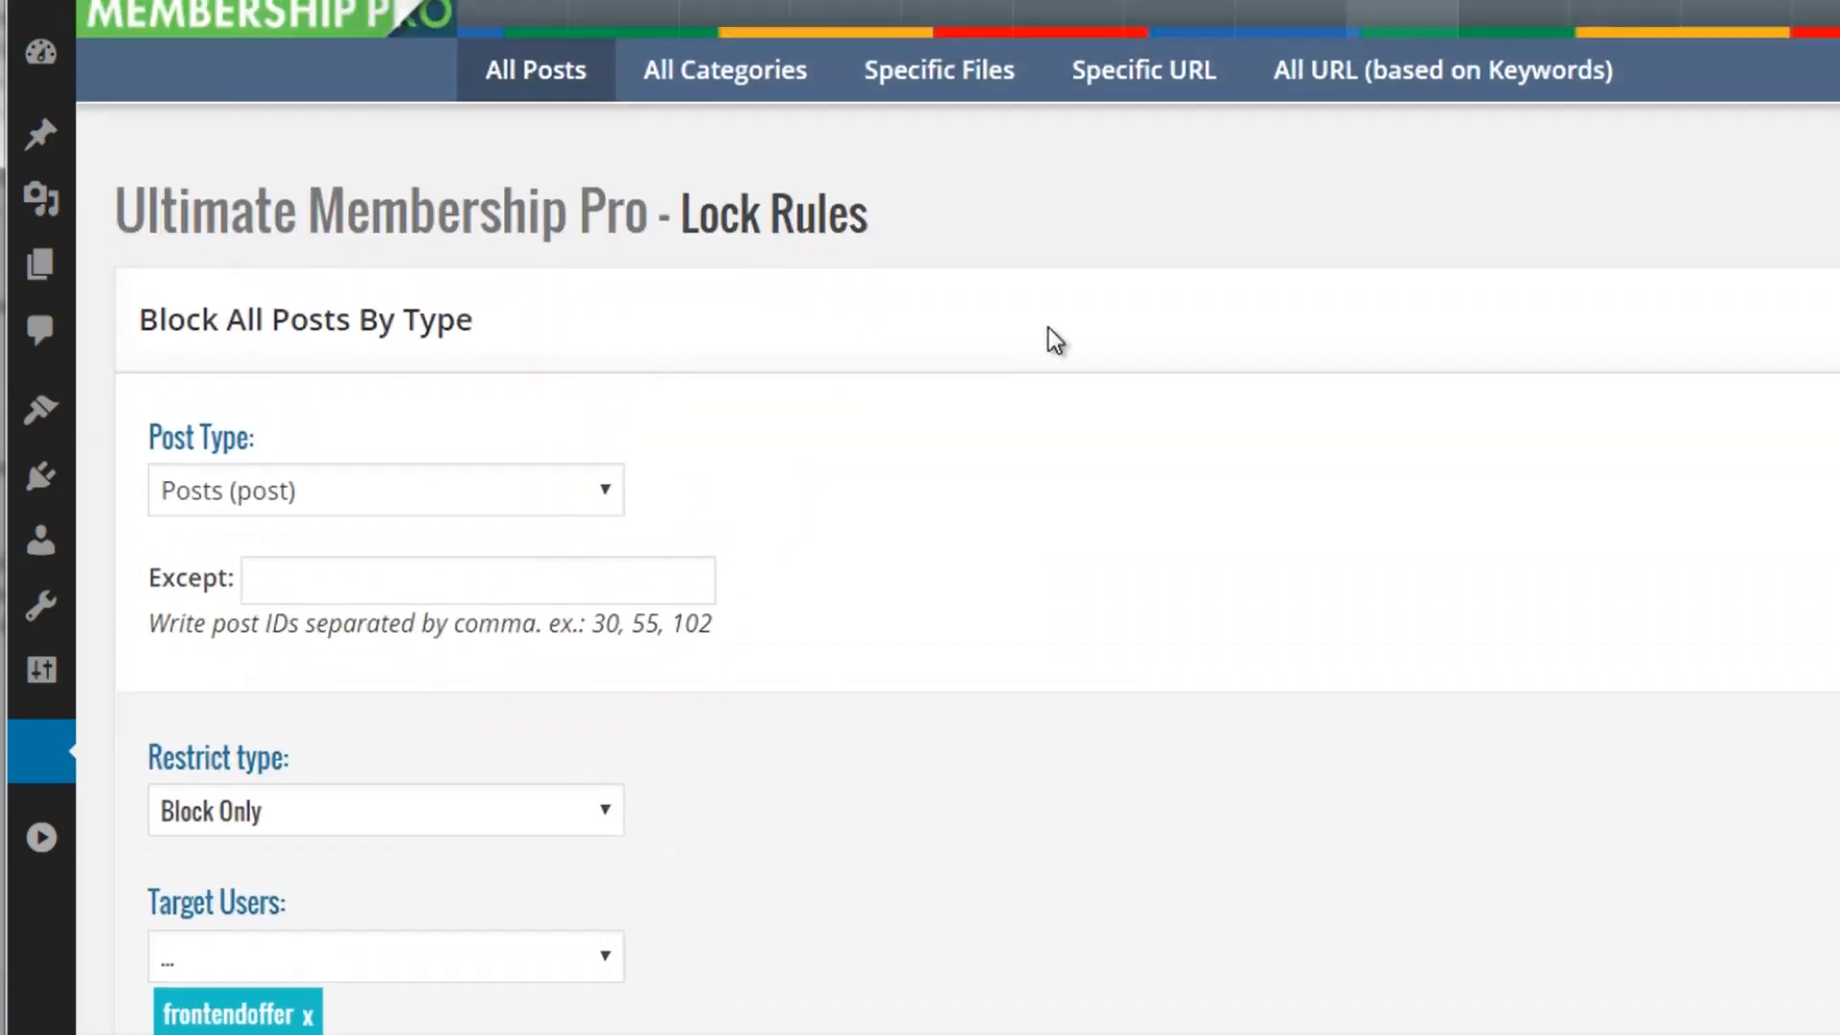
pyautogui.click(1514, 125)
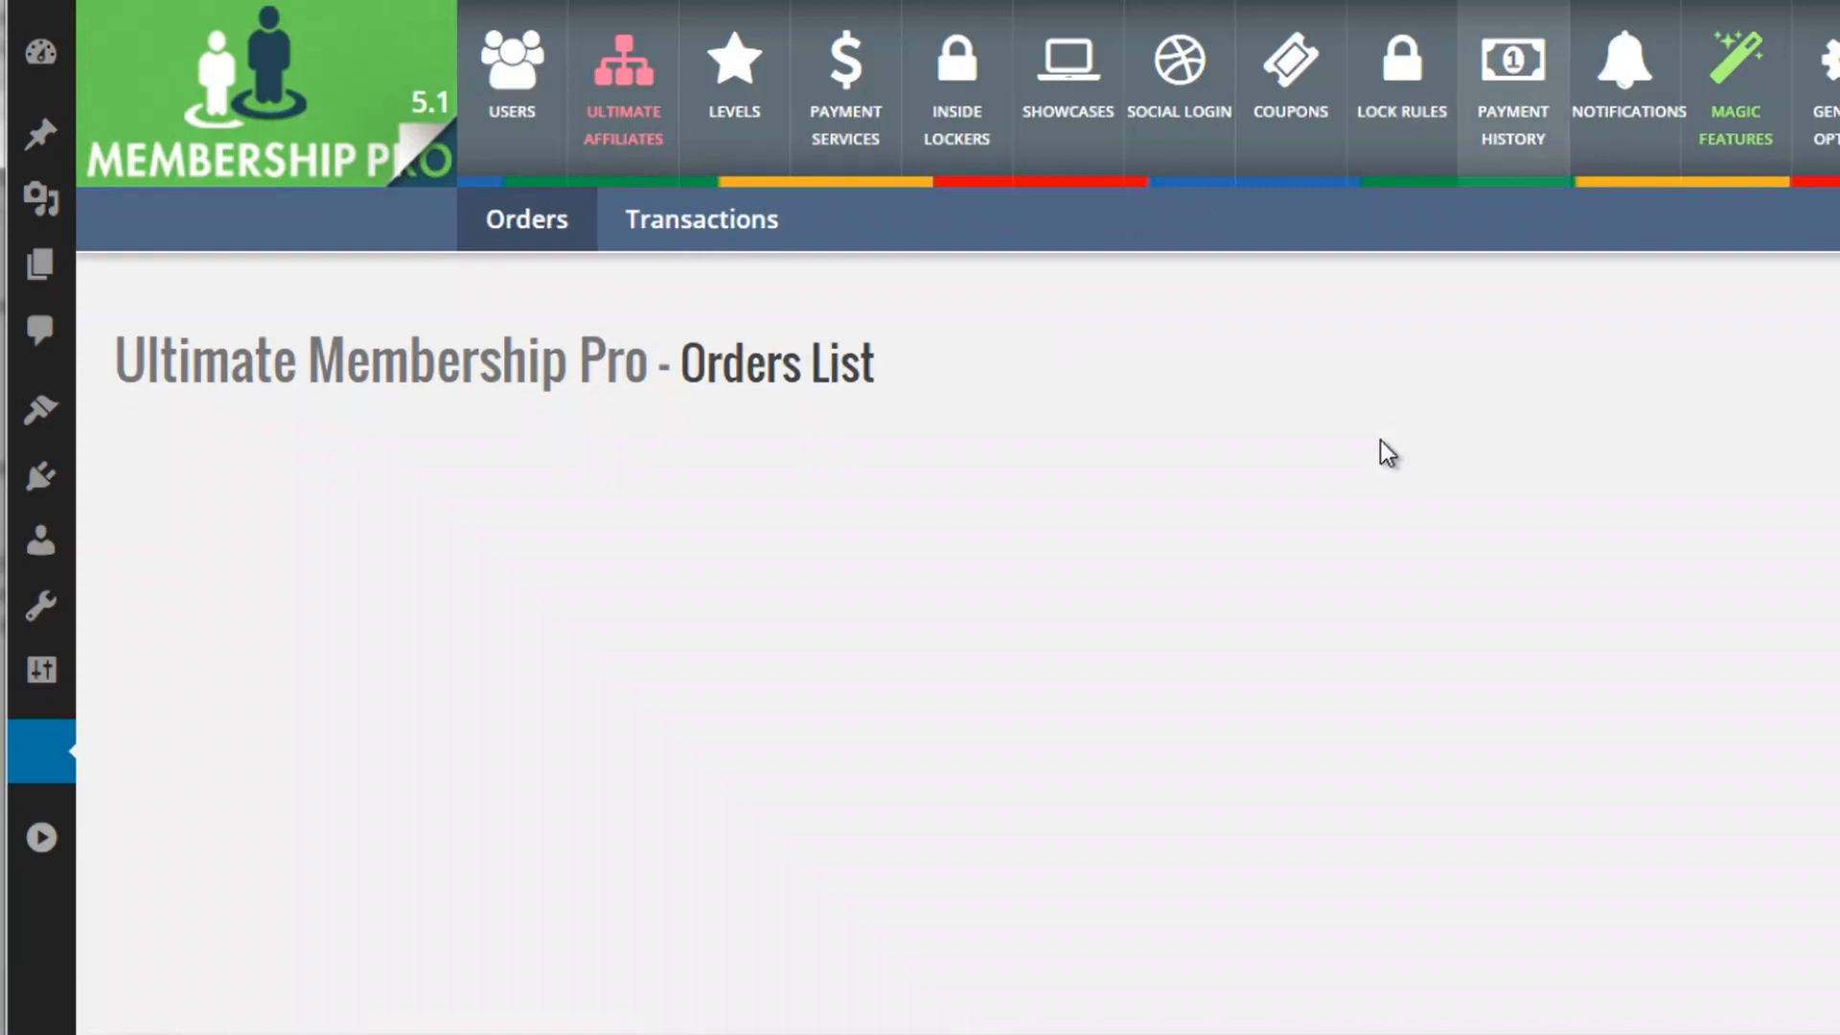
pyautogui.click(1587, 125)
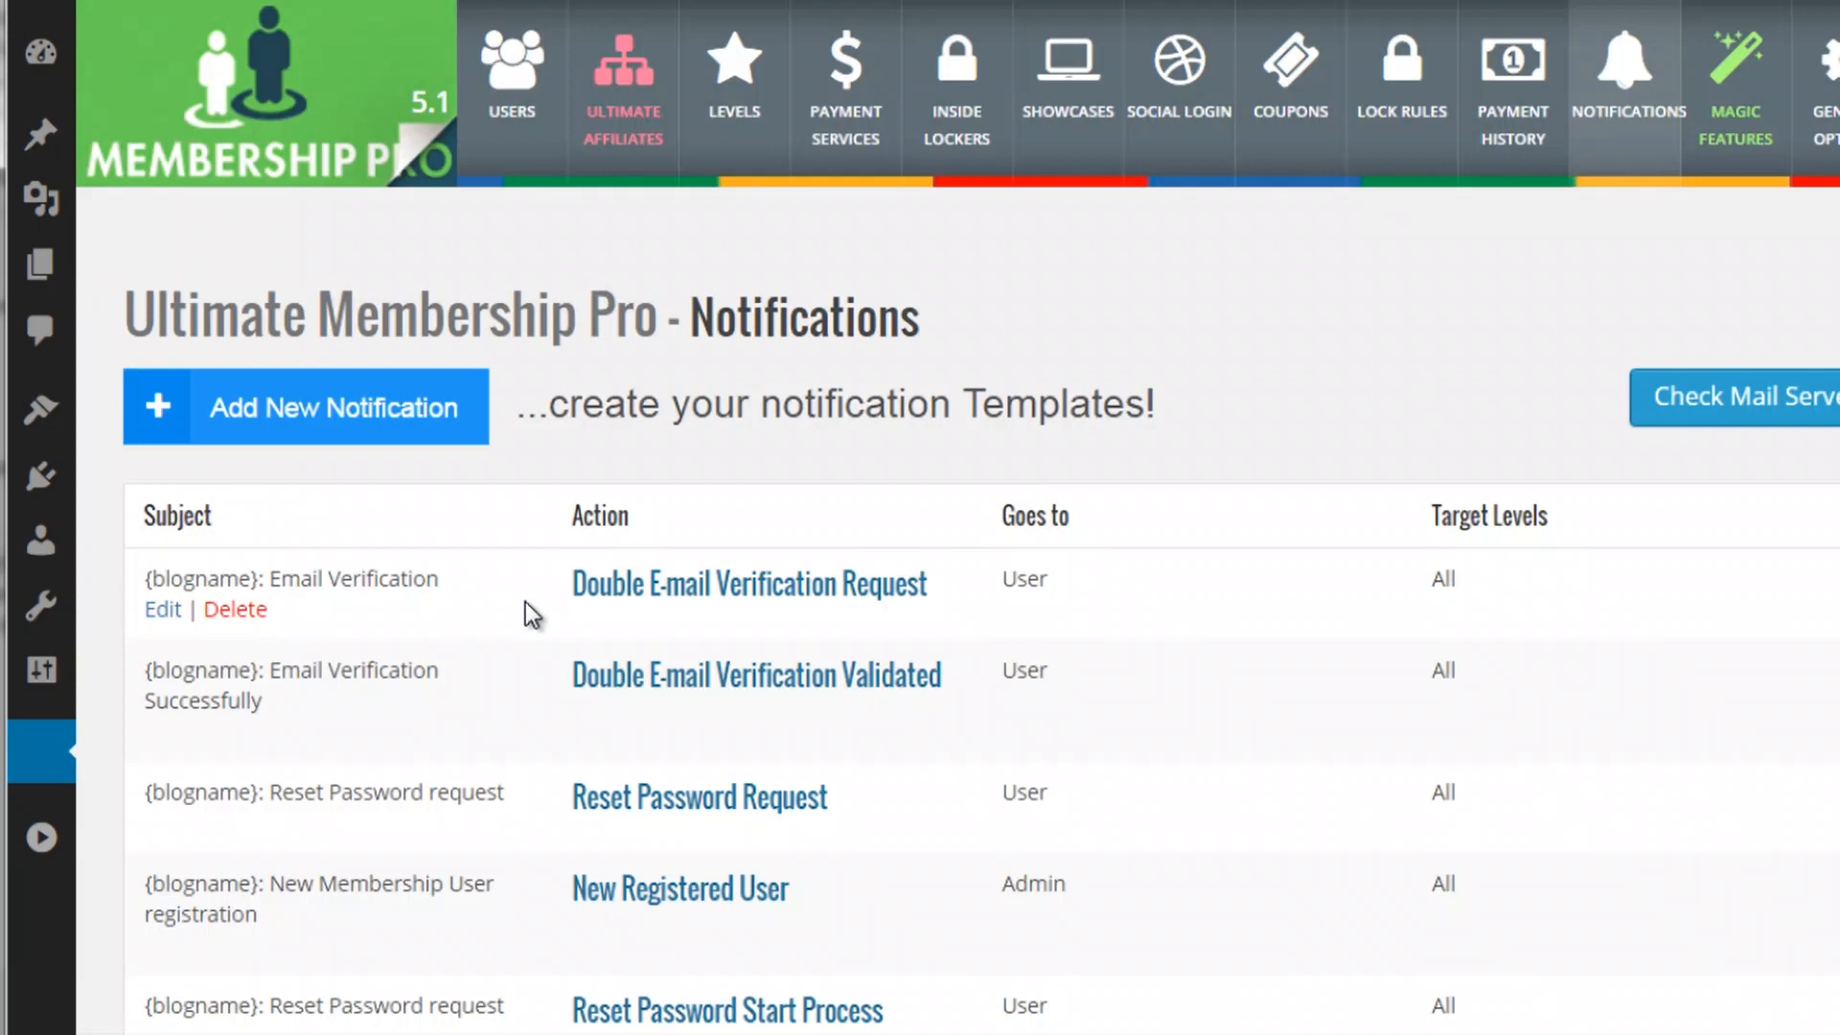
pyautogui.scroll(-2, 525, 602)
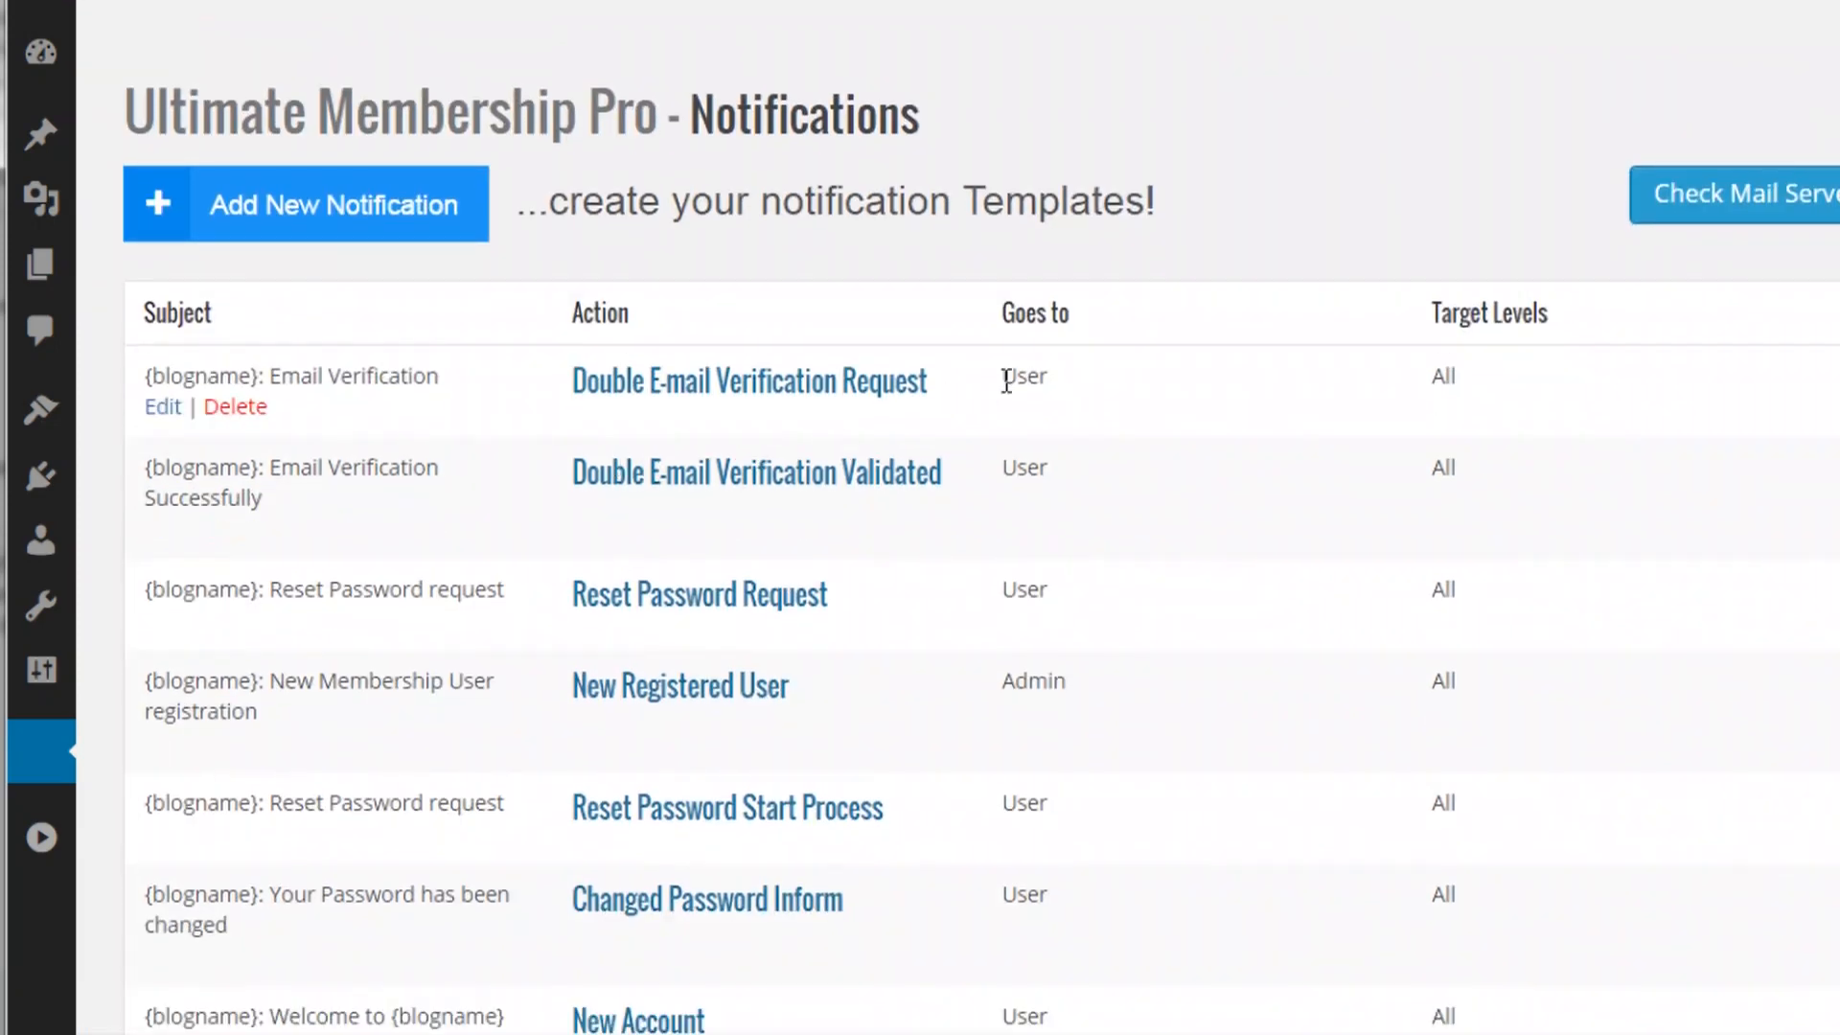
pyautogui.scroll(-2, 1065, 412)
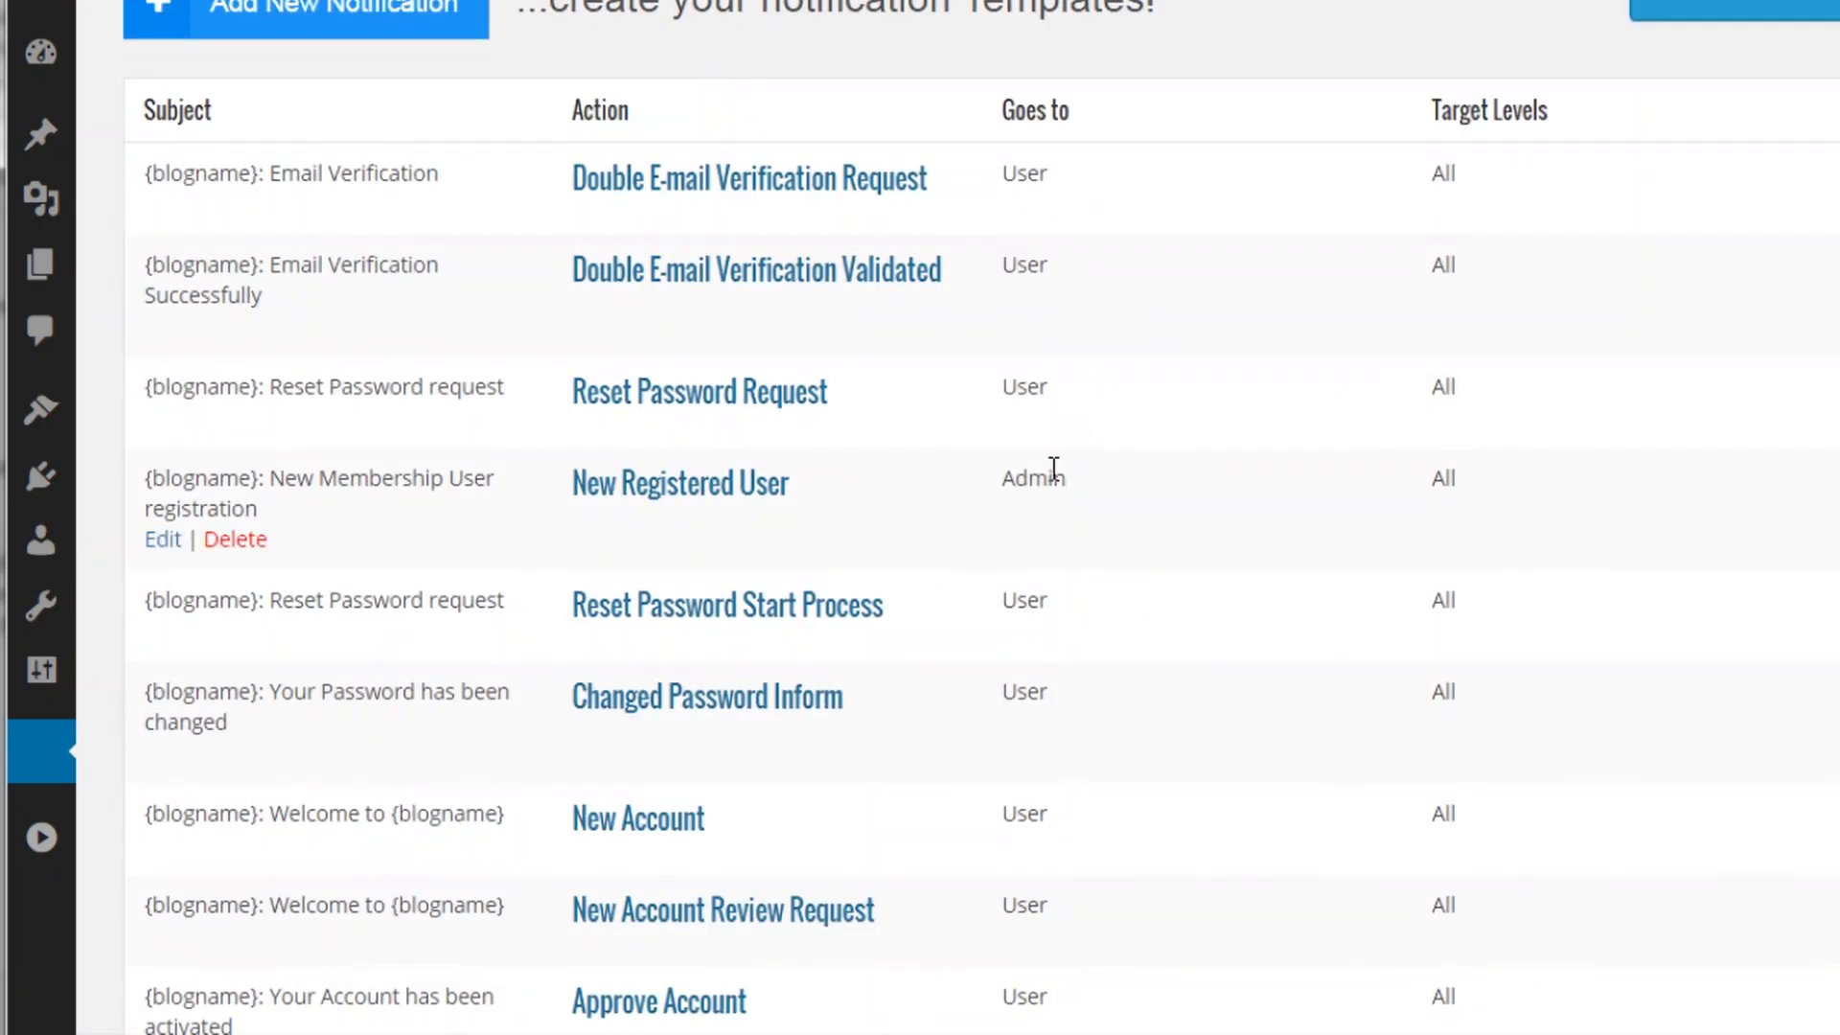
# - Look over the remaining notification templates, and browse the modules on the Magic Features page
pyautogui.scroll(-5, 1053, 469)
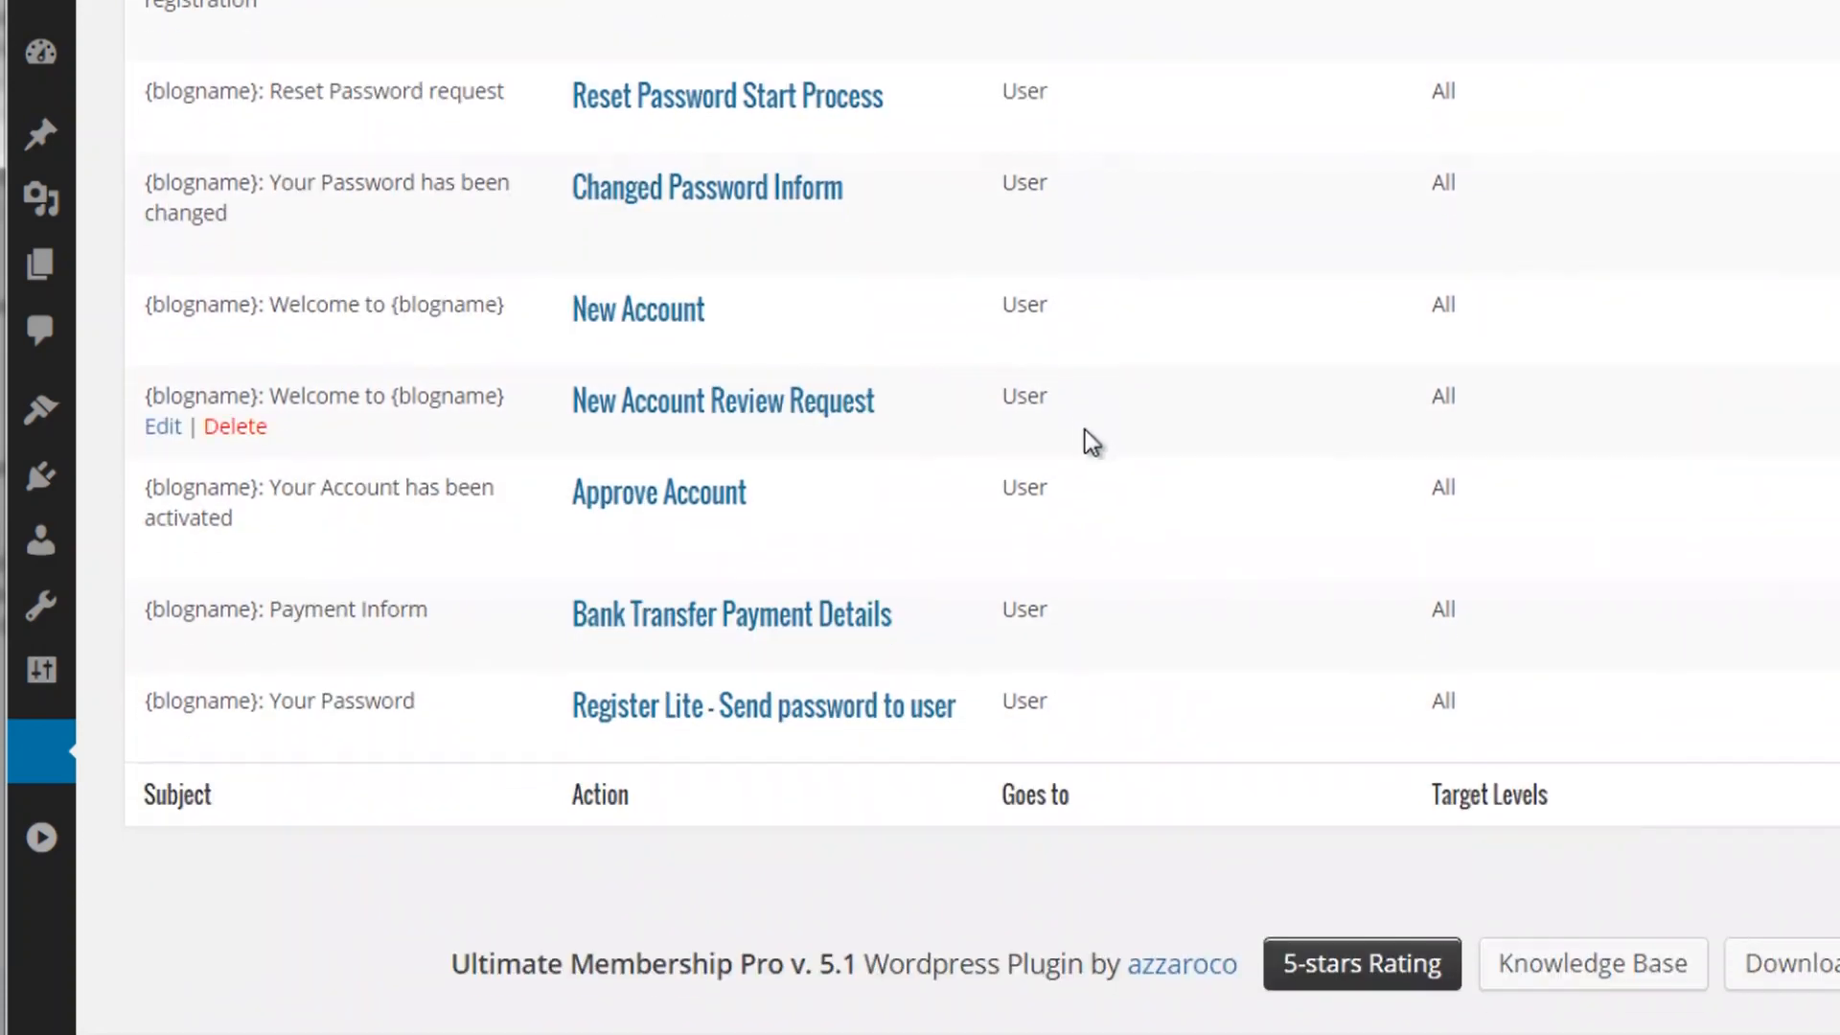
pyautogui.scroll(8, 1085, 434)
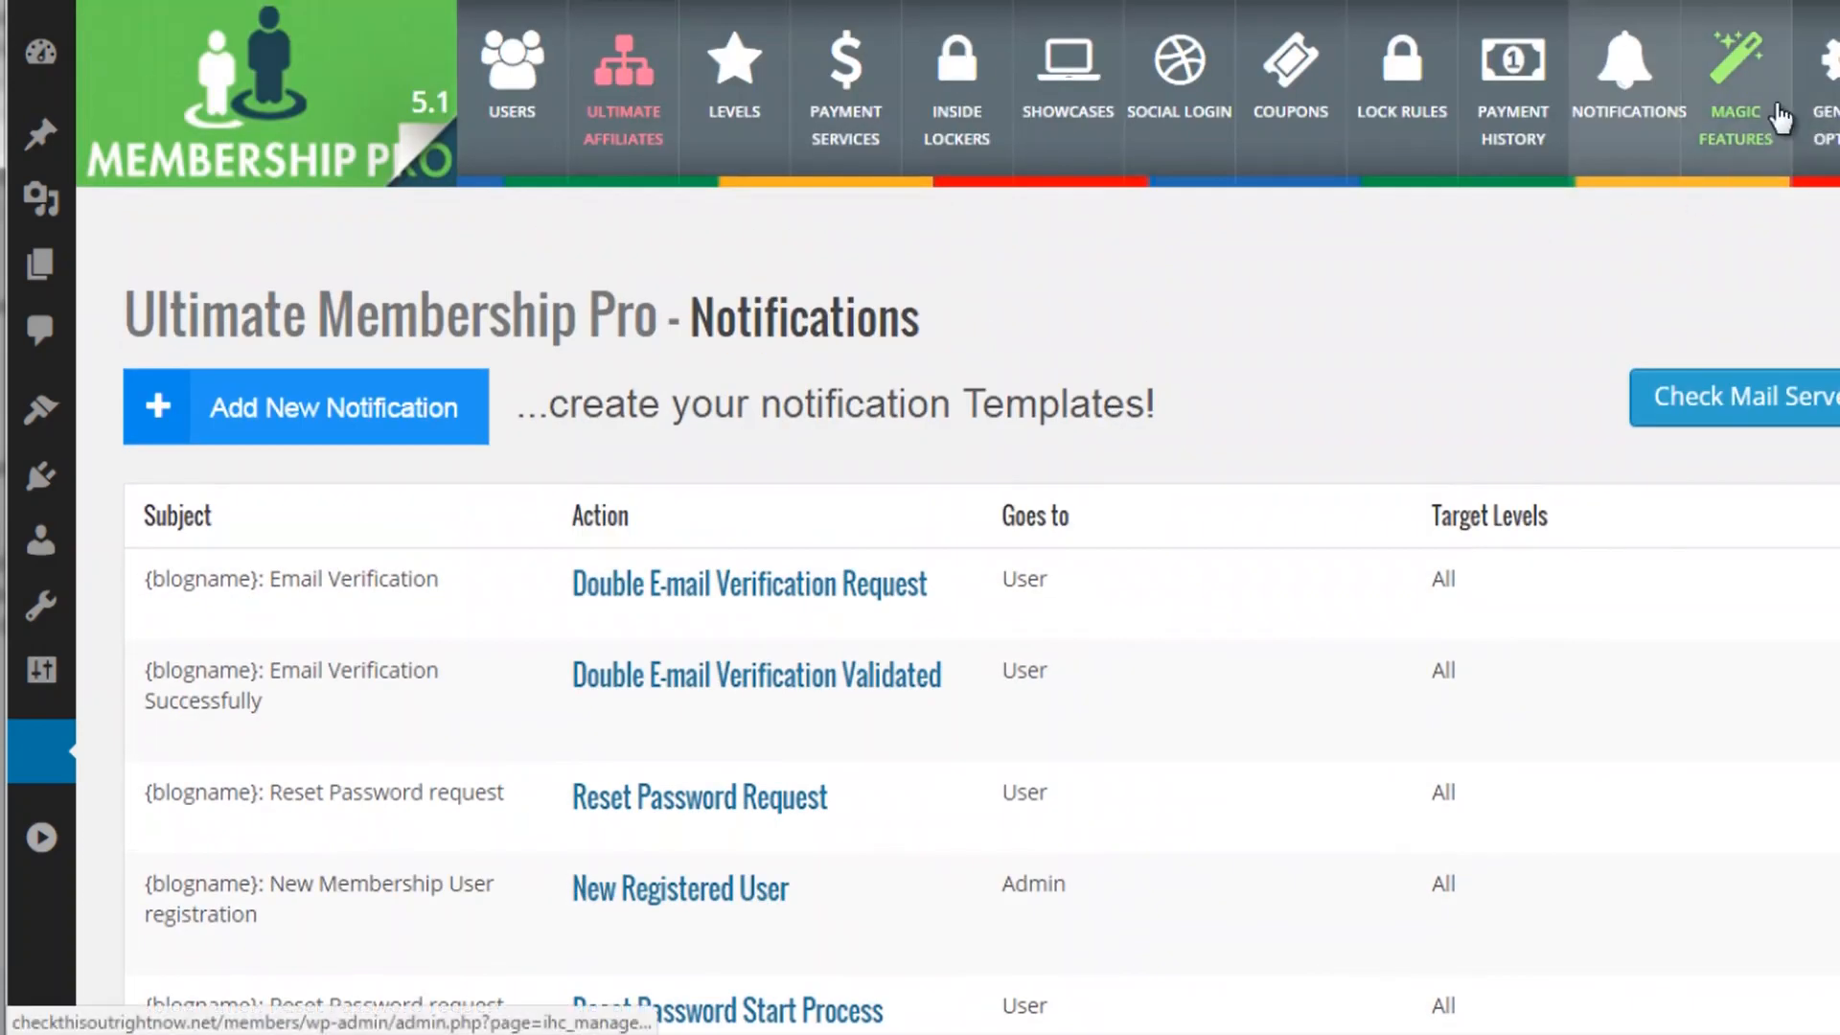
pyautogui.click(1730, 113)
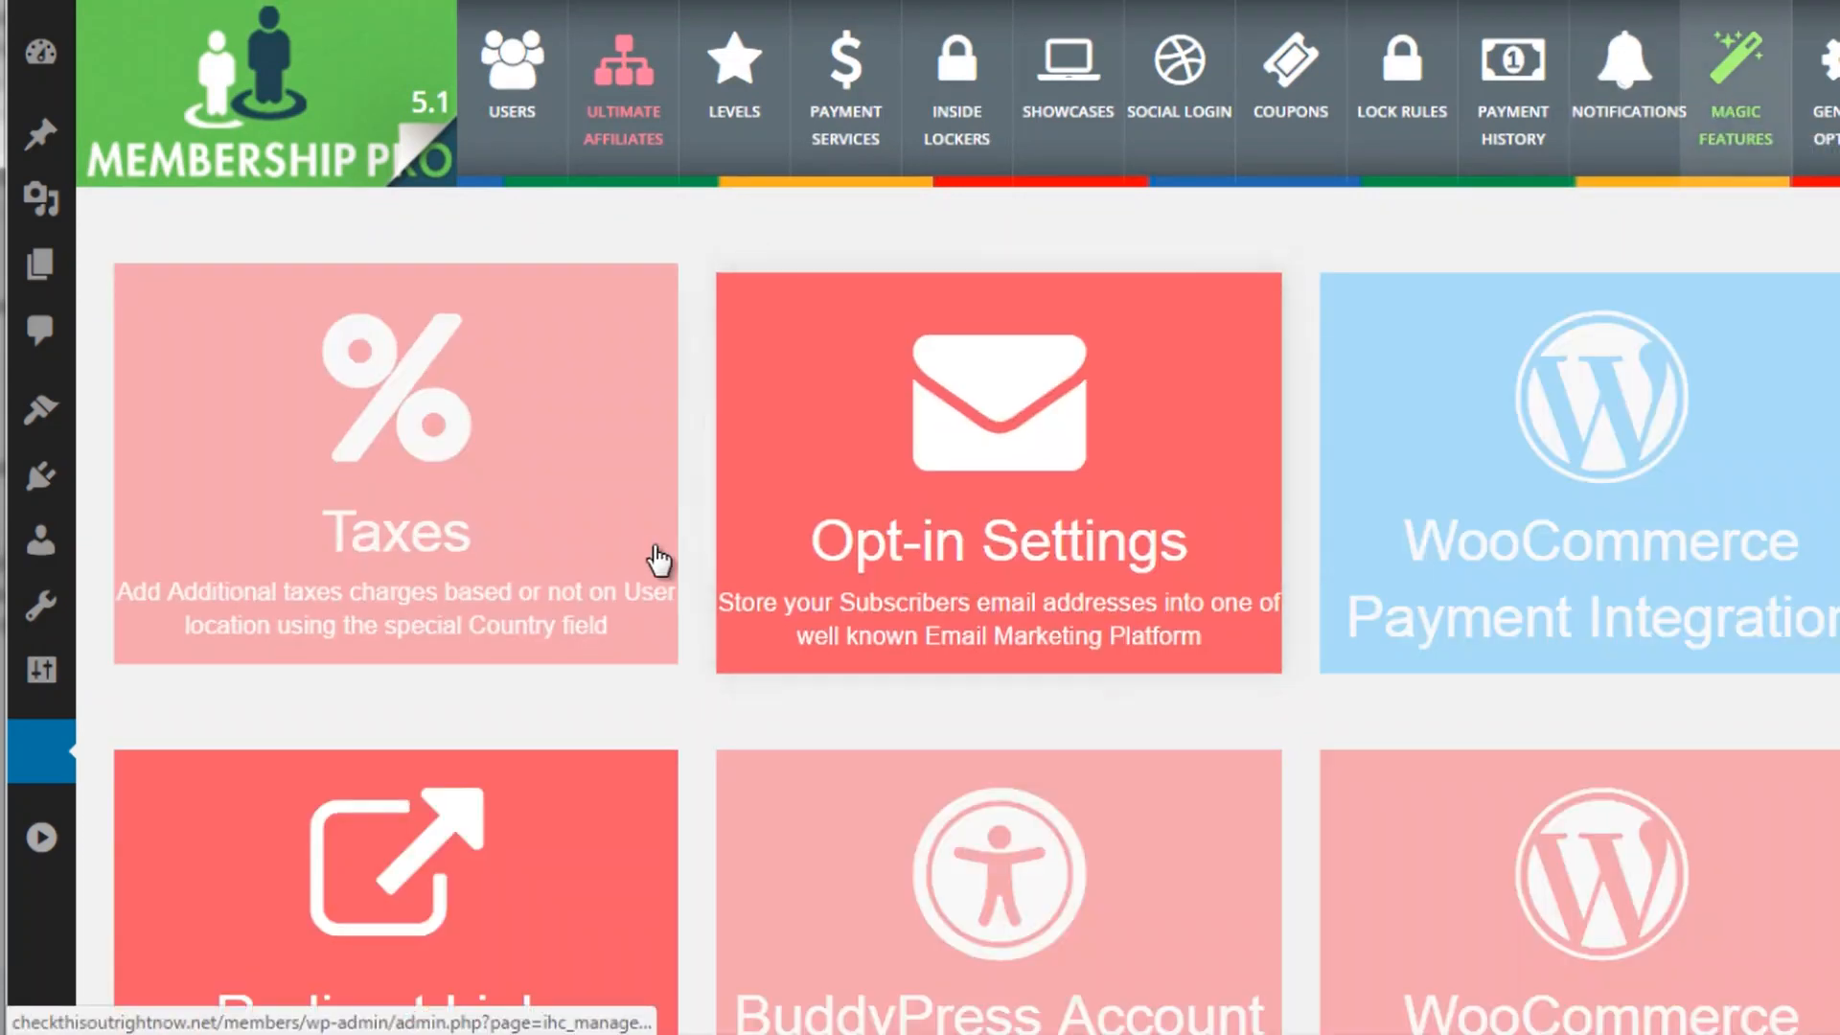
pyautogui.scroll(-7, 692, 472)
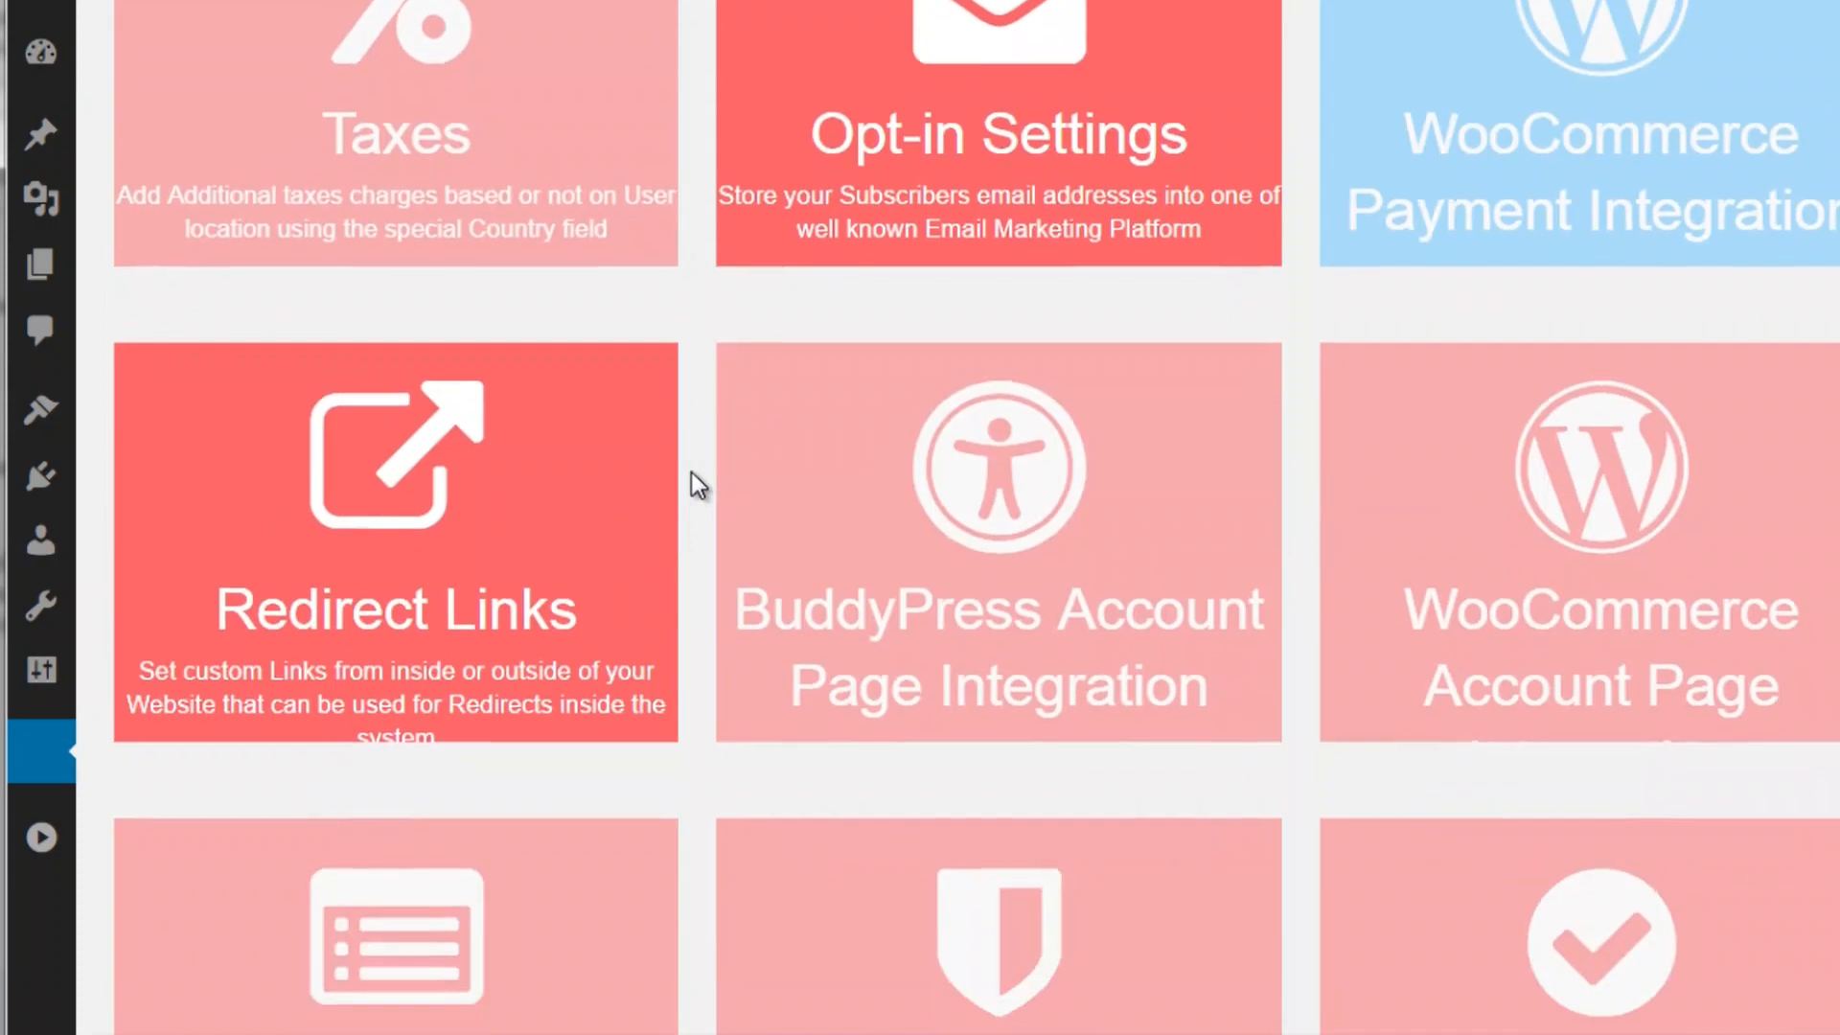
pyautogui.scroll(-7, 693, 473)
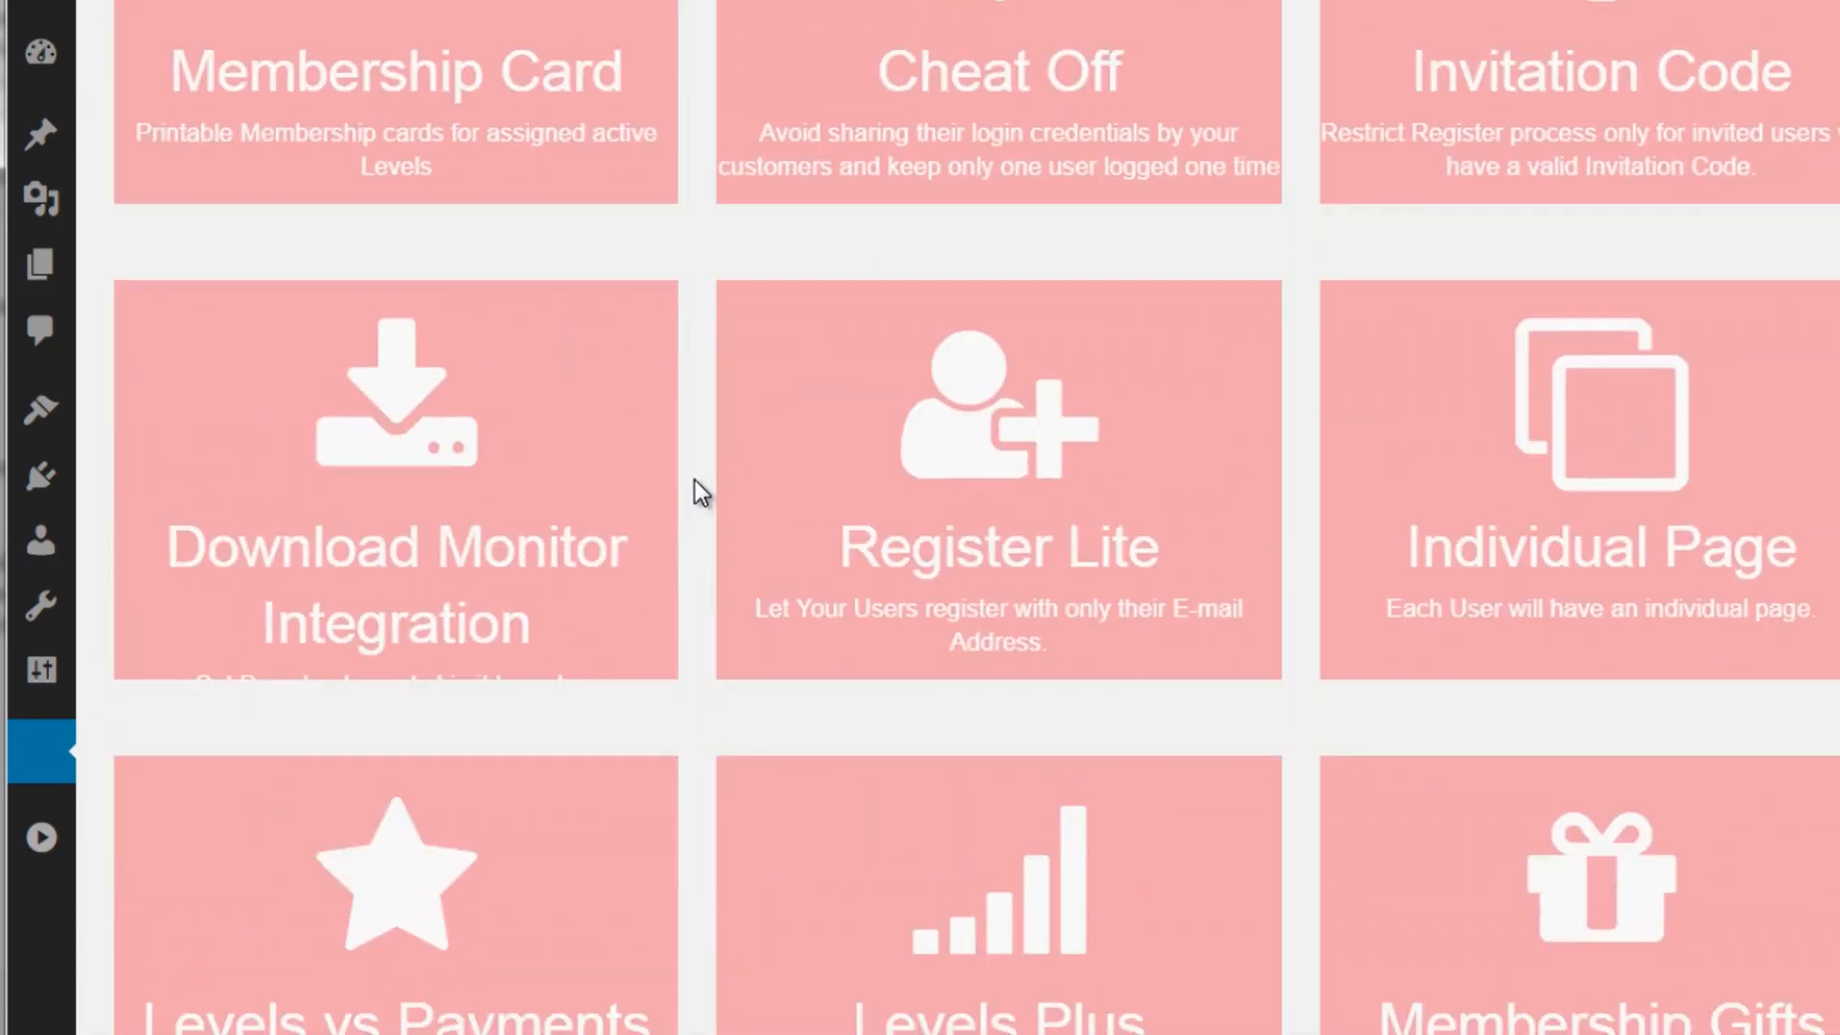
pyautogui.scroll(-7, 699, 482)
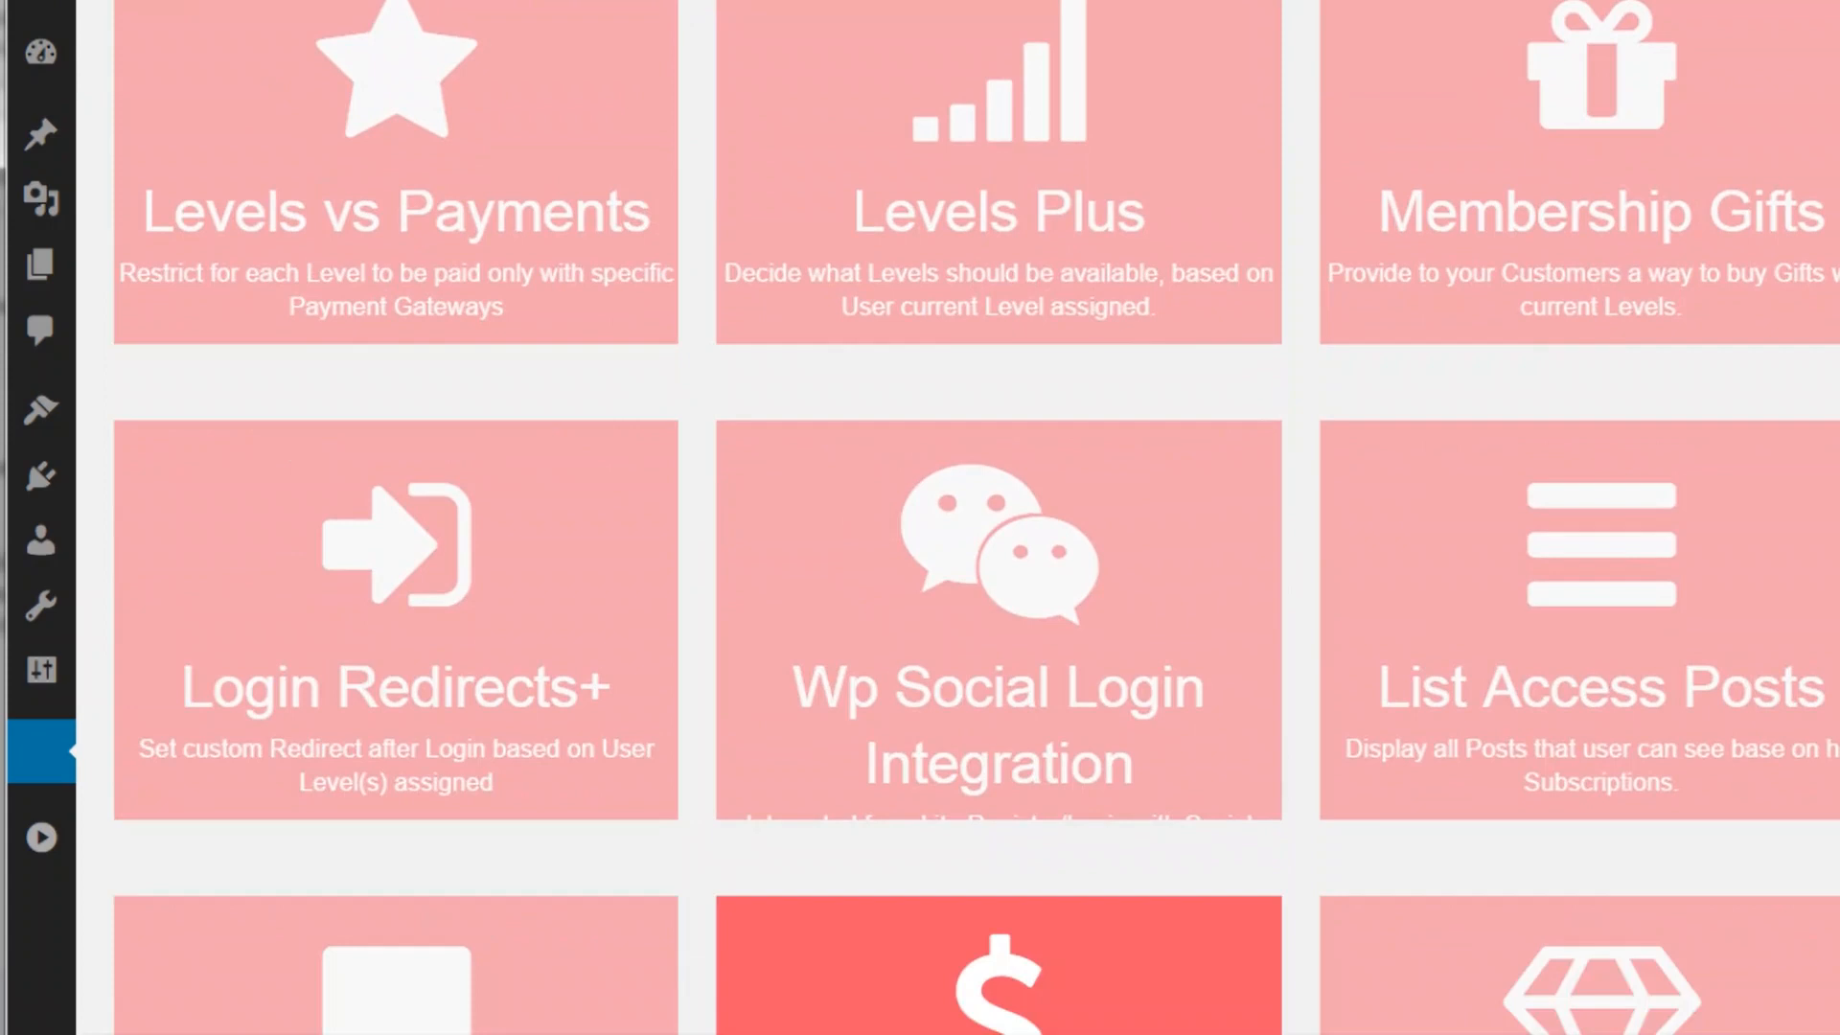
pyautogui.scroll(-8, 957, 518)
pyautogui.scroll(20, 957, 518)
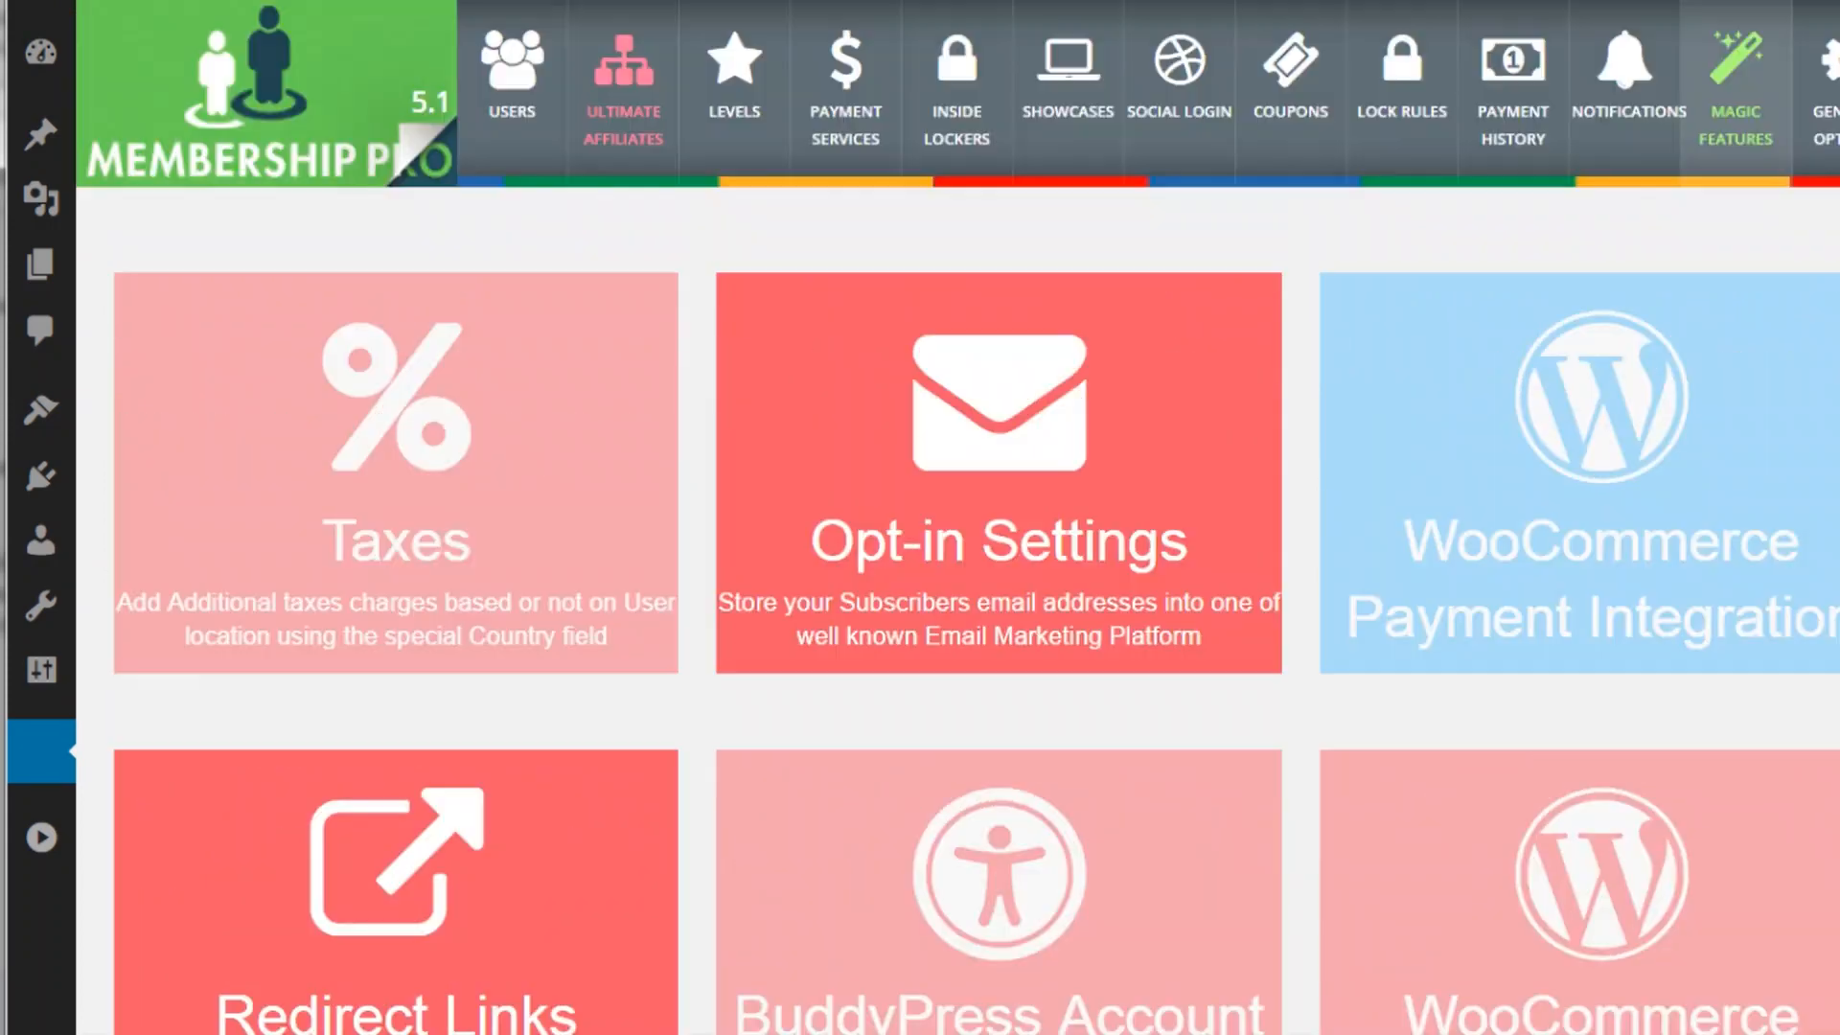
# - Review the default pages in the General Options, and view the ReCaptcha public and private key settings
pyautogui.click(1823, 115)
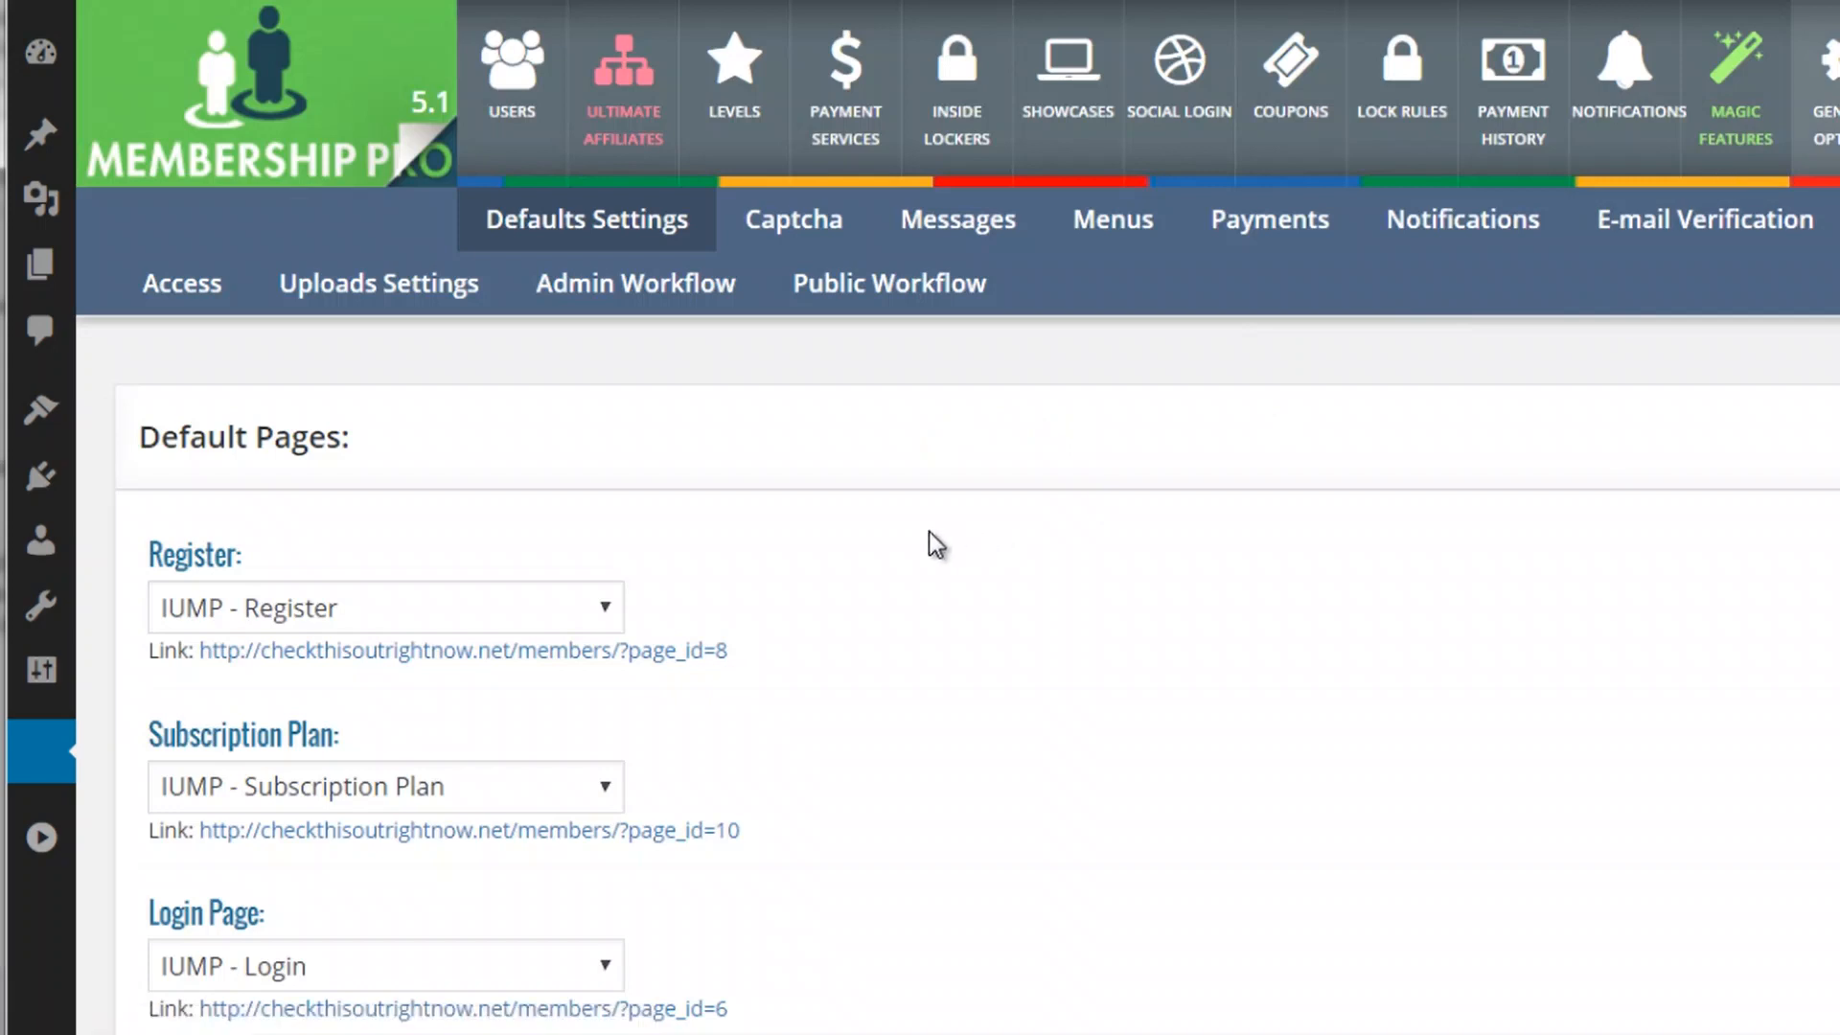
pyautogui.scroll(-2, 927, 544)
pyautogui.scroll(2, 920, 532)
pyautogui.click(793, 168)
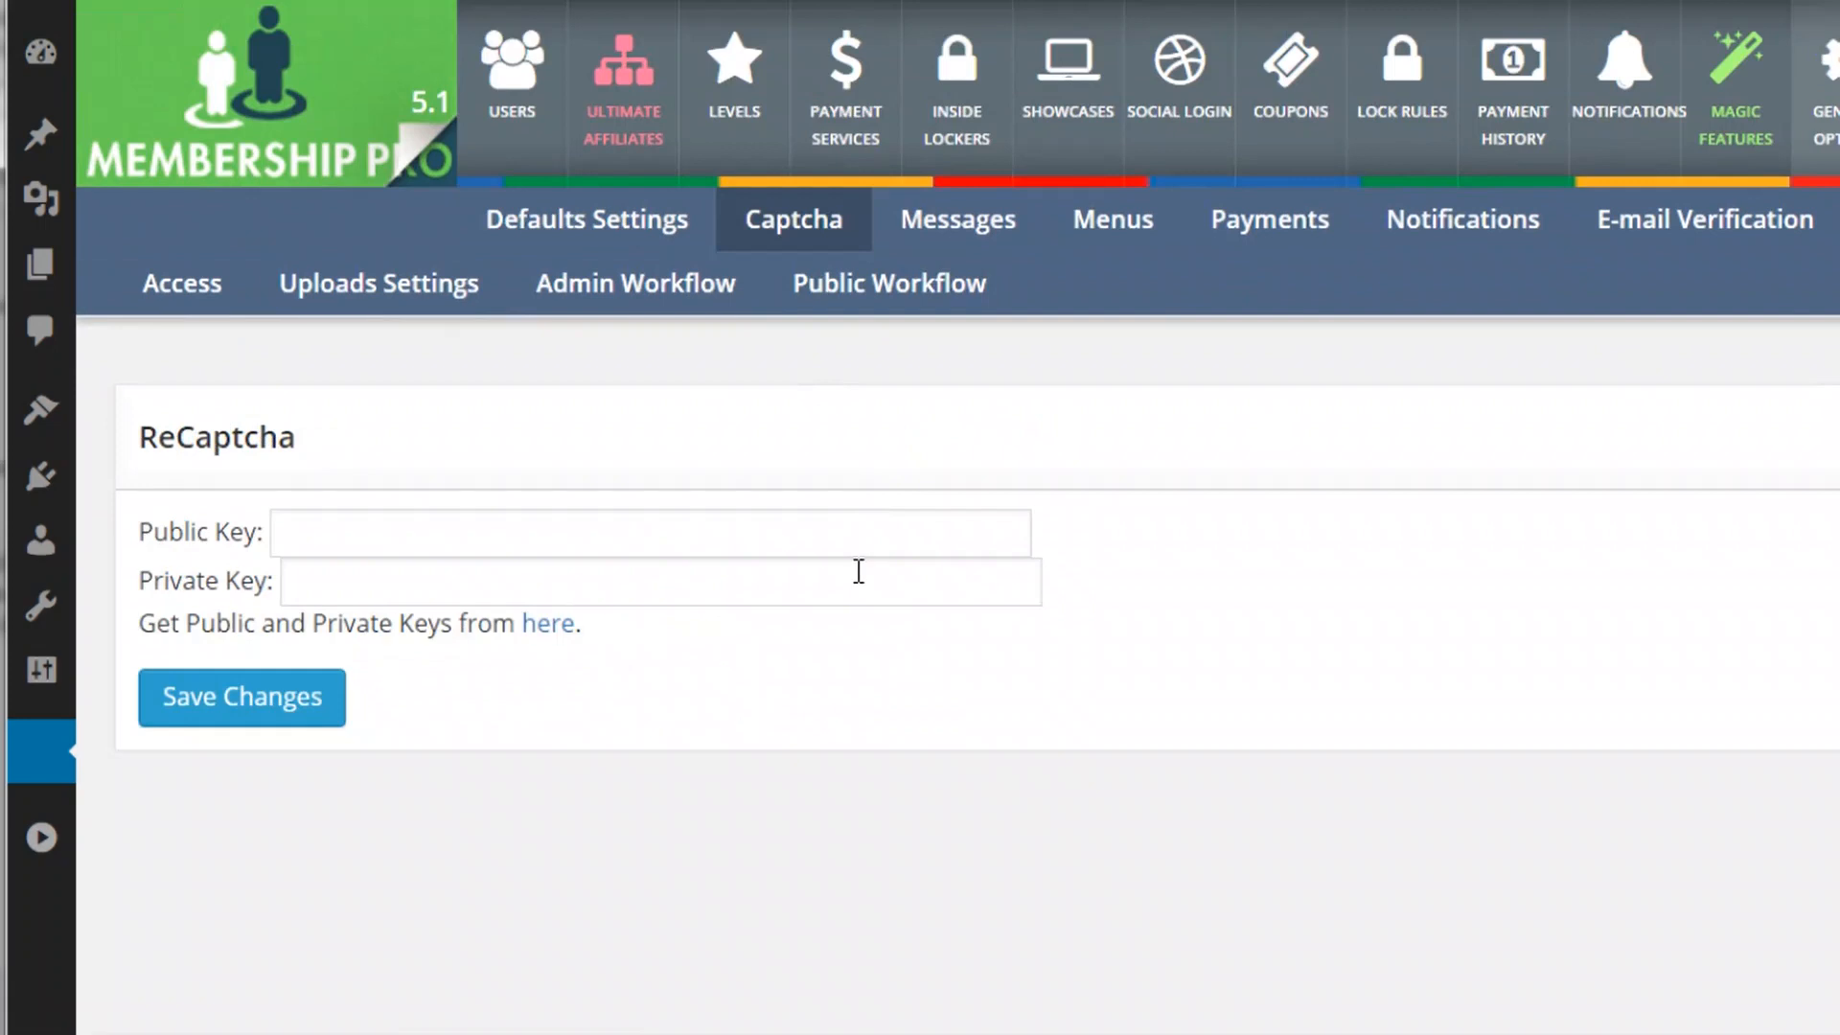
pyautogui.moveTo(140, 388); pyautogui.dragTo(322, 394)
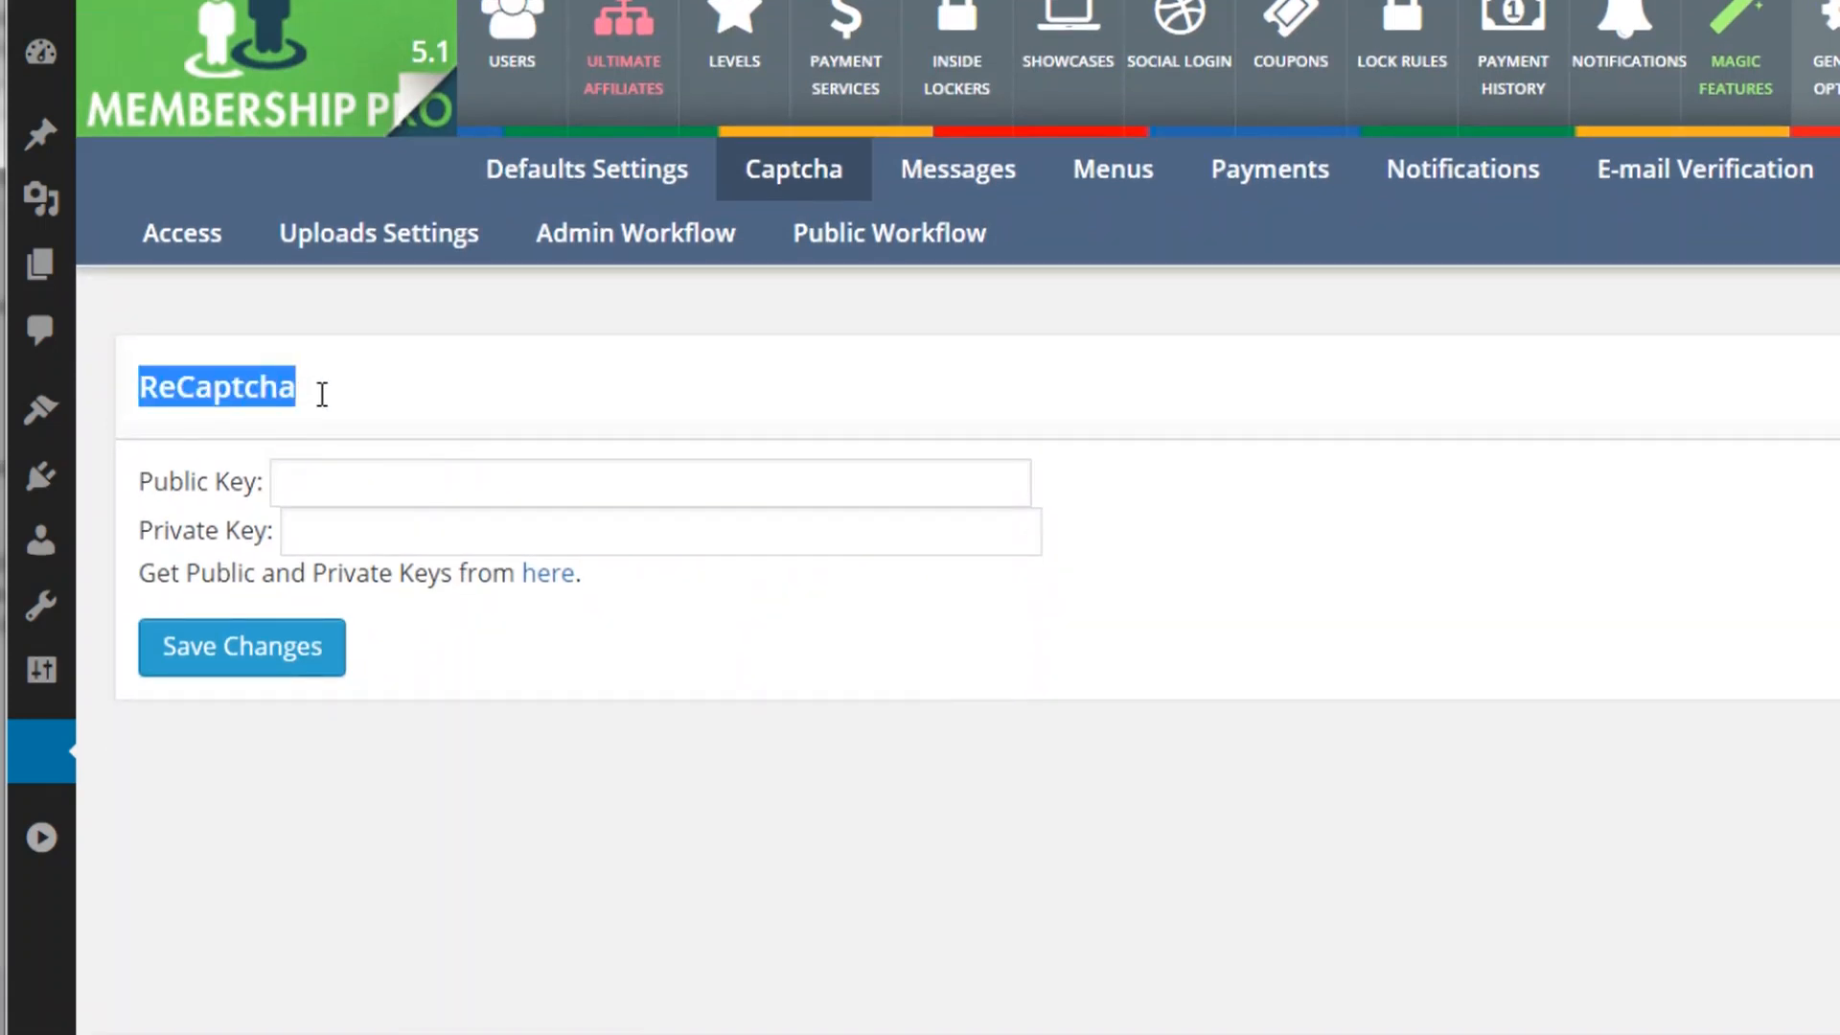
# - View the custom update message under Messages and the menu selection under Menus in the General Options
pyautogui.click(957, 169)
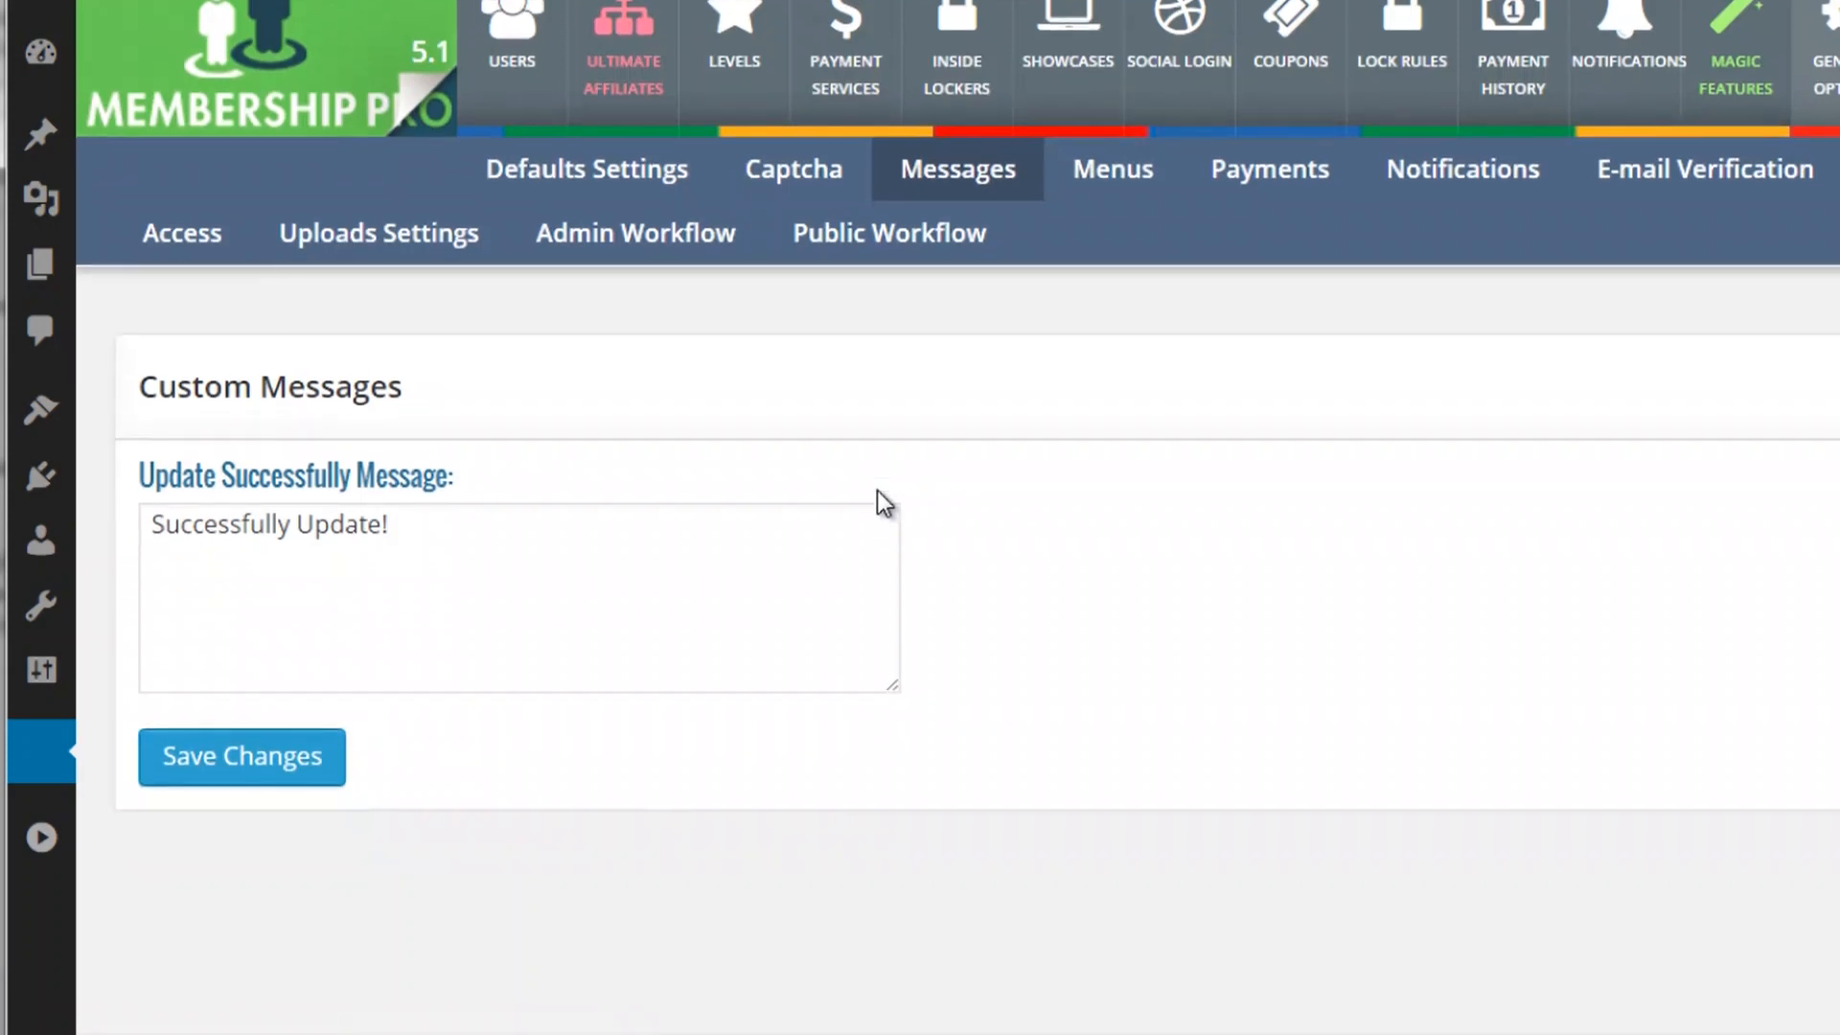
pyautogui.click(549, 547)
pyautogui.click(1165, 170)
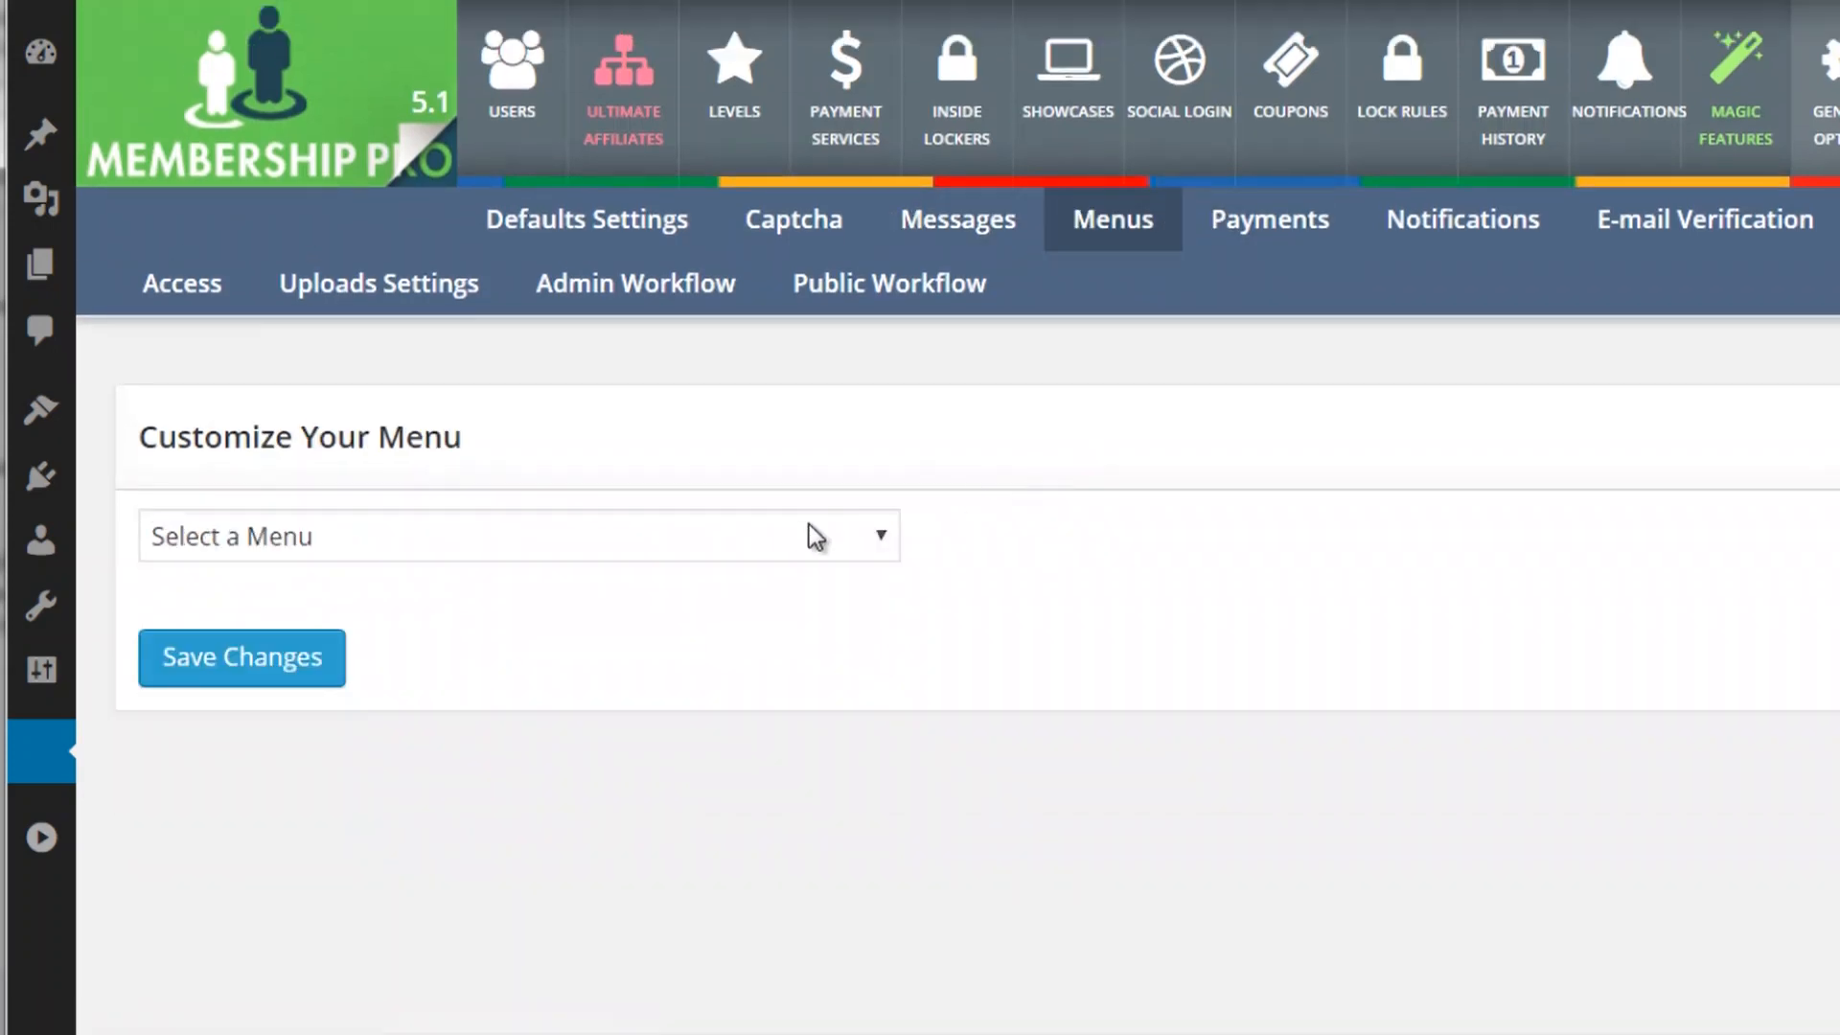
pyautogui.click(807, 526)
pyautogui.click(1265, 401)
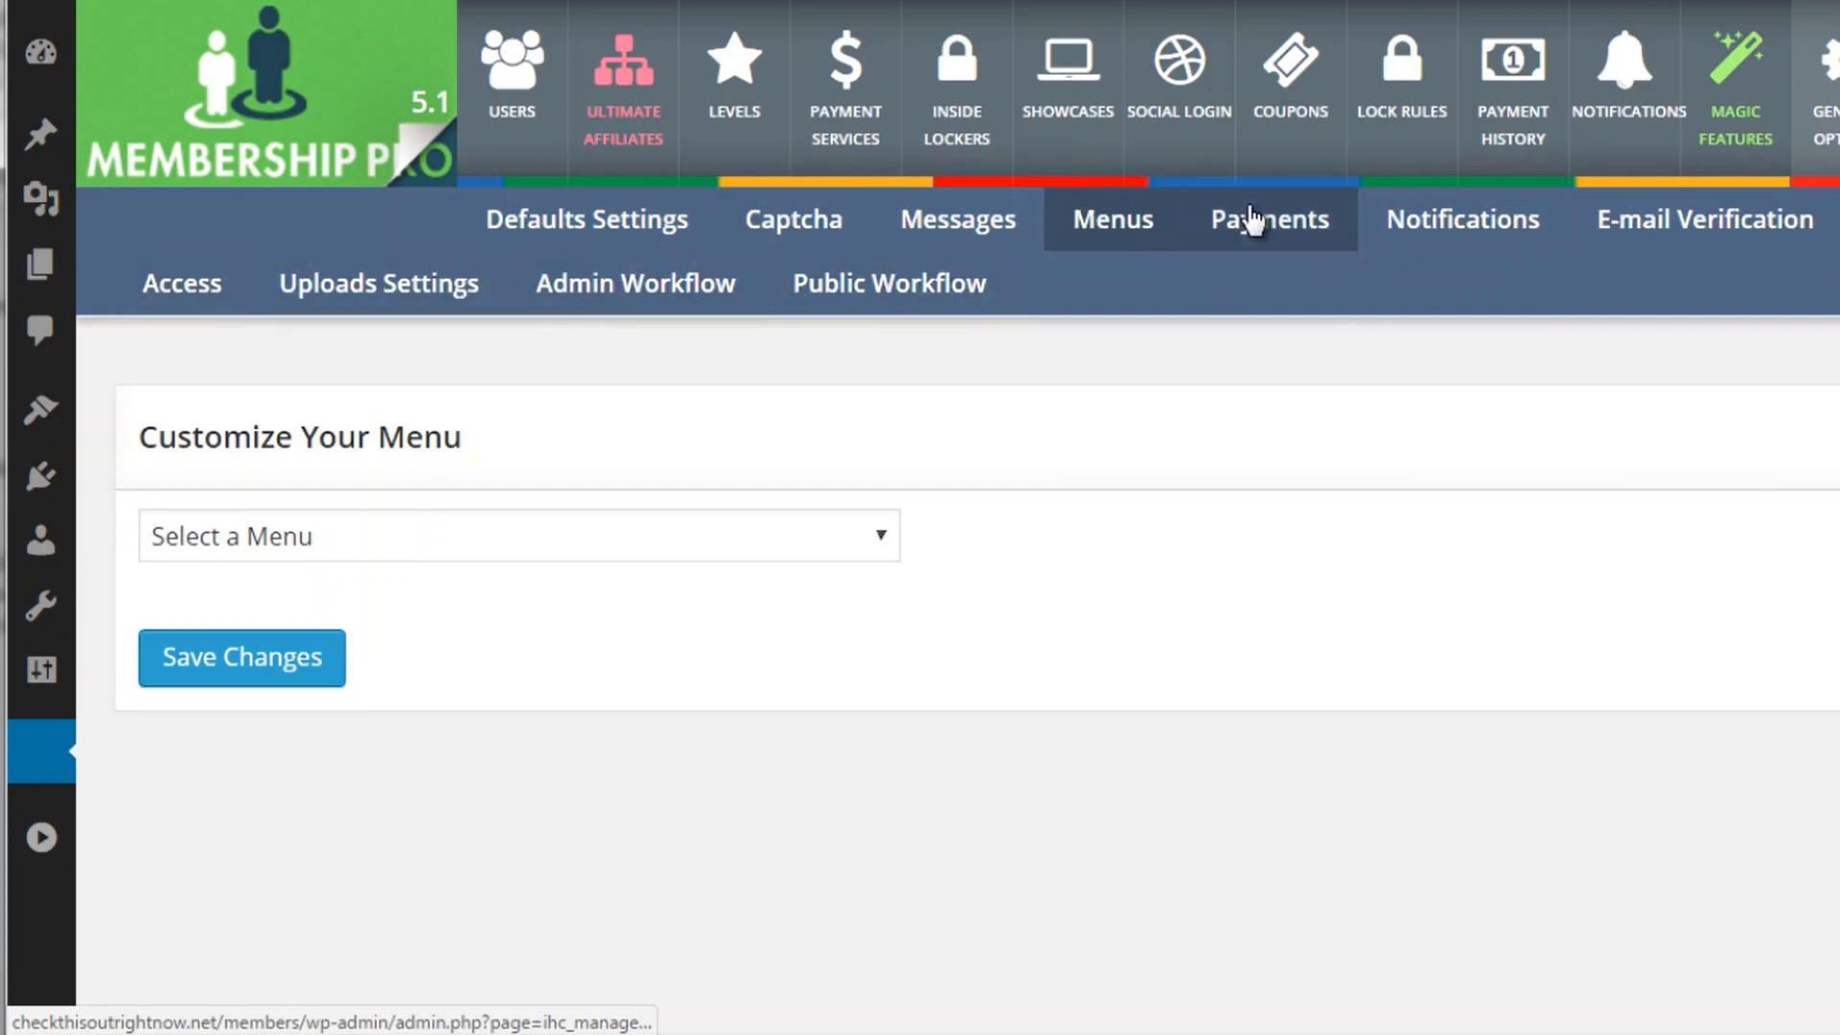
# - Look over the list of all pages and add a new page titled Front End Video - Module 1
pyautogui.click(41, 840)
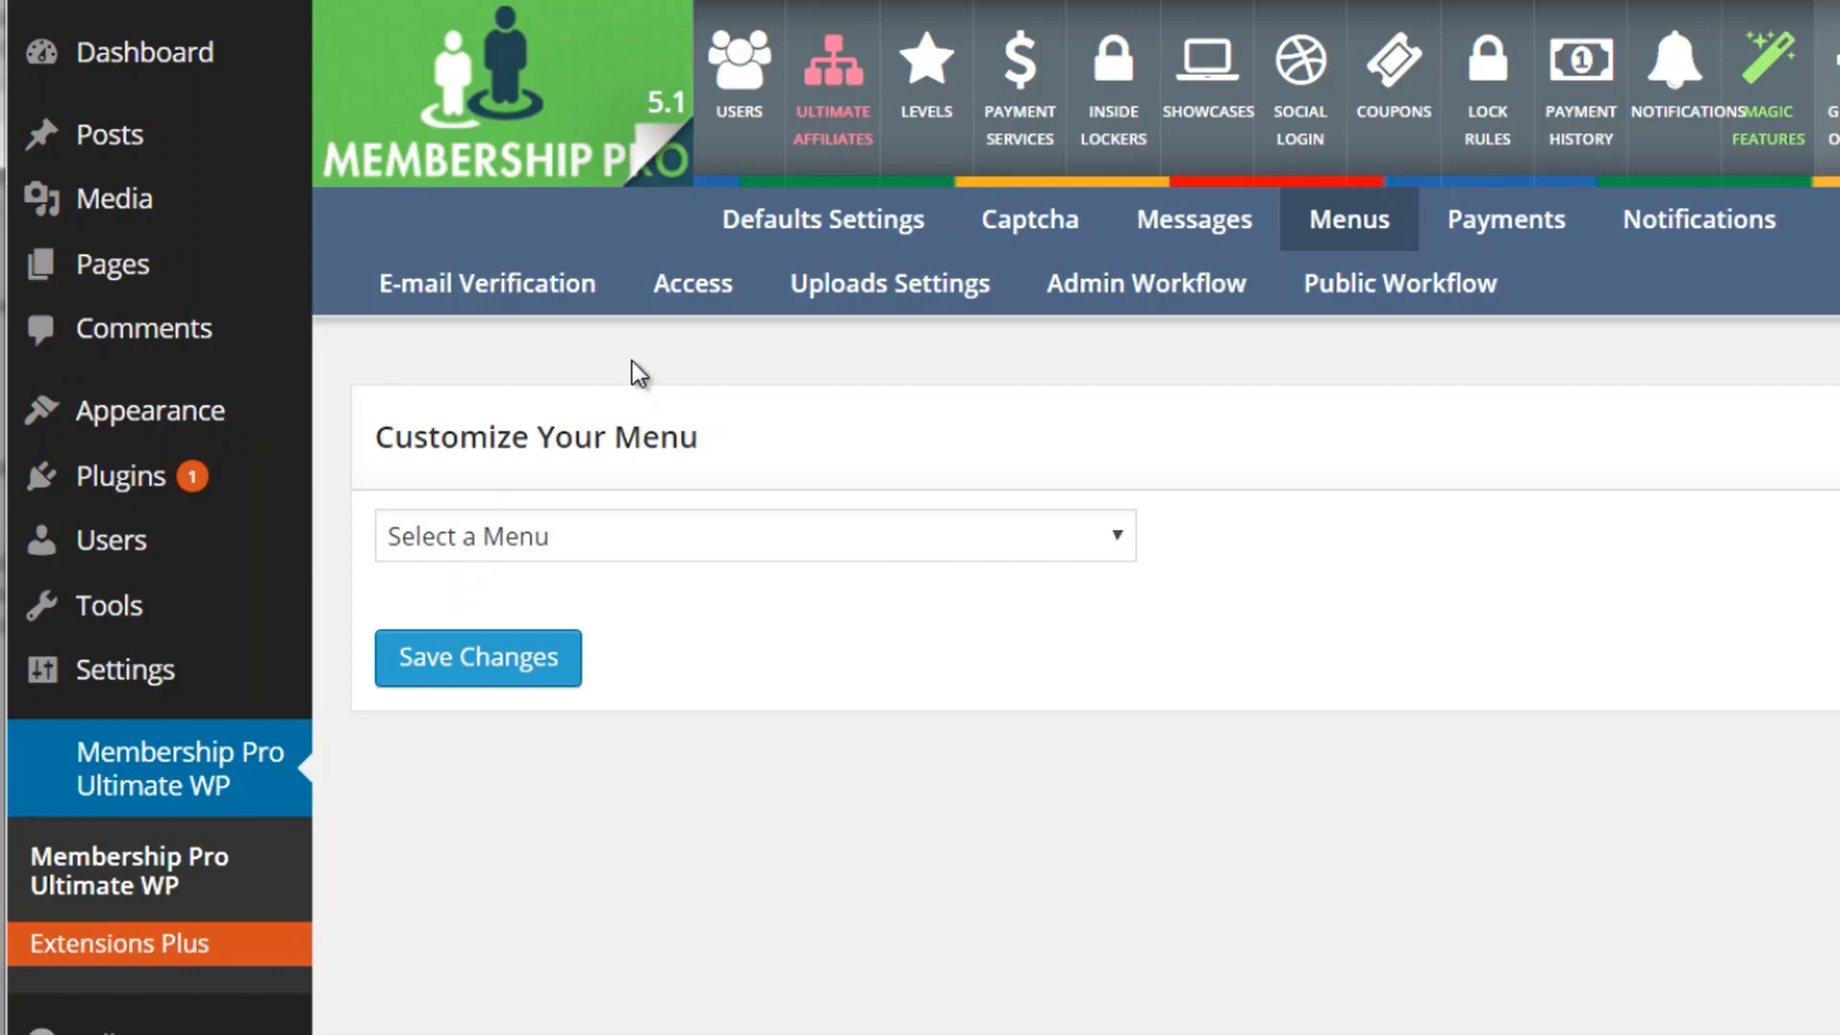
pyautogui.moveTo(307, 259)
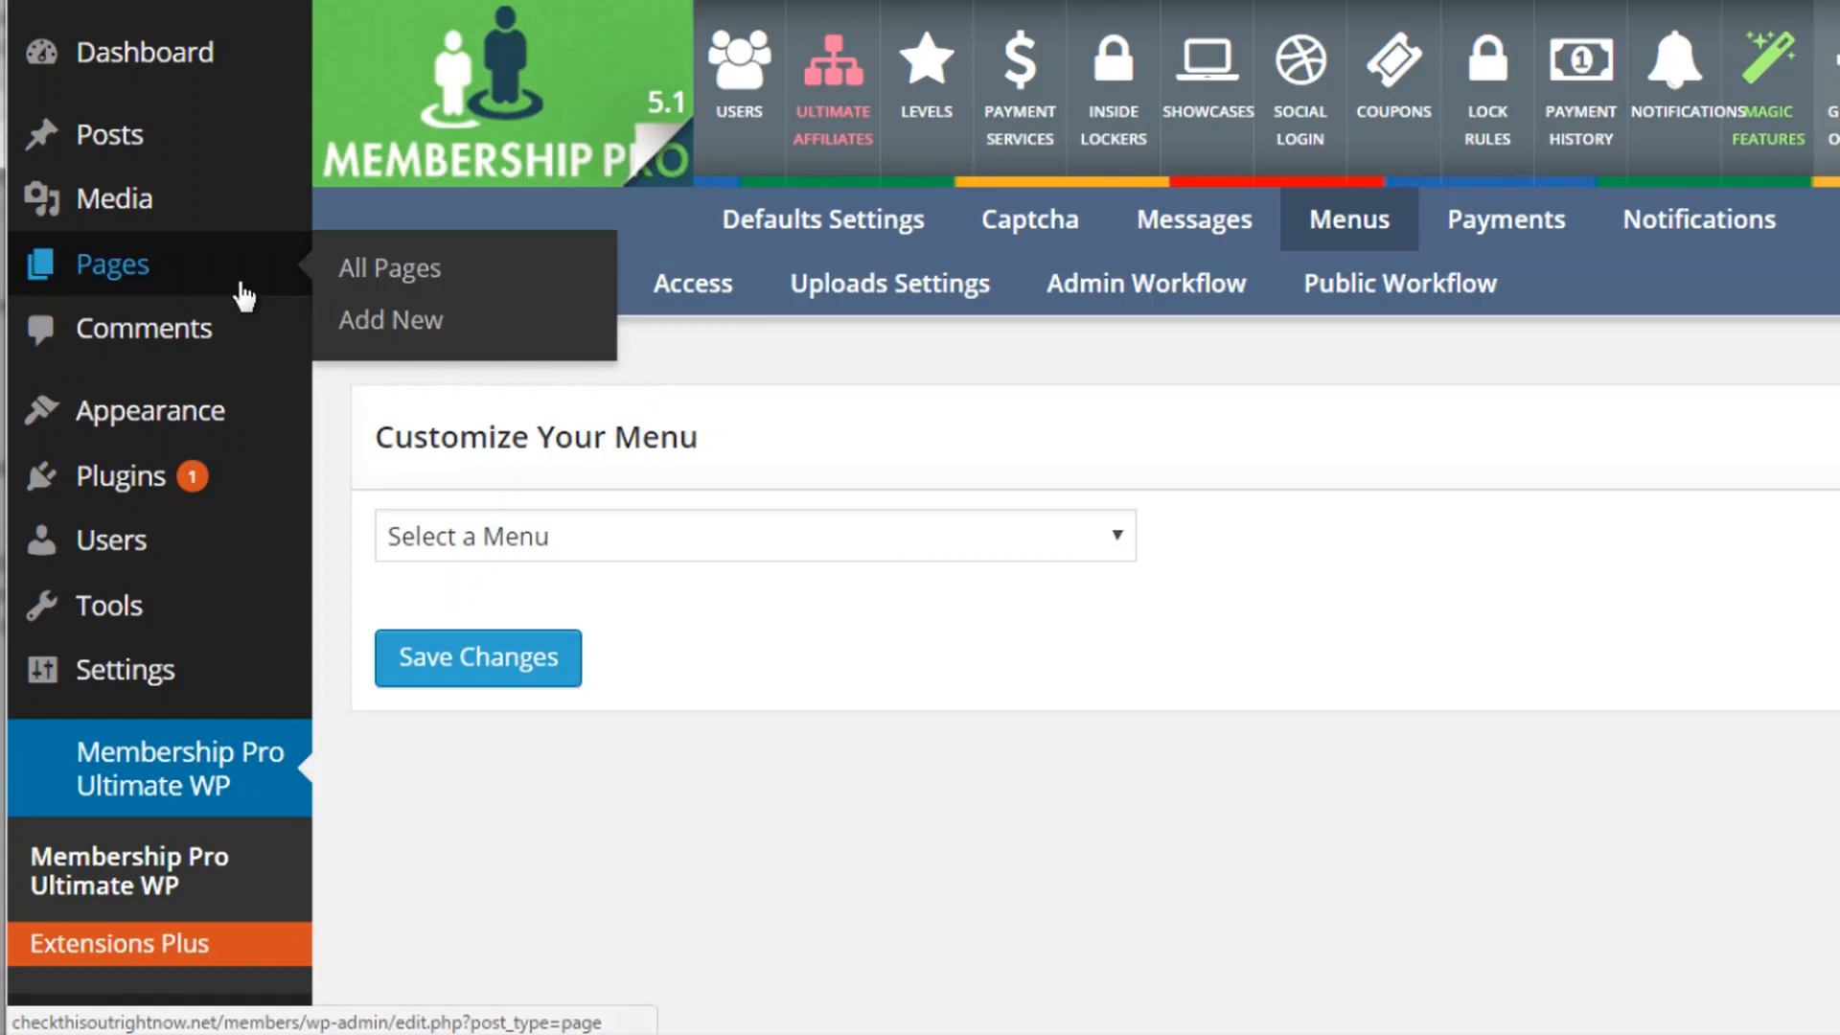
pyautogui.click(346, 272)
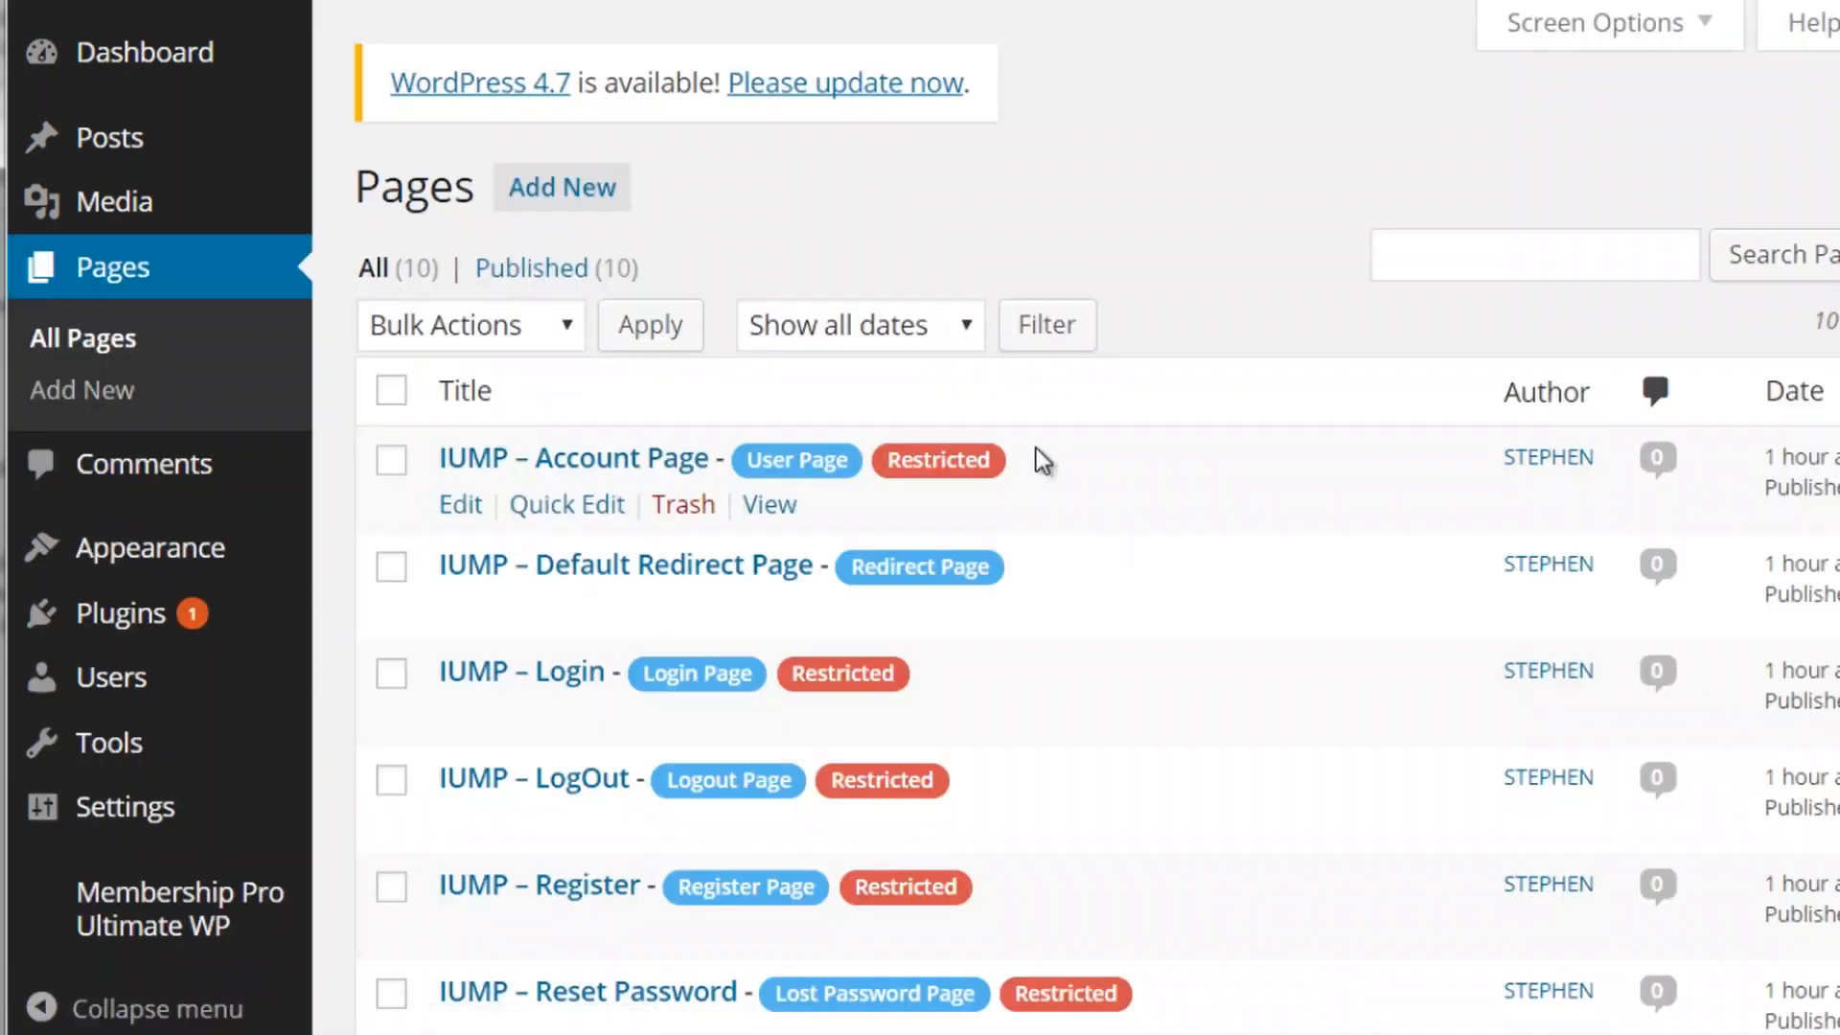
pyautogui.scroll(-3, 1036, 447)
pyautogui.scroll(2, 1037, 447)
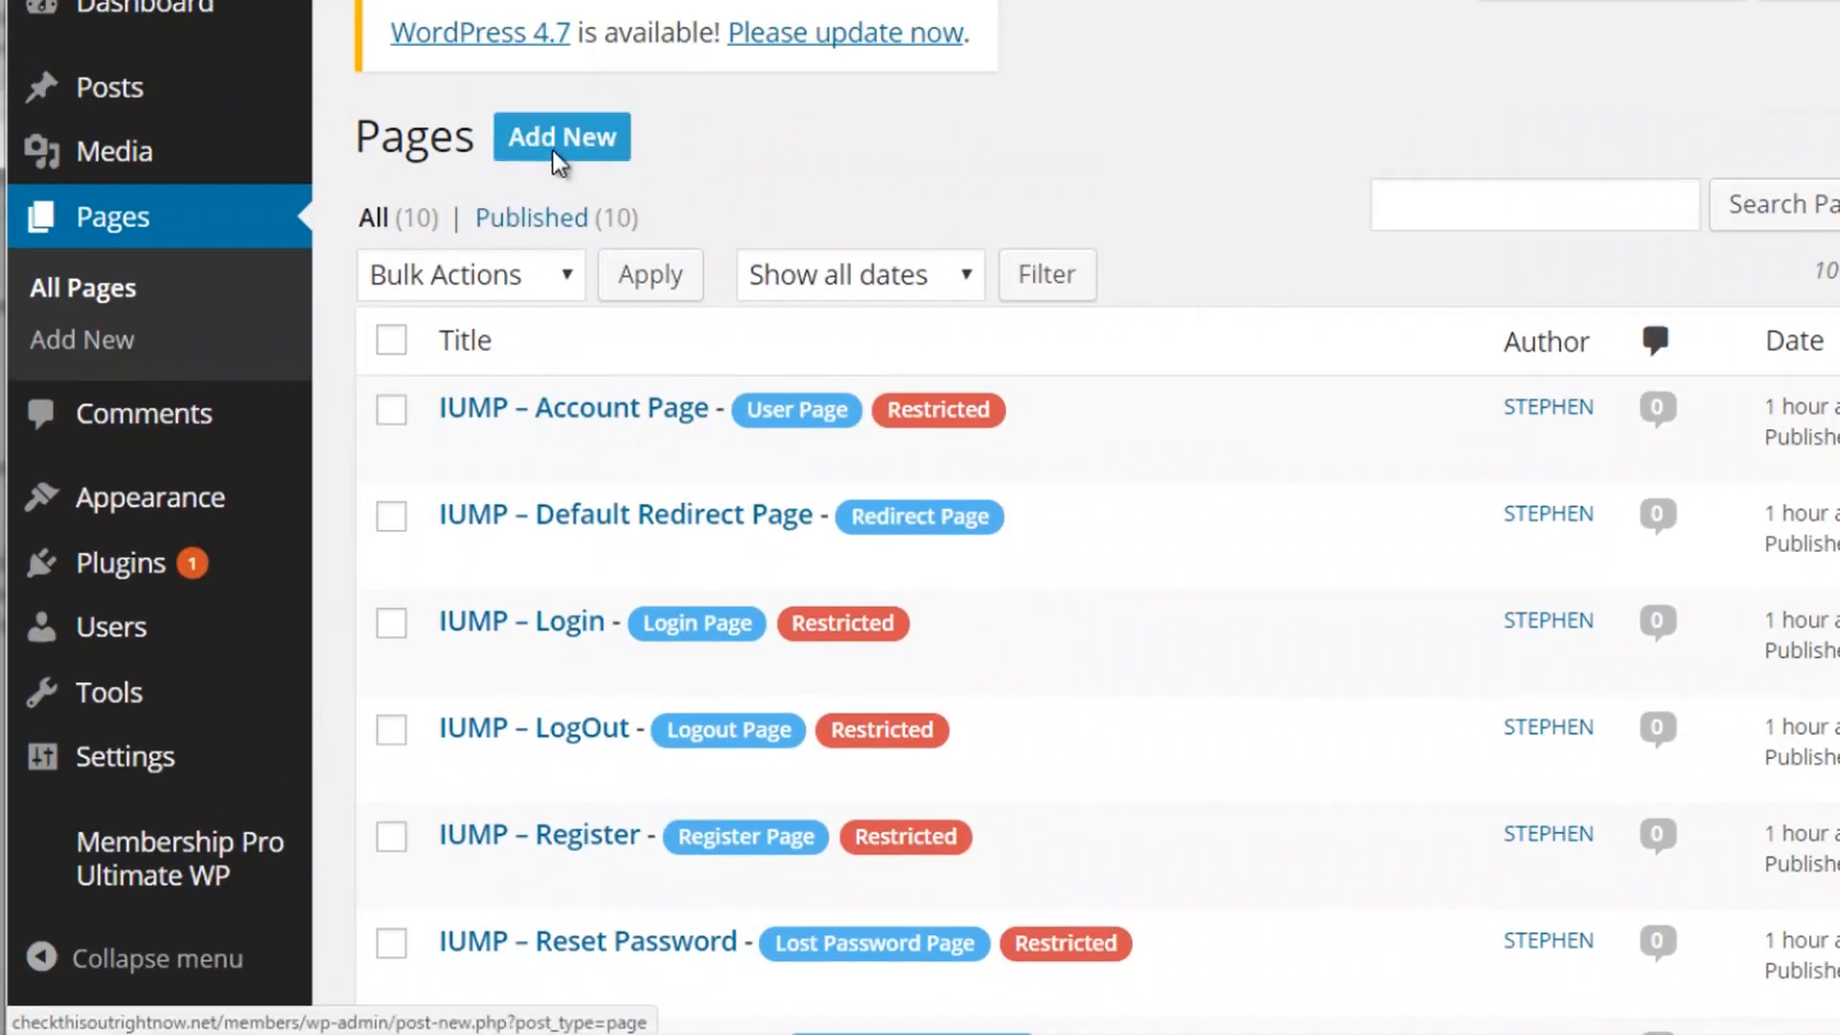
pyautogui.click(554, 144)
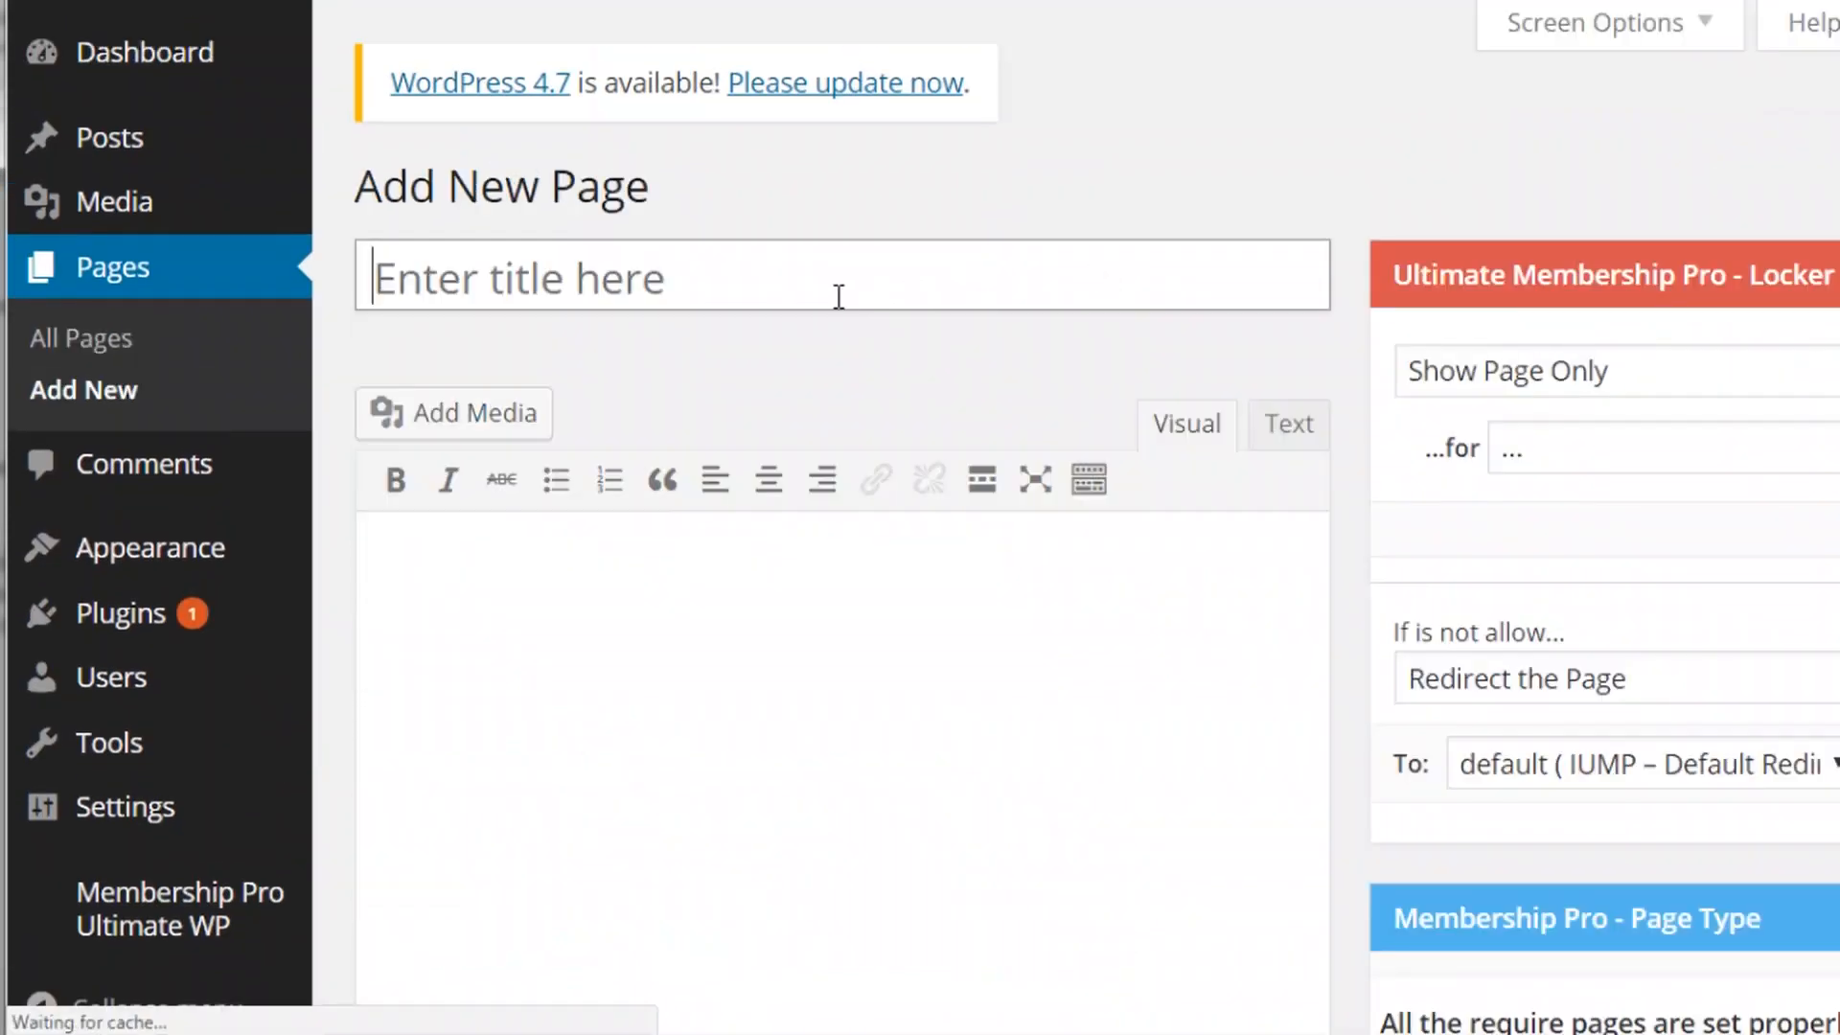
pyautogui.write('Front End Video - Module 1')
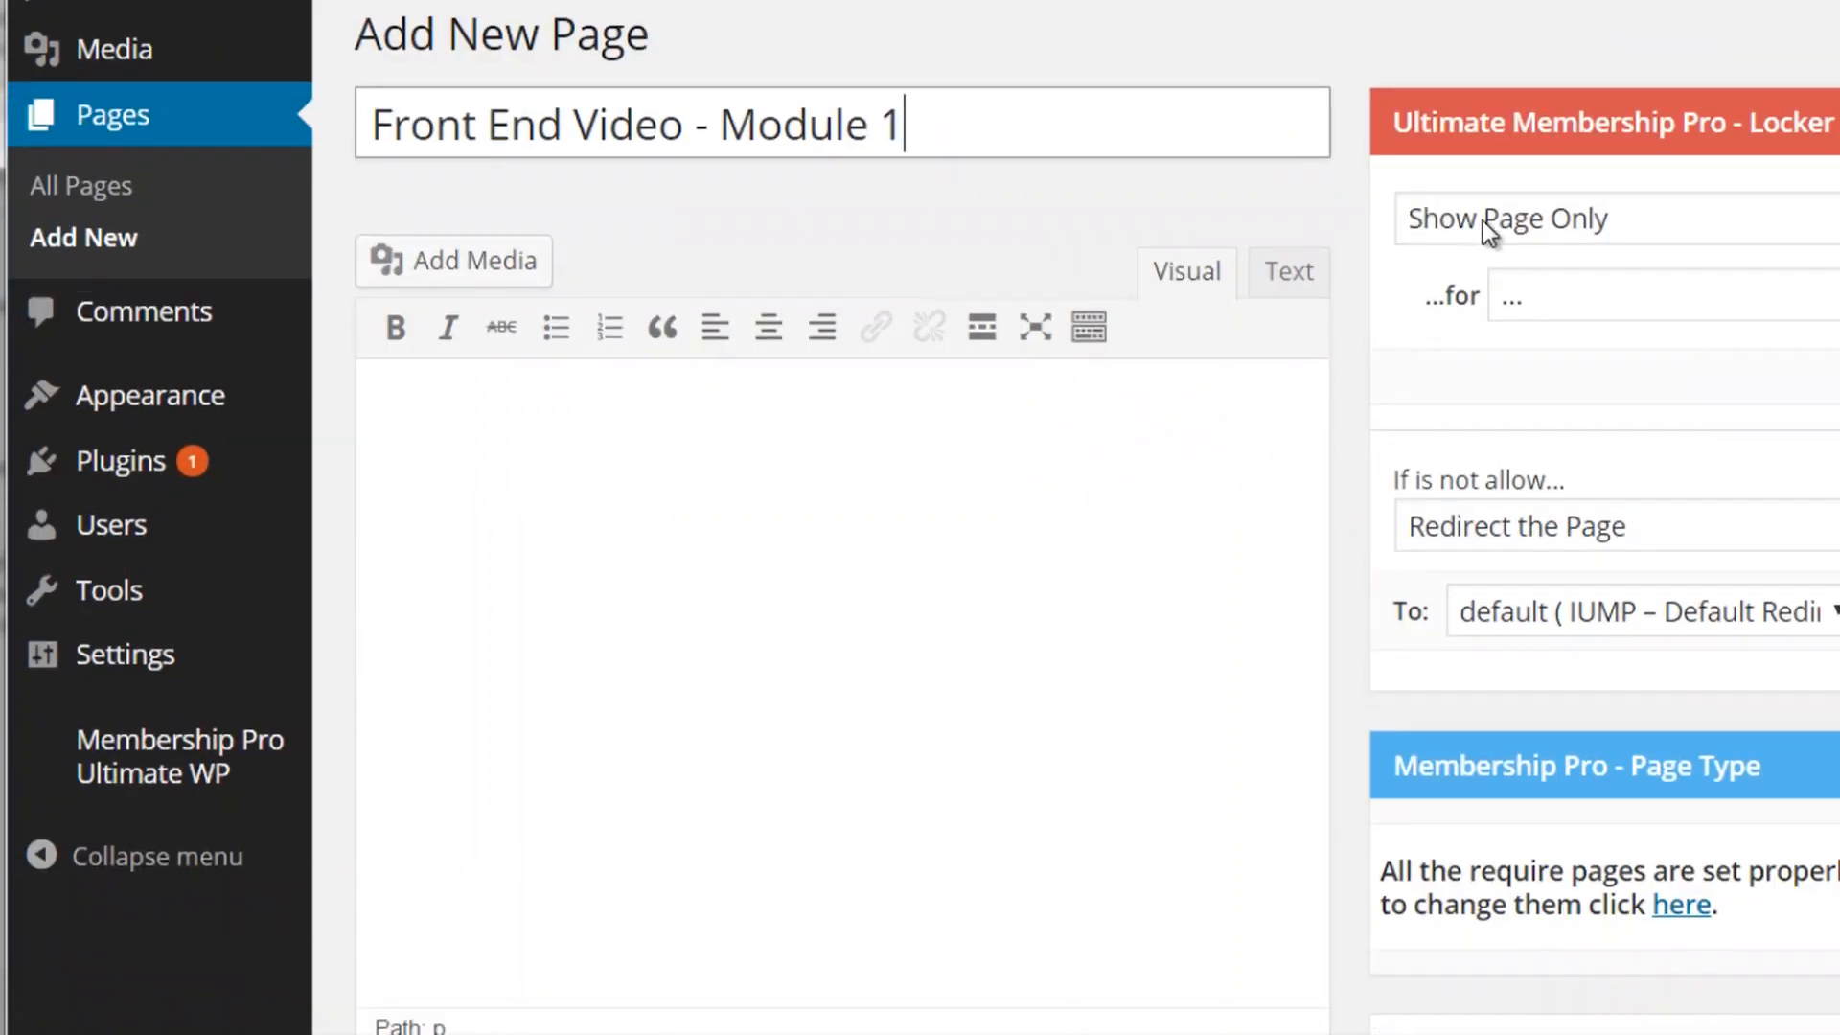
# - Set the page's Locker to show the page only for the frontendoffer level
pyautogui.click(1614, 297)
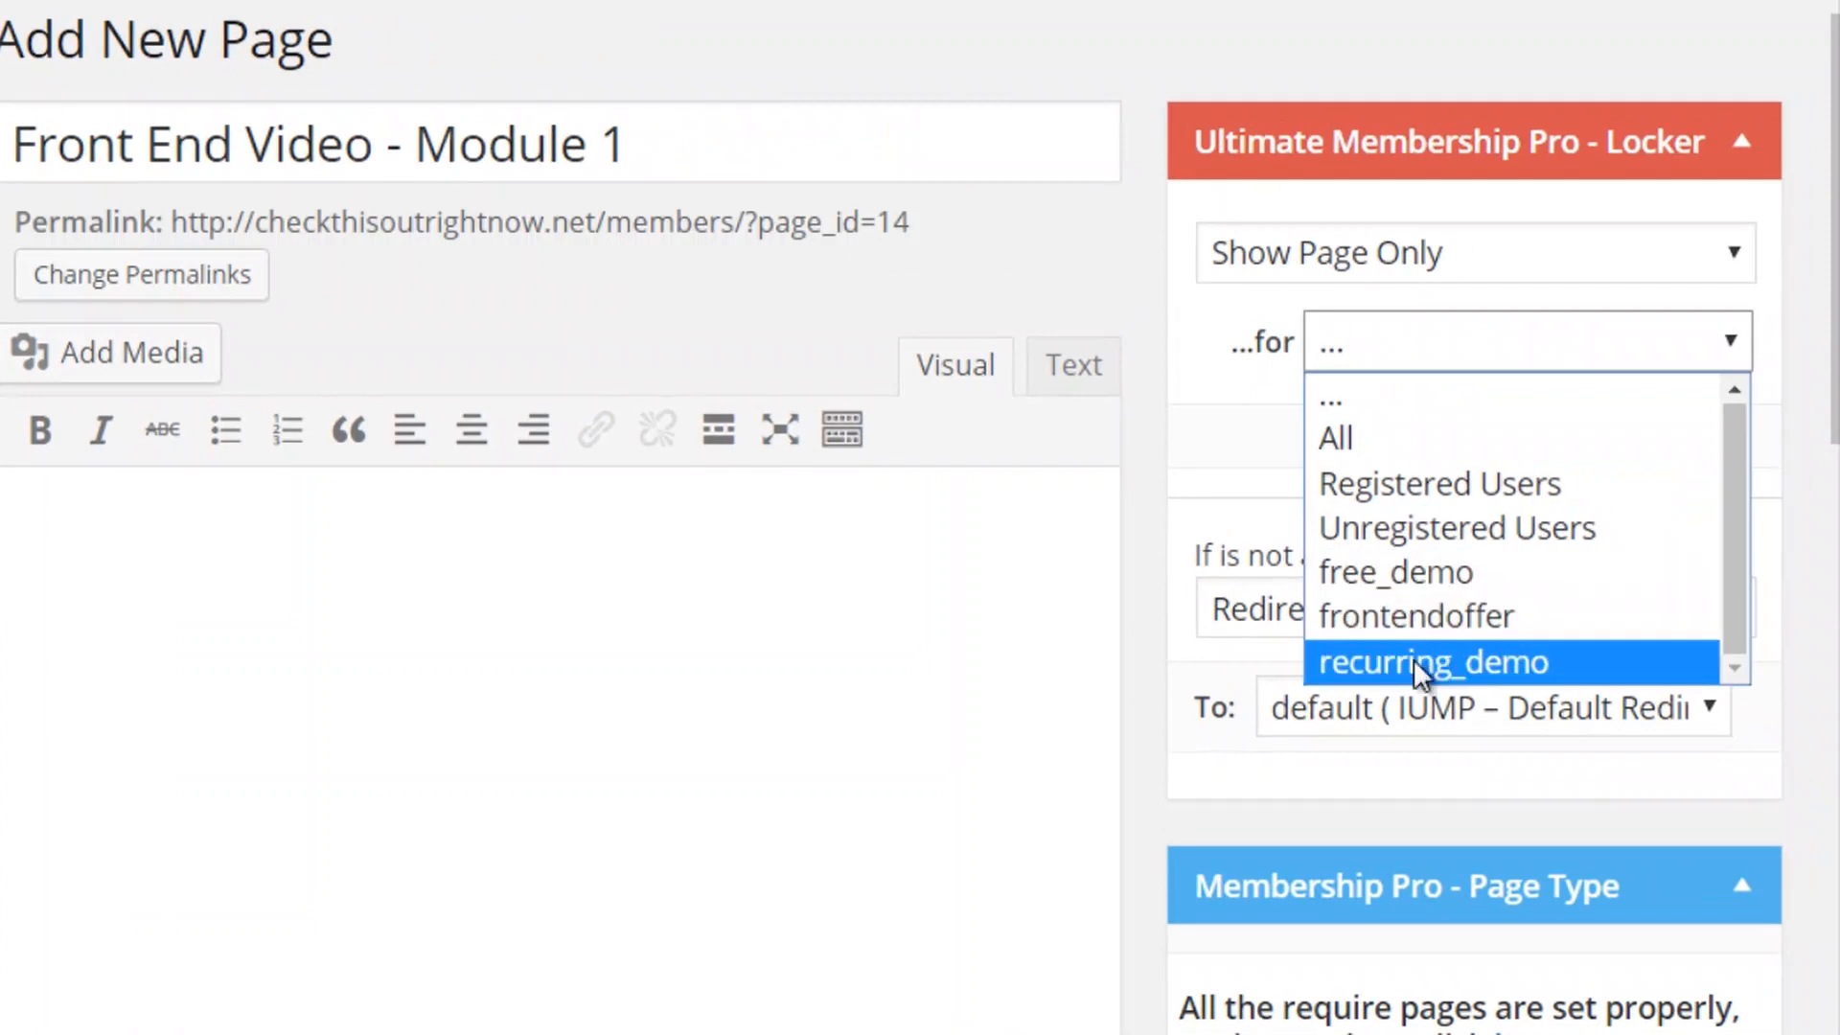
pyautogui.click(1392, 613)
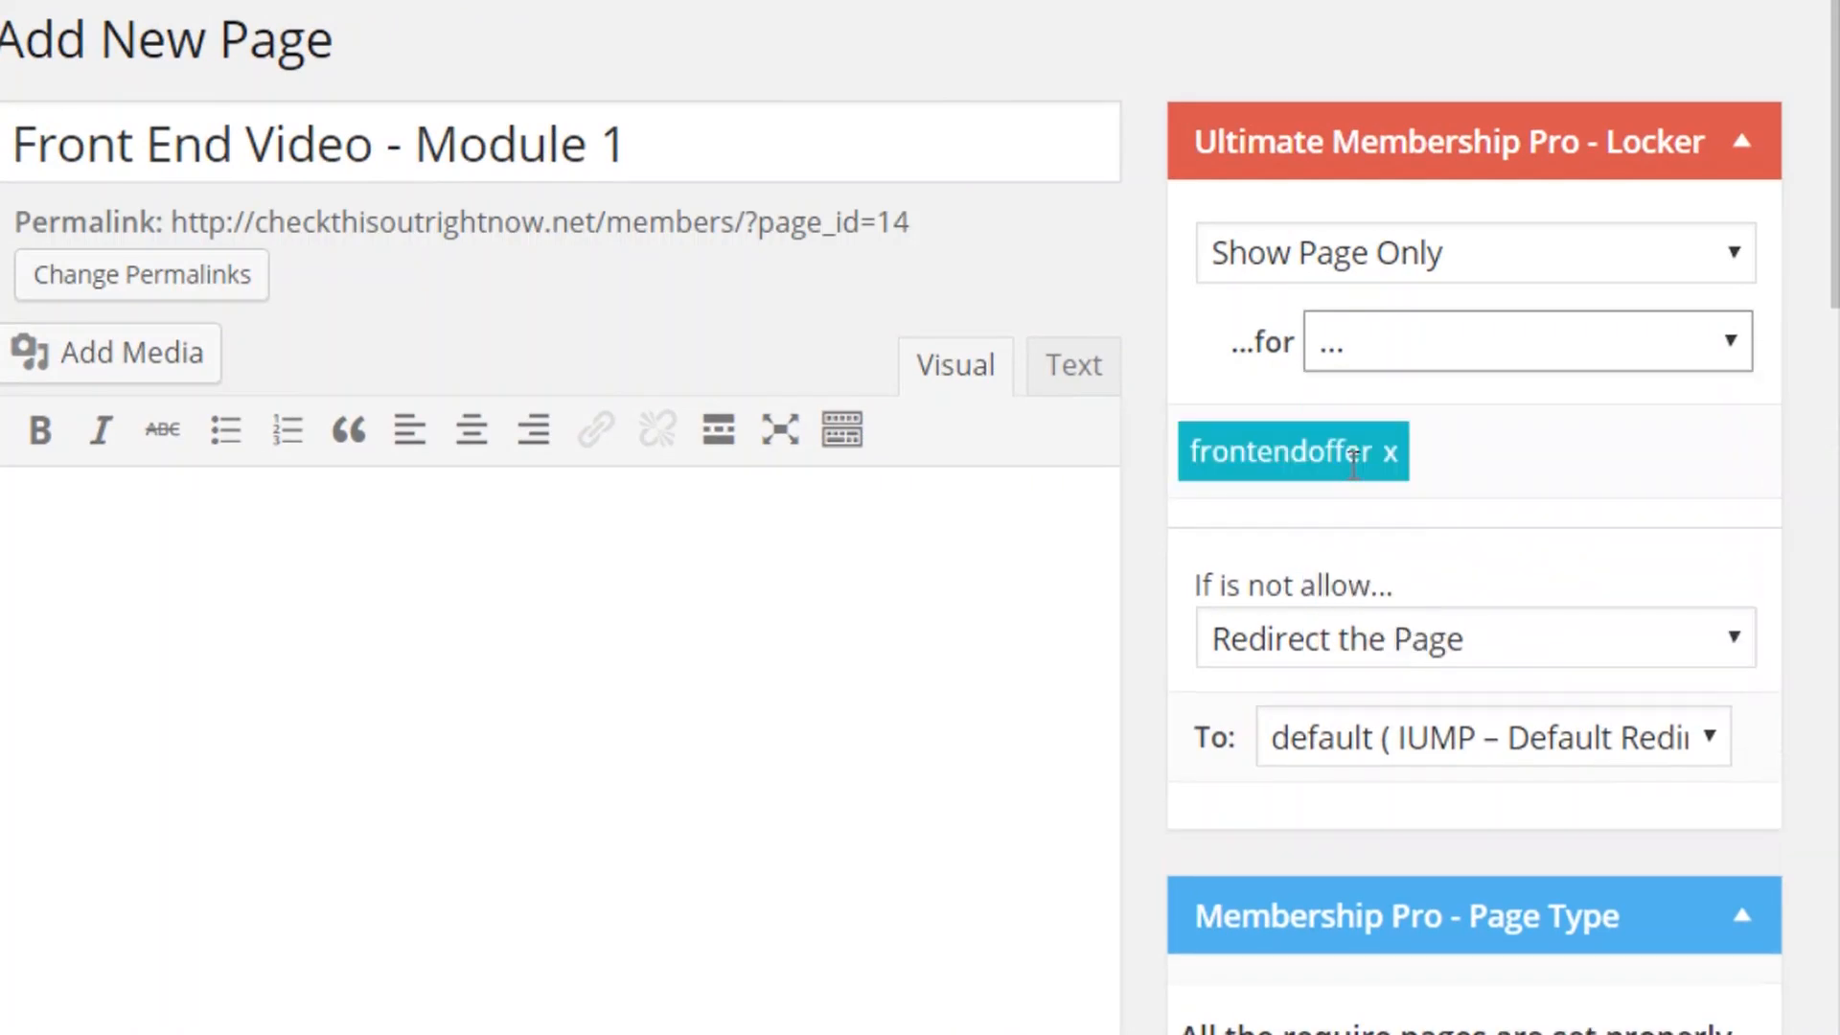
# - Try adding recurring_demo to the levels allowed to view the page, remove it again and check the other target options
pyautogui.click(1367, 350)
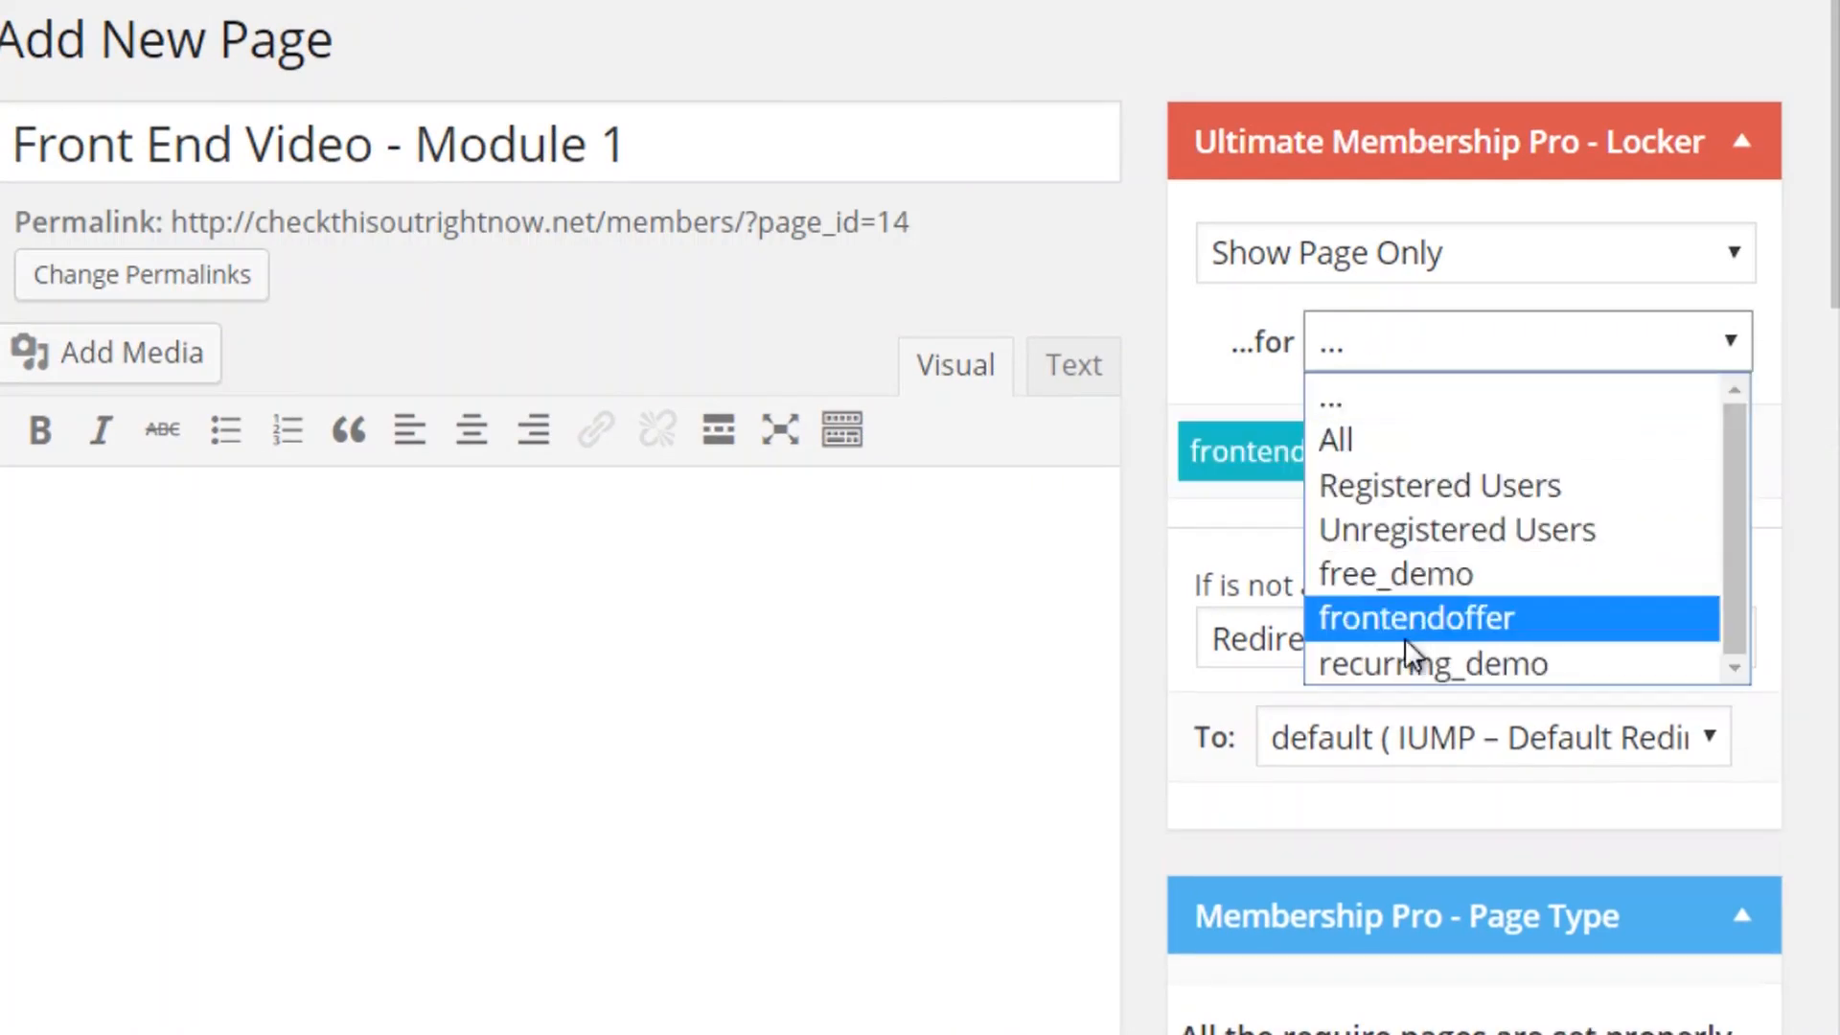
pyautogui.click(1395, 673)
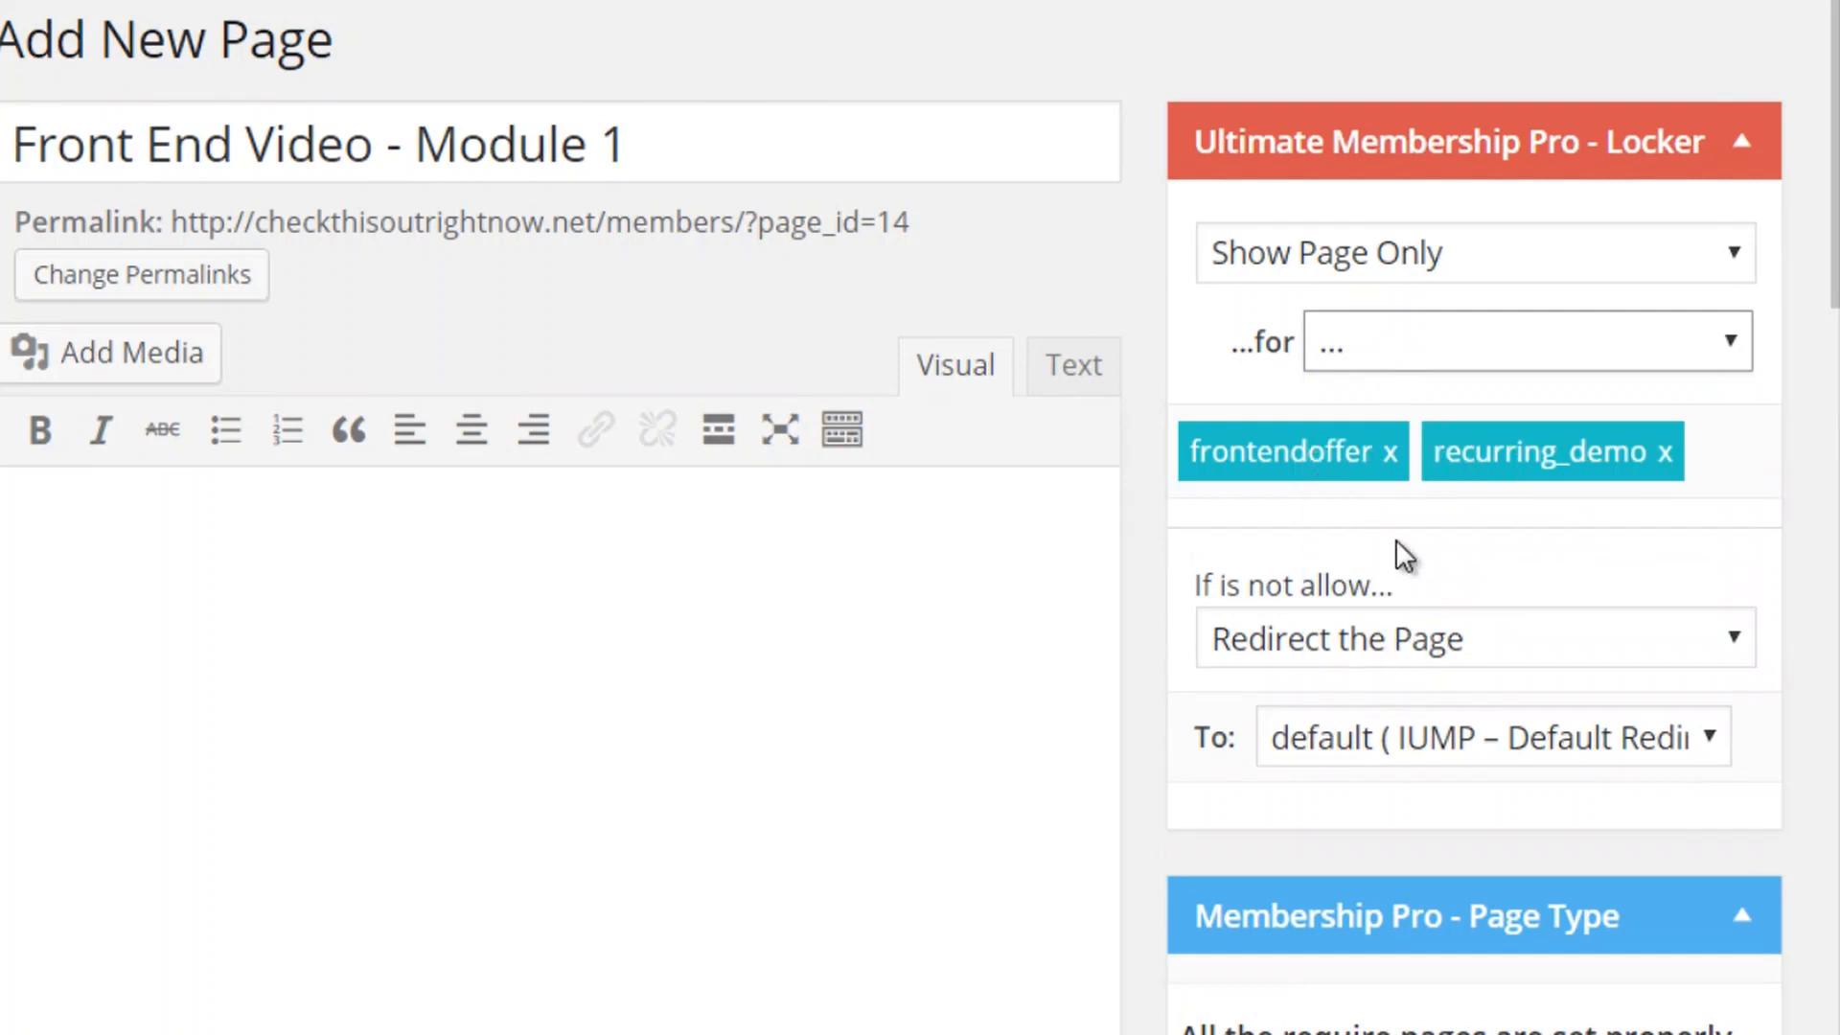
pyautogui.click(1665, 453)
pyautogui.click(628, 146)
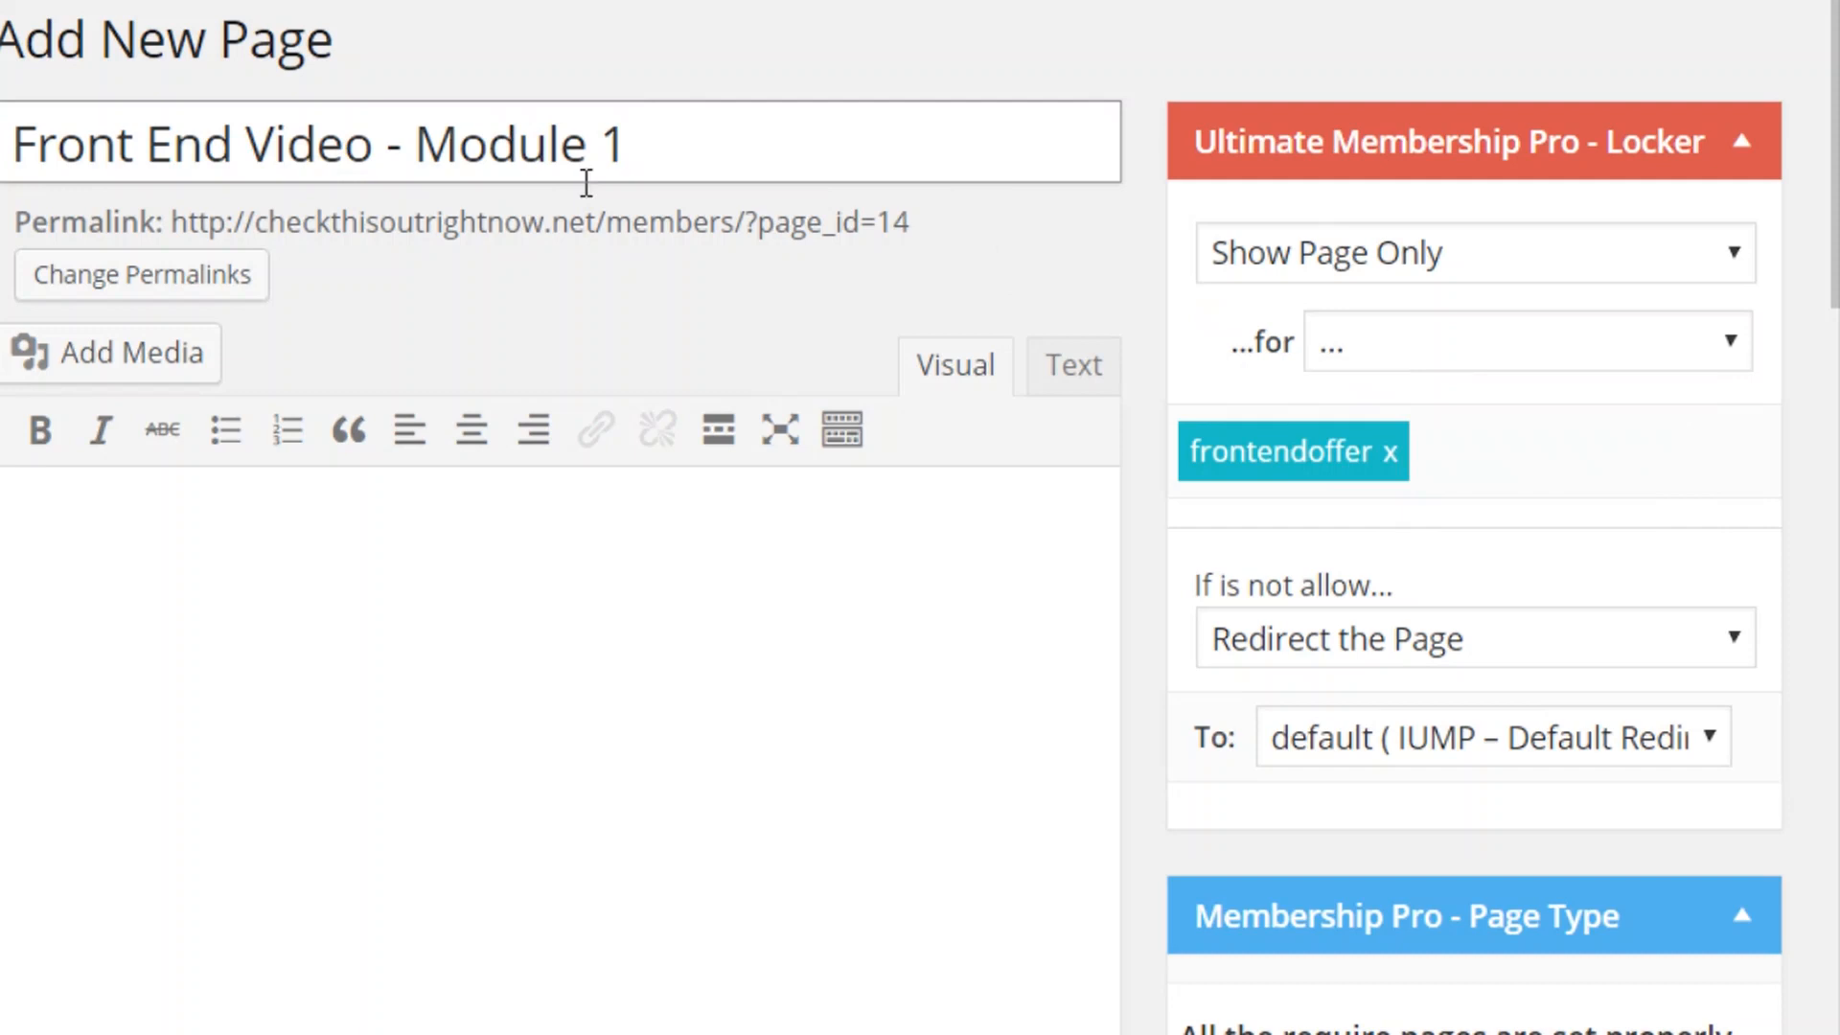
pyautogui.click(1344, 343)
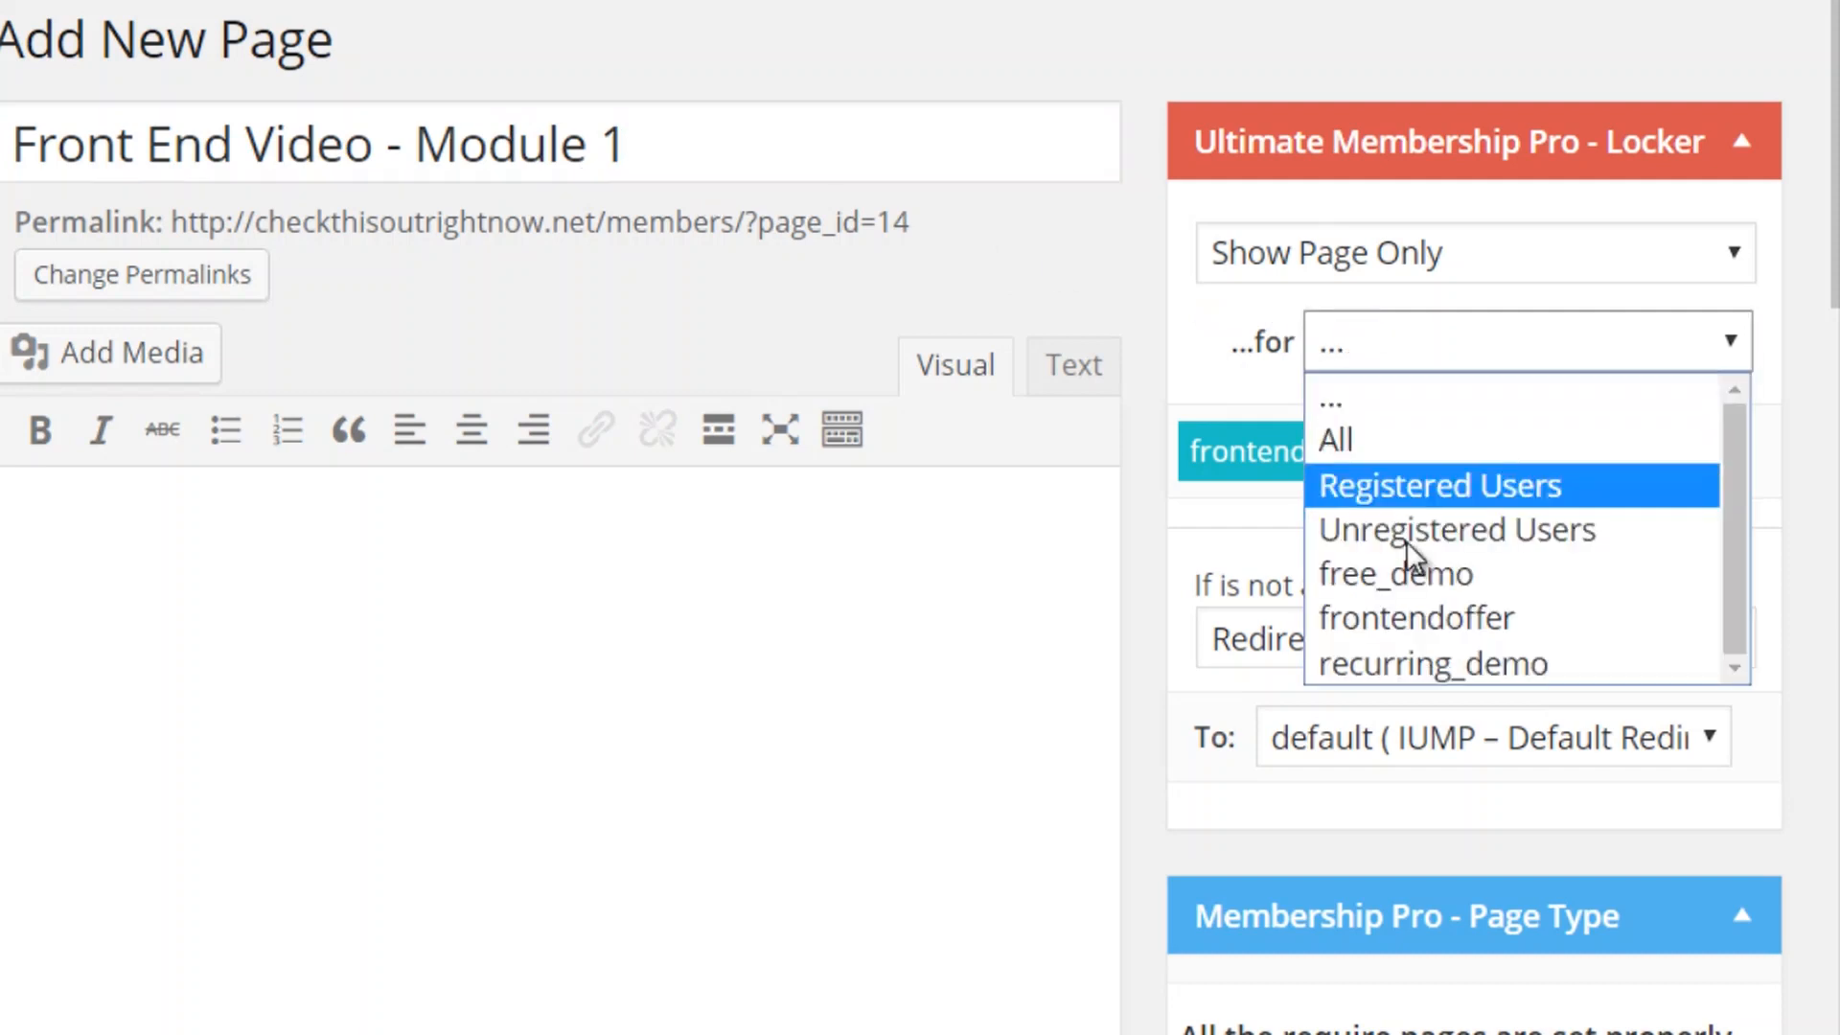
pyautogui.click(1233, 517)
# - Set the Locker's action for visitors who are not allowed to Replace the Content
pyautogui.scroll(-1, 1233, 514)
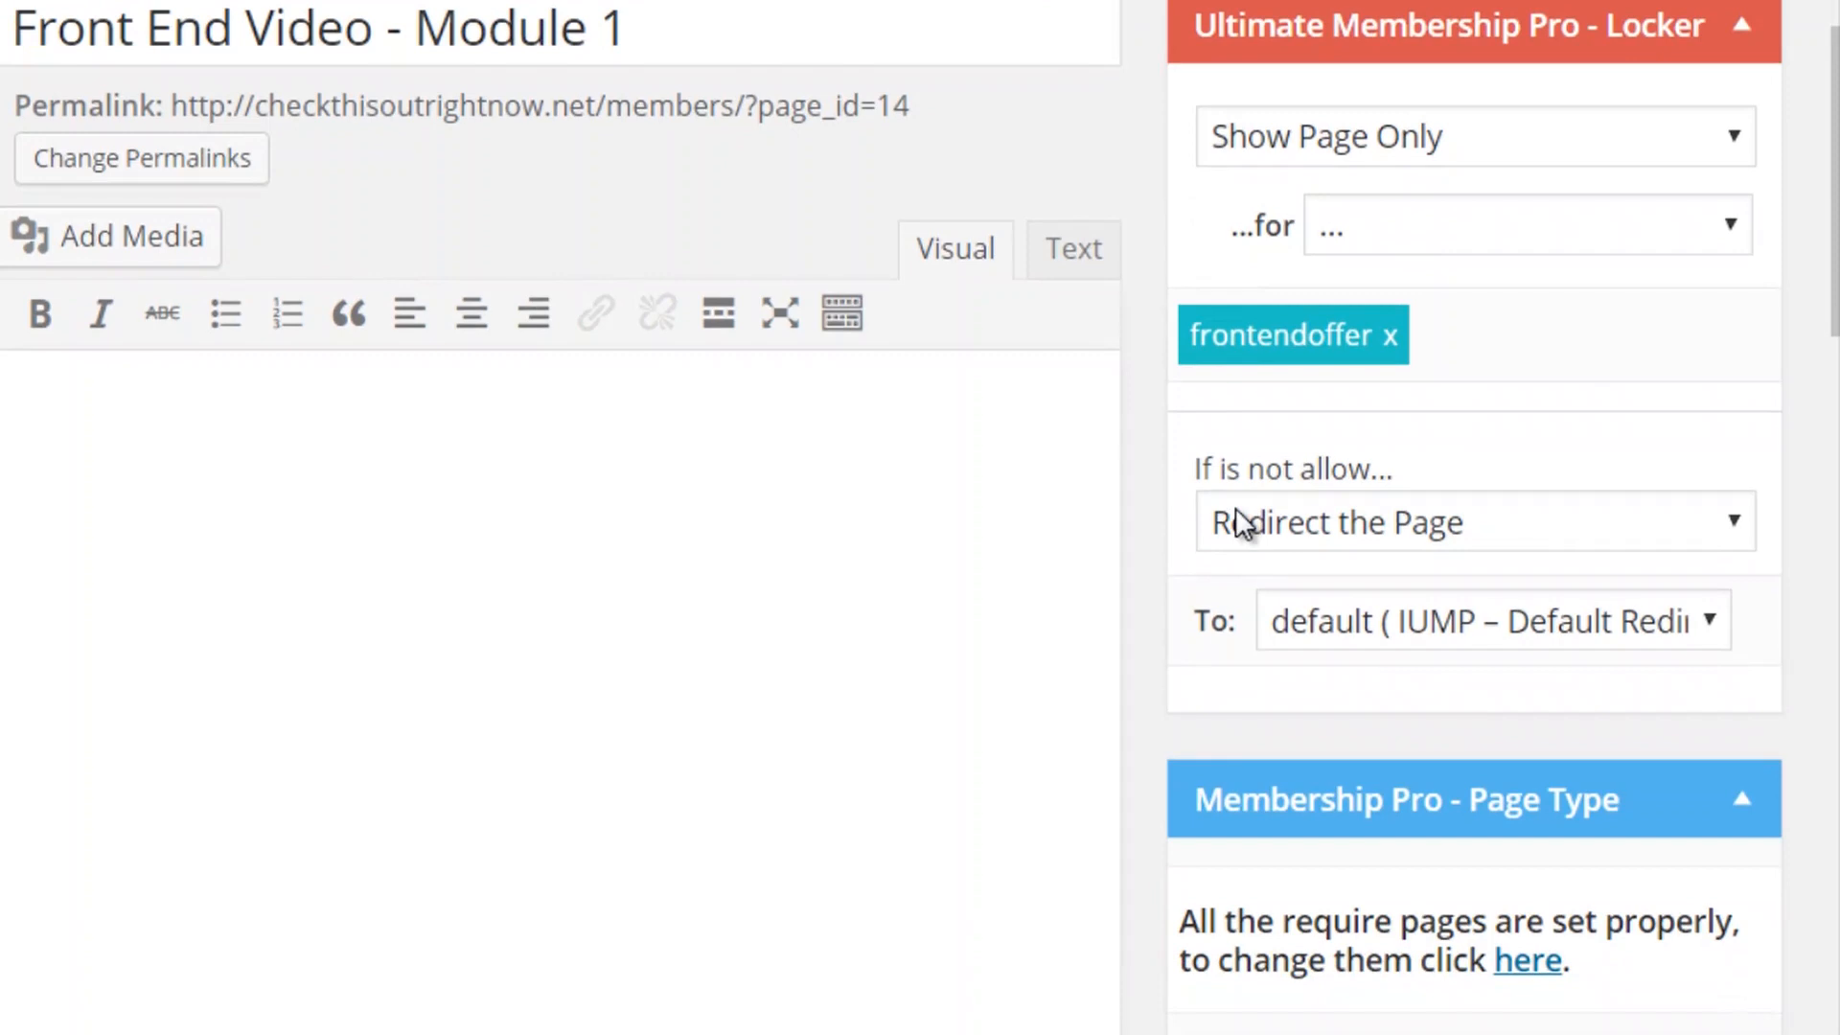
pyautogui.click(1236, 517)
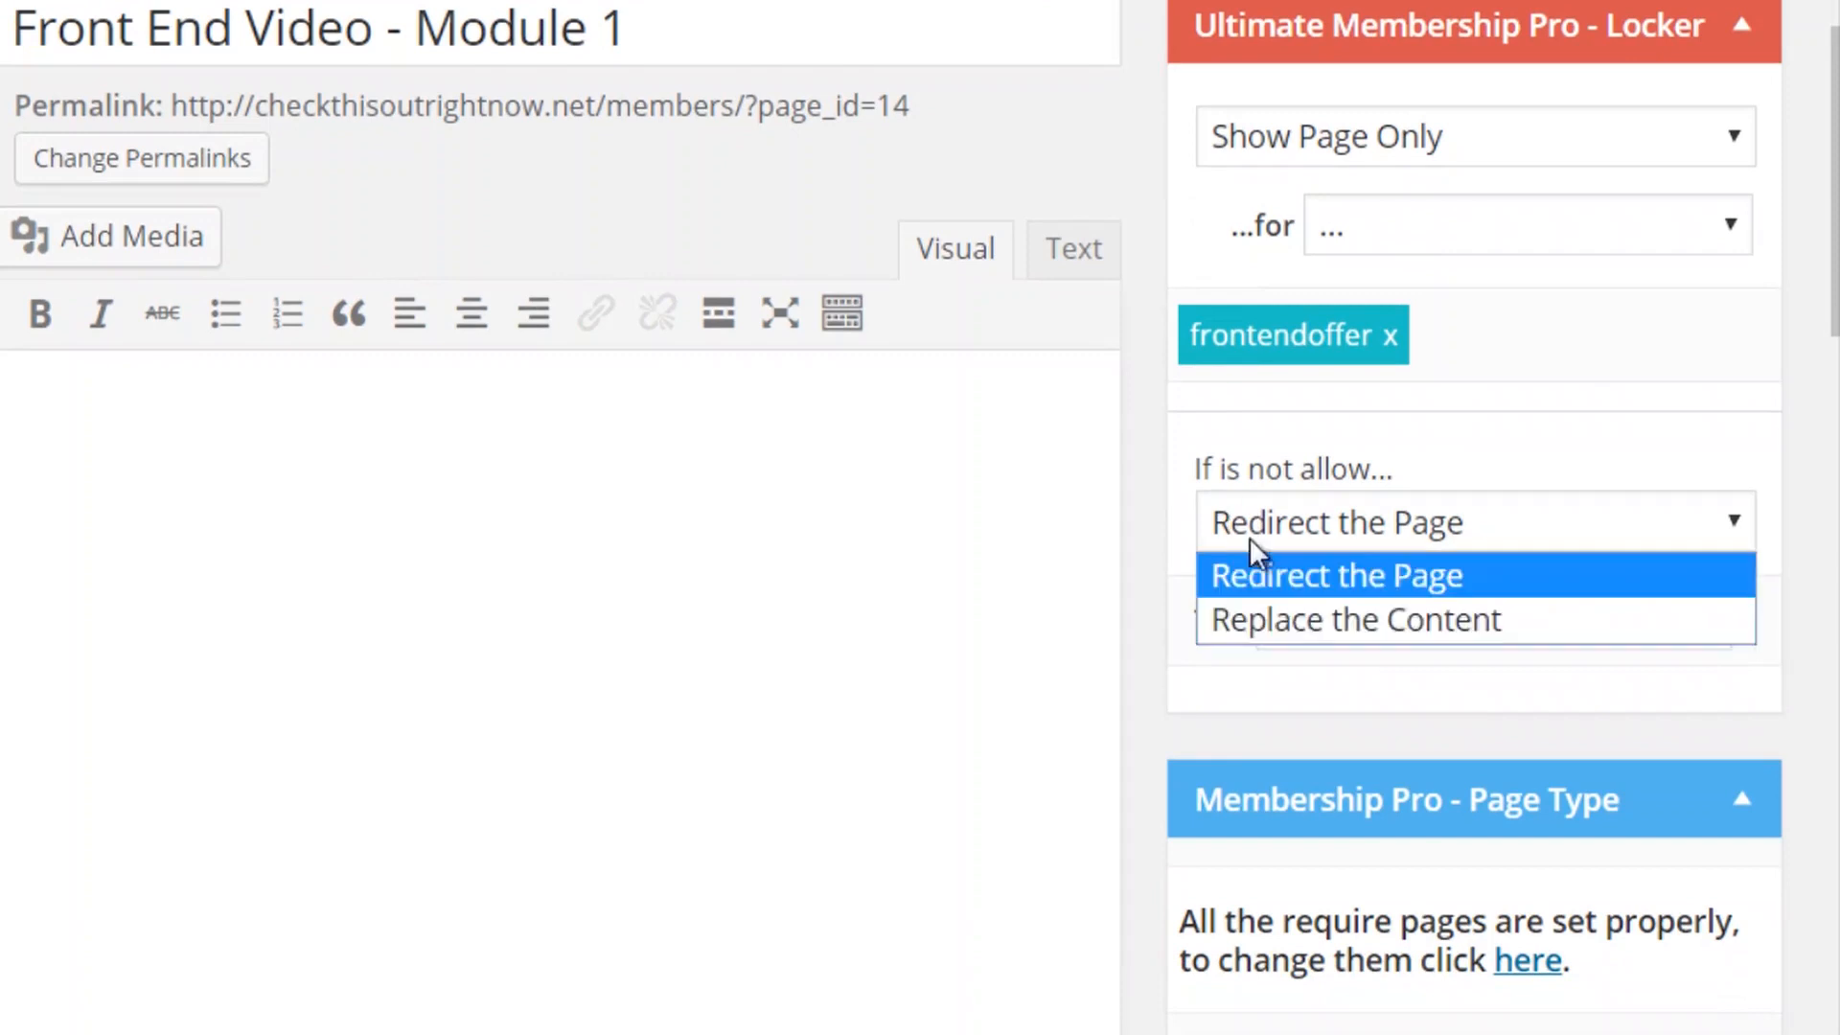
pyautogui.click(1251, 530)
pyautogui.click(1275, 532)
pyautogui.click(1277, 605)
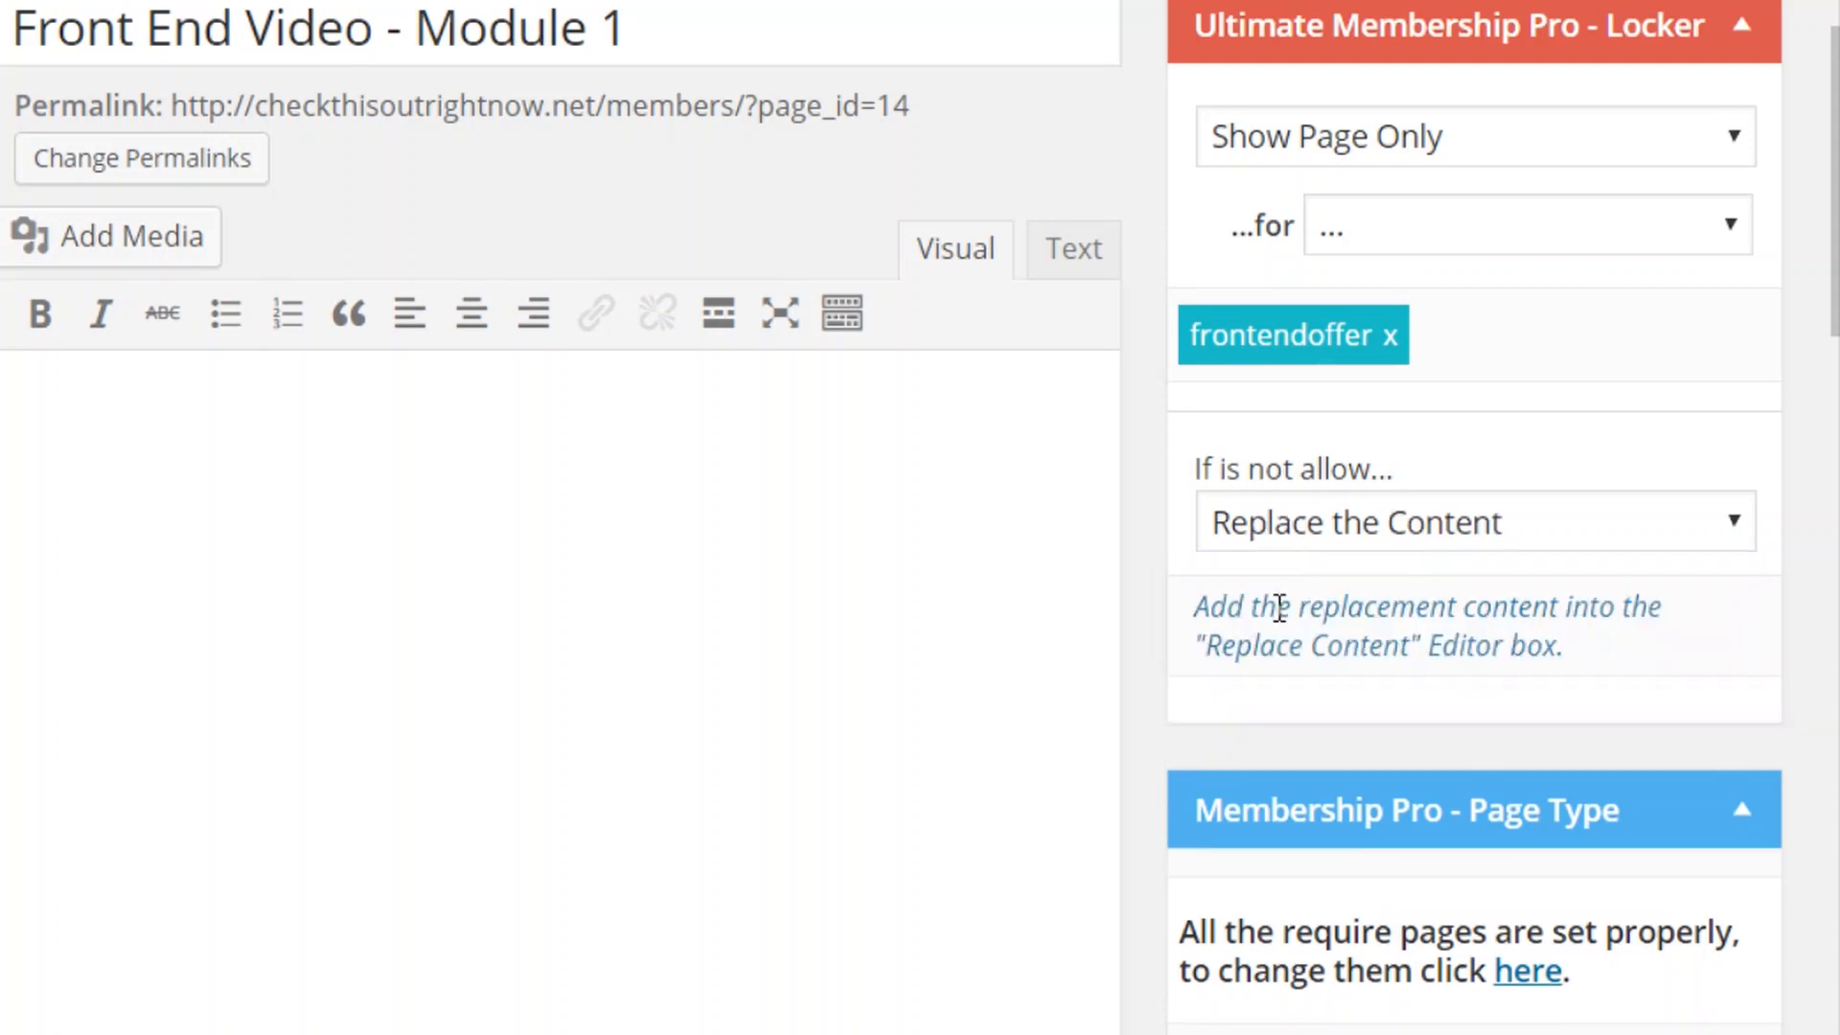
# - Enlarge the Replace Content editor, place the cursor in it, and review the page's Locker settings
pyautogui.scroll(-5, 1150, 613)
pyautogui.scroll(2, 1150, 622)
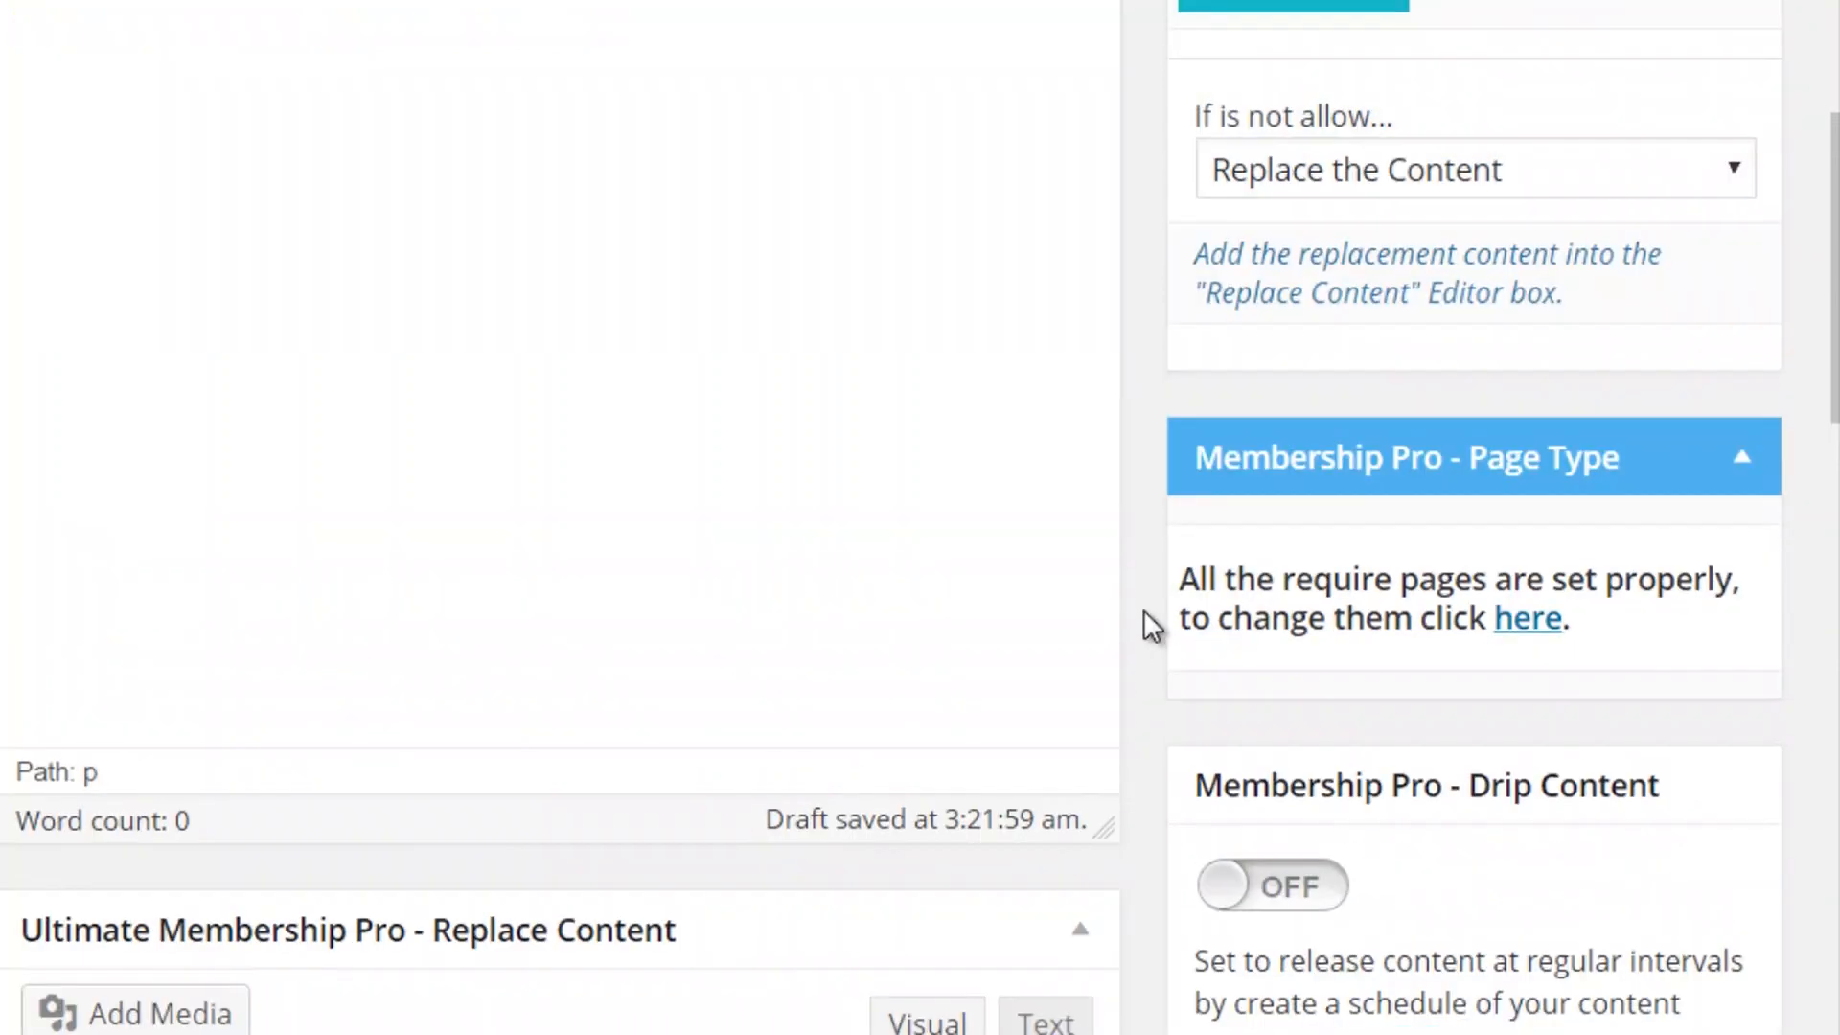
pyautogui.scroll(1, 1144, 610)
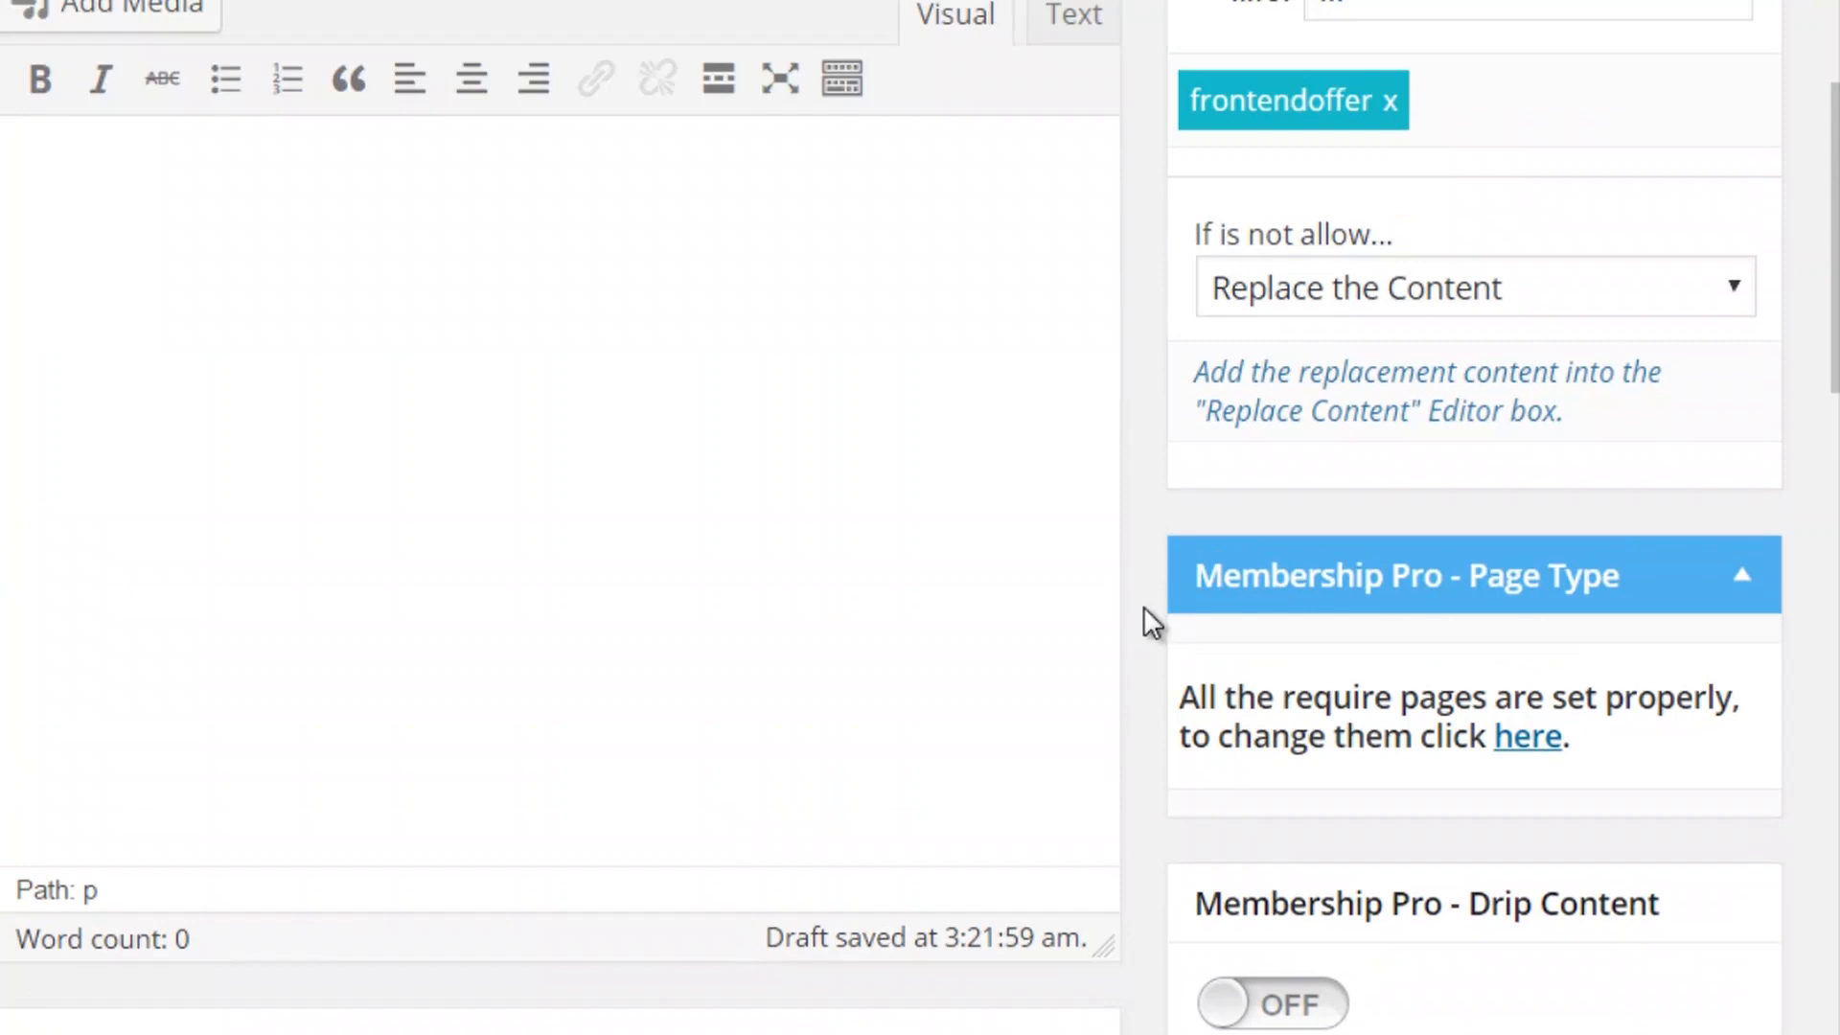
pyautogui.scroll(-4, 1144, 581)
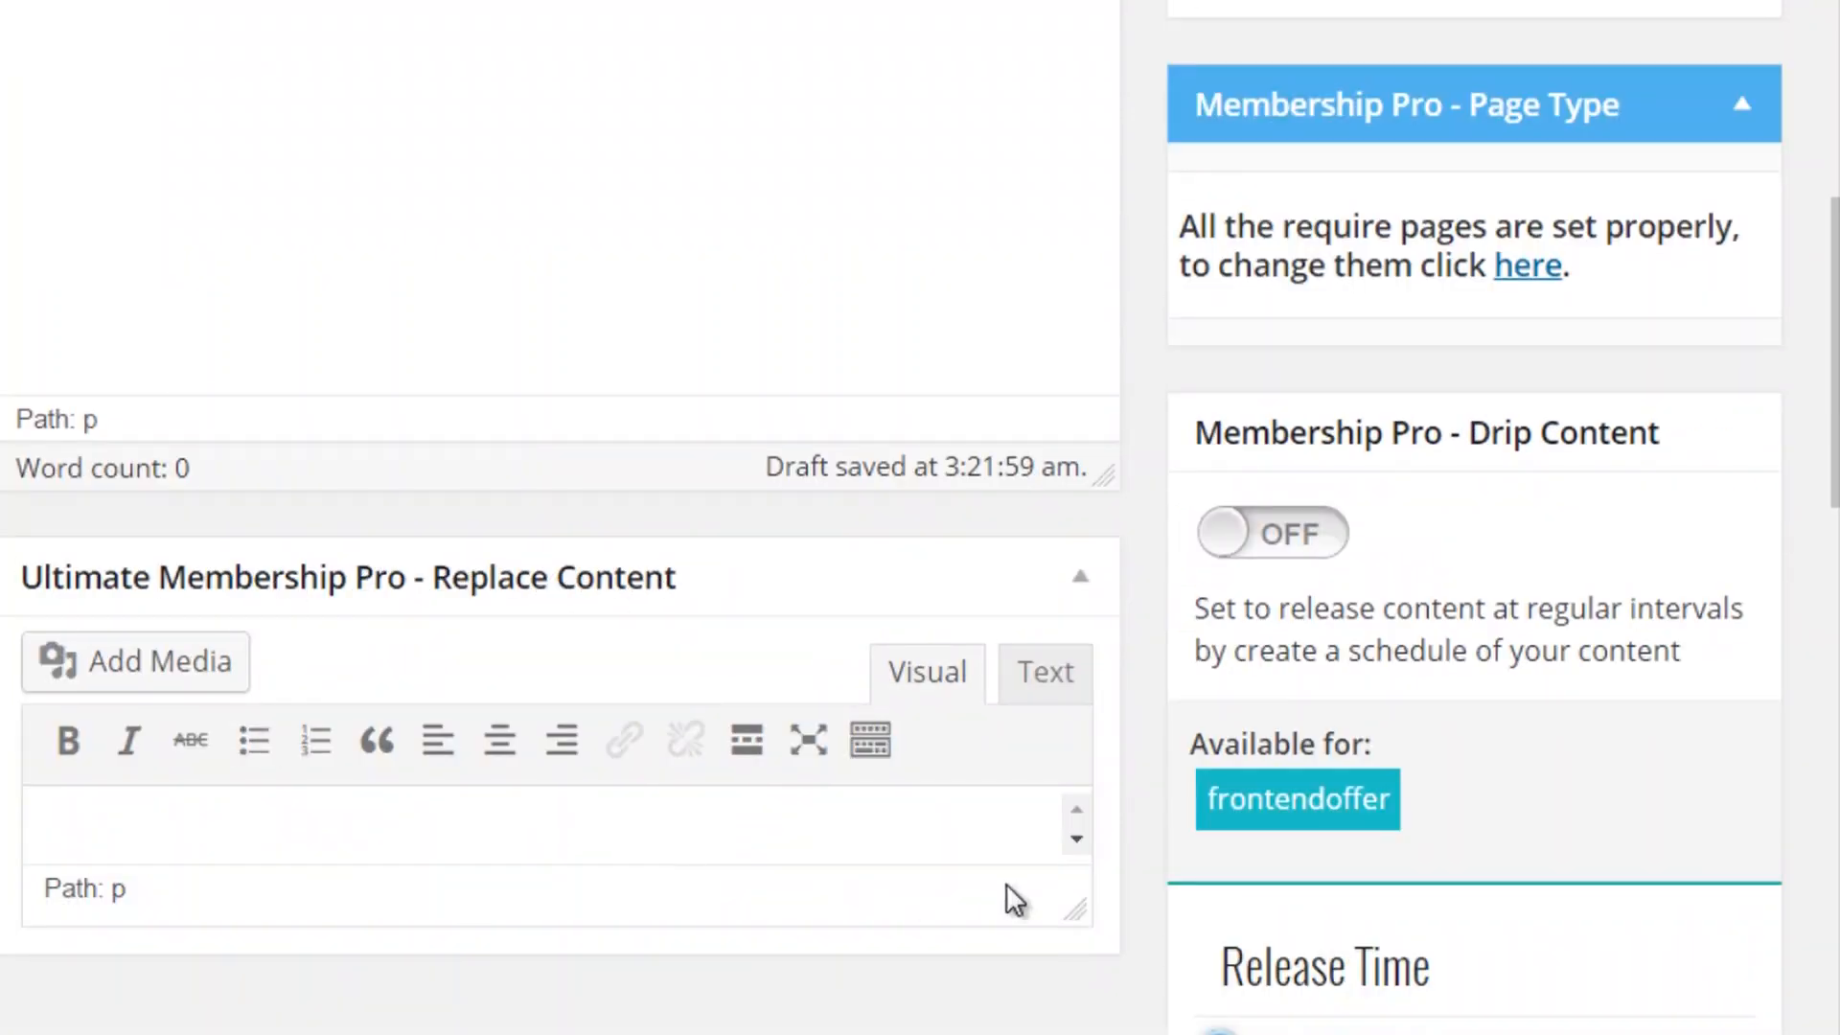
pyautogui.click(1082, 914)
pyautogui.scroll(6, 974, 505)
pyautogui.scroll(-2, 533, 508)
pyautogui.scroll(-7, 533, 508)
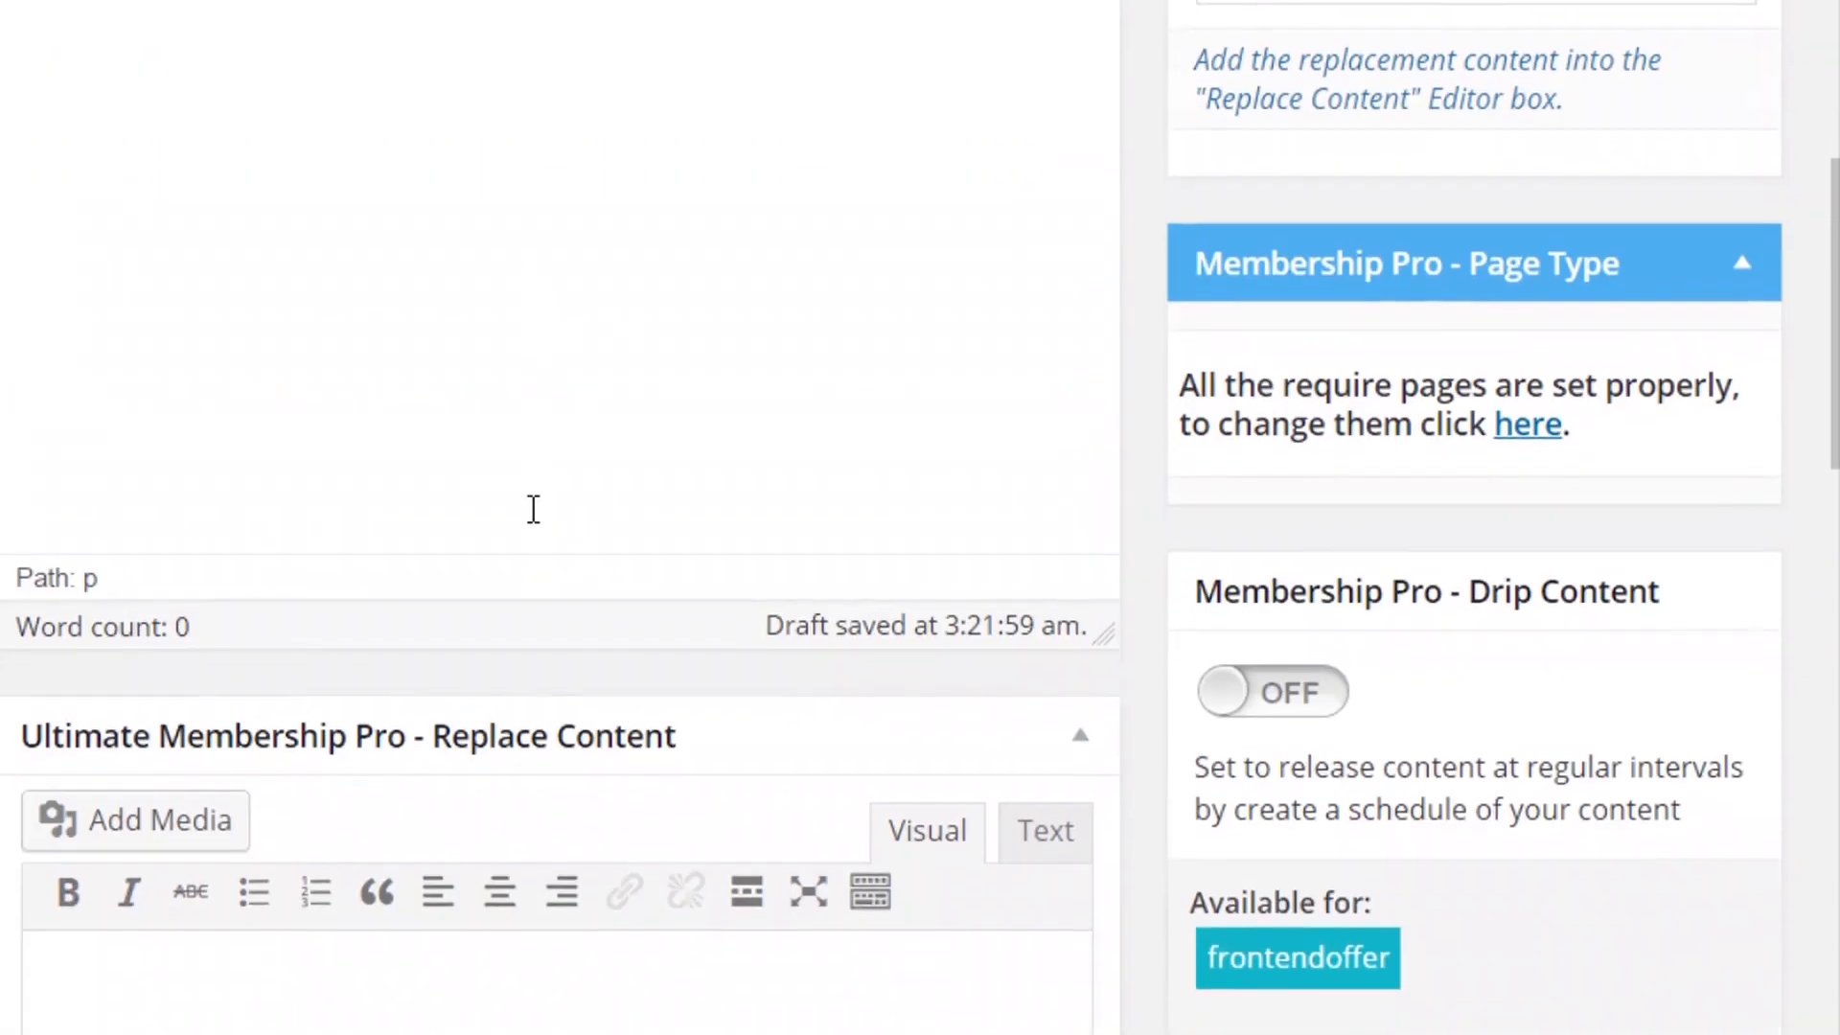
pyautogui.click(514, 690)
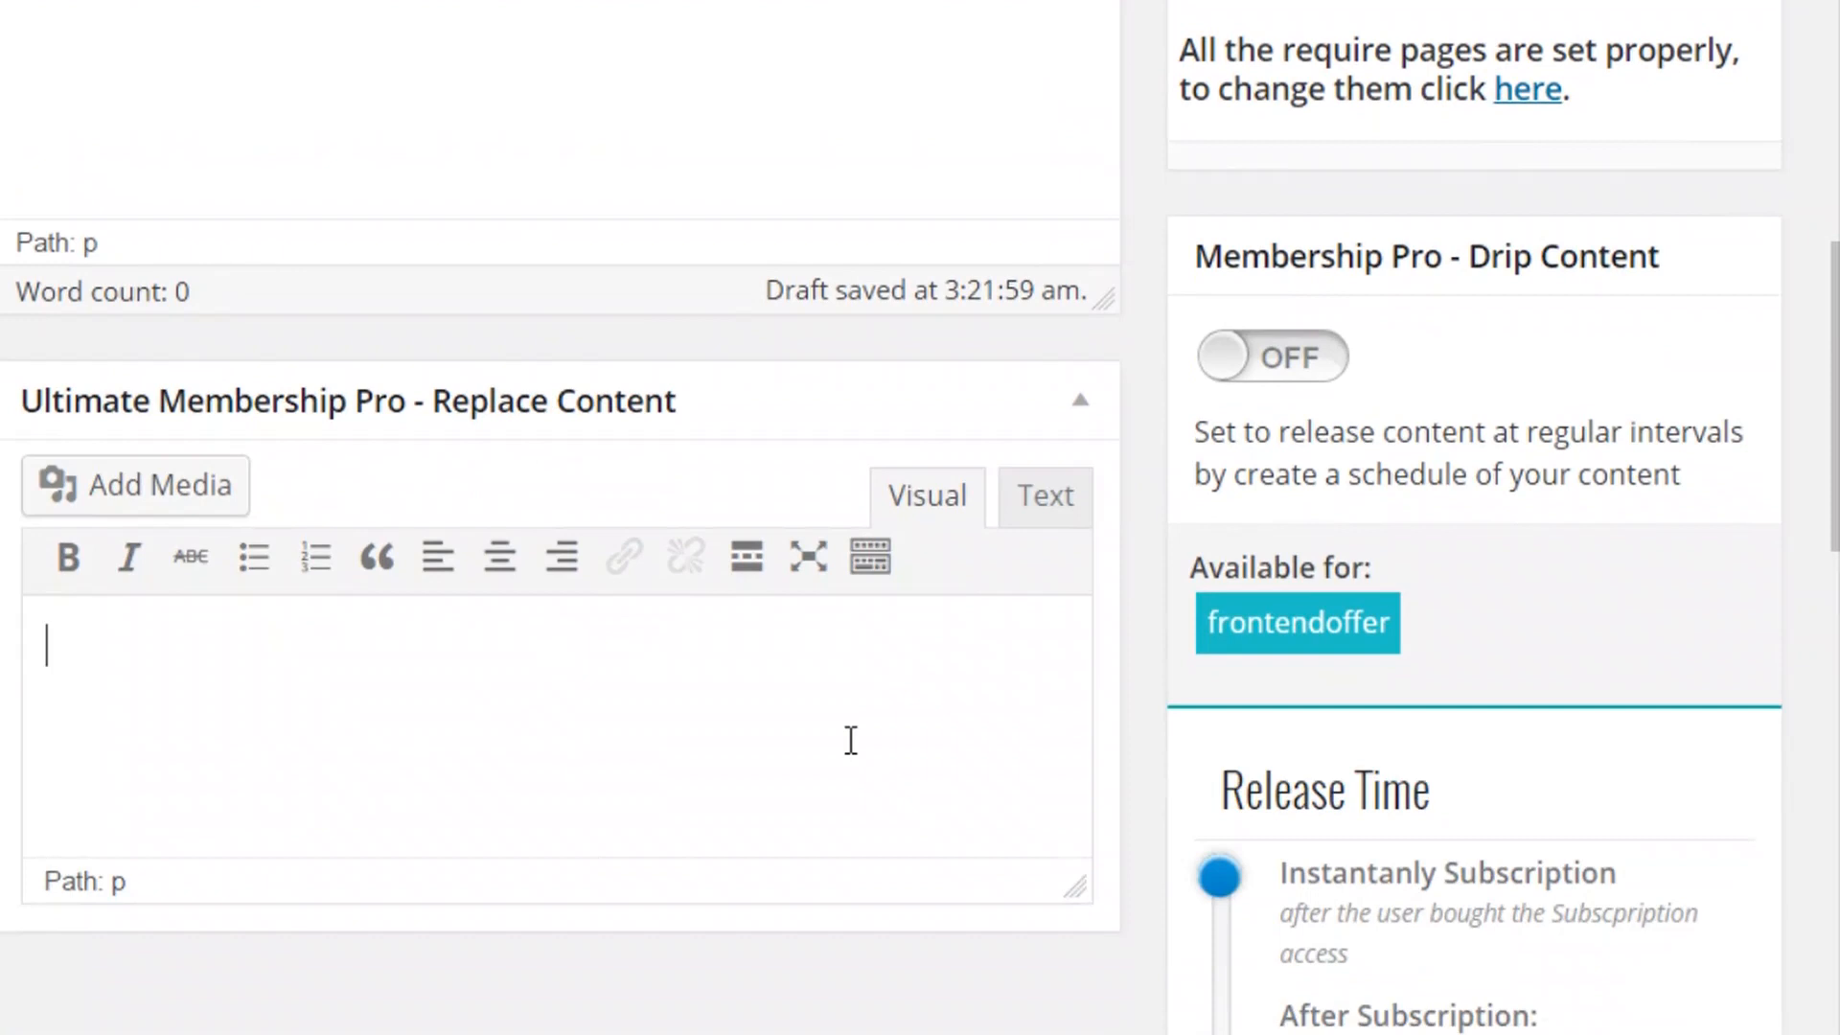
pyautogui.scroll(5, 853, 728)
pyautogui.scroll(4, 856, 711)
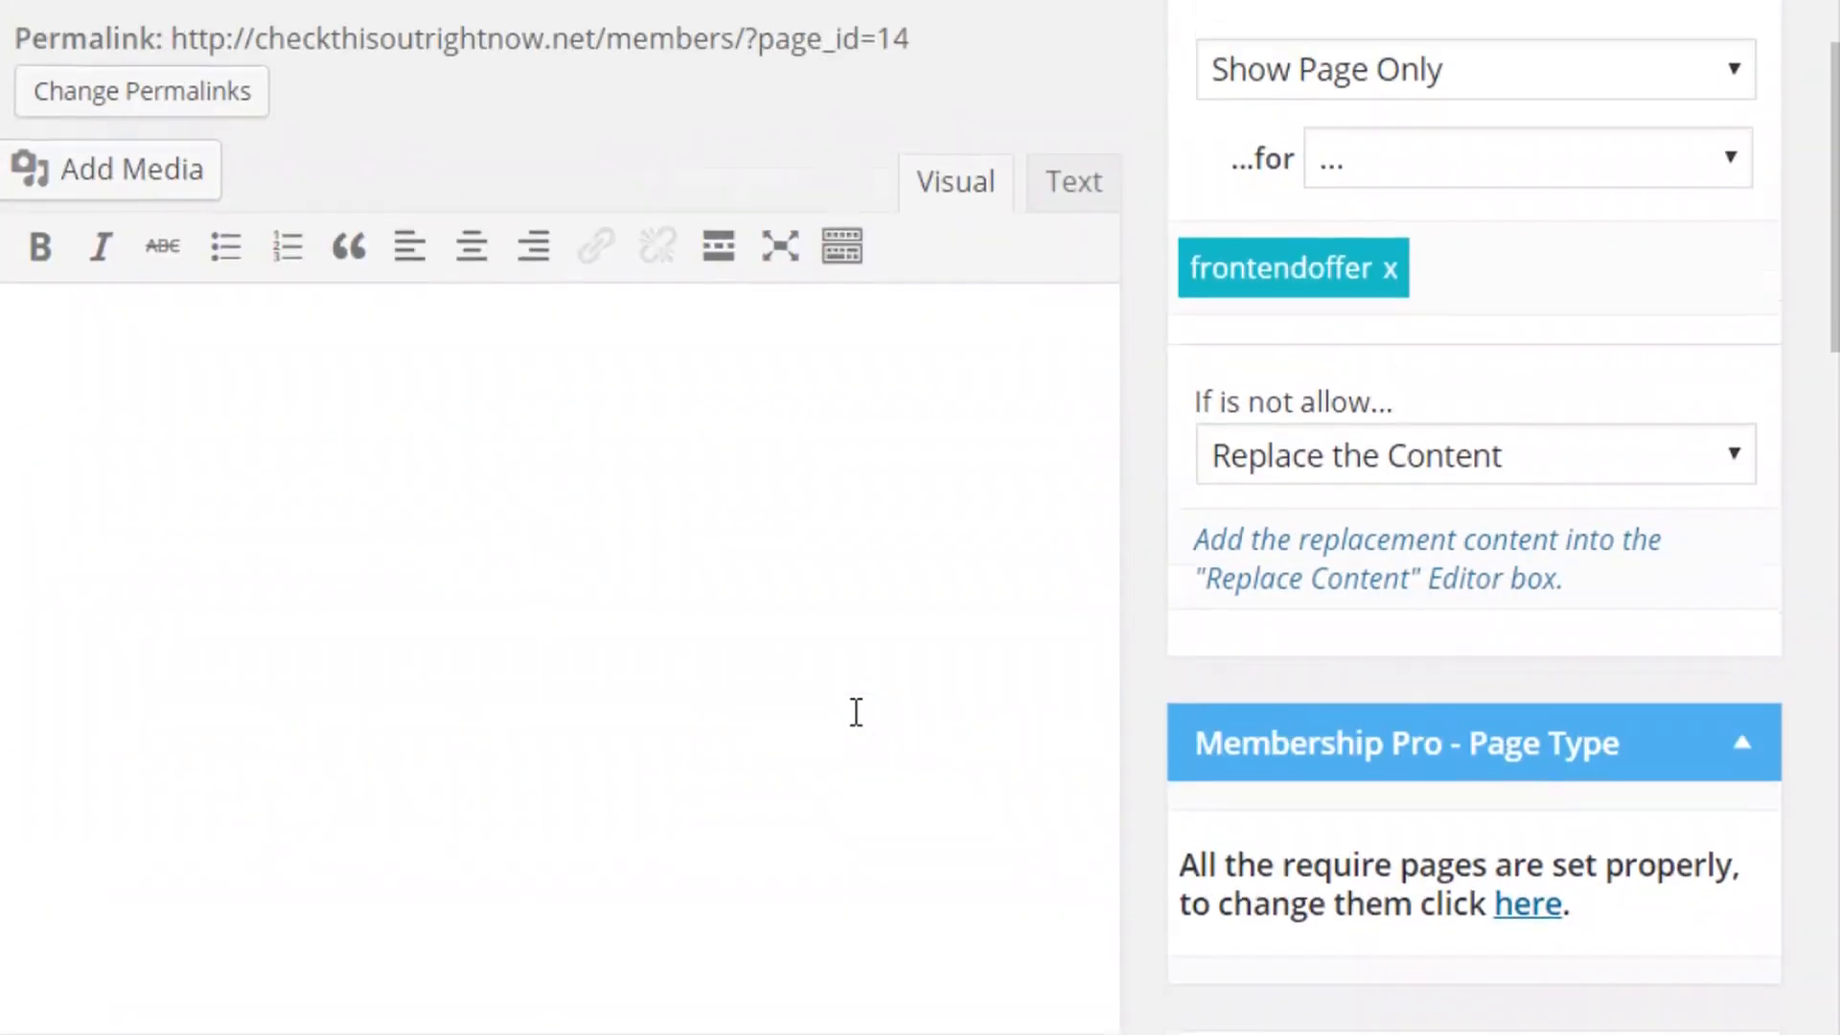
pyautogui.scroll(1, 782, 623)
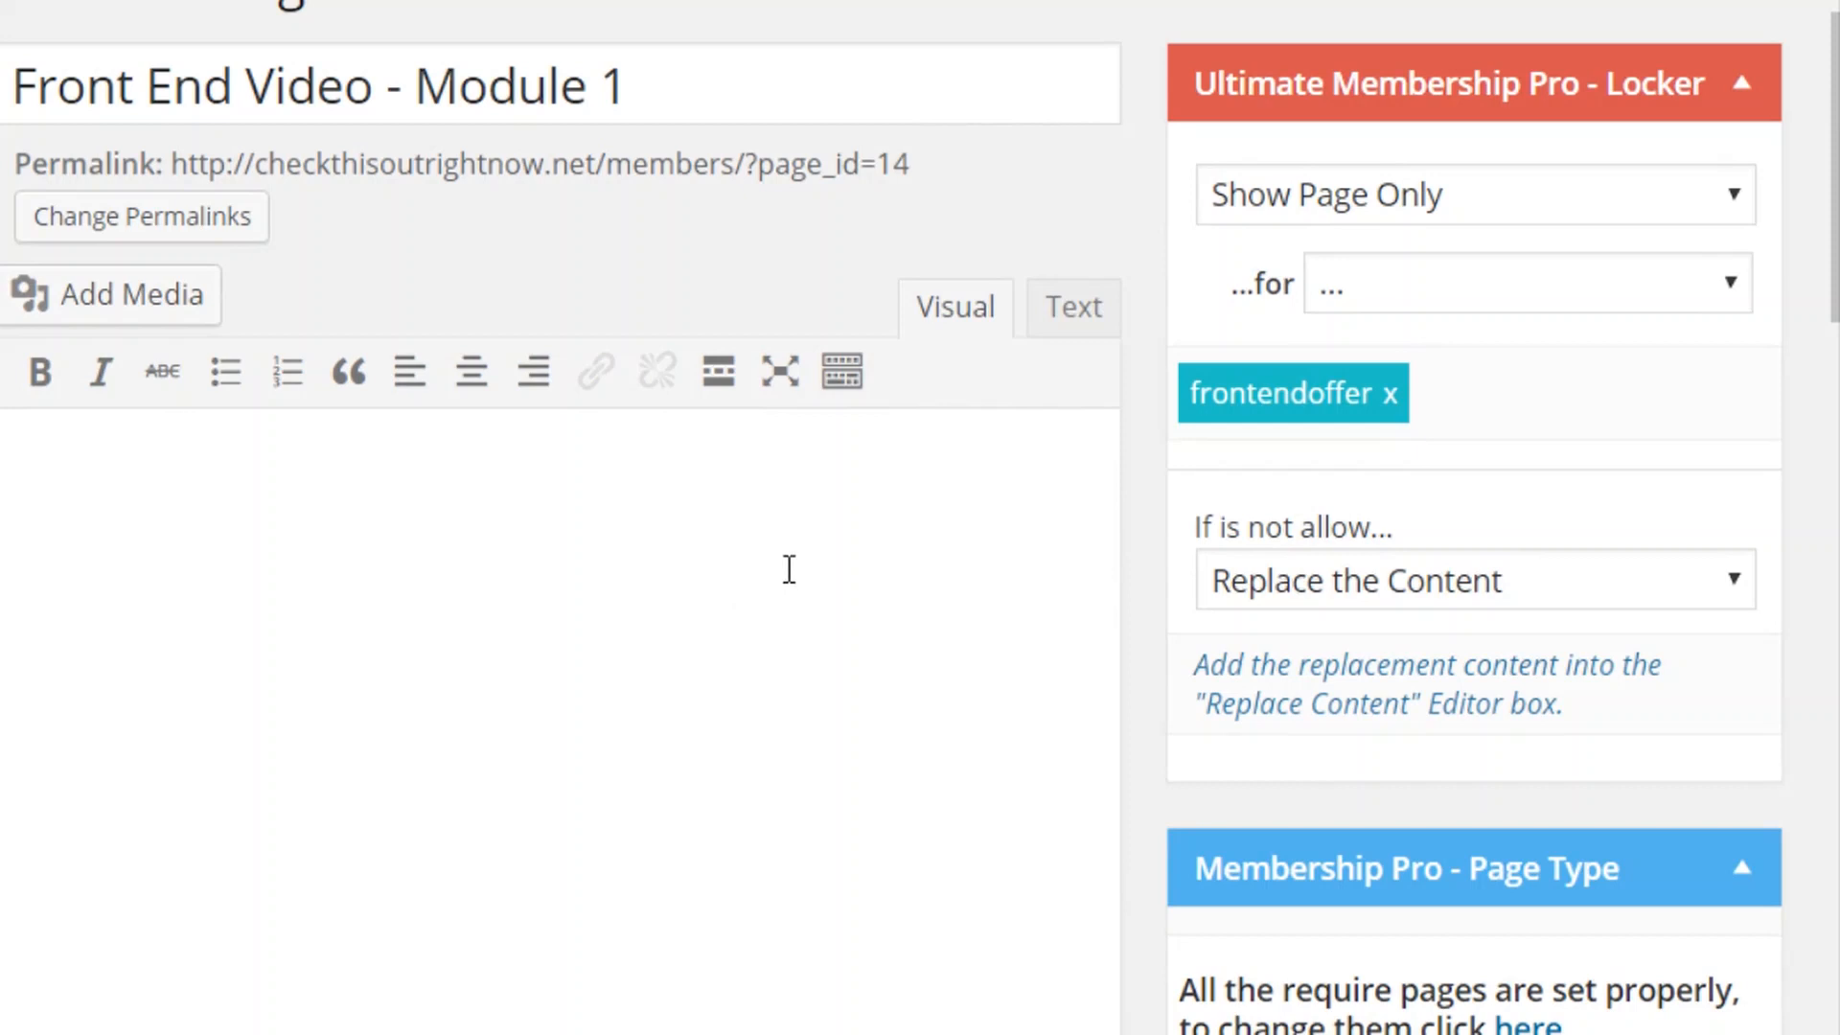
# - Review the page's Locker settings, Replace Content editor and Drip Content options, including the description of scheduled content release
pyautogui.scroll(-7, 978, 595)
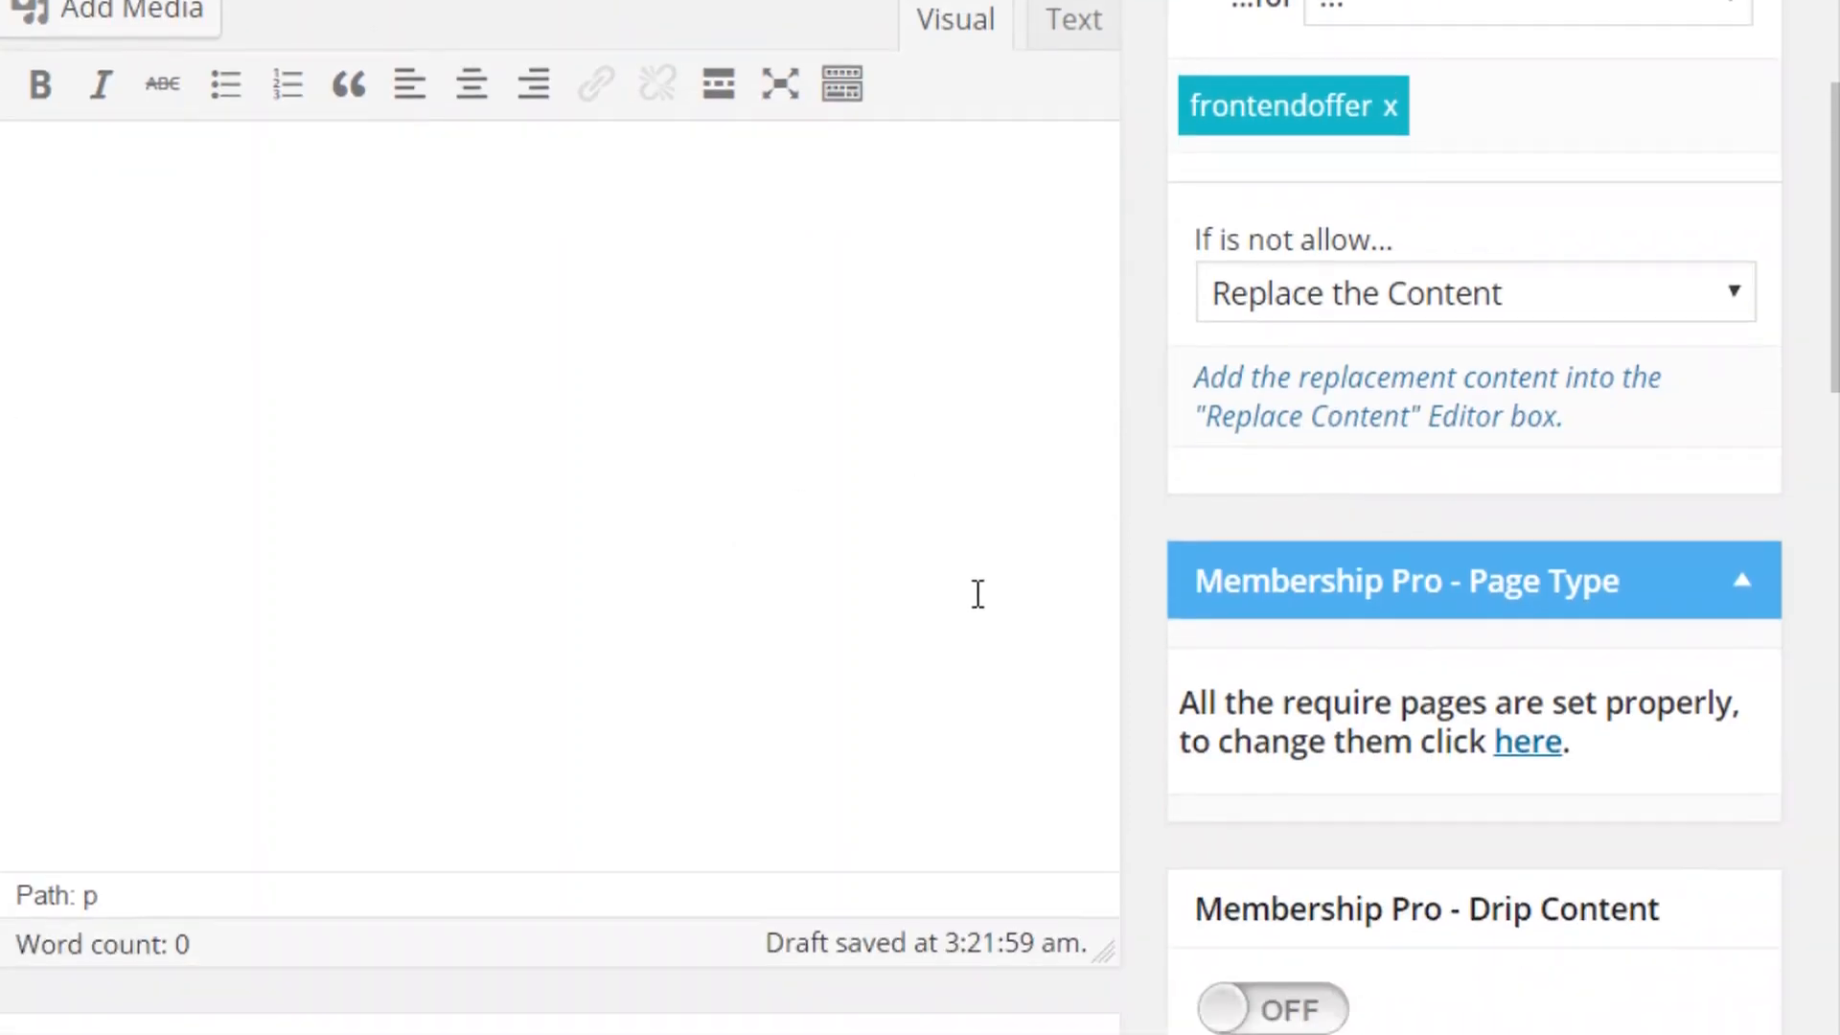
pyautogui.scroll(-2, 680, 969)
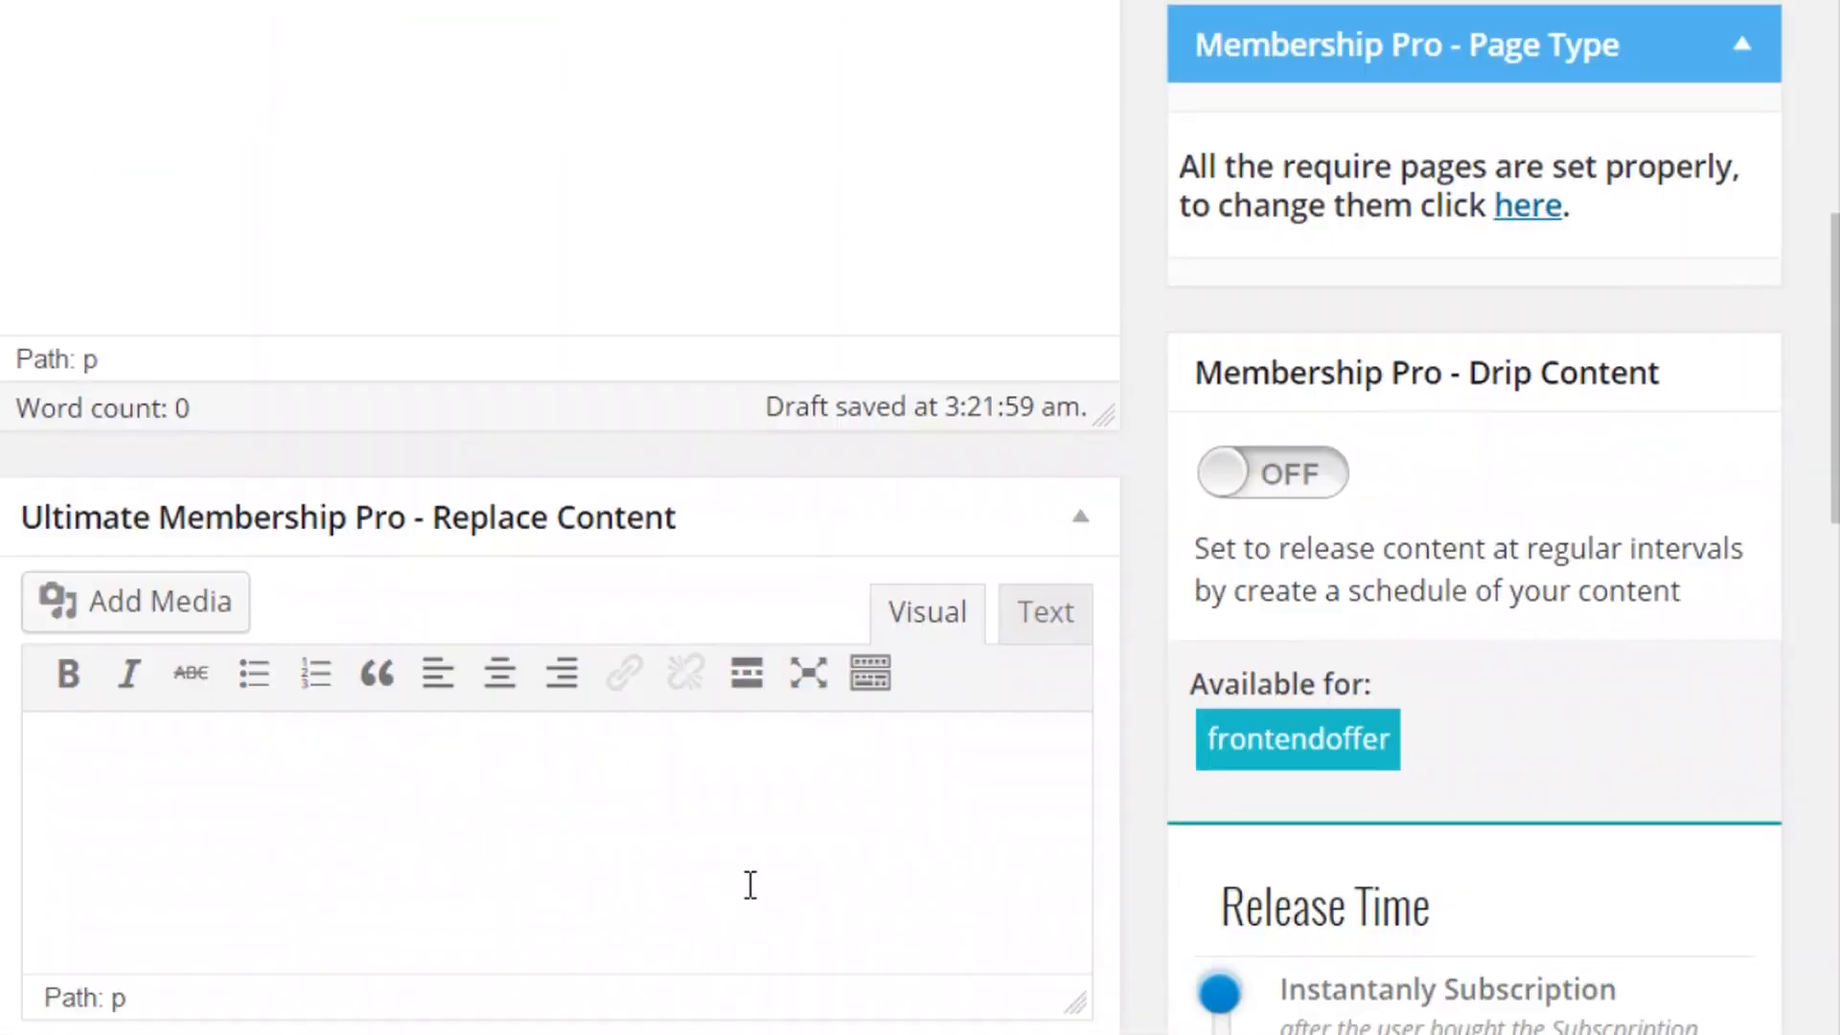
pyautogui.click(750, 876)
pyautogui.scroll(1, 749, 876)
pyautogui.scroll(9, 748, 875)
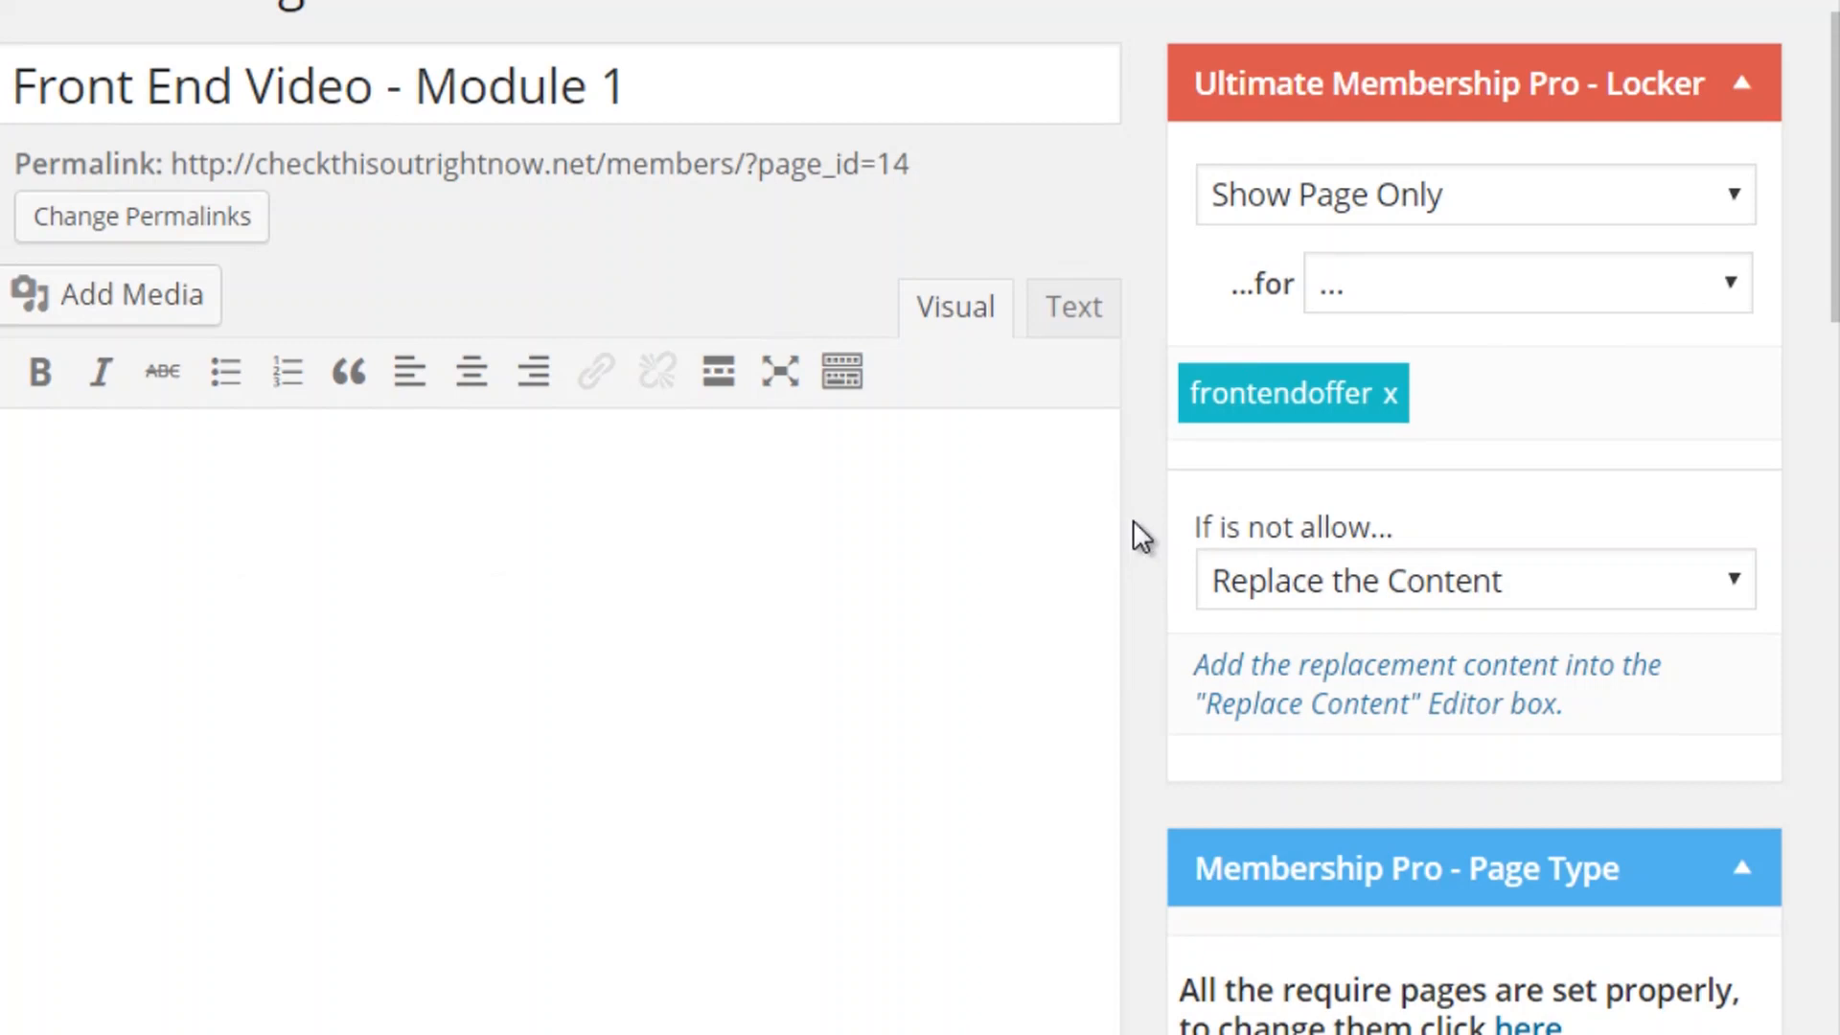
pyautogui.scroll(-3, 1198, 602)
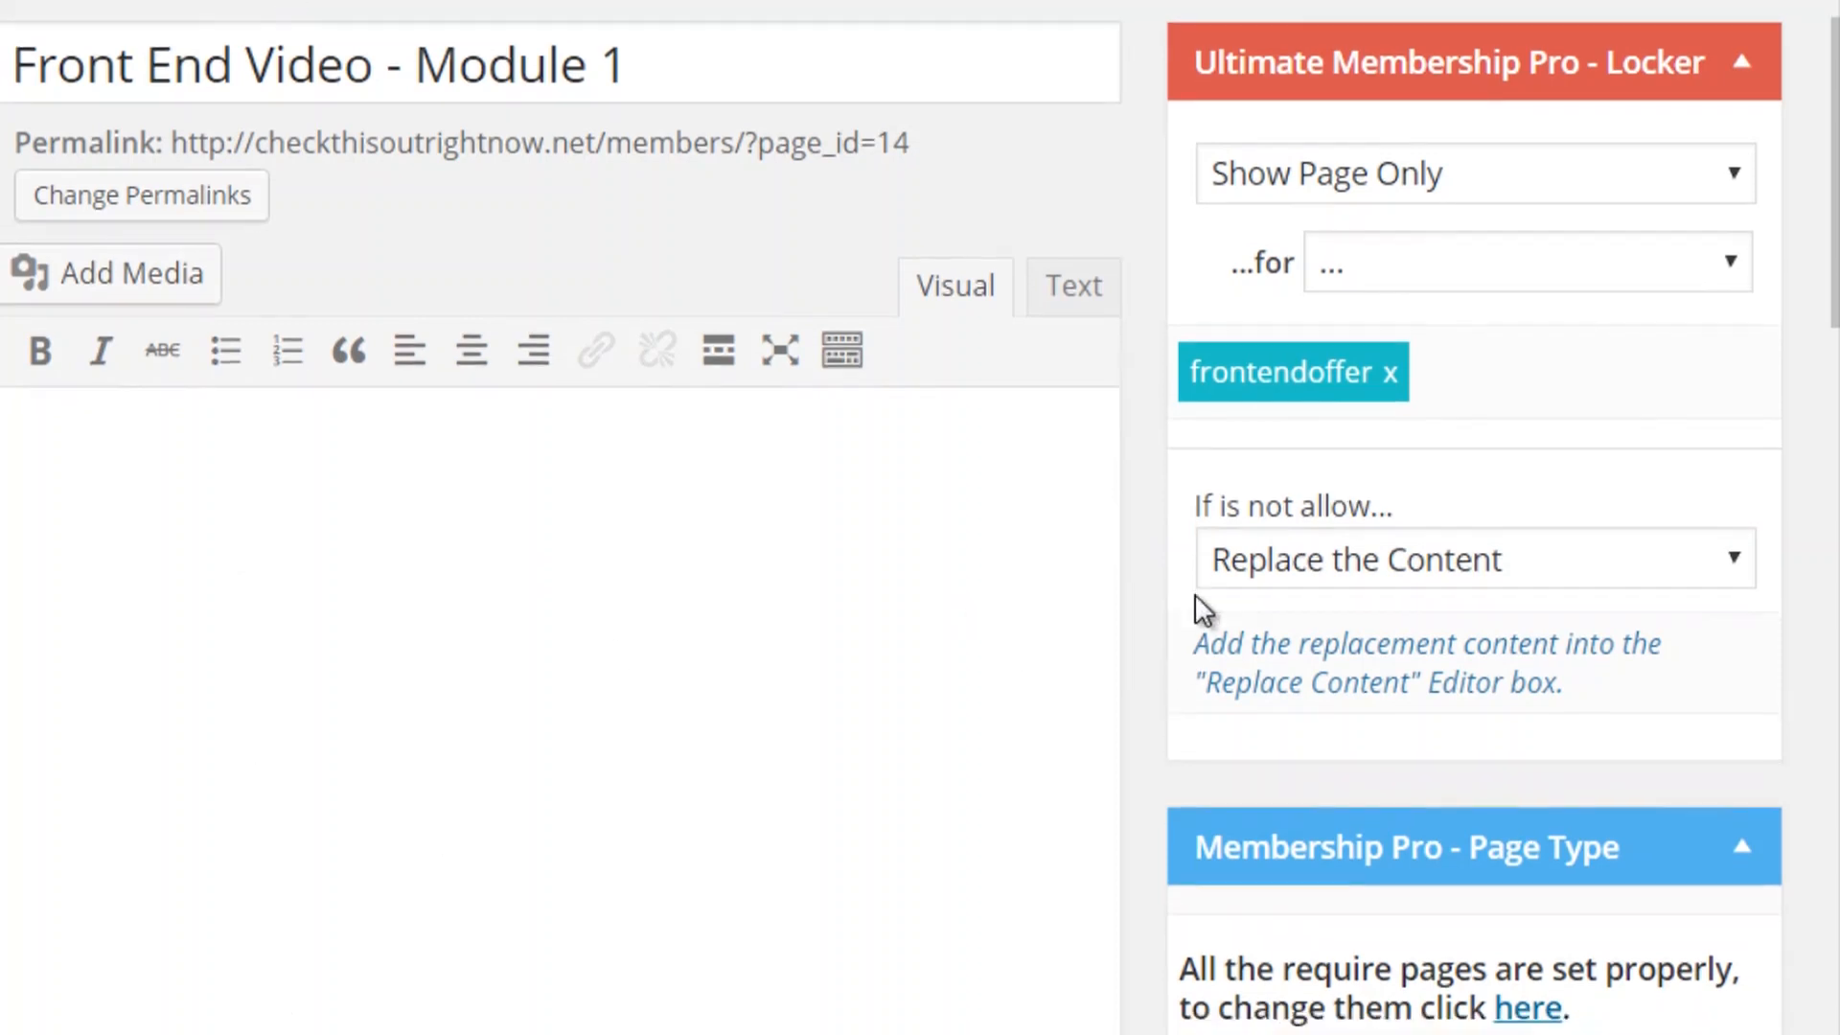
pyautogui.scroll(-2, 1187, 625)
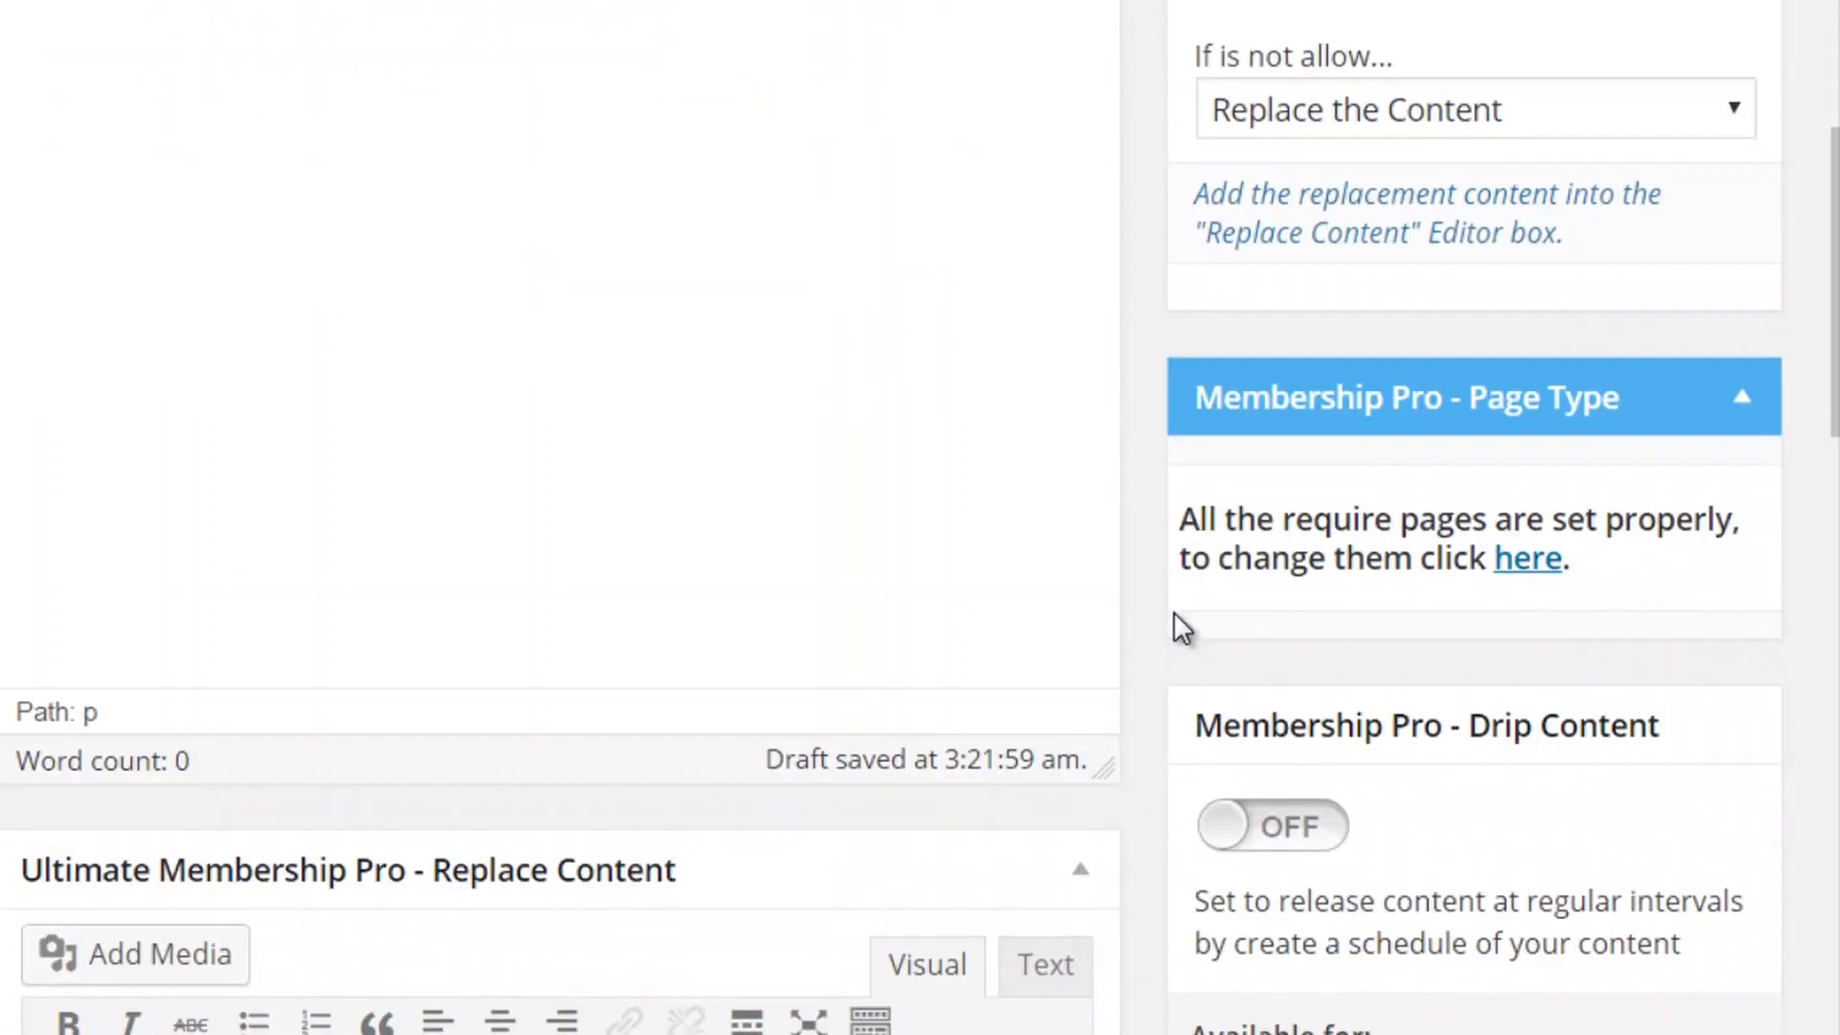
pyautogui.scroll(-3, 1181, 627)
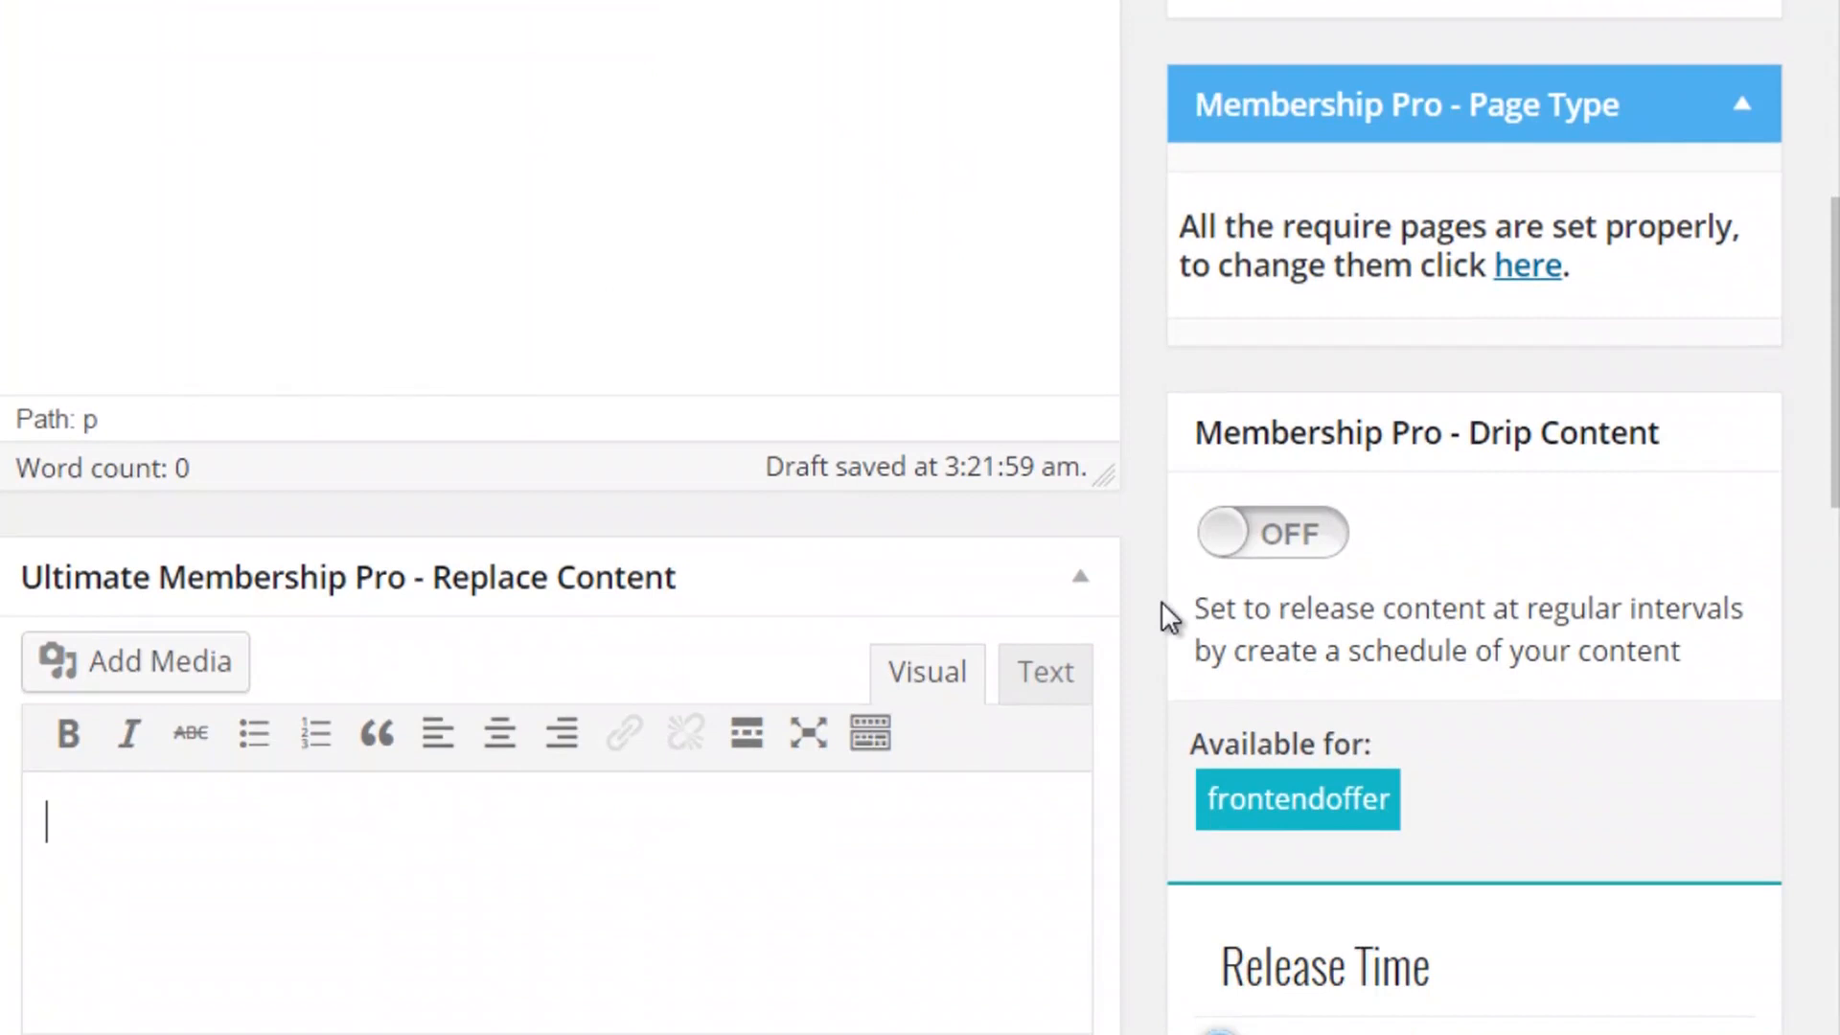
pyautogui.scroll(-3, 1162, 603)
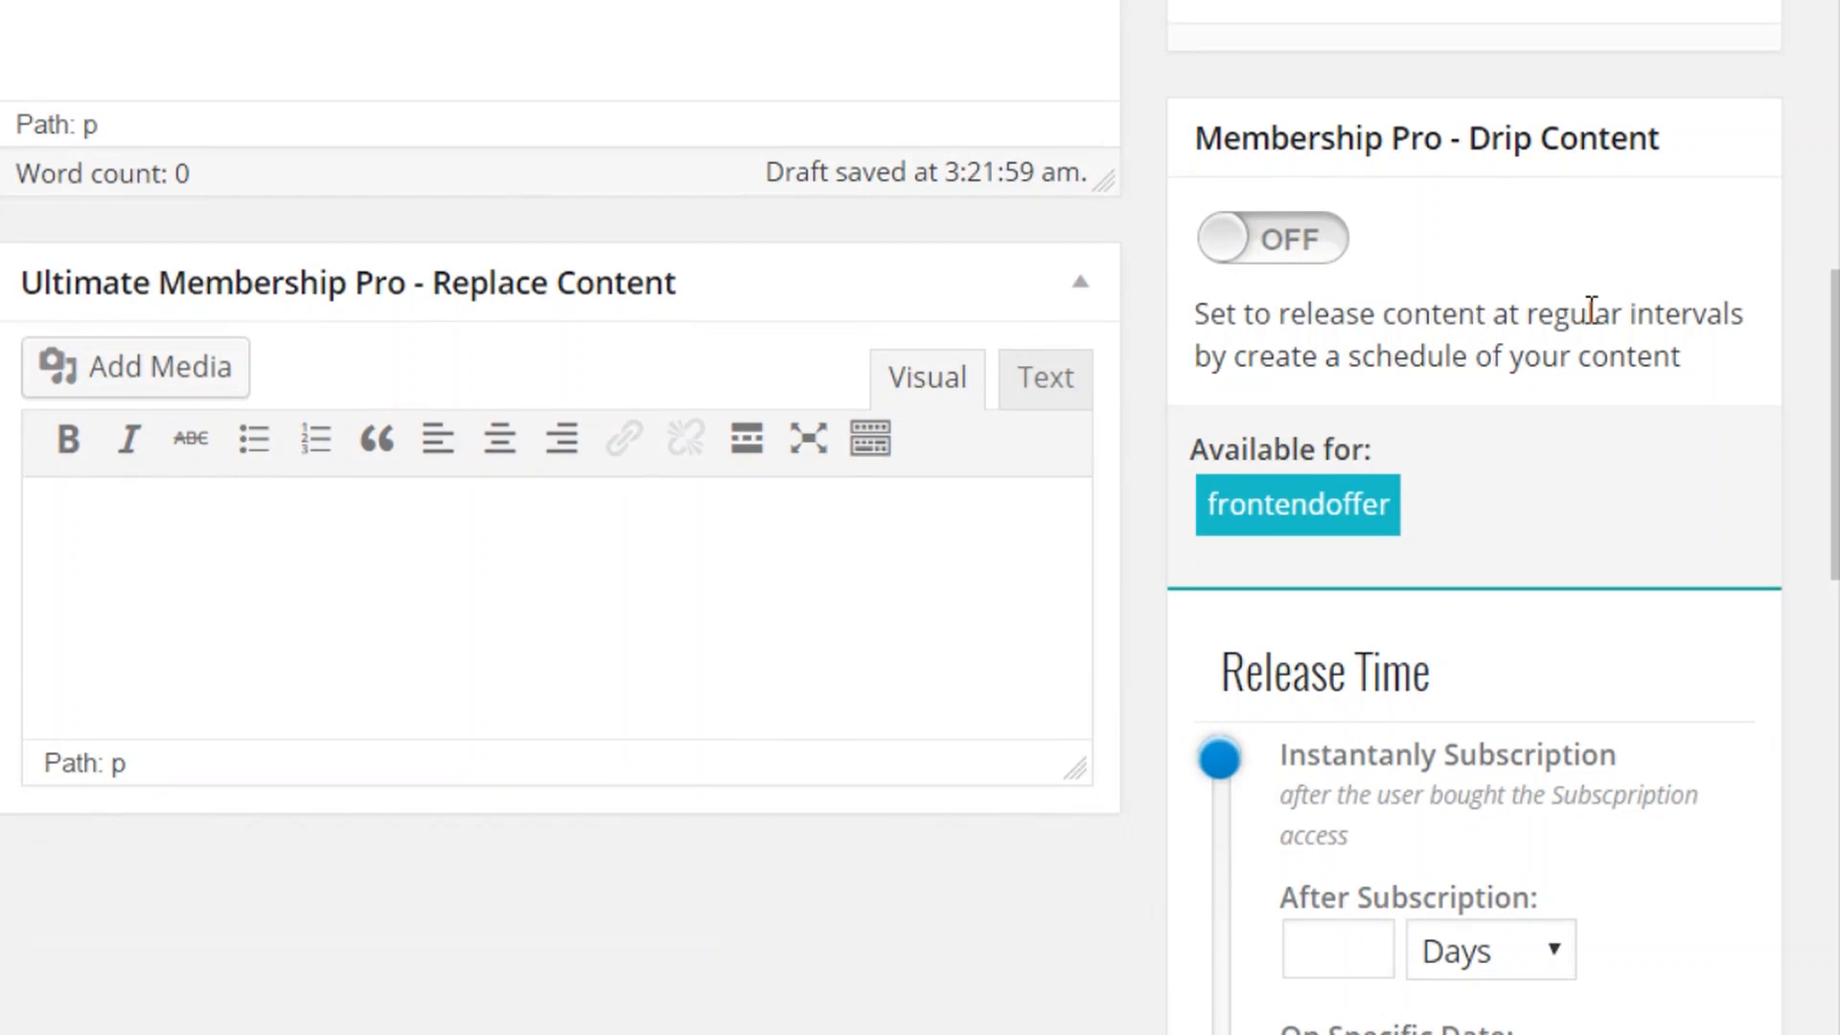
pyautogui.moveTo(1626, 313); pyautogui.dragTo(1730, 351)
pyautogui.click(1417, 393)
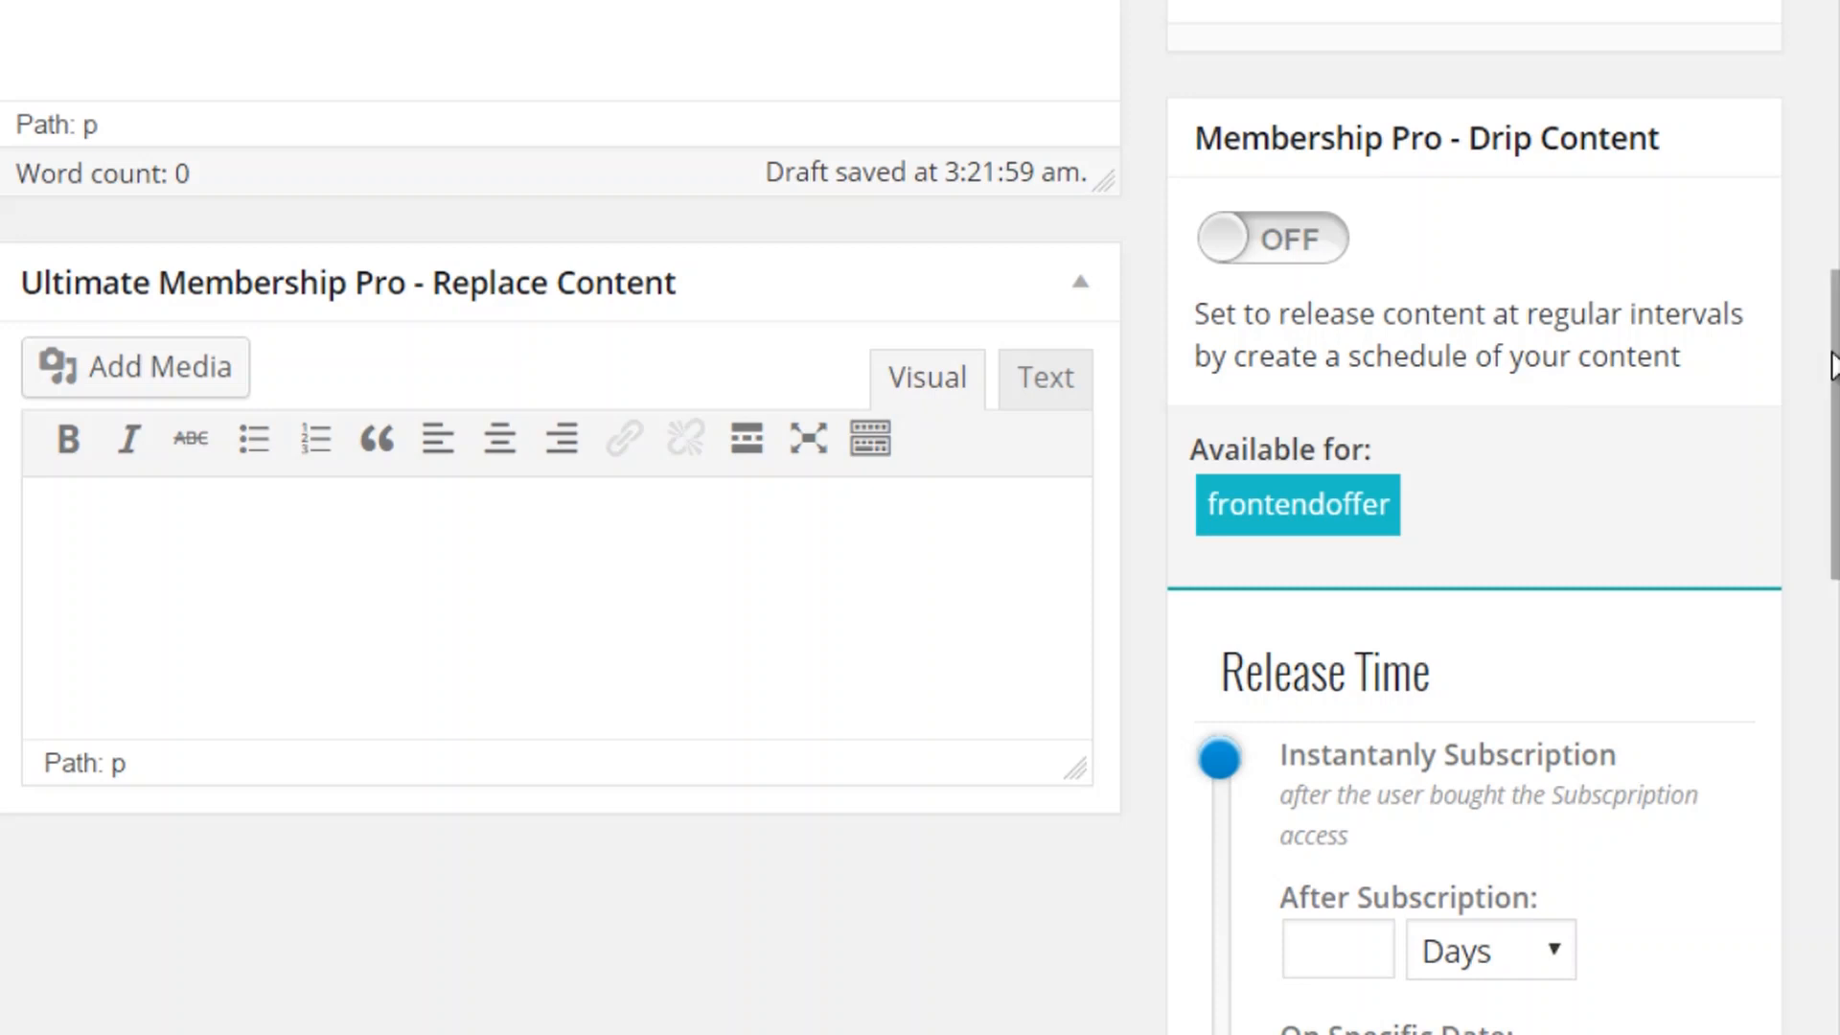
# - Turn on Drip Content for the Module 1 page and set its Release Time to 7 days after subscription
pyautogui.click(1214, 246)
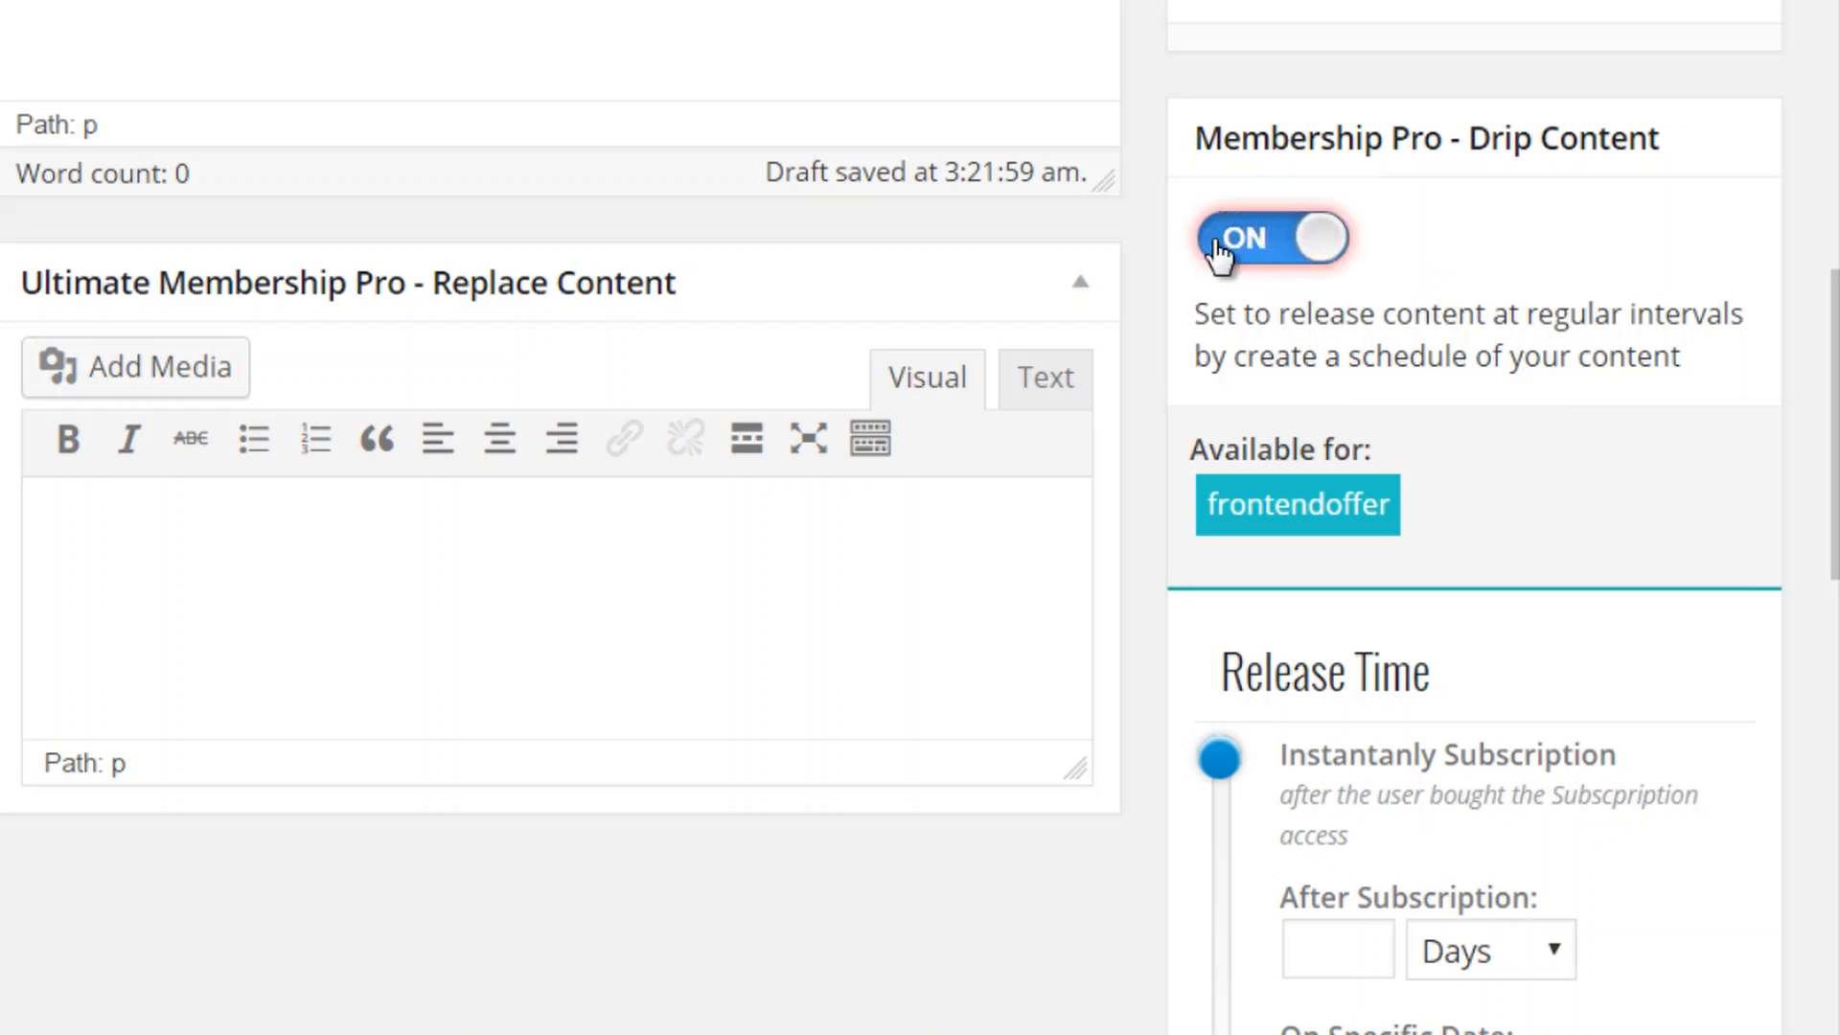
pyautogui.scroll(-2, 1161, 441)
pyautogui.scroll(-4, 1158, 433)
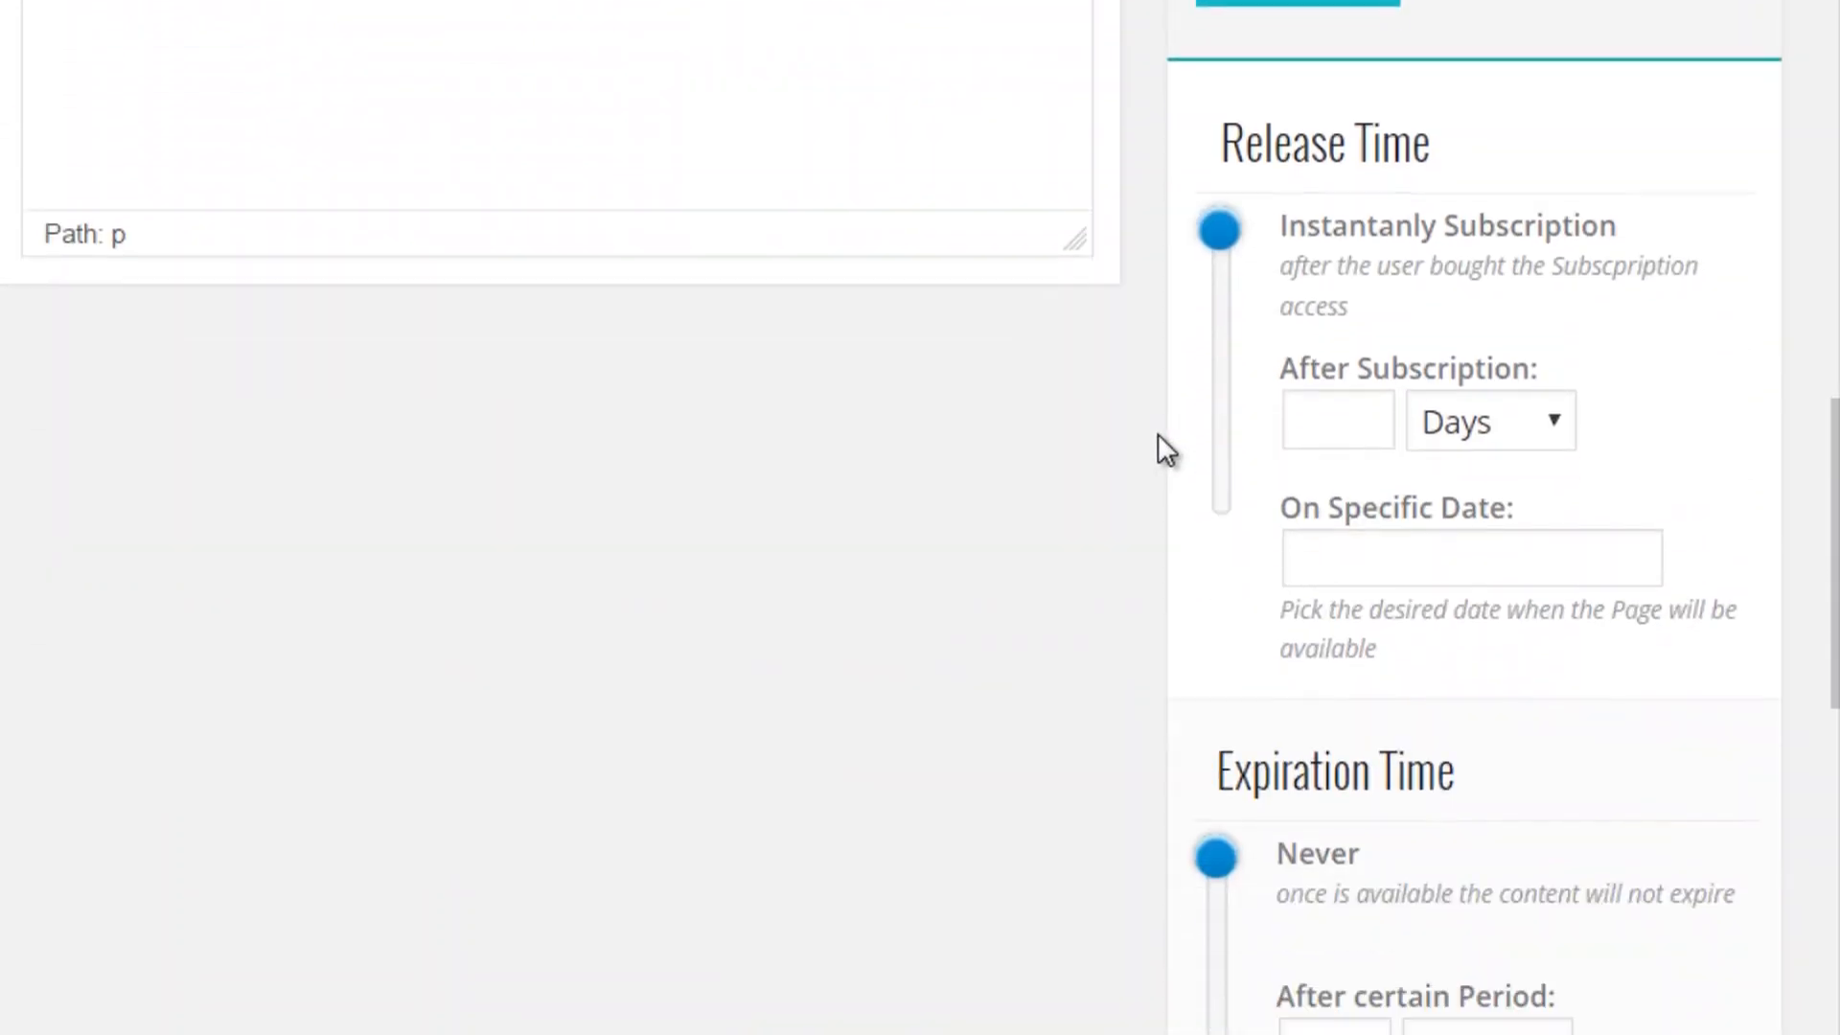
pyautogui.click(1449, 426)
pyautogui.click(1456, 519)
pyautogui.click(1364, 428)
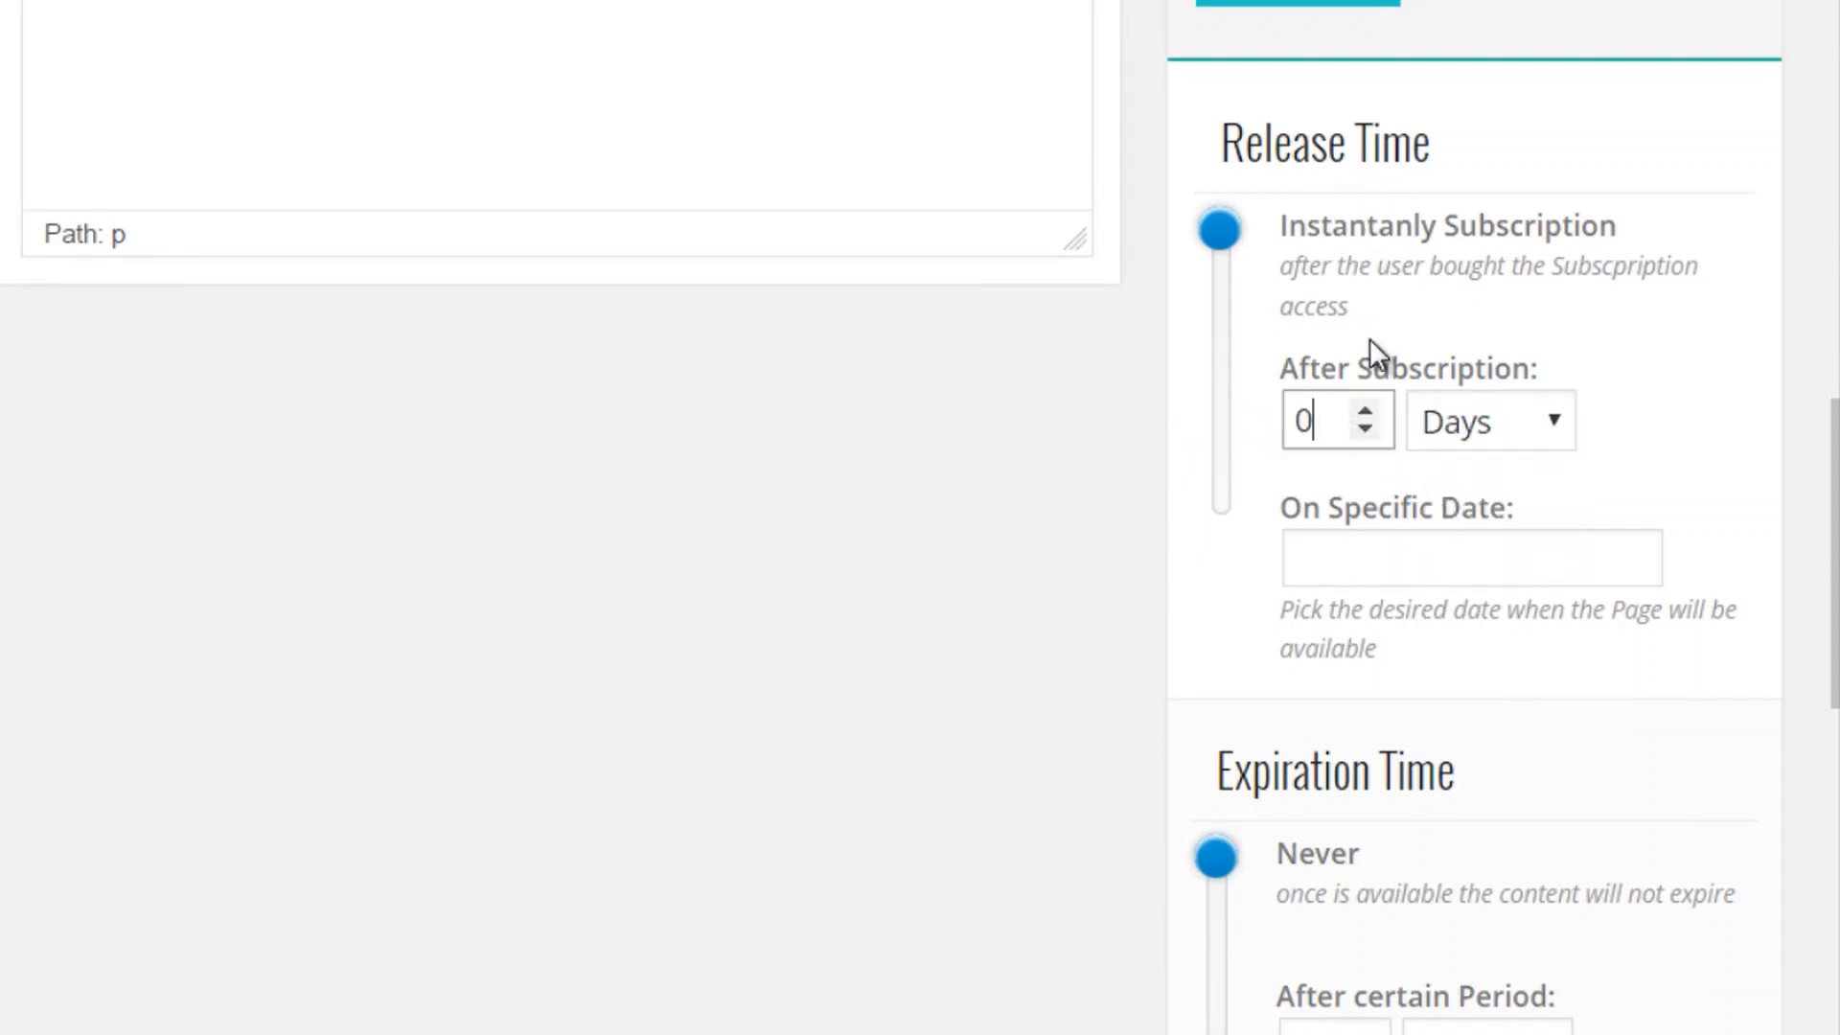
pyautogui.moveTo(1307, 415); pyautogui.dragTo(1267, 417)
pyautogui.write('7')
pyautogui.click(1658, 400)
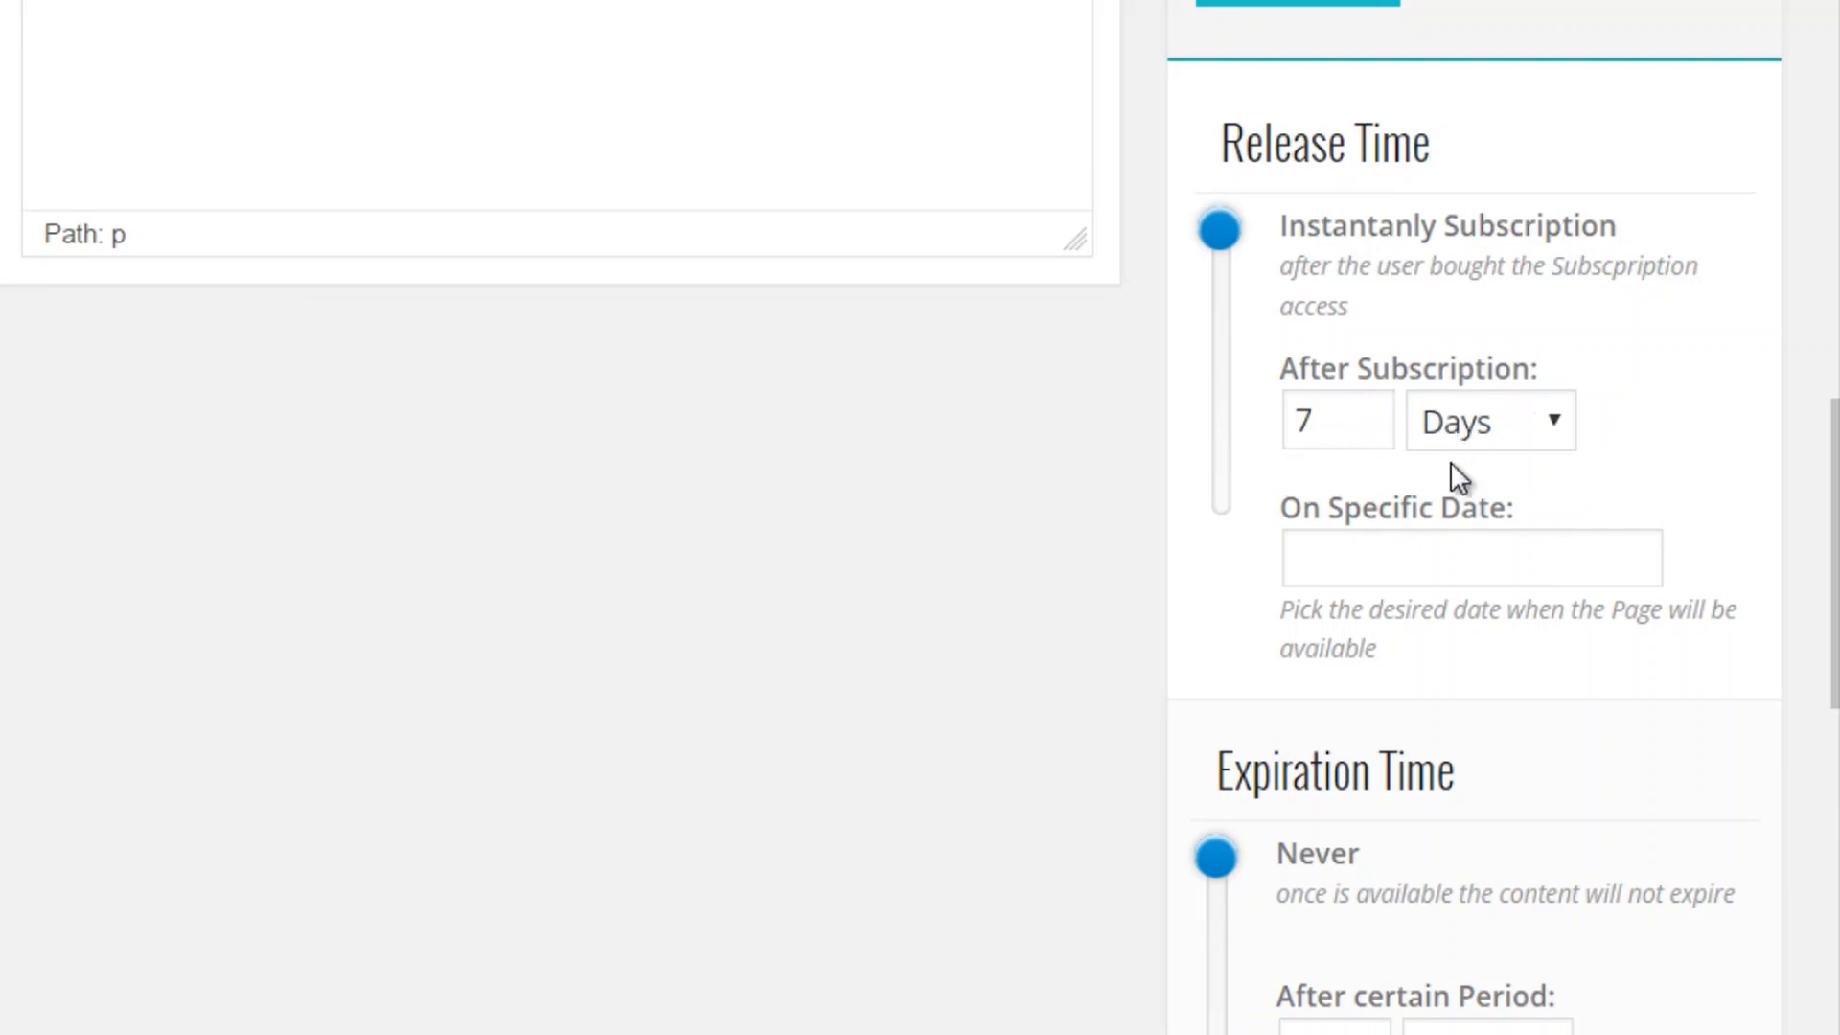
# - Change the After Subscription release time of the Module 1 page to 1 day
pyautogui.scroll(-1, 1451, 469)
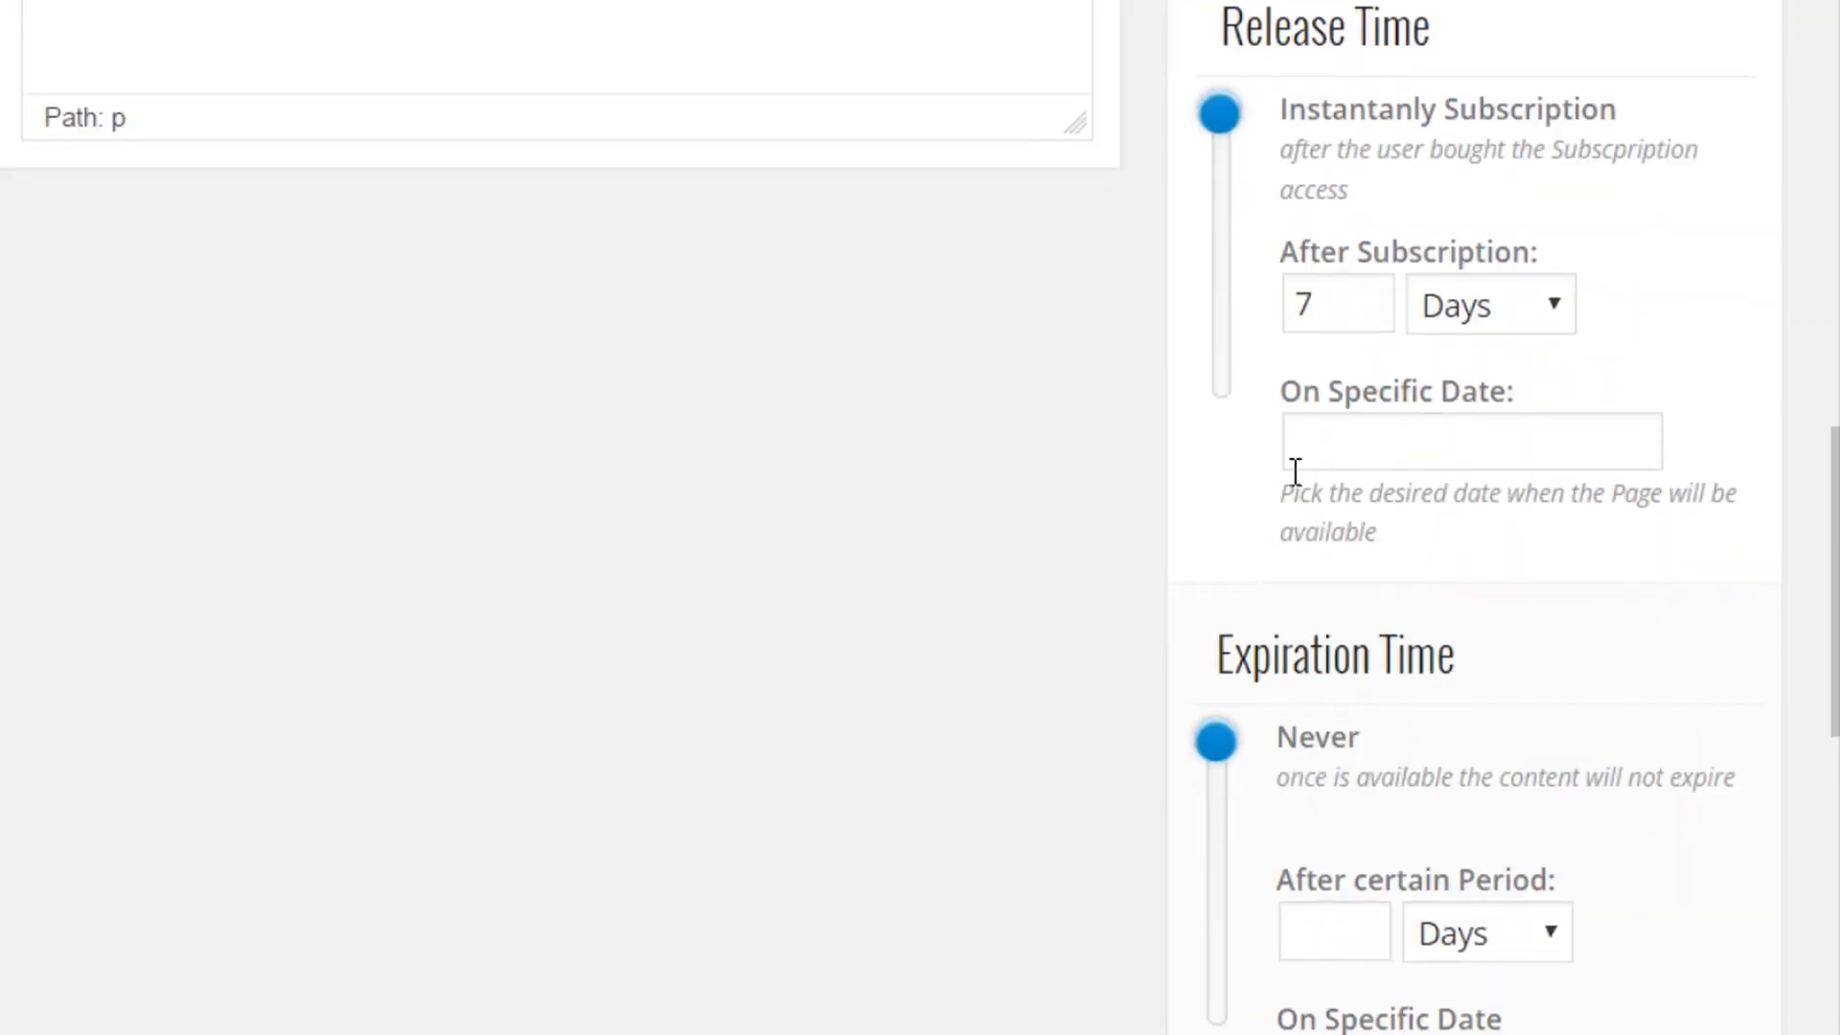
pyautogui.scroll(1, 1257, 495)
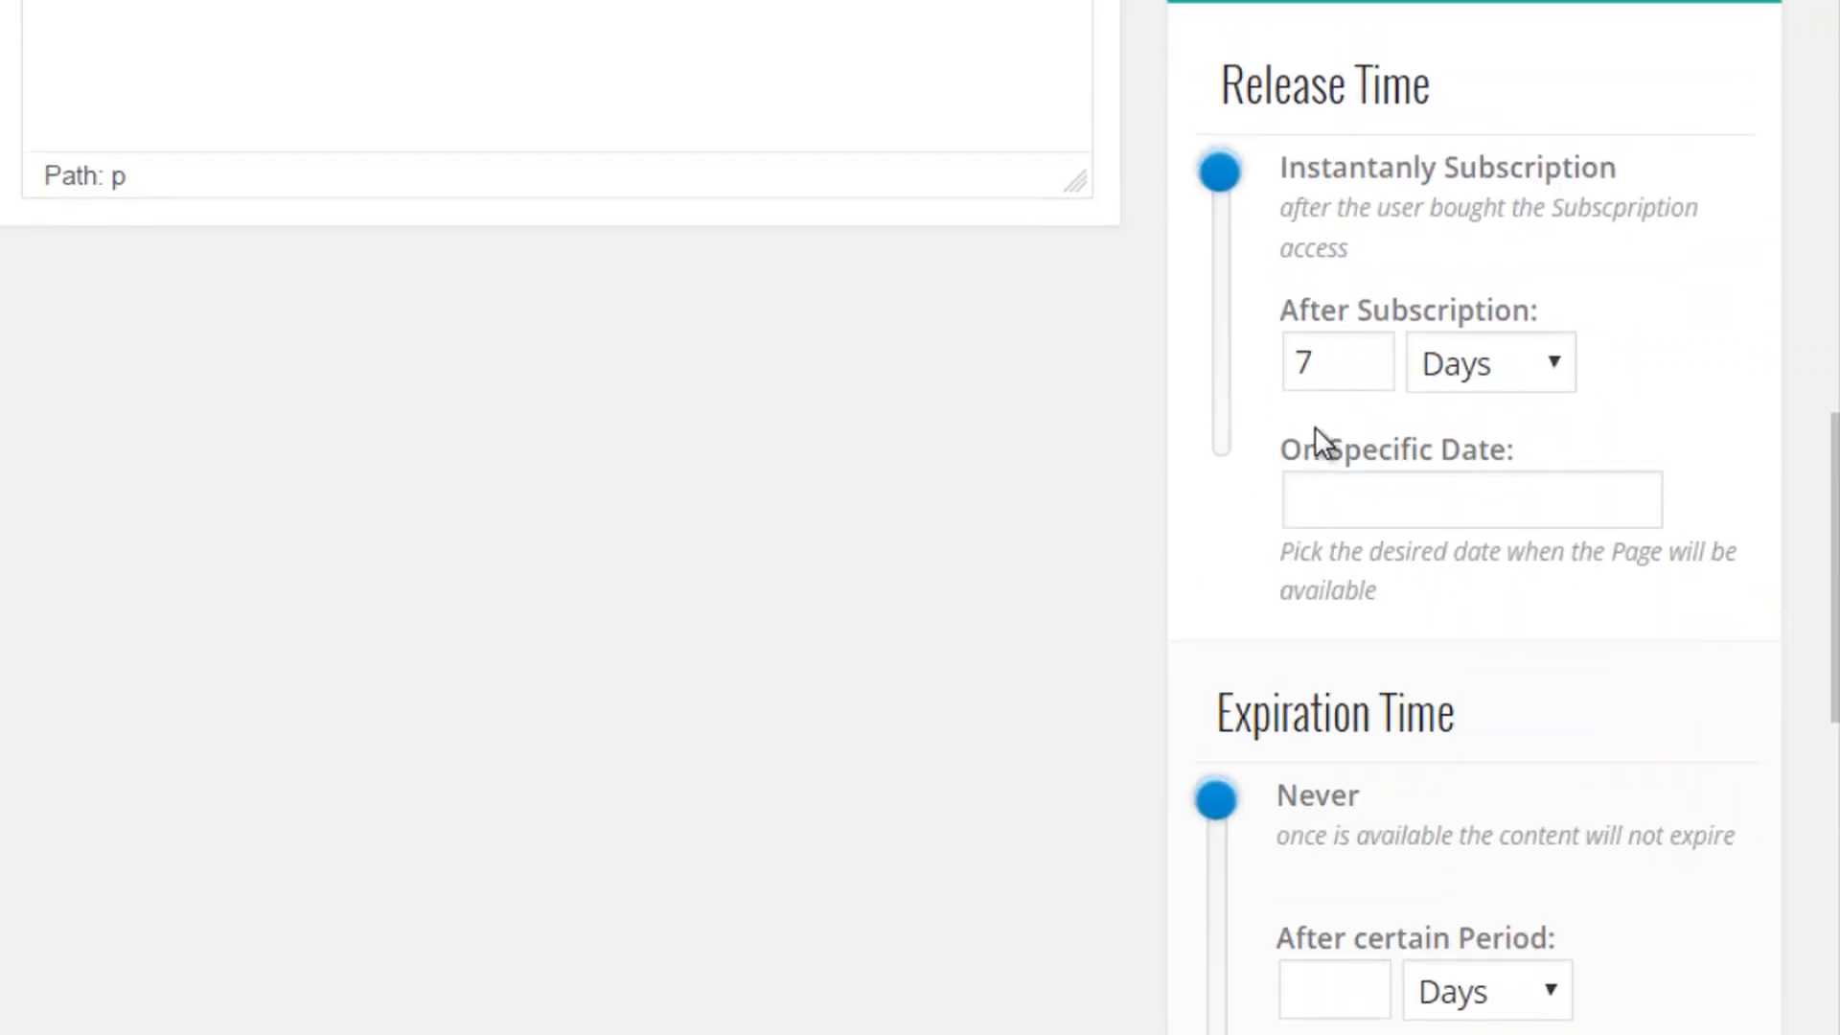
pyautogui.moveTo(1339, 370); pyautogui.dragTo(1269, 358)
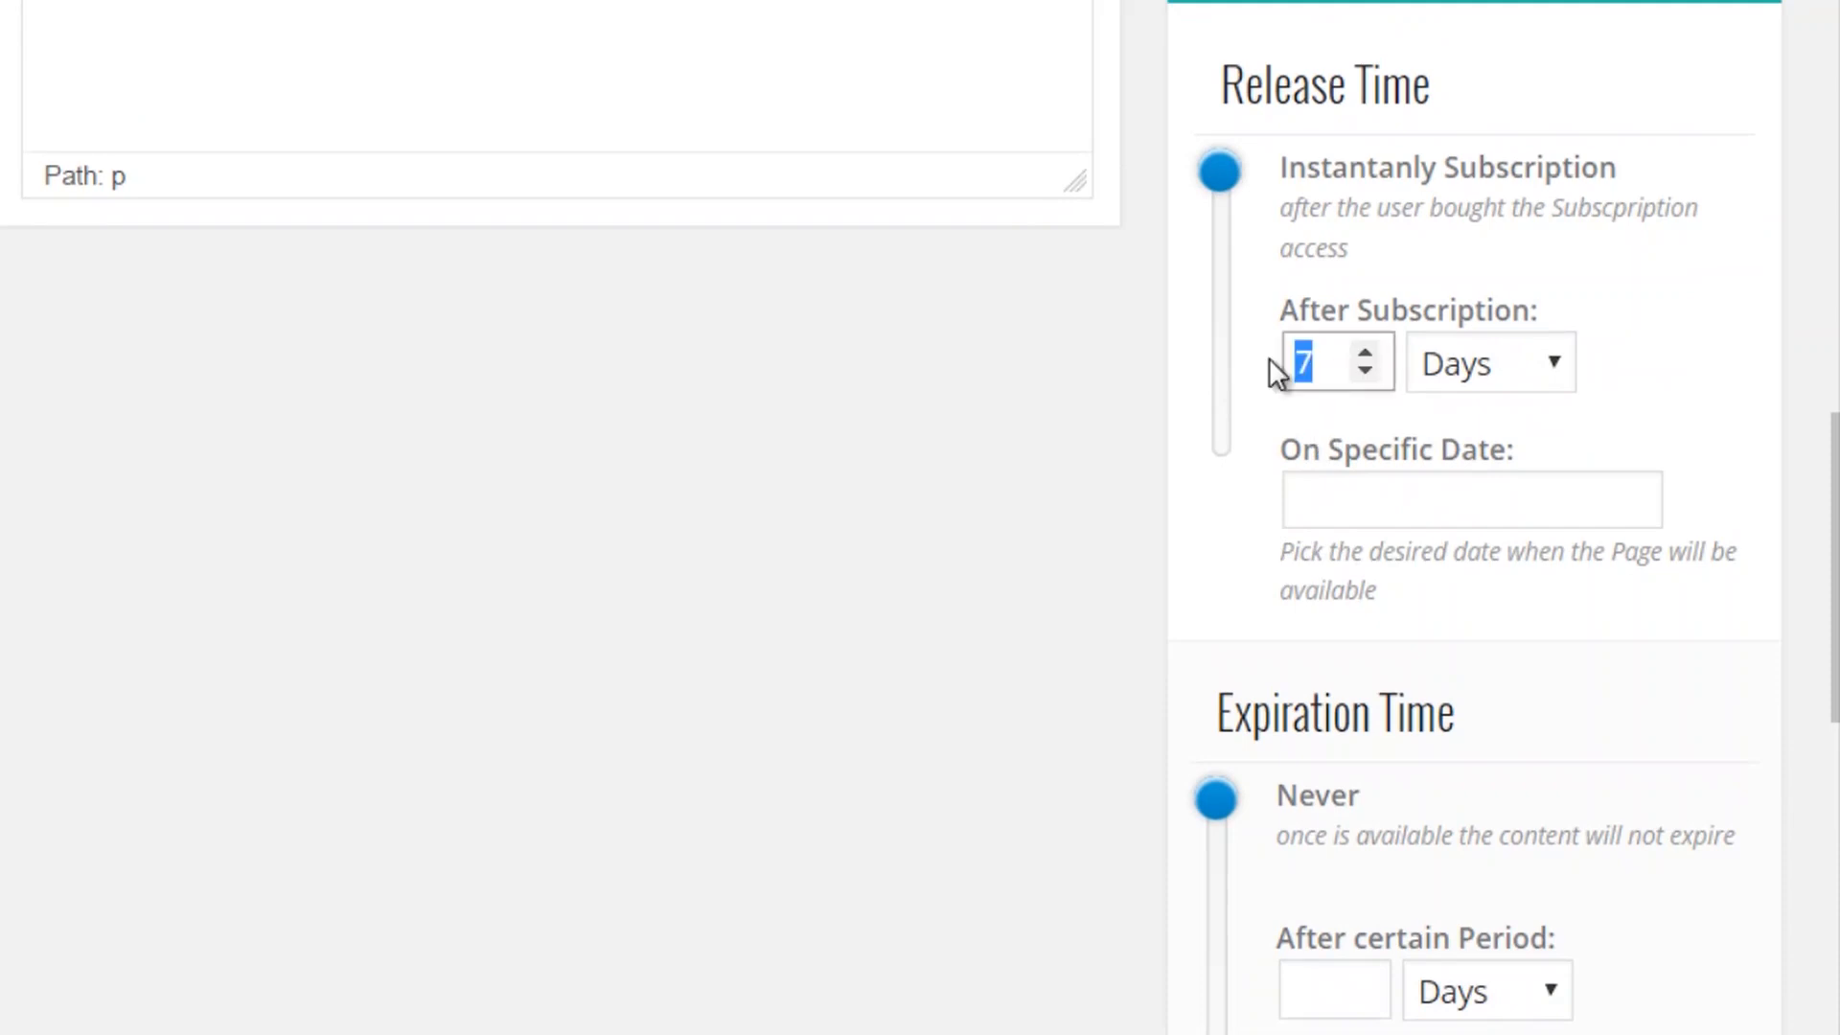
pyautogui.write('1')
pyautogui.scroll(1, 1653, 383)
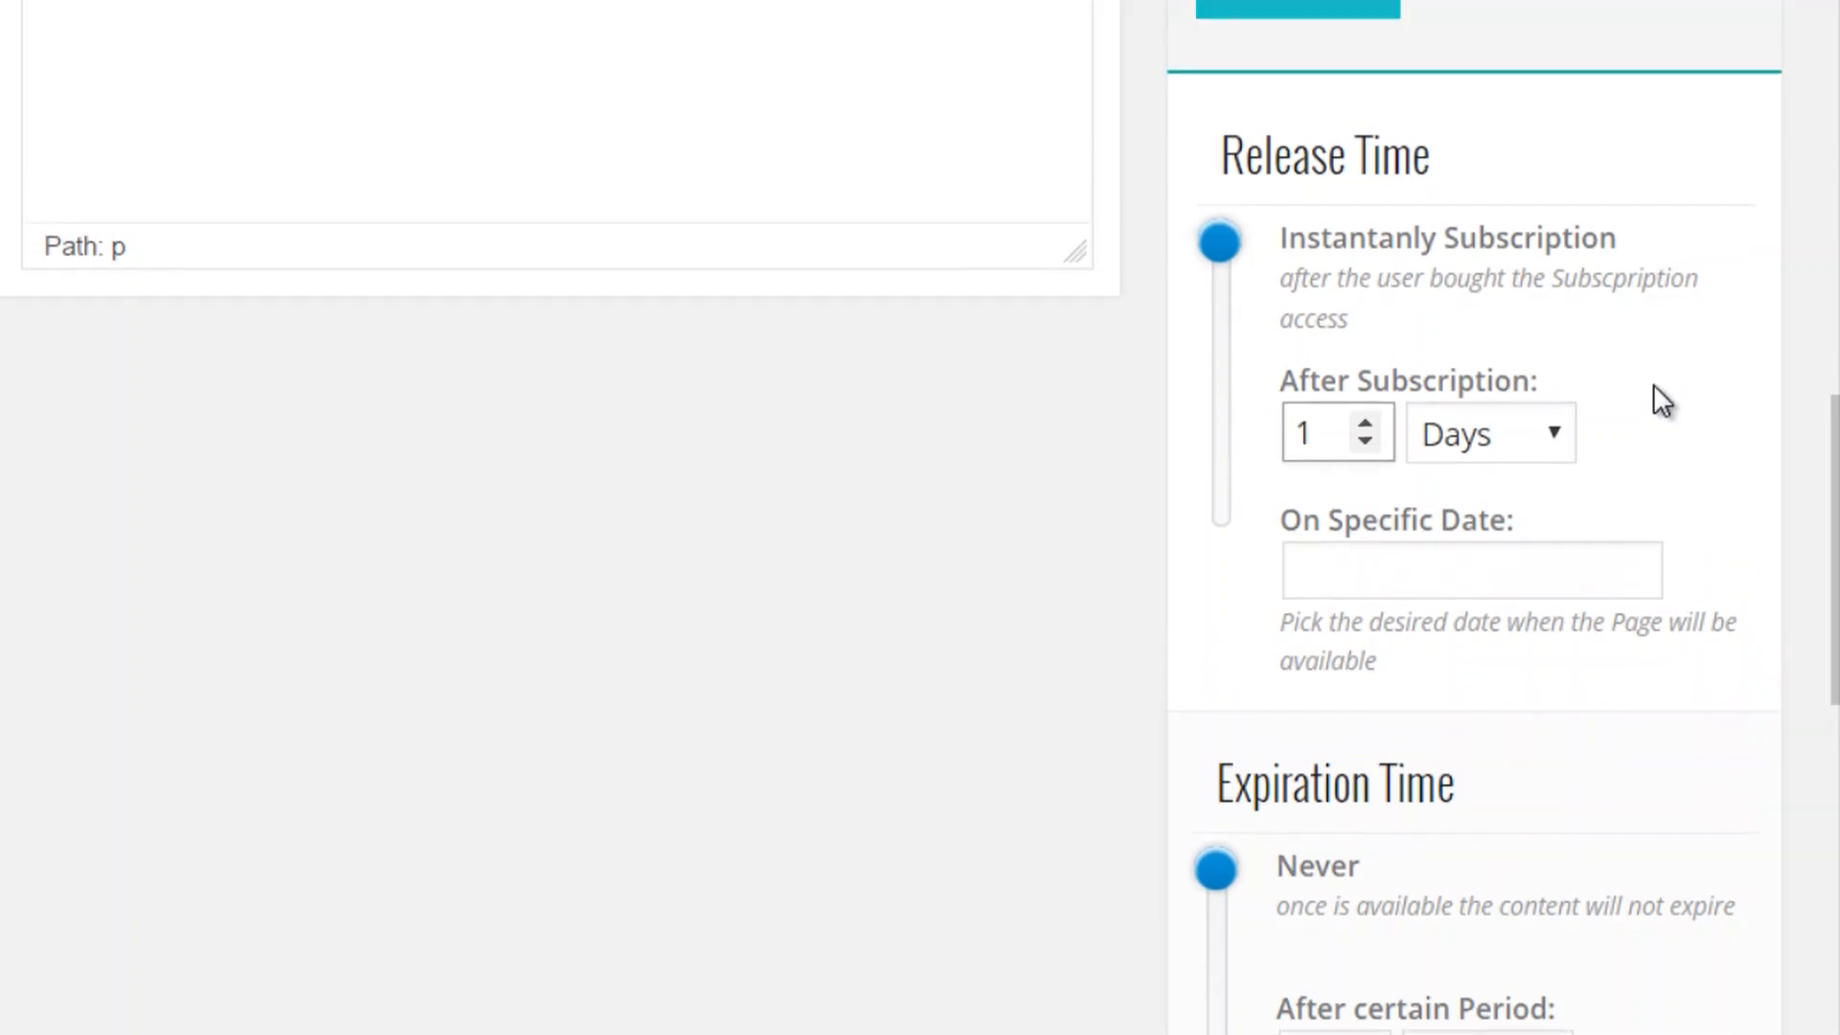
# - Publish the "Front End Video - Module 1" page
pyautogui.scroll(-7, 1653, 393)
pyautogui.scroll(2, 1434, 299)
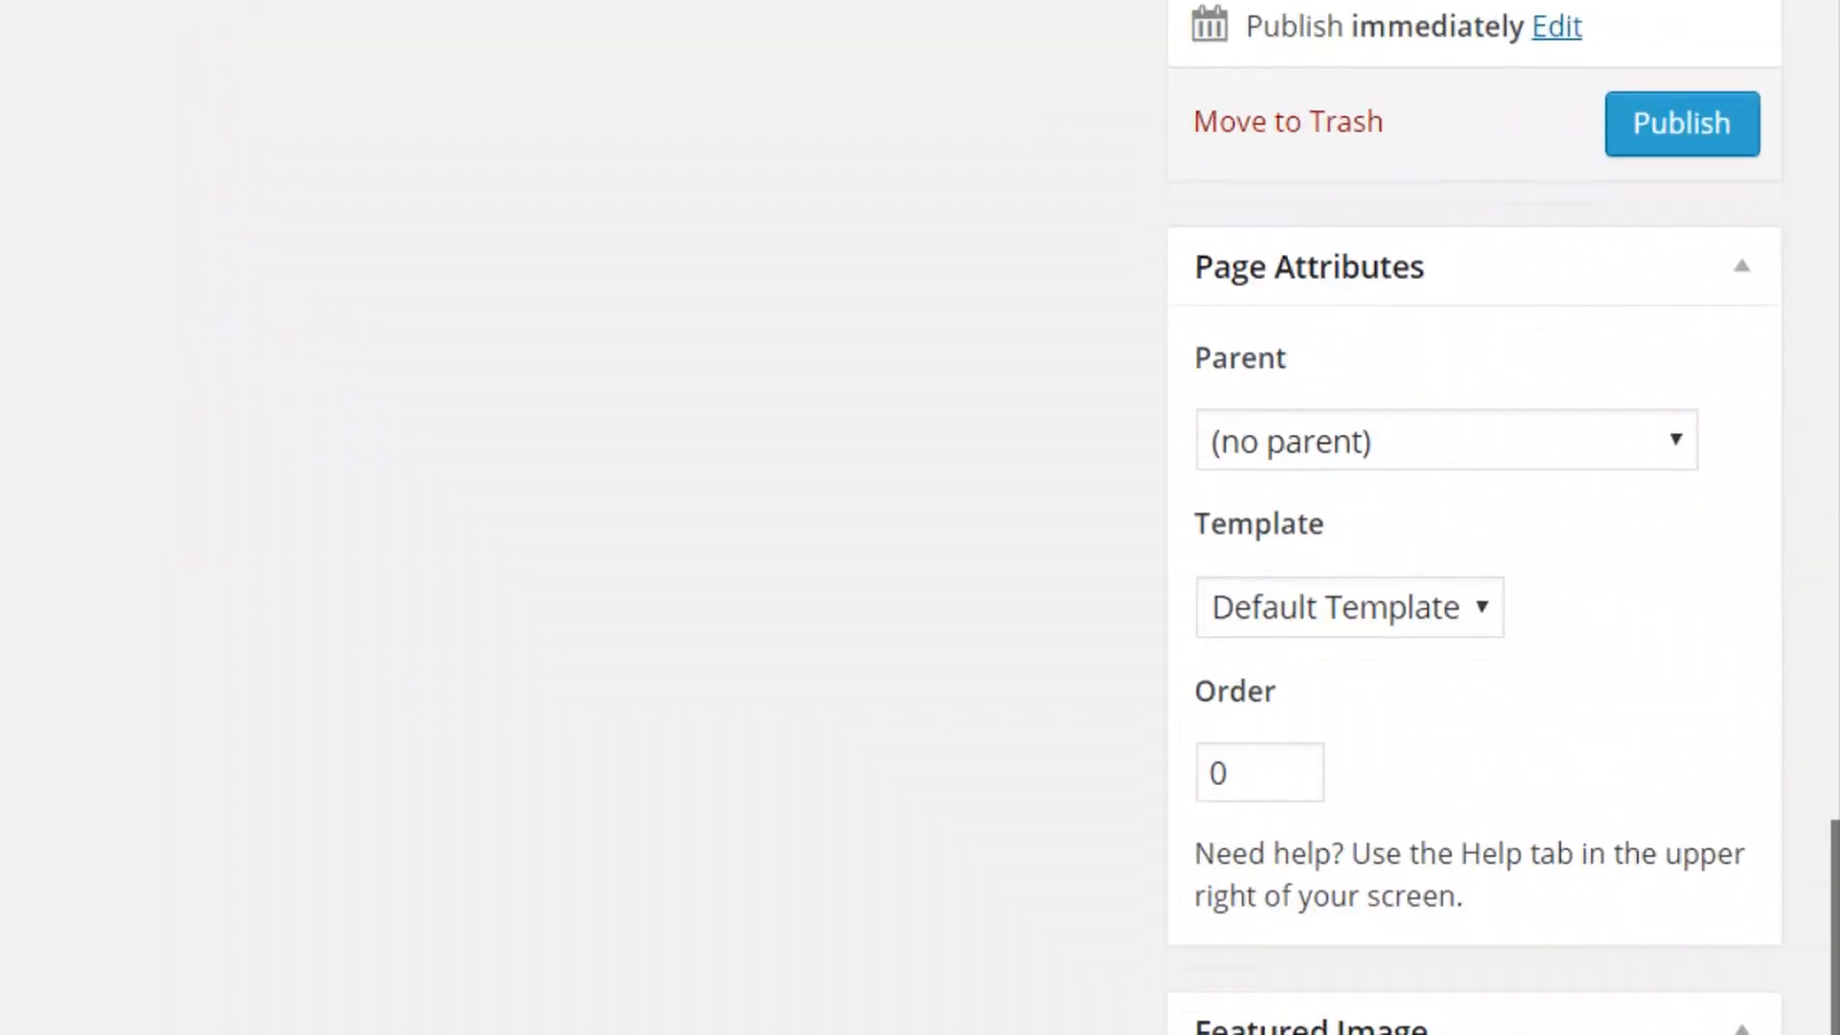
pyautogui.scroll(5, 1476, 517)
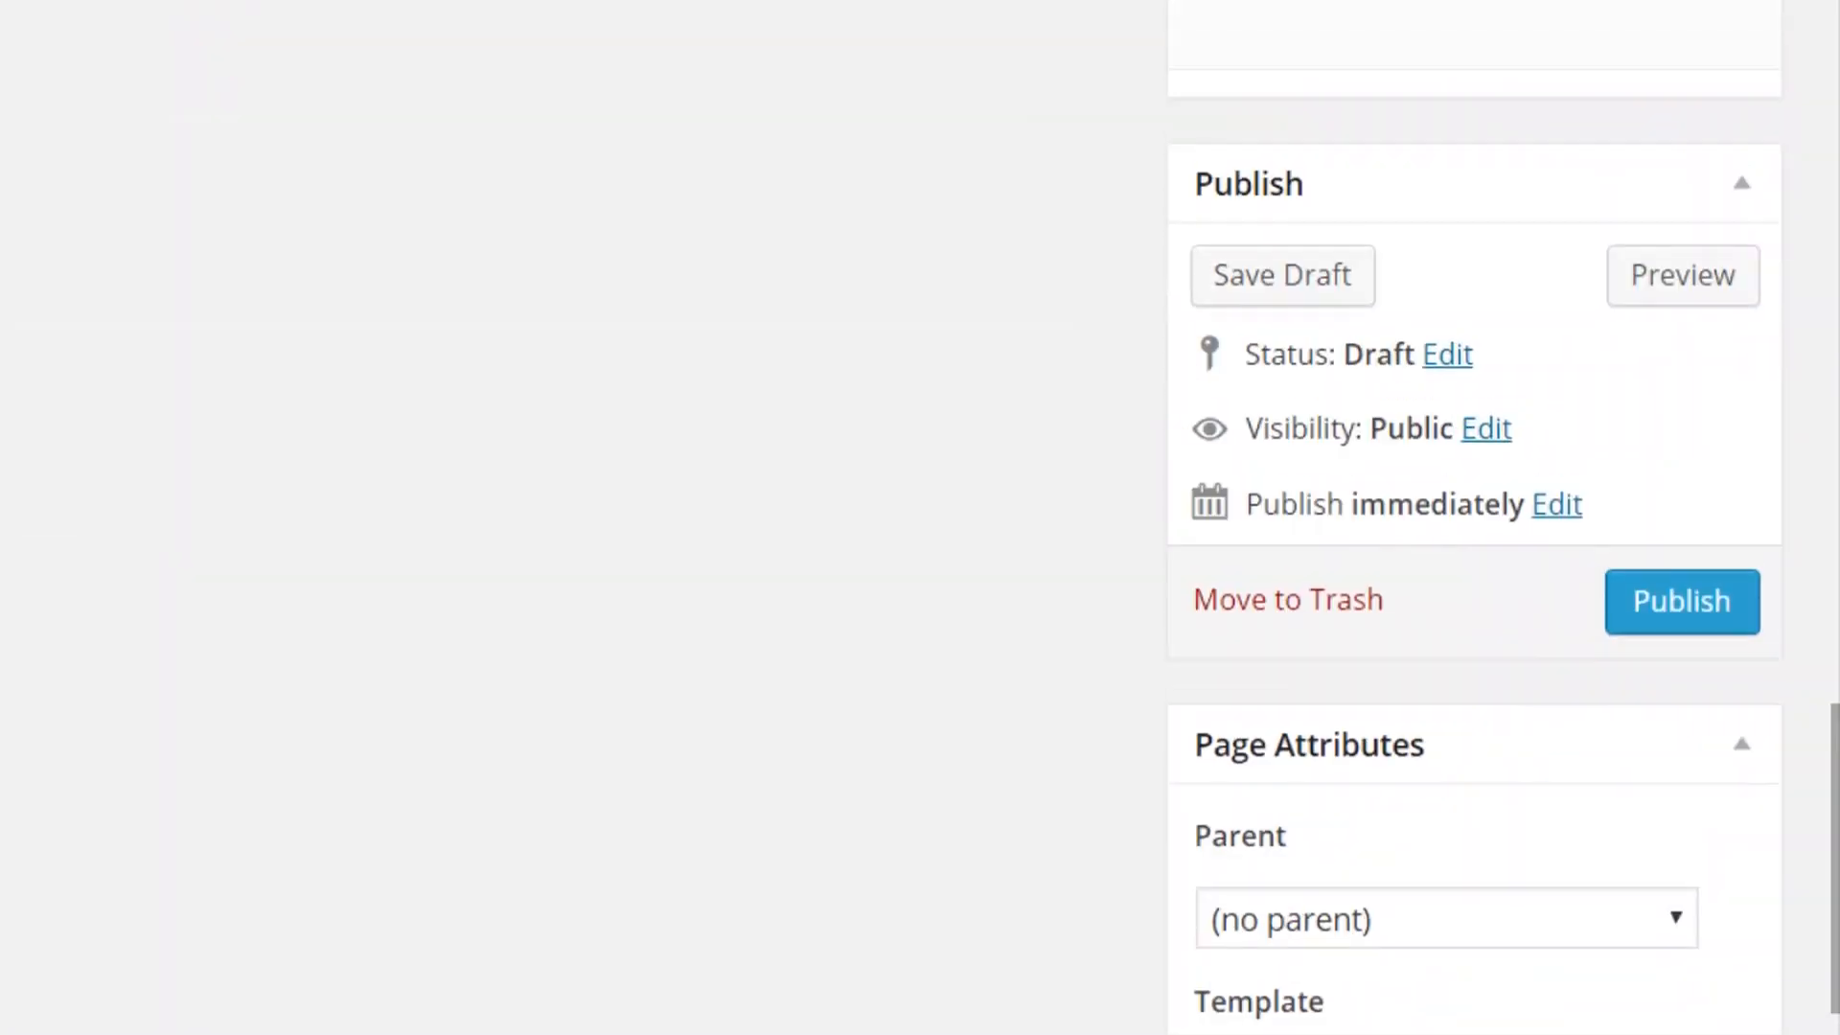
pyautogui.click(1740, 627)
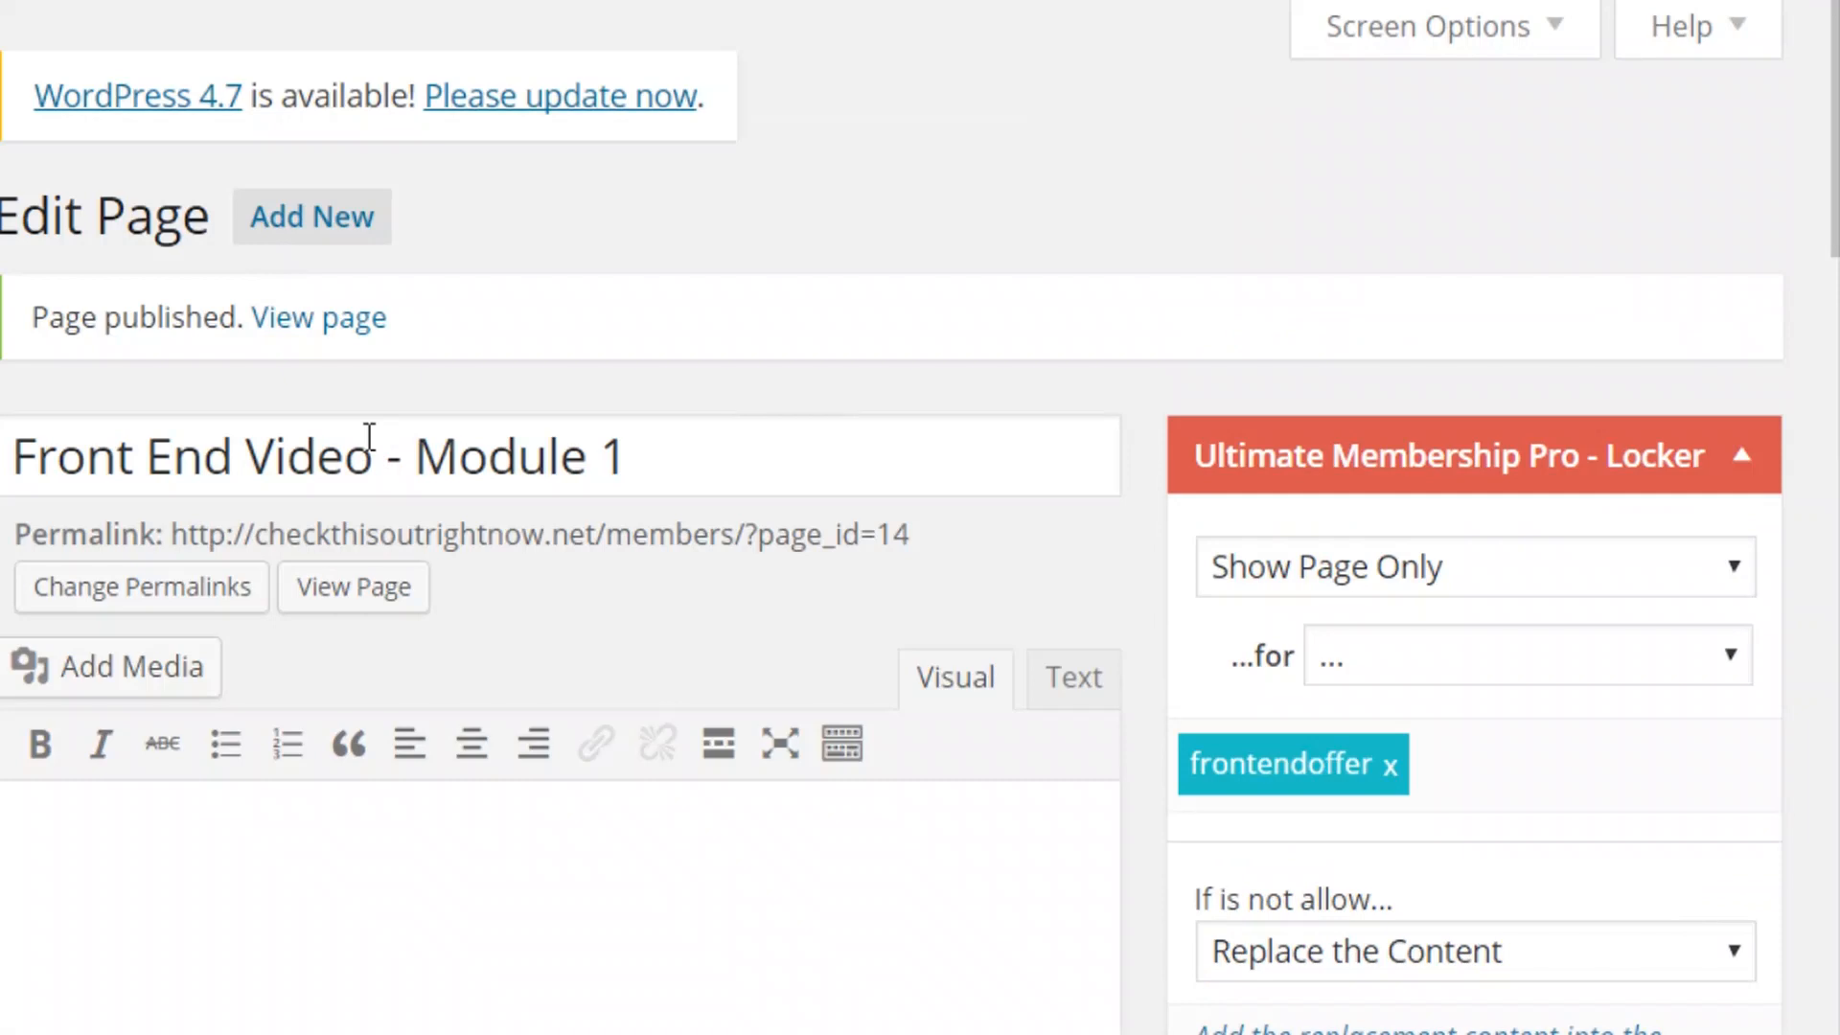
# - Add a new page titled "Front End Video - Module 2", based on the first module's title
pyautogui.click(366, 421)
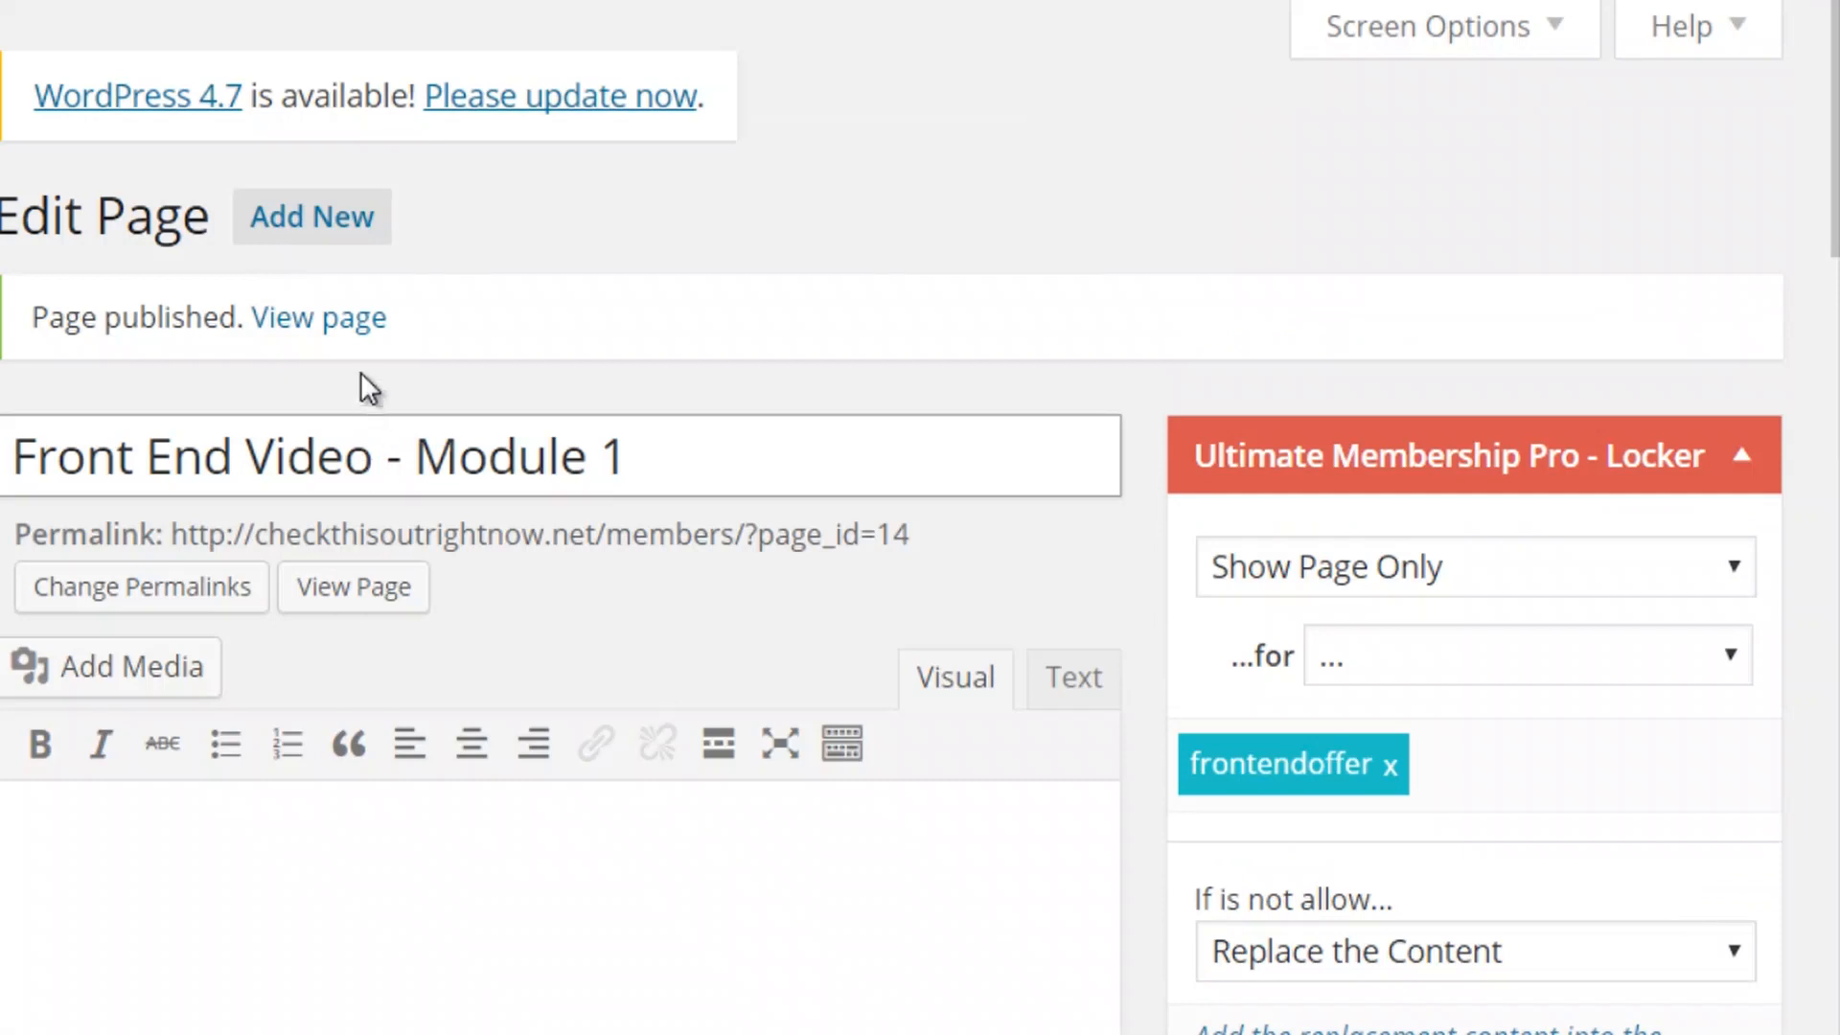
pyautogui.hotkey('ctrl', 'a')
pyautogui.click(369, 224)
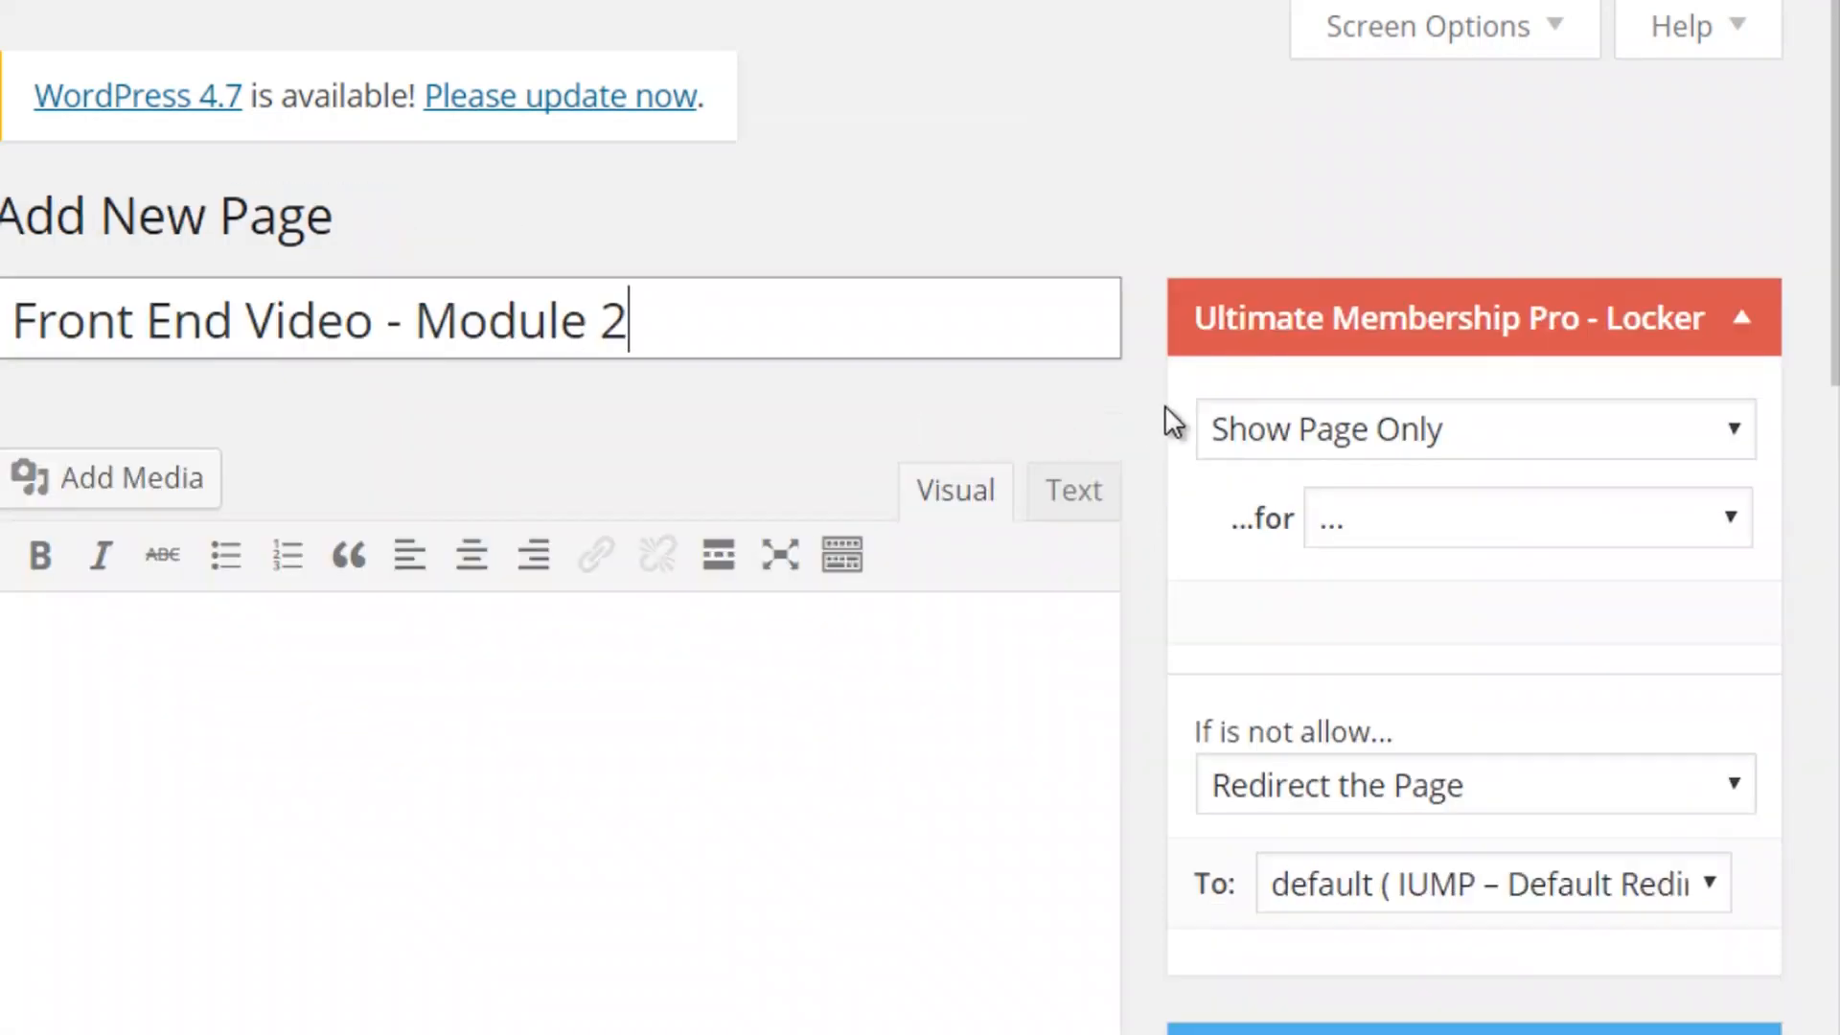
pyautogui.click(727, 696)
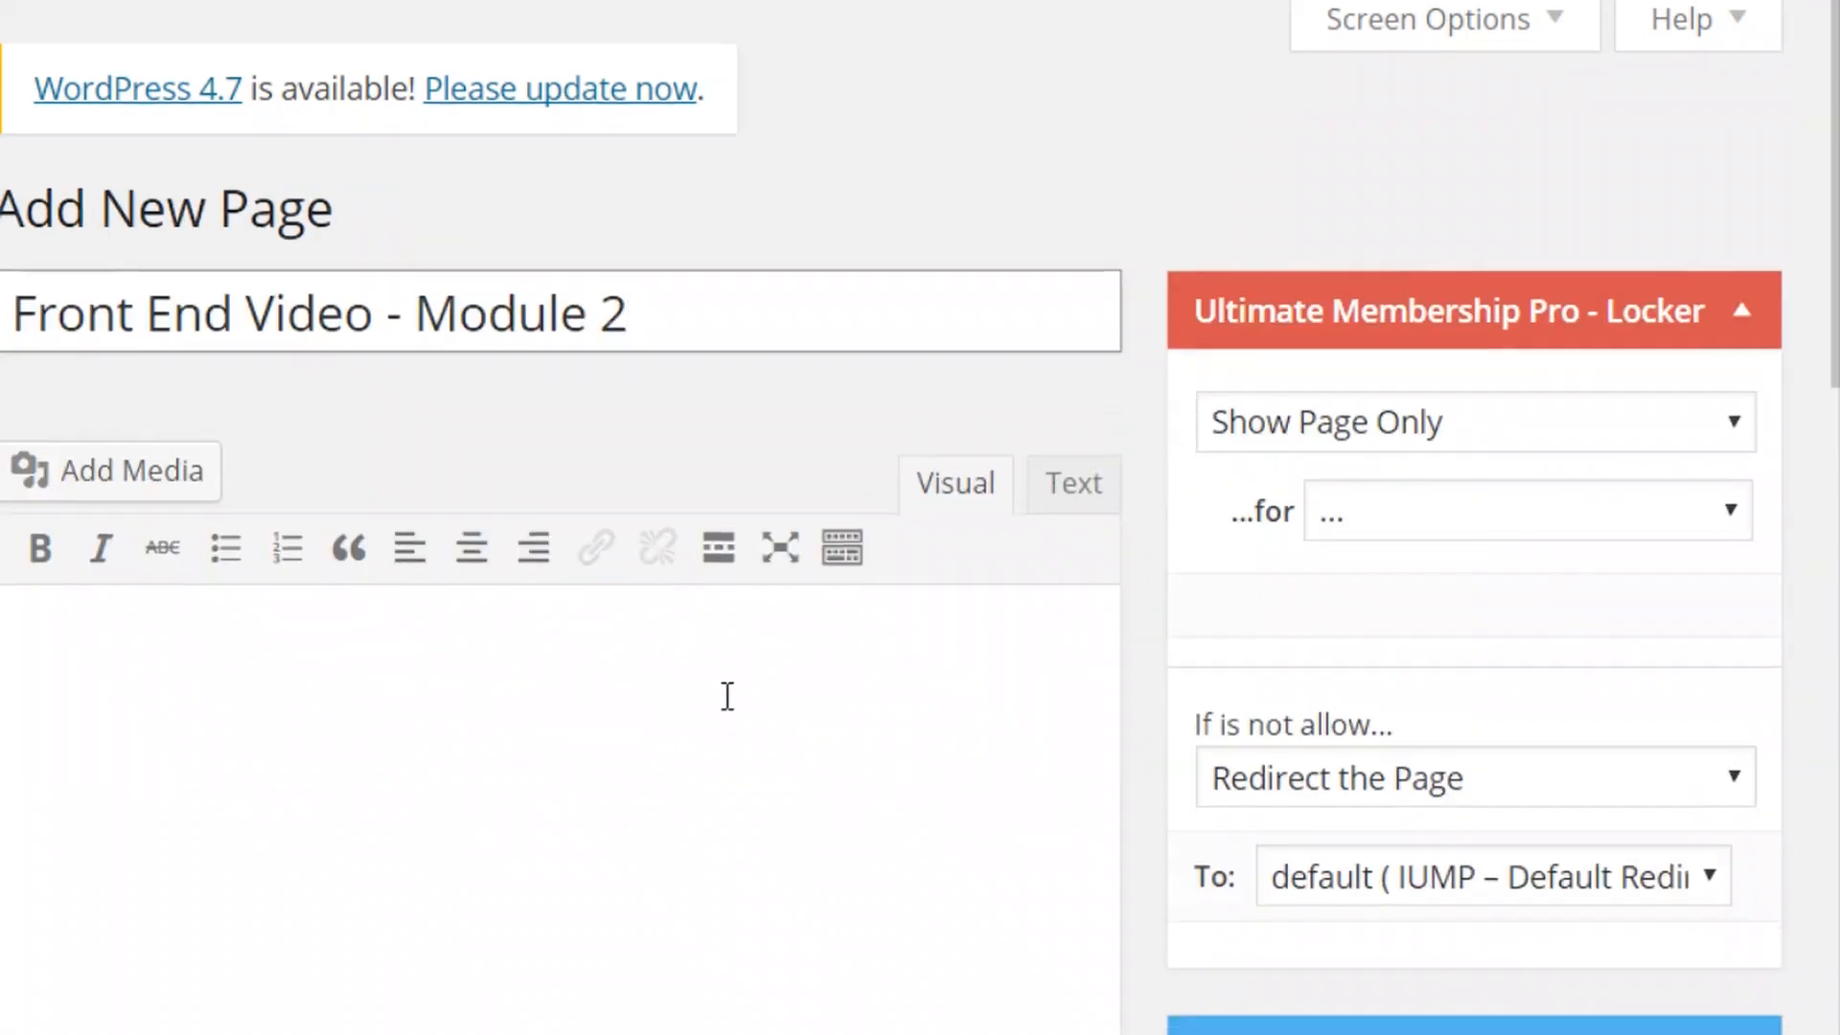
# - Set the Module 2 page's Locker to show the page only for the frontendoffer level
pyautogui.scroll(-7, 728, 692)
pyautogui.scroll(5, 731, 690)
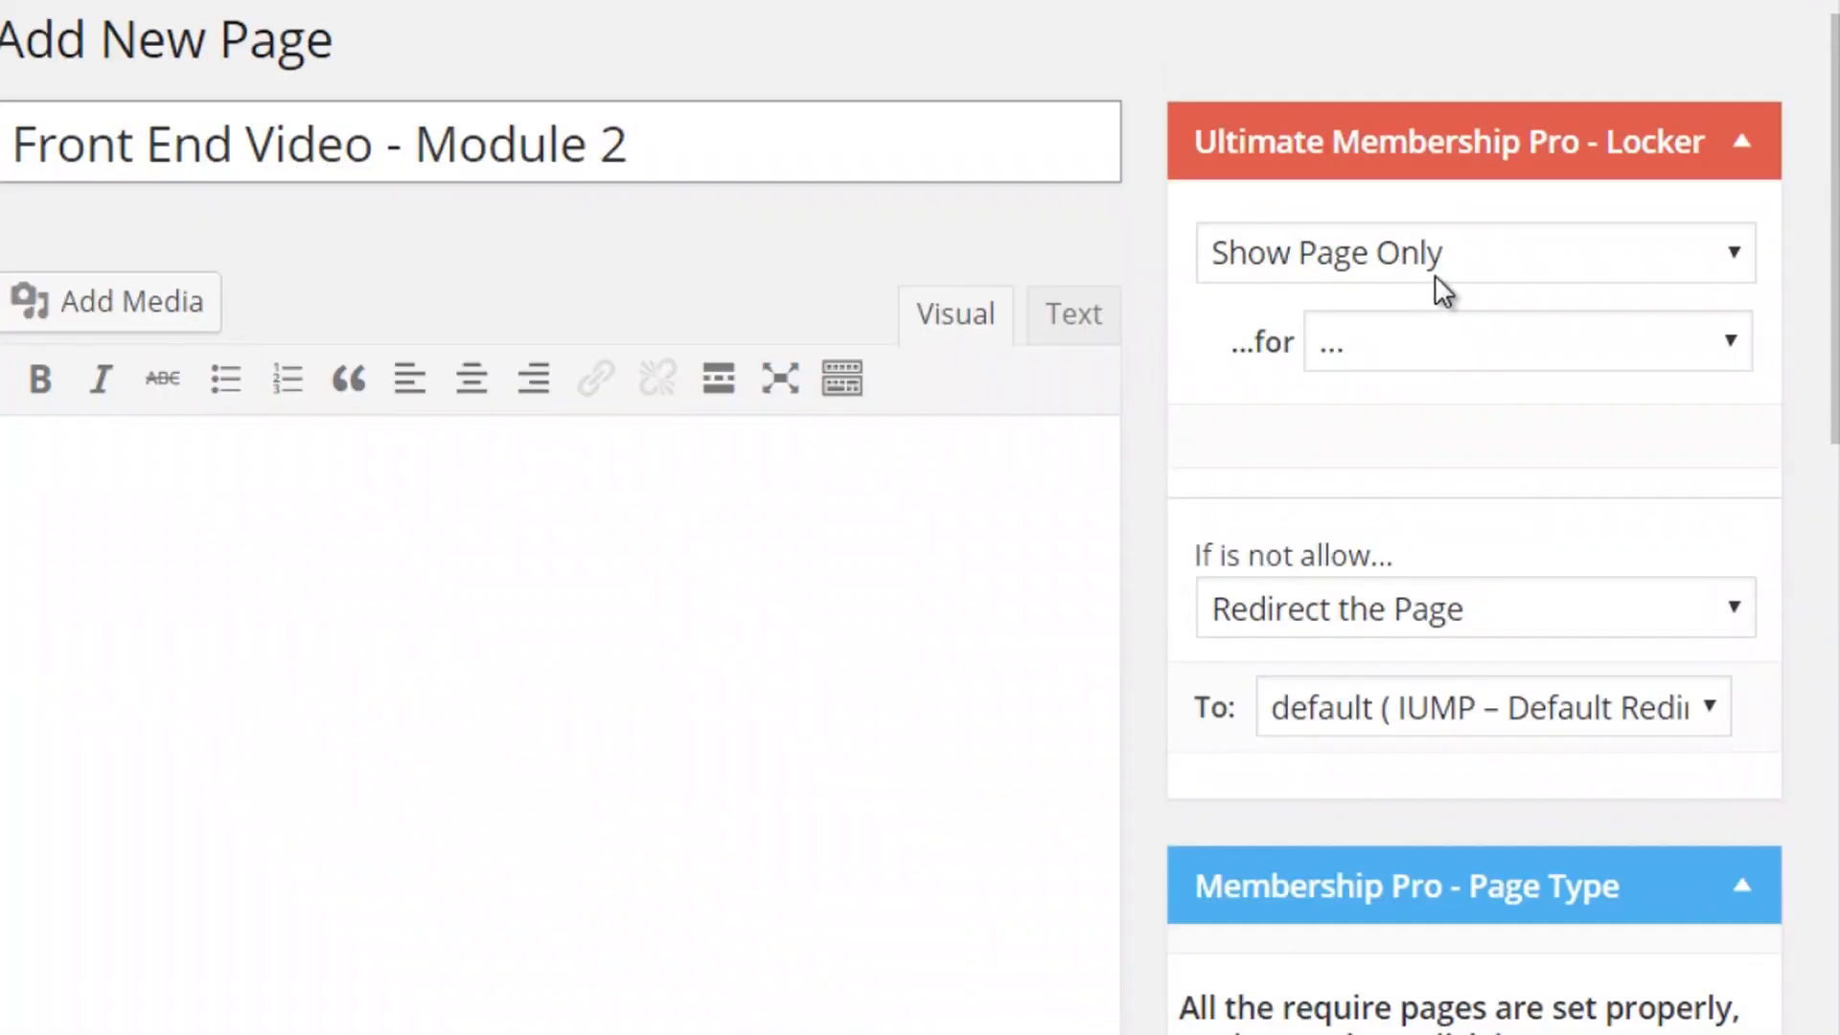
pyautogui.click(1418, 354)
pyautogui.click(1420, 611)
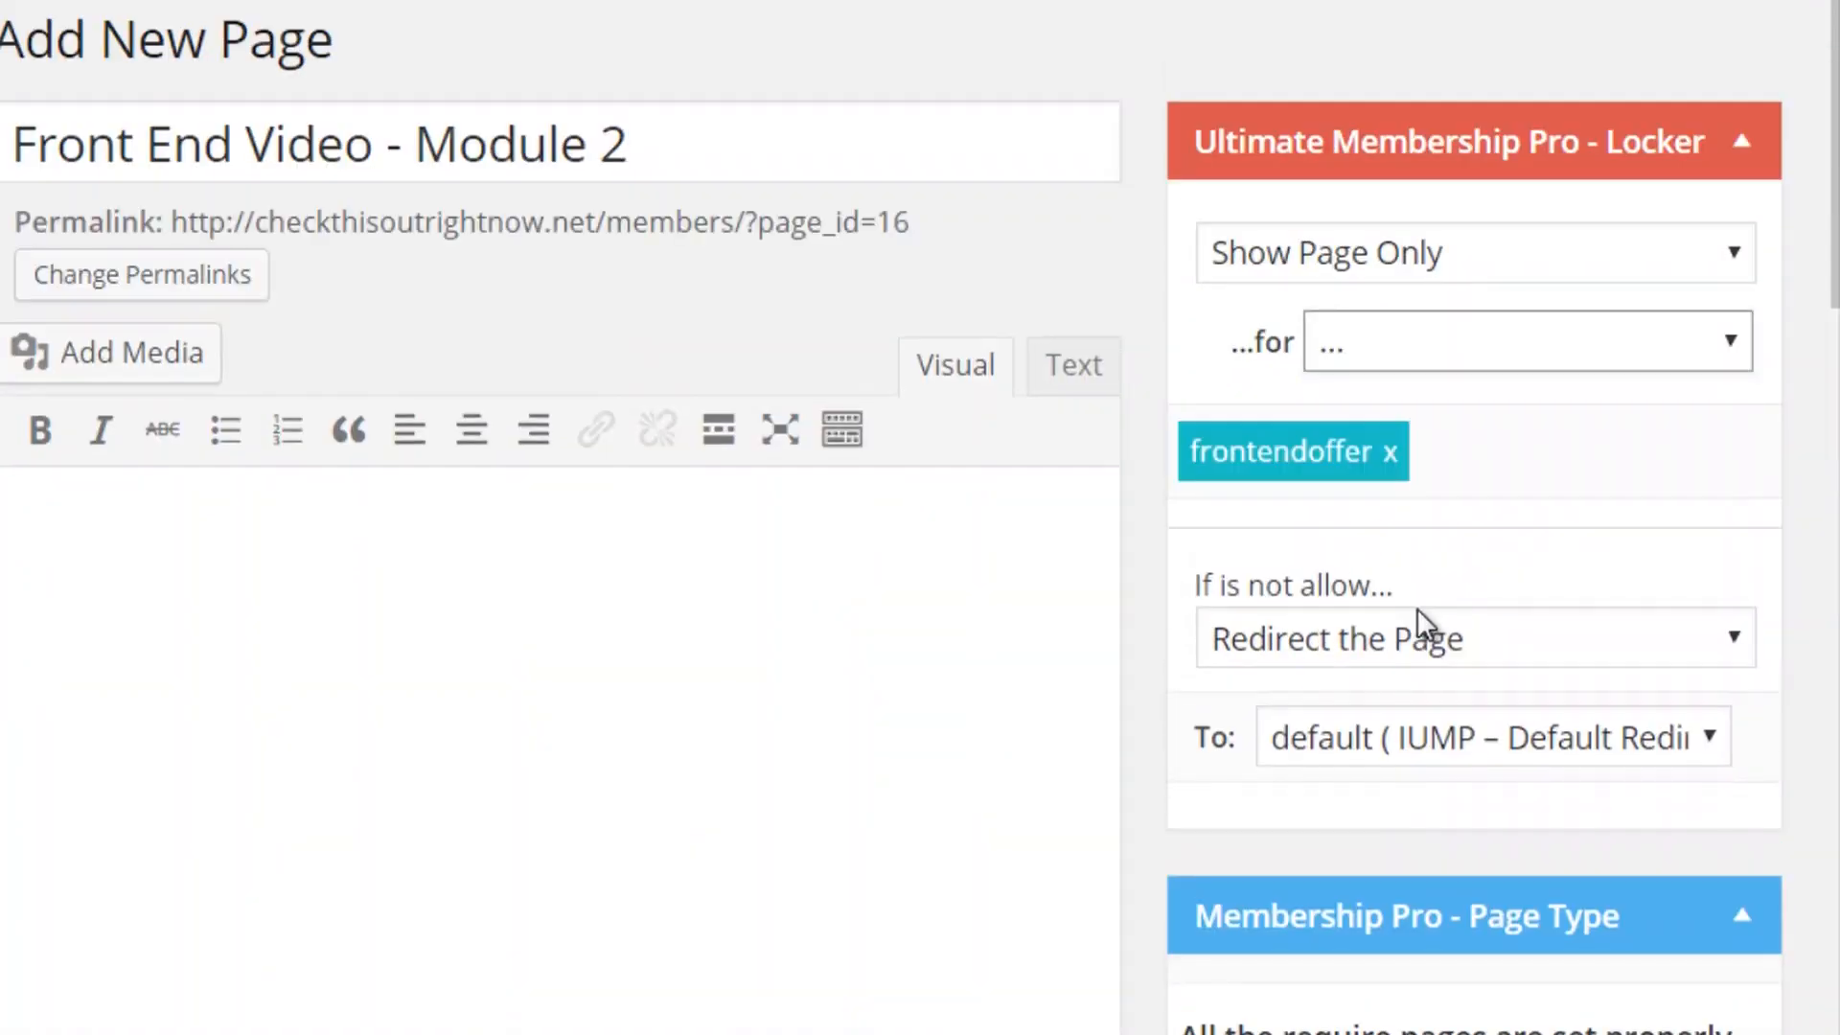
# - Turn on Drip Content for the Module 2 page and set its Release Time to 7 days after subscription
pyautogui.scroll(-10, 1412, 605)
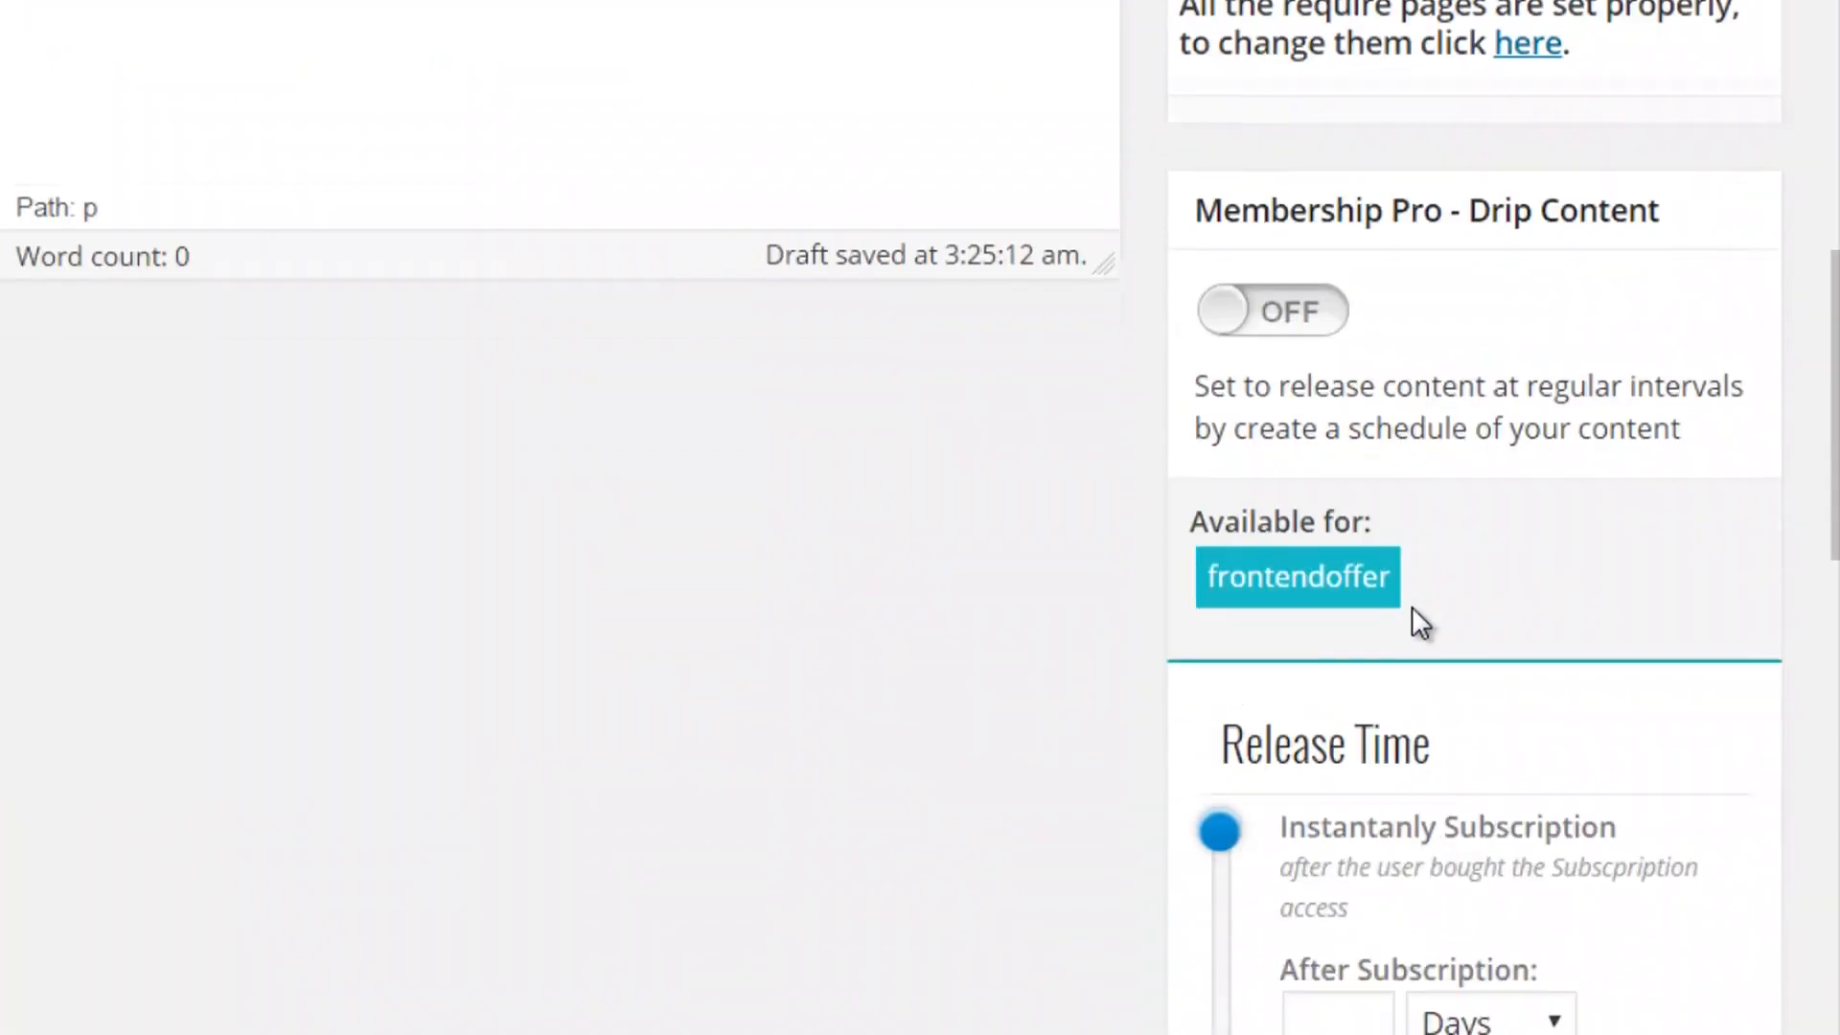
pyautogui.scroll(-3, 1334, 441)
pyautogui.scroll(5, 1334, 460)
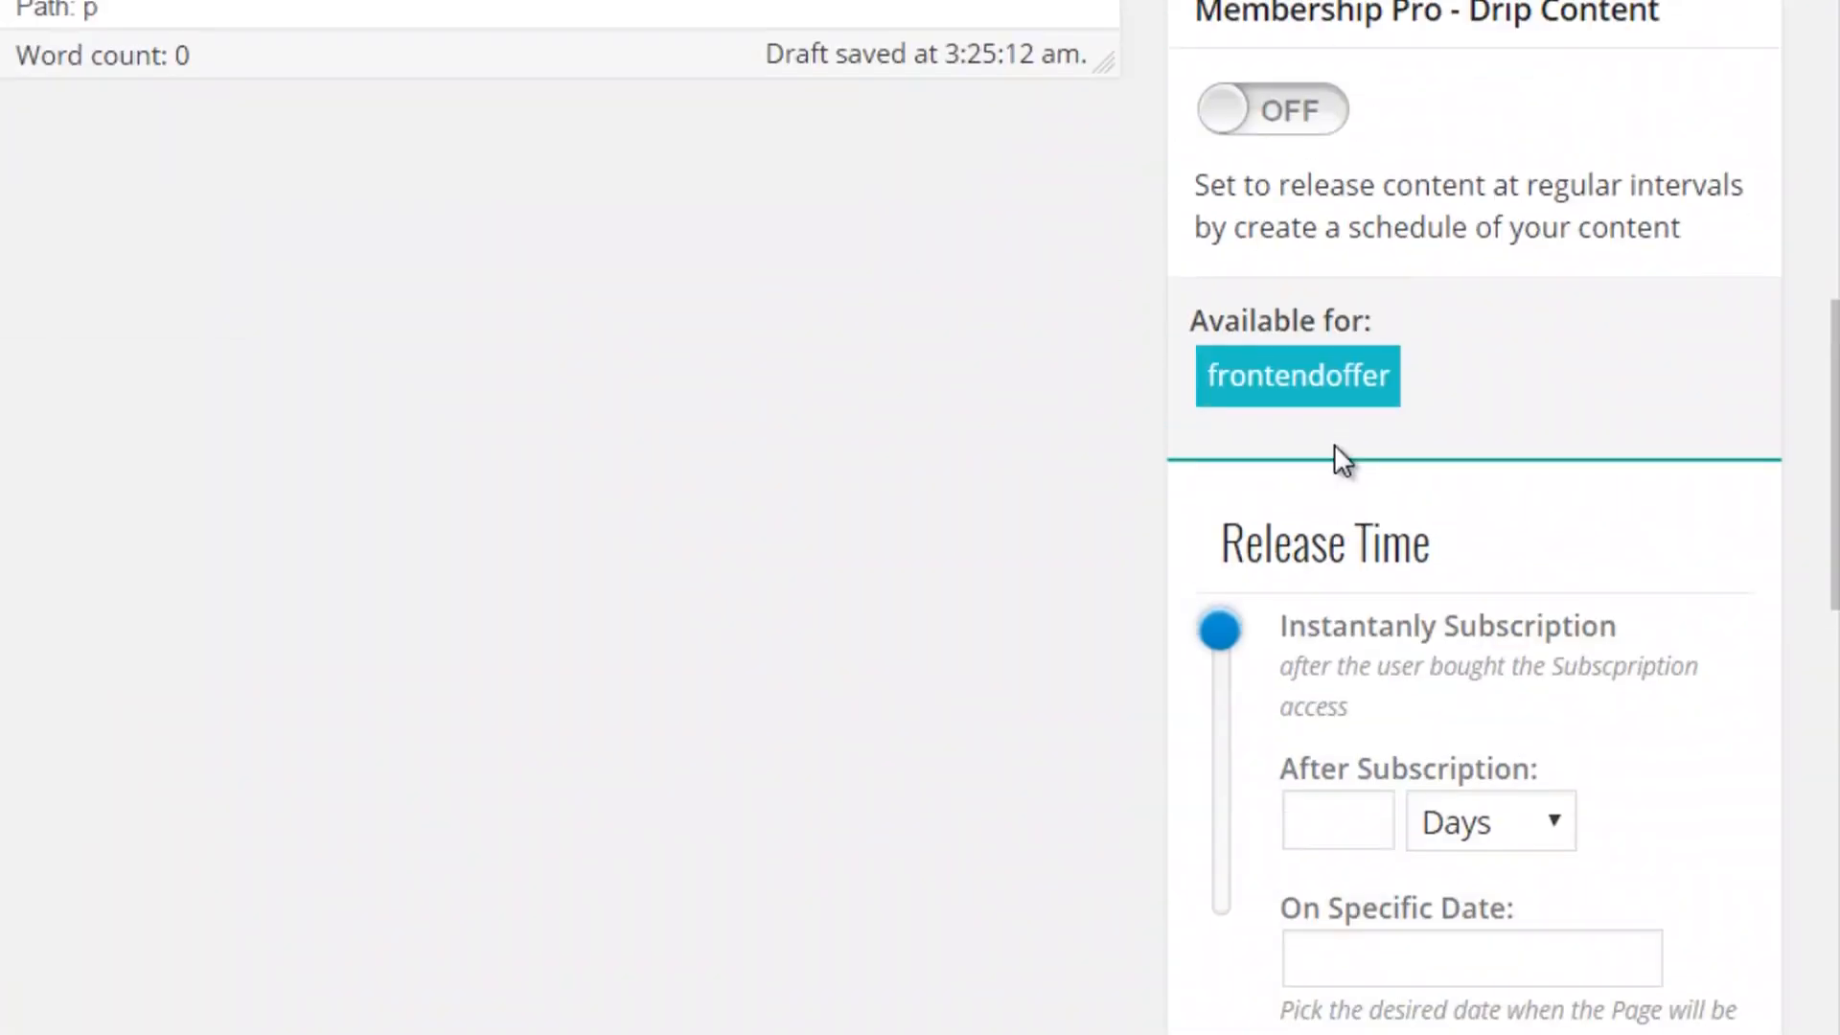
pyautogui.click(1251, 142)
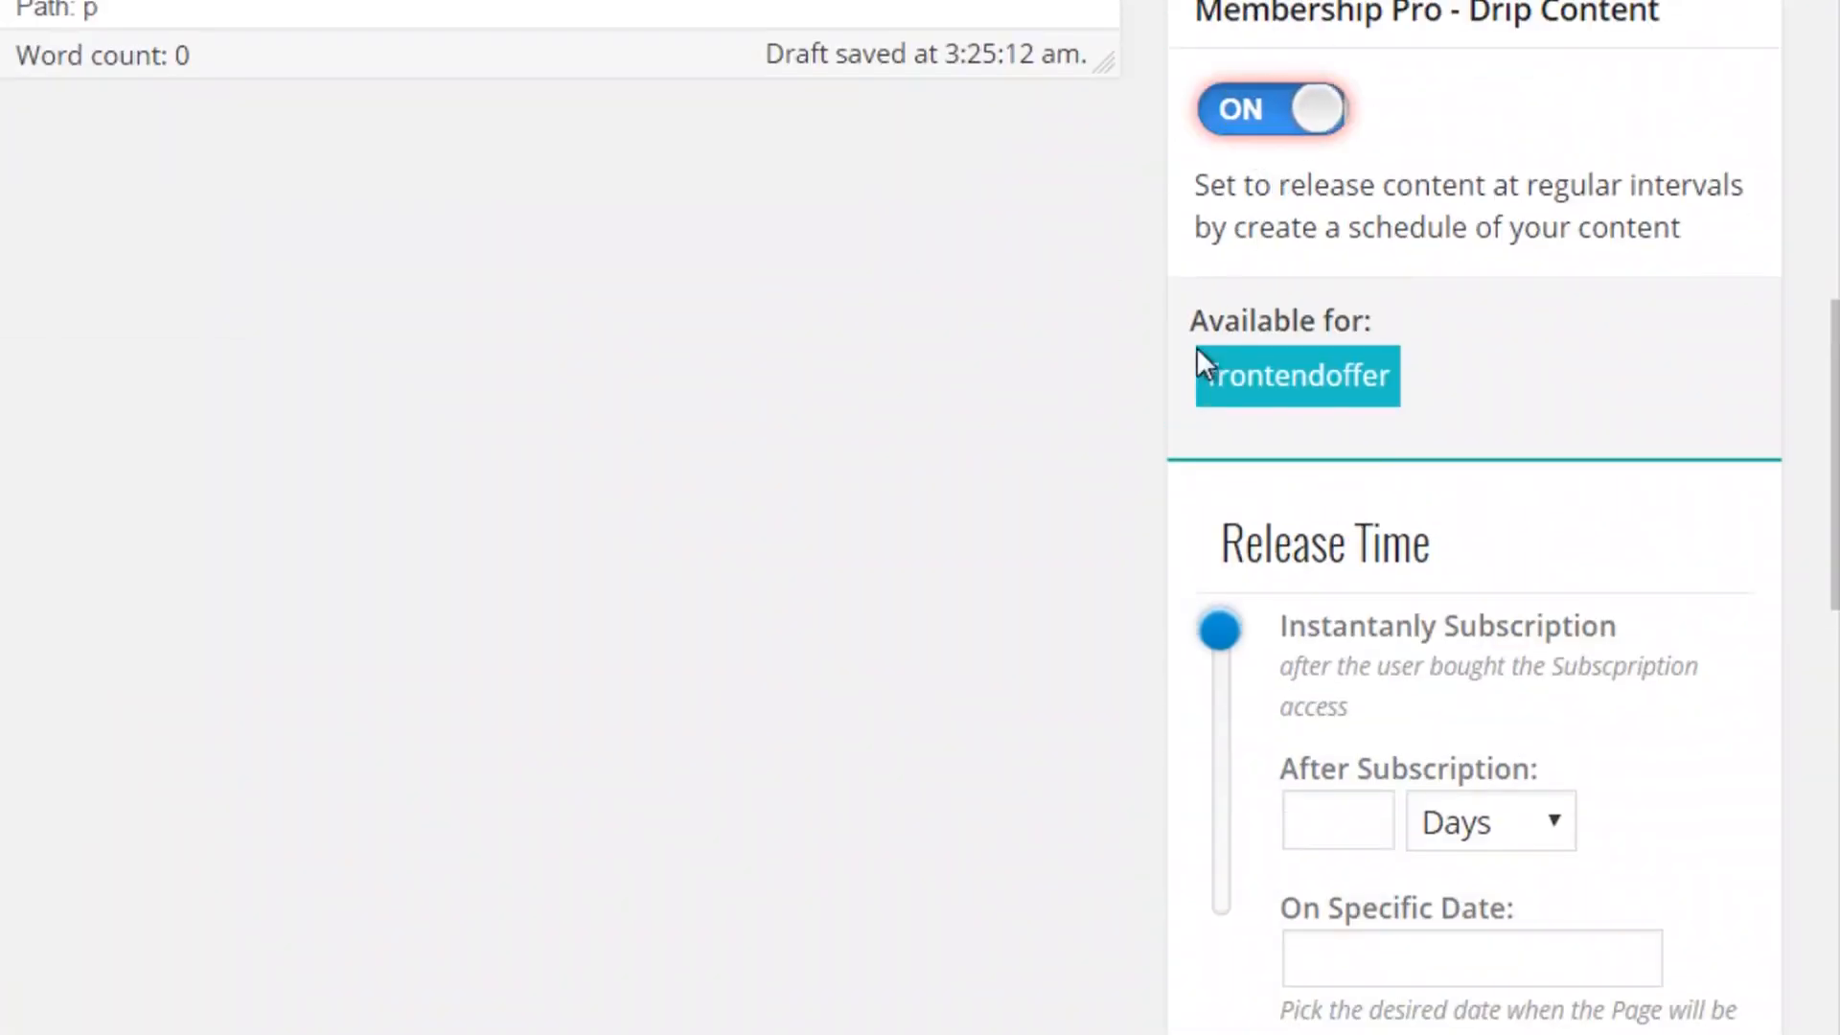
pyautogui.scroll(-5, 1192, 412)
pyautogui.click(1343, 296)
pyautogui.write('7')
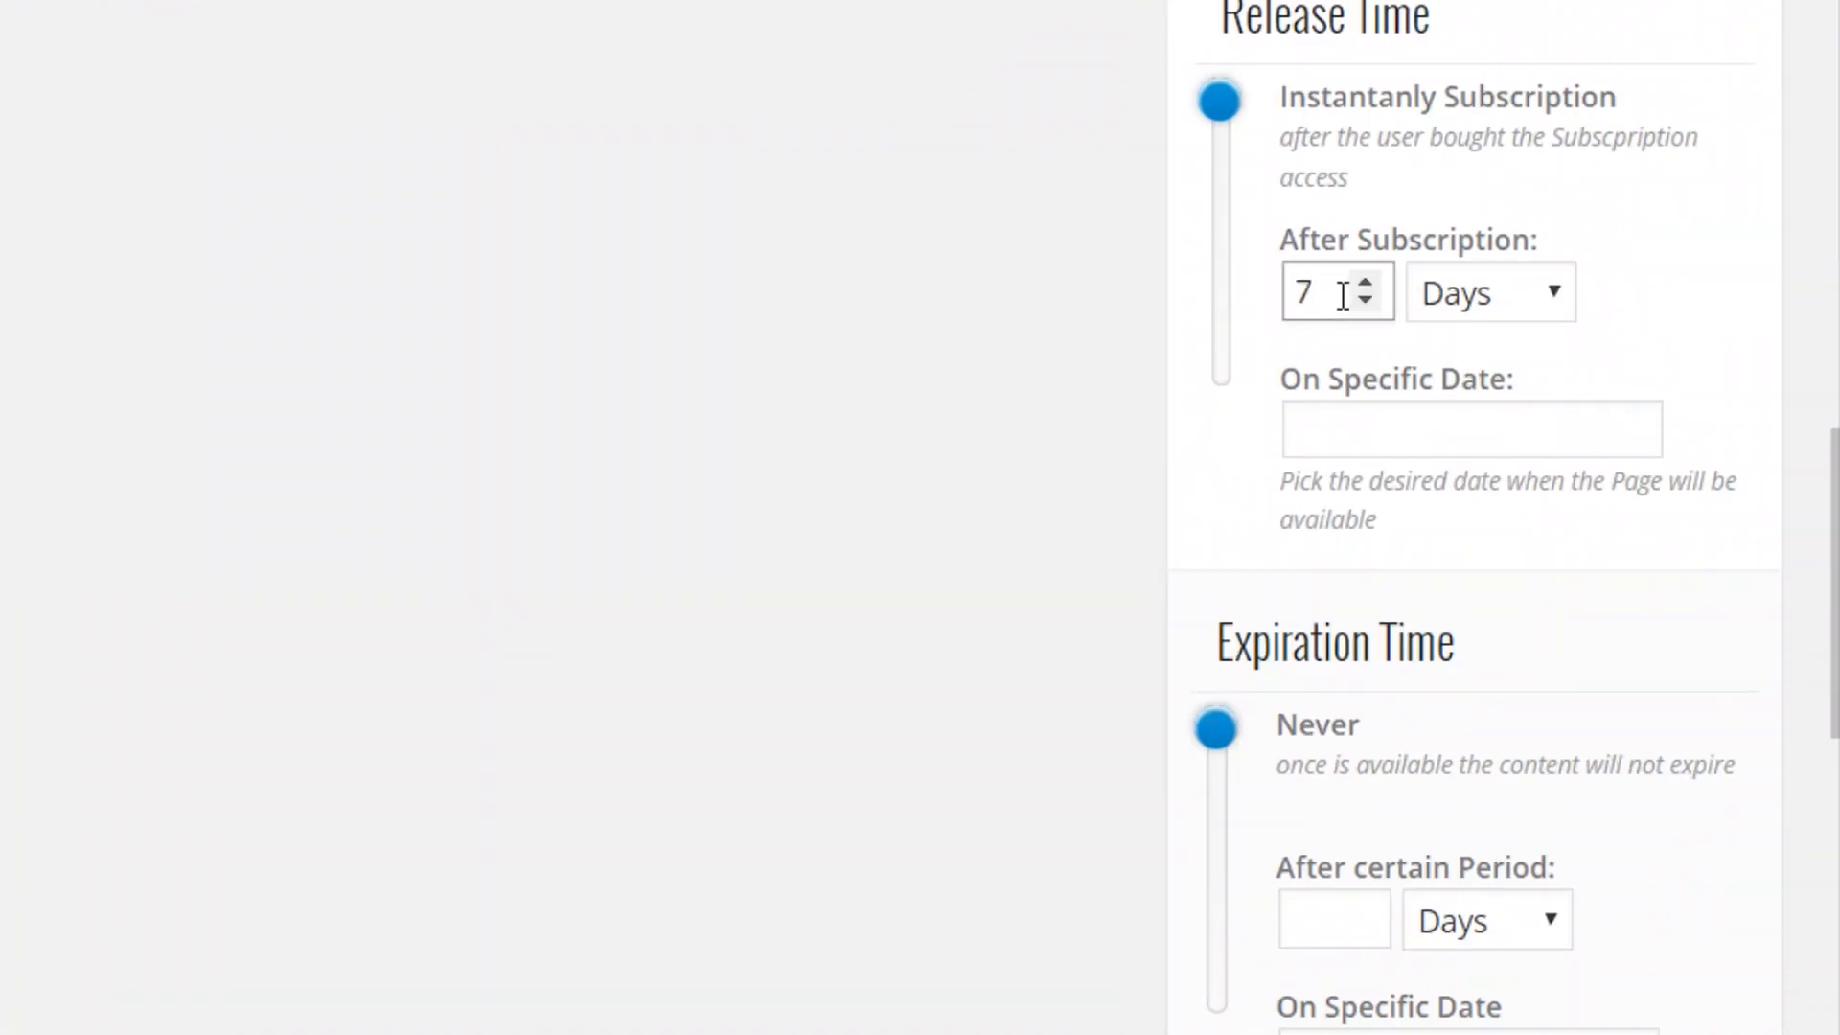
pyautogui.click(1658, 349)
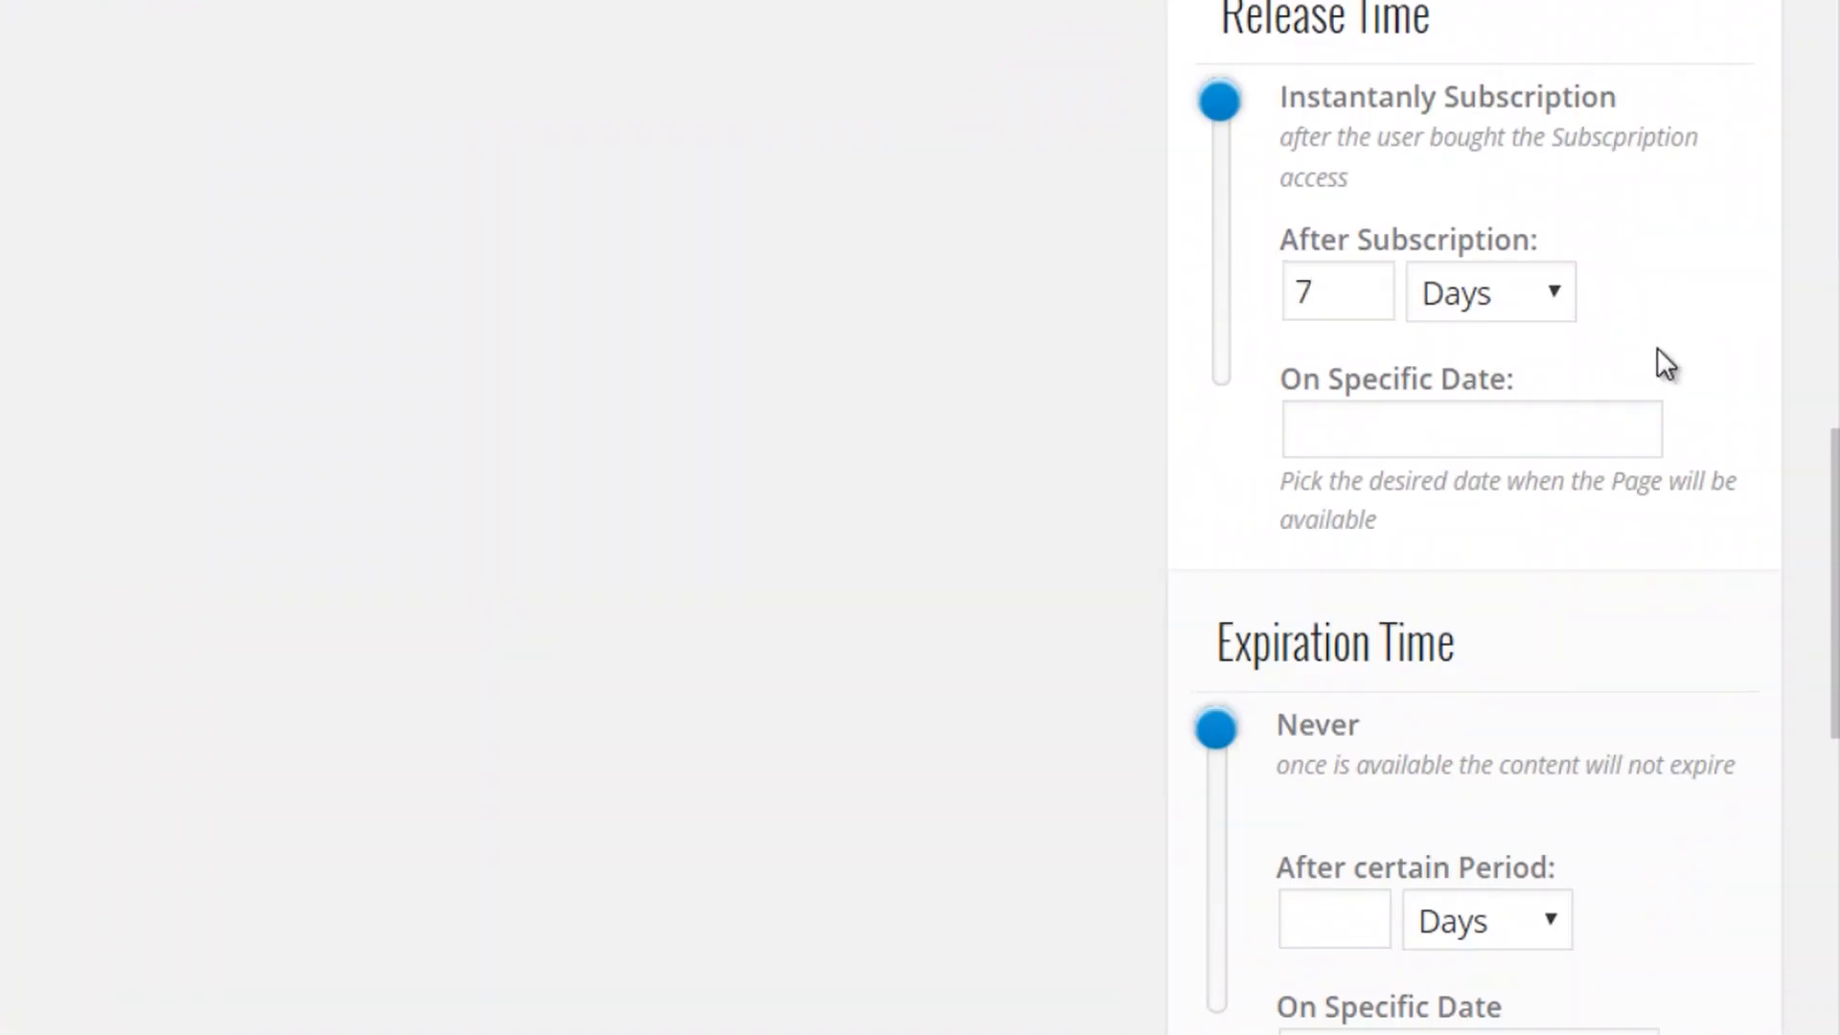
# - Publish the "Front End Video - Module 2" page
pyautogui.scroll(-5, 1150, 575)
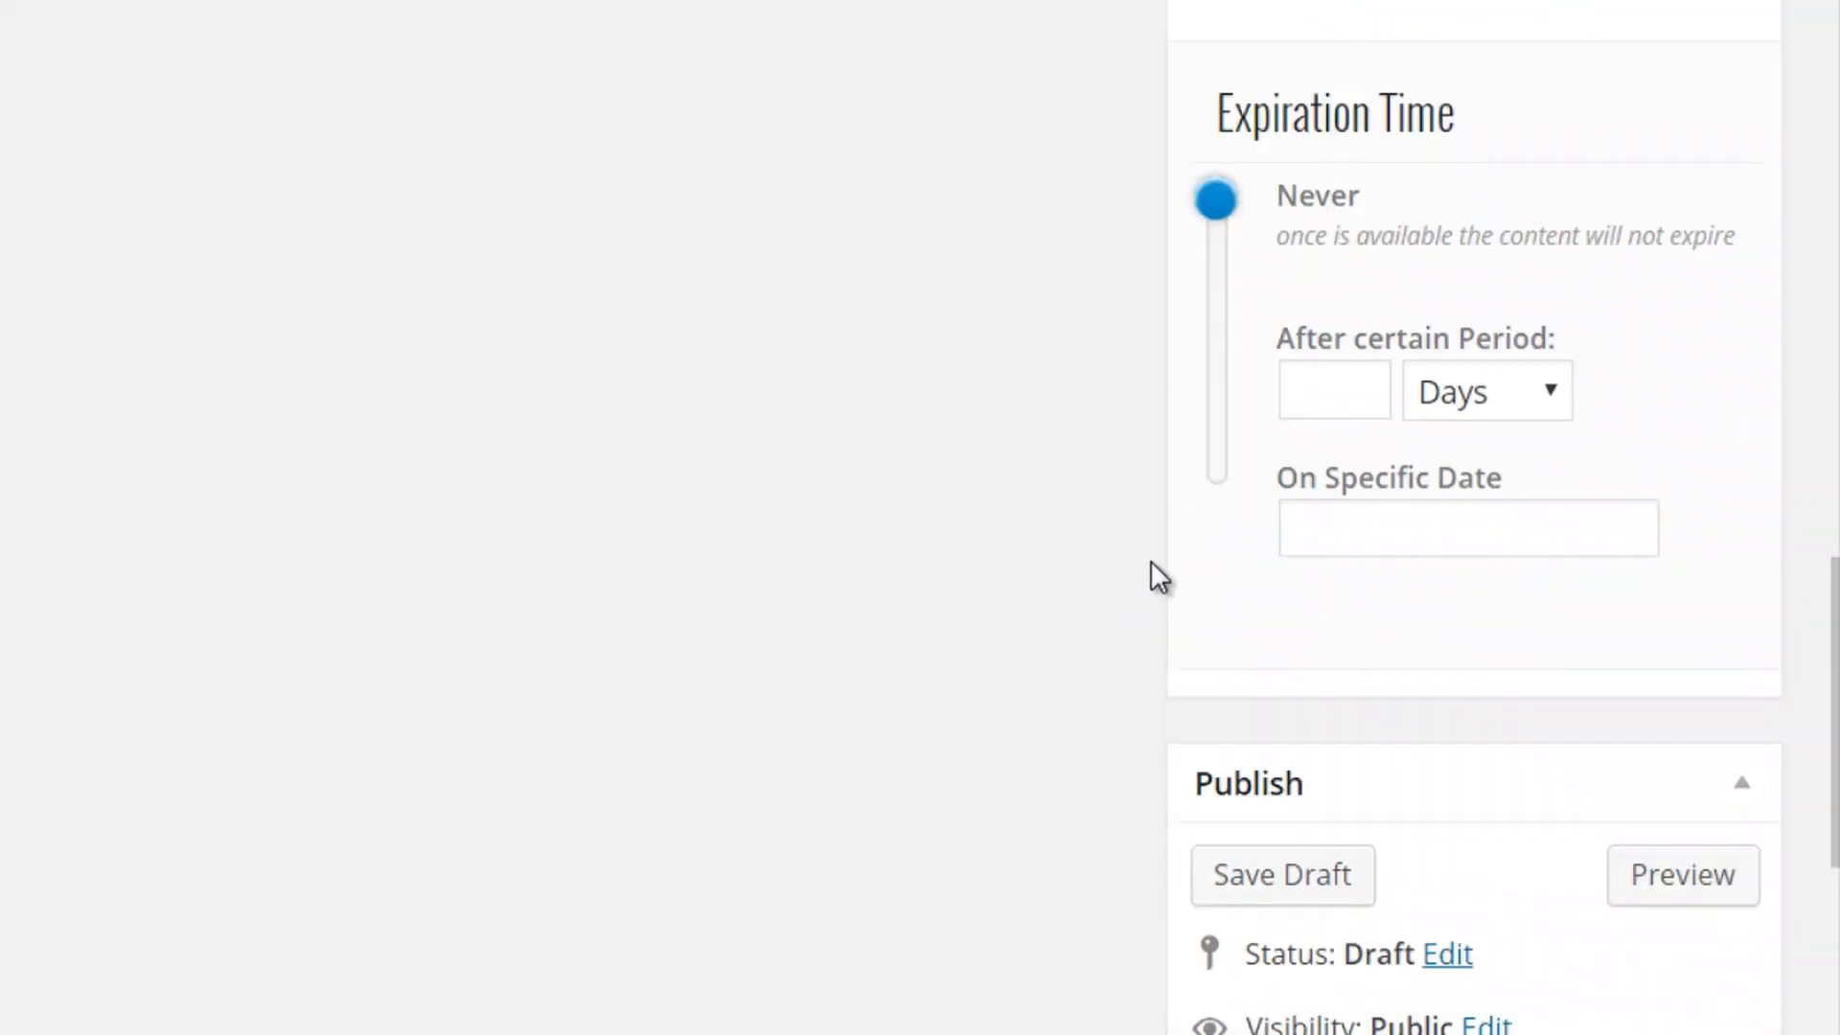
pyautogui.scroll(-5, 1157, 575)
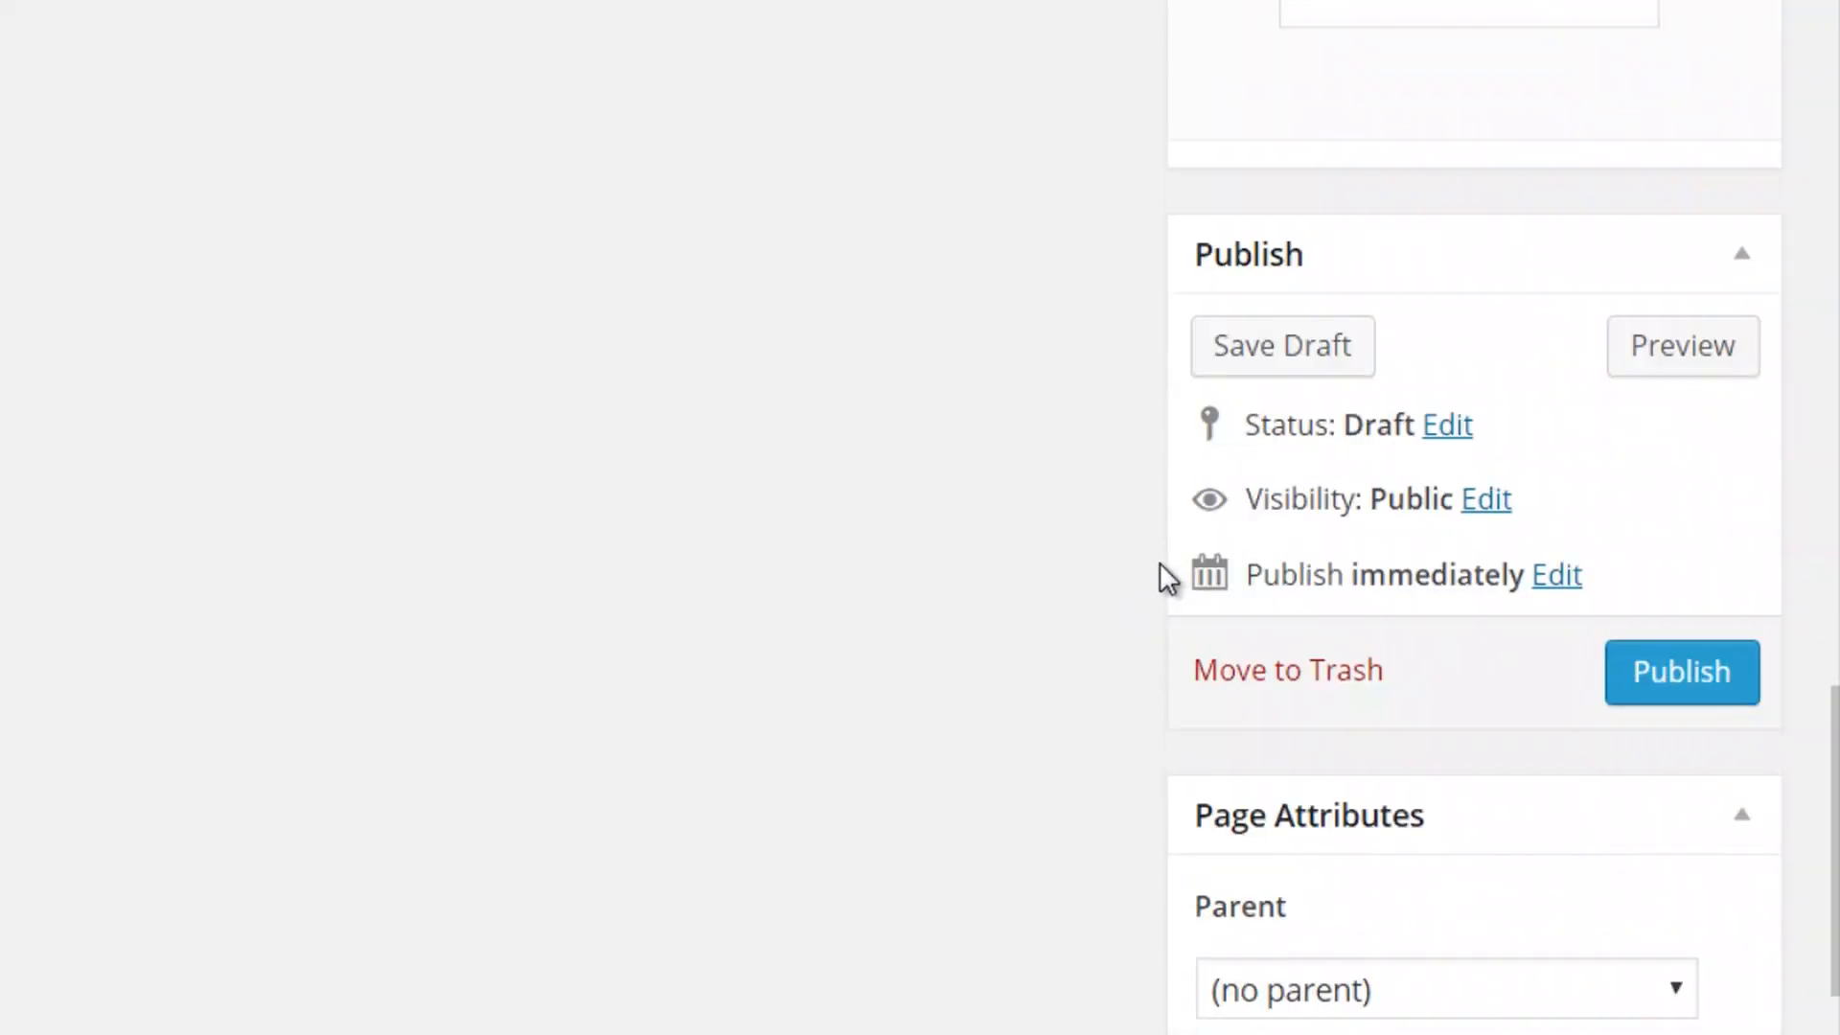
pyautogui.click(1725, 681)
pyautogui.scroll(-5, 1090, 542)
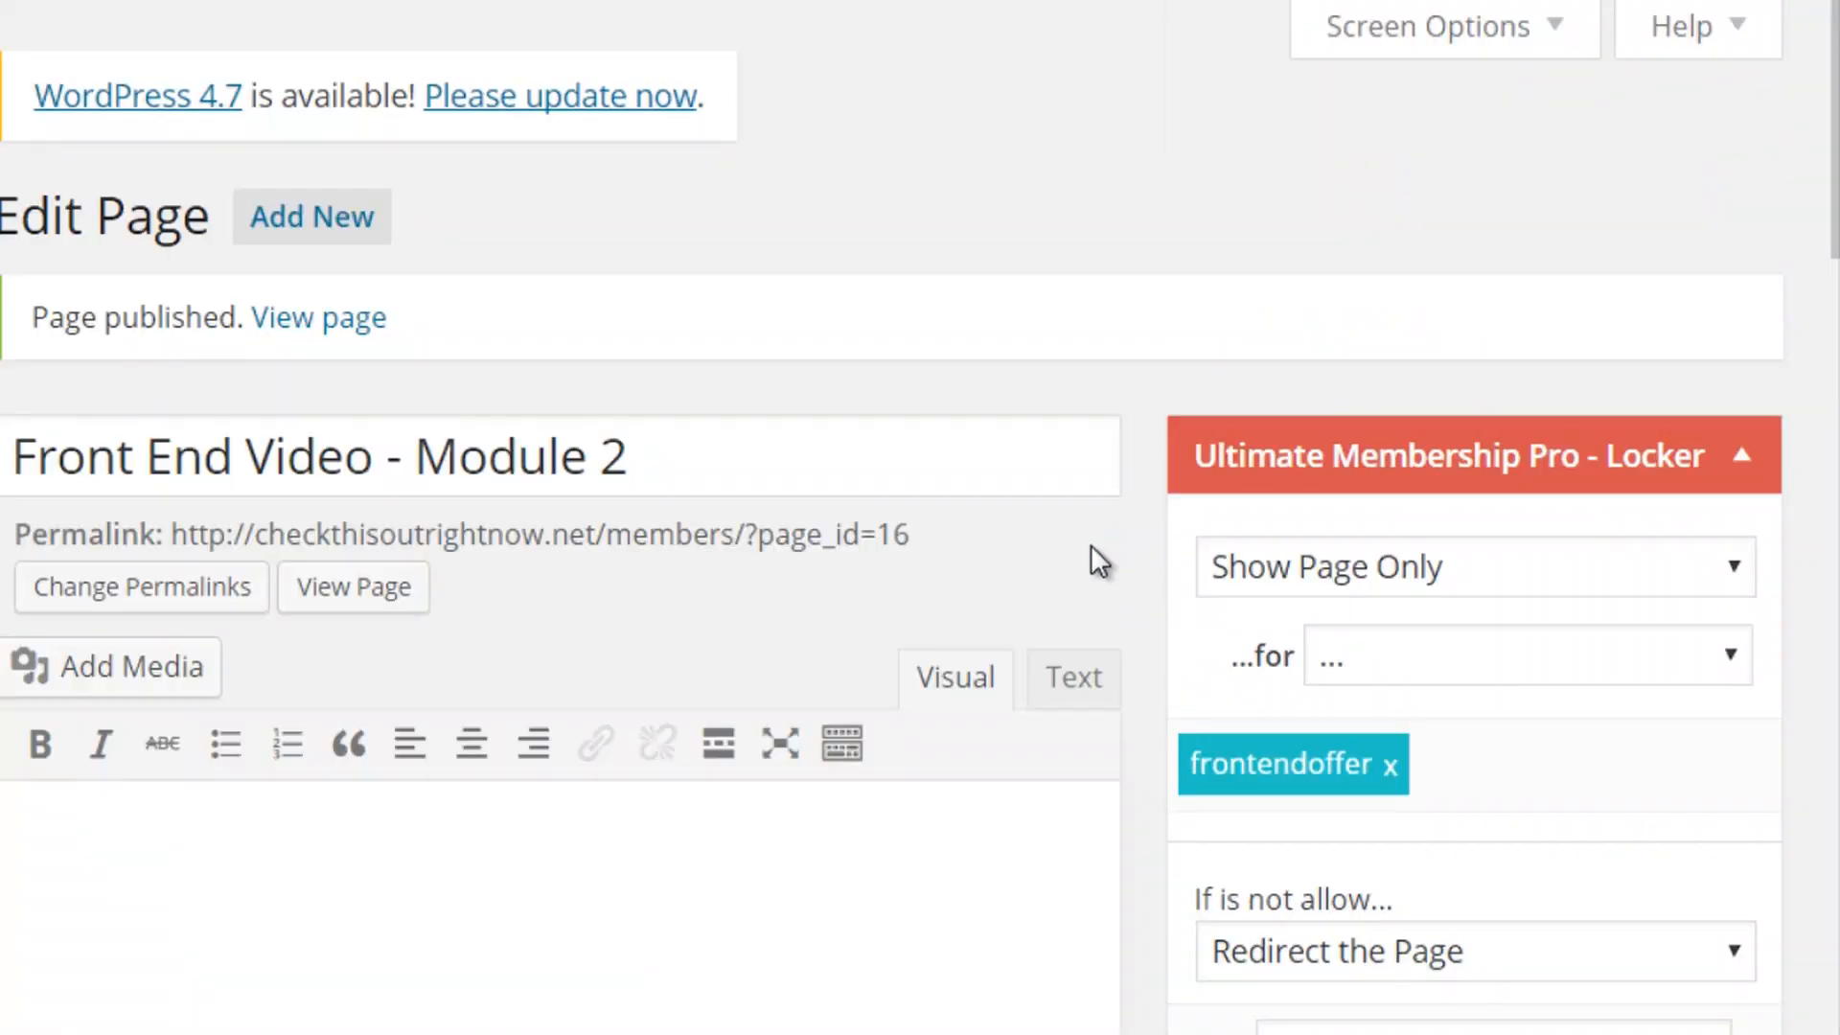
pyautogui.scroll(-2, 666, 278)
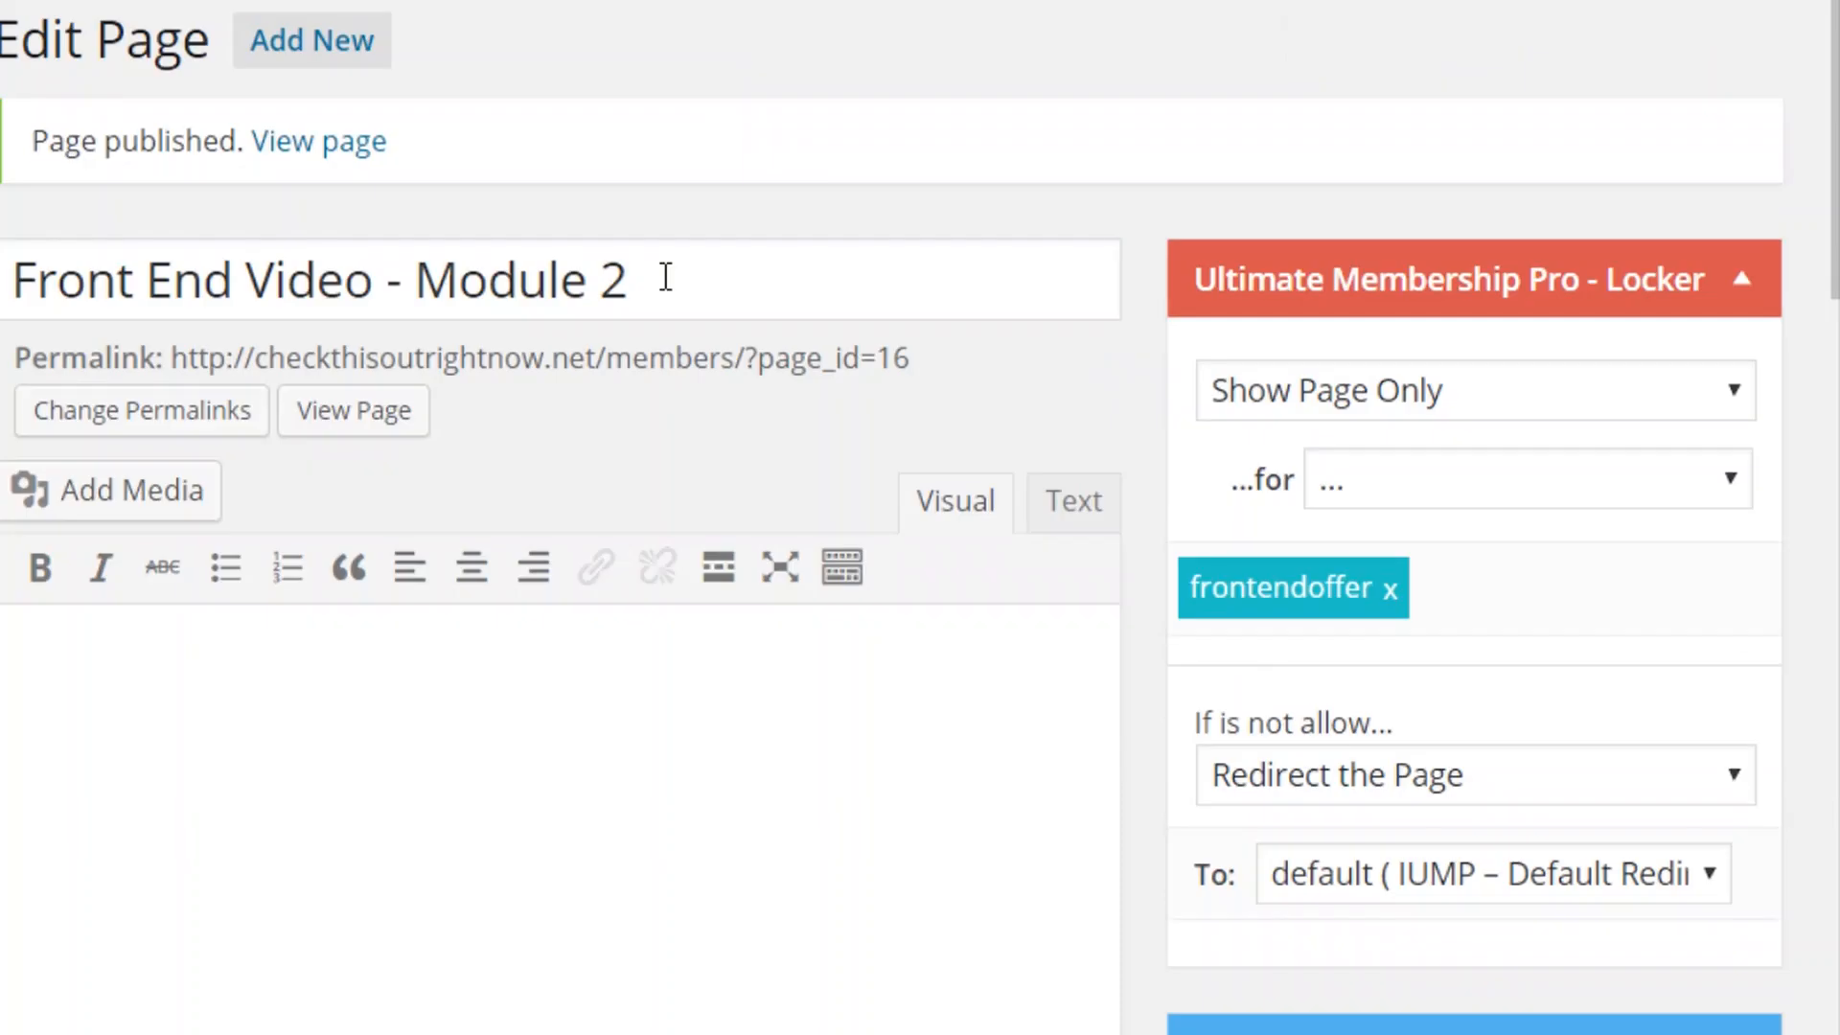
# - Check the settings of the page assigned as User Page and open the Ultimate Membership Pro list of membership levels
pyautogui.click(324, 43)
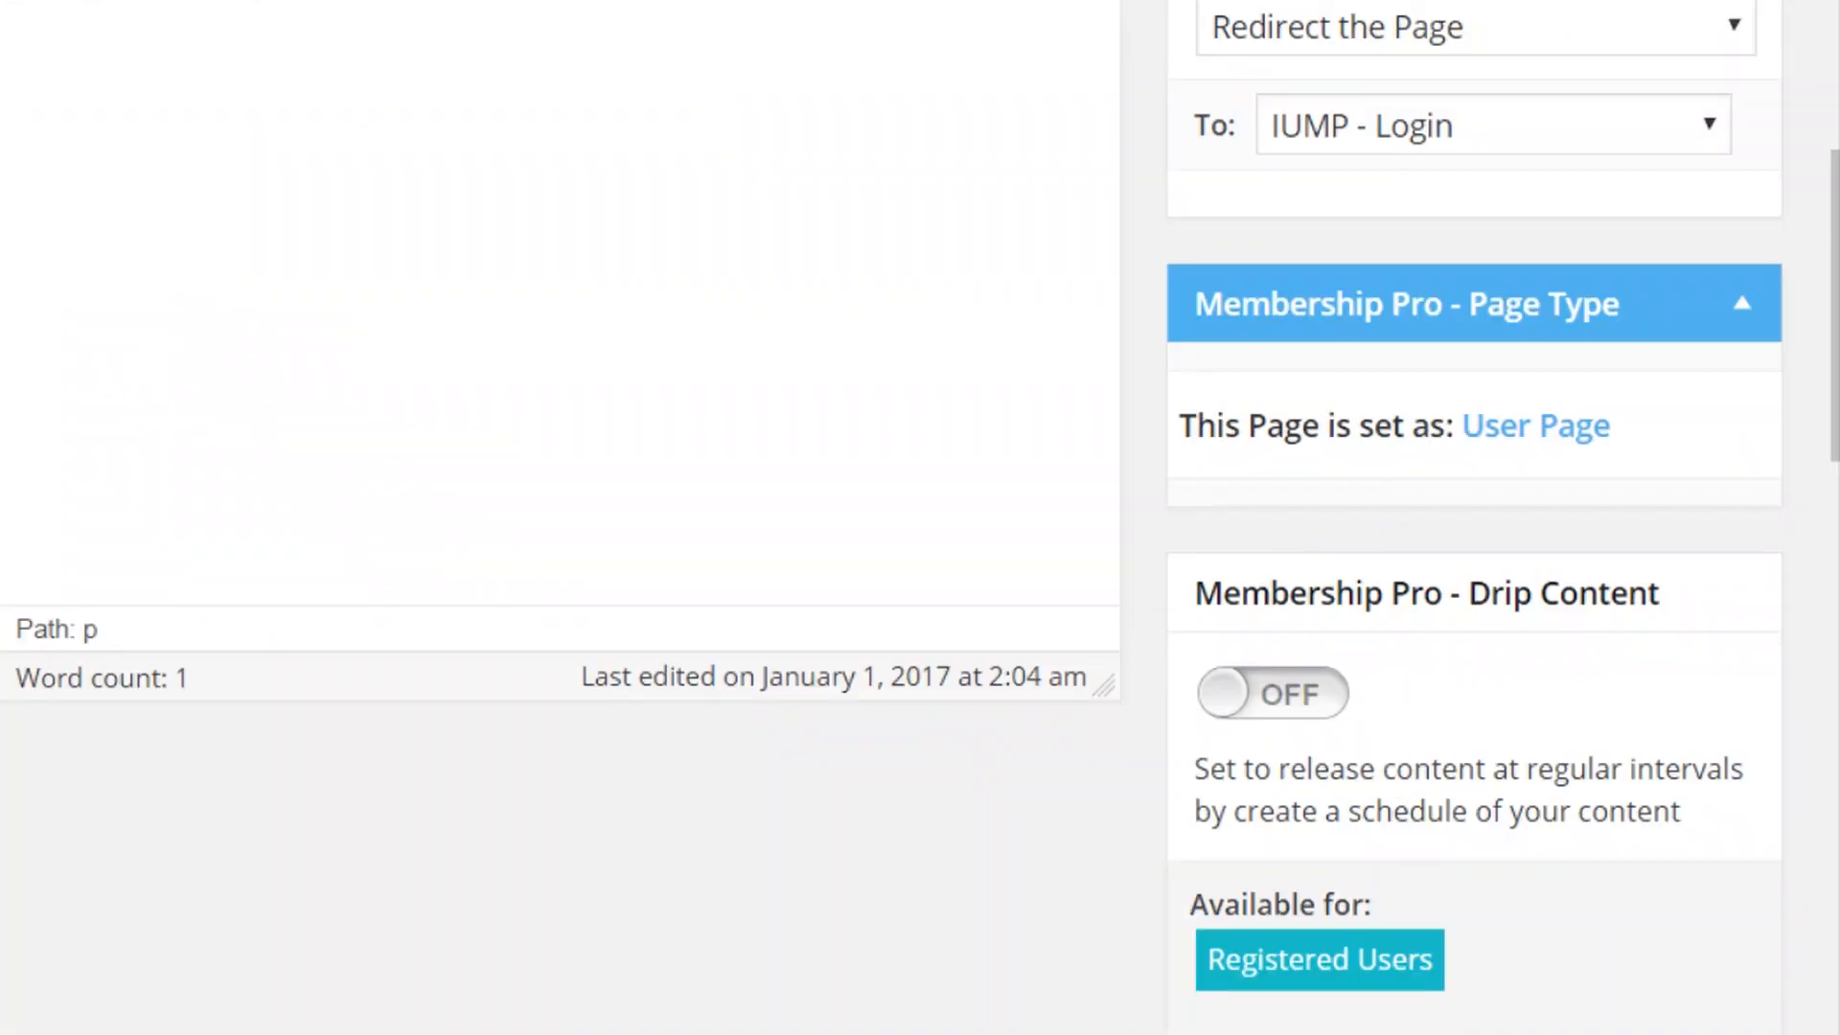
pyautogui.click(230, 257)
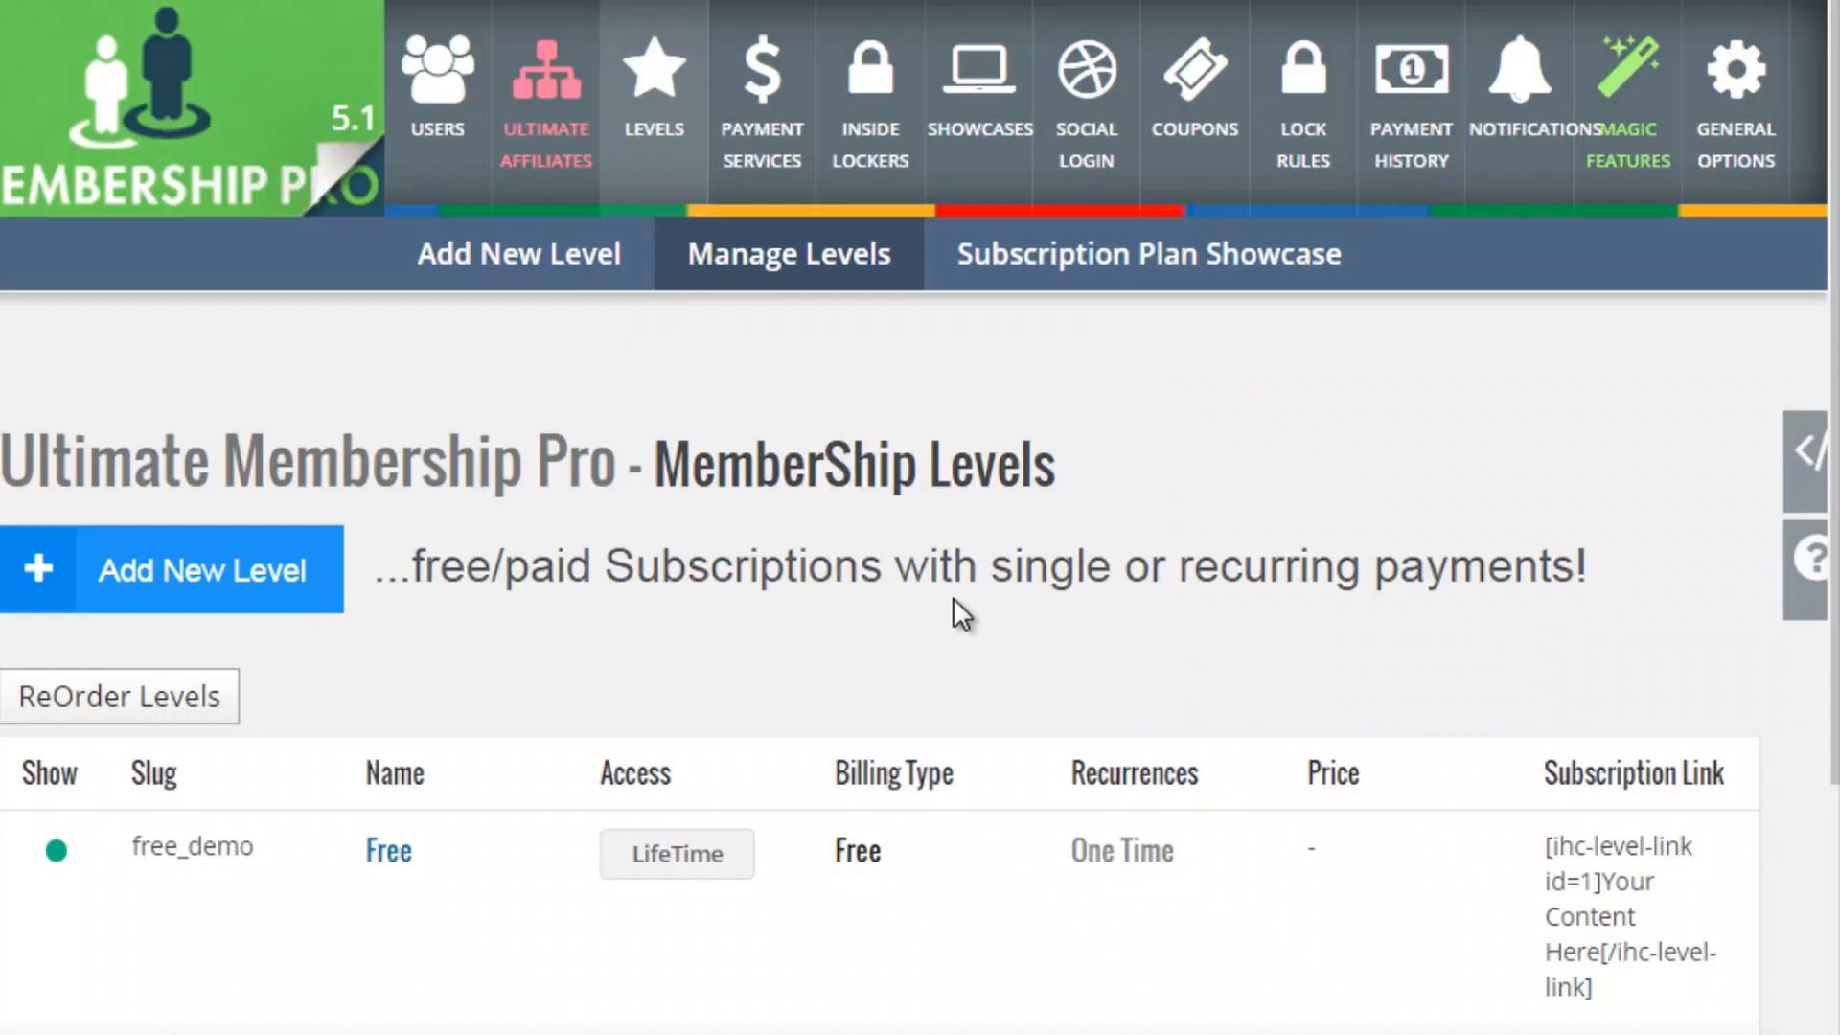
# - Copy the subscription link shortcode of the Free level from the membership levels list
pyautogui.scroll(-5, 1152, 601)
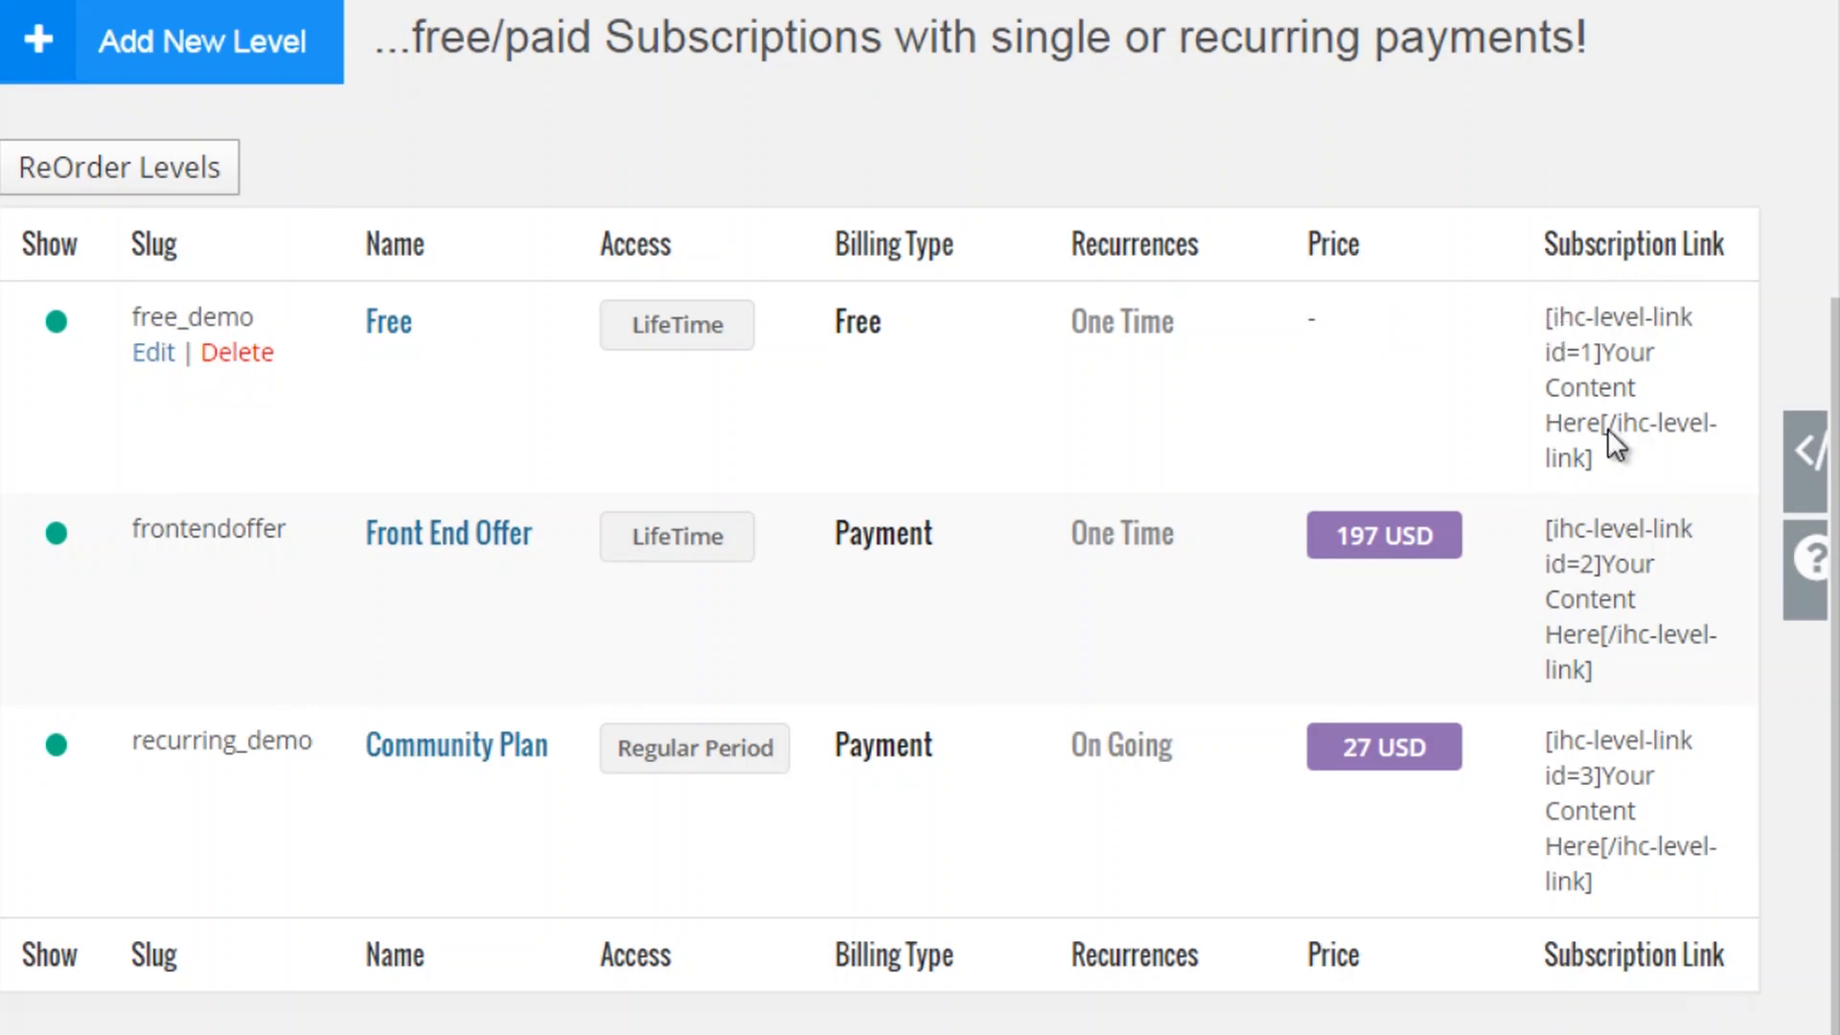
pyautogui.moveTo(1607, 458); pyautogui.dragTo(1534, 297)
pyautogui.hotkey('ctrl', 'c')
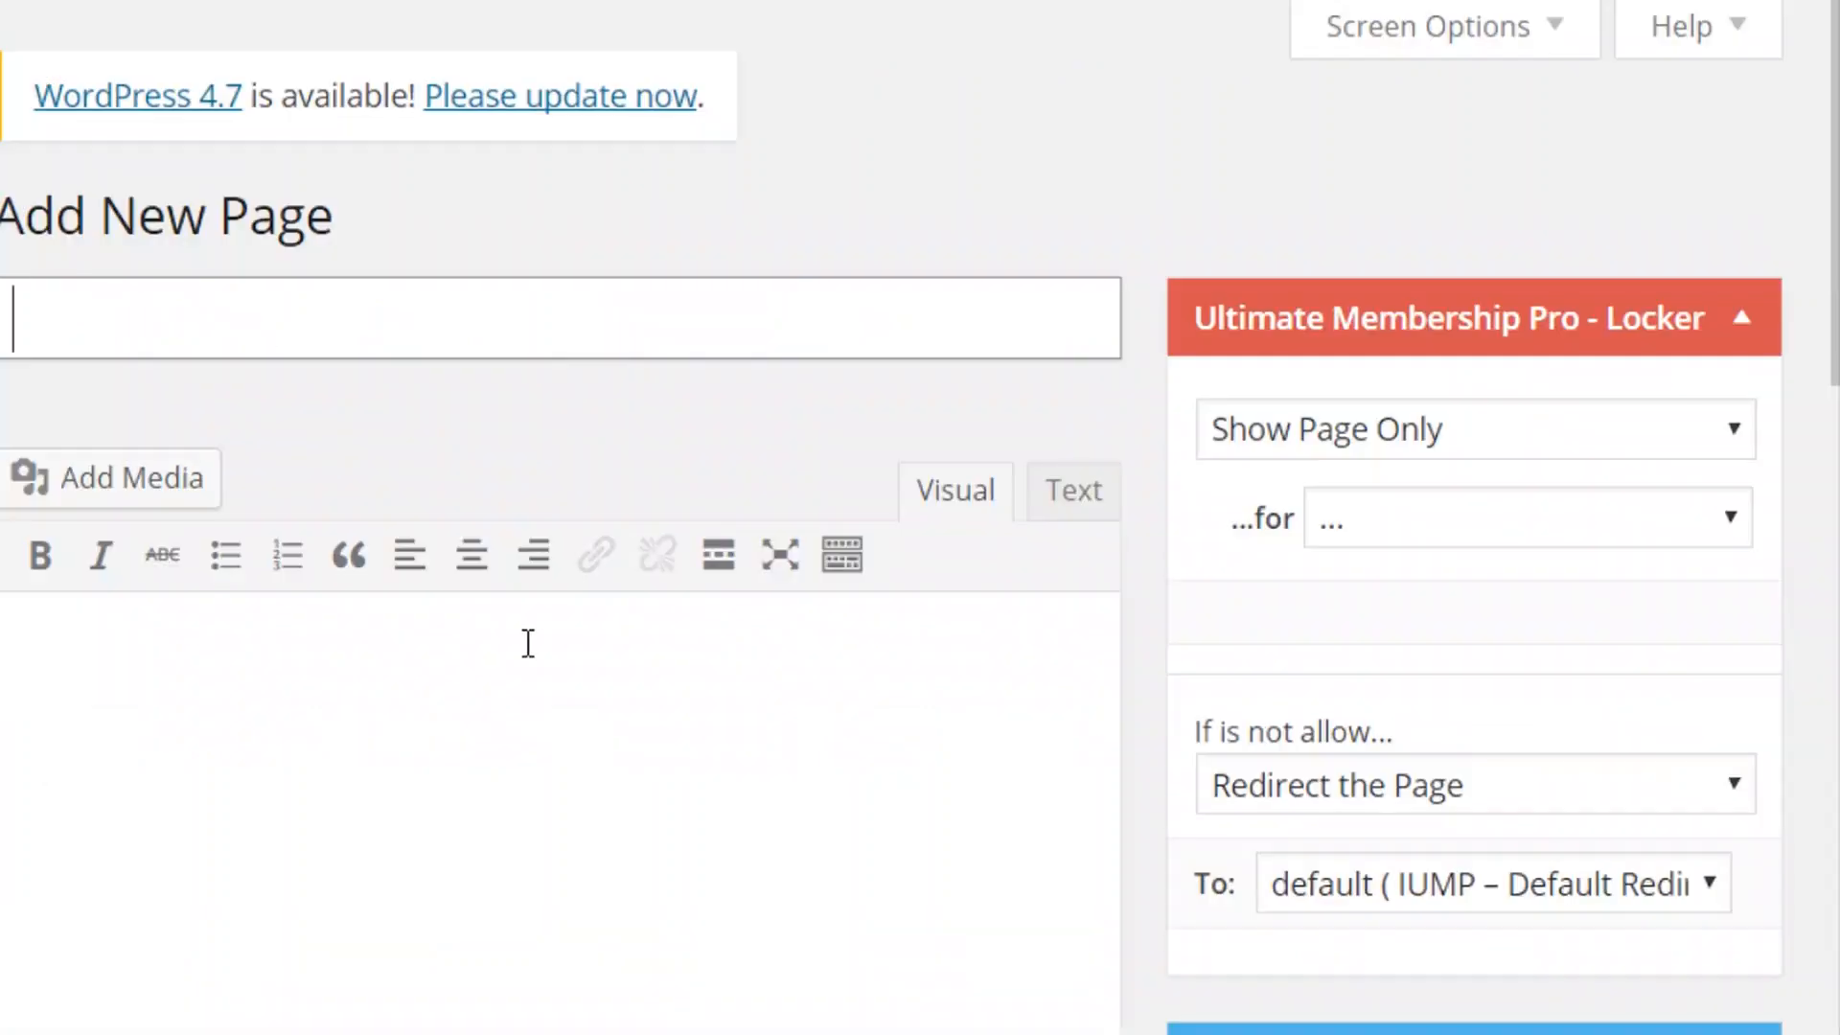
# - Title the new page "Front Page Post"
pyautogui.write('Free')
pyautogui.press('BackSpace')
pyautogui.press('BackSpace')
pyautogui.press('BackSpace')
pyautogui.write('ront ')
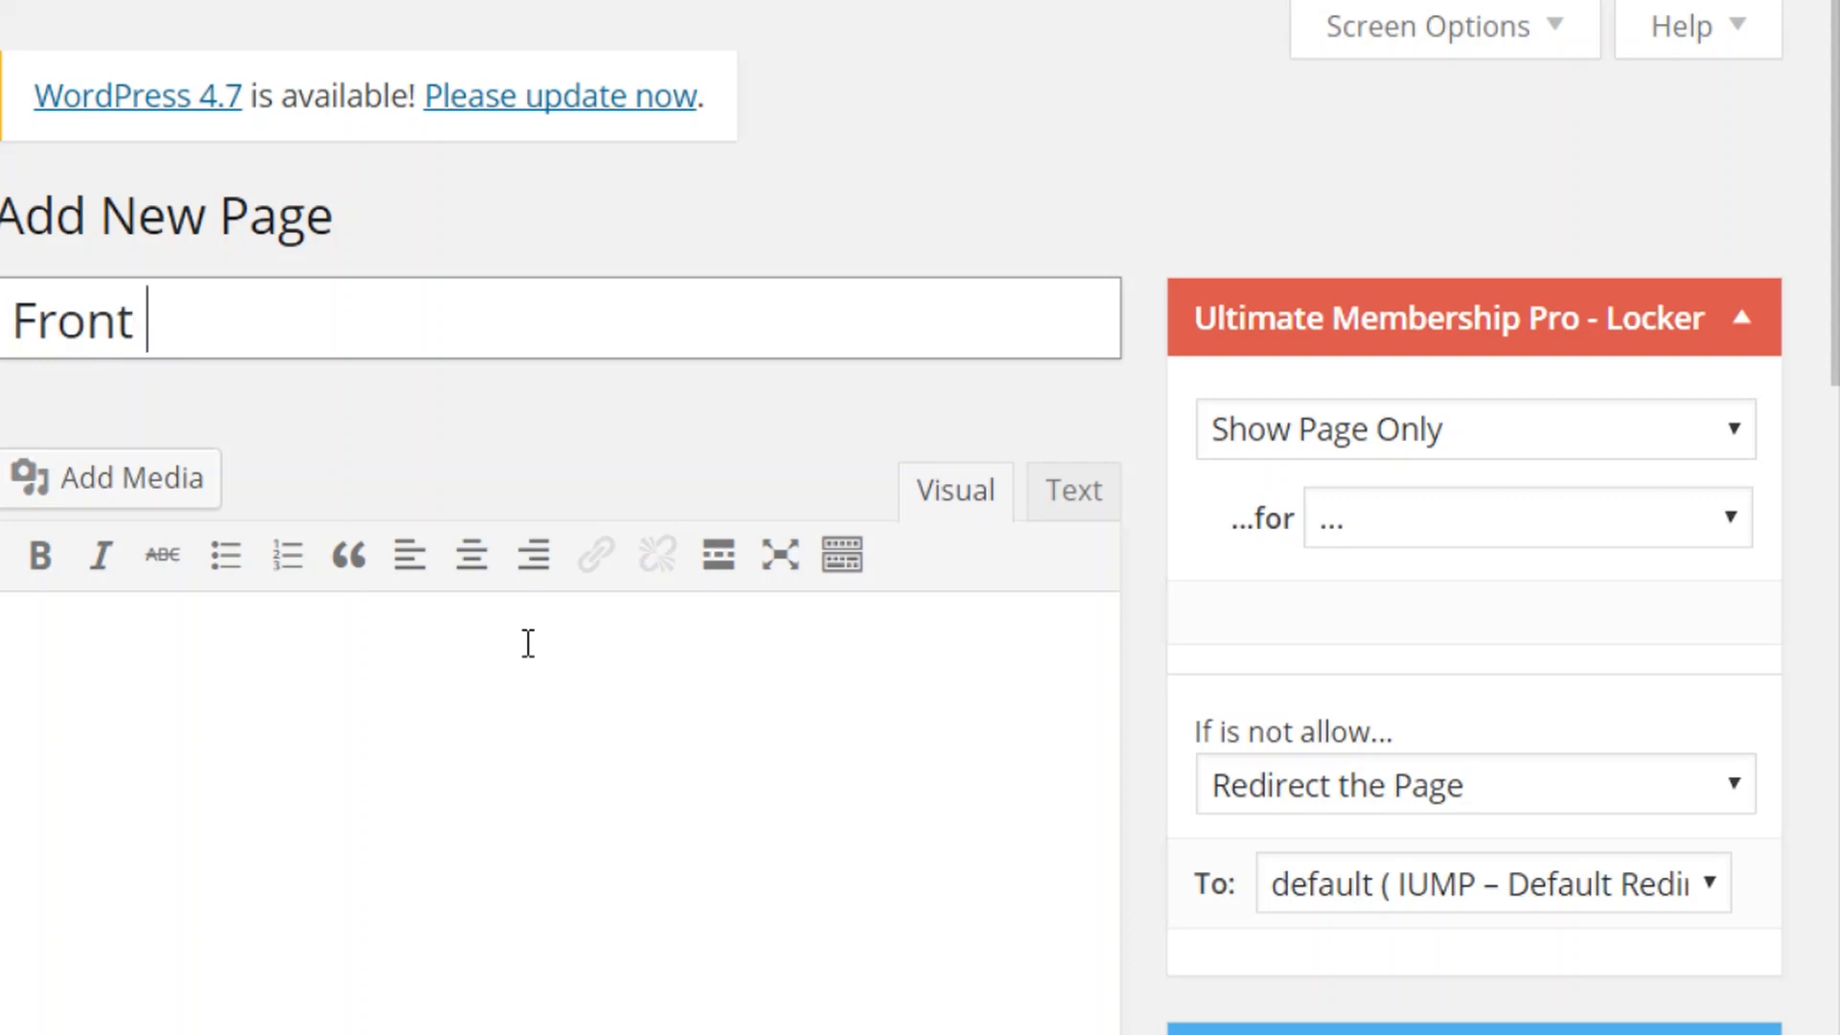
pyautogui.write('Page Post')
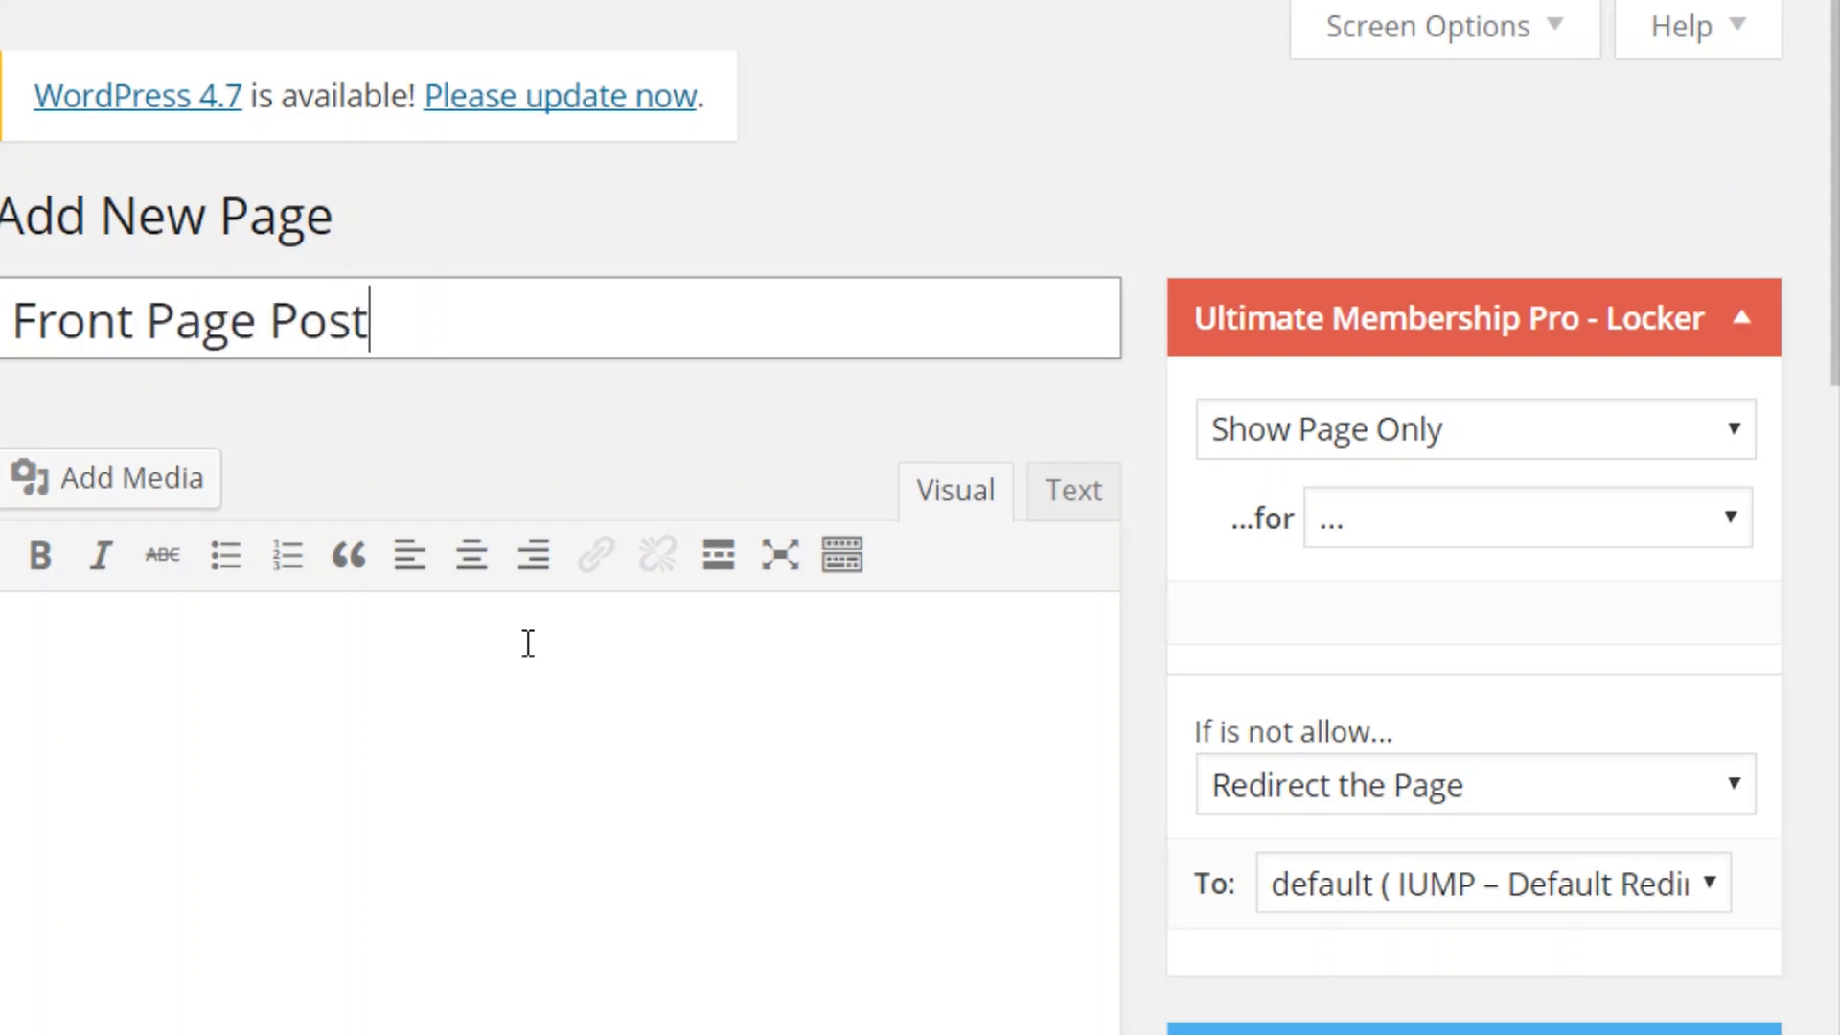
# - Paste the Free level's link shortcode into the page body and change its link text to "Free Content Here"
pyautogui.scroll(-2, 527, 642)
pyautogui.click(708, 481)
pyautogui.hotkey('ctrl', 'v')
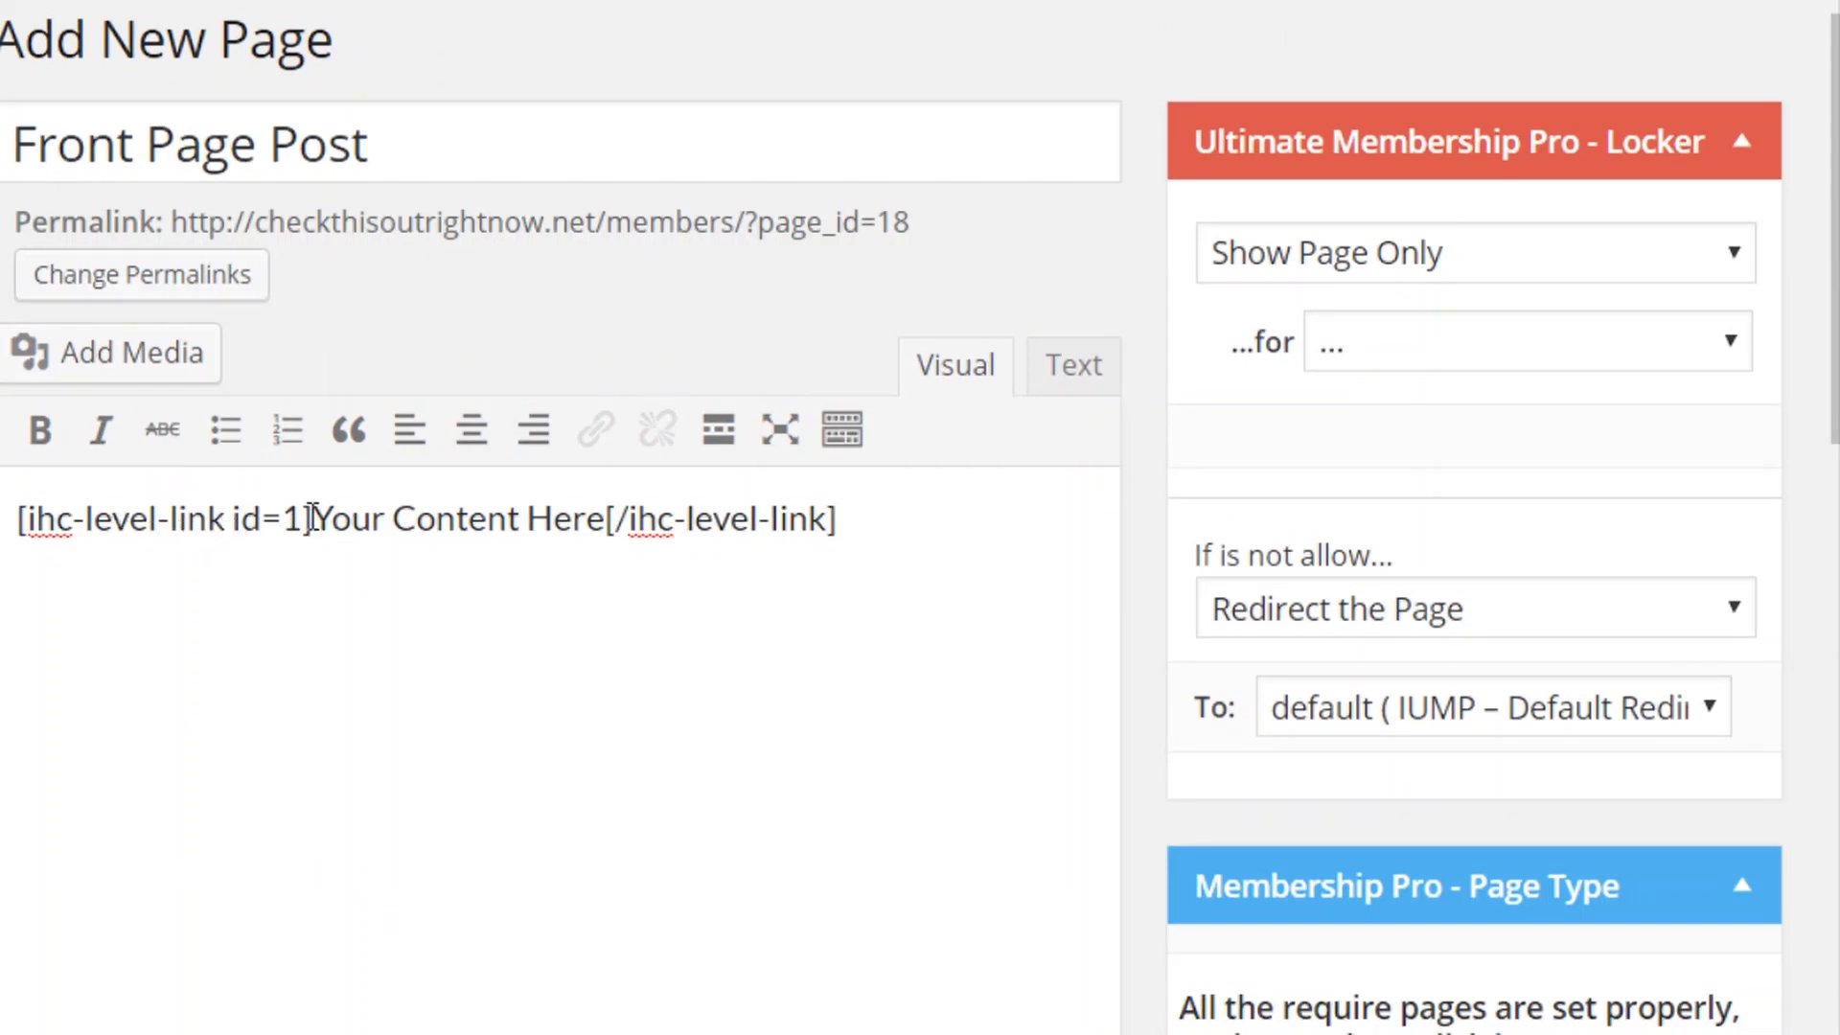
pyautogui.moveTo(310, 519); pyautogui.dragTo(527, 518)
pyautogui.write('Free Contrent')
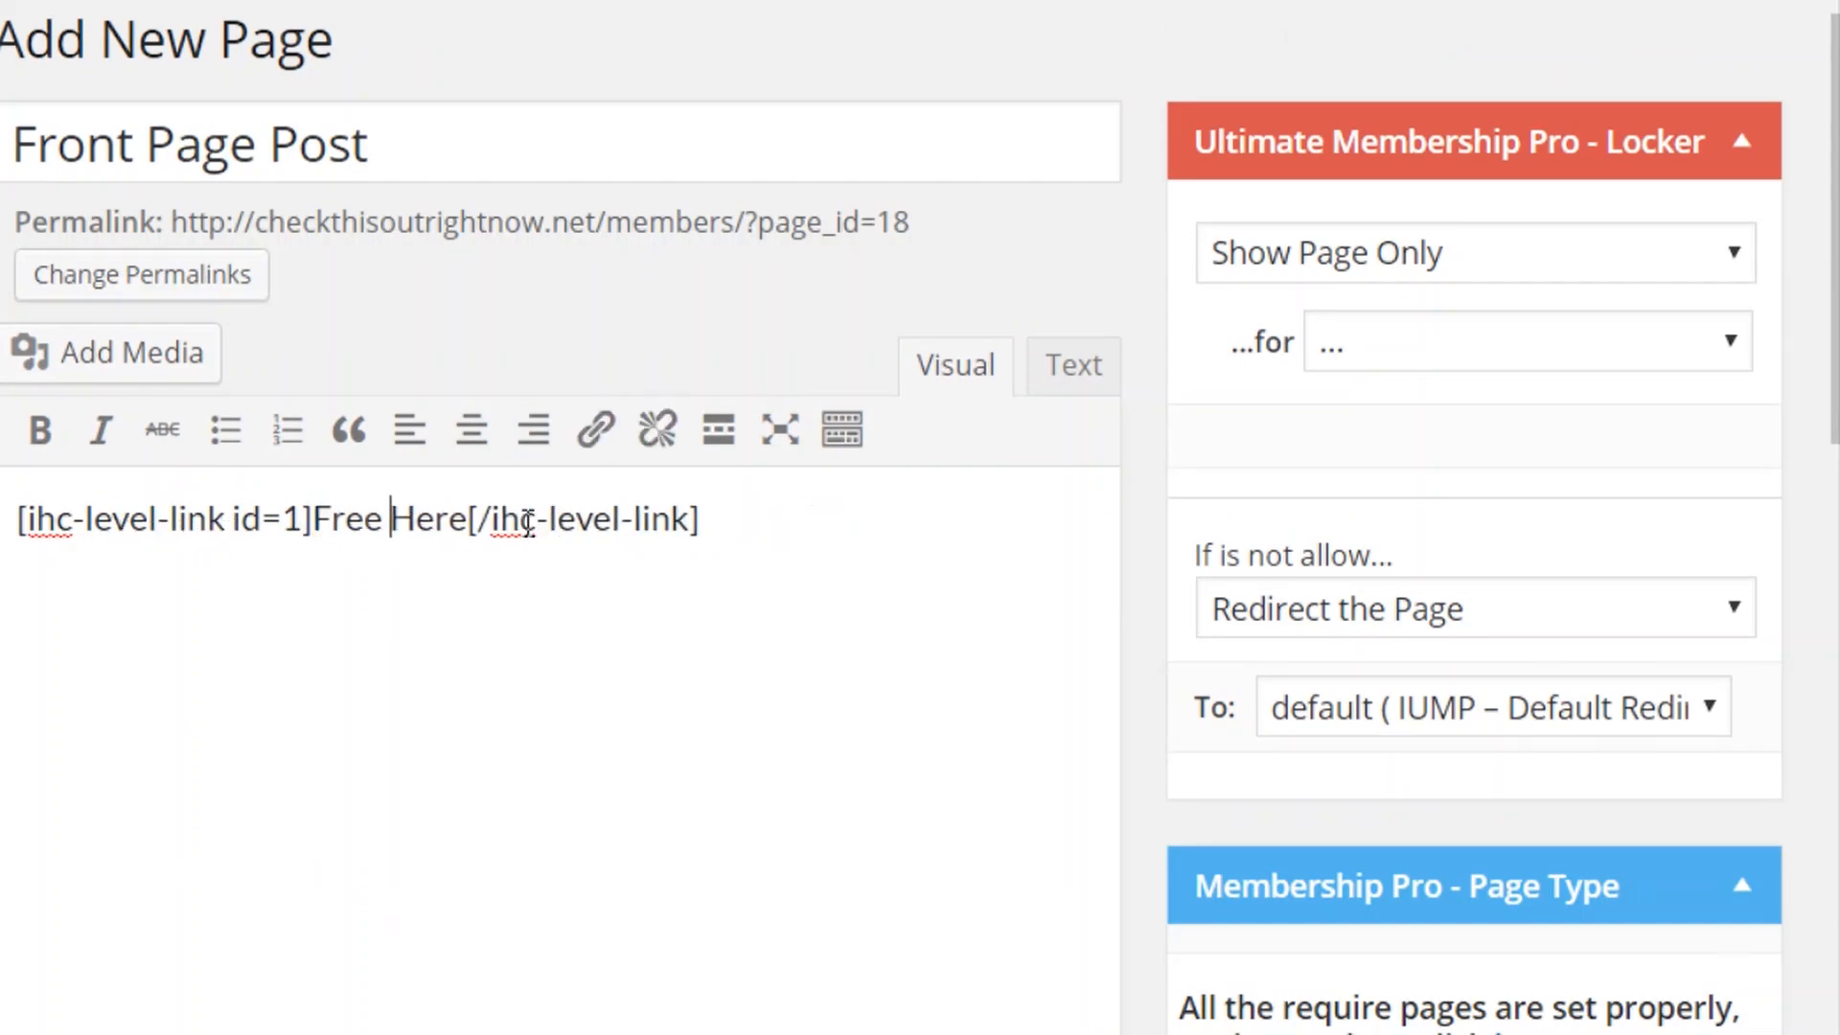
pyautogui.press('BackSpace')
pyautogui.press('BackSpace')
pyautogui.press('BackSpace')
pyautogui.press('BackSpace')
pyautogui.write('ent')
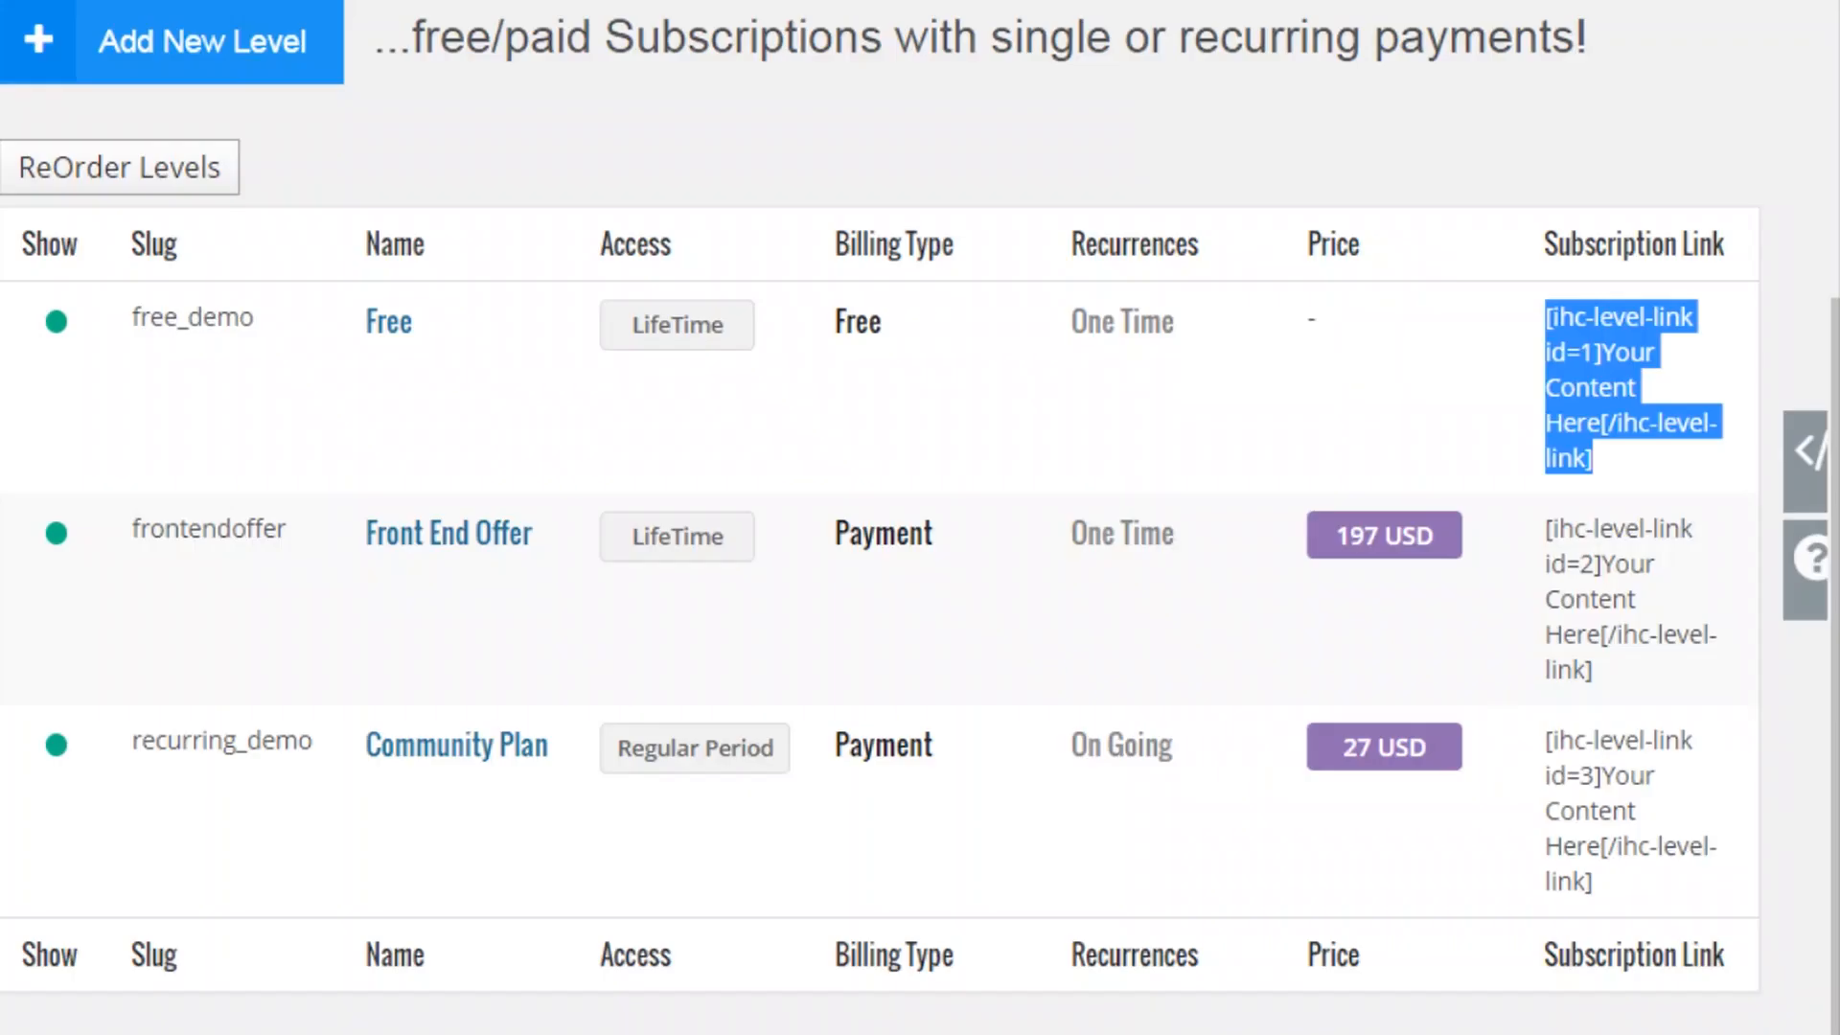
# - Copy the Front End Offer level's subscription link shortcode and paste it below the free link in the Front Page Post body
pyautogui.moveTo(239, 532); pyautogui.dragTo(203, 529)
pyautogui.moveTo(1599, 671); pyautogui.dragTo(1529, 525)
pyautogui.hotkey('ctrl', 'c')
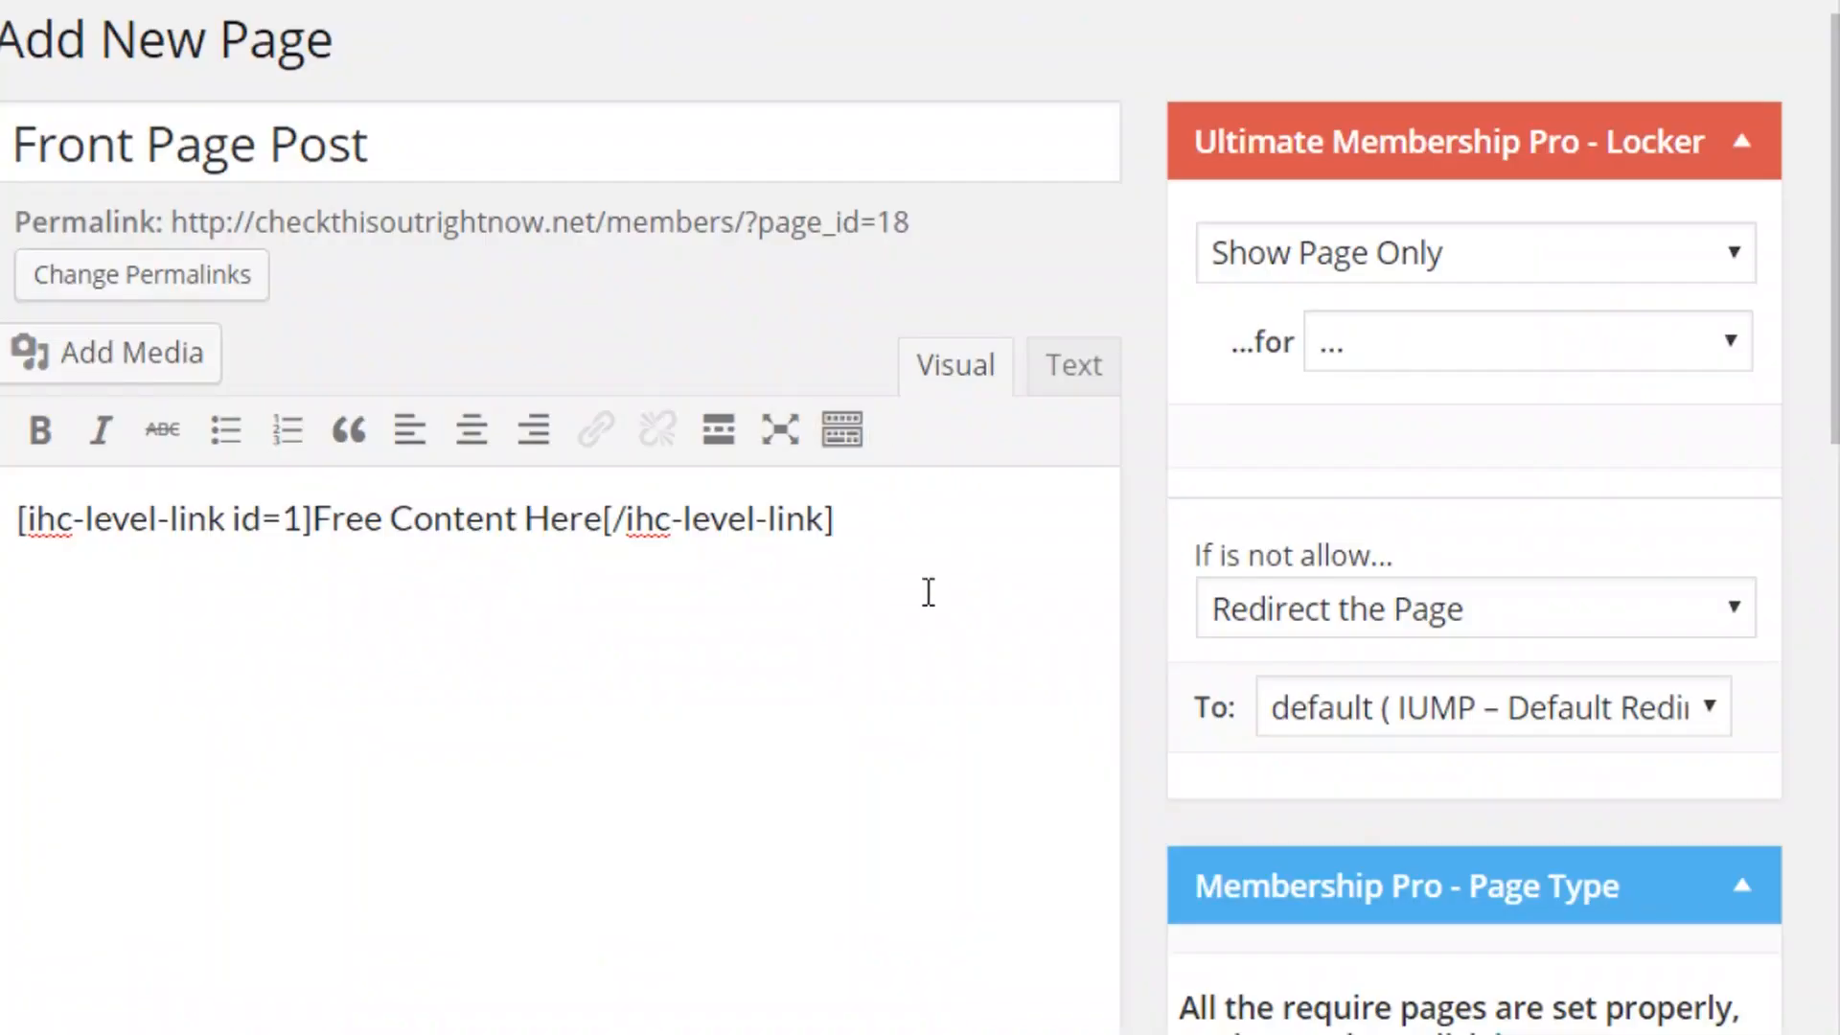
pyautogui.press('Return')
pyautogui.press('Return')
pyautogui.hotkey('ctrl', 'v')
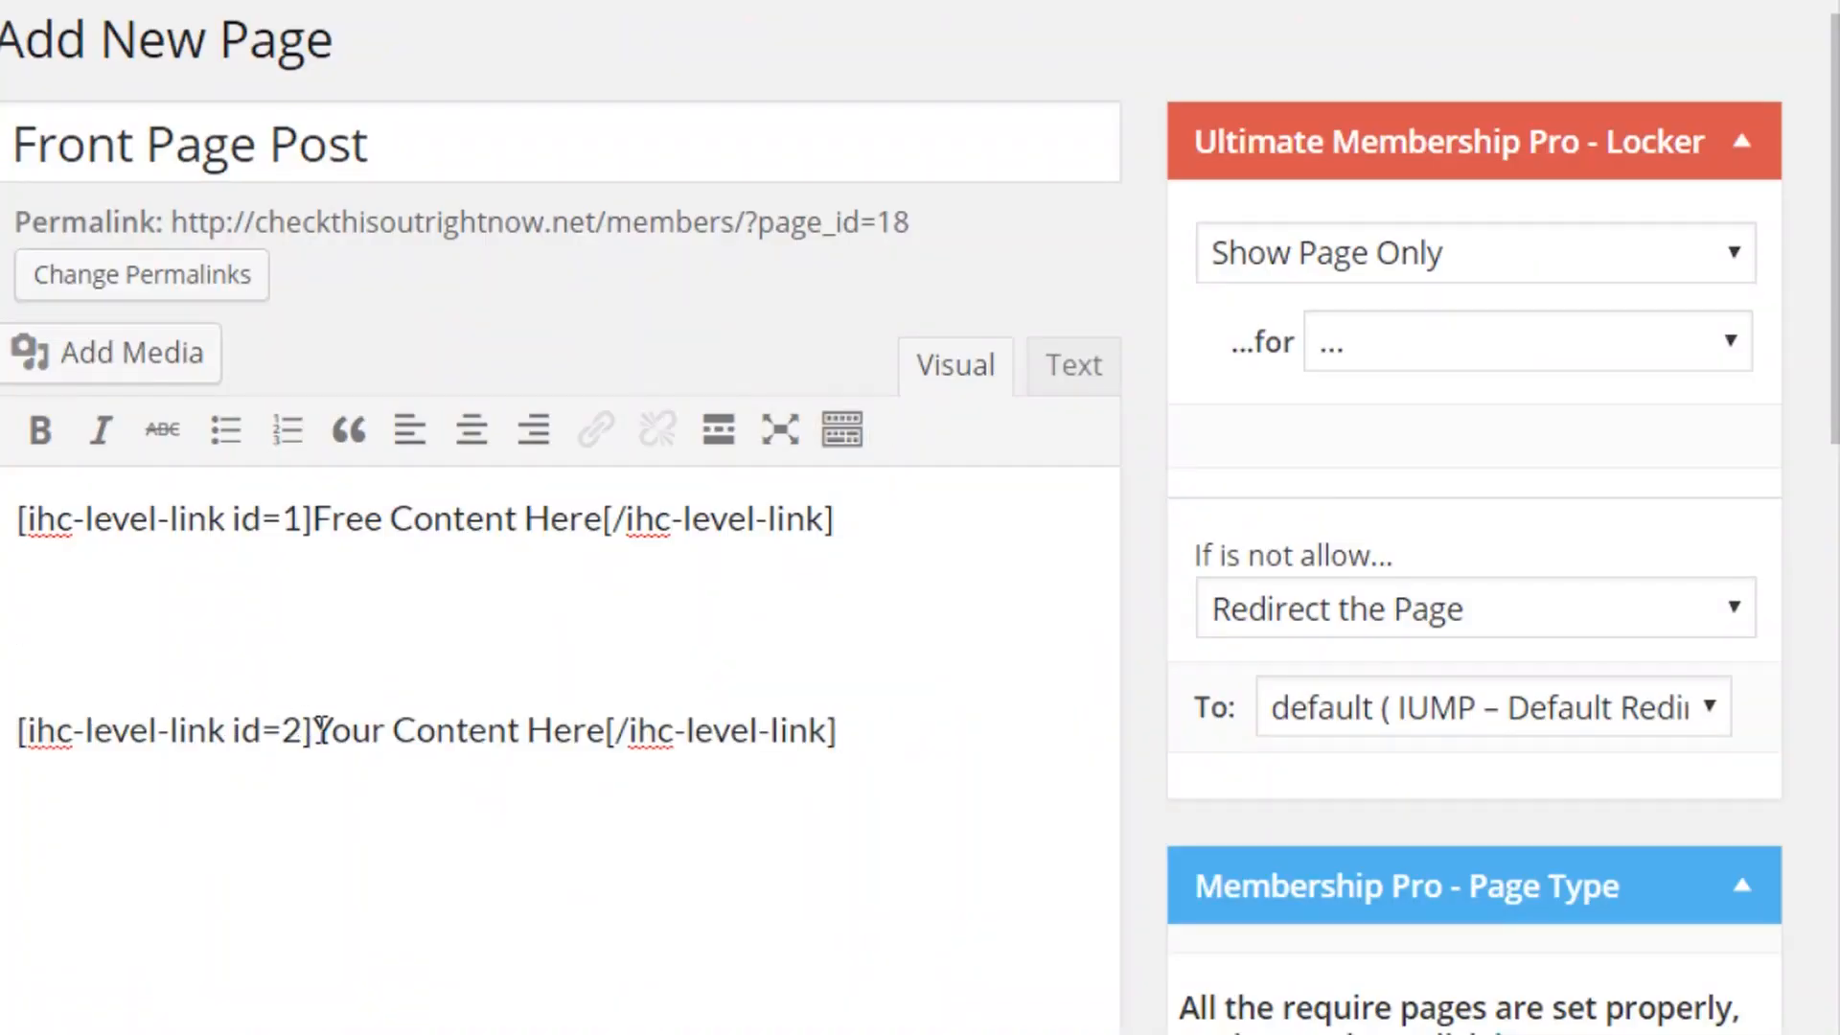
# - Replace the link text in the id=2 shortcode with "$197 content here"
pyautogui.moveTo(317, 730); pyautogui.dragTo(607, 738)
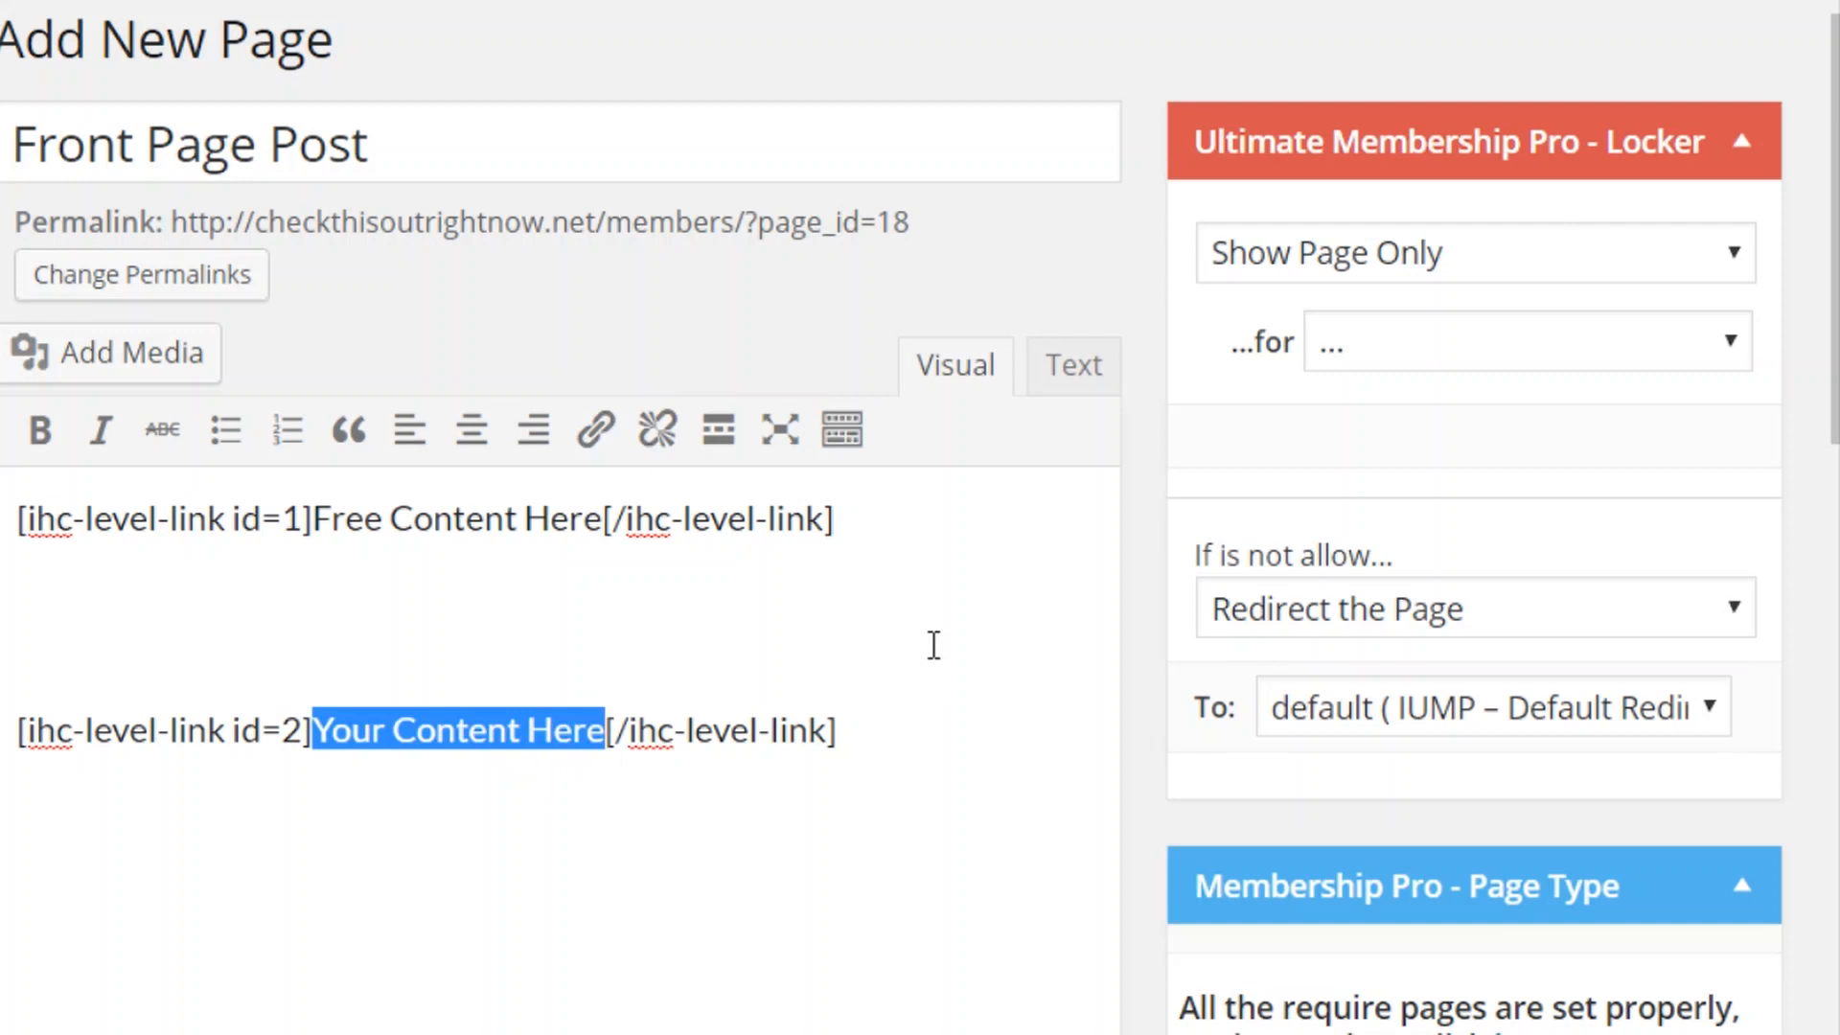
pyautogui.write('$197 ')
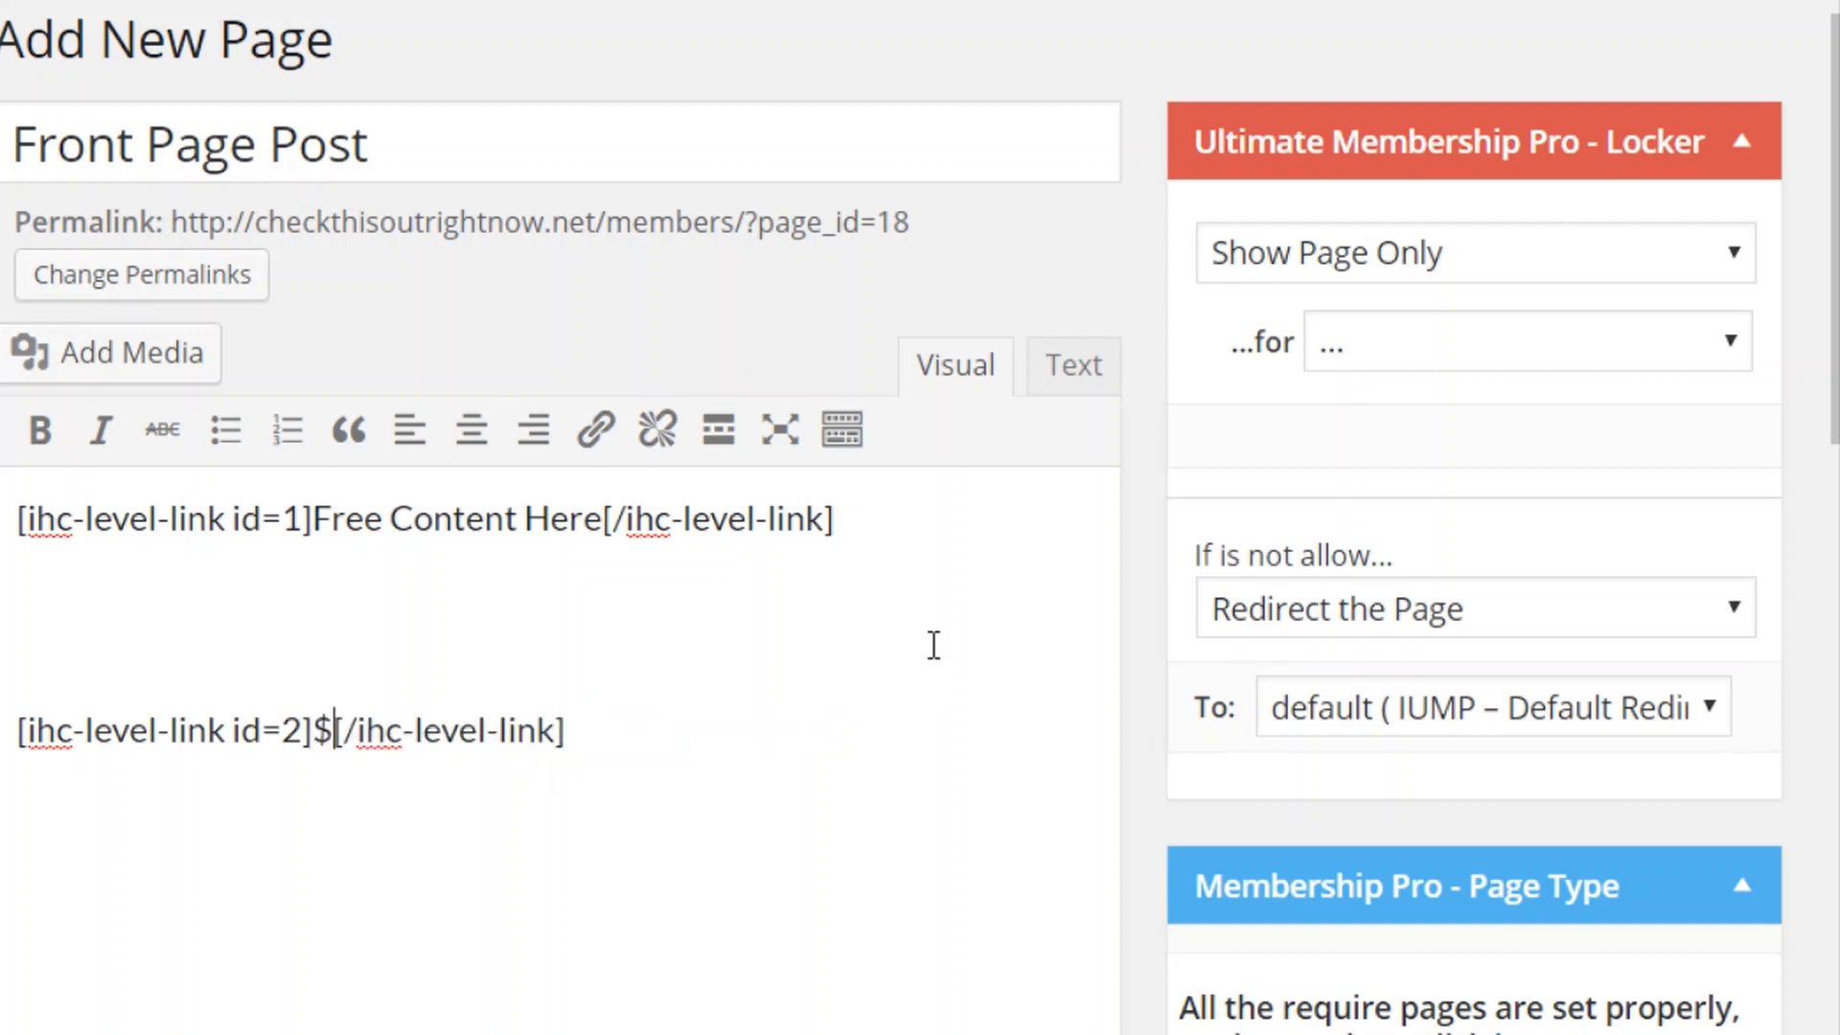
pyautogui.write('content here')
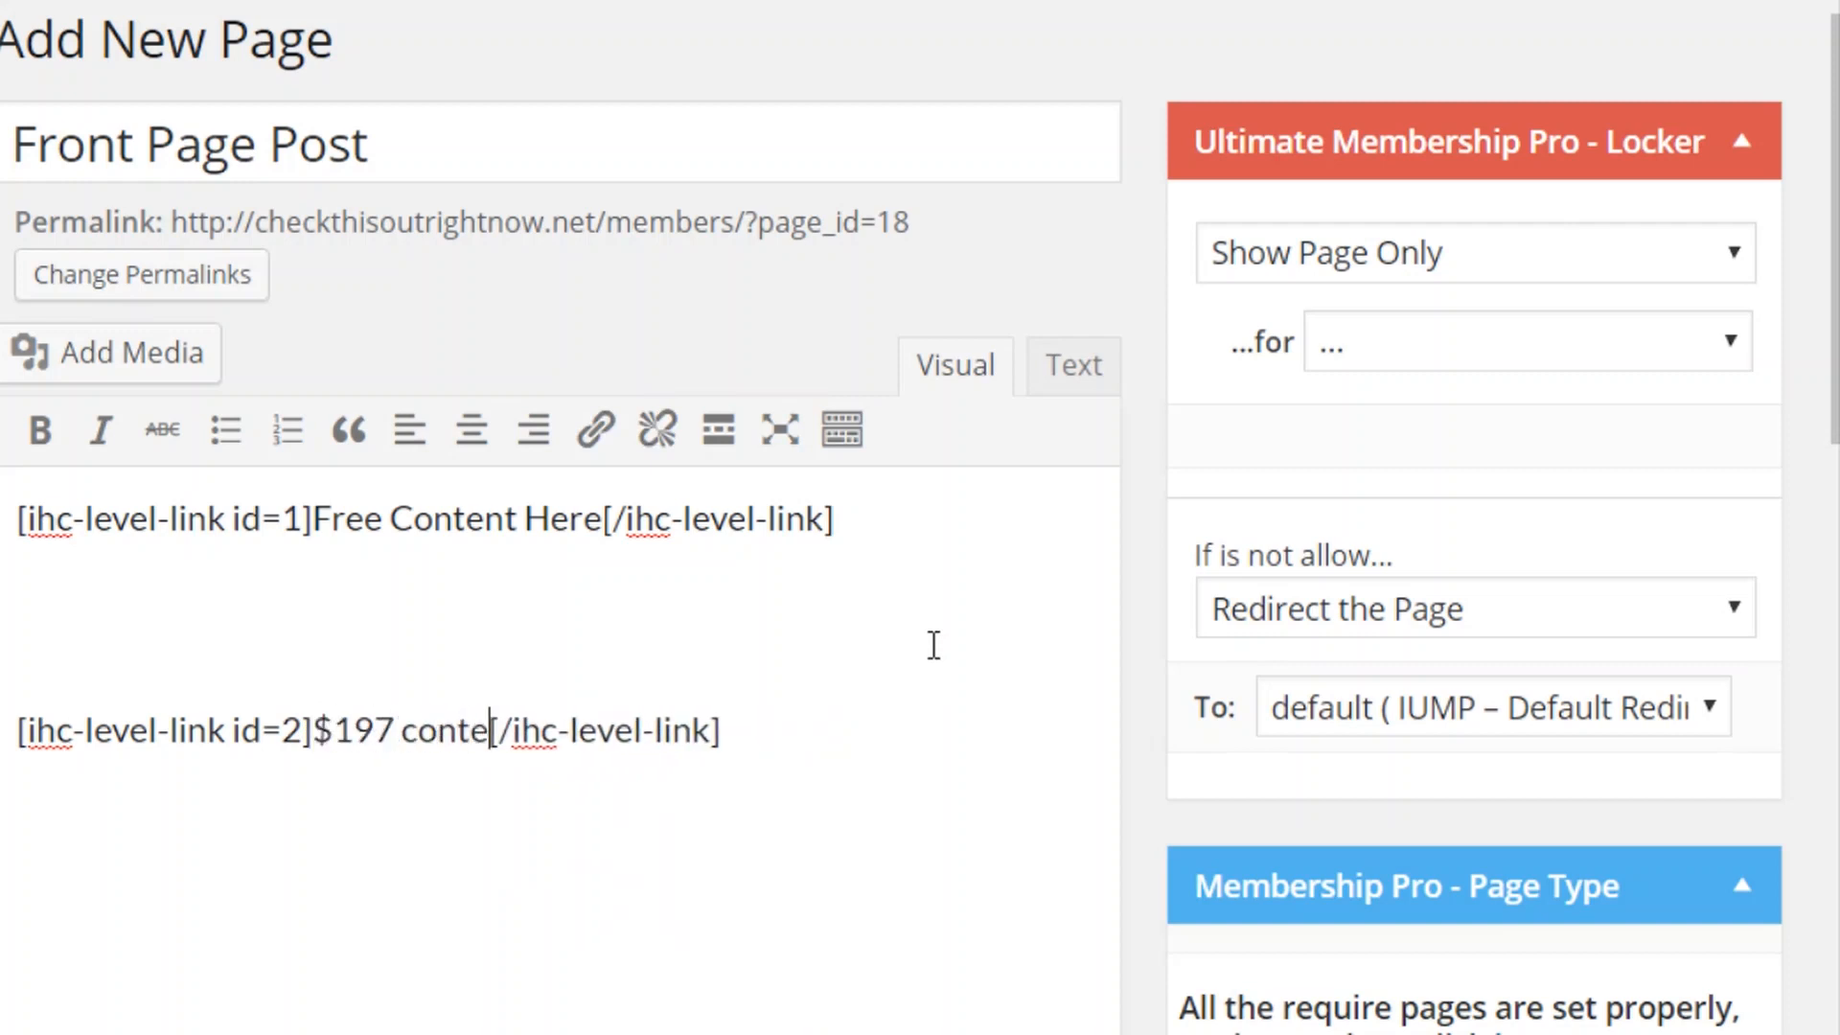
pyautogui.press('BackSpace')
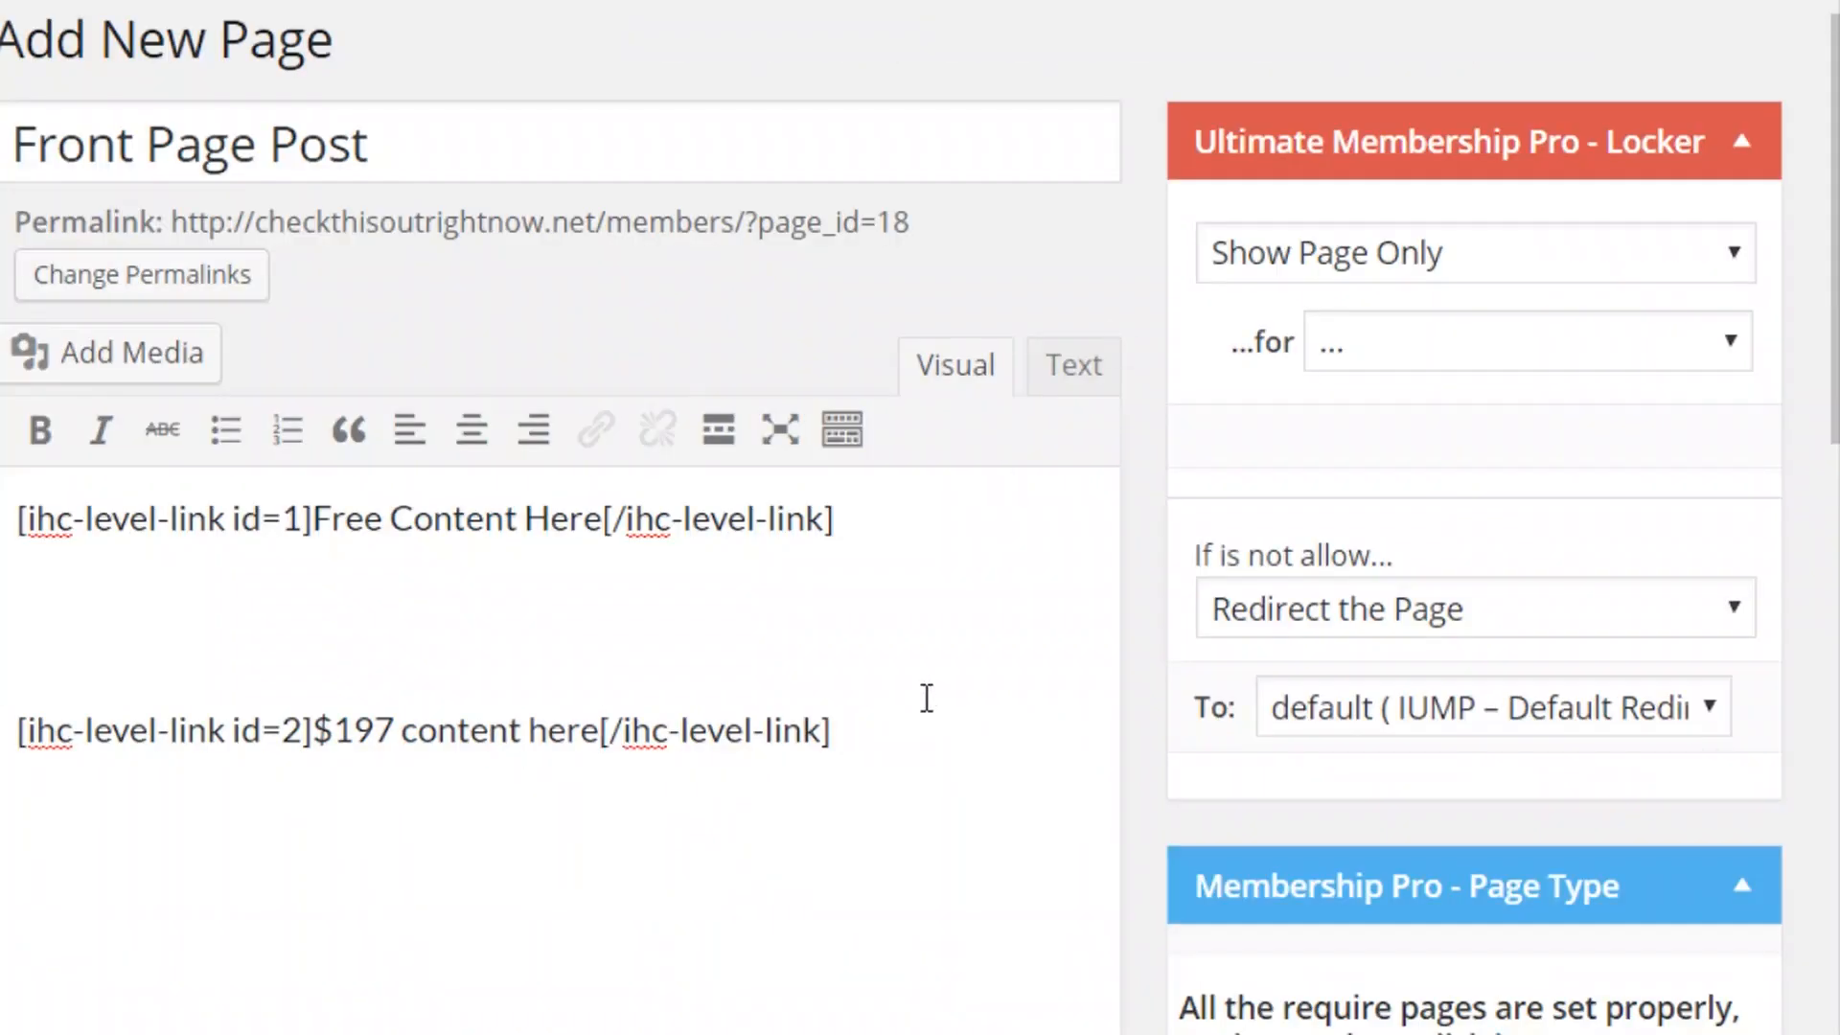
# - Publish the "Front Page Post" page
pyautogui.scroll(-5, 926, 690)
pyautogui.scroll(5, 916, 715)
pyautogui.scroll(-15, 1232, 698)
pyautogui.scroll(4, 1619, 537)
pyautogui.click(1679, 362)
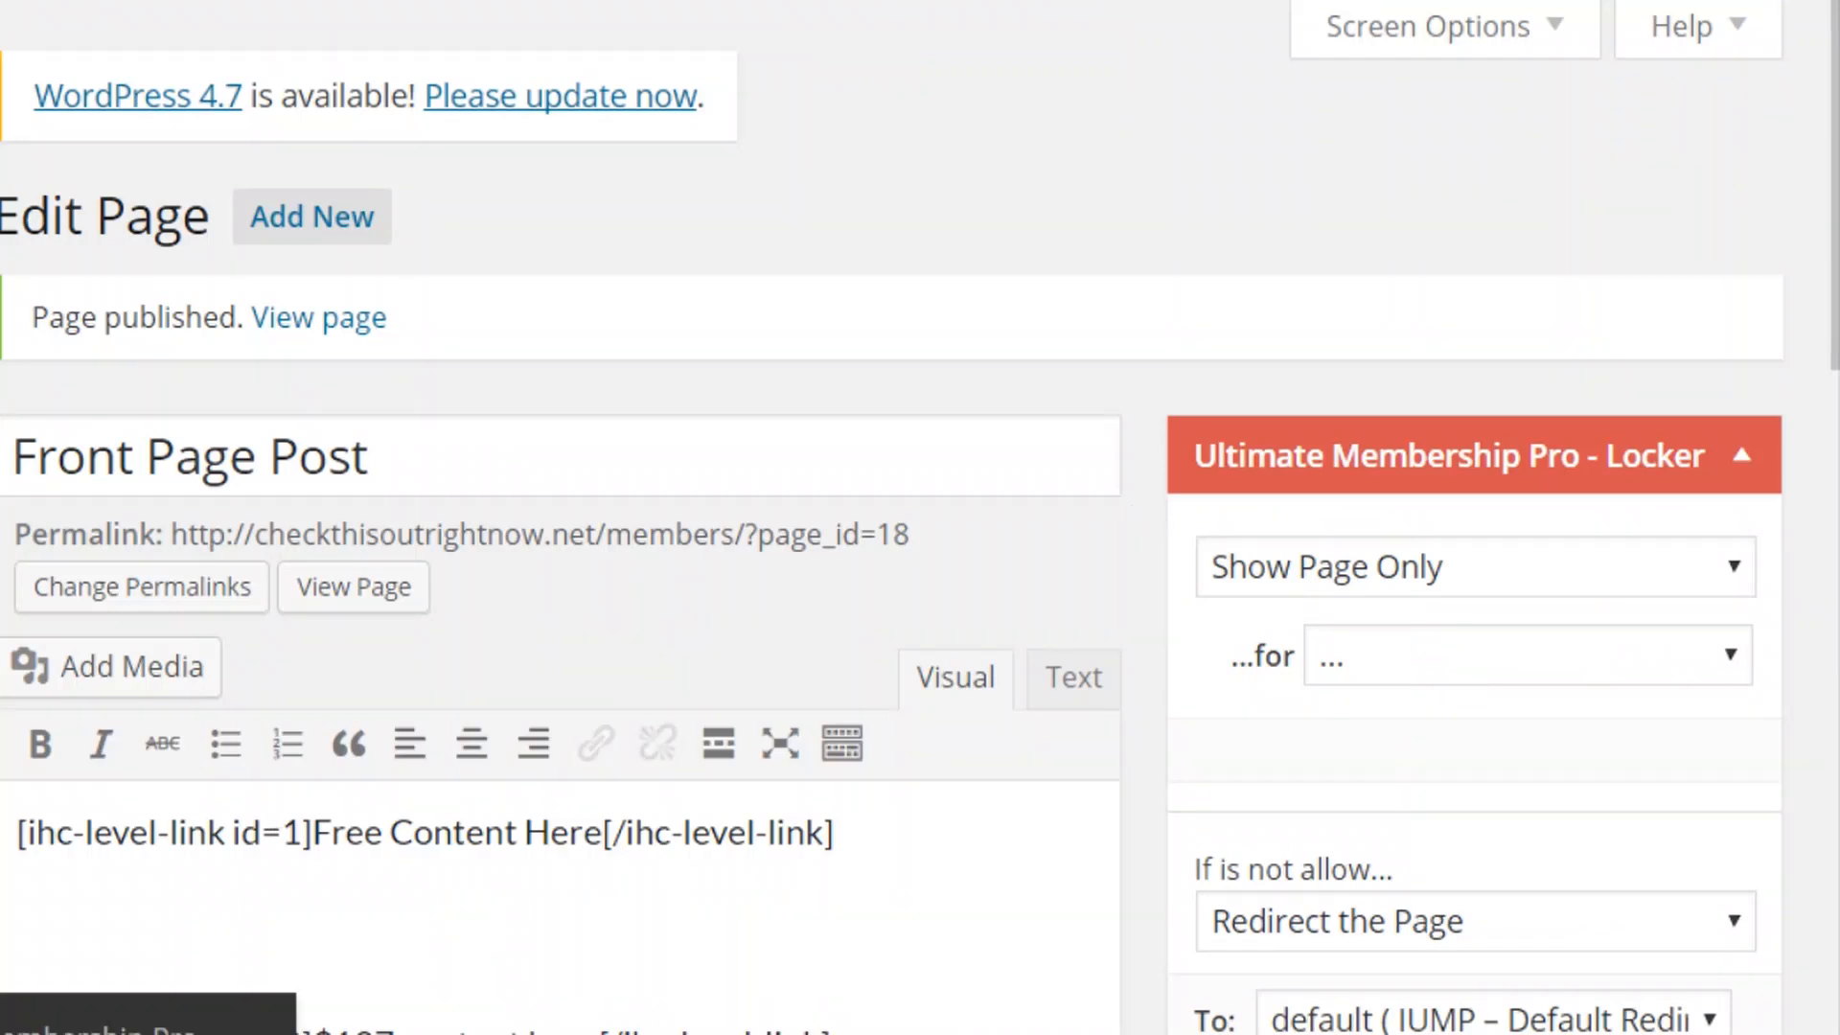
pyautogui.scroll(-2, 891, 517)
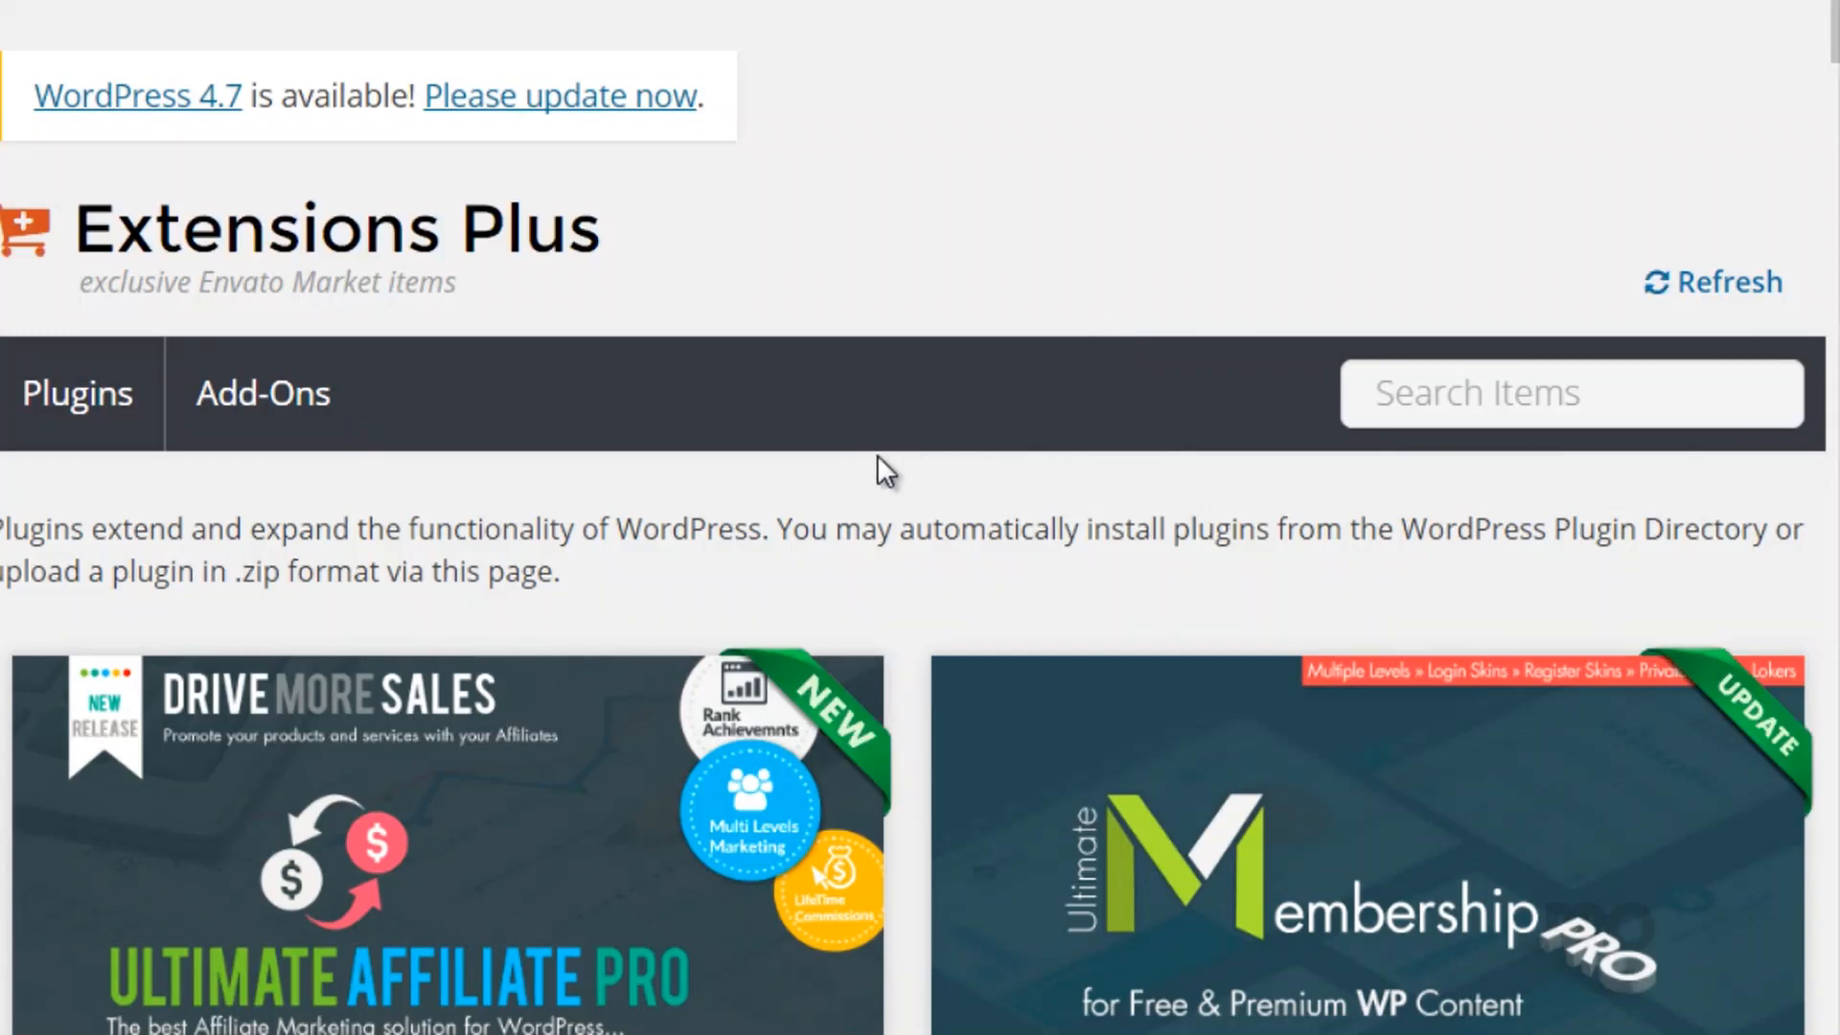
# - Browse the plugins offered on the Extensions Plus page, from Ultimate Affiliate Pro to Indeed Smart PopUp
pyautogui.scroll(-5, 877, 454)
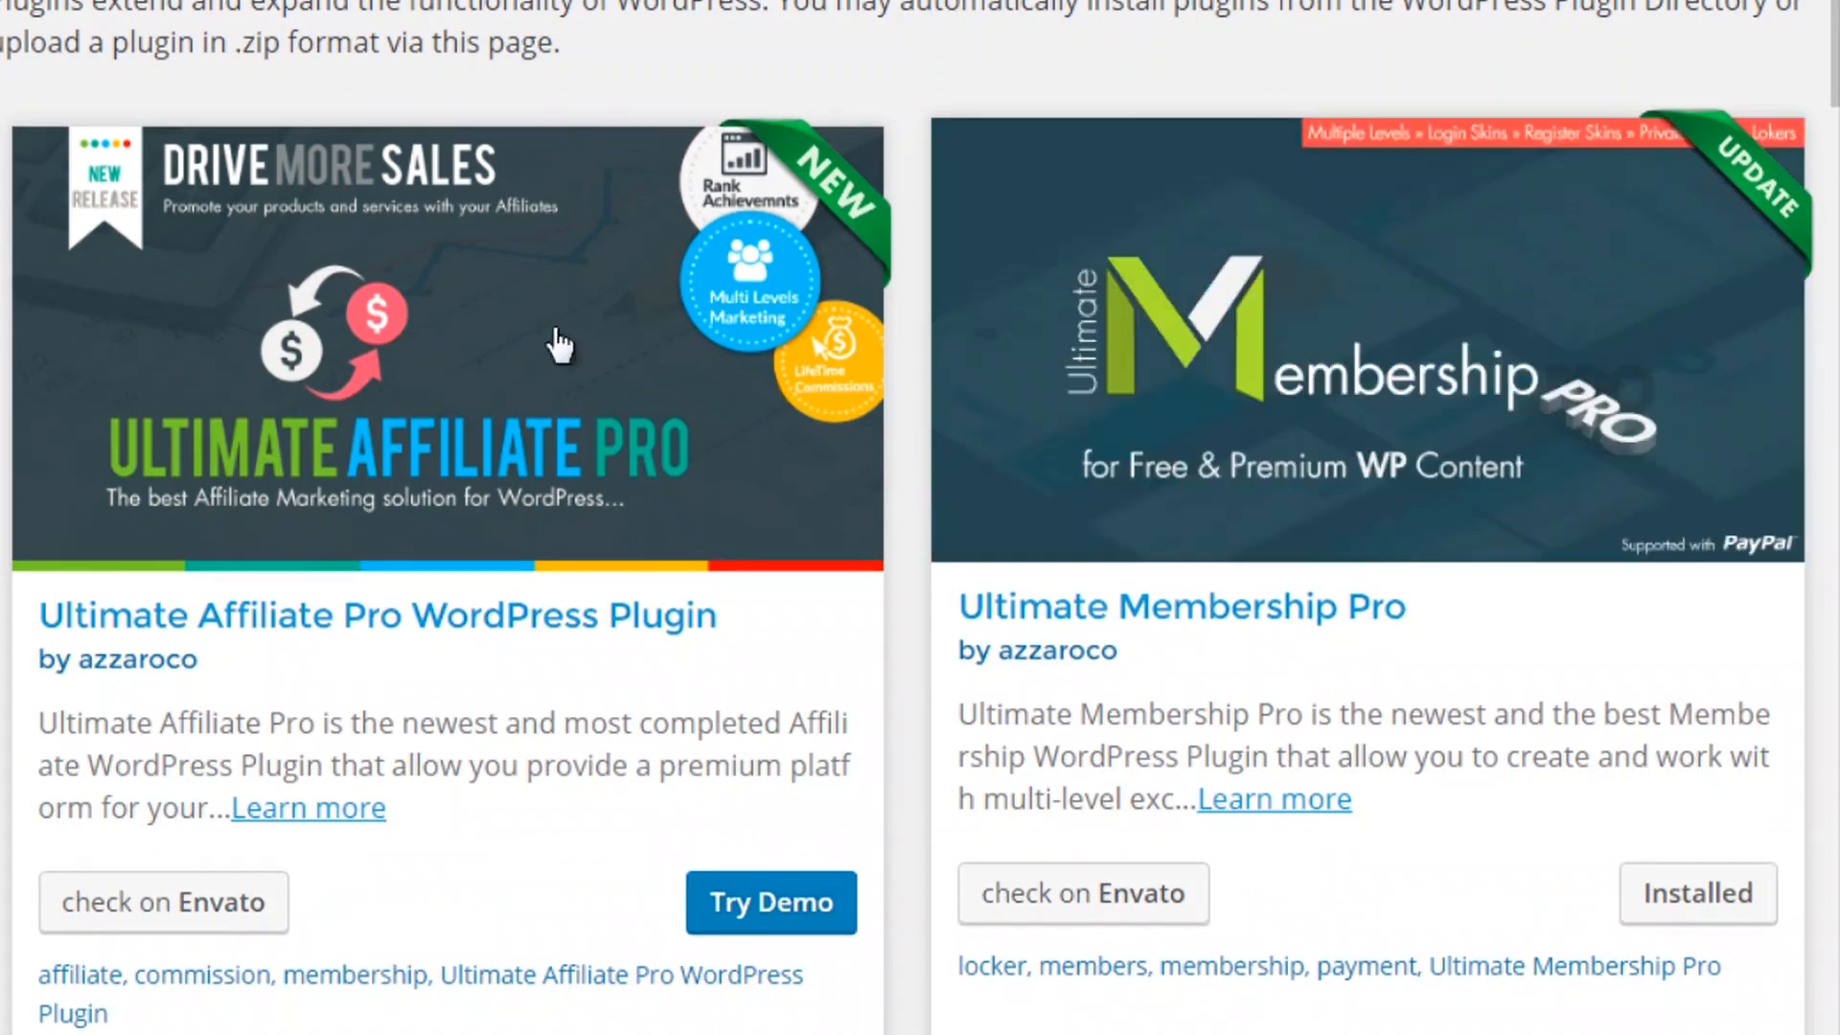
pyautogui.scroll(-6, 511, 432)
pyautogui.scroll(-4, 517, 441)
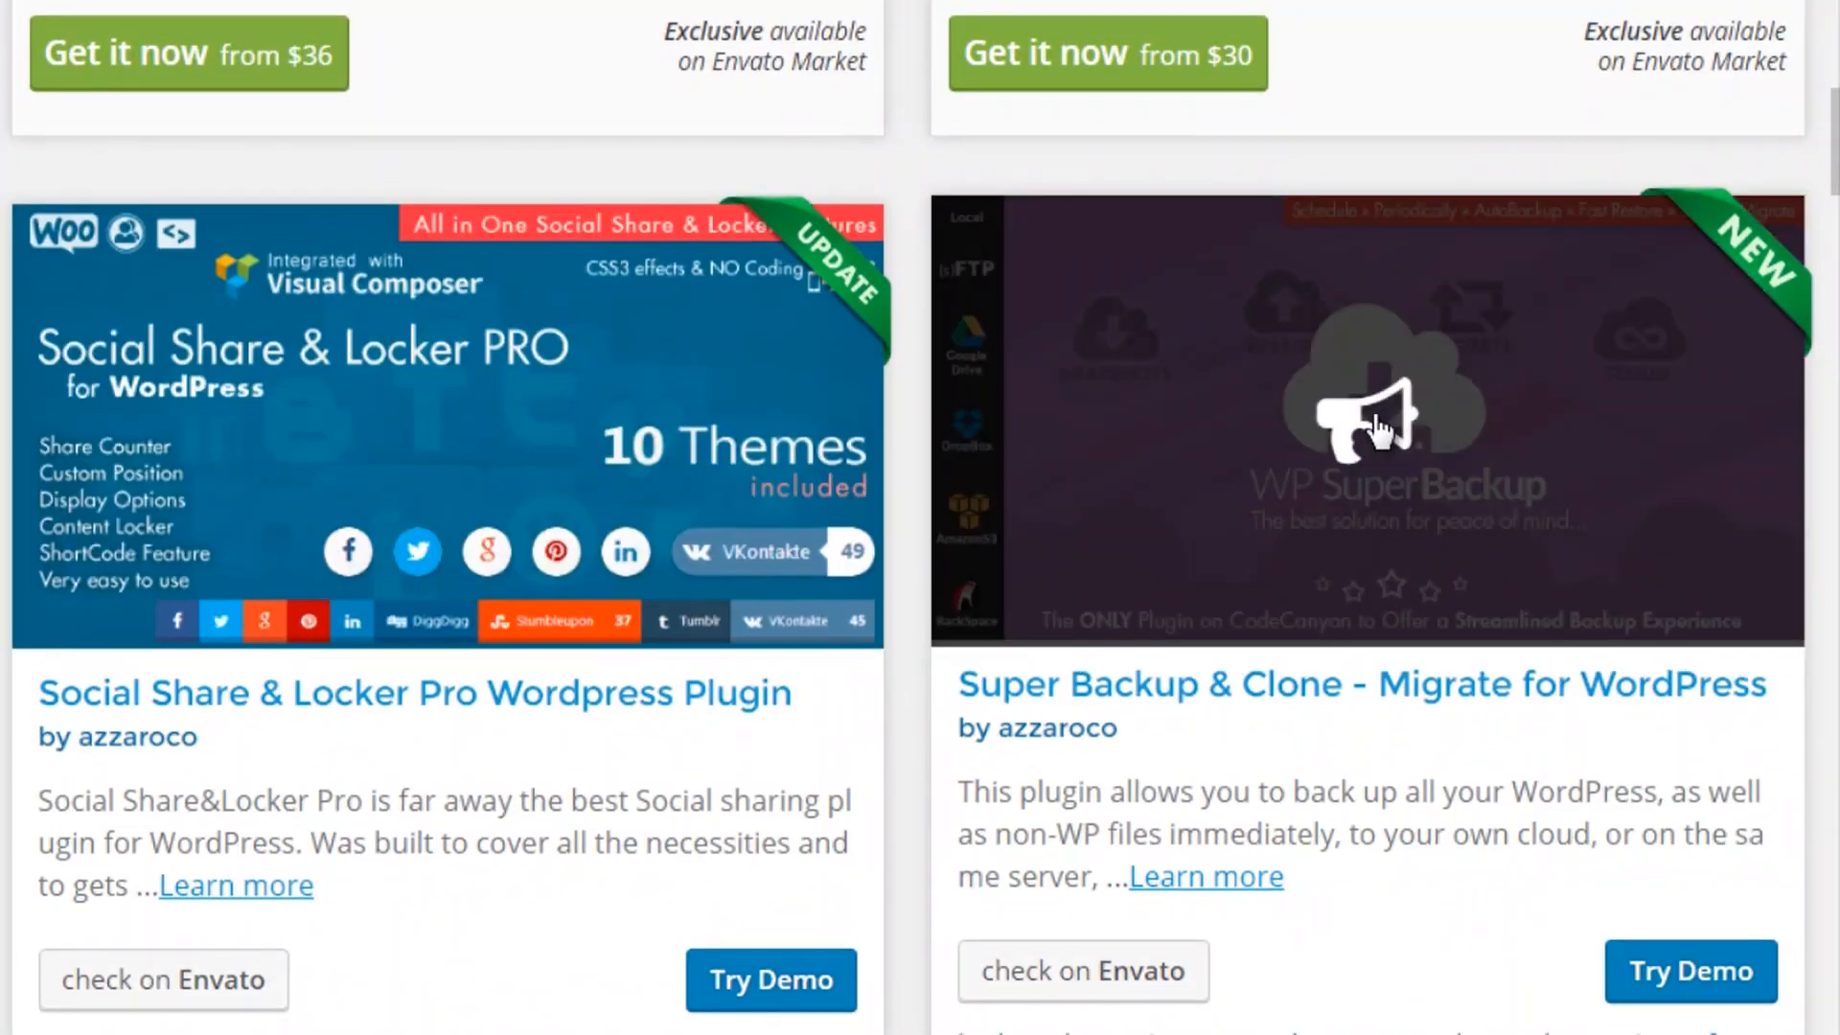
pyautogui.scroll(-7, 1375, 421)
pyautogui.scroll(-4, 1376, 427)
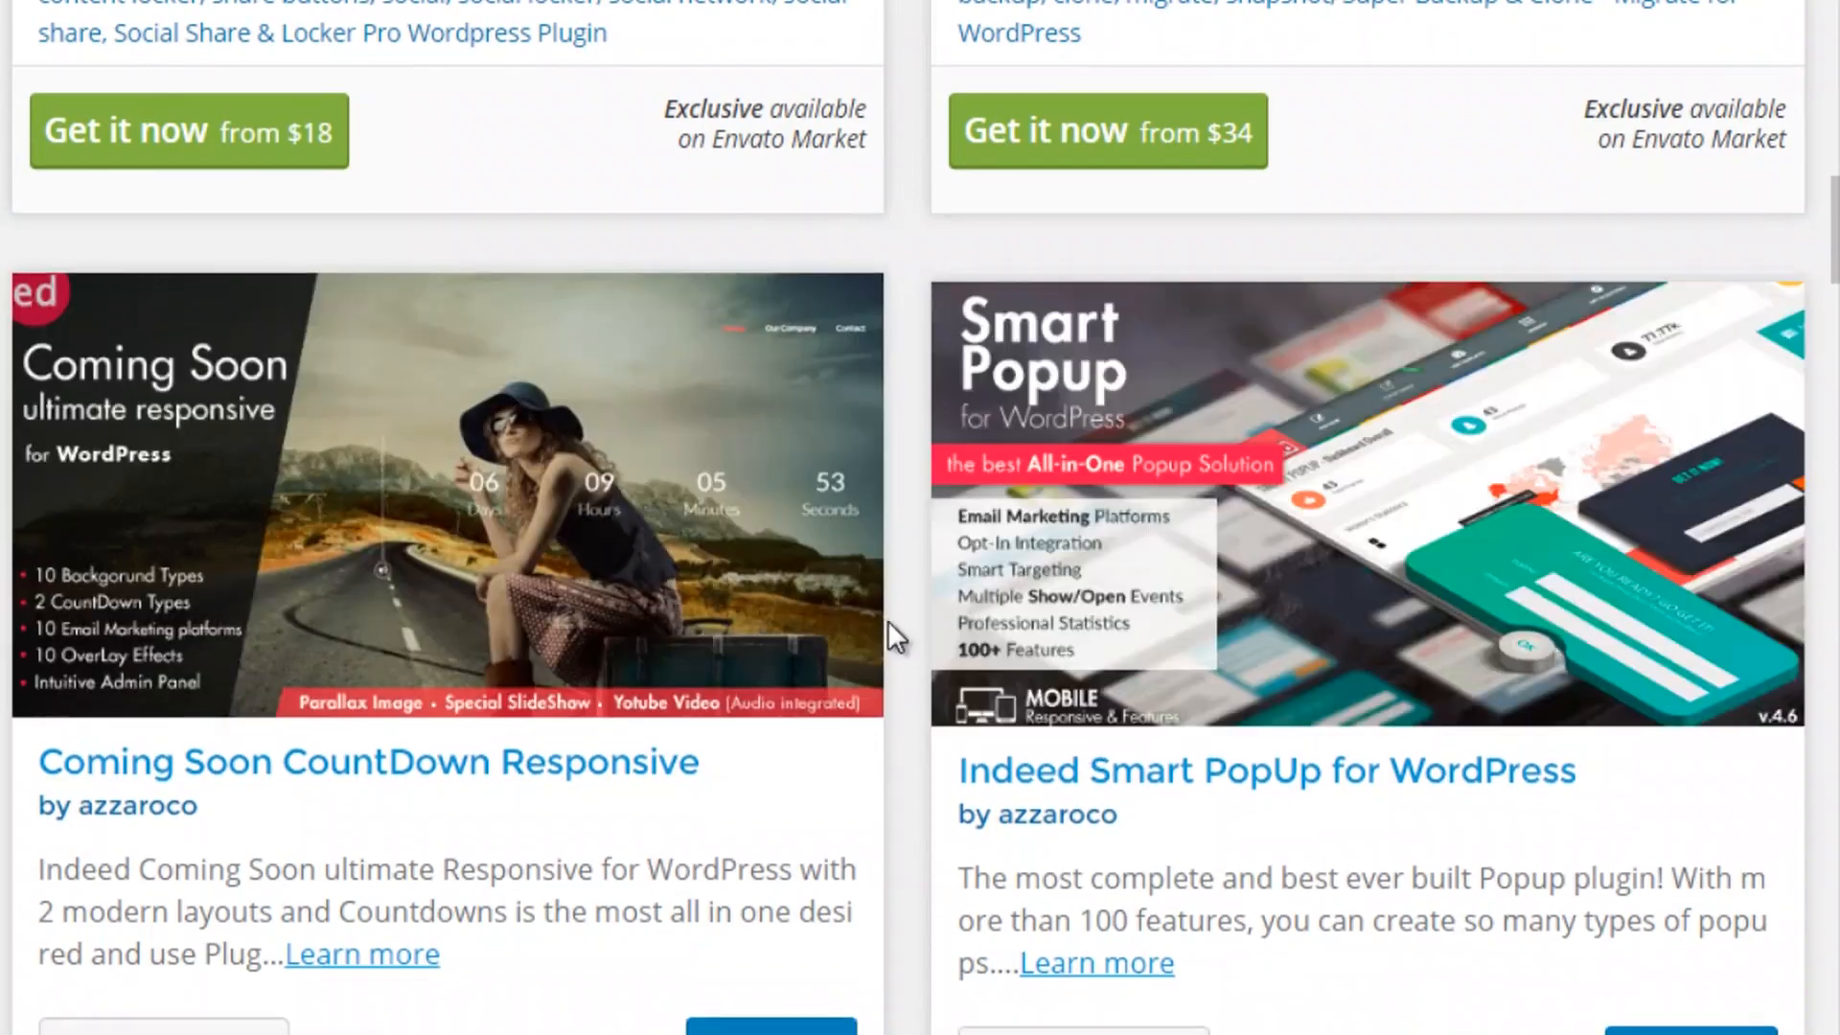
pyautogui.scroll(-5, 888, 626)
pyautogui.scroll(19, 888, 627)
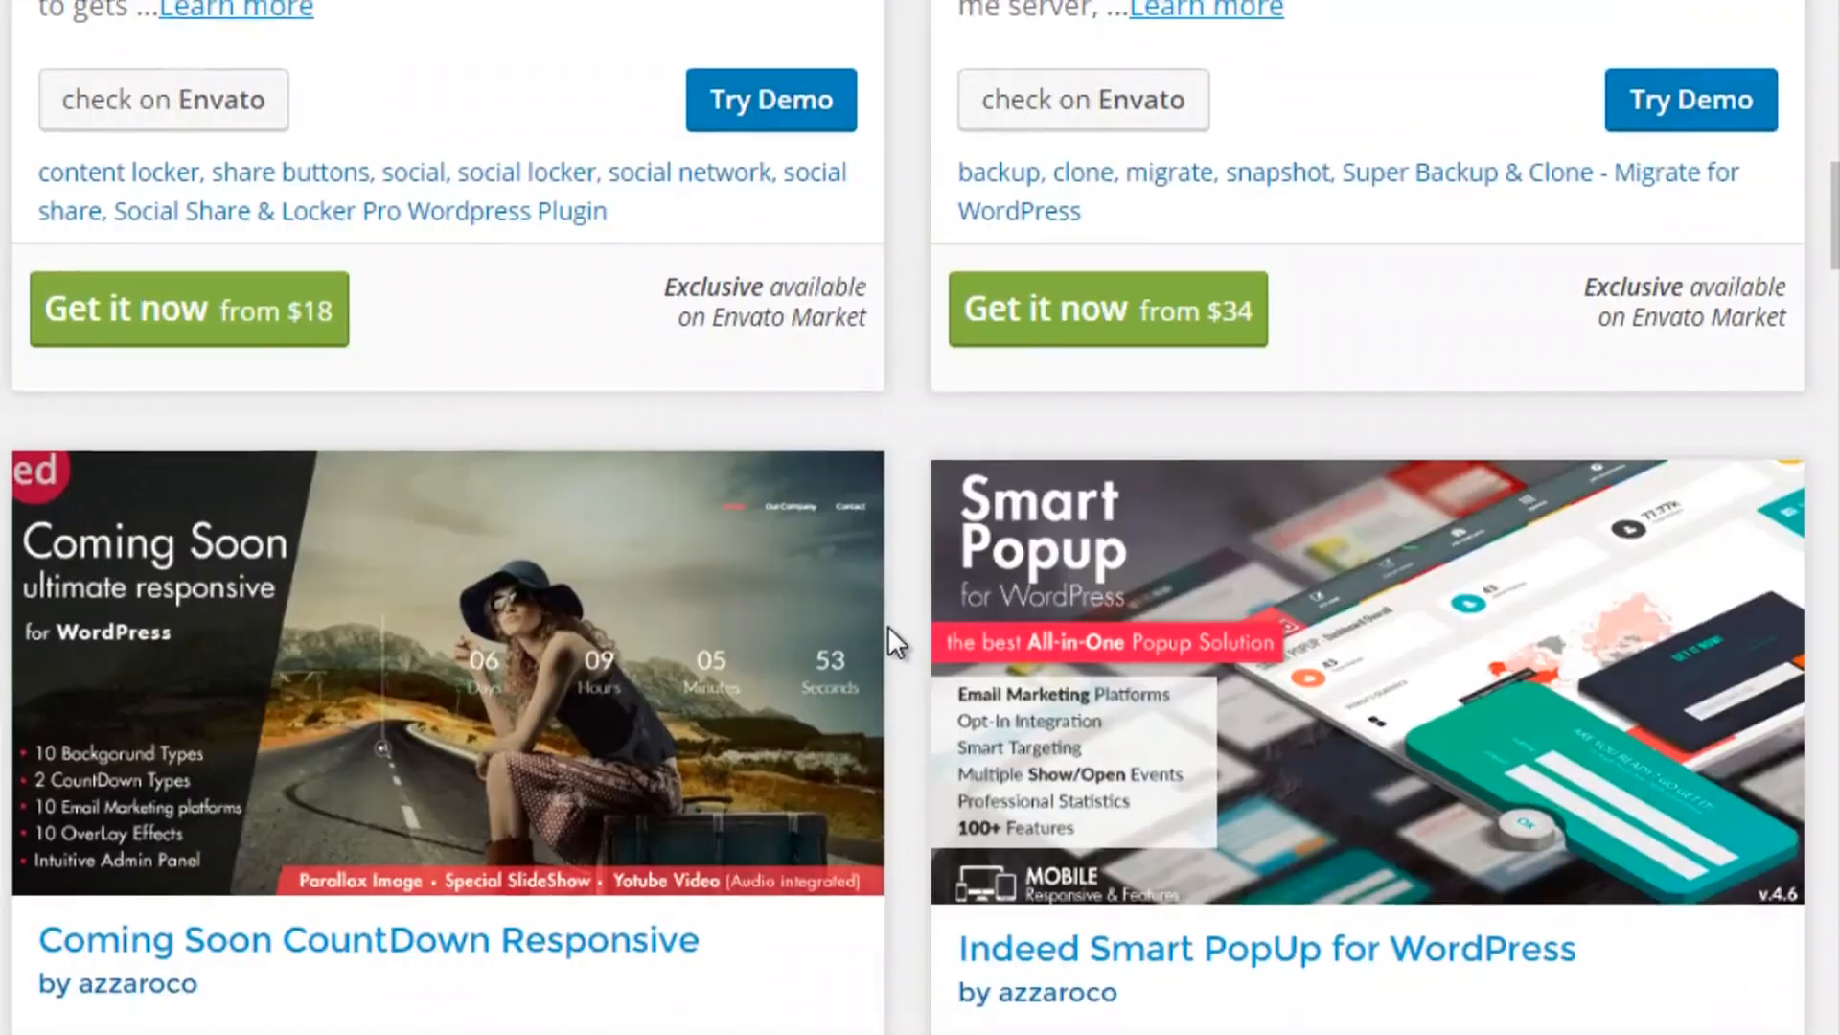
pyautogui.scroll(13, 888, 625)
pyautogui.scroll(-4, 891, 624)
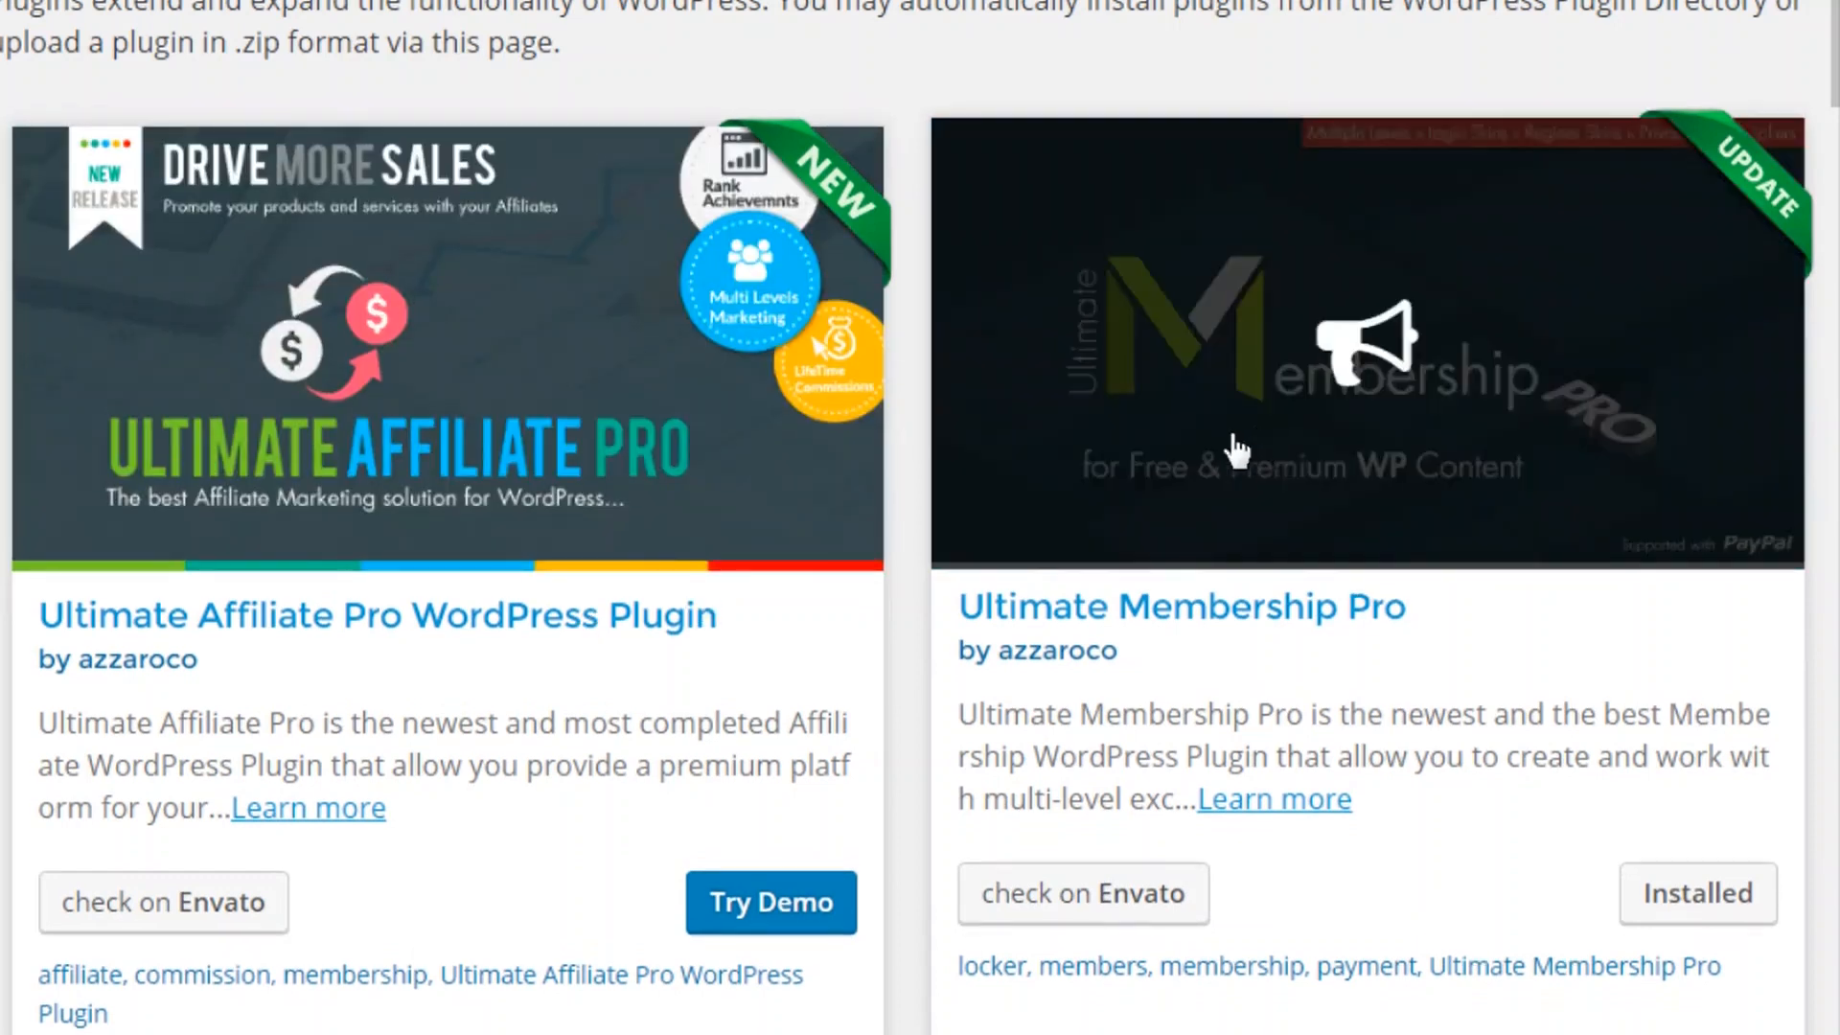
pyautogui.scroll(-5, 901, 595)
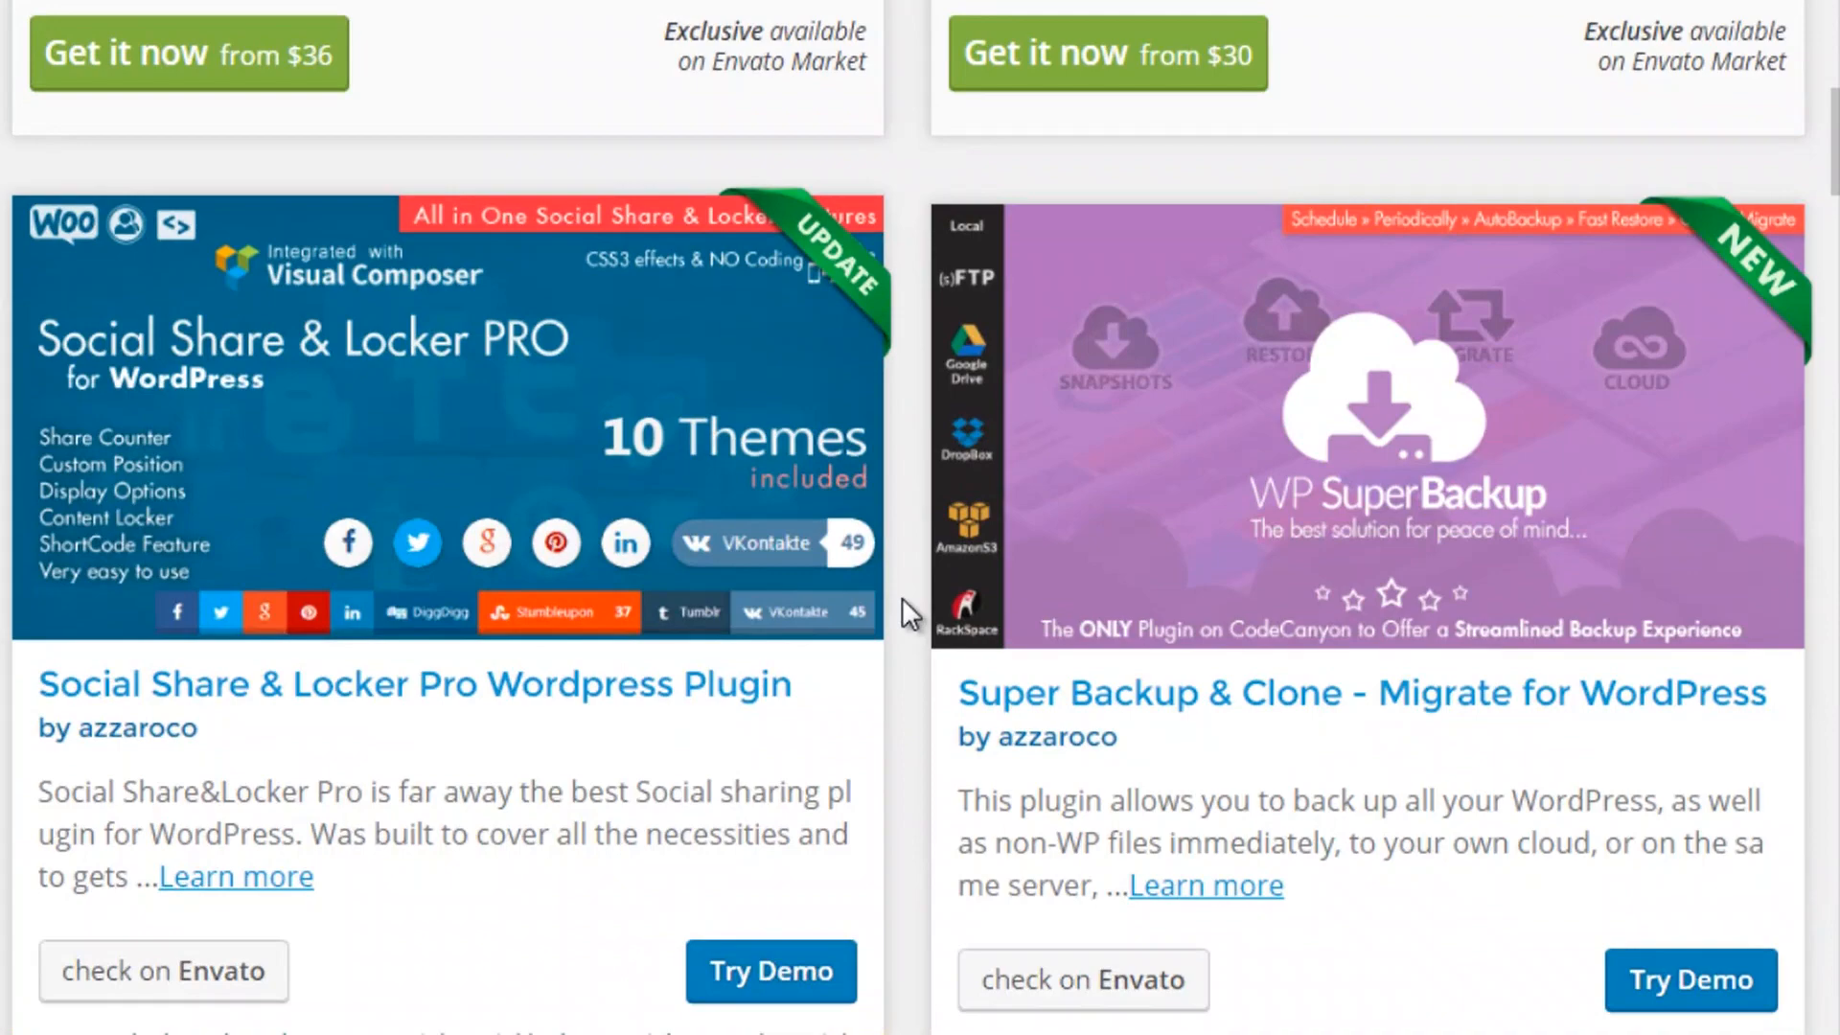
pyautogui.scroll(5, 900, 596)
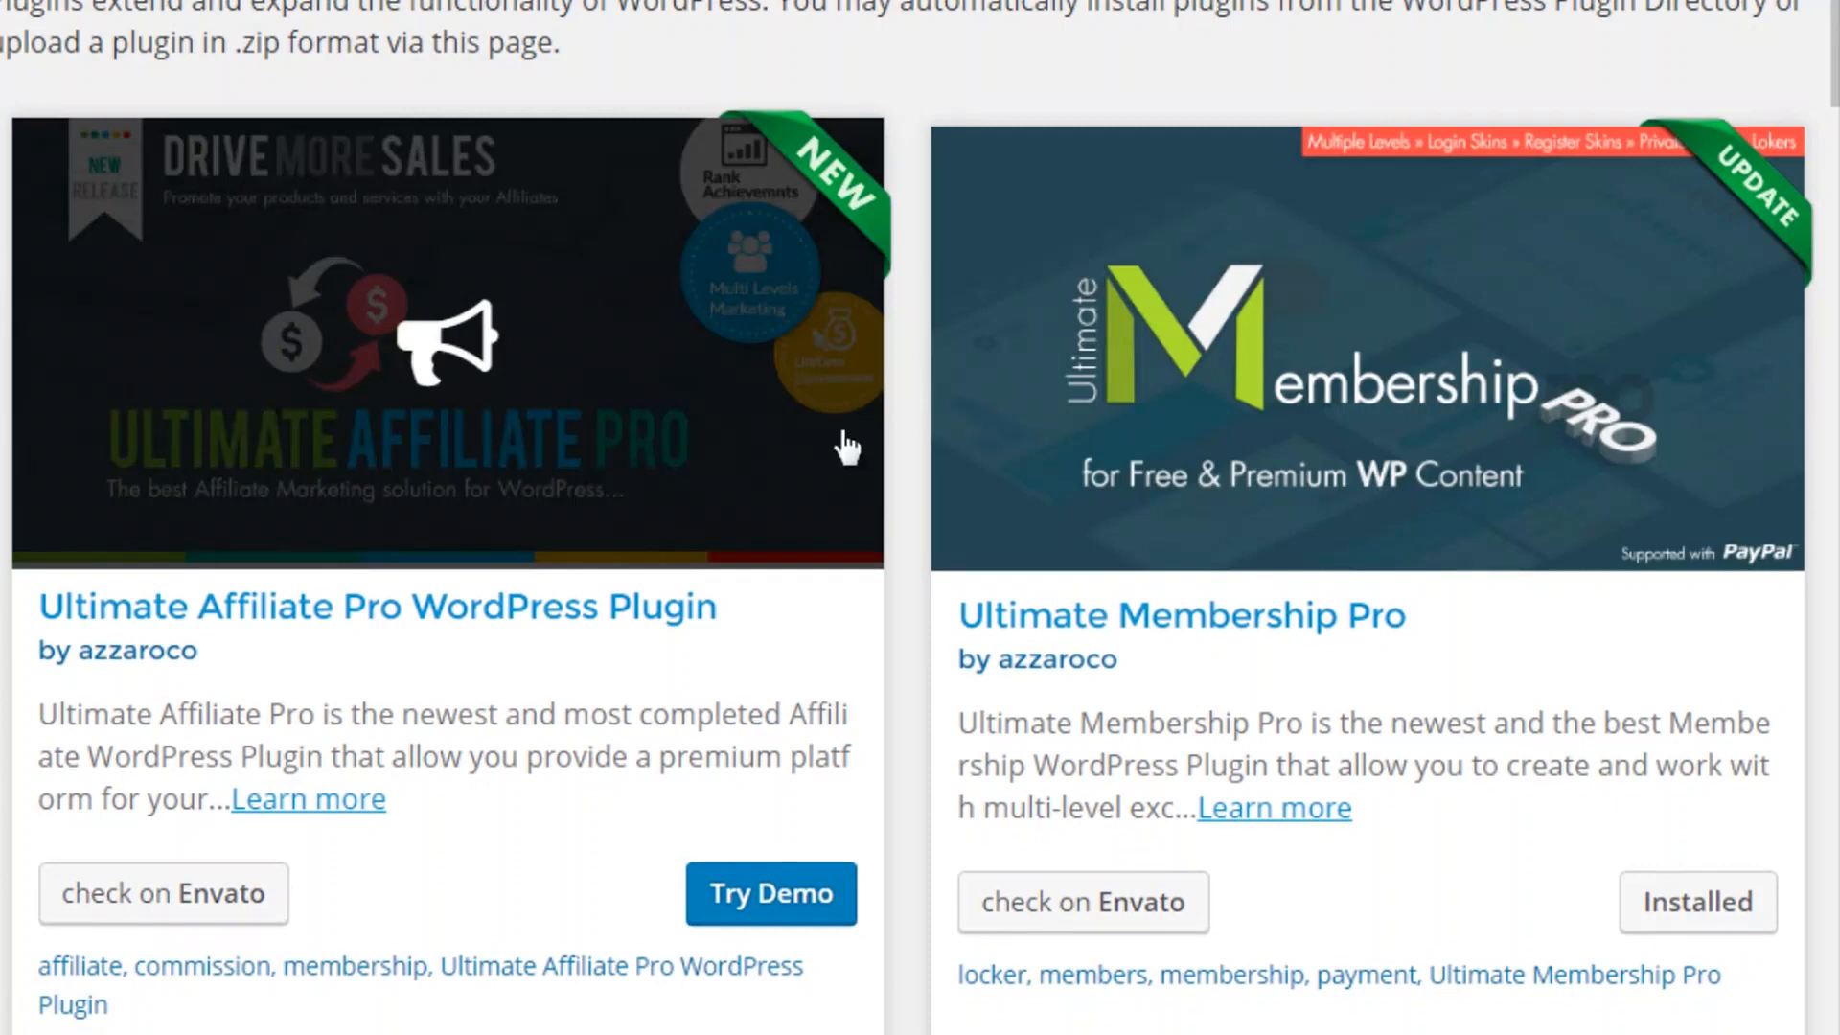
pyautogui.scroll(-10, 909, 445)
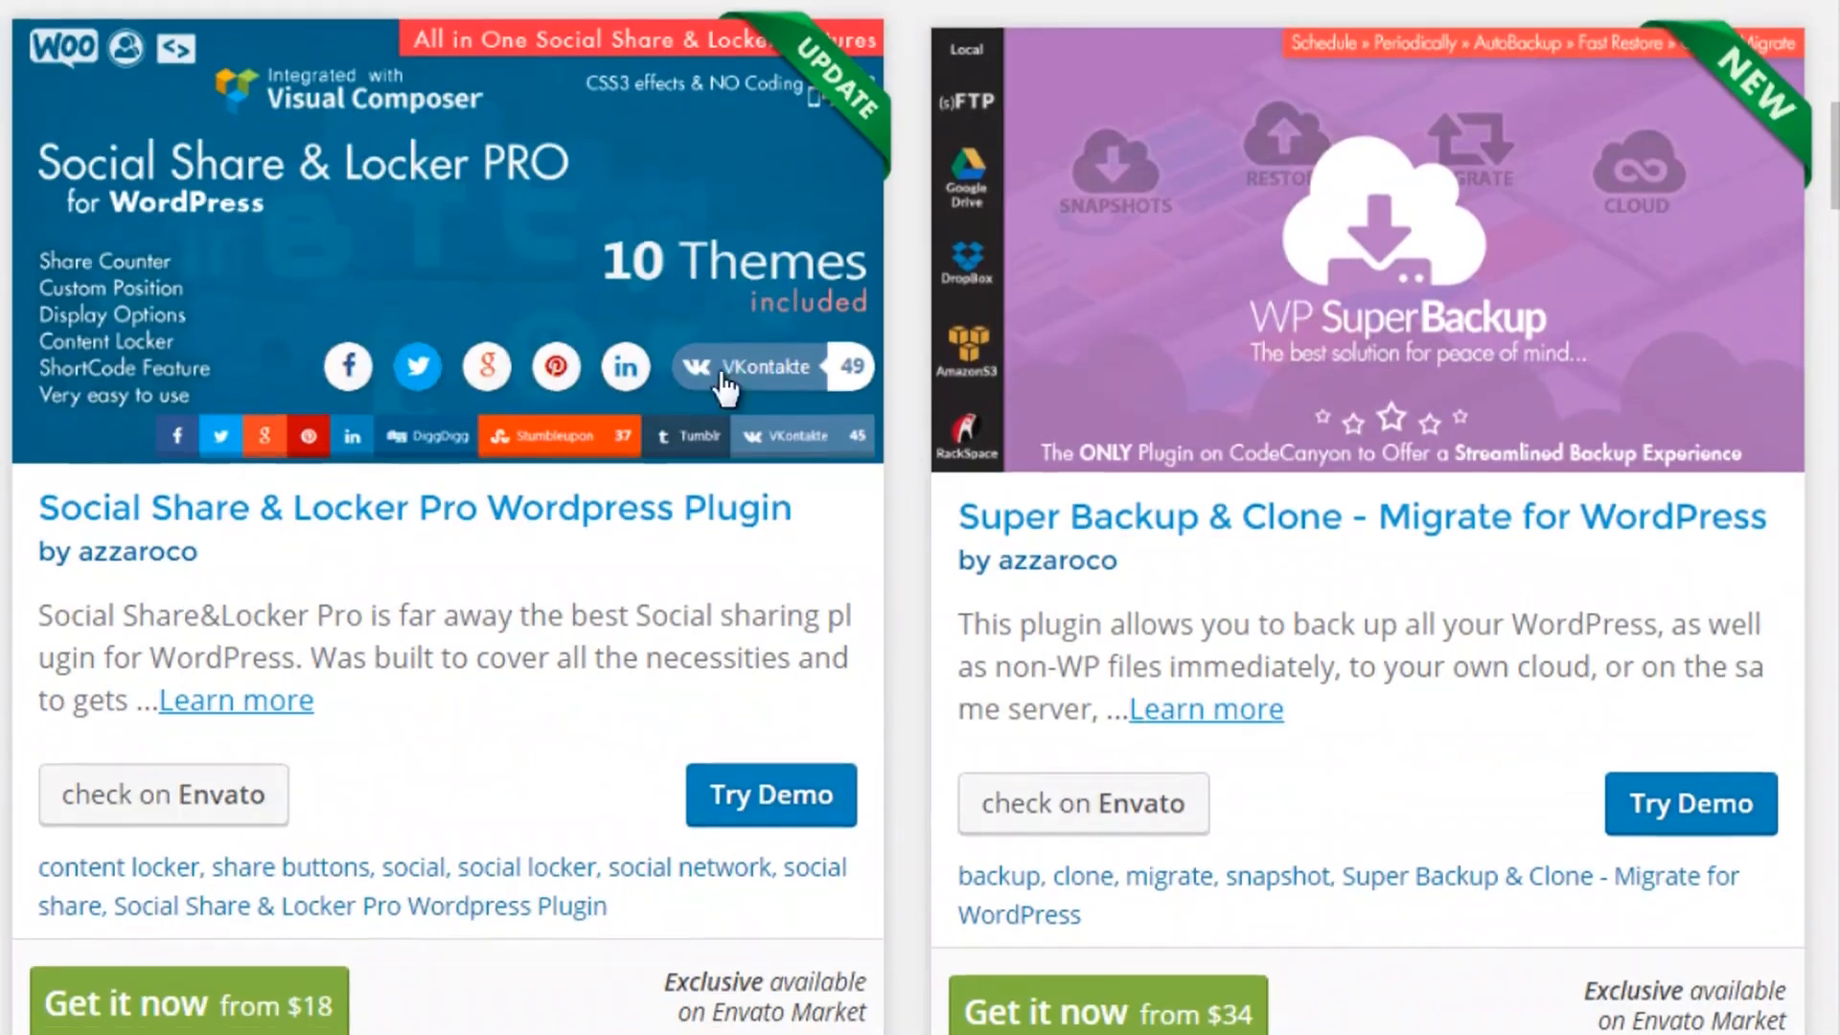
pyautogui.scroll(-10, 728, 407)
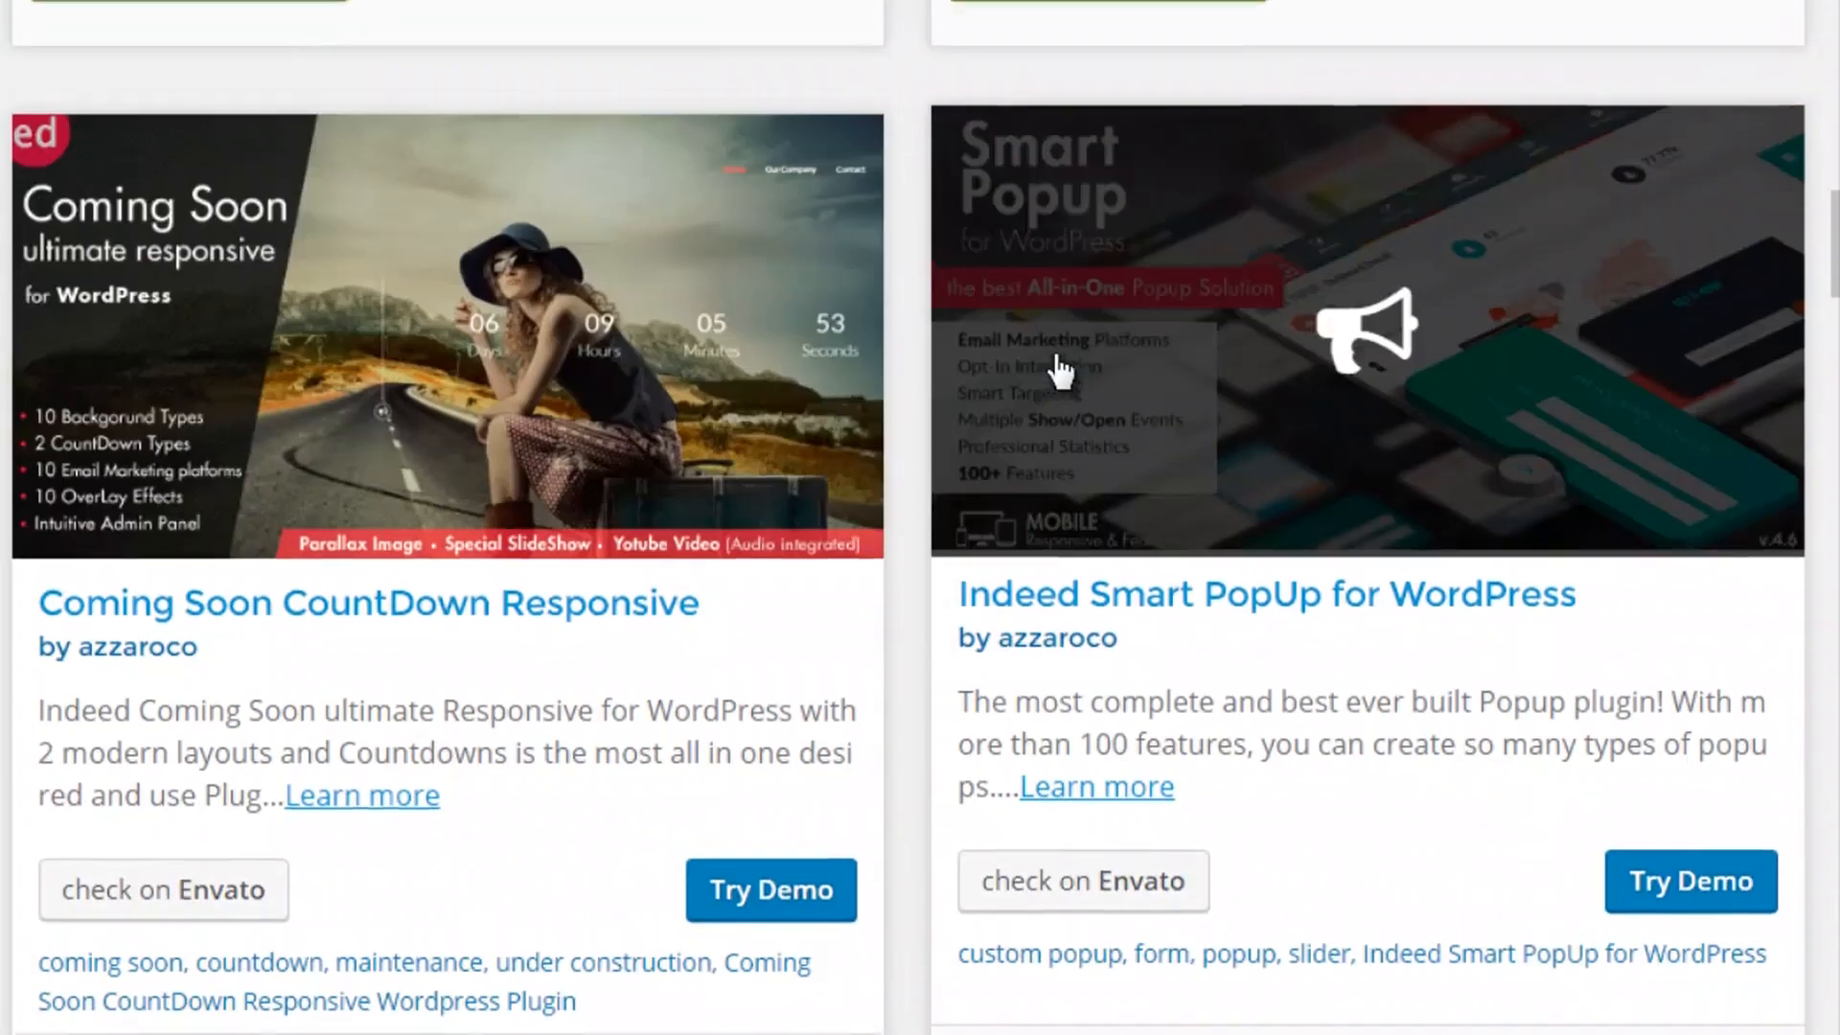
pyautogui.scroll(10, 1060, 361)
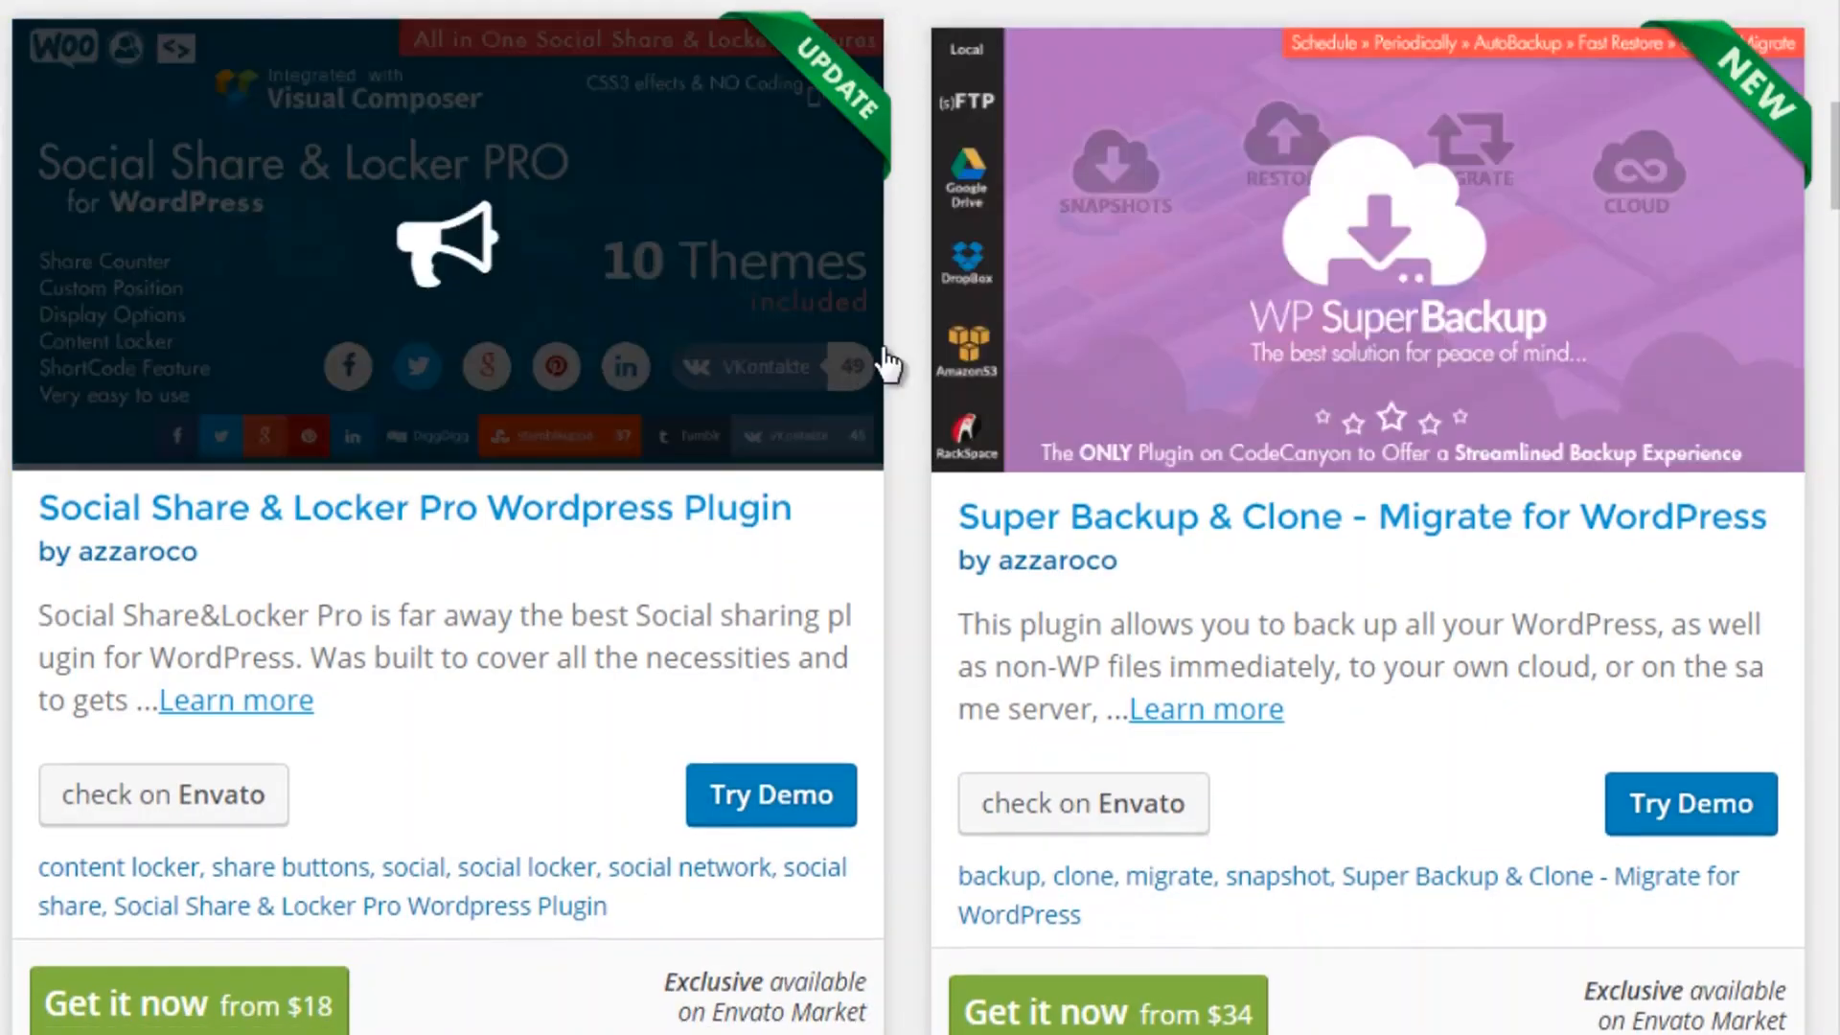
pyautogui.scroll(2, 899, 345)
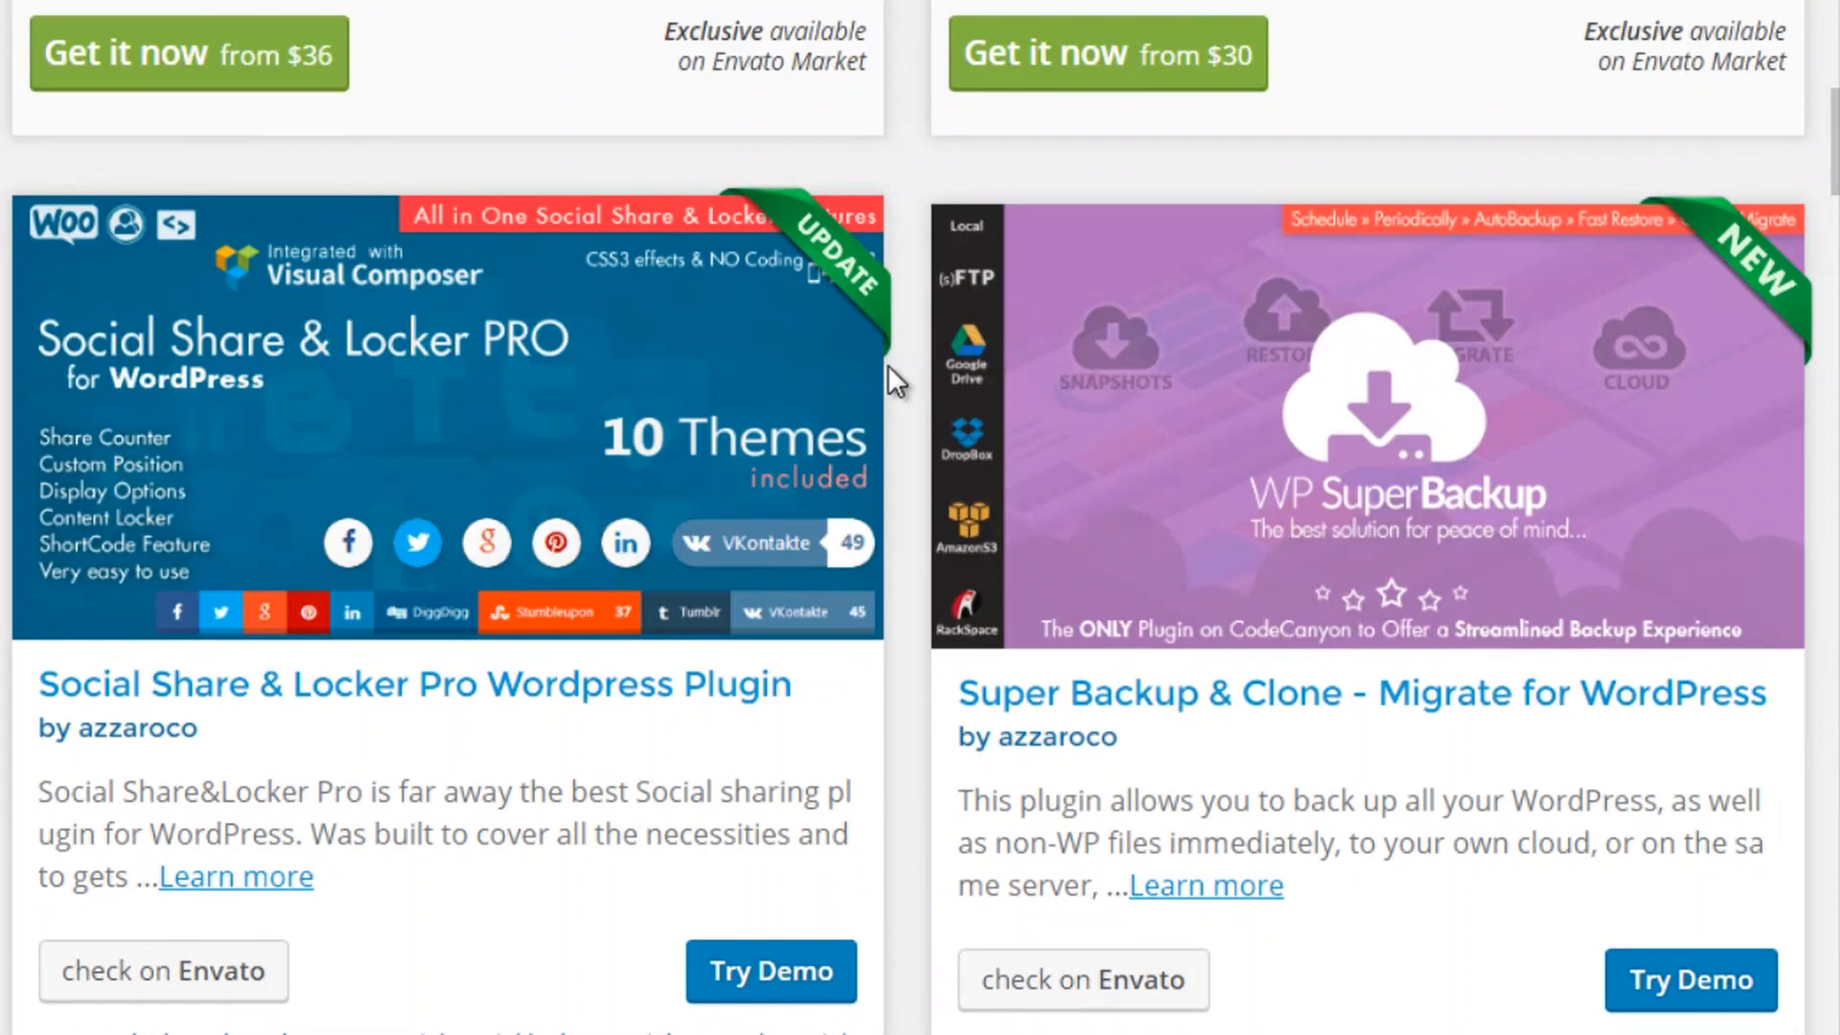
pyautogui.scroll(9, 905, 410)
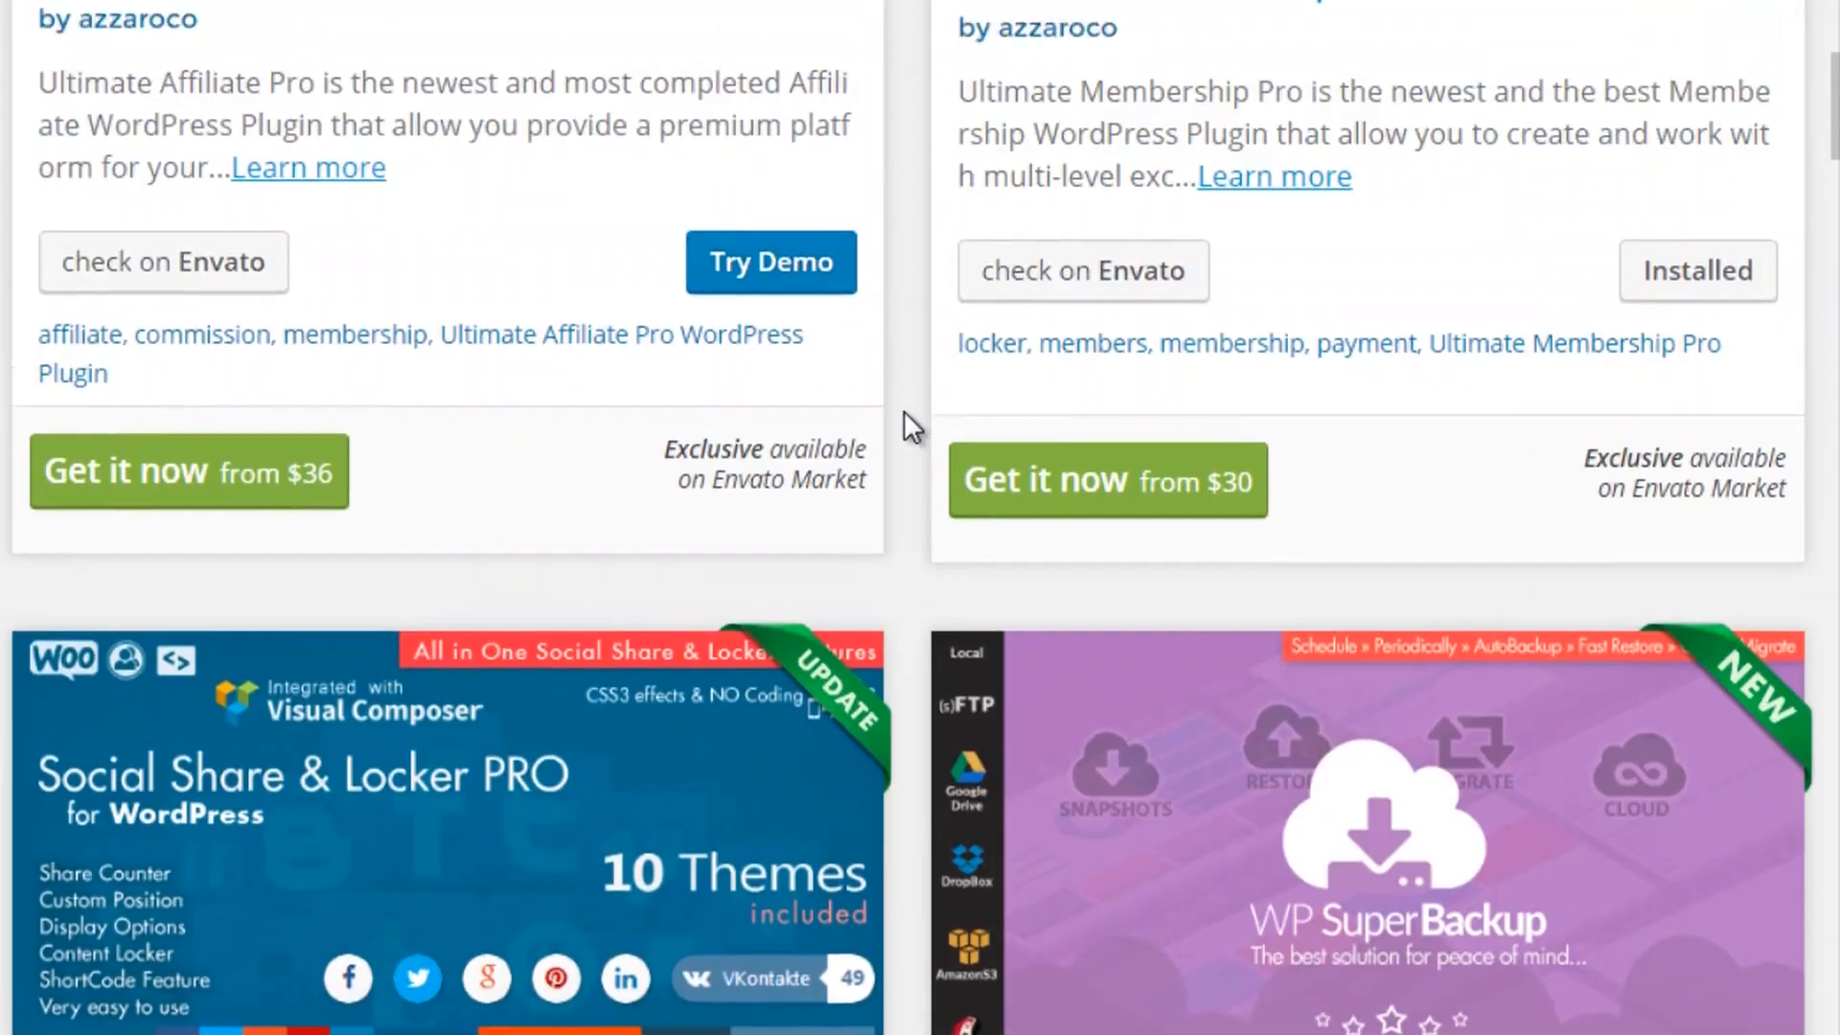
pyautogui.scroll(2, 905, 410)
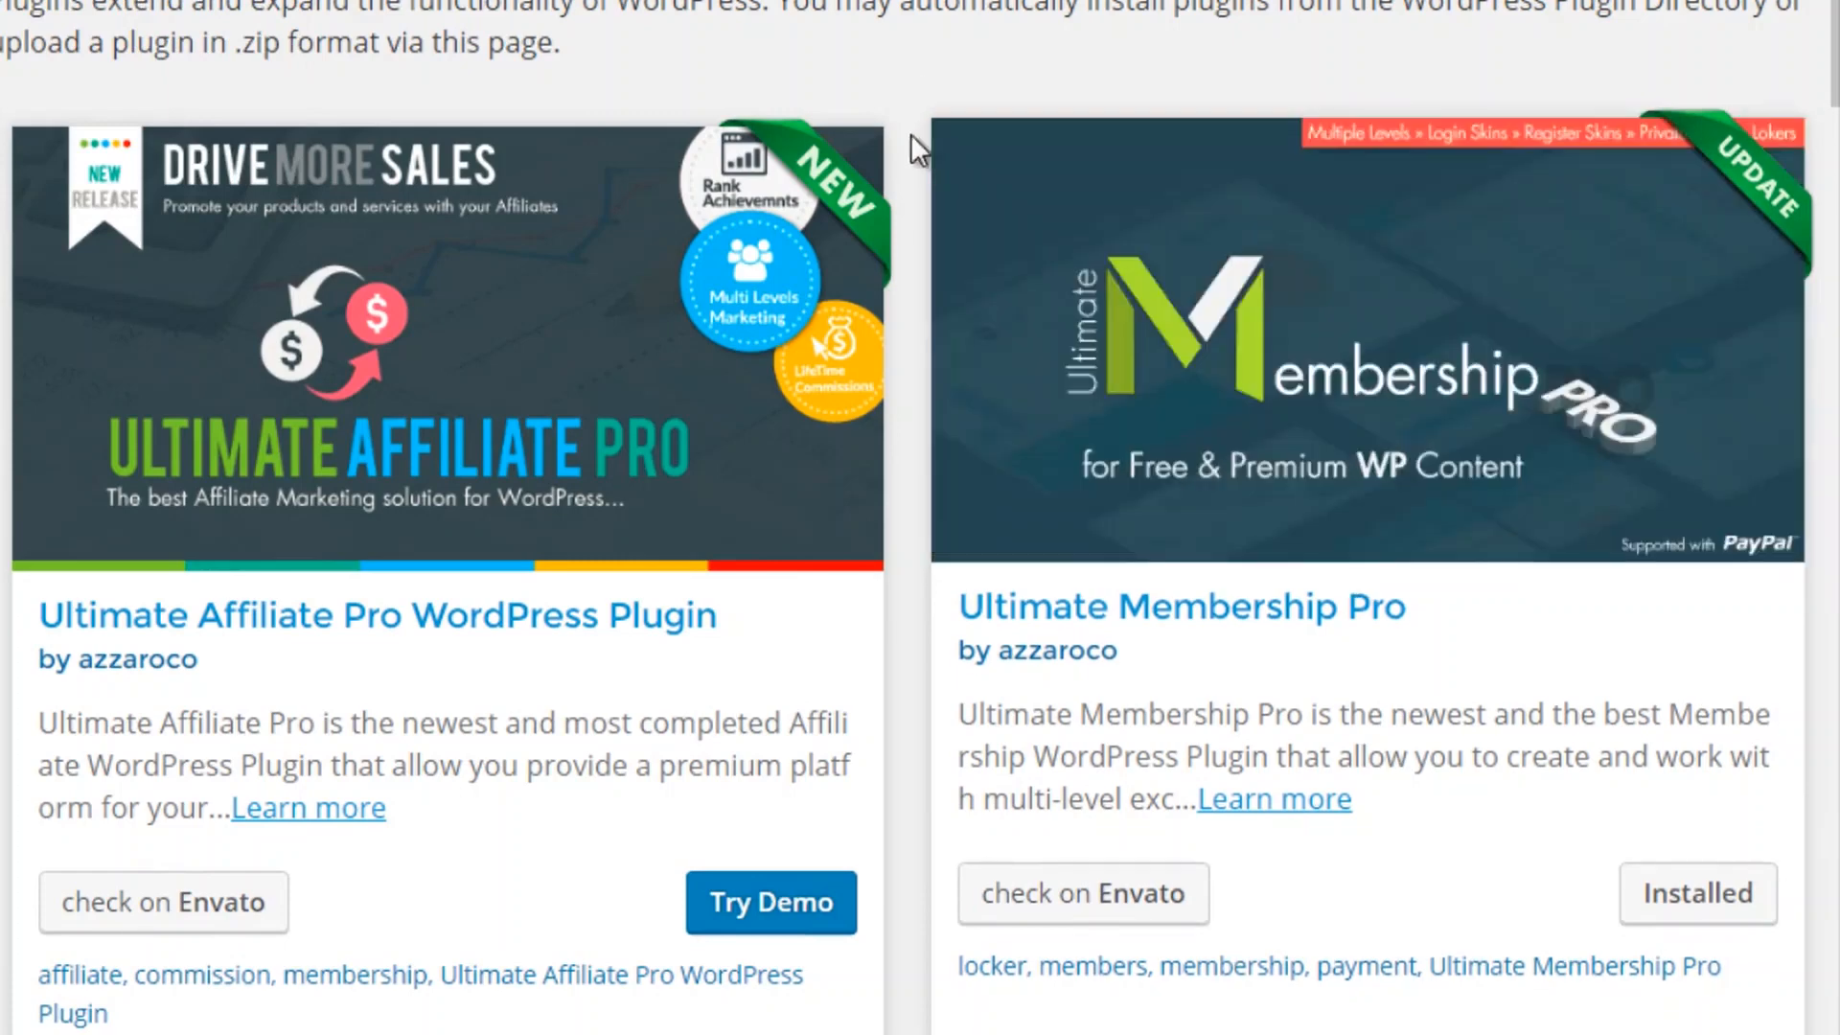
pyautogui.scroll(5, 909, 163)
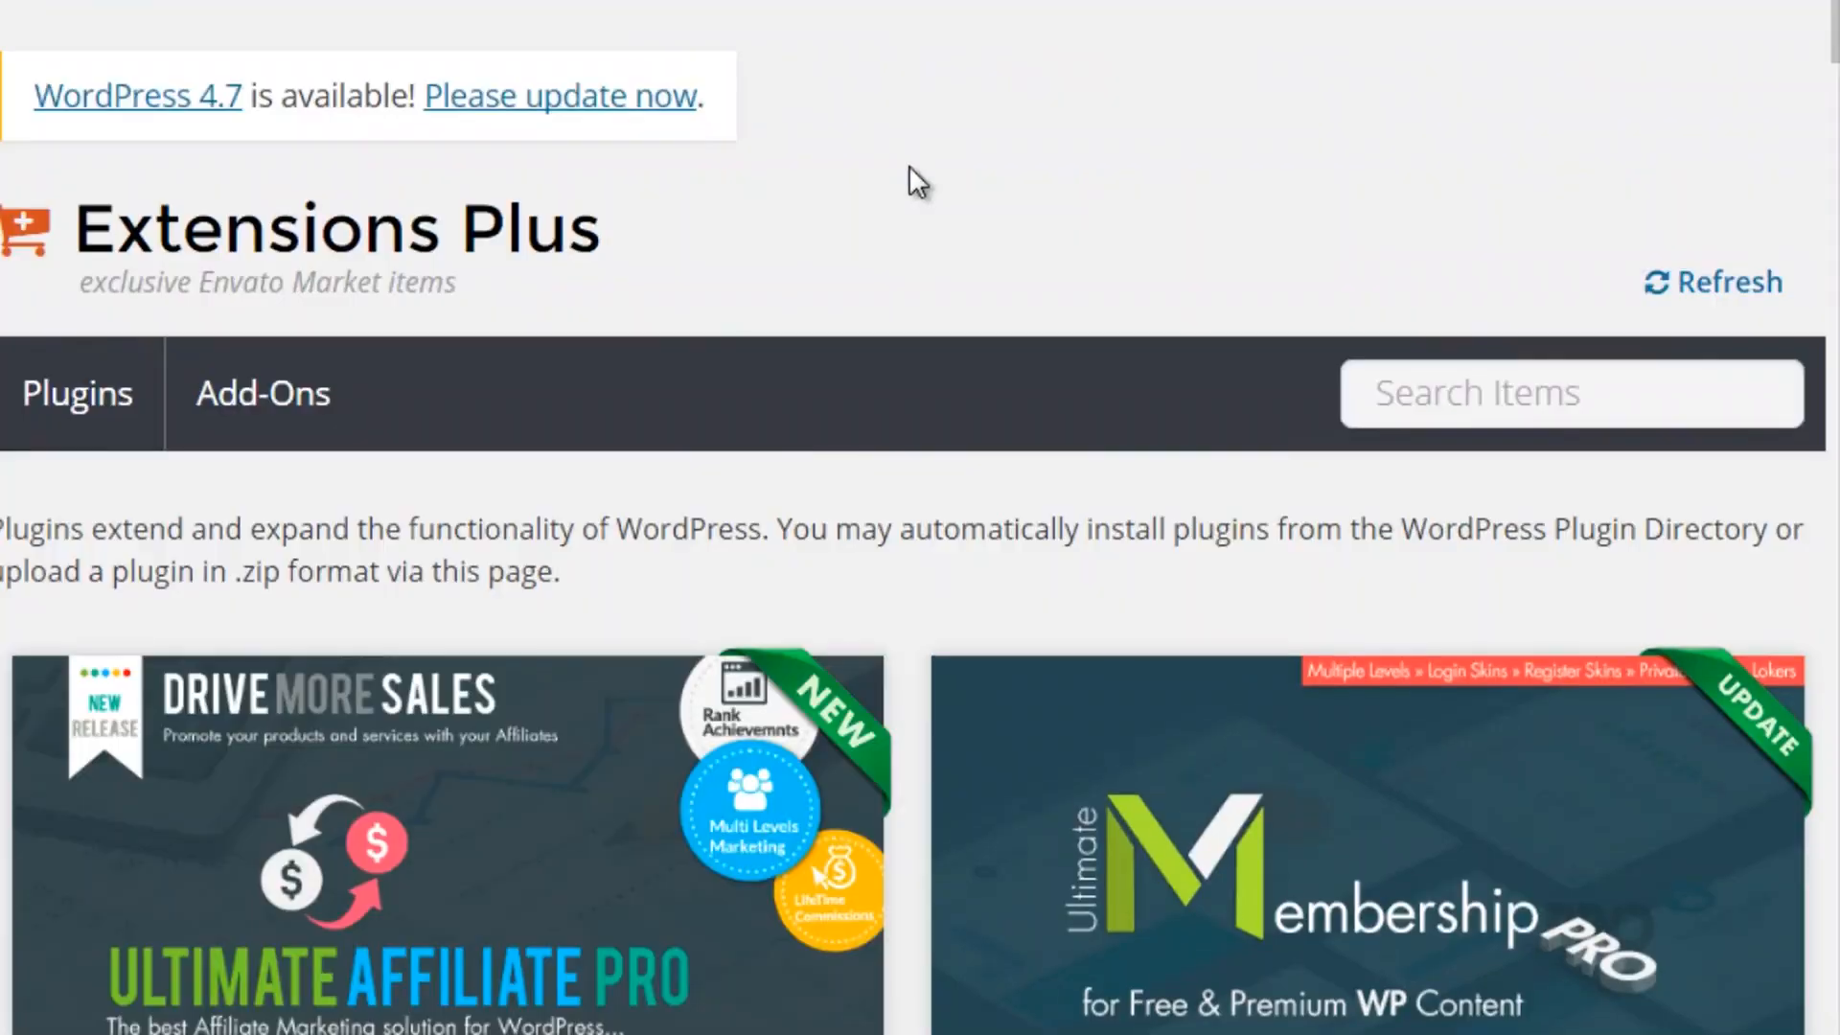
pyautogui.scroll(-2, 909, 165)
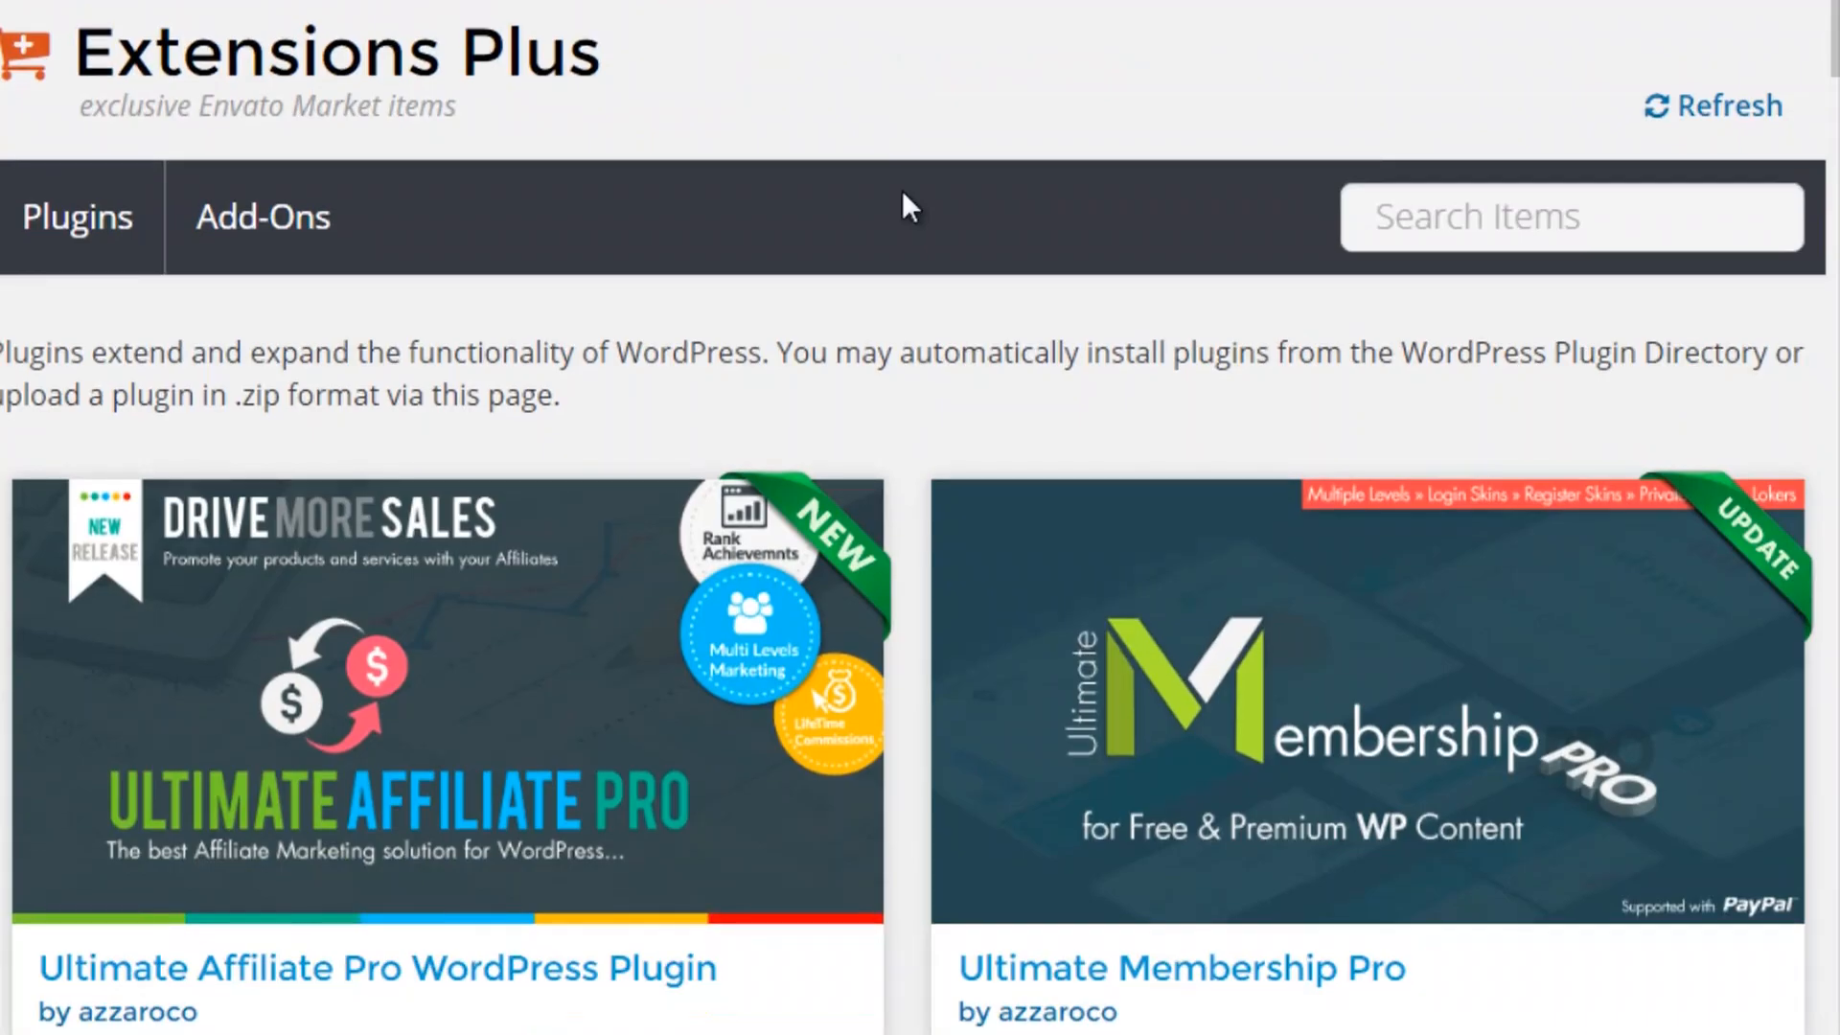